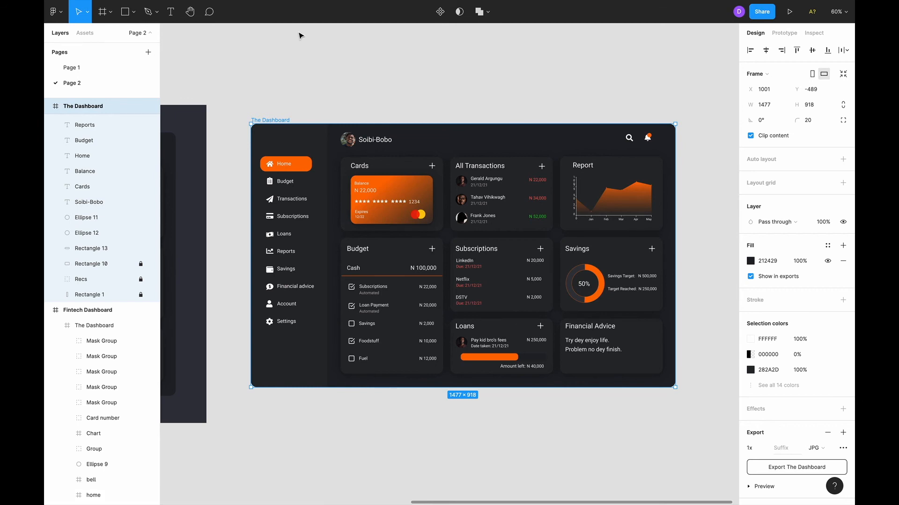
# Draw a 190×201 rectangle above The Dashboard frame and fill it with 121212.
pyautogui.click(125, 12)
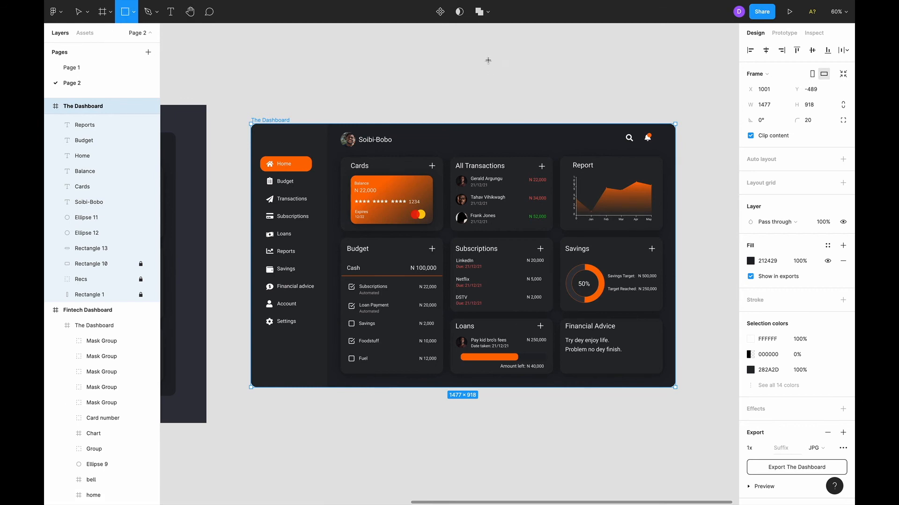
pyautogui.moveTo(488, 60); pyautogui.dragTo(542, 118)
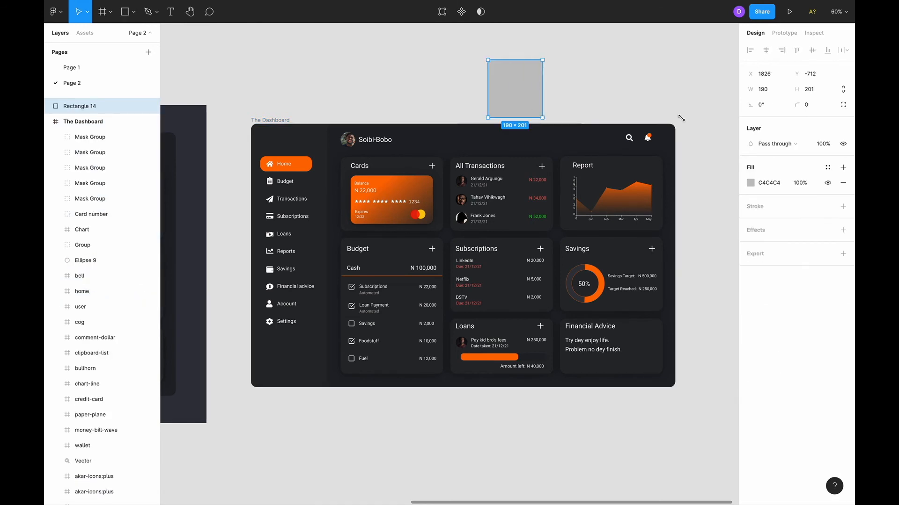
pyautogui.click(765, 183)
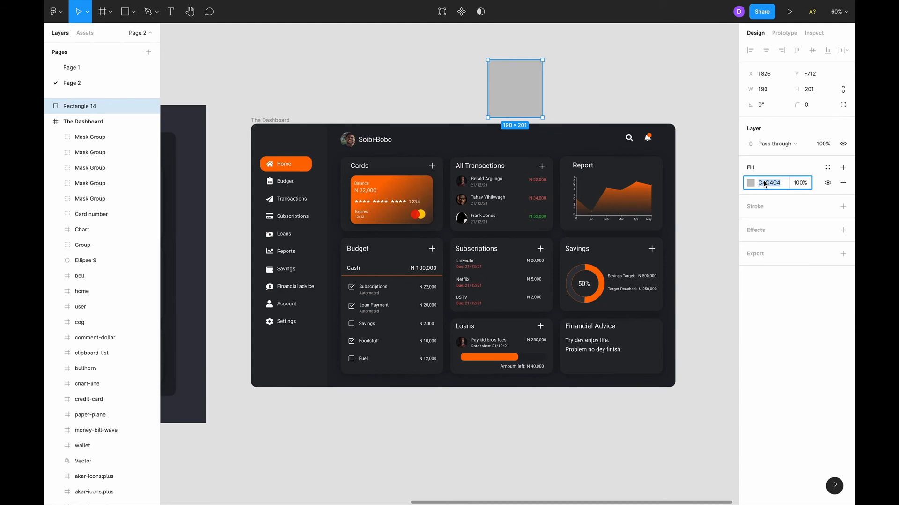
pyautogui.write('121212')
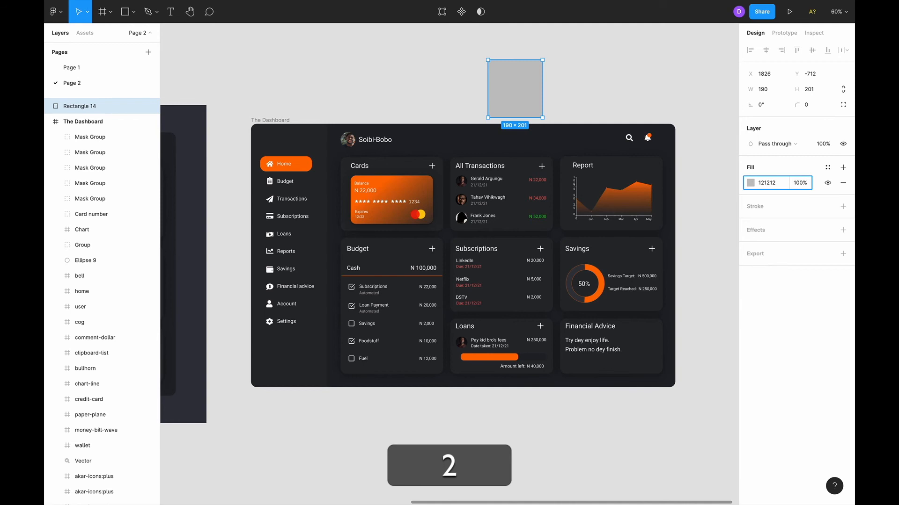
pyautogui.press('Return')
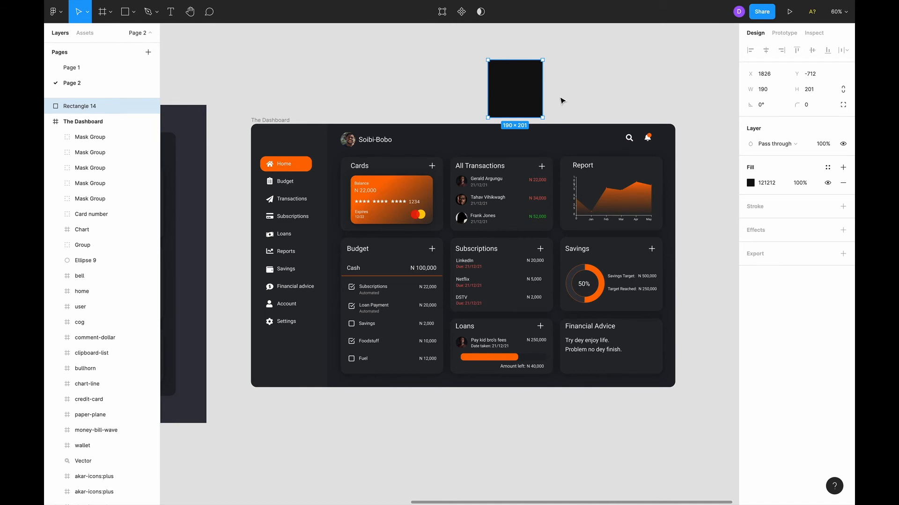
# Duplicate the orange Home button pill and place it in front of the black square.
pyautogui.click(301, 166)
pyautogui.press('alt')
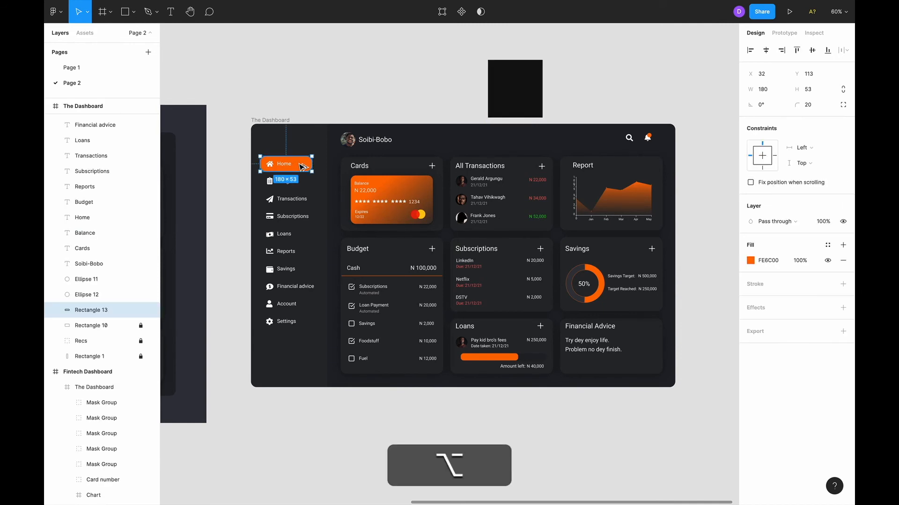
pyautogui.moveTo(301, 166); pyautogui.dragTo(433, 100)
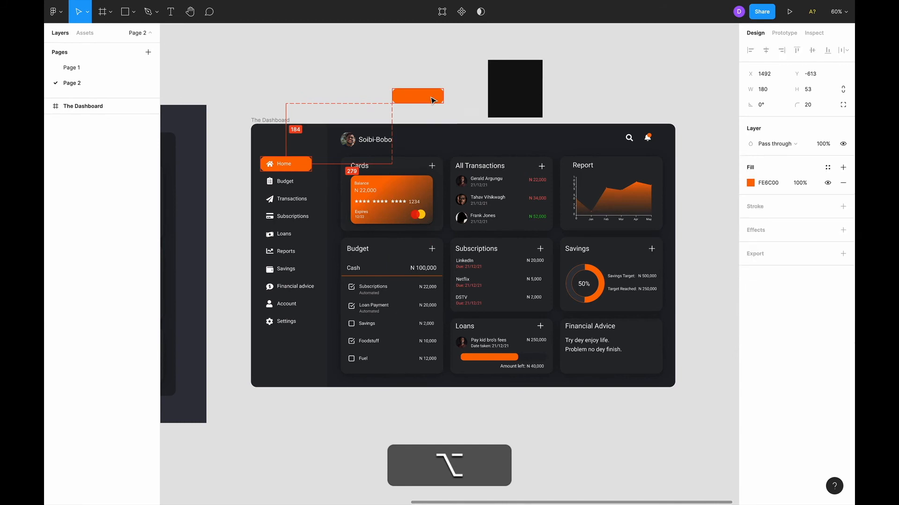
pyautogui.click(411, 67)
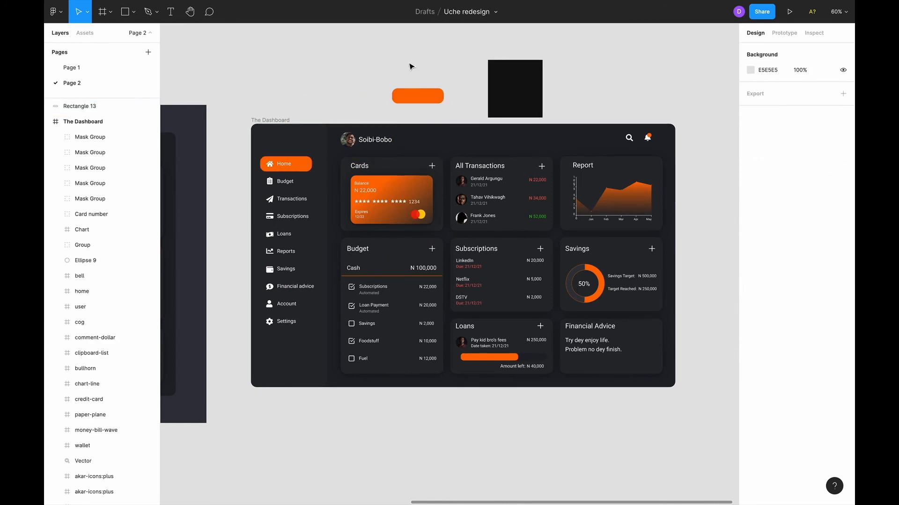
pyautogui.click(426, 101)
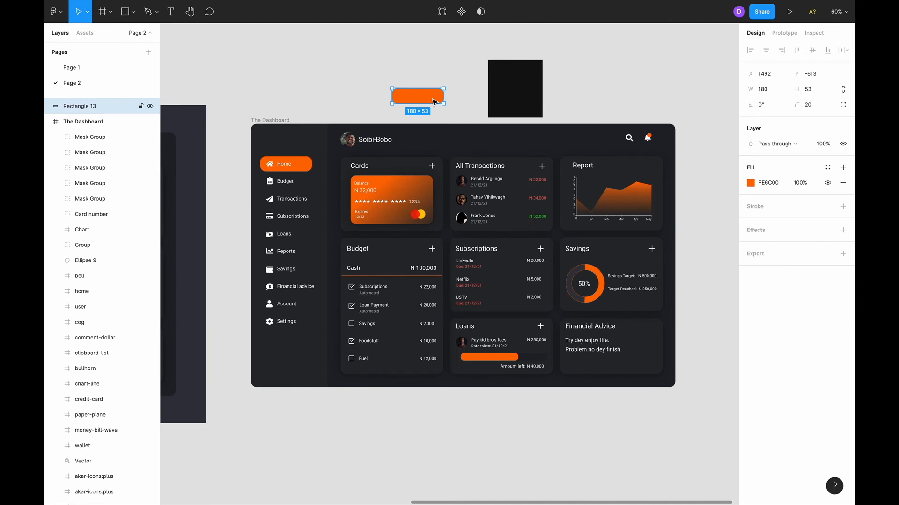
pyautogui.moveTo(434, 101); pyautogui.dragTo(489, 106)
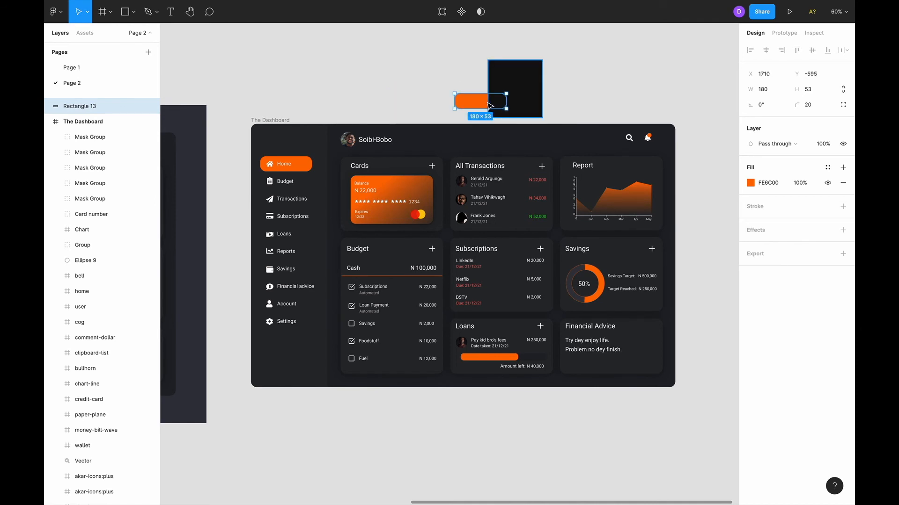
pyautogui.press('super+bracketright')
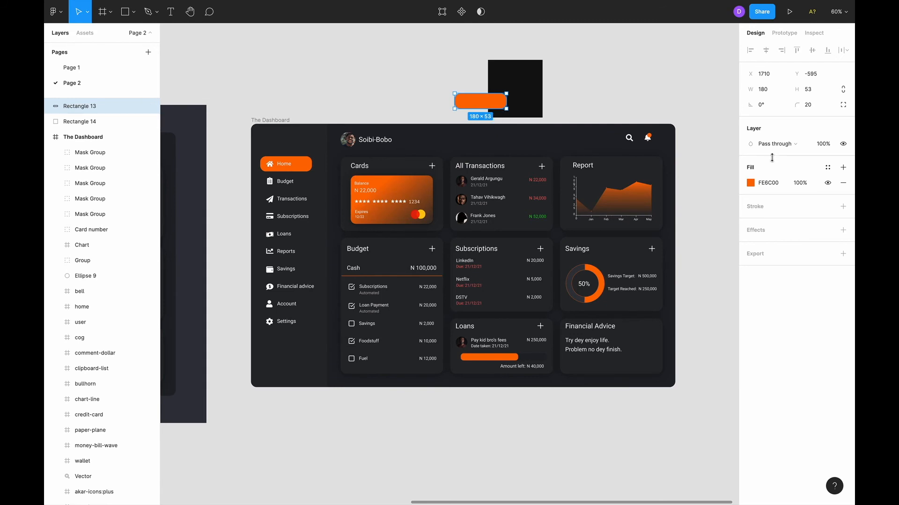
# Set the copied pill's fill opacity to 20%.
pyautogui.click(798, 185)
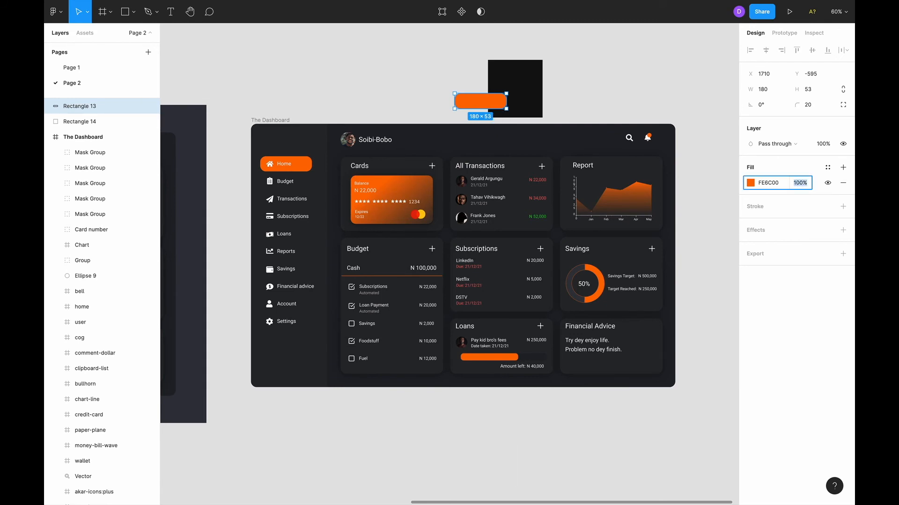
pyautogui.press('Right')
pyautogui.press('BackSpace')
pyautogui.press('Return')
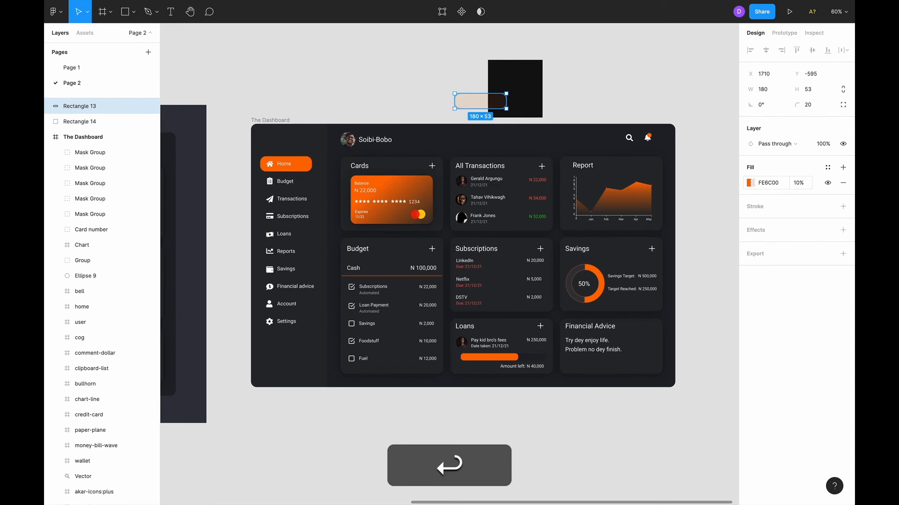
pyautogui.click(800, 186)
pyautogui.press('Left')
pyautogui.press('BackSpace')
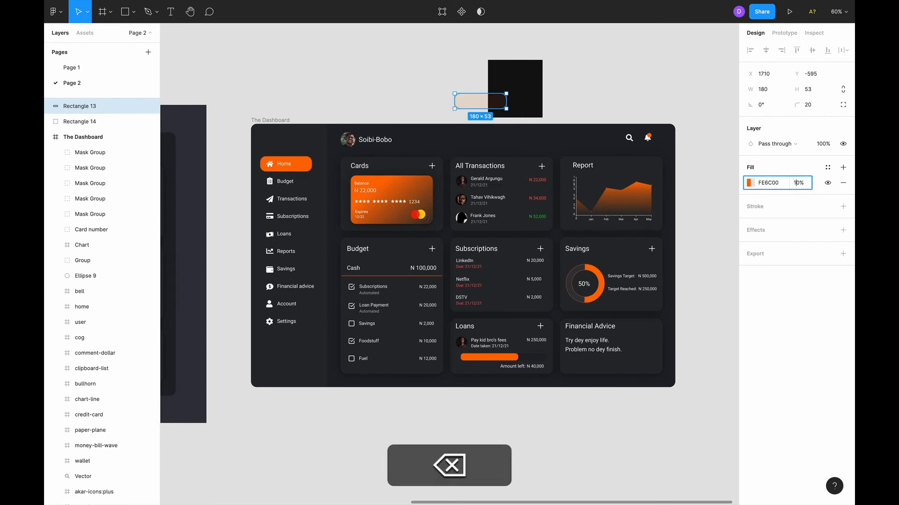
pyautogui.write('2')
pyautogui.press('Return')
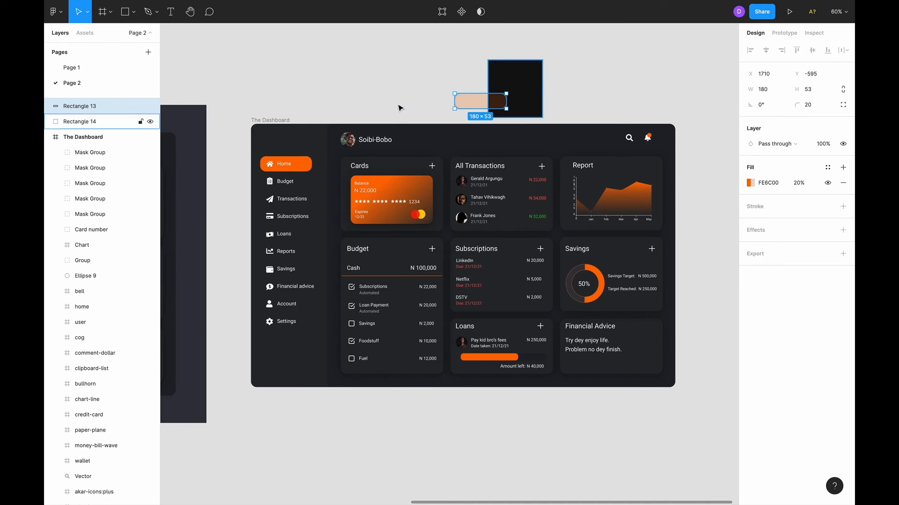
# Draw a small rectangle, eyedrop it dark brown, and move it right of the black square.
pyautogui.press('r')
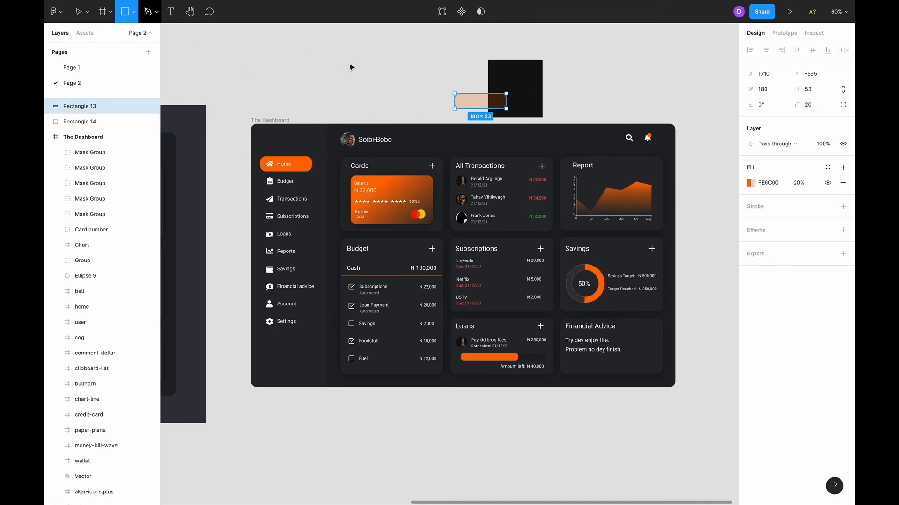
pyautogui.moveTo(382, 70); pyautogui.dragTo(401, 93)
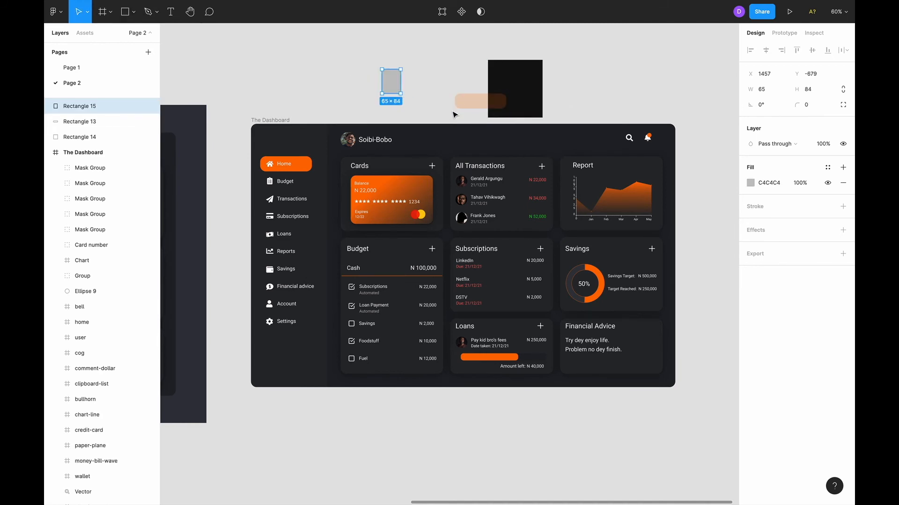
pyautogui.press('i')
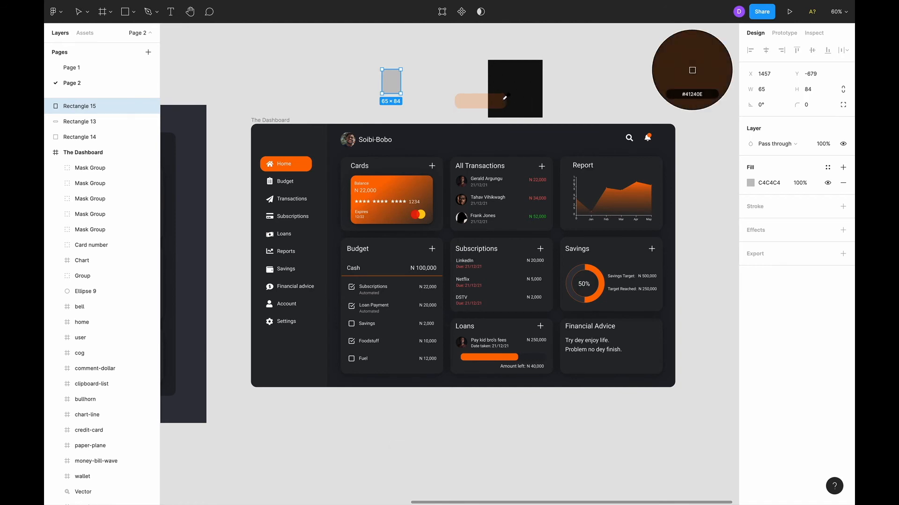
pyautogui.click(498, 100)
pyautogui.click(572, 89)
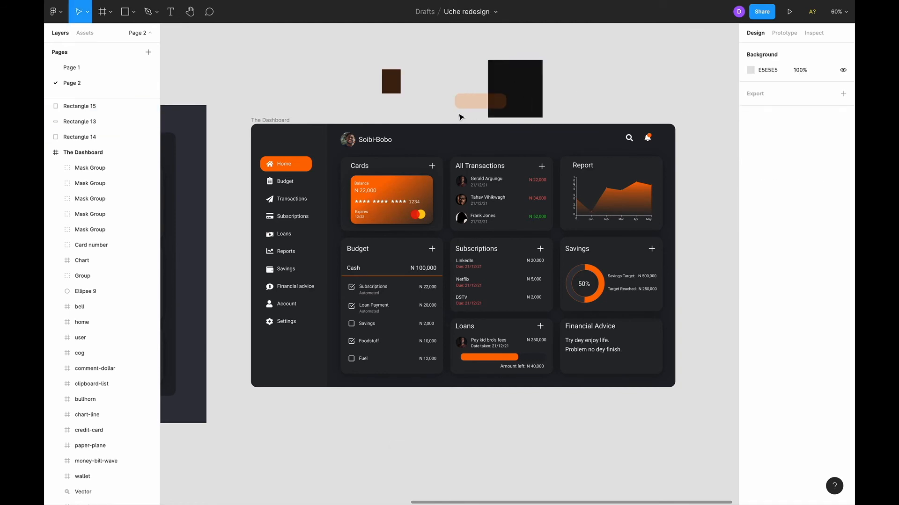
pyautogui.click(461, 105)
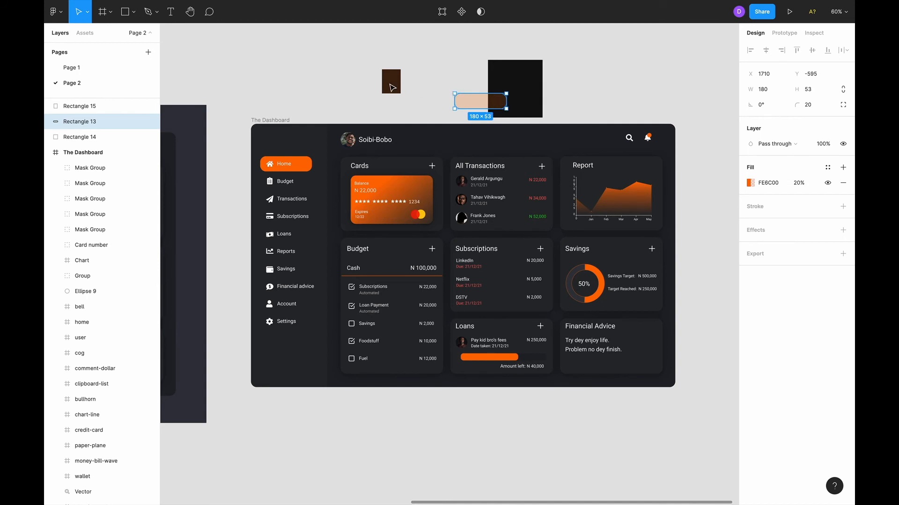
pyautogui.click(392, 88)
pyautogui.moveTo(392, 88); pyautogui.dragTo(595, 86)
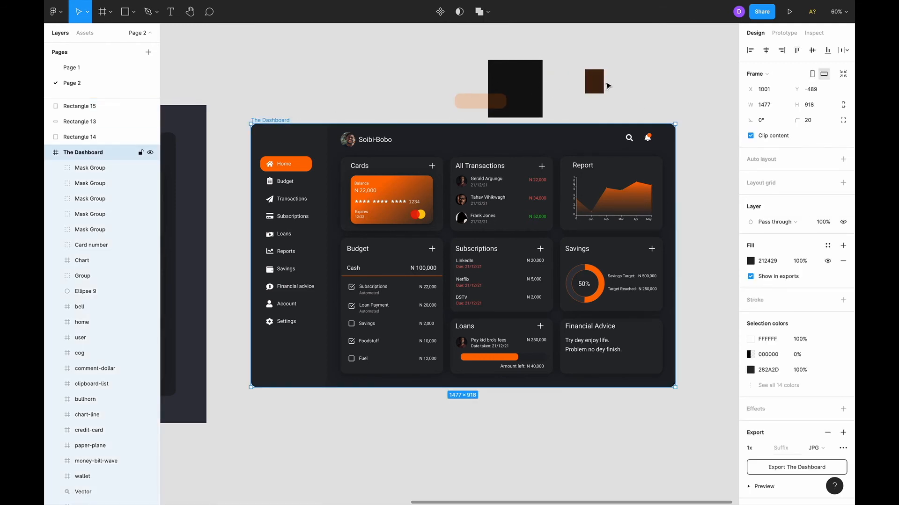
pyautogui.click(601, 88)
pyautogui.click(611, 86)
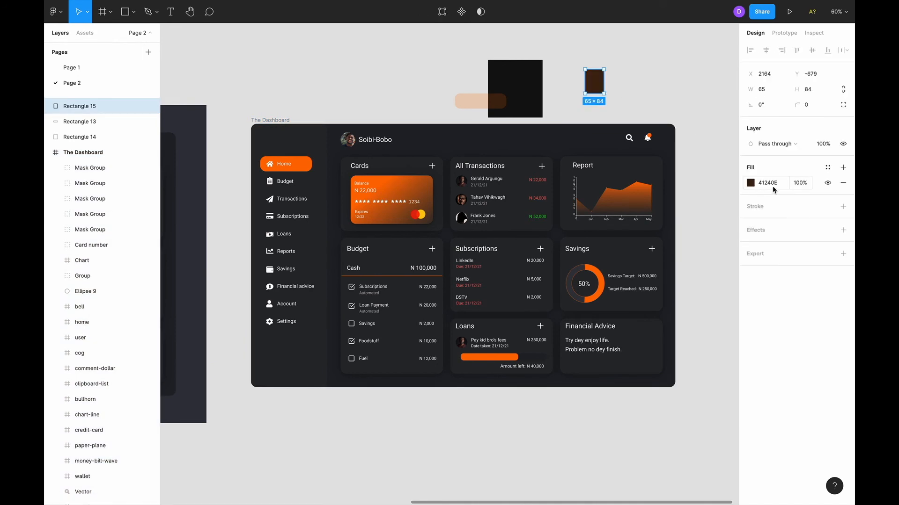
# Copy the swatch's 41240E hex and paste it into The Dashboard frame's fill.
pyautogui.click(773, 186)
pyautogui.press('super+c')
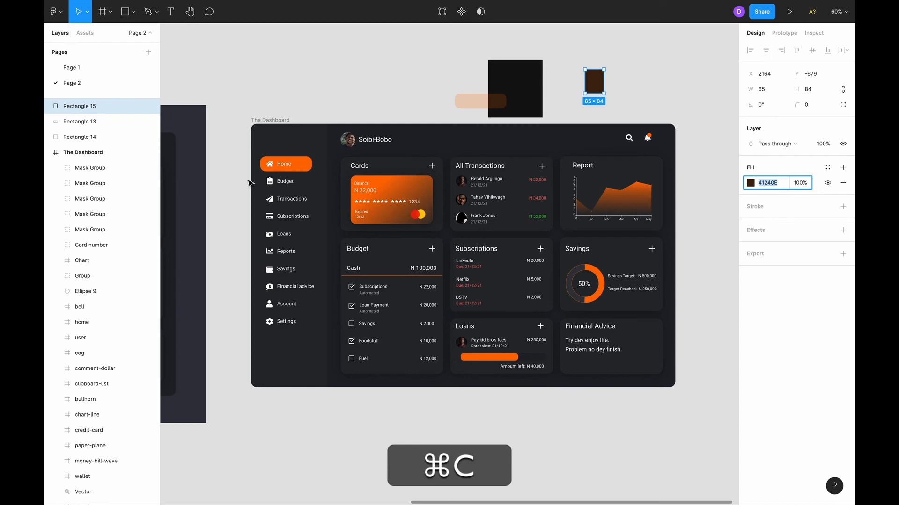
pyautogui.click(275, 121)
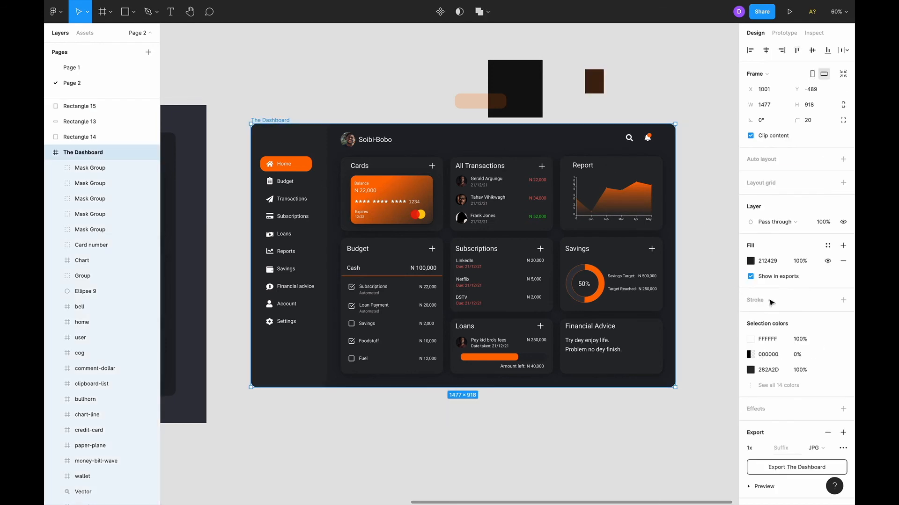
pyautogui.click(768, 260)
pyautogui.press('super+v')
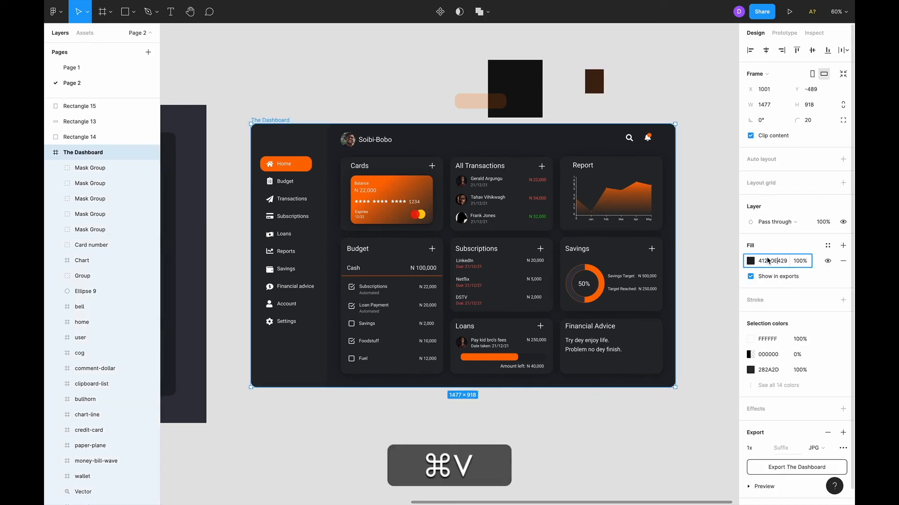
pyautogui.press('super+Return')
pyautogui.press('Return')
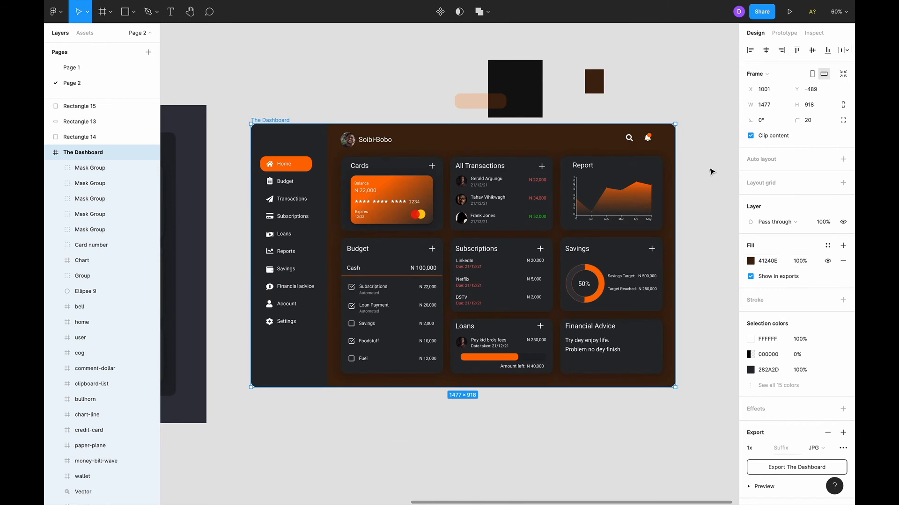
pyautogui.click(709, 169)
pyautogui.click(601, 84)
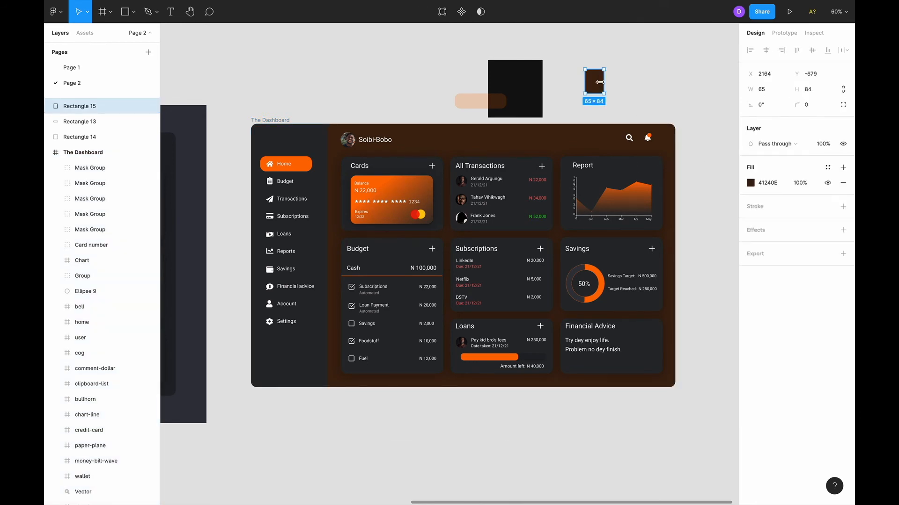
pyautogui.click(668, 89)
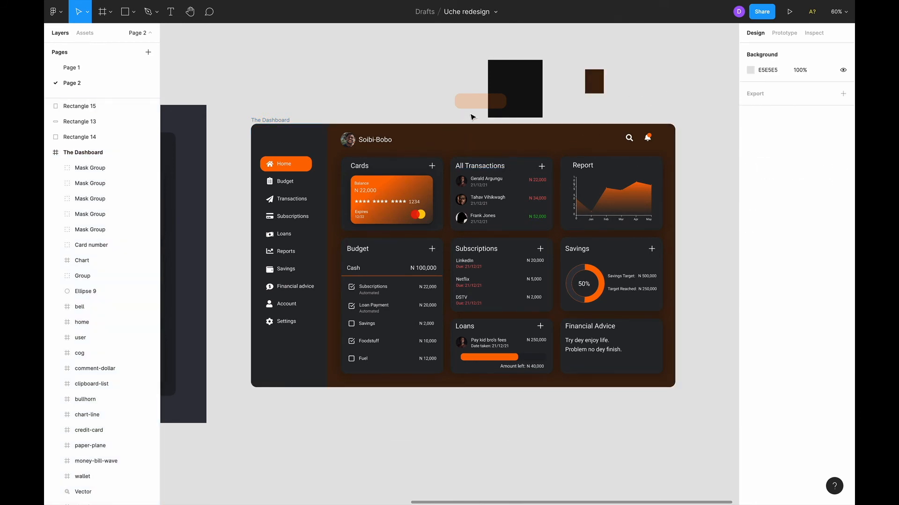
# Select the orange pill, briefly delete it, then undo to restore it.
pyautogui.click(505, 102)
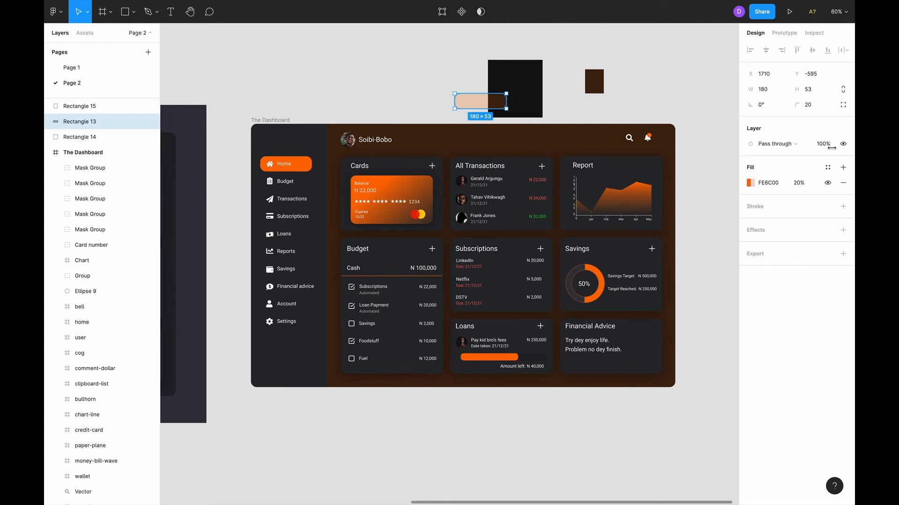
pyautogui.click(799, 183)
pyautogui.press('Escape')
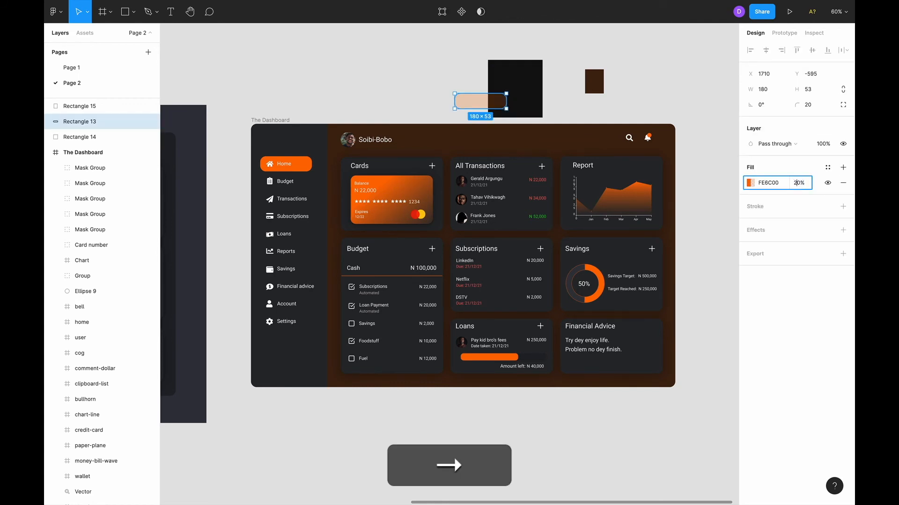
pyautogui.press('BackSpace')
pyautogui.click(510, 111)
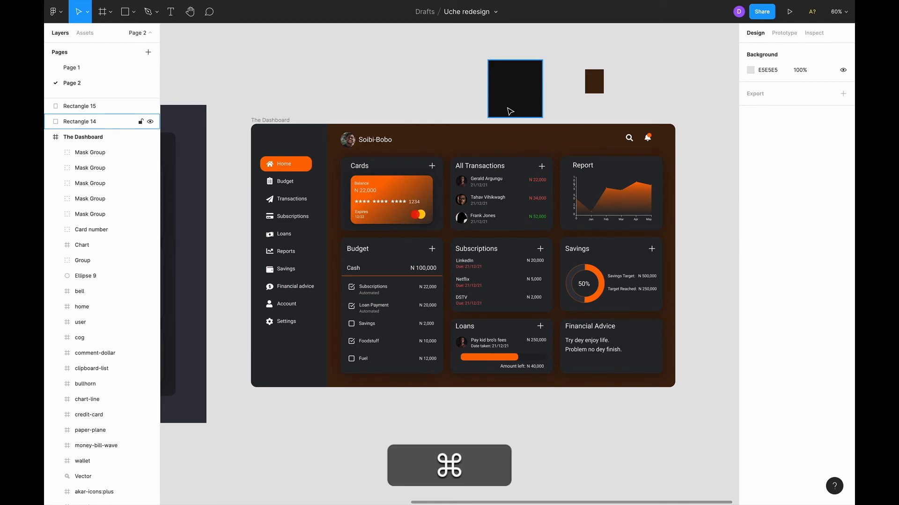
pyautogui.press('super+x')
pyautogui.press('super+z')
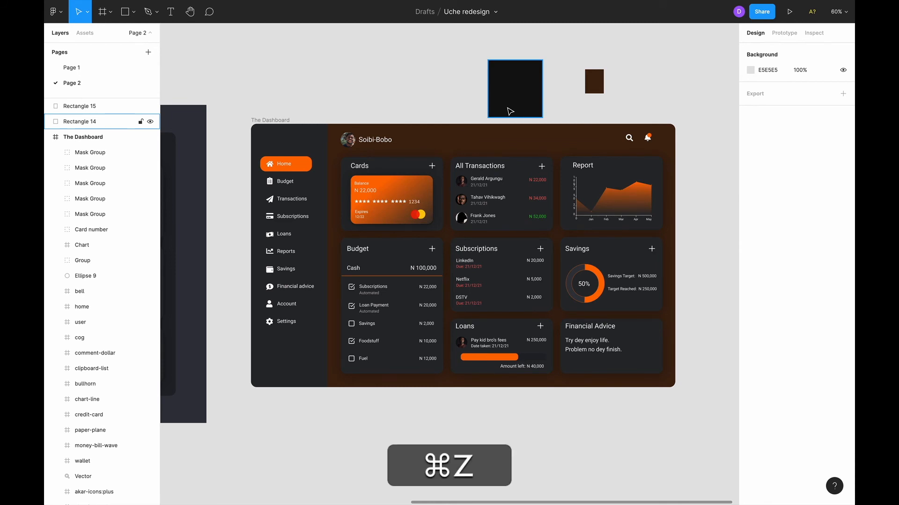
# Lower the pill's FE6C00 fill opacity from 20% to 5%.
pyautogui.click(794, 183)
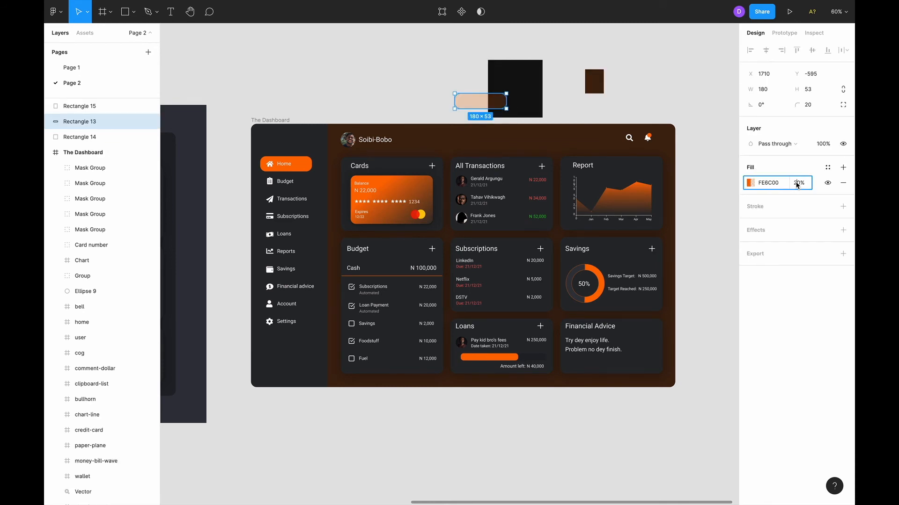
pyautogui.press('Left')
pyautogui.press('Right')
pyautogui.press('BackSpace')
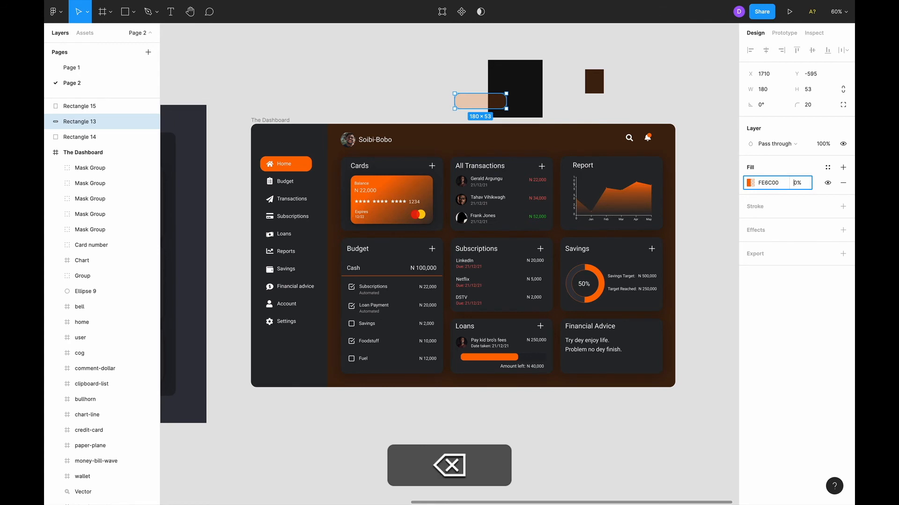
pyautogui.press('Right')
pyautogui.press('BackSpace')
pyautogui.write('5')
pyautogui.press('Return')
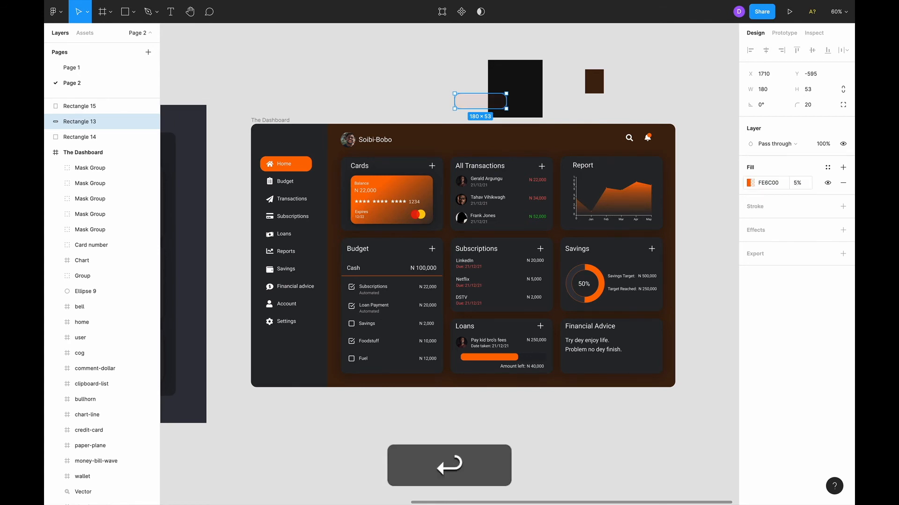
pyautogui.click(579, 88)
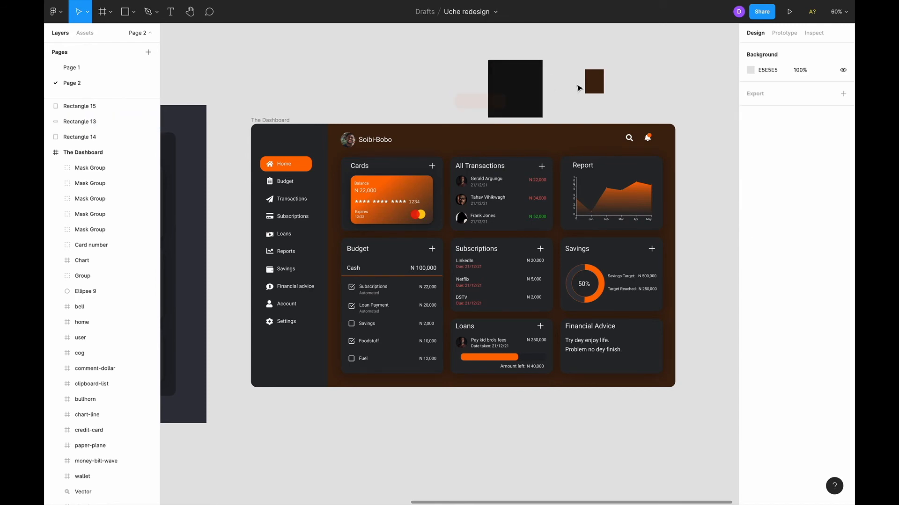
pyautogui.click(505, 103)
pyautogui.click(561, 100)
pyautogui.click(496, 103)
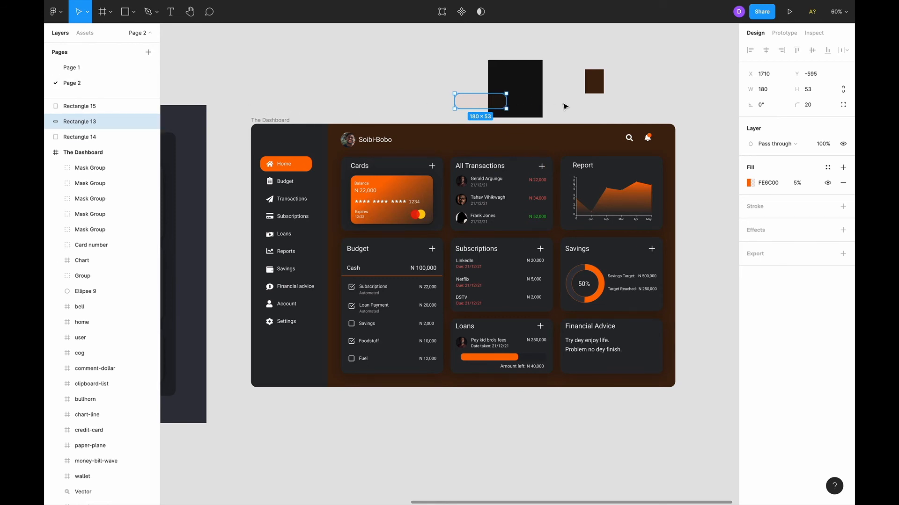
# Eyedrop the black square's colour onto the small swatch and copy its 1E1611 hex.
pyautogui.press('i')
pyautogui.press('v')
pyautogui.click(594, 81)
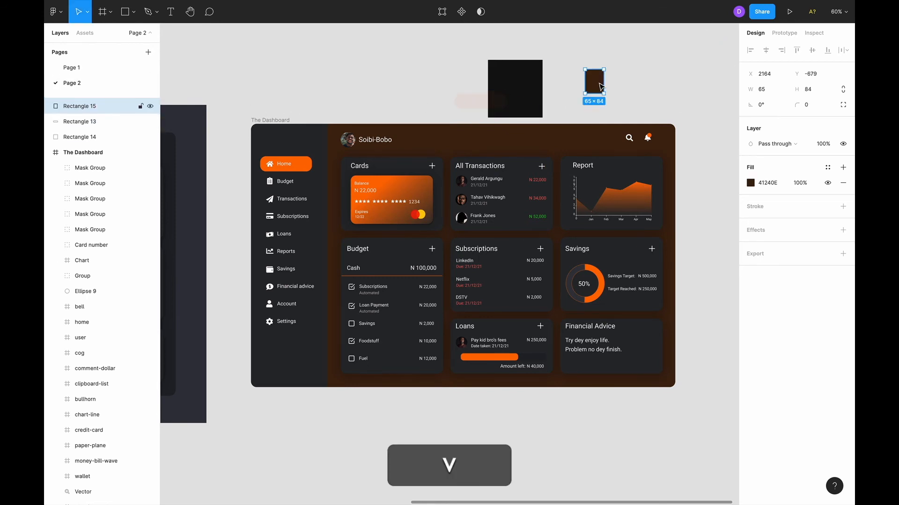
pyautogui.press('i')
pyautogui.click(505, 97)
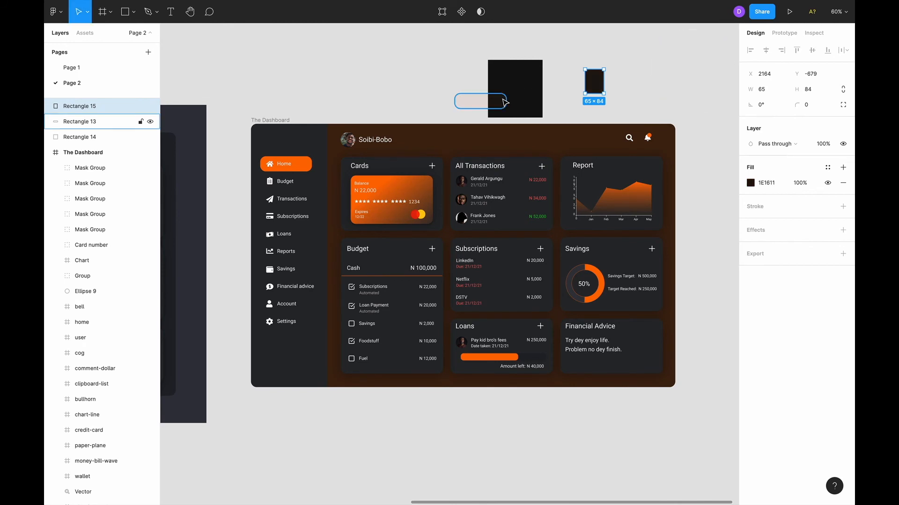
pyautogui.click(767, 182)
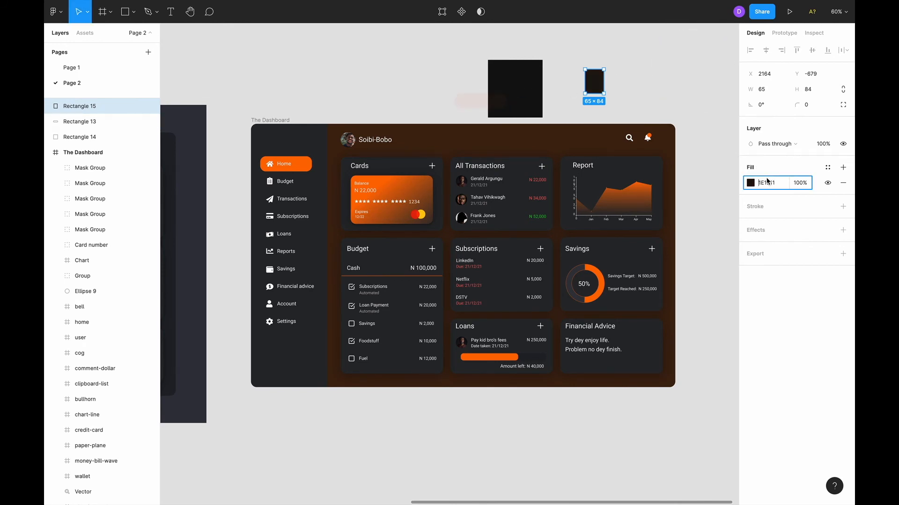
pyautogui.press('super+c')
# Replace The Dashboard frame's 41240E fill with 1E1611.
pyautogui.click(278, 121)
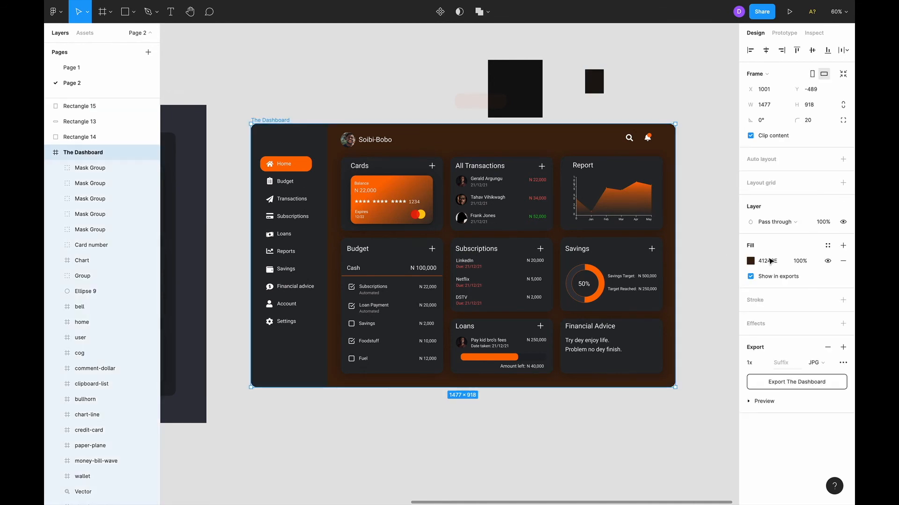
pyautogui.click(770, 262)
pyautogui.press('super+v')
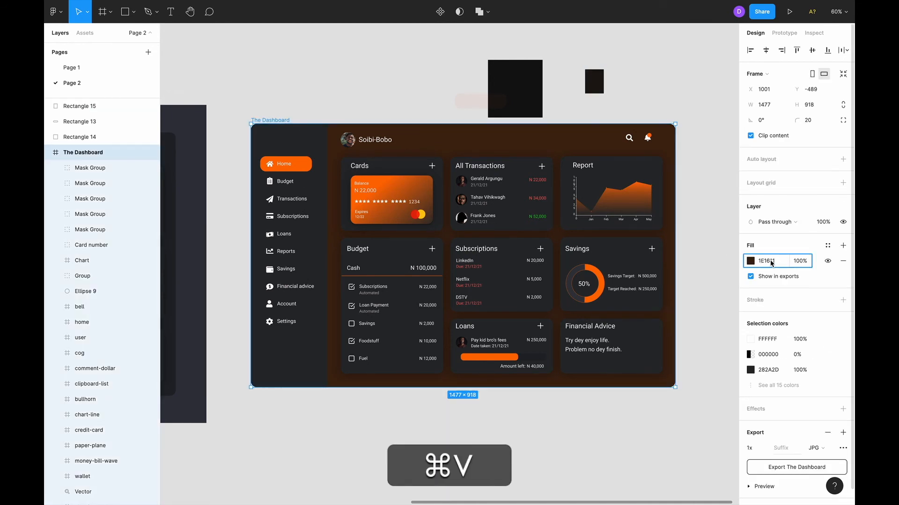
pyautogui.press('Return')
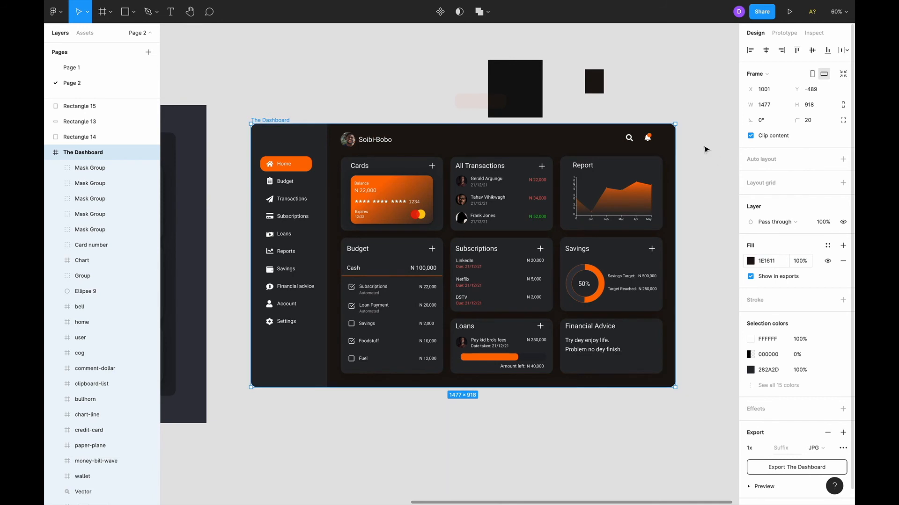
pyautogui.click(705, 149)
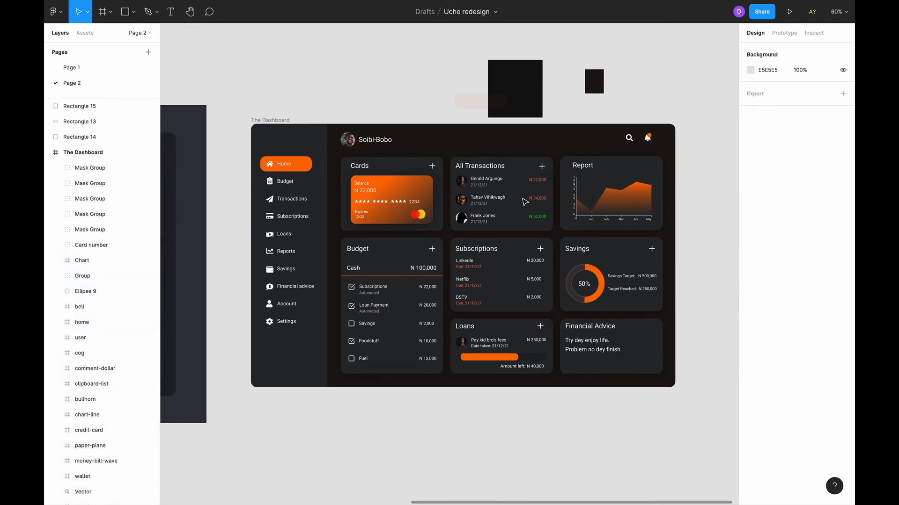
pyautogui.hscroll(-3, 525, 201)
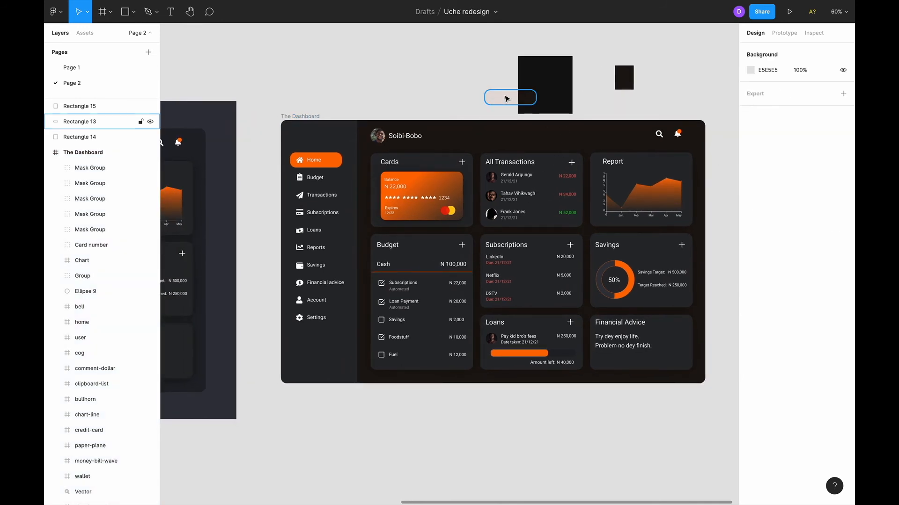
# Review the faint pill and the small dark square while panning around the canvas.
pyautogui.click(507, 98)
pyautogui.scroll(5, 578, 64)
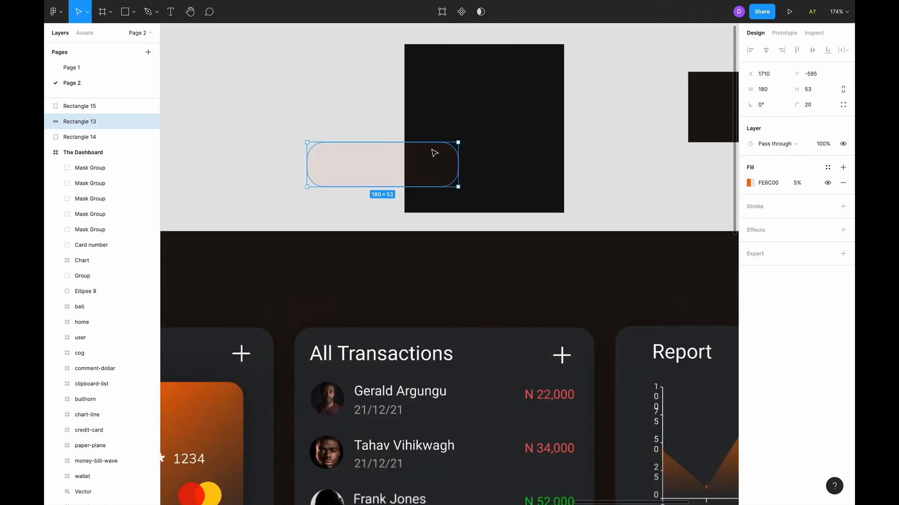
pyautogui.scroll(5, 434, 153)
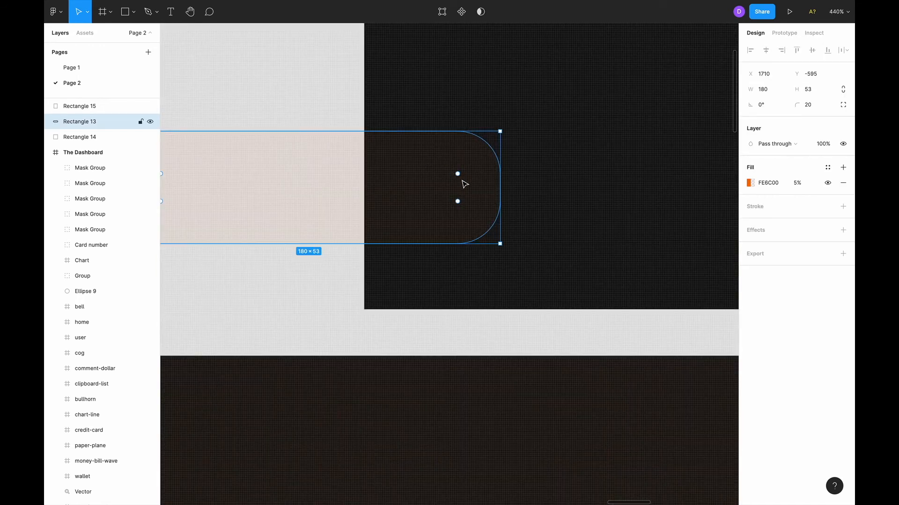
pyautogui.scroll(-5, 464, 185)
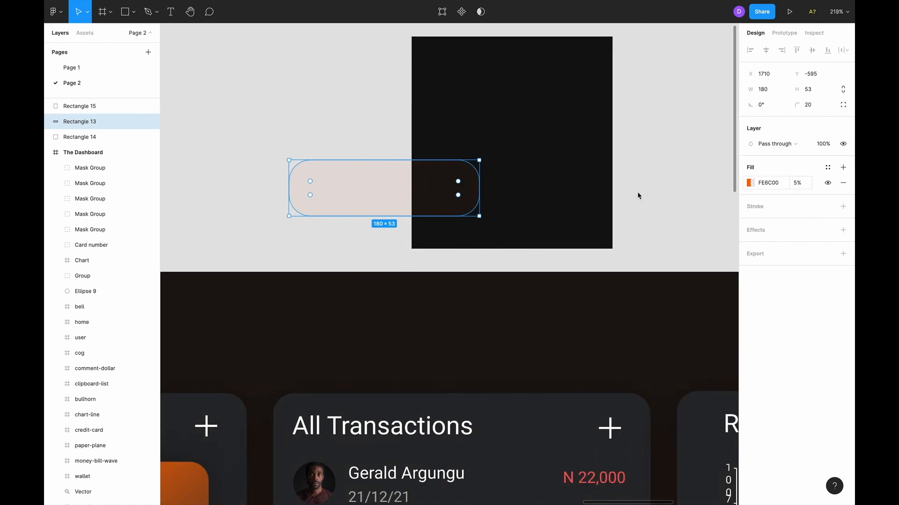
pyautogui.hscroll(5, 647, 169)
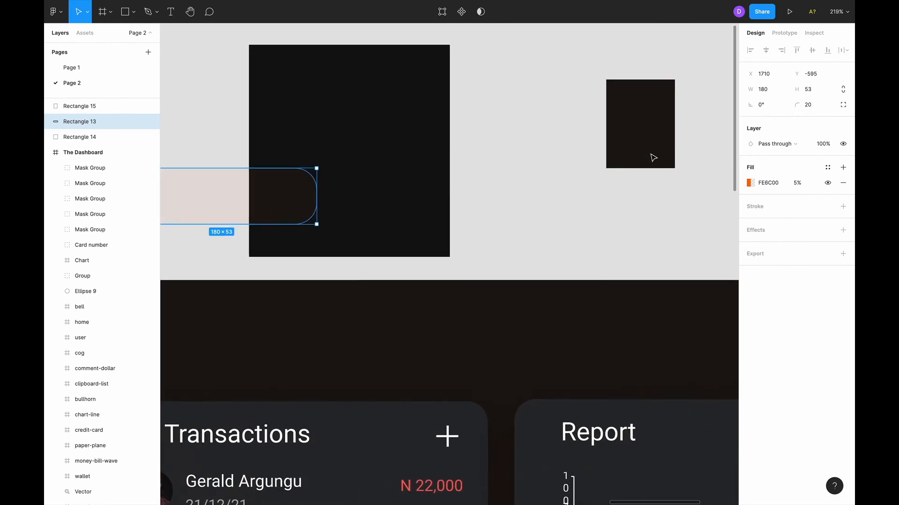
pyautogui.click(644, 116)
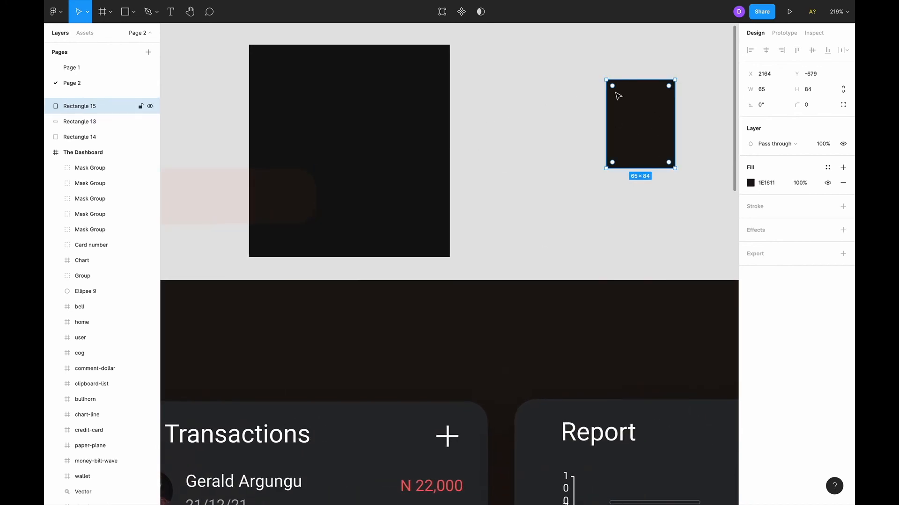
pyautogui.scroll(-3, 606, 150)
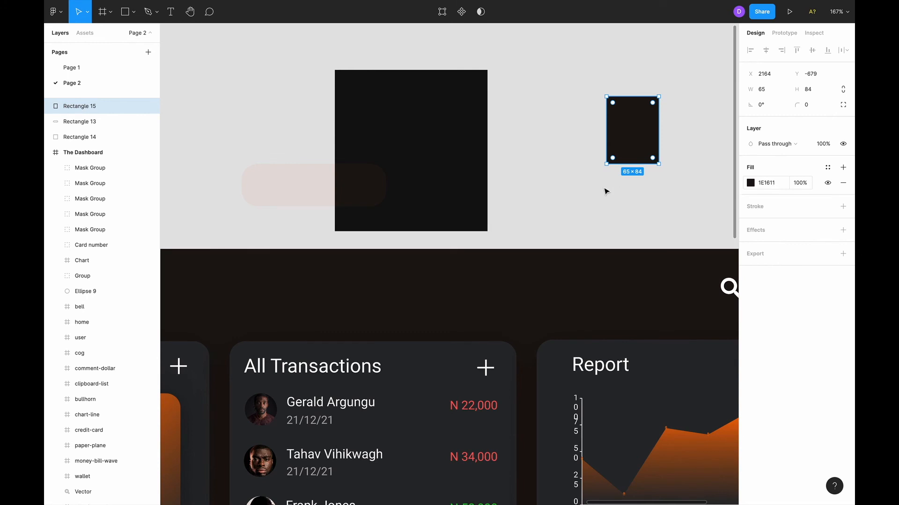
pyautogui.scroll(-2, 606, 196)
pyautogui.scroll(-3, 605, 202)
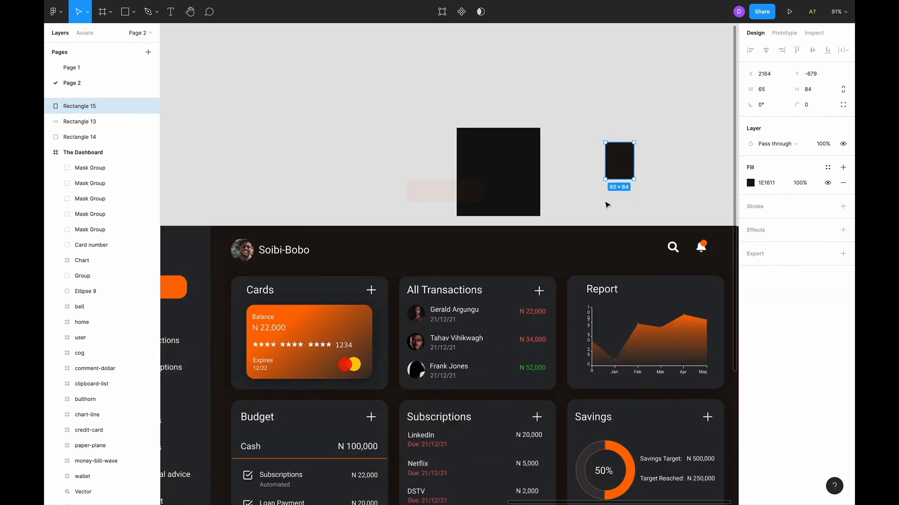
# Leave full screen and search Google for 'google material design dark' in a new tab.
pyautogui.moveTo(304, 6)
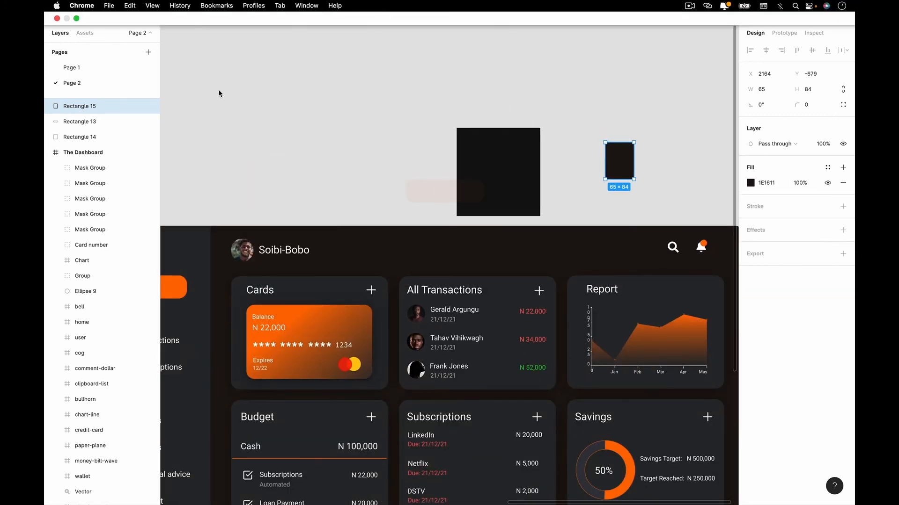
pyautogui.click(271, 215)
pyautogui.press('shift+super+f')
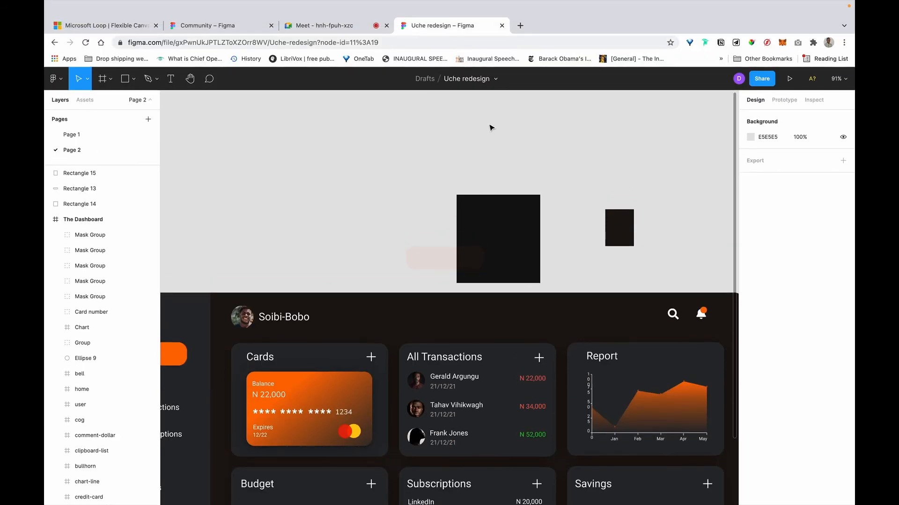
pyautogui.click(520, 12)
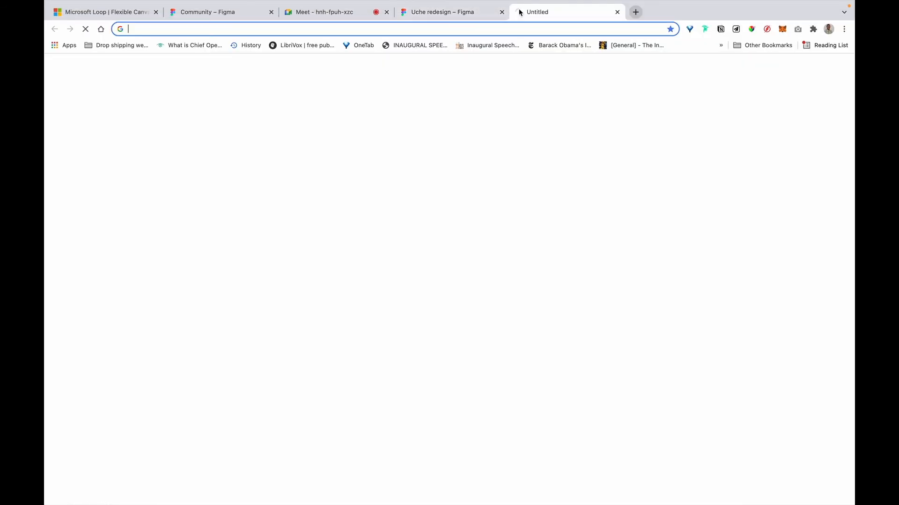
pyautogui.write('google ma')
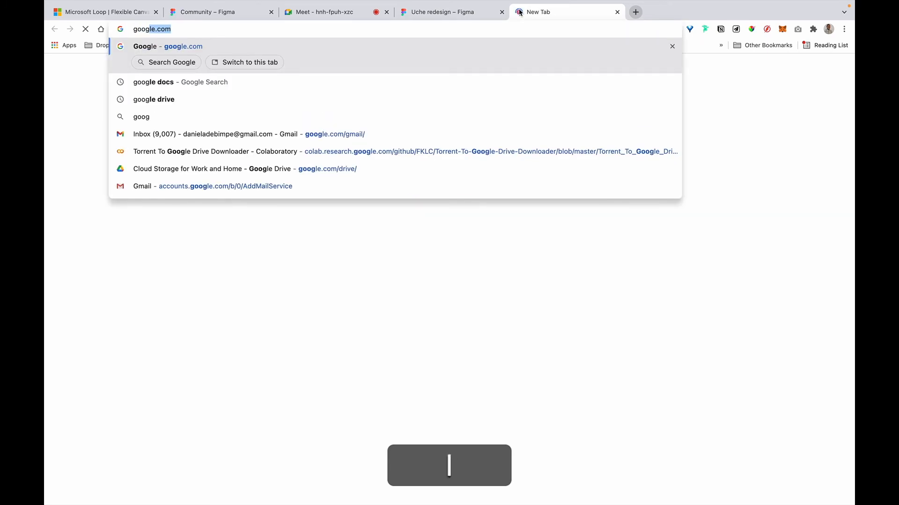
pyautogui.write('teri')
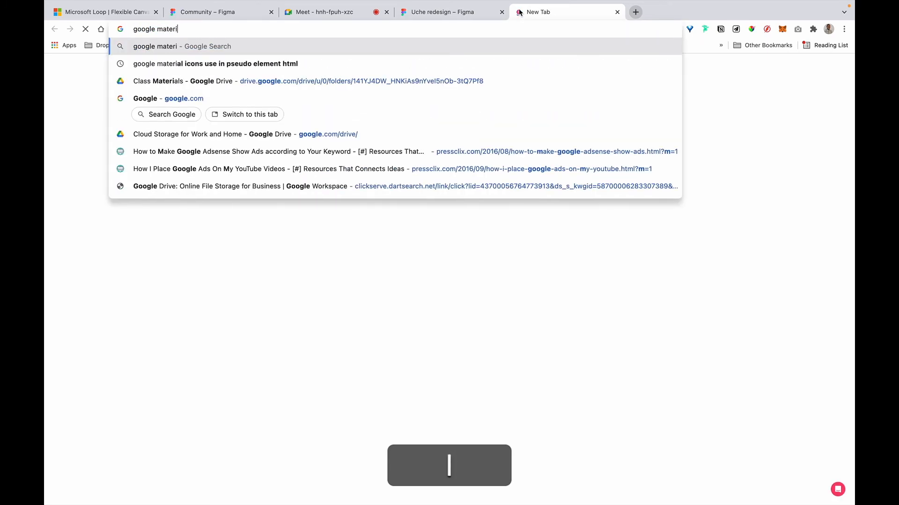
pyautogui.write('al design ')
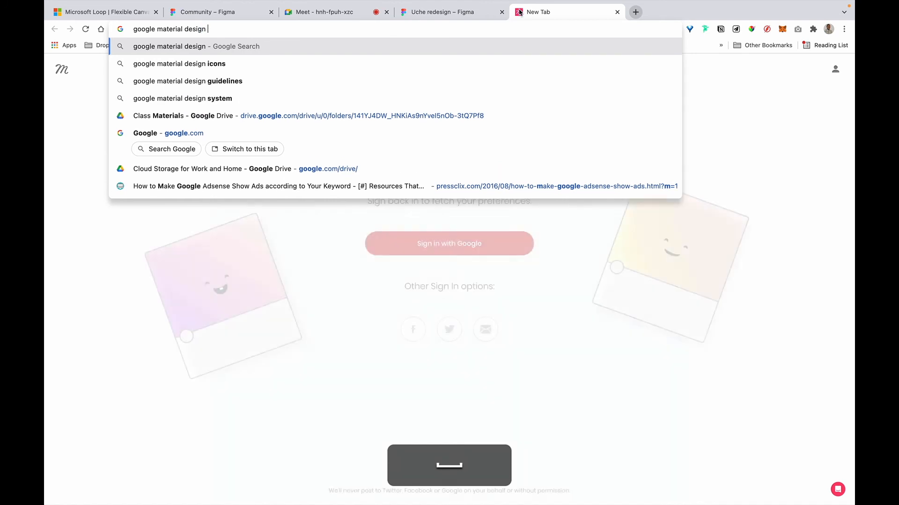
pyautogui.write('dark mode')
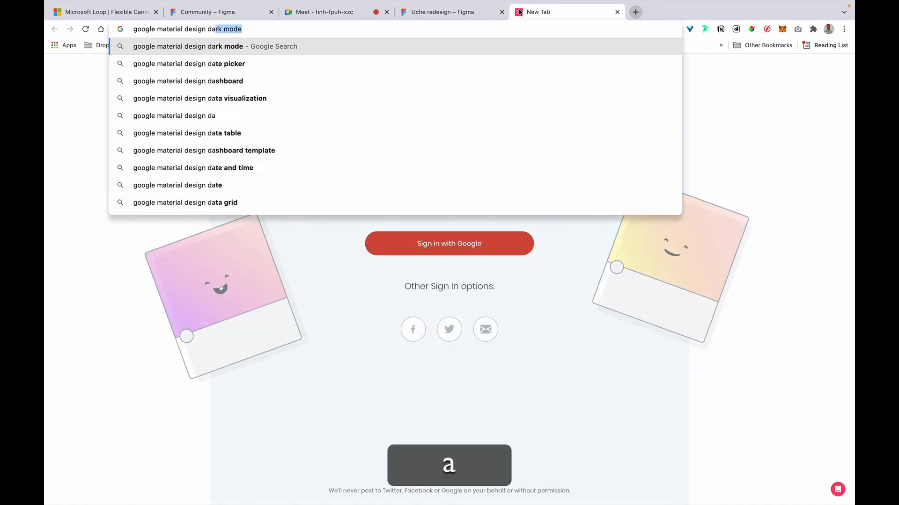
pyautogui.press('Return')
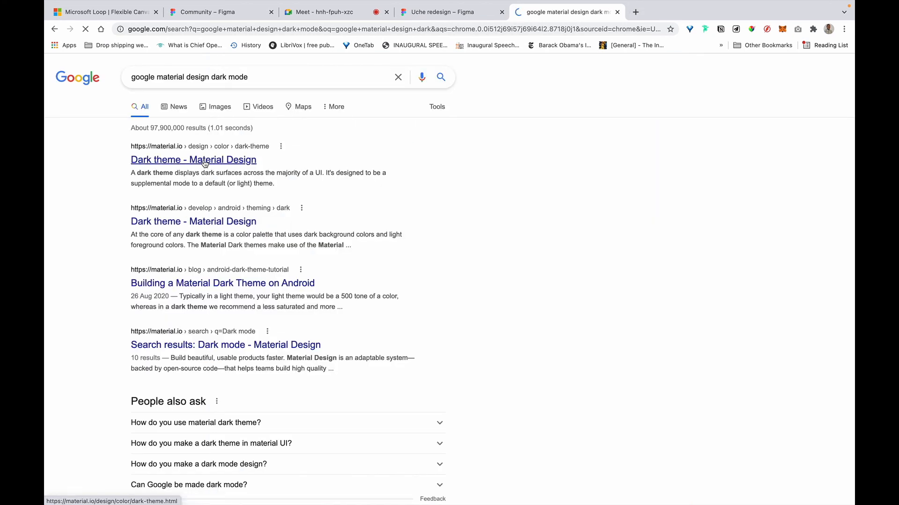
# Switch to the Uche redesign file and scroll through The Dashboard frame.
pyautogui.hotkey('ctrl', 'shift', 'Tab')
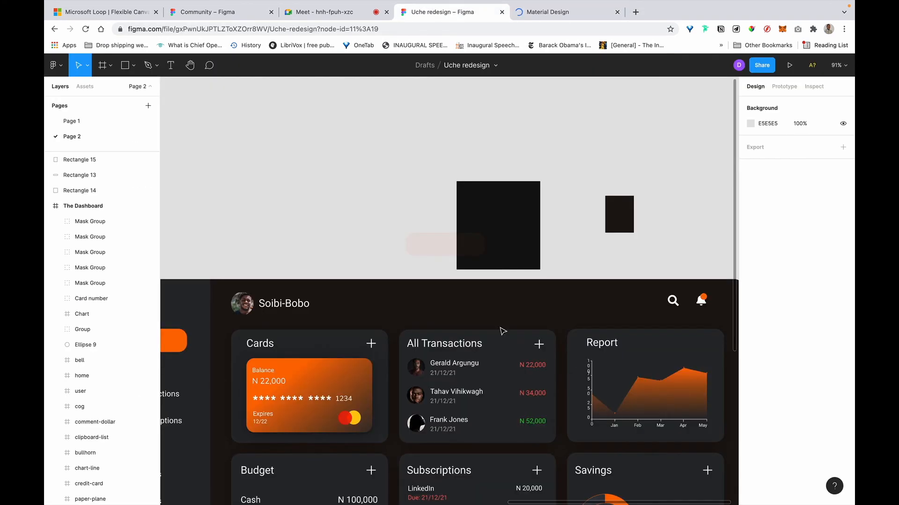
pyautogui.scroll(-5, 502, 331)
pyautogui.scroll(-5, 501, 331)
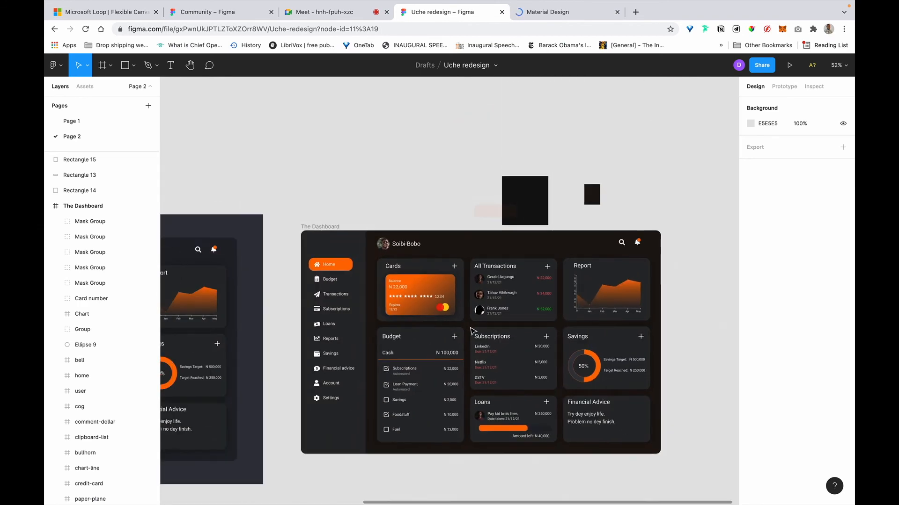
pyautogui.scroll(1, 536, 330)
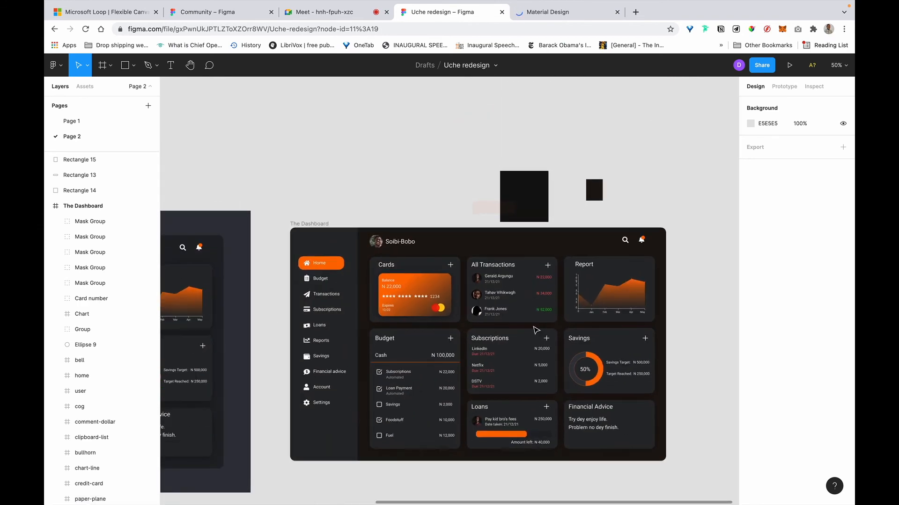
pyautogui.scroll(1, 536, 329)
pyautogui.scroll(-3, 502, 252)
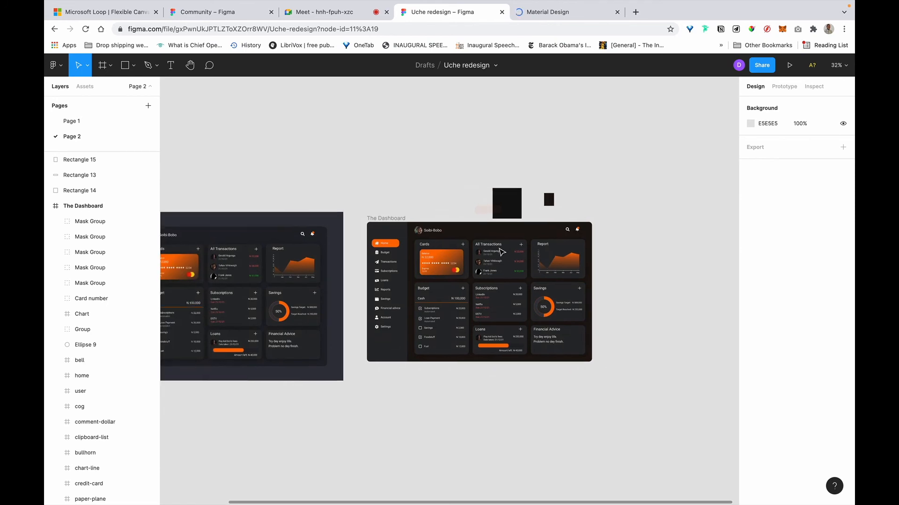
pyautogui.scroll(1, 502, 253)
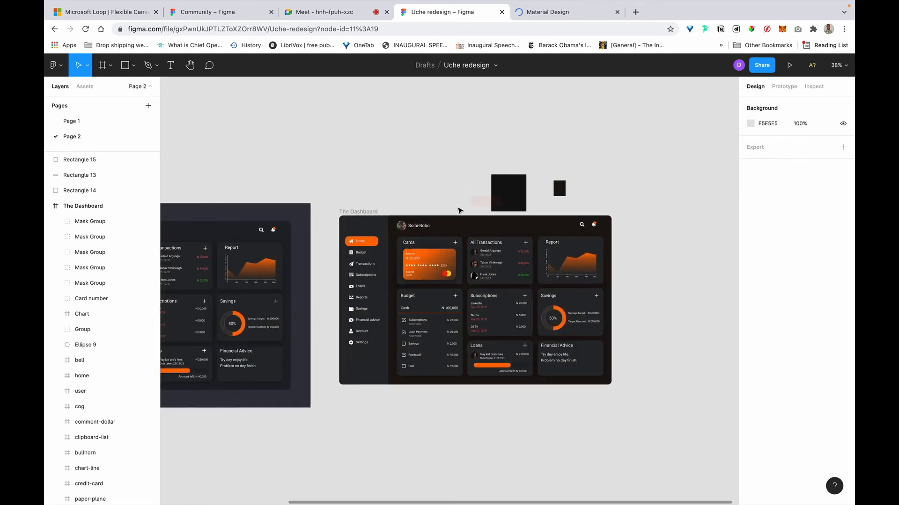
pyautogui.scroll(1, 459, 210)
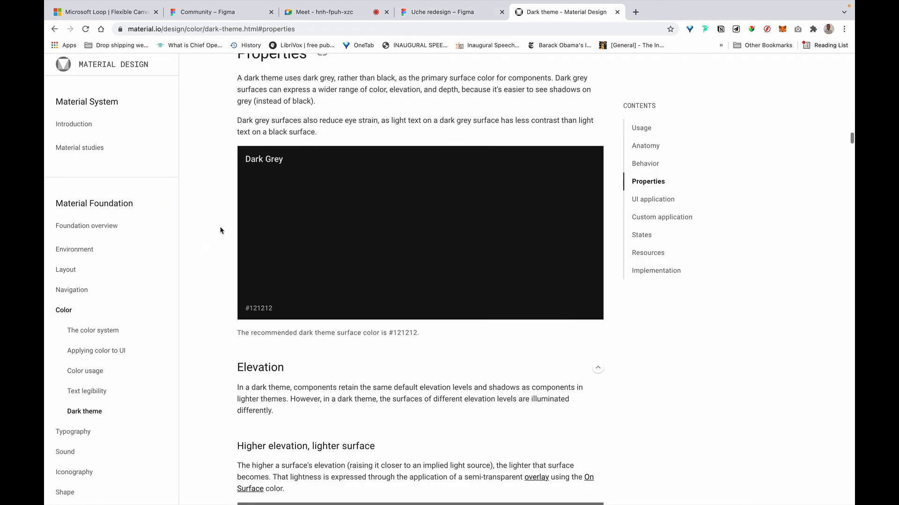
pyautogui.scroll(1, 247, 171)
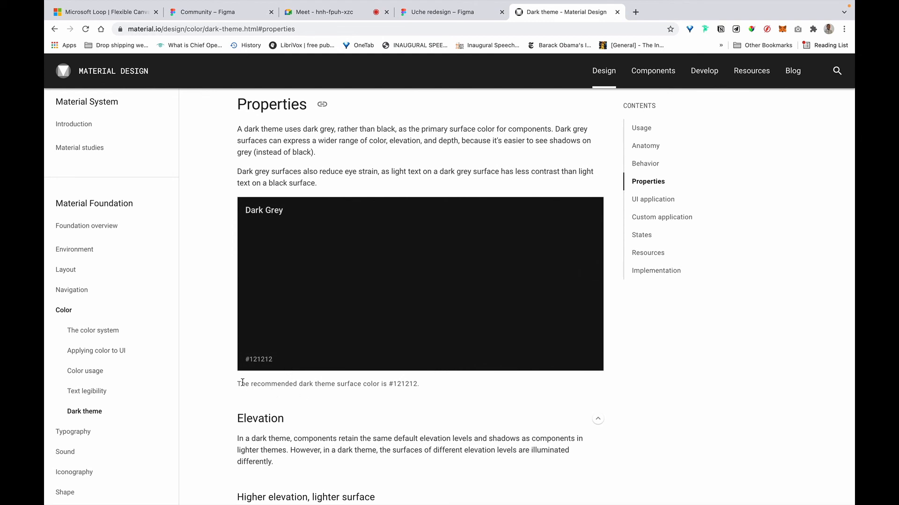
pyautogui.moveTo(243, 382); pyautogui.dragTo(390, 387)
pyautogui.click(390, 387)
pyautogui.scroll(-8, 427, 312)
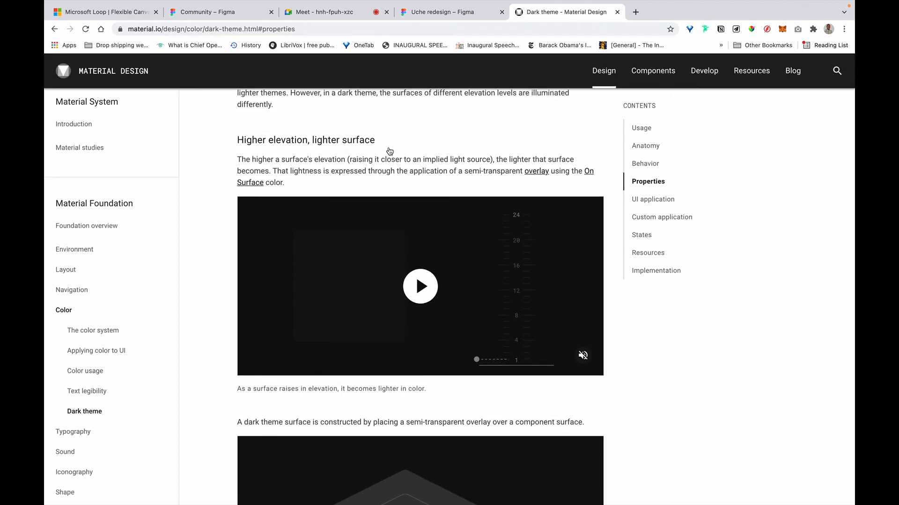
pyautogui.scroll(-5, 411, 388)
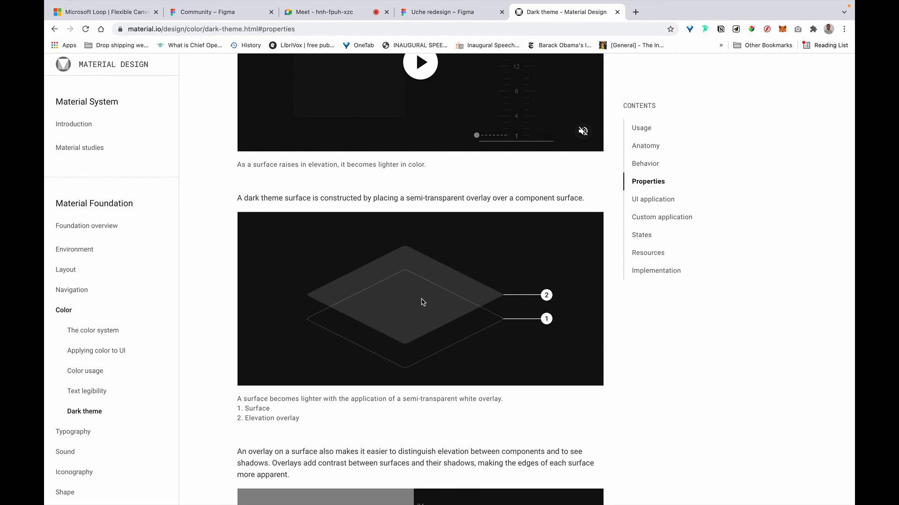
pyautogui.scroll(-7, 423, 302)
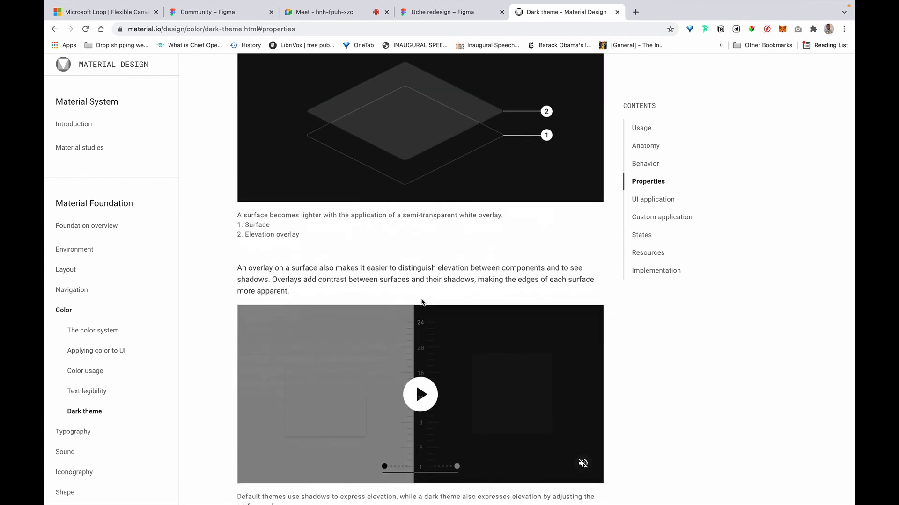
# Copy the 00dp–24dp elevation overlay swatch image from the Dark theme page.
pyautogui.scroll(-6, 494, 254)
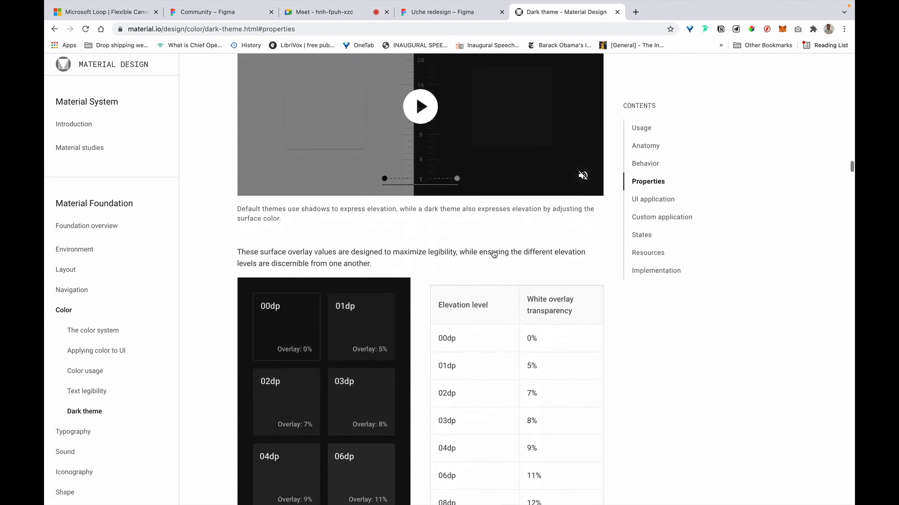
pyautogui.scroll(-3, 499, 159)
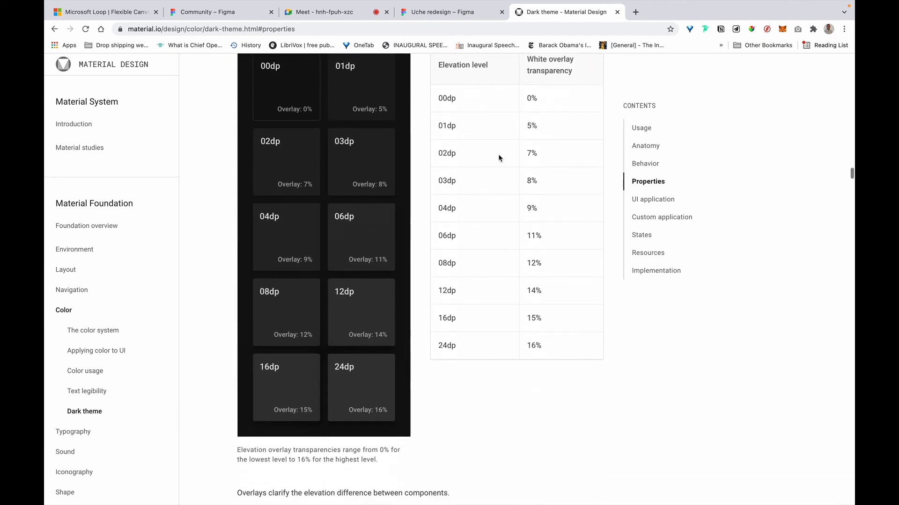
pyautogui.scroll(2, 487, 158)
pyautogui.scroll(1, 485, 158)
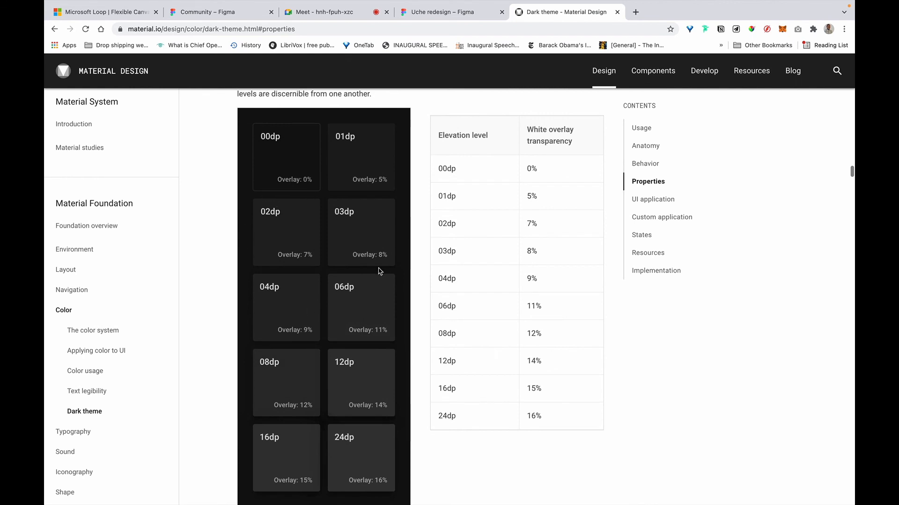
pyautogui.scroll(1, 438, 265)
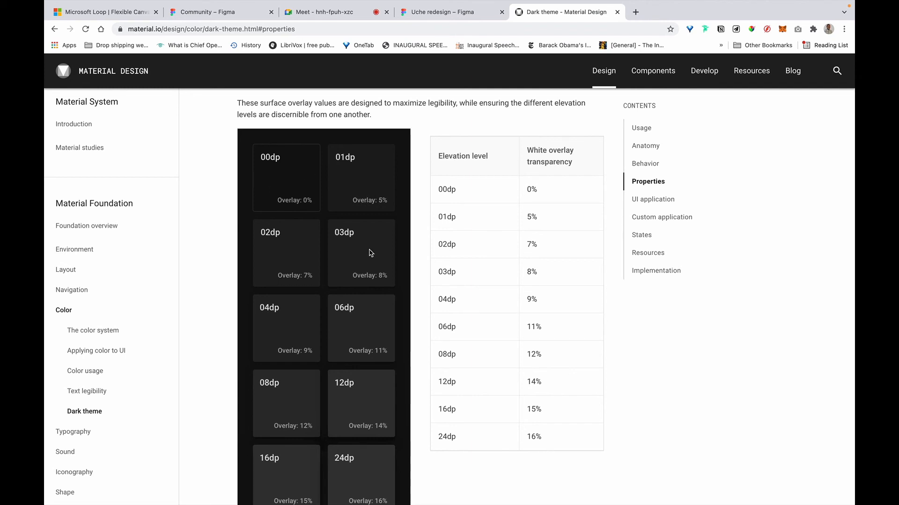
pyautogui.scroll(-2, 371, 253)
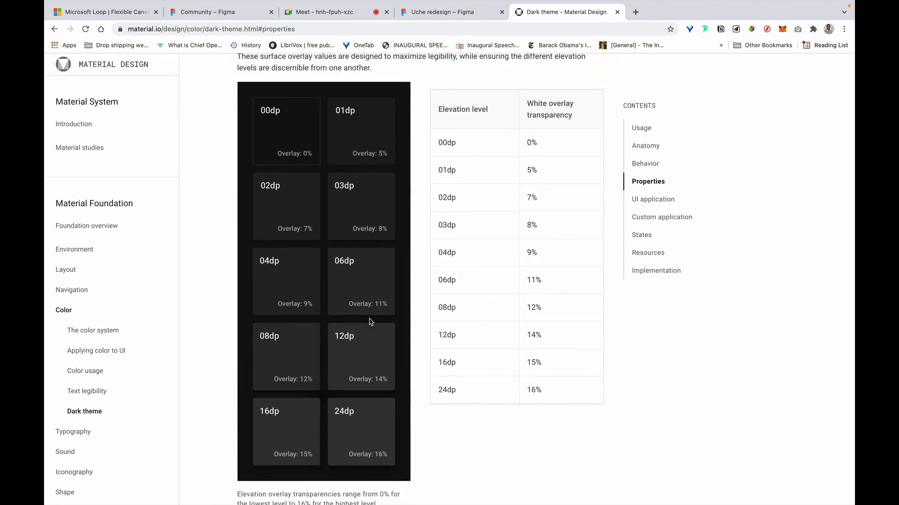
pyautogui.rightClick(346, 162)
pyautogui.click(405, 191)
pyautogui.scroll(1, 523, 161)
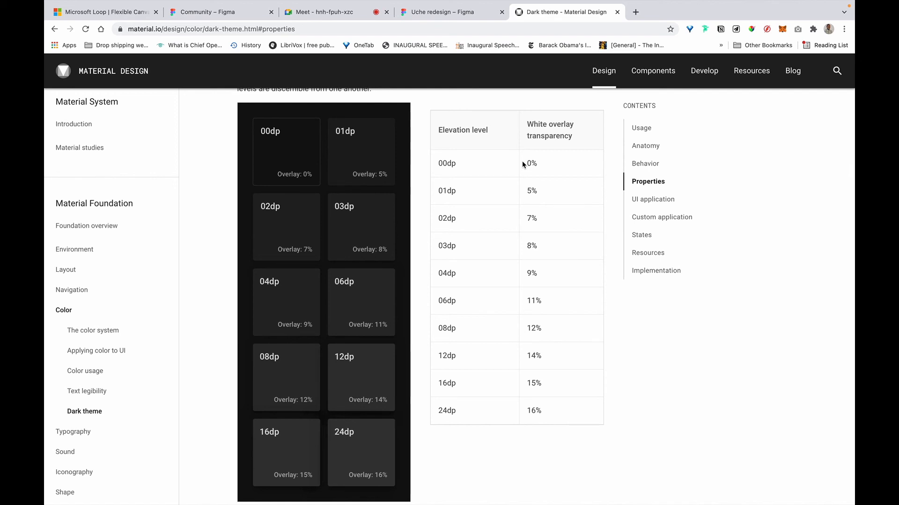
# Paste the elevation swatch image into Figma, placed right of The Dashboard frame.
pyautogui.click(457, 18)
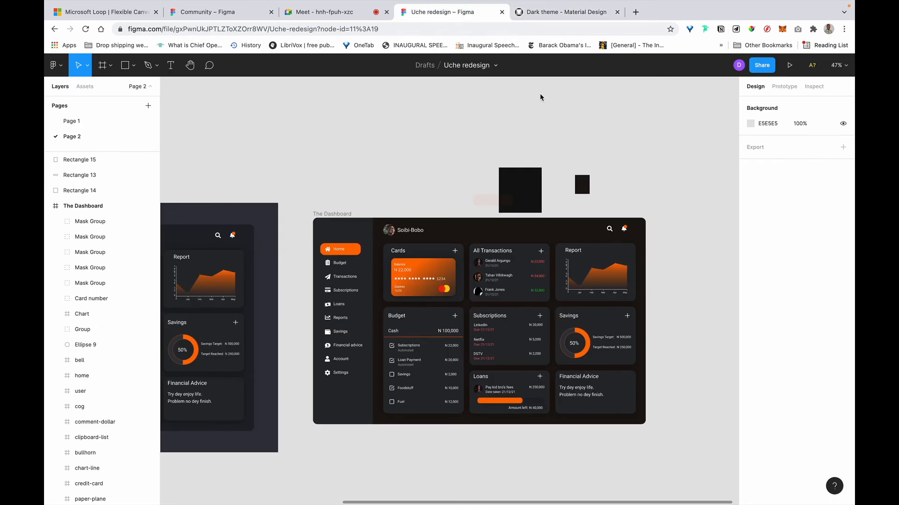
pyautogui.press('super+v')
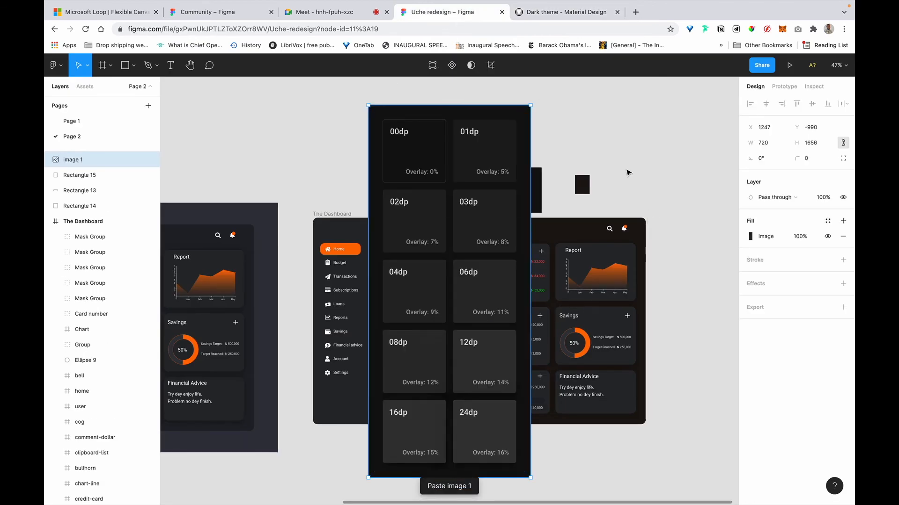
pyautogui.moveTo(662, 180); pyautogui.dragTo(715, 181)
pyautogui.hscroll(5, 416, 276)
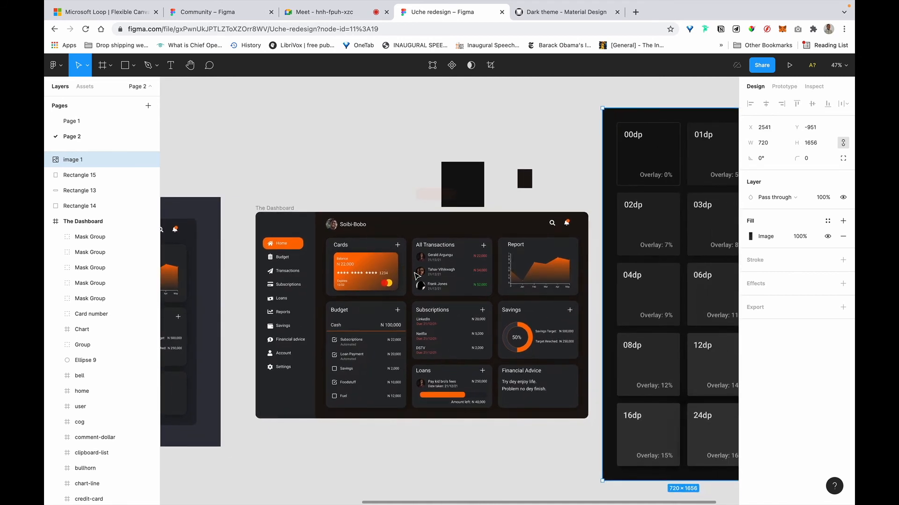
pyautogui.hscroll(1, 417, 276)
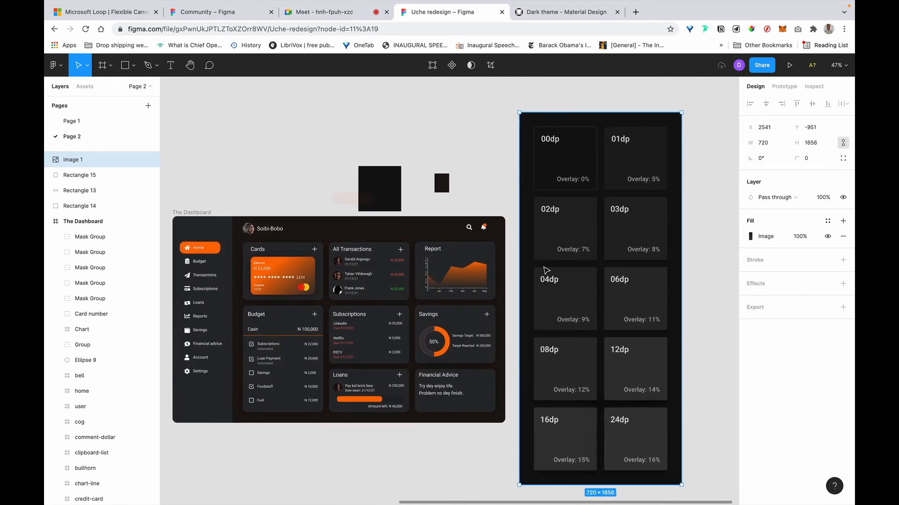
pyautogui.scroll(-1, 294, 248)
pyautogui.scroll(-1, 293, 273)
pyautogui.hscroll(-1, 292, 273)
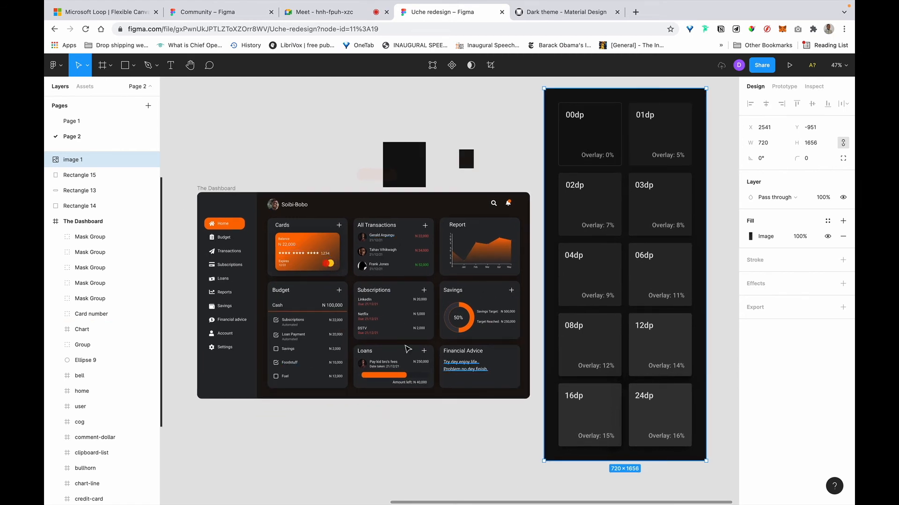
pyautogui.press('Escape')
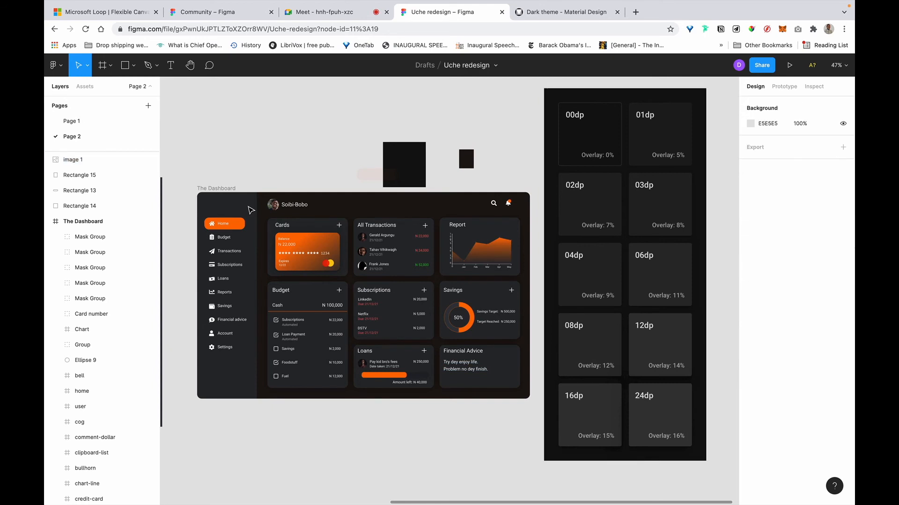
# Eyedrop the dark 1E1611 colour onto the dashboard's sidebar rectangle.
pyautogui.click(247, 209)
pyautogui.hscroll(-3, 247, 209)
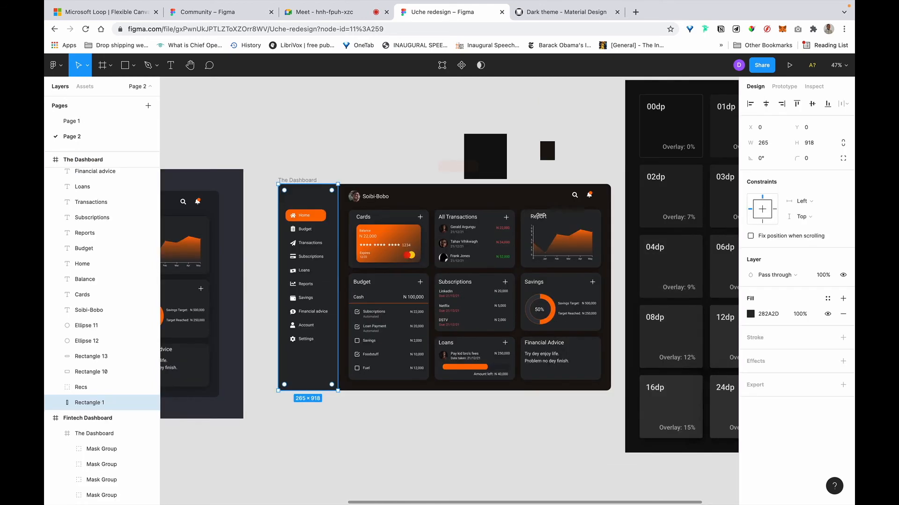
pyautogui.scroll(1, 542, 216)
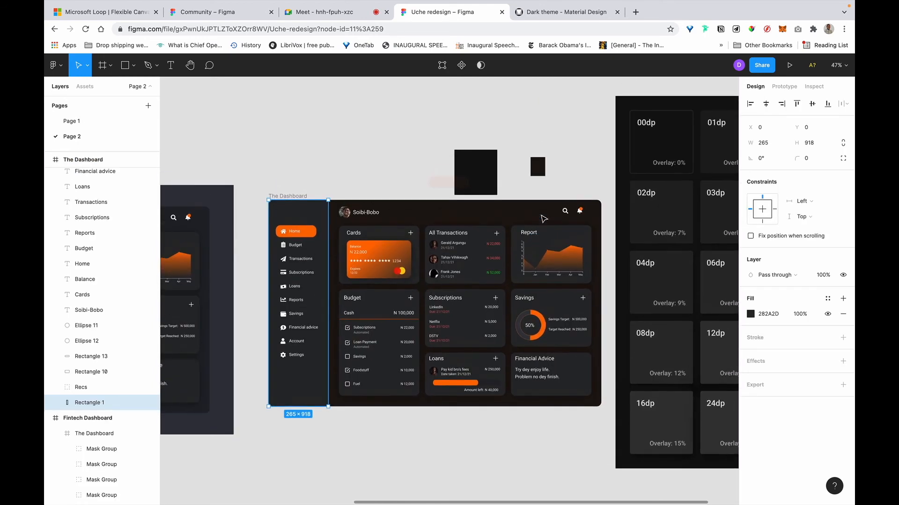
pyautogui.press('i')
pyautogui.click(692, 123)
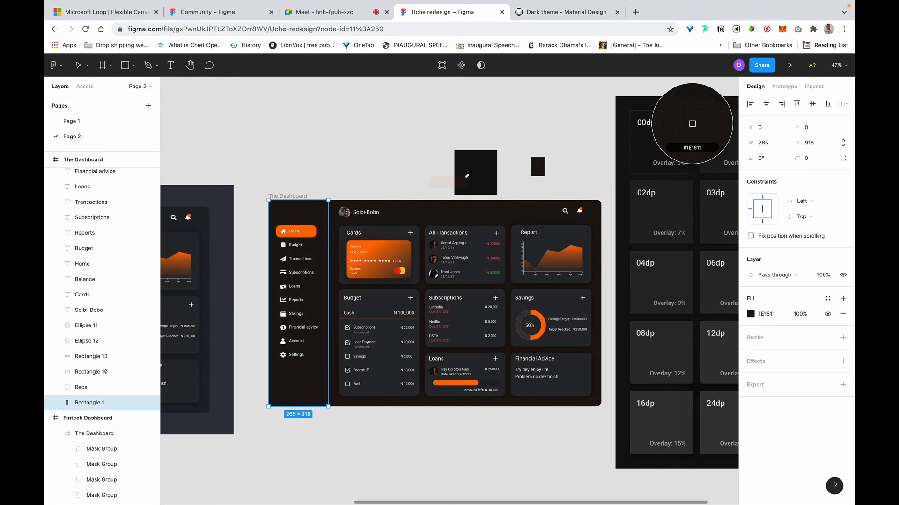
pyautogui.click(352, 163)
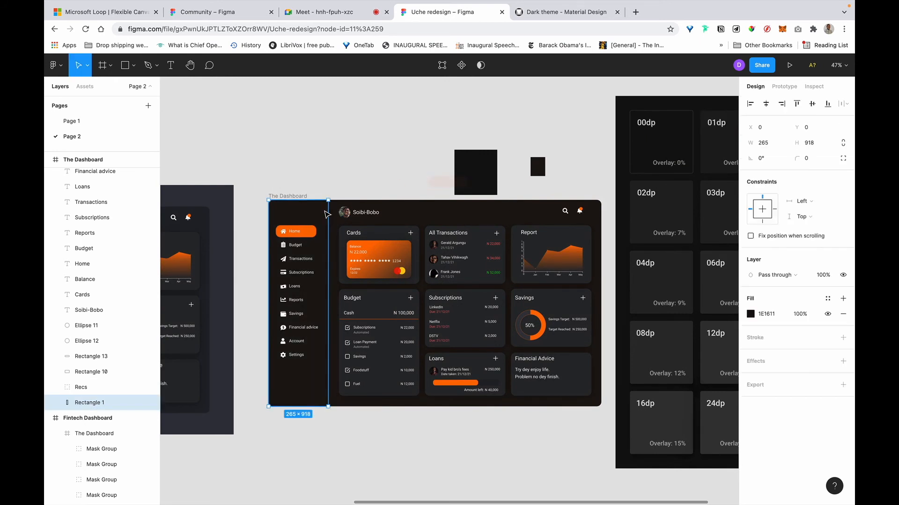
pyautogui.click(326, 213)
pyautogui.hscroll(4, 326, 213)
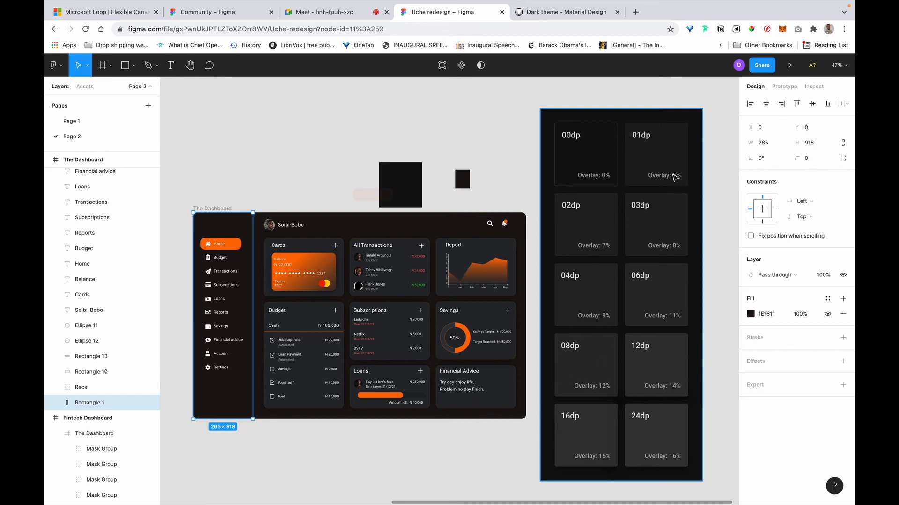
# Draw an 84×42 rectangle over the small dark swatch and fill it white FFFFFF.
pyautogui.click(675, 177)
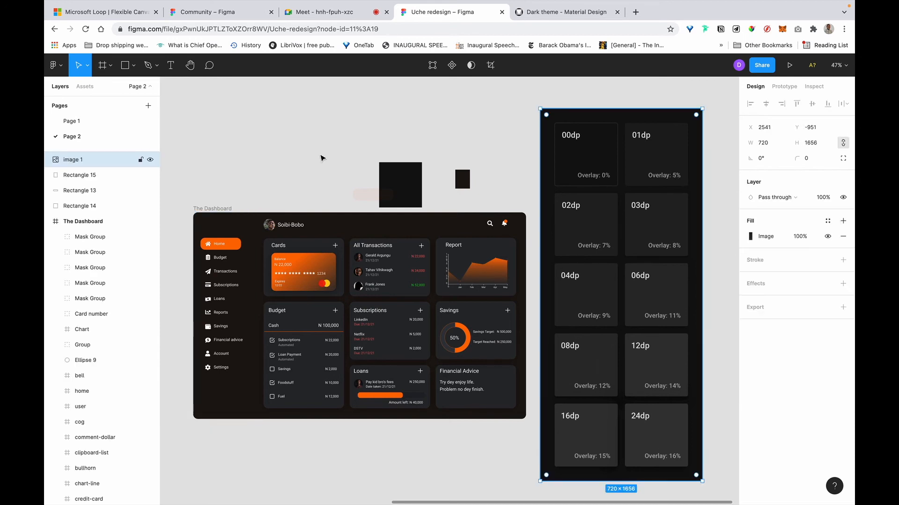
pyautogui.click(346, 157)
pyautogui.scroll(2, 370, 170)
pyautogui.scroll(5, 369, 169)
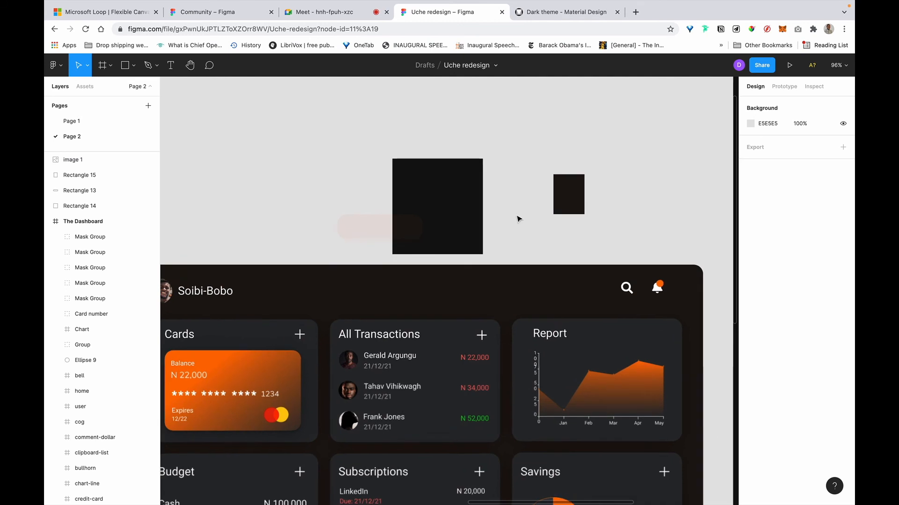
pyautogui.click(611, 198)
pyautogui.click(610, 199)
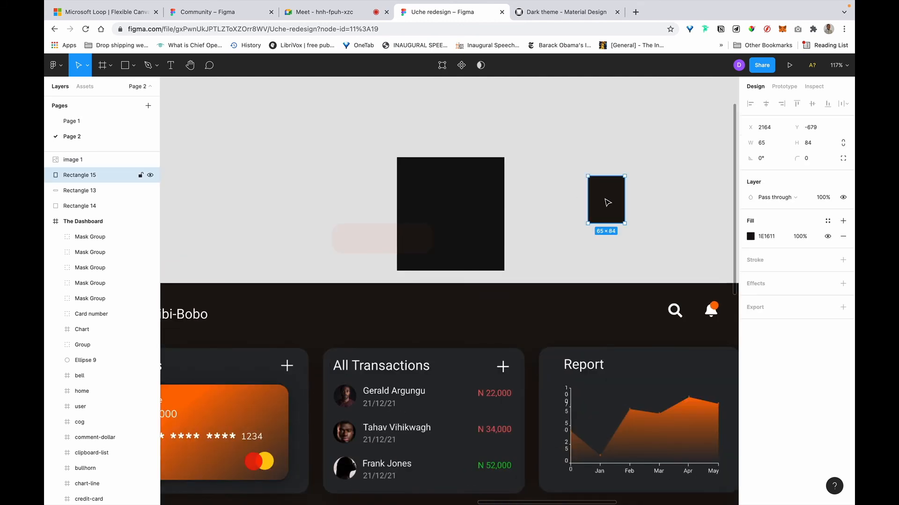
pyautogui.click(124, 68)
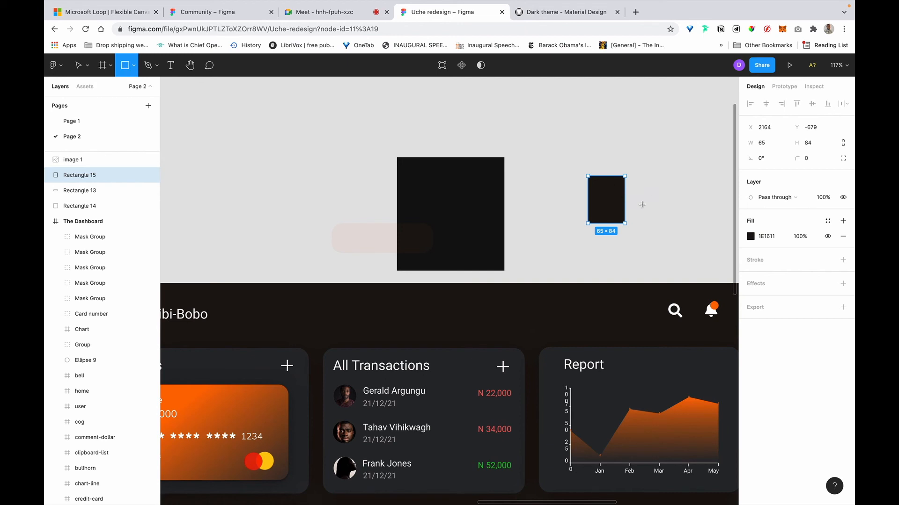
pyautogui.moveTo(644, 206); pyautogui.dragTo(596, 183)
pyautogui.click(768, 236)
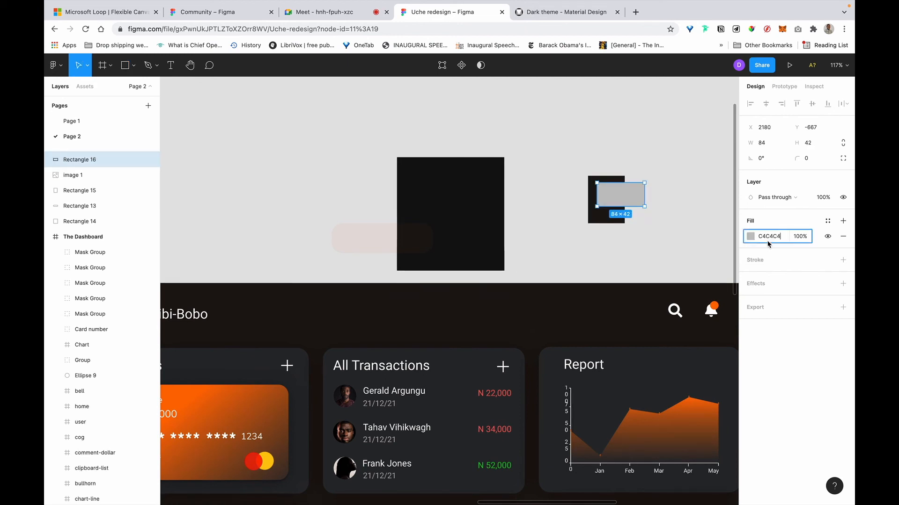
pyautogui.write('f')
pyautogui.press('Return')
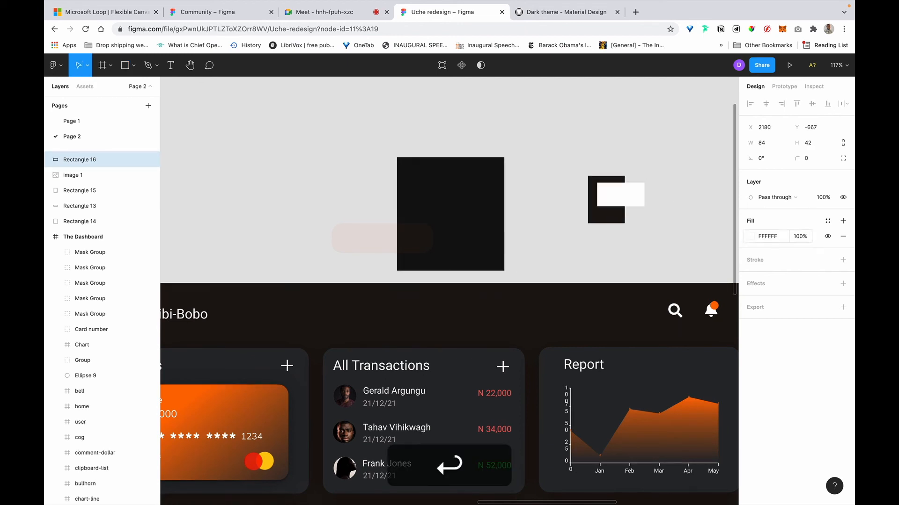
# Set the white rectangle's fill opacity to 5%.
pyautogui.click(799, 236)
pyautogui.press('BackSpace')
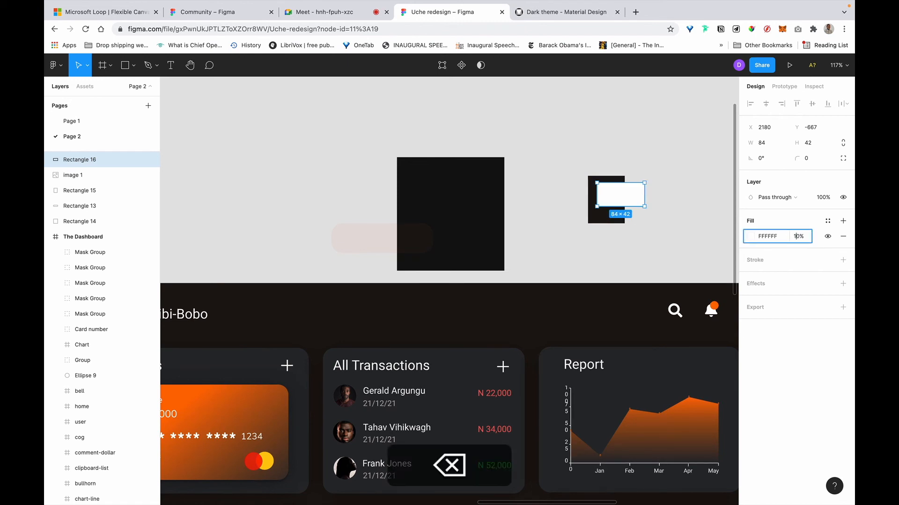
pyautogui.press('Right')
pyautogui.press('BackSpace')
pyautogui.write('5')
pyautogui.press('Return')
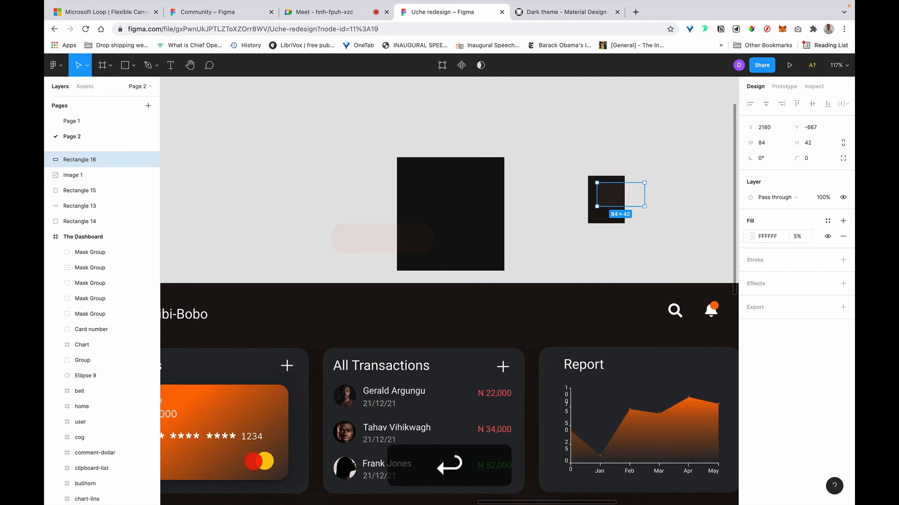
# Fill the sidebar panel with #29221D by eyedropping the overlay-tinted swatch.
pyautogui.click(666, 215)
pyautogui.scroll(-3, 667, 210)
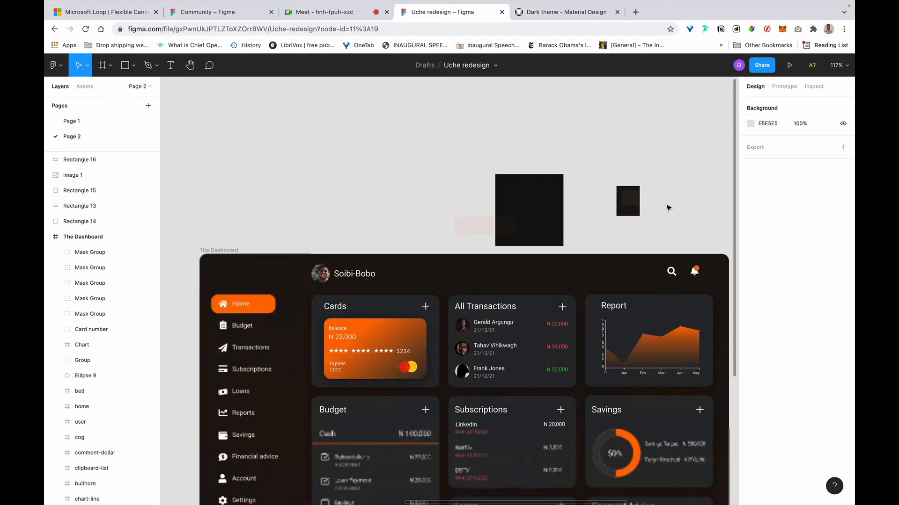
pyautogui.scroll(-1, 668, 207)
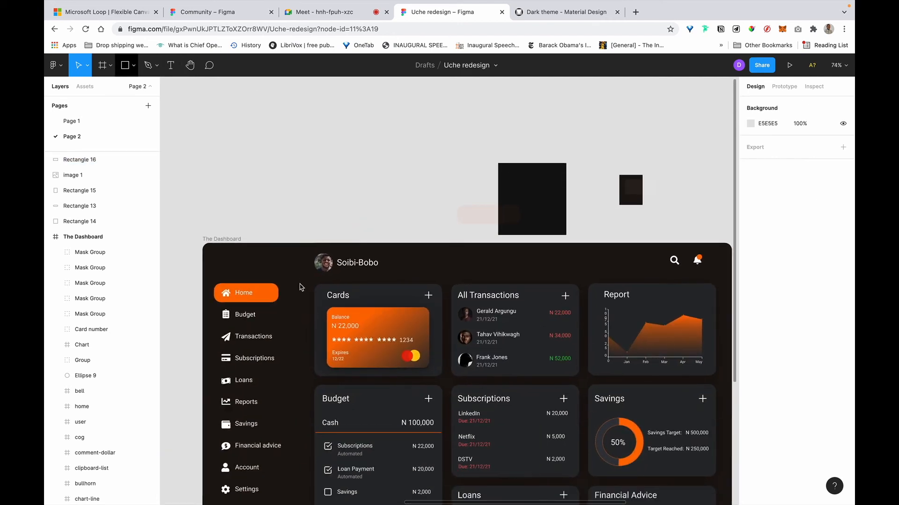
pyautogui.click(296, 289)
pyautogui.press('i')
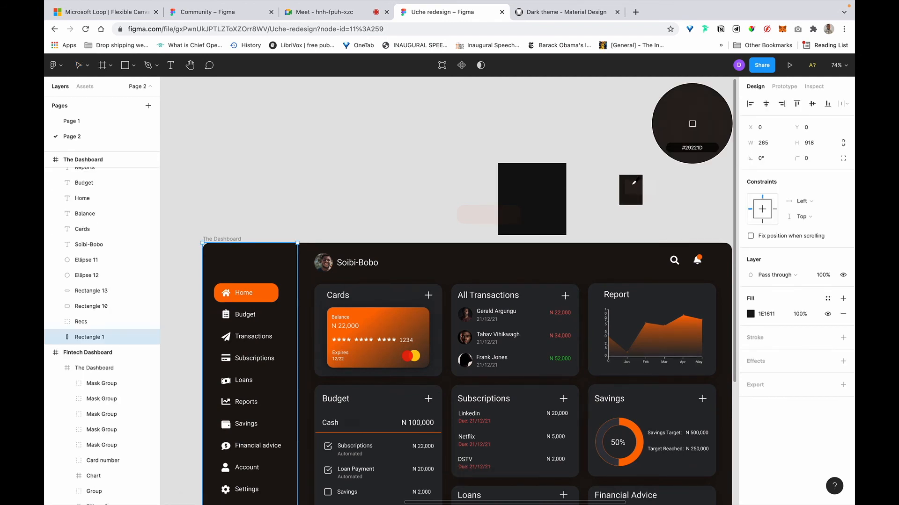
pyautogui.click(634, 184)
pyautogui.click(400, 152)
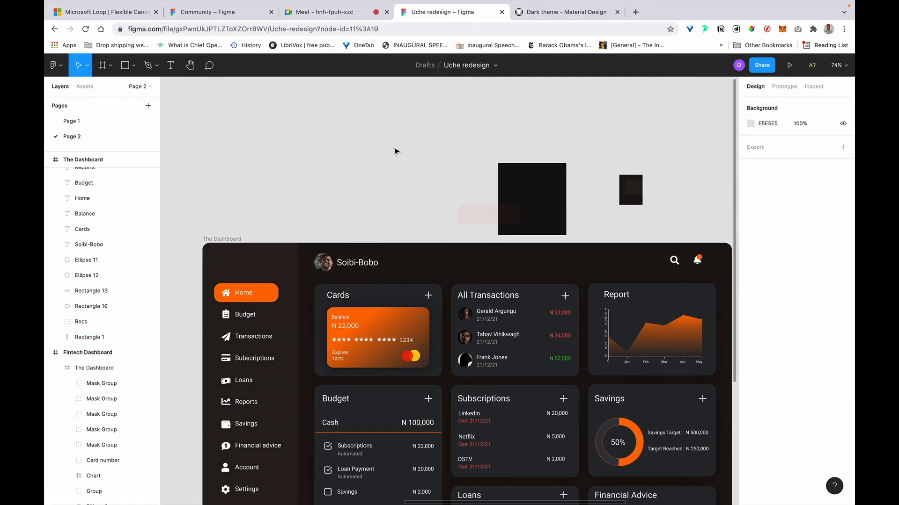
# Pan around the canvas to compare the lighter sidebar with the near-black main area.
pyautogui.scroll(-5, 396, 151)
pyautogui.scroll(3, 395, 151)
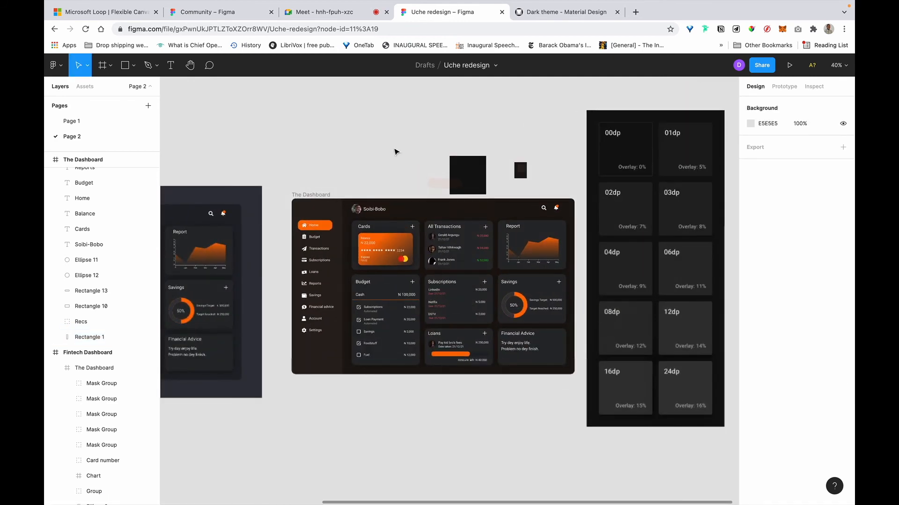
pyautogui.hscroll(-6, 395, 151)
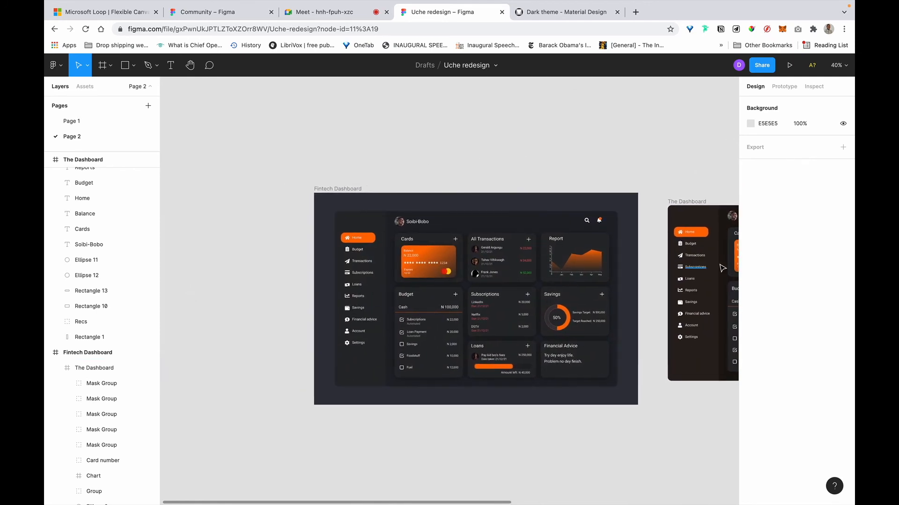
pyautogui.hscroll(6, 633, 260)
pyautogui.hscroll(1, 721, 268)
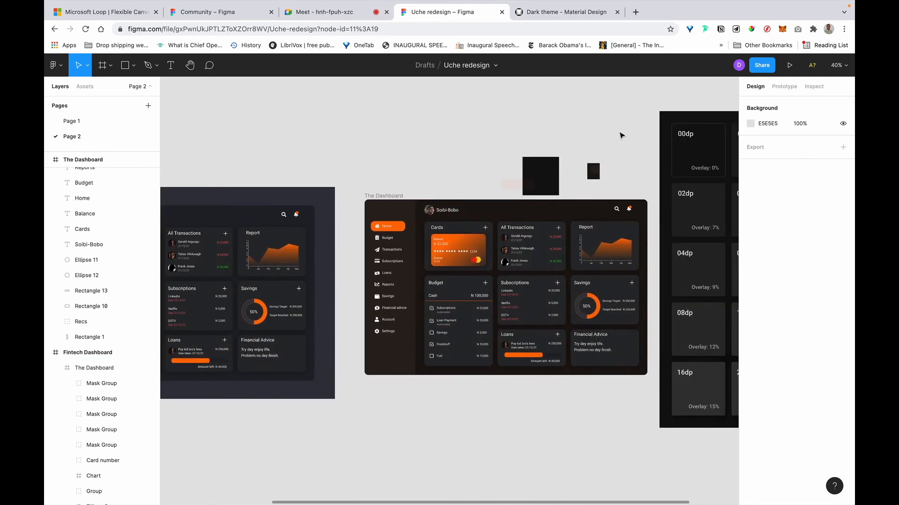
pyautogui.scroll(5, 566, 188)
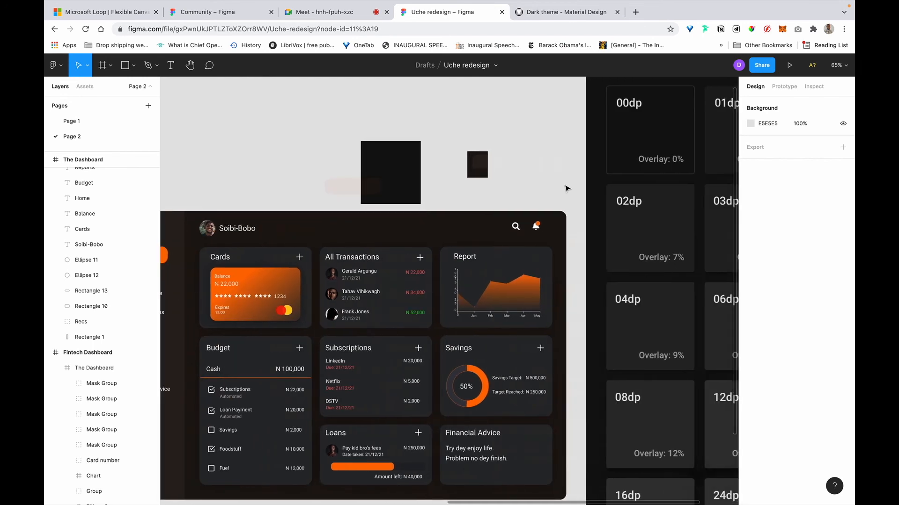
pyautogui.hscroll(1, 566, 188)
pyautogui.hscroll(3, 382, 192)
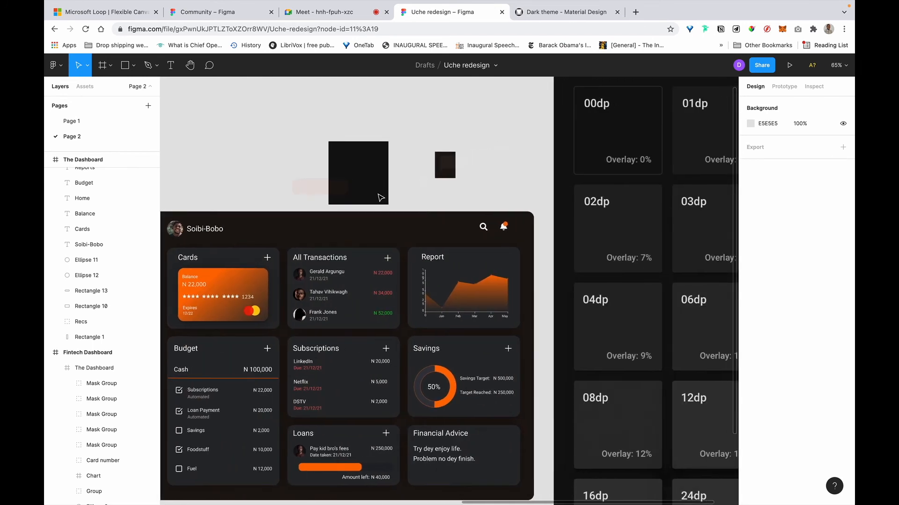
pyautogui.scroll(-5, 380, 198)
pyautogui.hscroll(-2, 380, 197)
pyautogui.hscroll(-1, 380, 197)
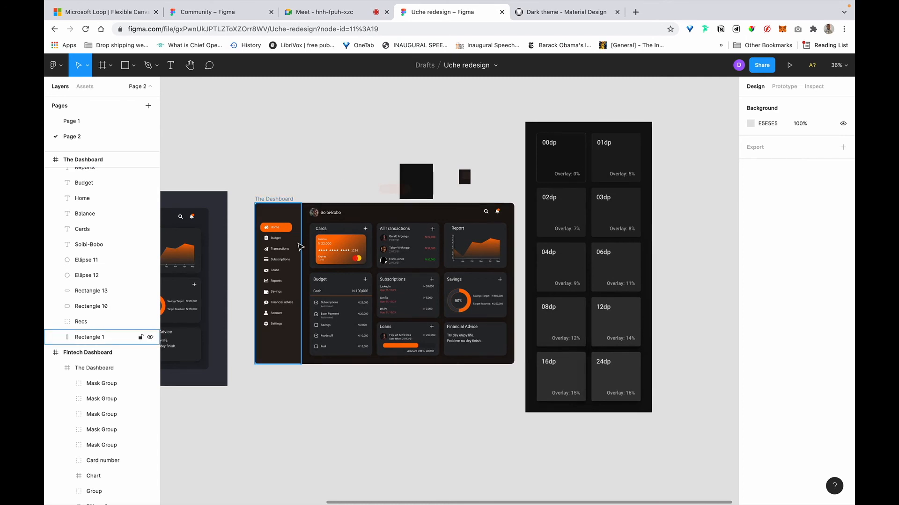
pyautogui.scroll(2, 300, 247)
pyautogui.scroll(8, 300, 247)
pyautogui.hscroll(-3, 301, 242)
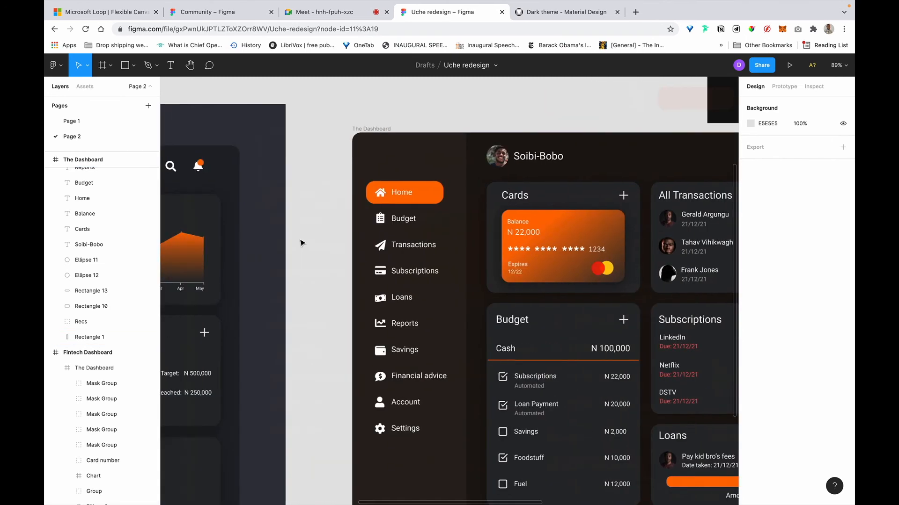
pyautogui.scroll(4, 450, 230)
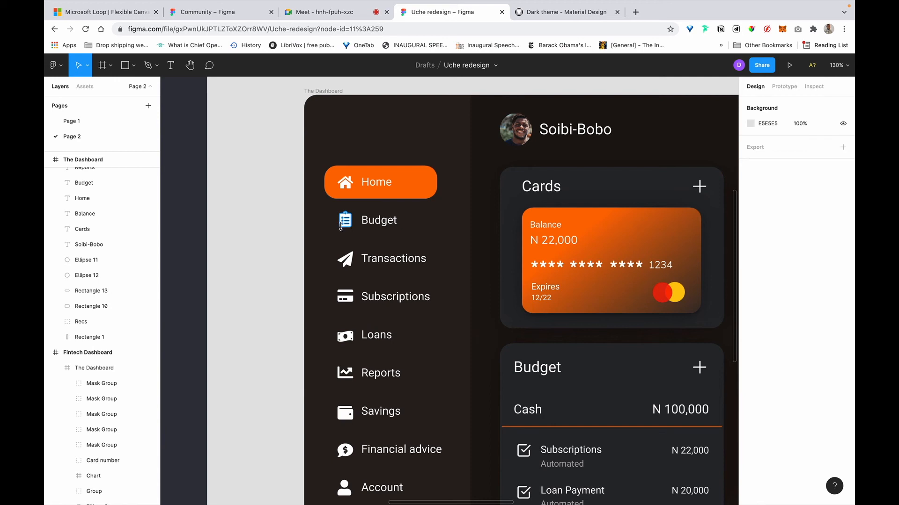
pyautogui.click(379, 221)
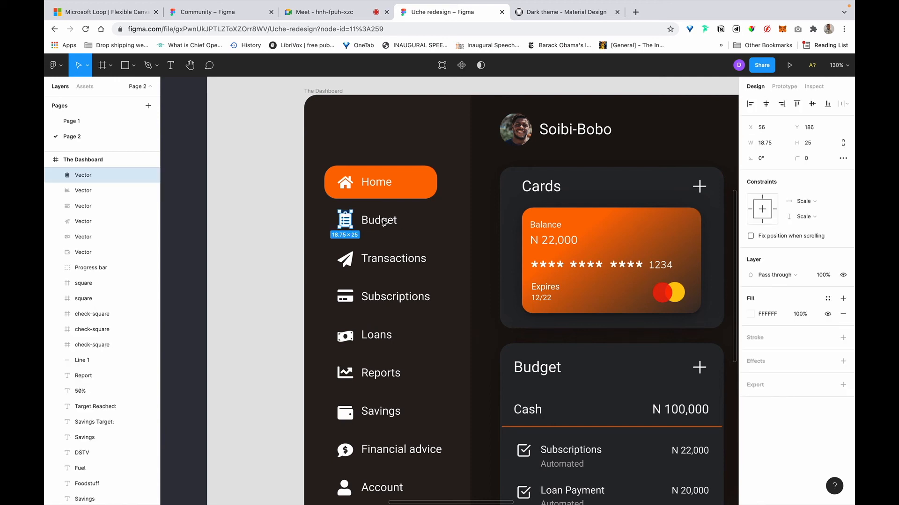
pyautogui.click(348, 225)
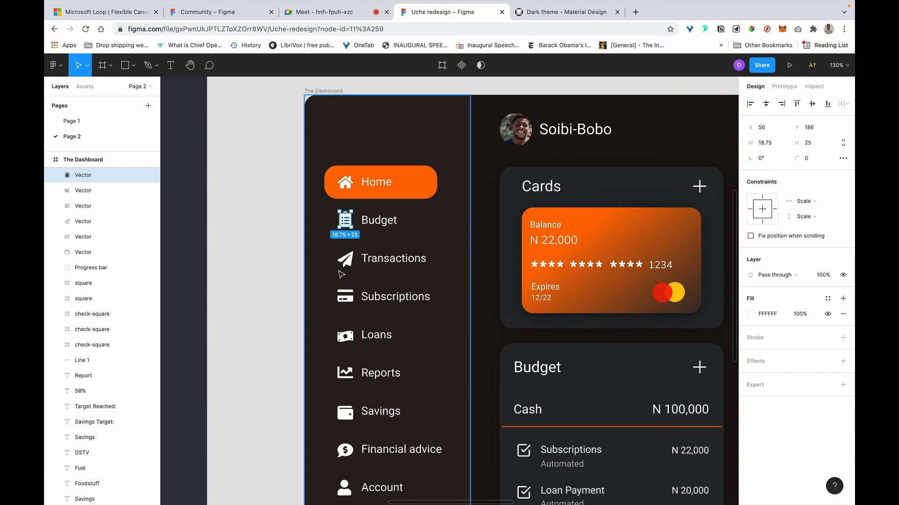
pyautogui.click(391, 262)
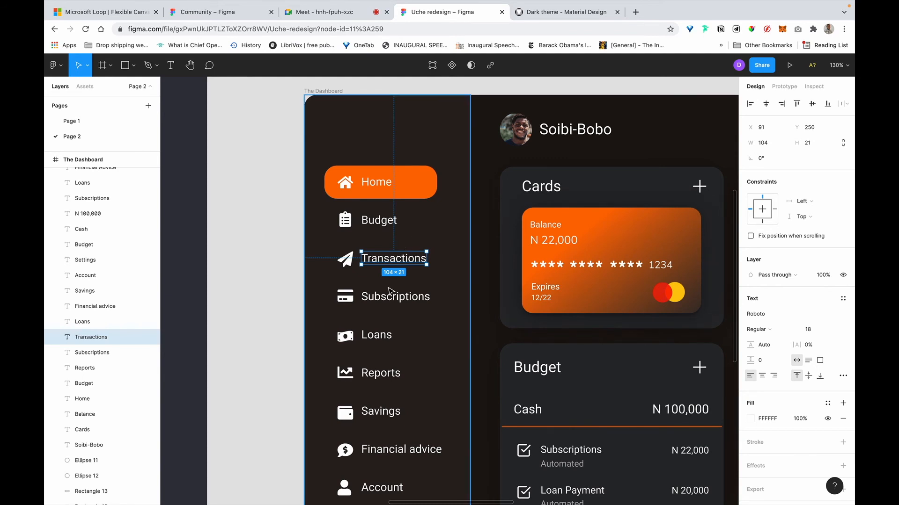
pyautogui.scroll(-1, 389, 290)
pyautogui.scroll(-5, 389, 290)
pyautogui.click(326, 252)
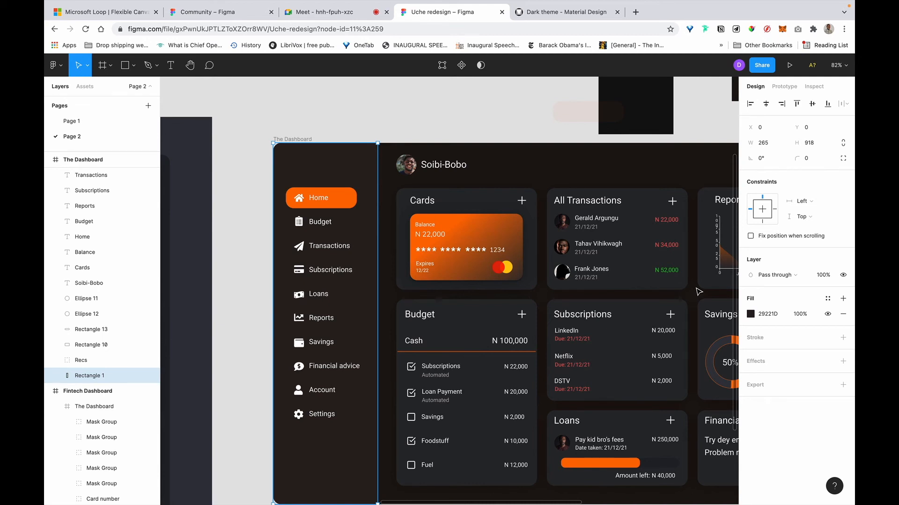
# Select the nav labels Budget, Transactions, Subscriptions, Loans, Reports, Savings, Financial advice, Account and Settings.
pyautogui.click(316, 225)
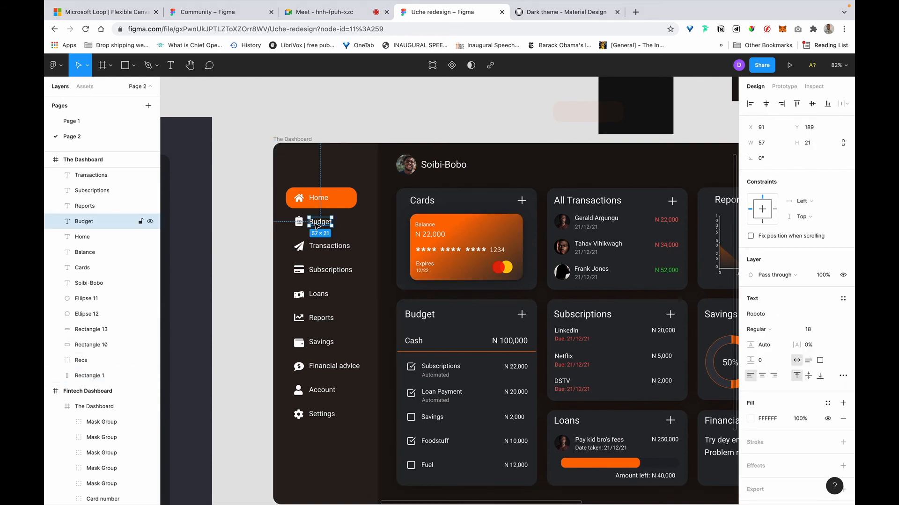
pyautogui.scroll(5, 317, 225)
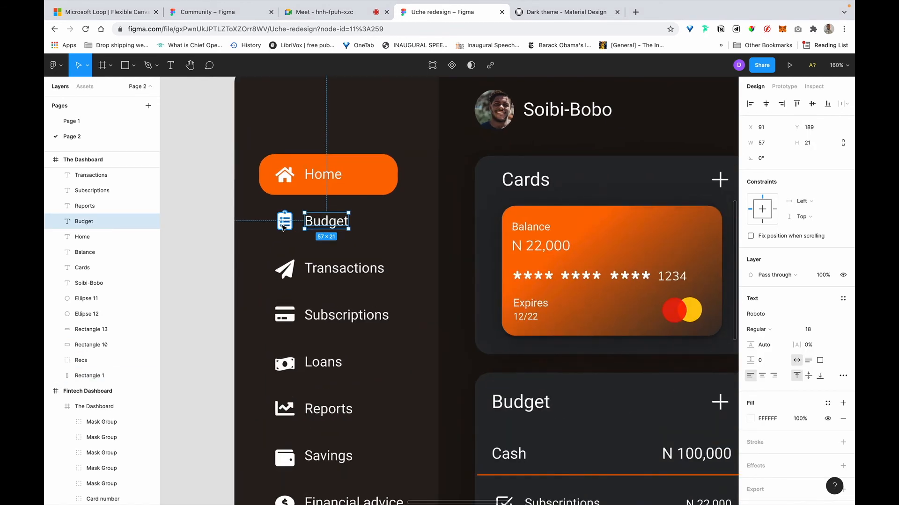
pyautogui.click(283, 227)
pyautogui.click(331, 223)
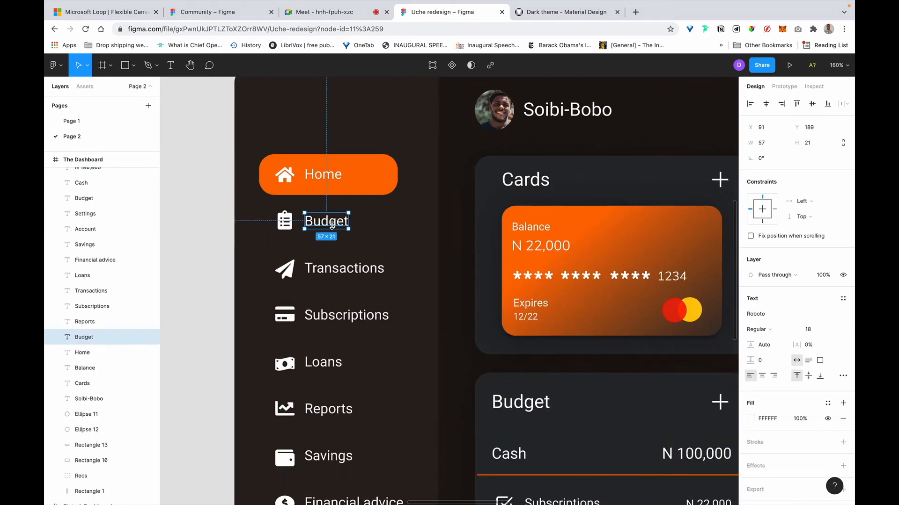
pyautogui.keyDown('super'); pyautogui.click(358, 271); pyautogui.keyUp('super')
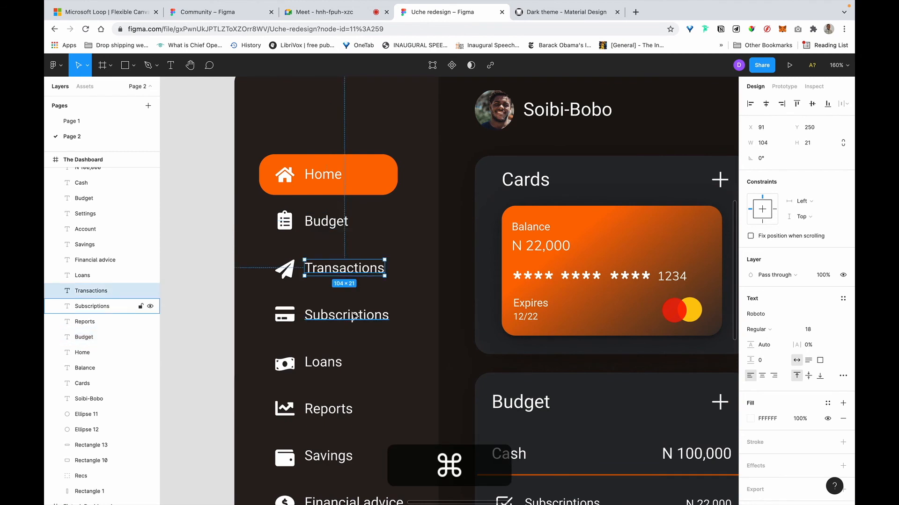
pyautogui.keyDown('super'); pyautogui.click(354, 317); pyautogui.keyUp('super')
pyautogui.keyDown('super'); pyautogui.click(330, 223); pyautogui.keyUp('super')
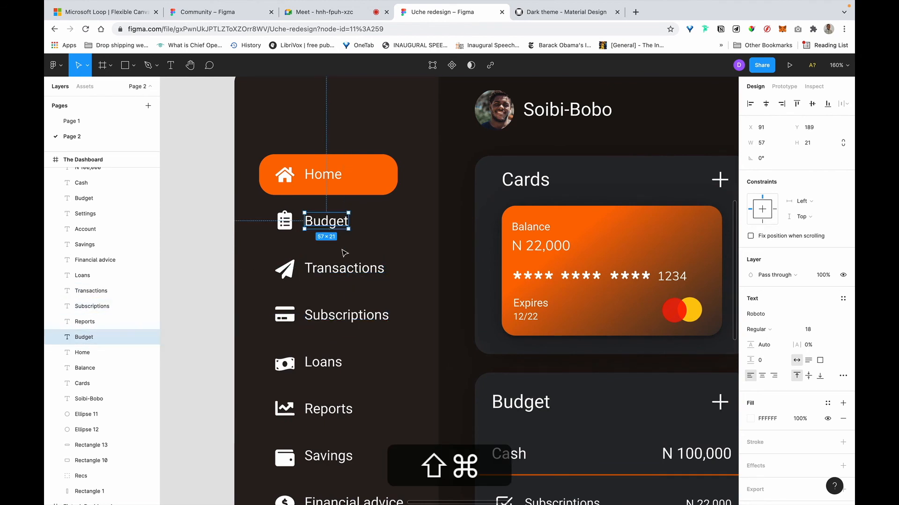
pyautogui.keyDown('shift'); pyautogui.keyDown('super'); pyautogui.click(356, 275); pyautogui.keyUp('super'); pyautogui.keyUp('shift')
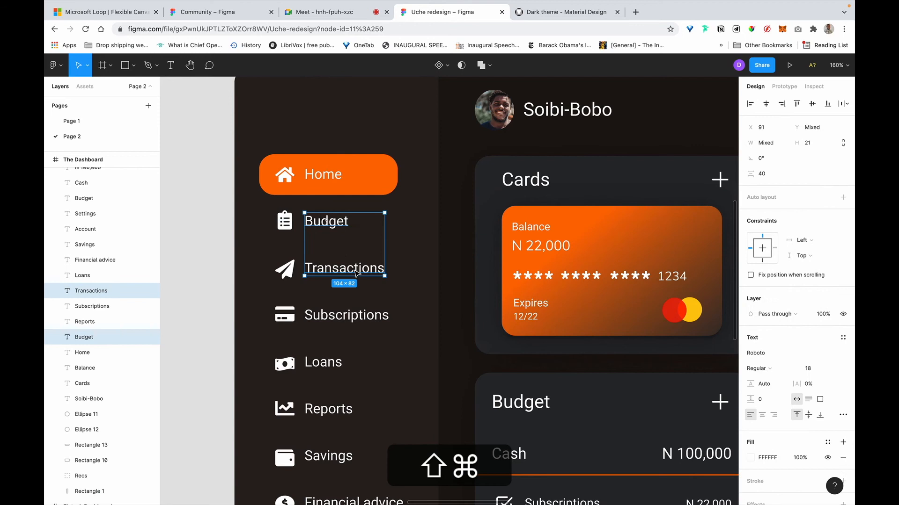
pyautogui.keyDown('shift'); pyautogui.keyDown('super'); pyautogui.click(359, 317); pyautogui.keyUp('super'); pyautogui.keyUp('shift')
pyautogui.keyDown('shift'); pyautogui.keyDown('super'); pyautogui.click(327, 364); pyautogui.keyUp('super'); pyautogui.keyUp('shift')
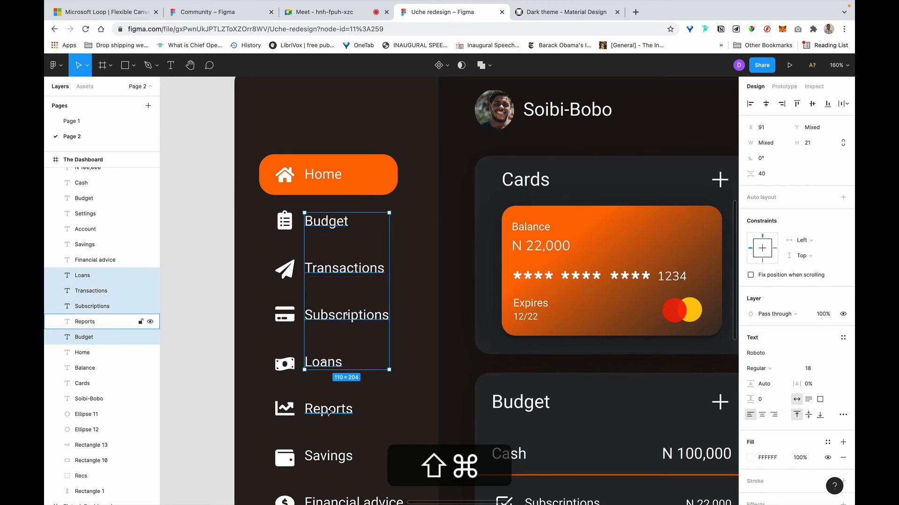
pyautogui.keyDown('shift'); pyautogui.keyDown('super'); pyautogui.click(329, 412); pyautogui.keyUp('super'); pyautogui.keyUp('shift')
pyautogui.keyDown('shift'); pyautogui.keyDown('super'); pyautogui.click(341, 458); pyautogui.keyUp('super'); pyautogui.keyUp('shift')
pyautogui.scroll(-4, 343, 463)
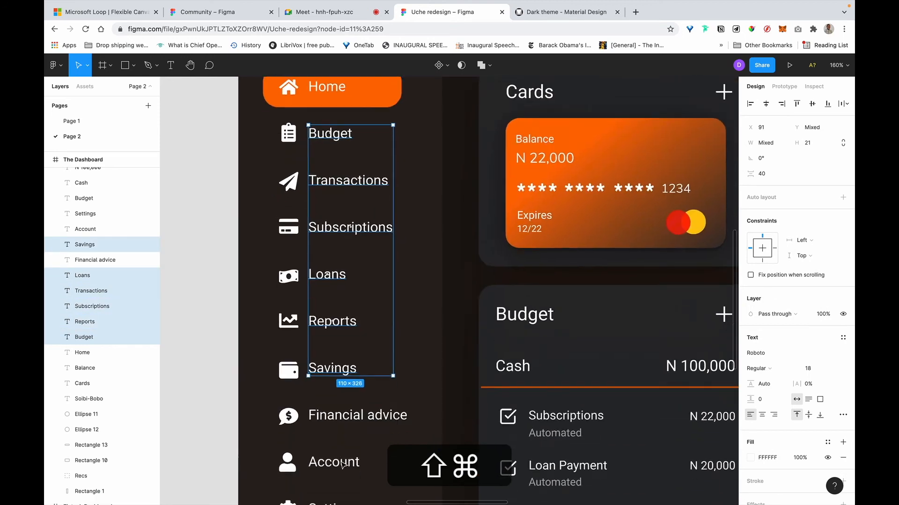
pyautogui.scroll(-4, 343, 464)
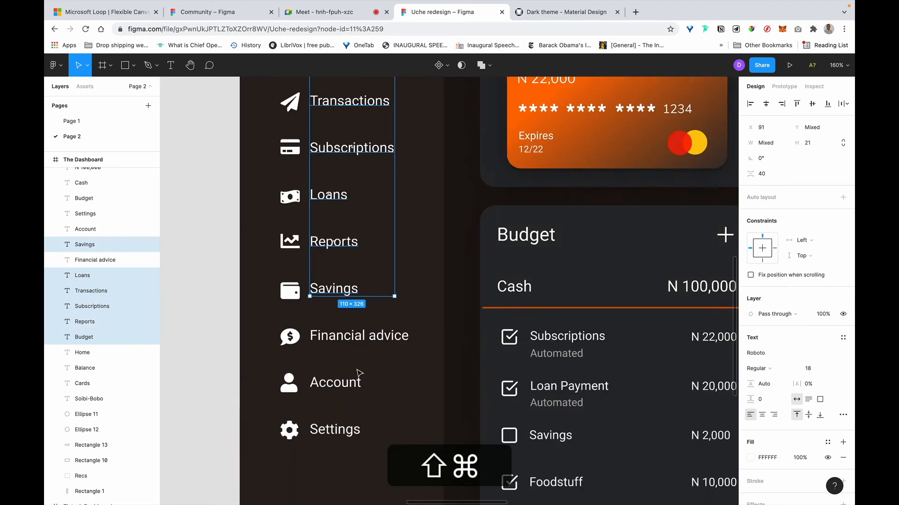
pyautogui.keyDown('shift'); pyautogui.keyDown('super'); pyautogui.click(363, 336); pyautogui.keyUp('super'); pyautogui.keyUp('shift')
pyautogui.keyDown('shift'); pyautogui.keyDown('super'); pyautogui.click(333, 386); pyautogui.keyUp('super'); pyautogui.keyUp('shift')
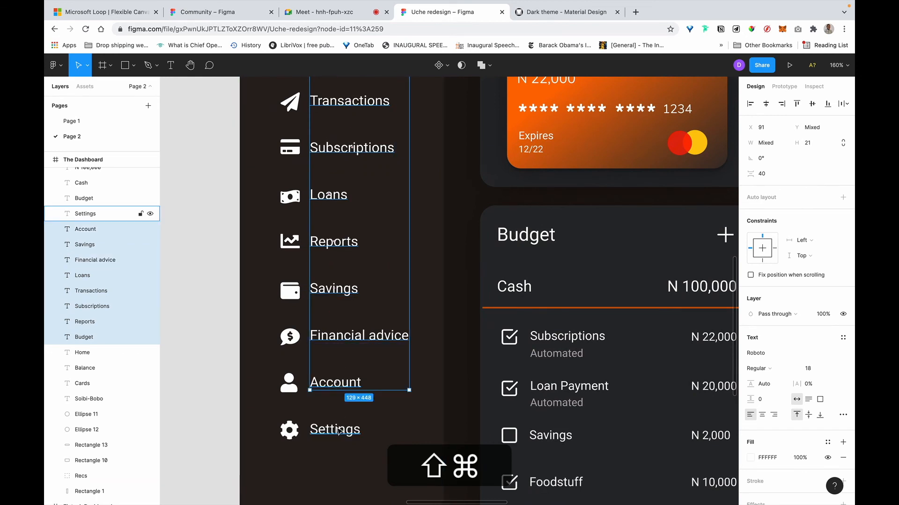
pyautogui.keyDown('shift'); pyautogui.keyDown('super'); pyautogui.click(338, 430); pyautogui.keyUp('super'); pyautogui.keyUp('shift')
# Change the selected labels' font size from 18 to 16.
pyautogui.click(813, 370)
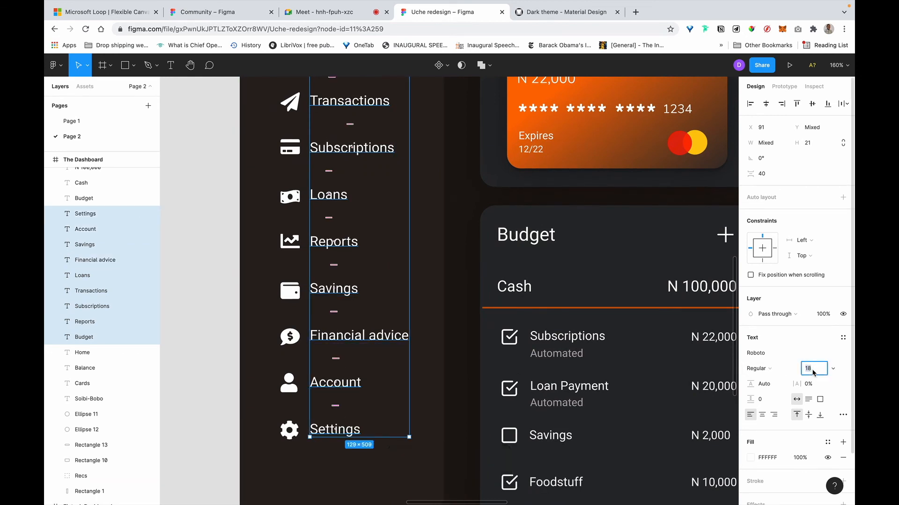
pyautogui.press('Right')
pyautogui.press('BackSpace')
pyautogui.write('6')
pyautogui.press('Return')
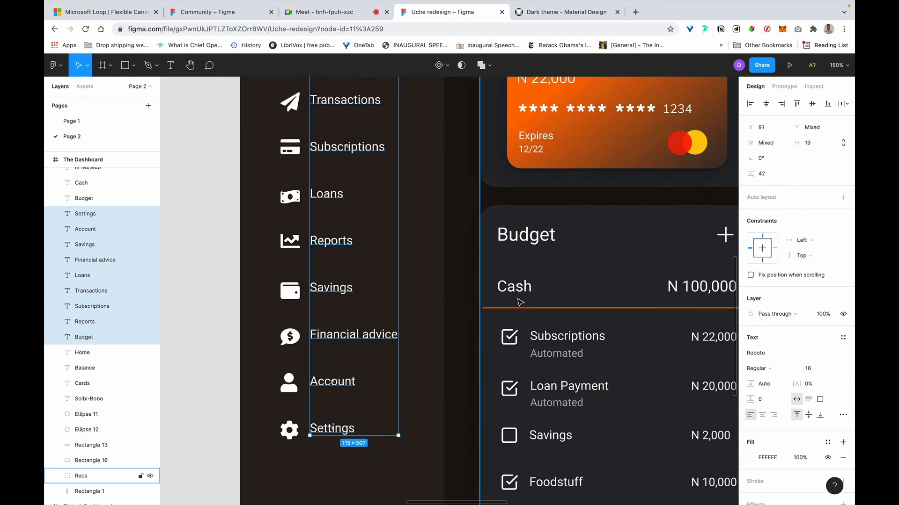
pyautogui.scroll(-5, 519, 303)
pyautogui.scroll(2, 519, 303)
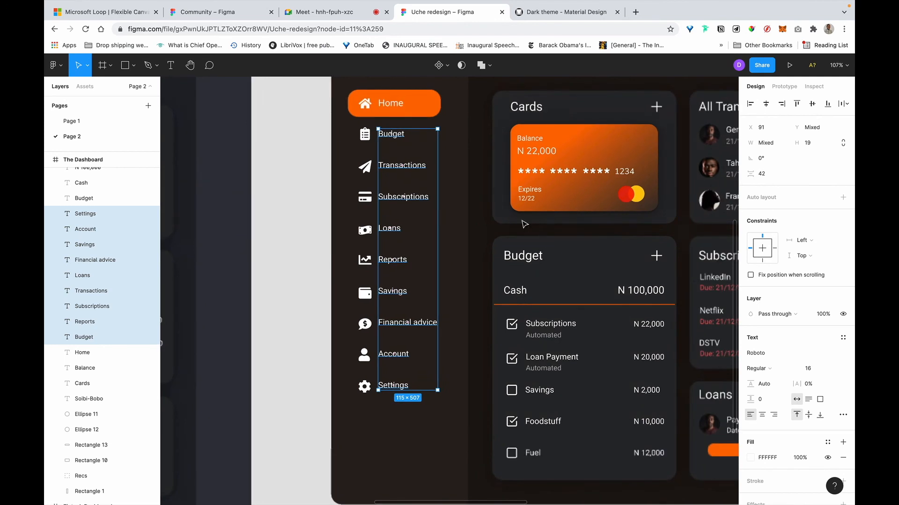
# Set the 'Bai jamjuree' sample text in the Bai Jamjuree typeface and deselect it.
pyautogui.scroll(-2, 460, 193)
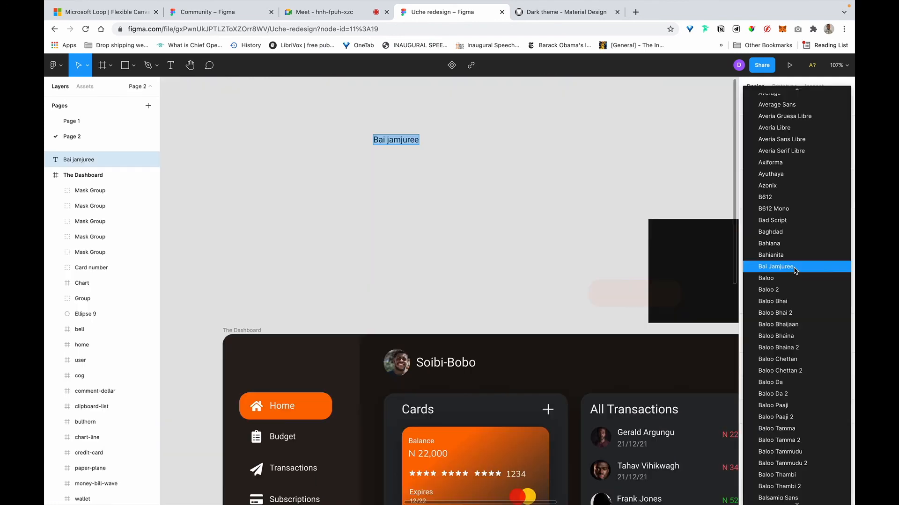
pyautogui.click(794, 268)
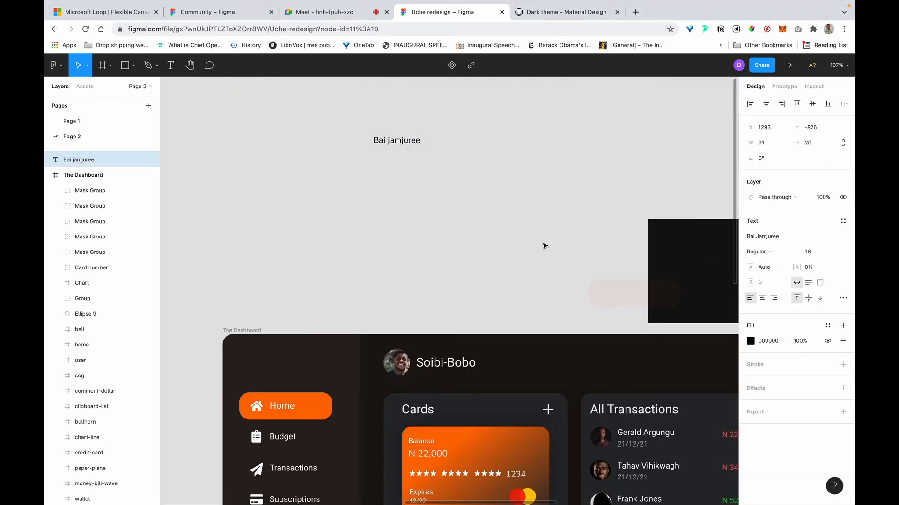
pyautogui.press('Escape')
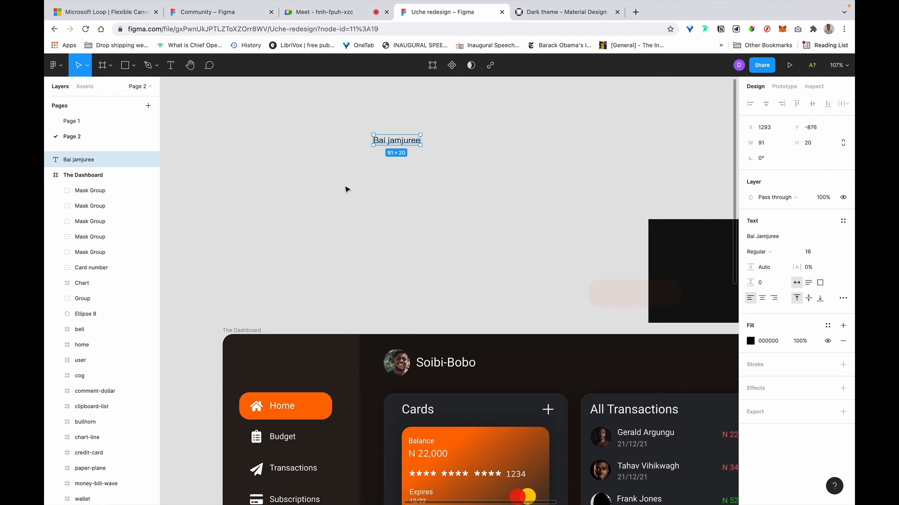
pyautogui.click(283, 245)
pyautogui.scroll(-3, 284, 244)
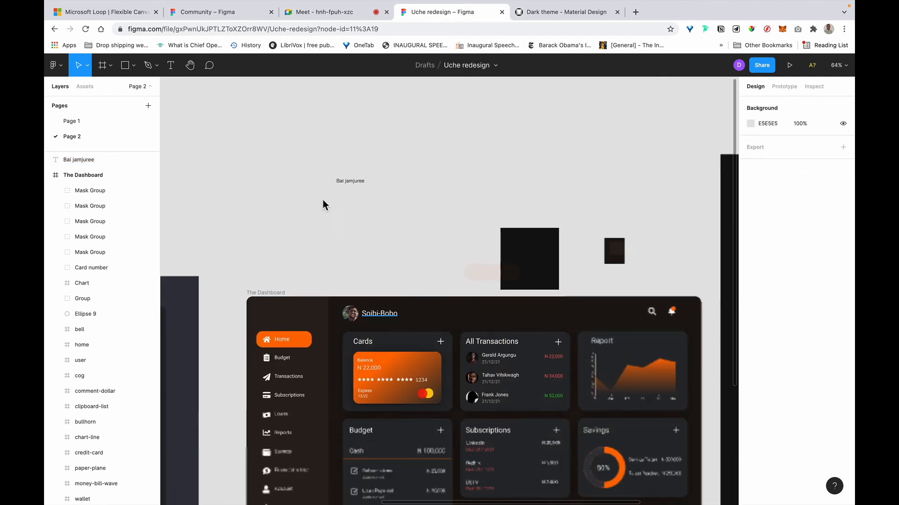
pyautogui.scroll(-5, 328, 201)
pyautogui.rightClick(192, 120)
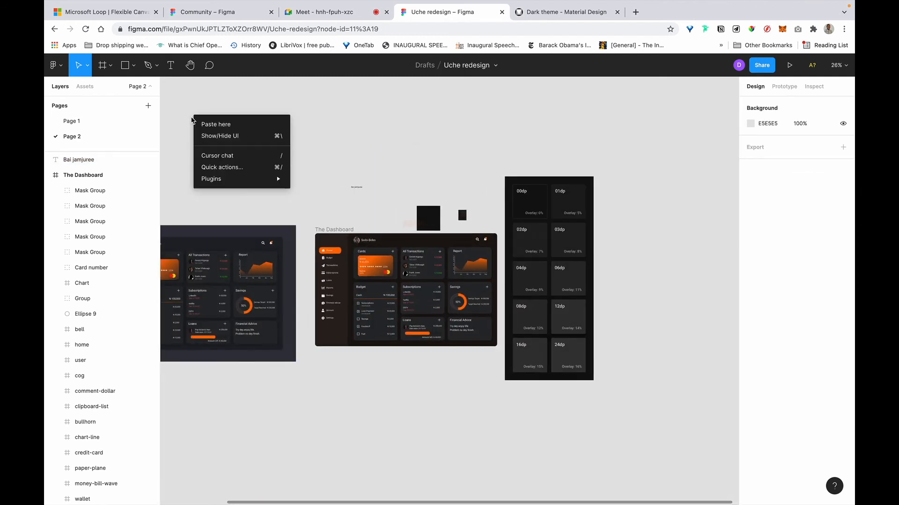
# Select all the dashboard text layers that share the same font.
pyautogui.click(172, 146)
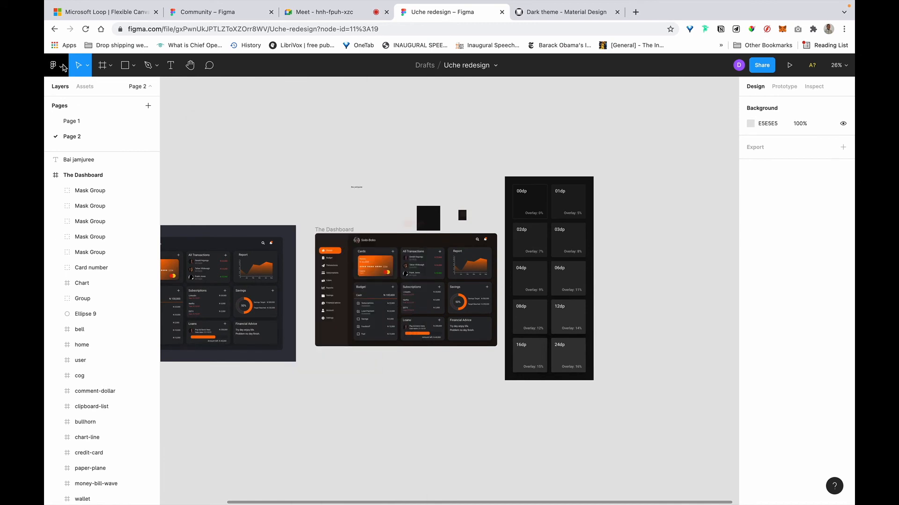
pyautogui.click(59, 68)
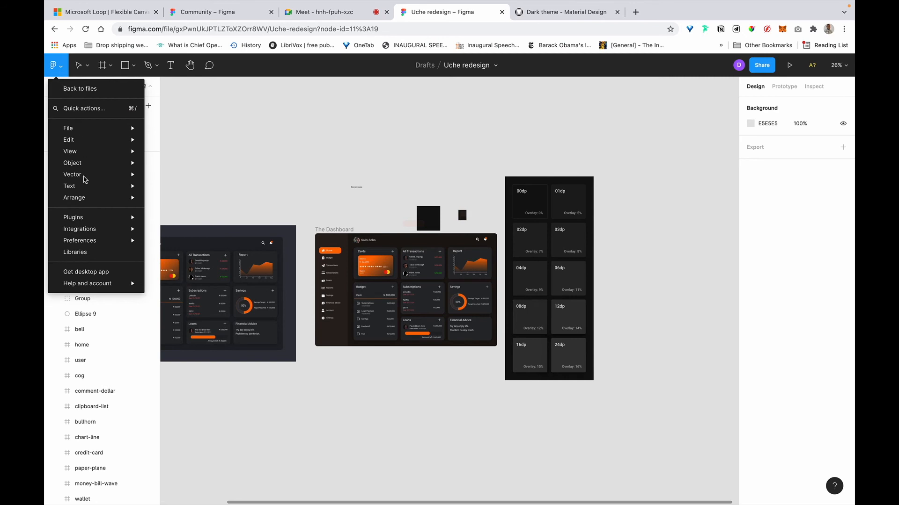
pyautogui.press('super+a')
pyautogui.moveTo(77, 140)
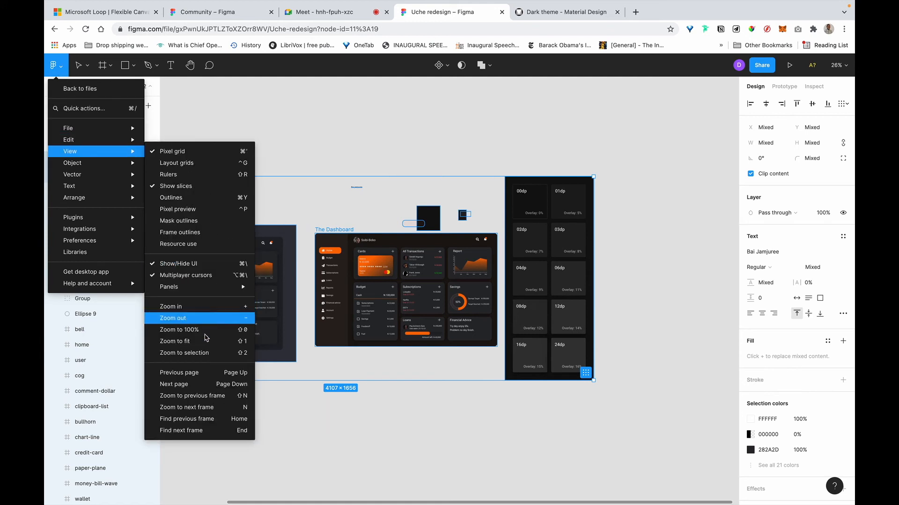
pyautogui.moveTo(109, 144)
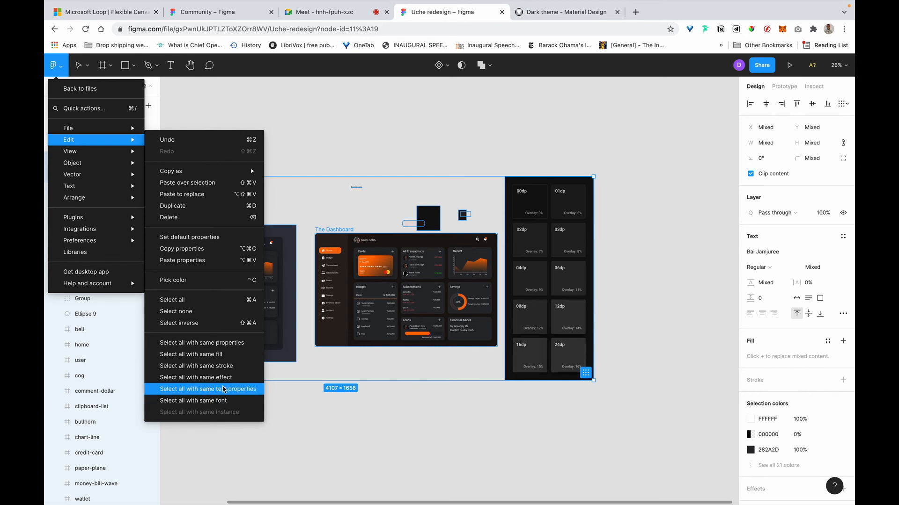
pyautogui.click(223, 405)
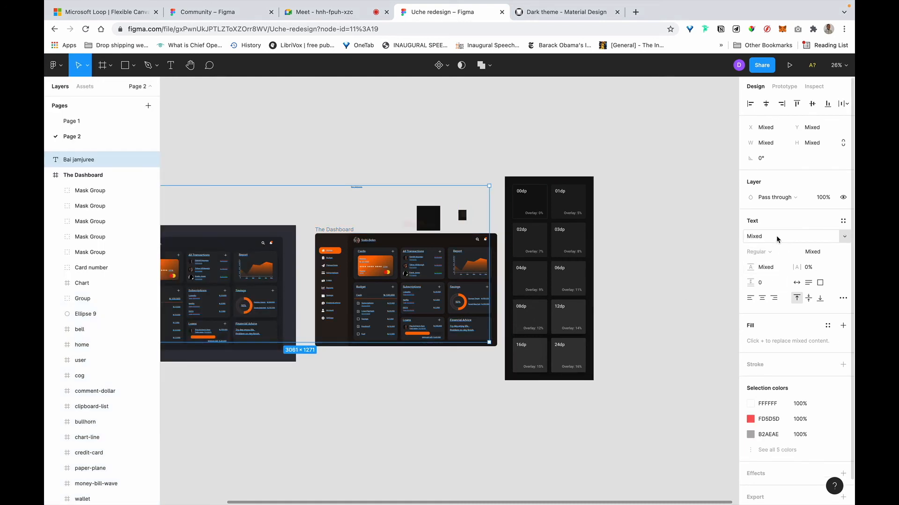
# Change the selected text's font family to Bai Jamjuree.
pyautogui.click(846, 237)
pyautogui.scroll(-10, 808, 325)
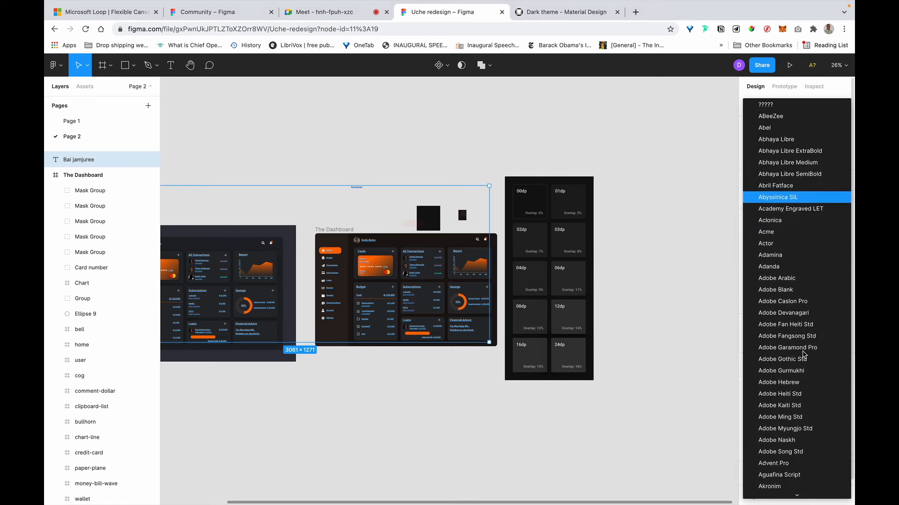
pyautogui.scroll(-15, 803, 355)
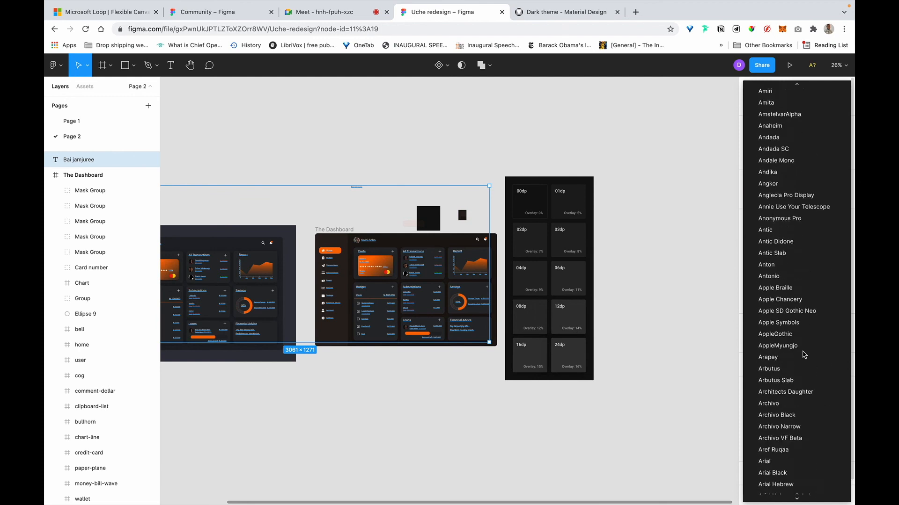
pyautogui.scroll(-10, 804, 355)
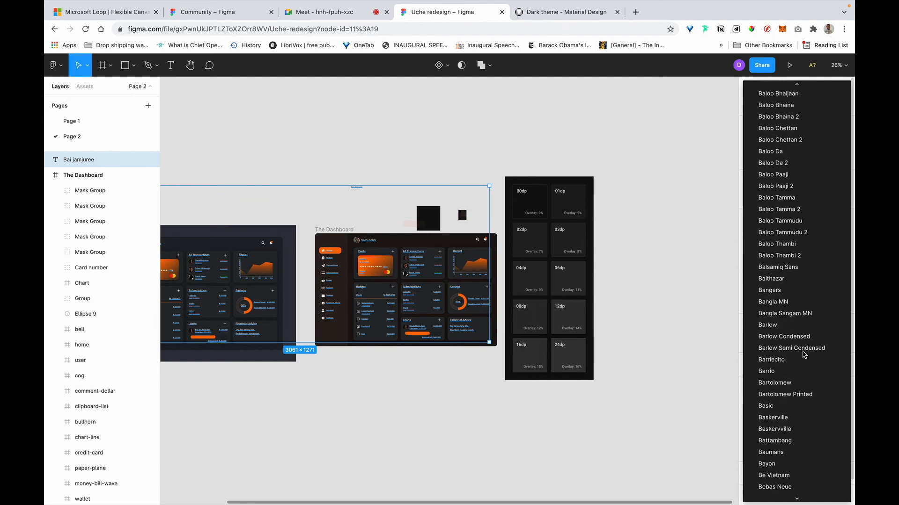
pyautogui.scroll(-5, 804, 354)
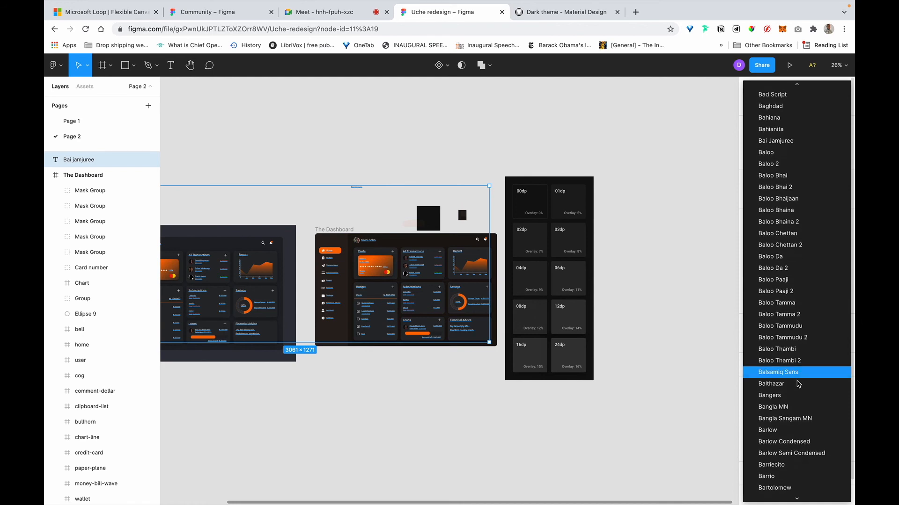
pyautogui.scroll(2, 798, 384)
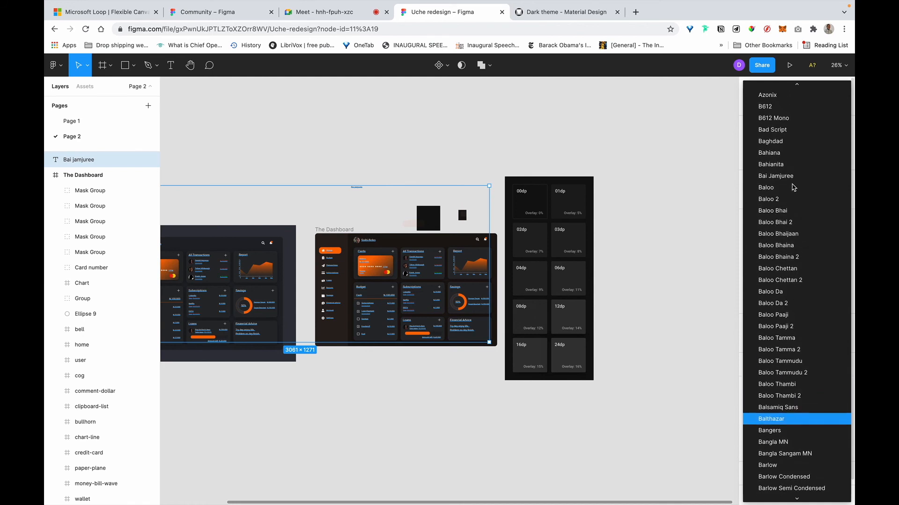
pyautogui.click(784, 176)
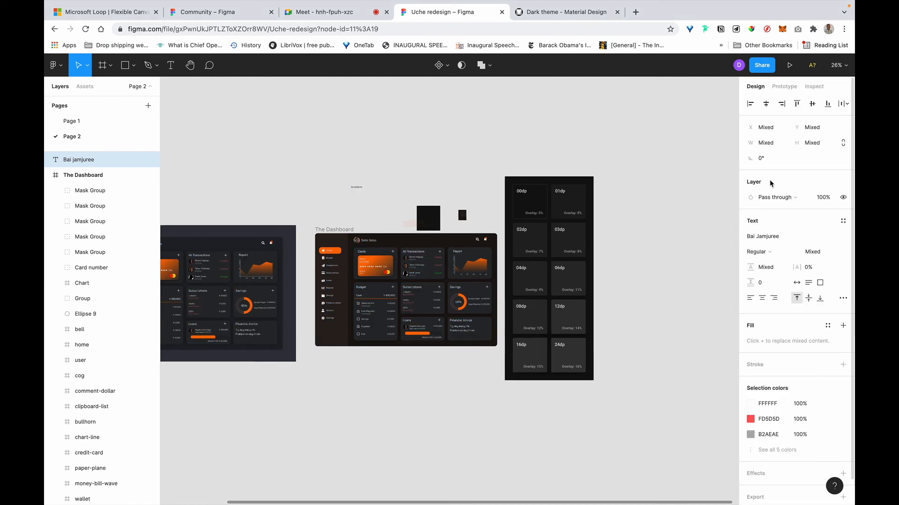
# Clear the selection and zoom in so the sidebar nav and Budget card fill the view.
pyautogui.scroll(5, 421, 300)
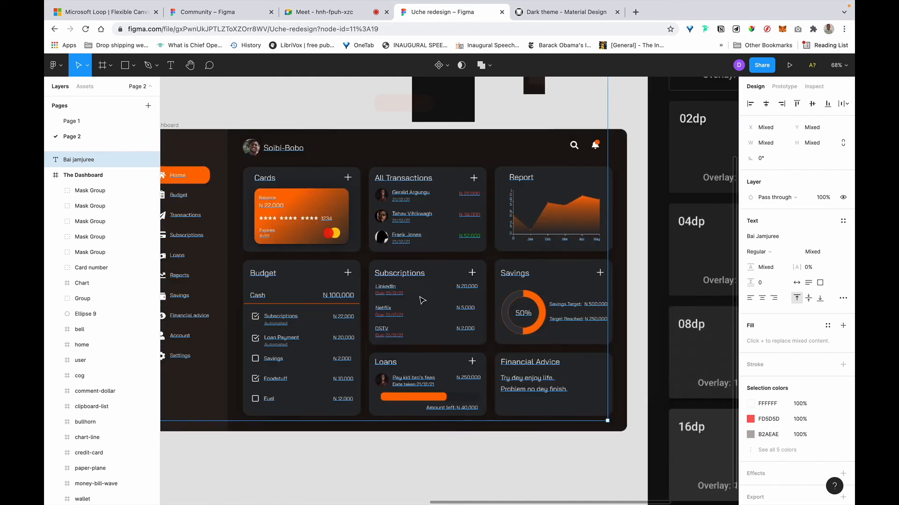
pyautogui.hscroll(-5, 421, 300)
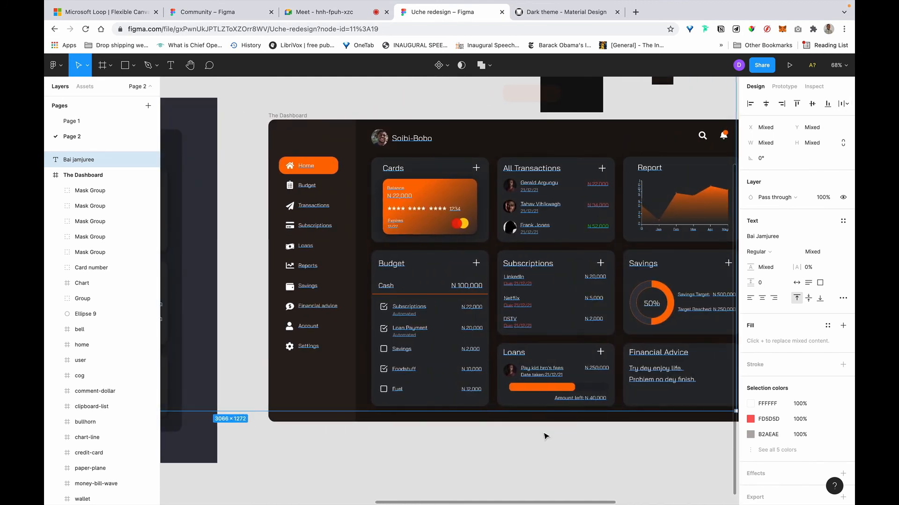
pyautogui.click(570, 476)
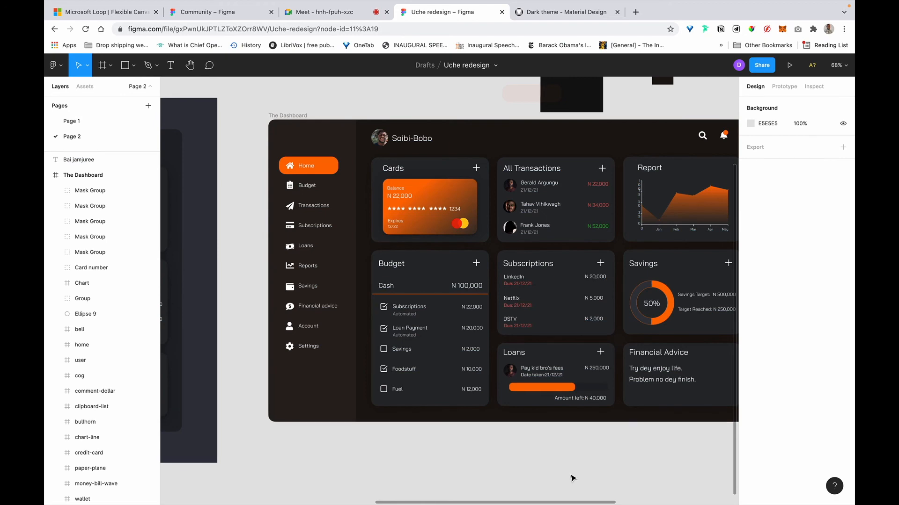
pyautogui.scroll(-3, 572, 478)
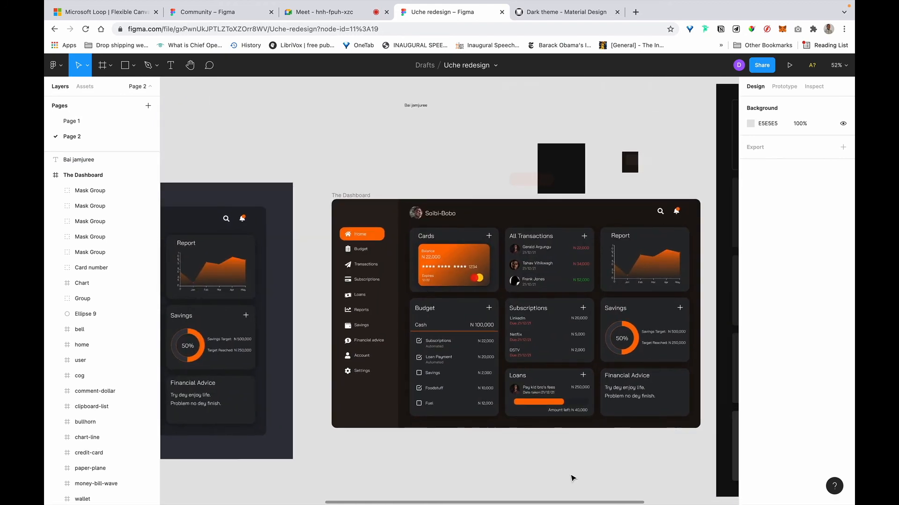
pyautogui.scroll(5, 576, 465)
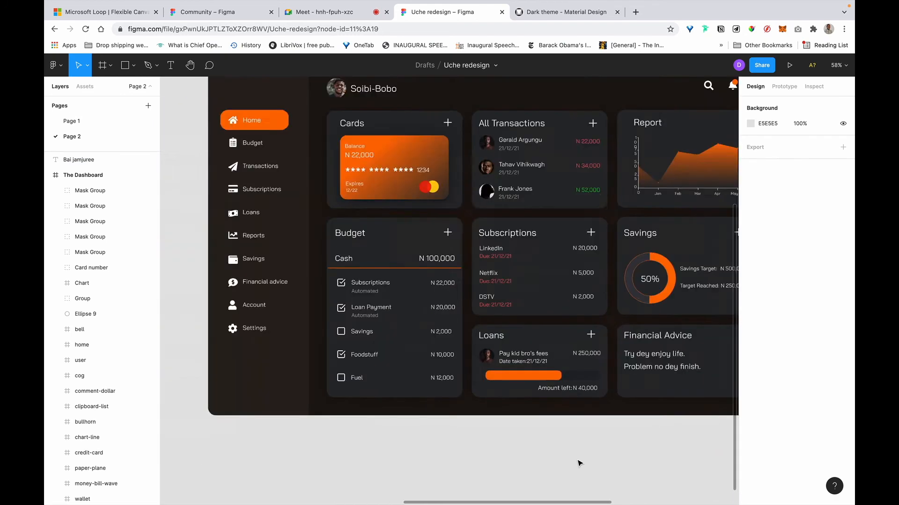
pyautogui.scroll(-3, 580, 463)
pyautogui.hscroll(-5, 580, 463)
pyautogui.scroll(5, 579, 463)
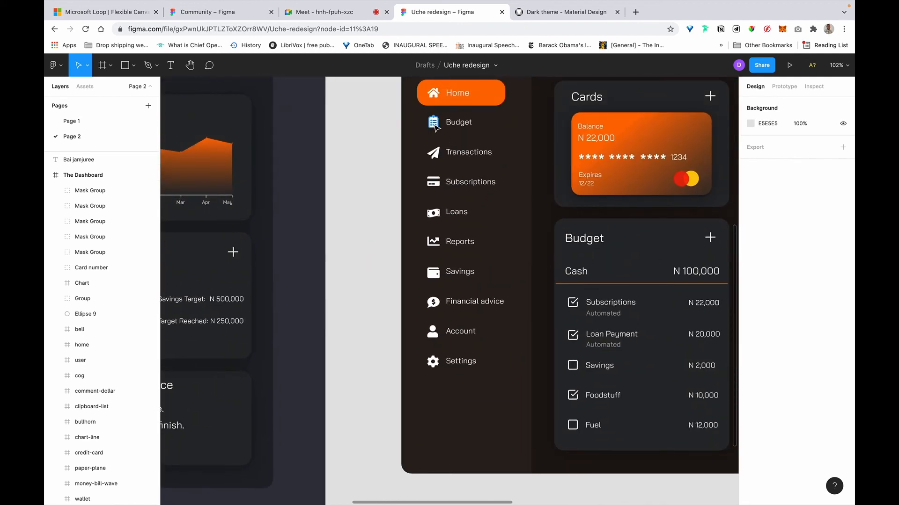
pyautogui.press('super')
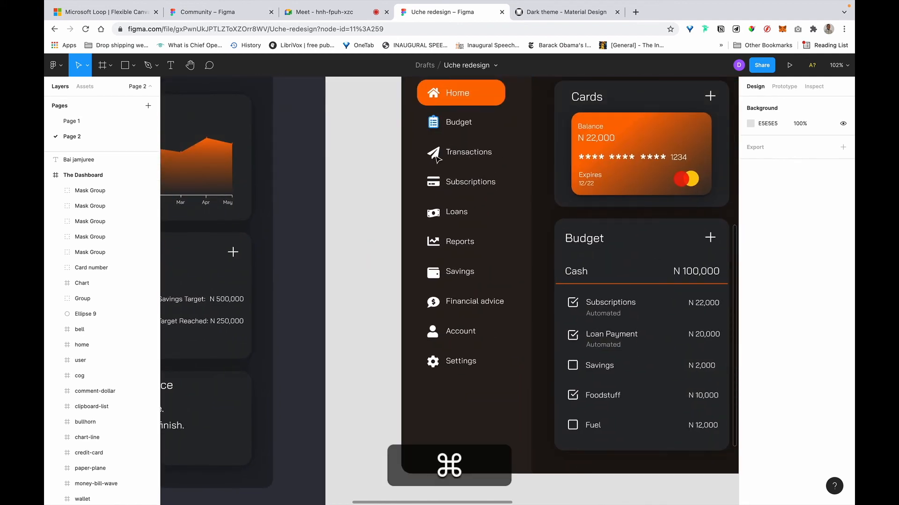
pyautogui.keyDown('super'); pyautogui.click(433, 123); pyautogui.keyUp('super')
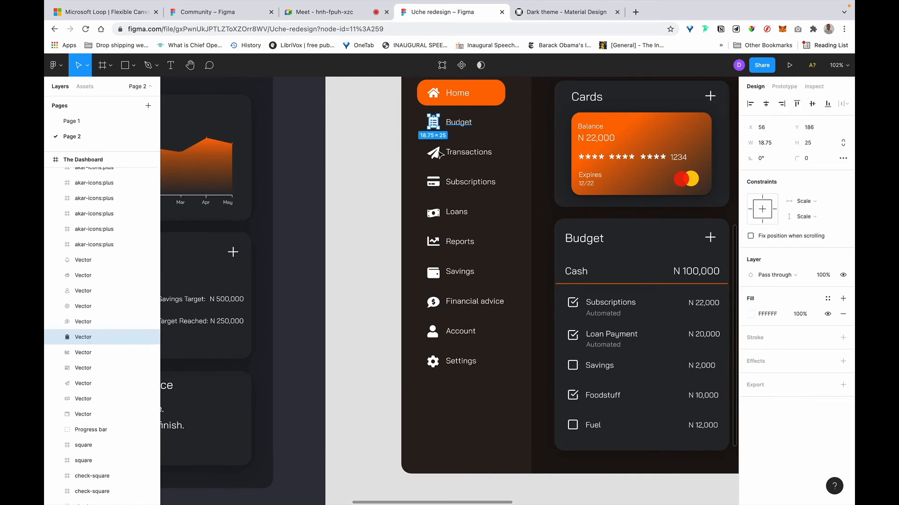
pyautogui.press('super')
pyautogui.keyDown('super'); pyautogui.click(434, 155); pyautogui.keyUp('super')
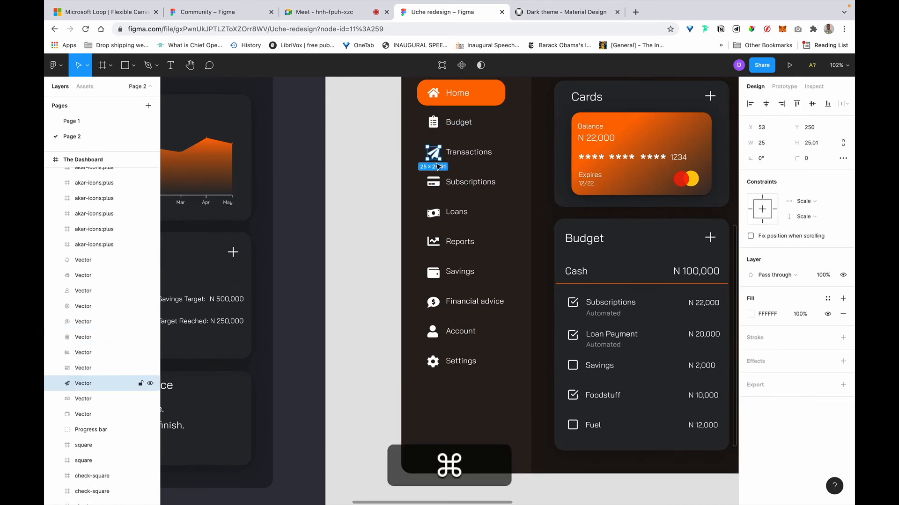
pyautogui.keyDown('super'); pyautogui.click(435, 186); pyautogui.keyUp('super')
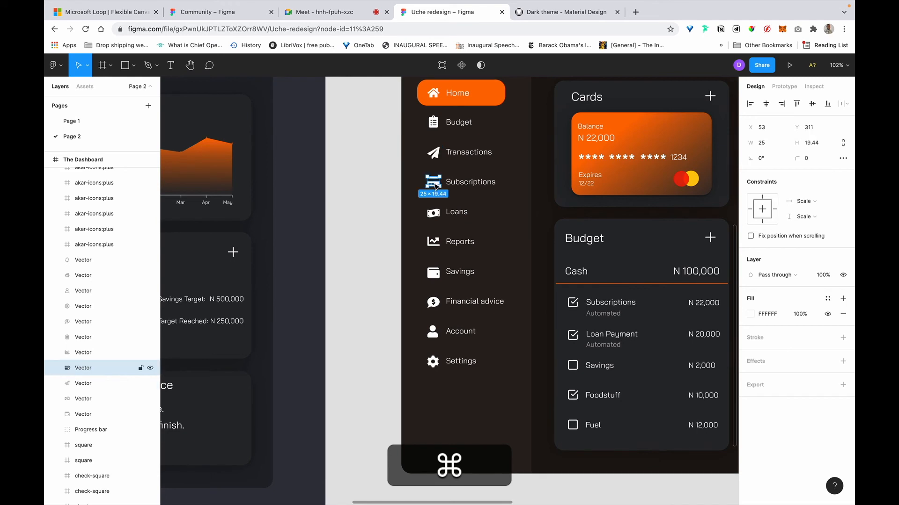
pyautogui.keyDown('super'); pyautogui.click(434, 217); pyautogui.keyUp('super')
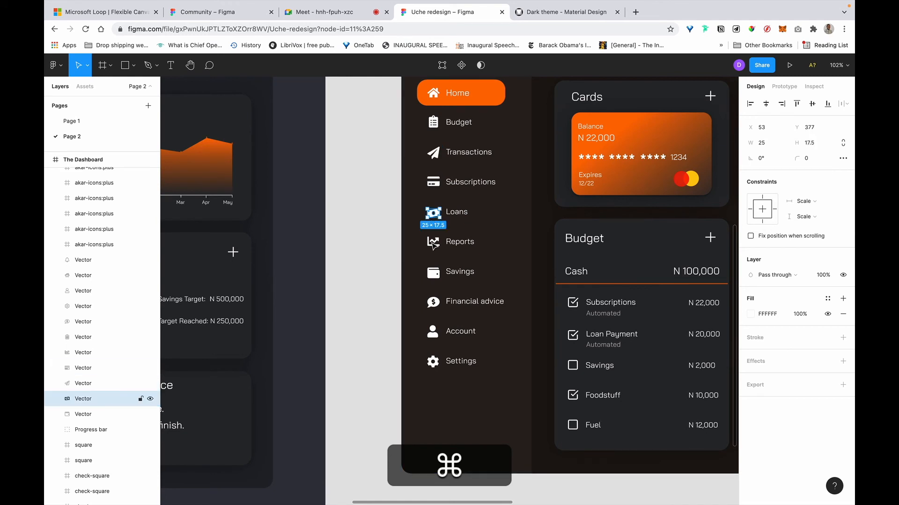
pyautogui.keyDown('super'); pyautogui.click(433, 242); pyautogui.keyUp('super')
pyautogui.keyDown('super'); pyautogui.click(433, 273); pyautogui.keyUp('super')
pyautogui.keyDown('super'); pyautogui.click(434, 302); pyautogui.keyUp('super')
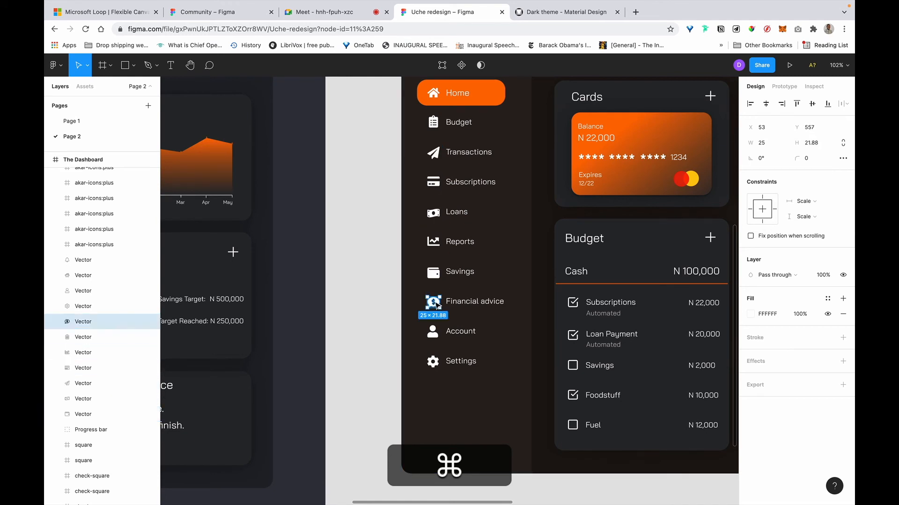
pyautogui.keyDown('super'); pyautogui.click(433, 333); pyautogui.keyUp('super')
pyautogui.keyDown('super'); pyautogui.click(434, 363); pyautogui.keyUp('super')
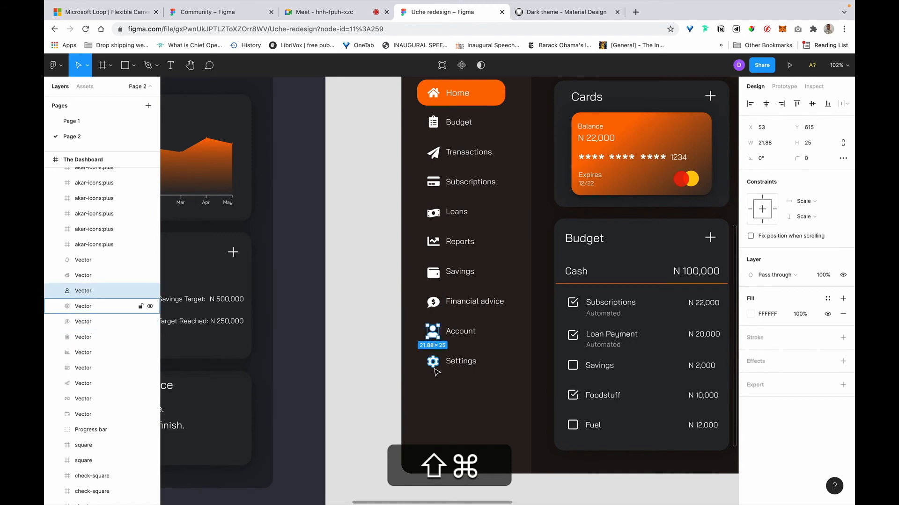
pyautogui.keyDown('super'); pyautogui.click(439, 333); pyautogui.keyUp('super')
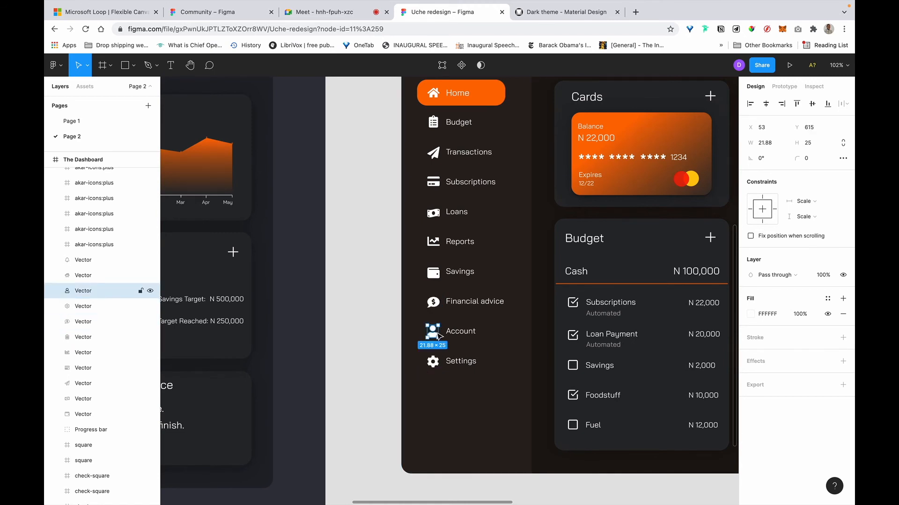
pyautogui.keyDown('super'); pyautogui.click(434, 303); pyautogui.keyUp('super')
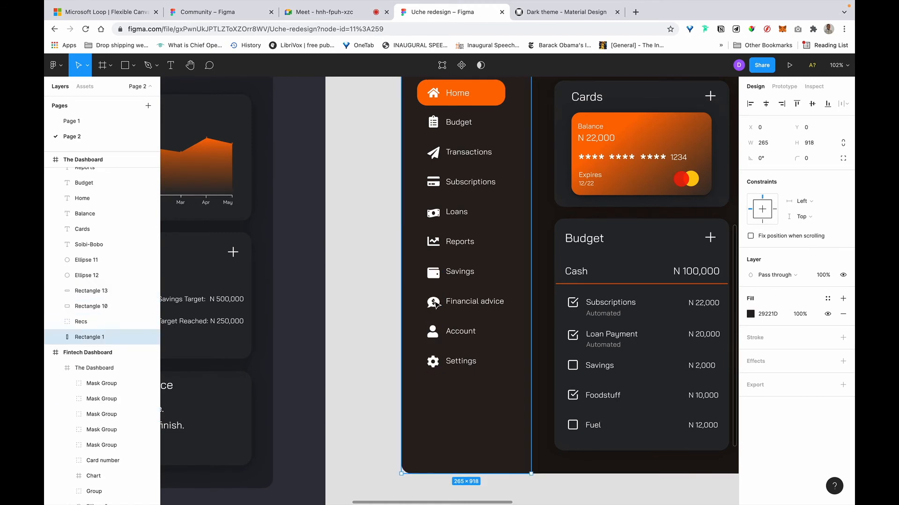
pyautogui.keyDown('super'); pyautogui.click(436, 277); pyautogui.keyUp('super')
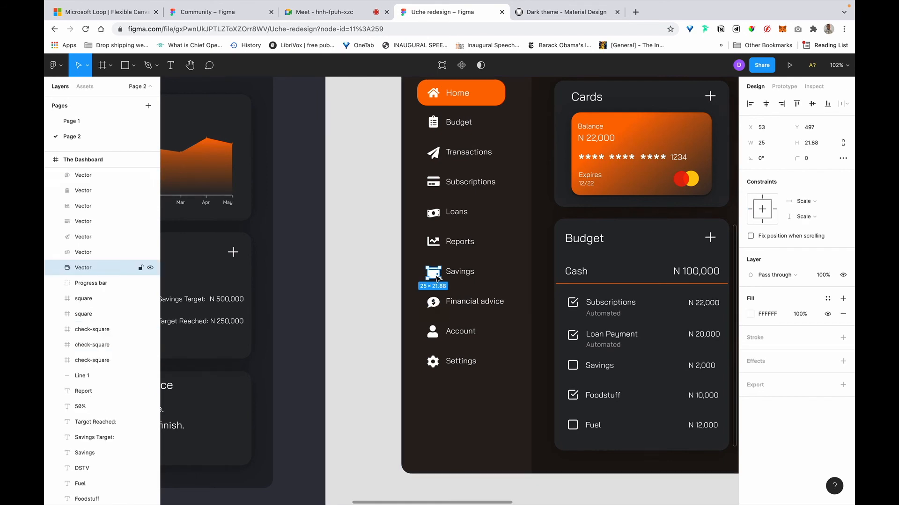
pyautogui.keyDown('super'); pyautogui.click(433, 241); pyautogui.keyUp('super')
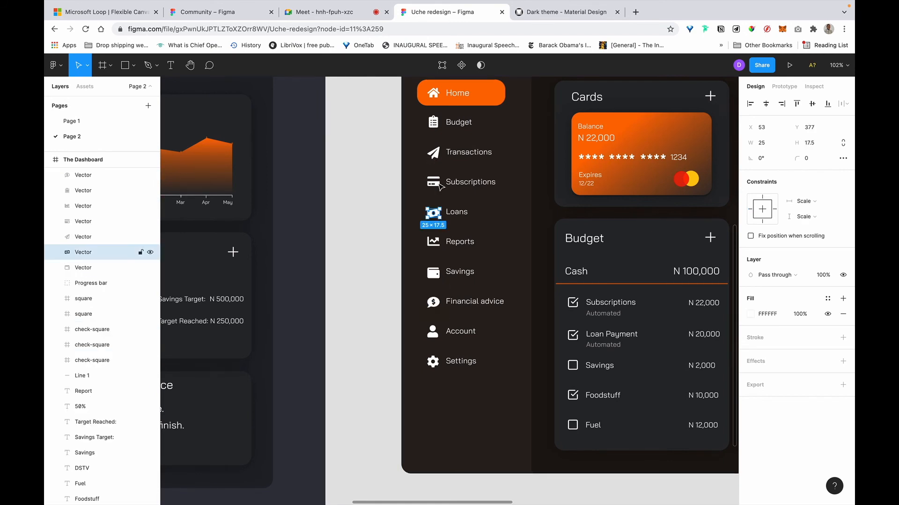
pyautogui.keyDown('super'); pyautogui.click(433, 181); pyautogui.keyUp('super')
pyautogui.keyDown('super'); pyautogui.click(436, 156); pyautogui.keyUp('super')
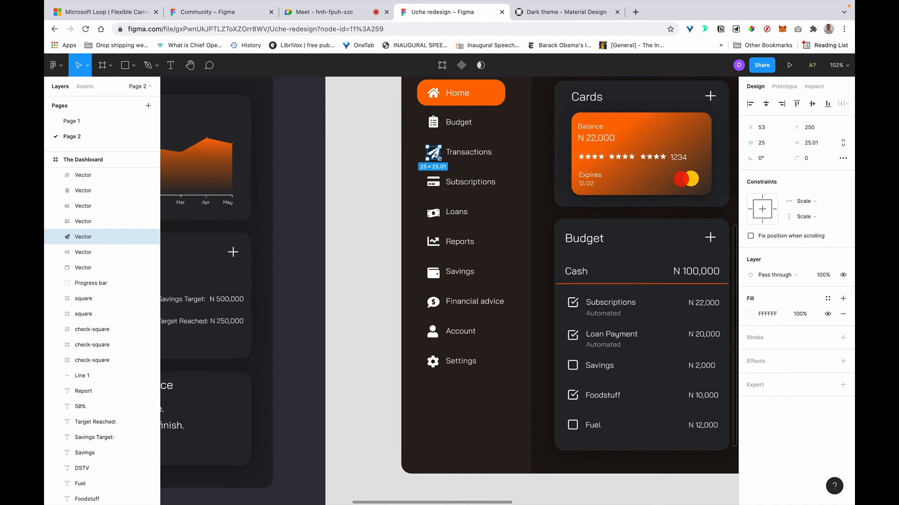
pyautogui.keyDown('super'); pyautogui.click(434, 122); pyautogui.keyUp('super')
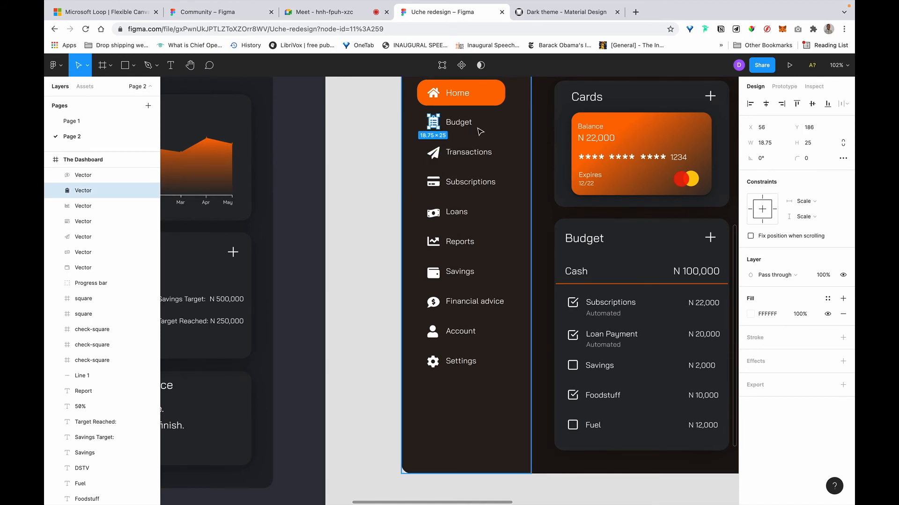
# Wrap the Budget icon in its own frame, then multi-select several other nav icons.
pyautogui.rightClick(436, 126)
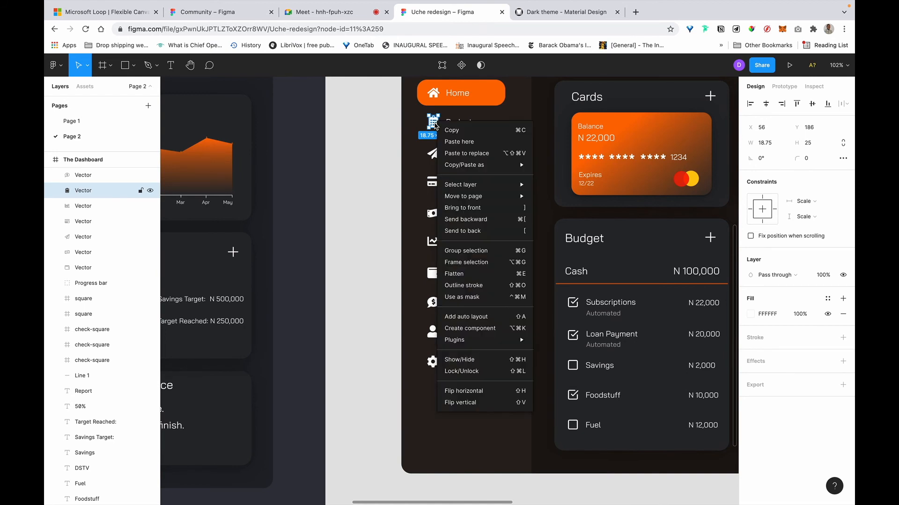
pyautogui.click(484, 262)
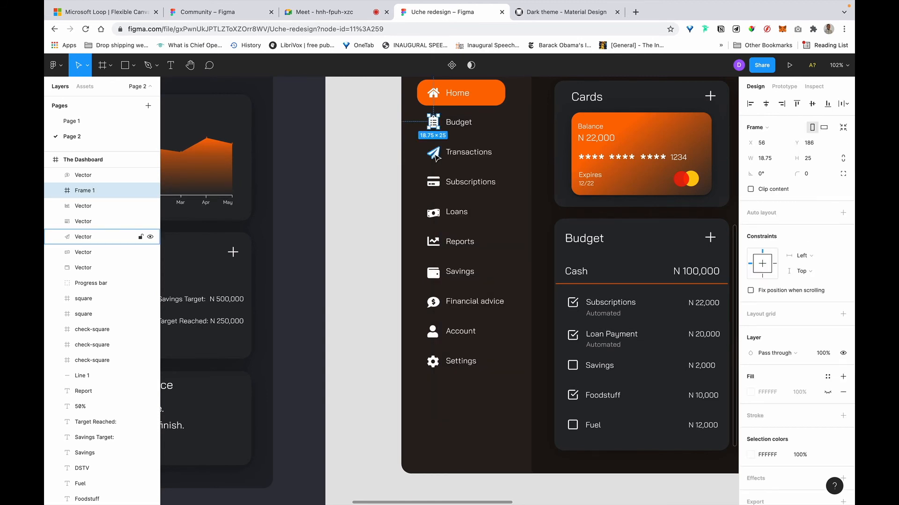
pyautogui.click(435, 158)
pyautogui.press('alt')
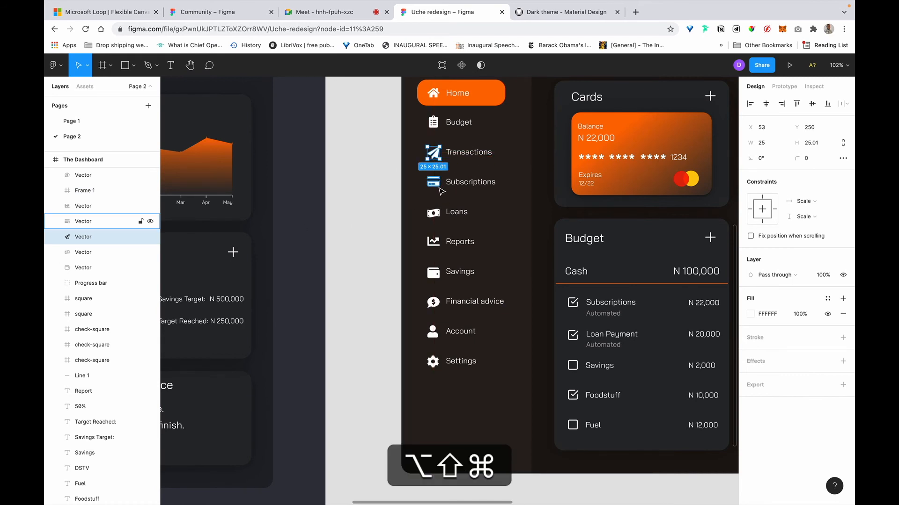
pyautogui.keyDown('shift'); pyautogui.keyDown('super'); pyautogui.click(435, 184); pyautogui.keyUp('super'); pyautogui.keyUp('shift')
pyautogui.keyDown('shift'); pyautogui.keyDown('super'); pyautogui.click(433, 211); pyautogui.keyUp('super'); pyautogui.keyUp('shift')
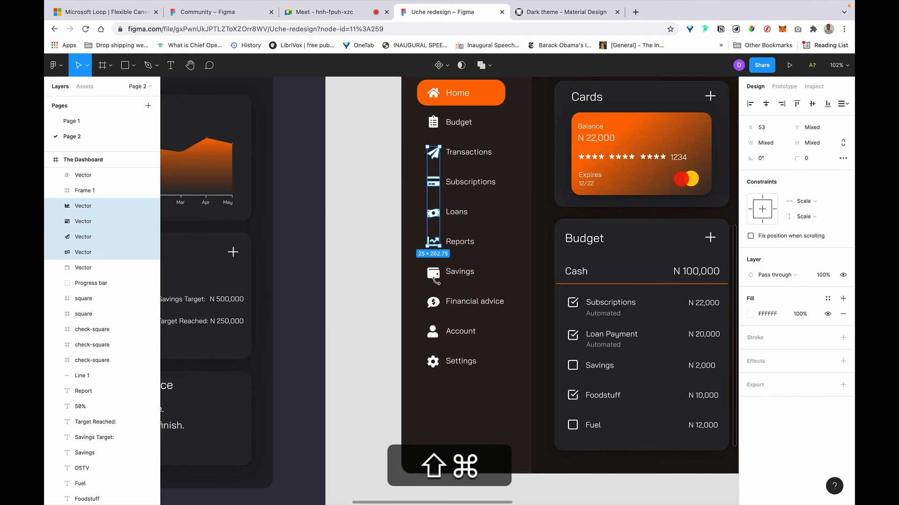
pyautogui.keyDown('shift'); pyautogui.keyDown('super'); pyautogui.click(434, 280); pyautogui.keyUp('super'); pyautogui.keyUp('shift')
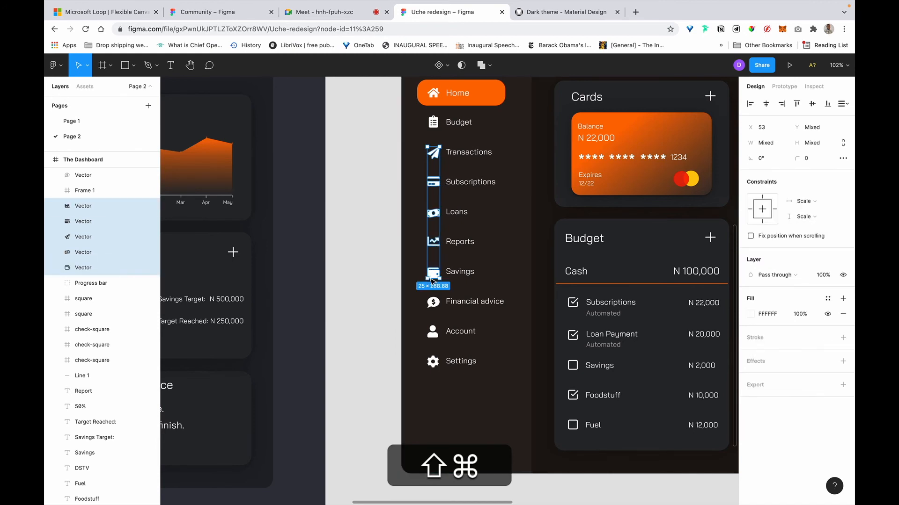
pyautogui.click(434, 308)
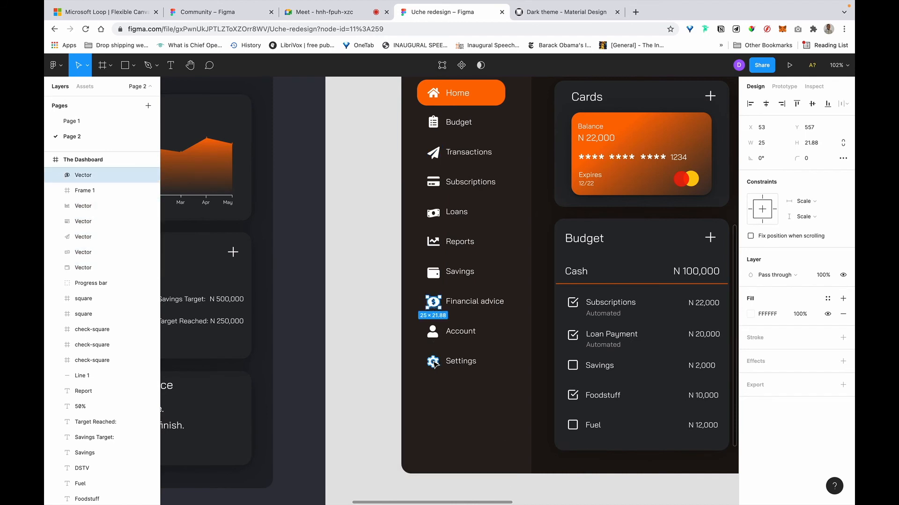
# Wrap the Settings and Account icons each in their own frame.
pyautogui.click(434, 363)
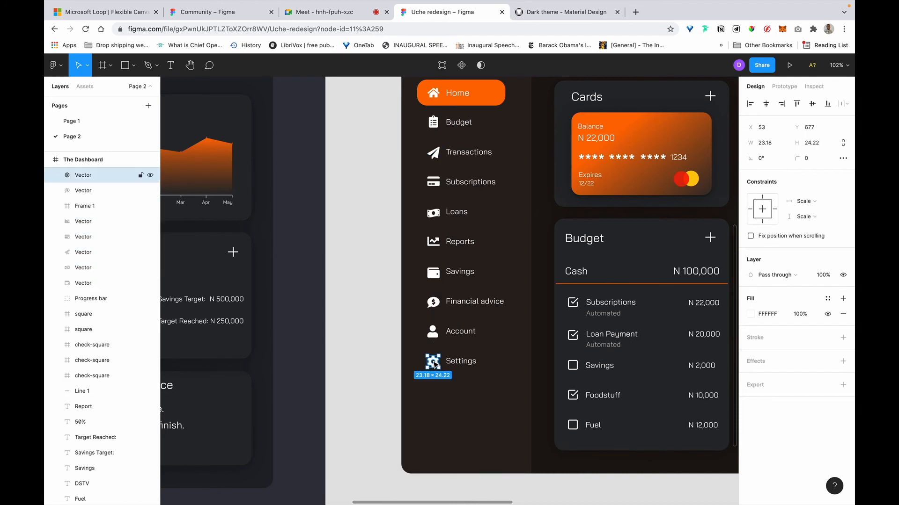
pyautogui.rightClick(434, 363)
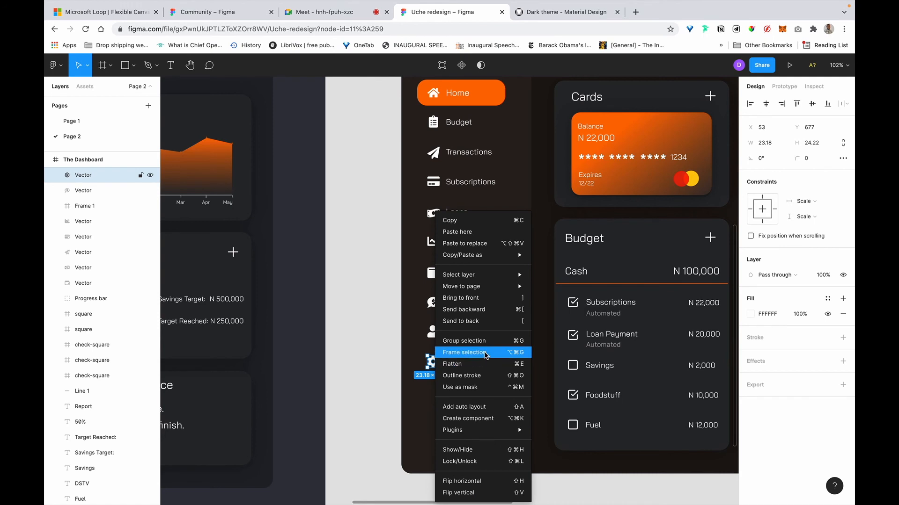
pyautogui.click(478, 356)
pyautogui.keyDown('super'); pyautogui.click(435, 334); pyautogui.keyUp('super')
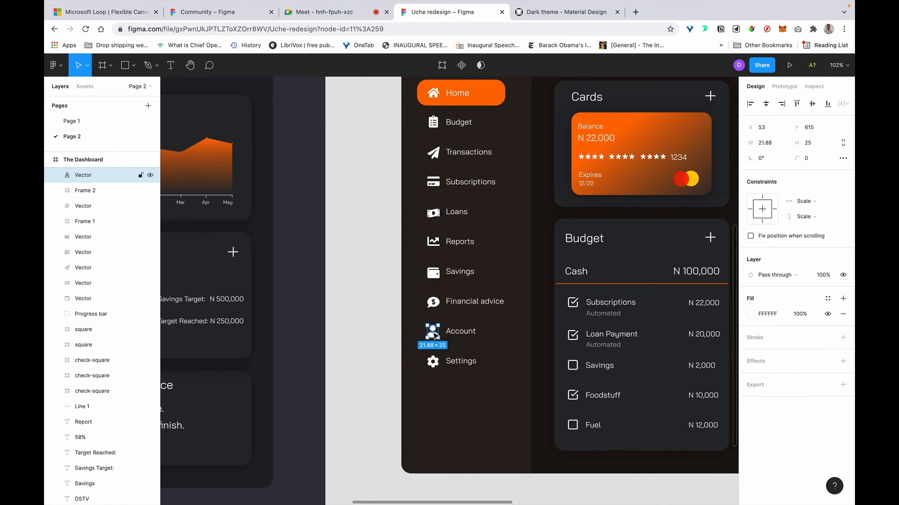
pyautogui.press('alt+super+g')
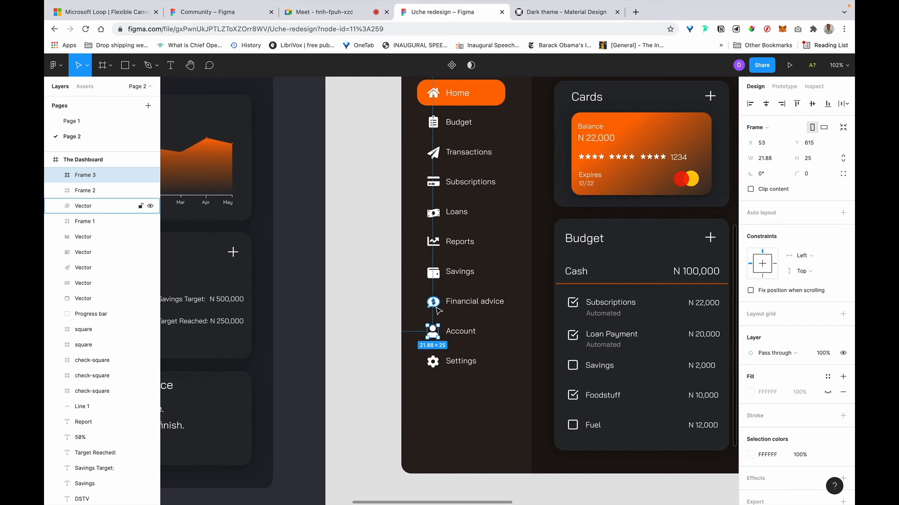
pyautogui.keyDown('super'); pyautogui.click(438, 310); pyautogui.keyUp('super')
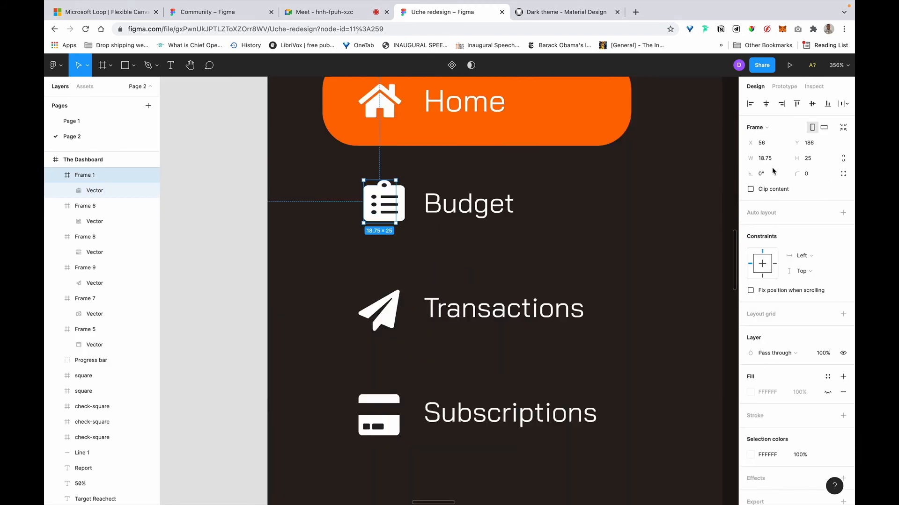
# Make the Budget frame 24×24 and centre its icon, narrowed to 16 wide.
pyautogui.click(770, 161)
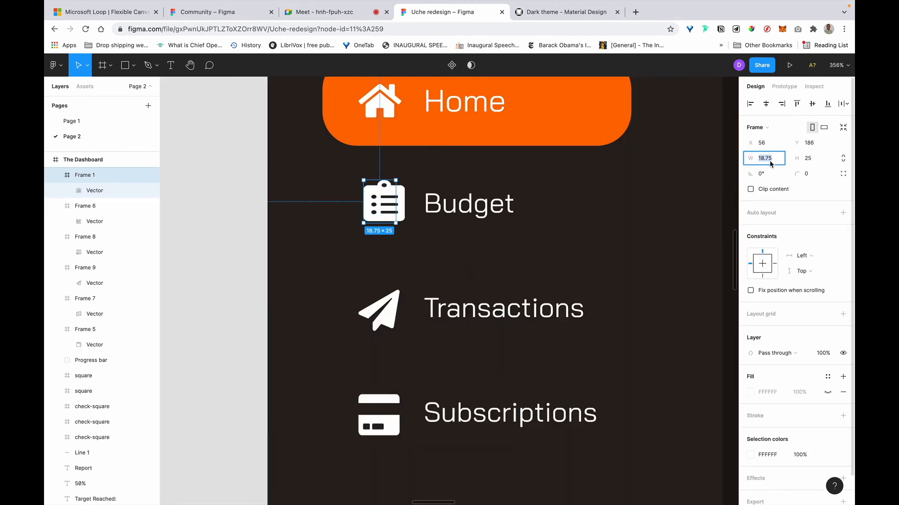
pyautogui.write('24')
pyautogui.press('Tab')
pyautogui.write('24')
pyautogui.press('Return')
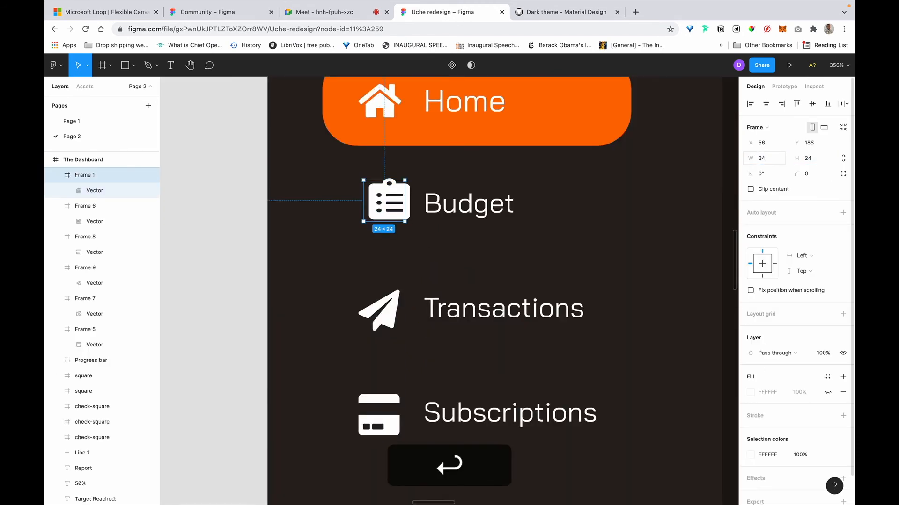
pyautogui.doubleClick(388, 200)
pyautogui.click(765, 103)
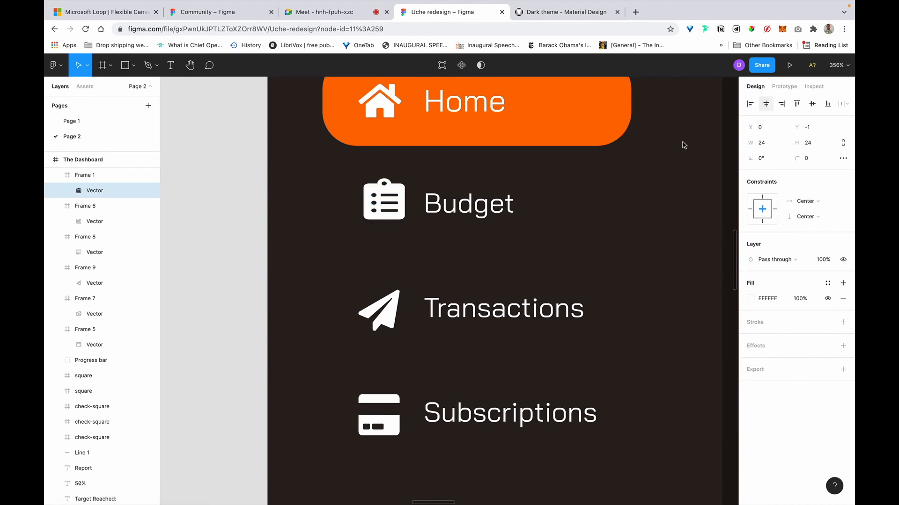
pyautogui.scroll(6, 377, 208)
pyautogui.moveTo(317, 192); pyautogui.dragTo(334, 193)
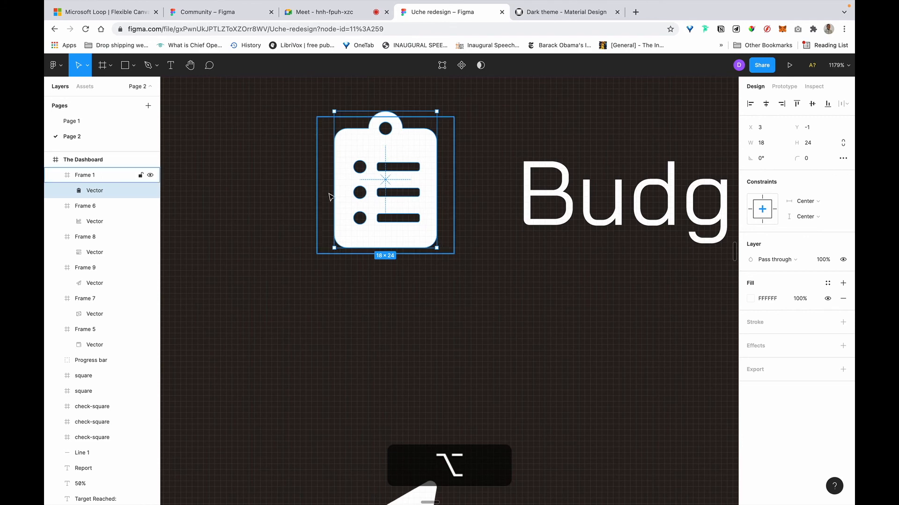
# Shrink the Subscriptions card glyph's height to 16.
pyautogui.scroll(-5, 327, 160)
pyautogui.scroll(-1, 348, 257)
pyautogui.scroll(-3, 347, 257)
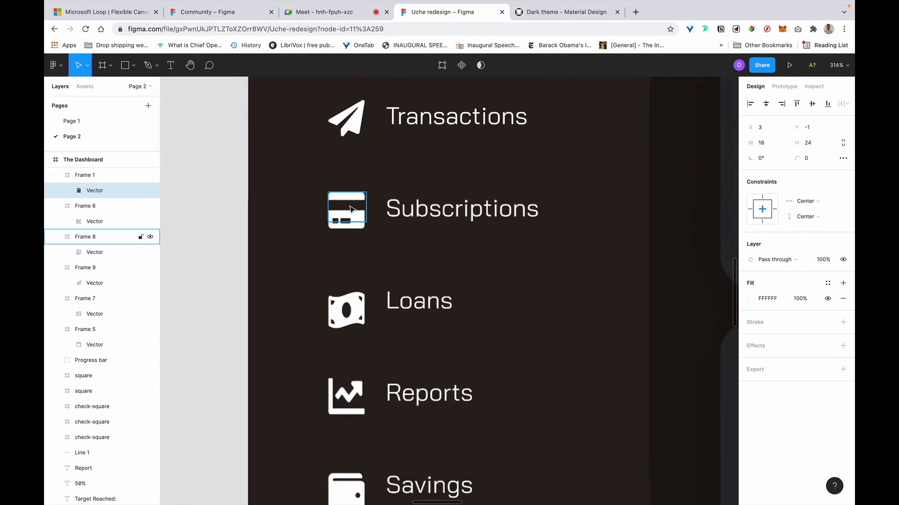
pyautogui.click(348, 220)
pyautogui.click(94, 253)
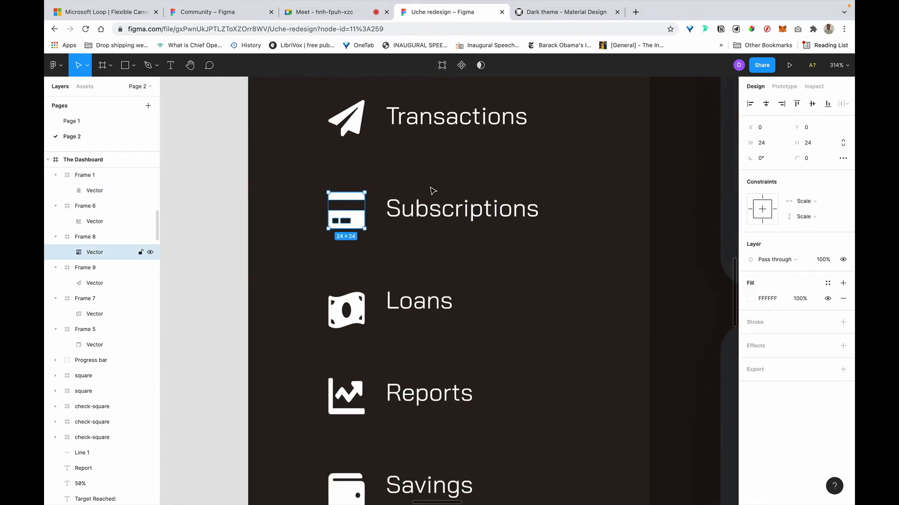
pyautogui.scroll(5, 428, 189)
pyautogui.hscroll(-5, 255, 252)
pyautogui.moveTo(365, 304); pyautogui.dragTo(366, 266)
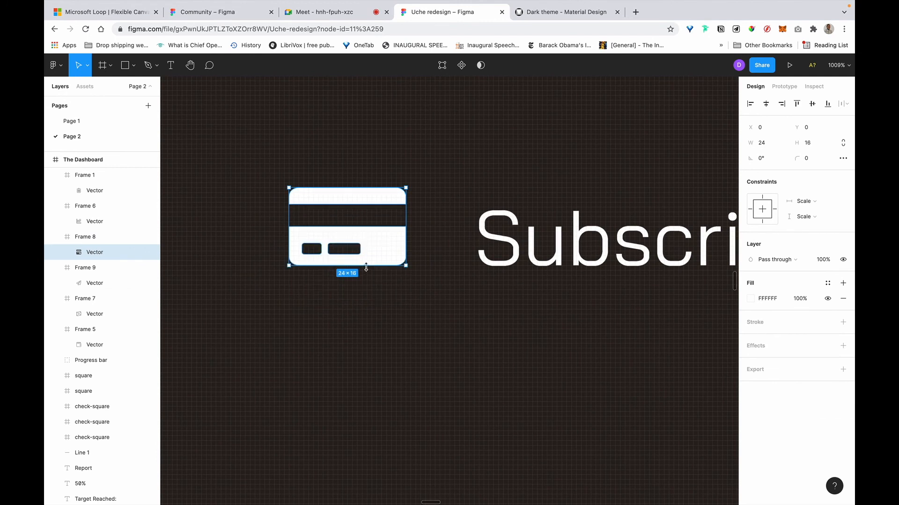
# Resize the Subscriptions frame to 24×24 and centre the card glyph vertically.
pyautogui.click(94, 238)
pyautogui.click(770, 158)
pyautogui.press('Right')
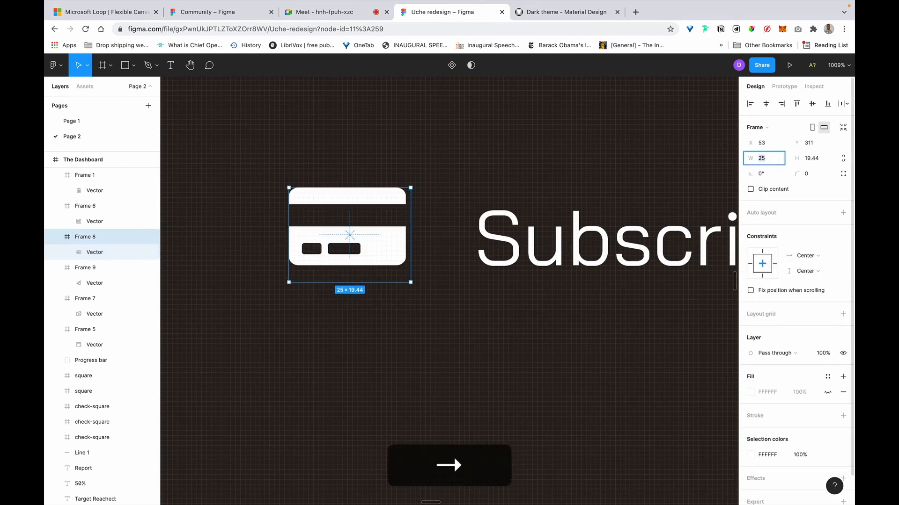
pyautogui.press('BackSpace')
pyautogui.write('4')
pyautogui.press('Return')
pyautogui.click(819, 159)
pyautogui.write('24')
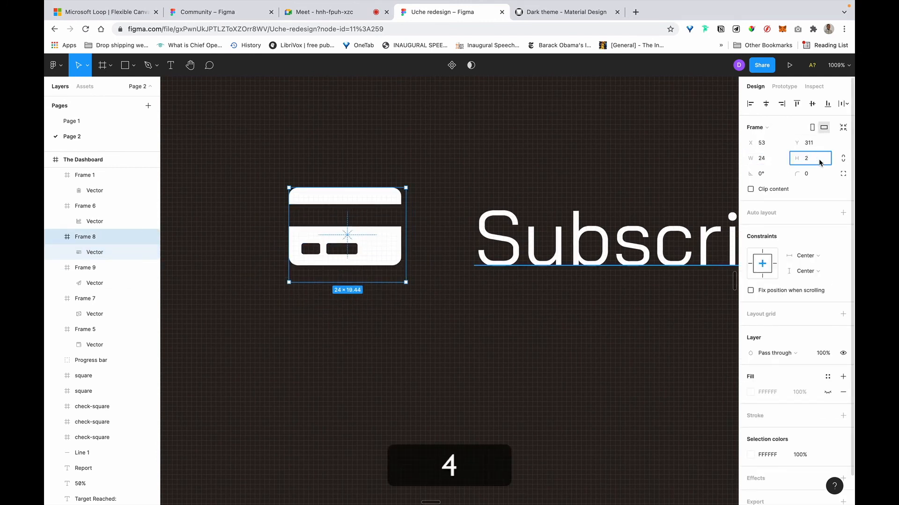
pyautogui.press('Return')
pyautogui.doubleClick(359, 239)
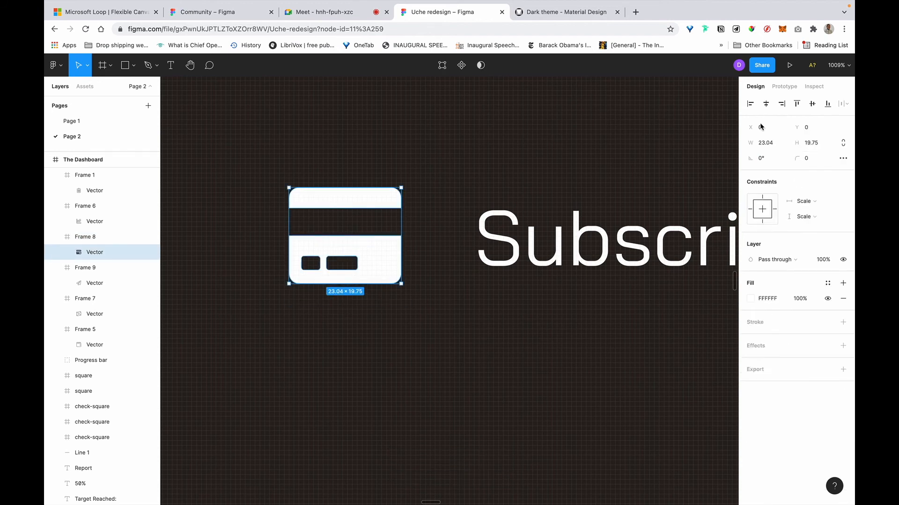
pyautogui.click(812, 104)
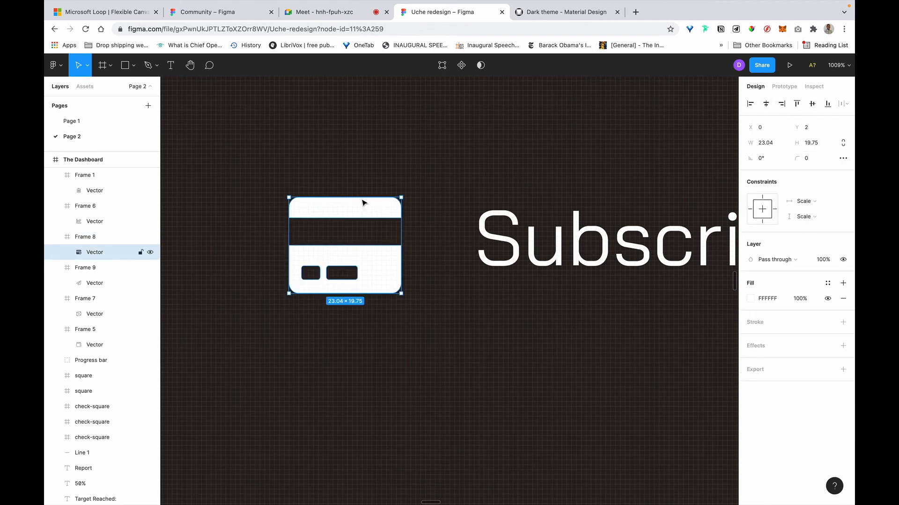
# Resize the Loans frame to 24×24 and shrink its banknote glyph to 17 high.
pyautogui.scroll(-5, 361, 200)
pyautogui.scroll(-3, 356, 281)
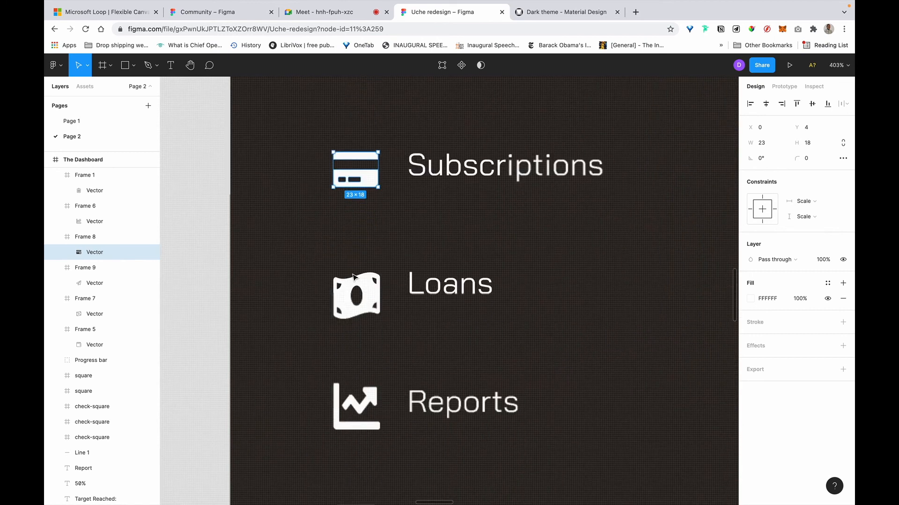
pyautogui.click(357, 289)
pyautogui.click(774, 158)
pyautogui.press('BackSpace')
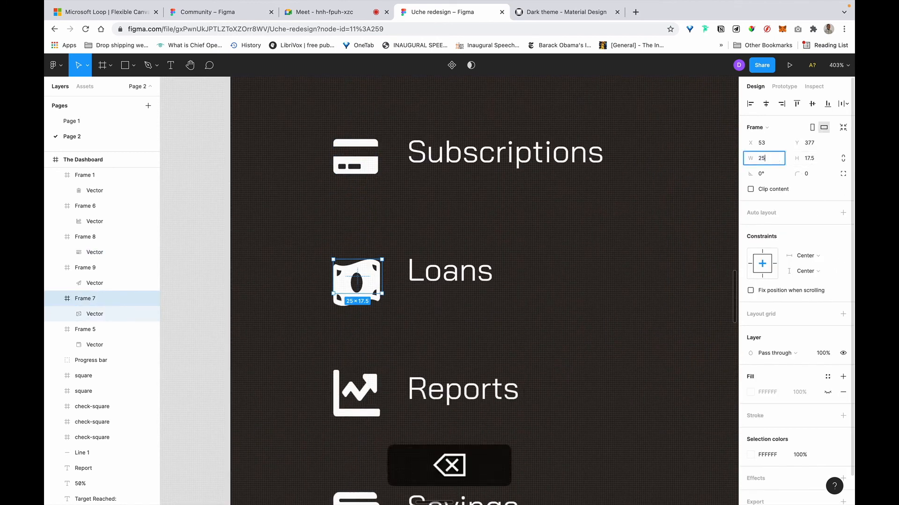
pyautogui.write('4')
pyautogui.press('Tab')
pyautogui.write('24')
pyautogui.press('Return')
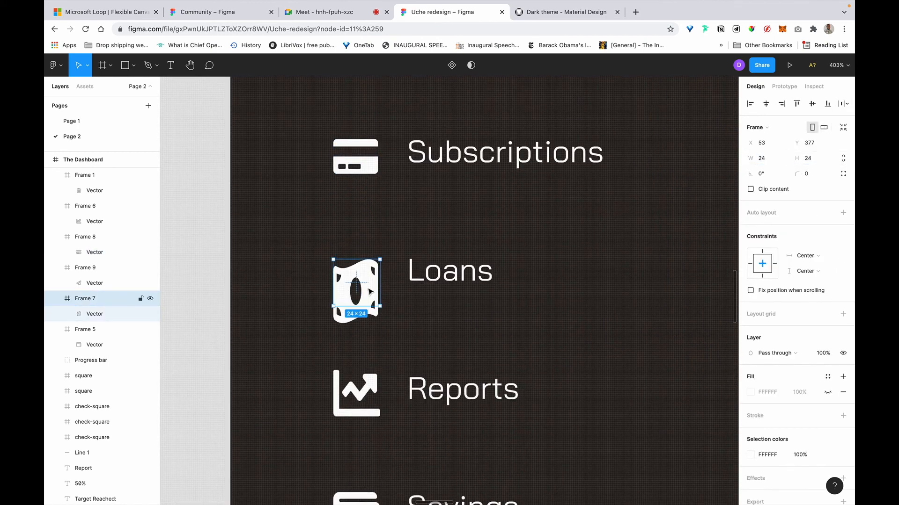
pyautogui.click(104, 320)
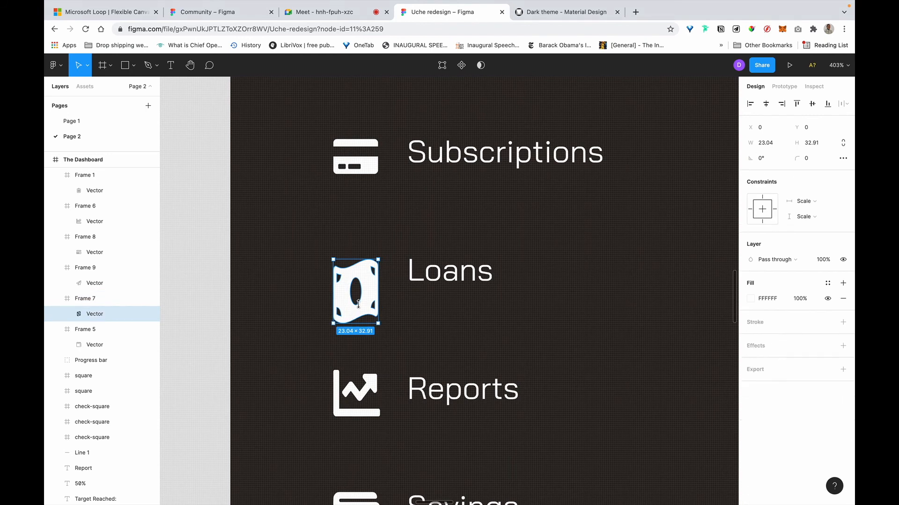
pyautogui.moveTo(358, 304); pyautogui.dragTo(359, 291)
# Shrink the Reports chart glyph's height to 17.
pyautogui.scroll(-5, 229, 277)
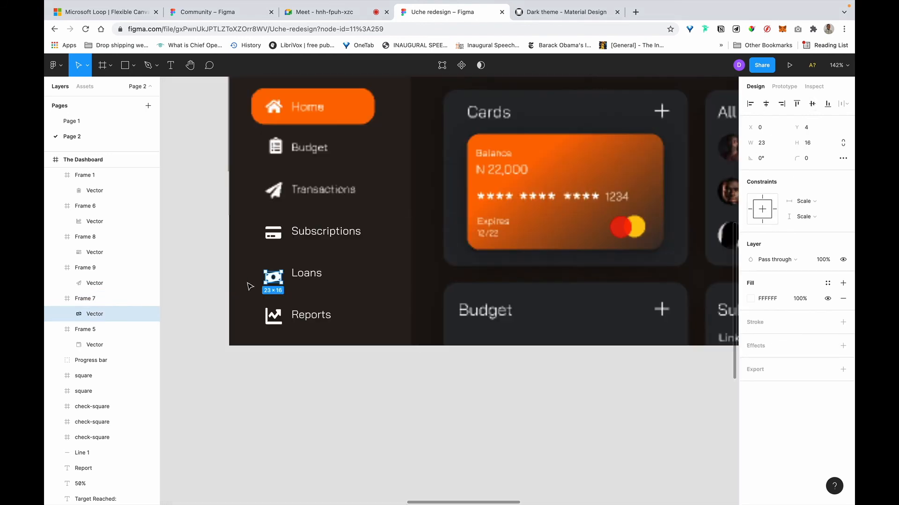
pyautogui.click(203, 280)
pyautogui.click(273, 275)
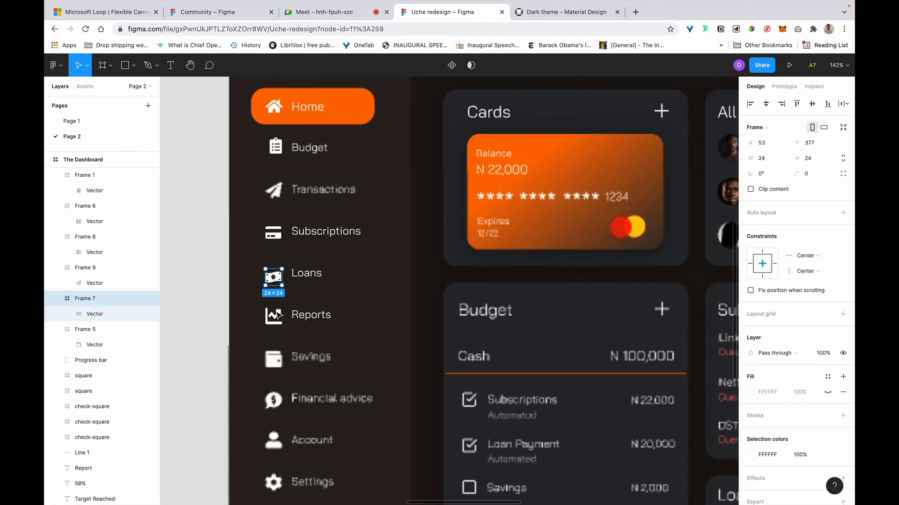
pyautogui.click(274, 317)
pyautogui.scroll(5, 273, 318)
pyautogui.doubleClick(275, 321)
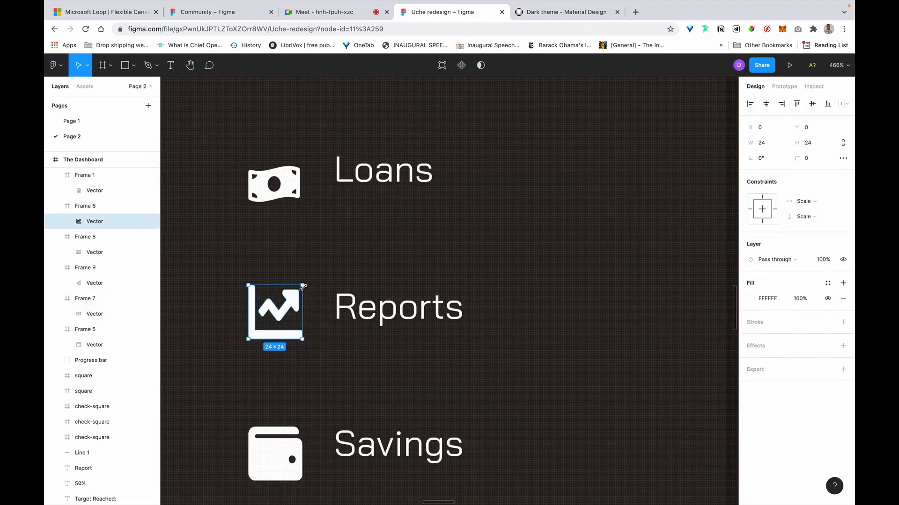
pyautogui.moveTo(276, 317); pyautogui.dragTo(276, 302)
# Resize the Reports frame to 24×24 and pin it left and top.
pyautogui.click(105, 206)
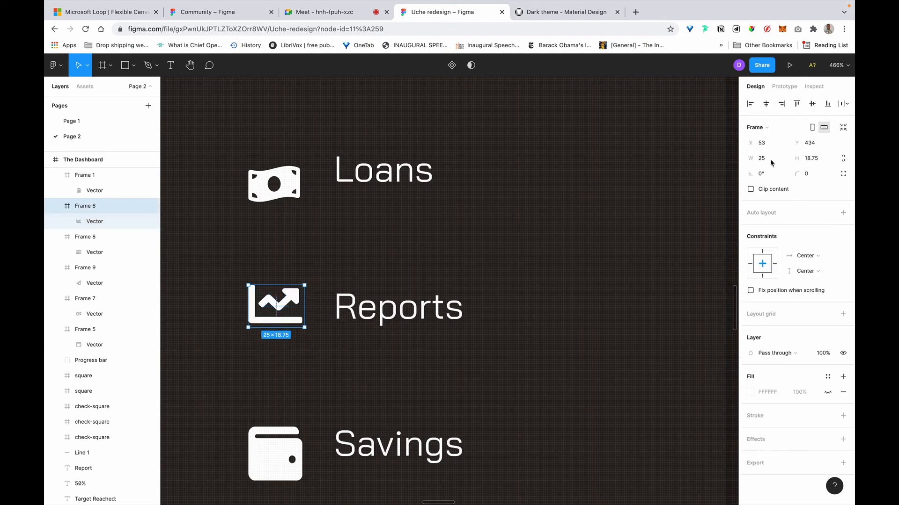
pyautogui.click(812, 158)
pyautogui.write('24')
pyautogui.press('Return')
pyautogui.click(764, 159)
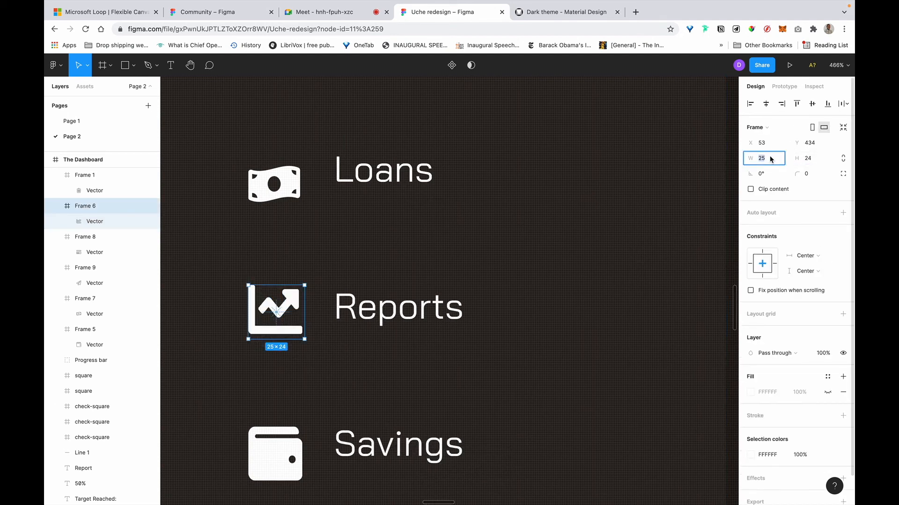
pyautogui.write('24')
pyautogui.press('Return')
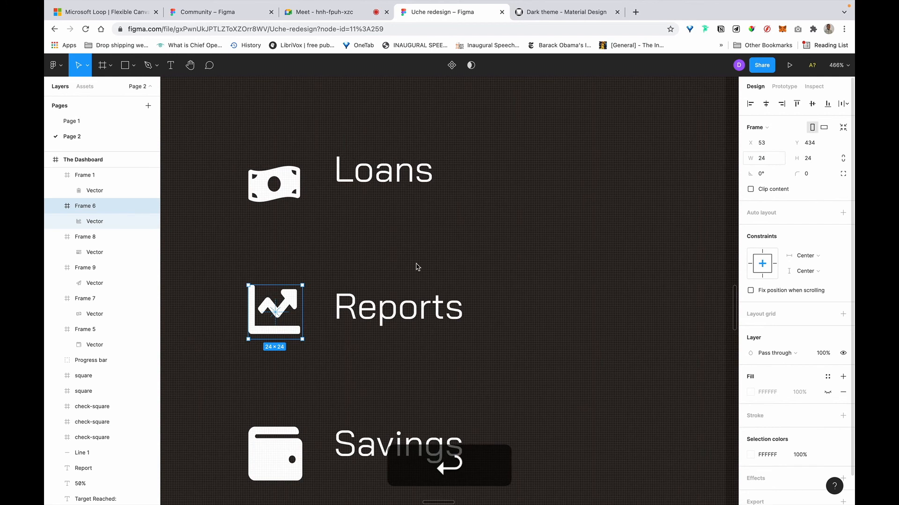
pyautogui.click(751, 264)
pyautogui.click(762, 251)
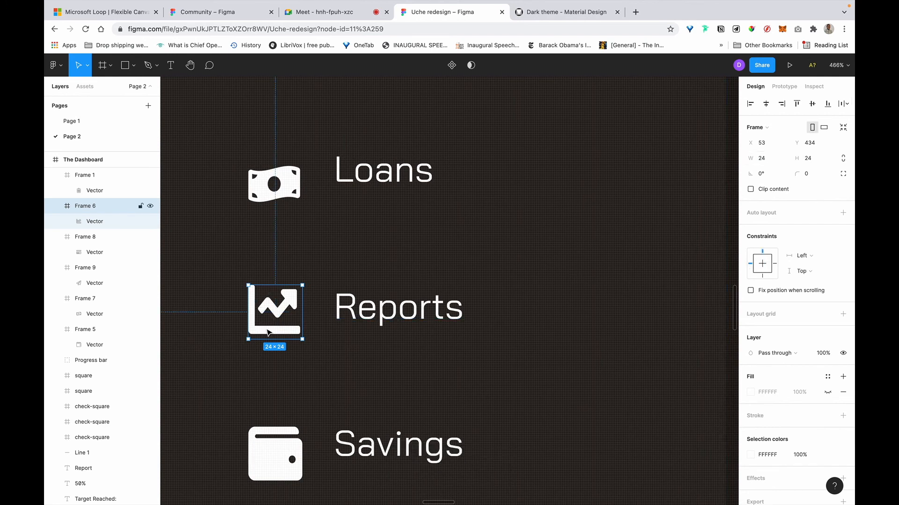
# Give the chart glyph a Top and bottom constraint, 16 height, and centre it in the frame.
pyautogui.click(100, 220)
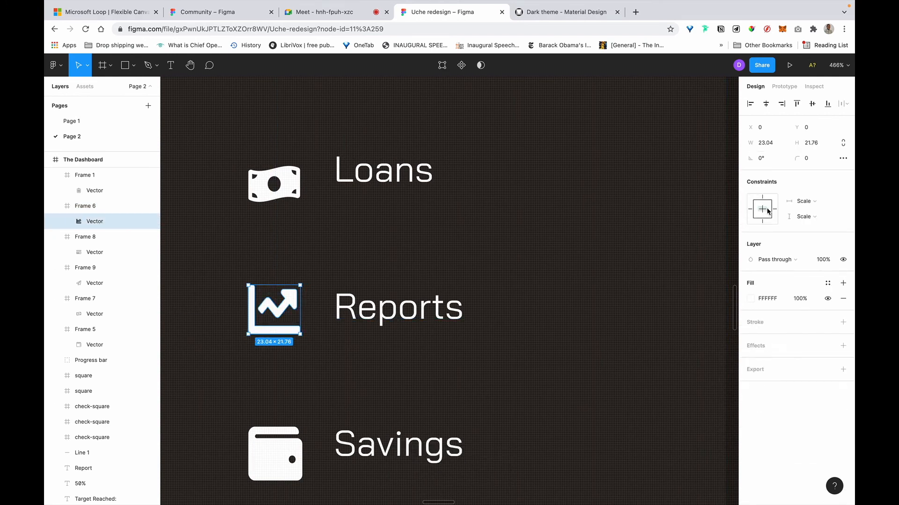
pyautogui.click(815, 223)
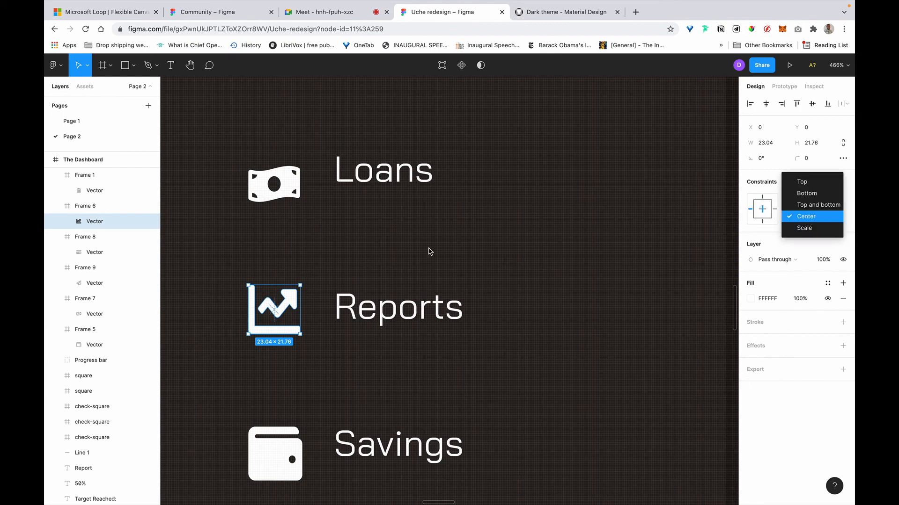
pyautogui.click(797, 205)
pyautogui.moveTo(280, 334); pyautogui.dragTo(281, 322)
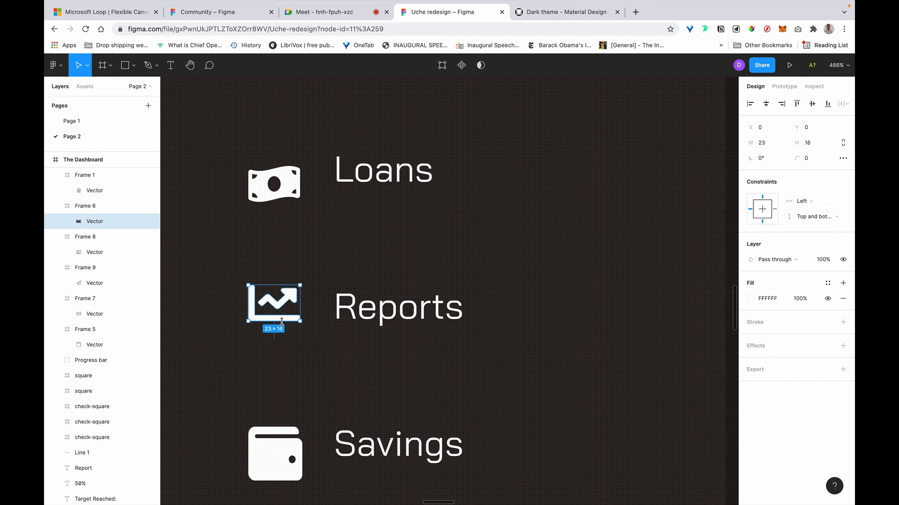
pyautogui.click(766, 104)
pyautogui.click(812, 103)
pyautogui.scroll(-5, 369, 243)
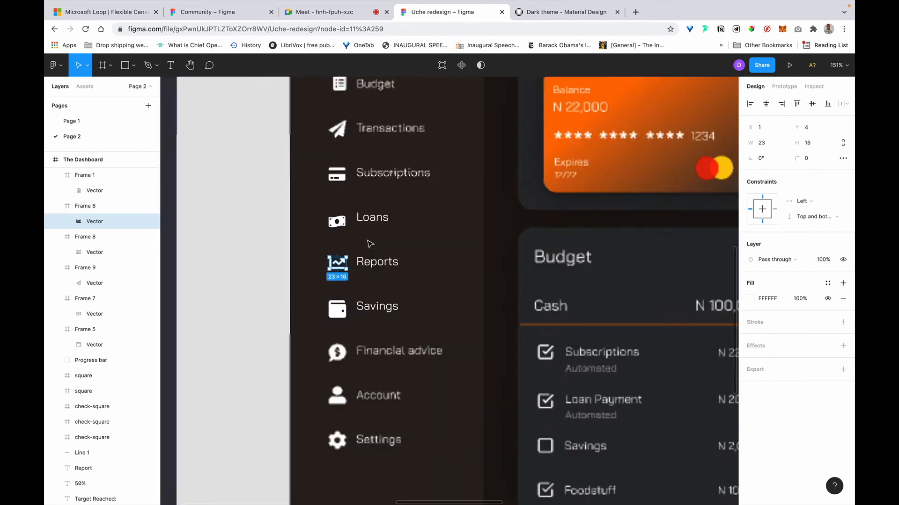
# Shrink the Savings wallet glyph's height to 20.
pyautogui.scroll(-1, 345, 292)
pyautogui.scroll(-1, 344, 290)
pyautogui.click(341, 267)
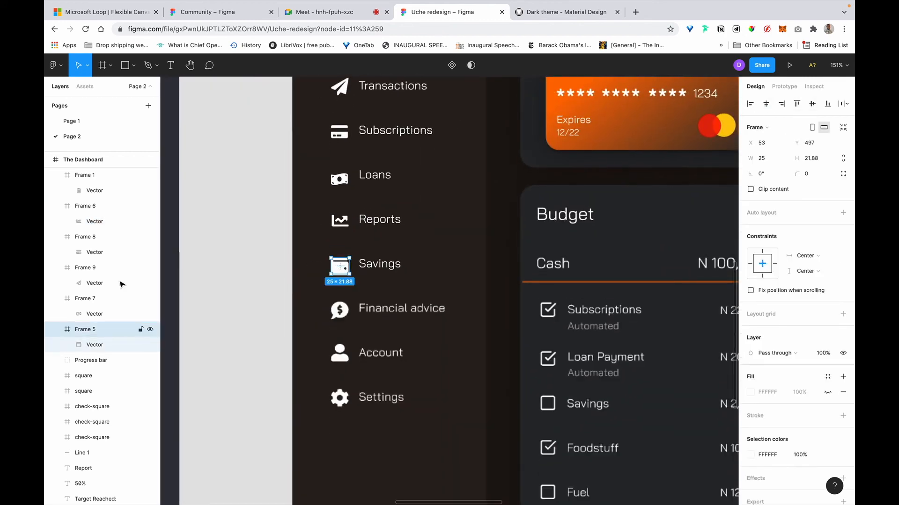
pyautogui.click(99, 350)
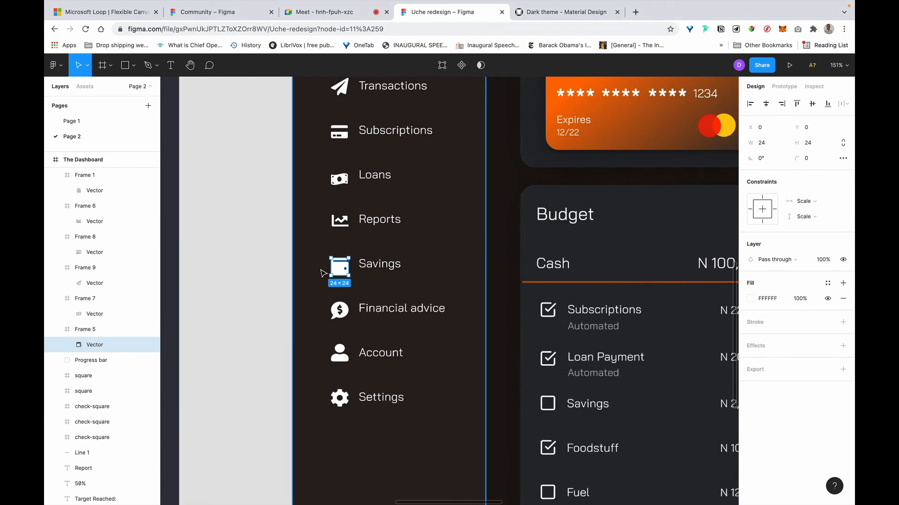
pyautogui.scroll(4, 339, 260)
pyautogui.scroll(3, 339, 289)
pyautogui.moveTo(339, 325); pyautogui.dragTo(339, 310)
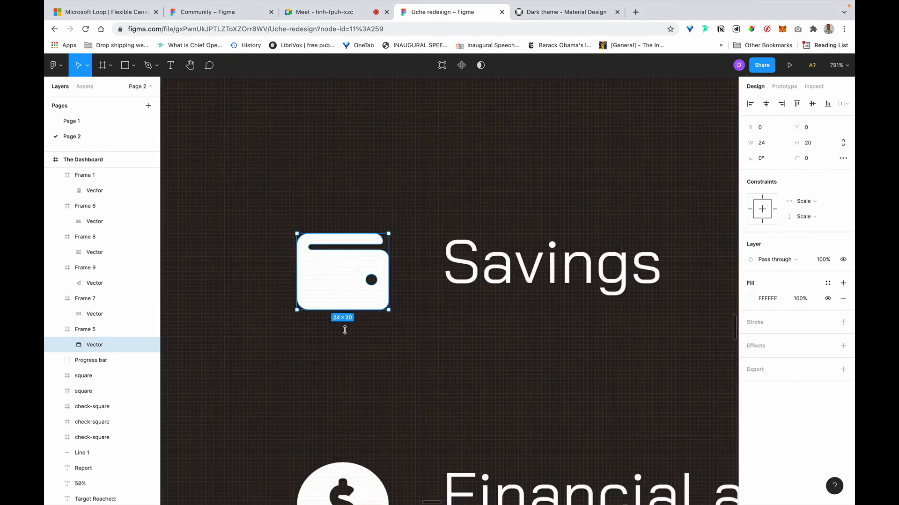
# Resize the Savings frame to 24×24 and centre the wallet glyph vertically at 19 high.
pyautogui.click(95, 330)
pyautogui.click(771, 157)
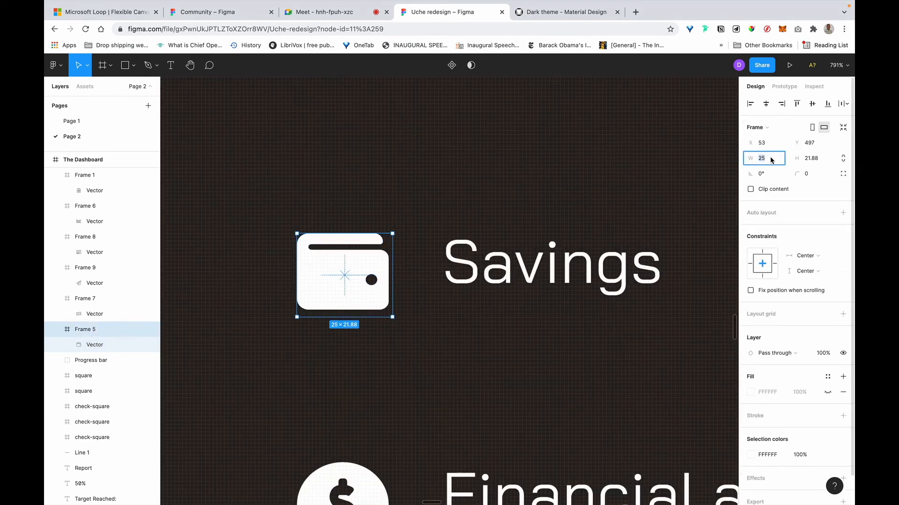
pyautogui.write('24')
pyautogui.press('Return')
pyautogui.press('Tab')
pyautogui.write('24')
pyautogui.press('Return')
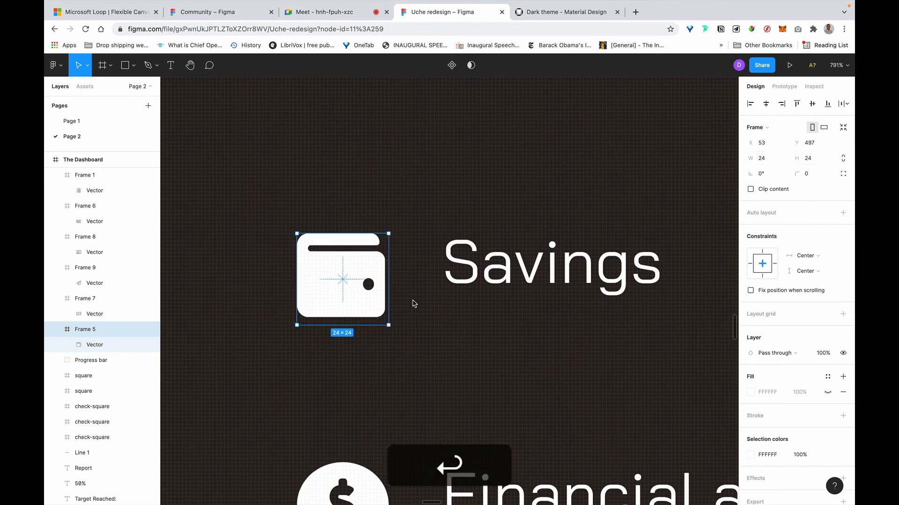
pyautogui.doubleClick(338, 316)
pyautogui.moveTo(335, 316); pyautogui.dragTo(337, 306)
pyautogui.click(813, 104)
# Resize the Financial advice icon's frame to 24×24.
pyautogui.scroll(-10, 333, 287)
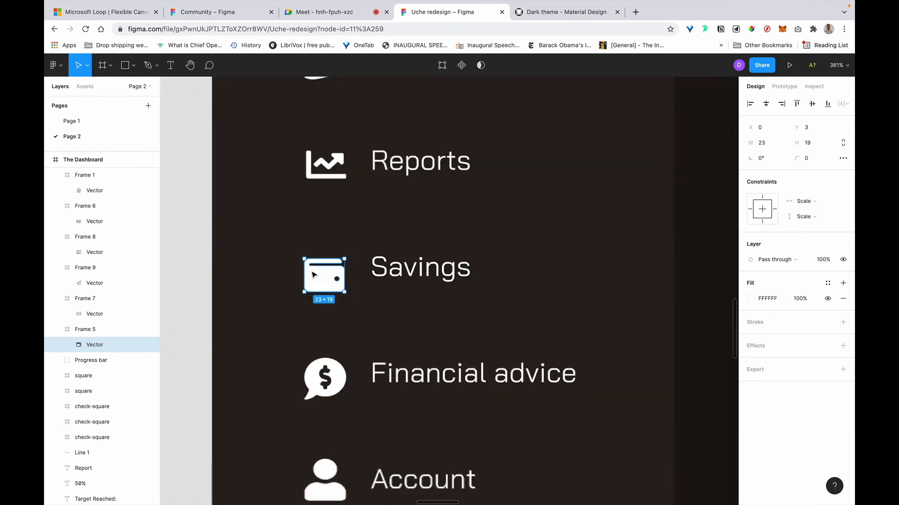
pyautogui.click(330, 283)
pyautogui.scroll(5, 330, 283)
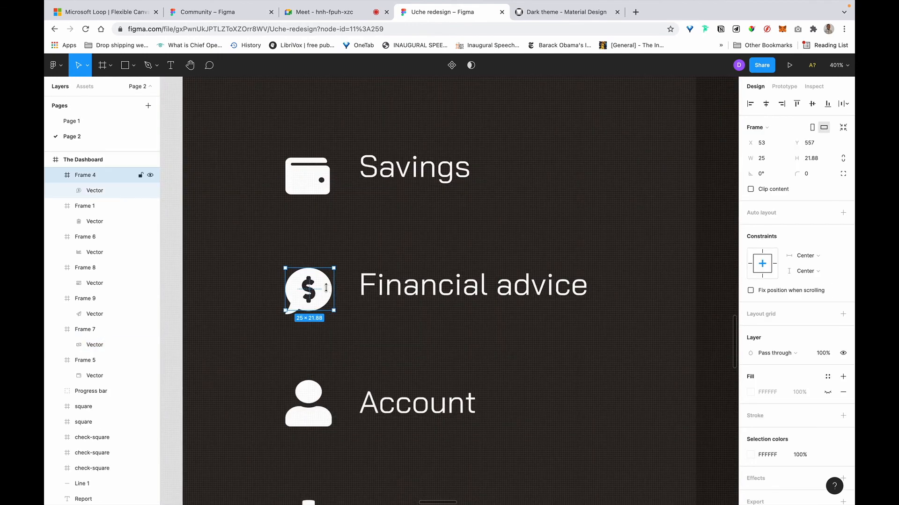
pyautogui.press('Return')
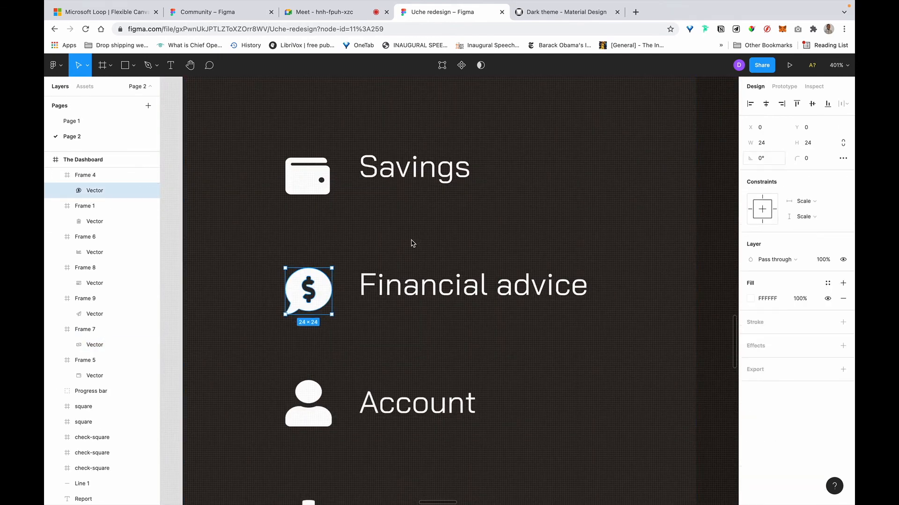
pyautogui.click(89, 175)
pyautogui.click(776, 159)
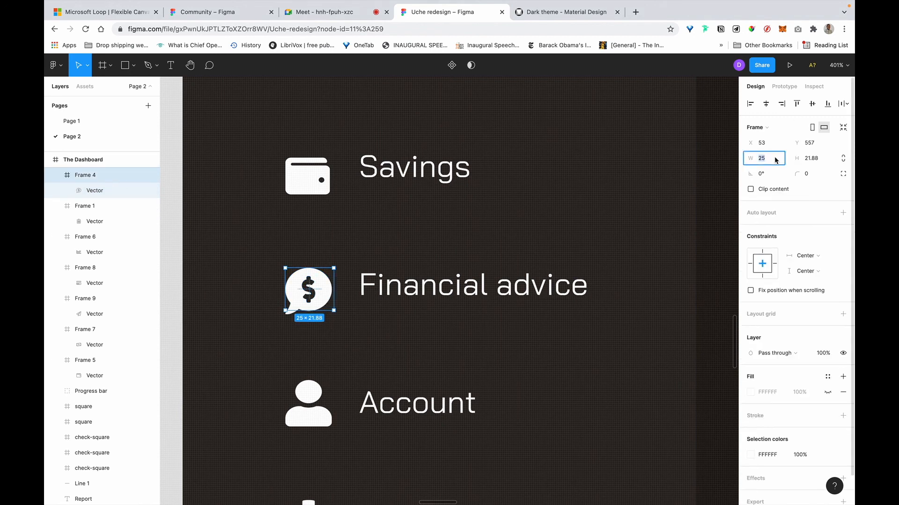
pyautogui.press('BackSpace')
pyautogui.write('4')
pyautogui.press('Return')
pyautogui.click(810, 159)
pyautogui.write('24')
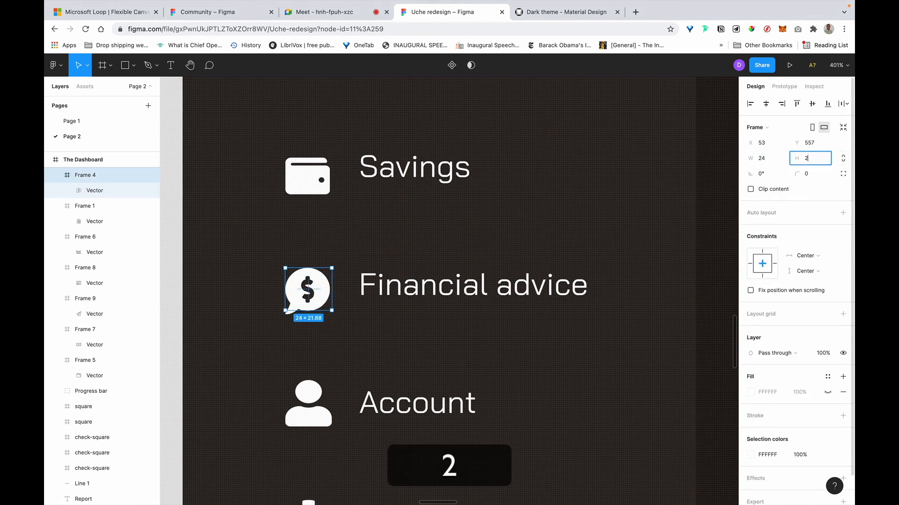
pyautogui.press('Return')
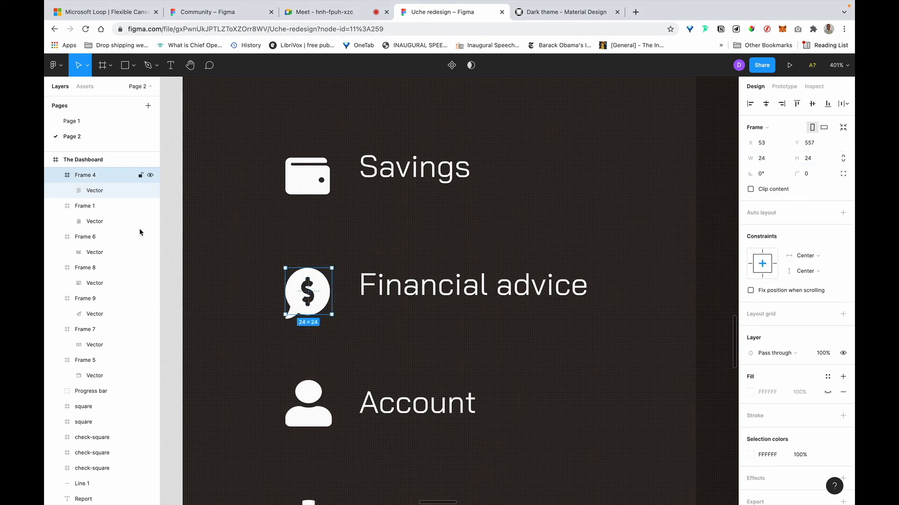
# Centre the dollar icon in its frame and set its height to 22.
pyautogui.doubleClick(326, 299)
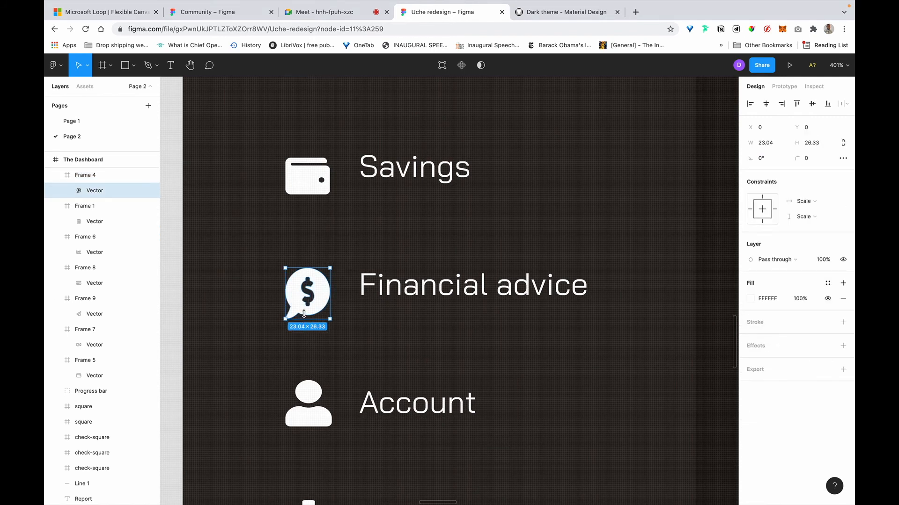
pyautogui.moveTo(304, 315); pyautogui.dragTo(305, 310)
pyautogui.click(766, 105)
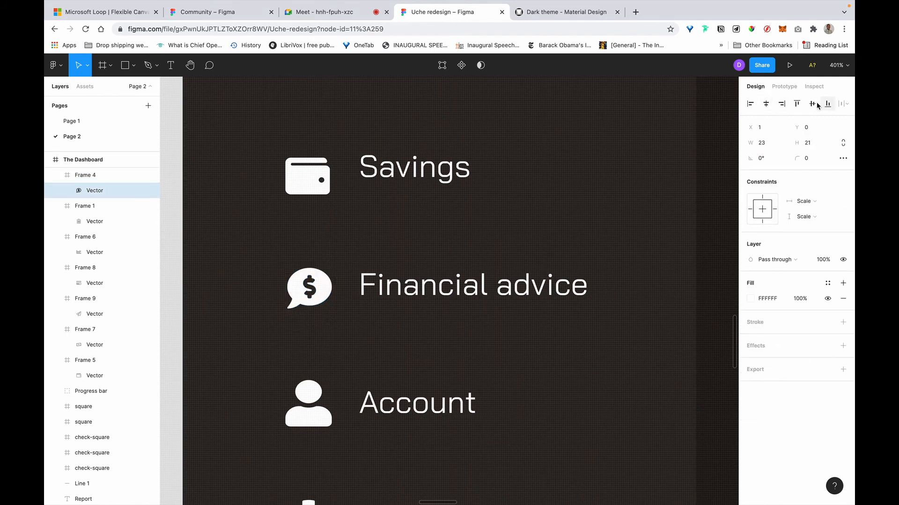
pyautogui.click(812, 104)
pyautogui.moveTo(306, 315); pyautogui.dragTo(307, 317)
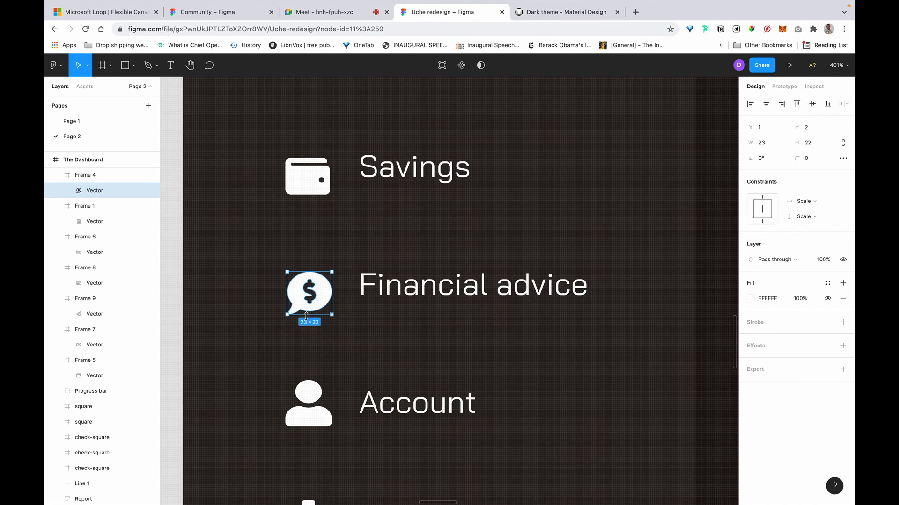
# Resize the Account icon's frame to 24×24.
pyautogui.scroll(-3, 307, 317)
pyautogui.click(317, 306)
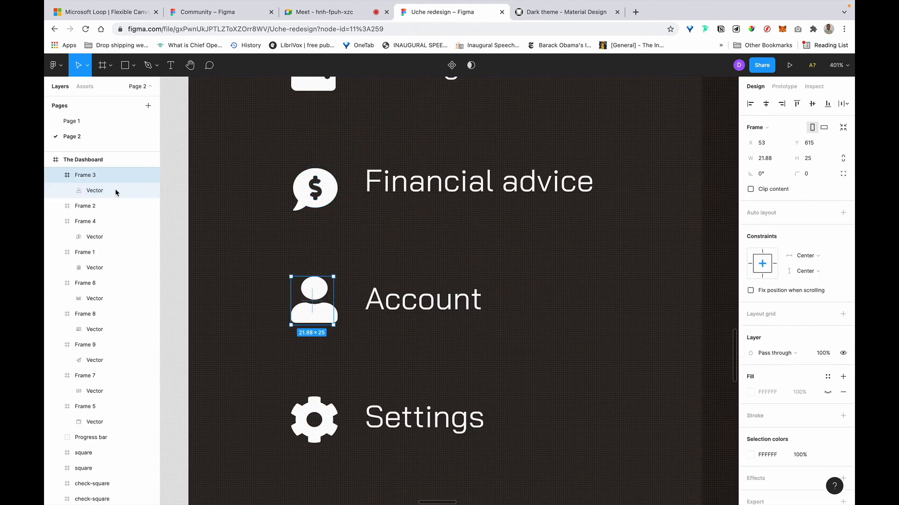
pyautogui.click(768, 159)
pyautogui.press('BackSpace')
pyautogui.press('BackSpace')
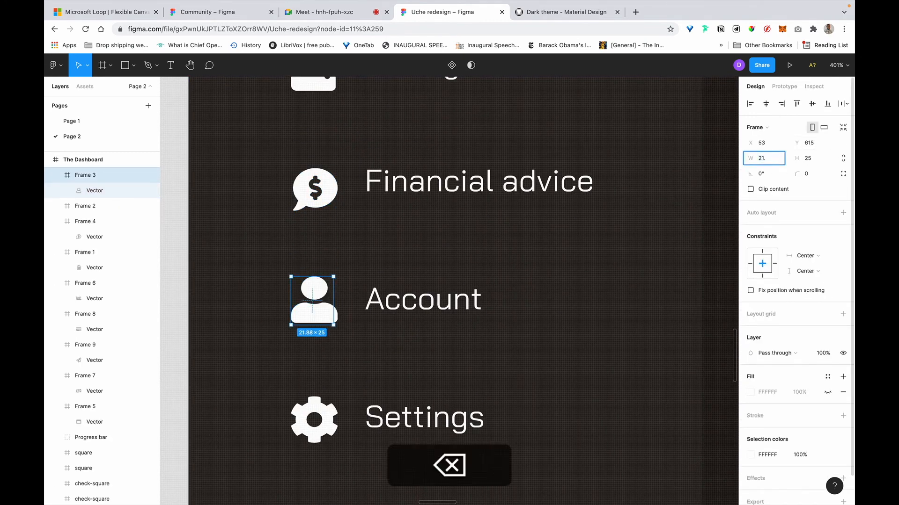
pyautogui.press('BackSpace')
pyautogui.press('BackSpace')
pyautogui.write('4')
pyautogui.press('Return')
pyautogui.click(814, 158)
pyautogui.press('BackSpace')
pyautogui.write('4')
pyautogui.press('Return')
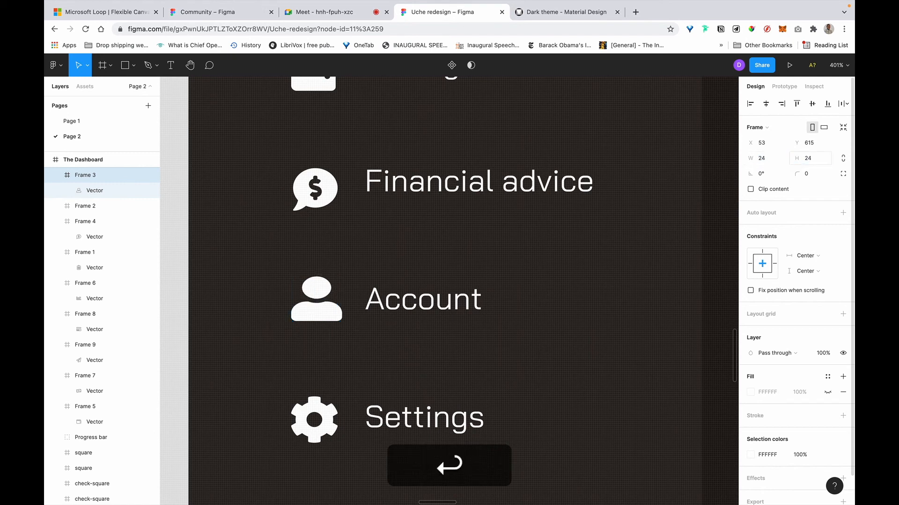
# Resize the person glyph to 24×24 and centre it vertically in the Account frame.
pyautogui.doubleClick(307, 314)
pyautogui.click(805, 146)
pyautogui.write('2')
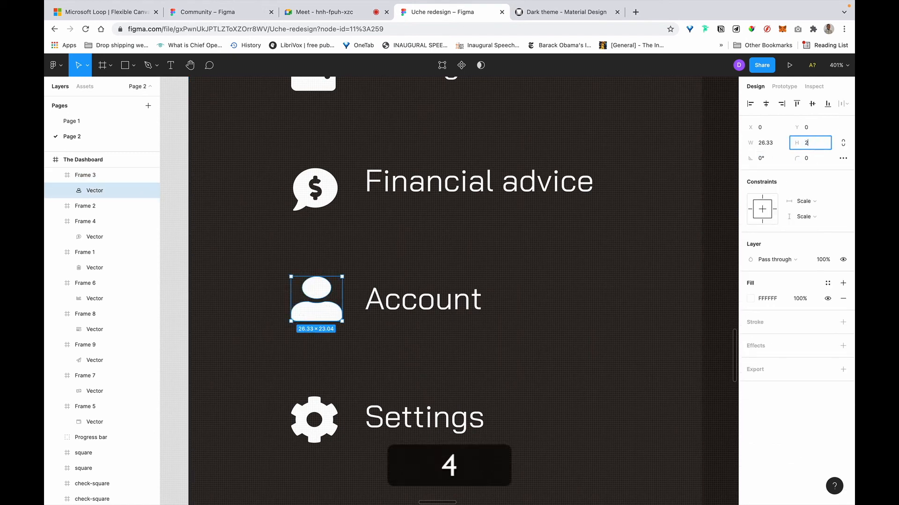
pyautogui.write('4')
pyautogui.press('Return')
pyautogui.click(768, 142)
pyautogui.write('24')
pyautogui.press('Return')
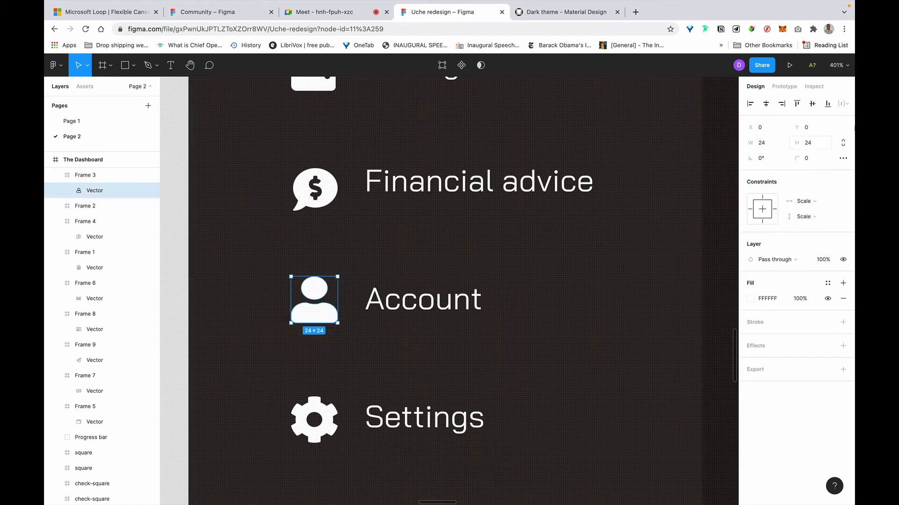
pyautogui.click(812, 106)
pyautogui.click(82, 176)
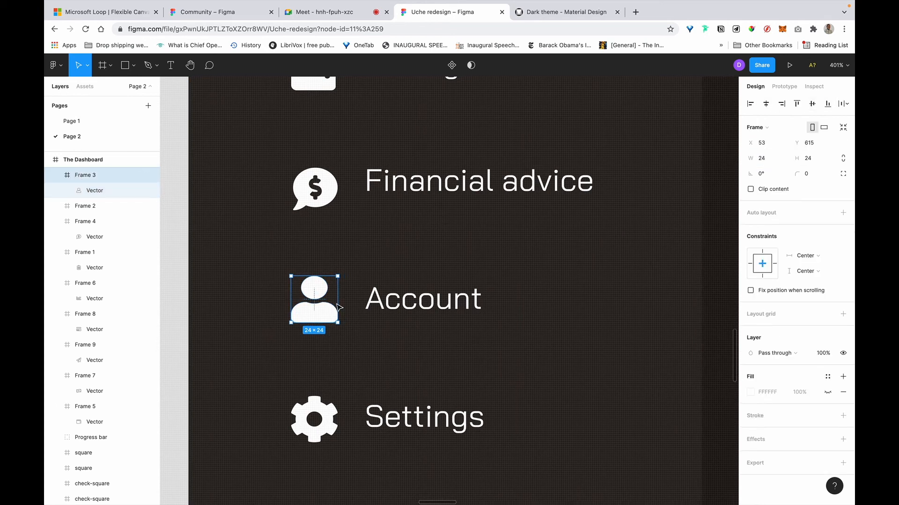
pyautogui.scroll(-2, 340, 308)
pyautogui.click(324, 365)
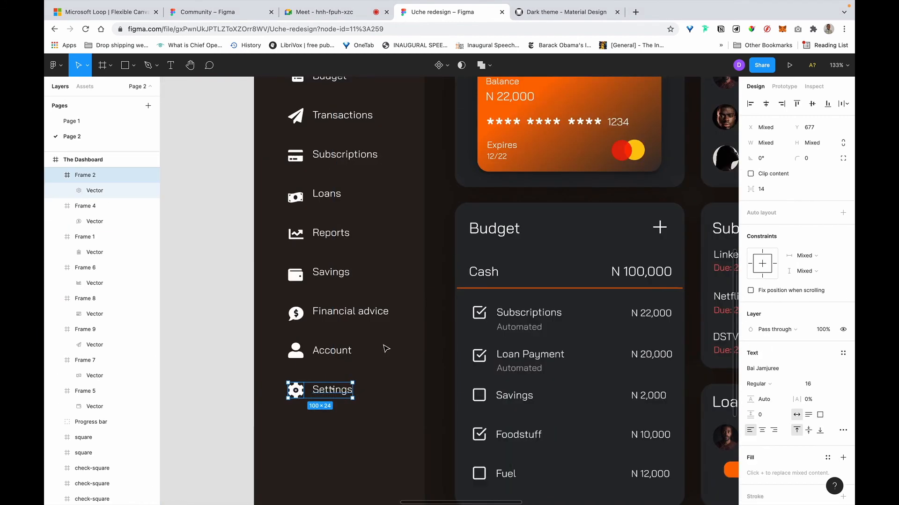
# Wrap the Settings, Account and Financial advice icon-label pairs each in horizontal auto layout.
pyautogui.hotkey('shift', 'a')
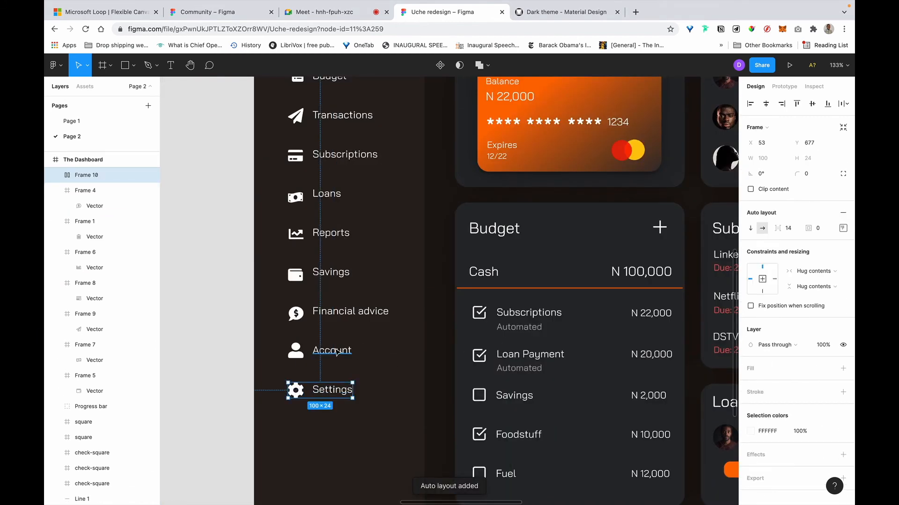
pyautogui.press('shift')
pyautogui.click(297, 358)
pyautogui.hotkey('shift', 'a')
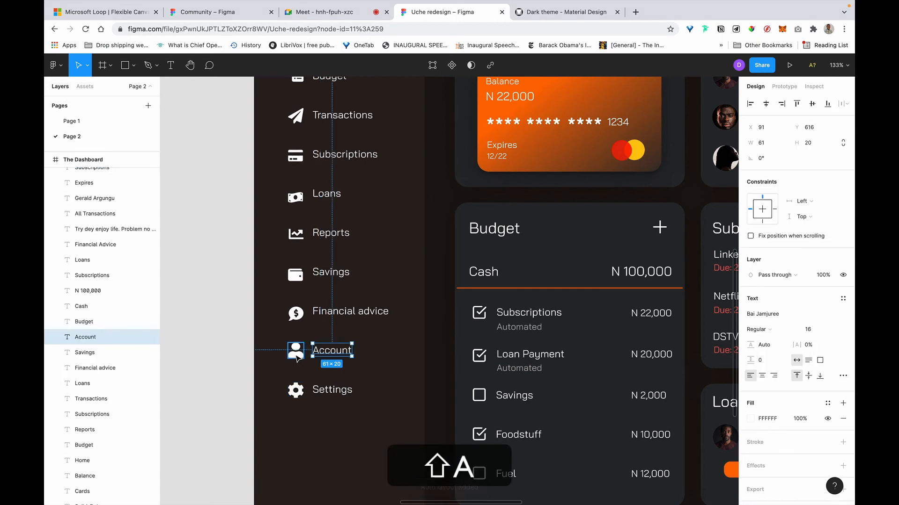
pyautogui.click(330, 313)
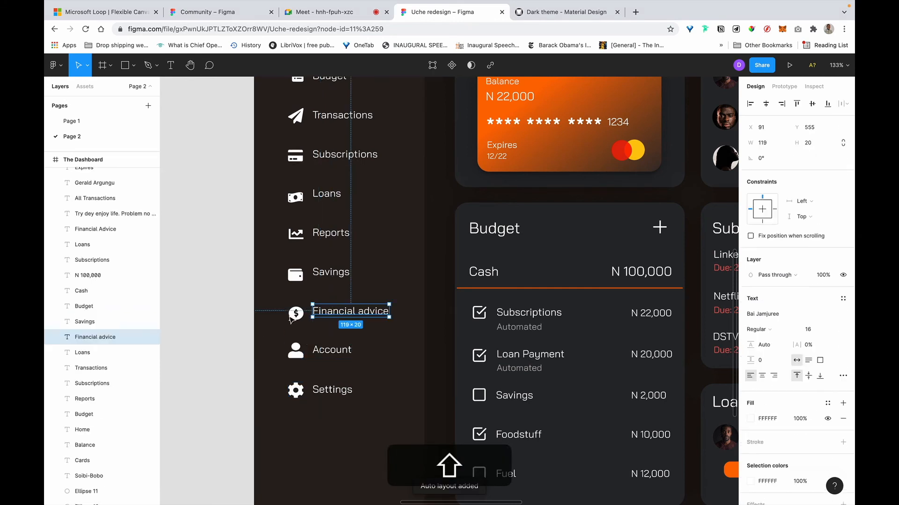
pyautogui.keyDown('shift'); pyautogui.click(296, 313); pyautogui.keyUp('shift')
pyautogui.hotkey('shift', 'a')
# Wrap the Savings, Reports and Loans rows' icon and label in their own auto layout frames.
pyautogui.click(330, 276)
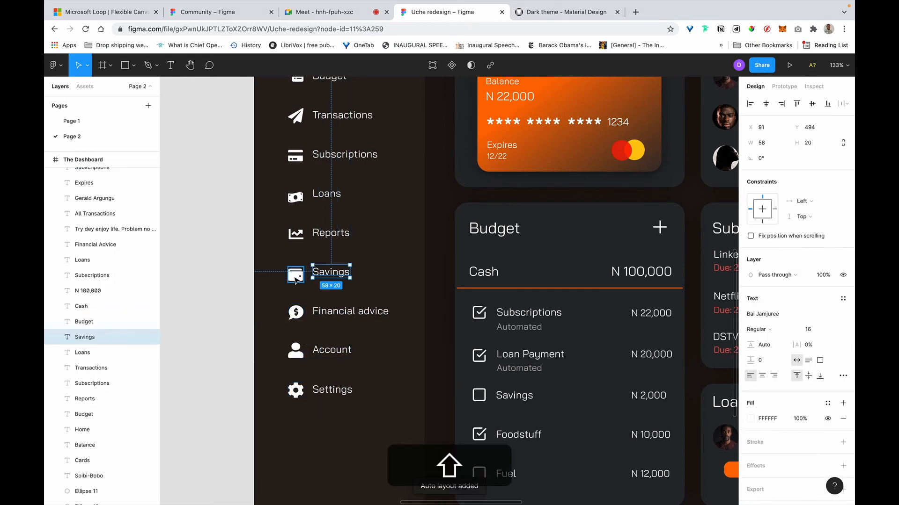
pyautogui.keyDown('shift'); pyautogui.click(296, 278); pyautogui.keyUp('shift')
pyautogui.hotkey('shift', 'a')
pyautogui.click(327, 233)
pyautogui.keyDown('shift'); pyautogui.click(296, 233); pyautogui.keyUp('shift')
pyautogui.hotkey('shift', 'a')
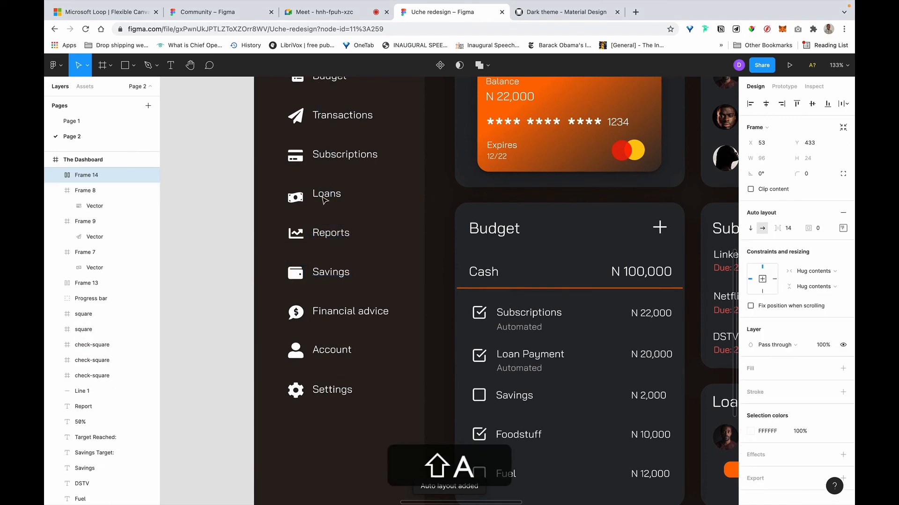
pyautogui.click(327, 194)
pyautogui.keyDown('shift'); pyautogui.click(298, 201); pyautogui.keyUp('shift')
pyautogui.hotkey('shift', 'a')
# Add auto layout to the Subscriptions, Transactions and Budget rows, pairing each icon with its label.
pyautogui.click(344, 154)
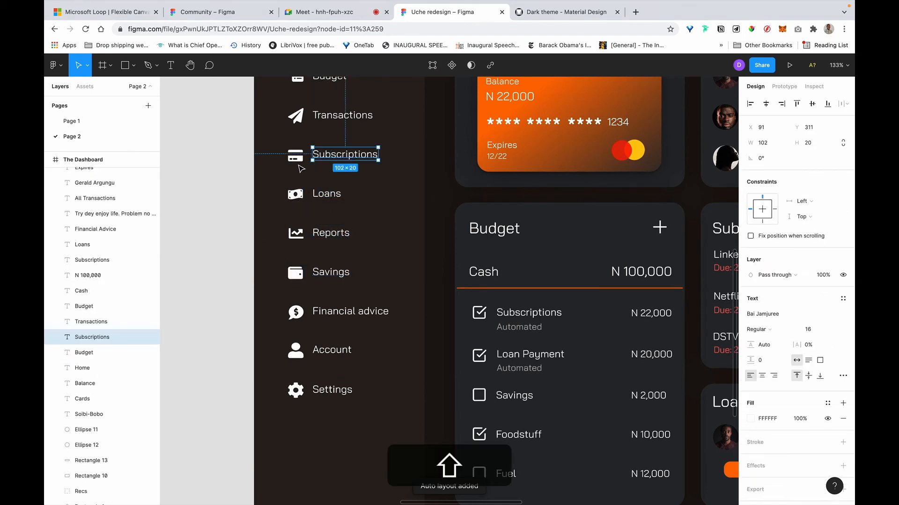
pyautogui.keyDown('shift'); pyautogui.click(296, 156); pyautogui.keyUp('shift')
pyautogui.hotkey('shift', 'a')
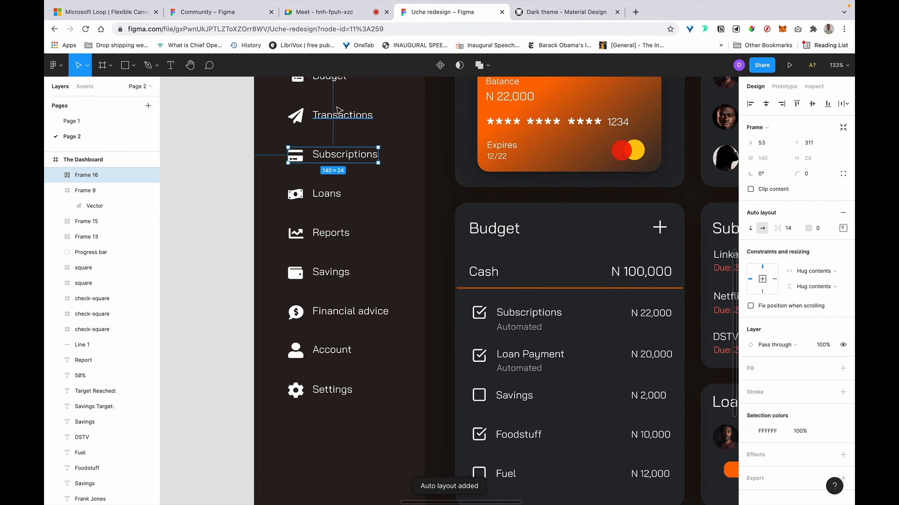
pyautogui.click(344, 115)
pyautogui.keyDown('shift'); pyautogui.click(296, 116); pyautogui.keyUp('shift')
pyautogui.hotkey('shift', 'a')
pyautogui.scroll(3, 328, 149)
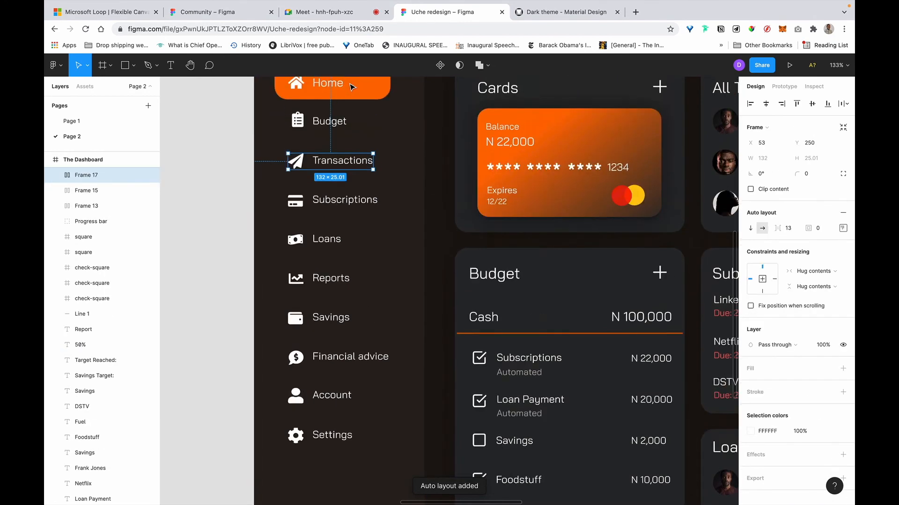
pyautogui.click(332, 163)
pyautogui.keyDown('shift'); pyautogui.click(296, 162); pyautogui.keyUp('shift')
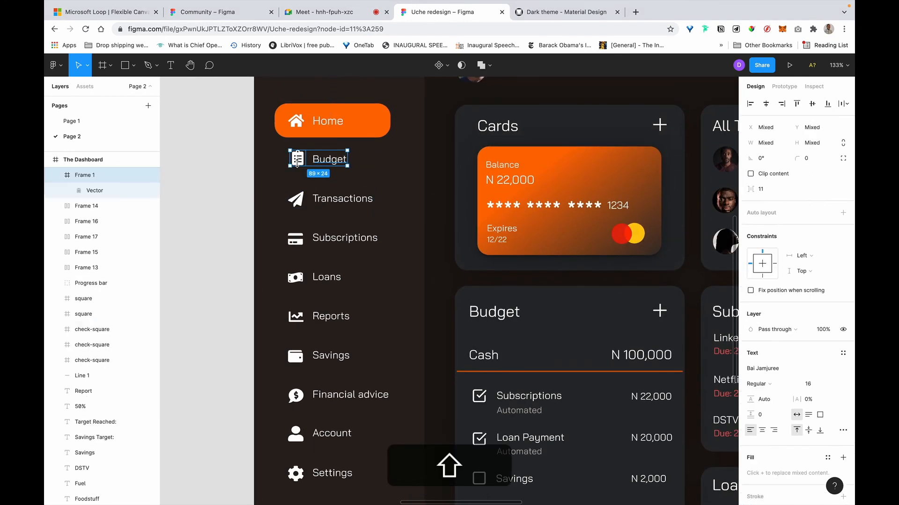
pyautogui.hotkey('shift', 'a')
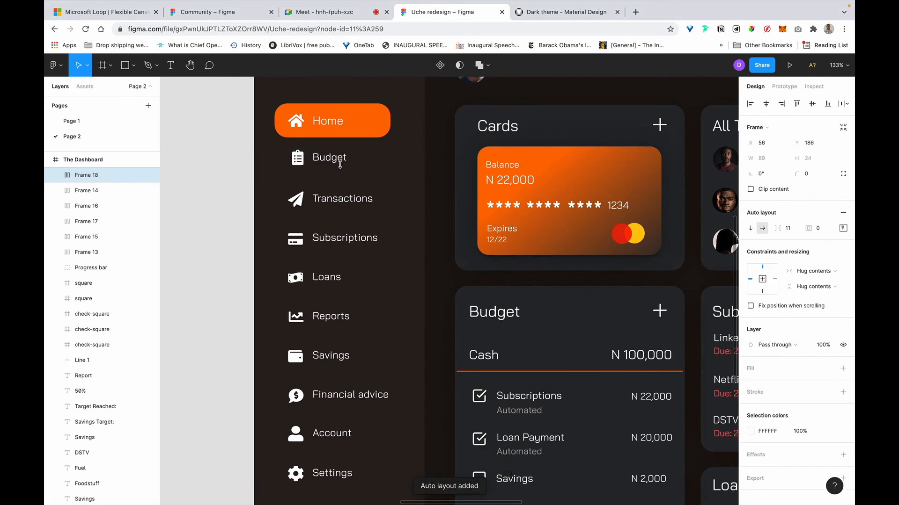
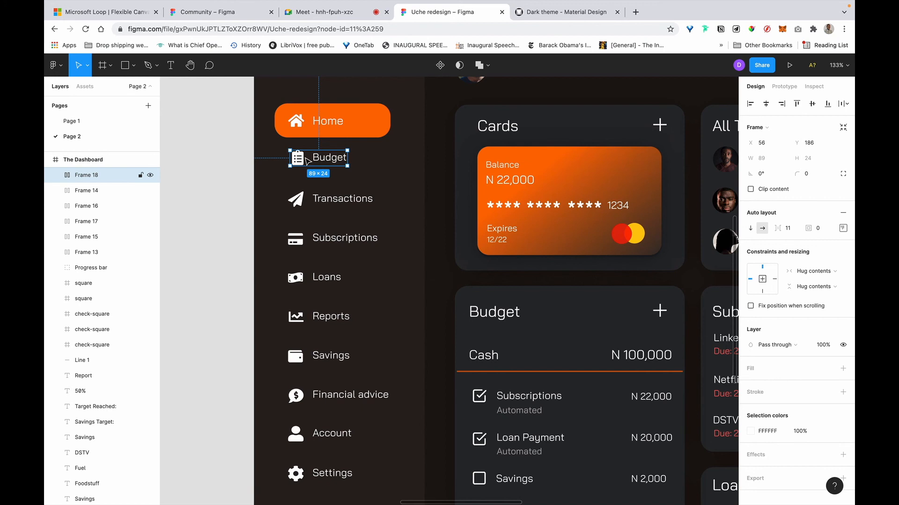
# Select the sidebar icon vectors for Settings, Account, Financial advice, Savings, Reports and Loans together.
pyautogui.doubleClick(304, 160)
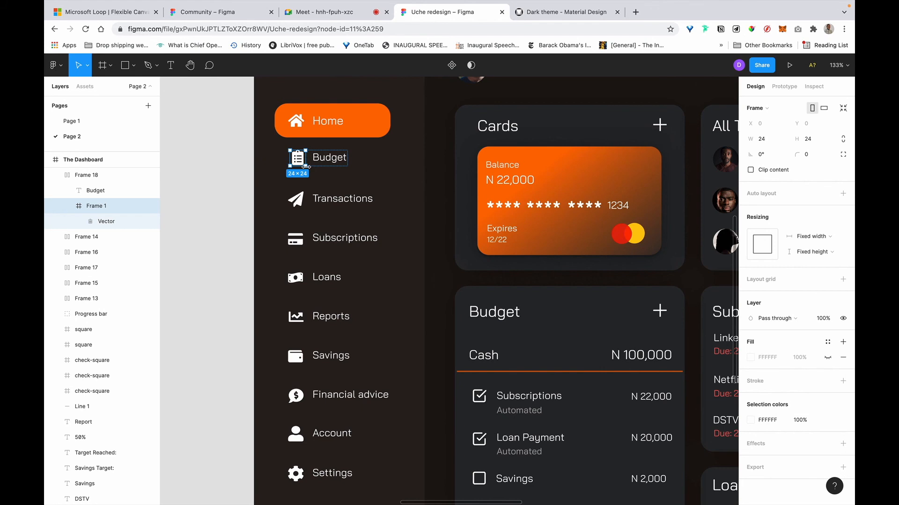
pyautogui.keyDown('super'); pyautogui.click(296, 205); pyautogui.keyUp('super')
pyautogui.keyDown('super'); pyautogui.click(297, 243); pyautogui.keyUp('super')
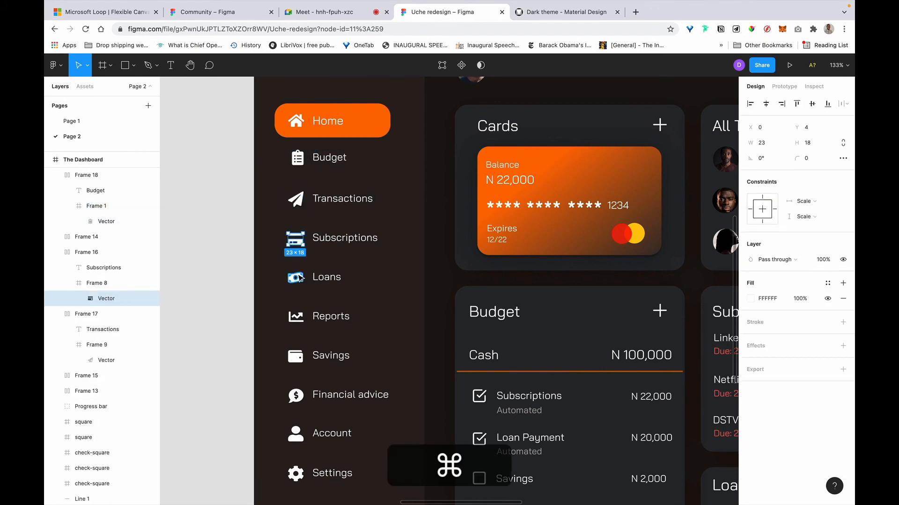
pyautogui.scroll(-4, 297, 327)
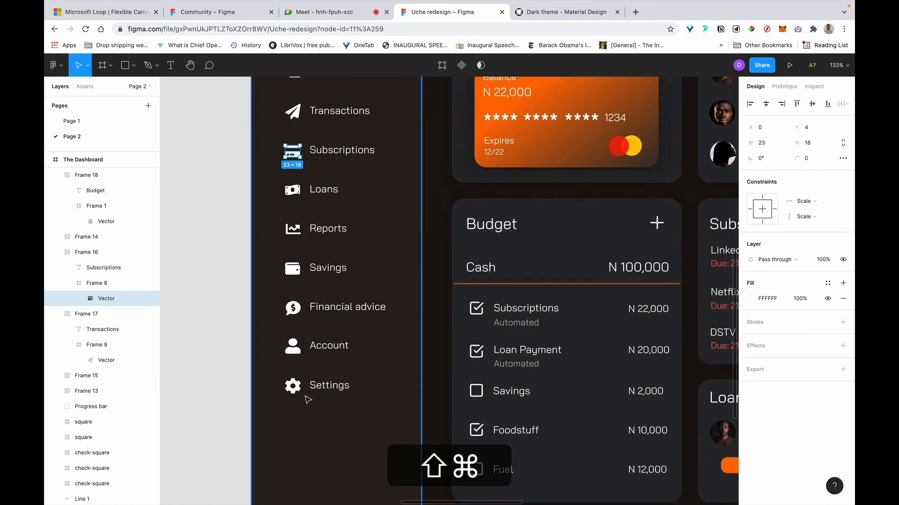
pyautogui.keyDown('shift'); pyautogui.keyDown('super'); pyautogui.click(294, 386); pyautogui.keyUp('super'); pyautogui.keyUp('shift')
pyautogui.keyDown('shift'); pyautogui.keyDown('super'); pyautogui.click(293, 347); pyautogui.keyUp('super'); pyautogui.keyUp('shift')
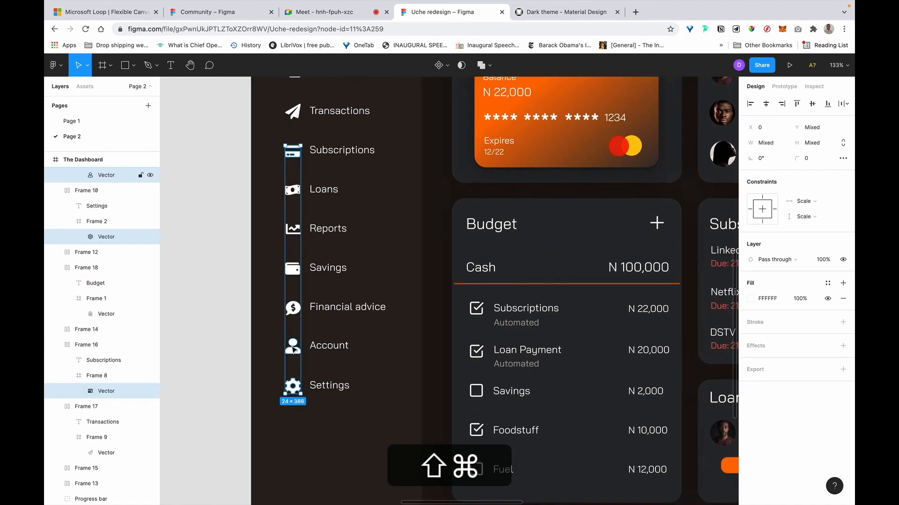
pyautogui.keyDown('shift'); pyautogui.keyDown('super'); pyautogui.click(294, 308); pyautogui.keyUp('super'); pyautogui.keyUp('shift')
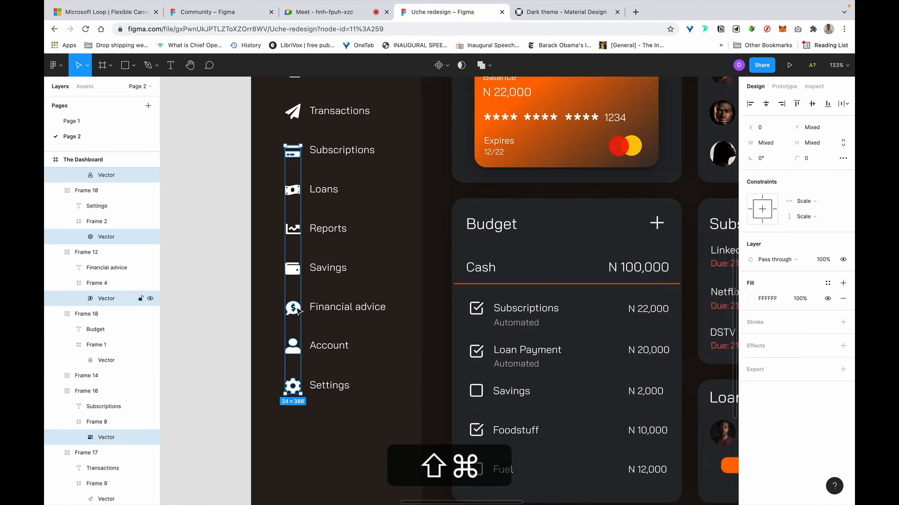
pyautogui.keyDown('shift'); pyautogui.keyDown('super'); pyautogui.click(292, 270); pyautogui.keyUp('super'); pyautogui.keyUp('shift')
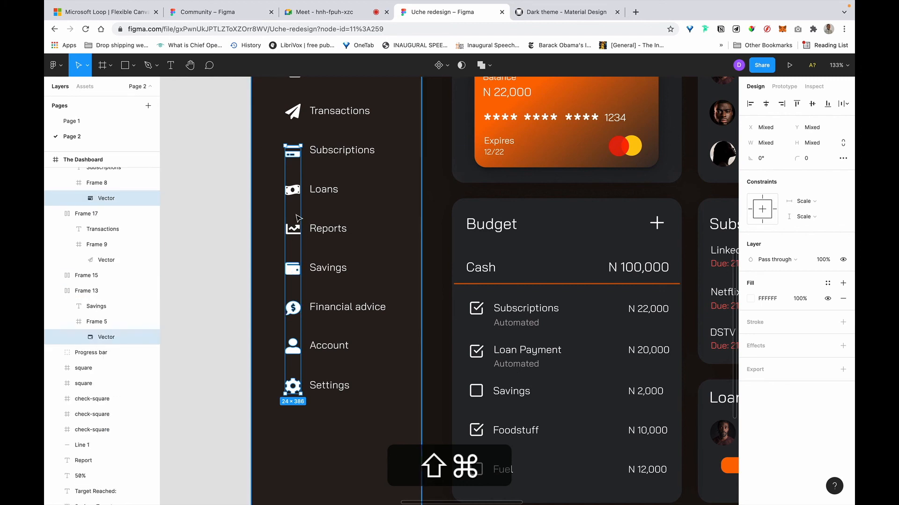
pyautogui.keyDown('shift'); pyautogui.keyDown('super'); pyautogui.click(296, 230); pyautogui.keyUp('super'); pyautogui.keyUp('shift')
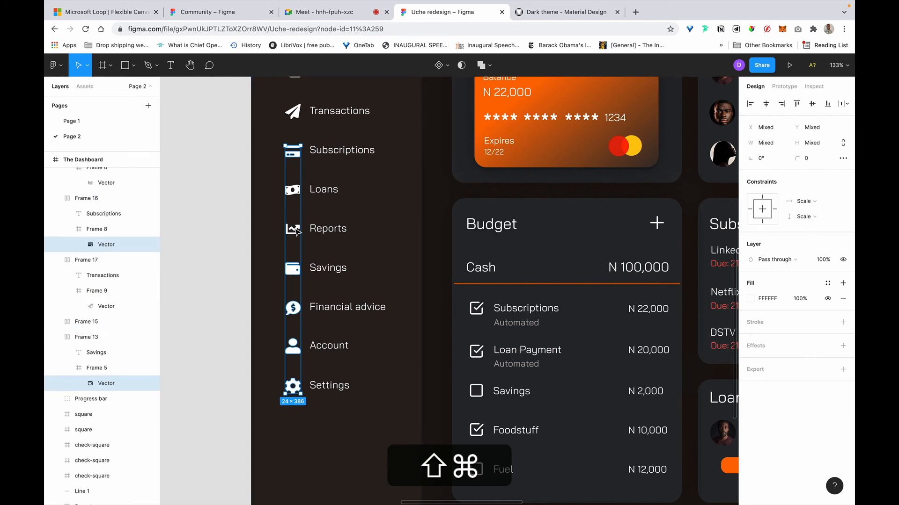
pyautogui.keyDown('shift'); pyautogui.keyDown('super'); pyautogui.click(297, 191); pyautogui.keyUp('super'); pyautogui.keyUp('shift')
# Add the Transactions and Budget icons to the selection and edit the Fill opacity field.
pyautogui.scroll(5, 297, 192)
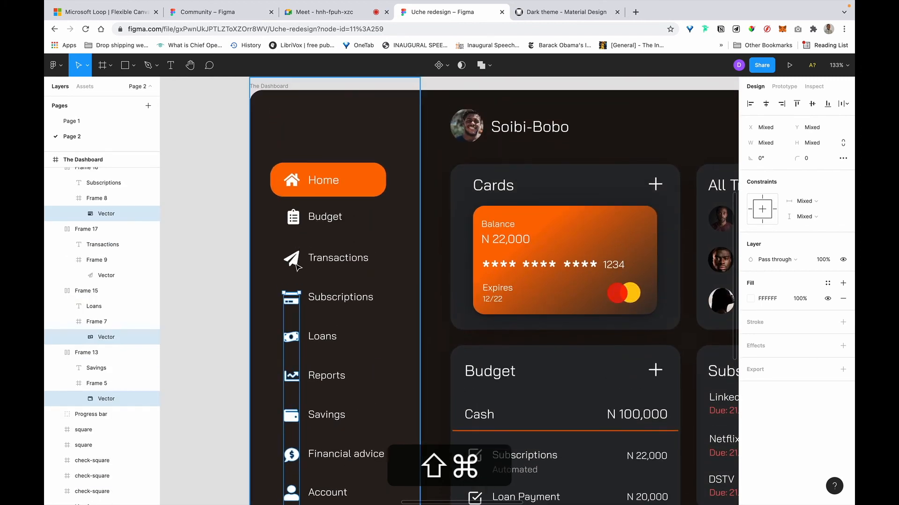
pyautogui.keyDown('shift'); pyautogui.keyDown('super'); pyautogui.click(297, 265); pyautogui.keyUp('super'); pyautogui.keyUp('shift')
pyautogui.keyDown('shift'); pyautogui.keyDown('super'); pyautogui.click(296, 220); pyautogui.keyUp('super'); pyautogui.keyUp('shift')
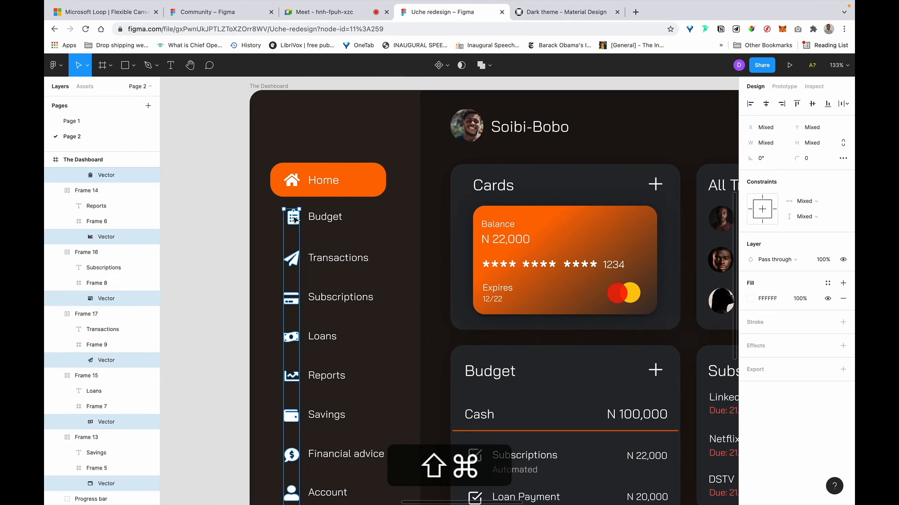
pyautogui.click(803, 300)
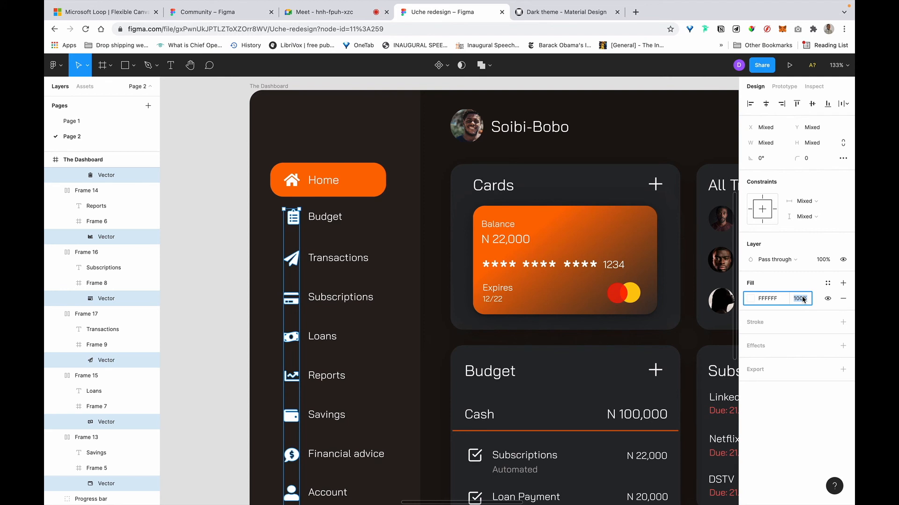
# Lower the sidebar icons' white fill opacity from 100% to 20%.
pyautogui.press('Right')
pyautogui.press('BackSpace')
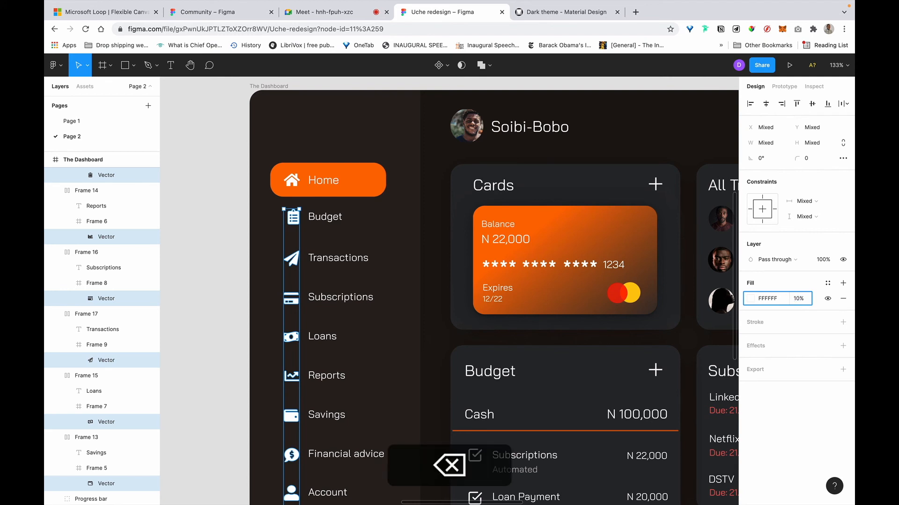
pyautogui.press('Left')
pyautogui.press('BackSpace')
pyautogui.press('Right')
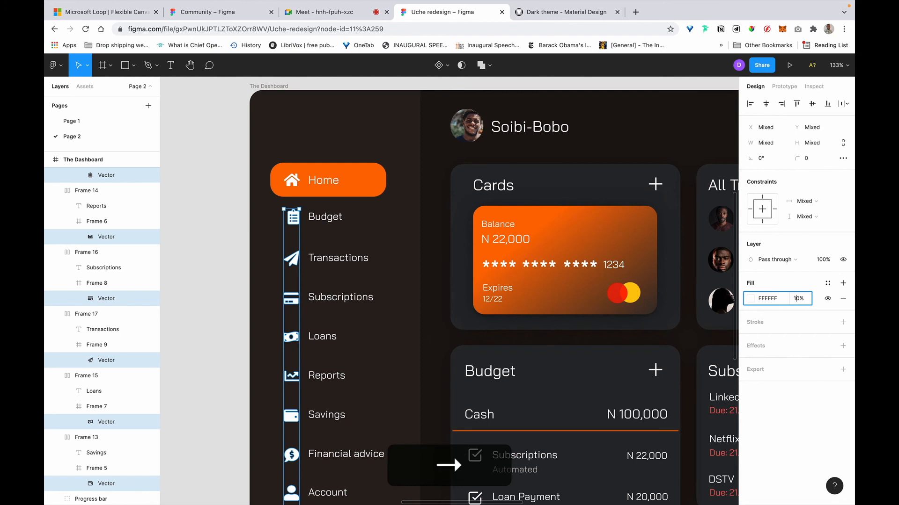
pyautogui.press('BackSpace')
pyautogui.write('2')
pyautogui.press('Return')
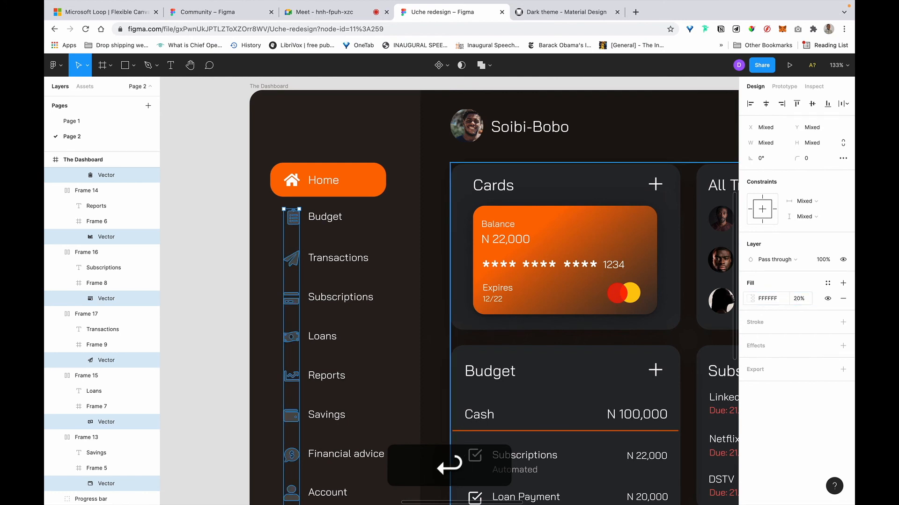
# Raise the sidebar icons' fill opacity to 40%.
pyautogui.click(800, 299)
pyautogui.hotkey('alt', 'Left')
pyautogui.press('Right')
pyautogui.press('BackSpace')
pyautogui.write('4')
pyautogui.press('Return')
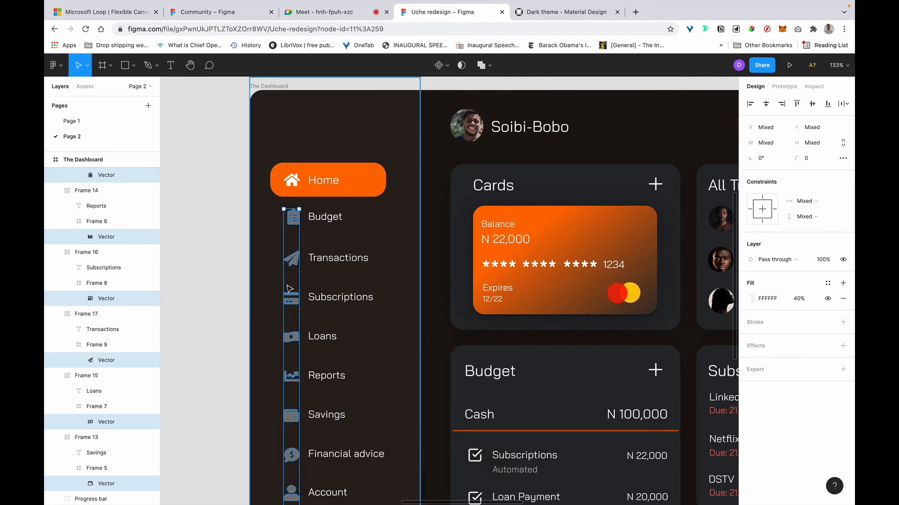
pyautogui.hscroll(-4, 375, 192)
pyautogui.scroll(-2, 374, 192)
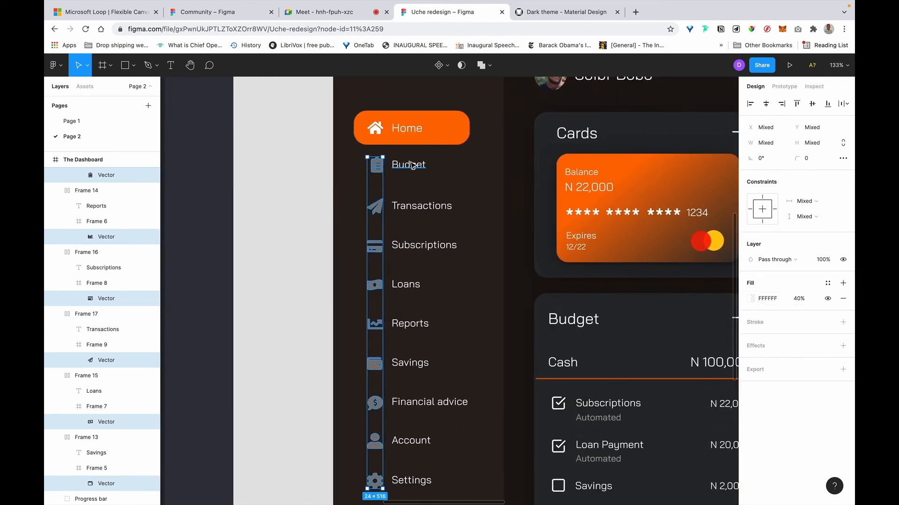
# Select the Budget, Transactions, Subscriptions, Loans and Reports menu labels.
pyautogui.click(412, 165)
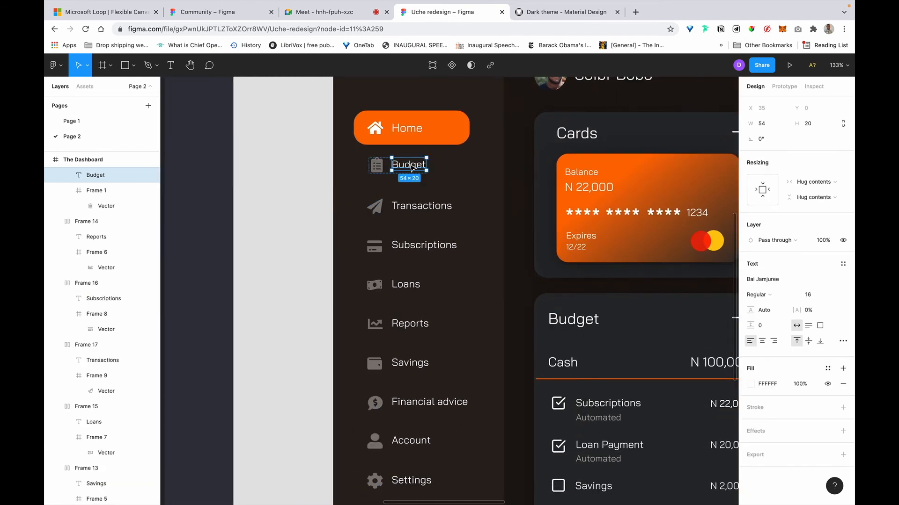
pyautogui.keyDown('shift'); pyautogui.keyDown('super'); pyautogui.click(430, 208); pyautogui.keyUp('super'); pyautogui.keyUp('shift')
pyautogui.keyDown('shift'); pyautogui.keyDown('super'); pyautogui.click(423, 245); pyautogui.keyUp('super'); pyautogui.keyUp('shift')
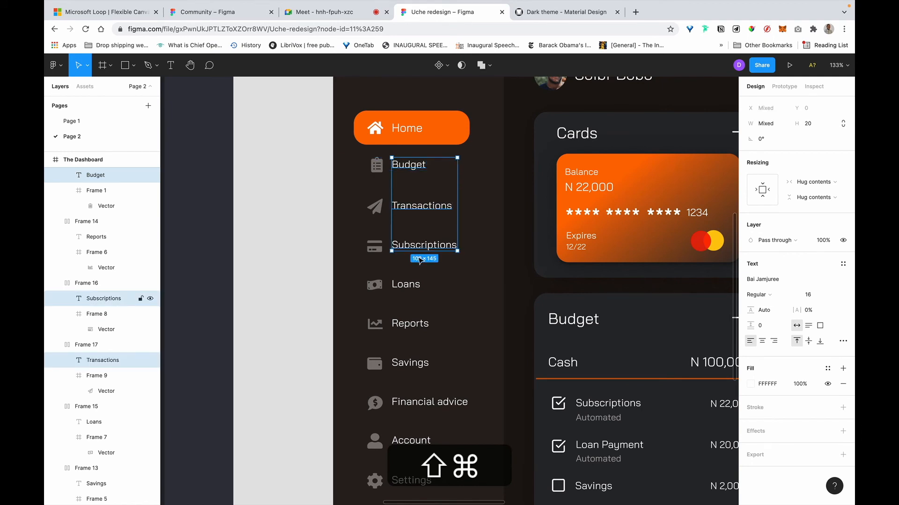
pyautogui.keyDown('shift'); pyautogui.keyDown('super'); pyautogui.click(408, 286); pyautogui.keyUp('super'); pyautogui.keyUp('shift')
pyautogui.keyDown('shift'); pyautogui.keyDown('super'); pyautogui.click(415, 326); pyautogui.keyUp('super'); pyautogui.keyUp('shift')
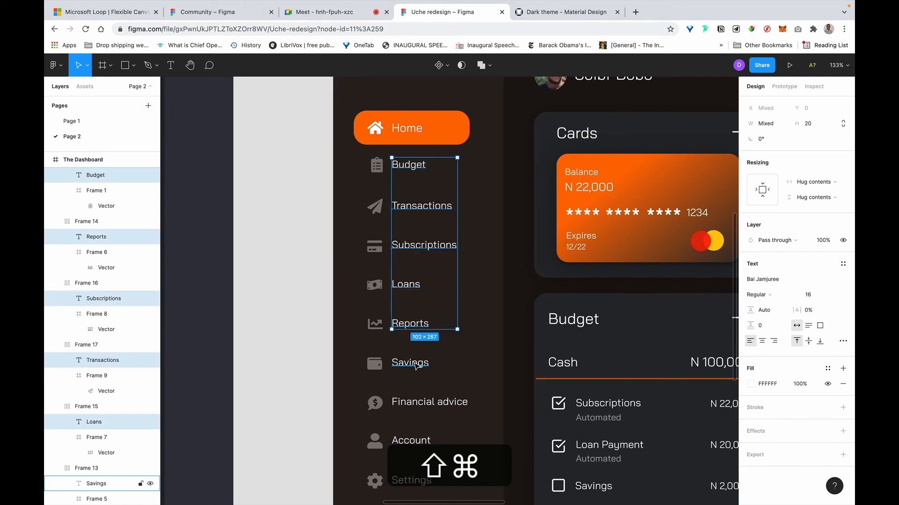
# Add the Savings, Financial advice, Account and Settings labels to the selection.
pyautogui.keyDown('shift'); pyautogui.keyDown('super'); pyautogui.click(416, 365); pyautogui.keyUp('super'); pyautogui.keyUp('shift')
pyautogui.keyDown('shift'); pyautogui.keyDown('super'); pyautogui.click(421, 404); pyautogui.keyUp('super'); pyautogui.keyUp('shift')
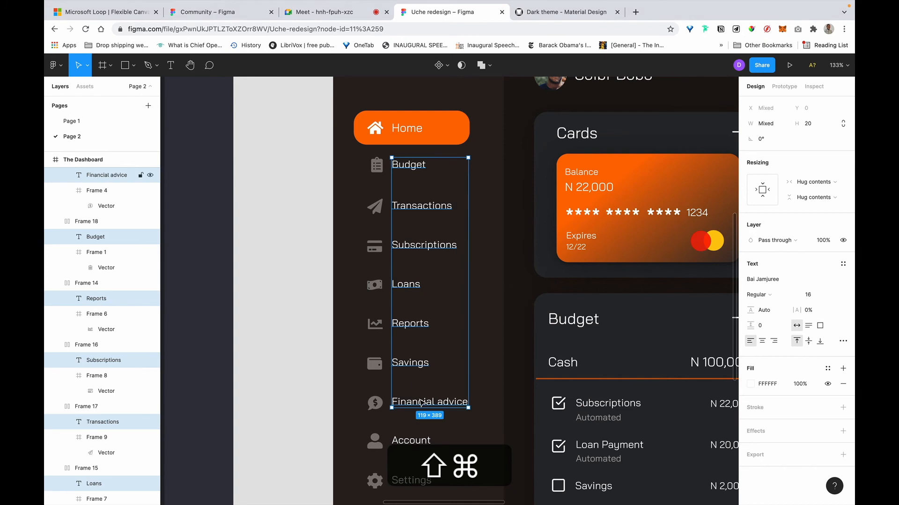
pyautogui.keyDown('shift'); pyautogui.keyDown('super'); pyautogui.click(414, 442); pyautogui.keyUp('super'); pyautogui.keyUp('shift')
pyautogui.keyDown('shift'); pyautogui.keyDown('super'); pyautogui.click(423, 482); pyautogui.keyUp('super'); pyautogui.keyUp('shift')
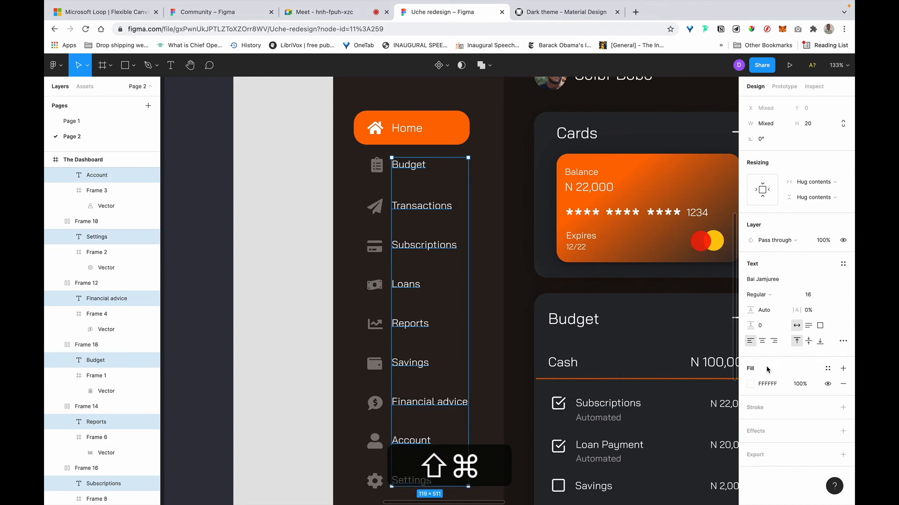
pyautogui.scroll(-10, 553, 329)
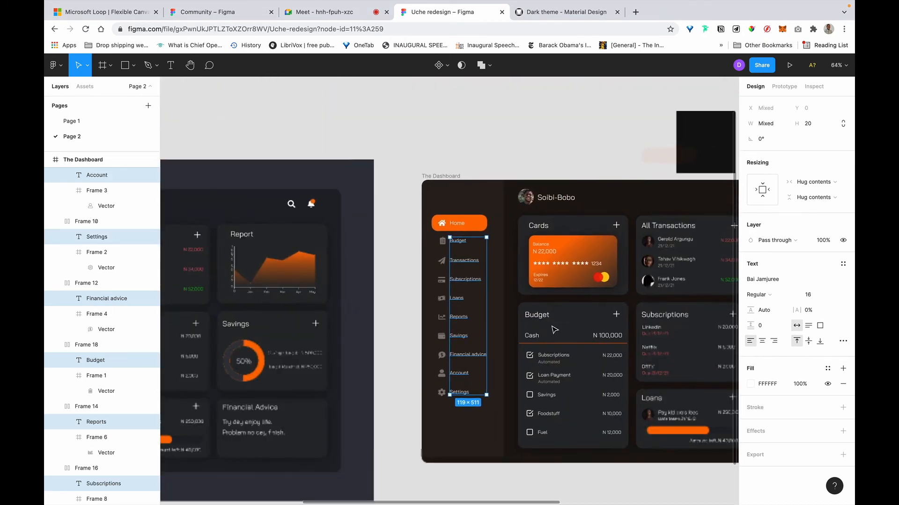
pyautogui.hscroll(6, 554, 330)
pyautogui.scroll(2, 554, 329)
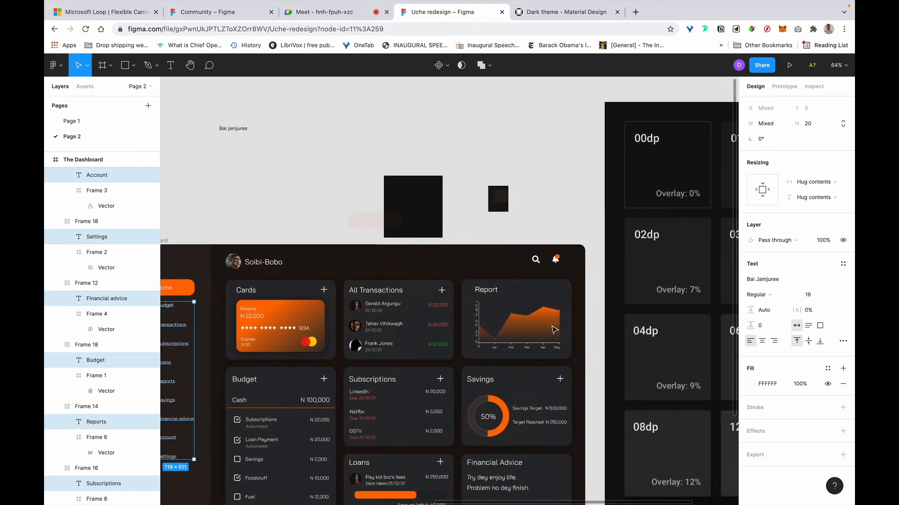
pyautogui.hscroll(2, 553, 330)
pyautogui.scroll(-1, 553, 330)
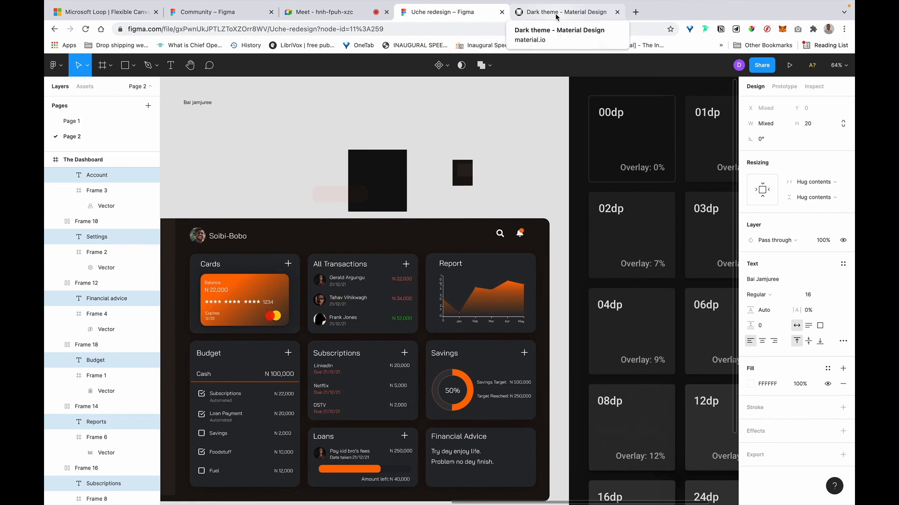
pyautogui.click(550, 17)
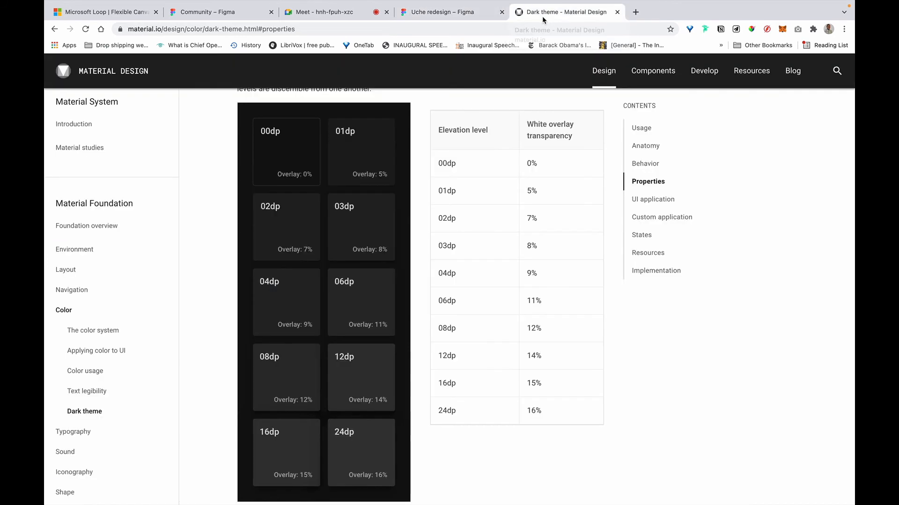
pyautogui.scroll(-5, 440, 316)
pyautogui.scroll(-5, 439, 317)
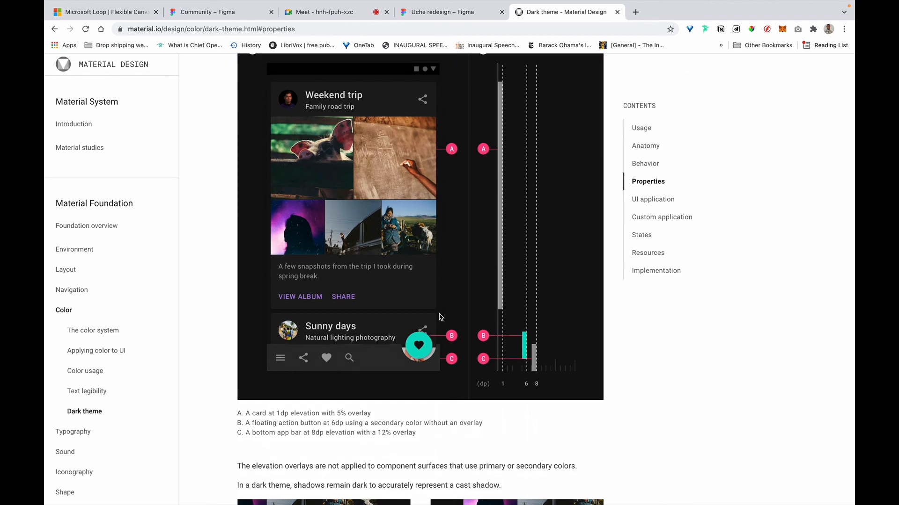
pyautogui.scroll(-7, 440, 317)
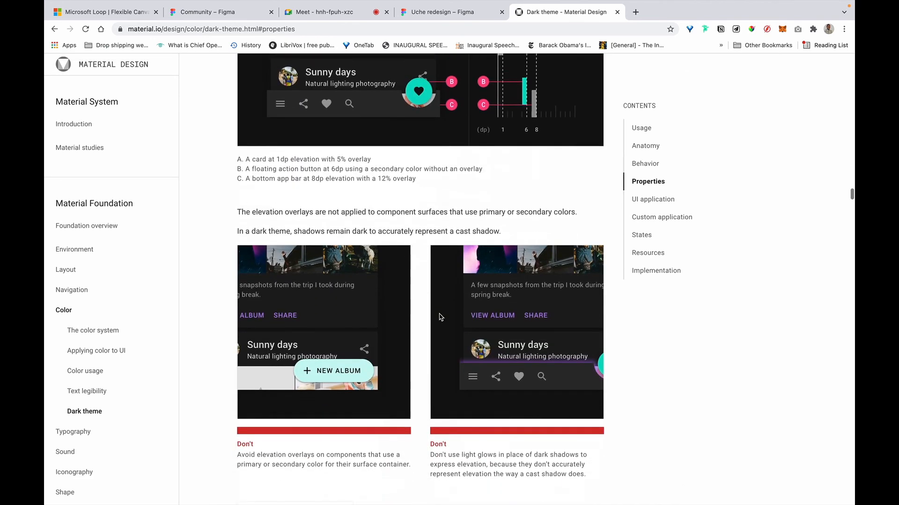
pyautogui.scroll(5, 536, 328)
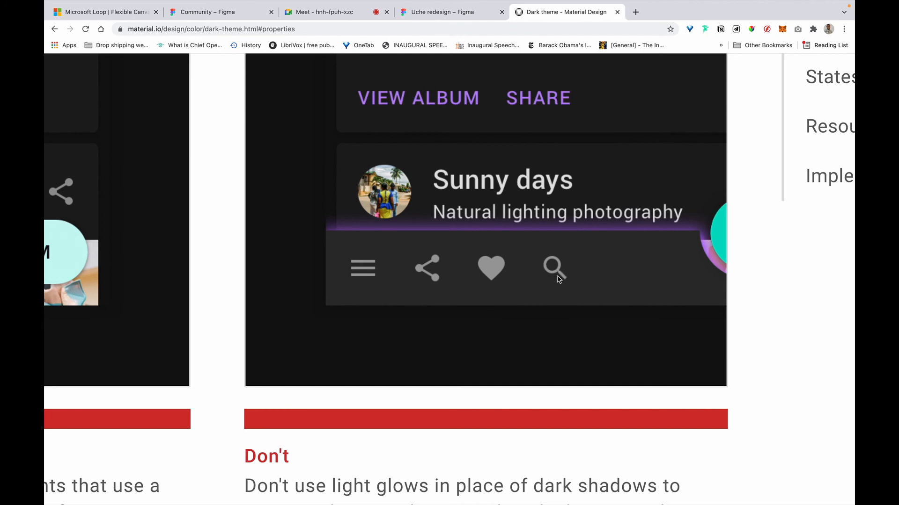
pyautogui.scroll(-5, 565, 296)
pyautogui.scroll(-1, 566, 296)
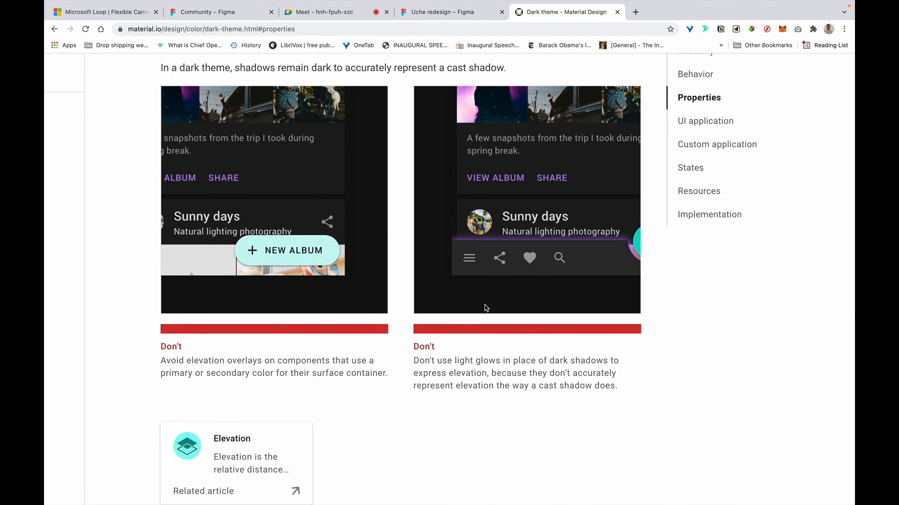
pyautogui.scroll(5, 485, 308)
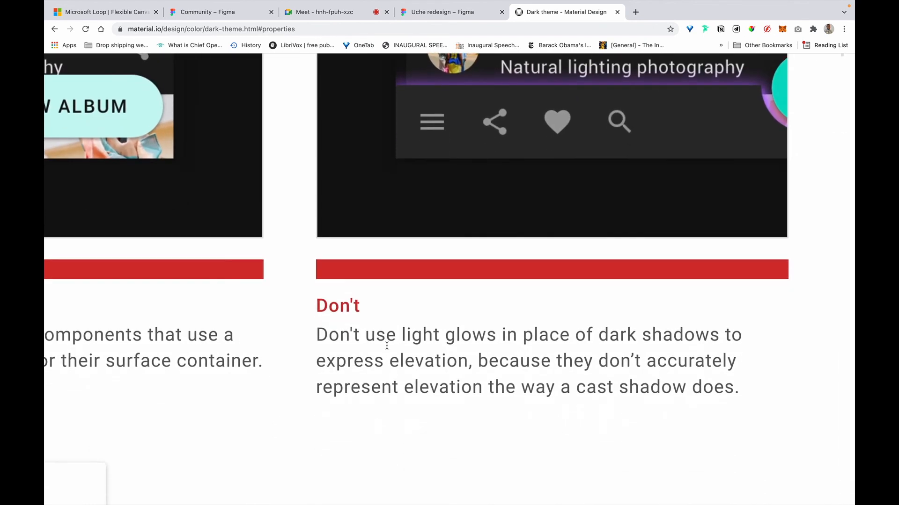
pyautogui.moveTo(413, 336); pyautogui.dragTo(482, 335)
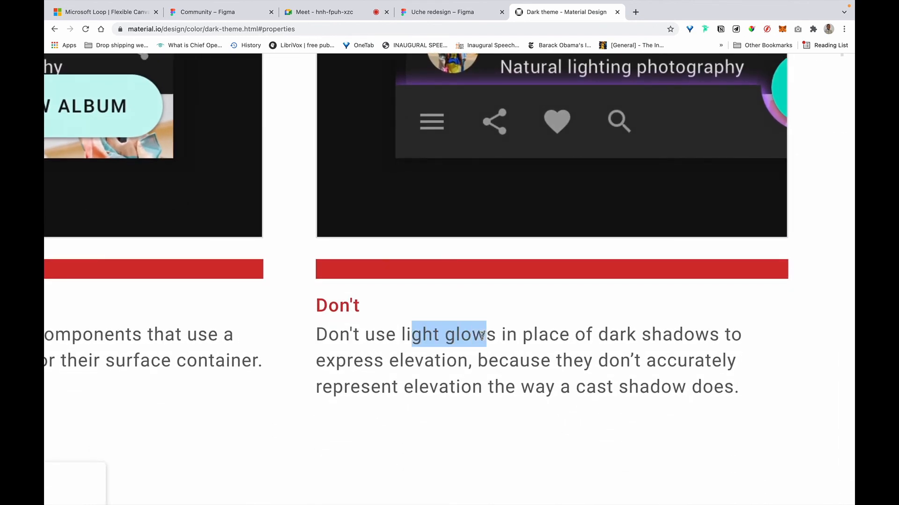
pyautogui.moveTo(537, 335); pyautogui.dragTo(592, 337)
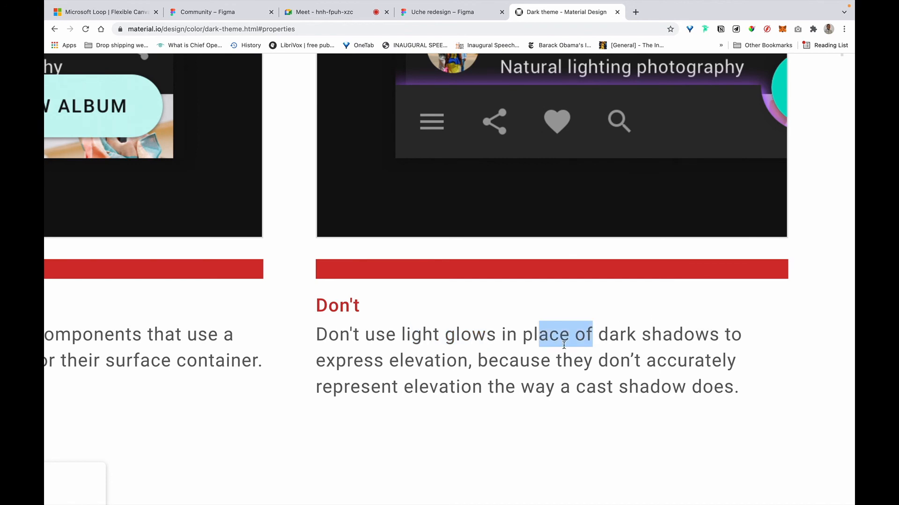
pyautogui.moveTo(339, 360); pyautogui.dragTo(418, 358)
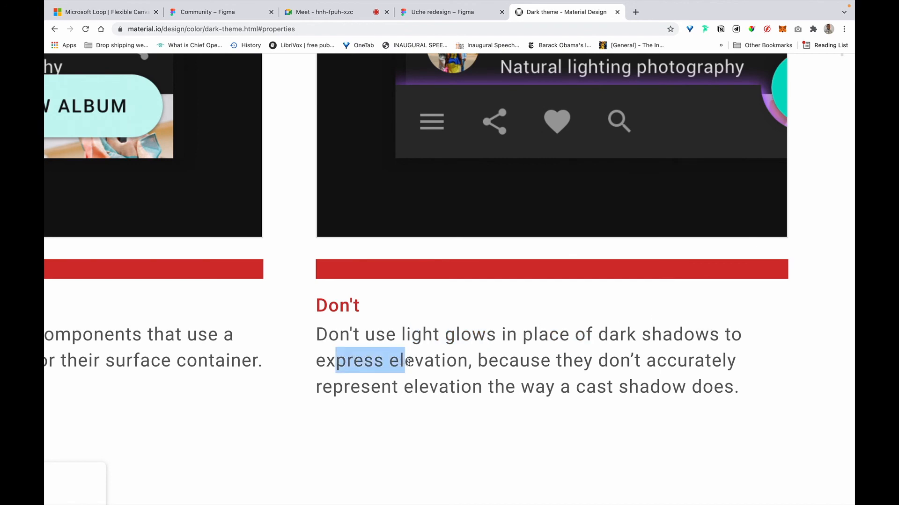
pyautogui.scroll(-5, 409, 363)
pyautogui.hscroll(-2, 409, 364)
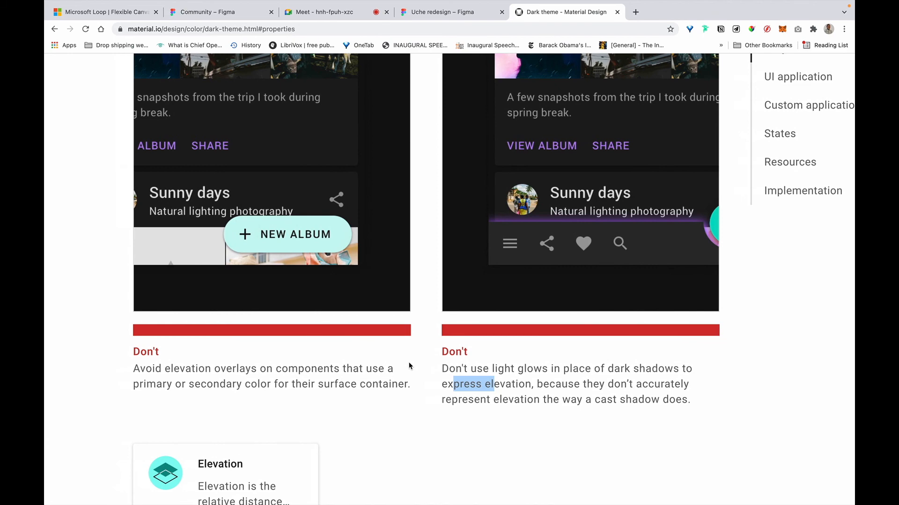
pyautogui.scroll(-15, 409, 366)
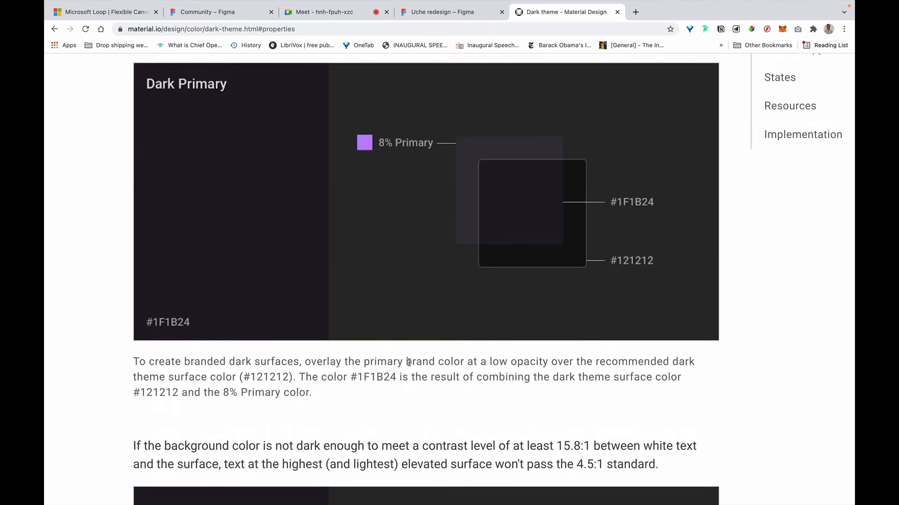
pyautogui.scroll(1, 408, 363)
pyautogui.hscroll(-1, 284, 258)
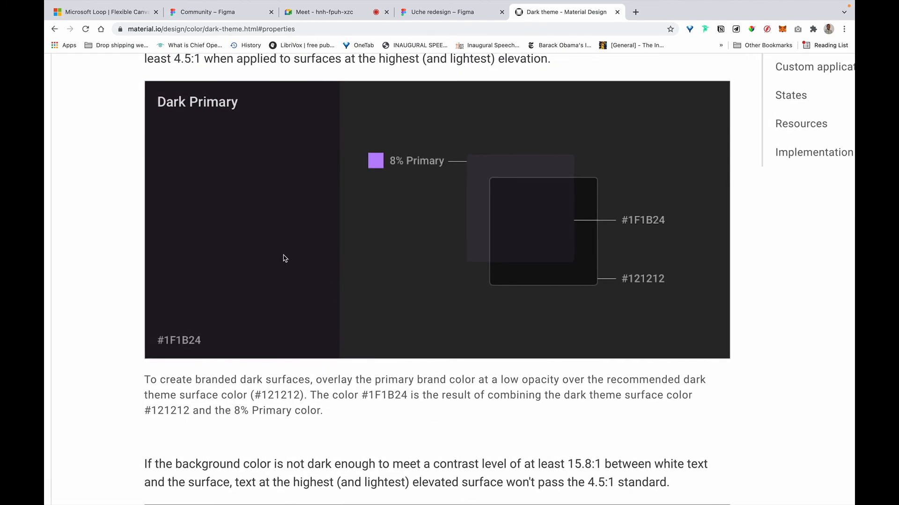
pyautogui.scroll(-1, 284, 258)
pyautogui.scroll(2, 284, 258)
pyautogui.scroll(-5, 284, 258)
pyautogui.scroll(-7, 284, 258)
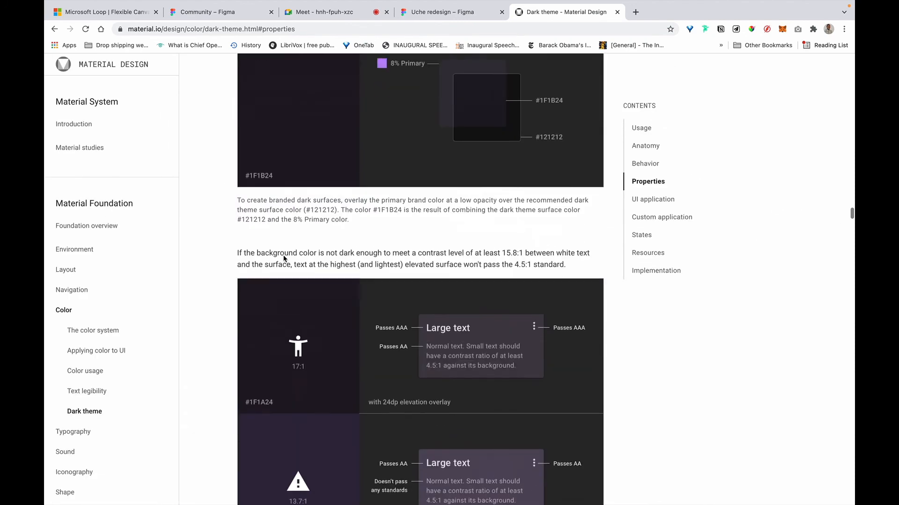
pyautogui.scroll(3, 403, 373)
pyautogui.scroll(1, 403, 373)
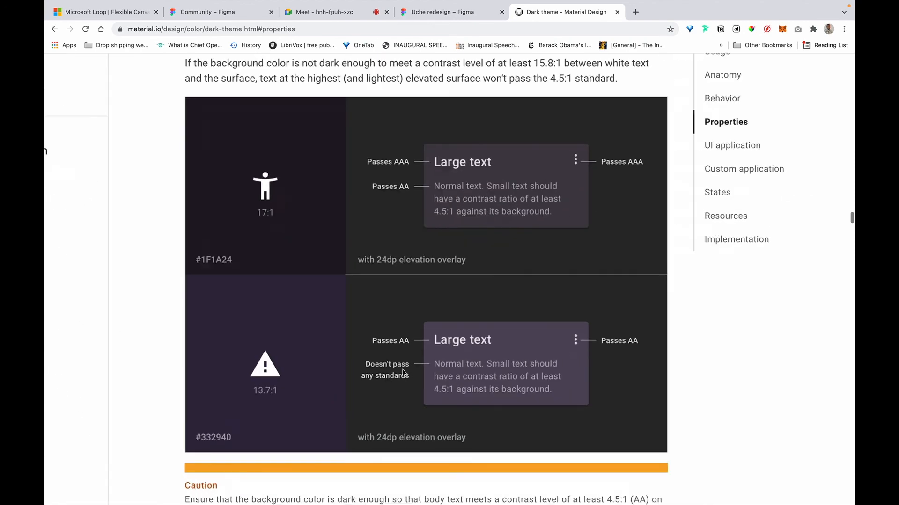
pyautogui.scroll(-1, 403, 373)
pyautogui.scroll(-1, 412, 250)
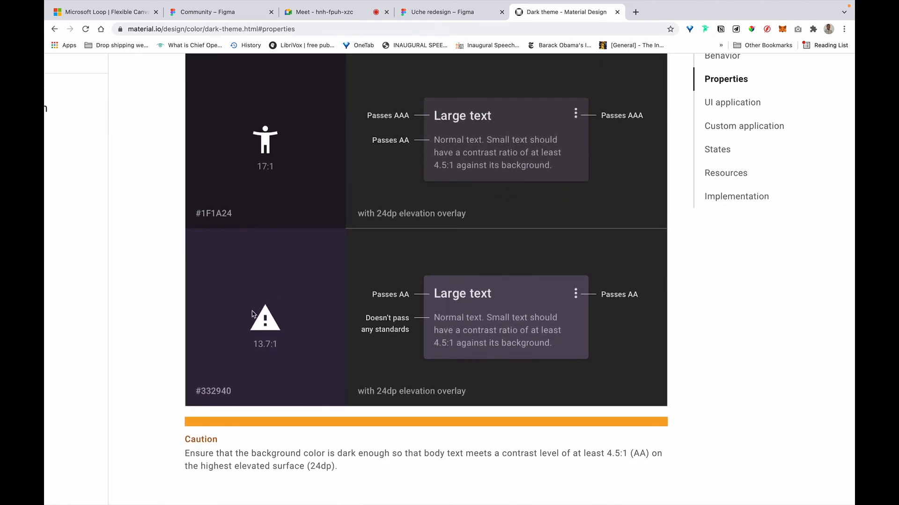
pyautogui.scroll(2, 254, 314)
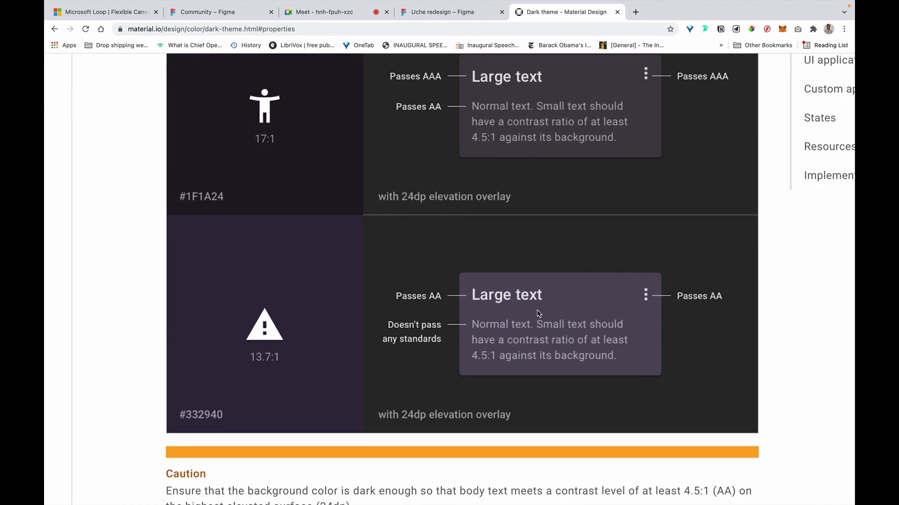
pyautogui.scroll(2, 295, 301)
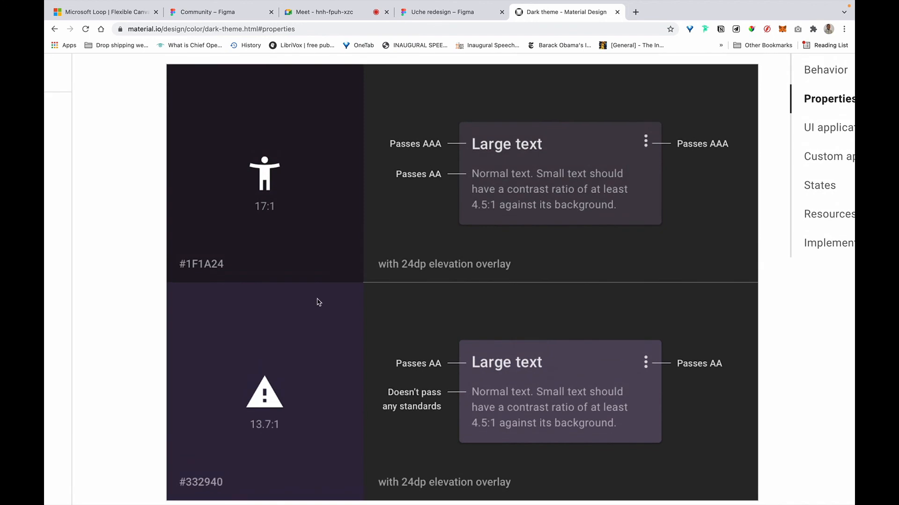
pyautogui.scroll(-3, 327, 307)
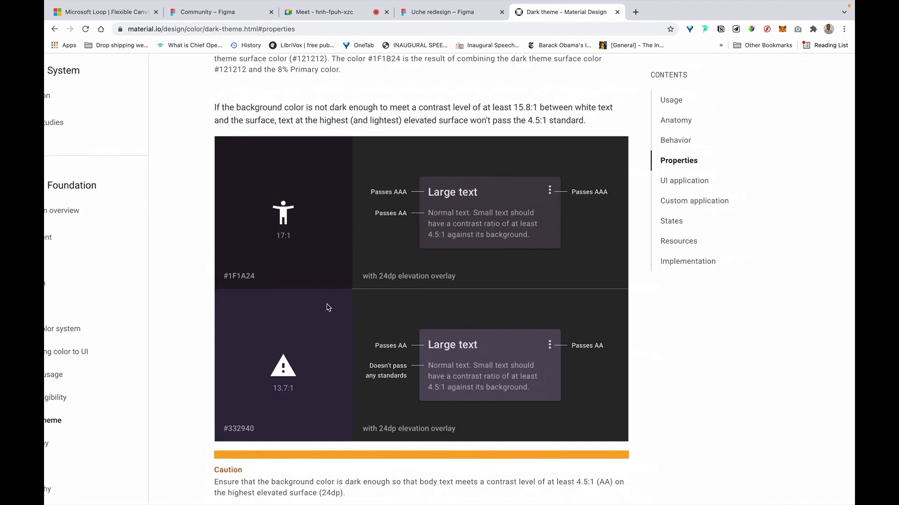
pyautogui.scroll(-1, 343, 299)
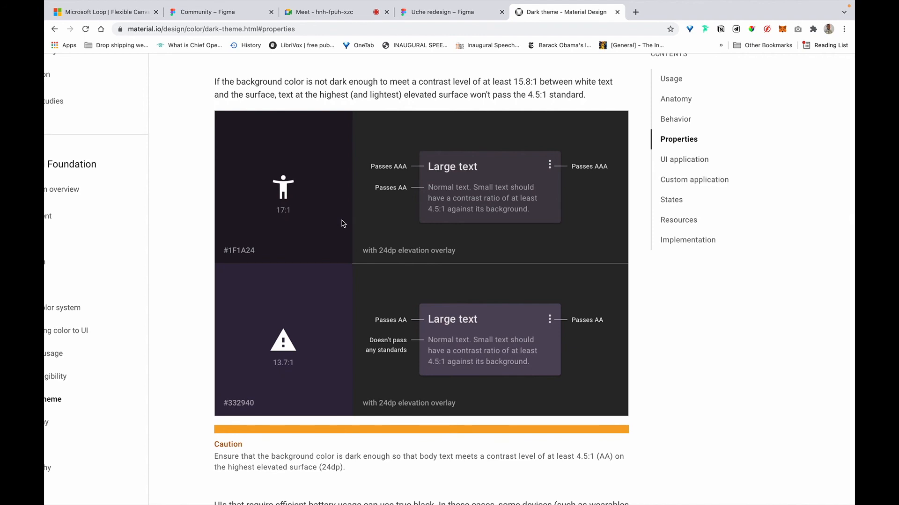
pyautogui.scroll(-9, 342, 224)
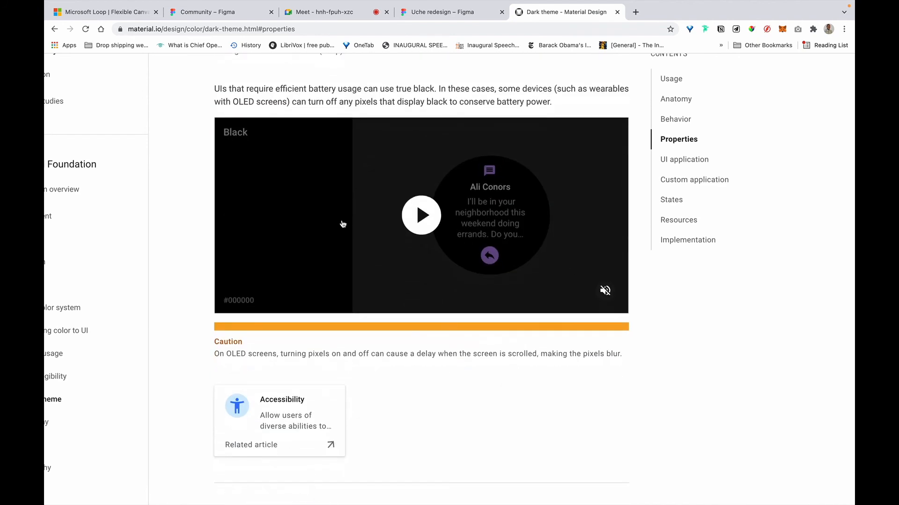
pyautogui.scroll(-9, 343, 224)
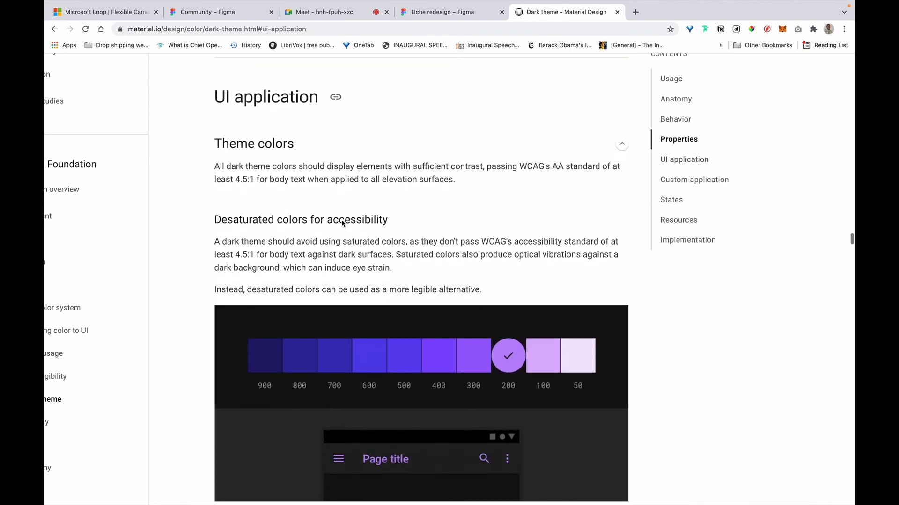
pyautogui.scroll(1, 342, 224)
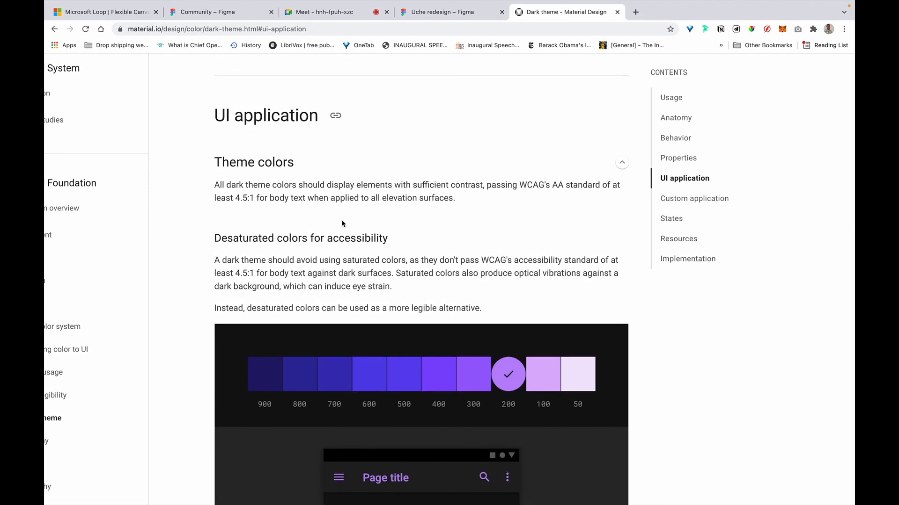
pyautogui.scroll(-4, 342, 224)
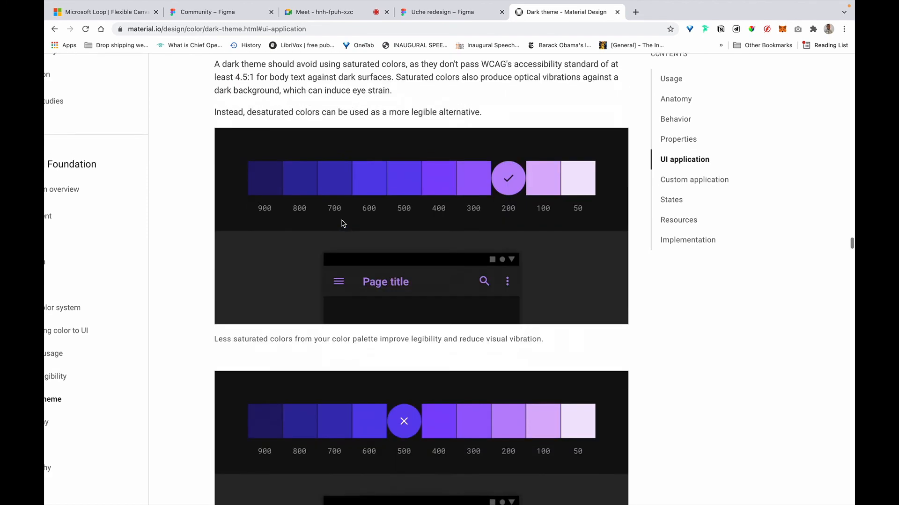
pyautogui.scroll(-3, 503, 196)
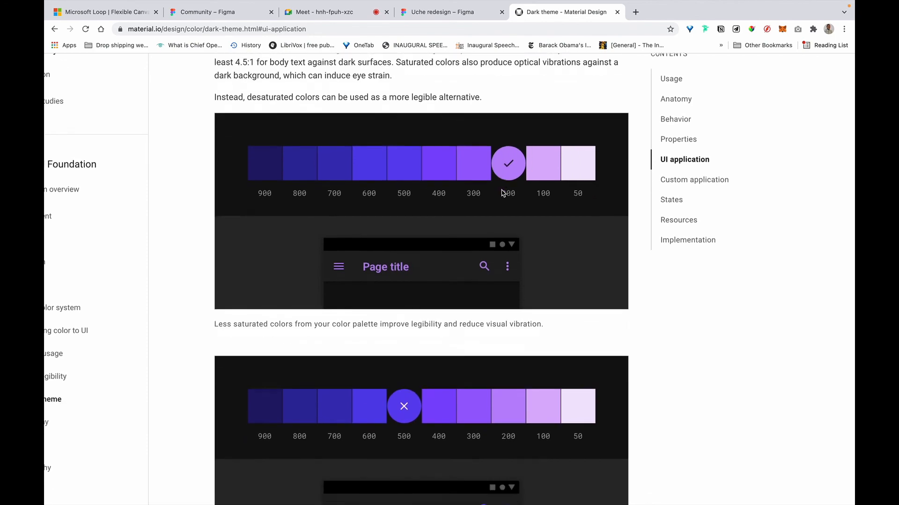
pyautogui.scroll(-7, 502, 193)
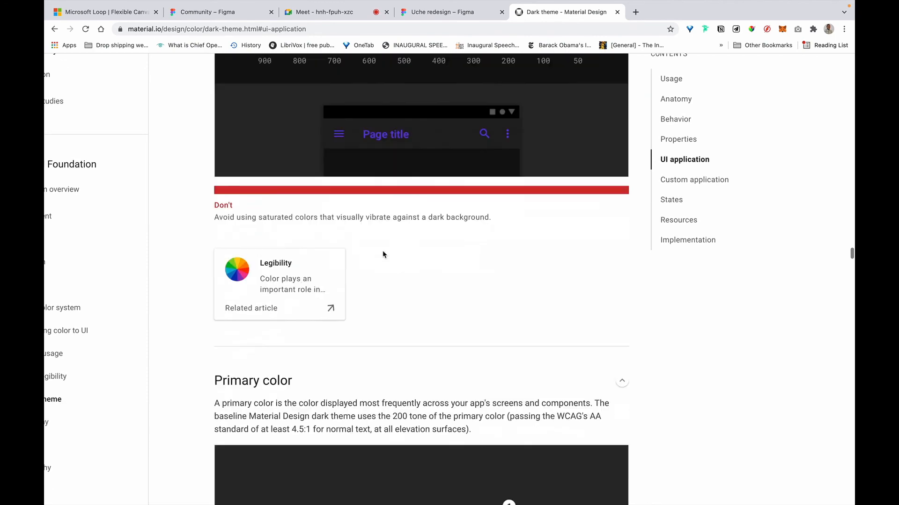
pyautogui.scroll(4, 383, 255)
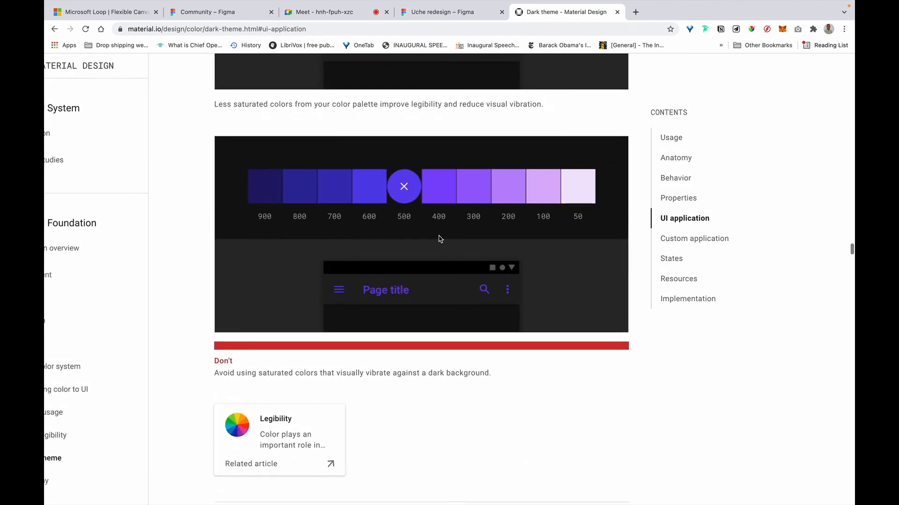
pyautogui.scroll(-5, 438, 231)
pyautogui.scroll(-10, 438, 239)
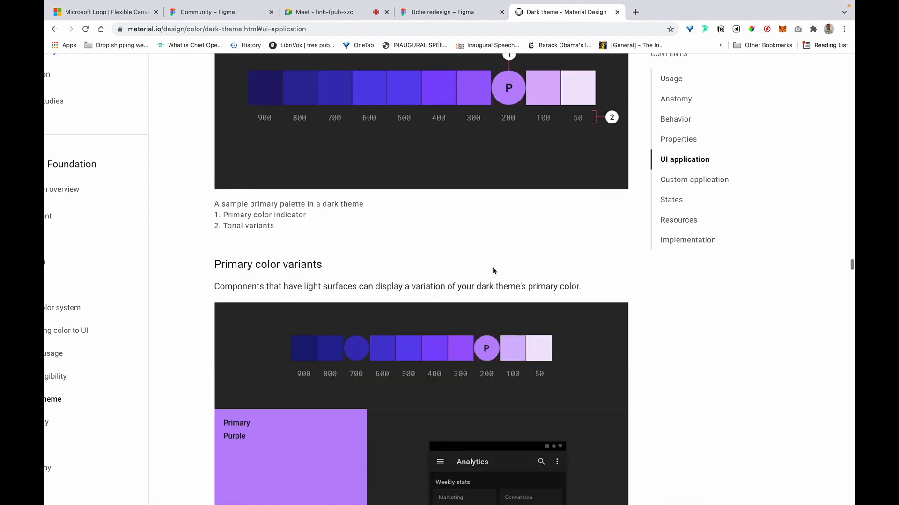
pyautogui.scroll(-2, 497, 271)
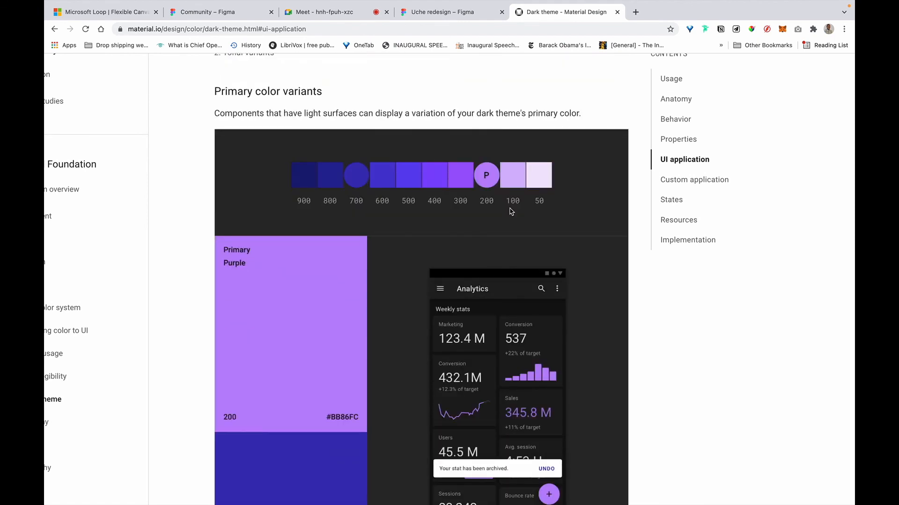
# Back in the dashboard file, duplicate the Home button's orange background above the dashboard.
pyautogui.click(452, 12)
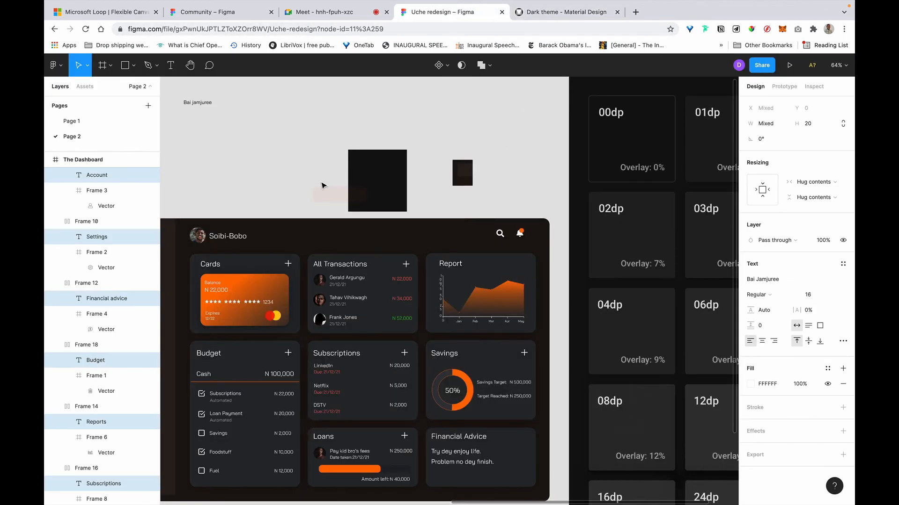
pyautogui.click(262, 267)
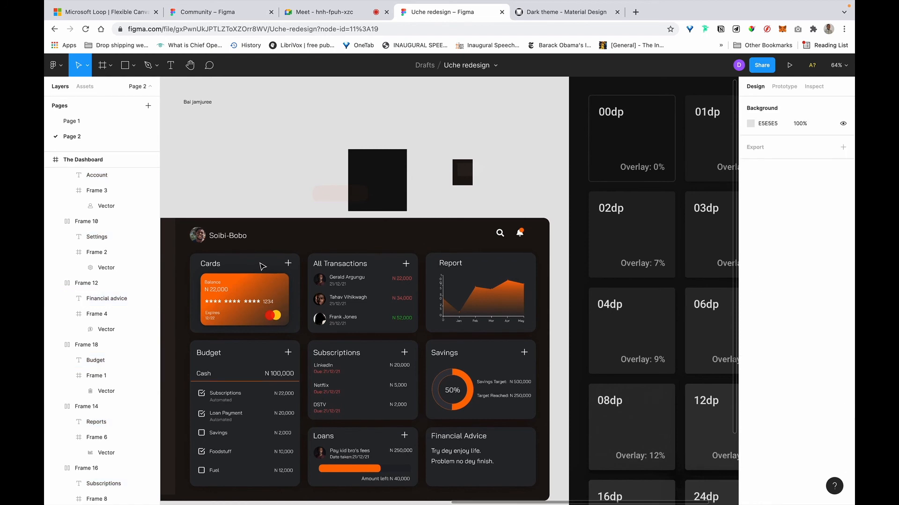
pyautogui.hscroll(-4, 261, 266)
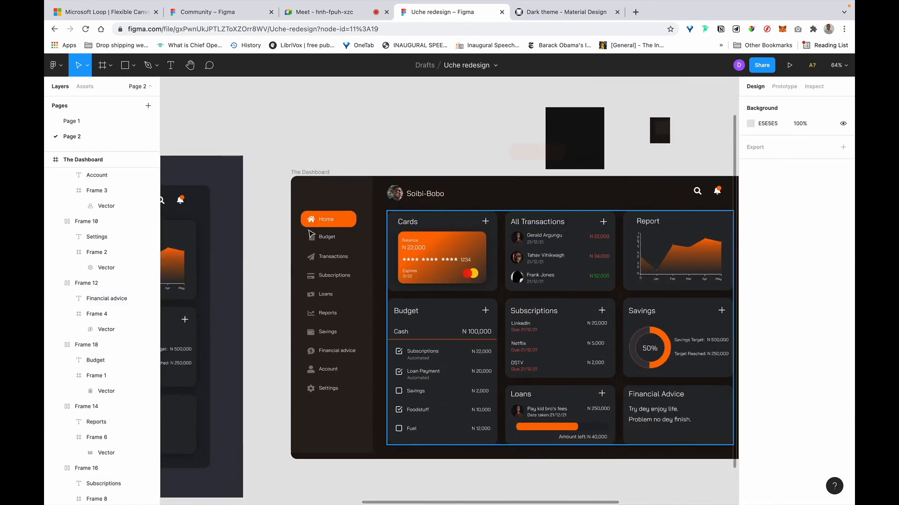
pyautogui.click(347, 221)
pyautogui.moveTo(346, 221); pyautogui.dragTo(366, 130)
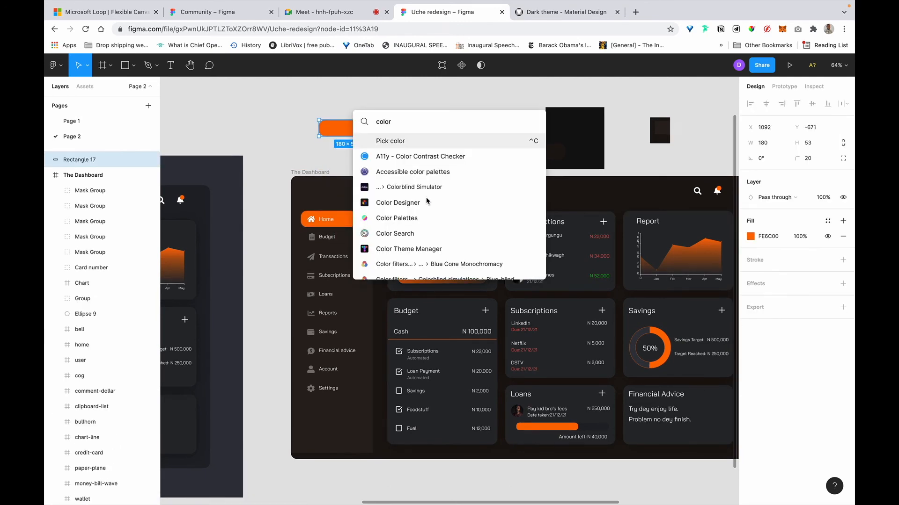
# Launch the Color Designer plugin from quick actions.
pyautogui.click(425, 203)
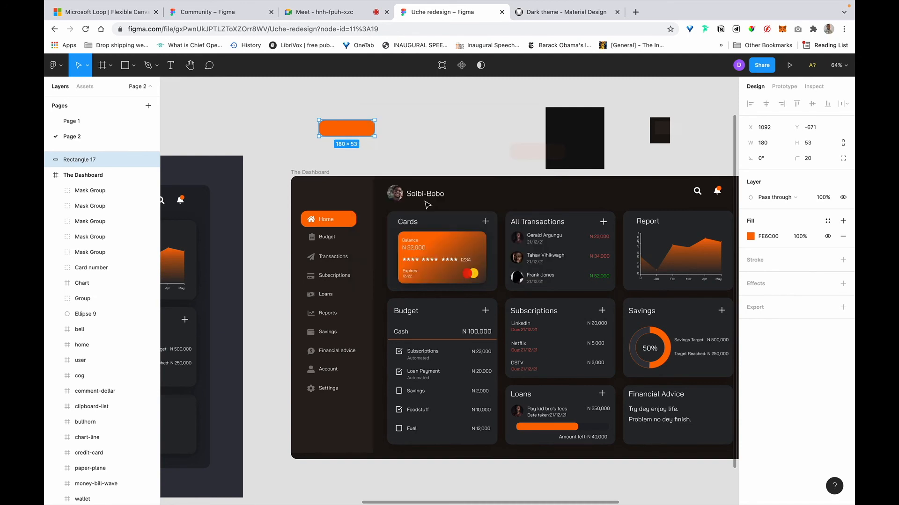
pyautogui.click(557, 16)
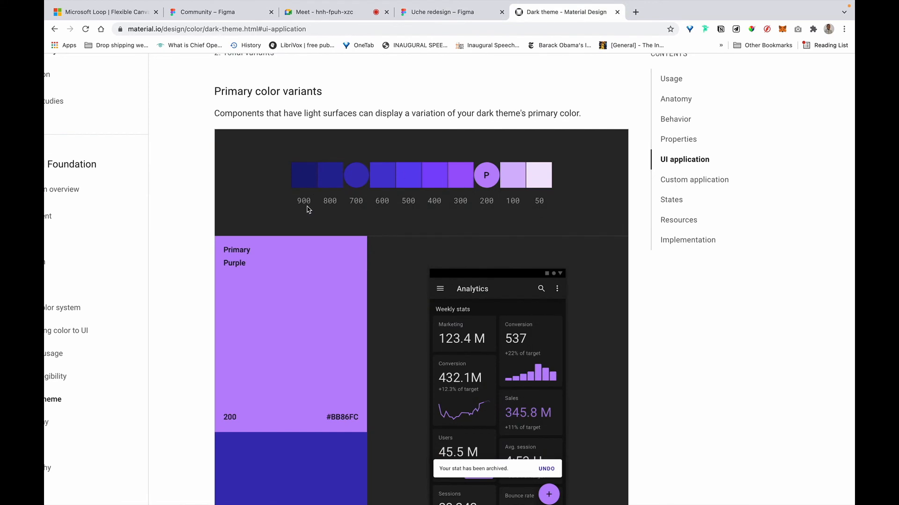
pyautogui.click(464, 12)
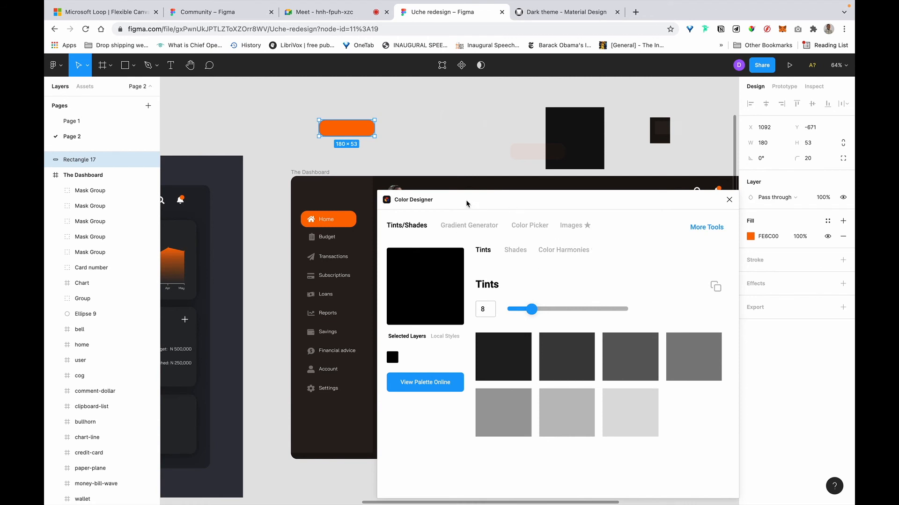
# Generate about 20 tints of the orange FF730C rectangle in Color Designer and show their hex codes.
pyautogui.click(496, 156)
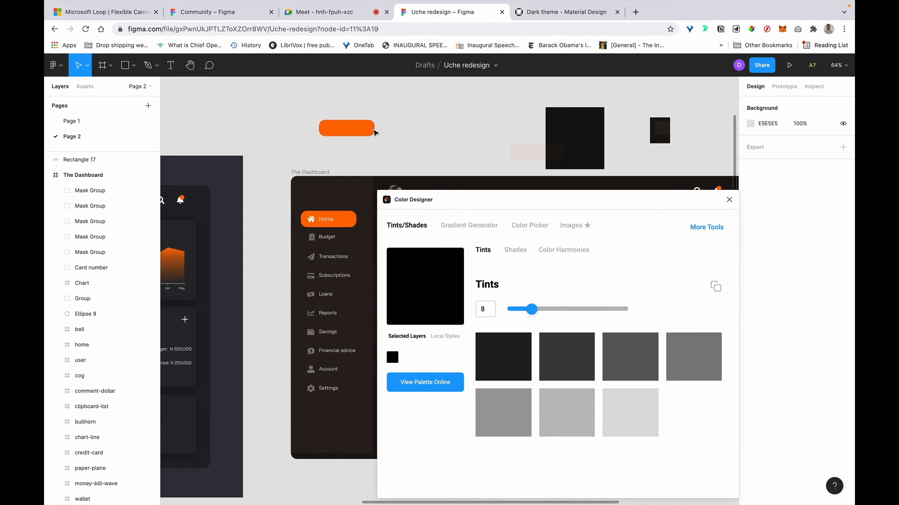
pyautogui.click(340, 134)
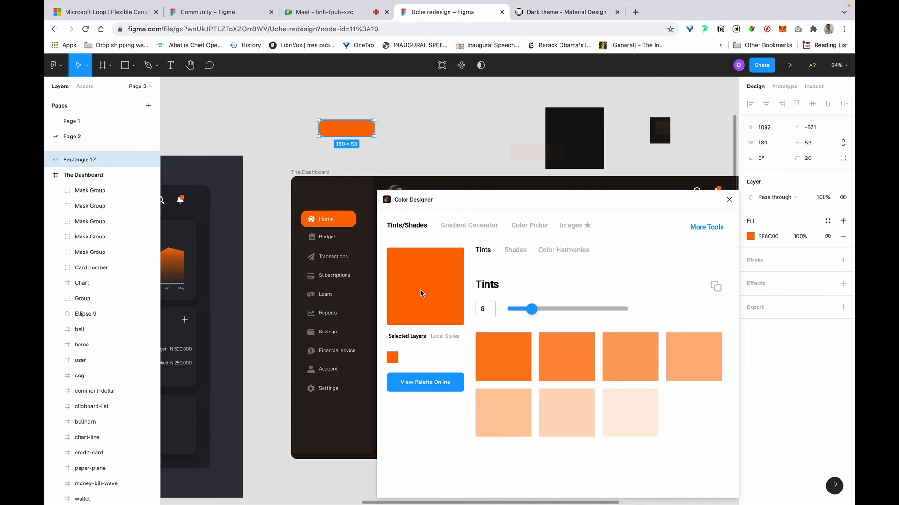
pyautogui.moveTo(552, 366)
pyautogui.moveTo(512, 204); pyautogui.dragTo(497, 194)
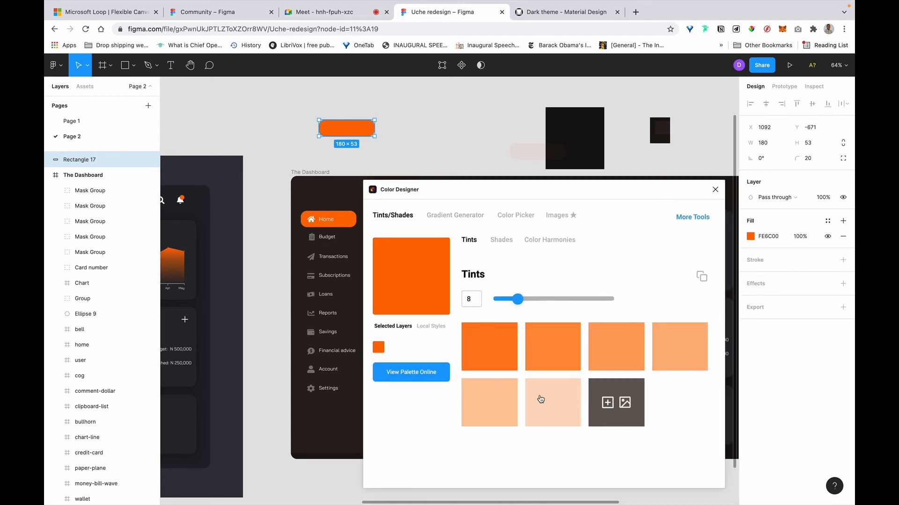
pyautogui.moveTo(515, 301); pyautogui.dragTo(553, 300)
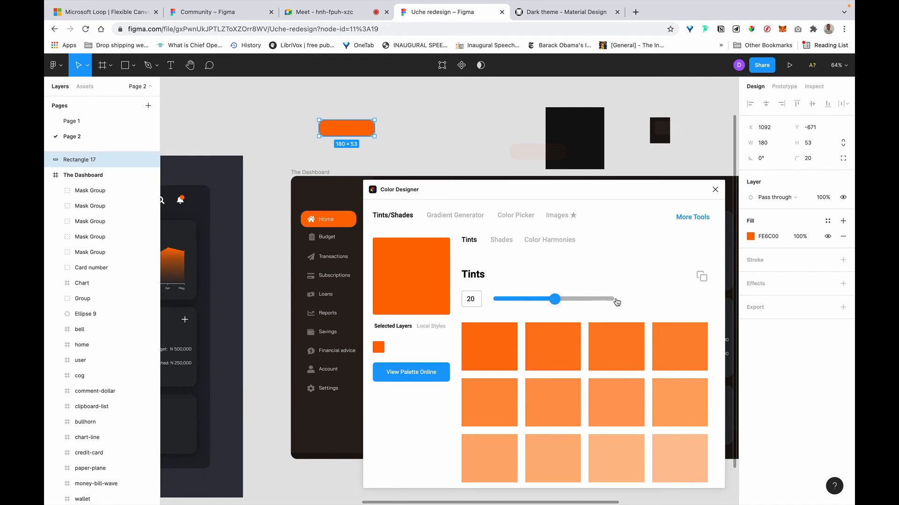
pyautogui.click(701, 276)
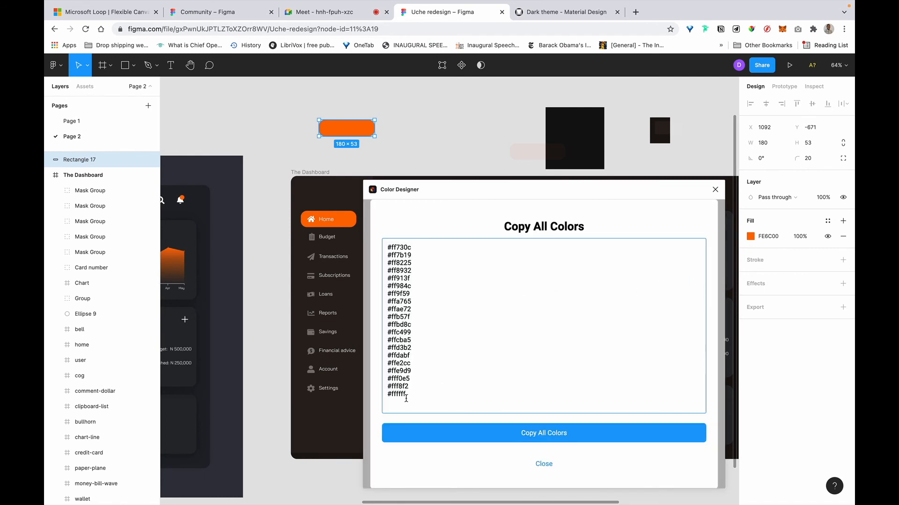
# Select hex codes in the palette list and move the plugin window off the dashboard.
pyautogui.tripleClick(384, 395)
pyautogui.click(415, 391)
pyautogui.moveTo(462, 189); pyautogui.dragTo(616, 204)
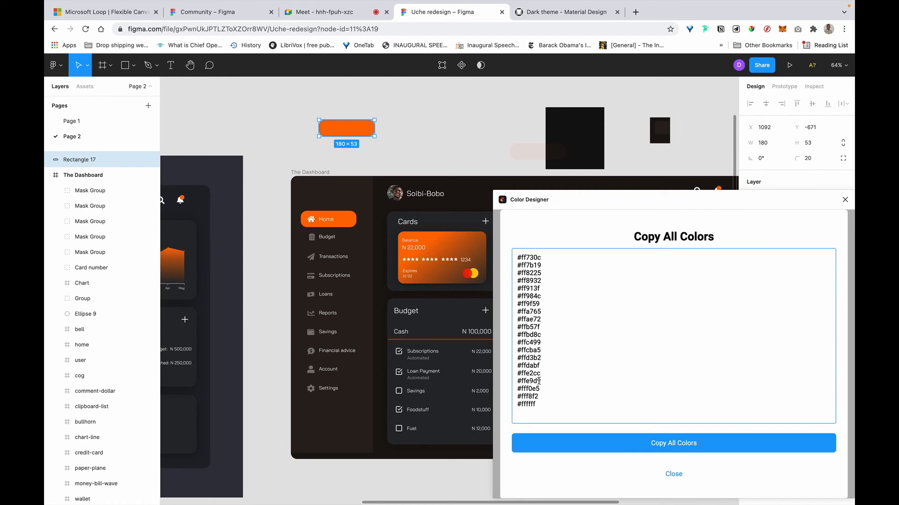
pyautogui.moveTo(538, 397); pyautogui.dragTo(511, 343)
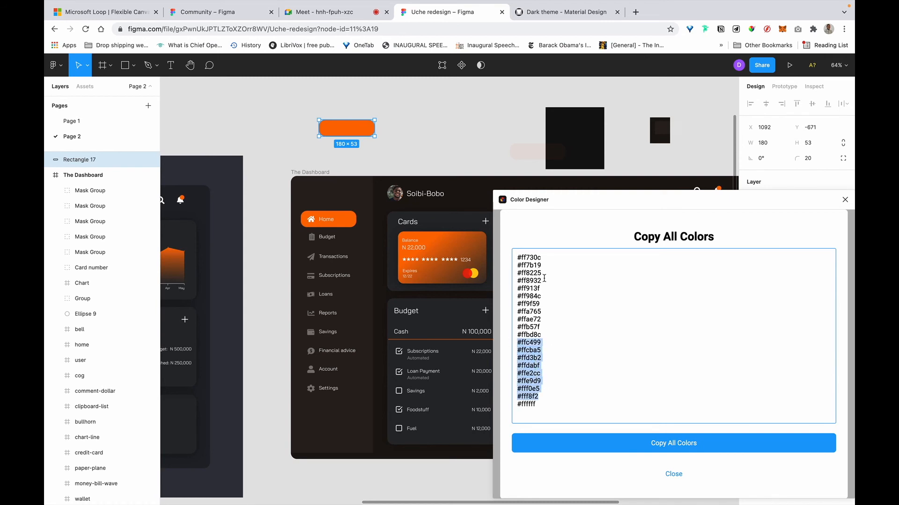
pyautogui.moveTo(547, 288); pyautogui.dragTo(501, 253)
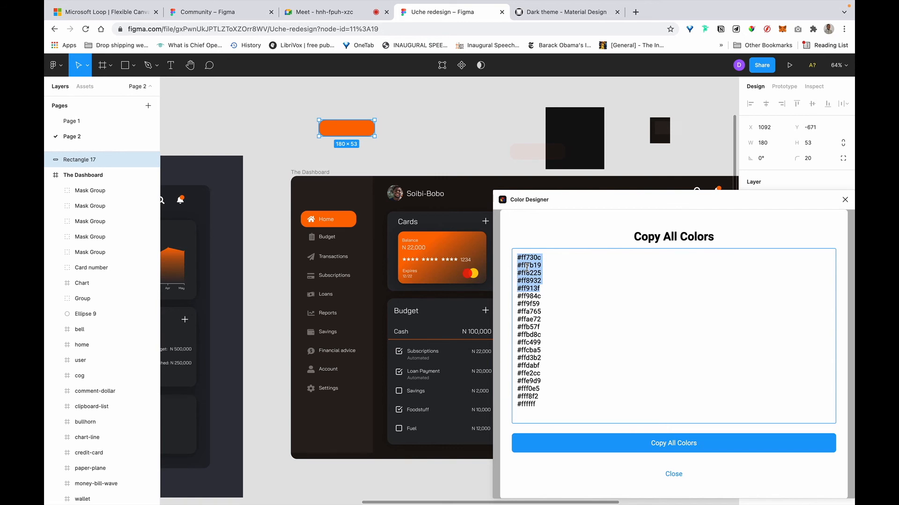
pyautogui.click(550, 258)
pyautogui.click(340, 219)
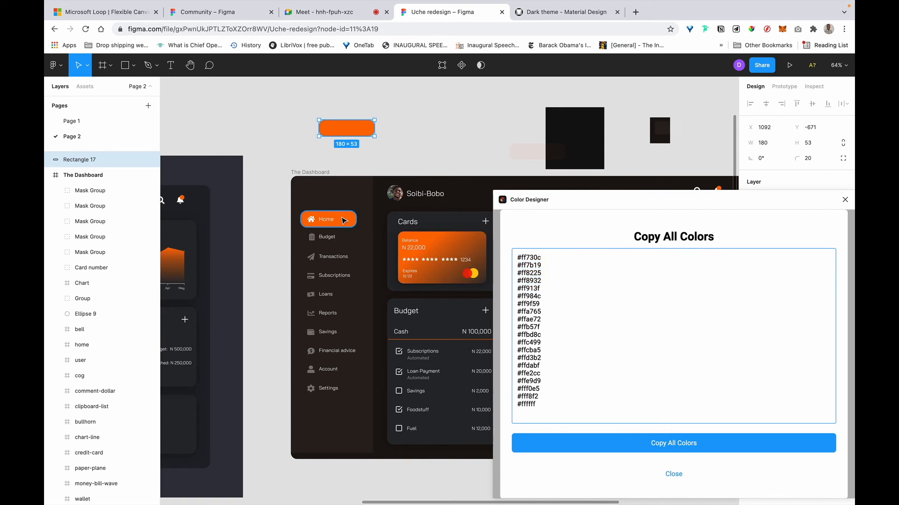
pyautogui.moveTo(601, 199); pyautogui.dragTo(468, 344)
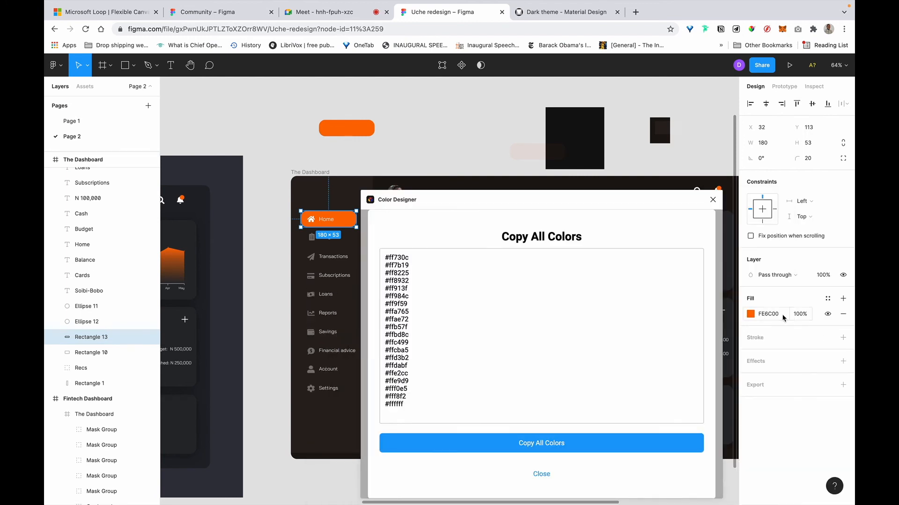
# Copy all orange hex codes, close the plugin, and paste the list beside The Dashboard frame.
pyautogui.click(551, 442)
pyautogui.click(711, 200)
pyautogui.click(418, 121)
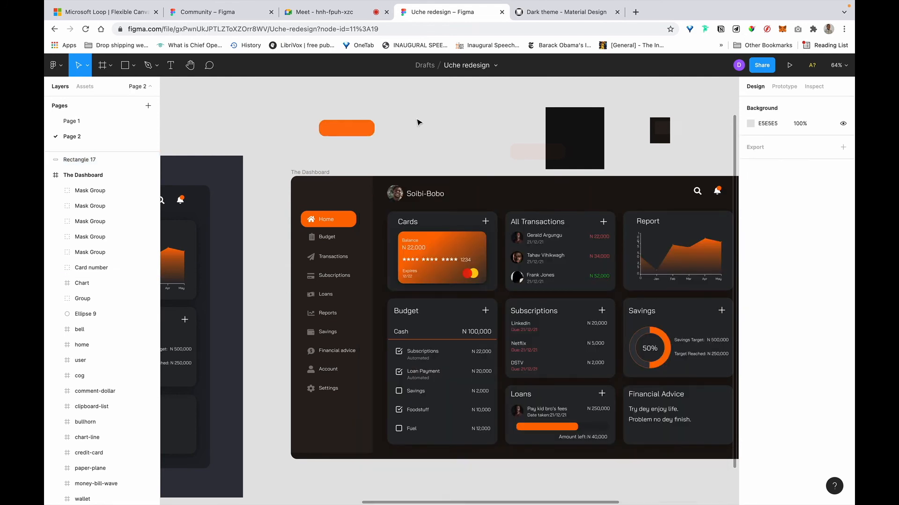
pyautogui.press('super+v')
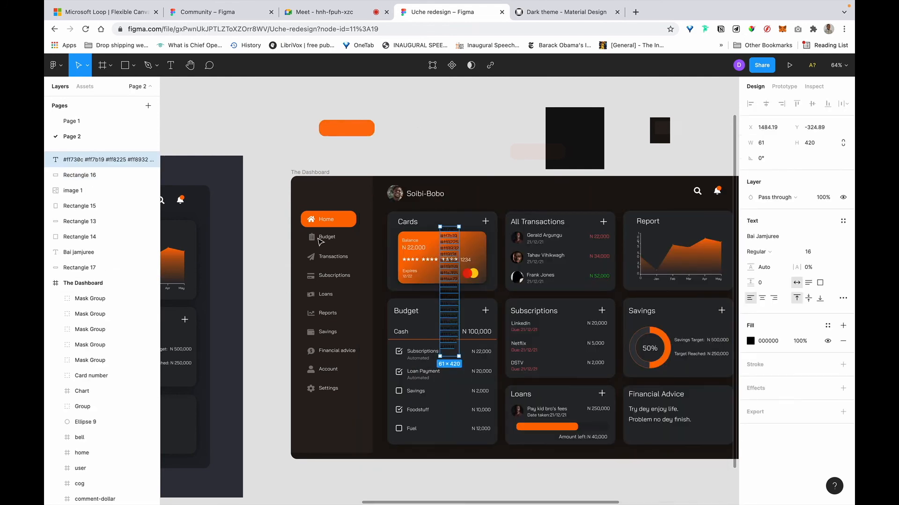
pyautogui.moveTo(451, 283); pyautogui.dragTo(260, 238)
pyautogui.scroll(5, 243, 340)
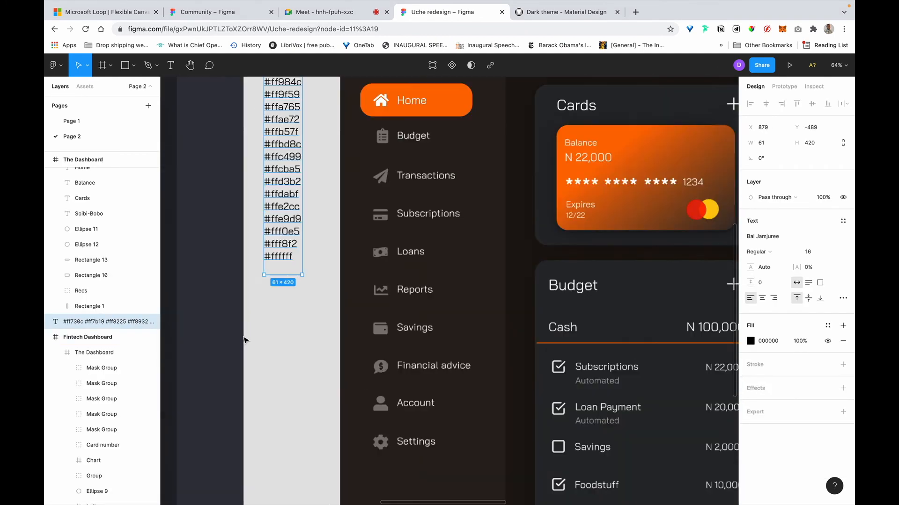
pyautogui.scroll(2, 294, 298)
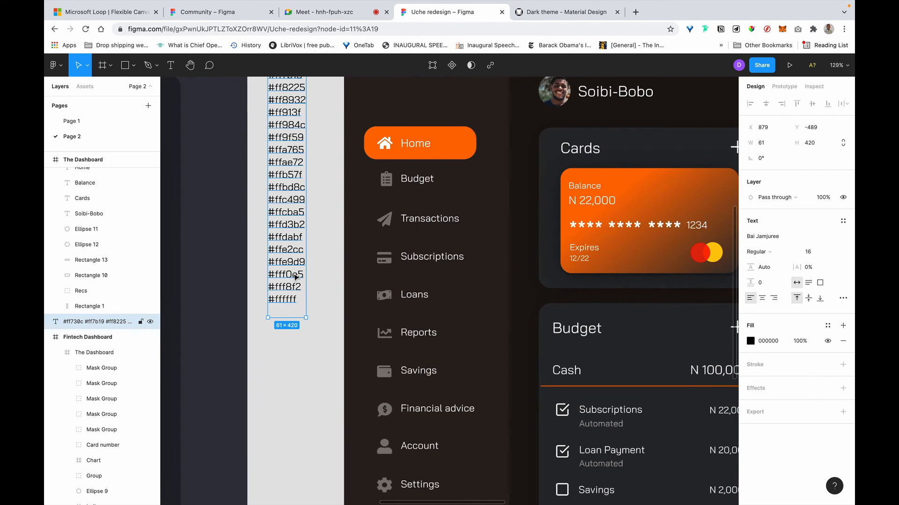
pyautogui.hscroll(6, 296, 277)
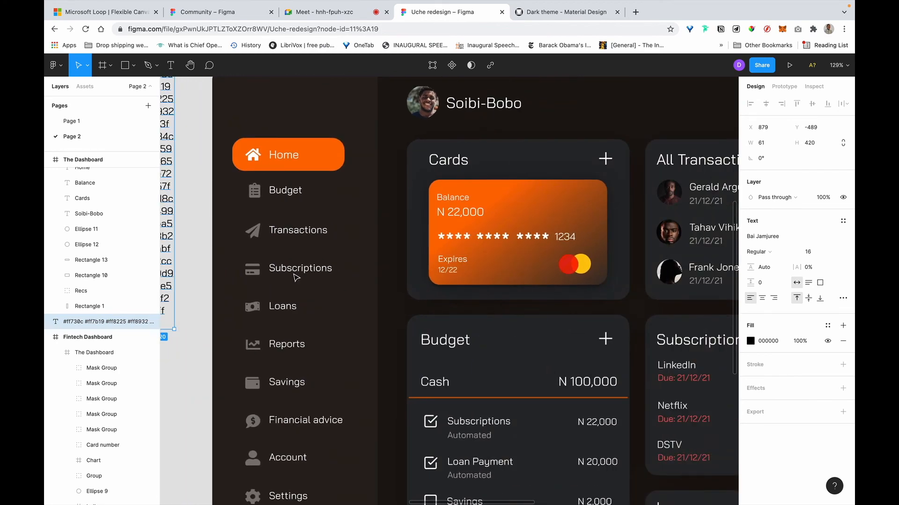
pyautogui.scroll(-5, 508, 345)
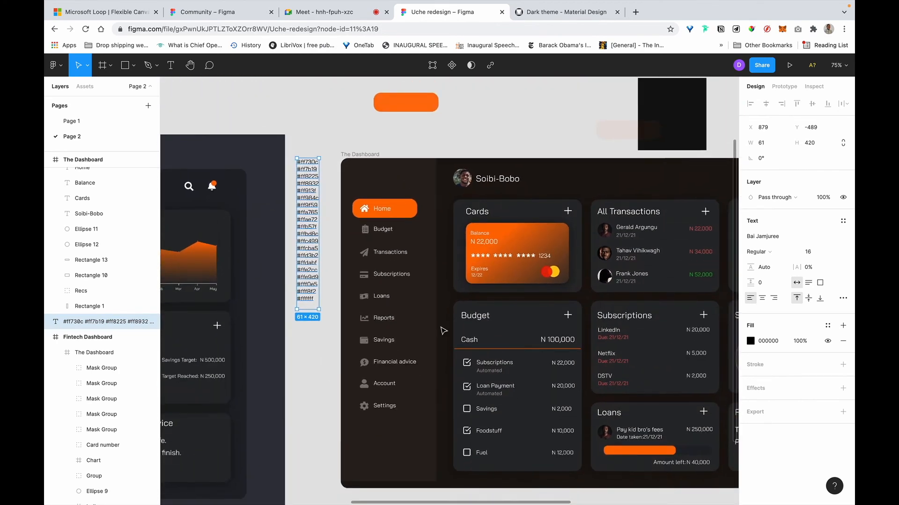
# Widen the orange Home highlight (Rectangle 13) to 235 by dragging its edges.
pyautogui.click(374, 337)
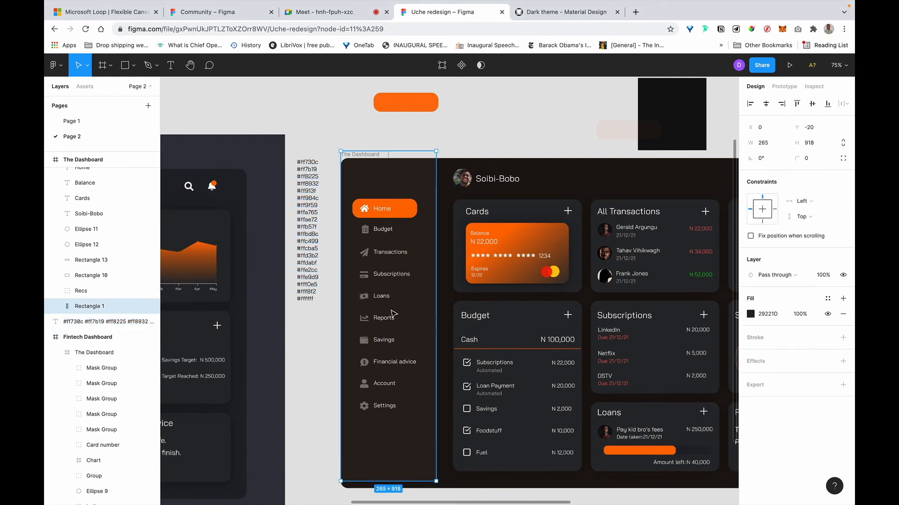
pyautogui.doubleClick(385, 256)
pyautogui.doubleClick(385, 256)
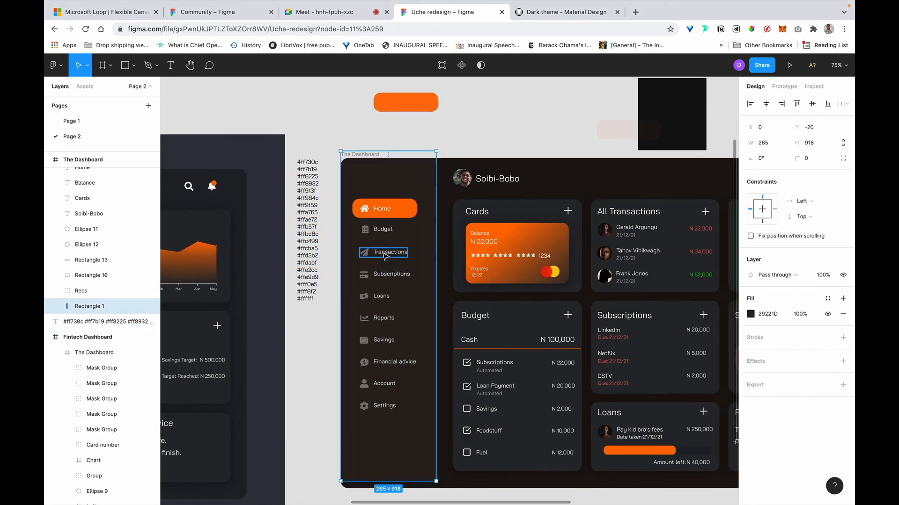
pyautogui.click(382, 254)
pyautogui.click(387, 252)
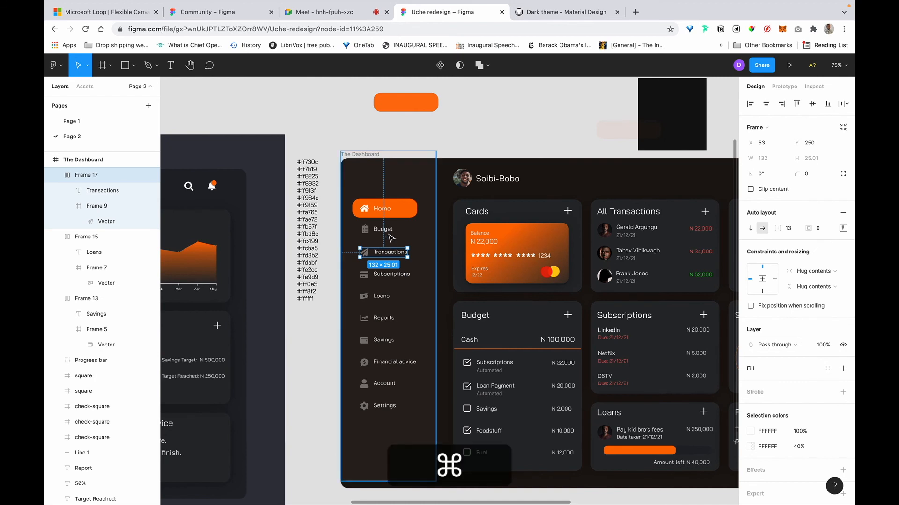
pyautogui.click(403, 209)
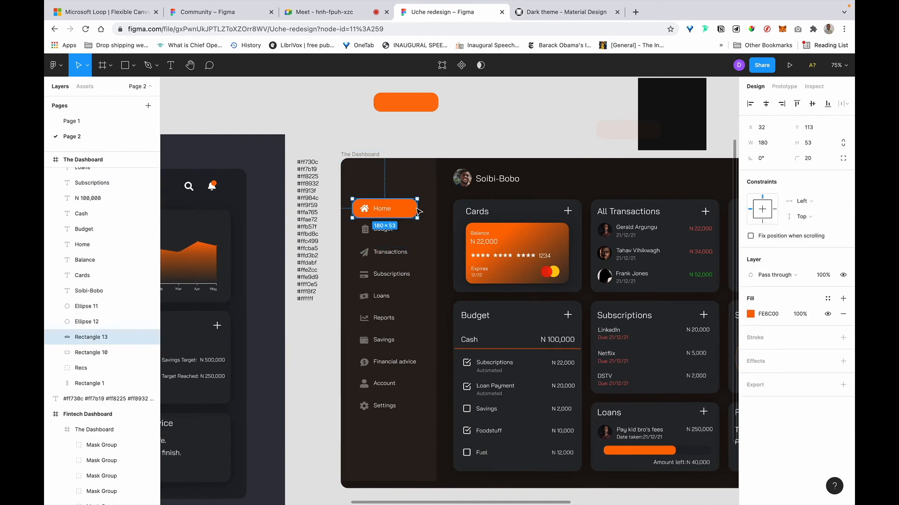
pyautogui.moveTo(416, 207); pyautogui.dragTo(429, 208)
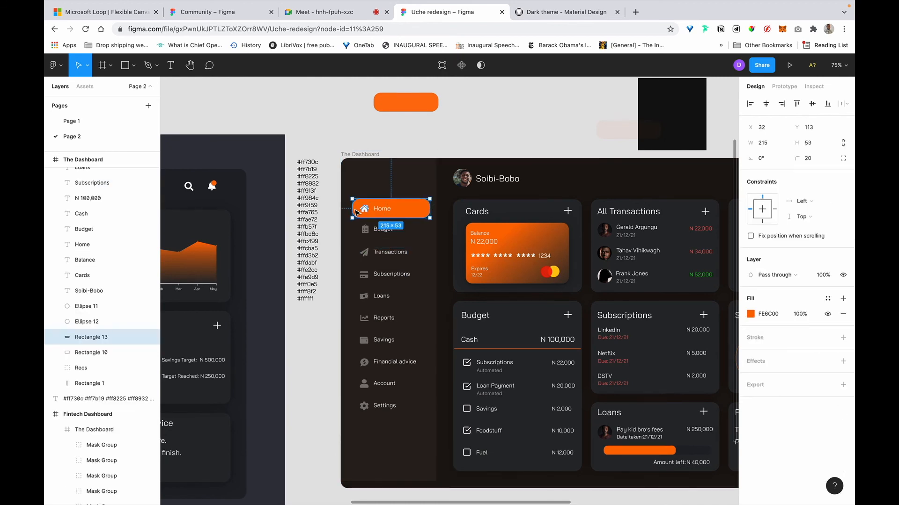
pyautogui.moveTo(343, 209); pyautogui.dragTo(341, 216)
# Check spacing and nudge the Home highlight into position, undoing an accidental sidebar move.
pyautogui.press('alt')
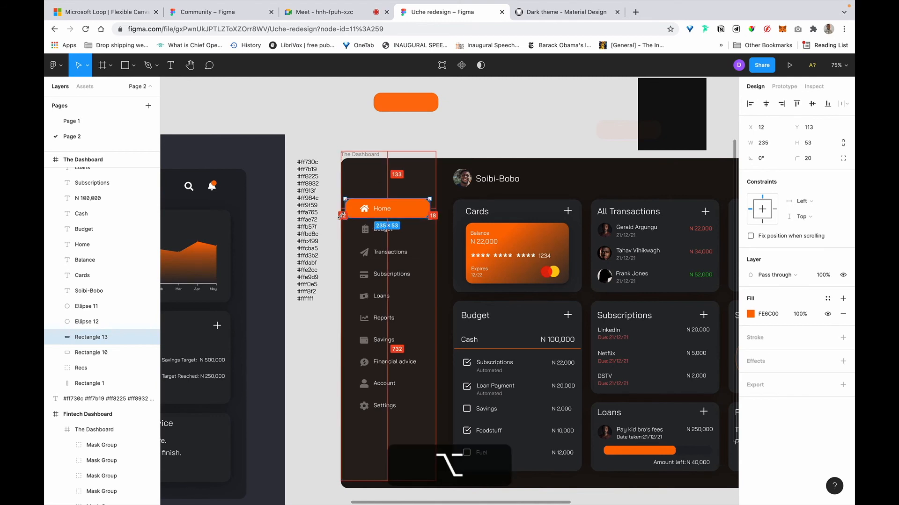
pyautogui.scroll(5, 341, 215)
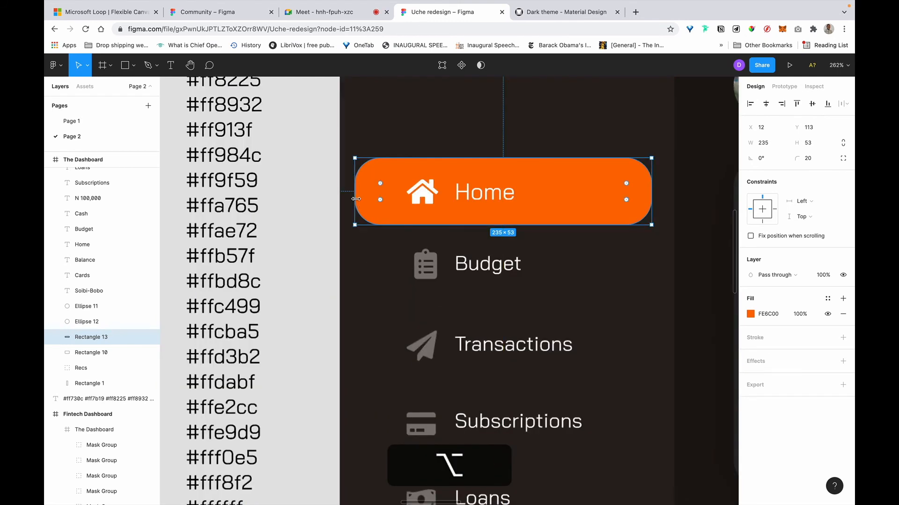
pyautogui.press('alt')
pyautogui.press('alt')
pyautogui.press('alt')
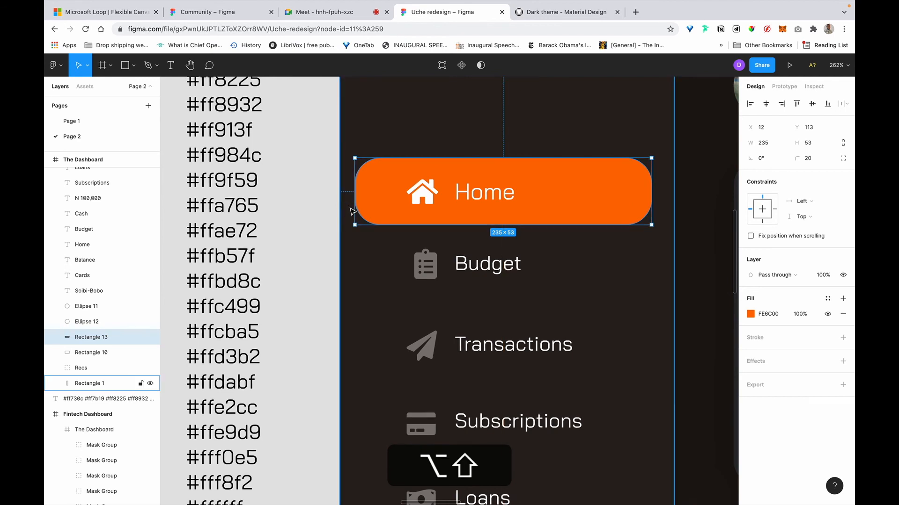
pyautogui.hotkey('alt', 'shift', 'Right')
pyautogui.click(353, 212)
pyautogui.press('Left')
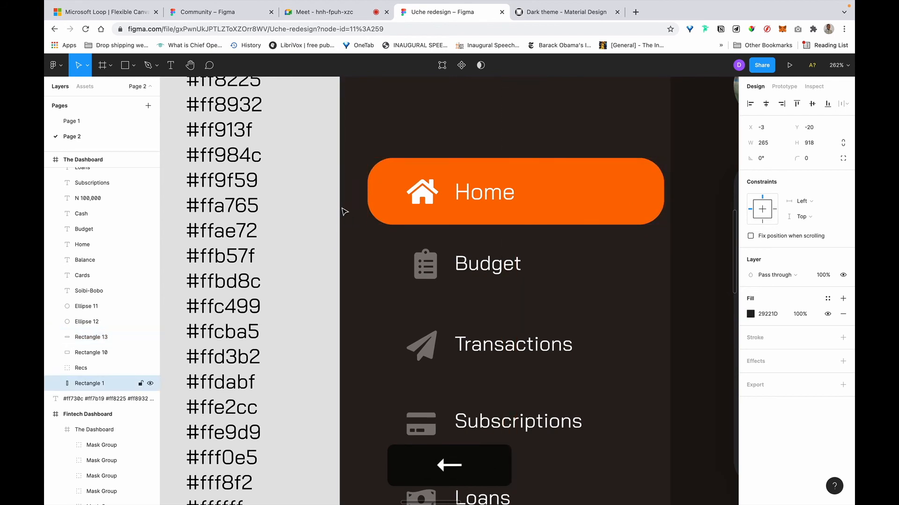
pyautogui.press('super+z')
pyautogui.click(390, 205)
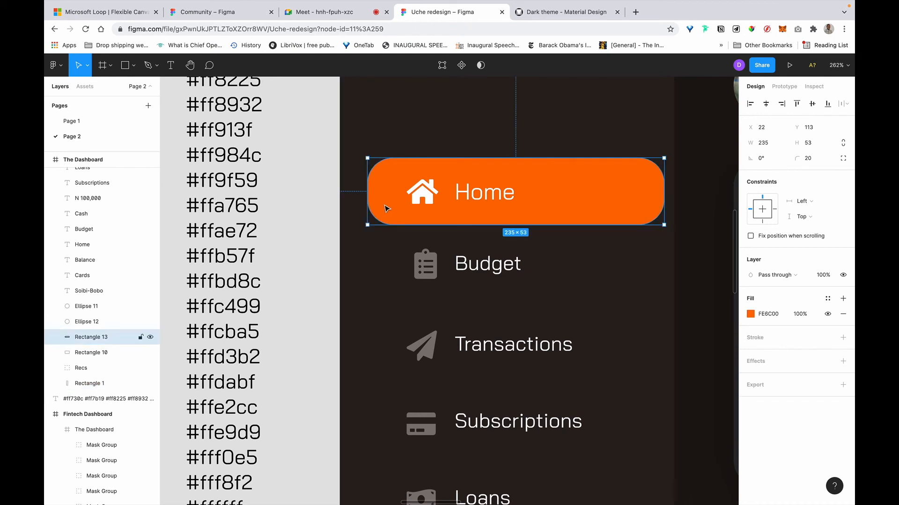
pyautogui.hotkey('alt', 'shift', 'Left')
pyautogui.press('Right')
pyautogui.press('Right')
pyautogui.press('Right')
pyautogui.press('Right')
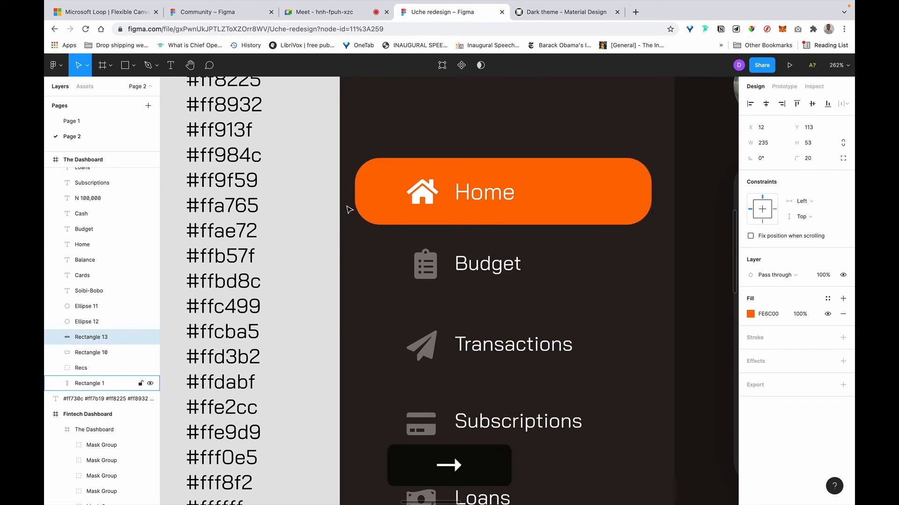
pyautogui.hotkey('alt', 'Right')
pyautogui.hotkey('alt', 'Left')
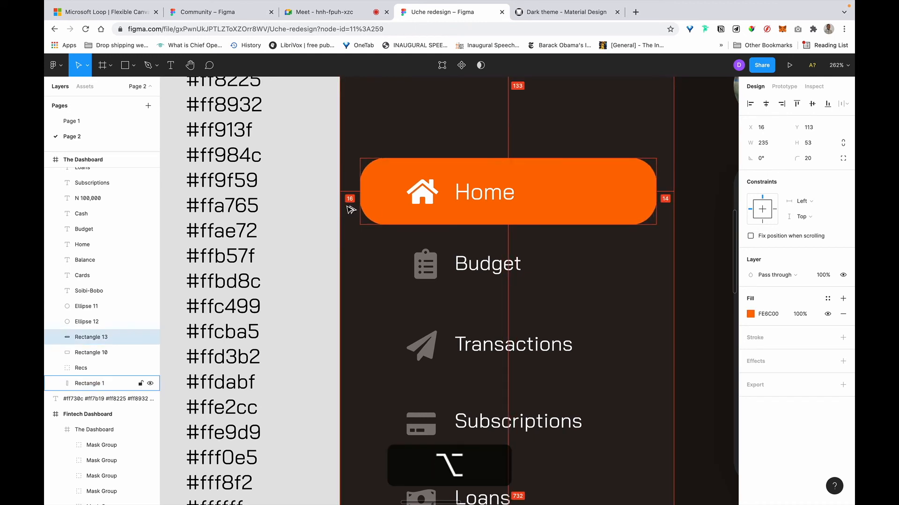
# Widen the sidebar background to 267 by entering 265+2 as its width.
pyautogui.click(672, 220)
pyautogui.click(778, 147)
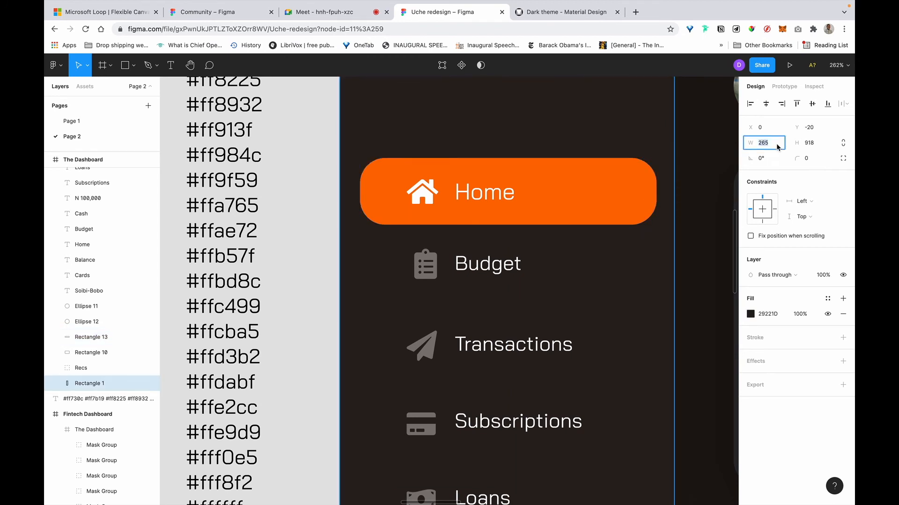
pyautogui.press('Right')
pyautogui.write('+2')
pyautogui.press('Return')
# Set the Home highlight's corner radius to 12.
pyautogui.click(606, 210)
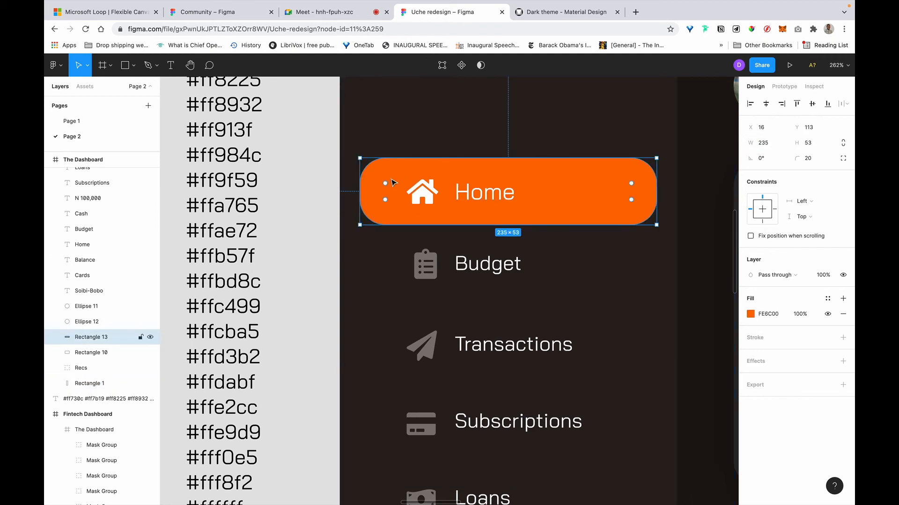
pyautogui.click(814, 159)
pyautogui.write('1')
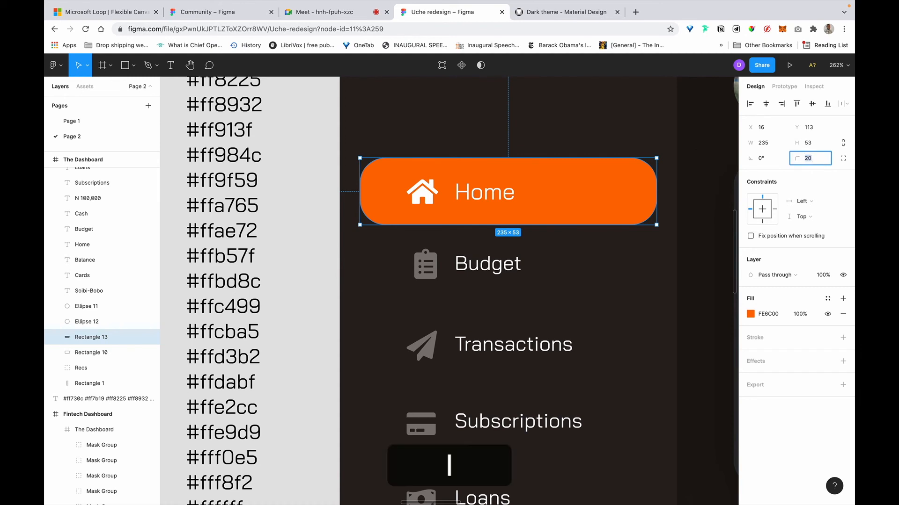
pyautogui.press('BackSpace')
pyautogui.write('1')
pyautogui.press('BackSpace')
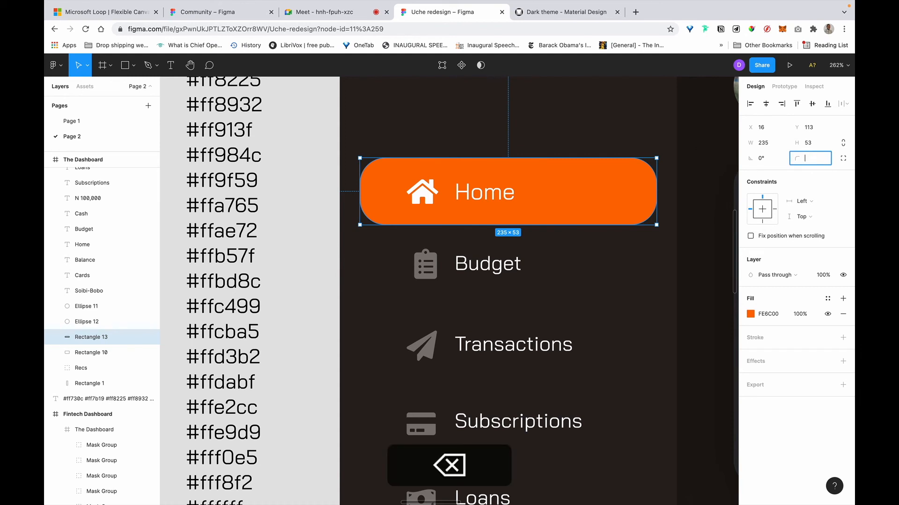
pyautogui.write('12')
pyautogui.press('Return')
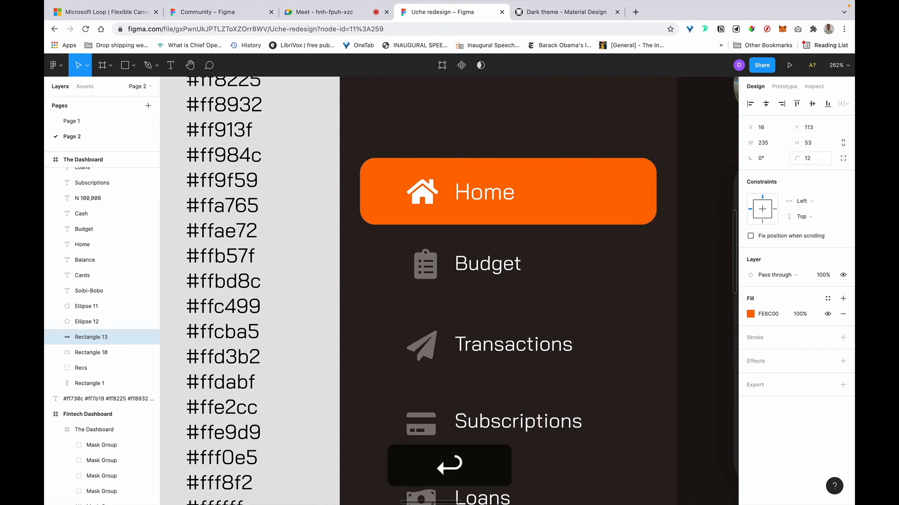
pyautogui.scroll(-5, 525, 206)
# Wrap the Home icon and label in horizontal auto layout with 13 spacing.
pyautogui.hscroll(1, 526, 208)
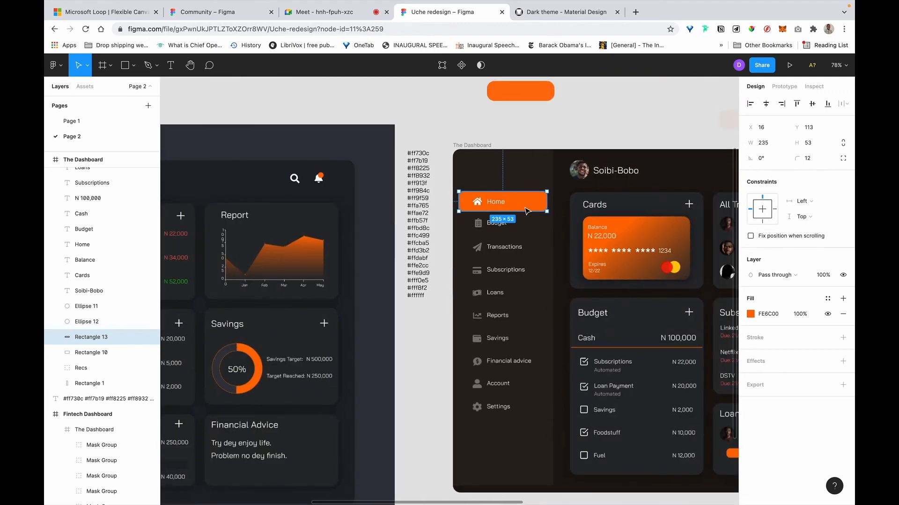
pyautogui.click(463, 118)
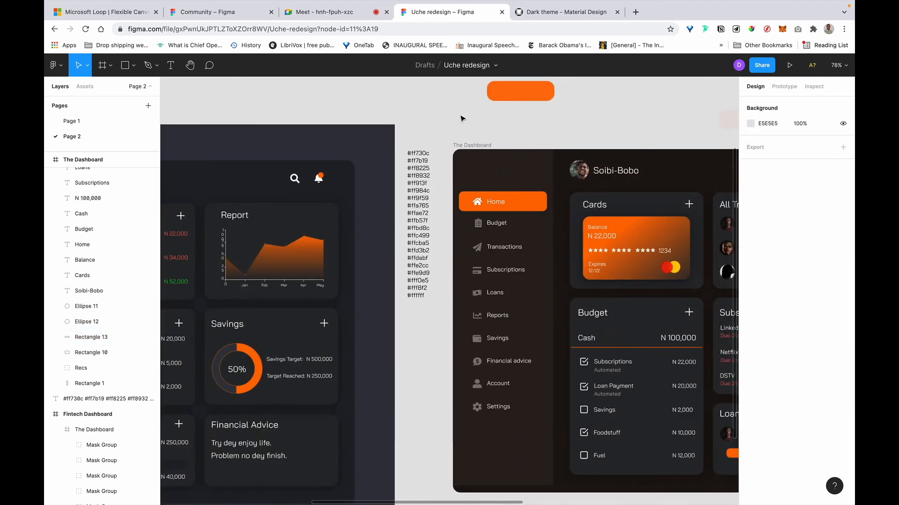
pyautogui.click(492, 234)
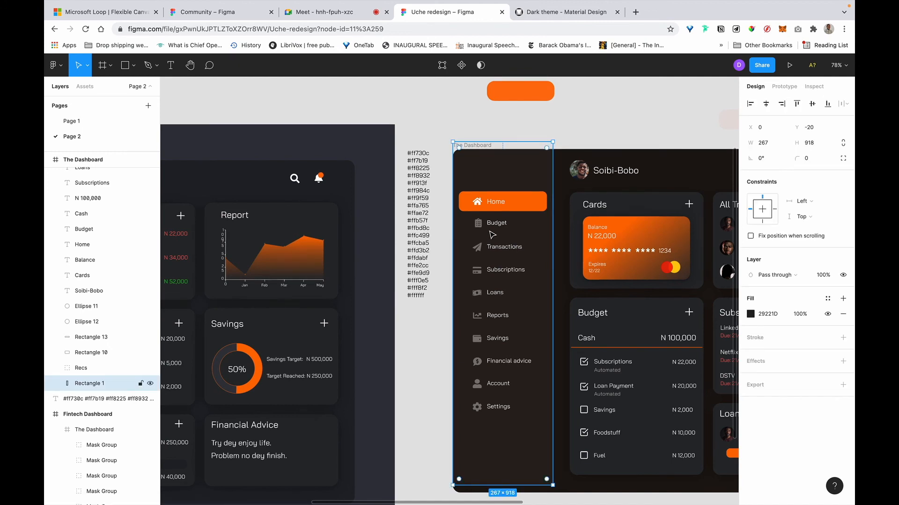
pyautogui.click(487, 200)
pyautogui.scroll(5, 484, 199)
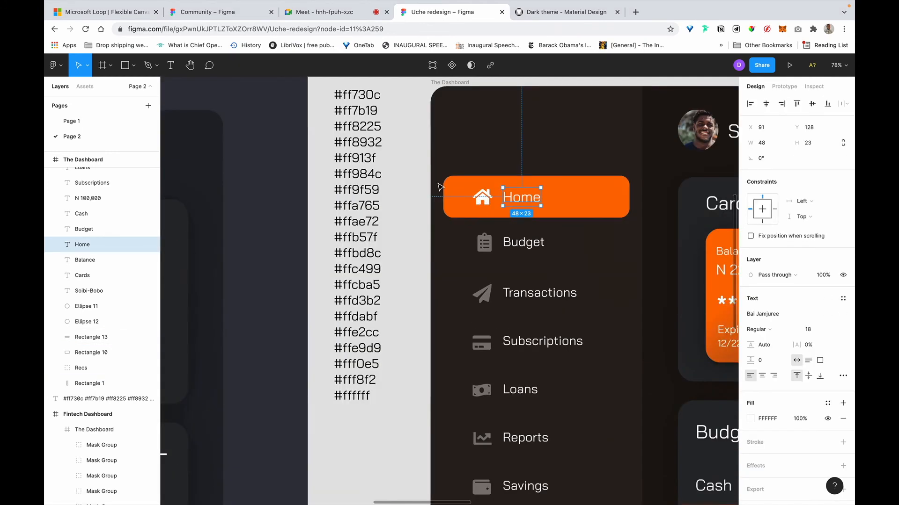
pyautogui.click(483, 199)
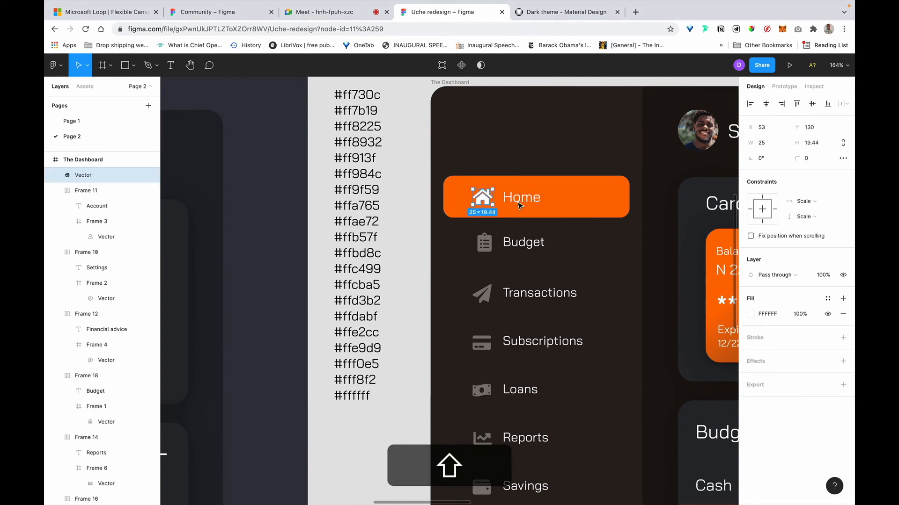
pyautogui.keyDown('shift'); pyautogui.click(518, 201); pyautogui.keyUp('shift')
pyautogui.hotkey('shift', 'a')
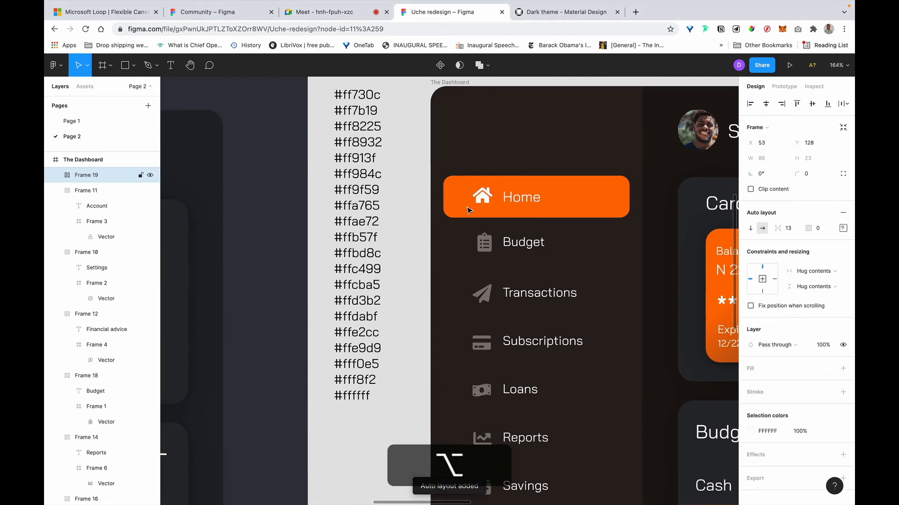
pyautogui.click(843, 229)
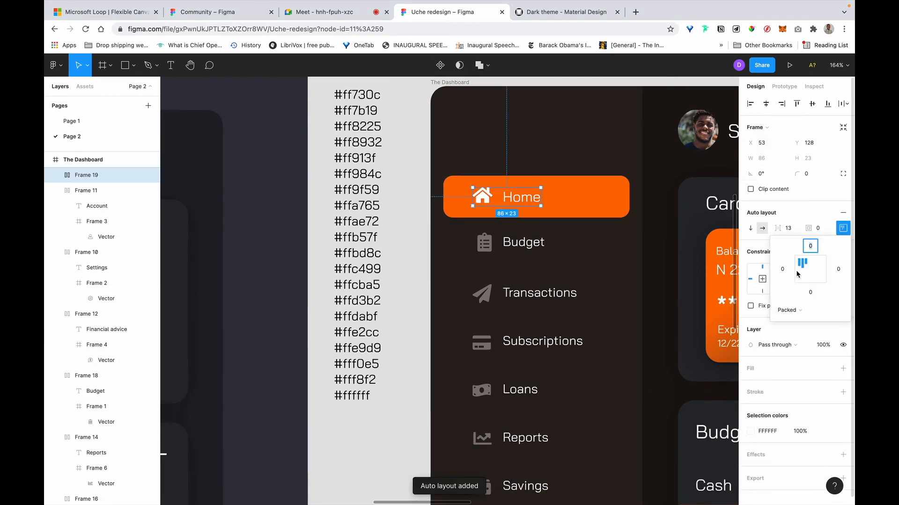
# Set Budget through Settings sidebar items to left-centre auto-layout alignment.
pyautogui.click(506, 246)
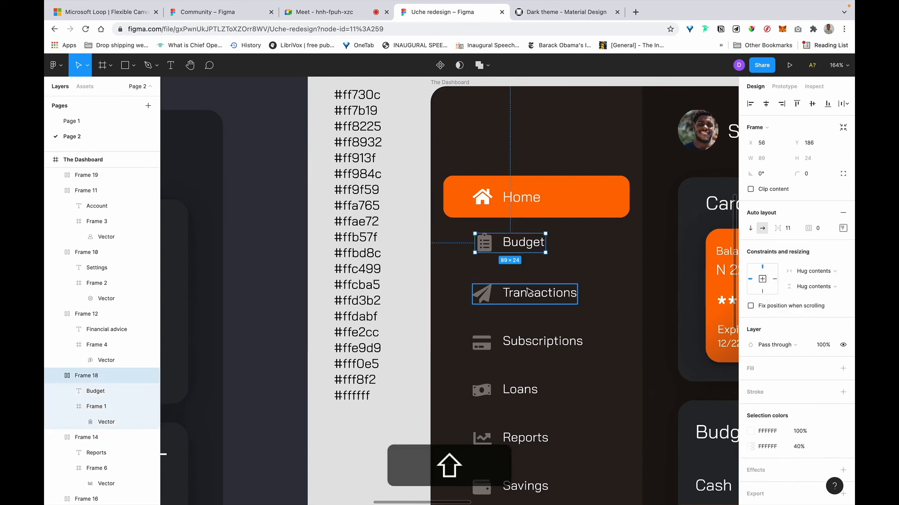
pyautogui.keyDown('shift'); pyautogui.click(528, 292); pyautogui.keyUp('shift')
pyautogui.keyDown('shift'); pyautogui.click(525, 341); pyautogui.keyUp('shift')
pyautogui.keyDown('shift'); pyautogui.click(513, 388); pyautogui.keyUp('shift')
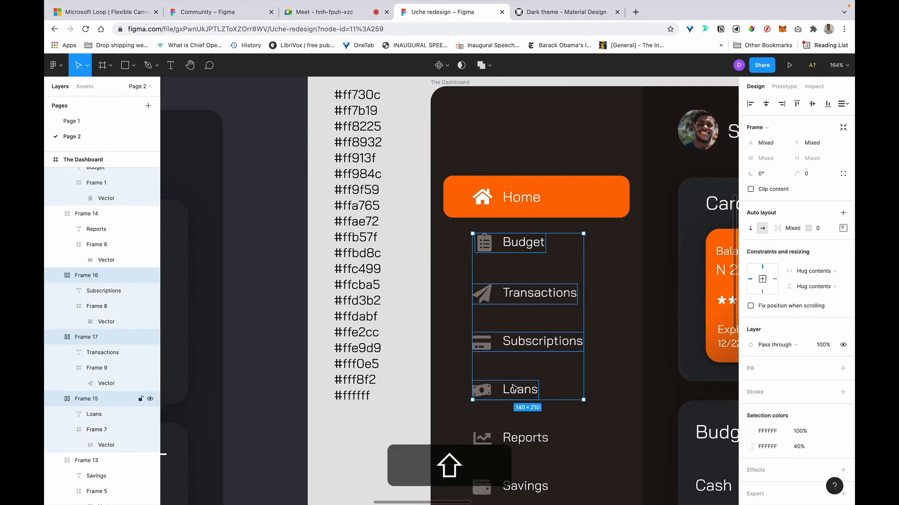
pyautogui.scroll(-5, 513, 387)
pyautogui.keyDown('shift'); pyautogui.click(504, 300); pyautogui.keyUp('shift')
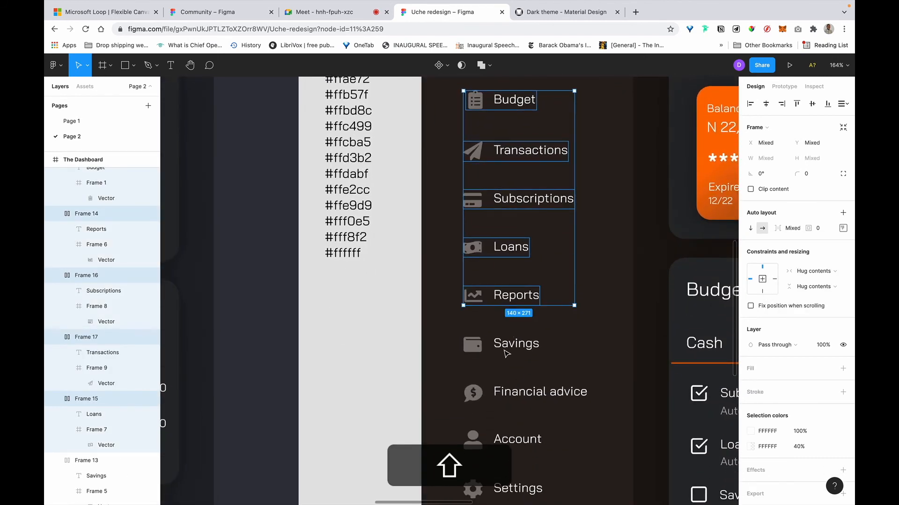
pyautogui.keyDown('shift'); pyautogui.click(507, 354); pyautogui.keyUp('shift')
pyautogui.keyDown('shift'); pyautogui.click(528, 392); pyautogui.keyUp('shift')
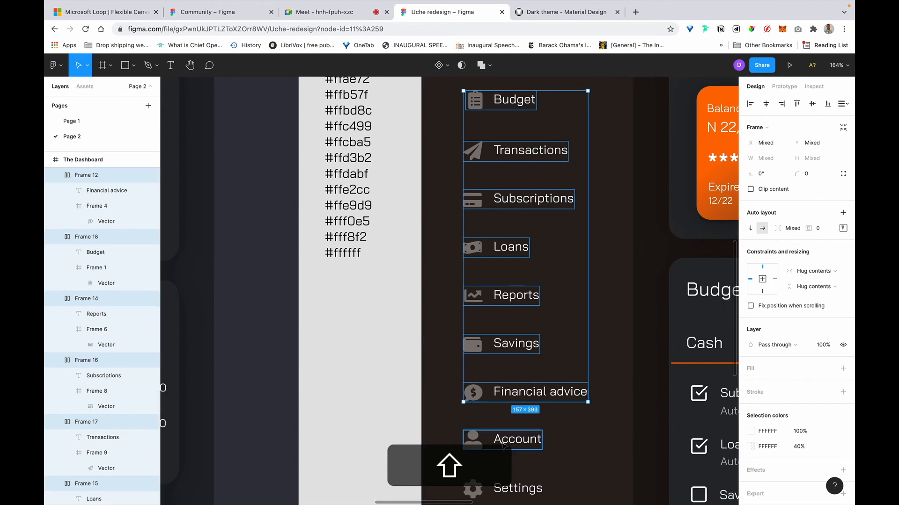
pyautogui.keyDown('shift'); pyautogui.click(503, 442); pyautogui.keyUp('shift')
pyautogui.keyDown('shift'); pyautogui.click(510, 488); pyautogui.keyUp('shift')
pyautogui.scroll(-4, 508, 488)
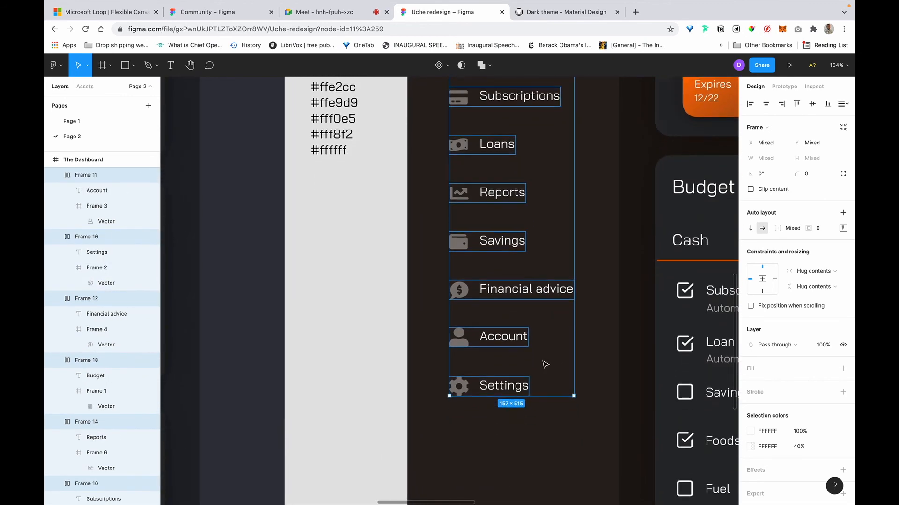
pyautogui.click(843, 228)
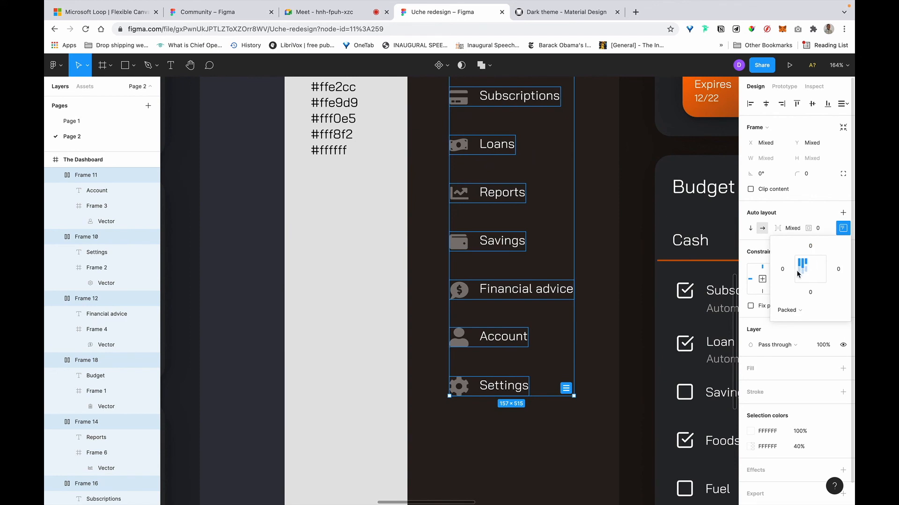
pyautogui.click(798, 273)
pyautogui.scroll(-5, 502, 216)
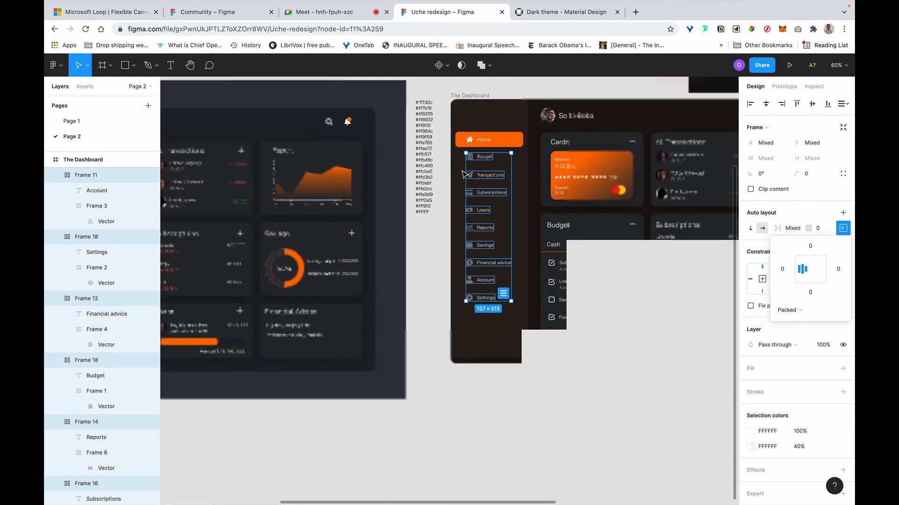
# Add Home to the selection and tidy up the sidebar items with 36 spacing.
pyautogui.press('shift')
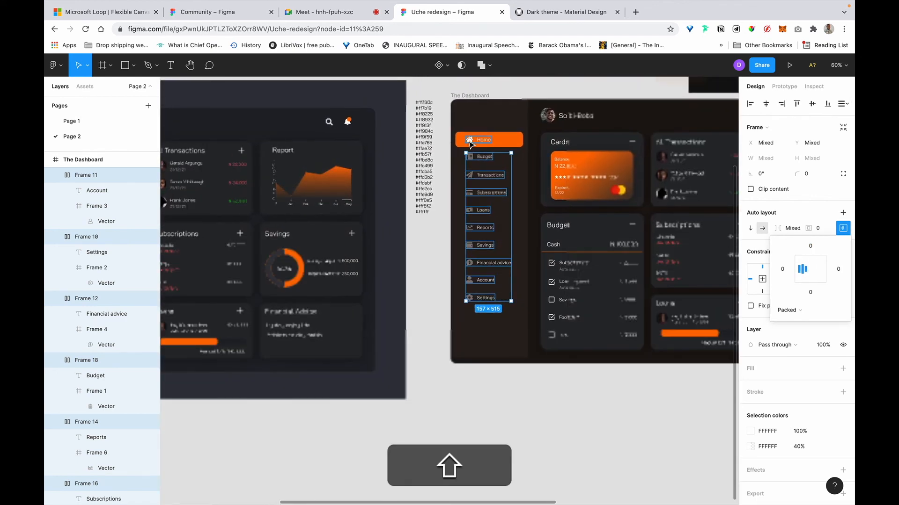
pyautogui.click(843, 103)
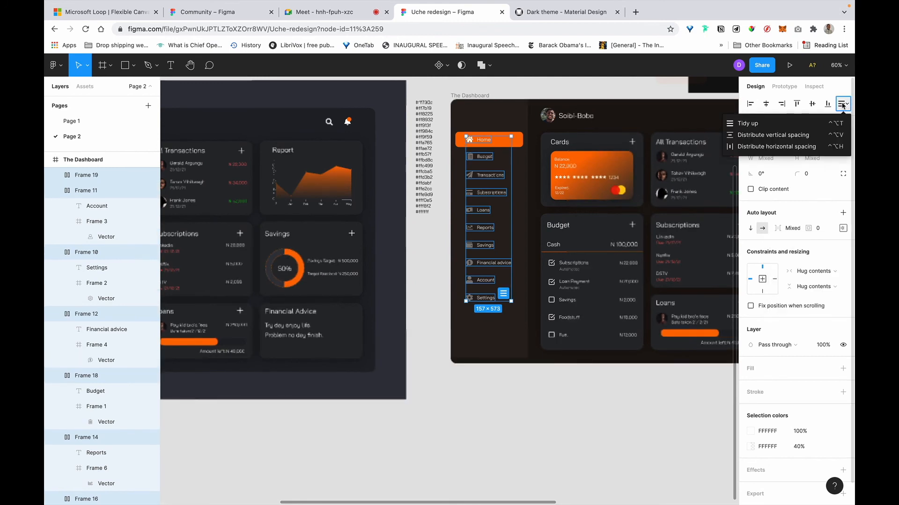
pyautogui.click(786, 127)
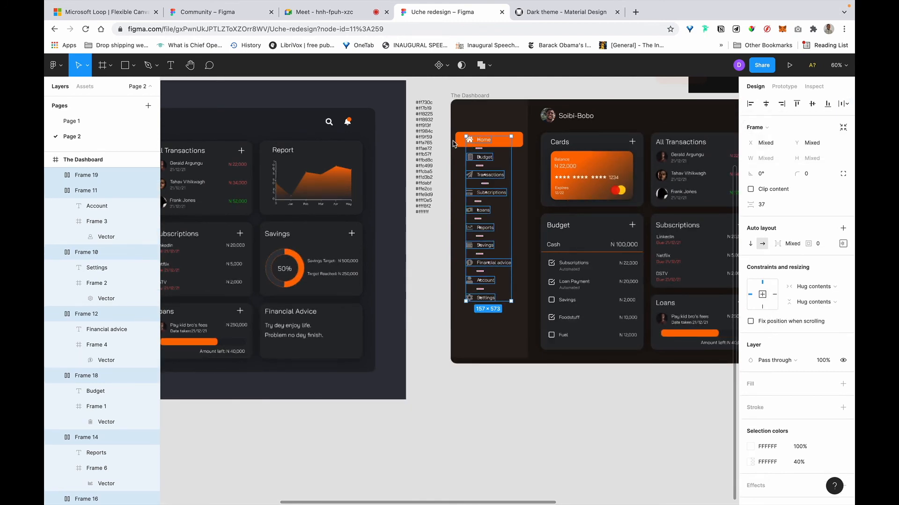
pyautogui.scroll(2, 453, 143)
pyautogui.scroll(2, 453, 144)
pyautogui.click(768, 206)
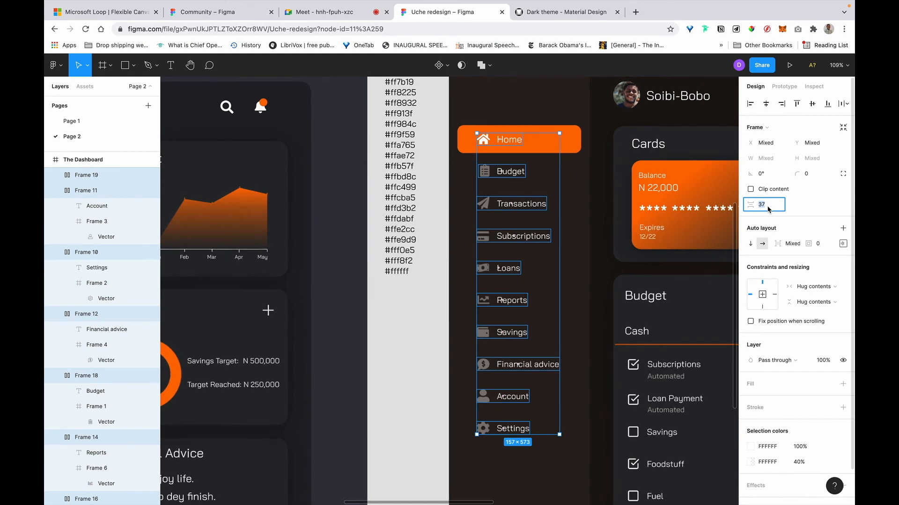
pyautogui.press('Down')
pyautogui.press('Return')
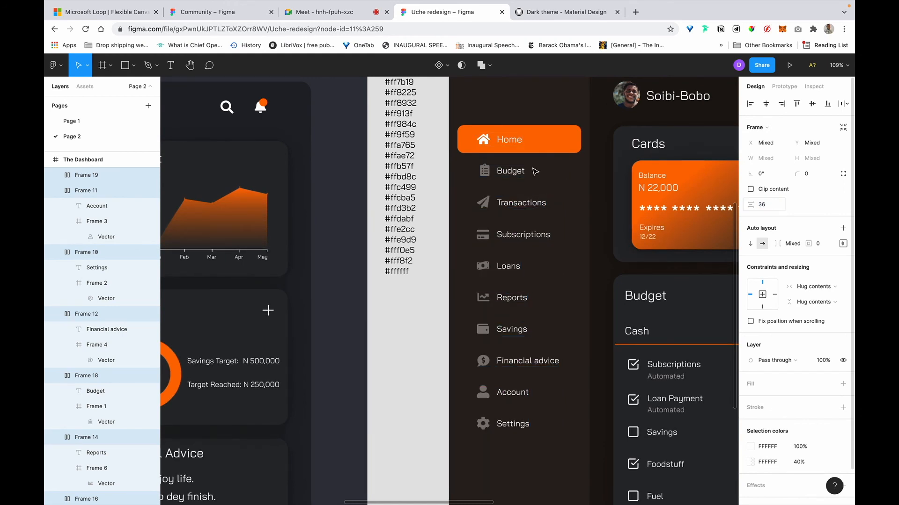
# Nudge the stacked sidebar items slightly to the left.
pyautogui.hotkey('alt', 'shift', 'Left')
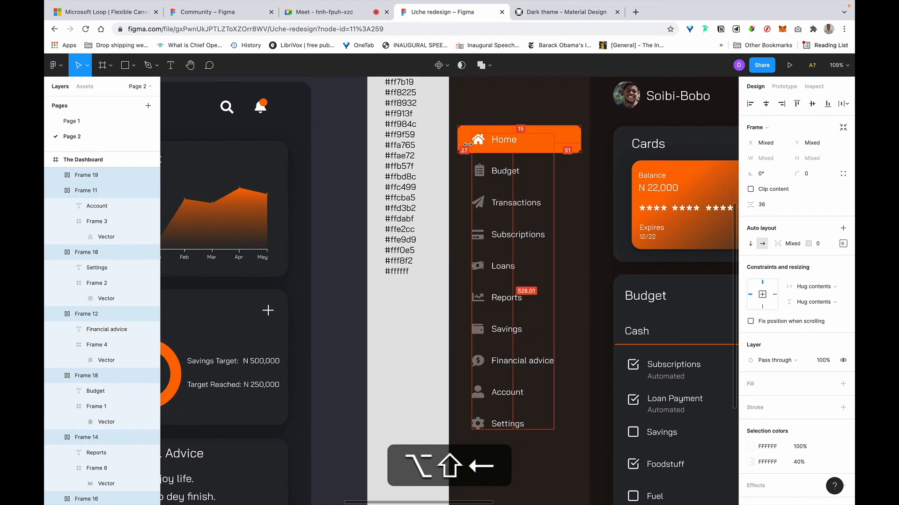
pyautogui.hotkey('alt', 'Left')
pyautogui.hotkey('alt', 'Left')
pyautogui.hotkey('alt', 'Left')
pyautogui.hotkey('alt', 'Left')
pyautogui.hotkey('alt', 'Left')
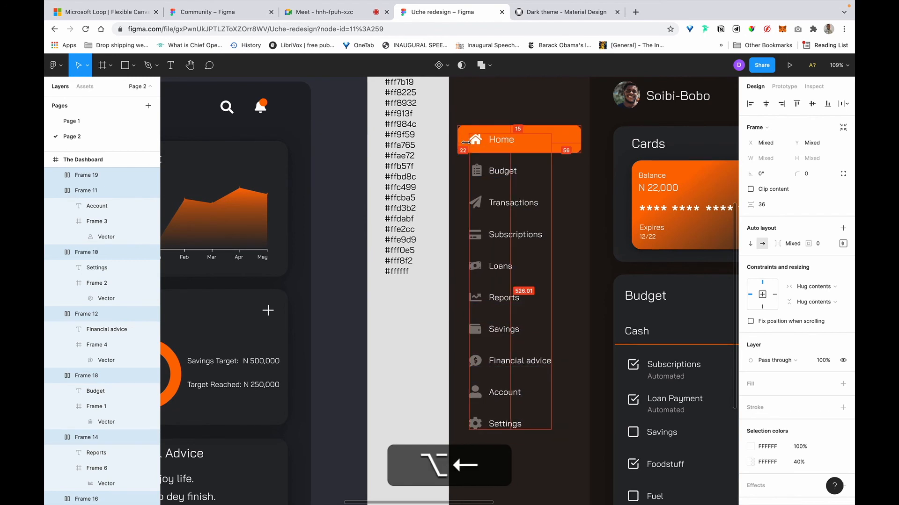
pyautogui.hotkey('alt', 'Right')
pyautogui.hotkey('alt', 'Right')
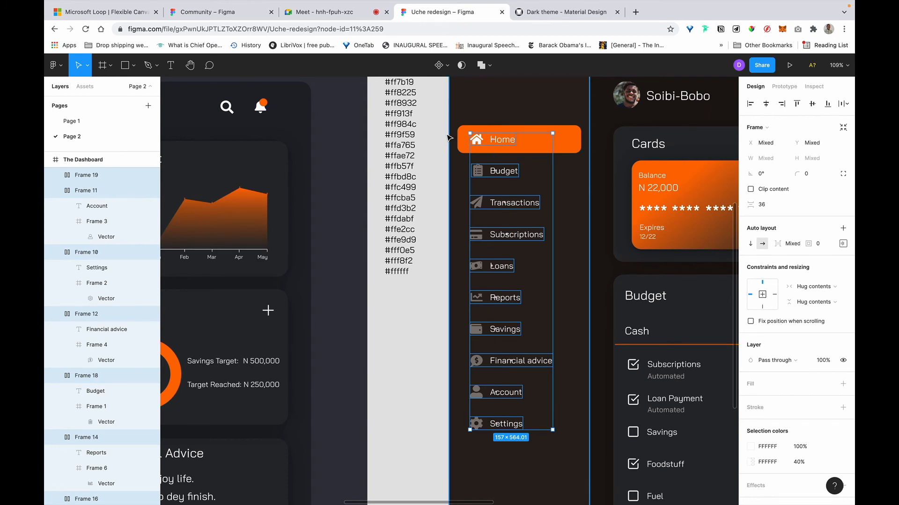
# Select all ten sidebar items, Home through Settings.
pyautogui.press('Escape')
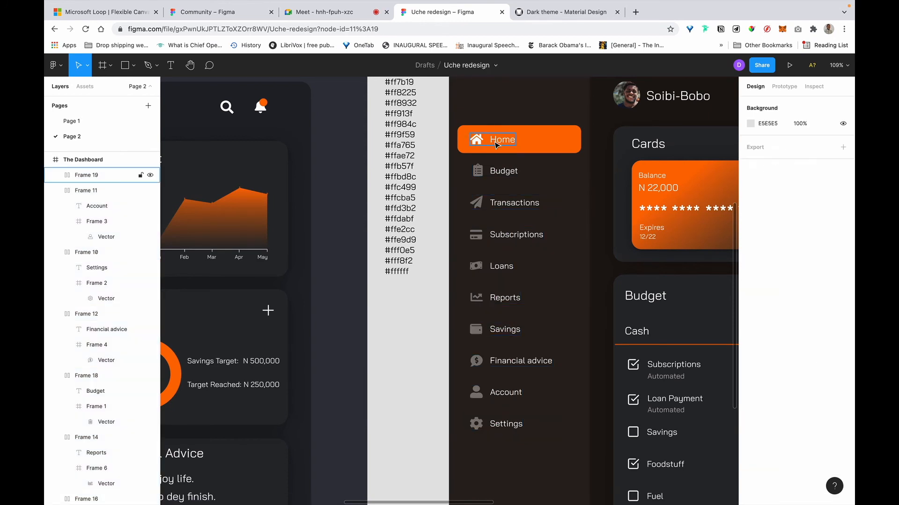
pyautogui.click(495, 143)
pyautogui.keyDown('shift'); pyautogui.click(502, 176); pyautogui.keyUp('shift')
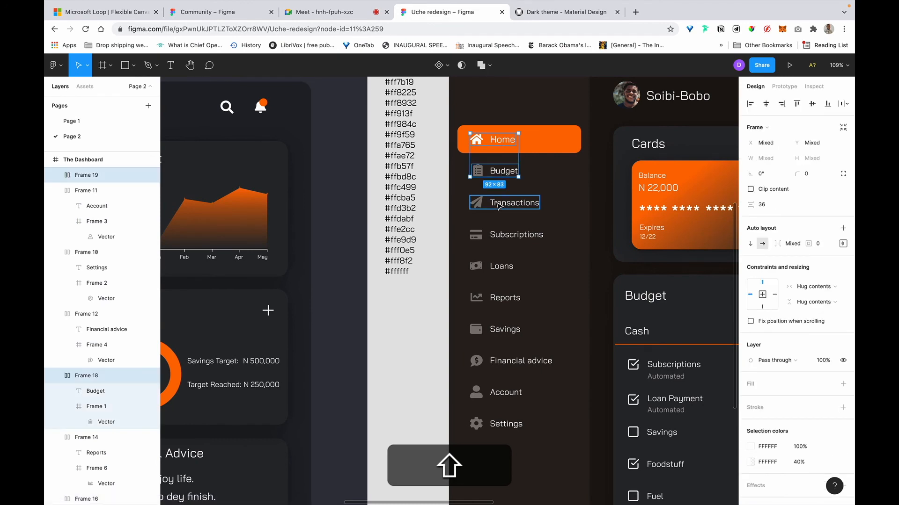
pyautogui.keyDown('shift'); pyautogui.click(498, 206); pyautogui.keyUp('shift')
pyautogui.keyDown('shift'); pyautogui.click(501, 236); pyautogui.keyUp('shift')
pyautogui.keyDown('shift'); pyautogui.click(501, 270); pyautogui.keyUp('shift')
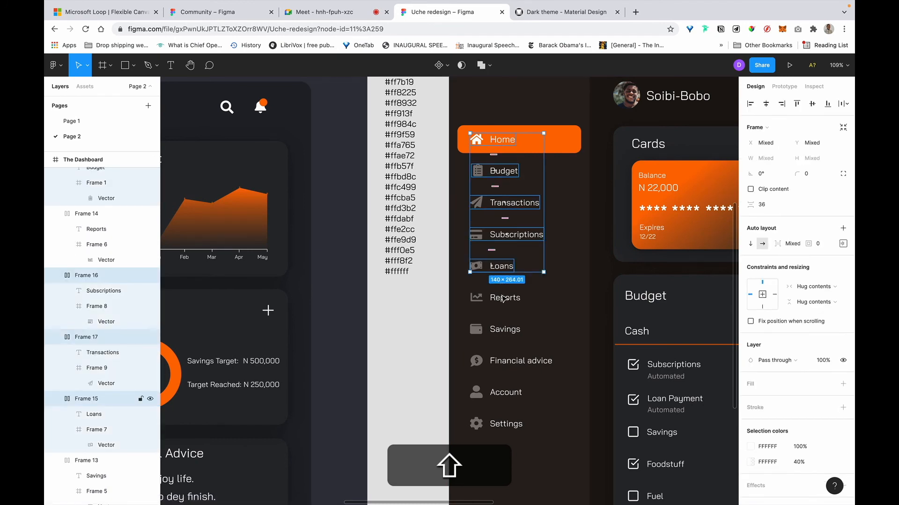
pyautogui.keyDown('shift'); pyautogui.click(503, 298); pyautogui.keyUp('shift')
pyautogui.keyDown('shift'); pyautogui.click(504, 331); pyautogui.keyUp('shift')
pyautogui.keyDown('shift'); pyautogui.click(510, 362); pyautogui.keyUp('shift')
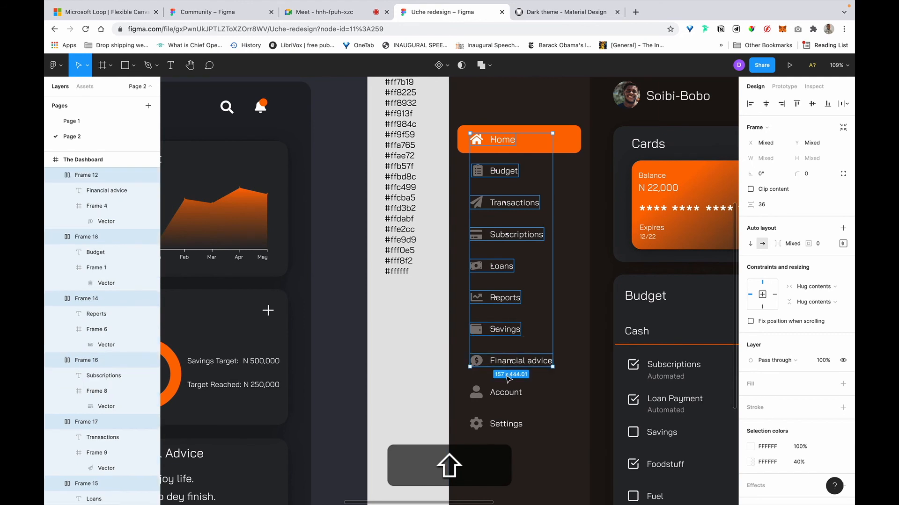
pyautogui.keyDown('shift'); pyautogui.click(506, 394); pyautogui.keyUp('shift')
pyautogui.keyDown('shift'); pyautogui.click(506, 424); pyautogui.keyUp('shift')
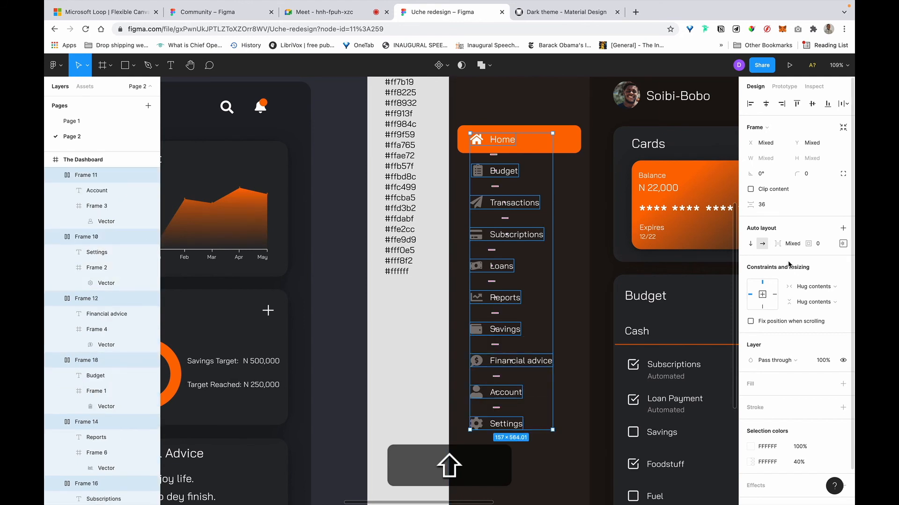
# Set each item's icon-to-label gap to 16 after trying 24, then align them left.
pyautogui.click(798, 245)
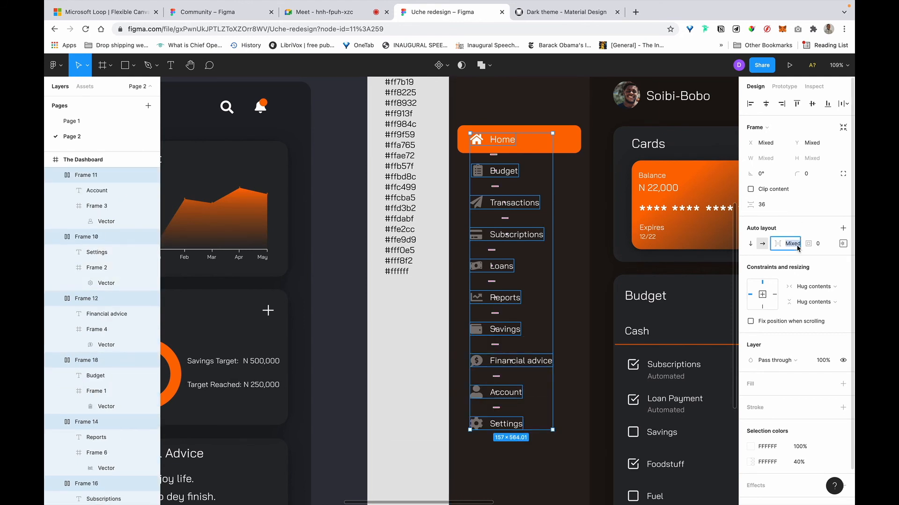
pyautogui.write('16')
pyautogui.press('Return')
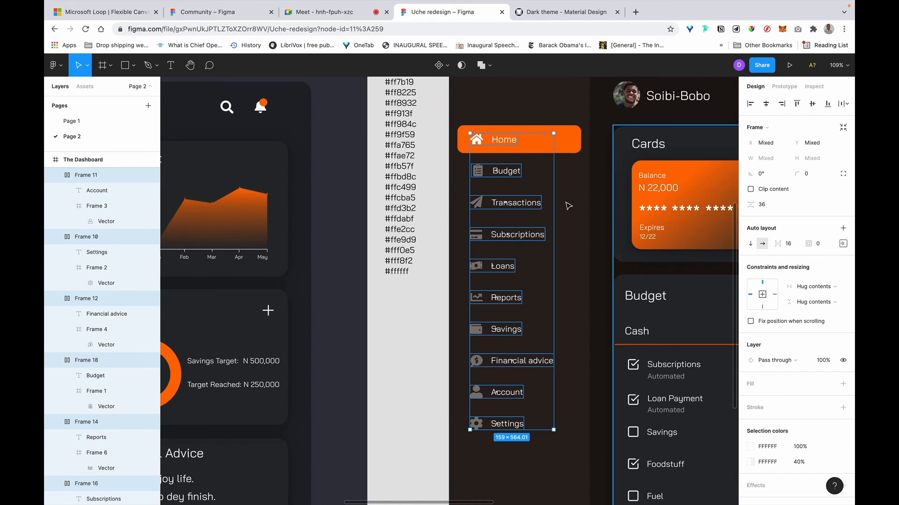
pyautogui.hscroll(3, 532, 214)
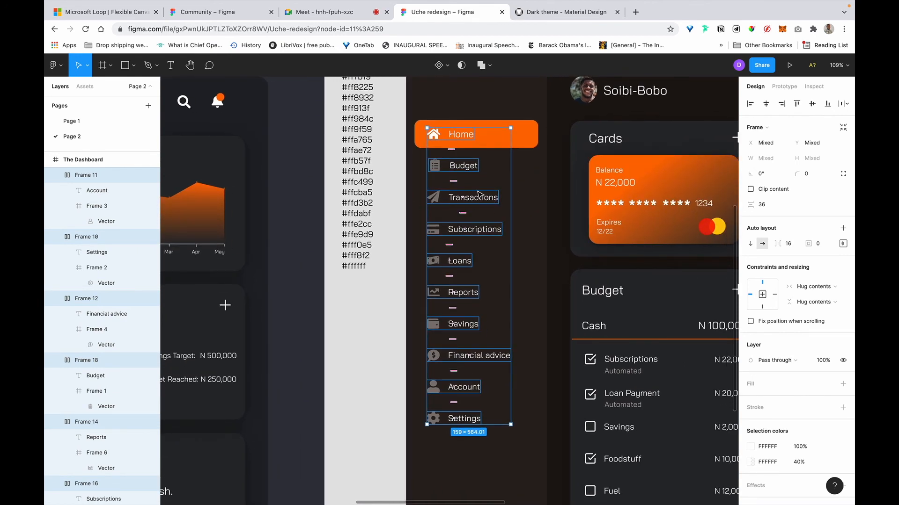
pyautogui.click(781, 244)
pyautogui.write('24')
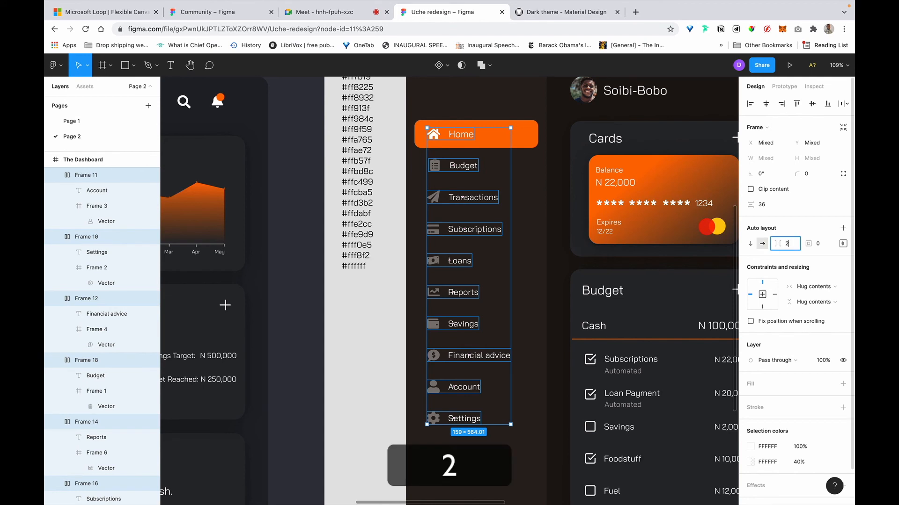
pyautogui.press('Return')
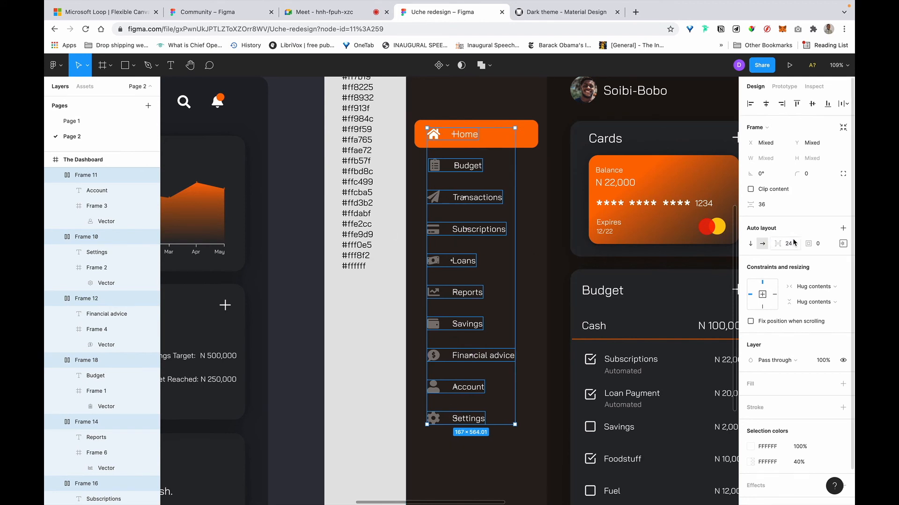
pyautogui.write('16')
pyautogui.press('Return')
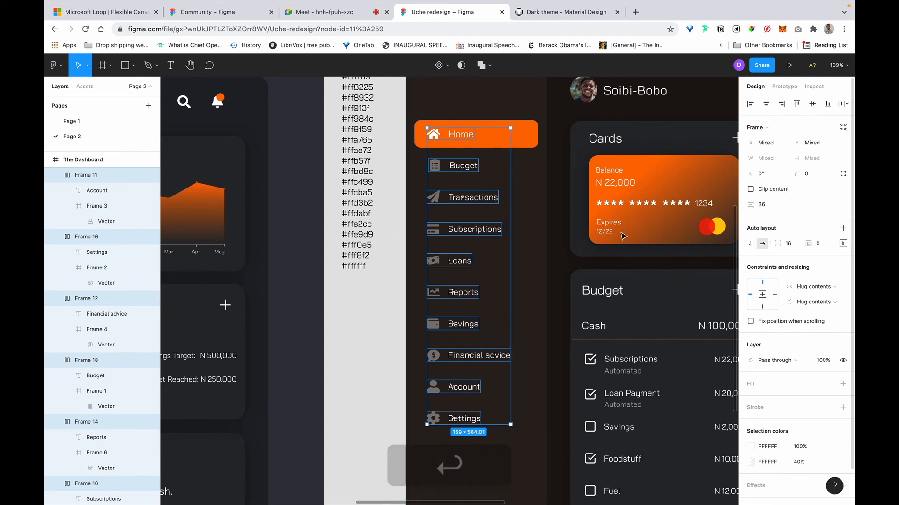
pyautogui.click(750, 104)
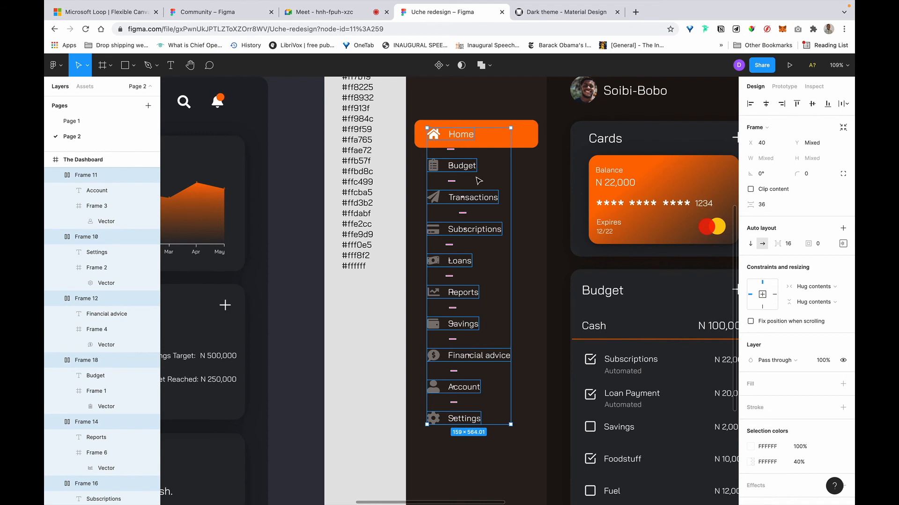
pyautogui.hscroll(3, 478, 180)
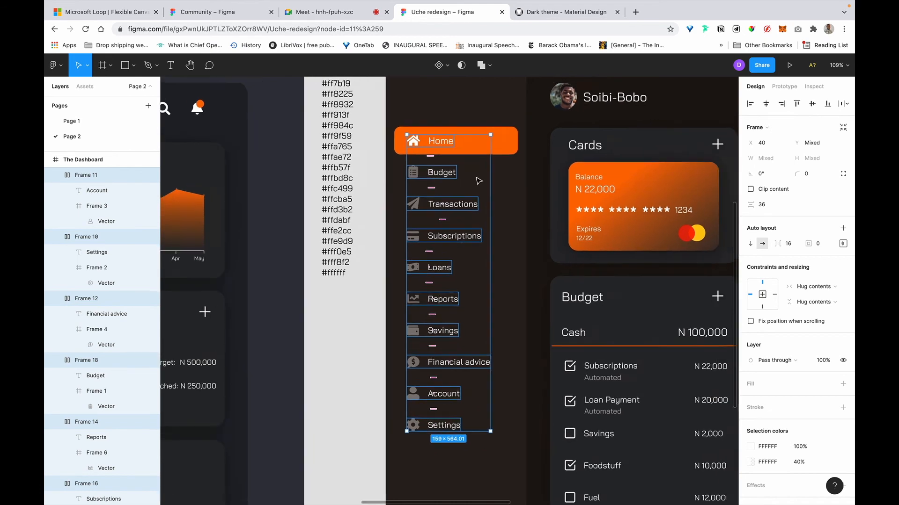
pyautogui.click(325, 318)
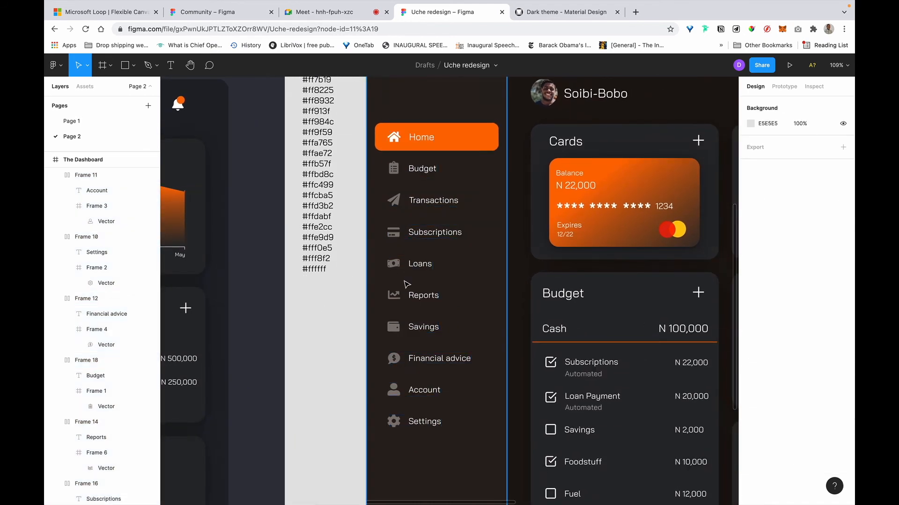
pyautogui.scroll(-5, 406, 285)
pyautogui.hscroll(-2, 458, 374)
pyautogui.hscroll(-3, 457, 374)
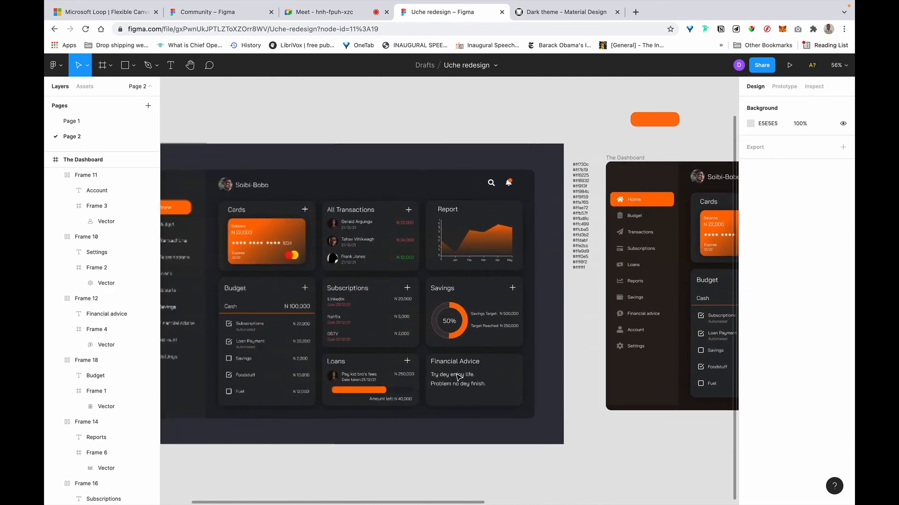
pyautogui.scroll(-3, 457, 374)
pyautogui.scroll(5, 600, 351)
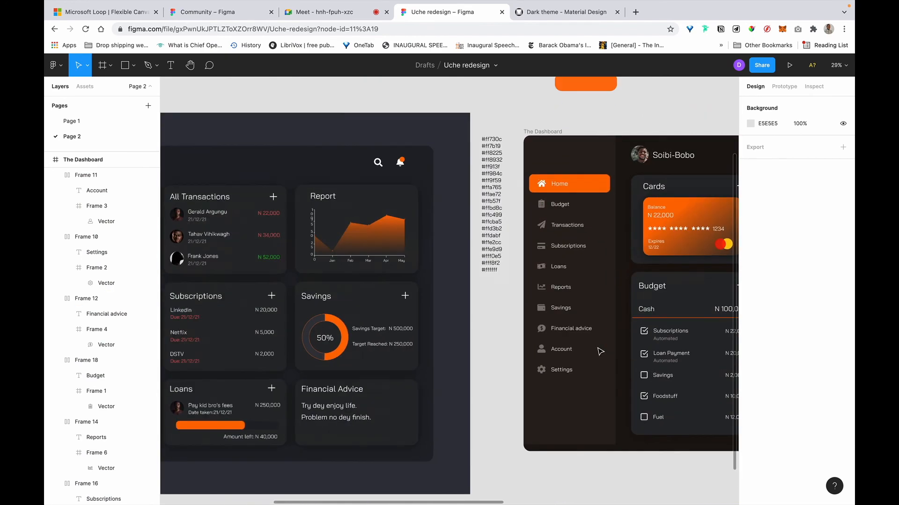
pyautogui.hscroll(1, 600, 351)
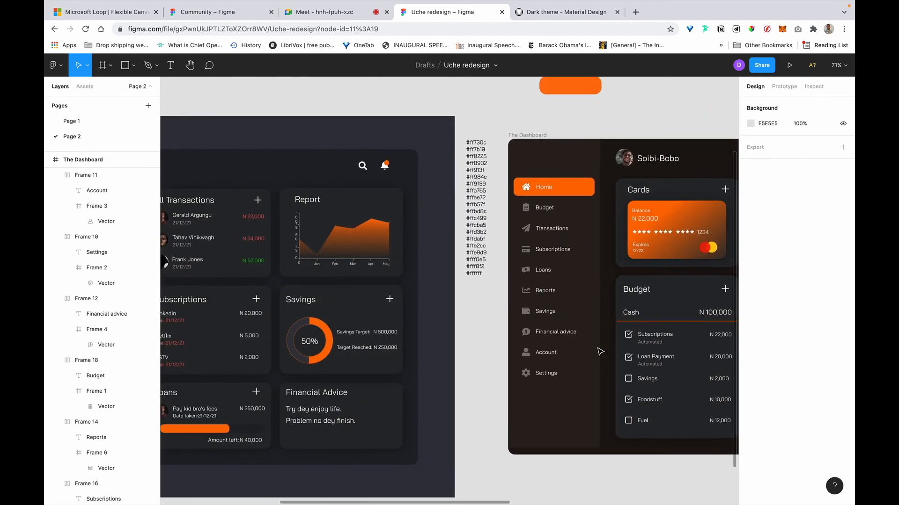
pyautogui.hscroll(2, 600, 352)
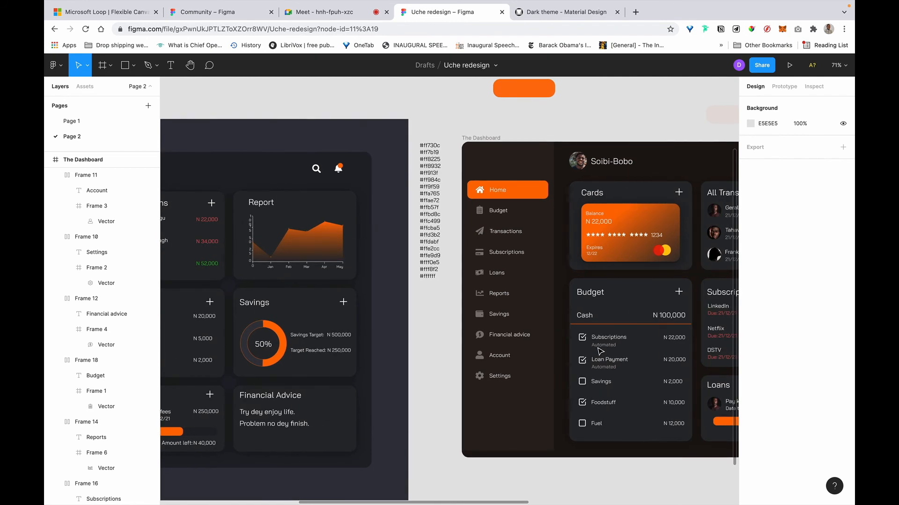
pyautogui.hscroll(4, 600, 352)
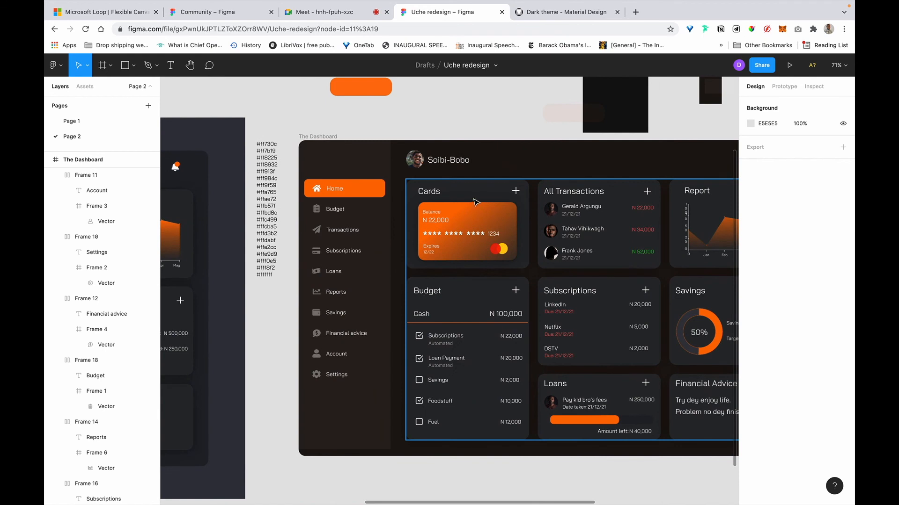
pyautogui.hscroll(1, 606, 124)
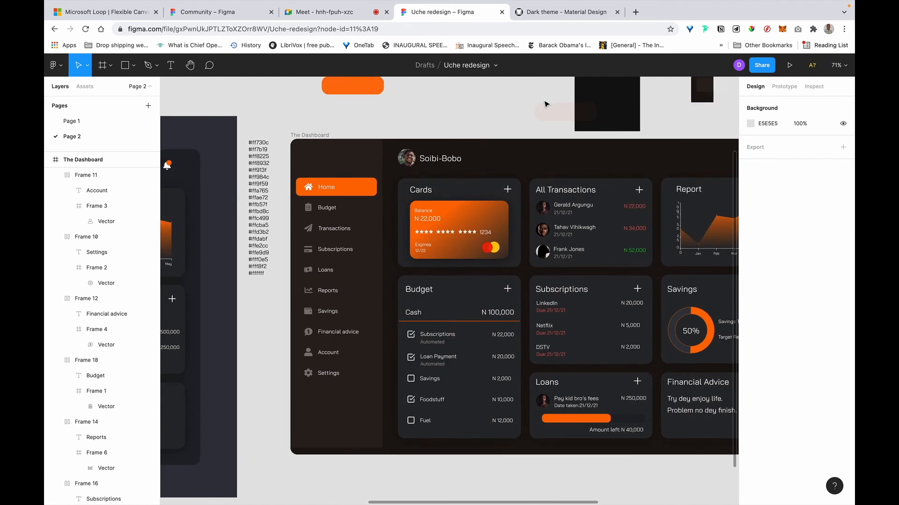
pyautogui.hscroll(2, 545, 103)
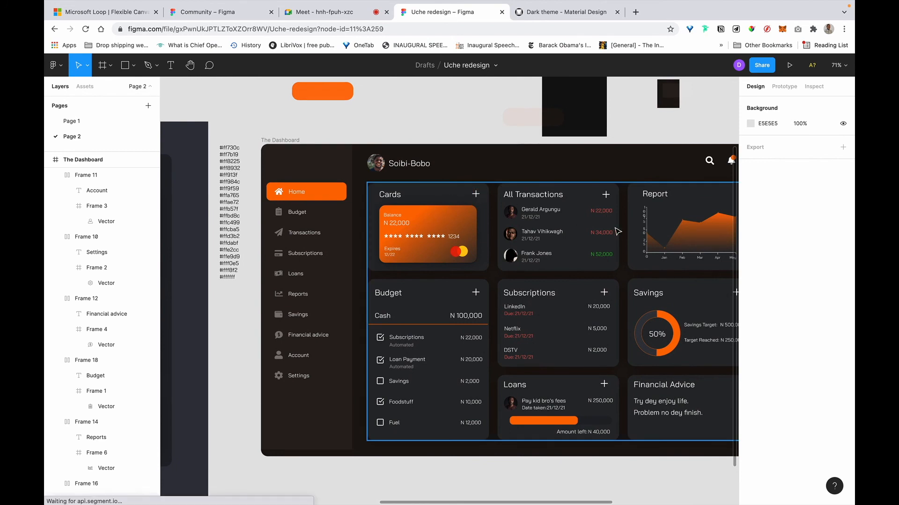
pyautogui.click(650, 223)
# Remove the drop shadow from the Cards card background.
pyautogui.hscroll(3, 650, 224)
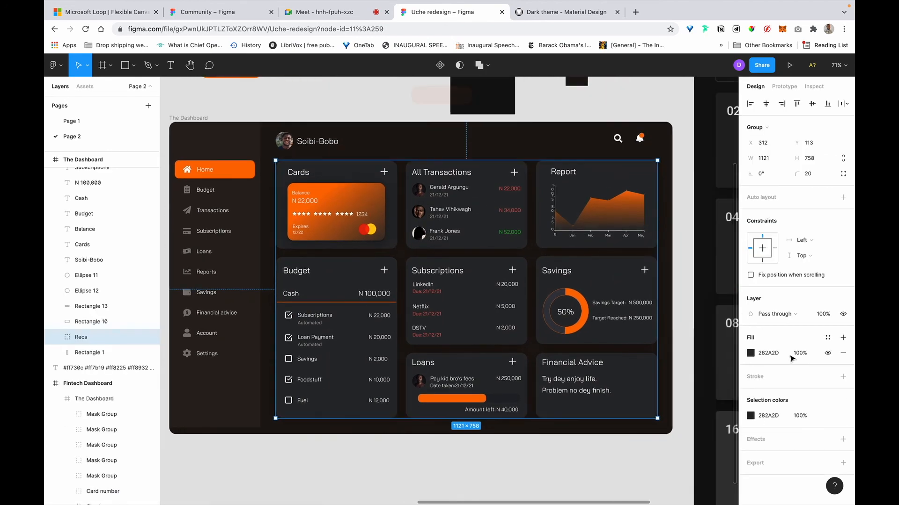
pyautogui.hscroll(2, 531, 283)
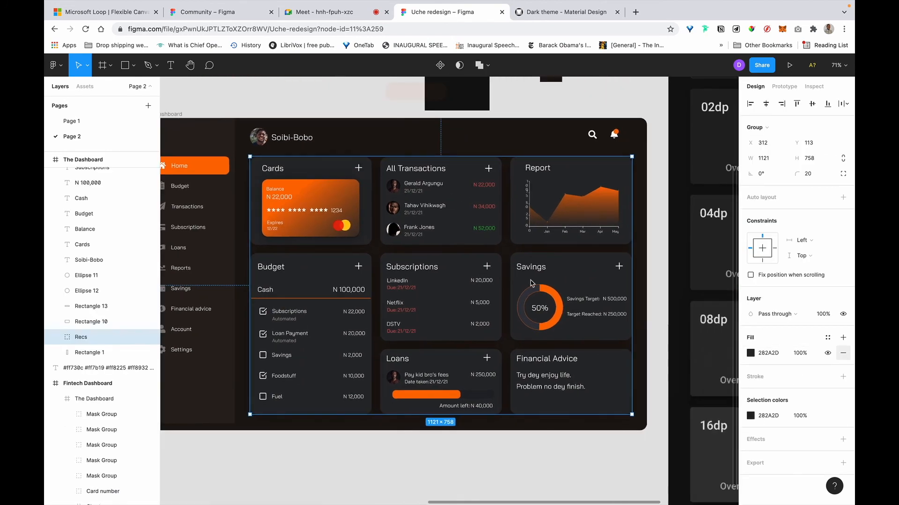
pyautogui.doubleClick(369, 241)
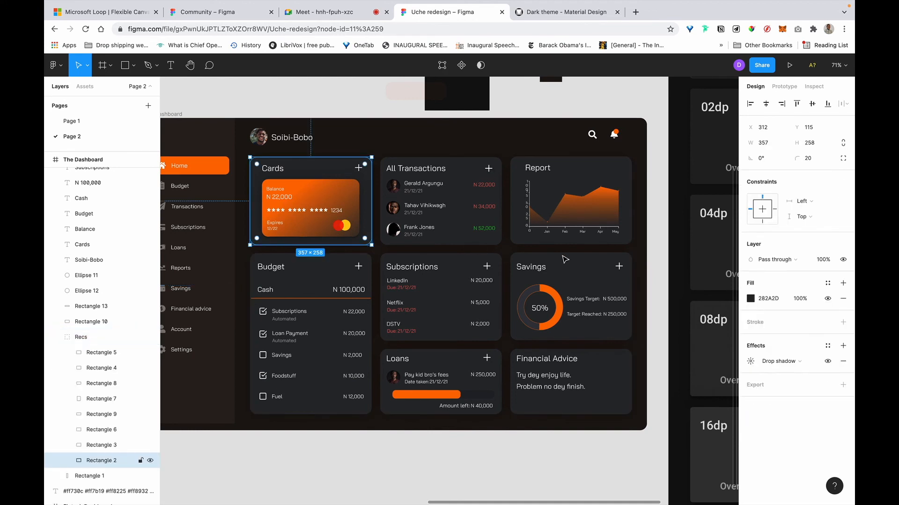
pyautogui.click(843, 362)
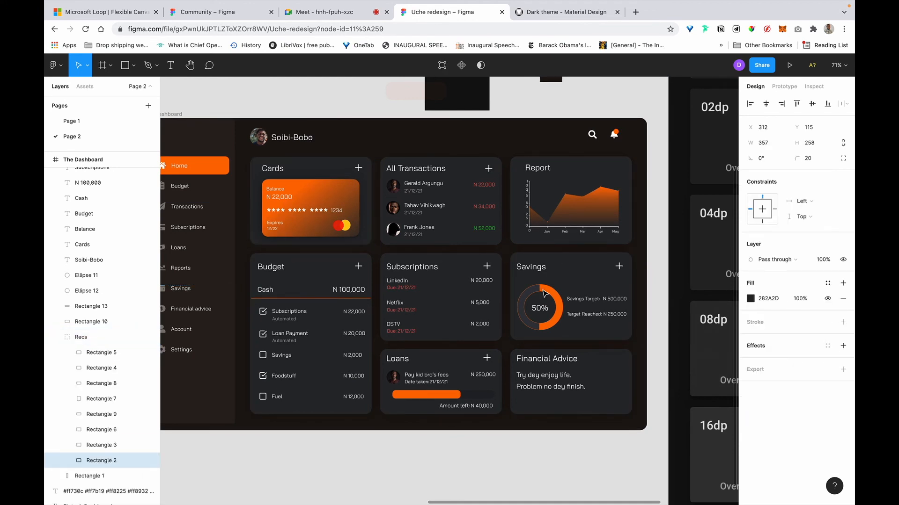
# Remove drop shadows from the other seven card backgrounds, from All Transactions to Budget.
pyautogui.keyDown('super'); pyautogui.click(496, 162); pyautogui.keyUp('super')
pyautogui.keyDown('shift'); pyautogui.keyDown('super'); pyautogui.click(539, 168); pyautogui.keyUp('super'); pyautogui.keyUp('shift')
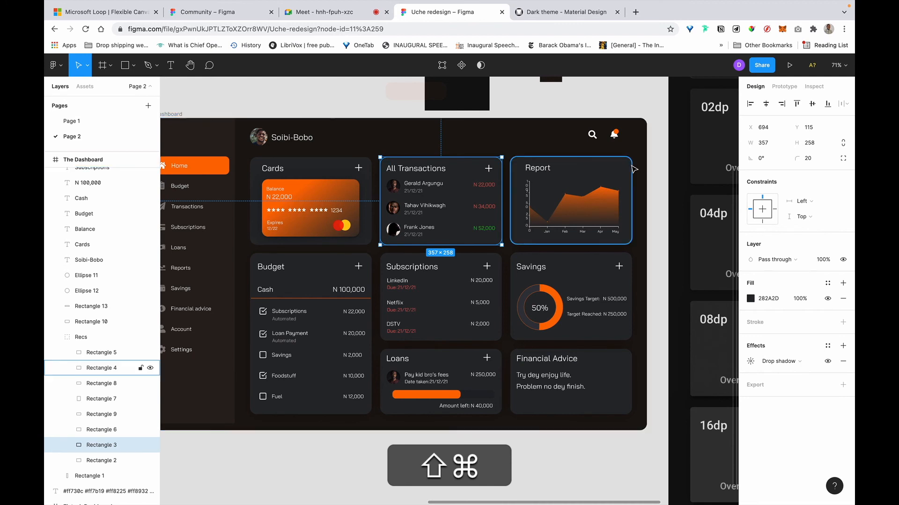
pyautogui.keyDown('shift'); pyautogui.keyDown('super'); pyautogui.click(619, 332); pyautogui.keyUp('super'); pyautogui.keyUp('shift')
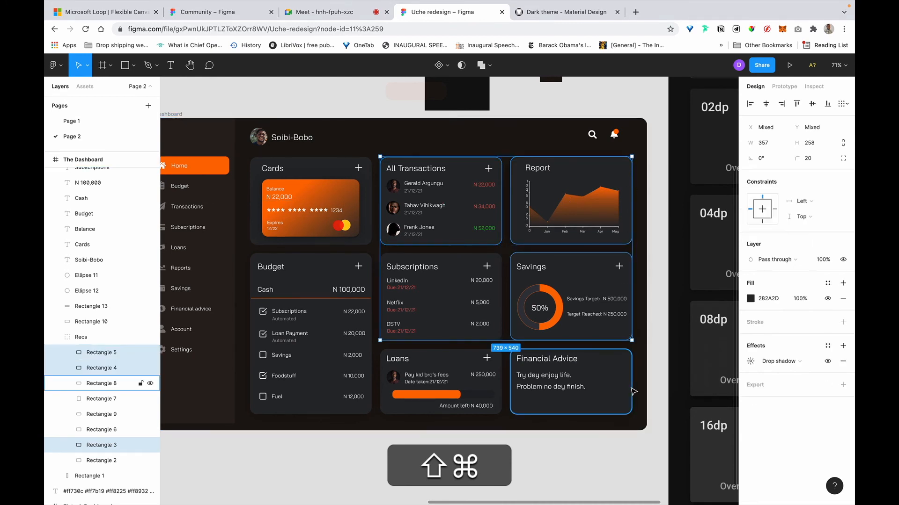
pyautogui.keyDown('shift'); pyautogui.keyDown('super'); pyautogui.click(571, 375); pyautogui.keyUp('super'); pyautogui.keyUp('shift')
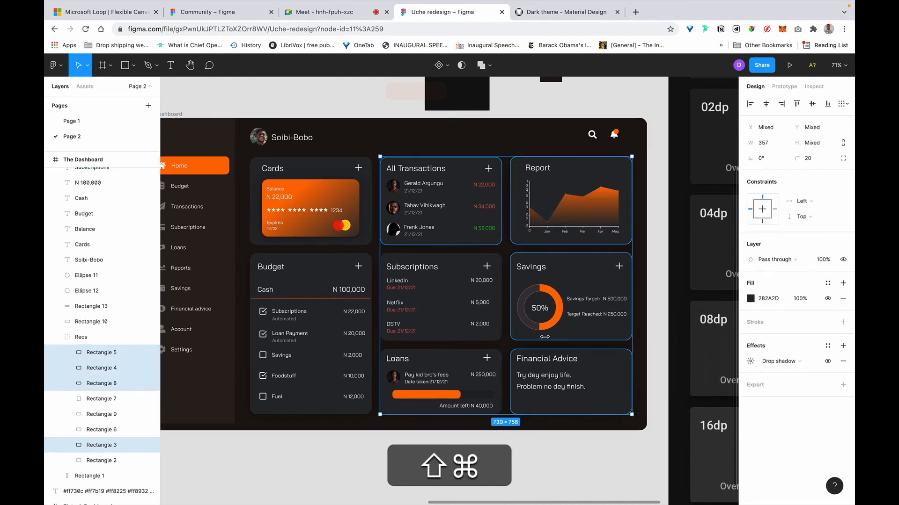
pyautogui.keyDown('shift'); pyautogui.keyDown('super'); pyautogui.click(468, 361); pyautogui.keyUp('super'); pyautogui.keyUp('shift')
pyautogui.keyDown('shift'); pyautogui.keyDown('super'); pyautogui.click(395, 336); pyautogui.keyUp('super'); pyautogui.keyUp('shift')
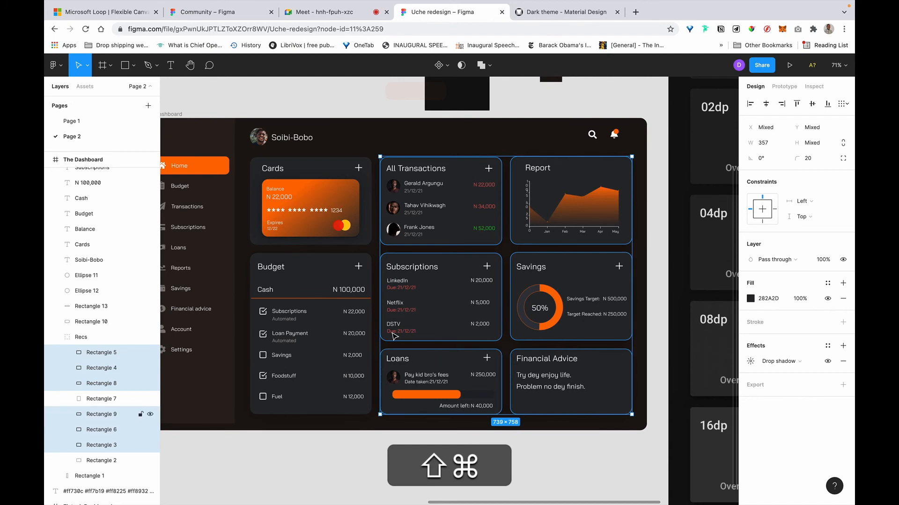
pyautogui.keyDown('shift'); pyautogui.keyDown('super'); pyautogui.click(302, 269); pyautogui.keyUp('super'); pyautogui.keyUp('shift')
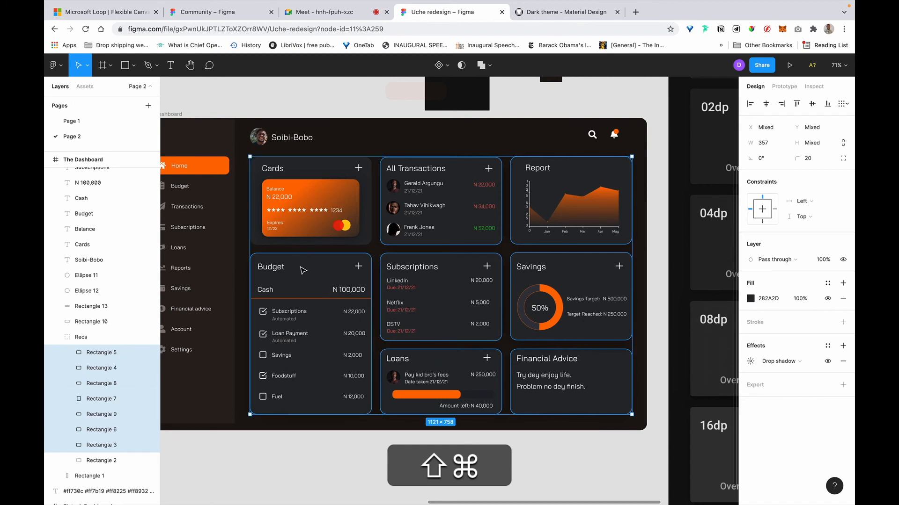
pyautogui.click(843, 362)
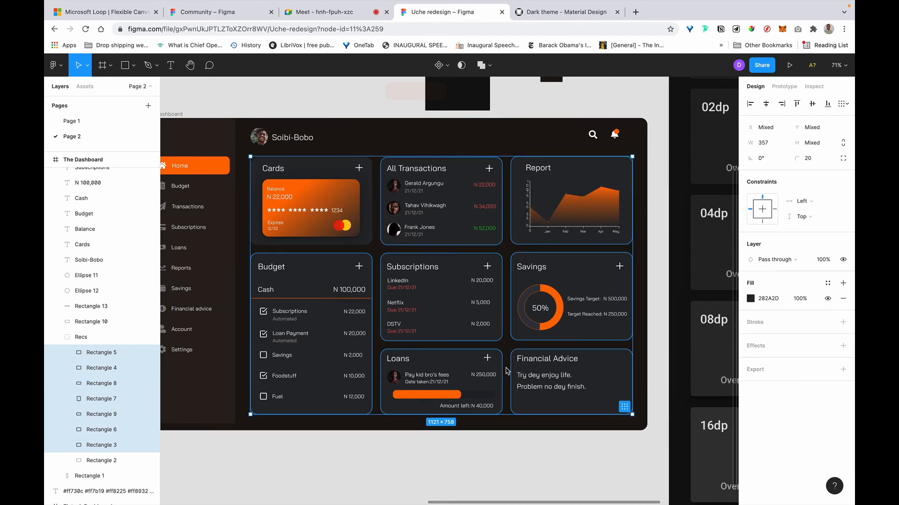
pyautogui.hscroll(-2, 509, 372)
pyautogui.scroll(-1, 509, 372)
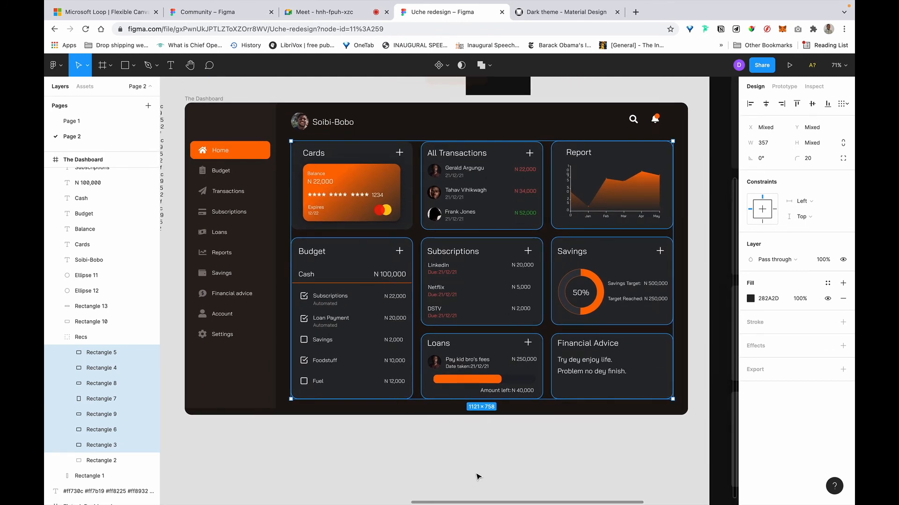
pyautogui.click(506, 437)
# Drag the avatar and profile name together left onto the top of the sidebar.
pyautogui.scroll(1, 506, 437)
pyautogui.hscroll(-1, 506, 438)
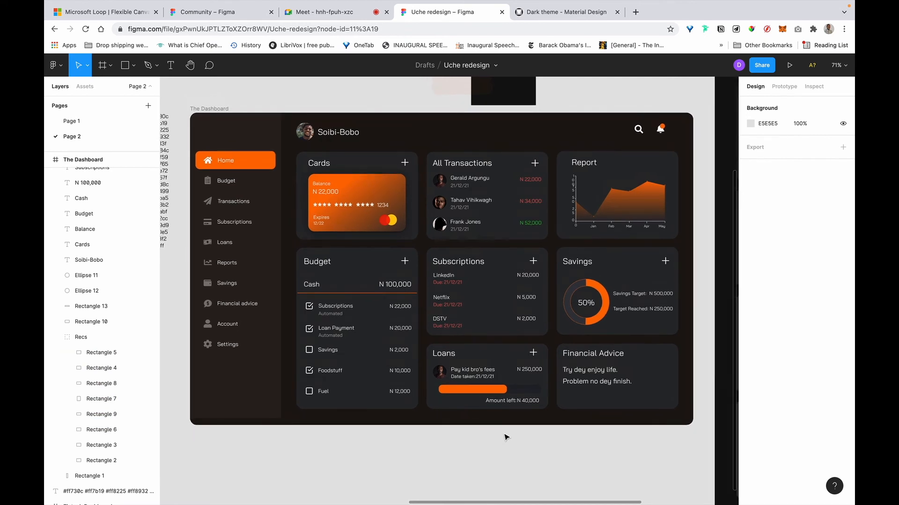
pyautogui.scroll(2, 505, 437)
pyautogui.hscroll(2, 505, 437)
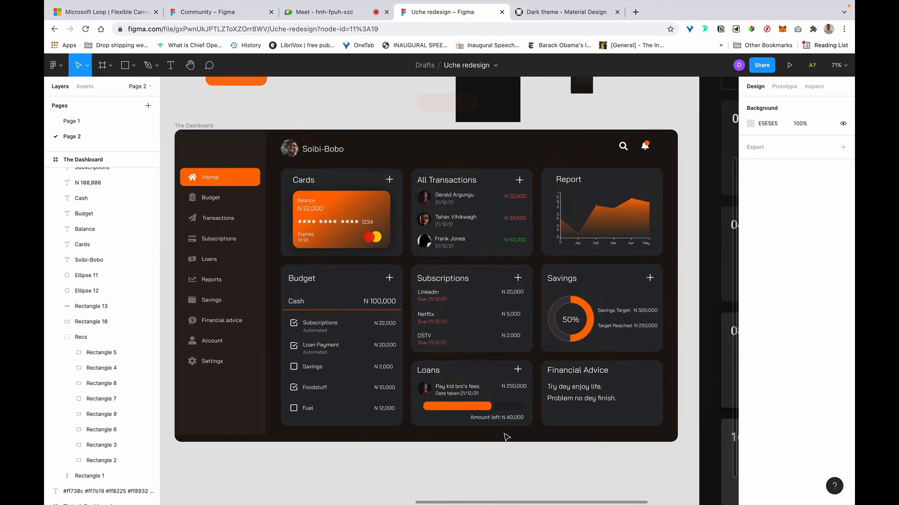
pyautogui.scroll(3, 440, 410)
pyautogui.hscroll(1, 439, 410)
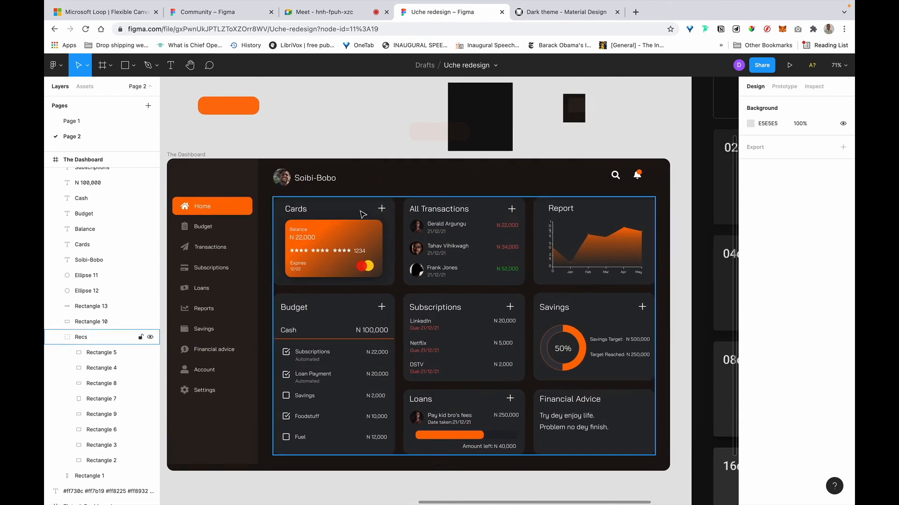
pyautogui.hscroll(-5, 299, 173)
pyautogui.scroll(-1, 300, 173)
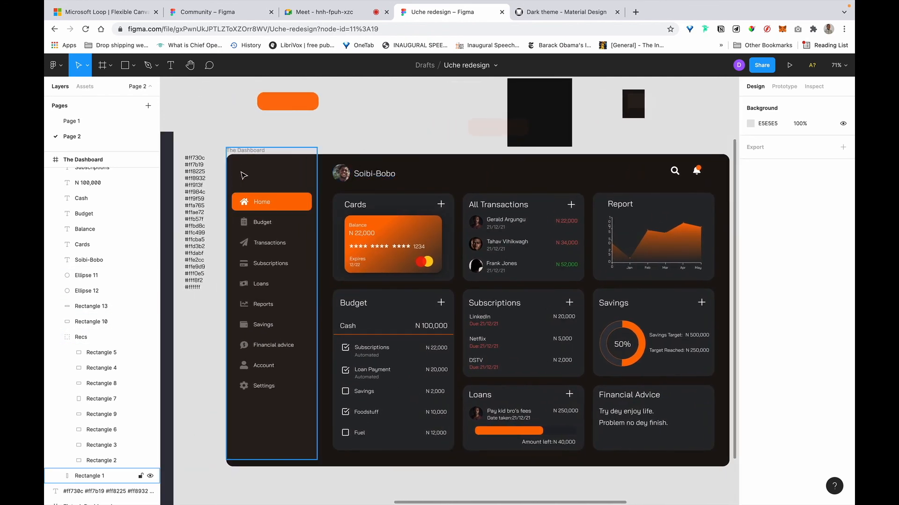
pyautogui.click(387, 176)
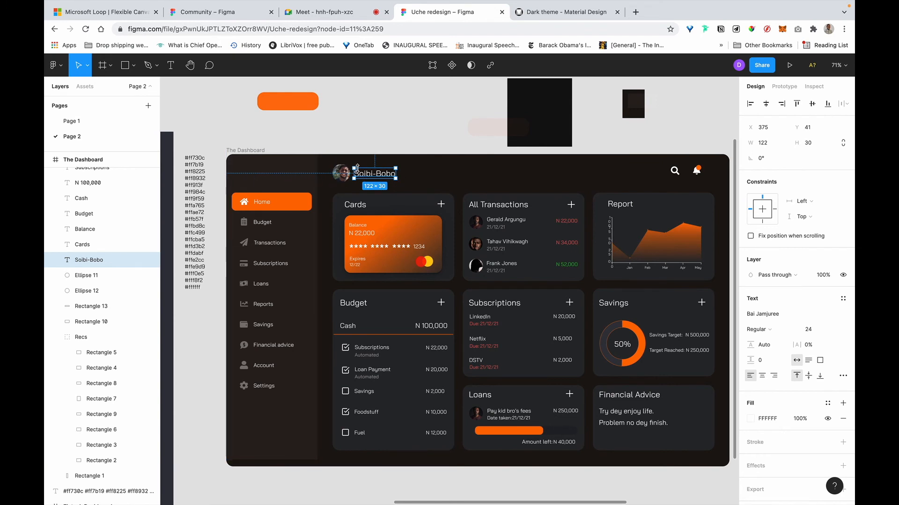
pyautogui.click(340, 180)
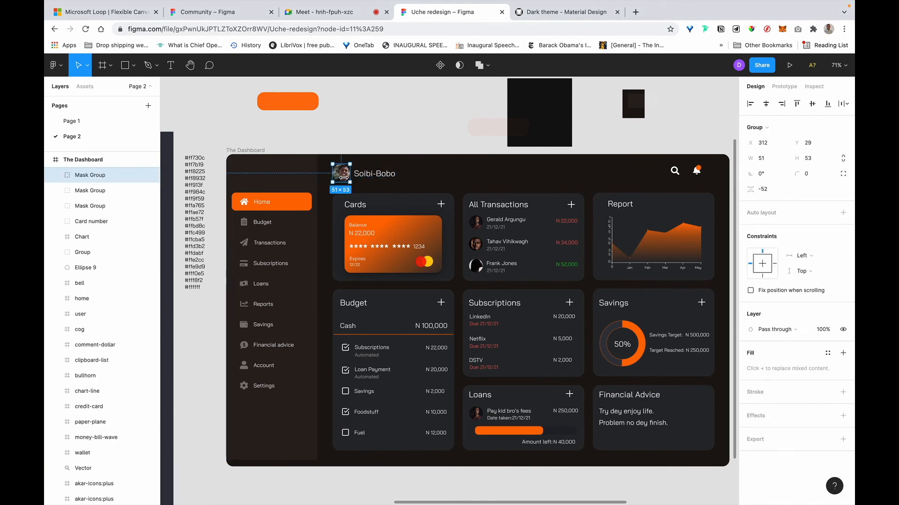
pyautogui.keyDown('shift'); pyautogui.click(380, 177); pyautogui.keyUp('shift')
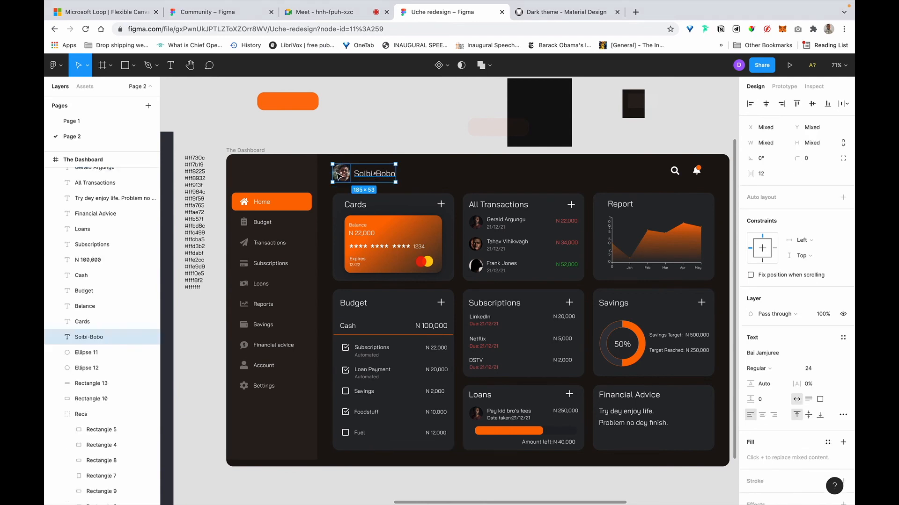
pyautogui.moveTo(368, 176); pyautogui.dragTo(270, 177)
pyautogui.click(313, 141)
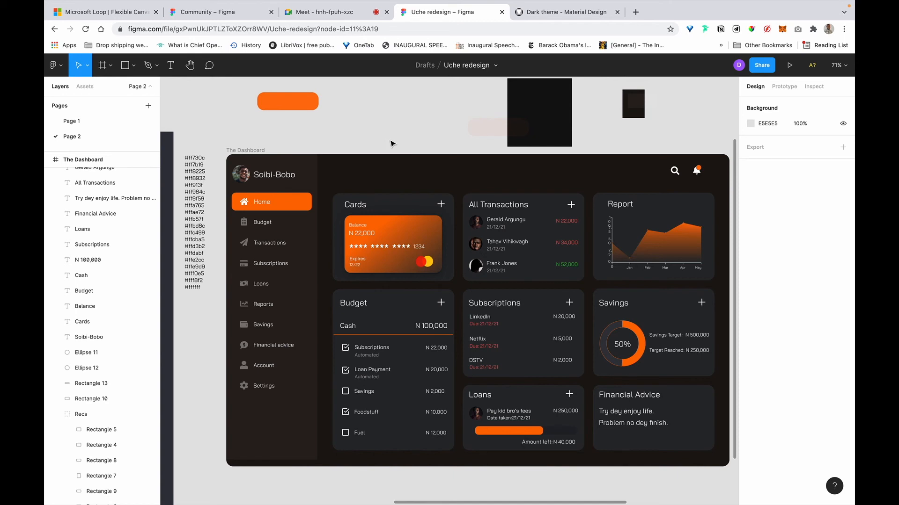
# Duplicate the profile name into the top bar, retype it as 'Home', and bold it.
pyautogui.hscroll(2, 392, 143)
pyautogui.click(274, 175)
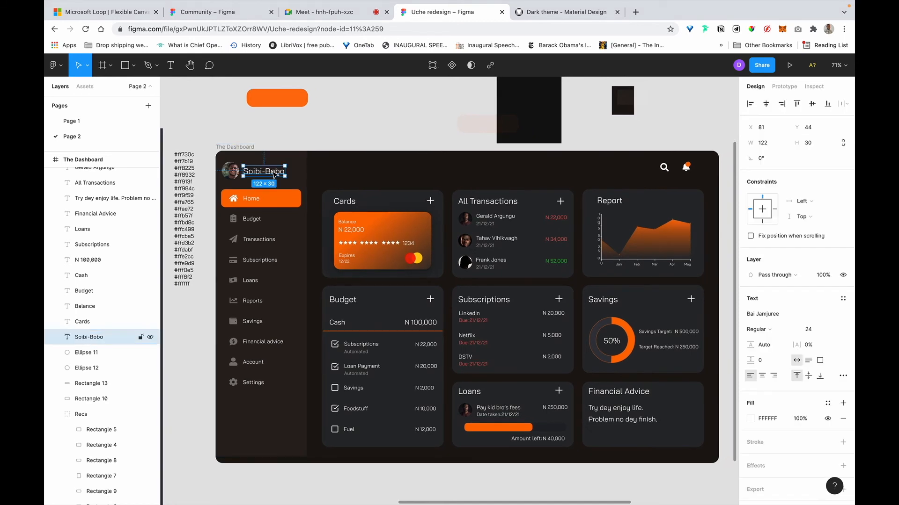
pyautogui.moveTo(275, 174); pyautogui.dragTo(350, 169)
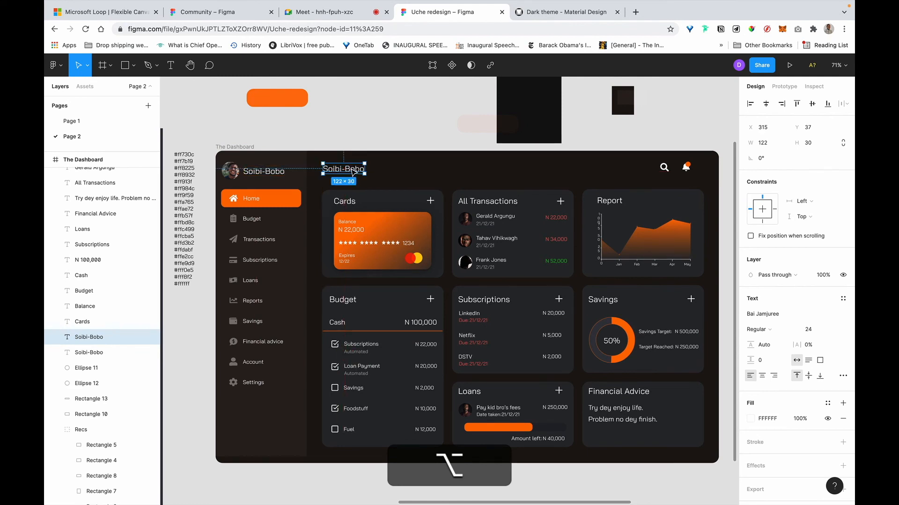
pyautogui.write('HOe')
pyautogui.press('BackSpace')
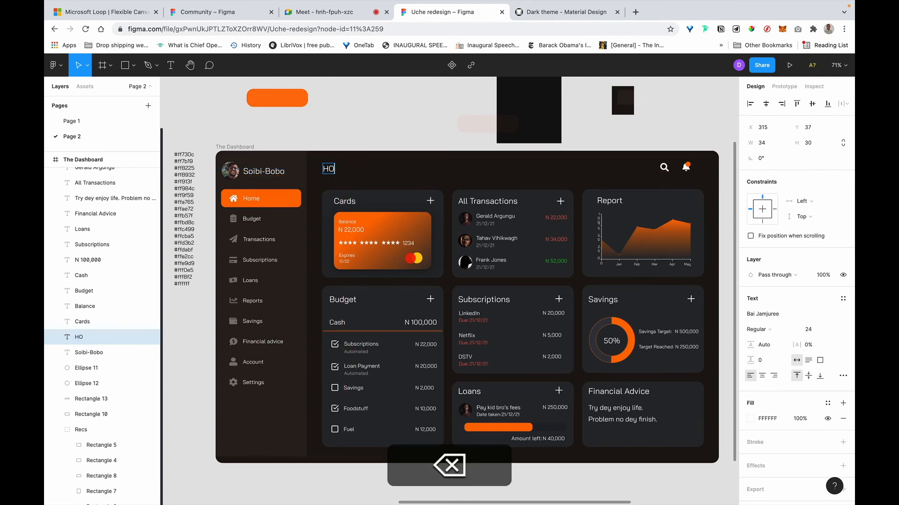
pyautogui.write('ome')
pyautogui.press('Escape')
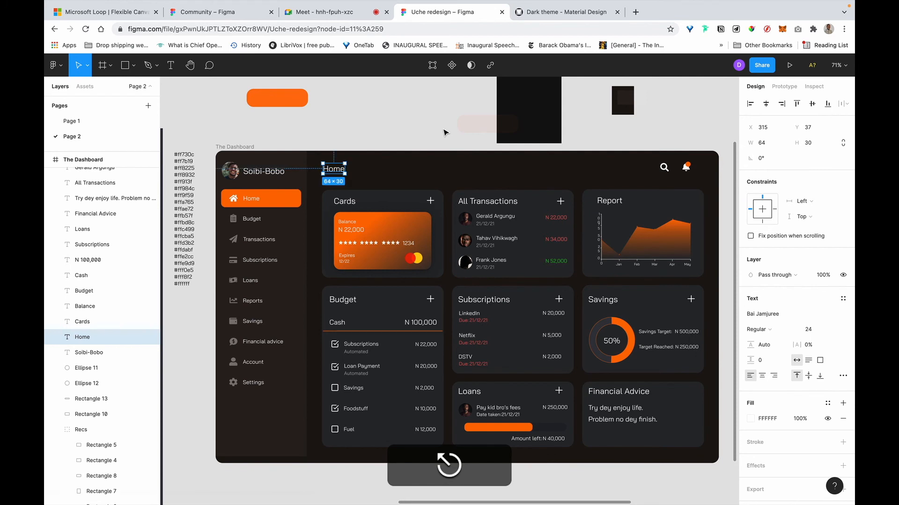
pyautogui.click(359, 170)
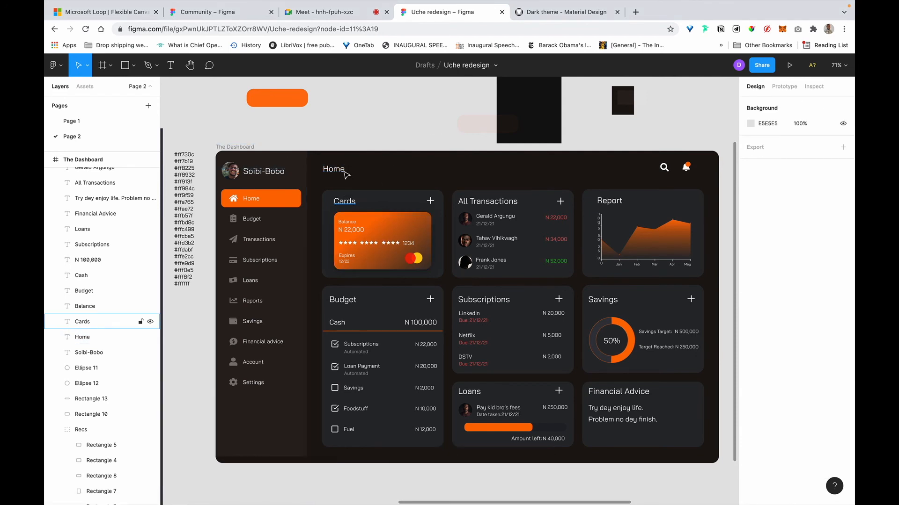
pyautogui.click(344, 174)
pyautogui.press('super+b')
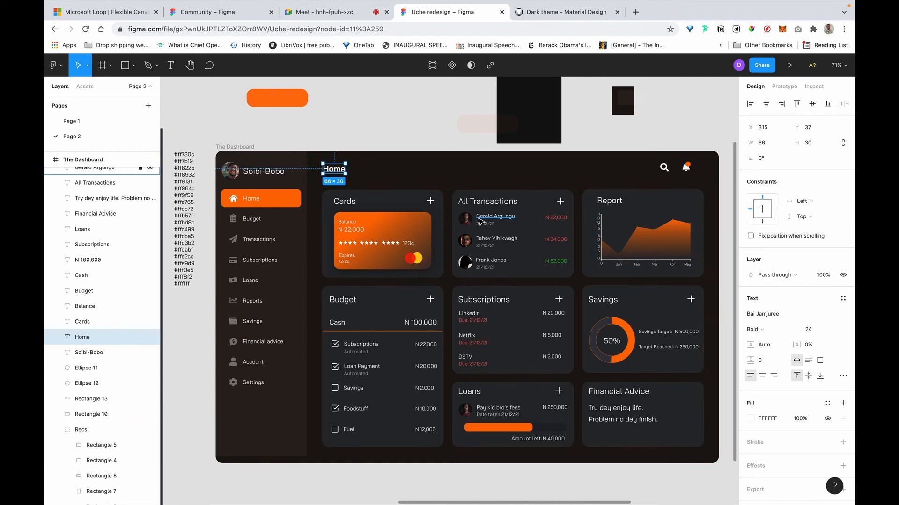
pyautogui.scroll(1, 339, 160)
pyautogui.scroll(5, 340, 159)
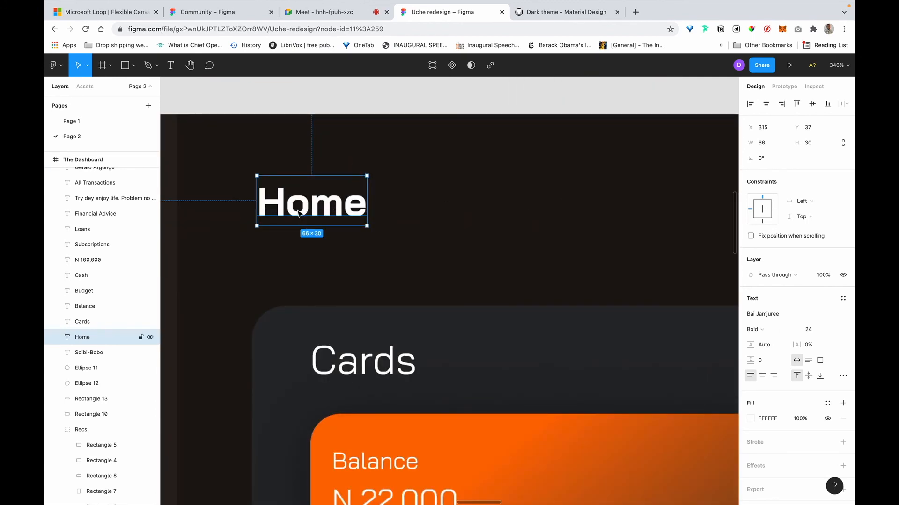
pyautogui.hotkey('shift', '0')
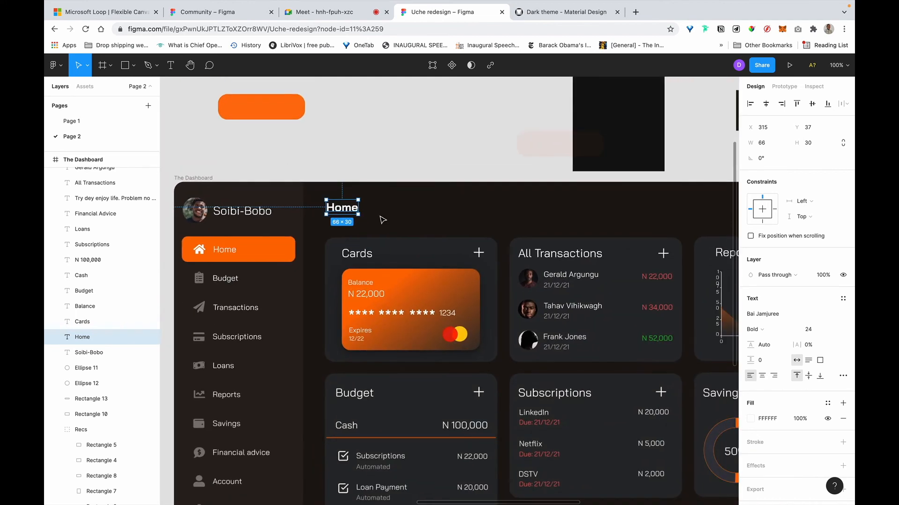
pyautogui.scroll(-3, 382, 220)
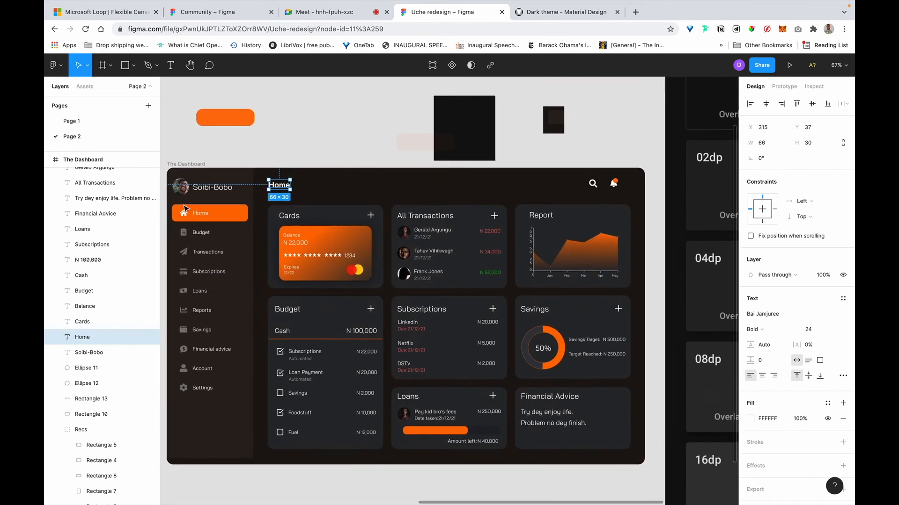
pyautogui.click(349, 243)
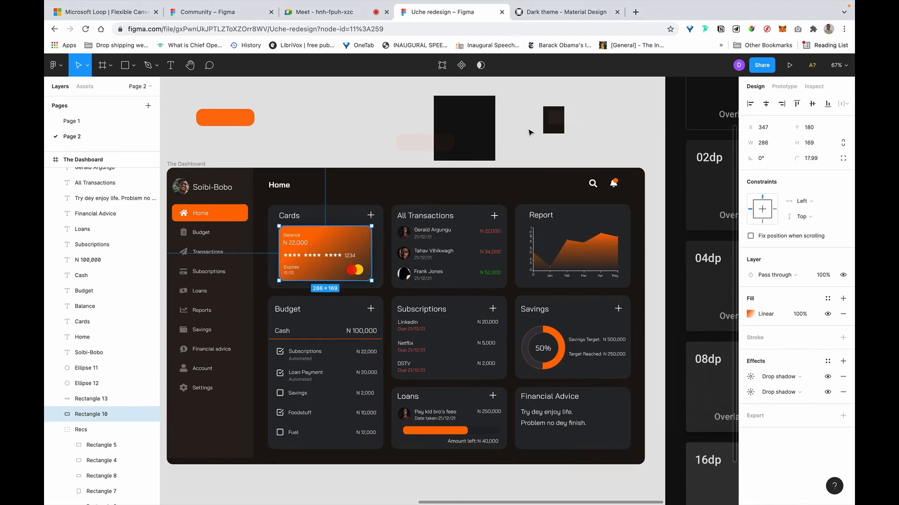
pyautogui.click(531, 133)
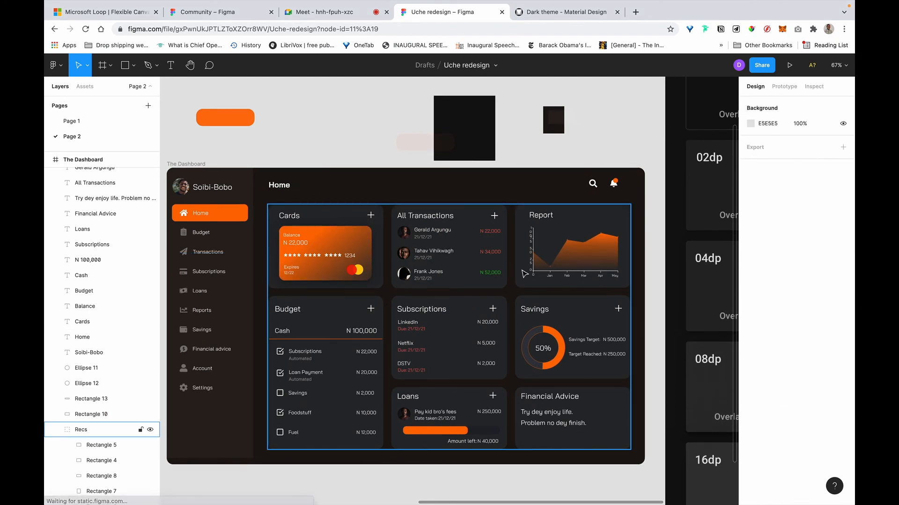
pyautogui.scroll(-1, 569, 253)
pyautogui.scroll(-6, 570, 253)
pyautogui.scroll(5, 570, 248)
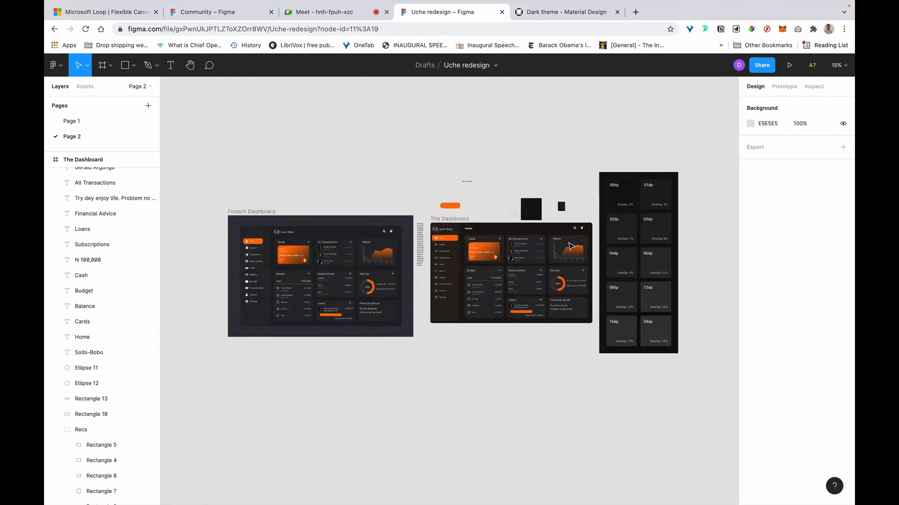
pyautogui.hscroll(-4, 572, 247)
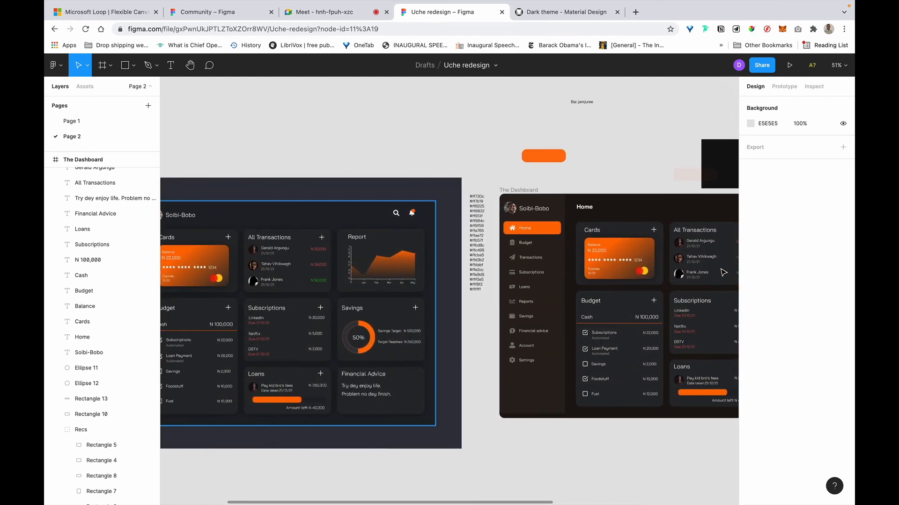
pyautogui.hscroll(5, 570, 247)
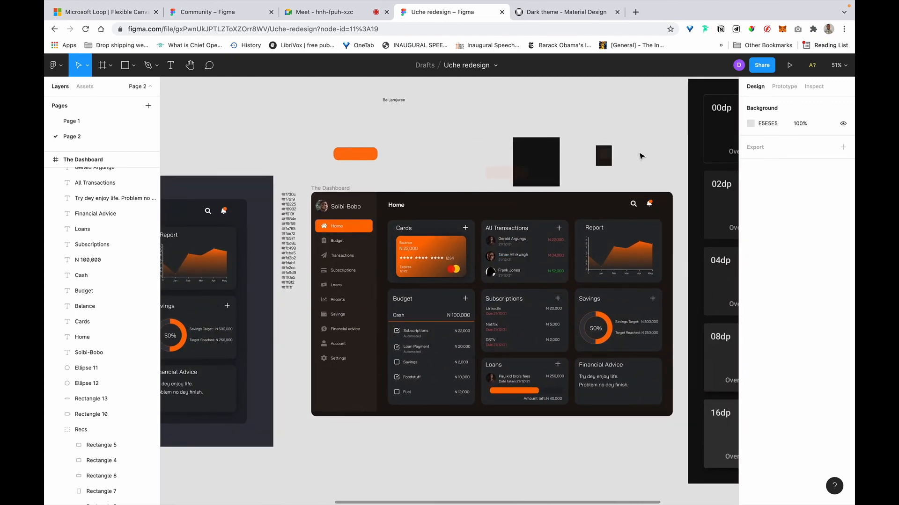
pyautogui.hscroll(7, 655, 187)
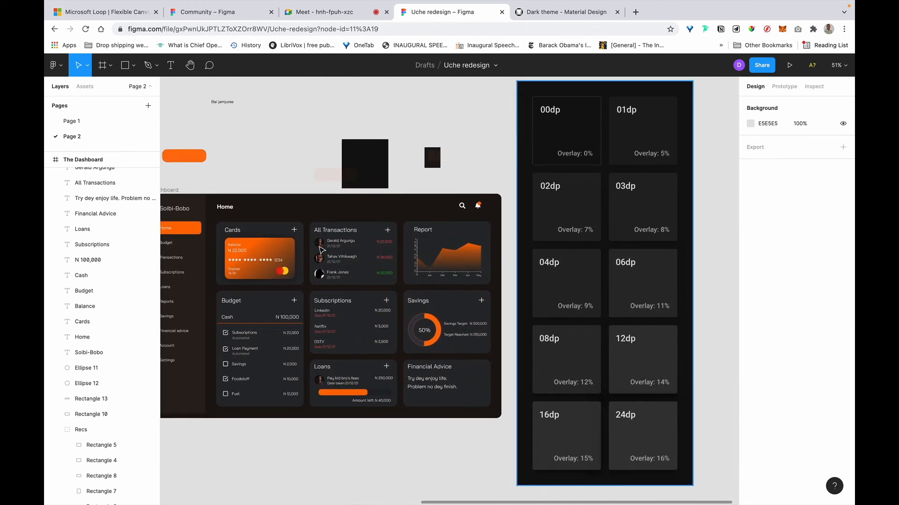
pyautogui.hscroll(-3, 321, 249)
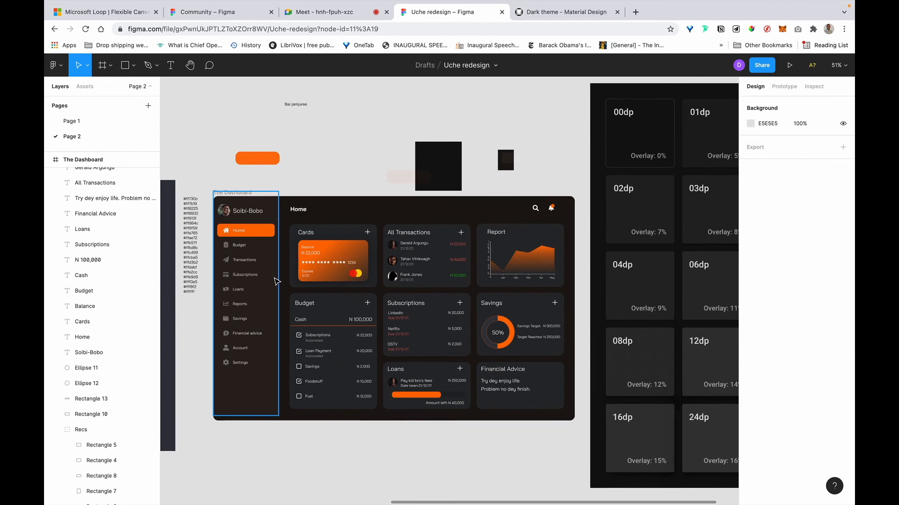
pyautogui.hscroll(3, 468, 263)
pyautogui.scroll(1, 468, 262)
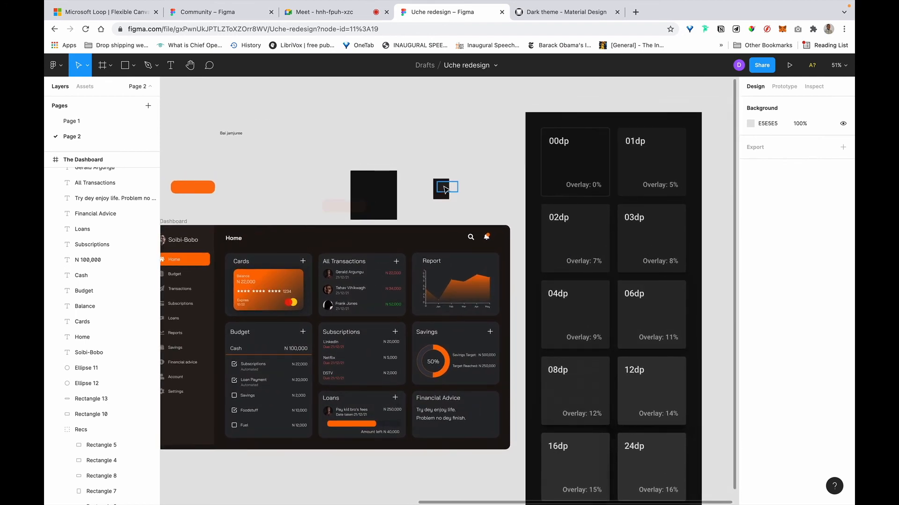
# Change the small swatch overlay's fill opacity from 5% to 8%.
pyautogui.click(444, 188)
pyautogui.scroll(10, 445, 189)
pyautogui.click(797, 237)
pyautogui.press('Left')
pyautogui.press('Right')
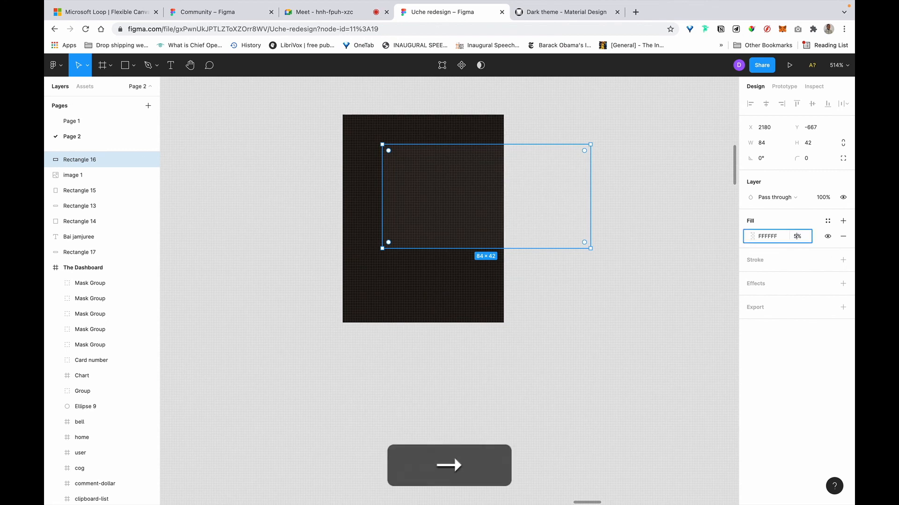
pyautogui.press('BackSpace')
pyautogui.write('8')
pyautogui.press('Return')
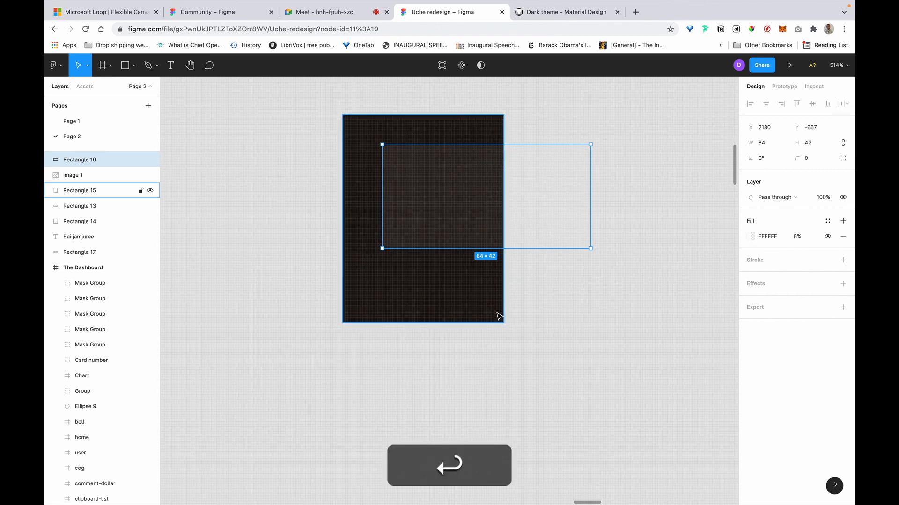
pyautogui.scroll(-5, 499, 314)
pyautogui.scroll(-5, 499, 317)
pyautogui.scroll(-5, 500, 316)
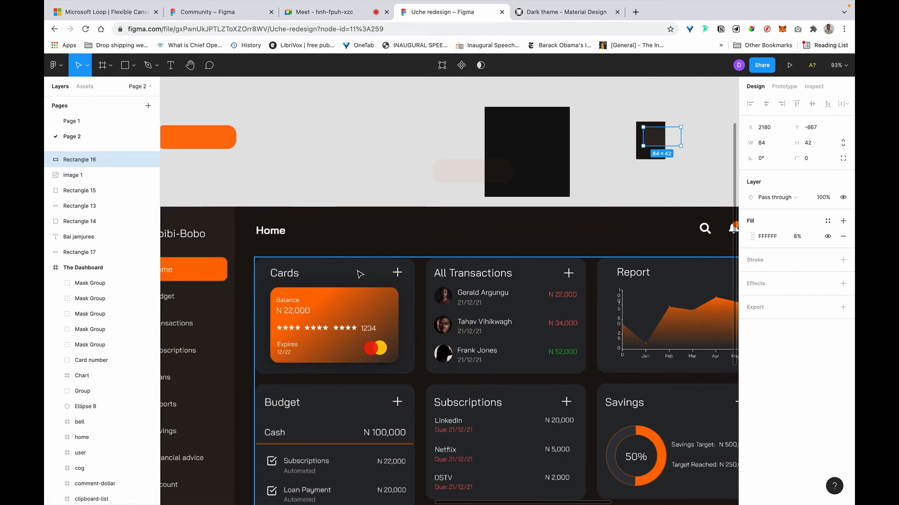
# Eyedrop the swatch colour onto the Cards card and copy its 302924 hex.
pyautogui.click(341, 280)
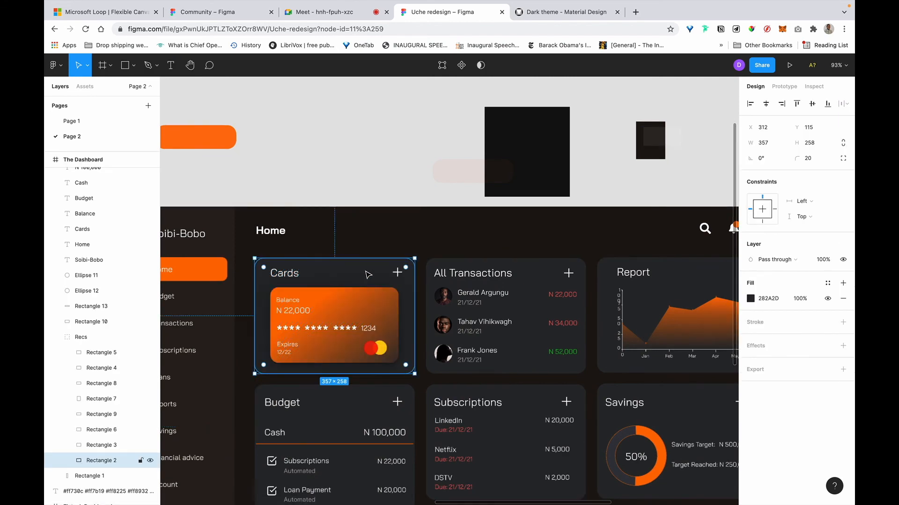
pyautogui.press('i')
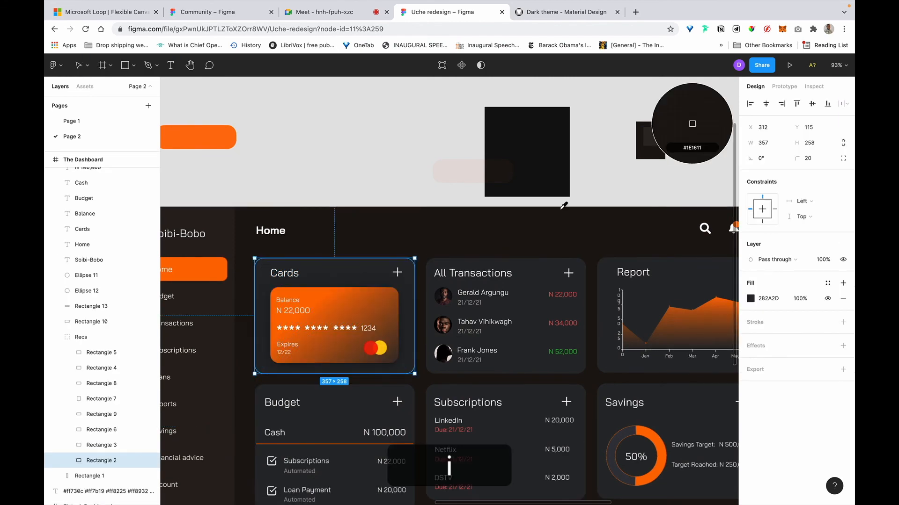
pyautogui.click(654, 140)
pyautogui.click(770, 301)
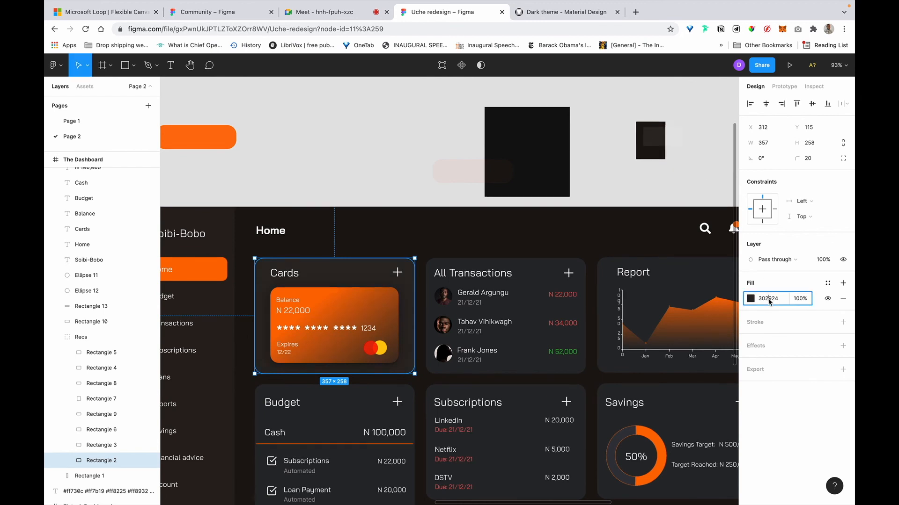
pyautogui.press('super+c')
pyautogui.click(376, 131)
# Apply the 302924 fill to the Budget, Subscriptions, Loans, Financial Advice and Savings cards.
pyautogui.scroll(-5, 376, 130)
pyautogui.scroll(-1, 381, 119)
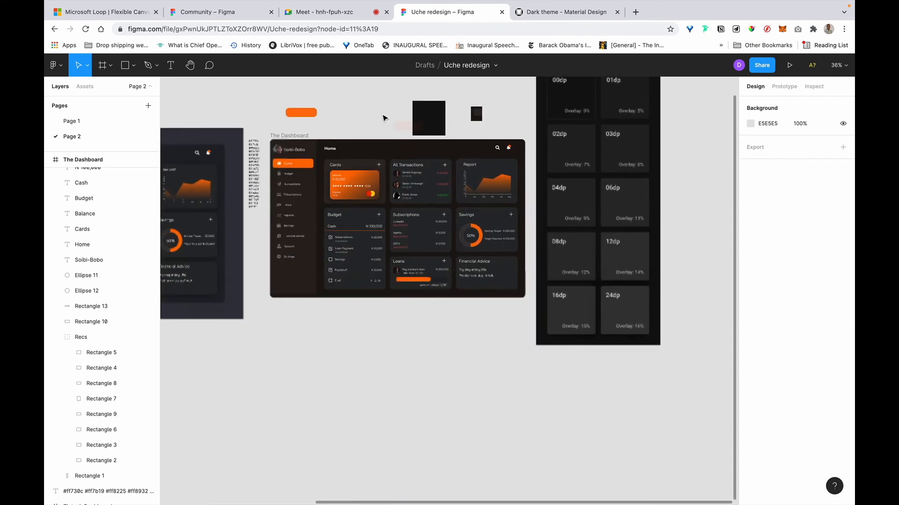
pyautogui.scroll(4, 383, 115)
pyautogui.click(349, 282)
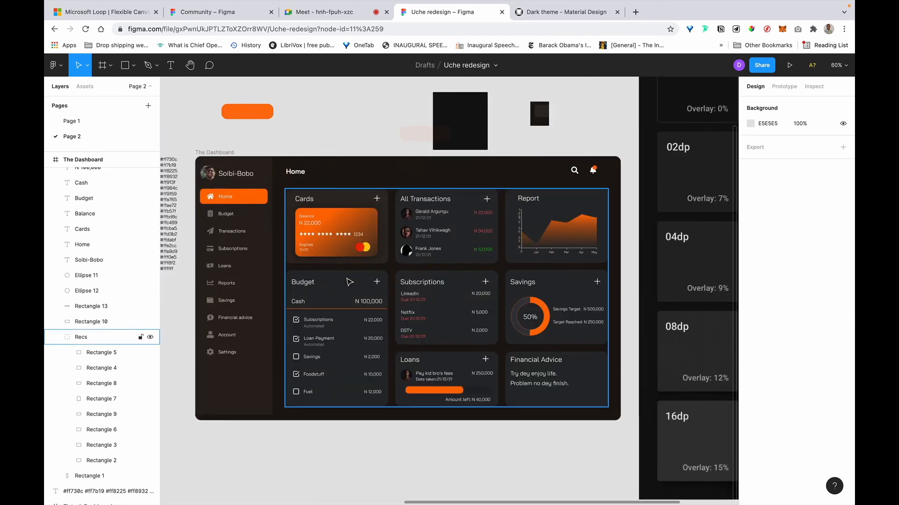
pyautogui.click(349, 282)
pyautogui.keyDown('shift'); pyautogui.keyDown('super'); pyautogui.click(461, 283); pyautogui.keyUp('super'); pyautogui.keyUp('shift')
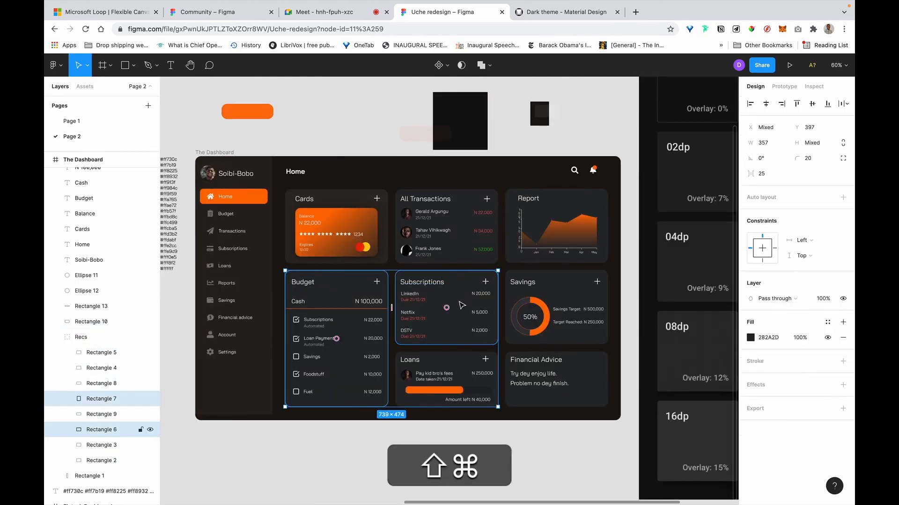
pyautogui.keyDown('shift'); pyautogui.keyDown('super'); pyautogui.click(472, 359); pyautogui.keyUp('super'); pyautogui.keyUp('shift')
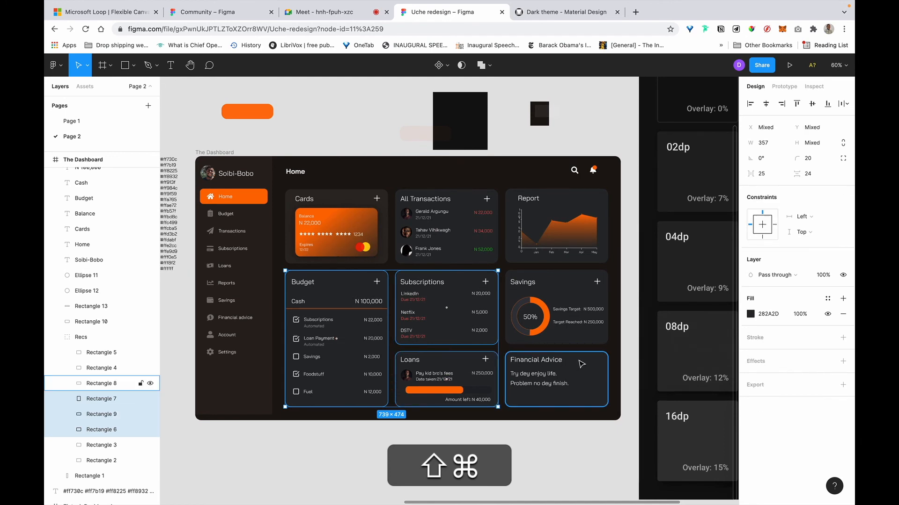
pyautogui.keyDown('shift'); pyautogui.keyDown('super'); pyautogui.click(578, 365); pyautogui.keyUp('super'); pyautogui.keyUp('shift')
pyautogui.keyDown('shift'); pyautogui.keyDown('super'); pyautogui.click(561, 284); pyautogui.keyUp('super'); pyautogui.keyUp('shift')
pyautogui.click(780, 300)
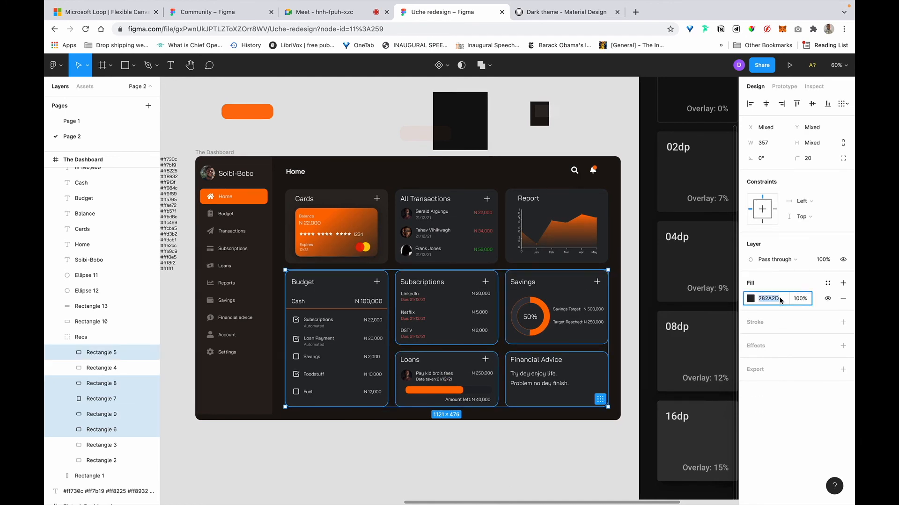
pyautogui.press('super+v')
pyautogui.press('super+Return')
pyautogui.press('Return')
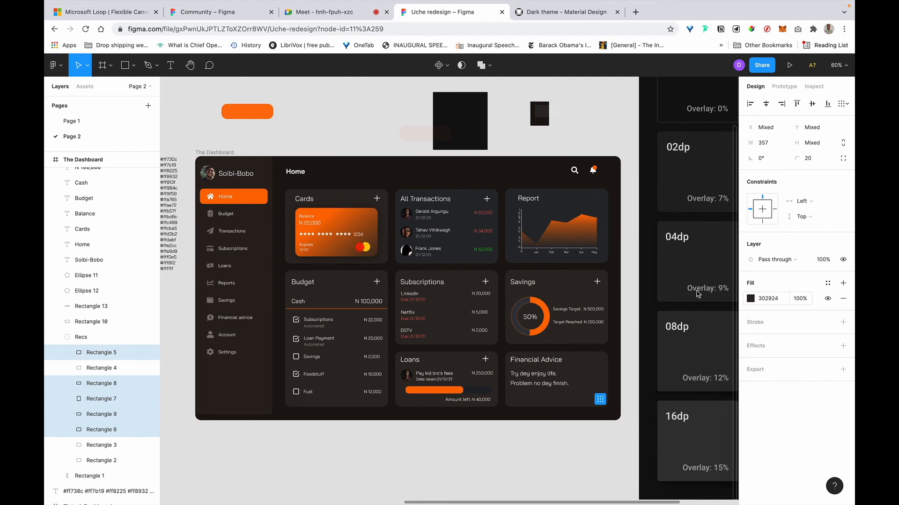
# Recolour the All Transactions and Report cards with the 302924 fill.
pyautogui.click(554, 216)
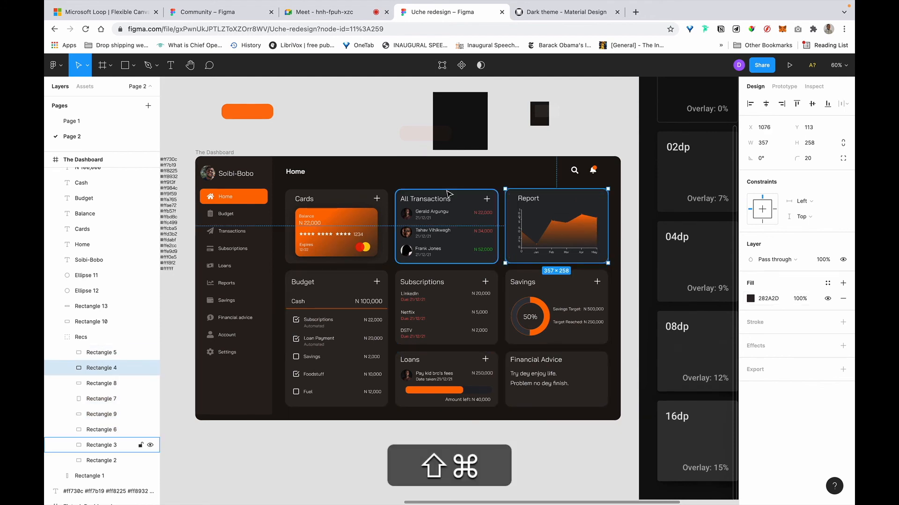
pyautogui.keyDown('shift'); pyautogui.keyDown('super'); pyautogui.click(458, 195); pyautogui.keyUp('super'); pyautogui.keyUp('shift')
pyautogui.click(770, 337)
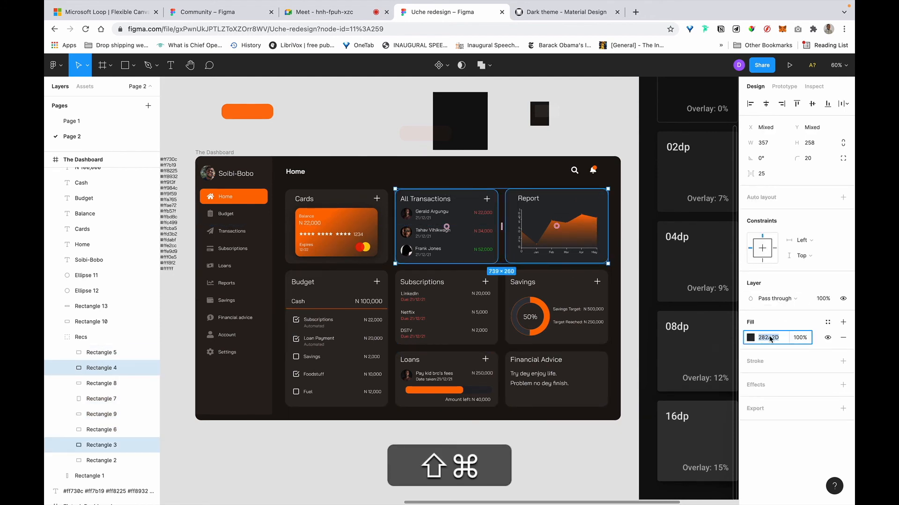
pyautogui.press('shift+super+v')
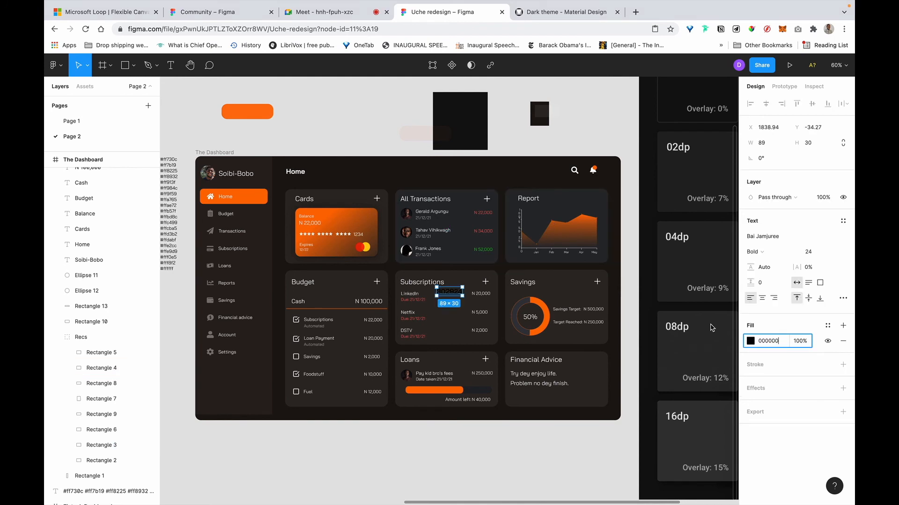
pyautogui.press('super+BackSpace')
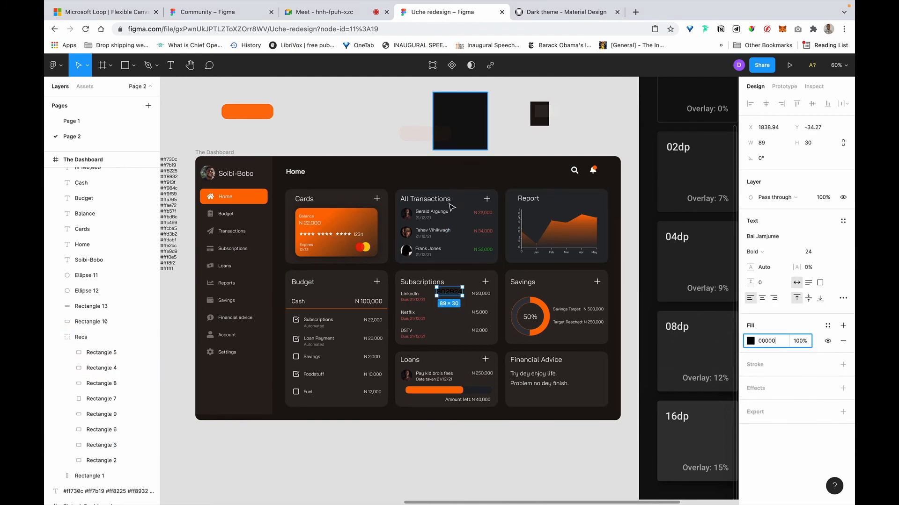
pyautogui.click(363, 200)
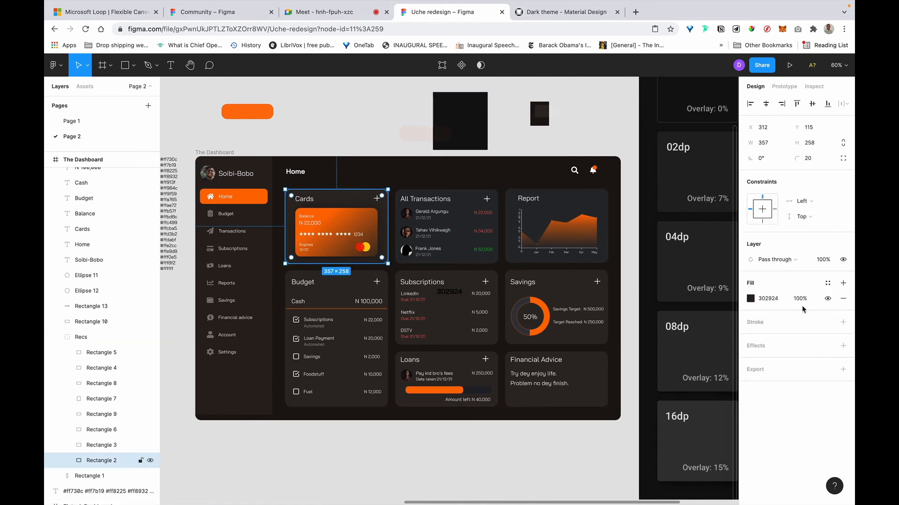
pyautogui.click(761, 302)
pyautogui.press('super+c')
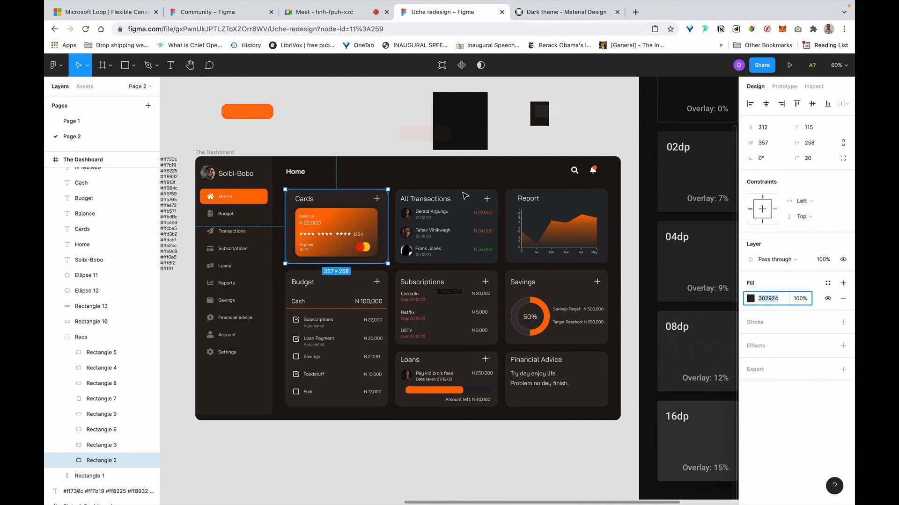
pyautogui.click(464, 196)
pyautogui.keyDown('shift'); pyautogui.click(577, 203); pyautogui.keyUp('shift')
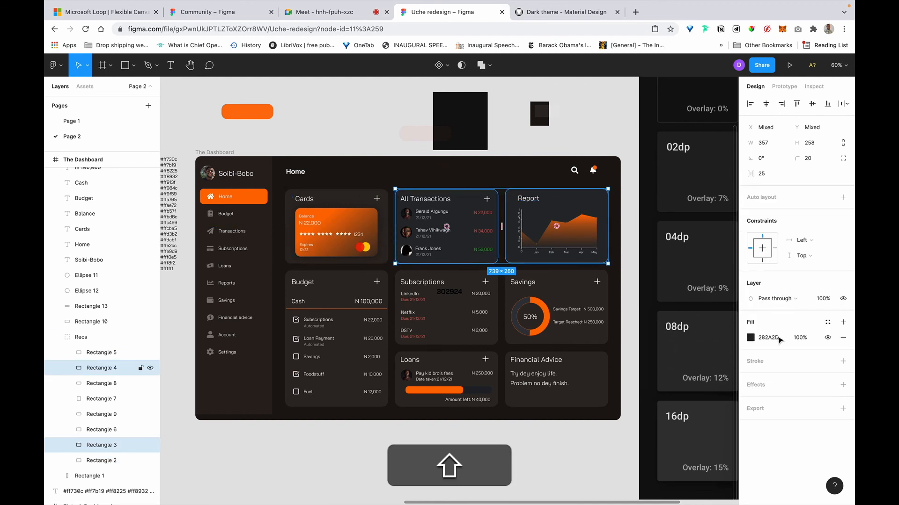
pyautogui.click(777, 337)
pyautogui.press('super+v')
pyautogui.press('super+Return')
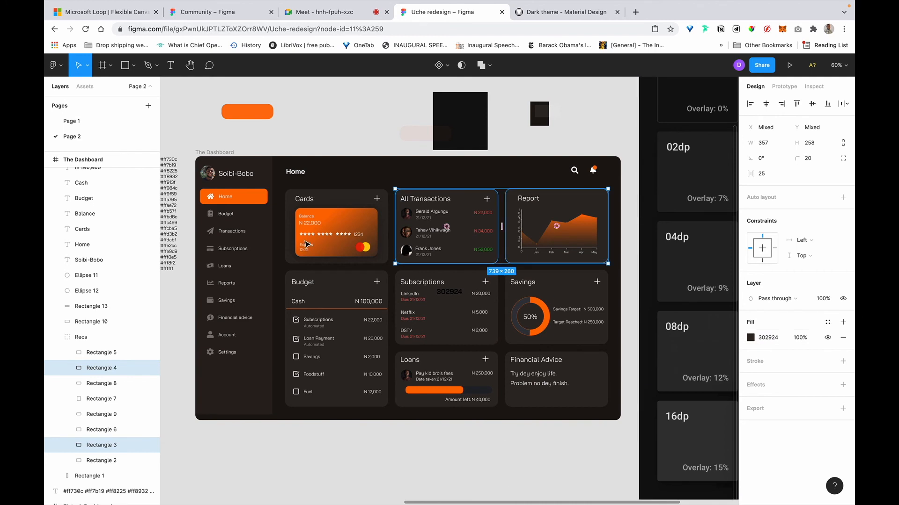
# Delete the stray 302924 colour label from the canvas.
pyautogui.click(515, 133)
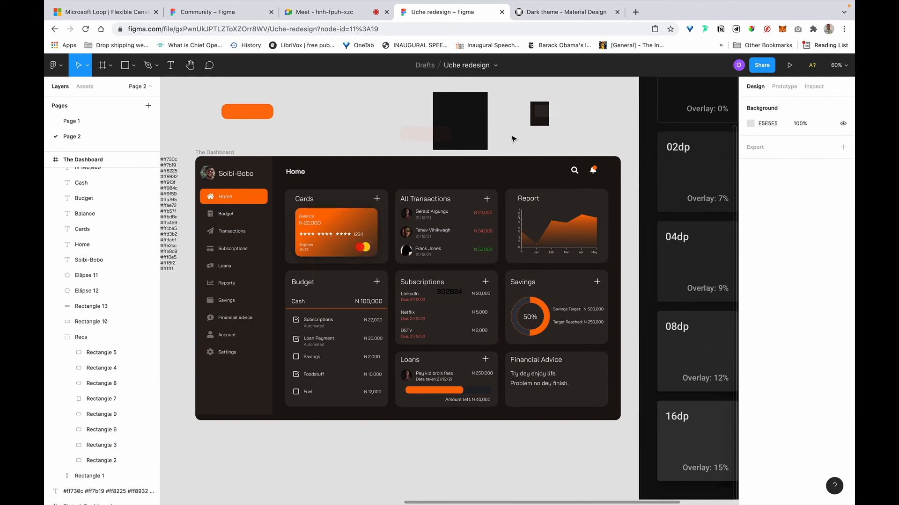
pyautogui.click(451, 294)
pyautogui.press('BackSpace')
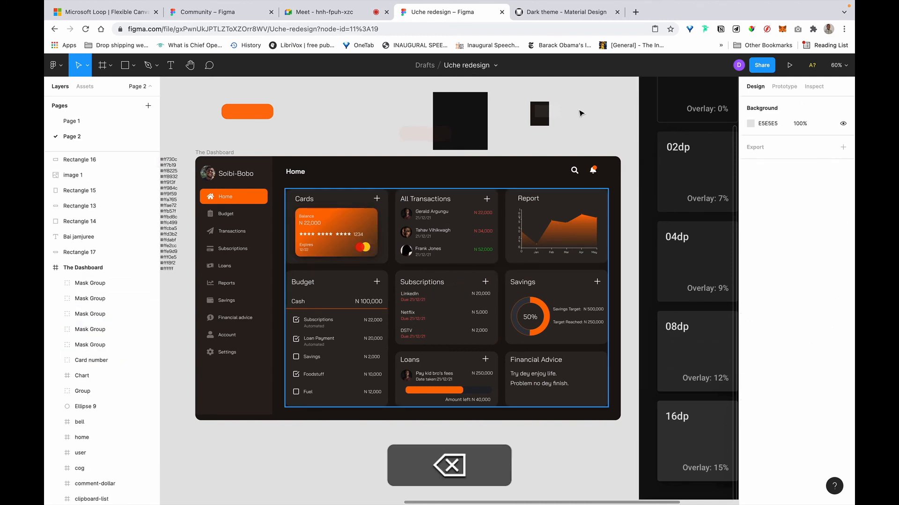
# Move the Cards heading 11 px left to X 336.
pyautogui.hscroll(-3, 455, 355)
pyautogui.scroll(-1, 455, 355)
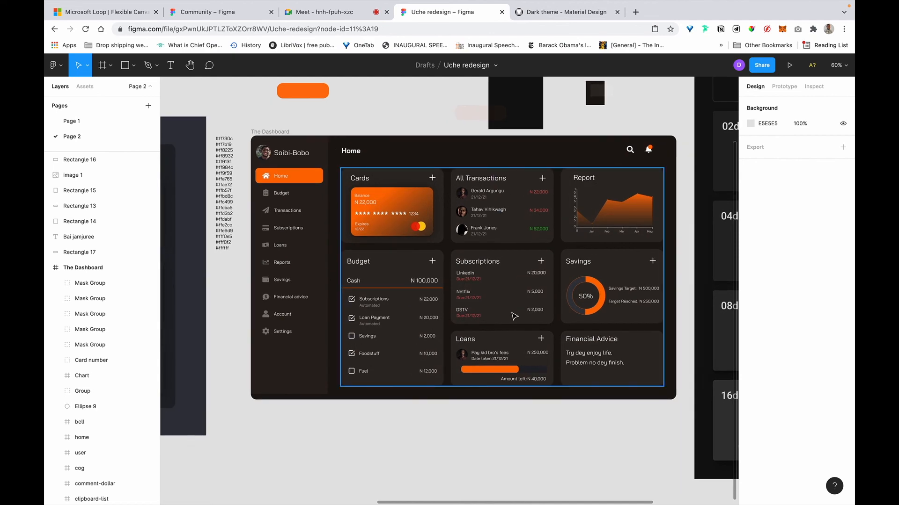
pyautogui.hscroll(1, 504, 312)
pyautogui.scroll(1, 504, 311)
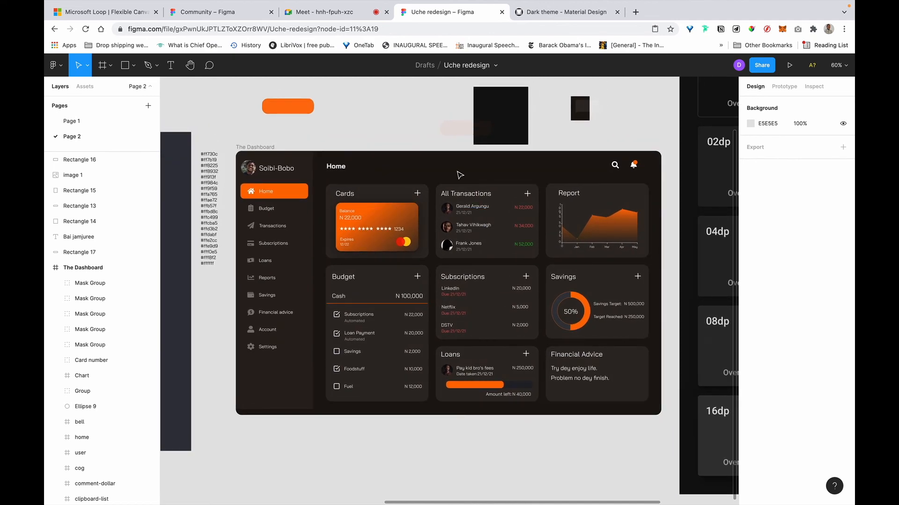
pyautogui.scroll(6, 459, 174)
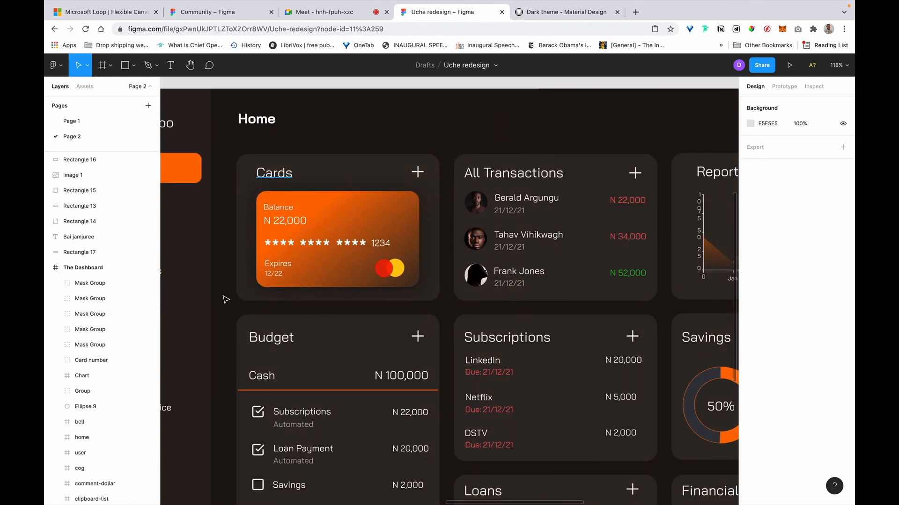
pyautogui.click(274, 173)
pyautogui.hscroll(-1, 267, 328)
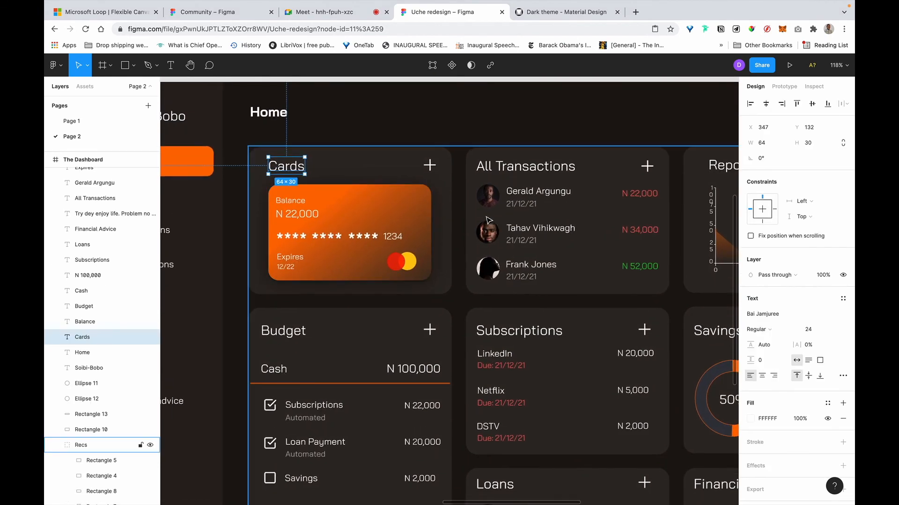
pyautogui.scroll(-1, 296, 301)
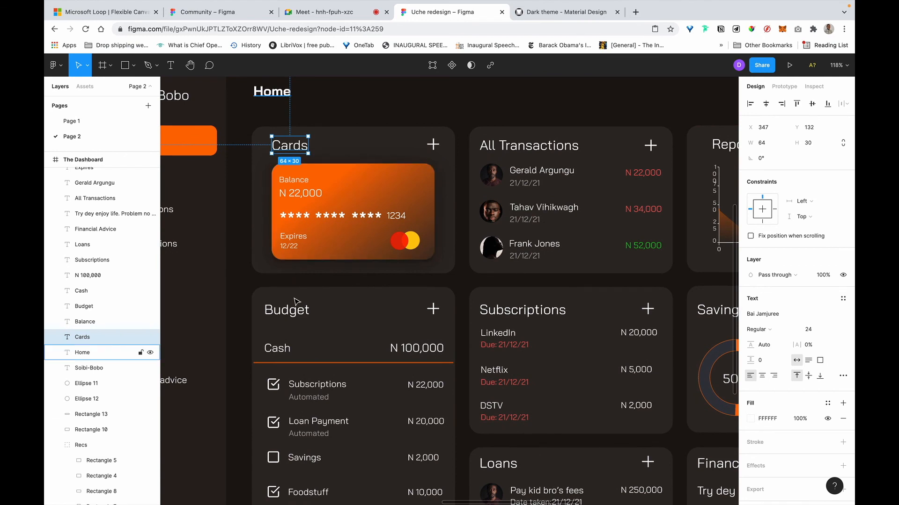
pyautogui.press('alt')
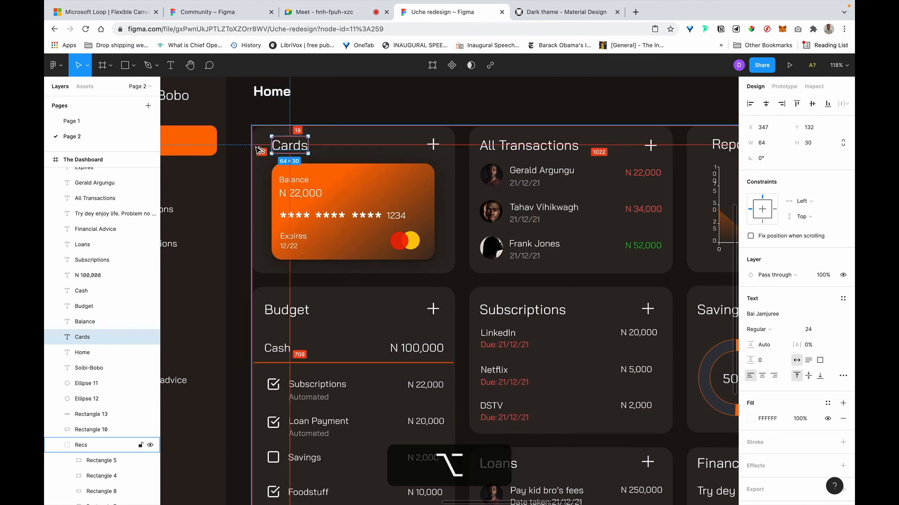
pyautogui.hotkey('alt', 'shift', 'Left')
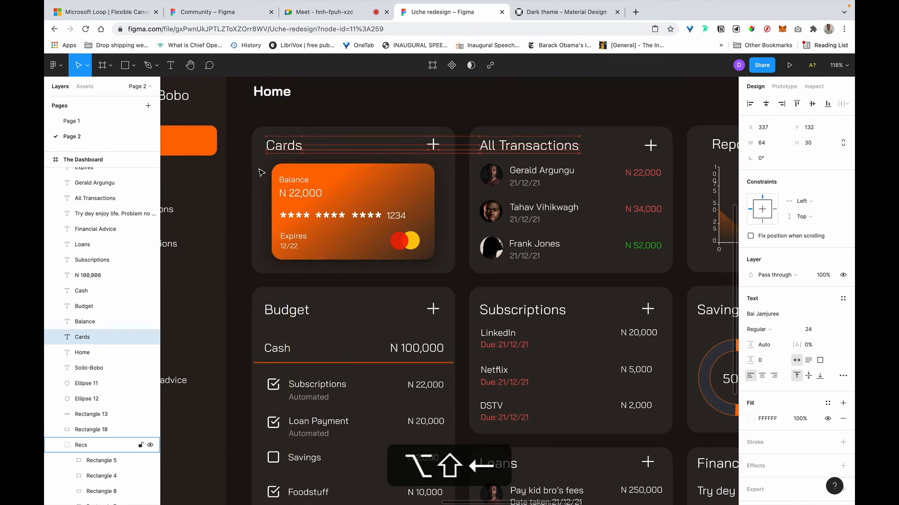
pyautogui.hotkey('alt', 'Left')
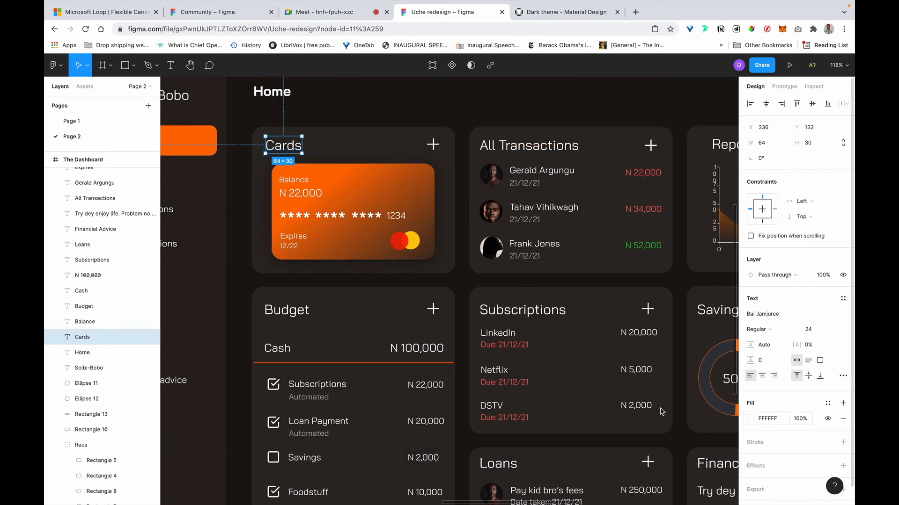
# Clear away the on-screen keyboard and recheck the Cards heading's spacing to its card.
pyautogui.scroll(-1, 468, 318)
pyautogui.hscroll(1, 468, 319)
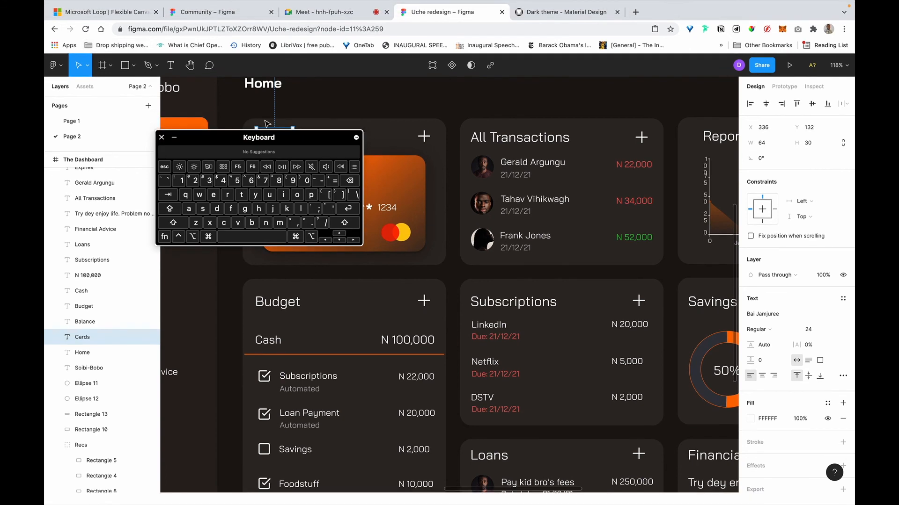
pyautogui.moveTo(300, 139); pyautogui.dragTo(709, 329)
pyautogui.click(569, 328)
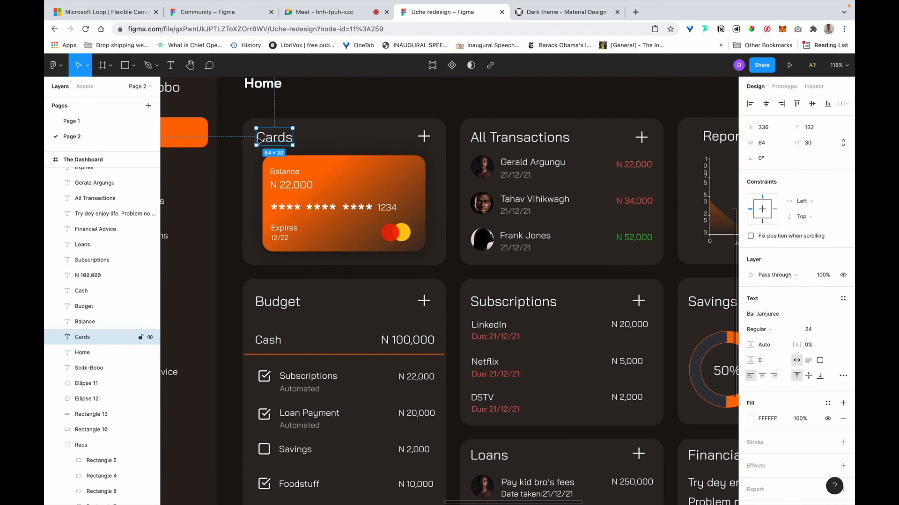
pyautogui.press('alt')
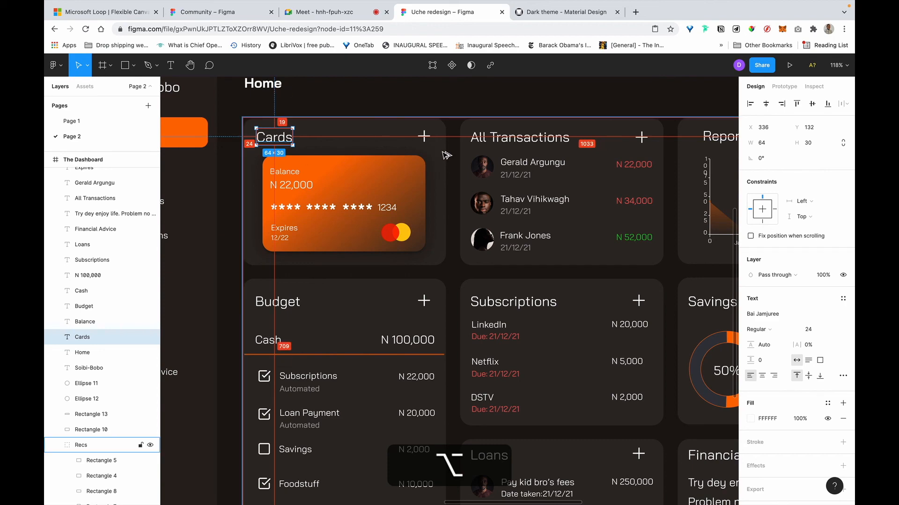
# Ungroup the Recs group and clear the selection.
pyautogui.scroll(-3, 433, 102)
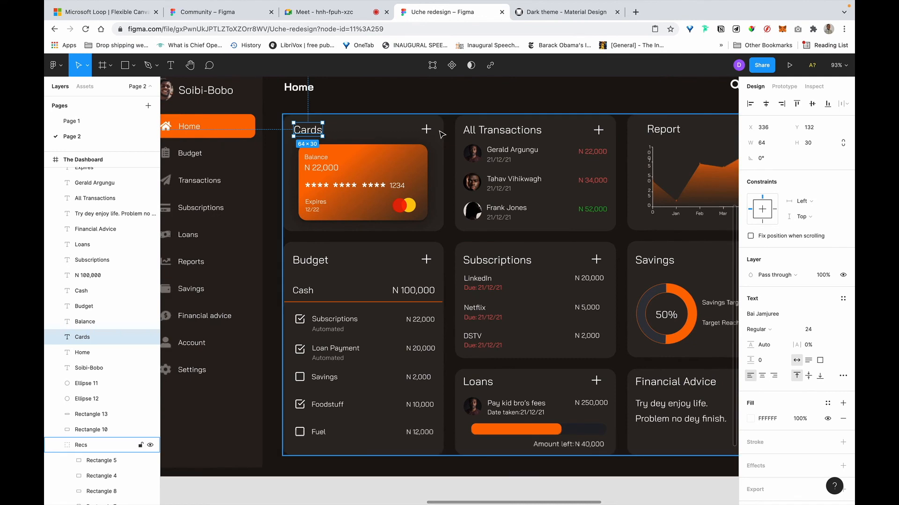
pyautogui.rightClick(441, 132)
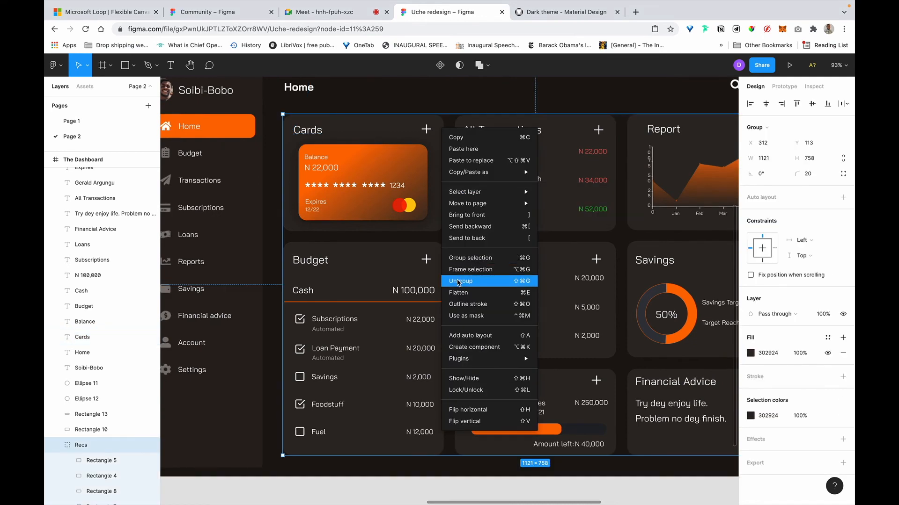
pyautogui.click(457, 281)
pyautogui.click(438, 100)
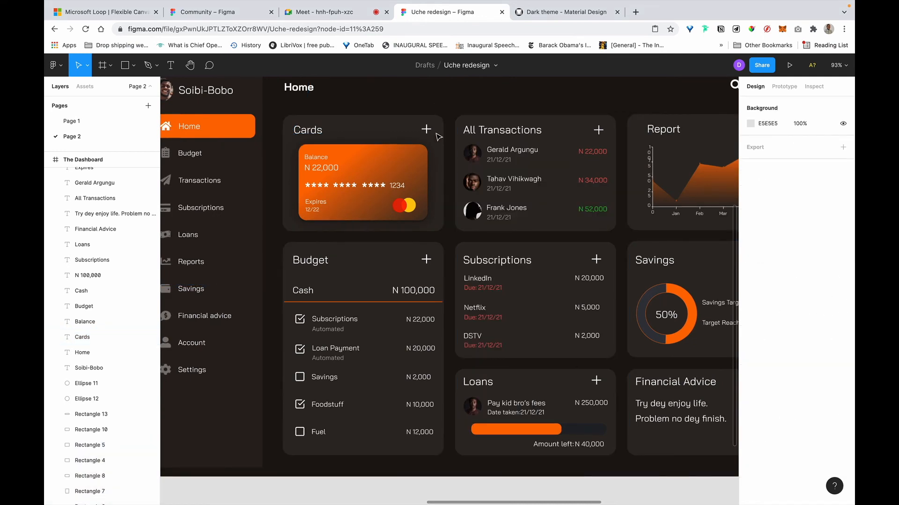
# Measure the Cards heading's spacing: 17 below its card's top edge, 24 from the left.
pyautogui.press('alt')
pyautogui.click(441, 169)
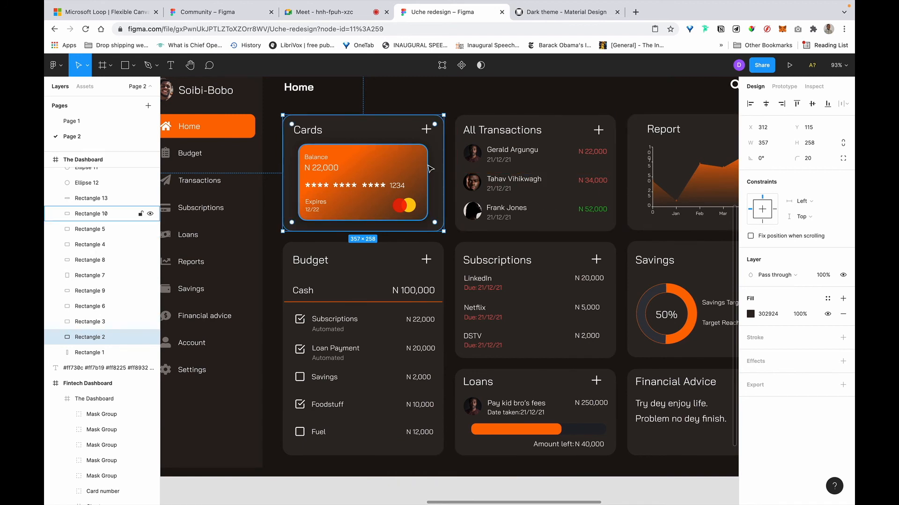
pyautogui.click(307, 134)
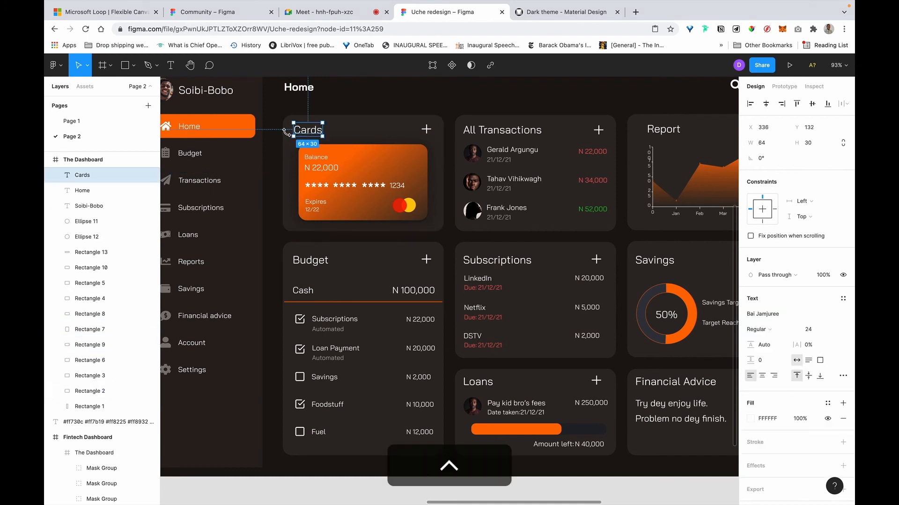
pyautogui.scroll(3, 287, 146)
pyautogui.press('alt')
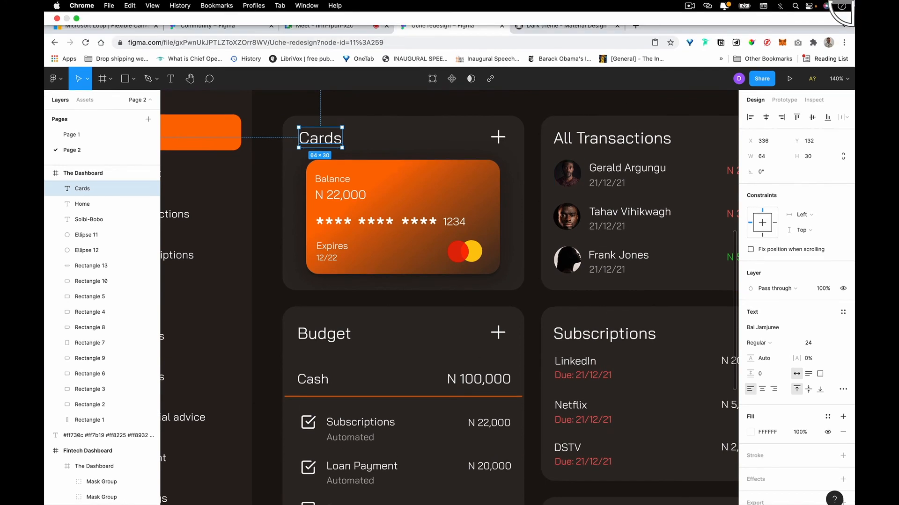
# Nudge the Cards heading to Y 135, 20 px below its card's top and 24 px from the left.
pyautogui.moveTo(854, 1)
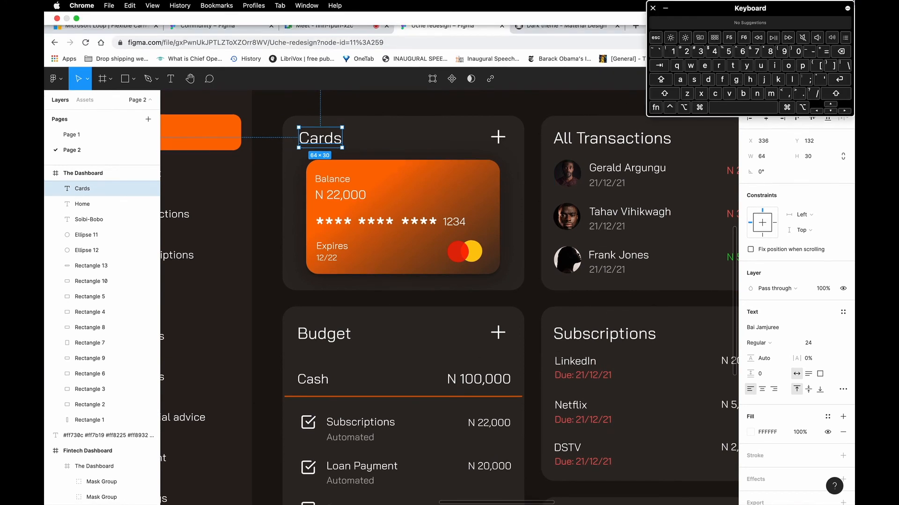
pyautogui.click(831, 111)
pyautogui.click(831, 111)
pyautogui.click(834, 110)
pyautogui.click(834, 110)
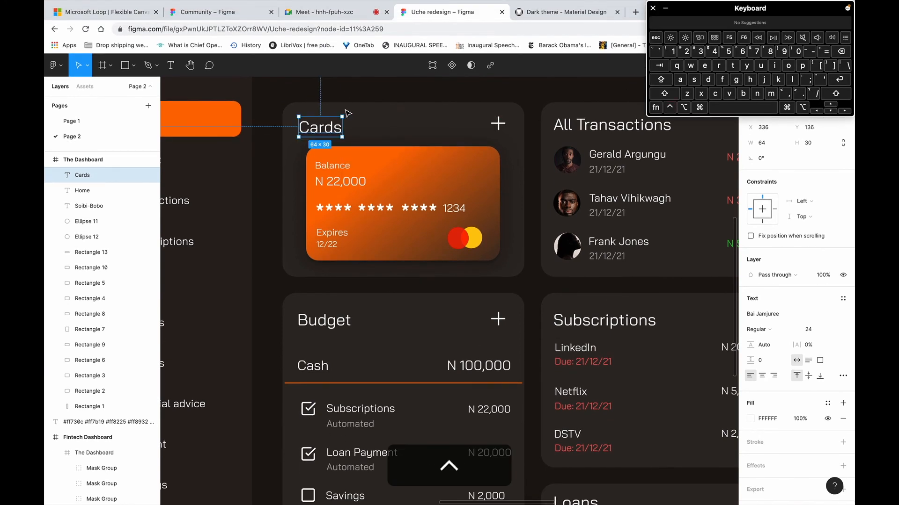
pyautogui.press('alt')
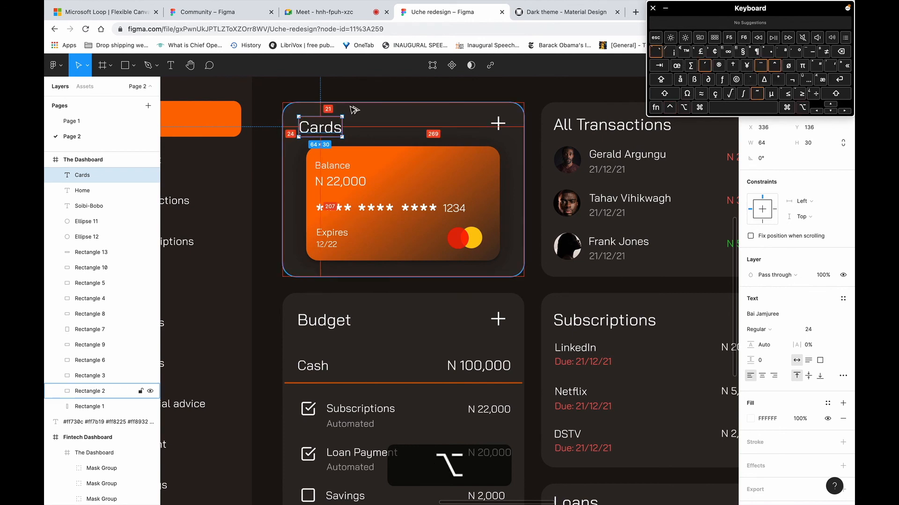
pyautogui.click(831, 111)
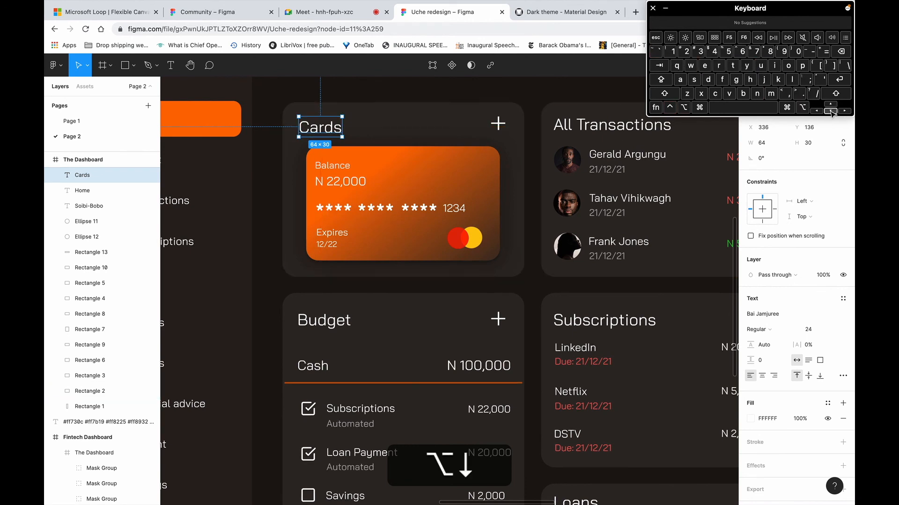
pyautogui.click(830, 111)
pyautogui.click(830, 111)
pyautogui.press('alt')
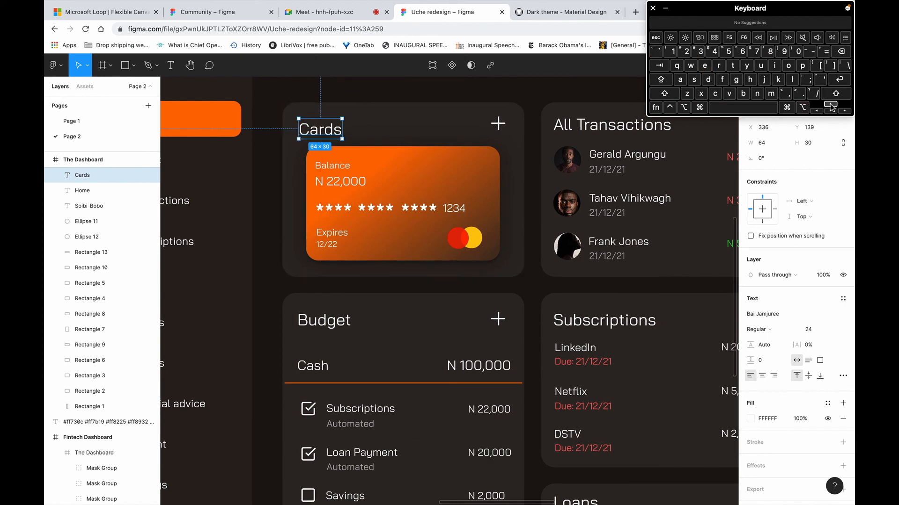
pyautogui.press('alt')
pyautogui.press('Up')
pyautogui.press('Up')
pyautogui.press('Up')
pyautogui.press('Up')
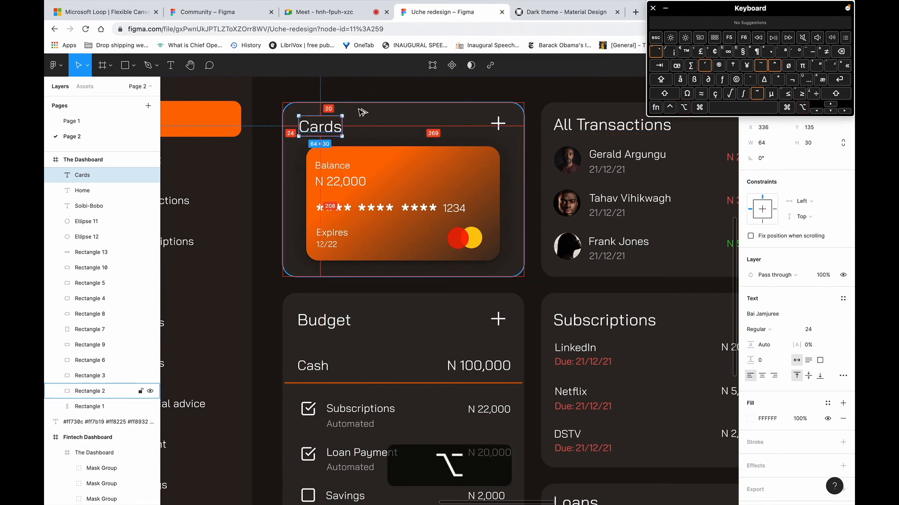
pyautogui.moveTo(742, 12); pyautogui.dragTo(775, 226)
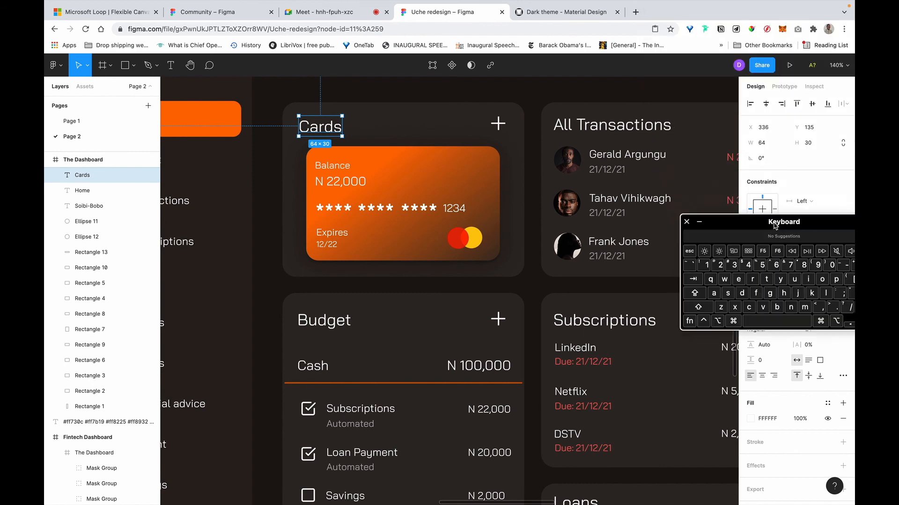
pyautogui.click(348, 13)
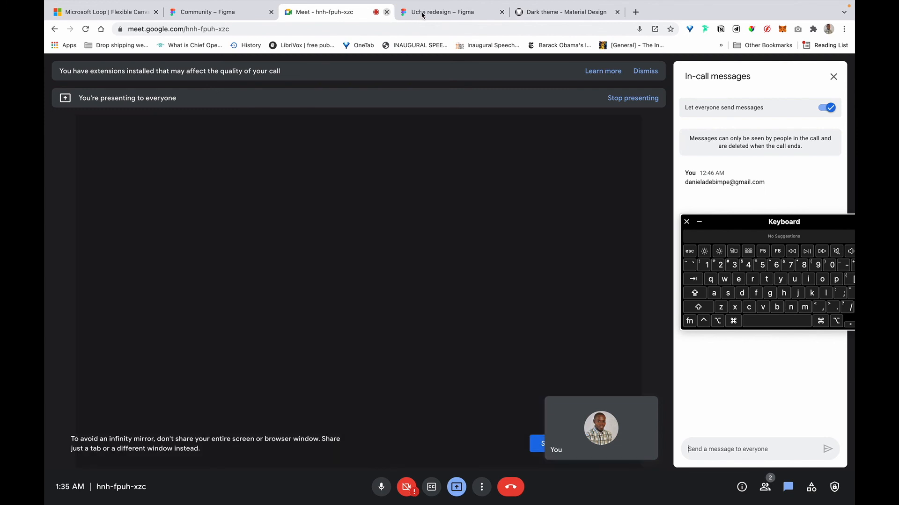
pyautogui.click(451, 16)
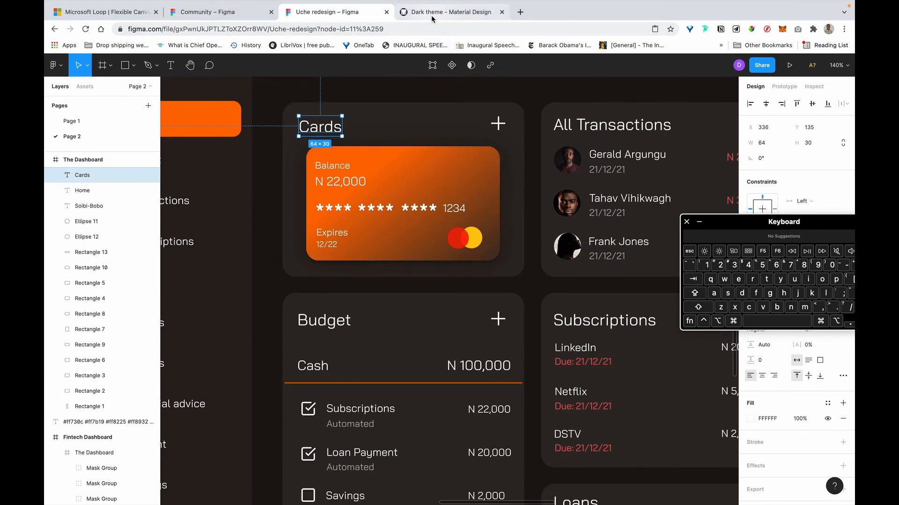
pyautogui.click(432, 14)
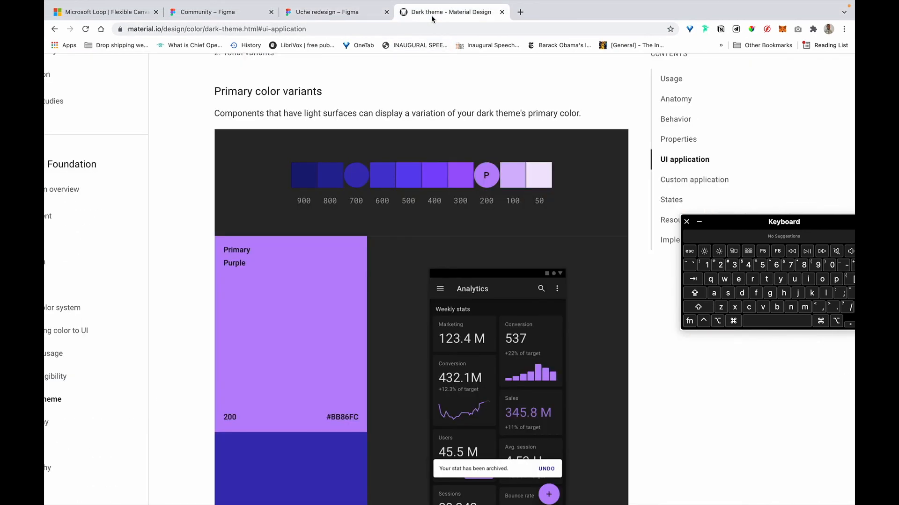
pyautogui.click(349, 14)
pyautogui.press('alt')
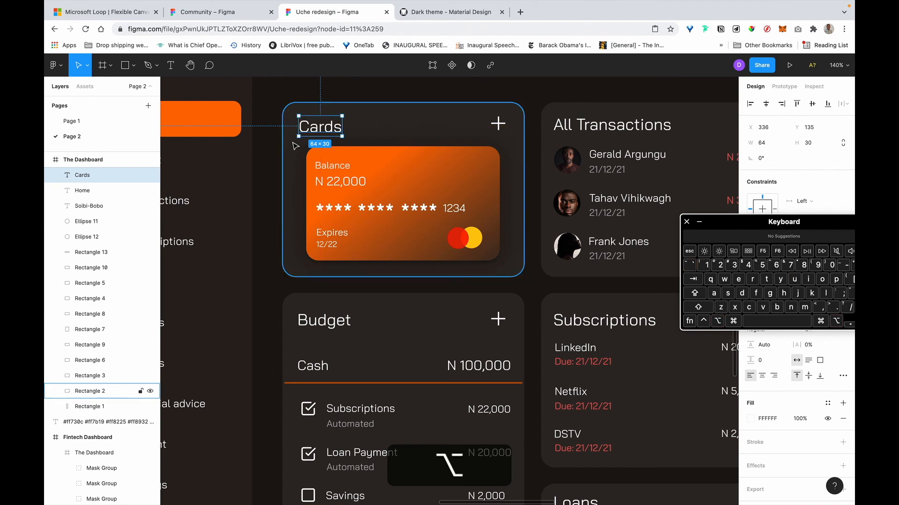
# Change the Cards heading's font size from 24 to 20.
pyautogui.click(489, 166)
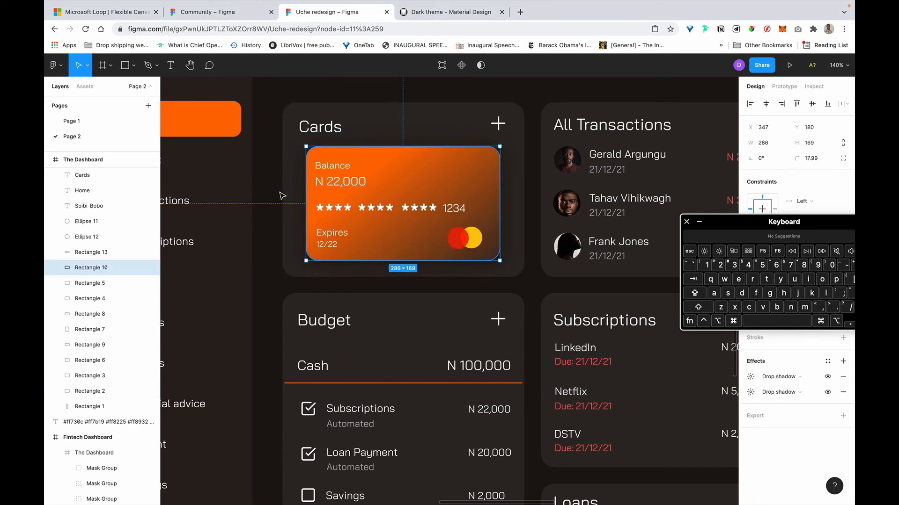
pyautogui.hscroll(2, 585, 141)
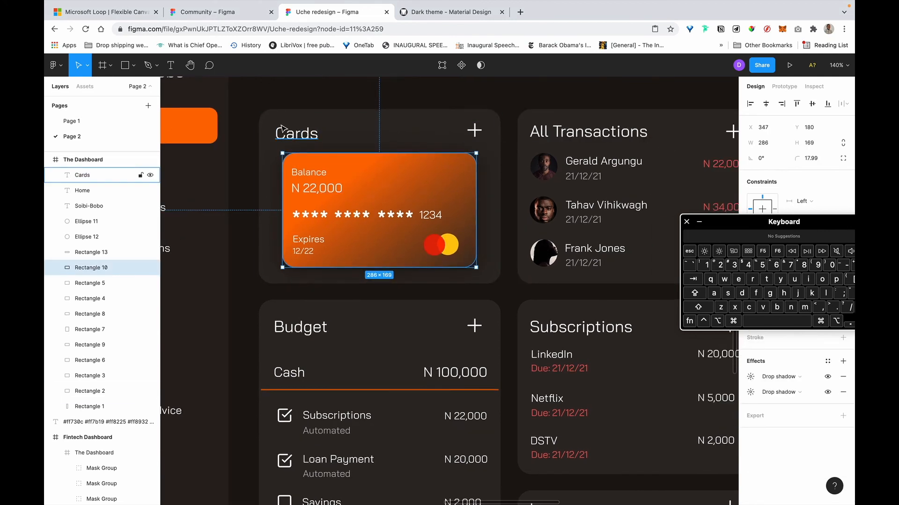
pyautogui.click(296, 138)
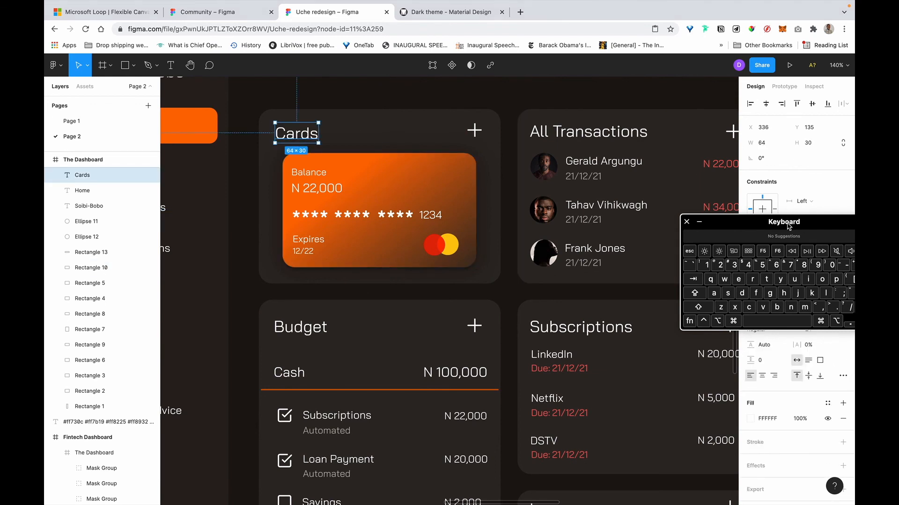
pyautogui.moveTo(788, 226); pyautogui.dragTo(612, 310)
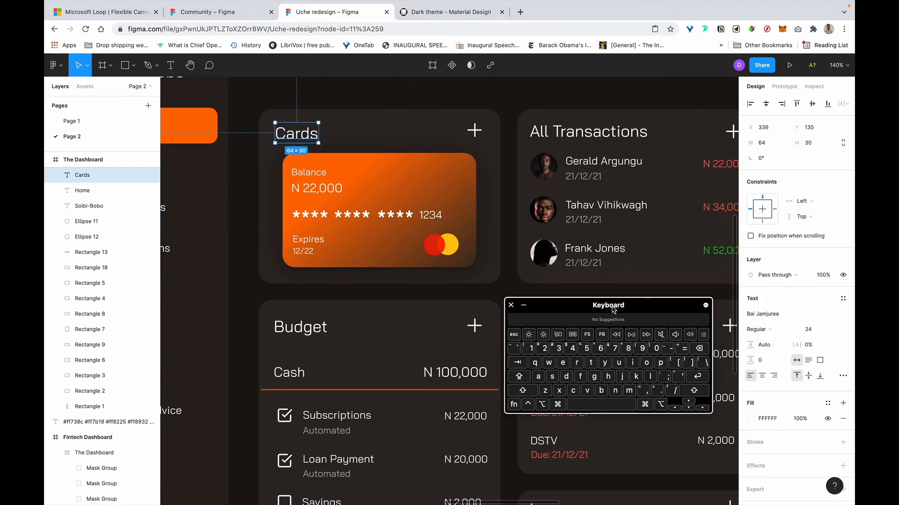
pyautogui.click(817, 330)
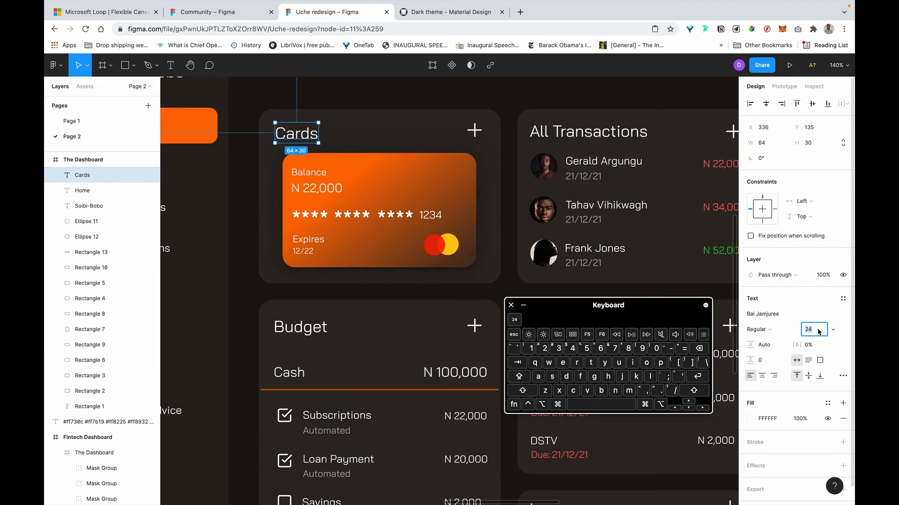
pyautogui.write('20')
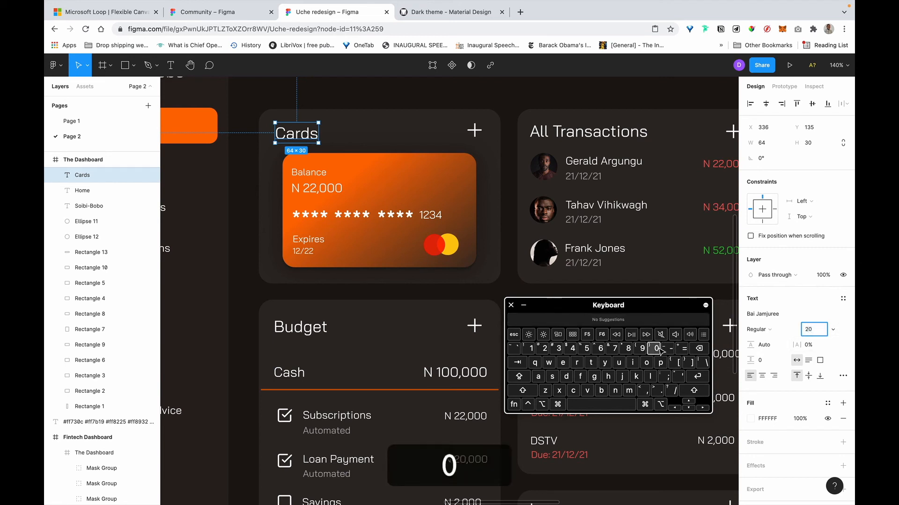
pyautogui.press('Return')
pyautogui.click(576, 132)
pyautogui.hscroll(2, 576, 132)
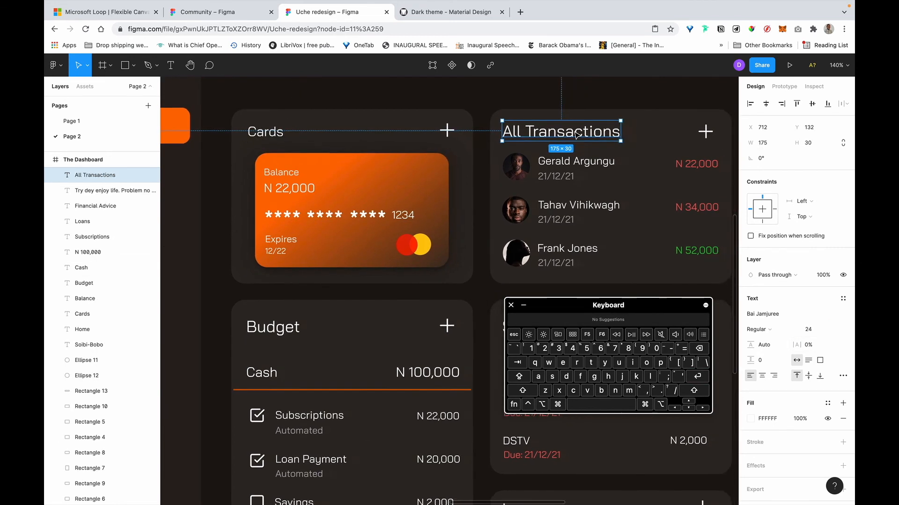
pyautogui.scroll(-5, 545, 127)
# Select the All Transactions, Report, Savings, Subscriptions and Budget headings together.
pyautogui.click(93, 330)
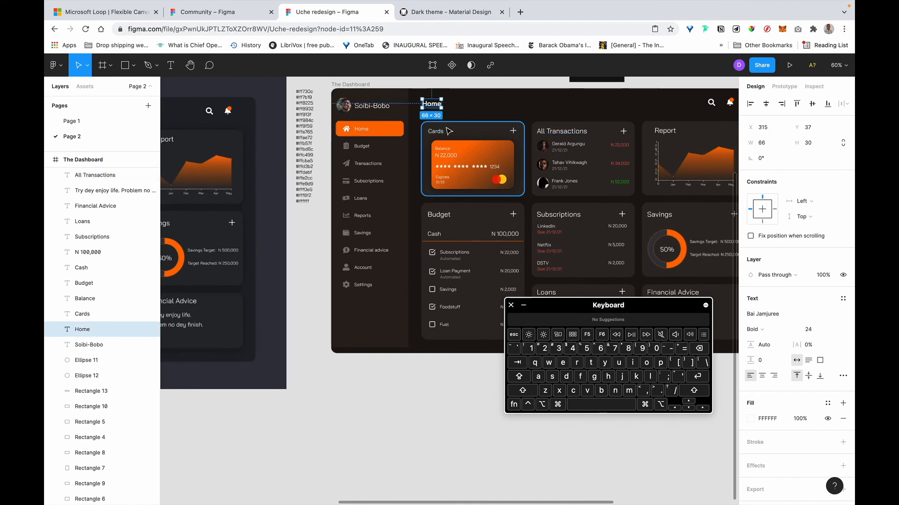
pyautogui.hscroll(2, 515, 121)
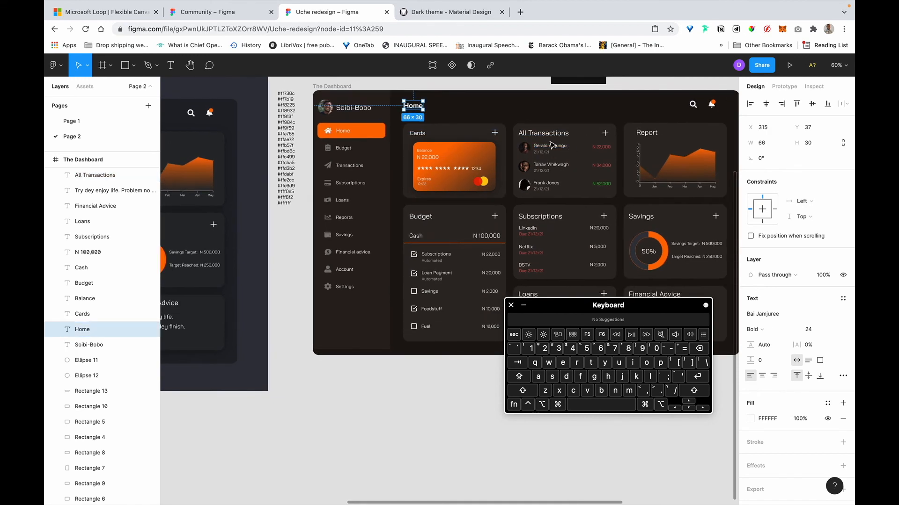
pyautogui.keyDown('alt'); pyautogui.keyDown('super'); pyautogui.click(550, 136); pyautogui.keyUp('super'); pyautogui.keyUp('alt')
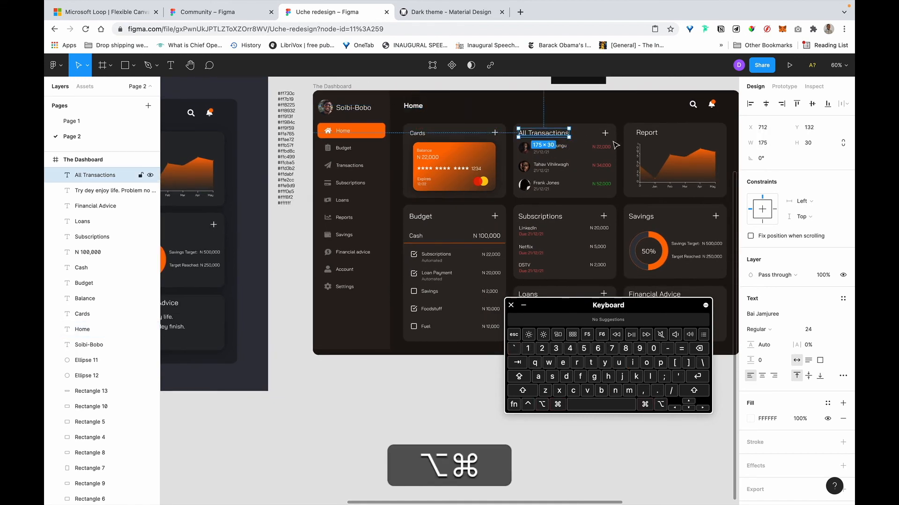
pyautogui.keyDown('super'); pyautogui.click(646, 133); pyautogui.keyUp('super')
pyautogui.keyDown('shift'); pyautogui.keyDown('super'); pyautogui.click(642, 220); pyautogui.keyUp('super'); pyautogui.keyUp('shift')
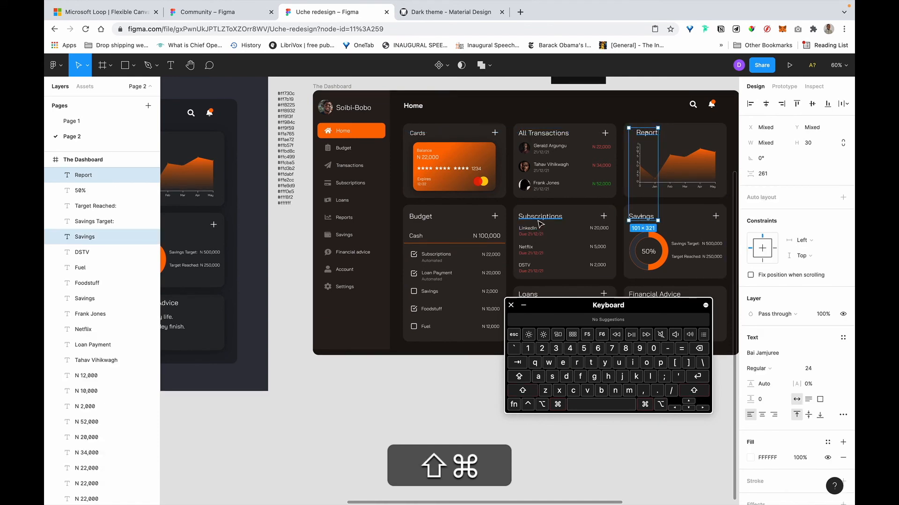
pyautogui.keyDown('shift'); pyautogui.keyDown('super'); pyautogui.click(541, 218); pyautogui.keyUp('super'); pyautogui.keyUp('shift')
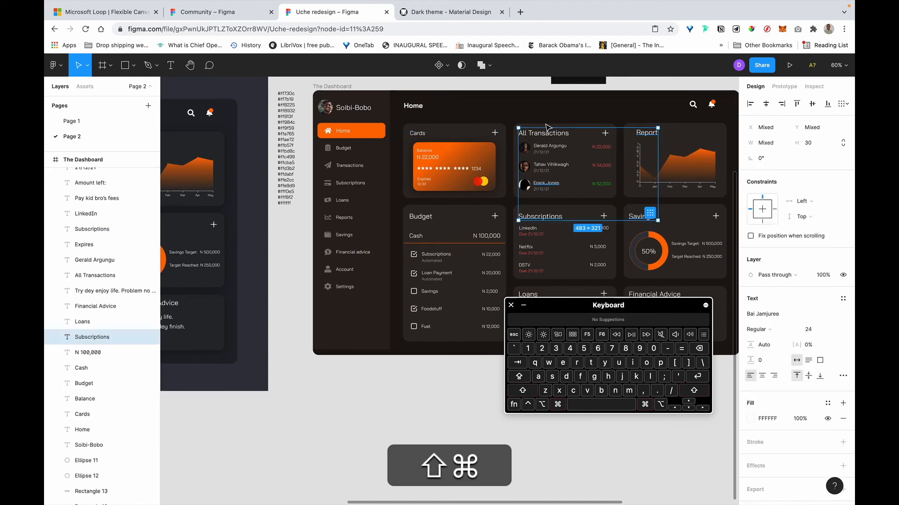
pyautogui.keyDown('shift'); pyautogui.keyDown('super'); pyautogui.click(416, 220); pyautogui.keyUp('super'); pyautogui.keyUp('shift')
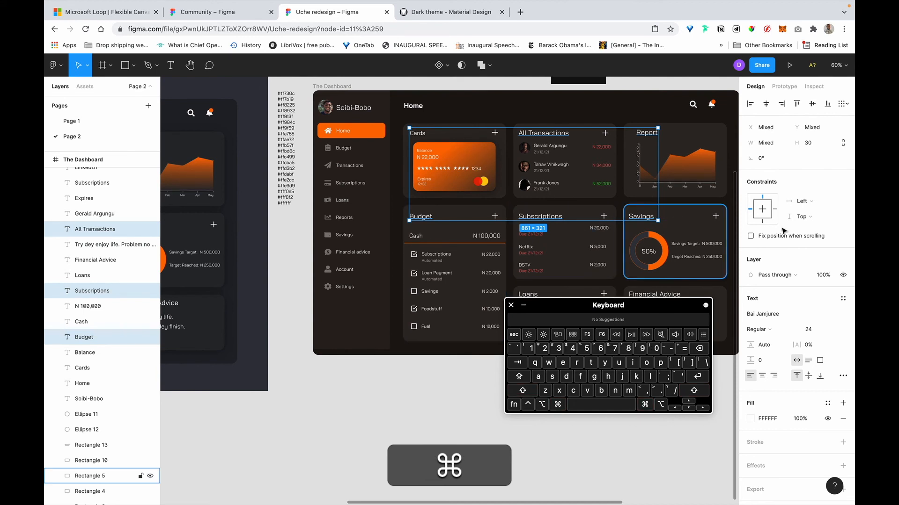
# Set the selected headings' font size to 20.
pyautogui.click(820, 327)
pyautogui.press('Right')
pyautogui.press('BackSpace')
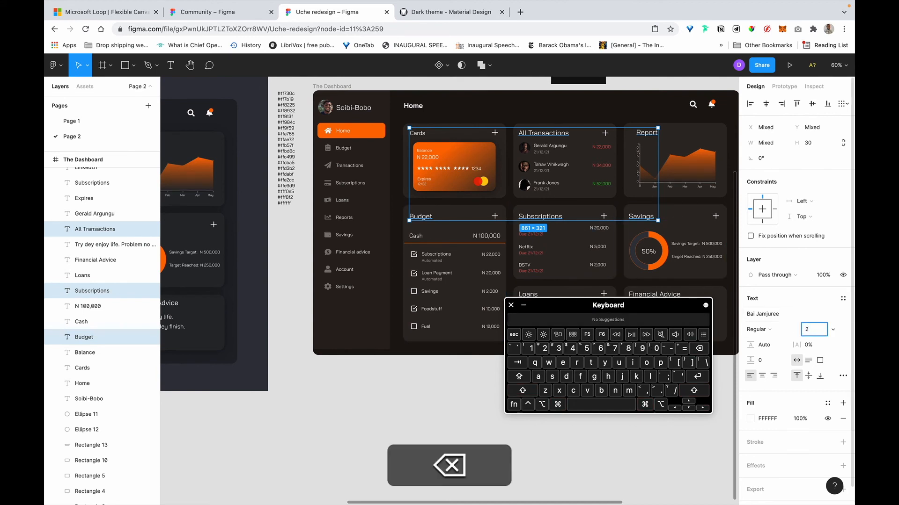
pyautogui.write('0')
pyautogui.press('Return')
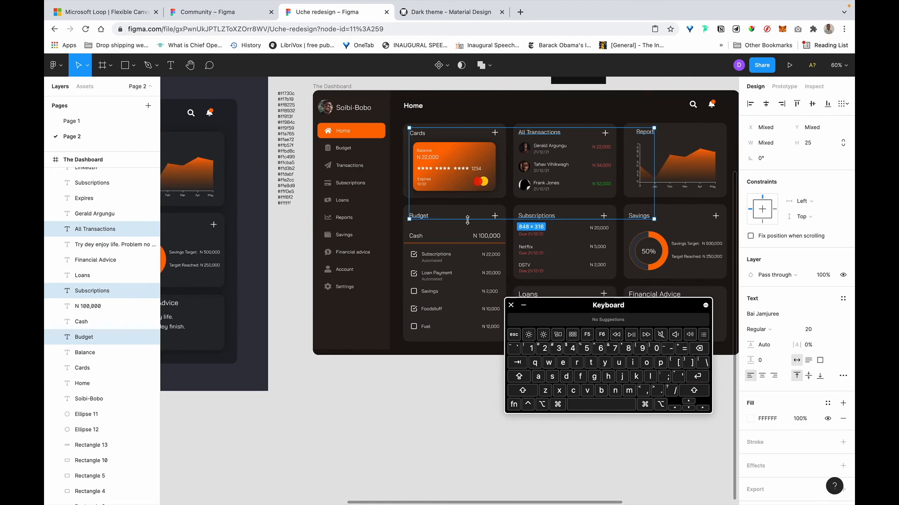
pyautogui.hscroll(2, 468, 223)
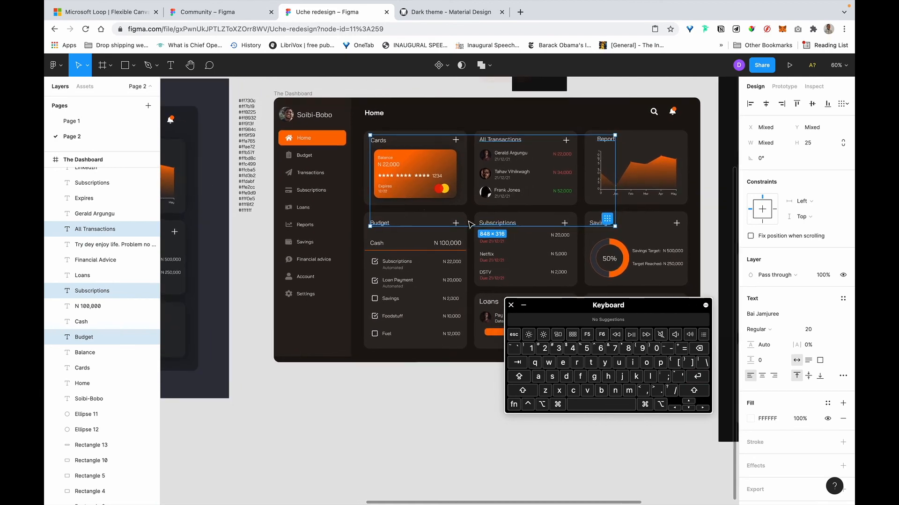
pyautogui.click(478, 372)
pyautogui.moveTo(560, 305); pyautogui.dragTo(574, 410)
pyautogui.click(405, 195)
pyautogui.scroll(10, 405, 194)
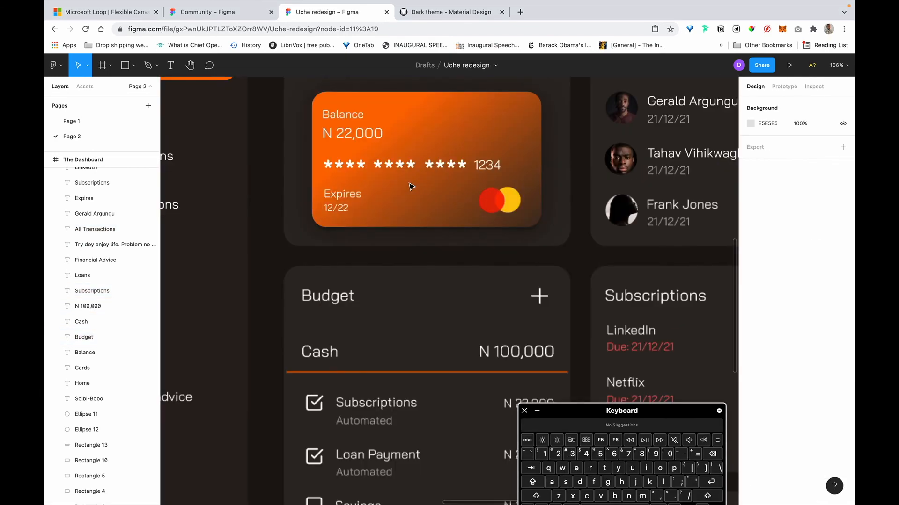
# Remove both drop shadows from the orange credit card.
pyautogui.click(323, 191)
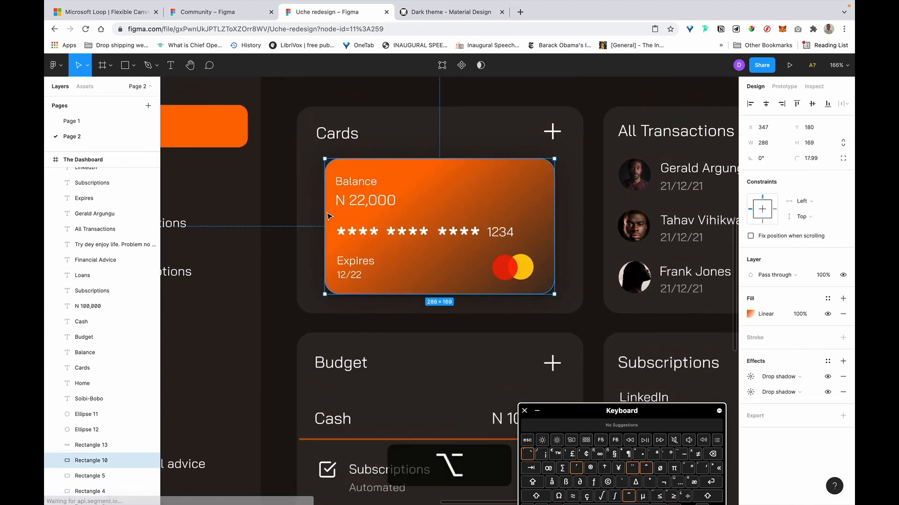
pyautogui.click(844, 391)
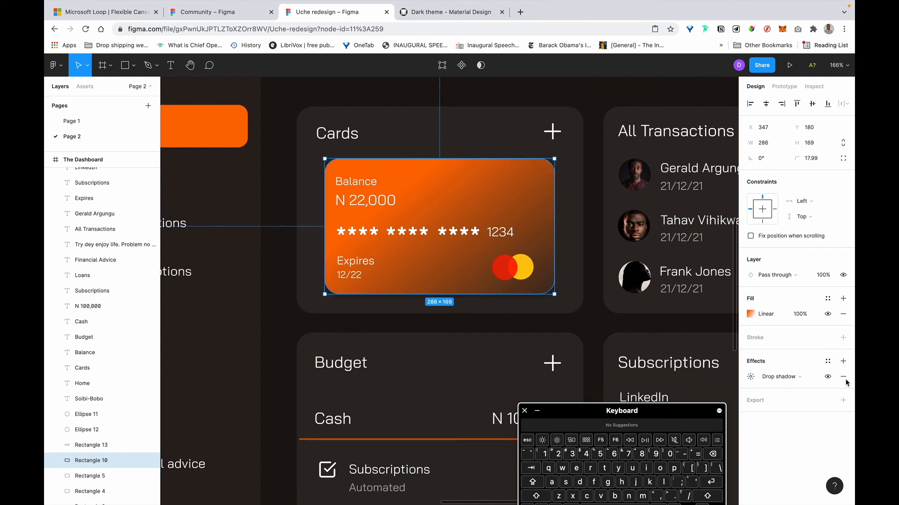
pyautogui.click(843, 377)
pyautogui.hscroll(-1, 423, 247)
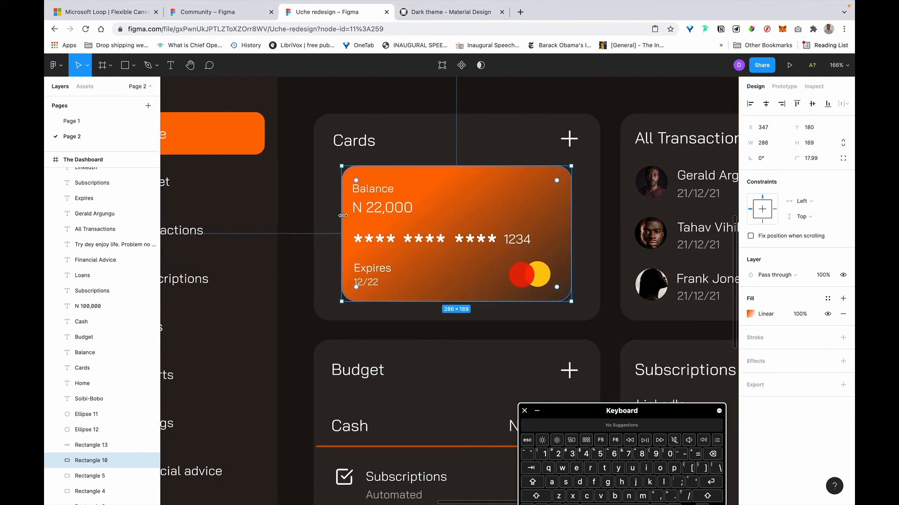
# Widen the orange card toward the Cards panel's left and right edges.
pyautogui.moveTo(338, 215); pyautogui.dragTo(331, 217)
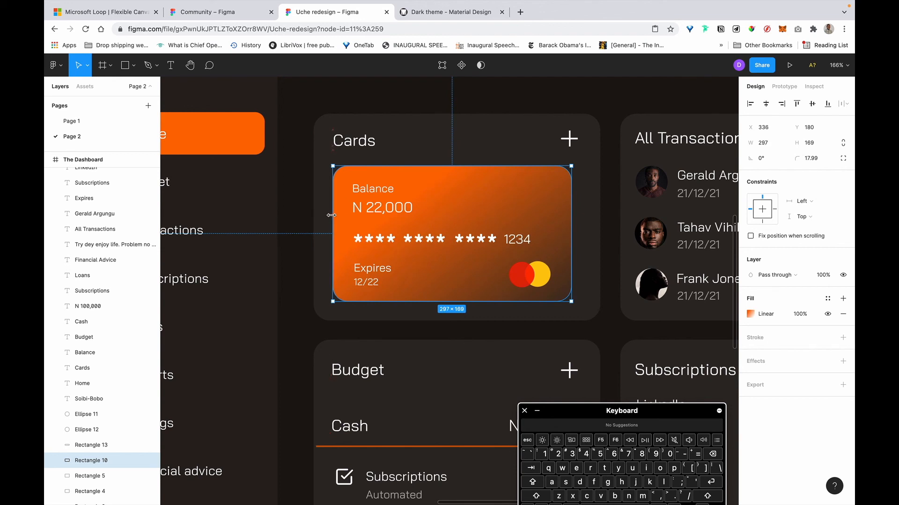
pyautogui.moveTo(570, 220); pyautogui.dragTo(585, 220)
pyautogui.click(354, 141)
pyautogui.press('alt')
# Set the card's width to 311 and check its 22 and 24 px panel margins.
pyautogui.moveTo(376, 126)
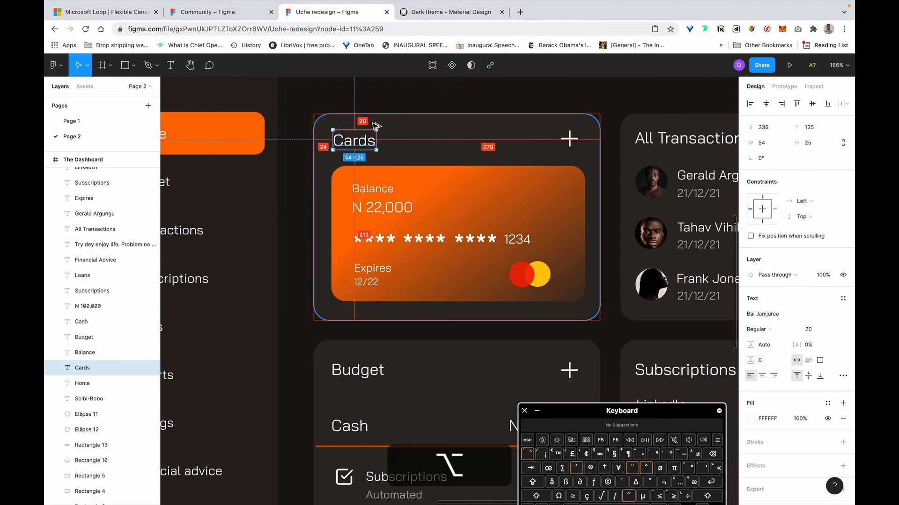
pyautogui.click(580, 229)
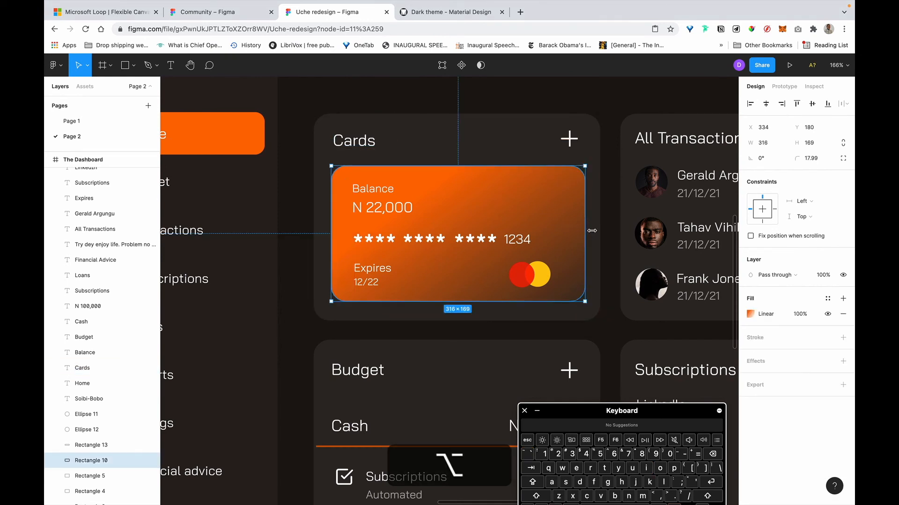
pyautogui.click(762, 143)
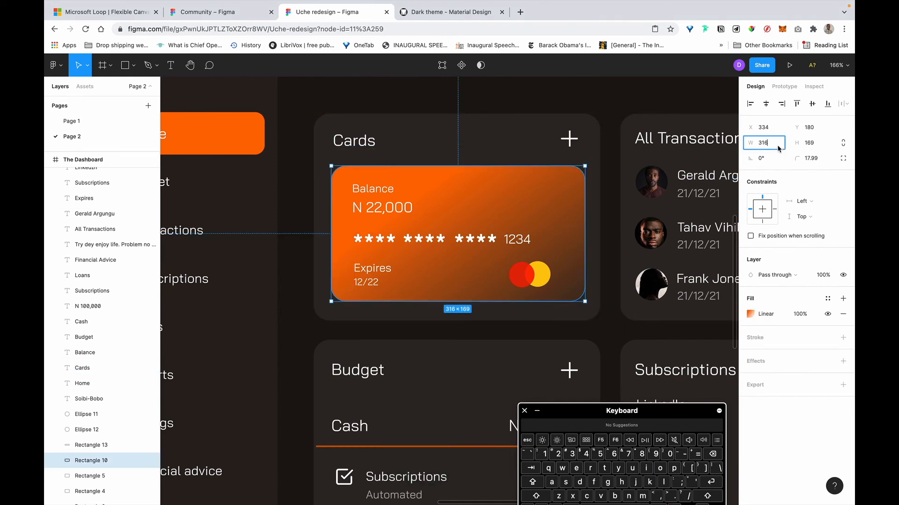
pyautogui.press('Right')
pyautogui.press('Return')
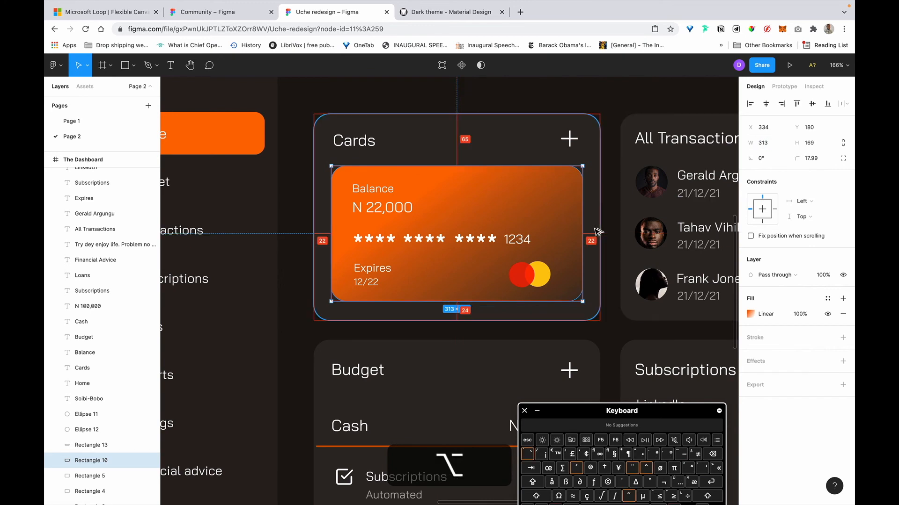
pyautogui.click(773, 142)
pyautogui.press('Right')
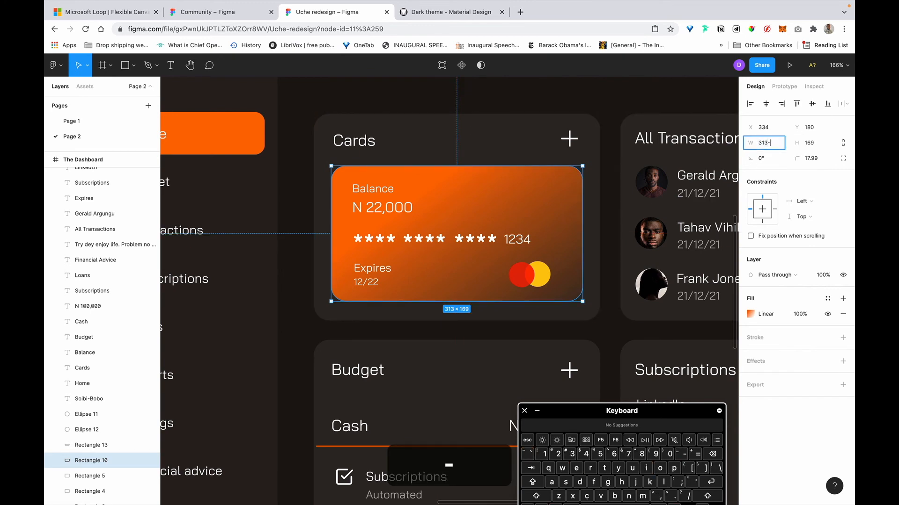
pyautogui.press('BackSpace')
pyautogui.write('1')
pyautogui.press('Return')
pyautogui.press('alt')
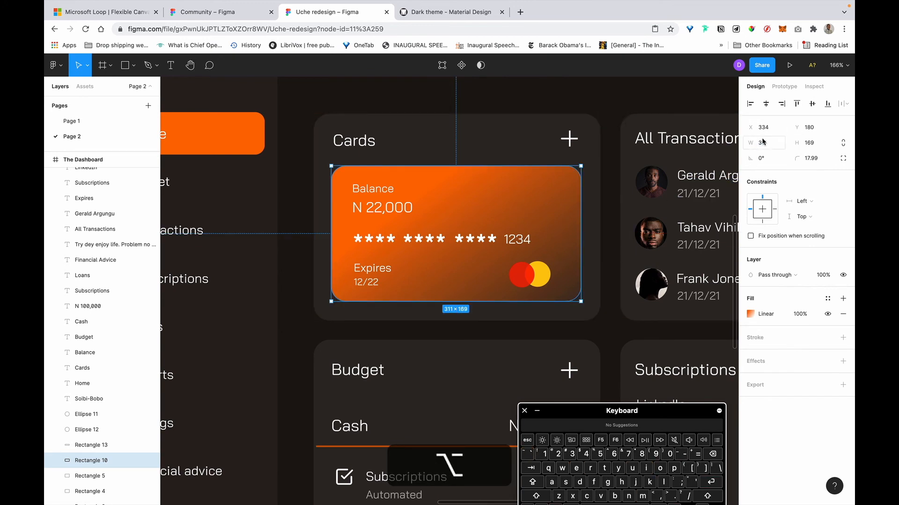
pyautogui.press('alt')
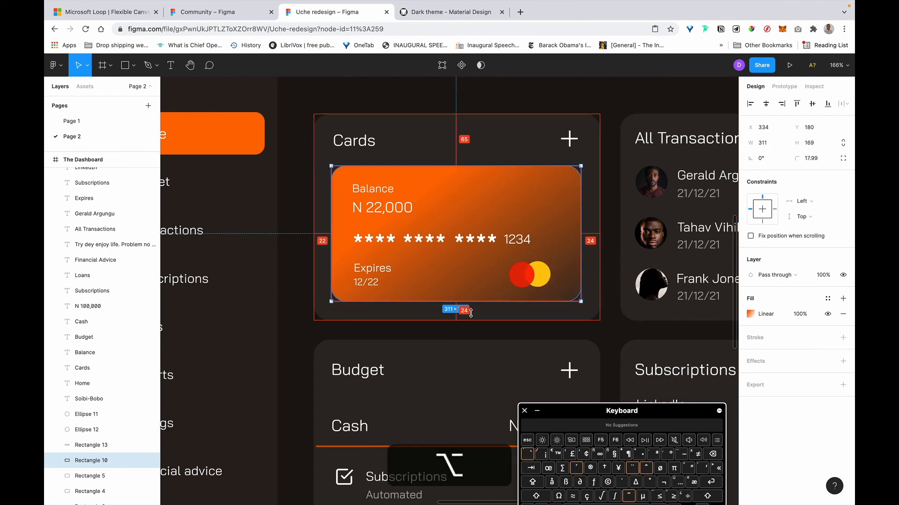
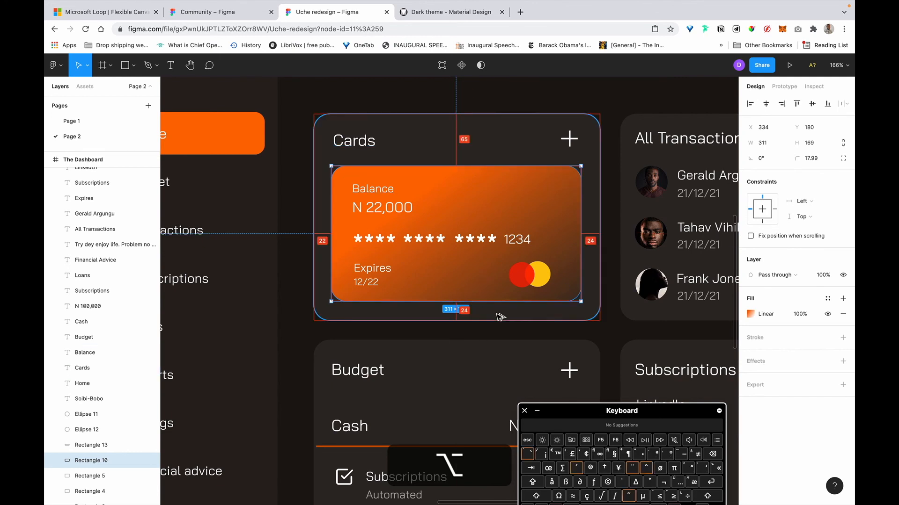
# Select the red and yellow logo circles on the orange card and group them.
pyautogui.click(472, 123)
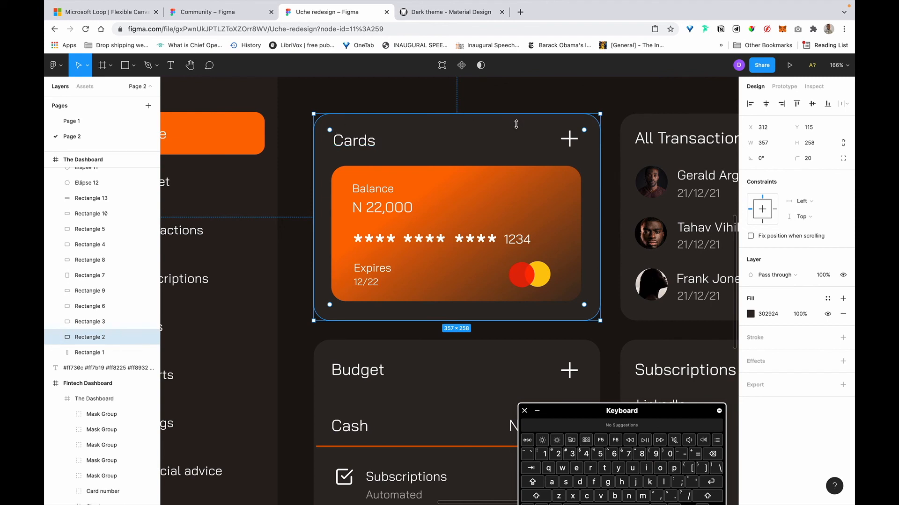
pyautogui.click(460, 301)
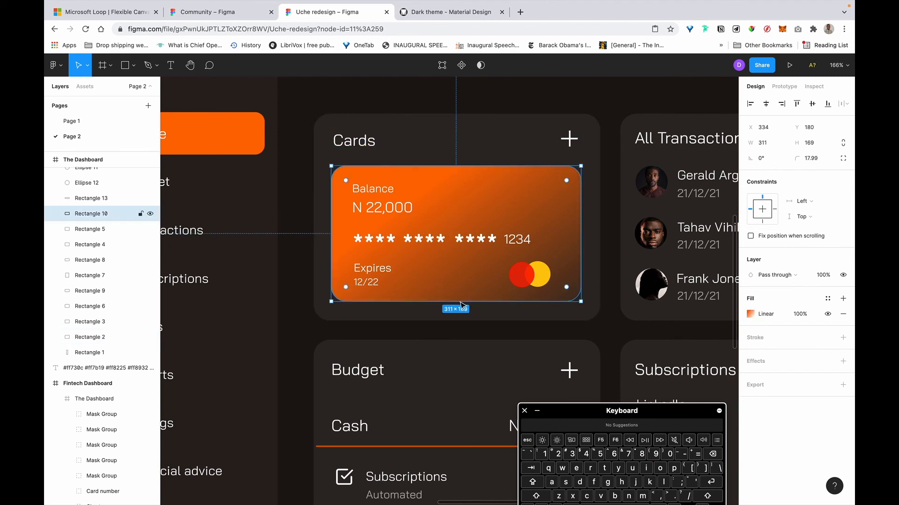
pyautogui.hscroll(3, 508, 298)
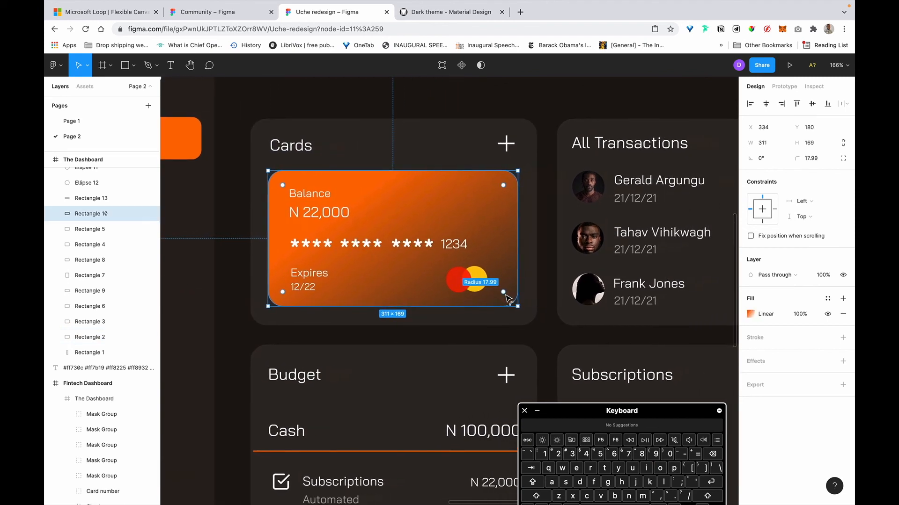
pyautogui.click(461, 288)
pyautogui.keyDown('shift'); pyautogui.click(485, 286); pyautogui.keyUp('shift')
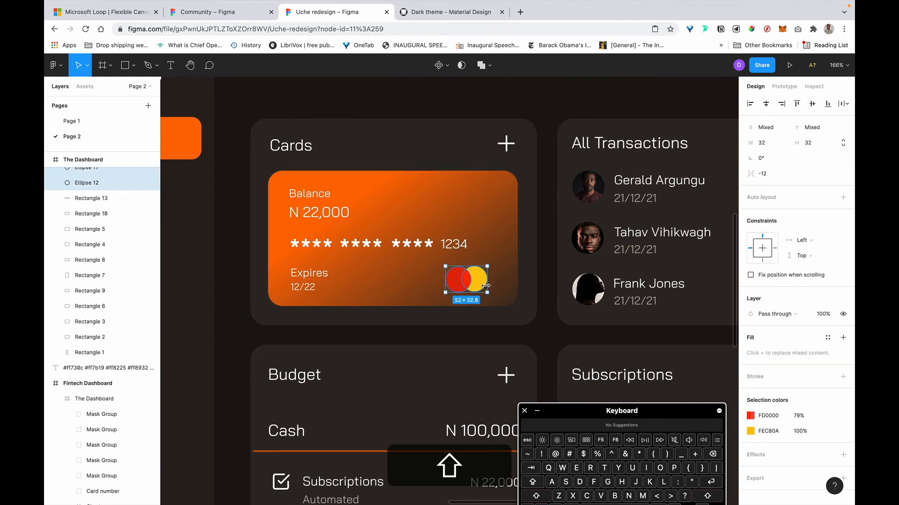
pyautogui.press('shift+super+g')
pyautogui.press('super+g')
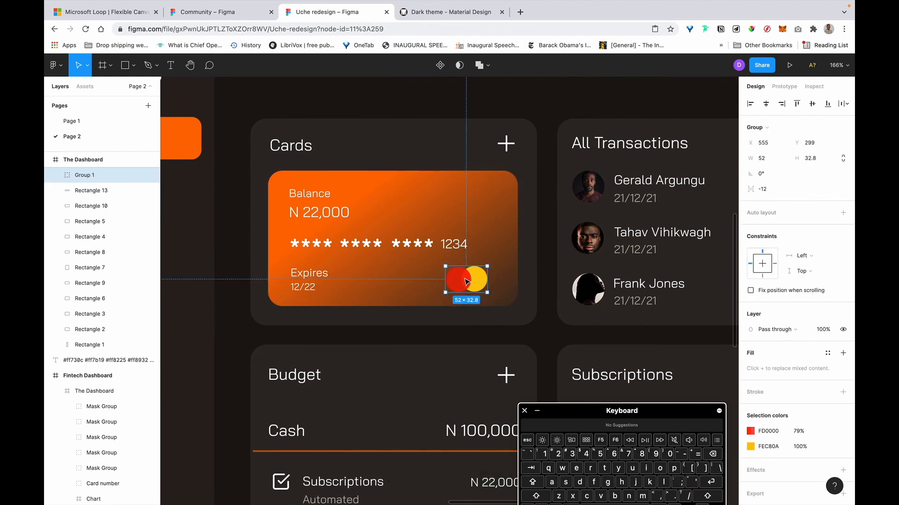
# Place the logo group in the card's bottom-right corner at X 577, Y 300, checking edge spacing.
pyautogui.moveTo(466, 281); pyautogui.dragTo(478, 289)
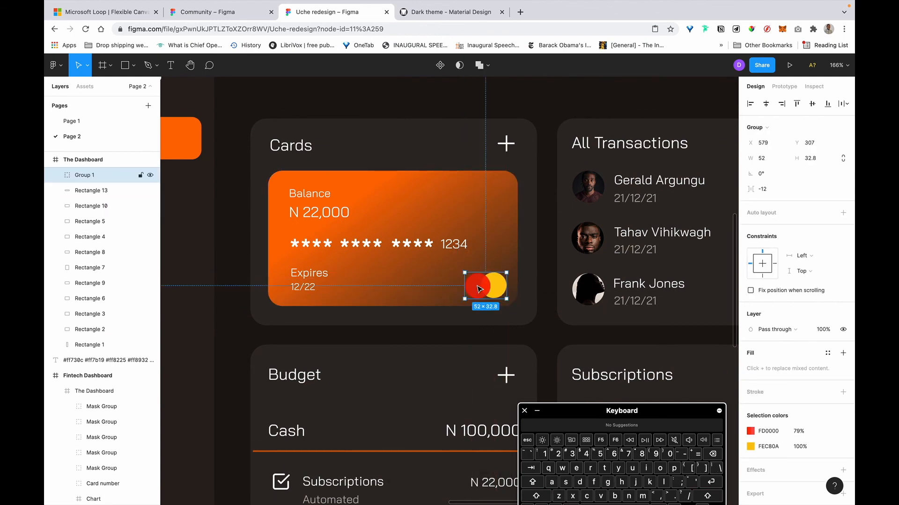
pyautogui.press('alt')
pyautogui.hotkey('alt', 'Left')
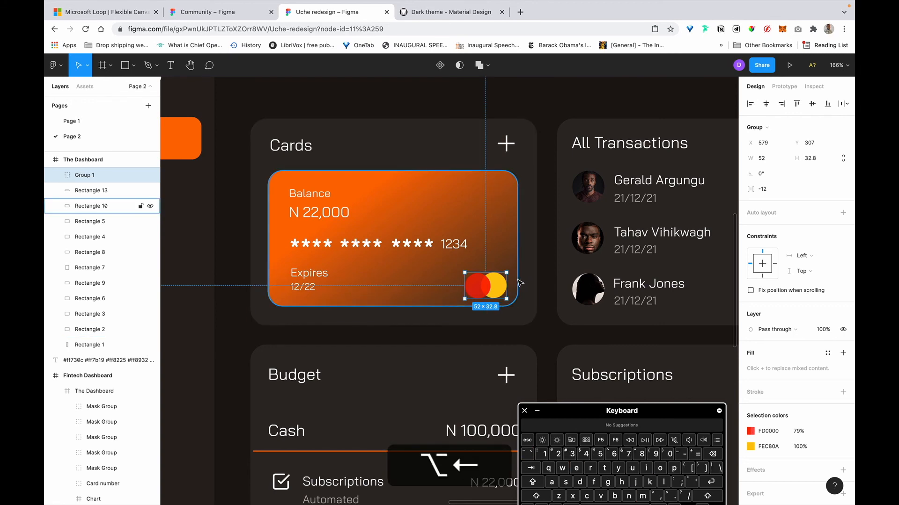
pyautogui.hotkey('alt', 'Left')
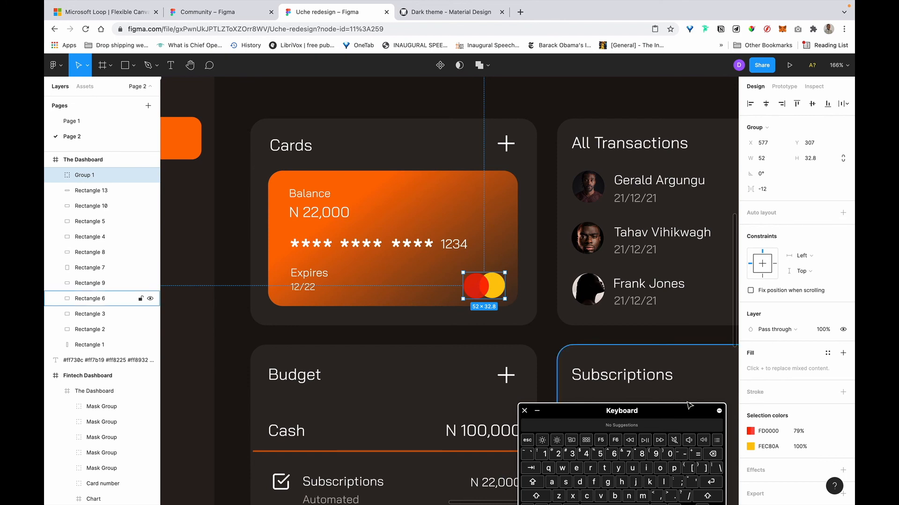
pyautogui.moveTo(693, 408); pyautogui.dragTo(700, 357)
pyautogui.hotkey('shift', 'Up')
pyautogui.press('alt')
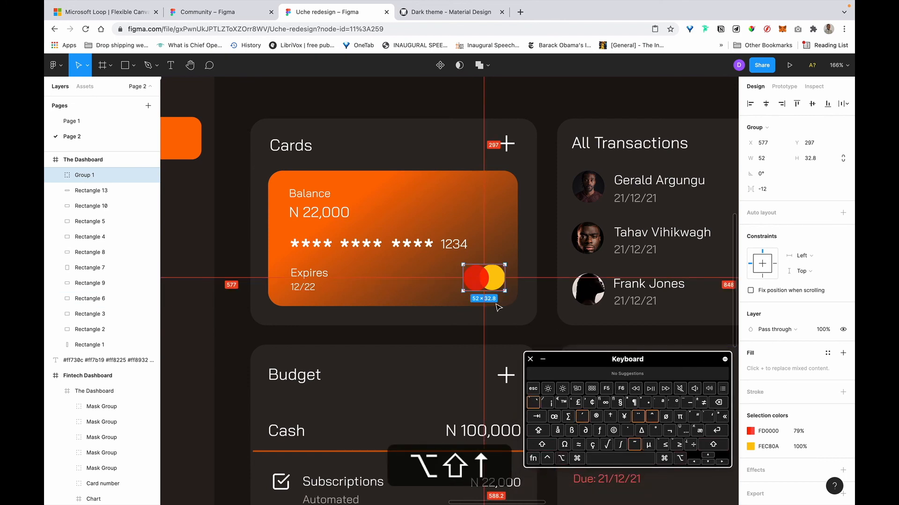
pyautogui.click(707, 462)
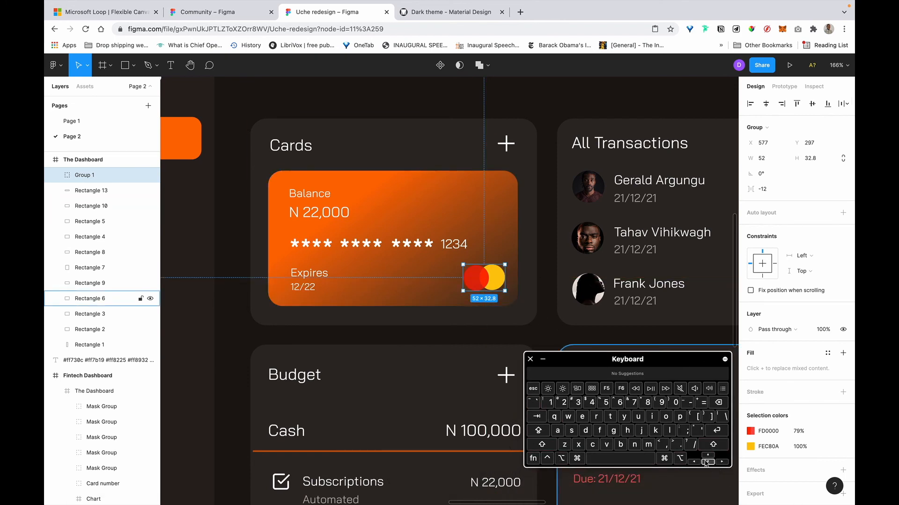
pyautogui.hotkey('alt', 'Down')
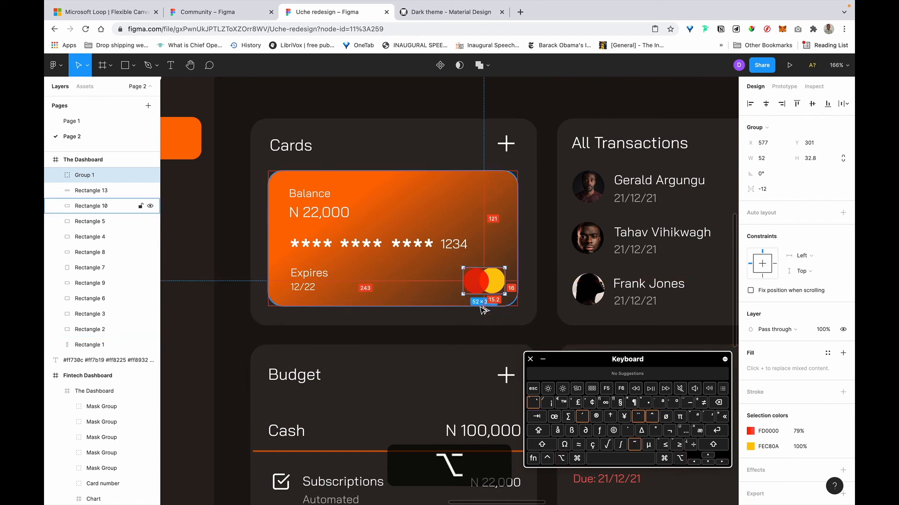
pyautogui.hotkey('alt', 'Up')
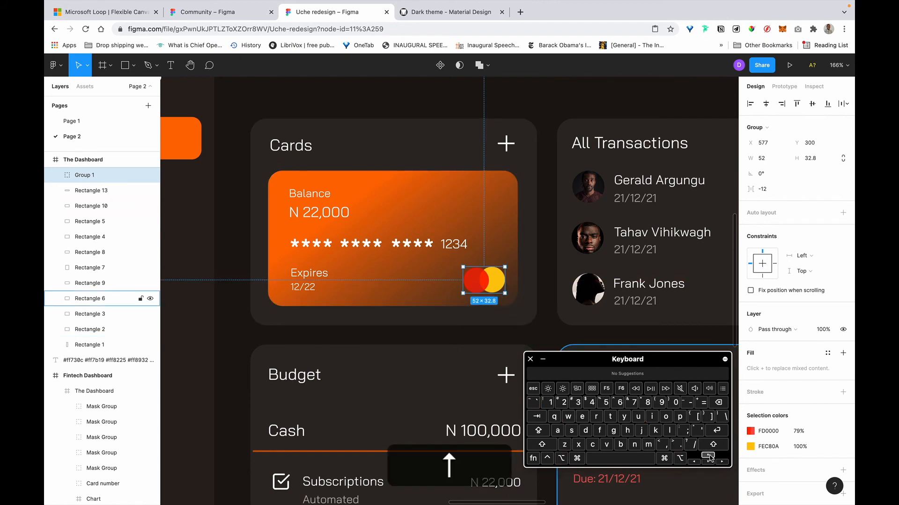
# Nudge the Balance, amount, Card number, Expires and 12/22 texts left together as one block.
pyautogui.click(302, 277)
pyautogui.keyDown('shift'); pyautogui.click(300, 286); pyautogui.keyUp('shift')
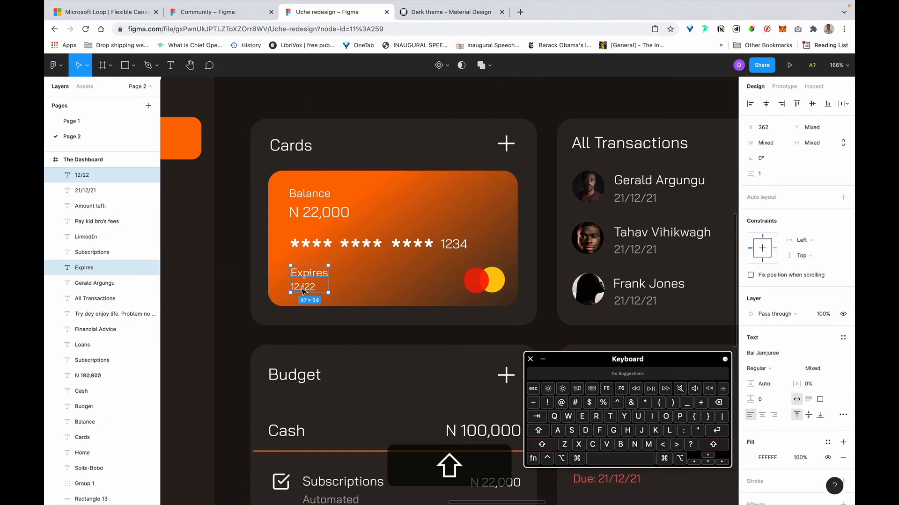
pyautogui.keyDown('shift'); pyautogui.click(334, 249); pyautogui.keyUp('shift')
pyautogui.click(357, 248)
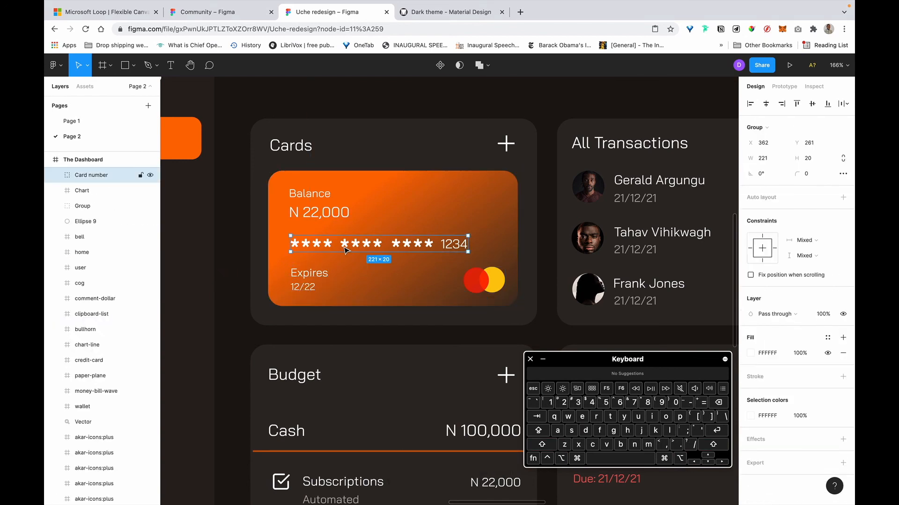
pyautogui.keyDown('shift'); pyautogui.click(307, 196); pyautogui.keyUp('shift')
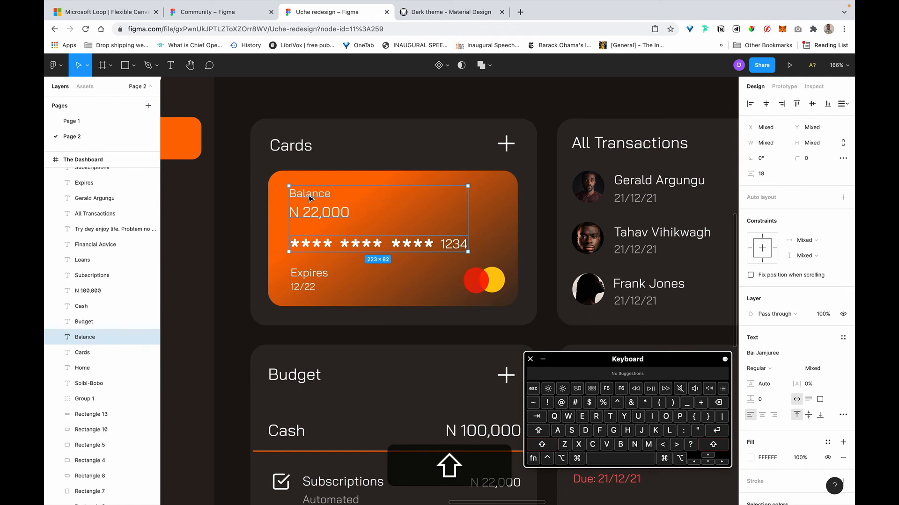
pyautogui.keyDown('shift'); pyautogui.click(322, 276); pyautogui.keyUp('shift')
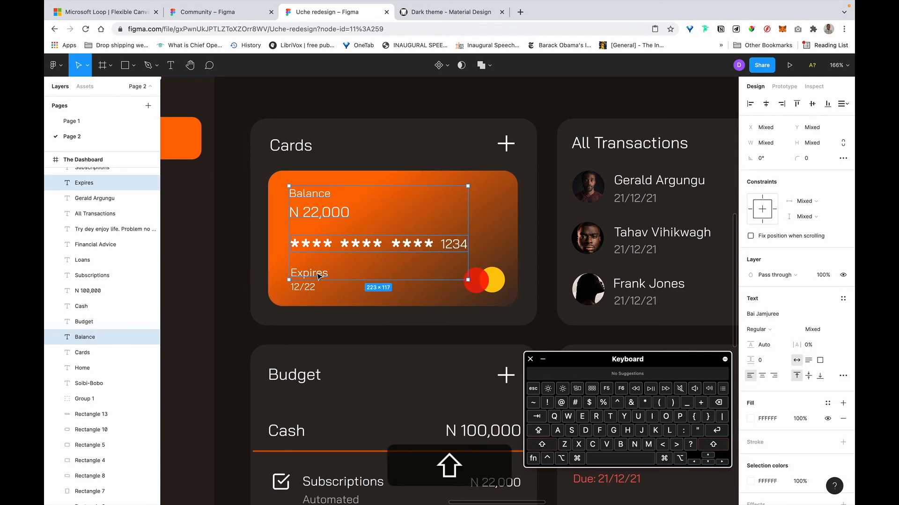
pyautogui.keyDown('shift'); pyautogui.click(309, 289); pyautogui.keyUp('shift')
pyautogui.hotkey('shift', 'Left')
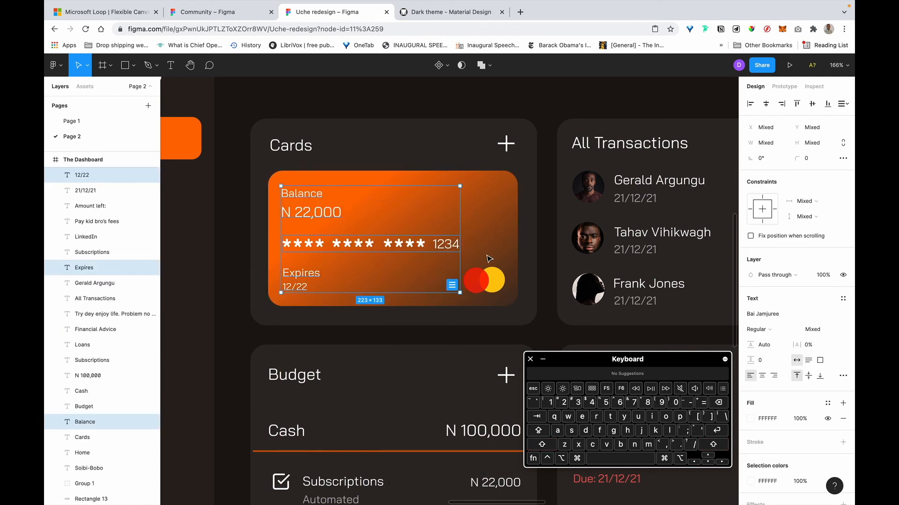
pyautogui.click(498, 232)
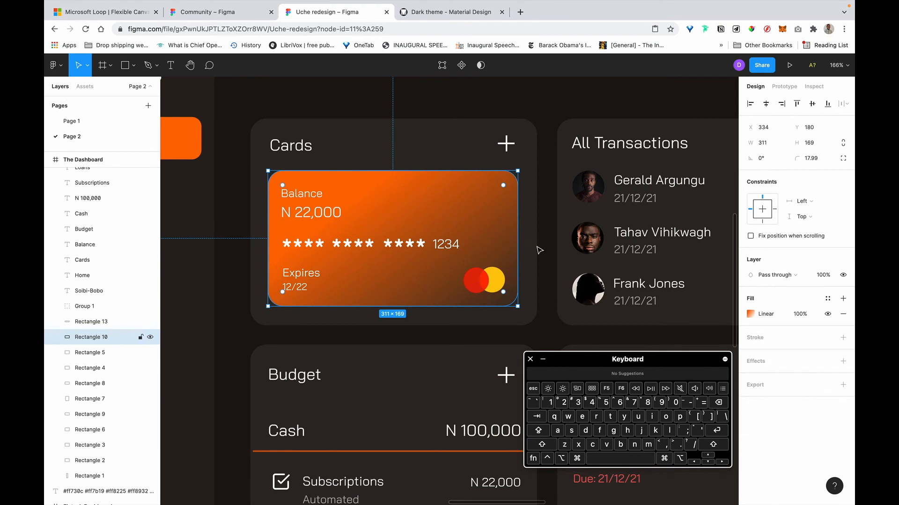
# Reposition the dark and orange stops of the card's gradient fill in the colour picker.
pyautogui.click(751, 314)
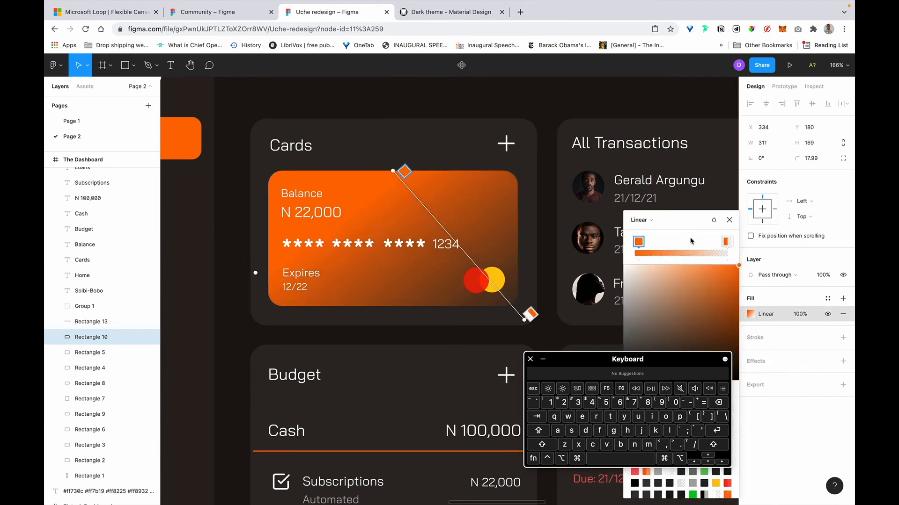
pyautogui.moveTo(636, 241)
pyautogui.mouseDown()
pyautogui.moveTo(716, 244)
pyautogui.moveTo(623, 248)
pyautogui.mouseUp()
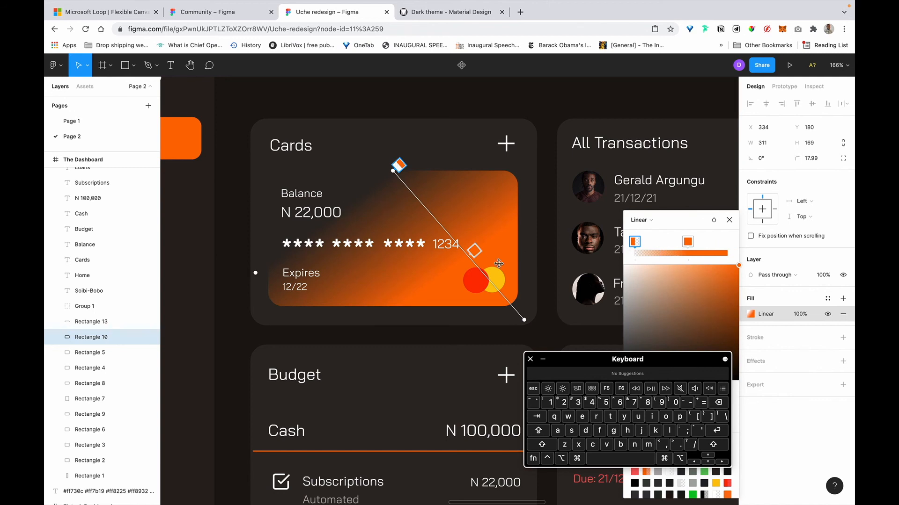
pyautogui.moveTo(684, 242); pyautogui.dragTo(724, 242)
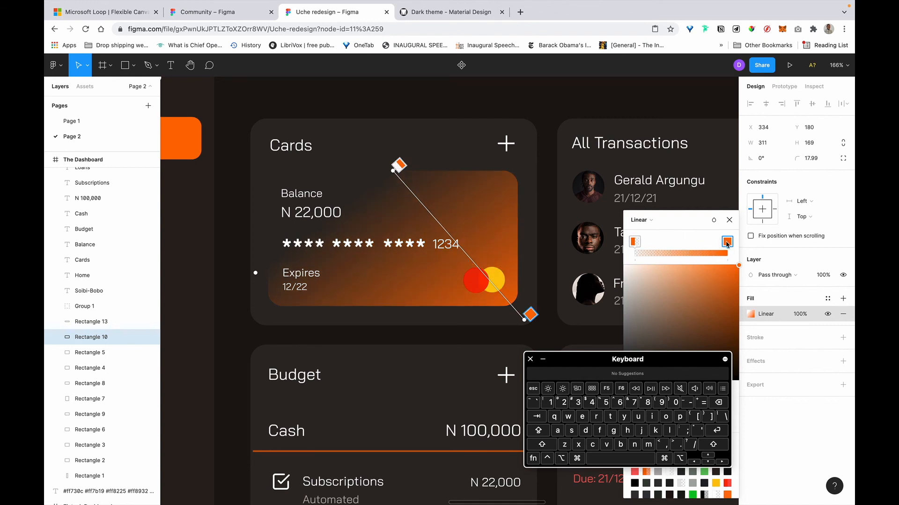
pyautogui.moveTo(712, 243); pyautogui.dragTo(702, 241)
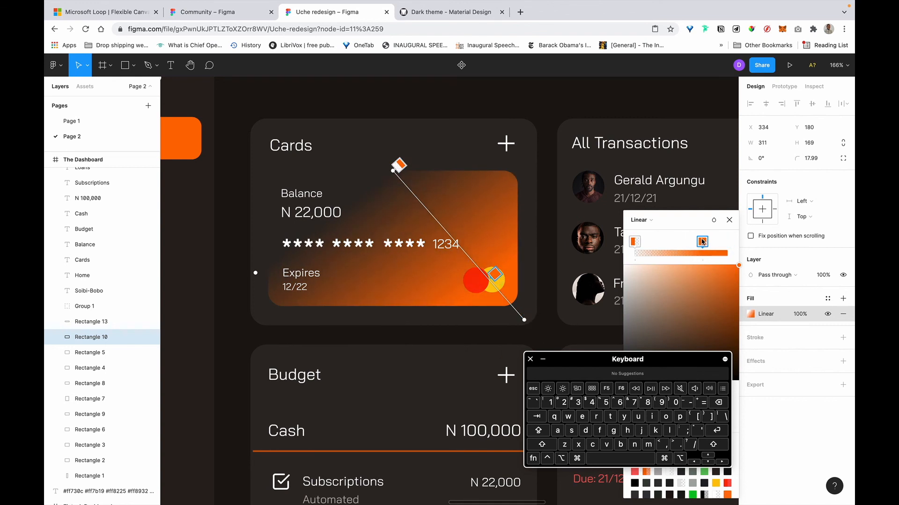
# Angle the gradient handles diagonally across the card and push the orange stop to the end.
pyautogui.moveTo(384, 169); pyautogui.dragTo(283, 140)
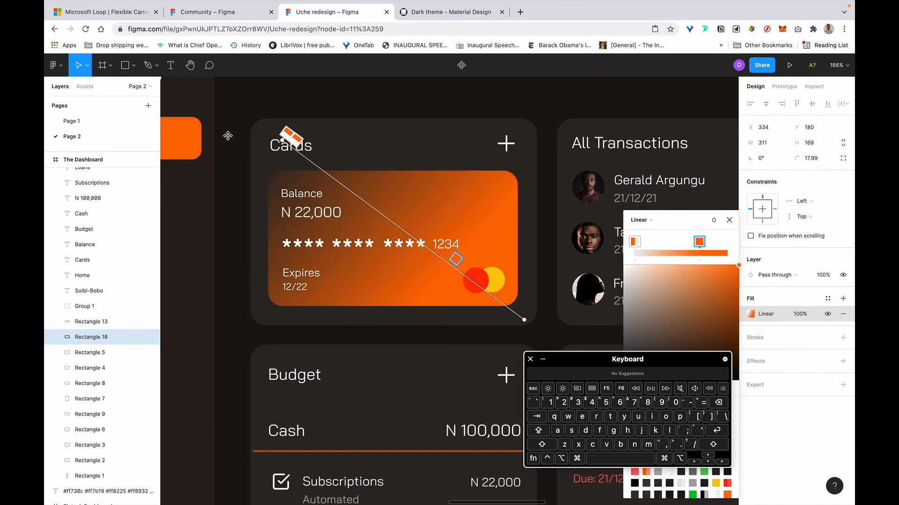
pyautogui.scroll(-5, 284, 136)
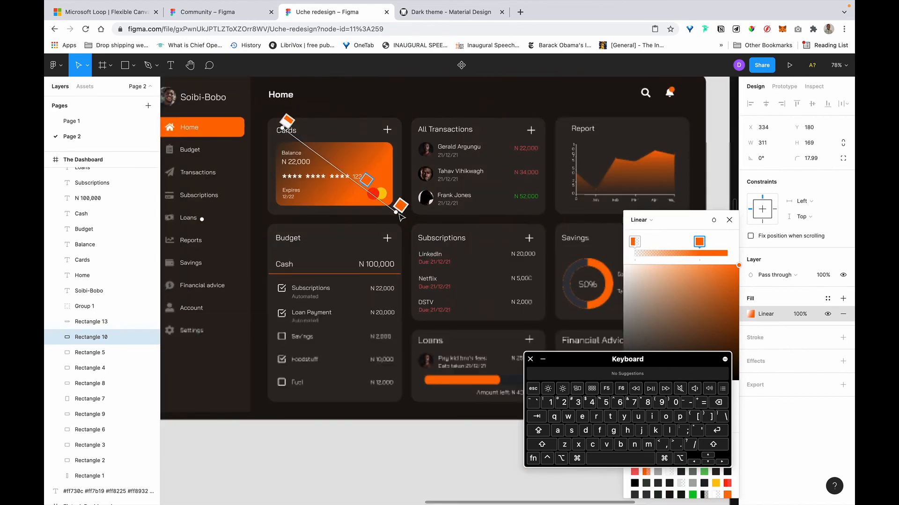
pyautogui.moveTo(396, 212); pyautogui.dragTo(484, 271)
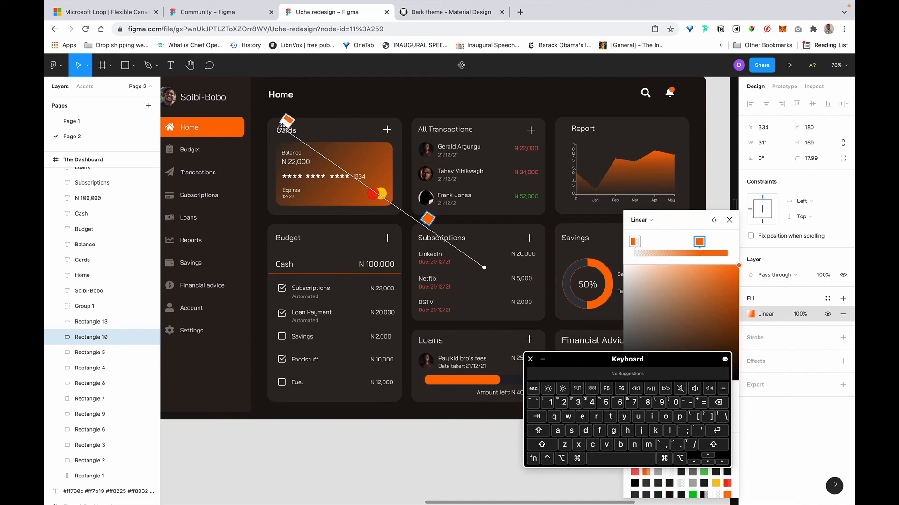
pyautogui.moveTo(282, 126); pyautogui.dragTo(334, 169)
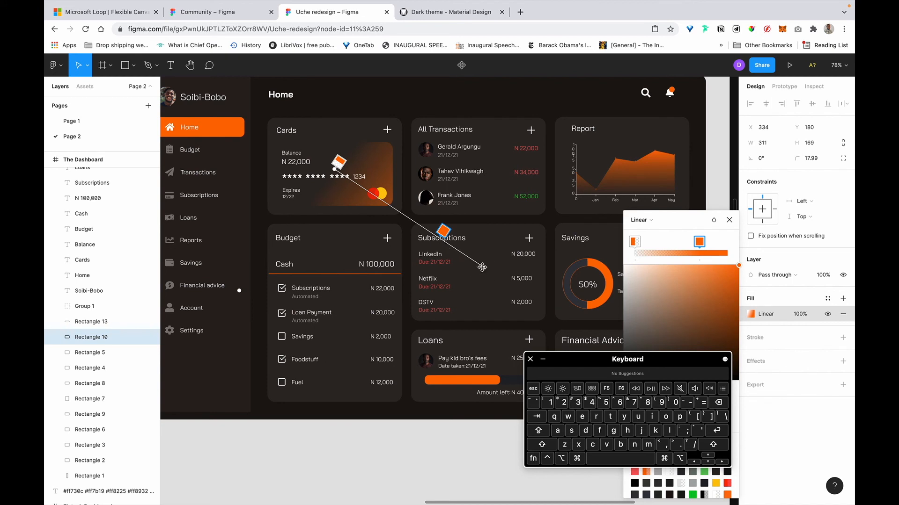
pyautogui.moveTo(482, 267); pyautogui.dragTo(443, 248)
pyautogui.scroll(1, 393, 177)
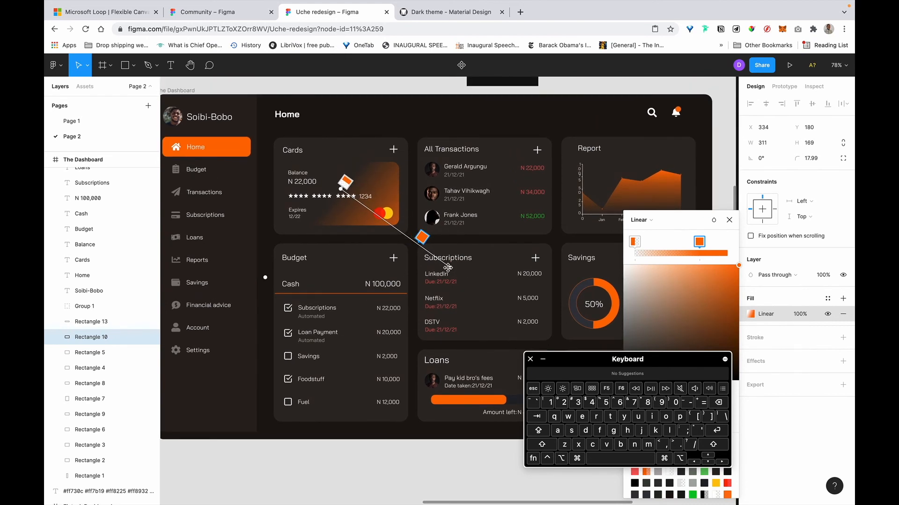
pyautogui.moveTo(448, 267); pyautogui.dragTo(449, 265)
pyautogui.moveTo(721, 244); pyautogui.dragTo(736, 244)
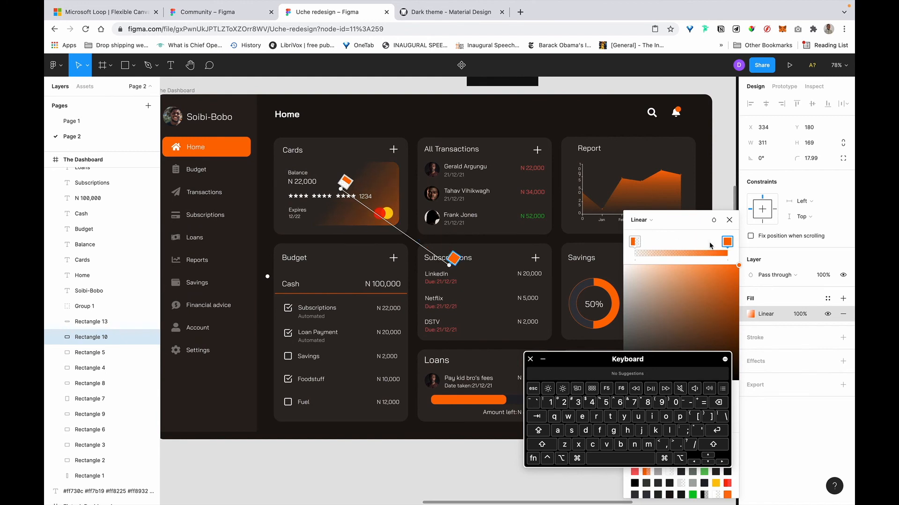
pyautogui.click(373, 184)
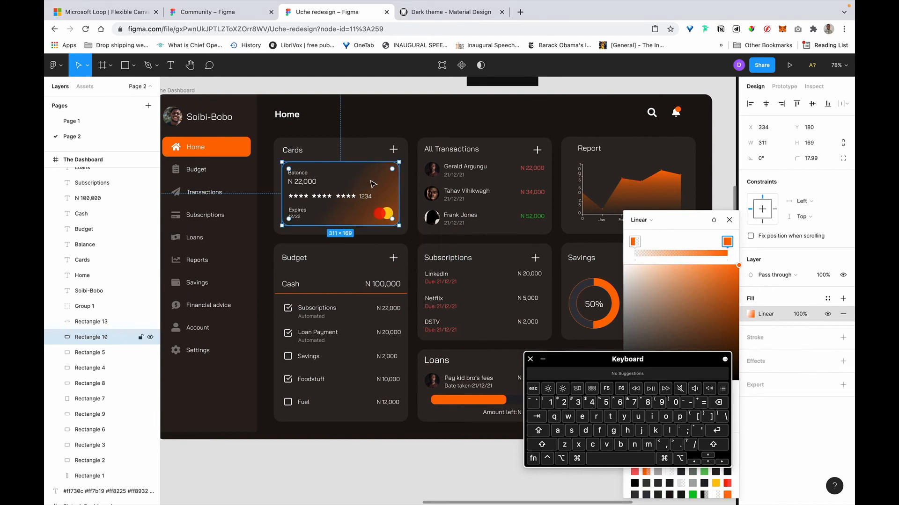
# Add a second fill of black 000000 at 20% above the Balance card's gradient.
pyautogui.scroll(-5, 439, 150)
pyautogui.hscroll(3, 558, 146)
pyautogui.scroll(2, 558, 146)
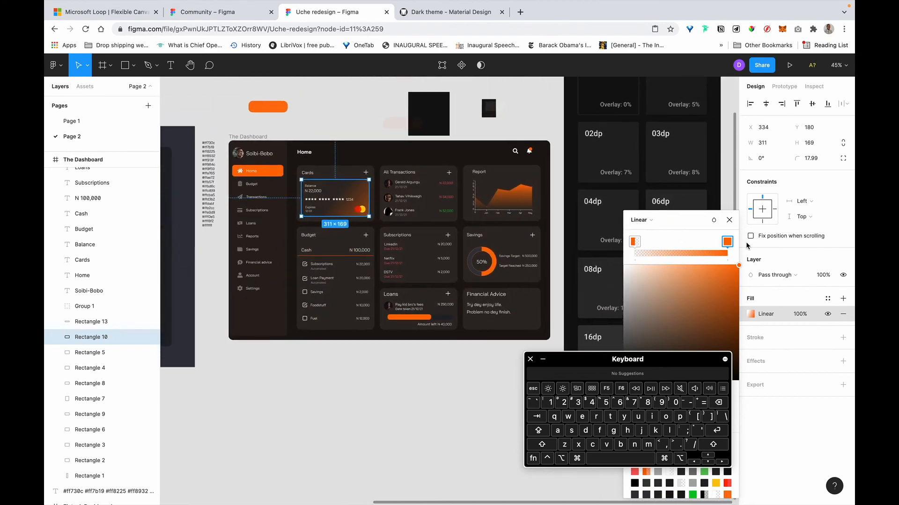
pyautogui.click(842, 299)
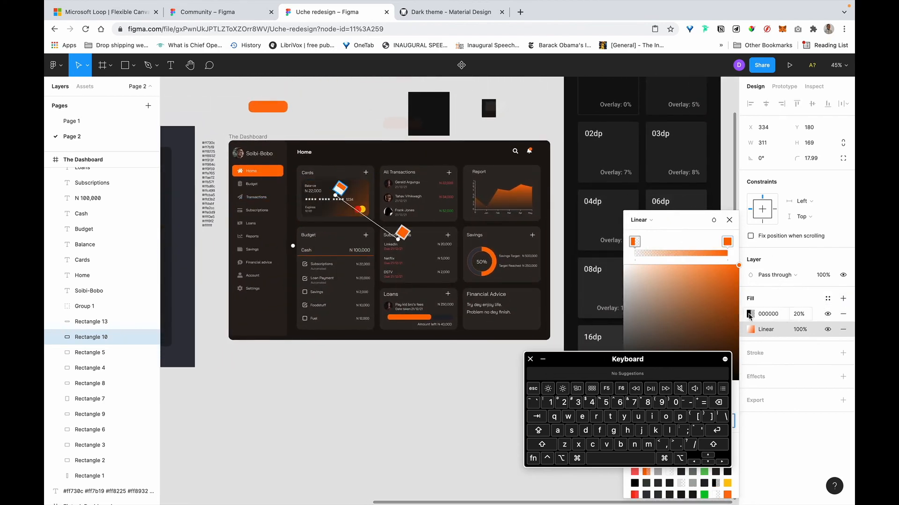
pyautogui.click(750, 313)
pyautogui.hscroll(2, 635, 255)
pyautogui.scroll(1, 635, 255)
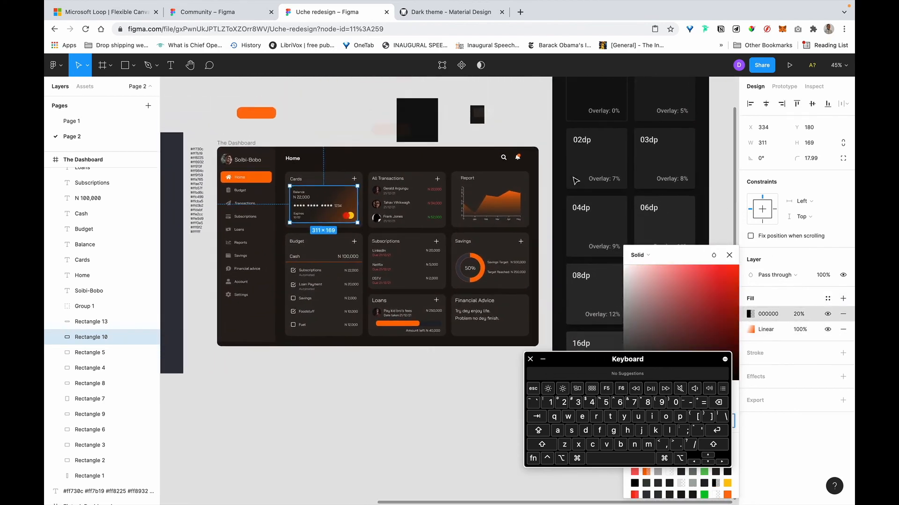
pyautogui.hscroll(3, 591, 162)
pyautogui.scroll(1, 591, 162)
pyautogui.hscroll(2, 591, 162)
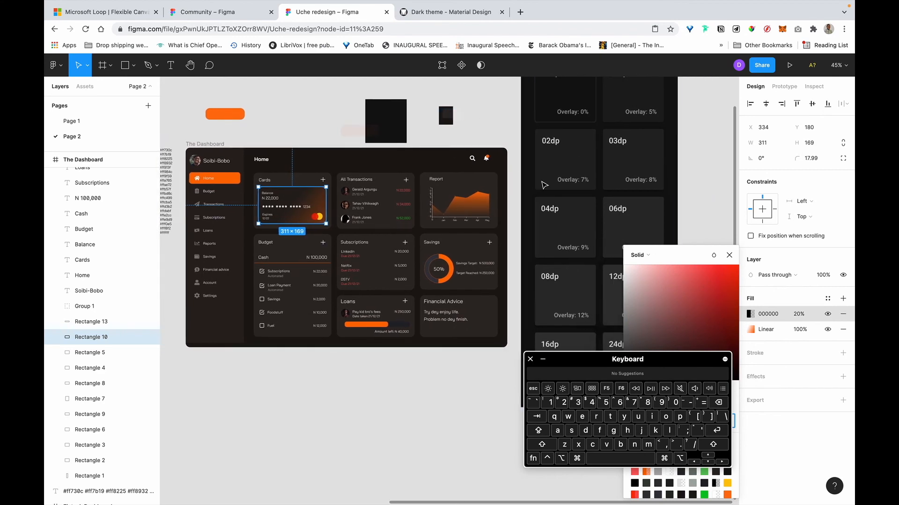
pyautogui.hscroll(3, 450, 112)
pyautogui.scroll(-1, 450, 112)
pyautogui.scroll(2, 415, 129)
pyautogui.hscroll(1, 415, 130)
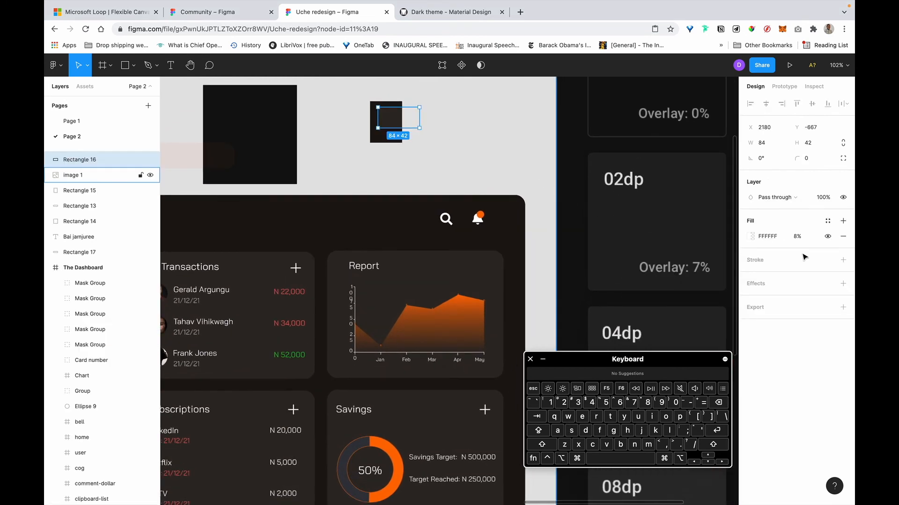
# Set the small dark square's white fill opacity to 11%.
pyautogui.click(798, 237)
pyautogui.press('Right')
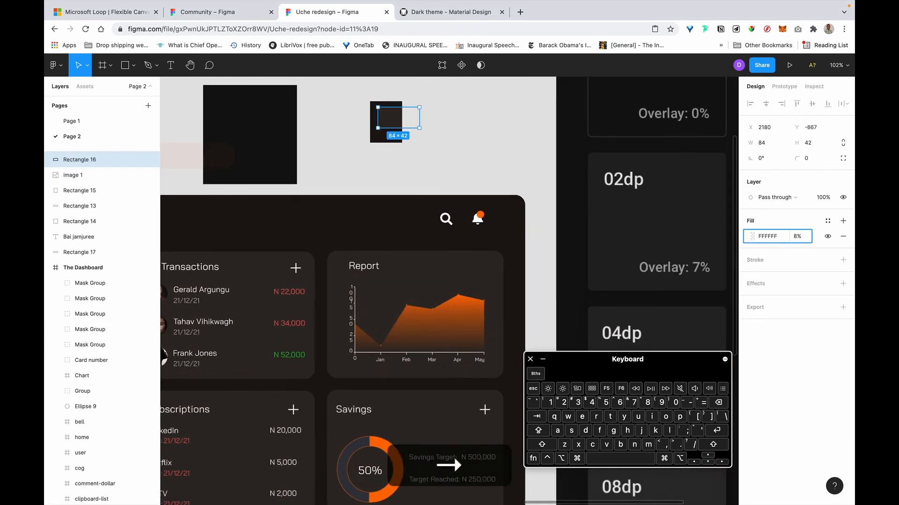
pyautogui.write('1')
pyautogui.press('BackSpace')
pyautogui.press('Return')
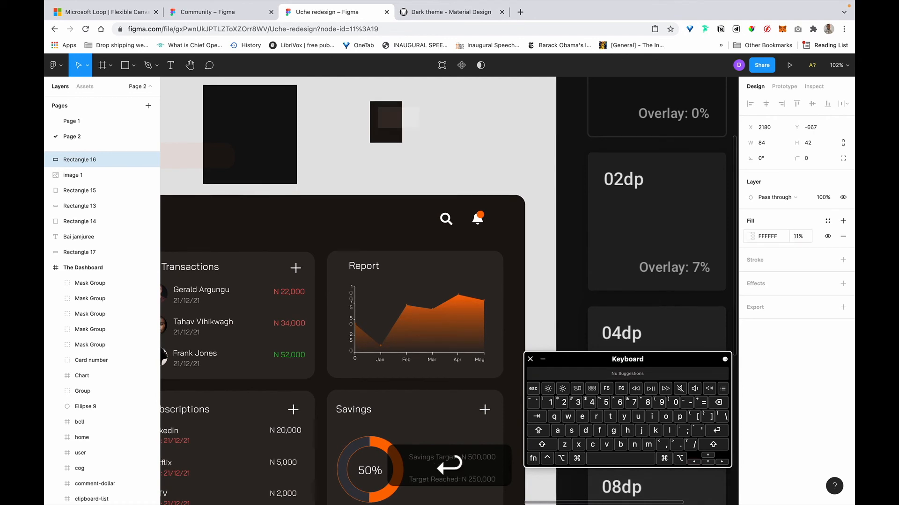
pyautogui.click(426, 157)
# Eyedrop the dark background colour 37302B into the Balance card's top fill.
pyautogui.scroll(-5, 426, 157)
pyautogui.click(412, 133)
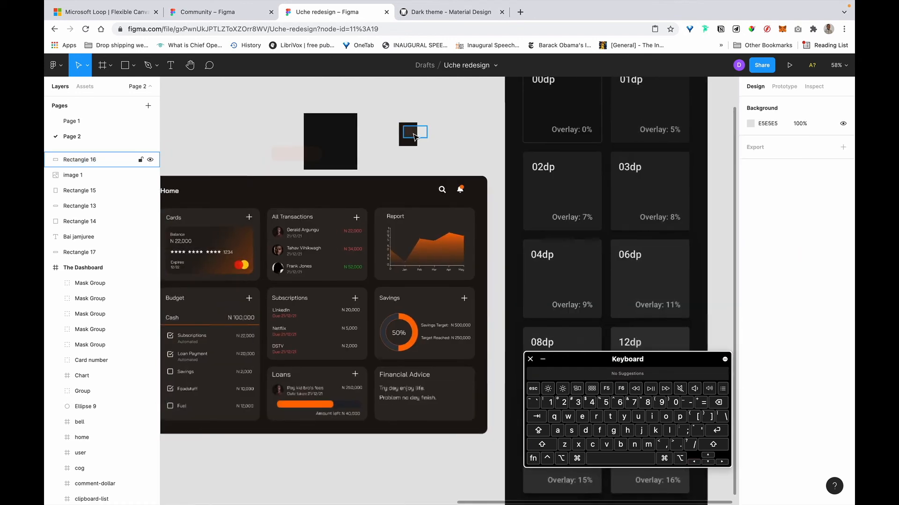
pyautogui.click(214, 239)
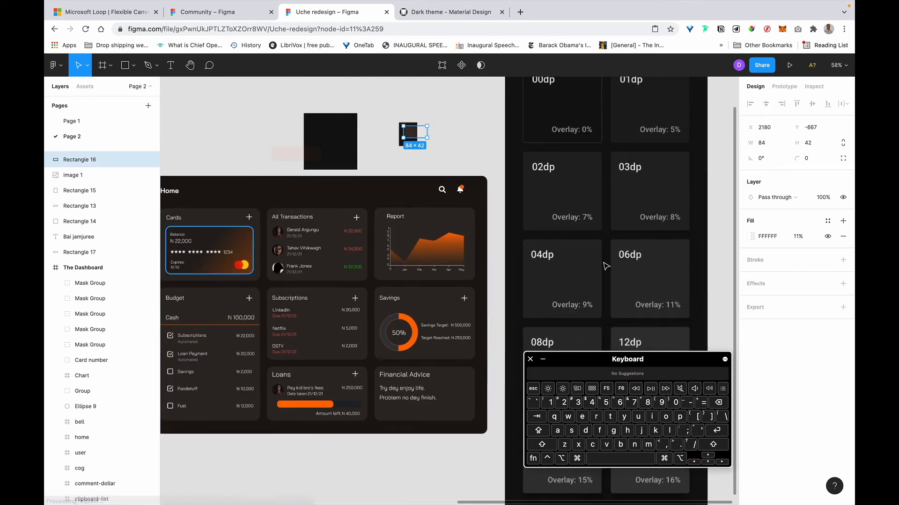
pyautogui.click(751, 314)
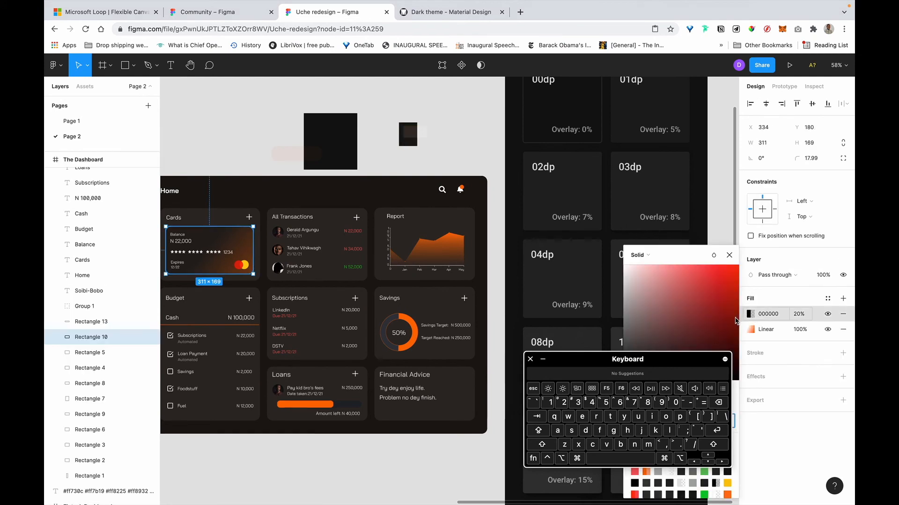
pyautogui.moveTo(688, 367); pyautogui.dragTo(526, 419)
pyautogui.click(636, 399)
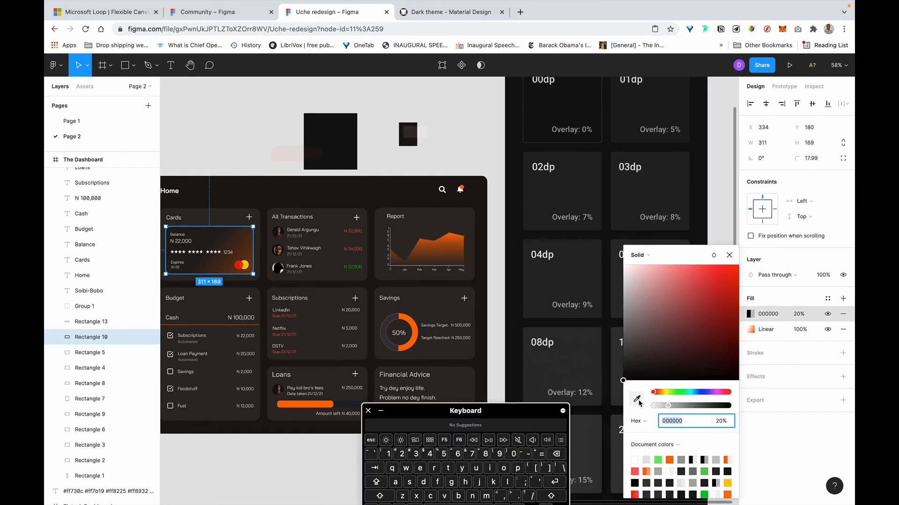
pyautogui.click(418, 131)
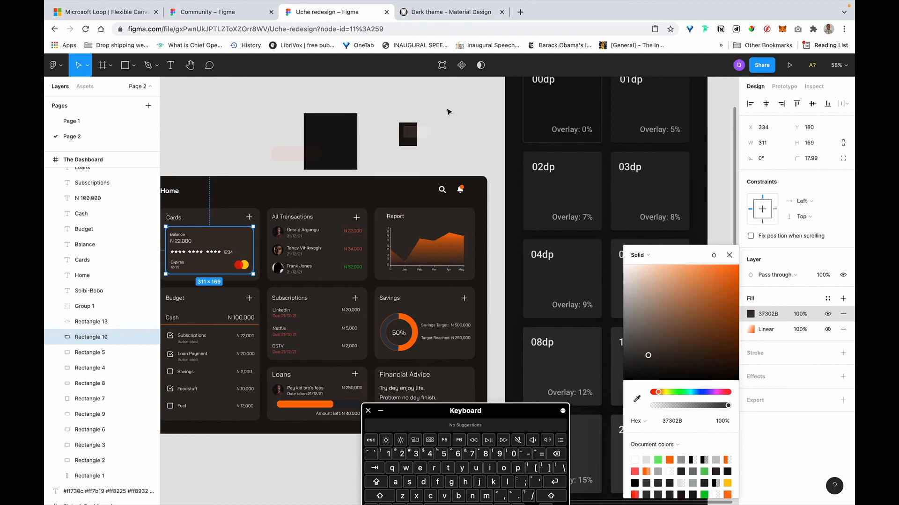
pyautogui.click(448, 111)
# Set the Balance card's dark fill opacity to 60%, then change it to 50%.
pyautogui.scroll(10, 466, 239)
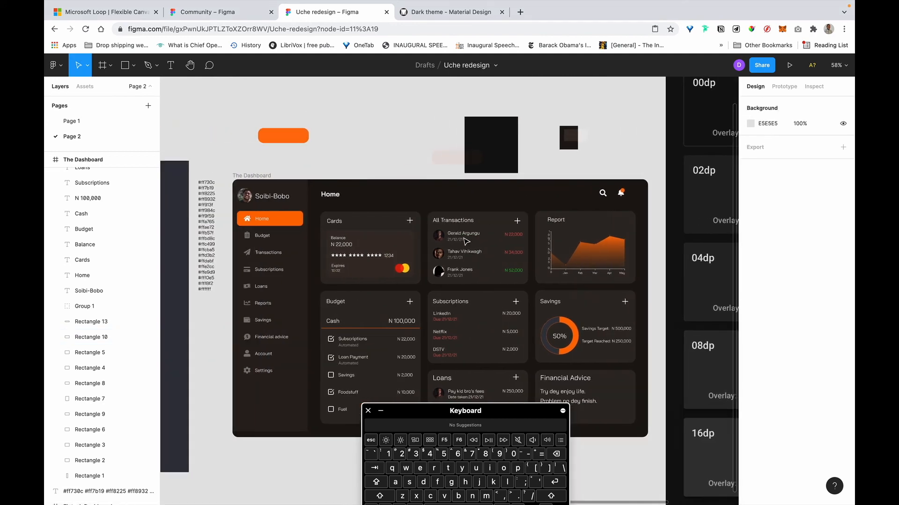
pyautogui.scroll(-6, 467, 240)
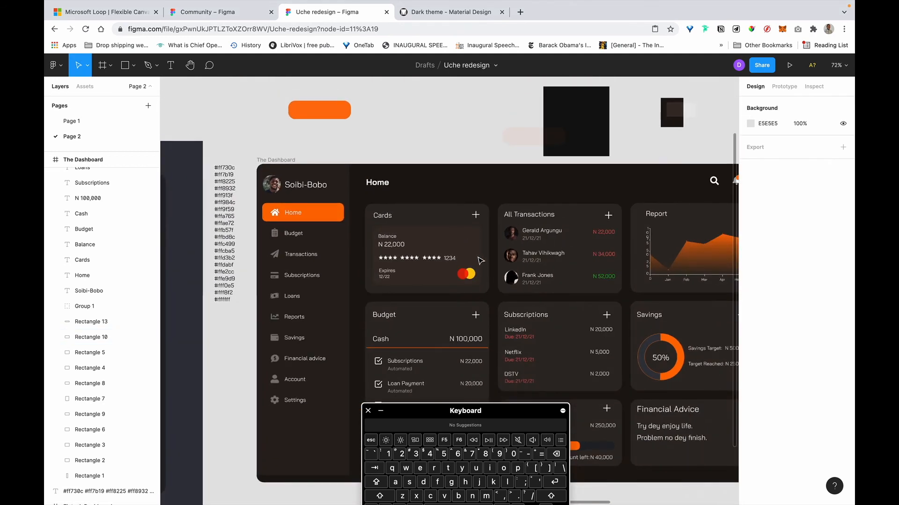
pyautogui.click(466, 240)
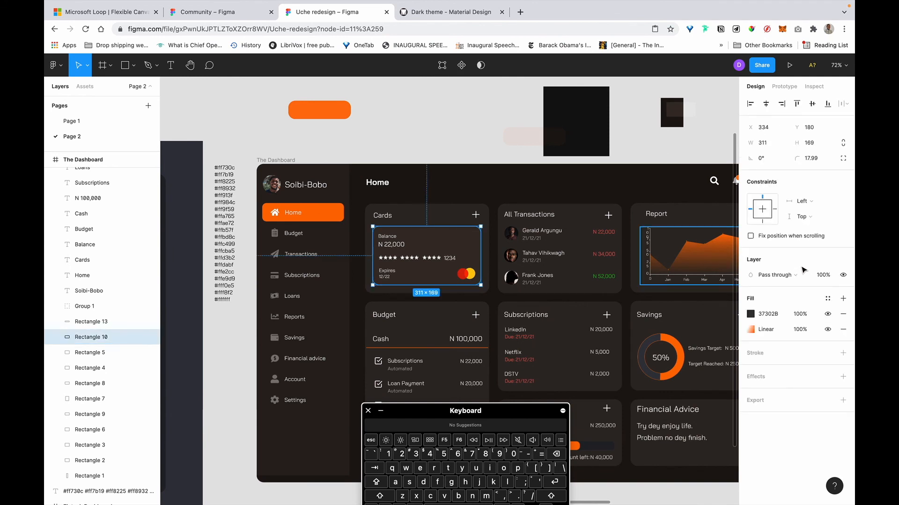
pyautogui.click(801, 314)
pyautogui.press('Right')
pyautogui.press('BackSpace')
pyautogui.press('BackSpace')
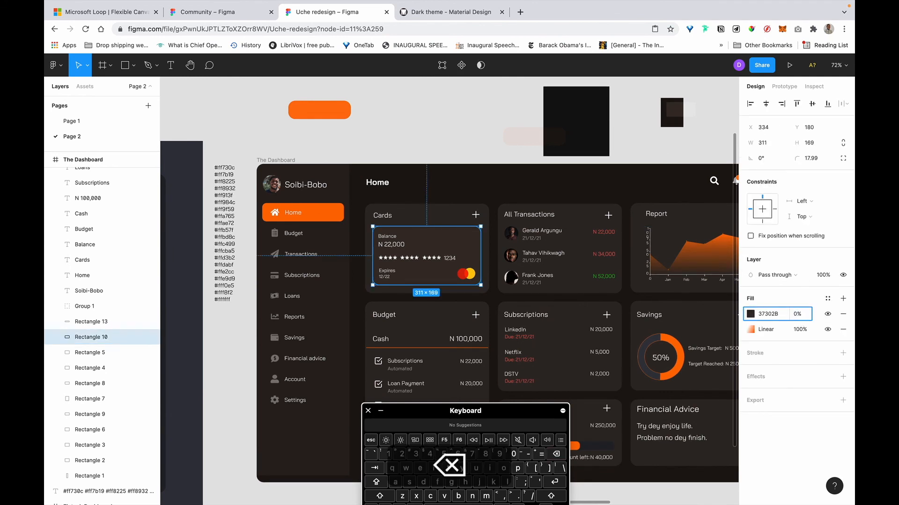
pyautogui.write('6')
pyautogui.press('Return')
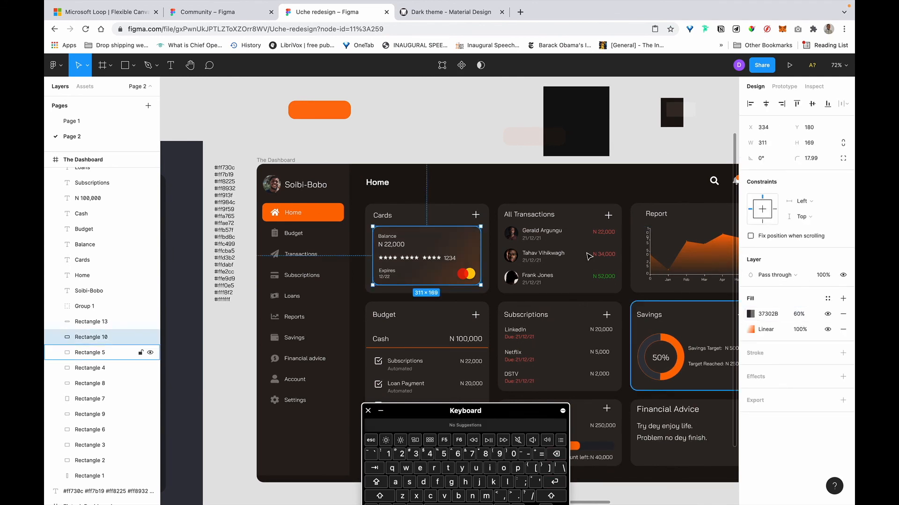
pyautogui.click(798, 314)
pyautogui.press('Right')
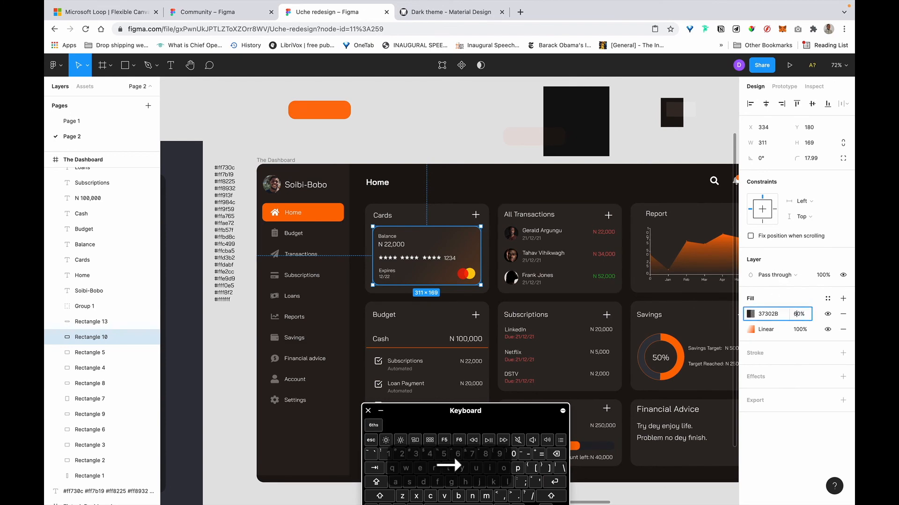
pyautogui.press('BackSpace')
pyautogui.write('5')
pyautogui.press('Return')
pyautogui.click(497, 152)
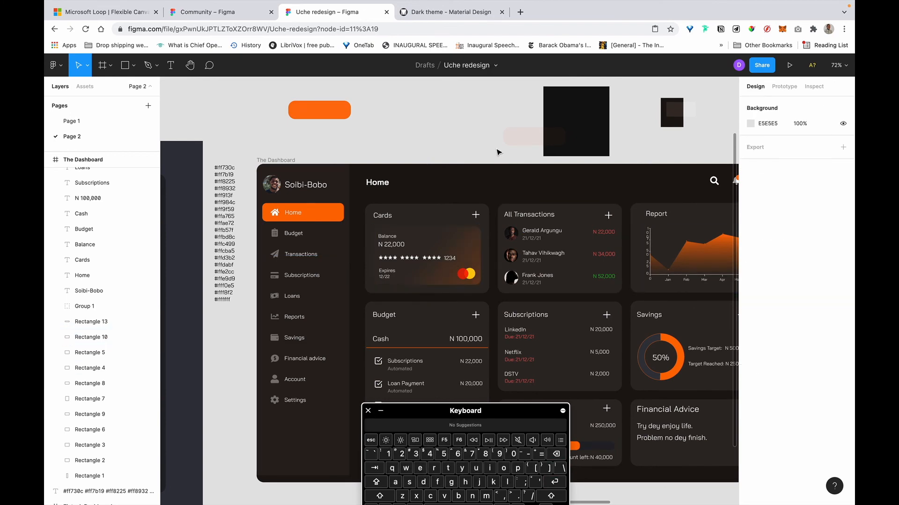
# Raise the Balance card's 37302B overlay fill opacity from 50% to 80%.
pyautogui.scroll(5, 486, 145)
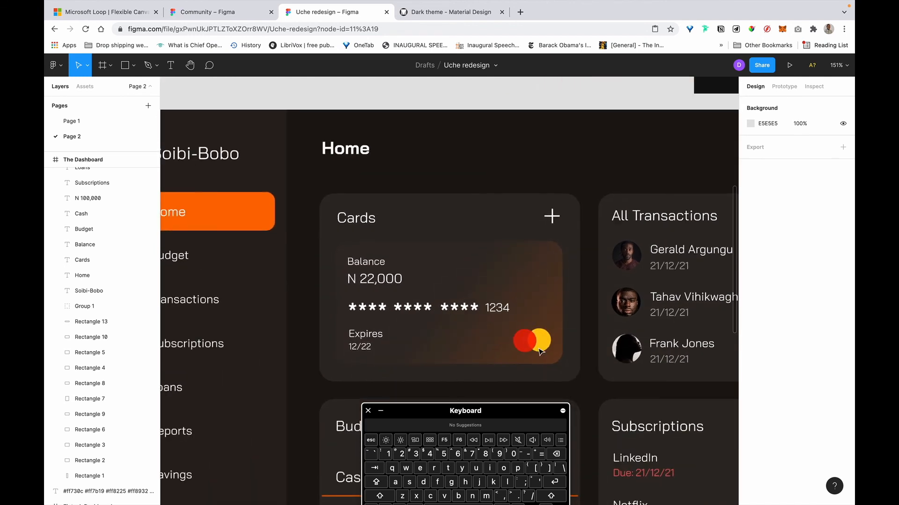
pyautogui.hscroll(-4, 540, 352)
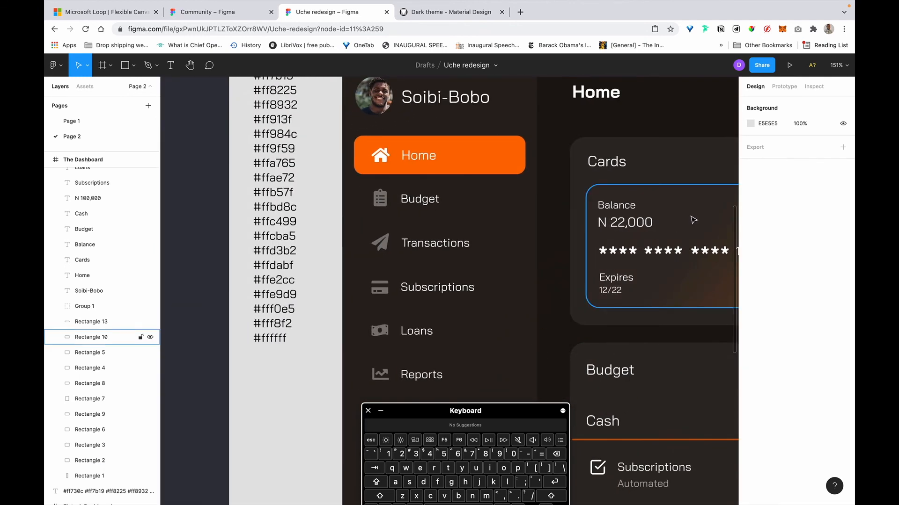
pyautogui.click(693, 220)
pyautogui.hscroll(12, 693, 219)
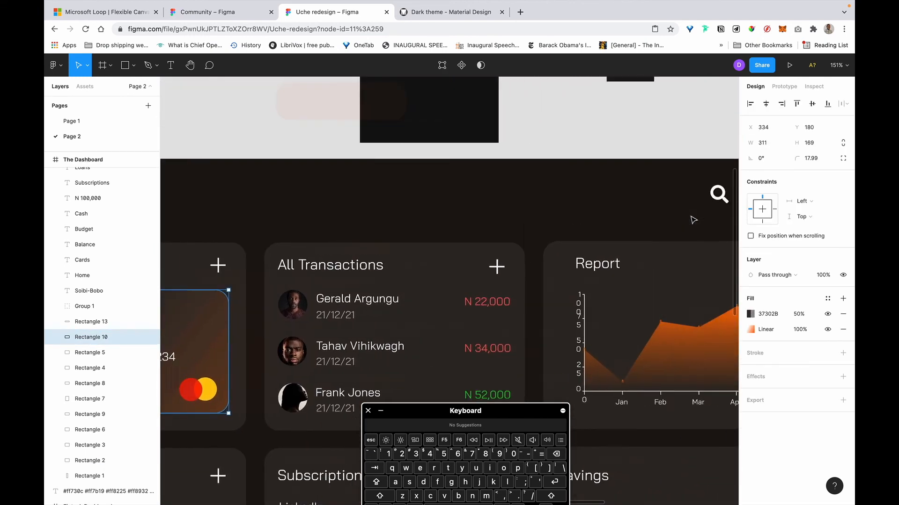
pyautogui.scroll(5, 693, 220)
pyautogui.hscroll(3, 693, 219)
pyautogui.click(798, 314)
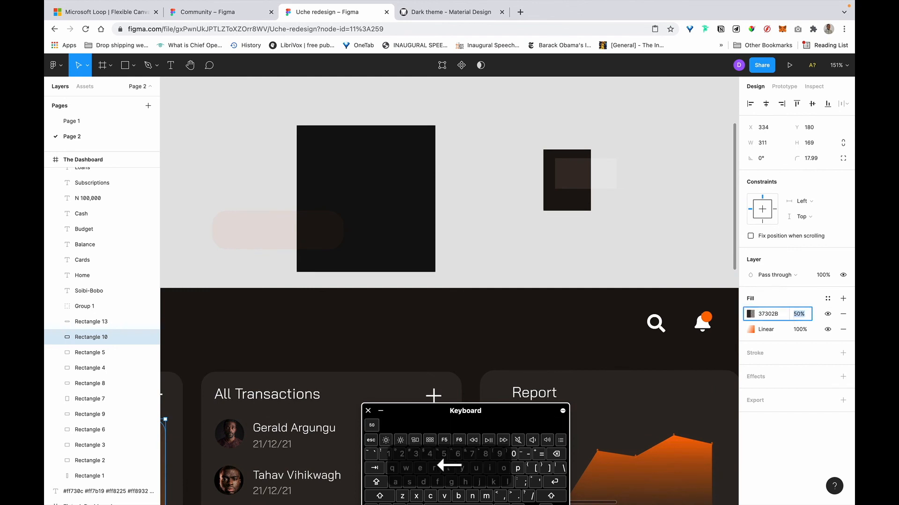
pyautogui.write('80')
pyautogui.press('Return')
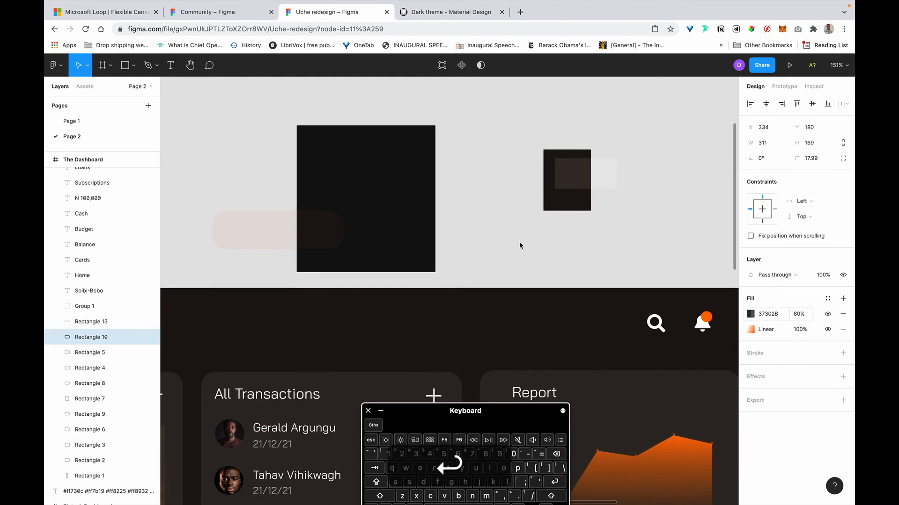
pyautogui.scroll(-3, 520, 245)
pyautogui.hscroll(-8, 519, 244)
pyautogui.hscroll(-4, 519, 245)
pyautogui.scroll(-1, 519, 244)
pyautogui.click(532, 136)
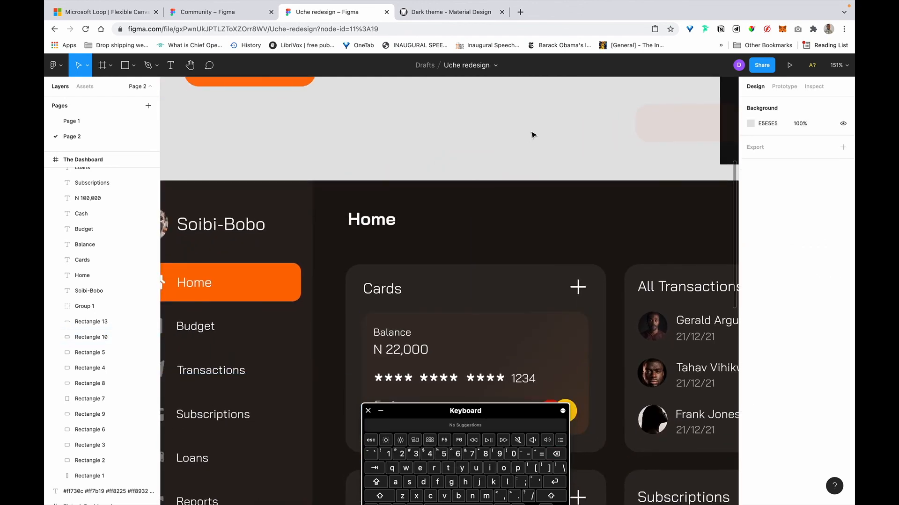
# Toggle the Balance card's selection to preview the darker 80% overlay.
pyautogui.scroll(-5, 532, 135)
pyautogui.scroll(8, 548, 155)
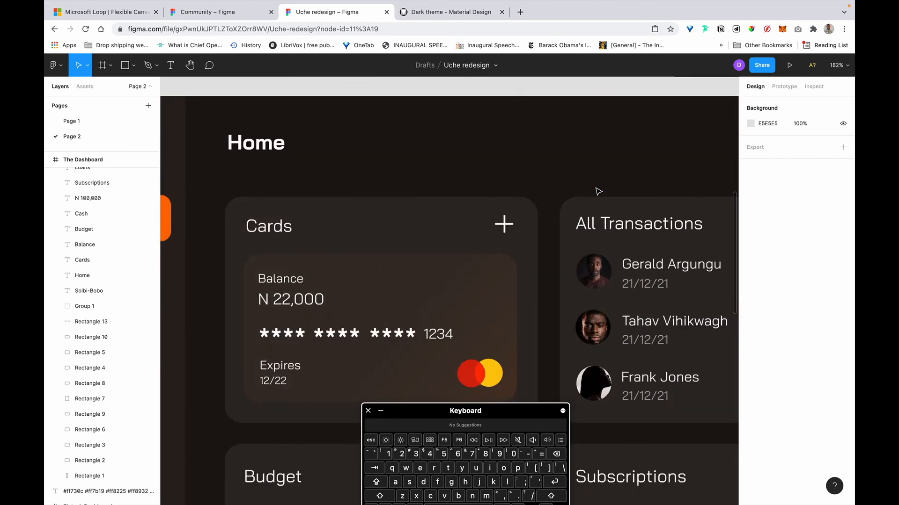
pyautogui.hscroll(5, 598, 191)
pyautogui.scroll(2, 598, 191)
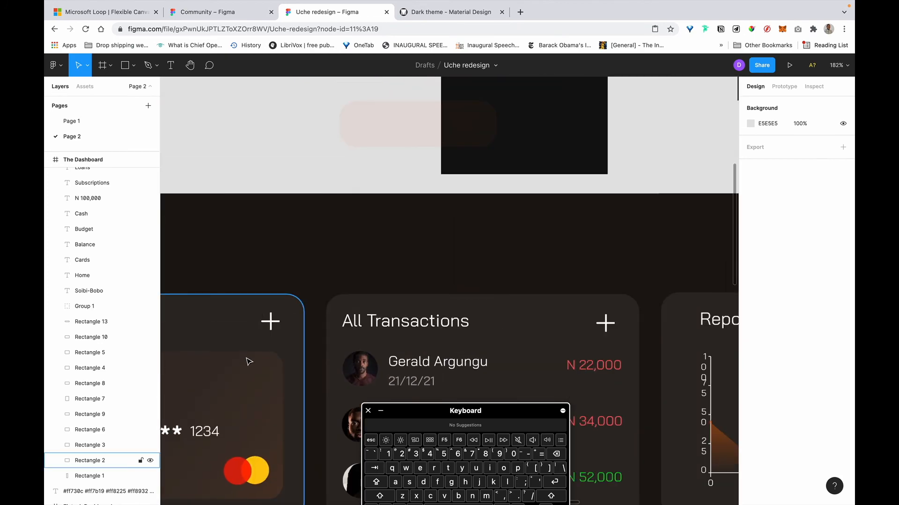
pyautogui.click(242, 363)
pyautogui.scroll(-5, 246, 366)
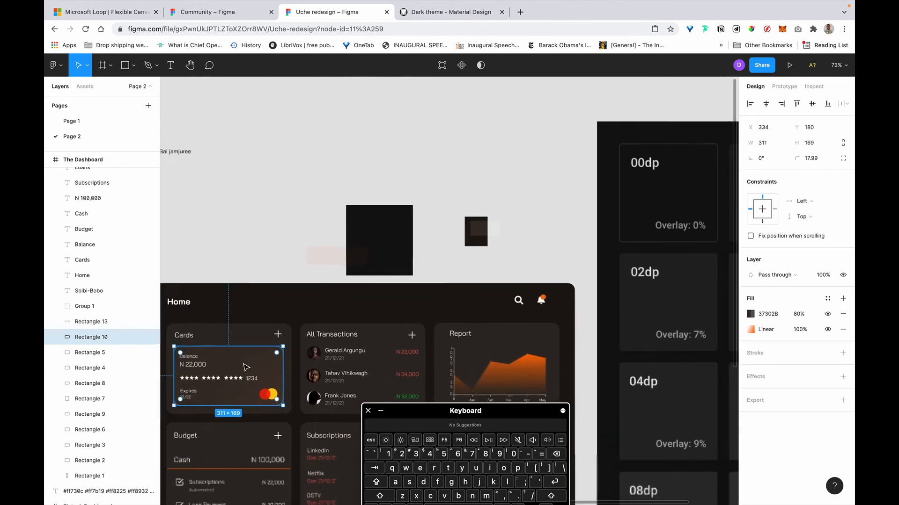
pyautogui.scroll(-2, 605, 196)
pyautogui.hscroll(-2, 605, 197)
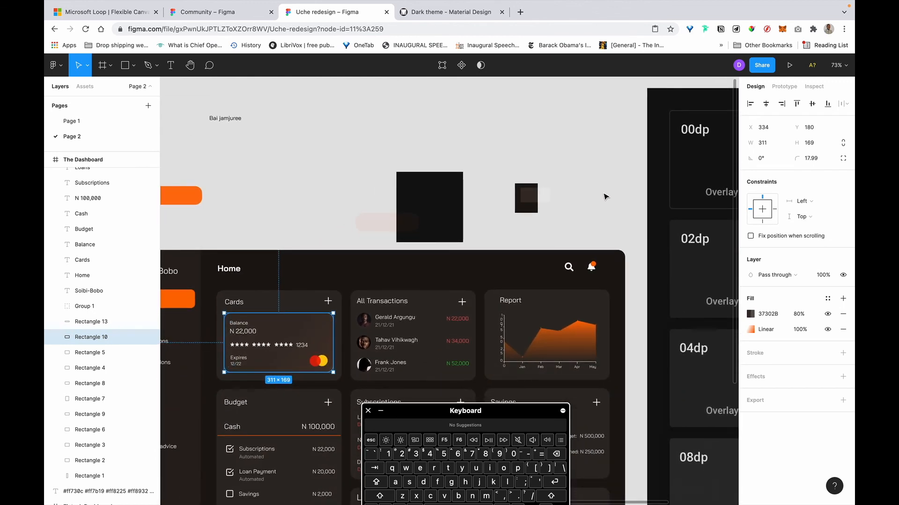
pyautogui.hscroll(-7, 605, 197)
pyautogui.scroll(-1, 605, 196)
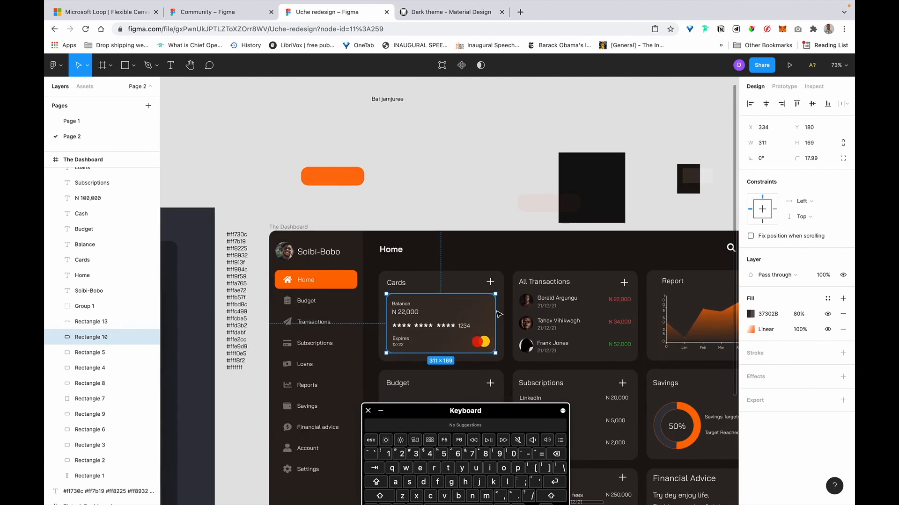
pyautogui.click(447, 217)
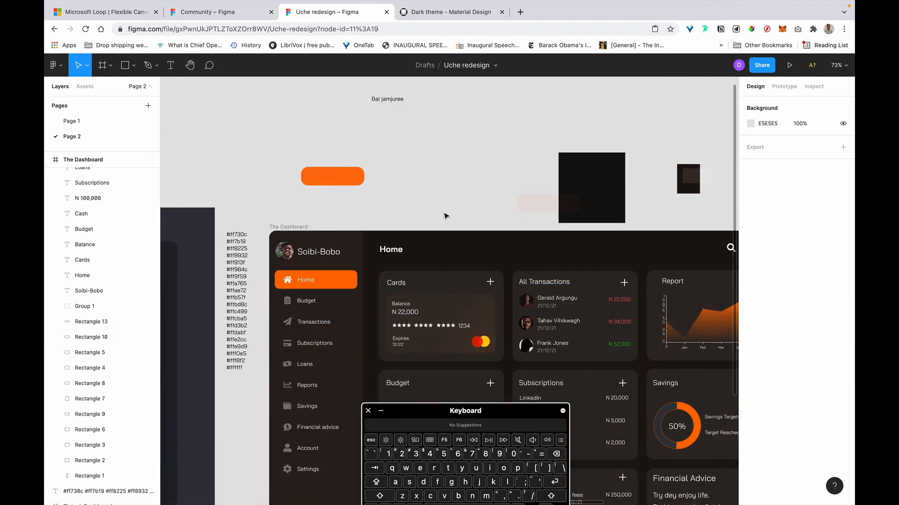
pyautogui.click(461, 309)
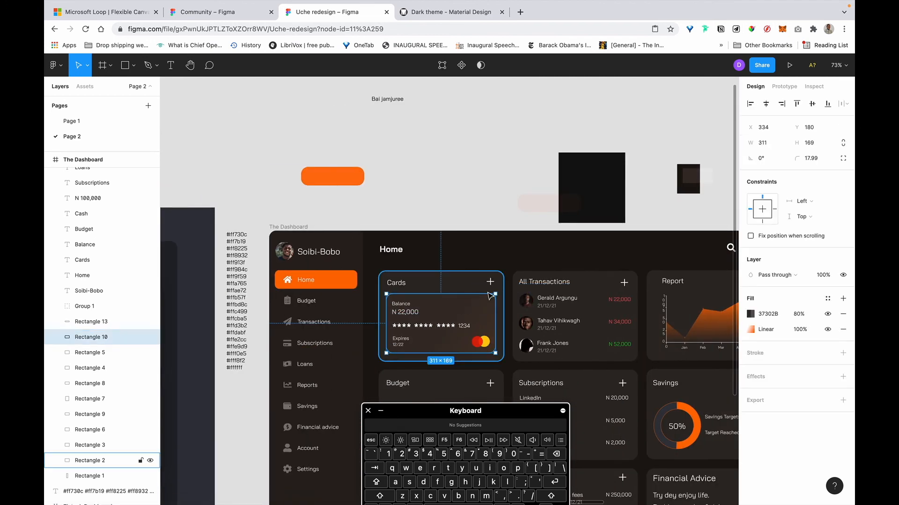
pyautogui.hscroll(5, 568, 187)
# Change Rectangle 16's white FFFFFF fill opacity from 11% to 16%.
pyautogui.click(567, 188)
pyautogui.hscroll(7, 572, 187)
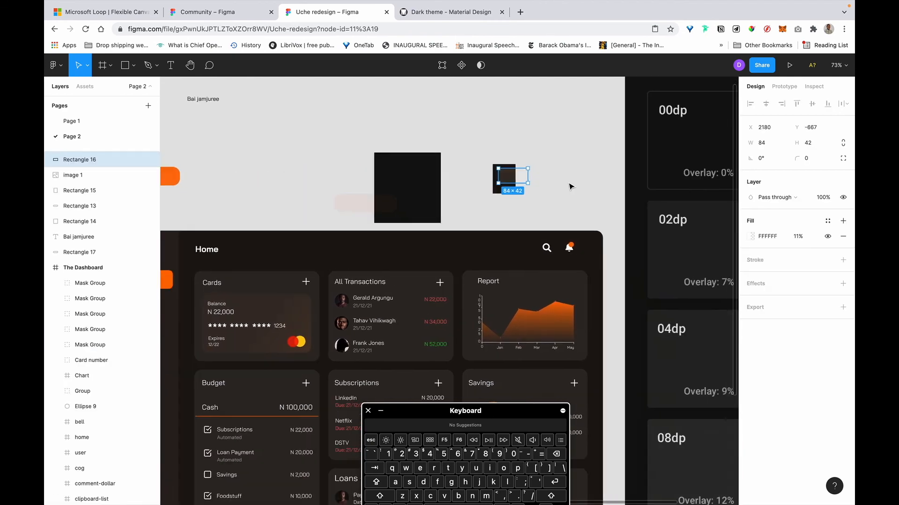
pyautogui.scroll(-3, 646, 245)
pyautogui.hscroll(3, 664, 271)
pyautogui.scroll(-2, 663, 270)
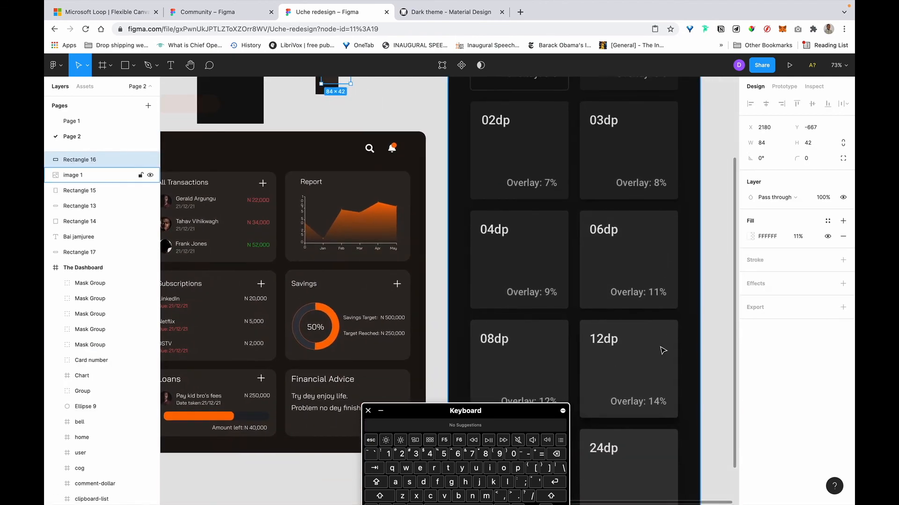
pyautogui.scroll(-5, 652, 351)
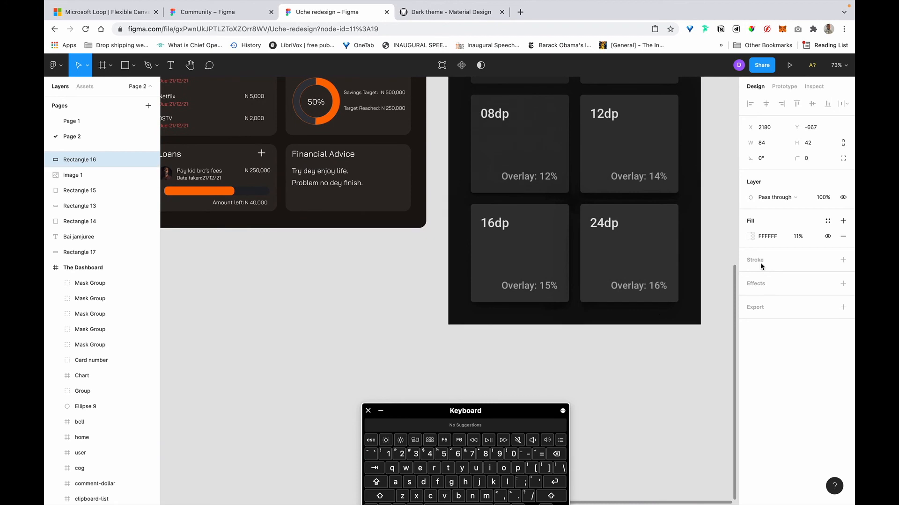
pyautogui.click(798, 237)
pyautogui.press('Right')
pyautogui.press('Left')
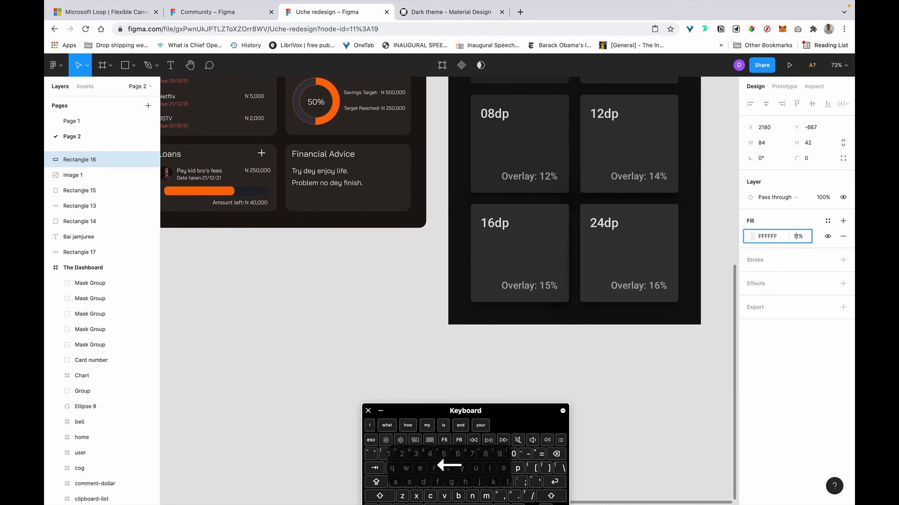
pyautogui.press('BackSpace')
pyautogui.write('6')
pyautogui.press('Return')
pyautogui.scroll(6, 565, 158)
pyautogui.hscroll(-9, 564, 157)
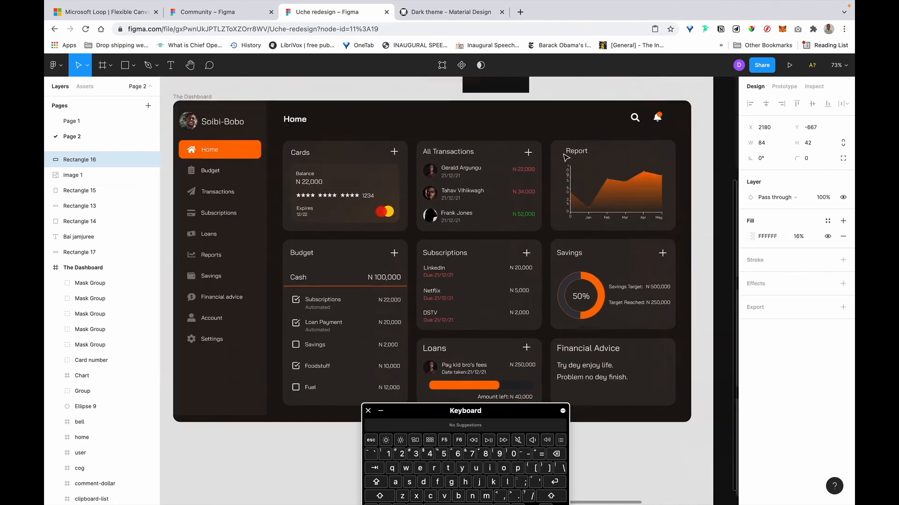
pyautogui.scroll(-5, 564, 157)
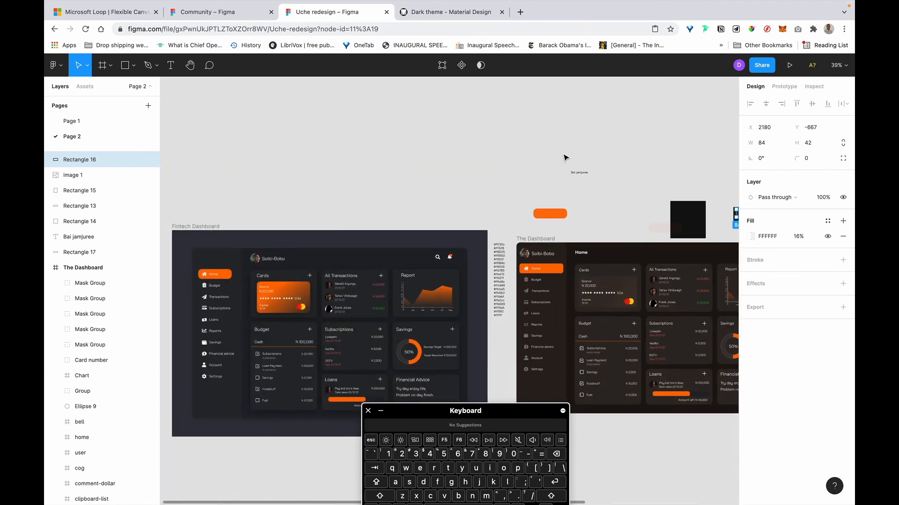
pyautogui.hscroll(8, 565, 157)
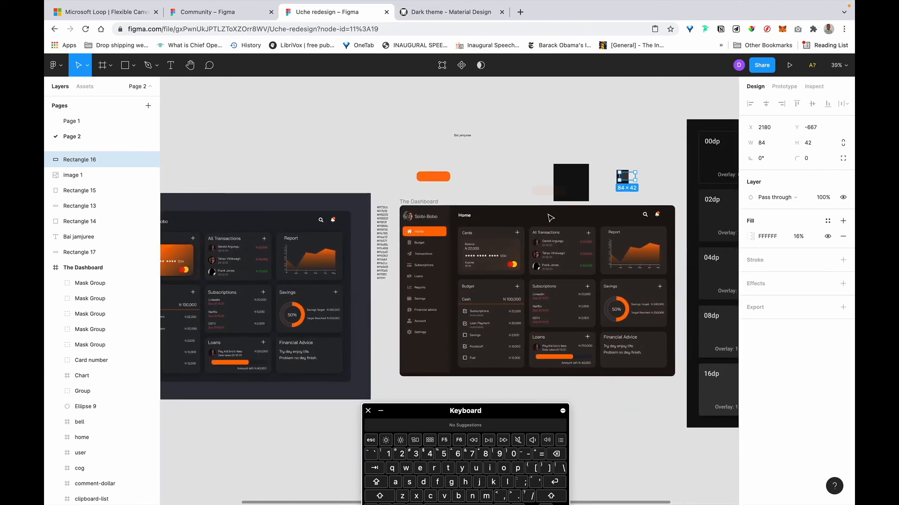
pyautogui.scroll(4, 530, 229)
# Eyedrop 423B37 into the balance card's fill and set its opacity to 90%.
pyautogui.press('i')
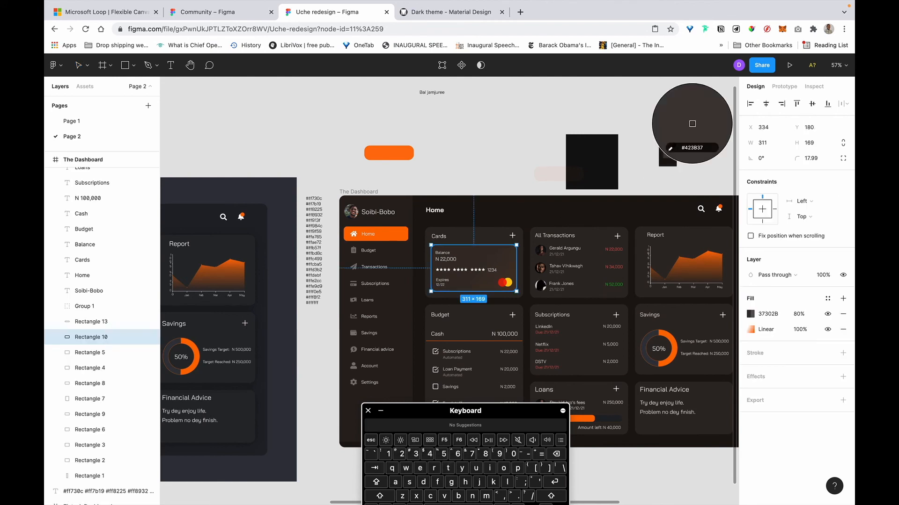
pyautogui.click(692, 123)
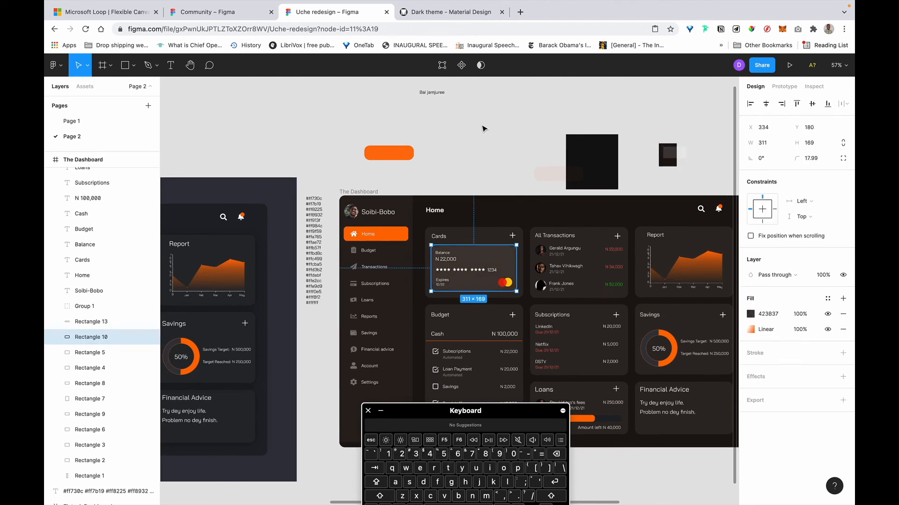
pyautogui.click(483, 126)
pyautogui.keyDown('ctrl'); pyautogui.scroll(5, 482, 127); pyautogui.keyUp('ctrl')
pyautogui.scroll(-4, 531, 206)
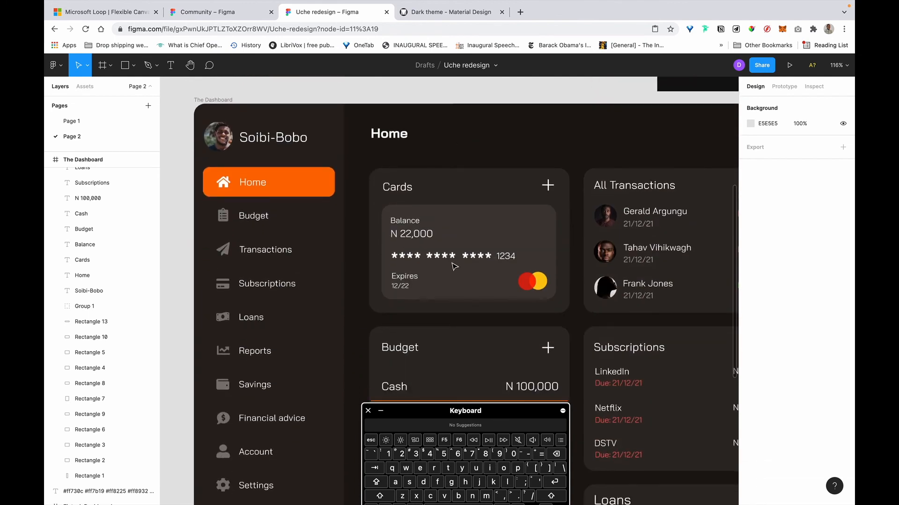
pyautogui.click(532, 205)
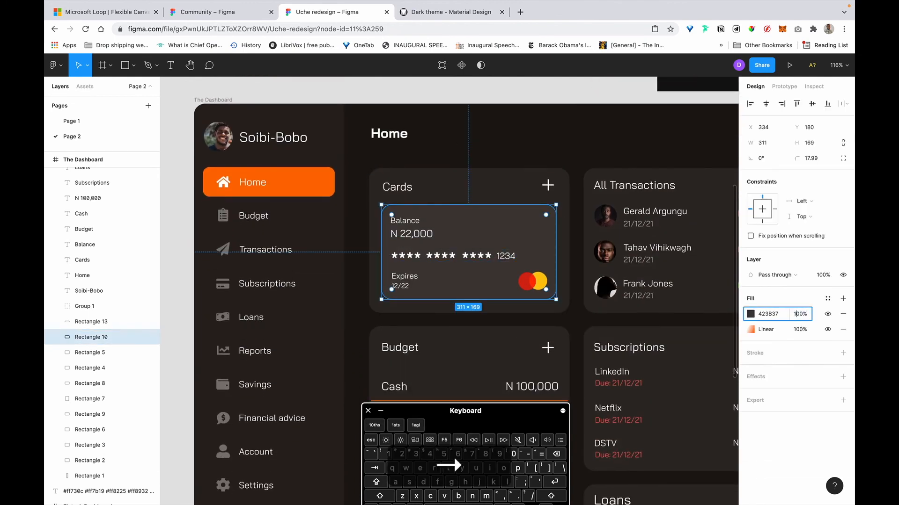
pyautogui.press('BackSpace')
pyautogui.write('90')
pyautogui.press('Return')
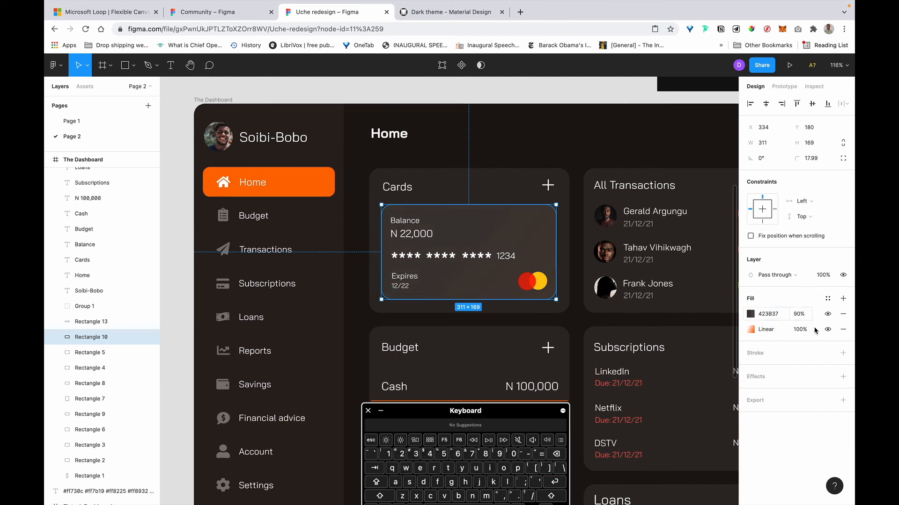
# Set the balance card's orange FE6C00 gradient stop to 37% opacity.
pyautogui.click(750, 329)
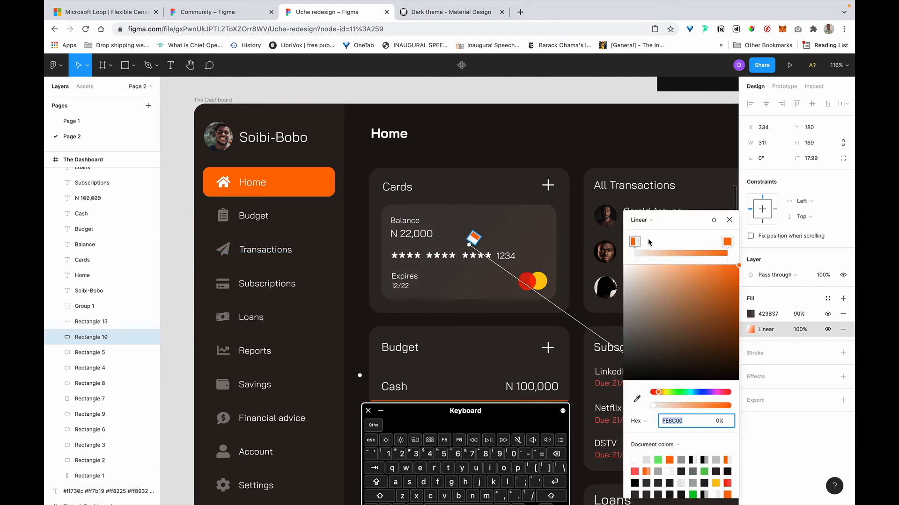
pyautogui.scroll(-3, 583, 311)
pyautogui.hscroll(5, 582, 310)
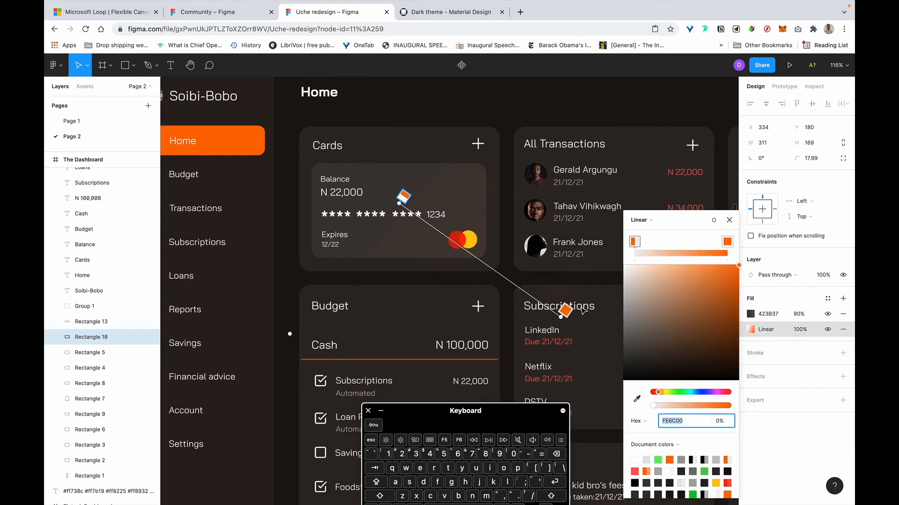
pyautogui.click(634, 243)
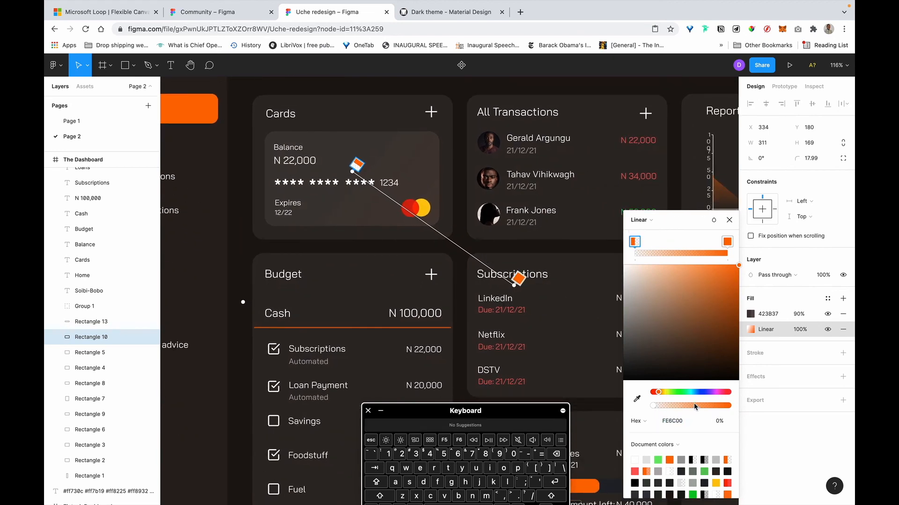
pyautogui.moveTo(694, 405)
pyautogui.mouseDown()
pyautogui.moveTo(711, 407)
pyautogui.moveTo(681, 405)
pyautogui.mouseUp()
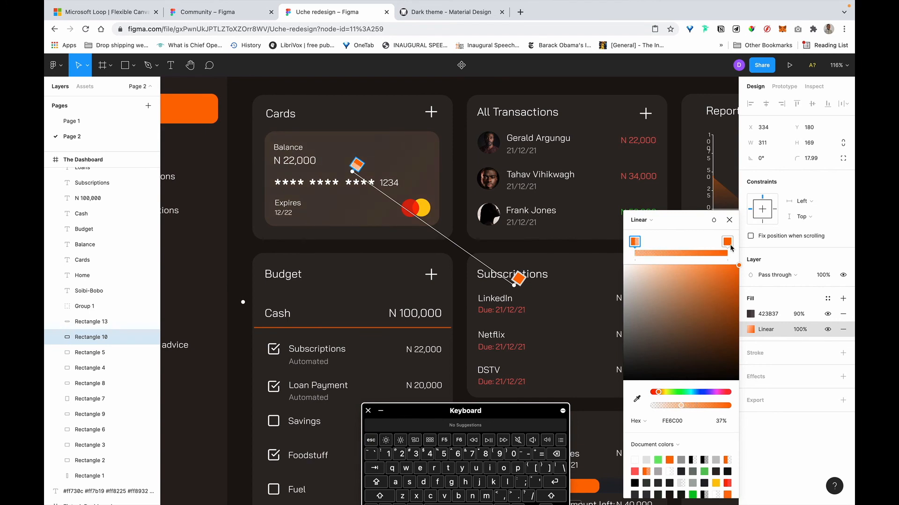
# Angle the gradient diagonally toward the card's bottom-right corner, starting beside 1234.
pyautogui.moveTo(512, 284); pyautogui.dragTo(439, 236)
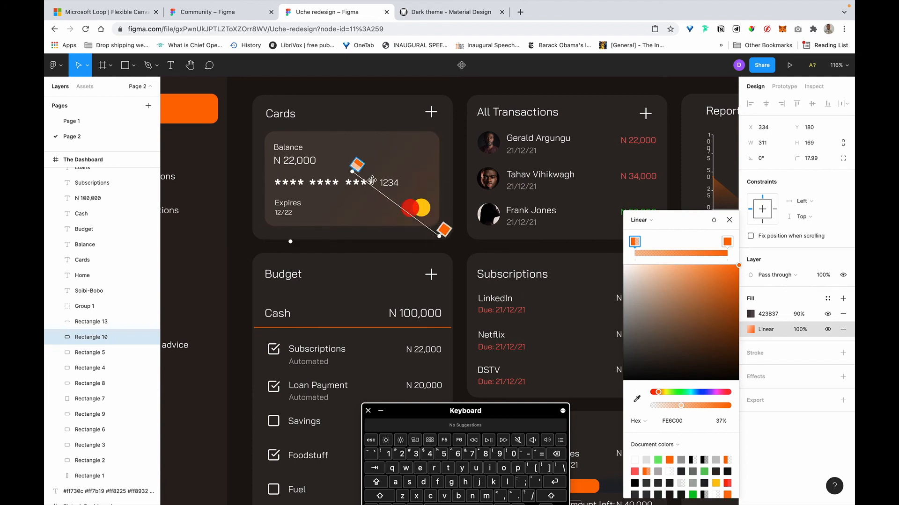
pyautogui.moveTo(352, 171)
pyautogui.mouseDown()
pyautogui.moveTo(391, 177)
pyautogui.moveTo(359, 185)
pyautogui.mouseUp()
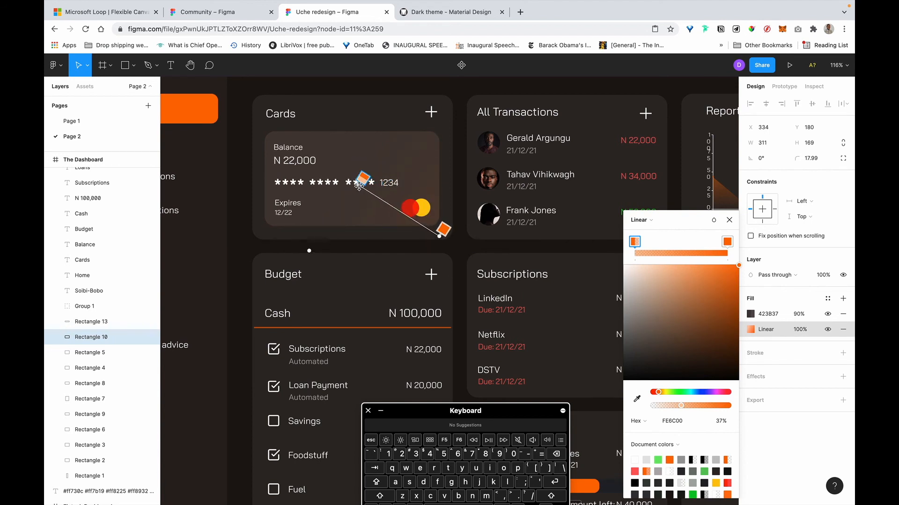
pyautogui.scroll(-1, 358, 186)
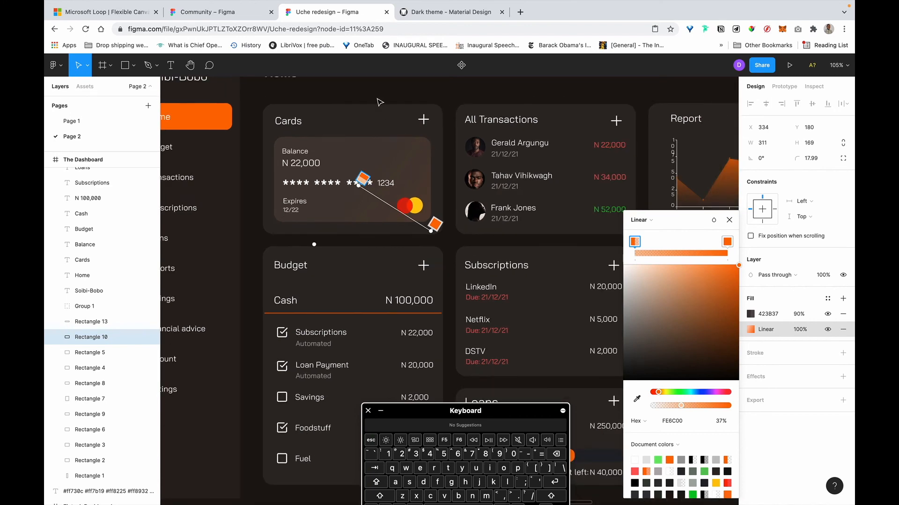
pyautogui.scroll(-5, 373, 122)
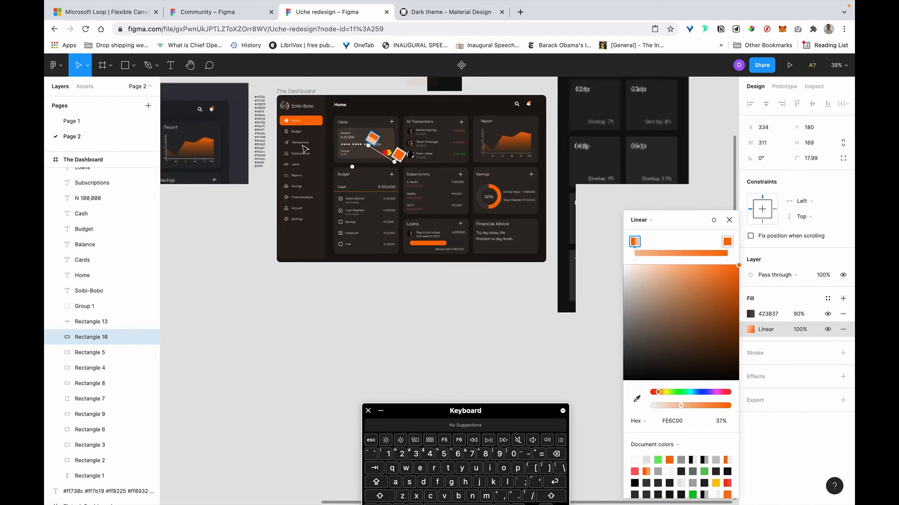
# Leave the gradient editing and select the plus icon beside the Cards heading.
pyautogui.press('Escape')
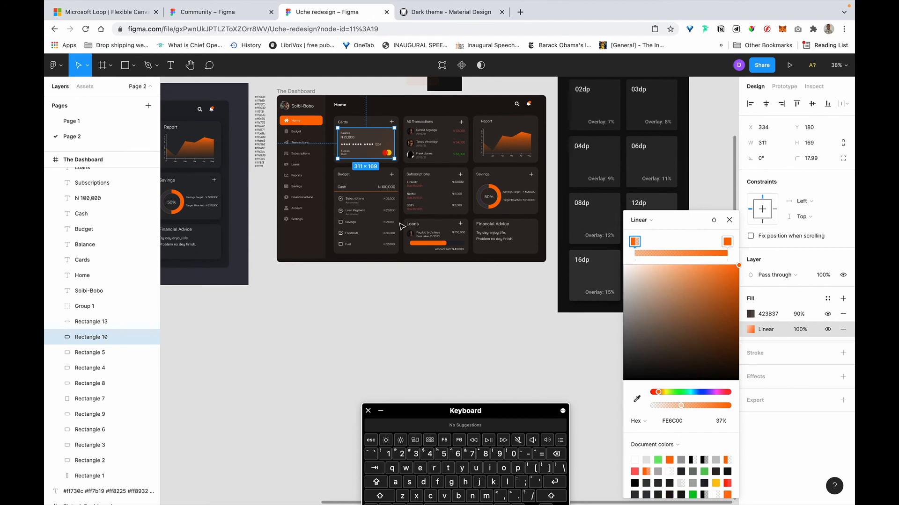
pyautogui.press('Escape')
pyautogui.scroll(5, 412, 208)
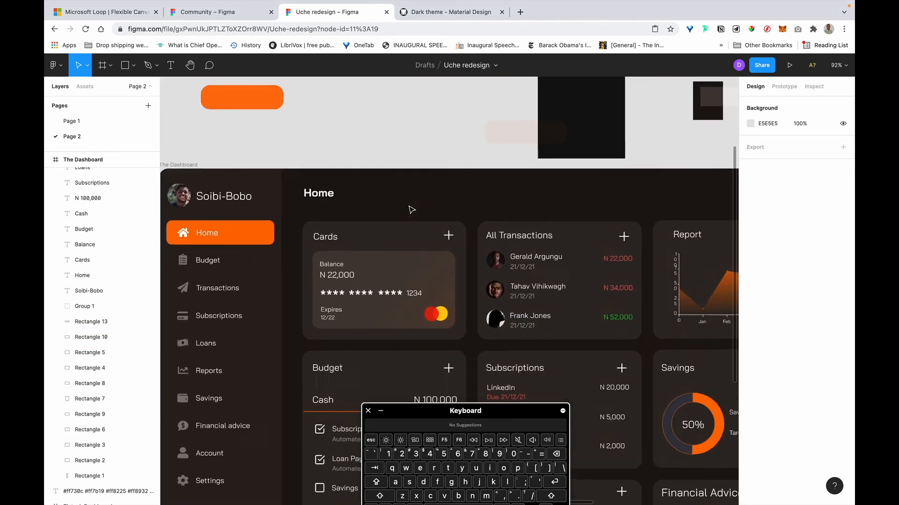
pyautogui.scroll(3, 411, 210)
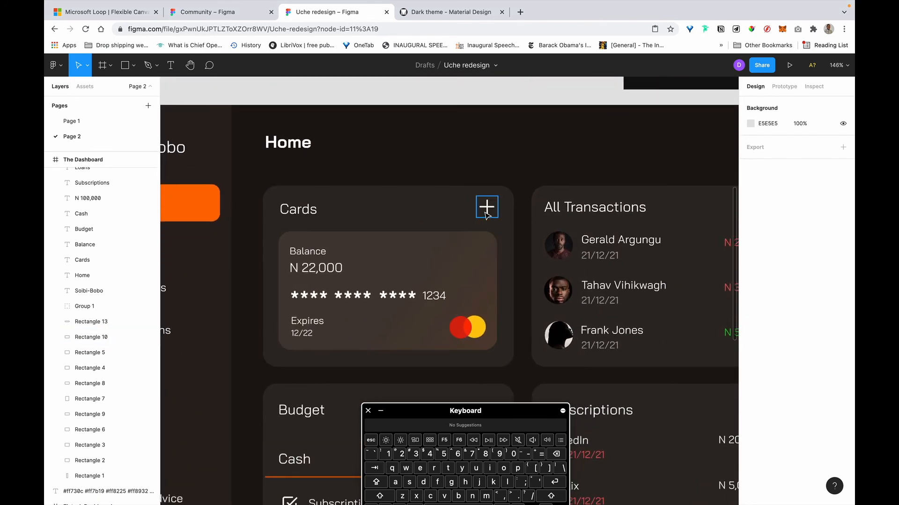
pyautogui.click(486, 211)
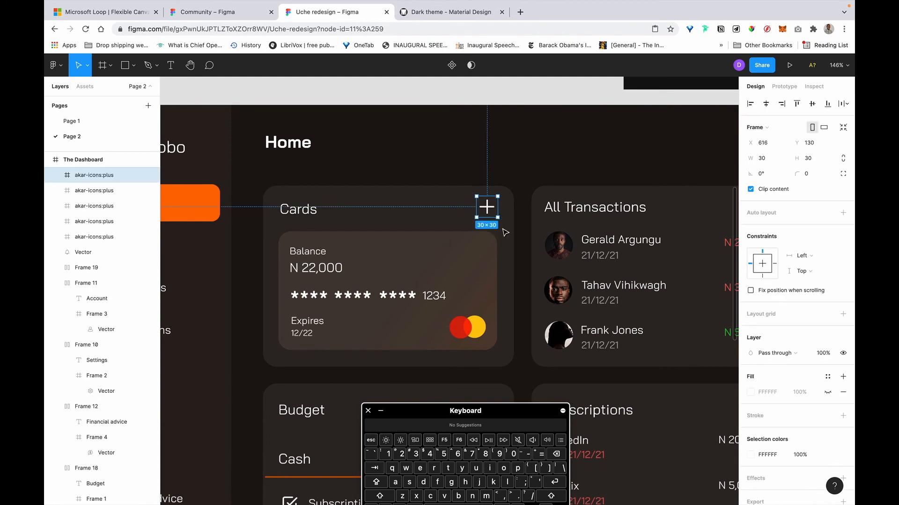
pyautogui.scroll(2, 489, 229)
pyautogui.hscroll(1, 489, 229)
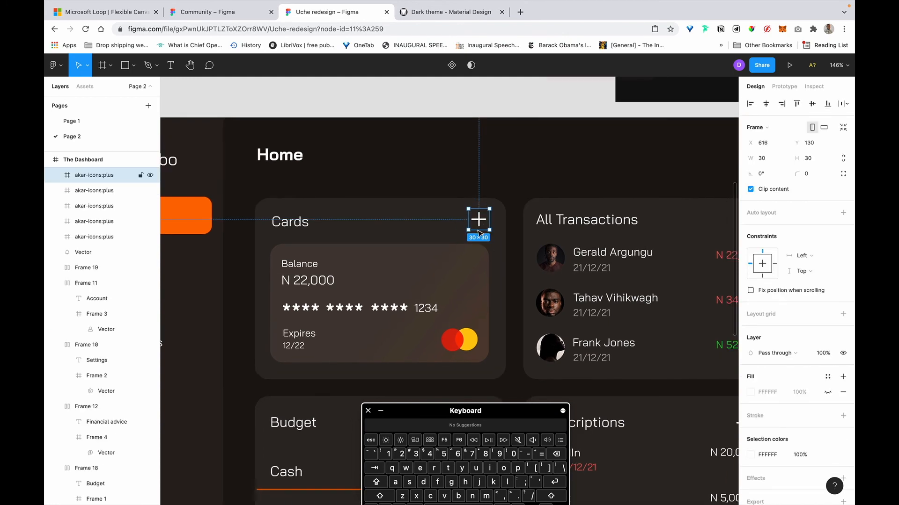
pyautogui.click(291, 224)
pyautogui.click(479, 220)
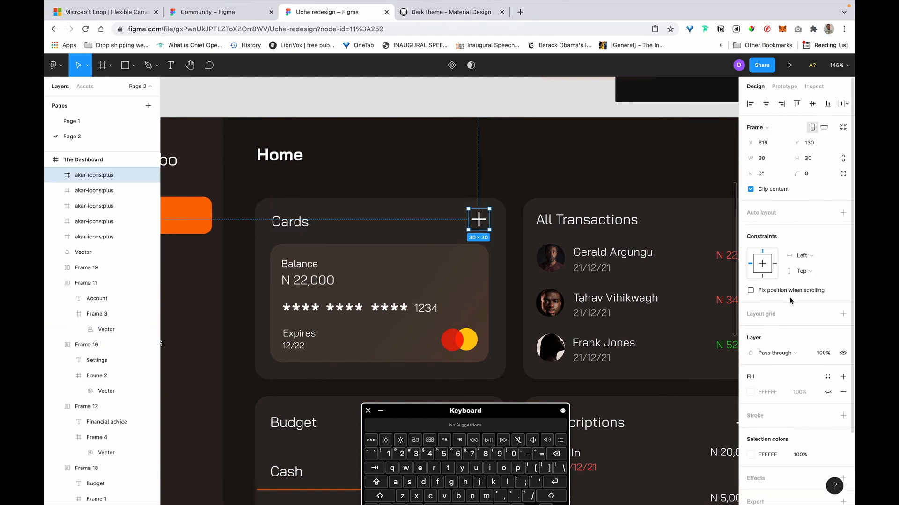
pyautogui.scroll(-1, 794, 323)
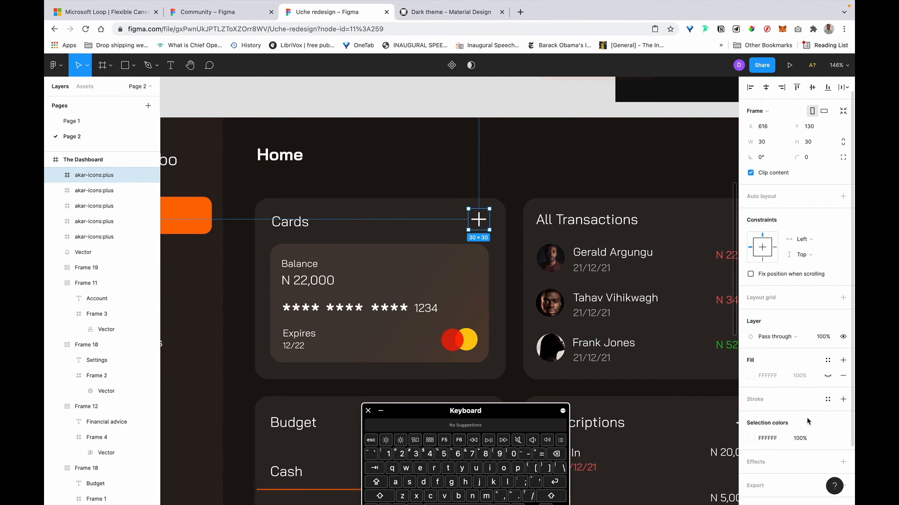
# Try 50% and then 87% opacity on the plus icon's white colour.
pyautogui.click(800, 439)
pyautogui.press('Right')
pyautogui.press('BackSpace')
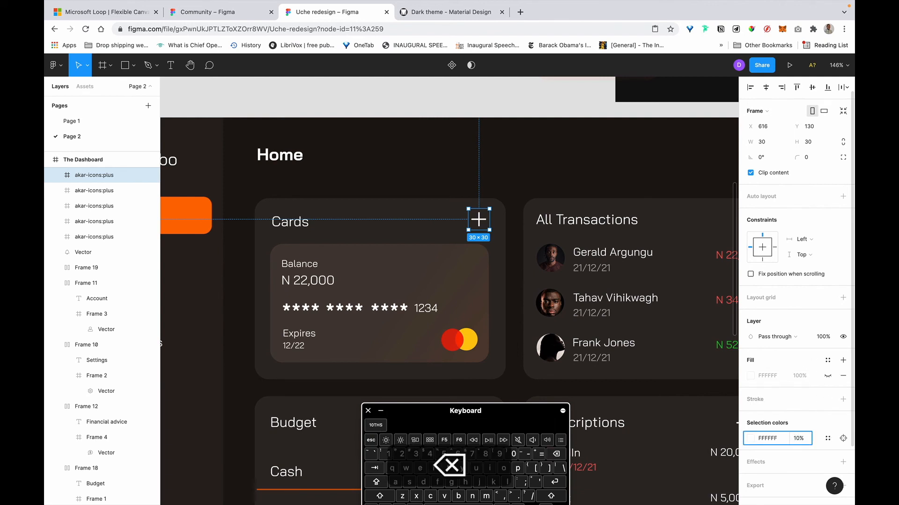
pyautogui.write('5')
pyautogui.press('Return')
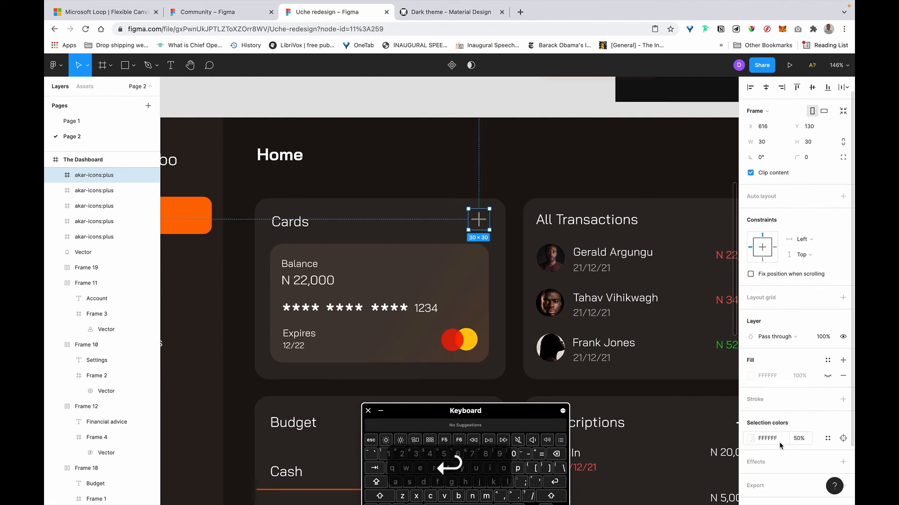
pyautogui.click(803, 443)
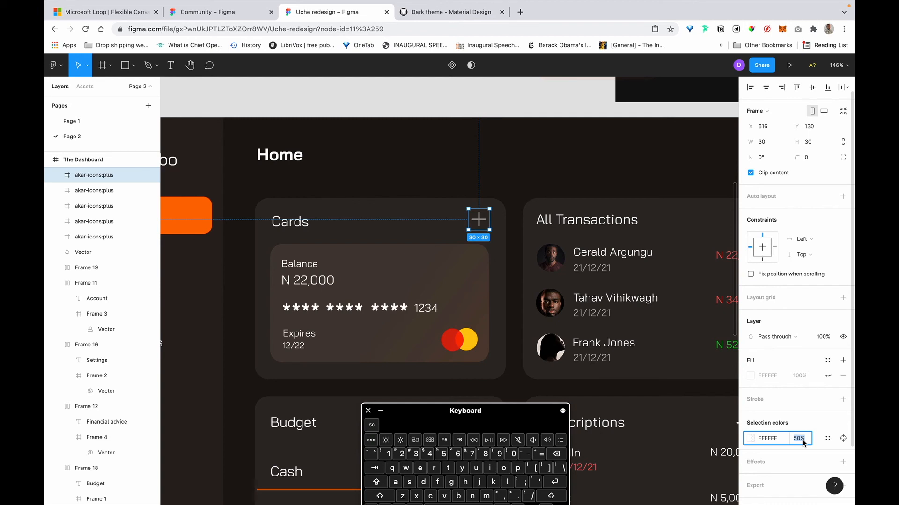
pyautogui.write('87')
pyautogui.press('Return')
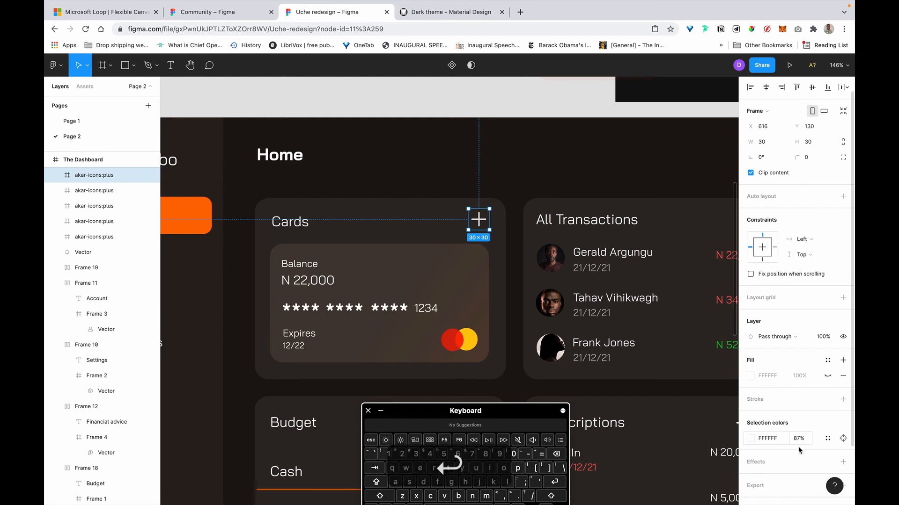
# Lower the plus icon's white opacity to 67%, then check the Budget icon's size for reference.
pyautogui.press('Right')
pyautogui.press('Left')
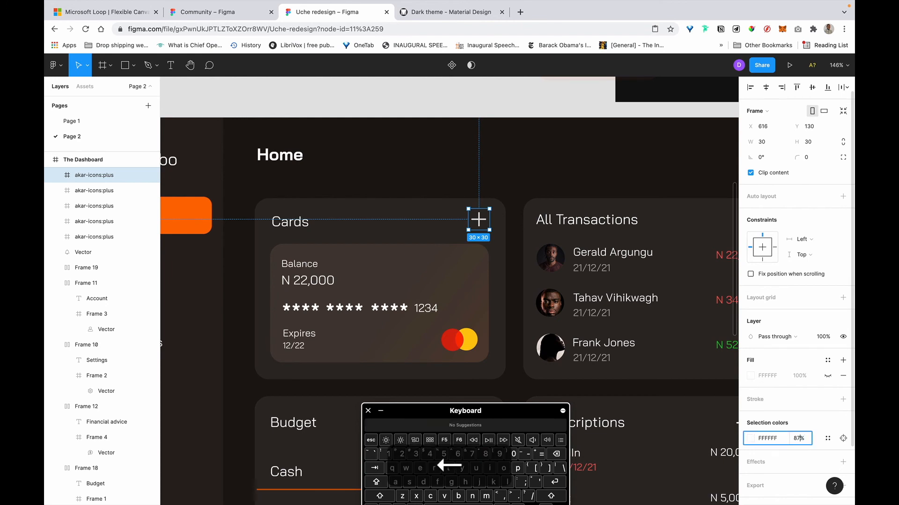
pyautogui.press('BackSpace')
pyautogui.write('6')
pyautogui.press('Return')
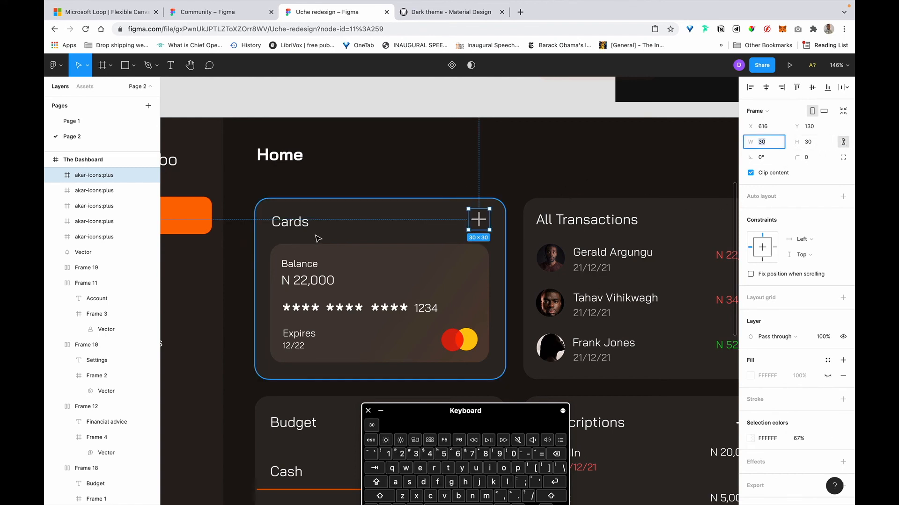
pyautogui.hscroll(-5, 315, 237)
pyautogui.doubleClick(288, 248)
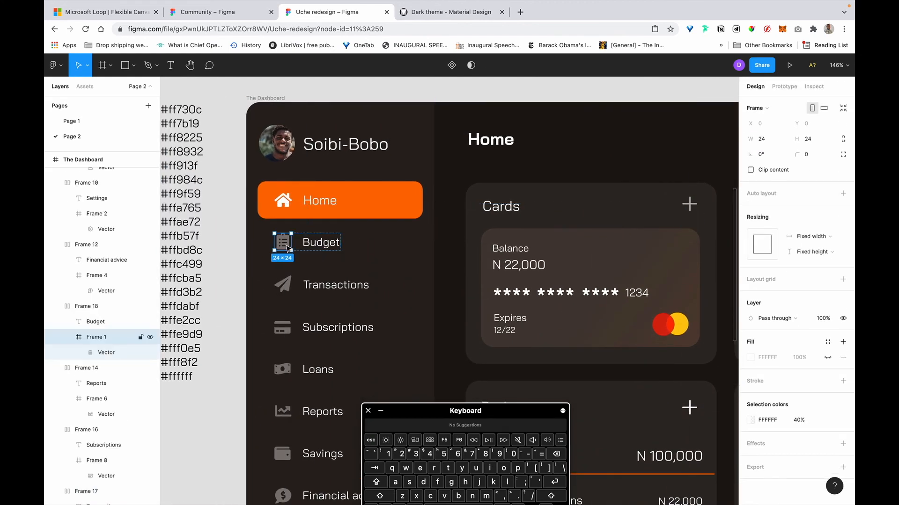
# Make the Cards plus icon 24 px wide and move it slightly down and right.
pyautogui.hscroll(4, 480, 236)
pyautogui.click(538, 206)
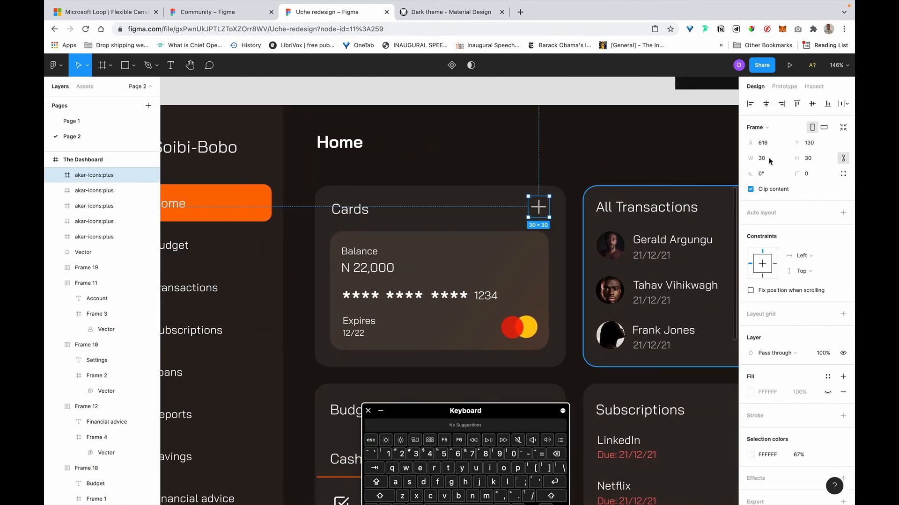
pyautogui.click(779, 159)
pyautogui.write('24')
pyautogui.press('Return')
pyautogui.press('Return')
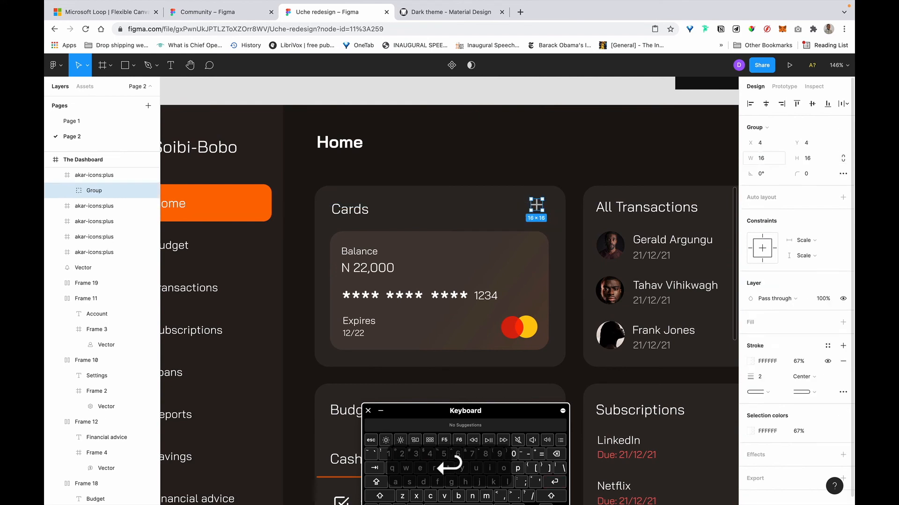
pyautogui.click(554, 156)
pyautogui.click(538, 208)
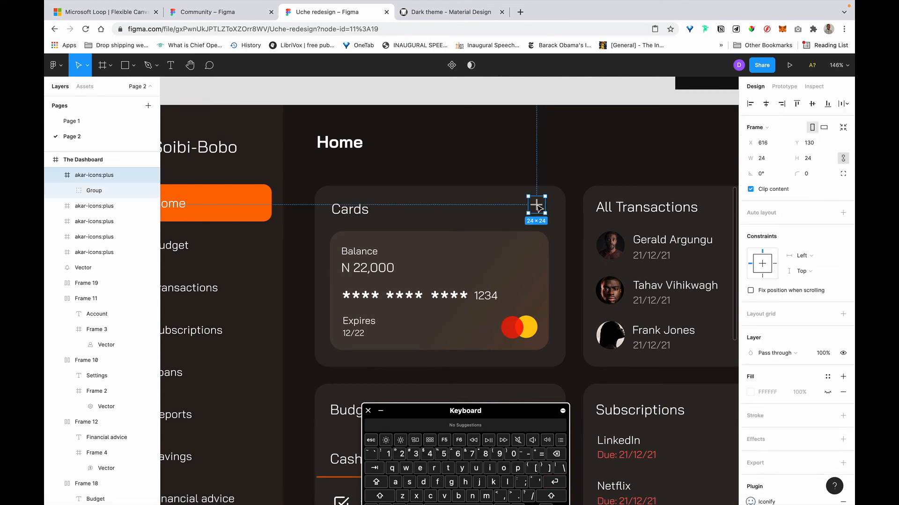
pyautogui.moveTo(539, 208); pyautogui.dragTo(541, 212)
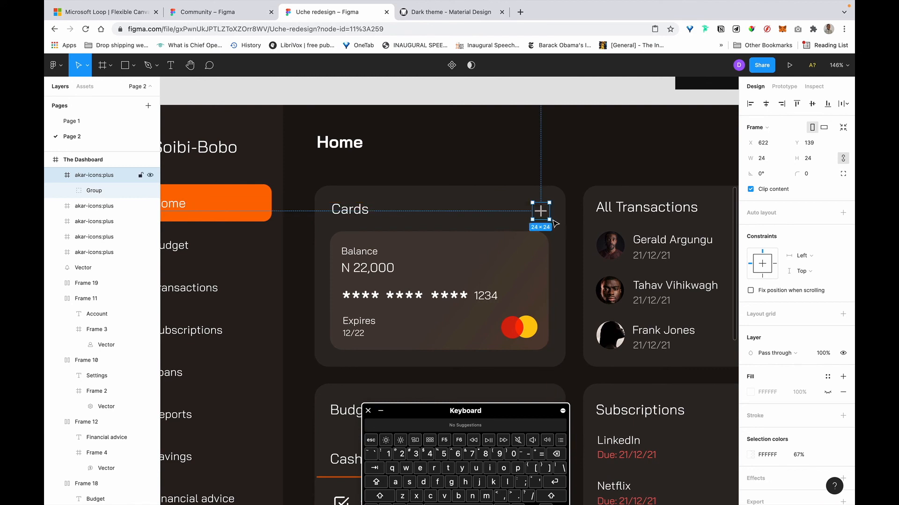
# Measure the Cards heading's spacing and nudge it left from X 336 to 333.
pyautogui.keyDown('shift'); pyautogui.click(345, 210); pyautogui.keyUp('shift')
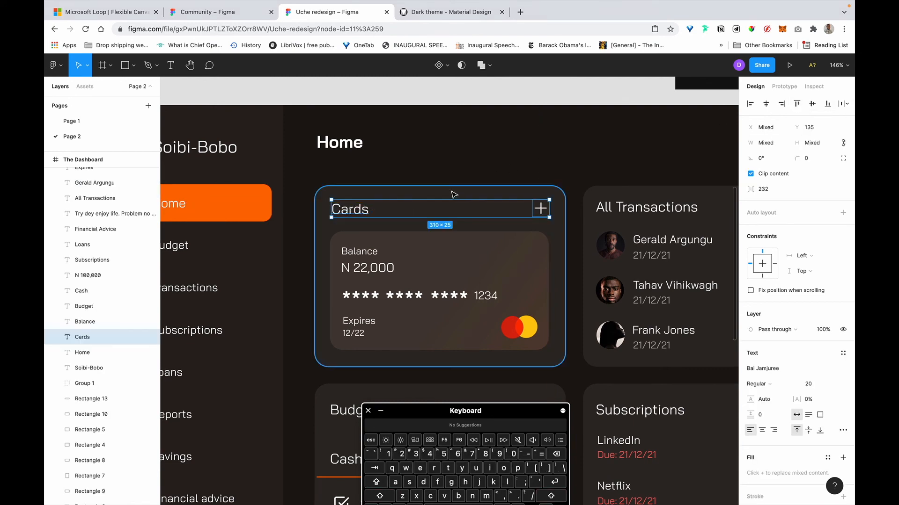
pyautogui.click(543, 146)
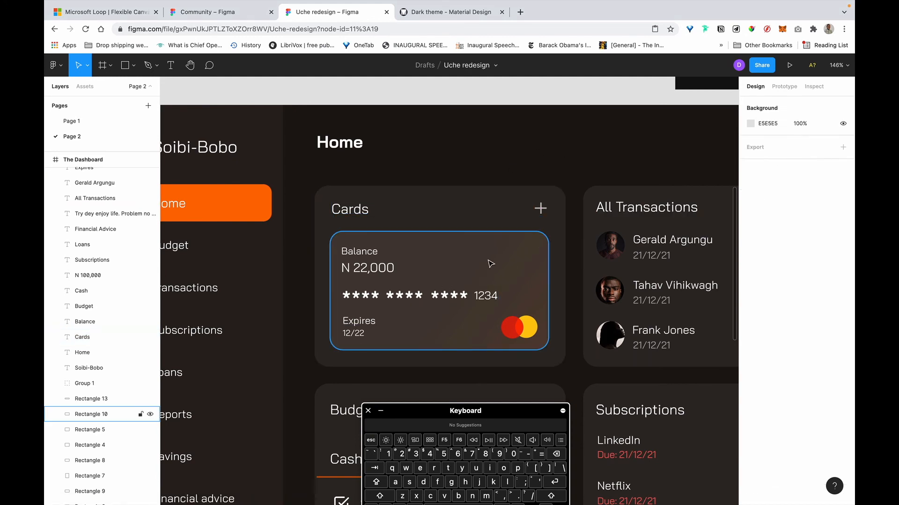
pyautogui.click(520, 236)
pyautogui.click(332, 209)
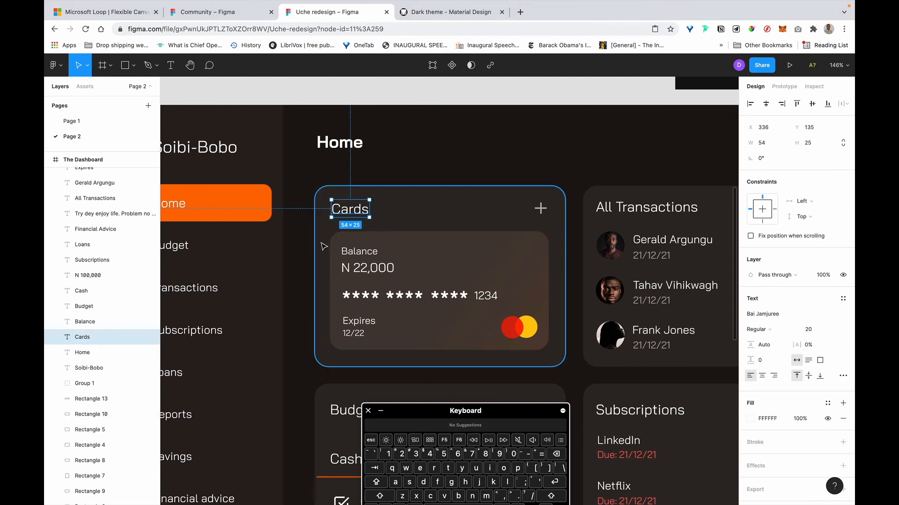
pyautogui.scroll(-5, 430, 251)
pyautogui.click(488, 139)
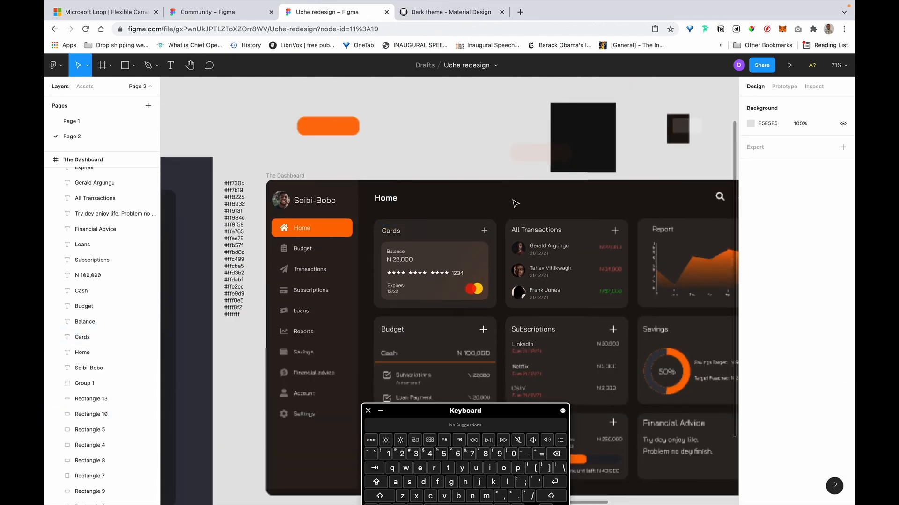
pyautogui.scroll(5, 381, 264)
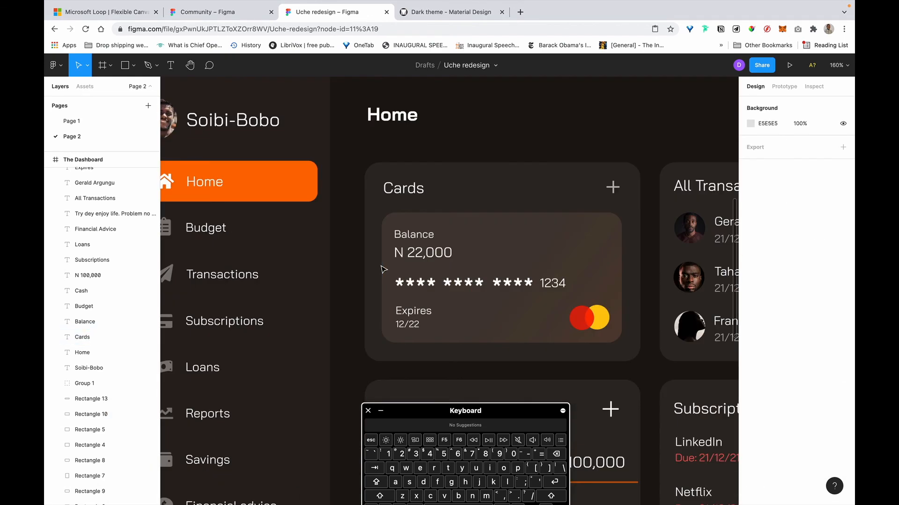
pyautogui.click(370, 220)
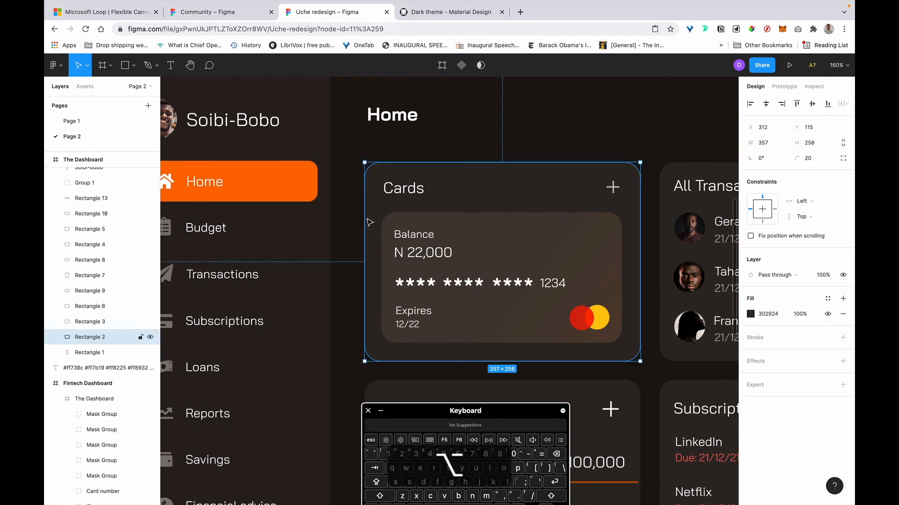
pyautogui.click(394, 189)
pyautogui.press('alt')
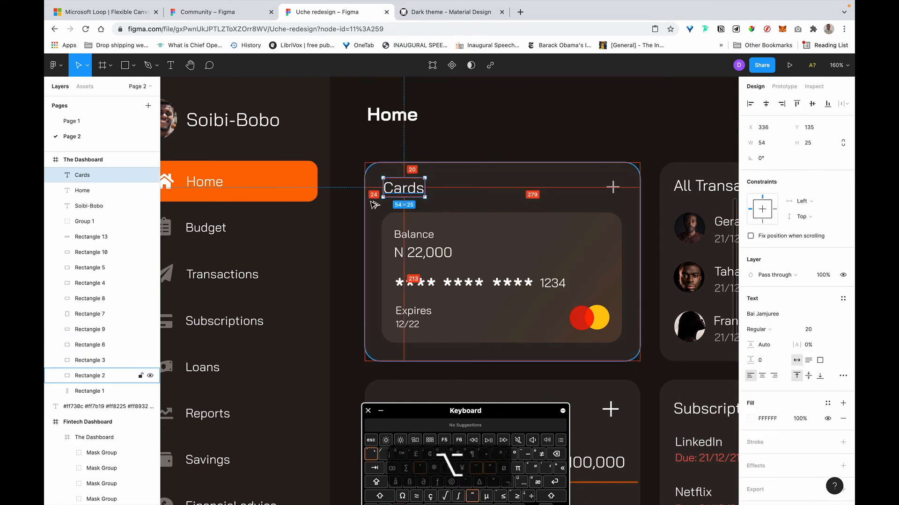
pyautogui.press('Left')
pyautogui.press('Left')
pyautogui.press('Left')
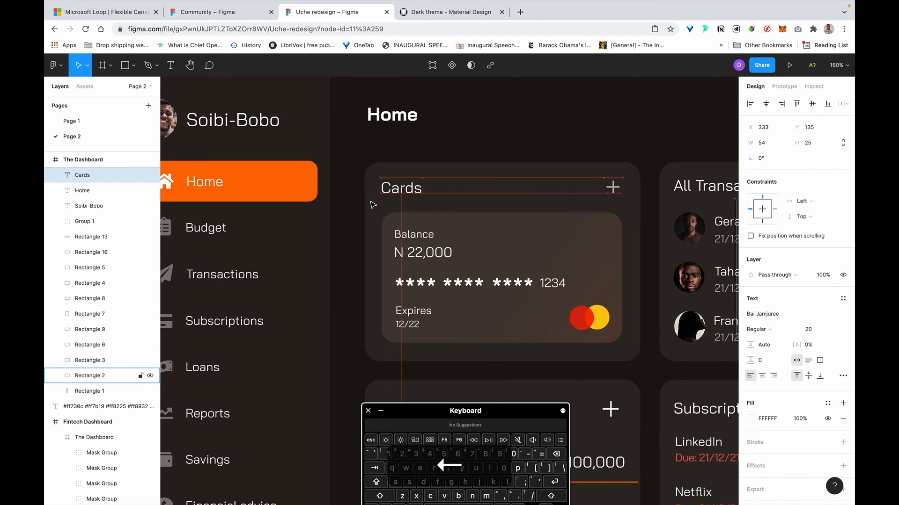
pyautogui.press('Left')
# Extend the balance card's left edge slightly and nudge the Cards plus icon right to X 625.
pyautogui.click(382, 251)
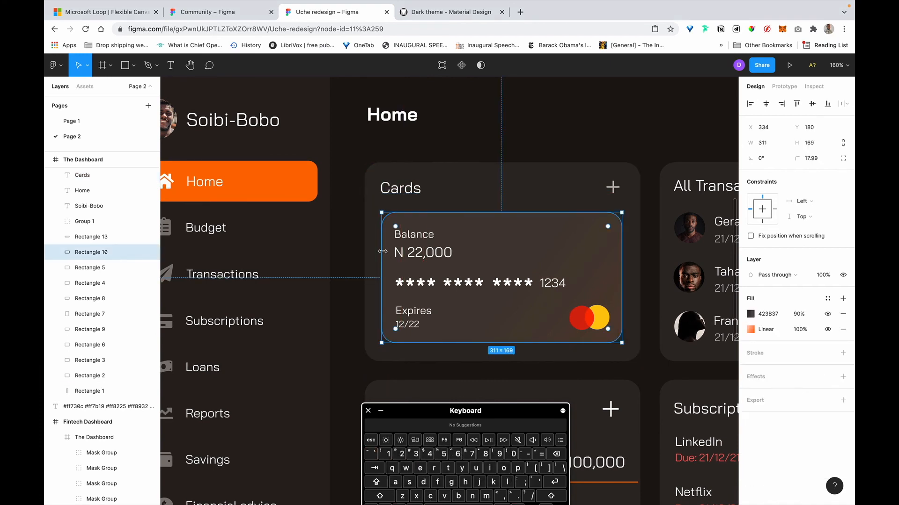
pyautogui.moveTo(376, 252); pyautogui.dragTo(374, 251)
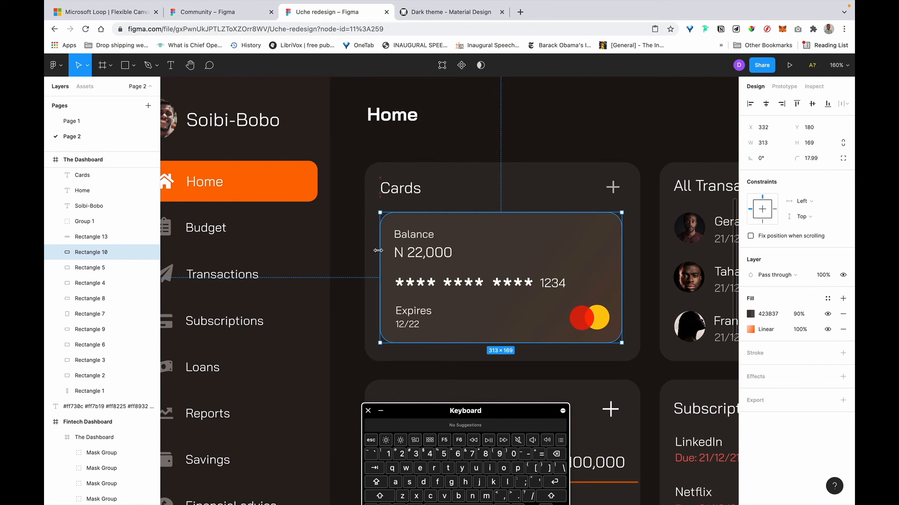
pyautogui.click(615, 192)
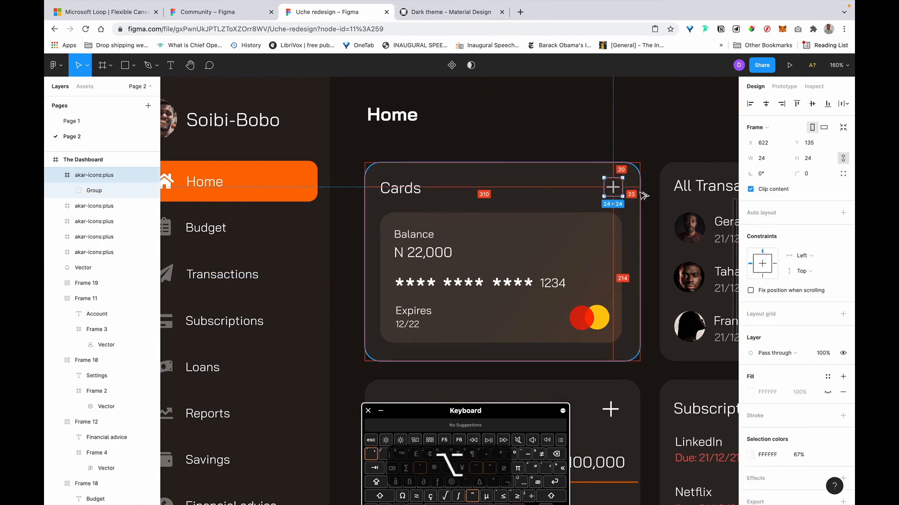
pyautogui.press('Right')
pyautogui.press('Right')
pyautogui.press('Right')
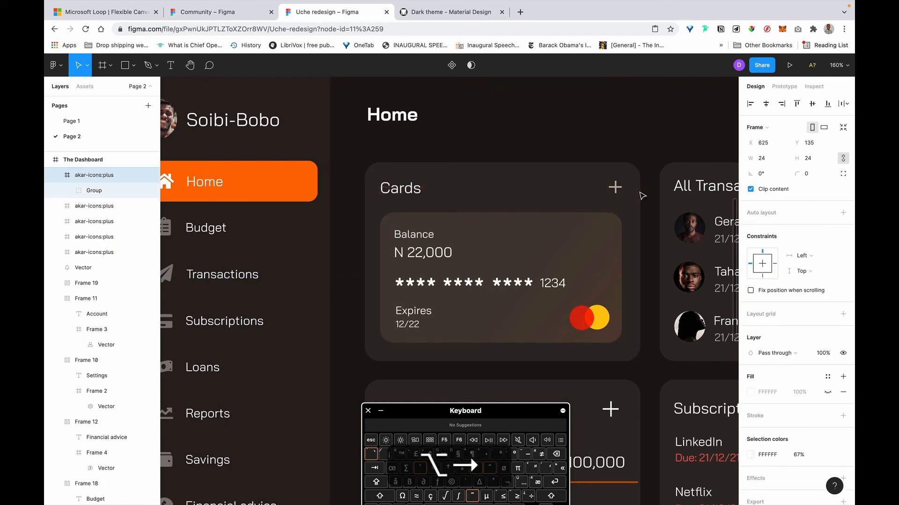
# Widen the balance card to the right and add 4 px to its height, making it 318×173.
pyautogui.click(619, 251)
pyautogui.moveTo(623, 248); pyautogui.dragTo(626, 247)
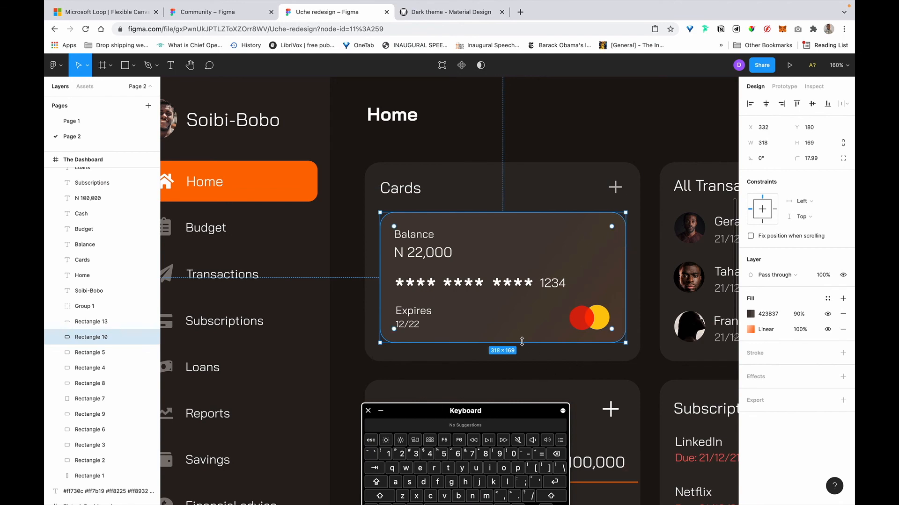
pyautogui.click(770, 143)
pyautogui.press('Tab')
pyautogui.press('Right')
pyautogui.write('+')
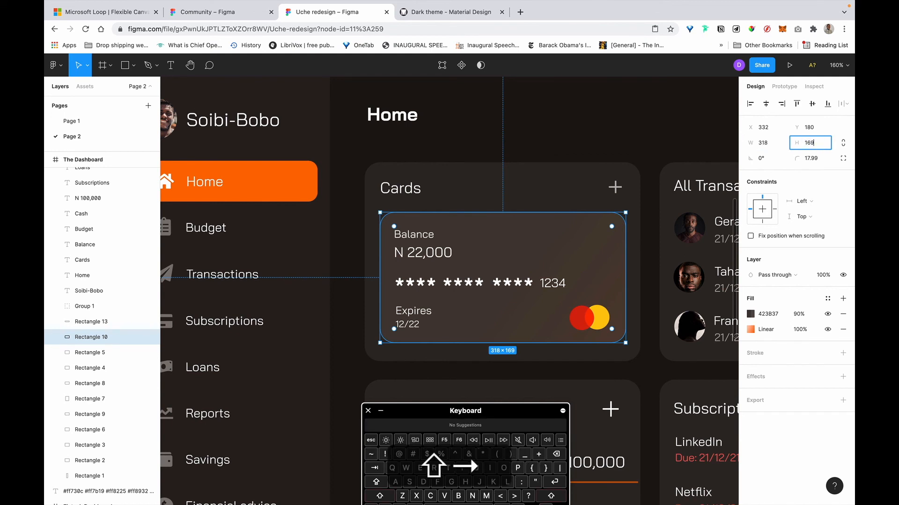
pyautogui.write('4')
pyautogui.press('Return')
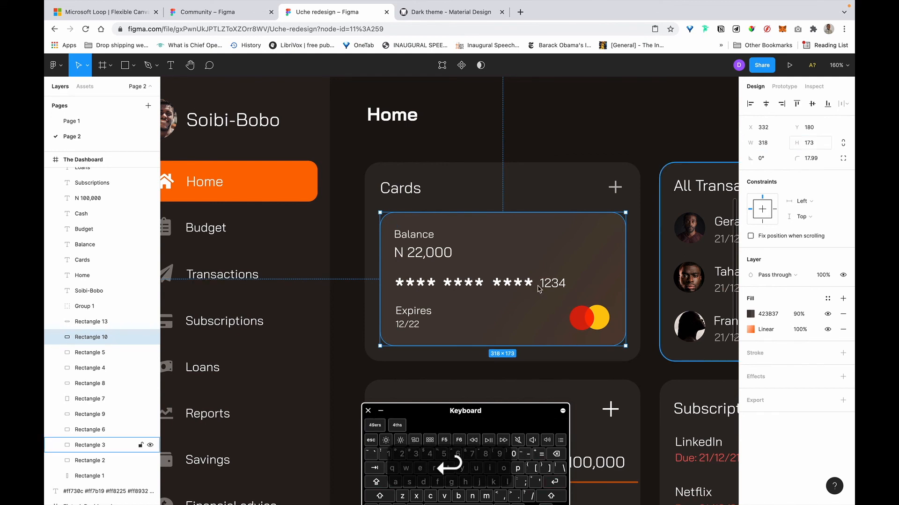
pyautogui.click(595, 122)
# Check the logo's spacing and nudge the 12/22 expiry and Expires label down 1 px.
pyautogui.click(591, 321)
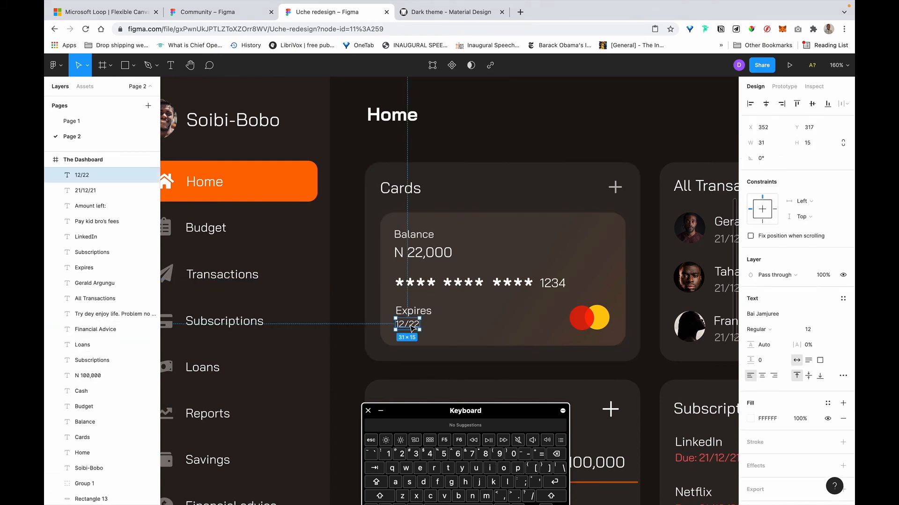
pyautogui.press('alt')
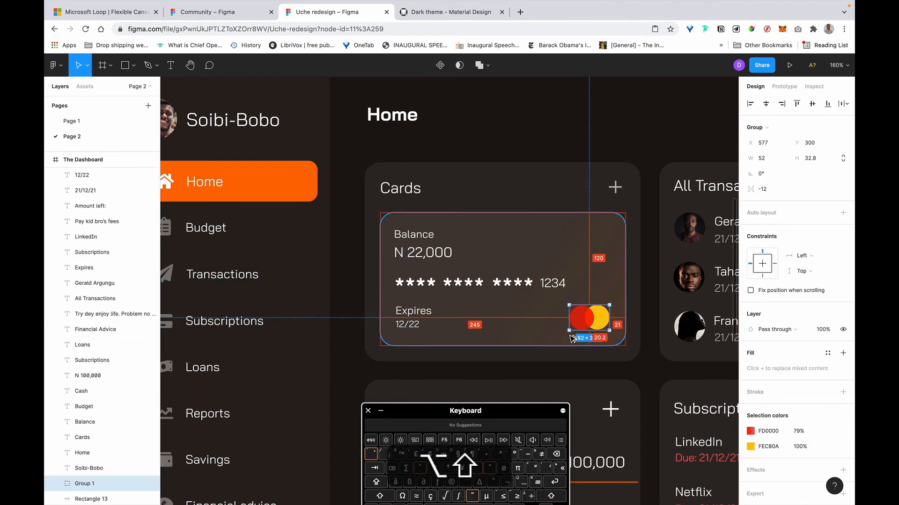
pyautogui.keyDown('alt'); pyautogui.click(406, 324); pyautogui.keyUp('alt')
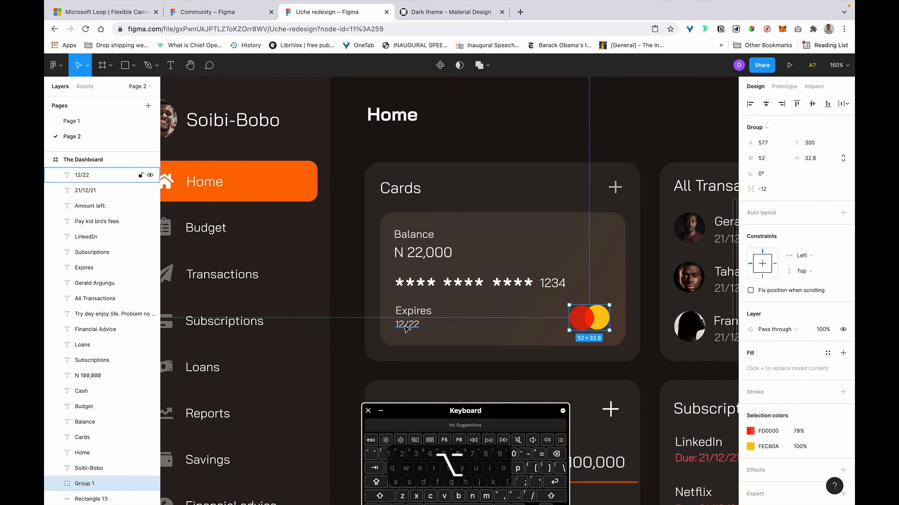
pyautogui.keyDown('alt'); pyautogui.keyDown('shift'); pyautogui.click(414, 310); pyautogui.keyUp('shift'); pyautogui.keyUp('alt')
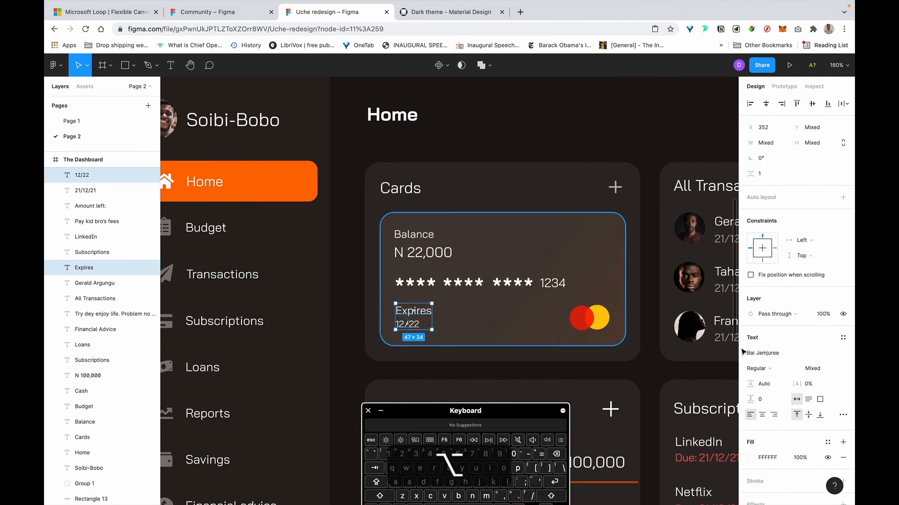
pyautogui.moveTo(531, 412); pyautogui.dragTo(537, 454)
pyautogui.click(544, 420)
# Check the card-number row's spacing and nudge the Balance label down 1 px.
pyautogui.click(402, 283)
pyautogui.press('alt')
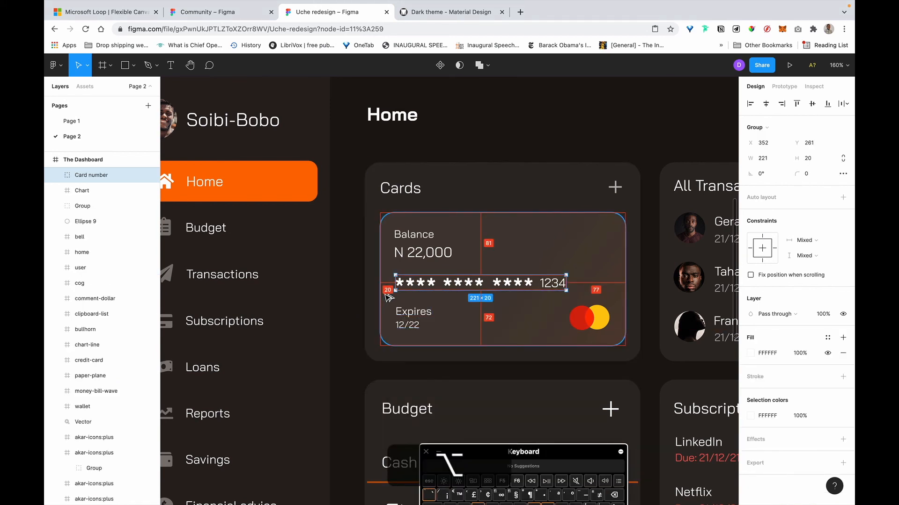
pyautogui.click(421, 253)
pyautogui.click(412, 235)
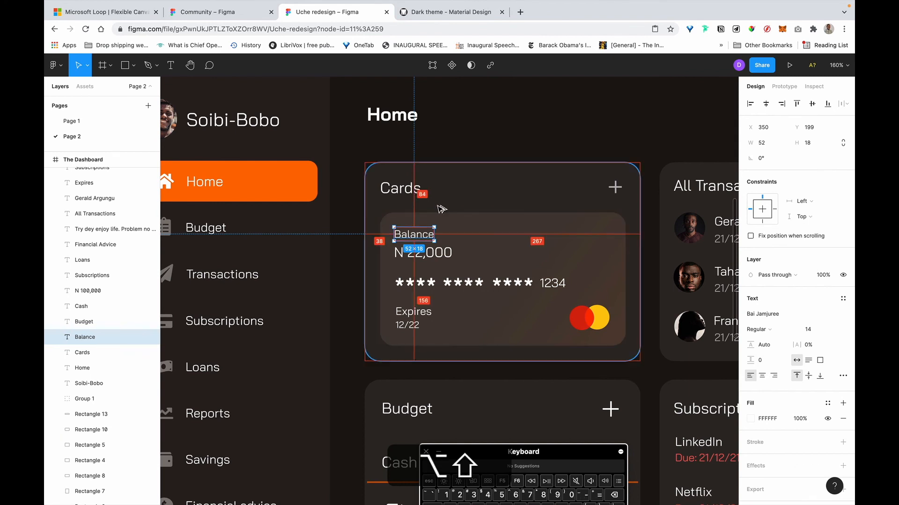
pyautogui.moveTo(562, 453); pyautogui.dragTo(562, 369)
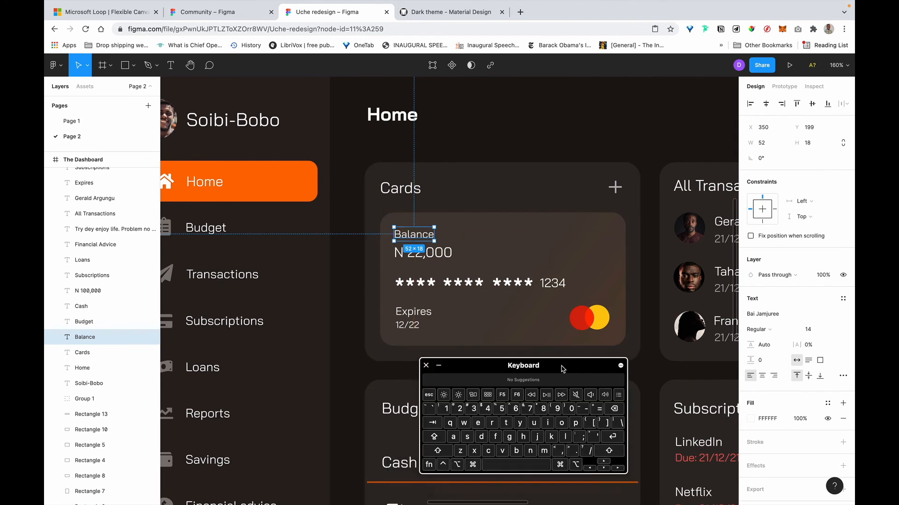
pyautogui.click(603, 469)
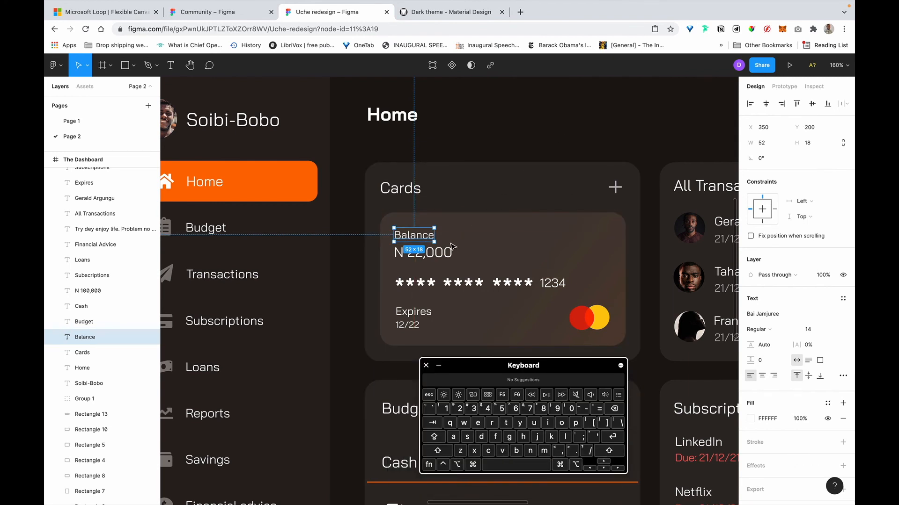
pyautogui.click(440, 258)
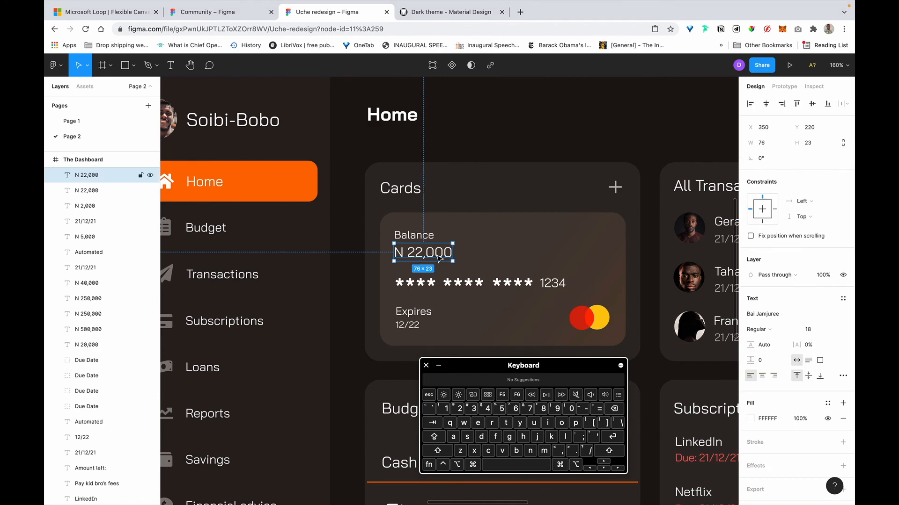
pyautogui.scroll(-5, 439, 258)
pyautogui.scroll(5, 439, 258)
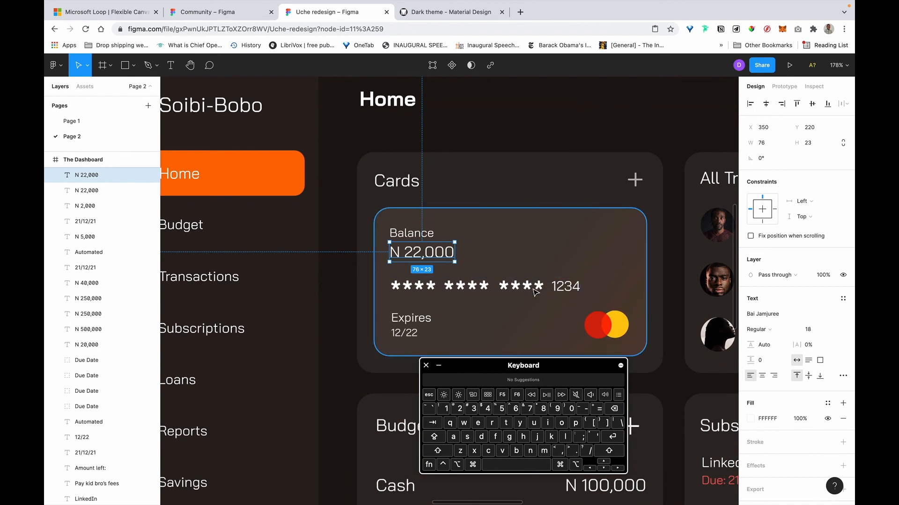
# Select the whole card-number group and open the Move/Scale tool choices.
pyautogui.click(509, 292)
pyautogui.doubleClick(509, 287)
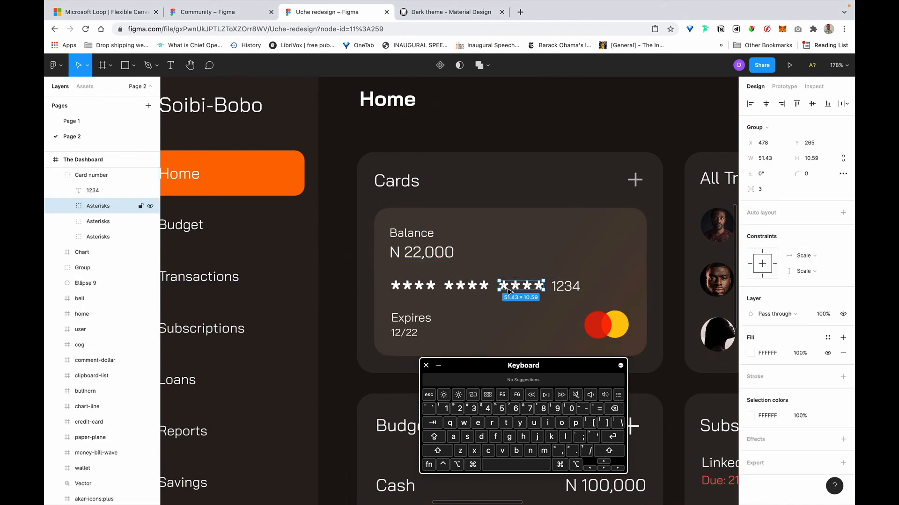
pyautogui.doubleClick(508, 291)
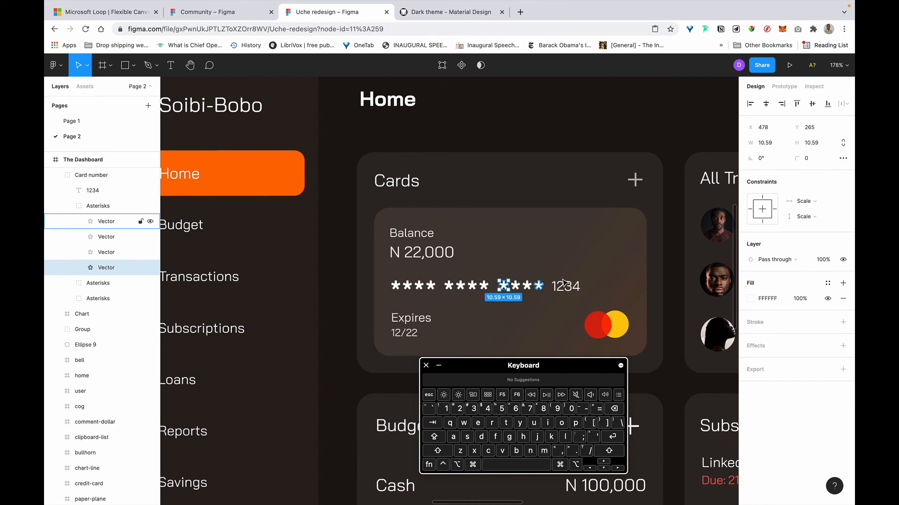
pyautogui.press('Escape')
pyautogui.press('Escape')
pyautogui.click(433, 295)
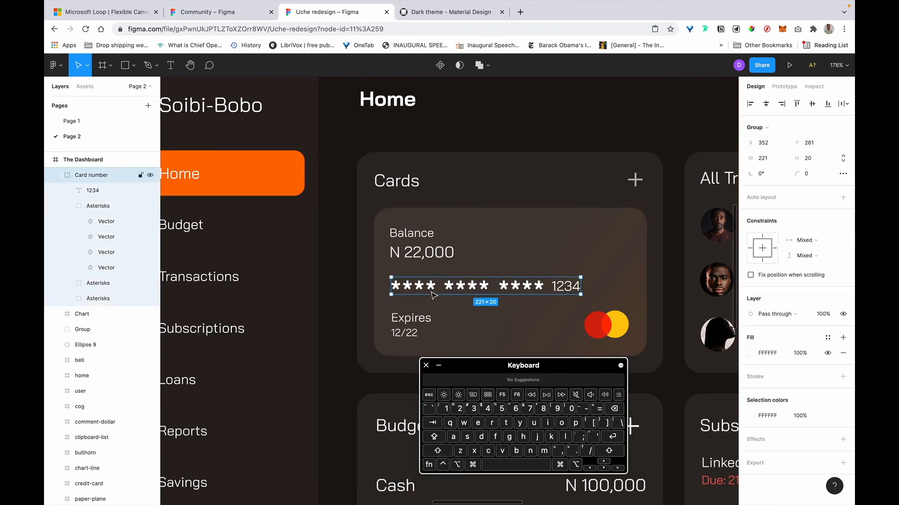
pyautogui.click(88, 66)
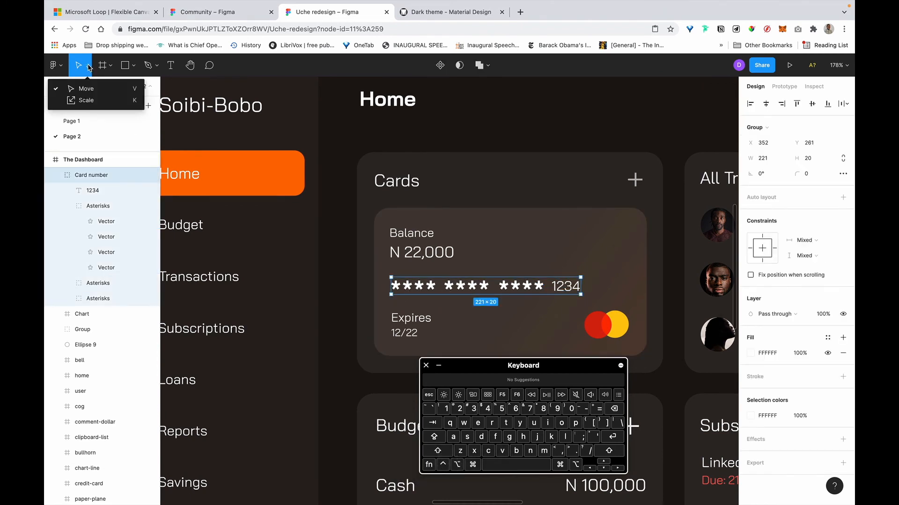
# Try the Scale tool and a centred shrink of the card-number row, then undo it.
pyautogui.click(89, 100)
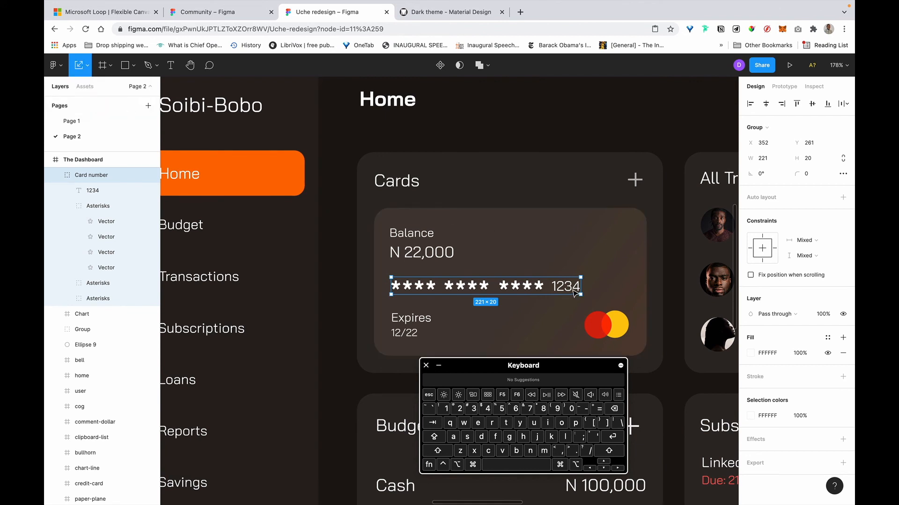
pyautogui.click(88, 66)
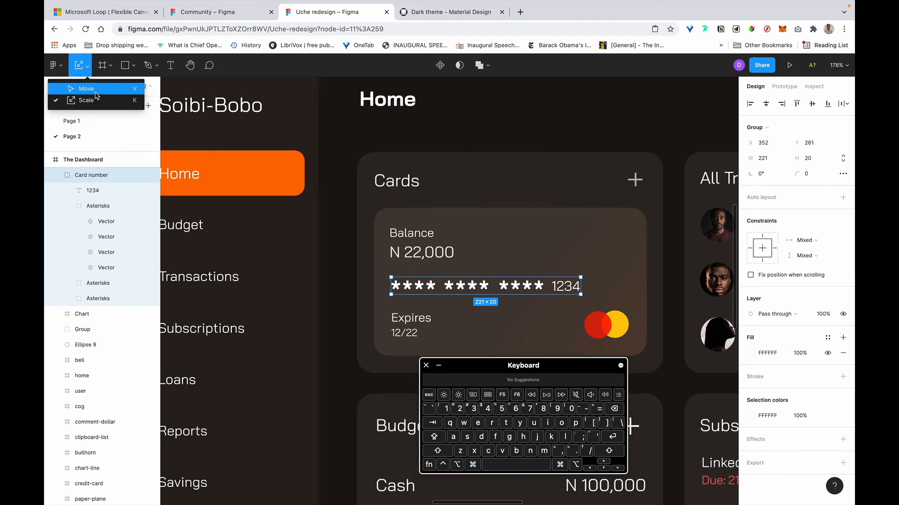
pyautogui.click(88, 88)
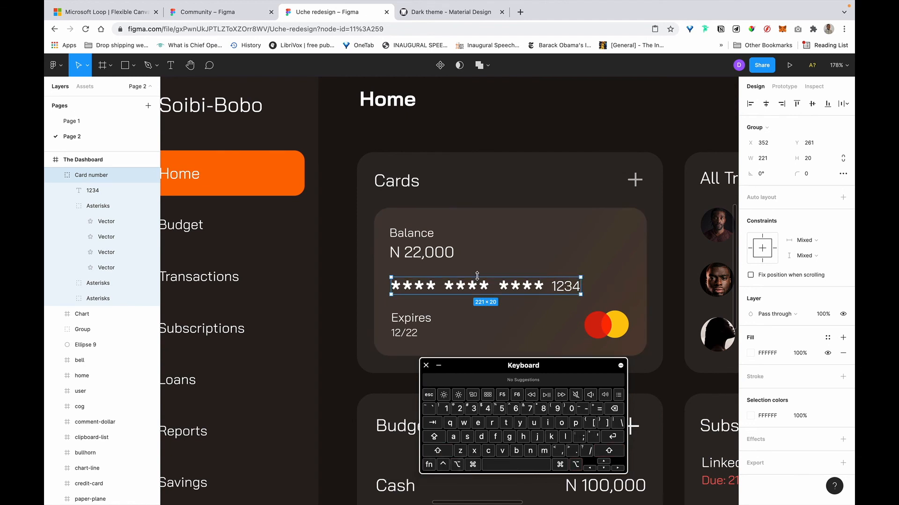
pyautogui.hotkey('alt', 'shift')
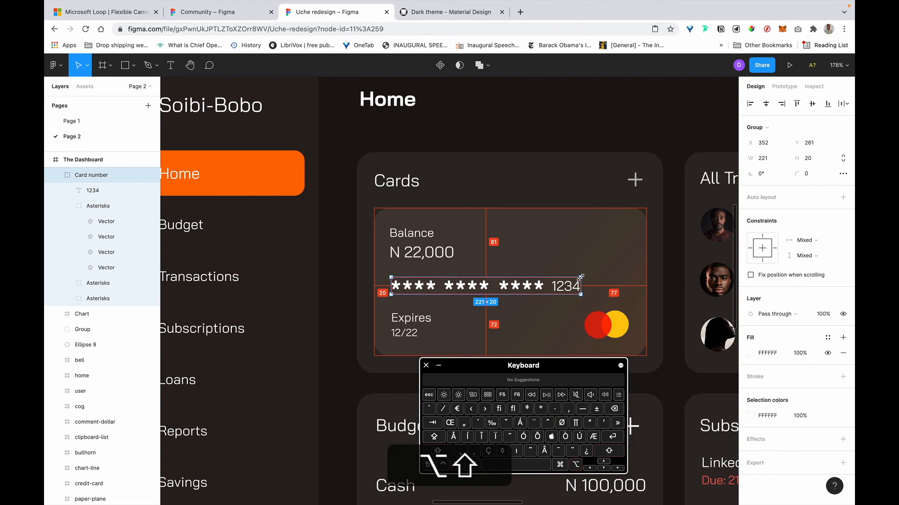
pyautogui.hotkey('alt', 'shift')
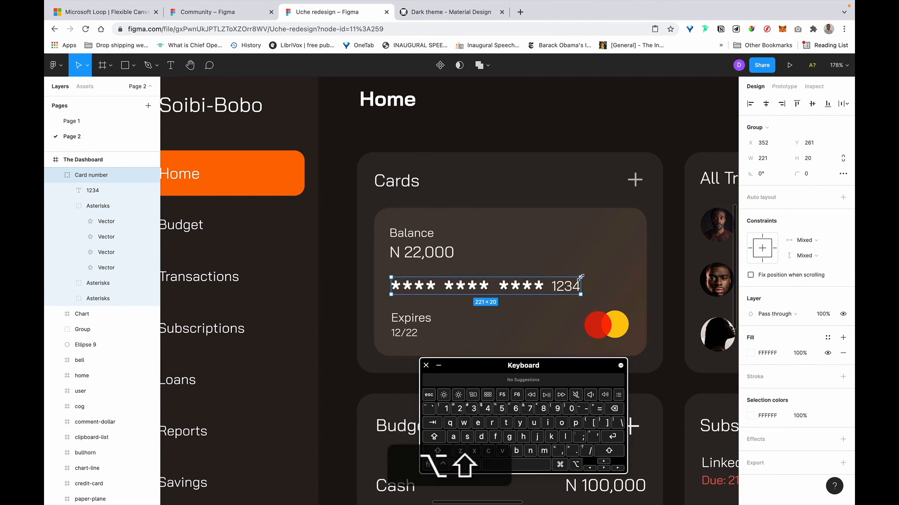
pyautogui.moveTo(581, 277); pyautogui.dragTo(573, 279)
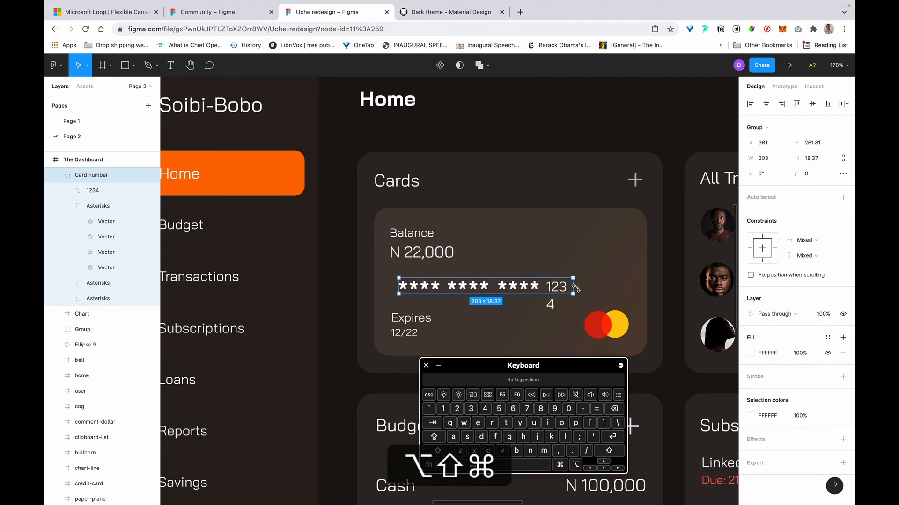
pyautogui.press('super+z')
# Set the 1234 text to font size 14.
pyautogui.keyDown('super'); pyautogui.click(571, 288); pyautogui.keyUp('super')
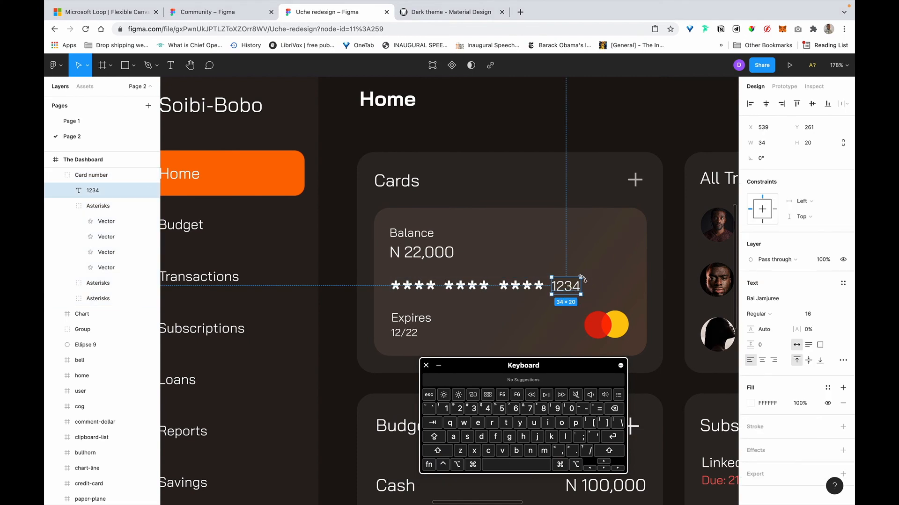
pyautogui.click(812, 314)
pyautogui.press('BackSpace')
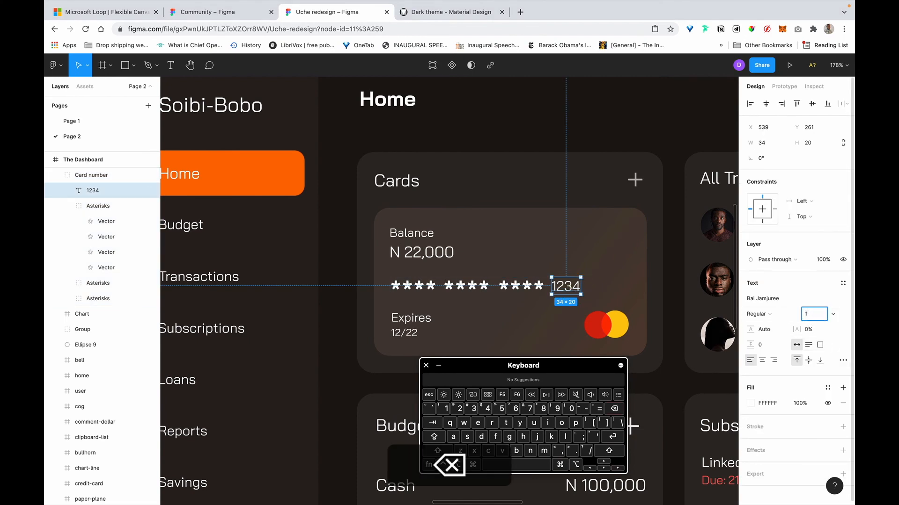
pyautogui.write('4')
pyautogui.press('Return')
# Scale 1234 and the three asterisk groups together to about 211 wide, aligned with Balance.
pyautogui.keyDown('shift'); pyautogui.click(522, 286); pyautogui.keyUp('shift')
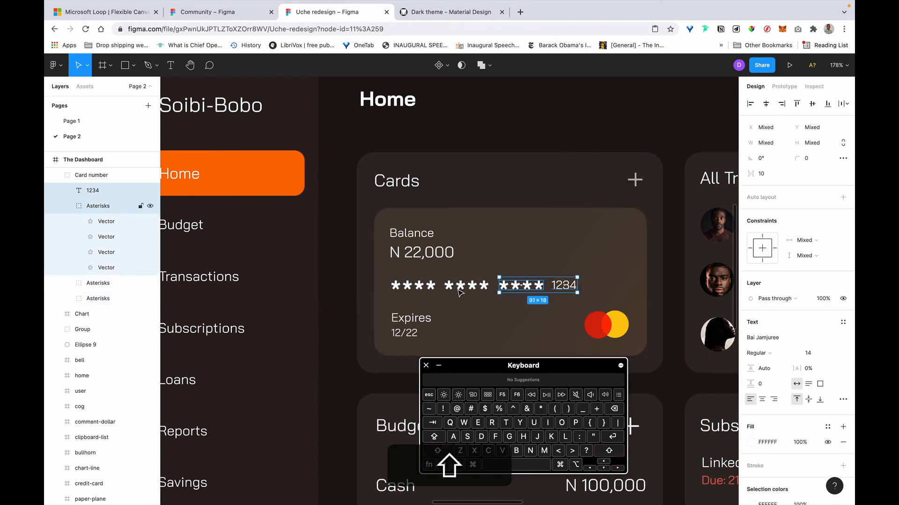
pyautogui.keyDown('shift'); pyautogui.click(461, 287); pyautogui.keyUp('shift')
pyautogui.keyDown('shift'); pyautogui.click(412, 286); pyautogui.keyUp('shift')
pyautogui.hotkey('shift', 'k')
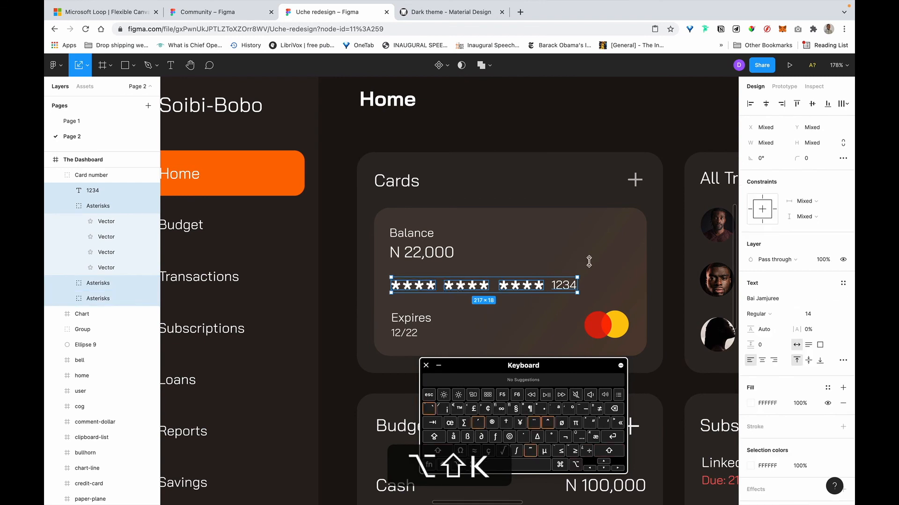
pyautogui.moveTo(577, 278); pyautogui.dragTo(561, 281)
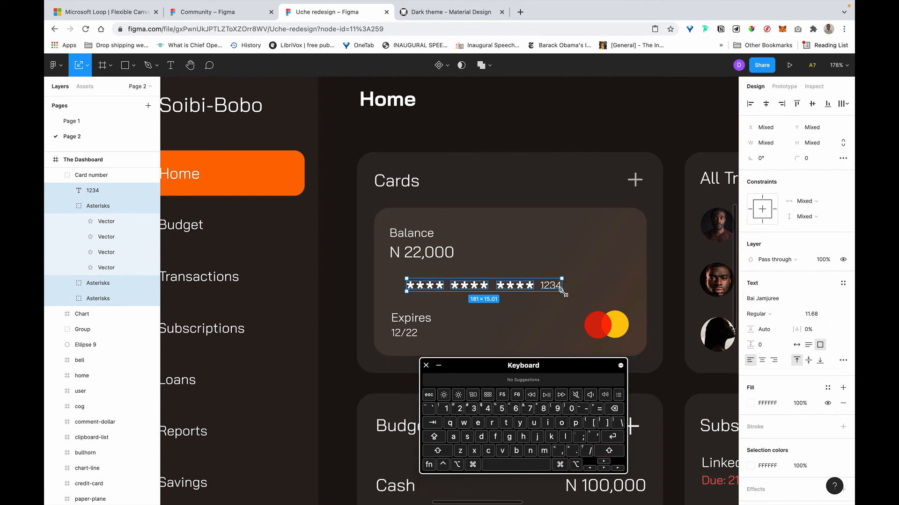
pyautogui.moveTo(563, 292); pyautogui.dragTo(564, 292)
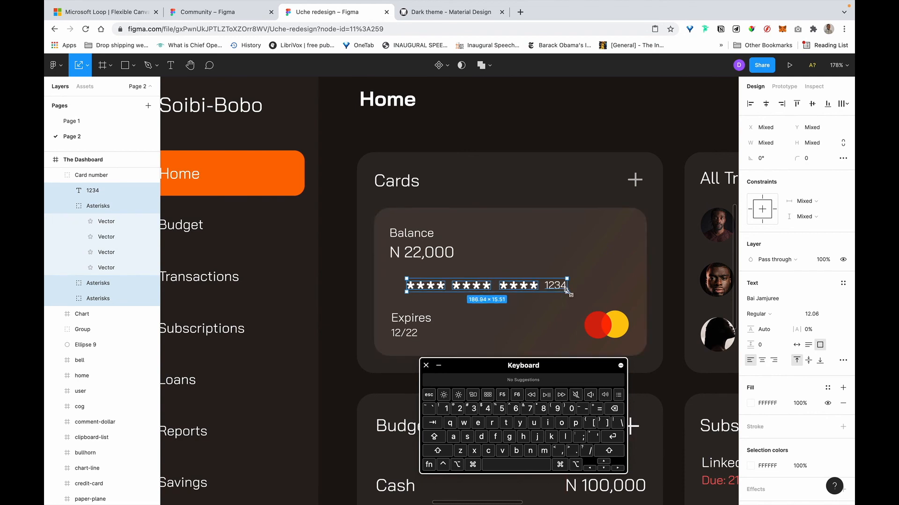
pyautogui.moveTo(568, 292); pyautogui.dragTo(580, 296)
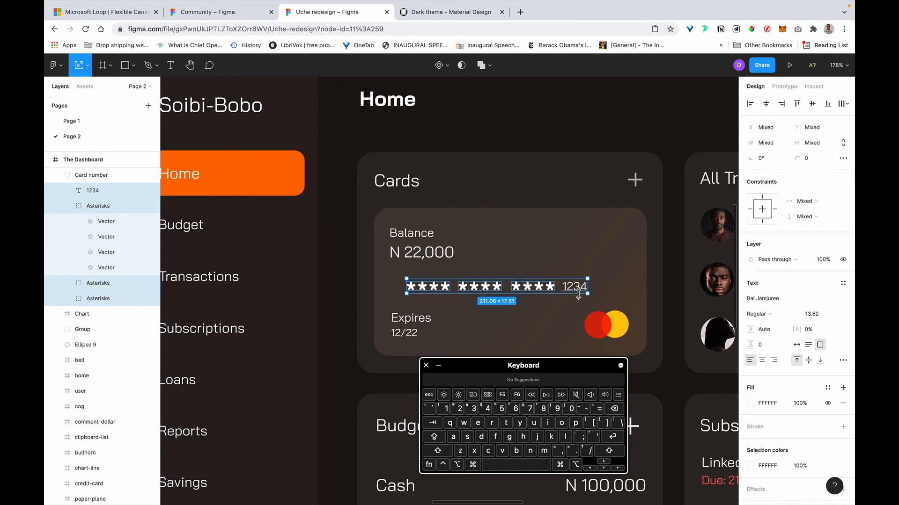
pyautogui.press('v')
pyautogui.moveTo(461, 288); pyautogui.dragTo(467, 299)
# Set the N 22,000 balance to font size 24 in Bold.
pyautogui.click(424, 252)
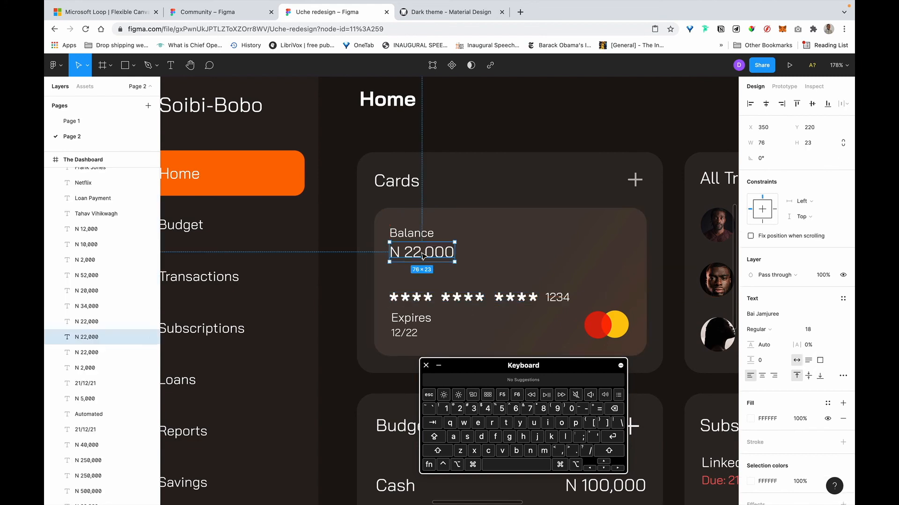
pyautogui.click(809, 330)
pyautogui.write('24')
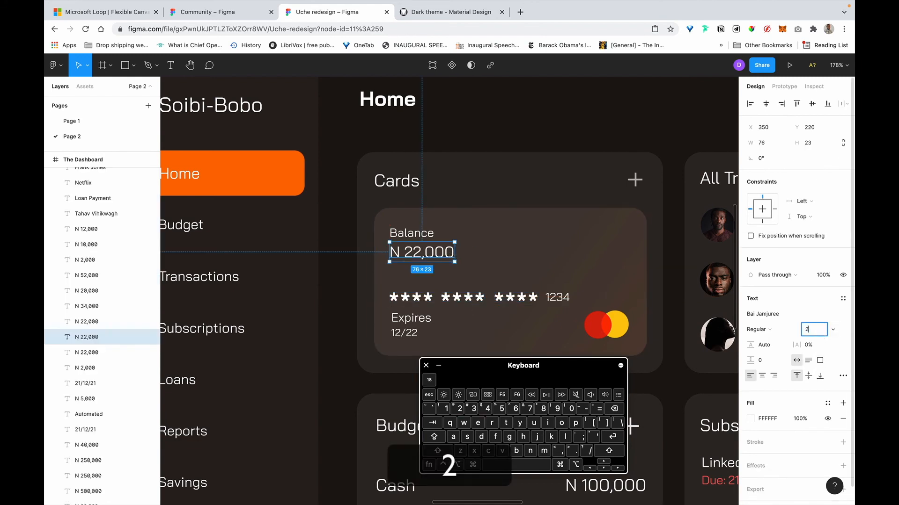
pyautogui.press('Return')
pyautogui.click(787, 335)
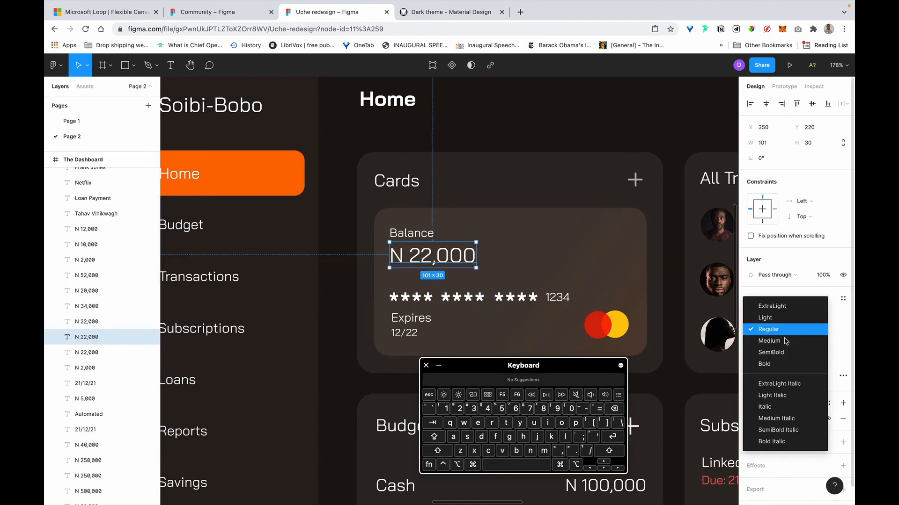
pyautogui.click(787, 359)
# Make the 12/22 expiry date Bold.
pyautogui.click(424, 234)
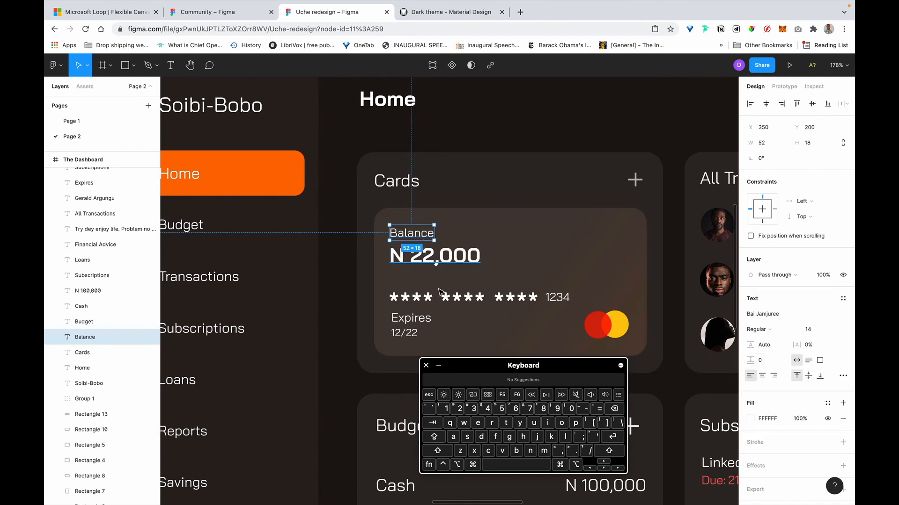
pyautogui.click(570, 104)
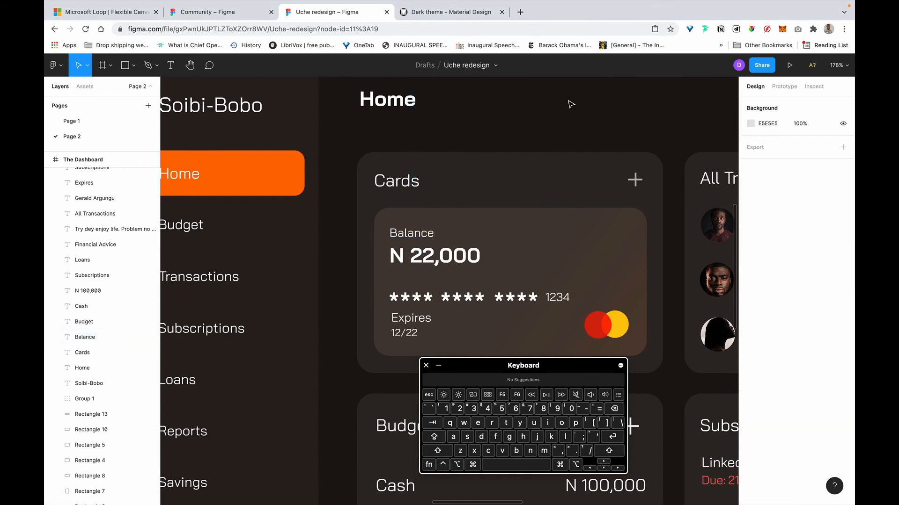
pyautogui.scroll(-5, 570, 104)
pyautogui.scroll(4, 529, 171)
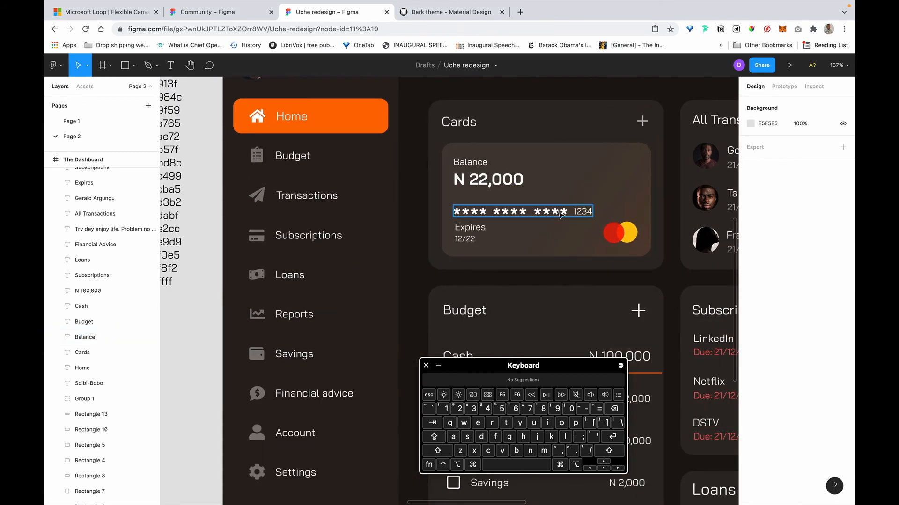
pyautogui.click(470, 241)
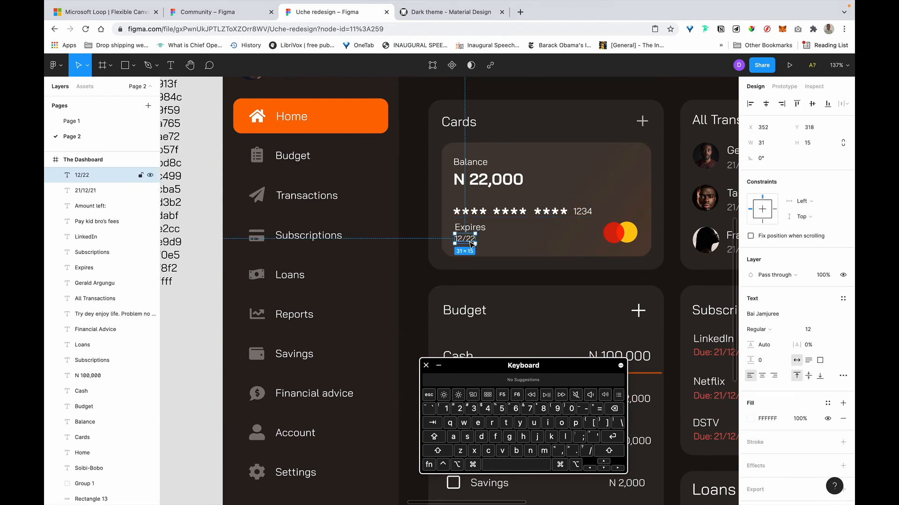
pyautogui.click(770, 329)
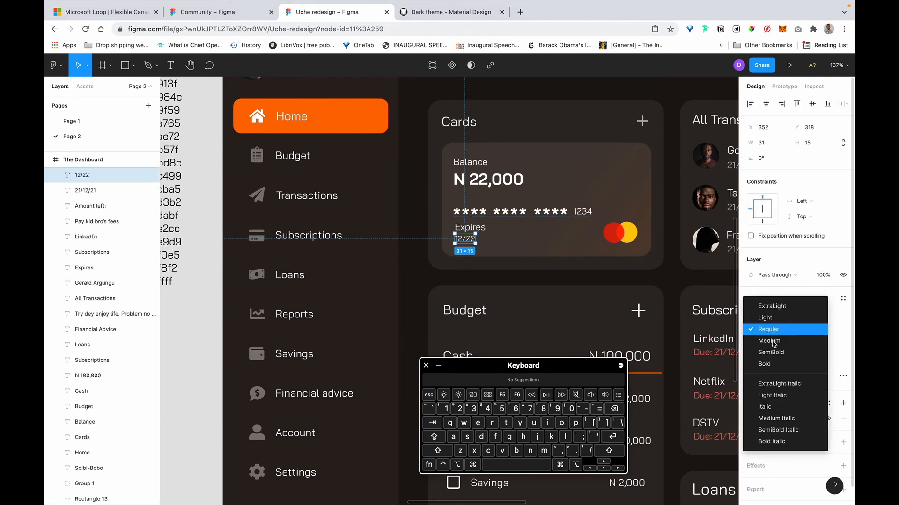
pyautogui.click(771, 365)
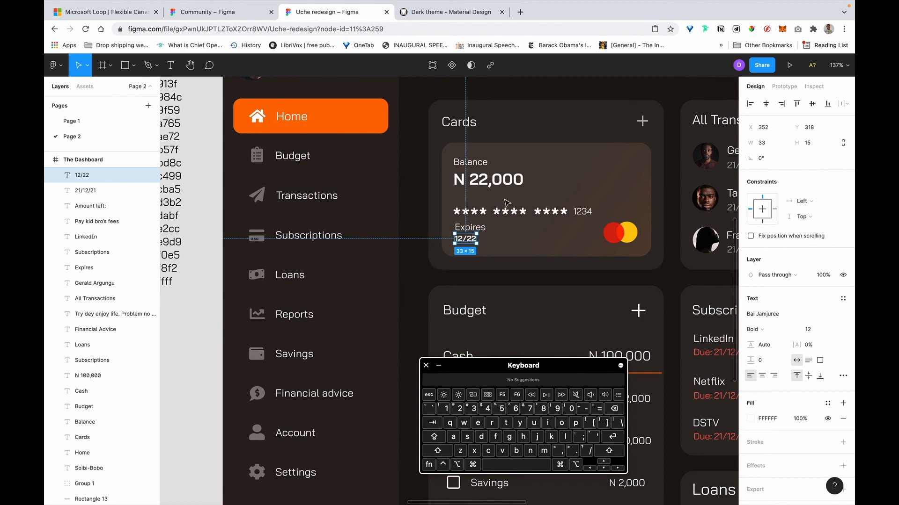
pyautogui.scroll(-5, 535, 222)
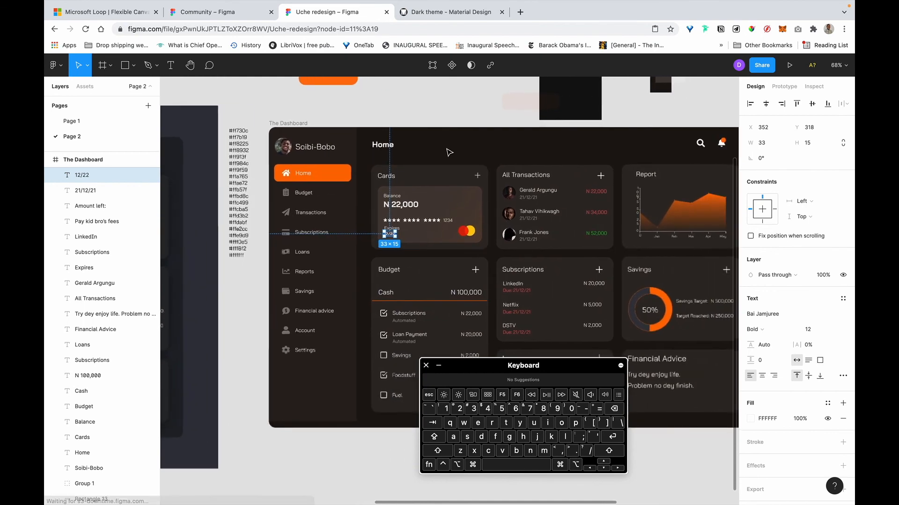
# Set the N 22,000 balance text's white fill to 87% opacity.
pyautogui.click(448, 152)
pyautogui.hscroll(2, 448, 153)
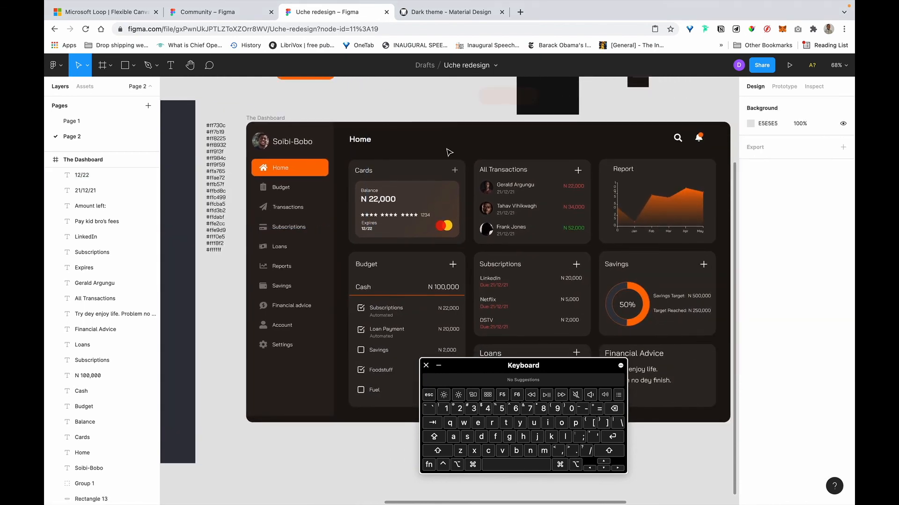
pyautogui.scroll(3, 448, 152)
pyautogui.scroll(1, 444, 180)
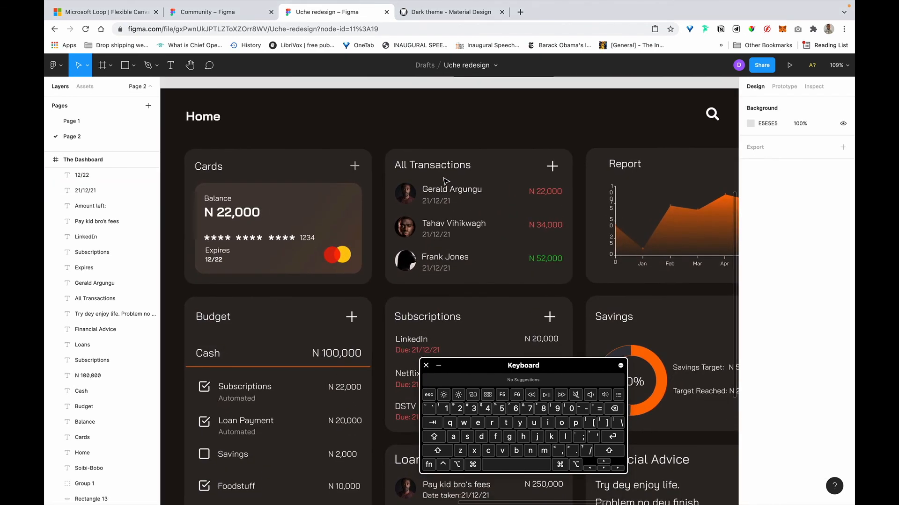
pyautogui.click(244, 220)
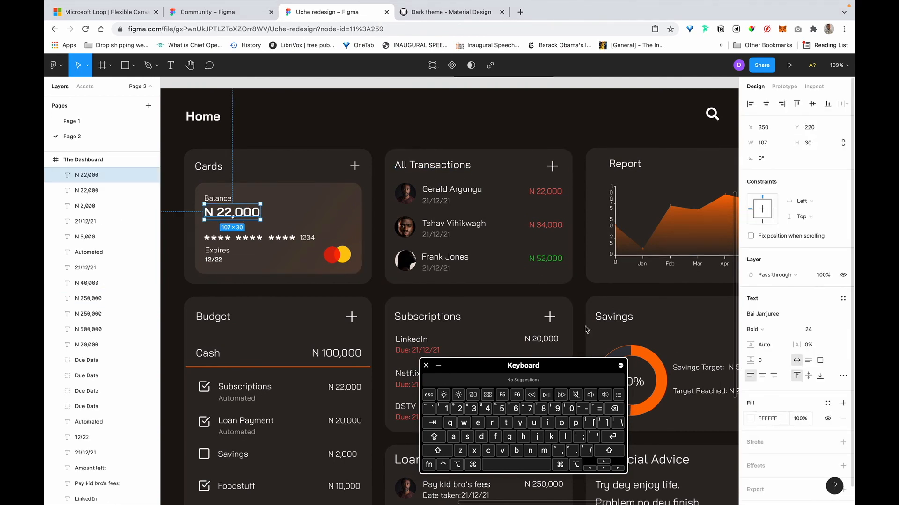
pyautogui.click(804, 420)
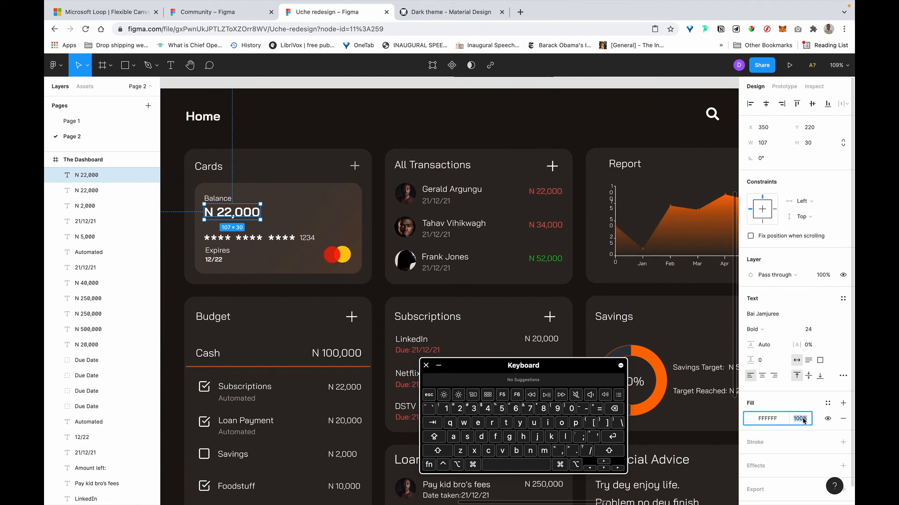
pyautogui.write('87')
pyautogui.press('Return')
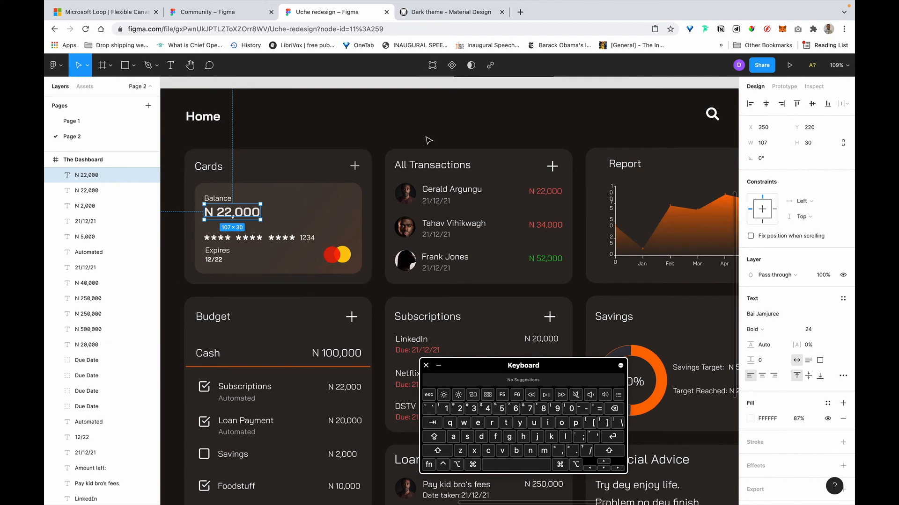
# Zoom out, then zoom back in on the dashboard with Shift+1.
pyautogui.press('Escape')
pyautogui.hotkey('shift', '1')
pyautogui.scroll(3, 306, 246)
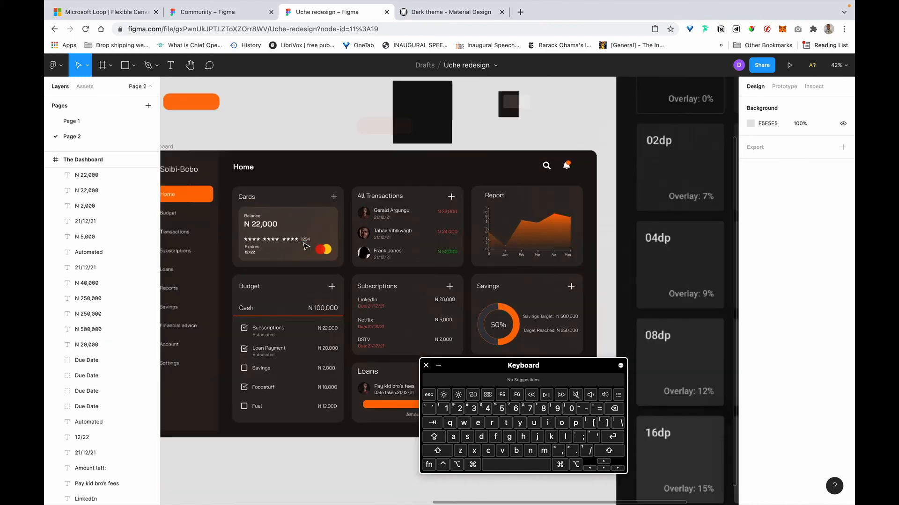
pyautogui.scroll(3, 306, 246)
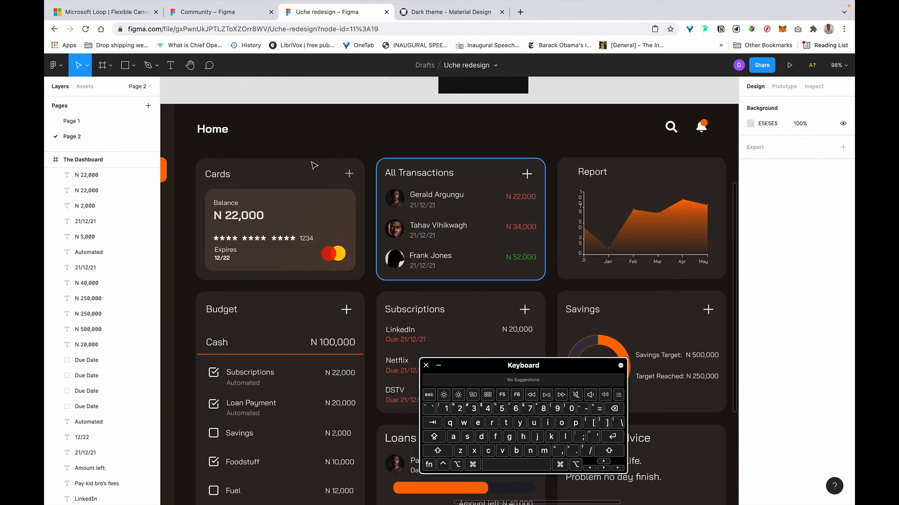
# Give the Cards container a 16 px corner radius.
pyautogui.click(360, 224)
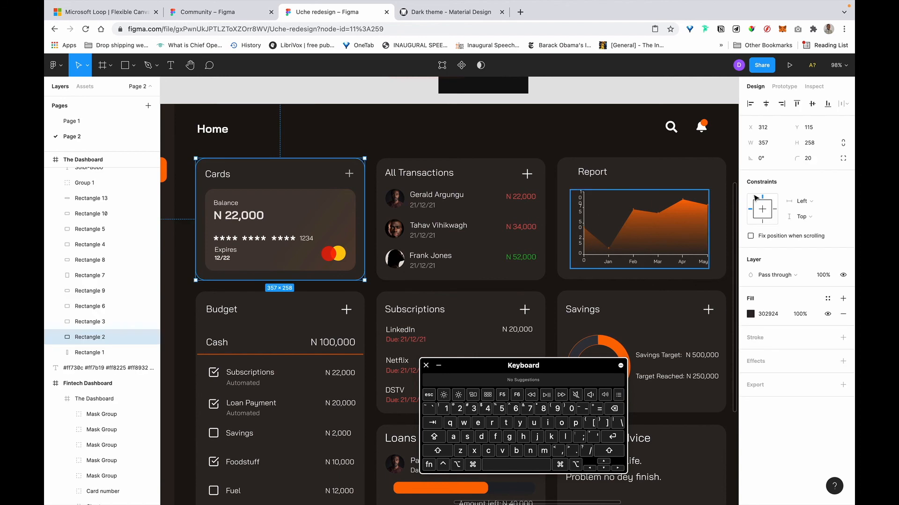
pyautogui.click(808, 160)
pyautogui.write('116')
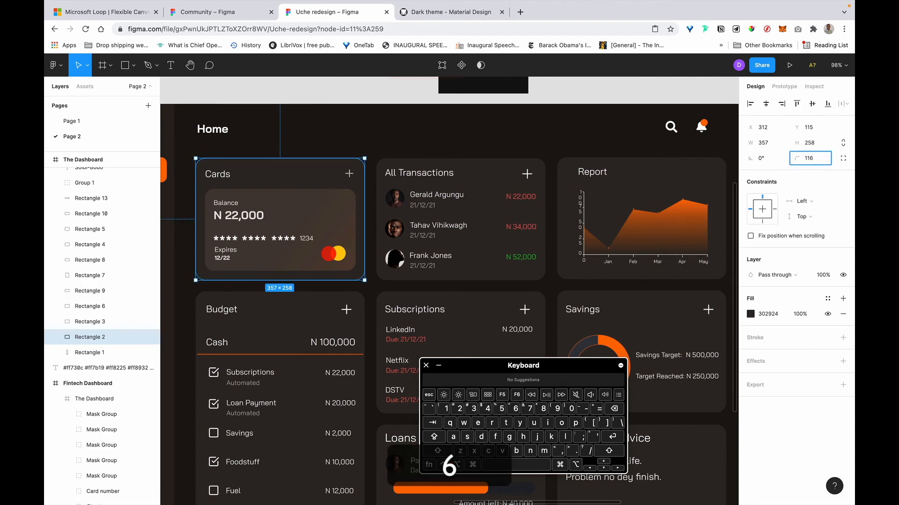
pyautogui.press('Left')
pyautogui.press('BackSpace')
pyautogui.press('Return')
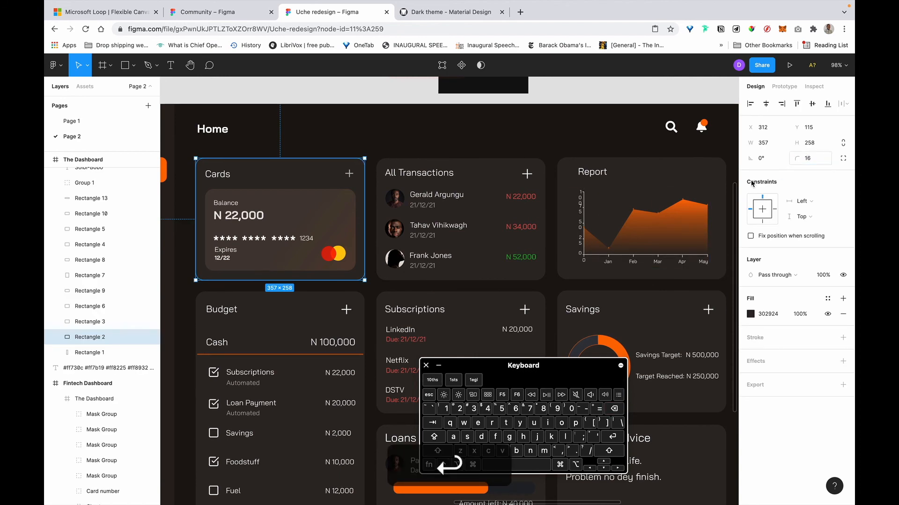
# Set a 16 px corner radius on the All Transactions and Report cards.
pyautogui.click(412, 143)
pyautogui.keyDown('shift'); pyautogui.keyDown('super'); pyautogui.click(460, 219); pyautogui.keyUp('super'); pyautogui.keyUp('shift')
pyautogui.keyDown('shift'); pyautogui.keyDown('super'); pyautogui.click(641, 218); pyautogui.keyUp('super'); pyautogui.keyUp('shift')
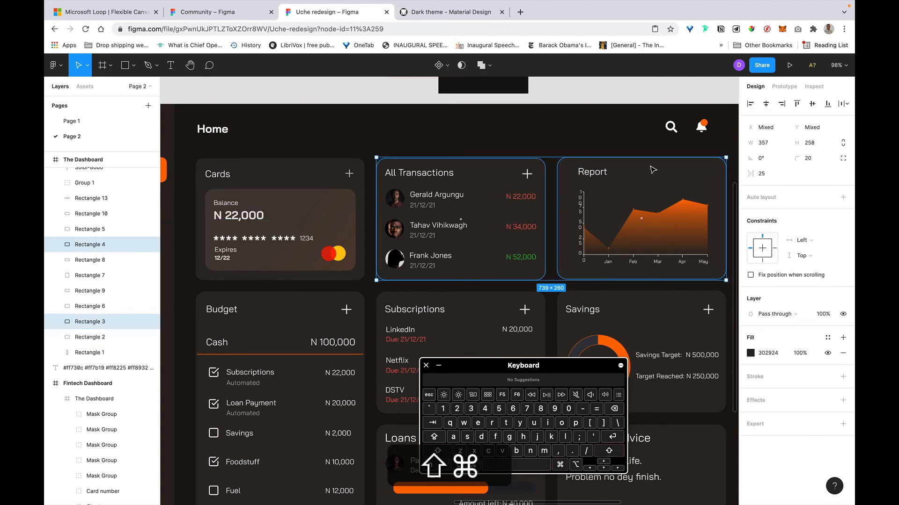
pyautogui.click(811, 158)
pyautogui.write('16')
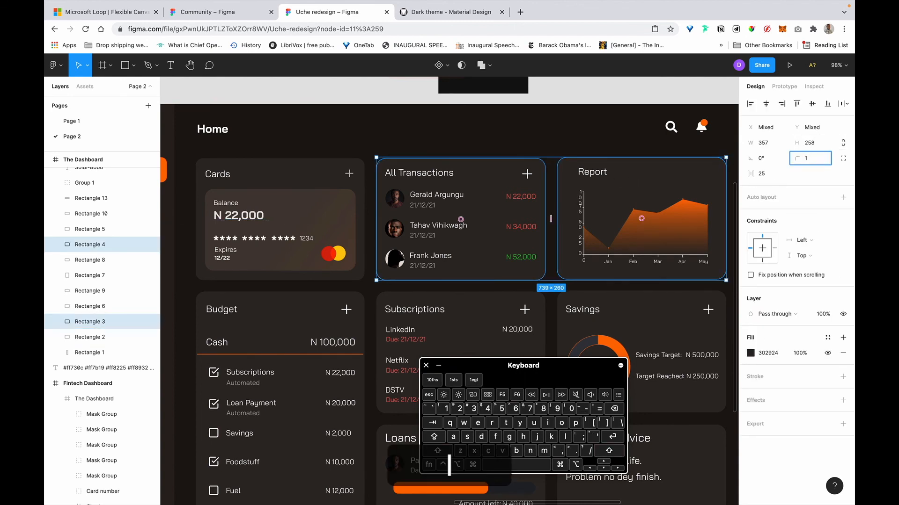
pyautogui.press('Return')
# Shift the All Transactions card left and widen it, checking gaps to neighbouring cards.
pyautogui.click(353, 150)
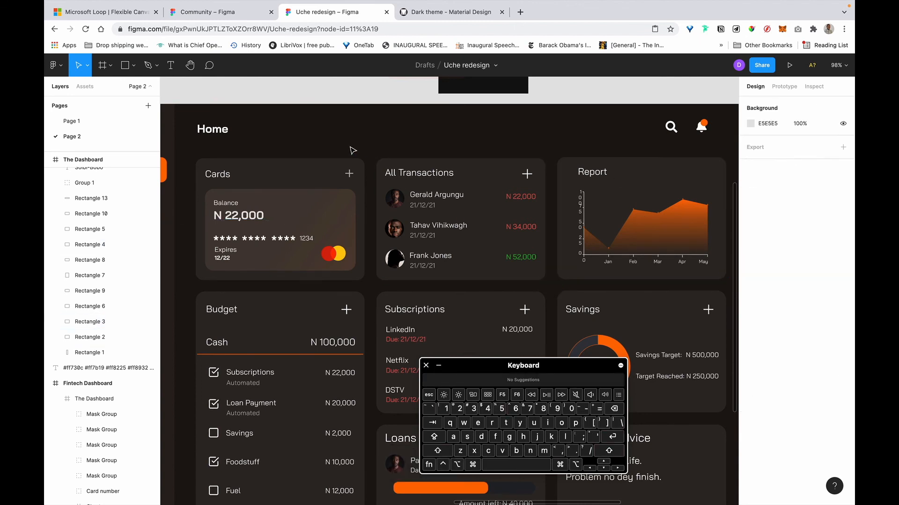
pyautogui.click(380, 210)
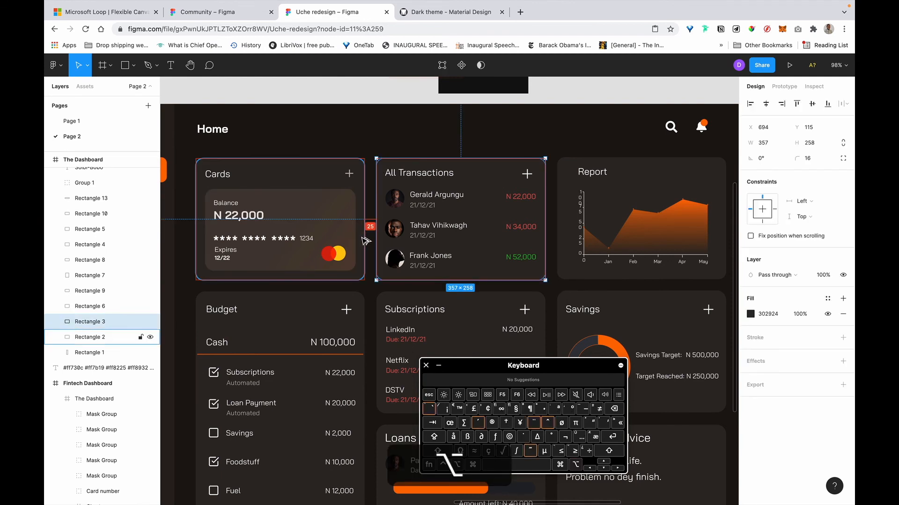
pyautogui.hotkey('shift', 'Left')
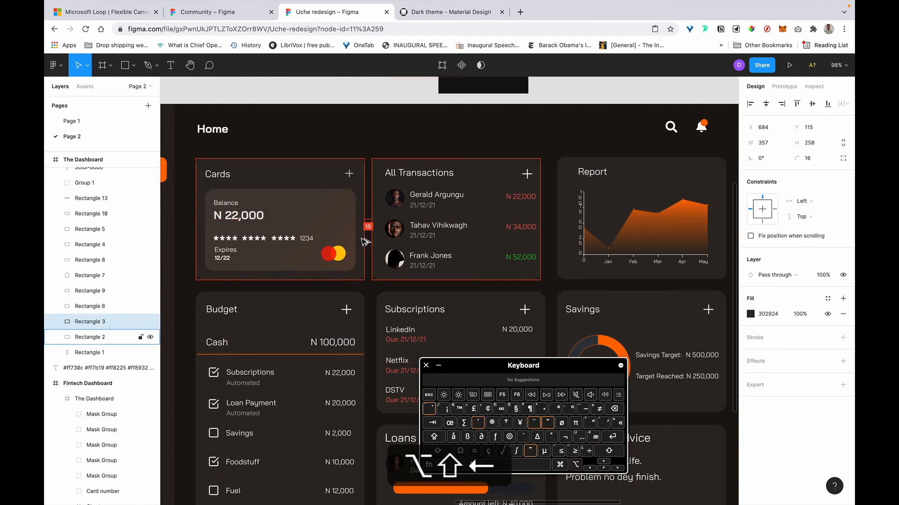
pyautogui.press('Right')
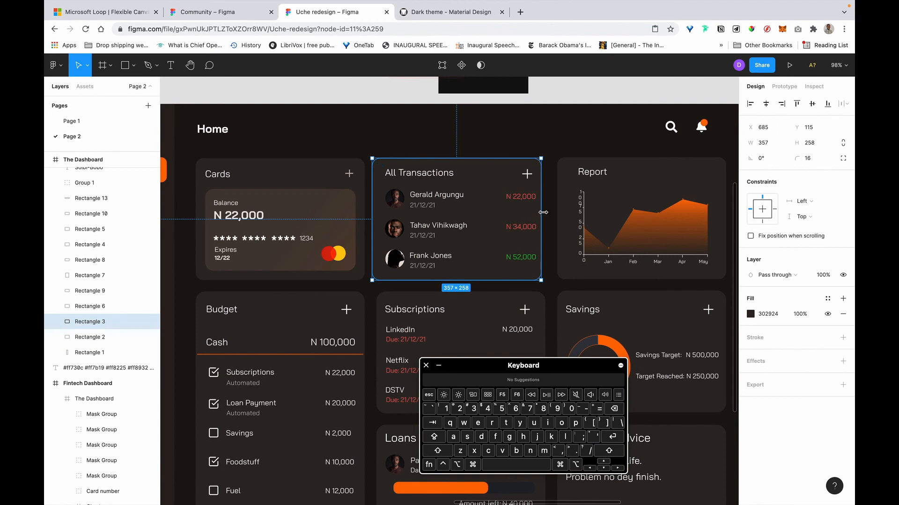
pyautogui.moveTo(541, 213); pyautogui.dragTo(550, 213)
pyautogui.press('alt')
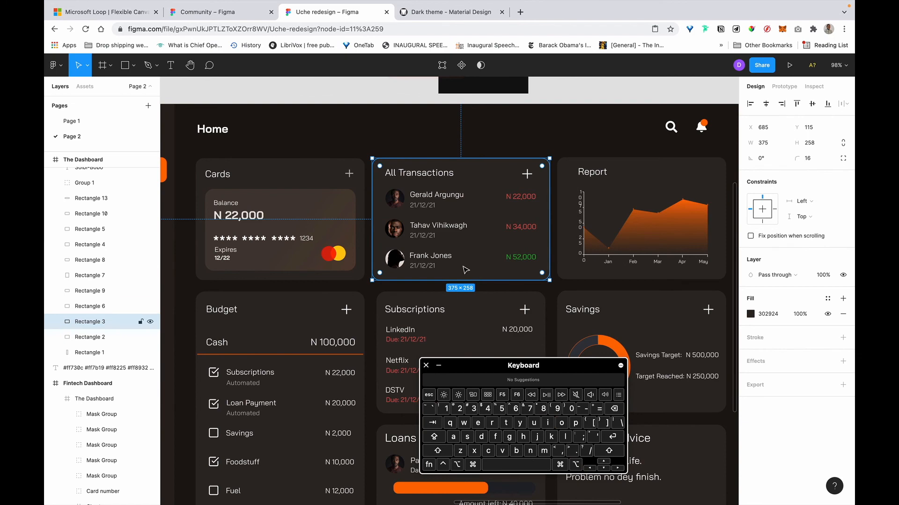
# Make the Subscriptions and Loans cards 375 wide.
pyautogui.click(480, 305)
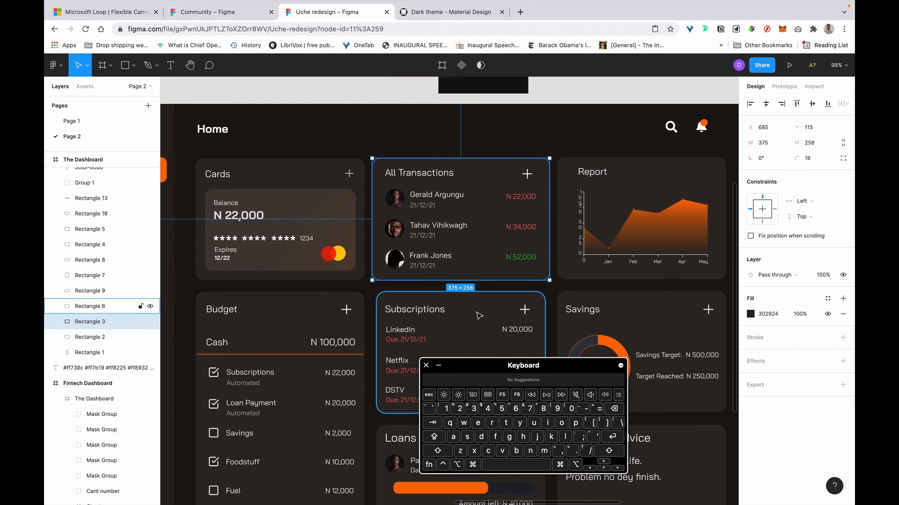
pyautogui.scroll(-5, 480, 309)
pyautogui.hotkey('shift', 'alt')
pyautogui.keyDown('shift'); pyautogui.click(503, 303); pyautogui.keyUp('shift')
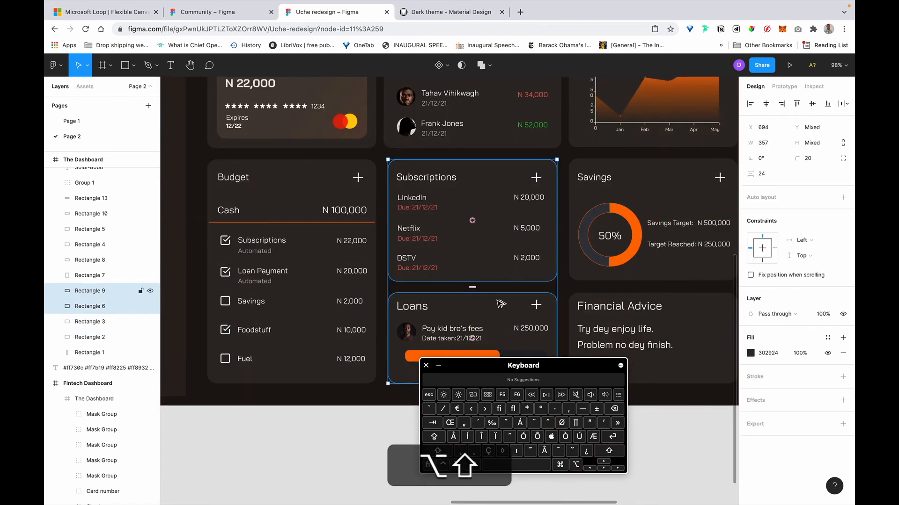
pyautogui.click(763, 142)
pyautogui.write('3')
pyautogui.write('75')
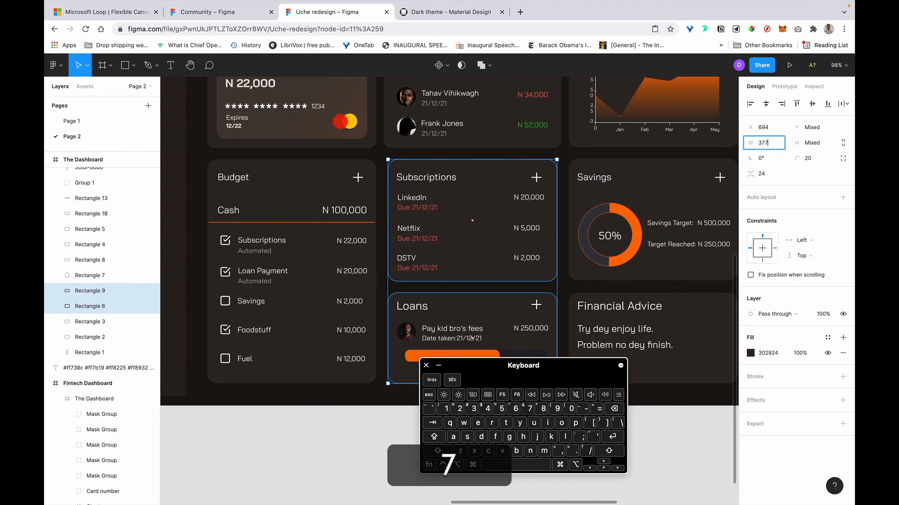
pyautogui.press('Return')
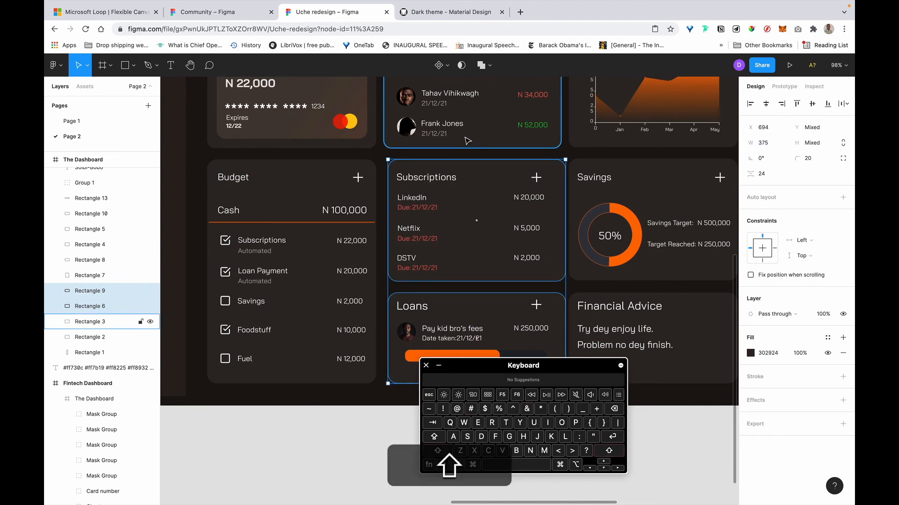
pyautogui.keyDown('shift'); pyautogui.click(551, 143); pyautogui.keyUp('shift')
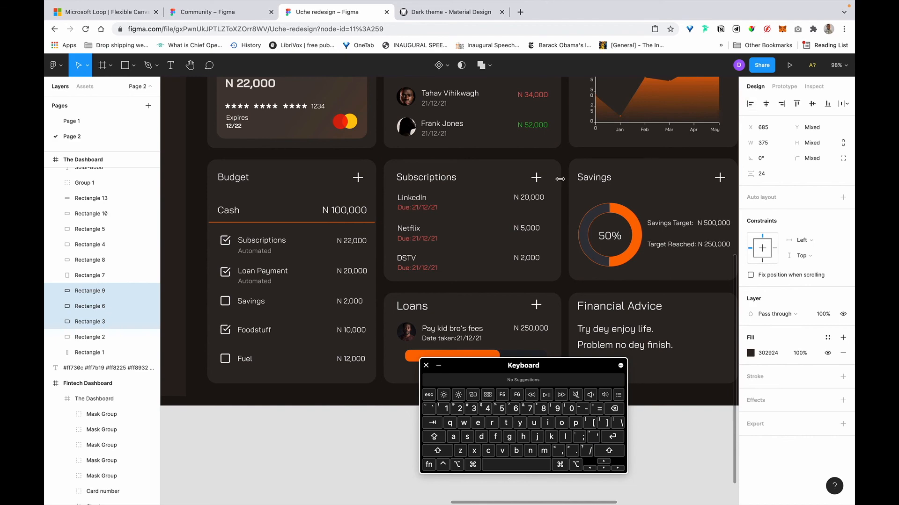
pyautogui.hscroll(2, 460, 189)
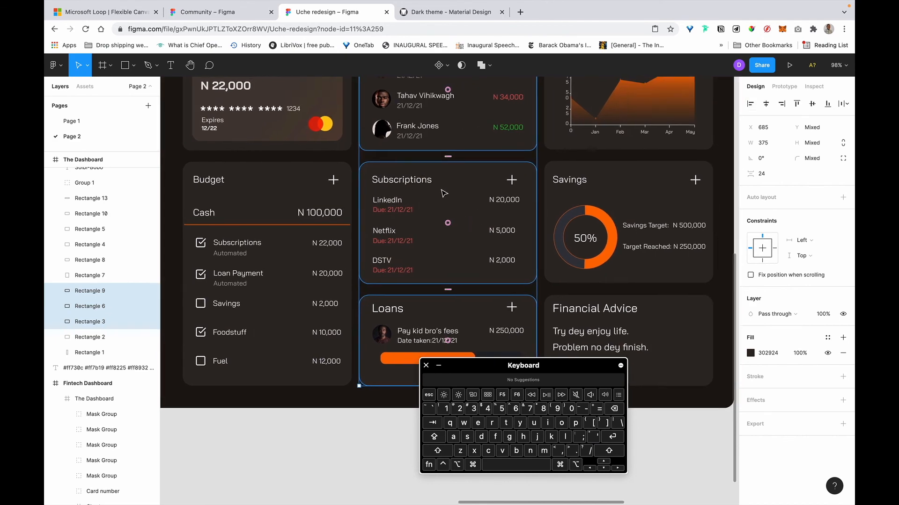
# Trim the balance card inside Cards from 318 to 317 wide.
pyautogui.click(349, 477)
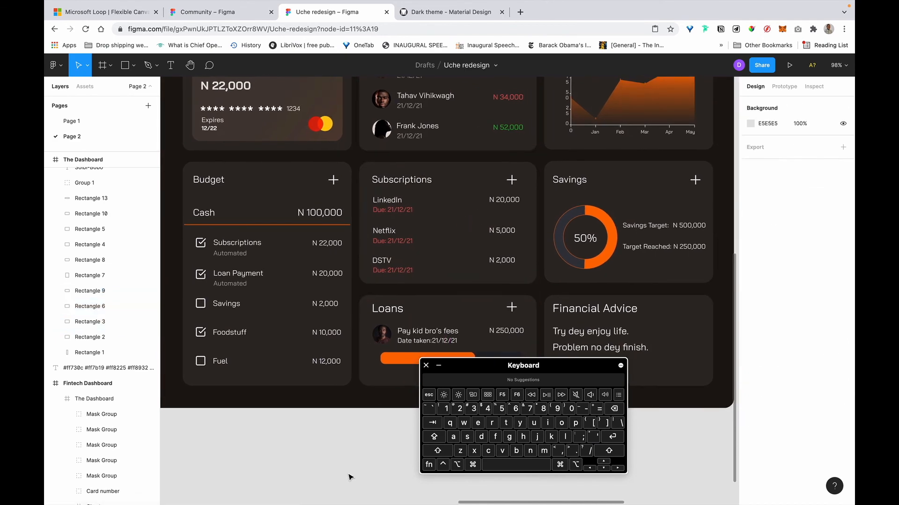
pyautogui.scroll(5, 351, 478)
pyautogui.hscroll(3, 327, 374)
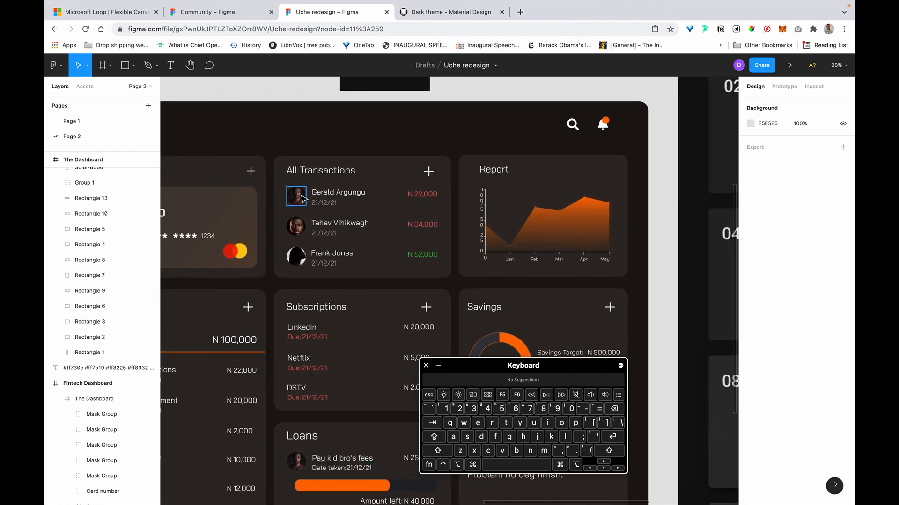
pyautogui.click(302, 198)
pyautogui.hscroll(-3, 285, 206)
pyautogui.click(312, 210)
pyautogui.press('alt')
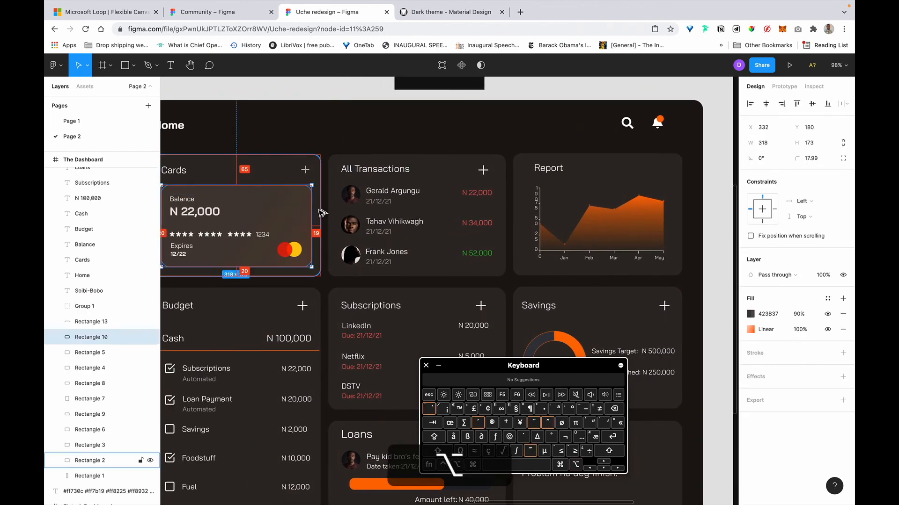
pyautogui.hscroll(-5, 322, 213)
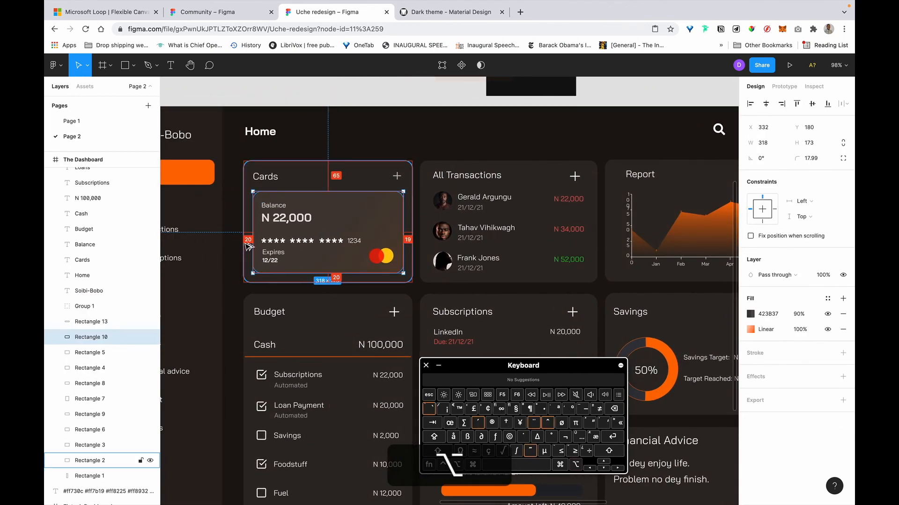
pyautogui.click(781, 148)
pyautogui.press('Right')
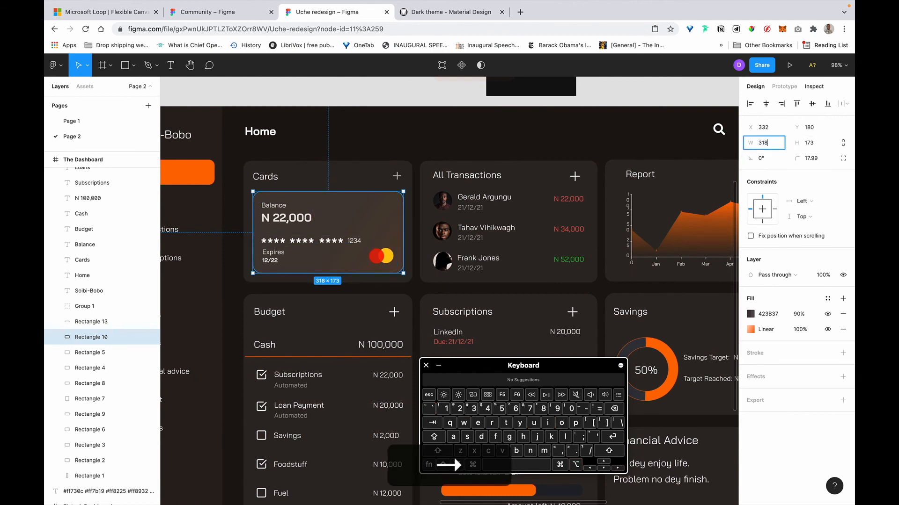
pyautogui.write('-1')
pyautogui.press('Return')
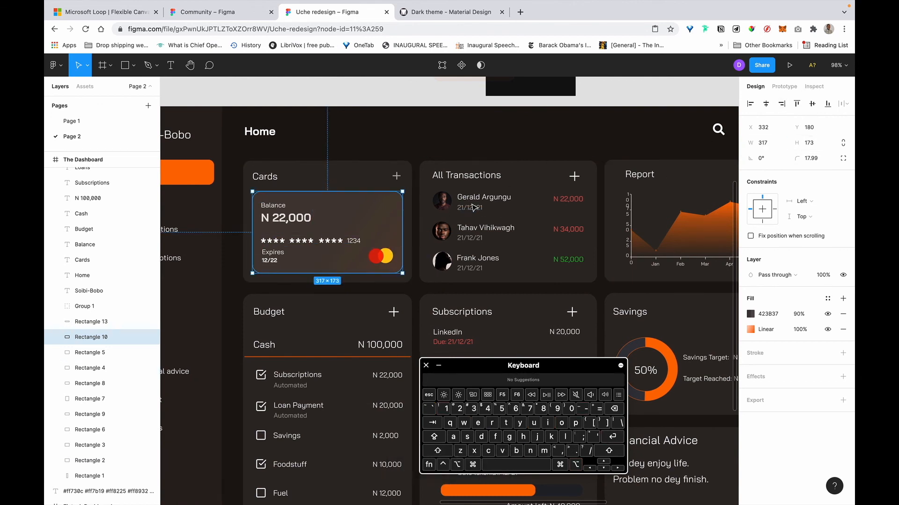
pyautogui.hscroll(1, 449, 211)
# Nudge the three transaction avatars left to line up with the All Transactions heading.
pyautogui.click(426, 197)
pyautogui.keyDown('shift'); pyautogui.click(416, 226); pyautogui.keyUp('shift')
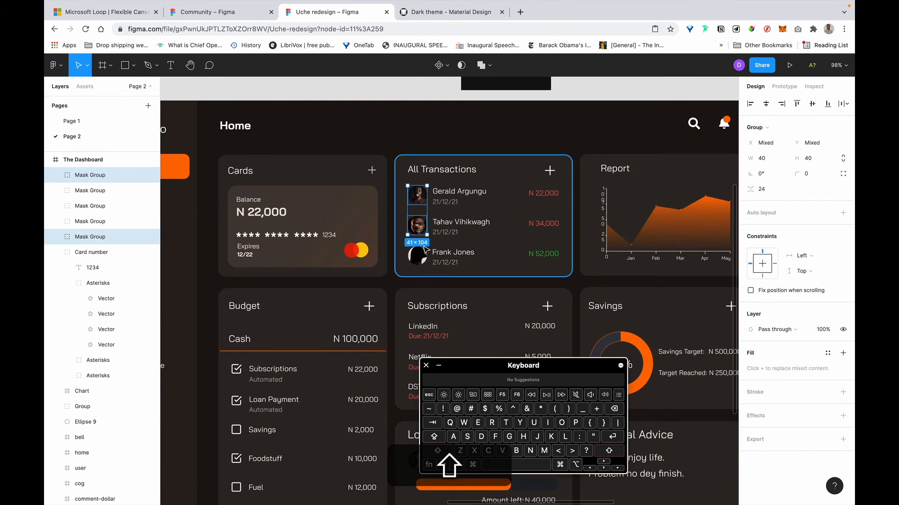
pyautogui.keyDown('shift'); pyautogui.click(416, 256); pyautogui.keyUp('shift')
pyautogui.hotkey('alt', 'shift', 'Left')
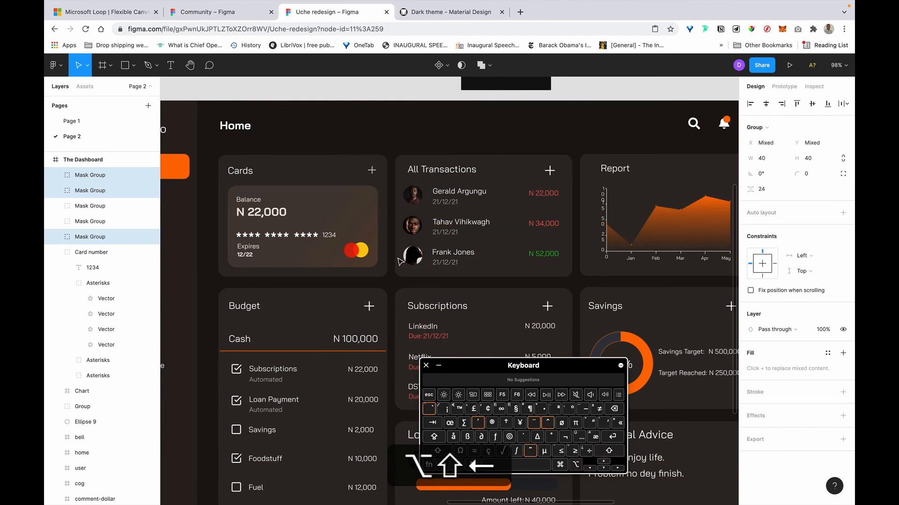
pyautogui.press('Right')
pyautogui.press('Right')
pyautogui.hotkey('alt', 'Right')
pyautogui.click(417, 170)
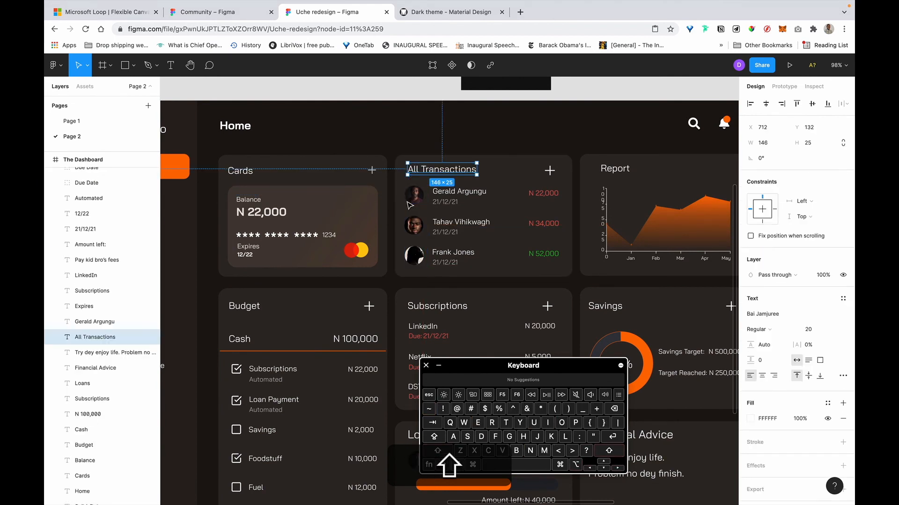
pyautogui.keyDown('shift'); pyautogui.click(411, 204); pyautogui.keyUp('shift')
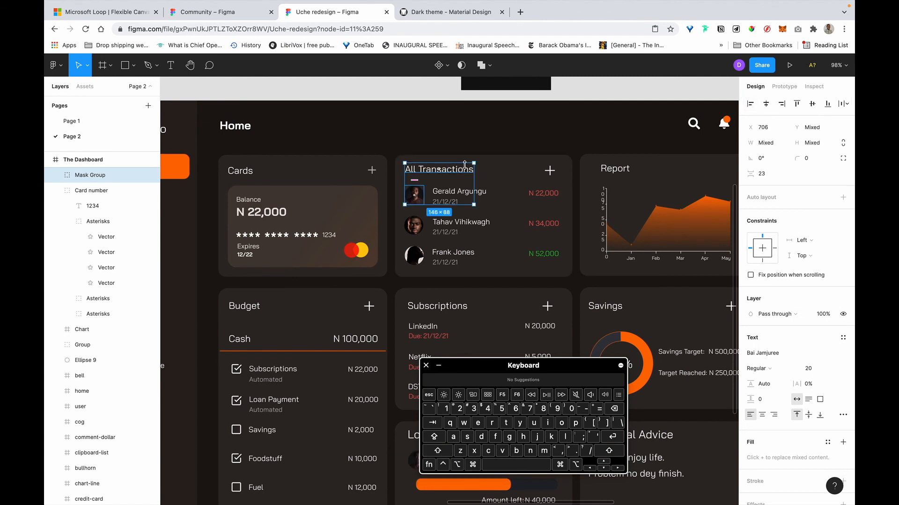
# Select the Cards, All Transactions, Report, Budget, Subscriptions, Loans and Financial Advice headings and pick size 18.
pyautogui.click(242, 175)
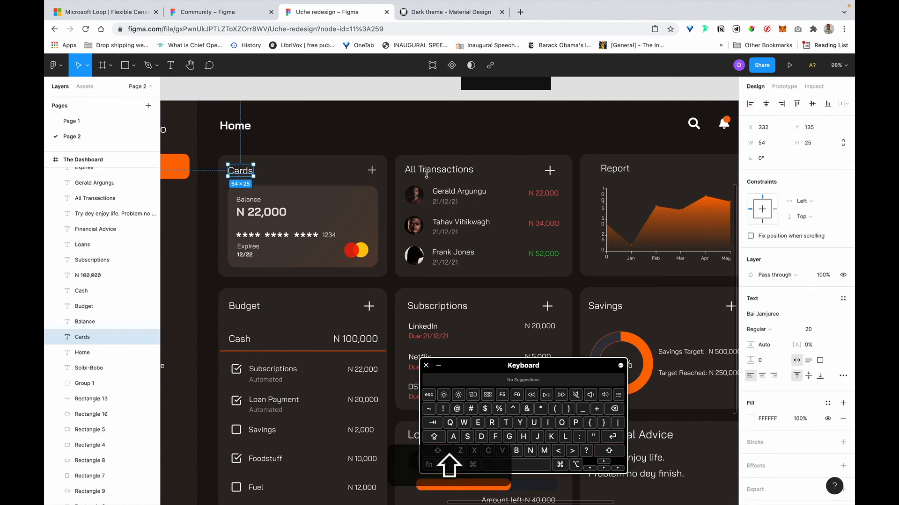
pyautogui.keyDown('shift'); pyautogui.click(453, 172); pyautogui.keyUp('shift')
pyautogui.keyDown('shift'); pyautogui.click(614, 173); pyautogui.keyUp('shift')
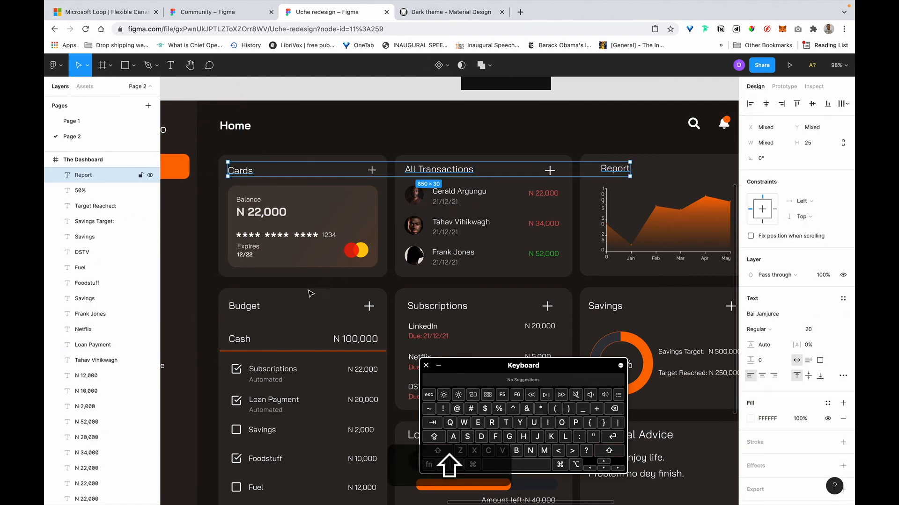
pyautogui.keyDown('shift'); pyautogui.click(239, 310); pyautogui.keyUp('shift')
pyautogui.keyDown('shift'); pyautogui.click(441, 308); pyautogui.keyUp('shift')
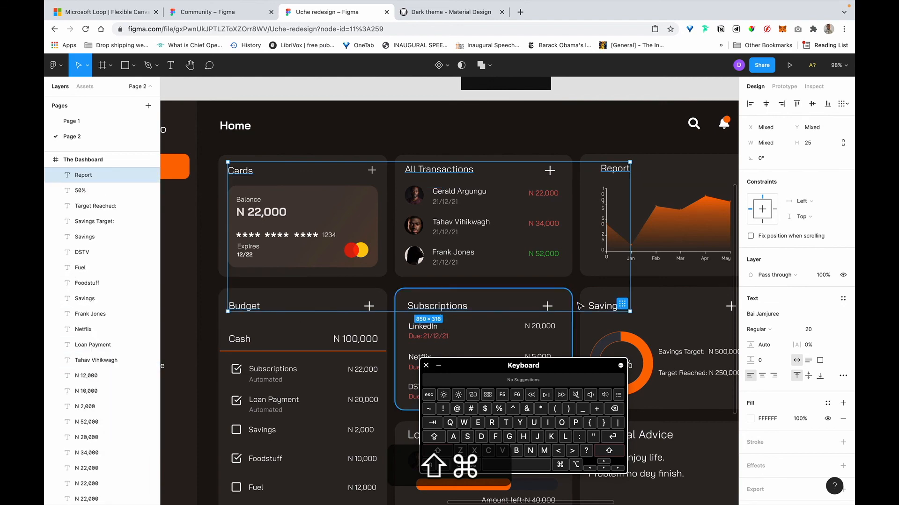
pyautogui.scroll(-5, 601, 306)
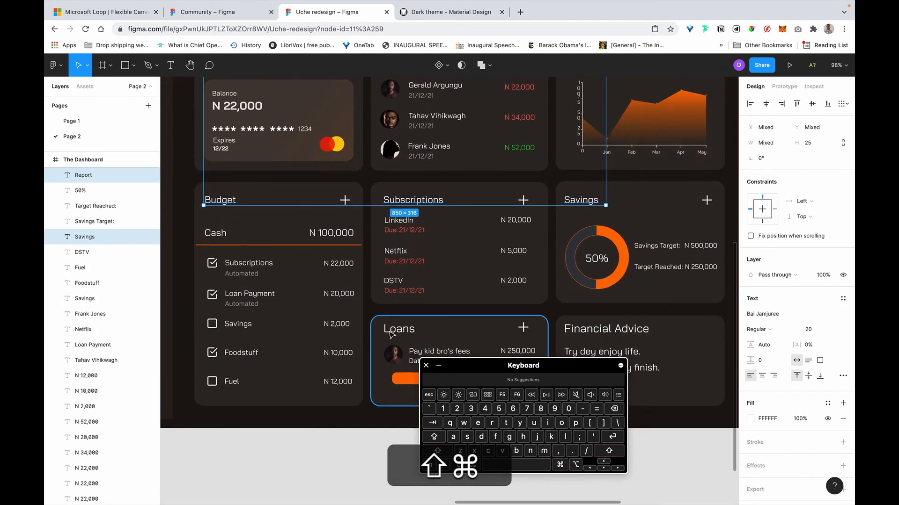
pyautogui.keyDown('shift'); pyautogui.keyDown('super'); pyautogui.click(392, 331); pyautogui.keyUp('super'); pyautogui.keyUp('shift')
pyautogui.keyDown('shift'); pyautogui.keyDown('super'); pyautogui.click(586, 332); pyautogui.keyUp('super'); pyautogui.keyUp('shift')
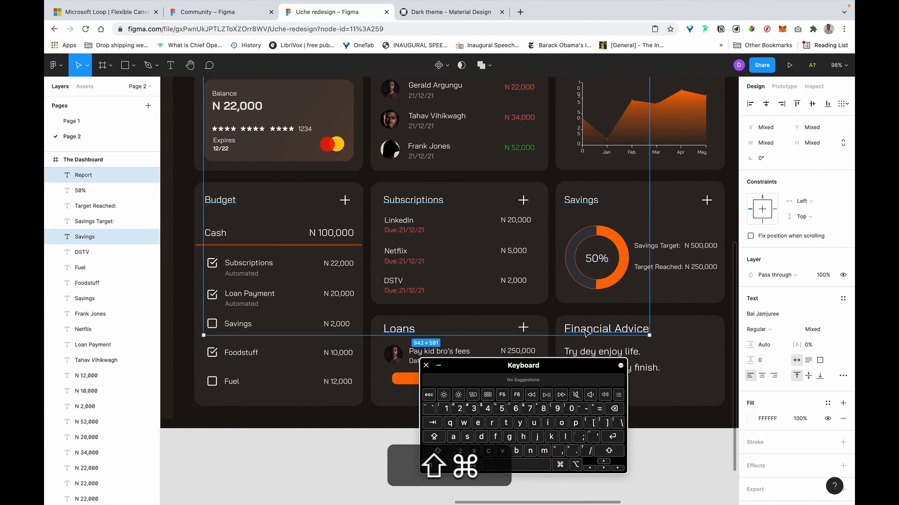
pyautogui.click(831, 331)
pyautogui.click(820, 418)
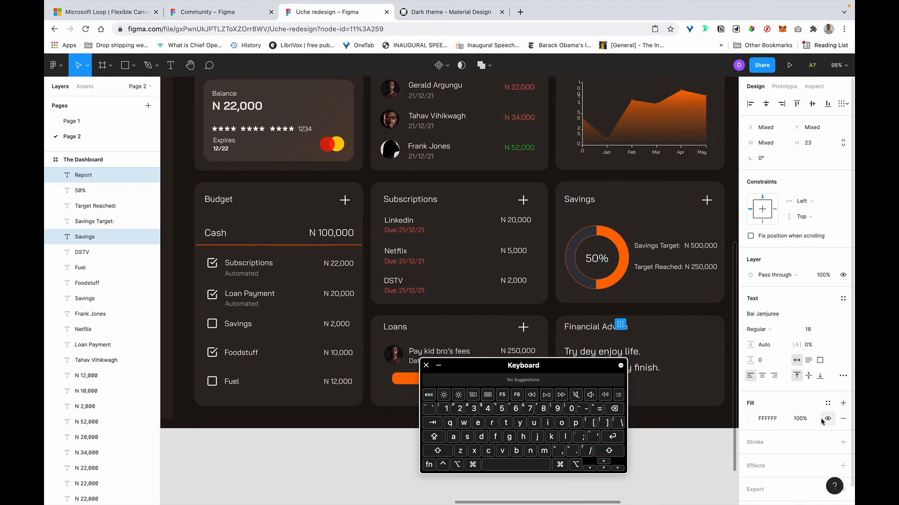
# Try font size 20 on the selected headings.
pyautogui.scroll(-2, 638, 323)
pyautogui.scroll(-5, 638, 311)
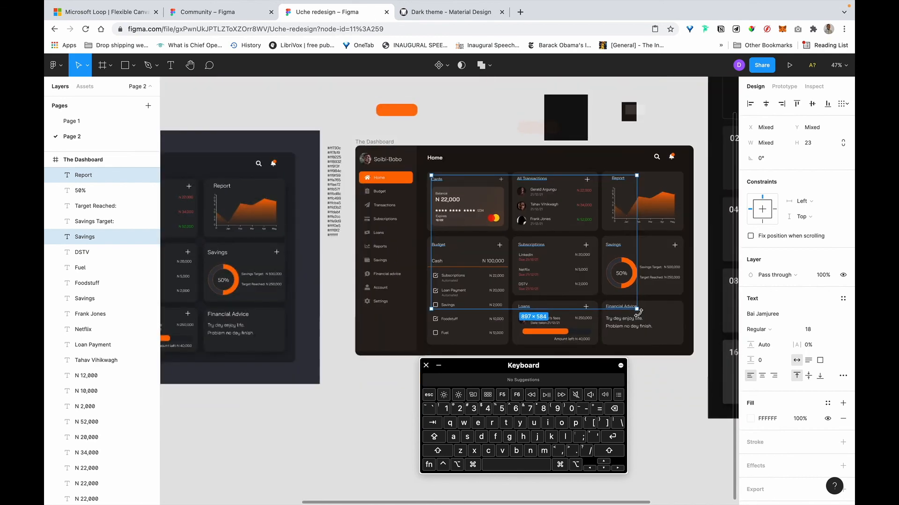
pyautogui.click(804, 330)
pyautogui.write('2')
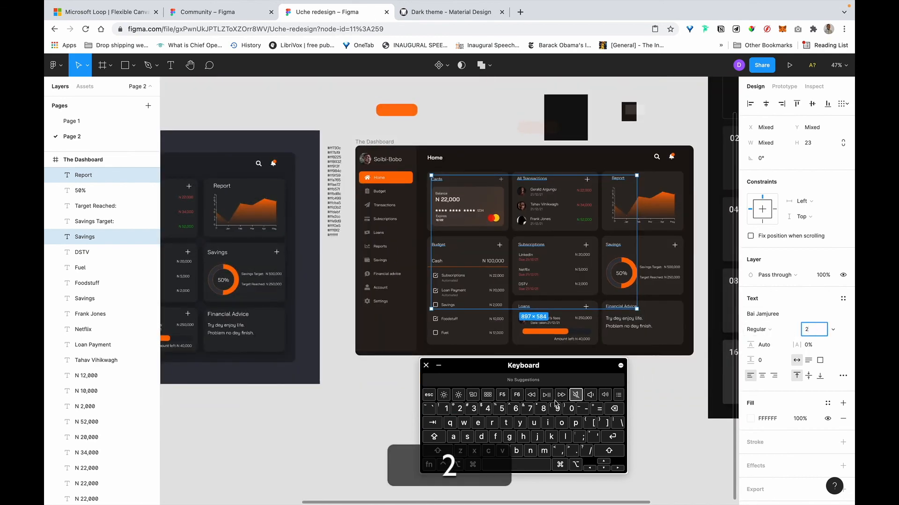
pyautogui.click(571, 409)
pyautogui.press('Return')
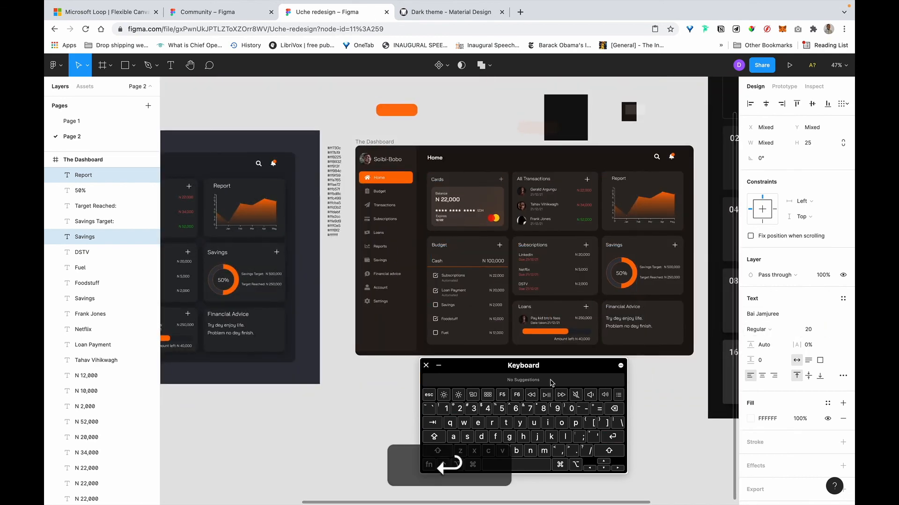
pyautogui.scroll(5, 575, 202)
pyautogui.scroll(-2, 576, 201)
pyautogui.hscroll(-2, 542, 204)
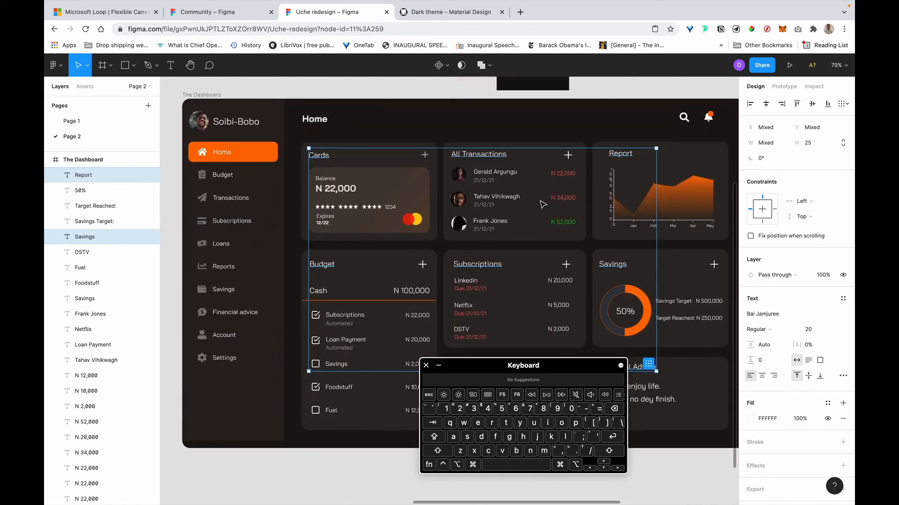
pyautogui.scroll(-1, 542, 205)
pyautogui.hscroll(1, 542, 204)
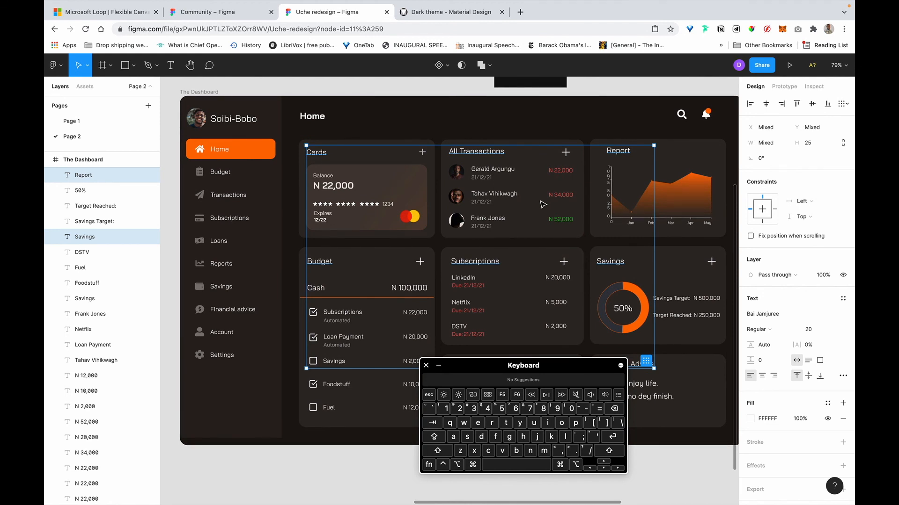
pyautogui.scroll(-2, 654, 247)
pyautogui.hscroll(3, 654, 247)
# Set the headings' font size back to 18.
pyautogui.click(812, 331)
pyautogui.write('18')
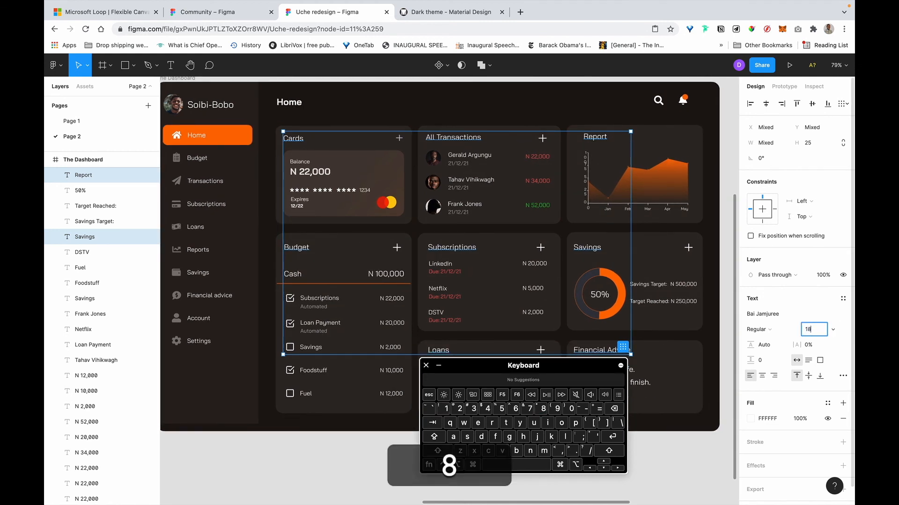
pyautogui.press('Return')
pyautogui.scroll(-2, 572, 230)
pyautogui.hscroll(-1, 572, 230)
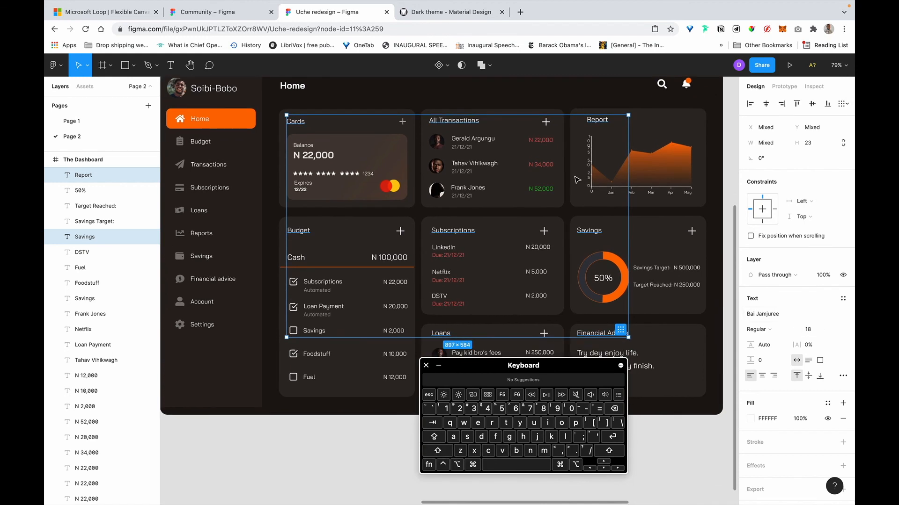
pyautogui.click(592, 172)
pyautogui.click(446, 123)
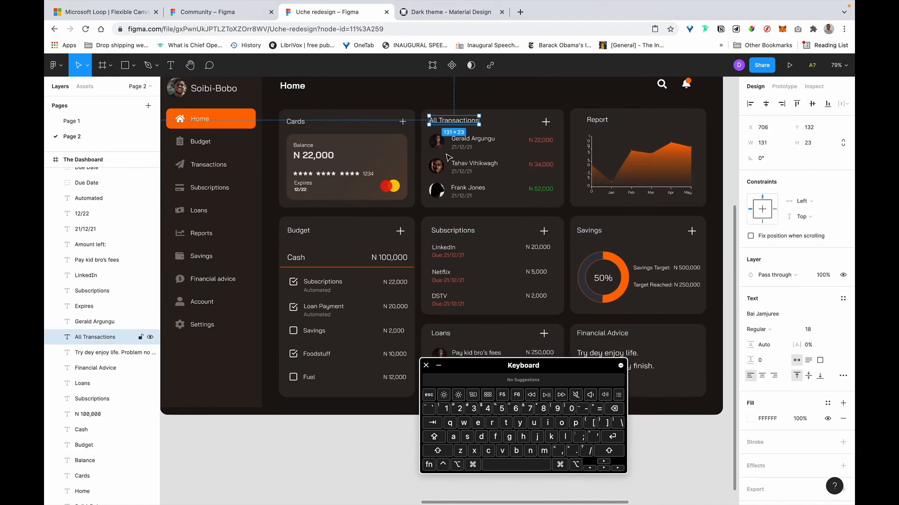
# Nudge the All Transactions heading and first avatar one pixel left to X 705.
pyautogui.press('alt')
pyautogui.click(441, 148)
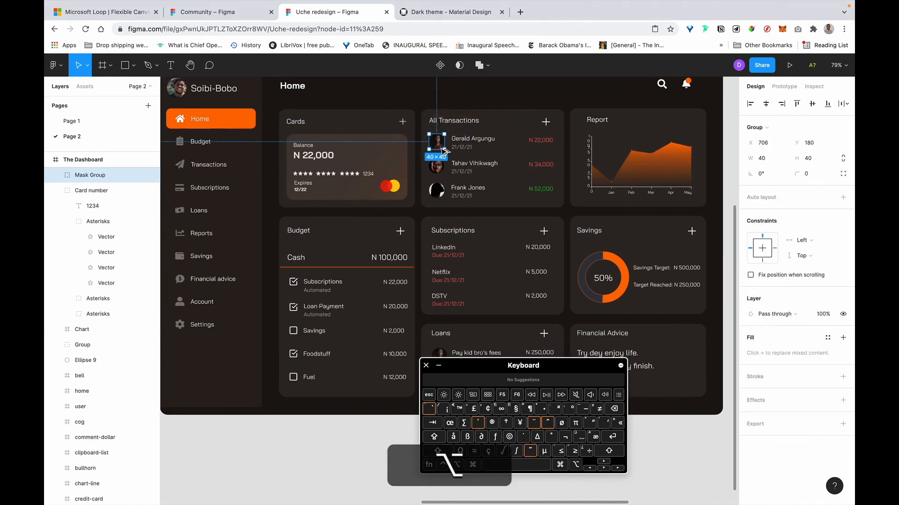
pyautogui.keyDown('shift'); pyautogui.click(462, 124); pyautogui.keyUp('shift')
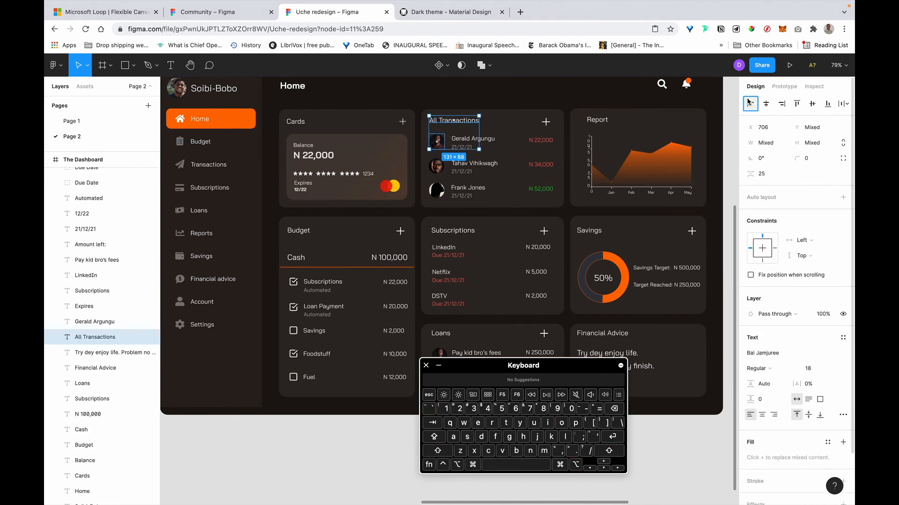
pyautogui.hotkey('alt', 'Left')
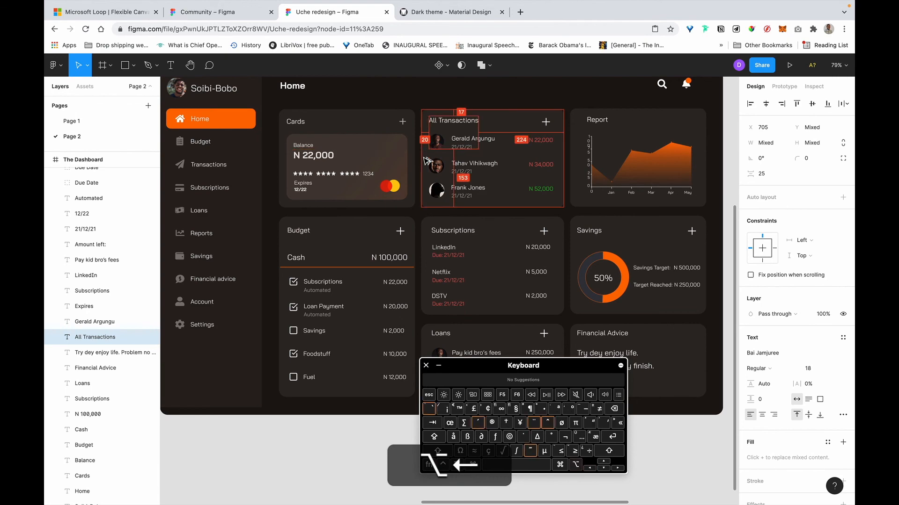
# Inspect alignment of the other avatars, the first name text and the N 22,000 amount.
pyautogui.click(433, 165)
pyautogui.keyDown('shift'); pyautogui.click(427, 192); pyautogui.keyUp('shift')
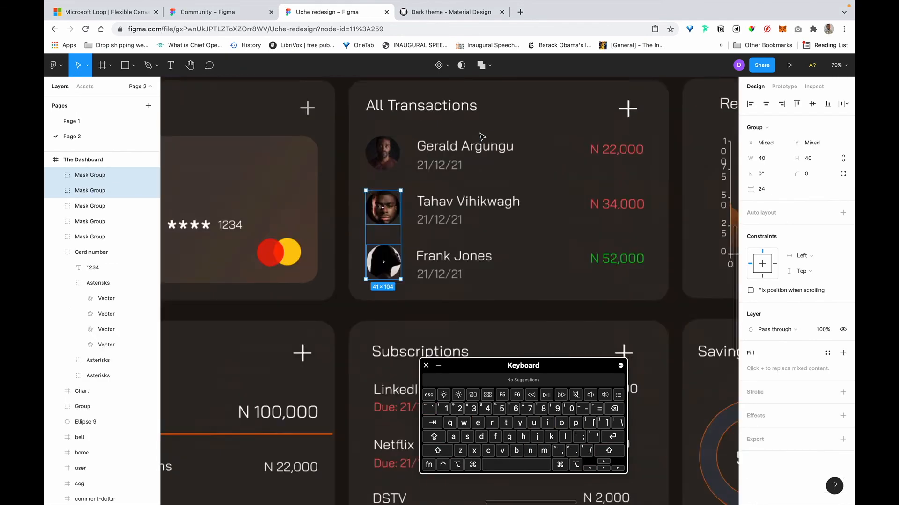
pyautogui.scroll(5, 480, 138)
pyautogui.click(447, 183)
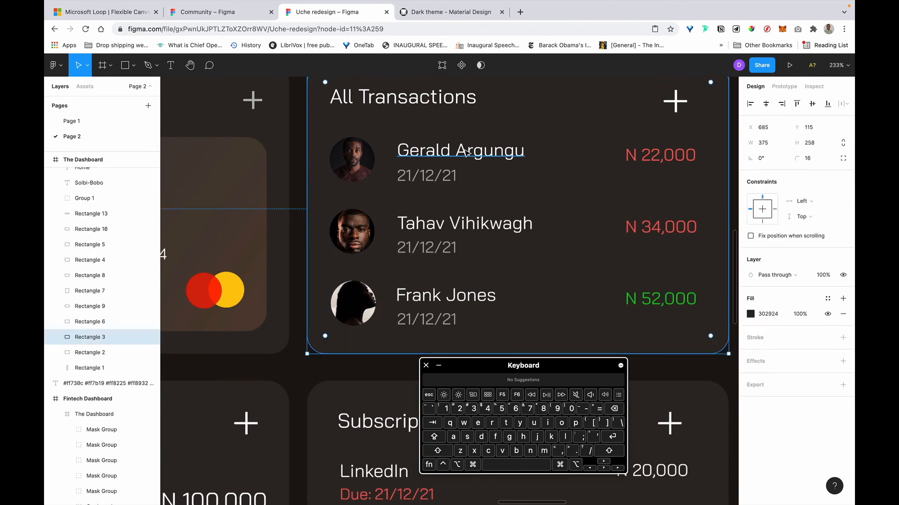
pyautogui.click(466, 152)
pyautogui.click(660, 154)
pyautogui.scroll(-4, 666, 154)
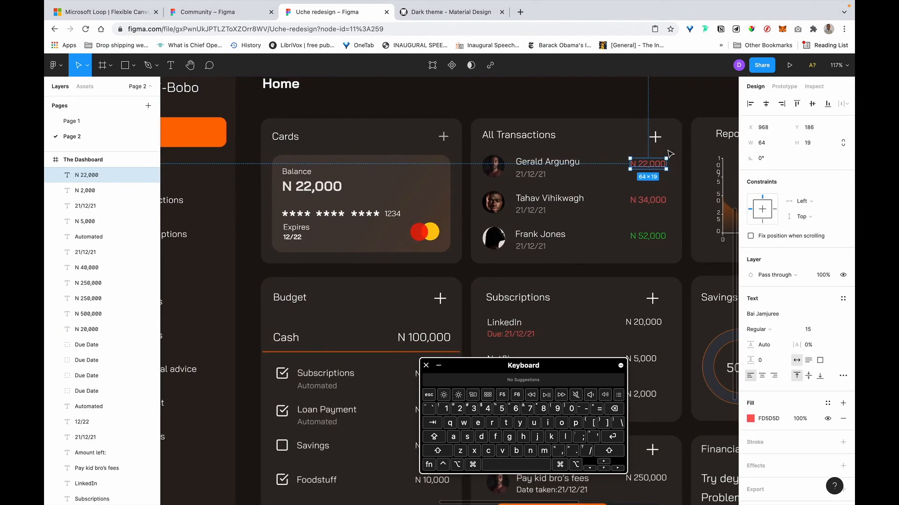
# Delete the plus icons from the All Transactions, Budget, Subscriptions and Savings cards.
pyautogui.click(655, 136)
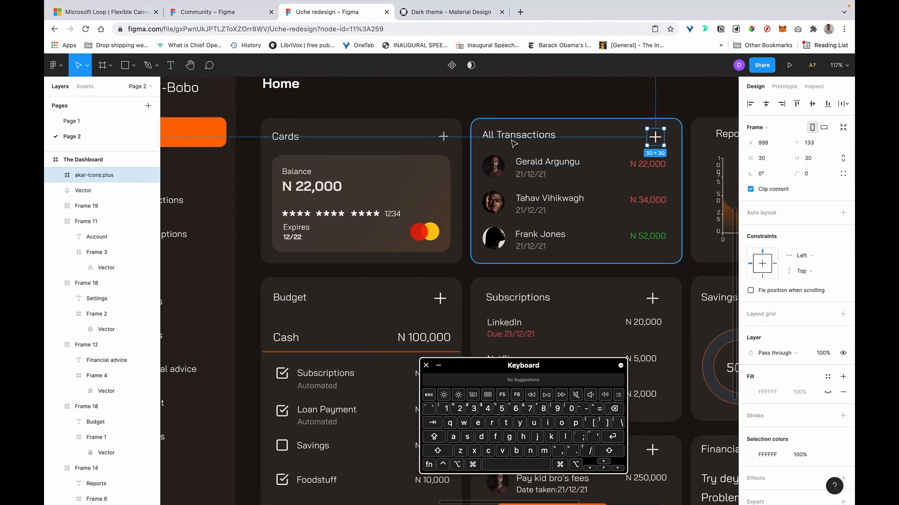
pyautogui.press('BackSpace')
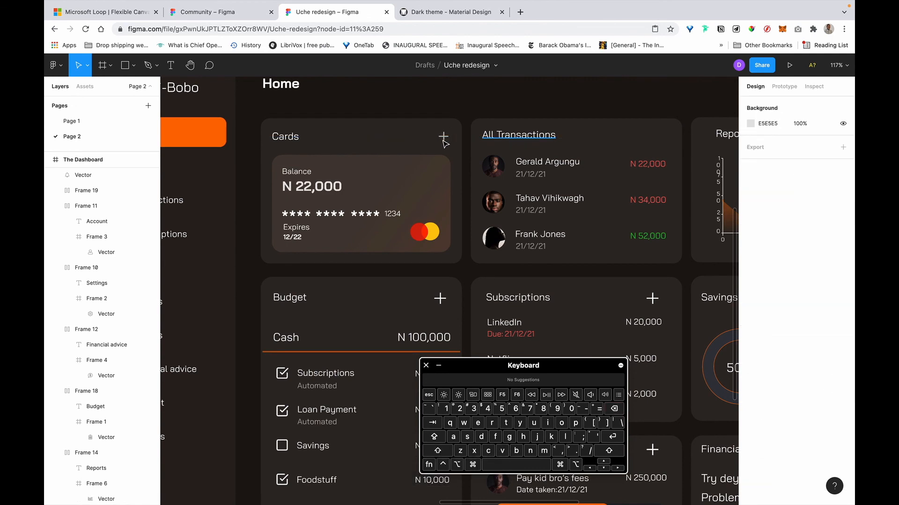
pyautogui.click(443, 137)
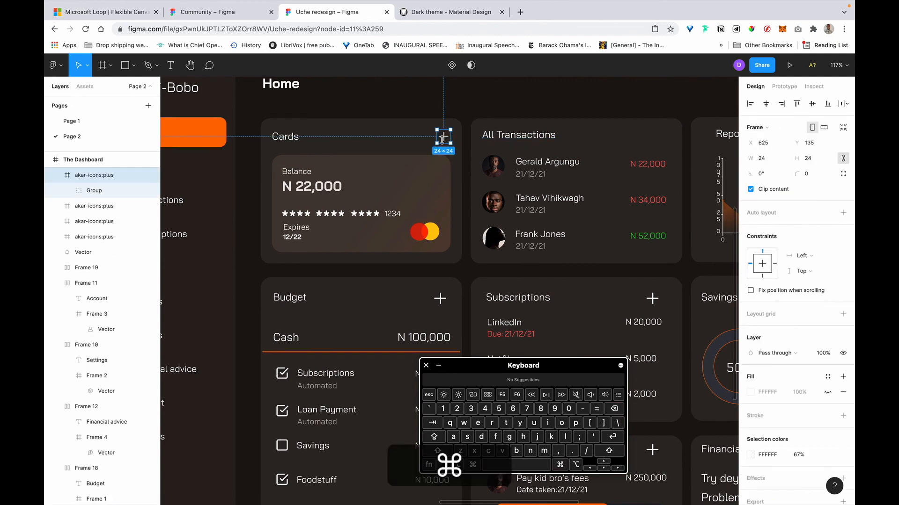
pyautogui.click(442, 300)
pyautogui.press('BackSpace')
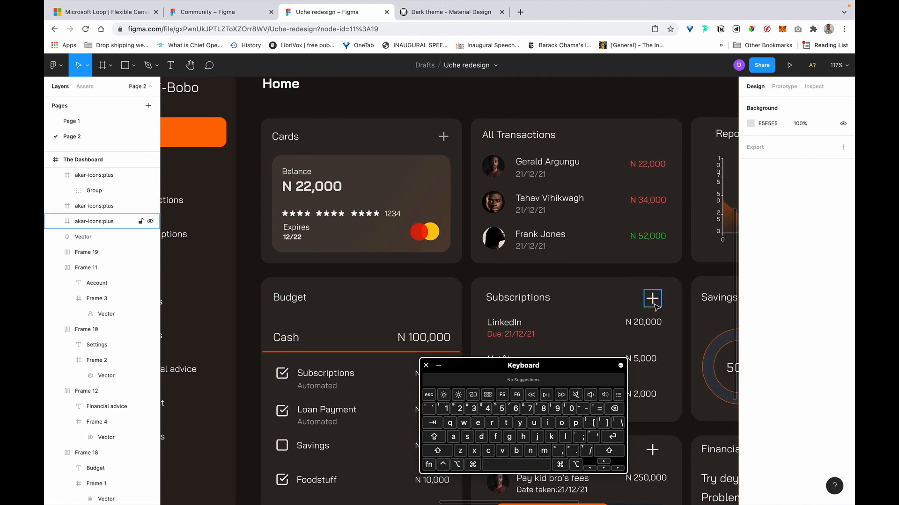
pyautogui.click(655, 302)
pyautogui.hscroll(5, 665, 297)
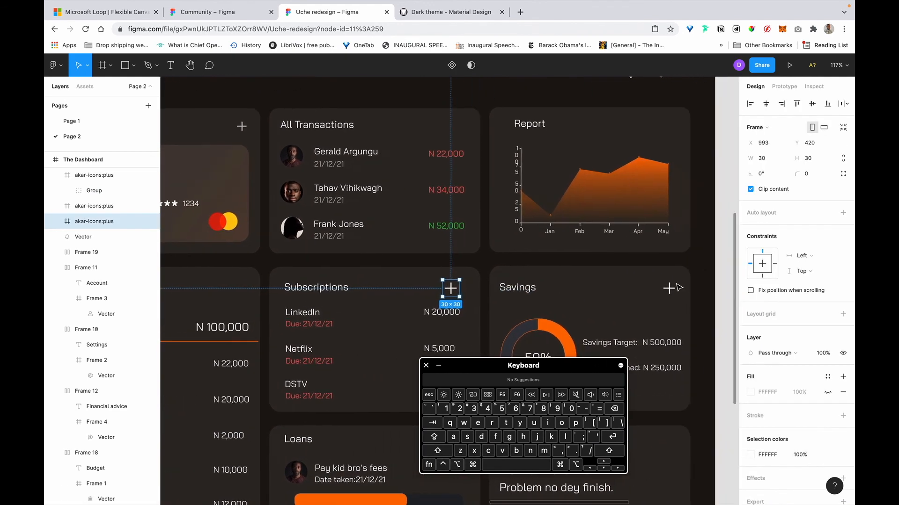
pyautogui.keyDown('shift'); pyautogui.click(660, 288); pyautogui.keyUp('shift')
pyautogui.press('BackSpace')
pyautogui.scroll(5, 531, 224)
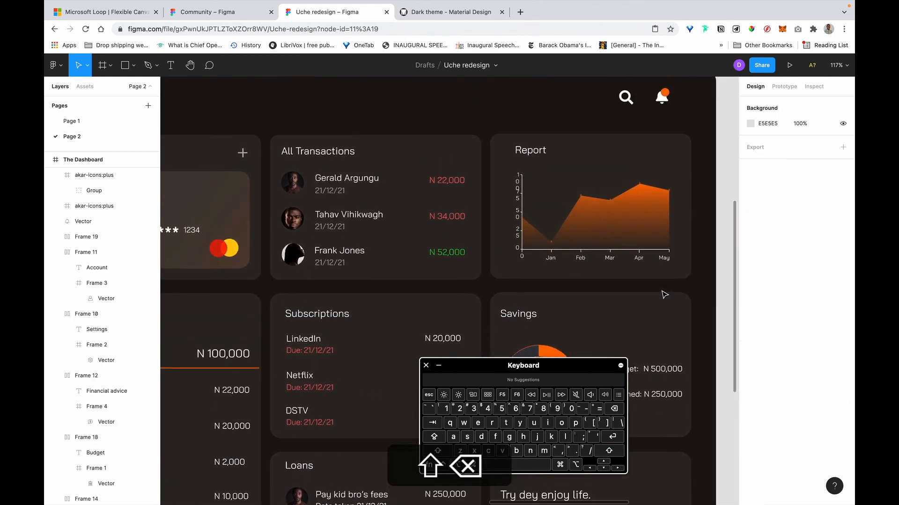
pyautogui.hscroll(-4, 532, 223)
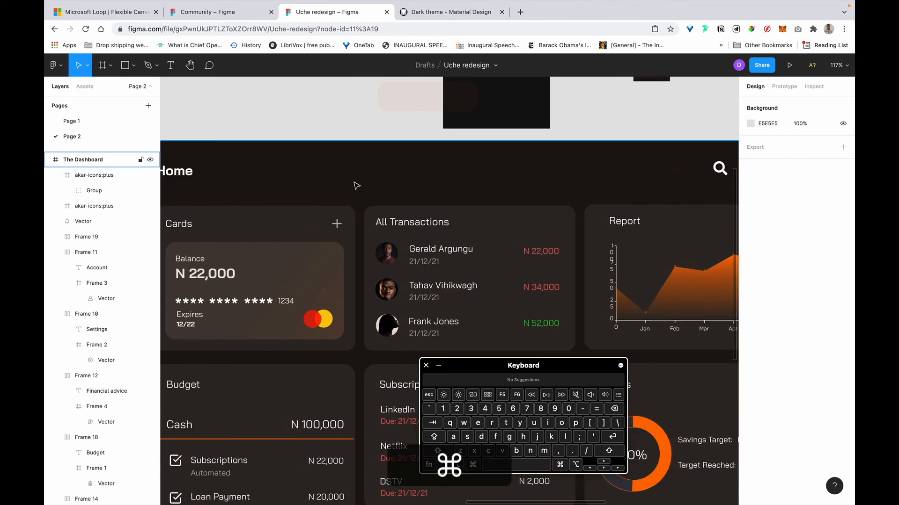
# Paste a plus icon into the Budget heading row and top-align it with the raised heading at Y 417.
pyautogui.press('super+v')
pyautogui.scroll(-3, 360, 169)
pyautogui.hscroll(-2, 360, 168)
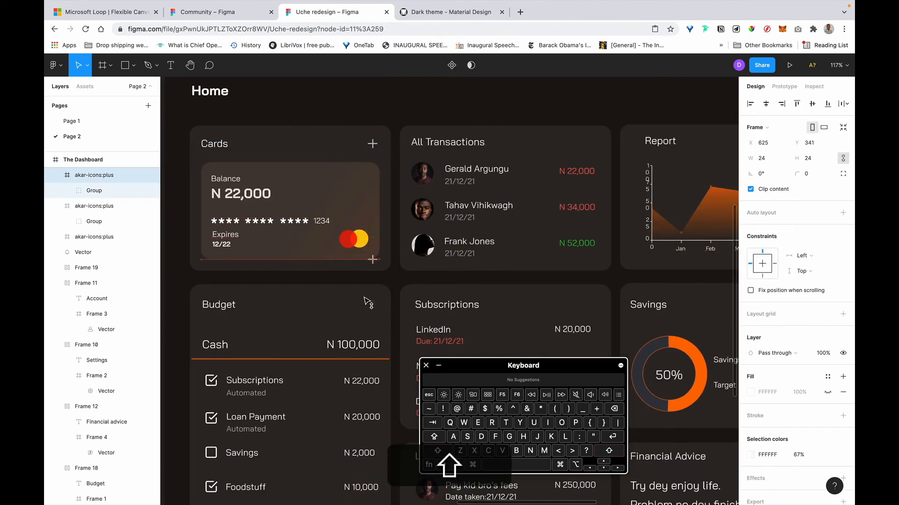
pyautogui.moveTo(368, 314); pyautogui.dragTo(372, 307)
pyautogui.click(214, 144)
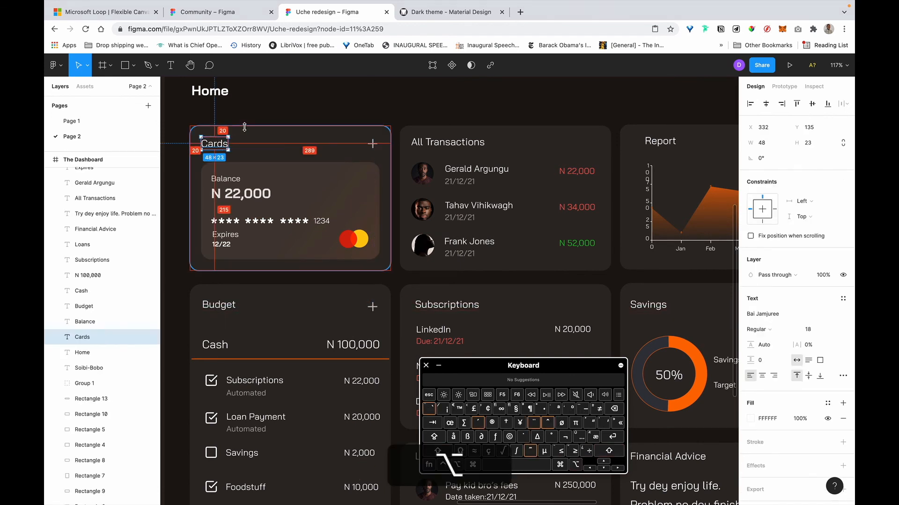
pyautogui.click(218, 304)
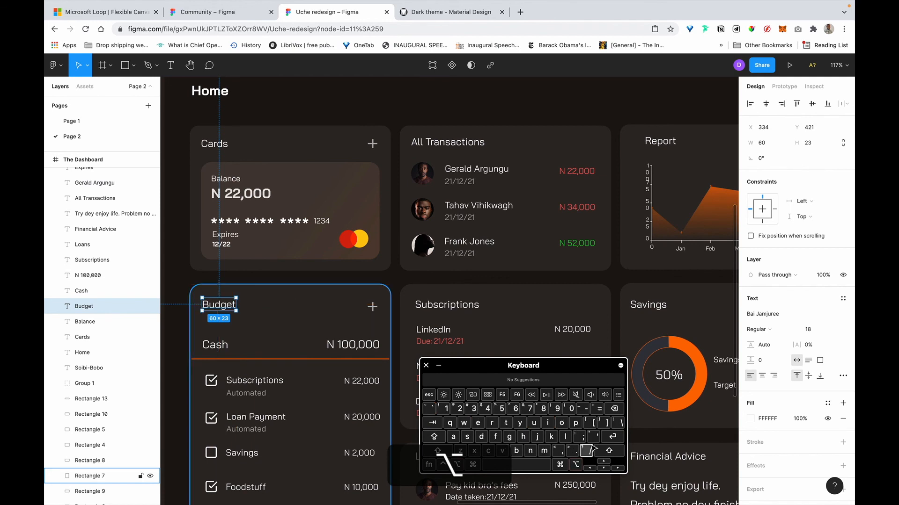
pyautogui.click(604, 462)
pyautogui.click(604, 462)
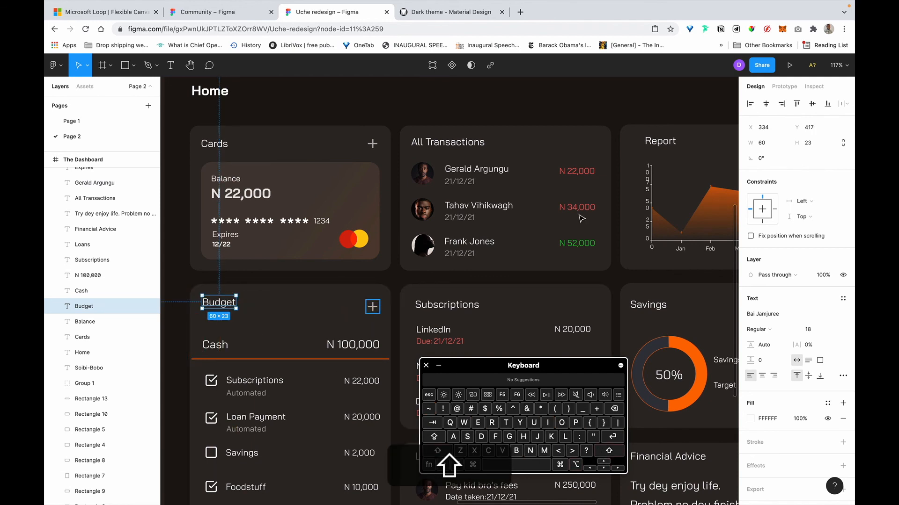
pyautogui.keyDown('shift'); pyautogui.click(372, 311); pyautogui.keyUp('shift')
pyautogui.click(796, 104)
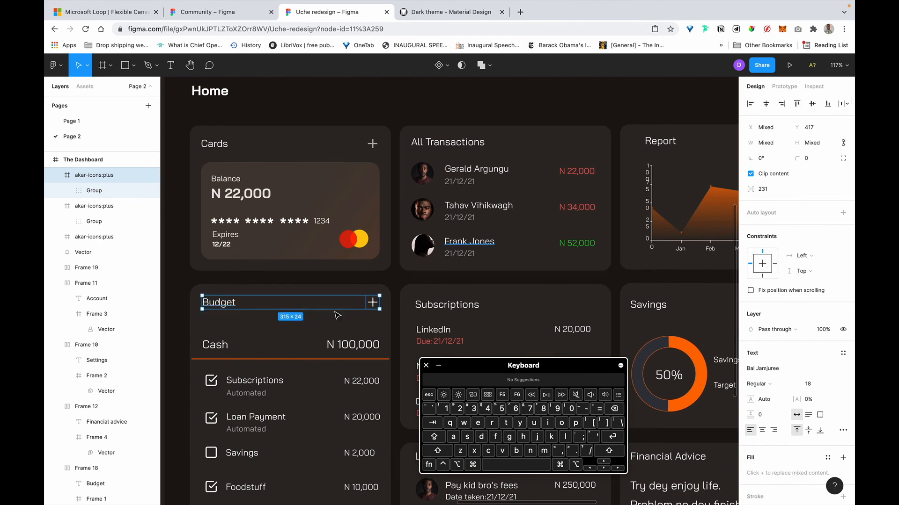
# Select the Budget and Cards plus icons together.
pyautogui.click(384, 265)
pyautogui.click(373, 303)
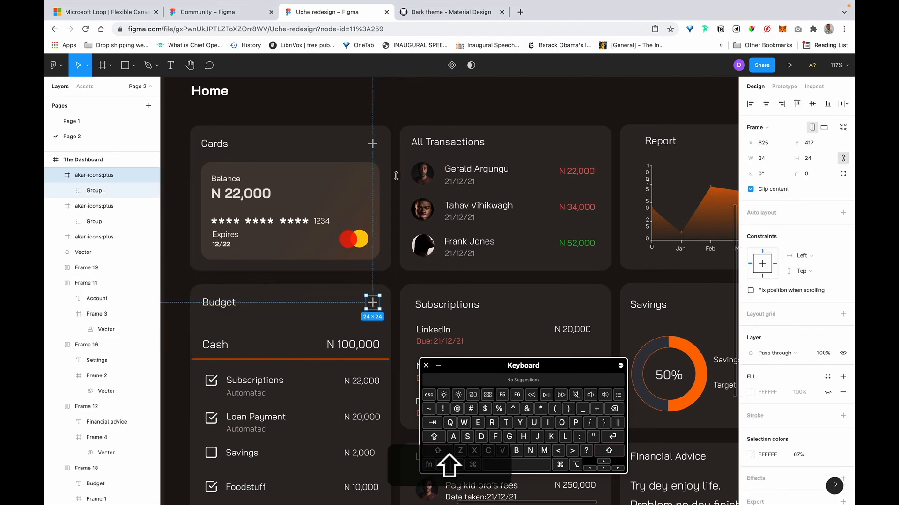
pyautogui.keyDown('shift'); pyautogui.click(374, 145); pyautogui.keyUp('shift')
# Copy the two plus icons into the All Transactions, Subscriptions, Report and Savings cards, nudging into place.
pyautogui.moveTo(383, 145); pyautogui.dragTo(598, 149)
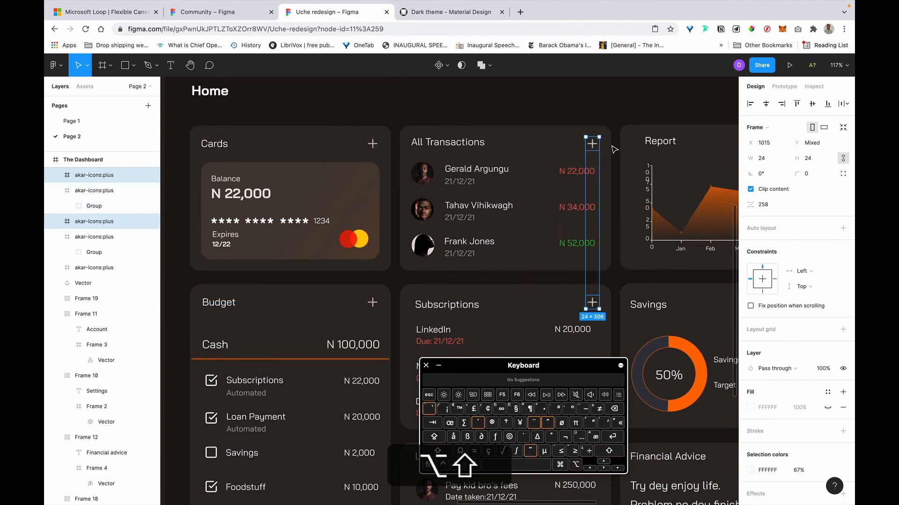
pyautogui.hotkey('alt', 'Left')
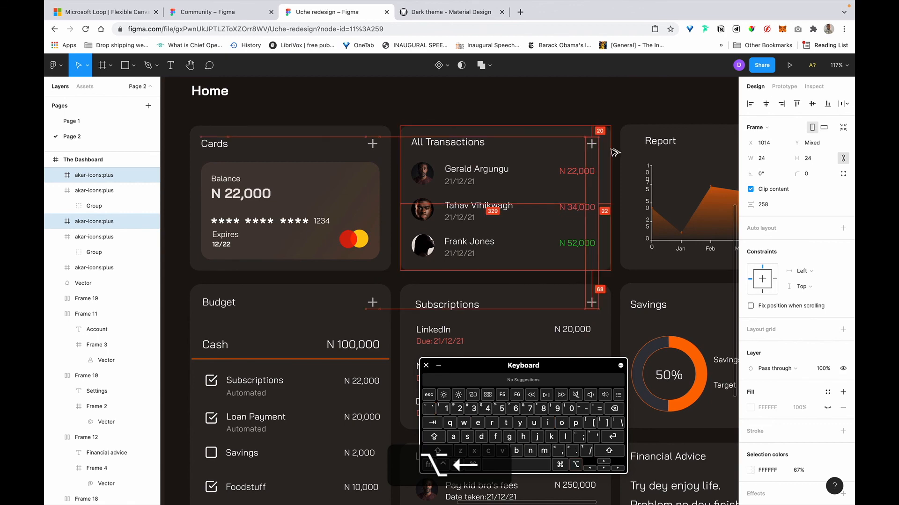
pyautogui.hscroll(4, 593, 150)
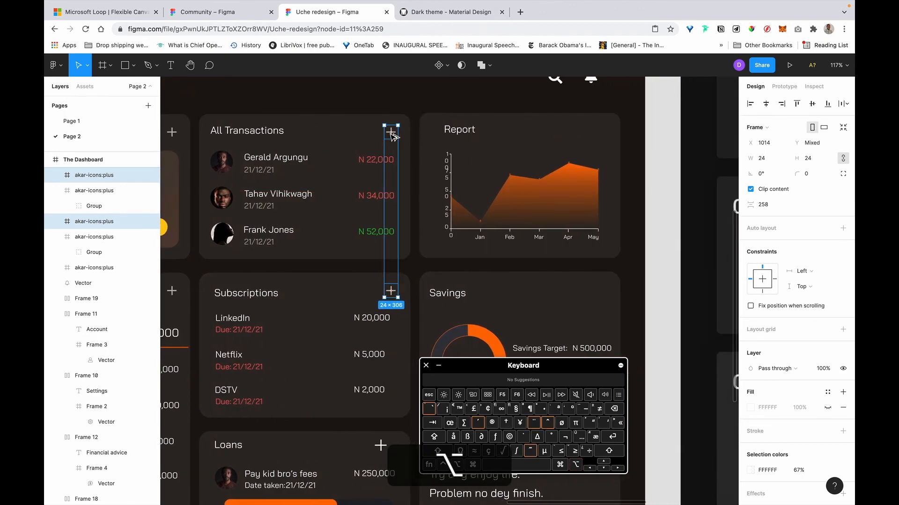
pyautogui.moveTo(390, 138); pyautogui.dragTo(606, 160)
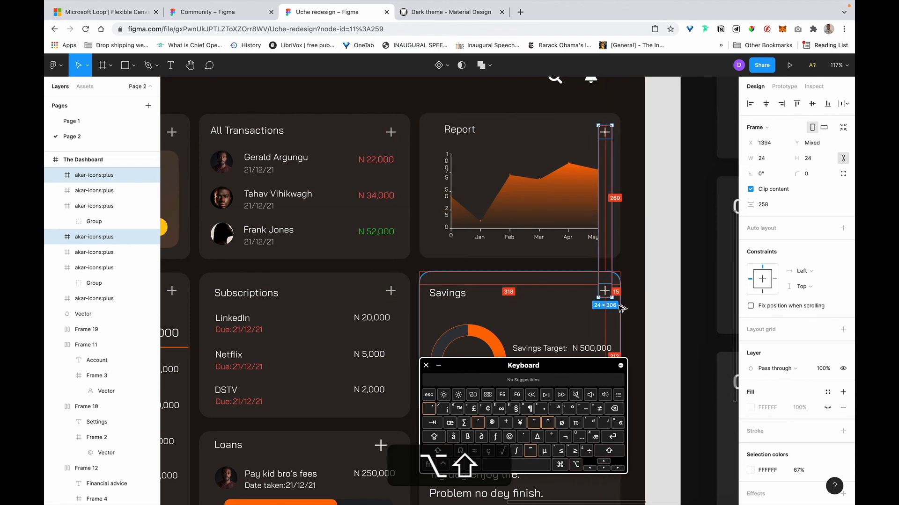
pyautogui.press('Left')
pyautogui.press('Left')
pyautogui.press('Left')
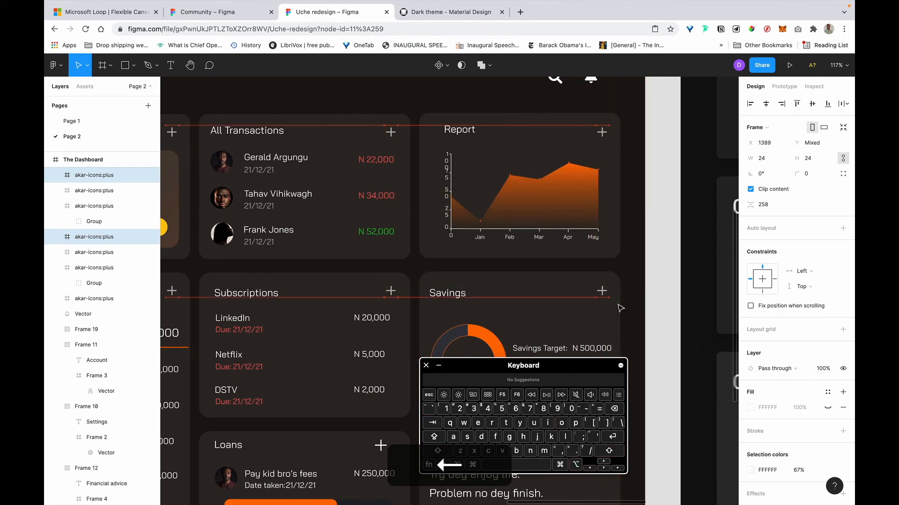
pyautogui.hscroll(-1, 524, 181)
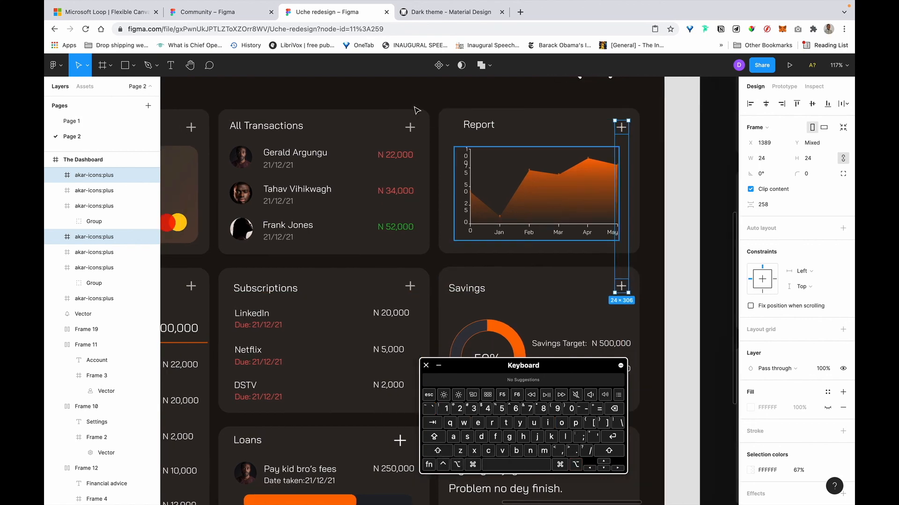
# Raise the Savings heading and top-align the Budget, Subscriptions and Savings headings at Y 416.
pyautogui.click(440, 143)
pyautogui.hscroll(-1, 439, 142)
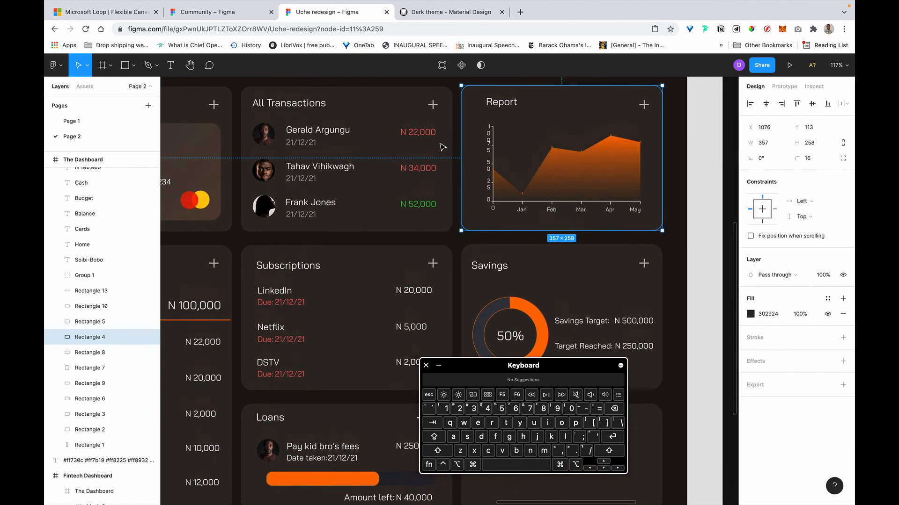
pyautogui.click(490, 282)
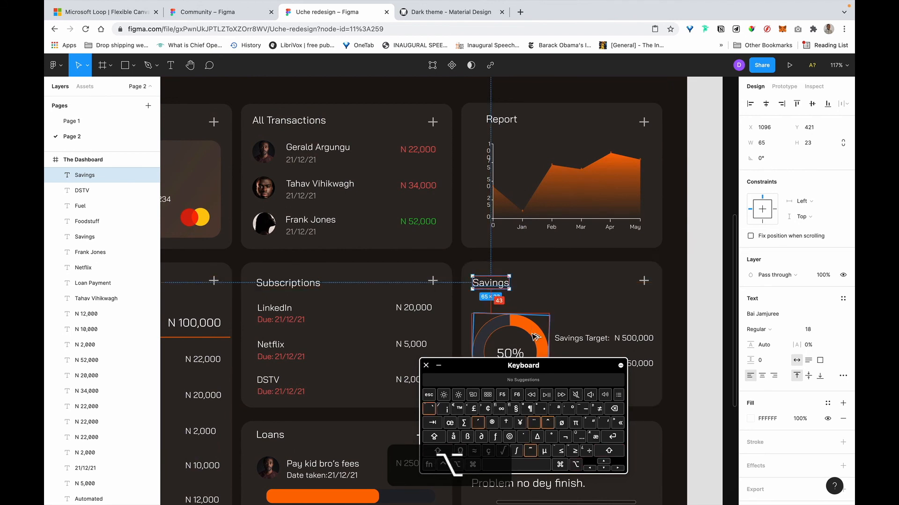
pyautogui.click(603, 461)
pyautogui.press('Up')
pyautogui.press('Up')
pyautogui.press('Up')
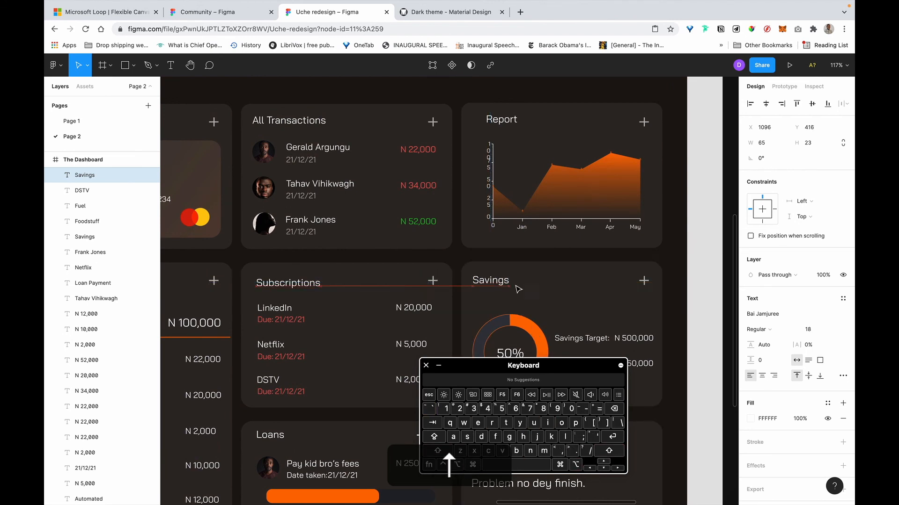
pyautogui.press('shift')
pyautogui.keyDown('shift'); pyautogui.click(301, 283); pyautogui.keyUp('shift')
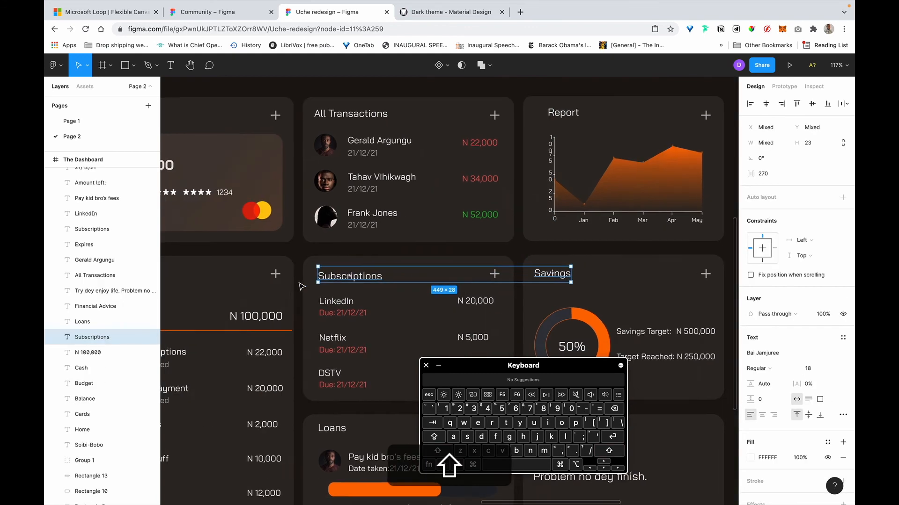
pyautogui.hscroll(-5, 301, 283)
pyautogui.keyDown('shift'); pyautogui.click(210, 270); pyautogui.keyUp('shift')
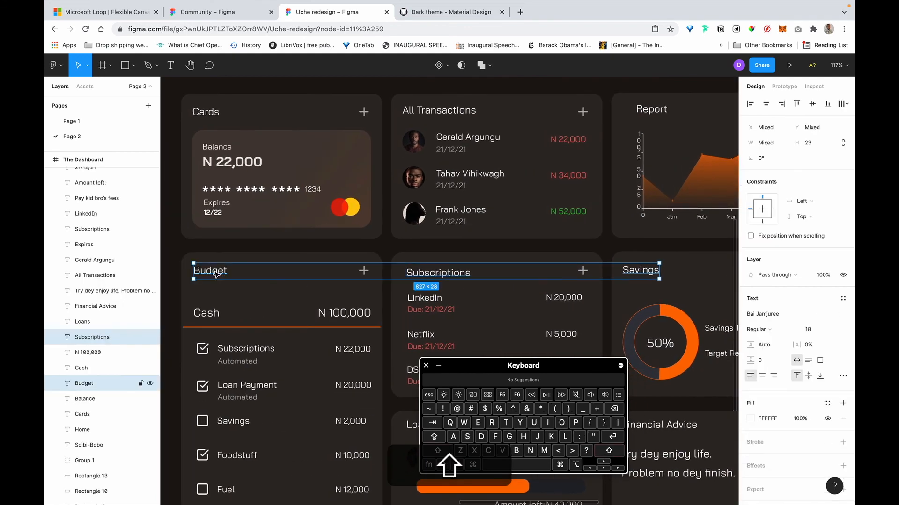
pyautogui.click(797, 104)
# Shift the Subscriptions heading left to X 702 to even its padding.
pyautogui.click(412, 277)
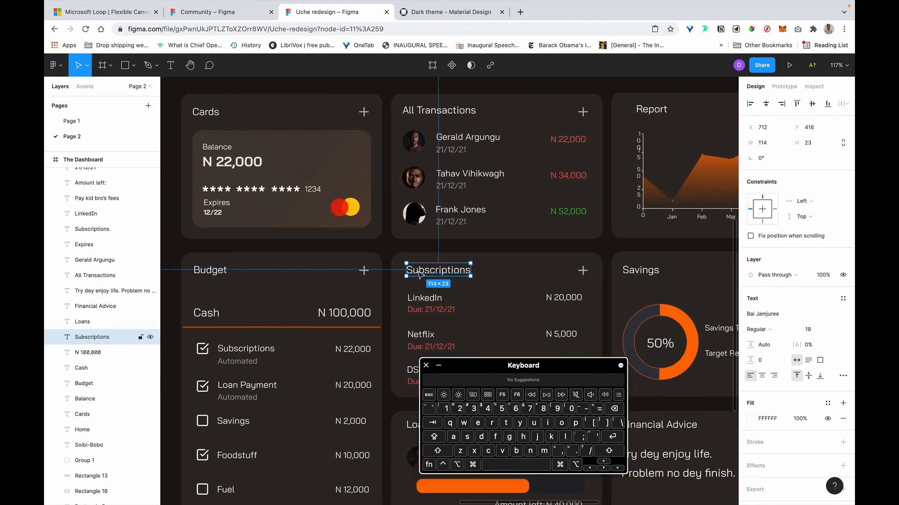
pyautogui.hotkey('alt', 'shift', 'Left')
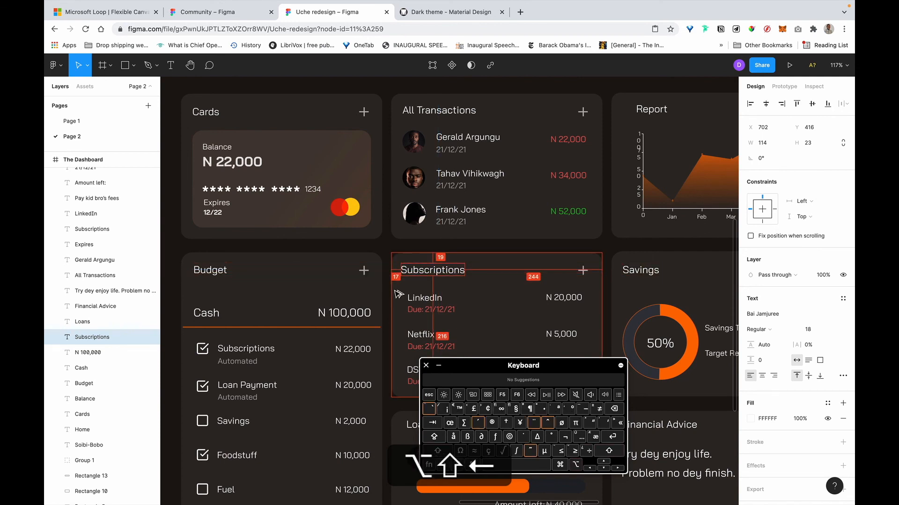
pyautogui.hotkey('alt', 'Right')
pyautogui.hotkey('alt', 'Right')
pyautogui.hotkey('alt', 'Right')
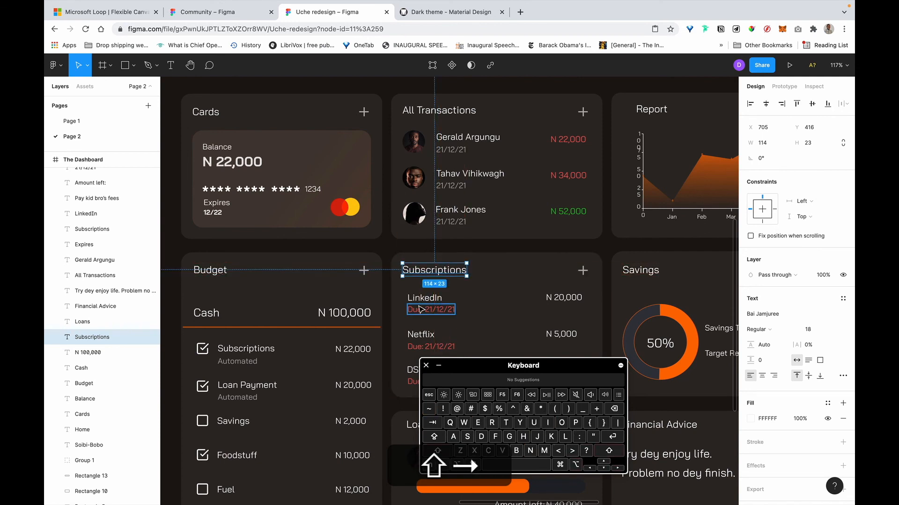
# Nudge the LinkedIn, Netflix and DSTV Due Date groups so the names and dates line up with the heading.
pyautogui.click(421, 297)
pyautogui.doubleClick(424, 298)
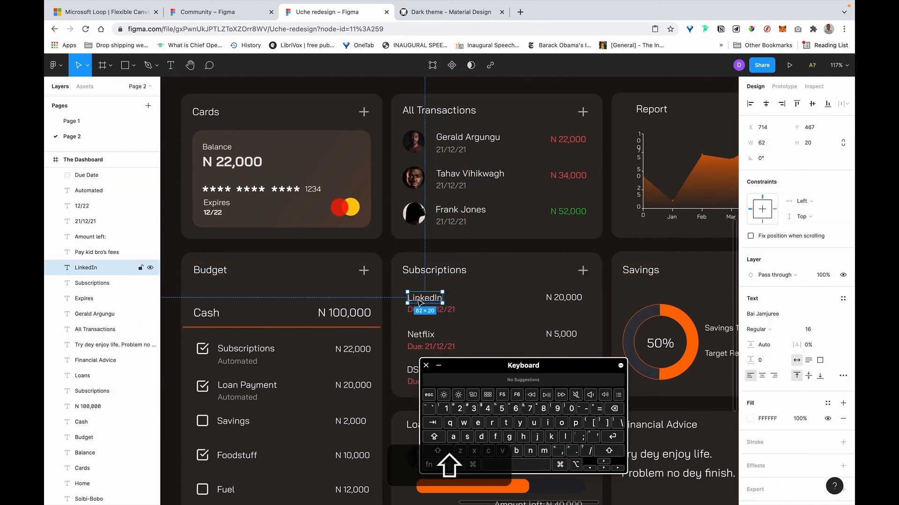
pyautogui.keyDown('shift'); pyautogui.click(424, 338); pyautogui.keyUp('shift')
pyautogui.scroll(-4, 416, 328)
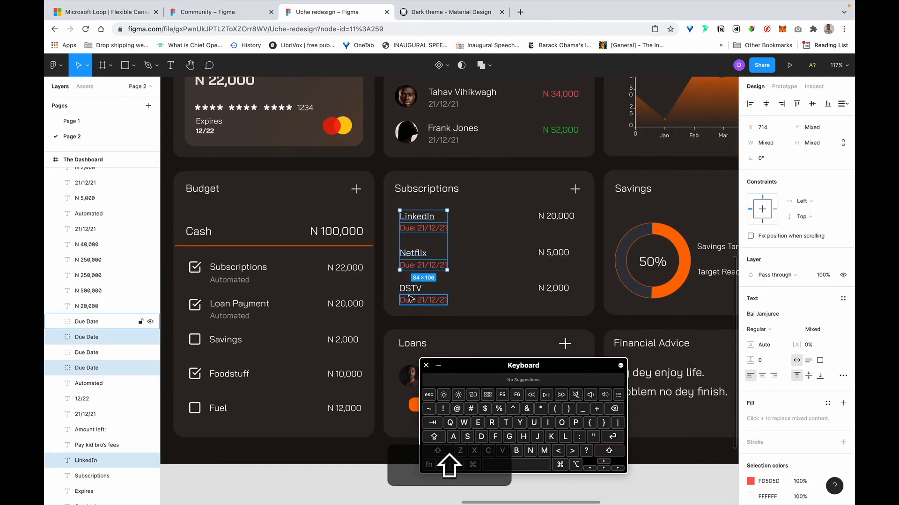
pyautogui.keyDown('shift'); pyautogui.click(409, 294); pyautogui.keyUp('shift')
pyautogui.hotkey('shift', 'Return')
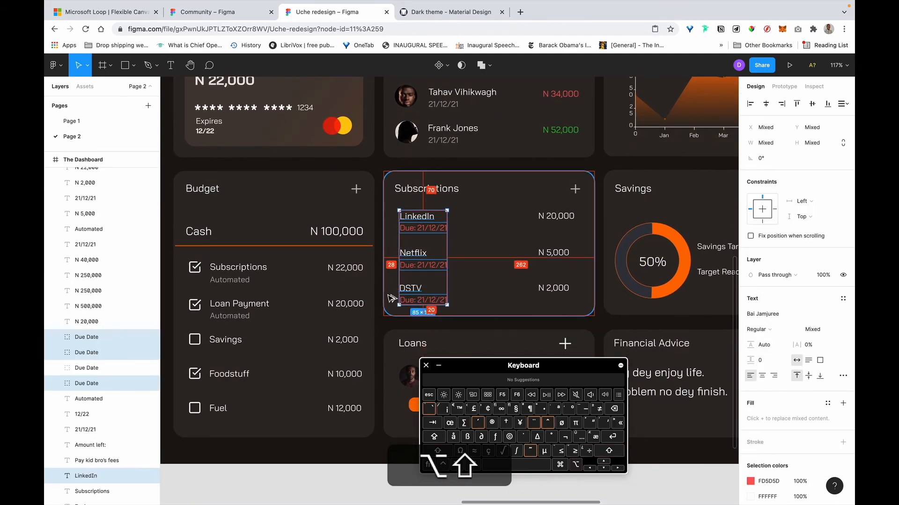
pyautogui.hotkey('alt', 'shift', 'Left')
pyautogui.hotkey('alt', 'Right')
pyautogui.hotkey('alt', 'Right')
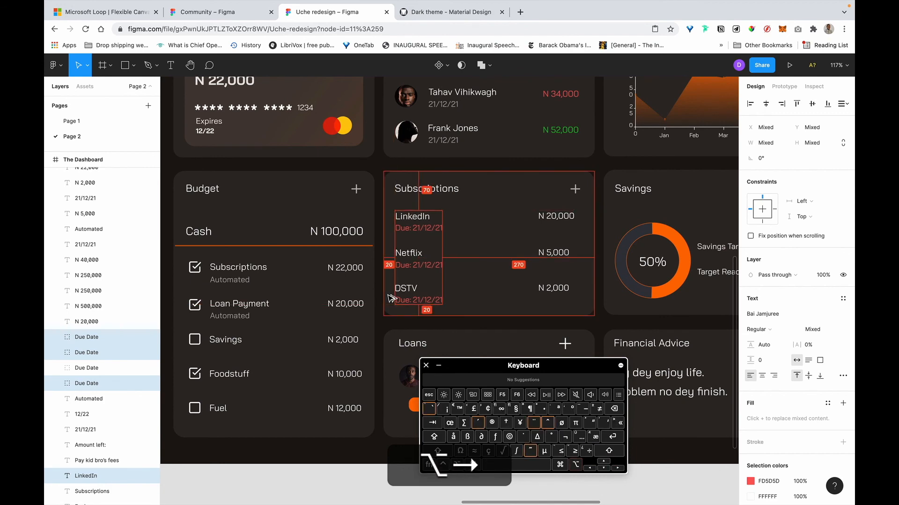
# Right-align the N 20,000, N 5,000 and N 2,000 subscription amounts.
pyautogui.hscroll(1, 392, 299)
pyautogui.hscroll(2, 512, 248)
pyautogui.scroll(-1, 512, 248)
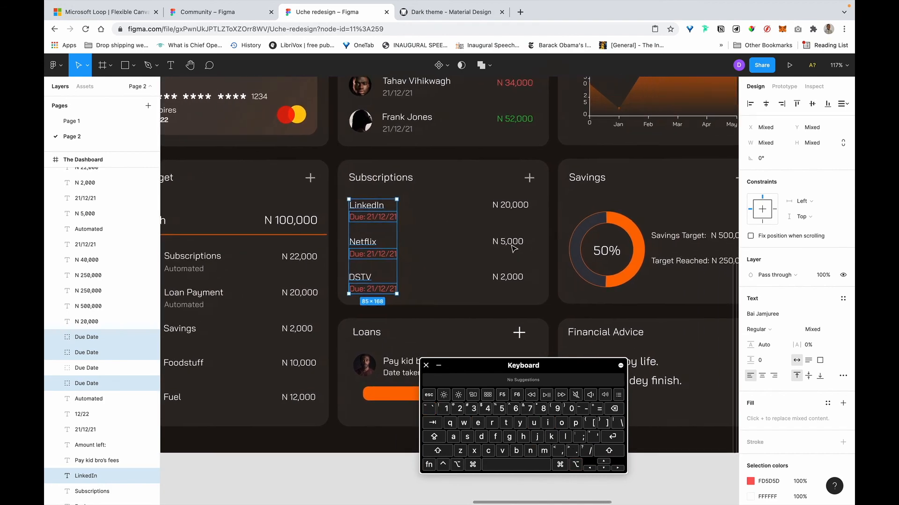
pyautogui.click(502, 211)
pyautogui.keyDown('shift'); pyautogui.click(496, 241); pyautogui.keyUp('shift')
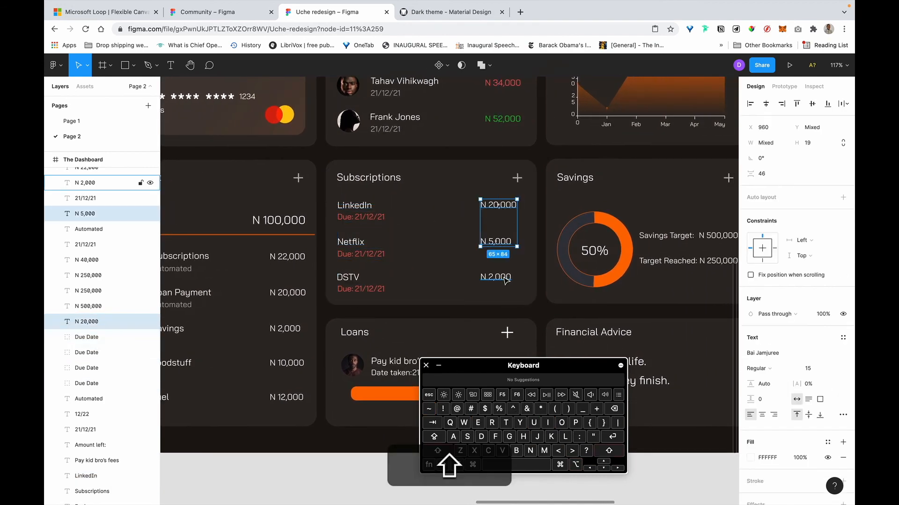
pyautogui.keyDown('shift'); pyautogui.click(496, 277); pyautogui.keyUp('shift')
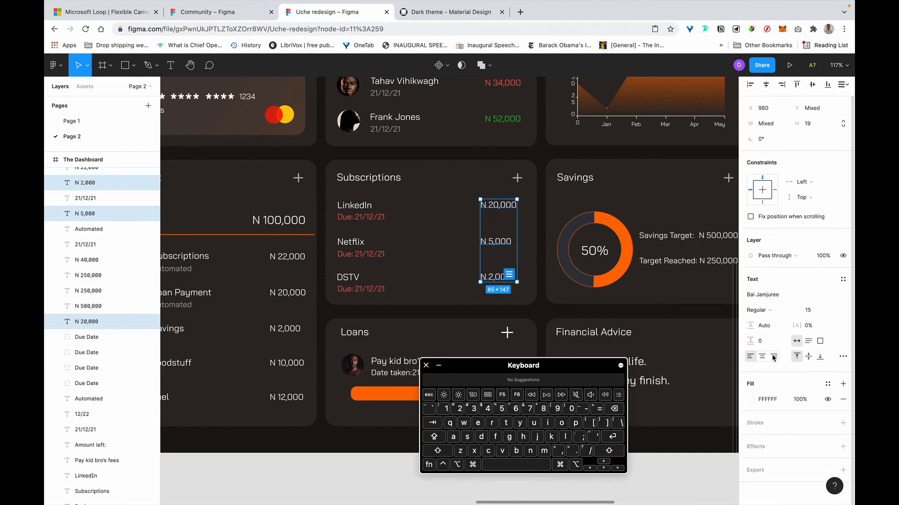
pyautogui.click(774, 357)
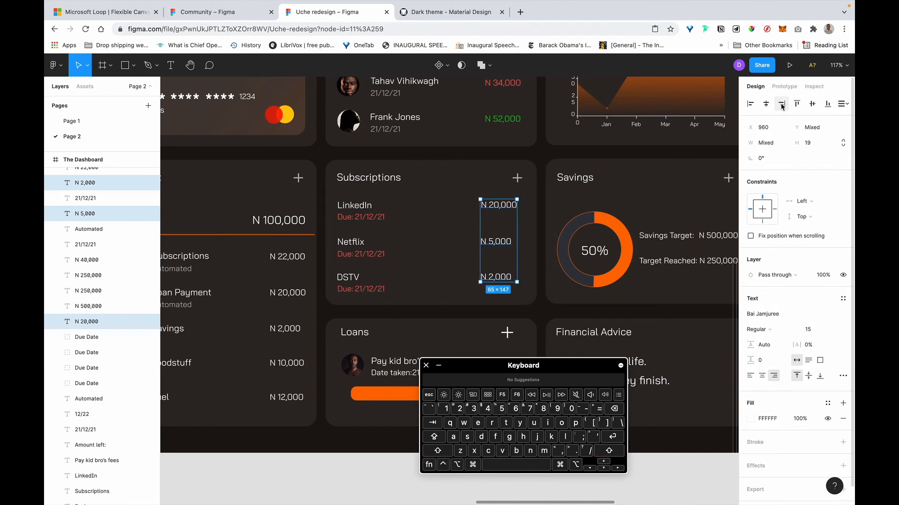
# Select the N 22,000, N 34,000 and N 52,000 amounts together.
pyautogui.scroll(4, 544, 196)
pyautogui.click(506, 136)
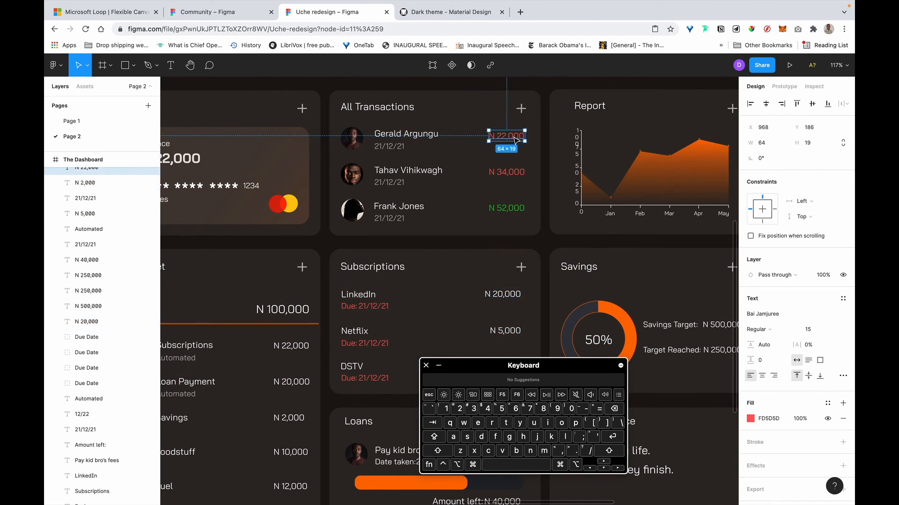
pyautogui.keyDown('shift'); pyautogui.click(520, 171); pyautogui.keyUp('shift')
pyautogui.keyDown('shift'); pyautogui.click(506, 208); pyautogui.keyUp('shift')
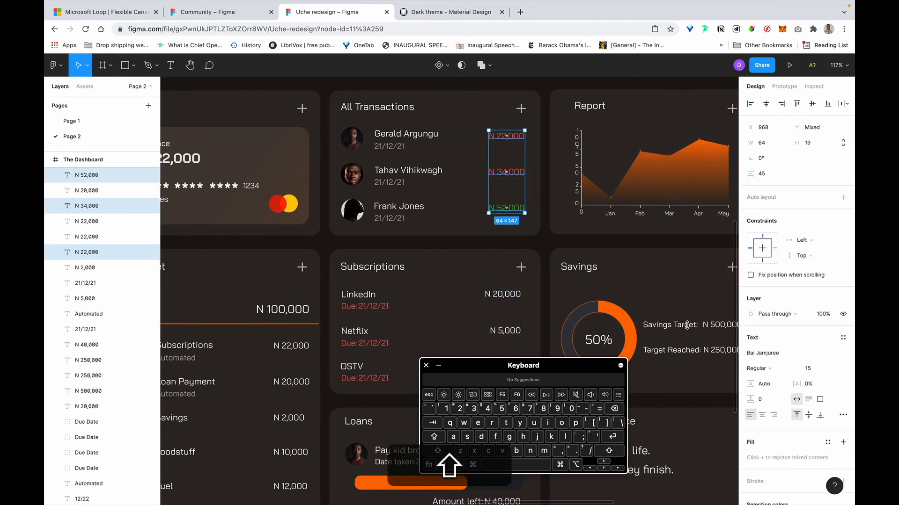
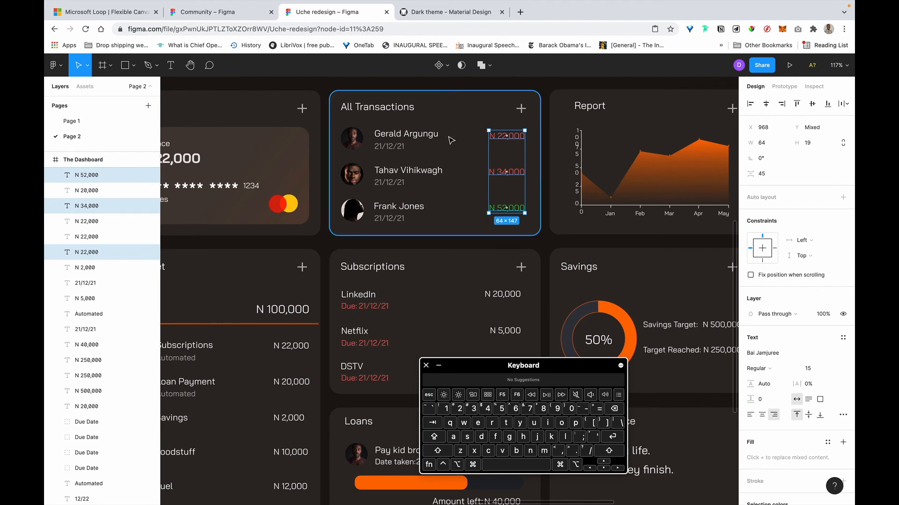
# Clear the amount selection and zoom in on the All Transactions card.
pyautogui.scroll(2, 451, 140)
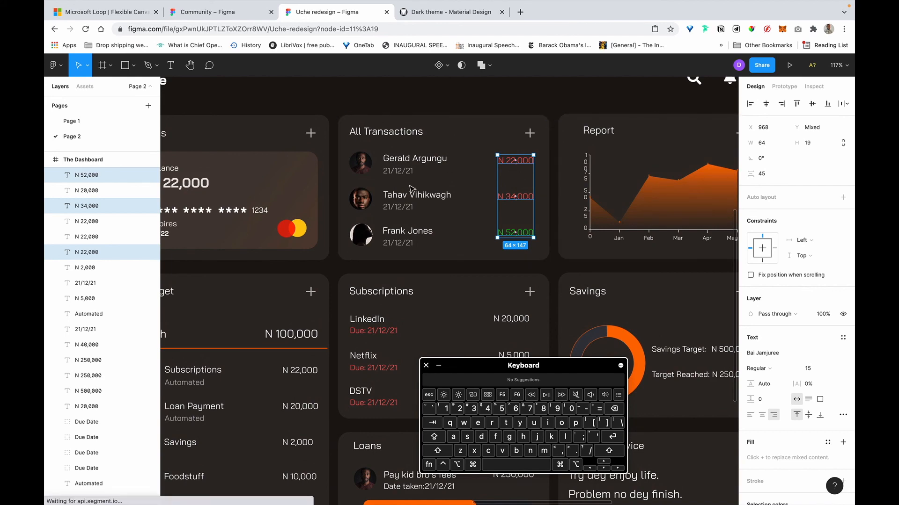
pyautogui.click(555, 115)
pyautogui.hscroll(2, 414, 182)
pyautogui.scroll(5, 414, 181)
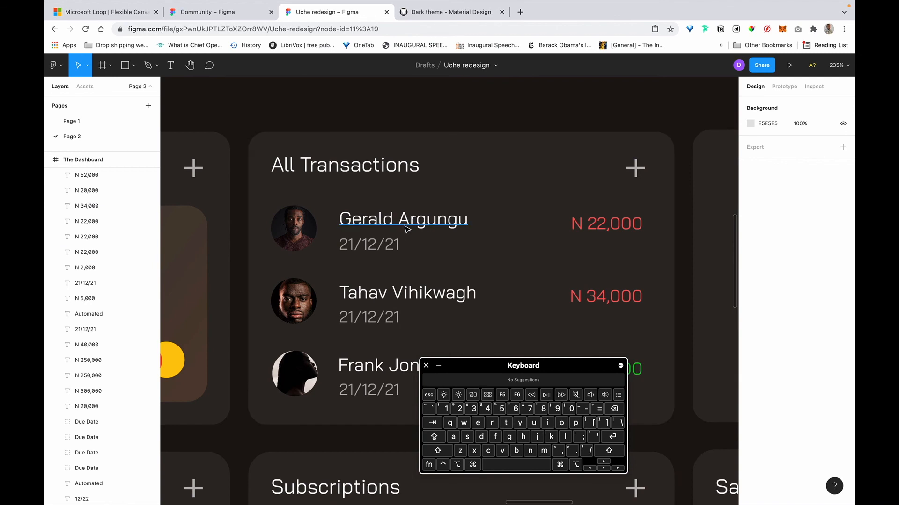
pyautogui.keyDown('super'); pyautogui.click(405, 228); pyautogui.keyUp('super')
pyautogui.keyDown('super'); pyautogui.click(427, 297); pyautogui.keyUp('super')
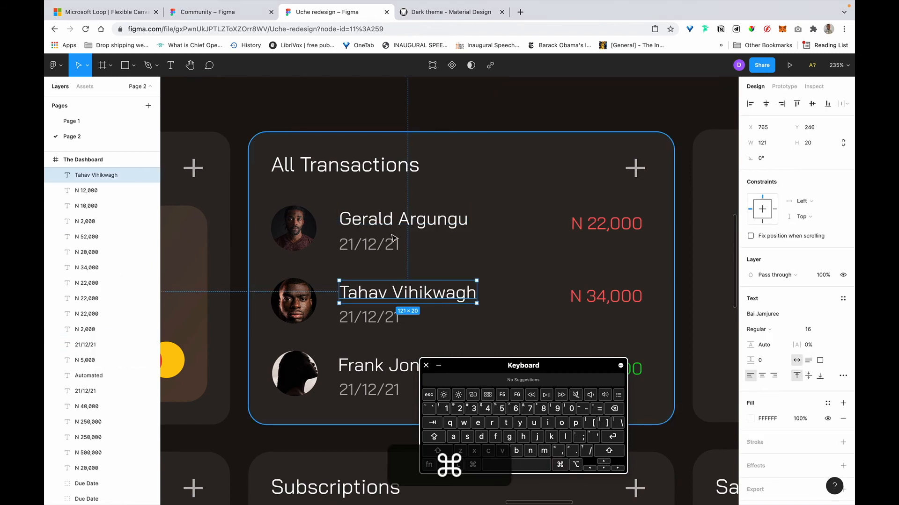
pyautogui.keyDown('shift'); pyautogui.keyDown('super'); pyautogui.click(380, 221); pyautogui.keyUp('super'); pyautogui.keyUp('shift')
pyautogui.keyDown('shift'); pyautogui.keyDown('super'); pyautogui.click(378, 369); pyautogui.keyUp('super'); pyautogui.keyUp('shift')
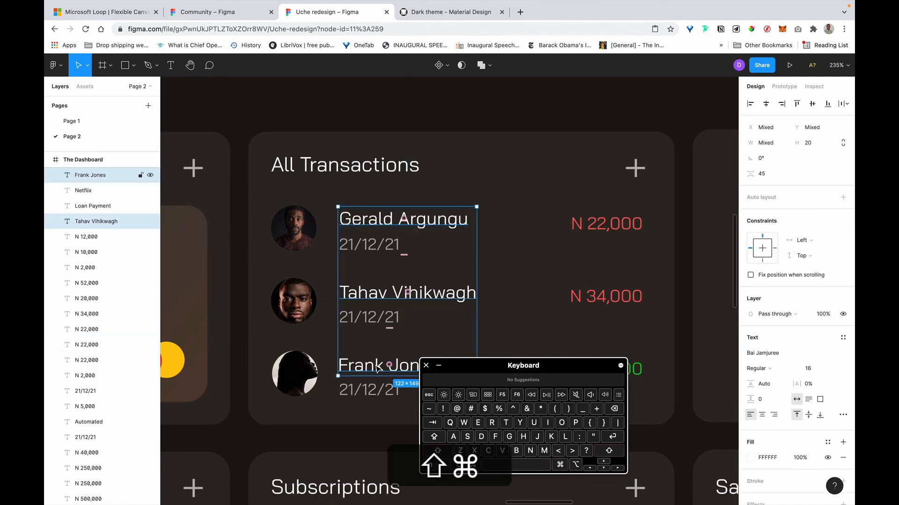
pyautogui.press('super+b')
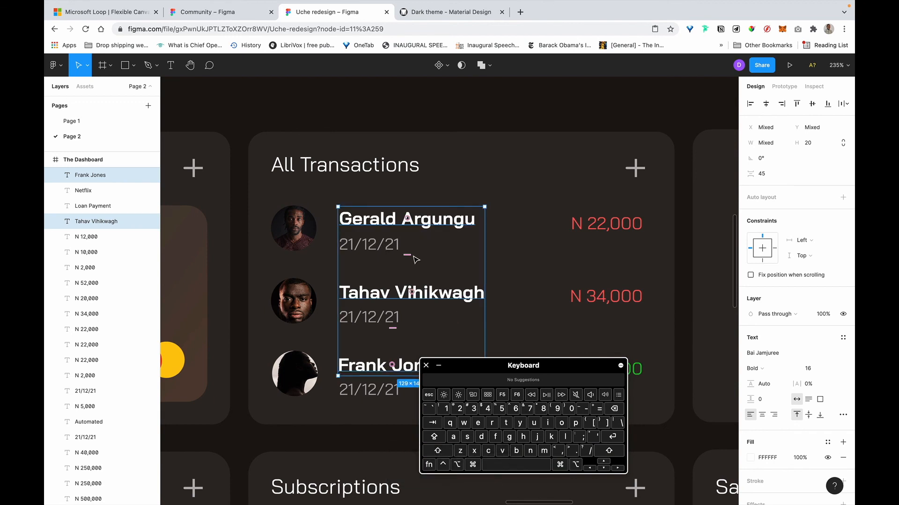
# Select the three transaction dates, then the All Transactions card background.
pyautogui.scroll(-2, 384, 252)
pyautogui.keyDown('super'); pyautogui.click(346, 248); pyautogui.keyUp('super')
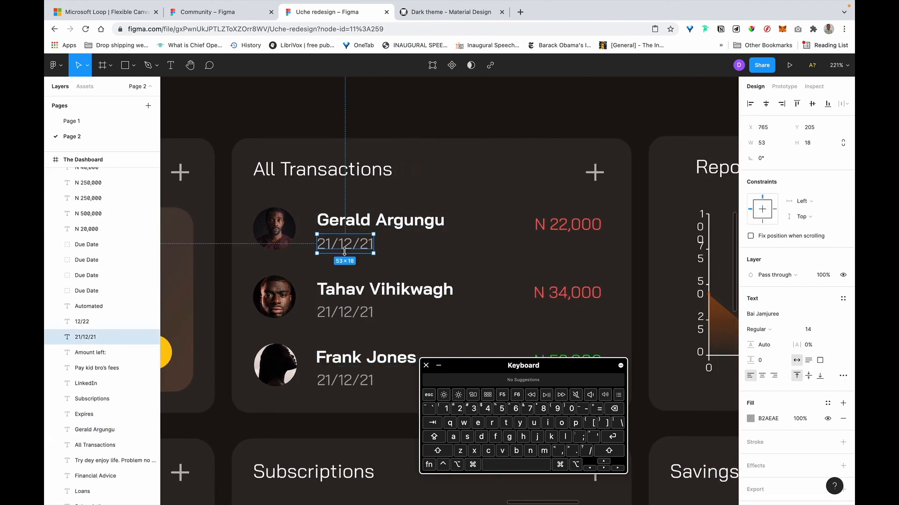
pyautogui.keyDown('super'); pyautogui.click(365, 316); pyautogui.keyUp('super')
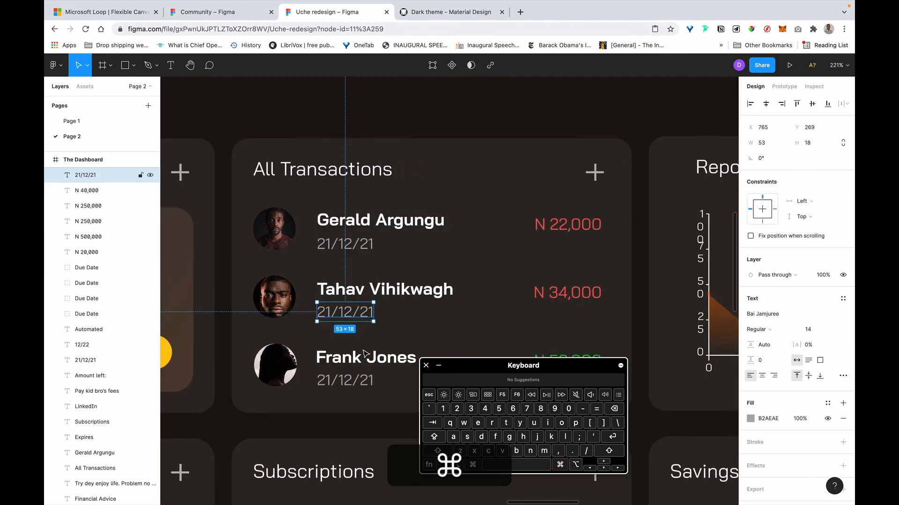
pyautogui.keyDown('super'); pyautogui.click(362, 381); pyautogui.keyUp('super')
pyautogui.keyDown('shift'); pyautogui.keyDown('super'); pyautogui.click(355, 314); pyautogui.keyUp('super'); pyautogui.keyUp('shift')
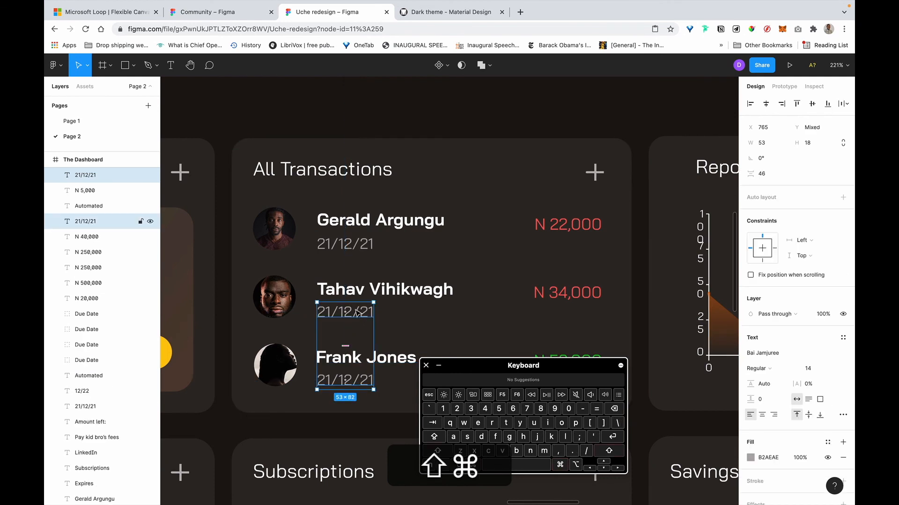
pyautogui.keyDown('shift'); pyautogui.keyDown('super'); pyautogui.click(351, 243); pyautogui.keyUp('super'); pyautogui.keyUp('shift')
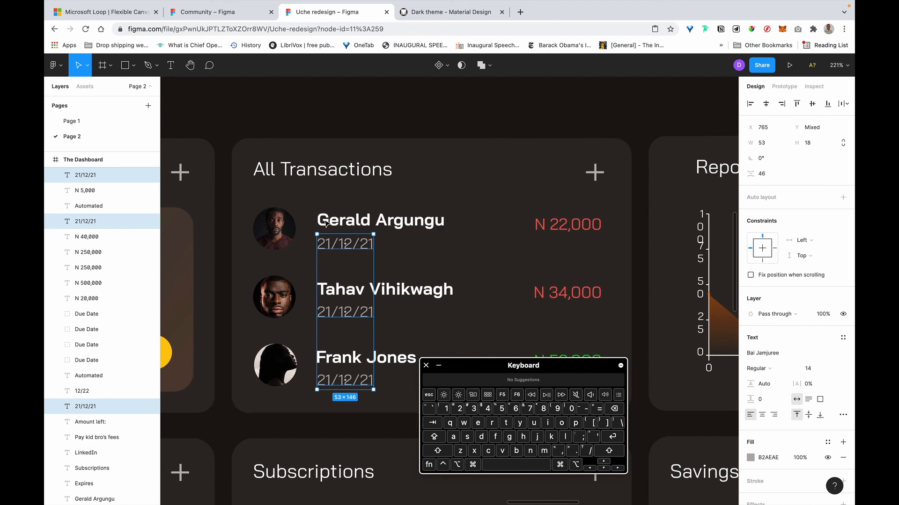
pyautogui.click(467, 226)
pyautogui.scroll(-5, 466, 229)
pyautogui.hscroll(1, 495, 228)
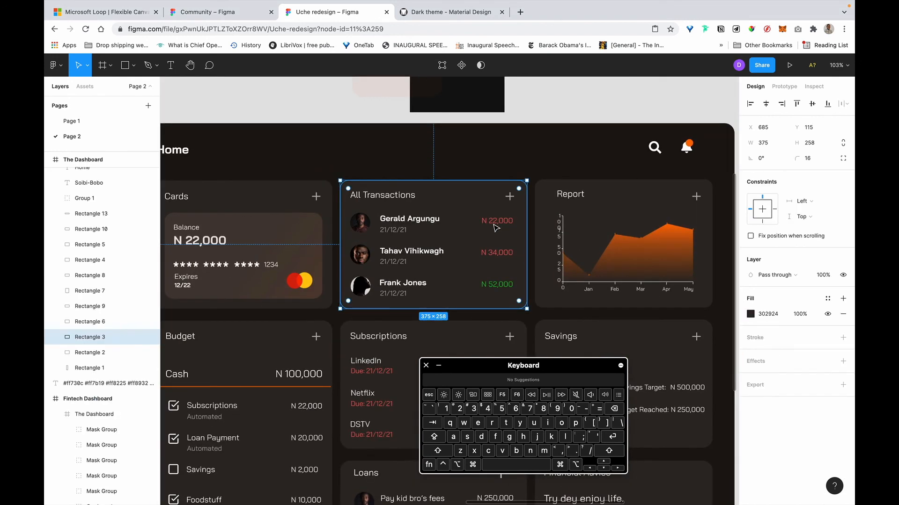
# Draw a test divider line with the Pen tool, then delete it.
pyautogui.press('p')
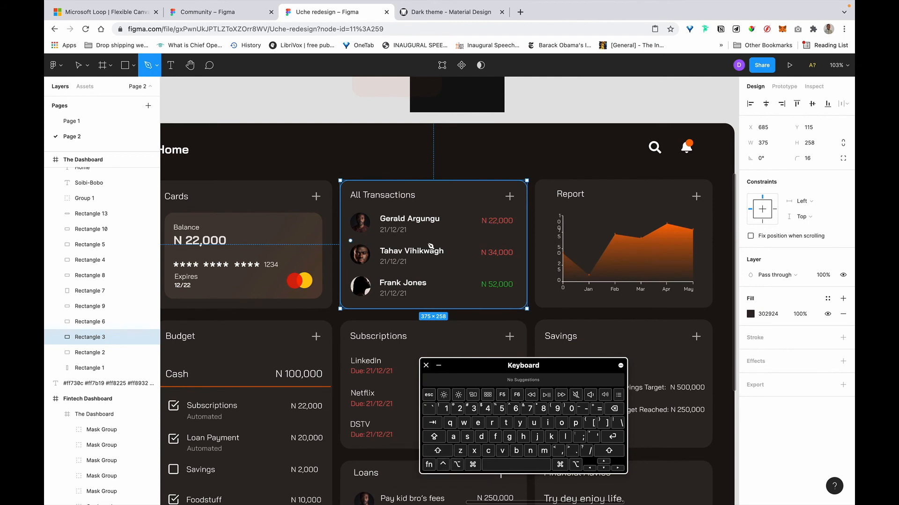
pyautogui.click(350, 240)
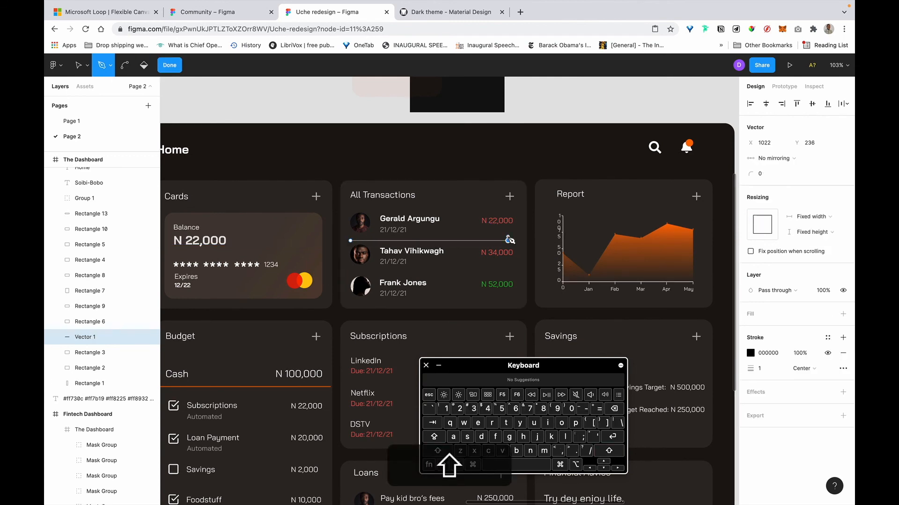
pyautogui.press('Escape')
pyautogui.press('Escape')
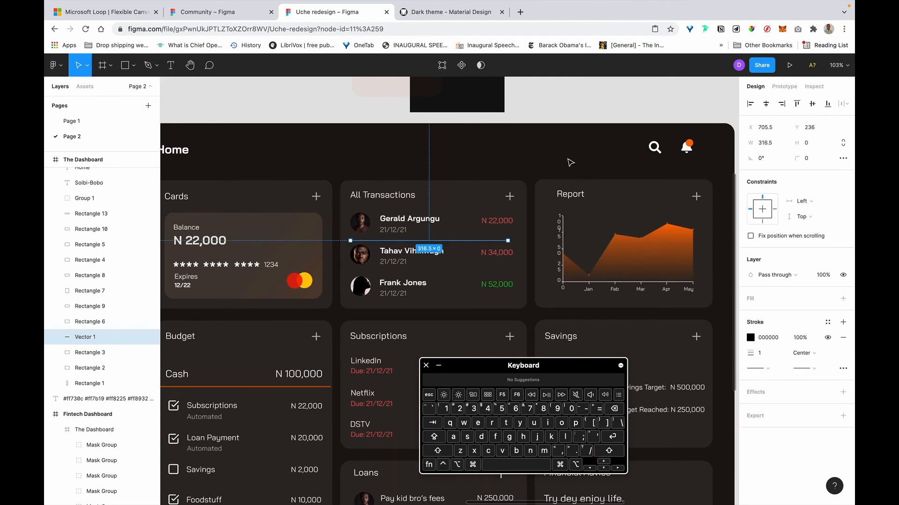
pyautogui.scroll(5, 473, 276)
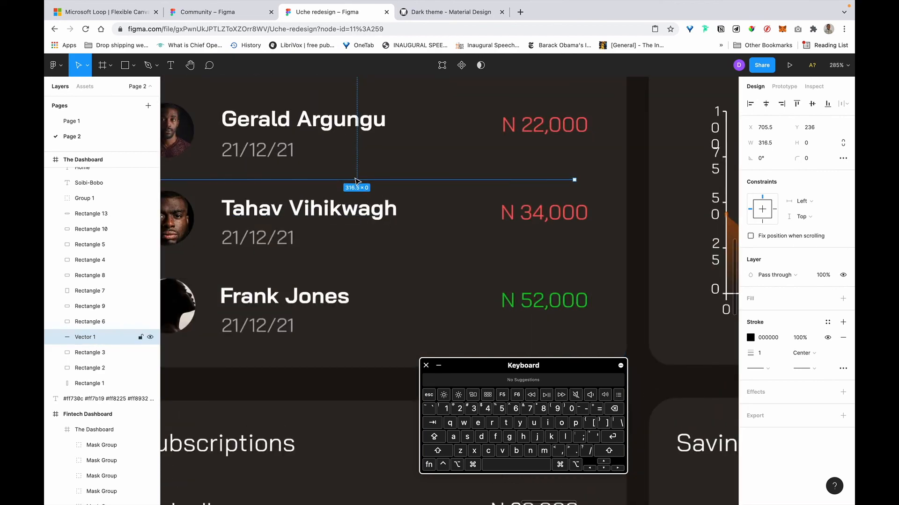
pyautogui.press('BackSpace')
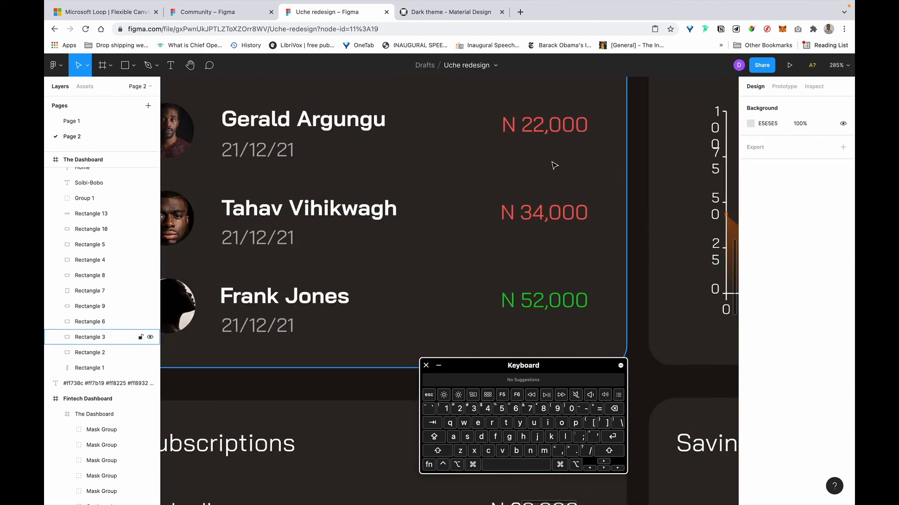
pyautogui.scroll(-5, 554, 165)
pyautogui.scroll(4, 444, 188)
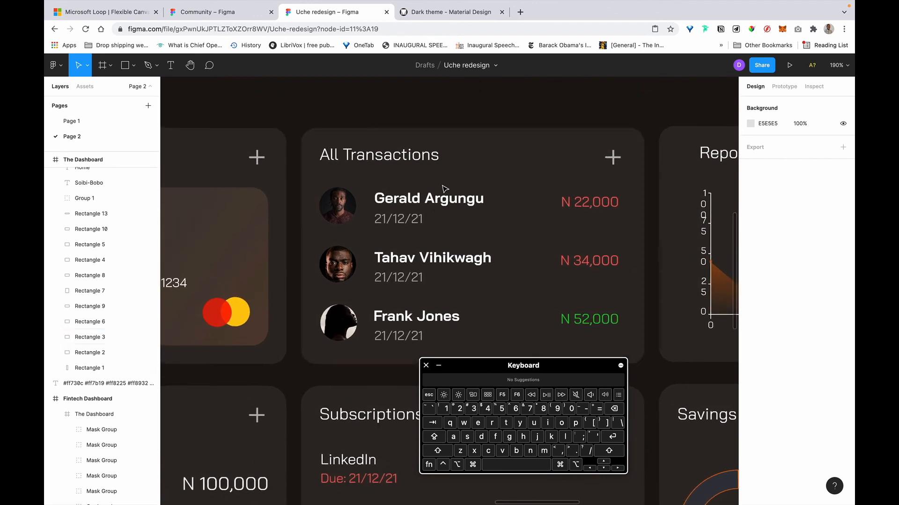
pyautogui.click(434, 203)
pyautogui.keyDown('shift'); pyautogui.click(403, 220); pyautogui.keyUp('shift')
pyautogui.hotkey('shift', 'a')
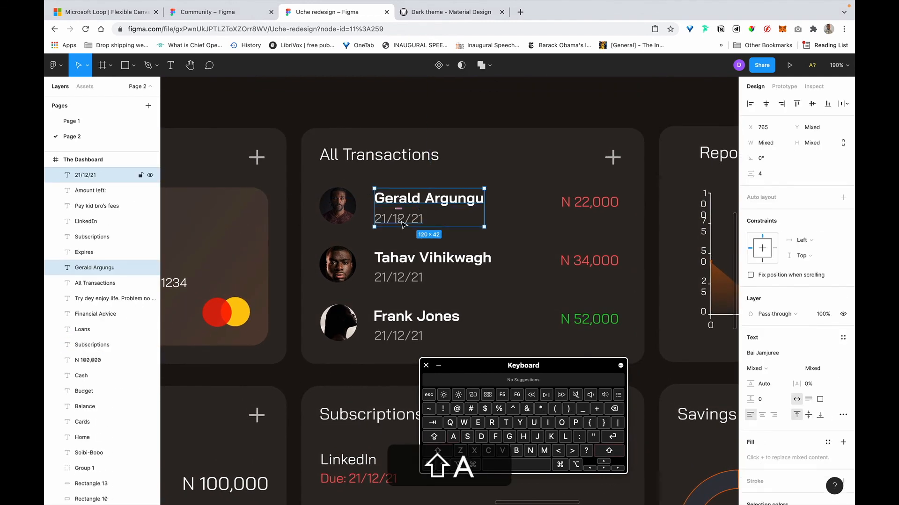
pyautogui.click(335, 215)
pyautogui.keyDown('shift'); pyautogui.click(421, 215); pyautogui.keyUp('shift')
pyautogui.hotkey('shift', 'a')
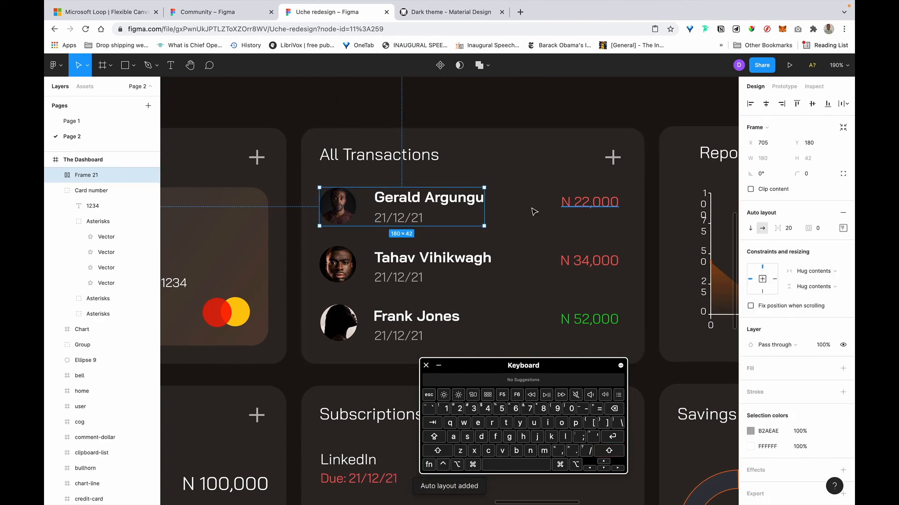
pyautogui.press('shift')
pyautogui.keyDown('shift'); pyautogui.click(577, 210); pyautogui.keyUp('shift')
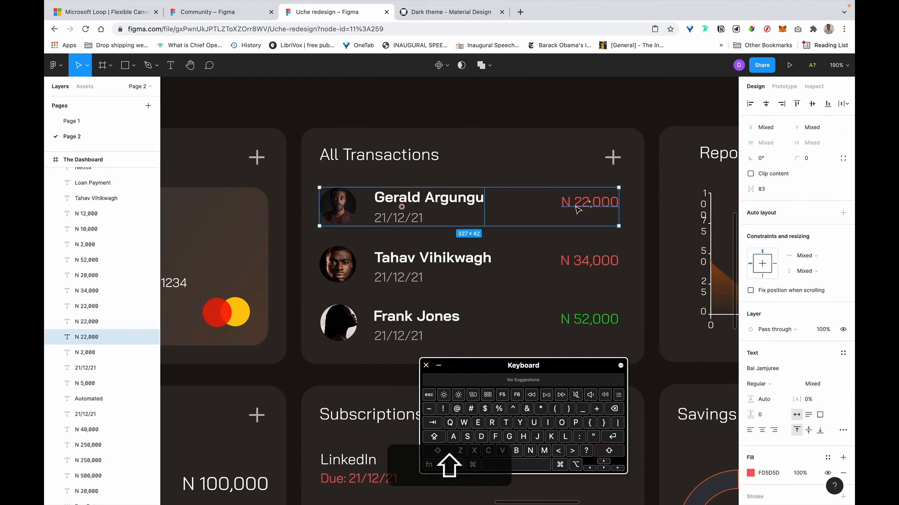
pyautogui.hotkey('shift', 'a')
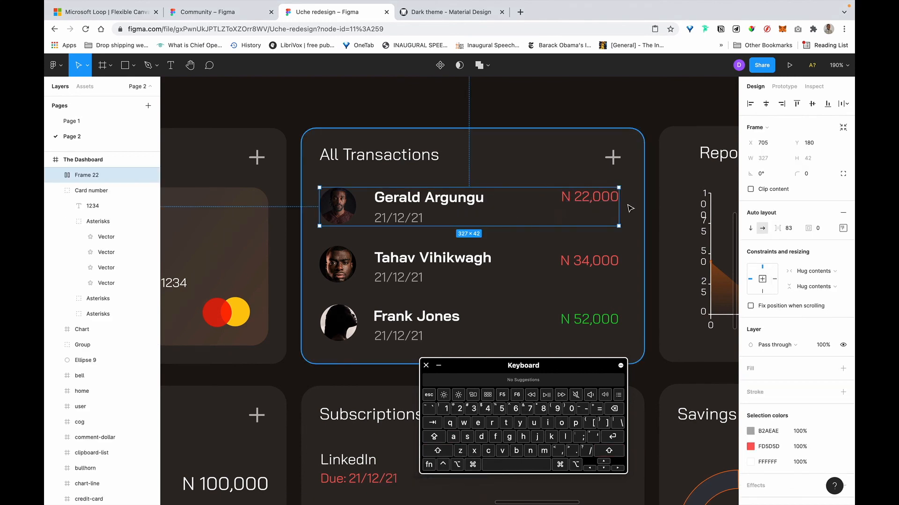
# Centre the row's items vertically and set the name-to-date spacing to 0.
pyautogui.click(844, 229)
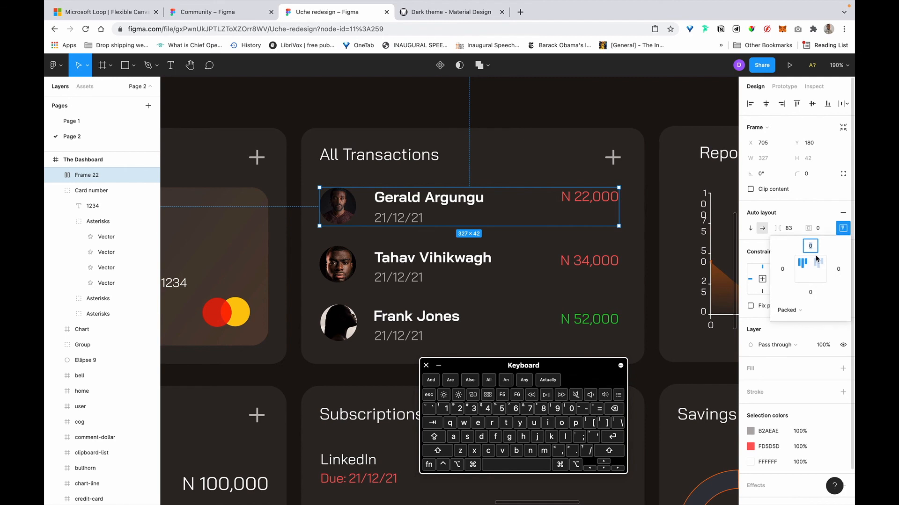
pyautogui.click(811, 271)
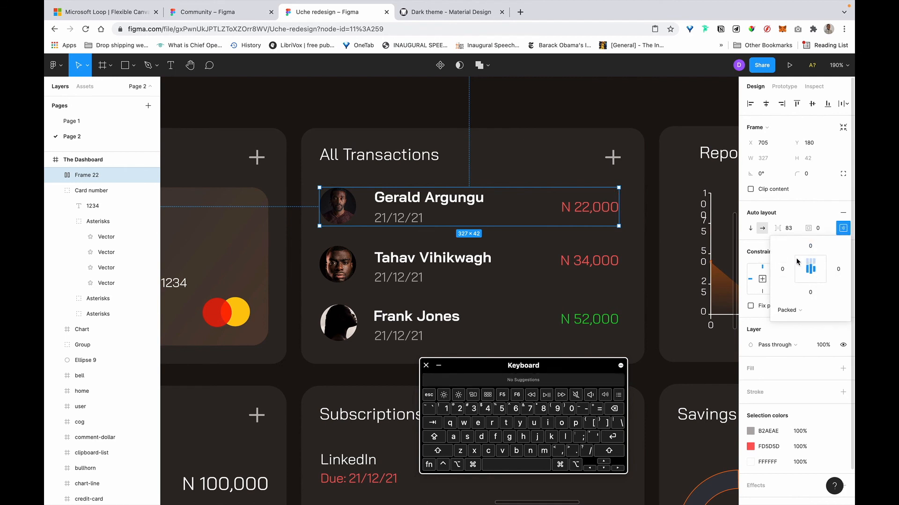
pyautogui.doubleClick(431, 200)
pyautogui.doubleClick(417, 205)
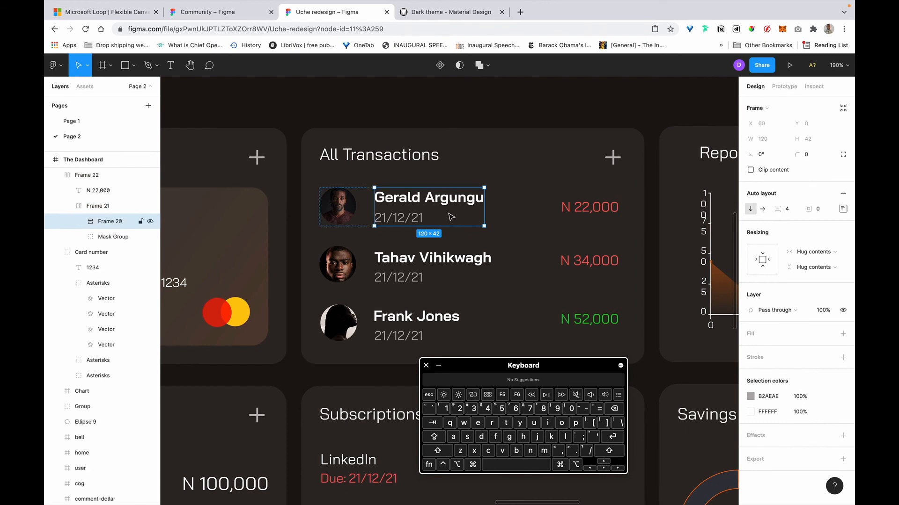
pyautogui.click(795, 209)
pyautogui.write('0')
pyautogui.press('Return')
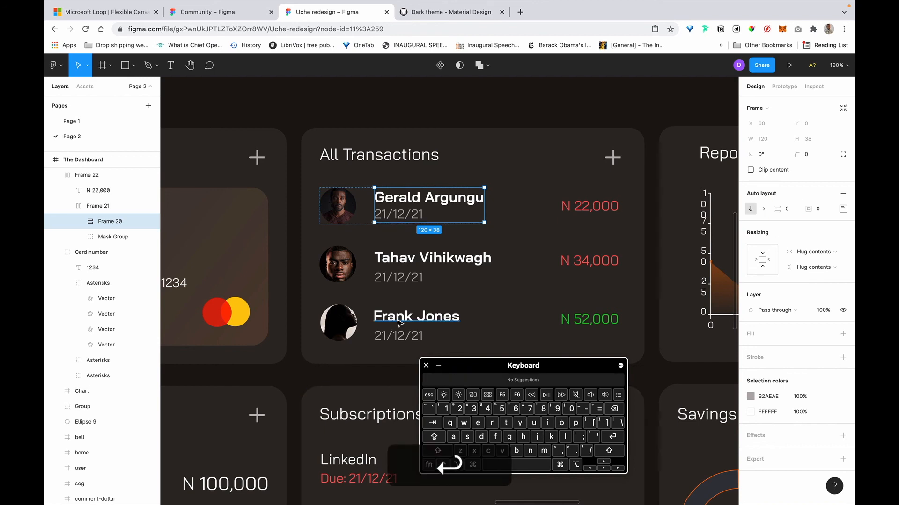
pyautogui.click(534, 221)
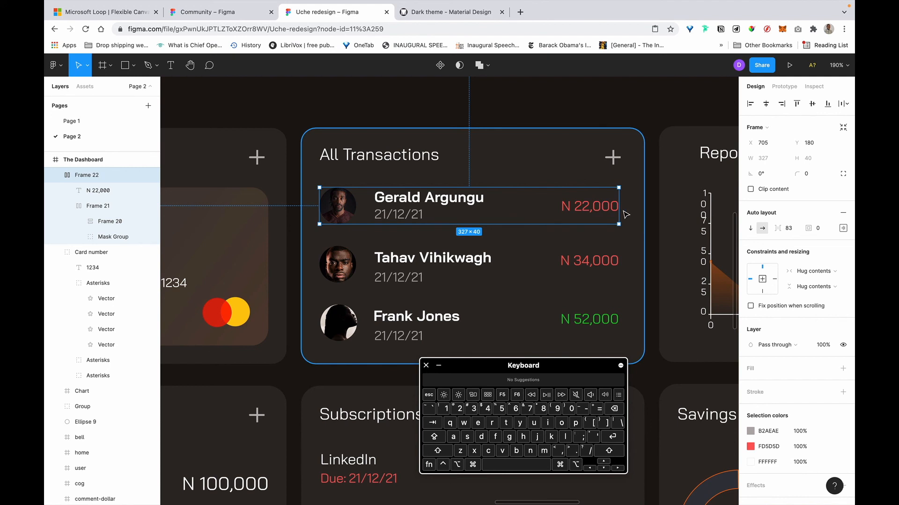
pyautogui.press('alt')
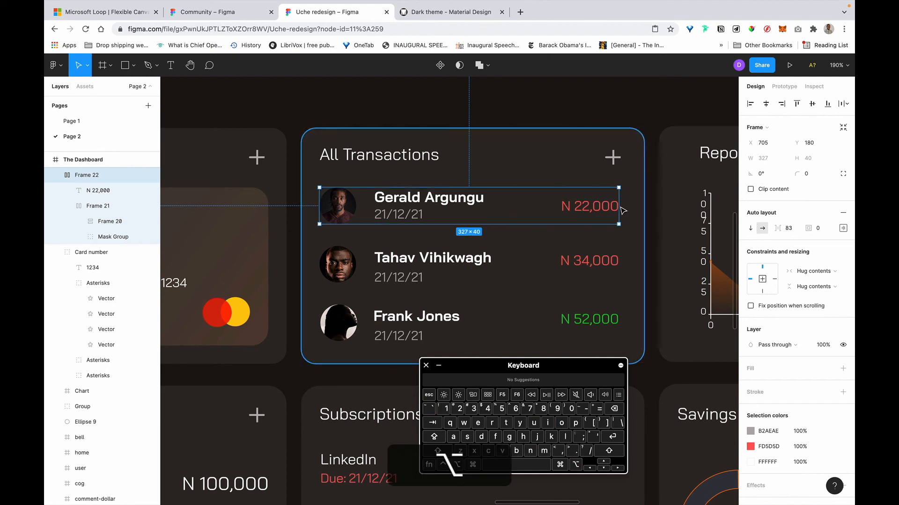
pyautogui.moveTo(618, 207); pyautogui.dragTo(624, 206)
pyautogui.press('alt')
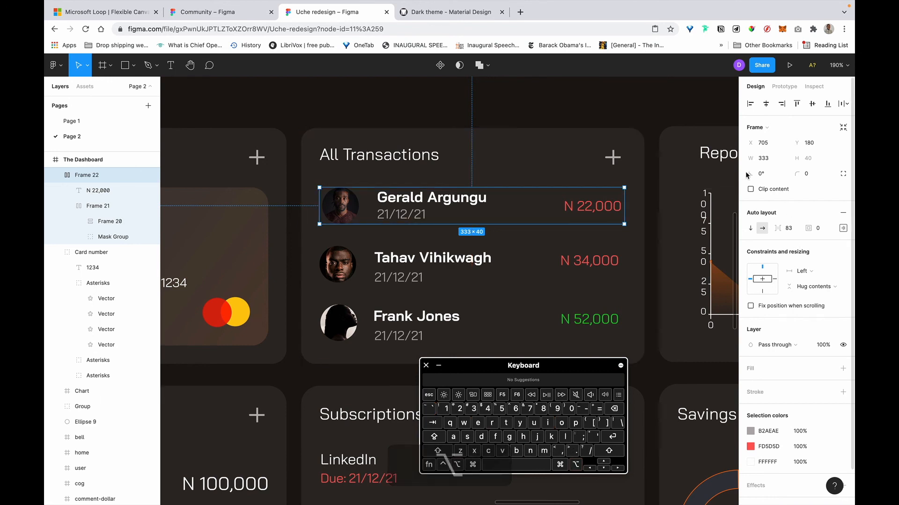
pyautogui.click(777, 158)
pyautogui.press('Right')
pyautogui.write('+2')
pyautogui.press('Return')
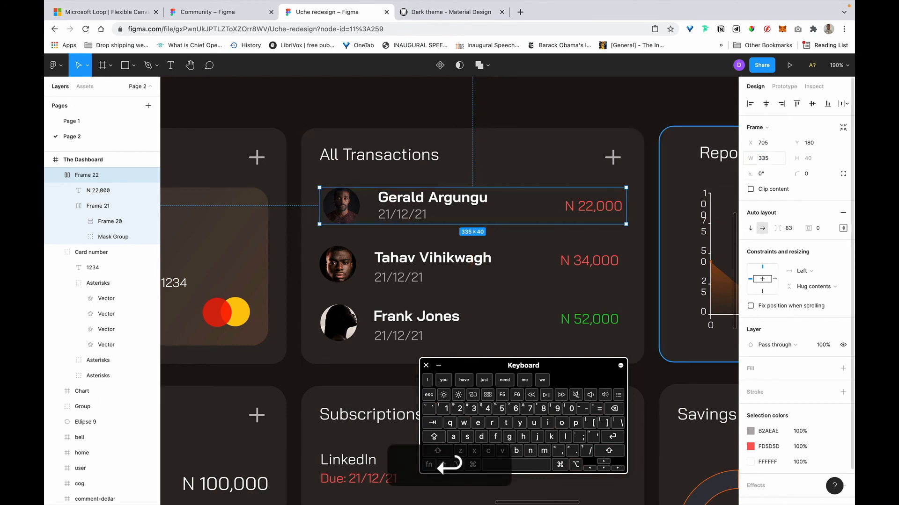
pyautogui.press('alt')
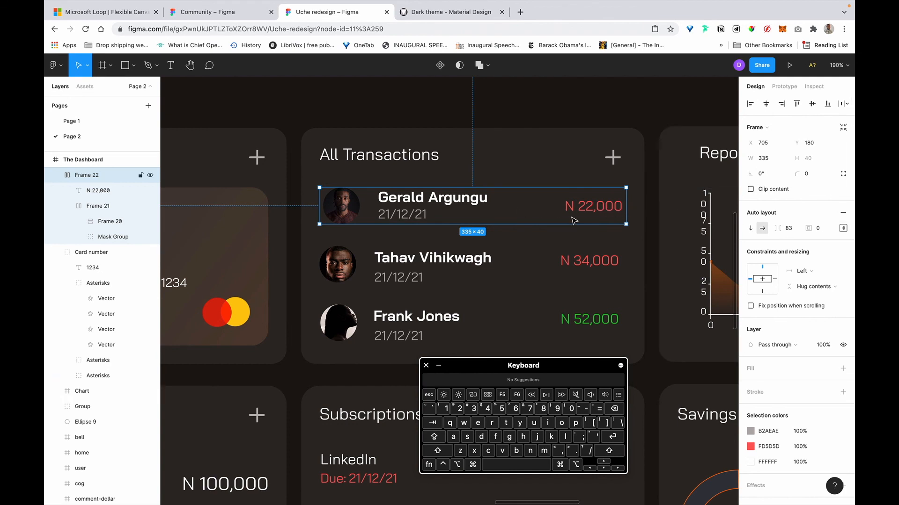
# Change the row's auto layout spacing from Packed to Space between.
pyautogui.click(843, 231)
pyautogui.click(801, 304)
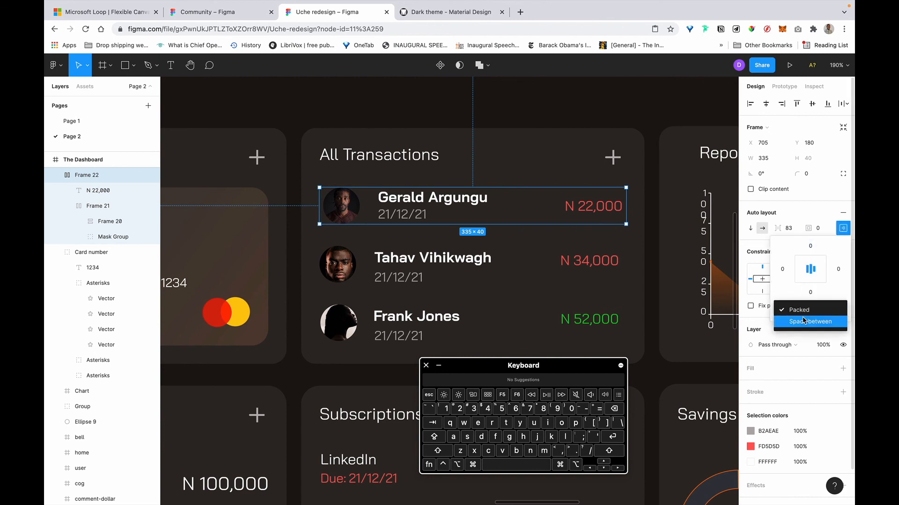
pyautogui.click(802, 317)
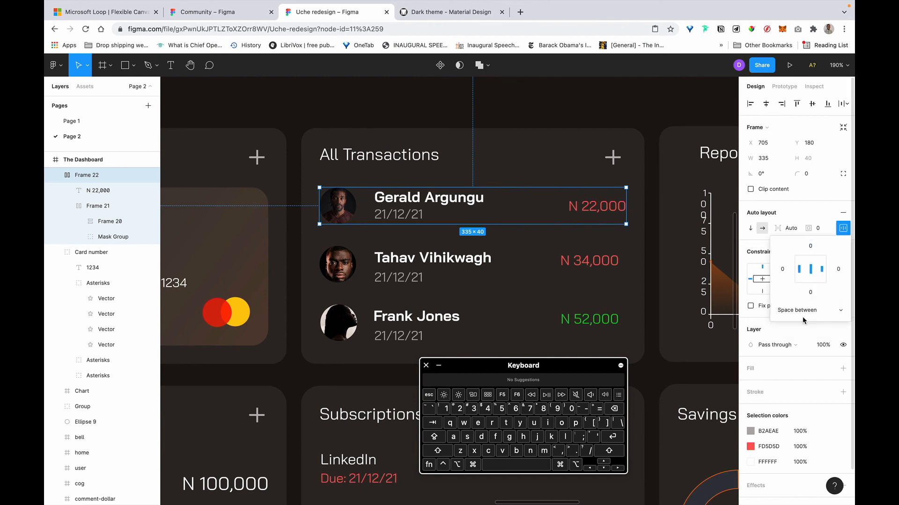
pyautogui.click(657, 227)
pyautogui.scroll(-5, 657, 227)
pyautogui.scroll(3, 656, 225)
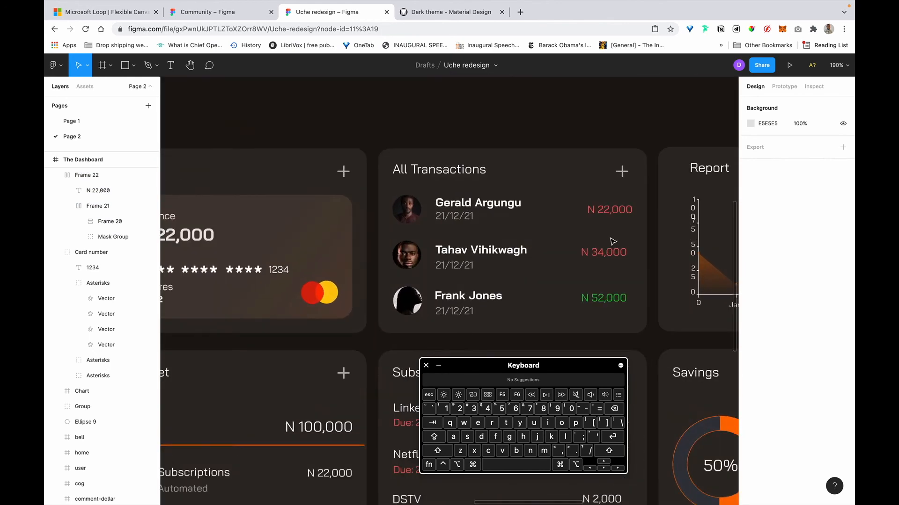
pyautogui.click(420, 216)
pyautogui.doubleClick(407, 219)
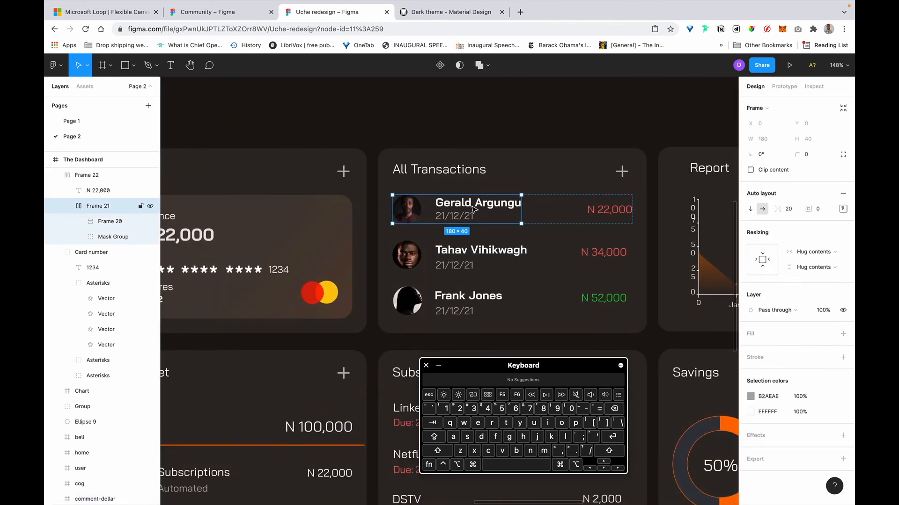
pyautogui.hscroll(-15, 673, 209)
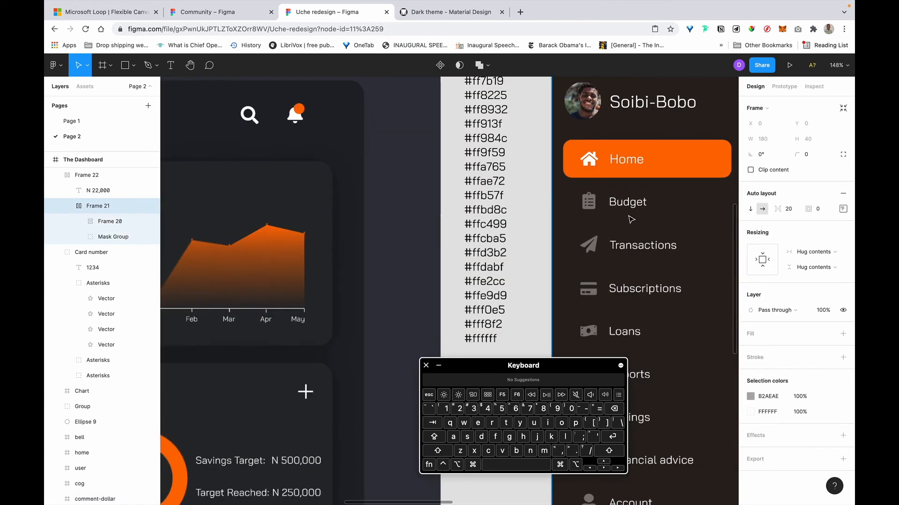
pyautogui.click(627, 207)
pyautogui.hscroll(10, 627, 209)
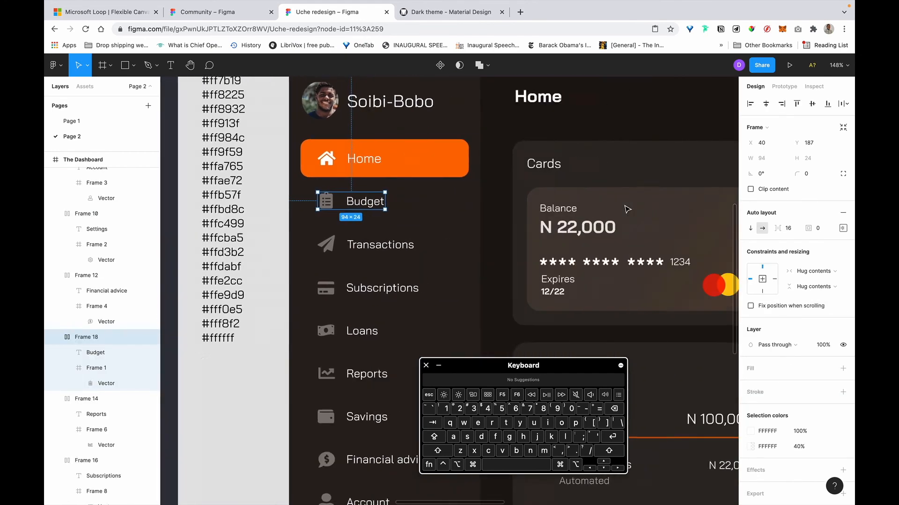
pyautogui.hscroll(5, 627, 209)
pyautogui.click(627, 208)
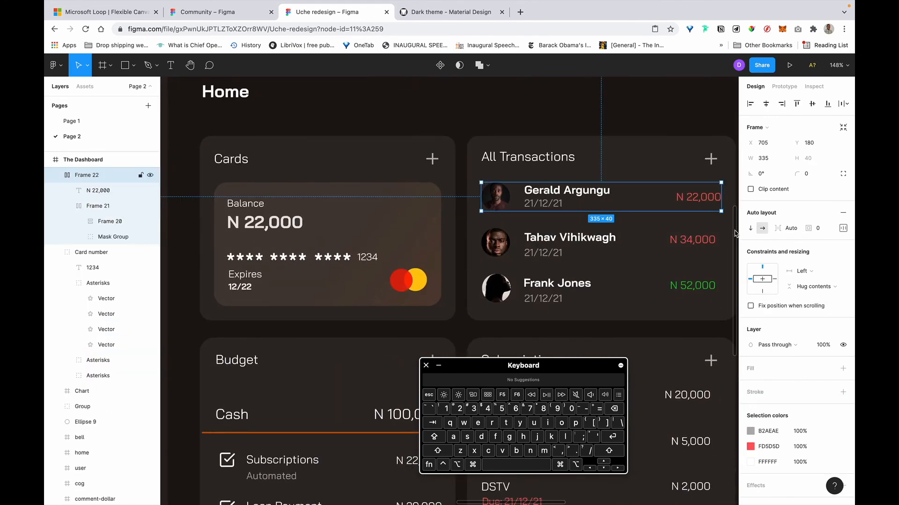
pyautogui.click(788, 229)
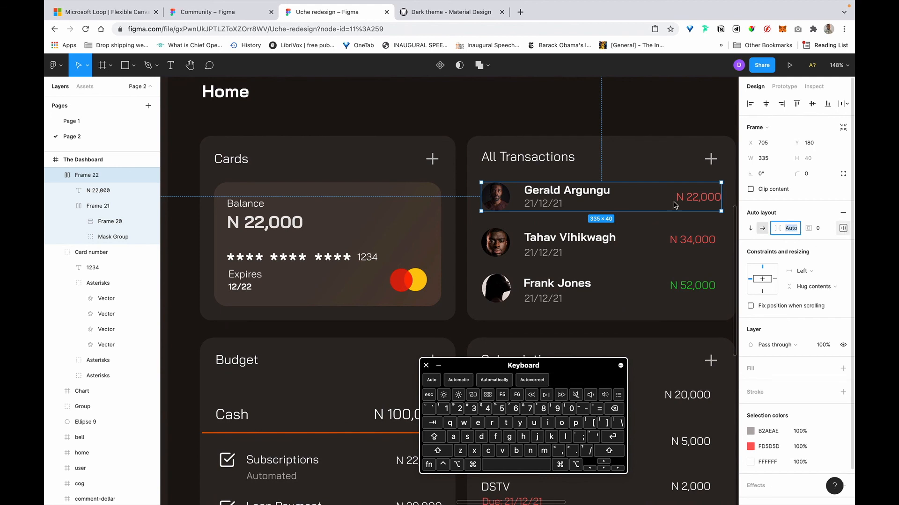
pyautogui.click(567, 194)
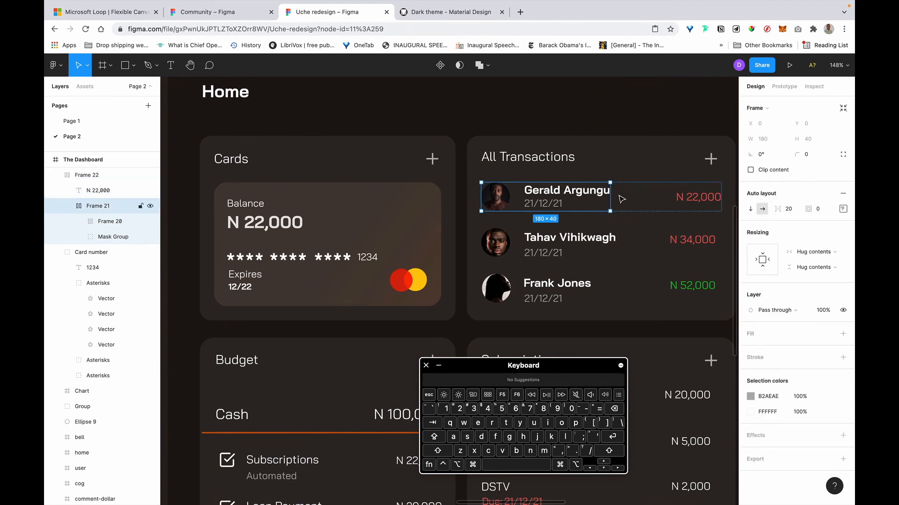
pyautogui.click(602, 198)
pyautogui.click(647, 205)
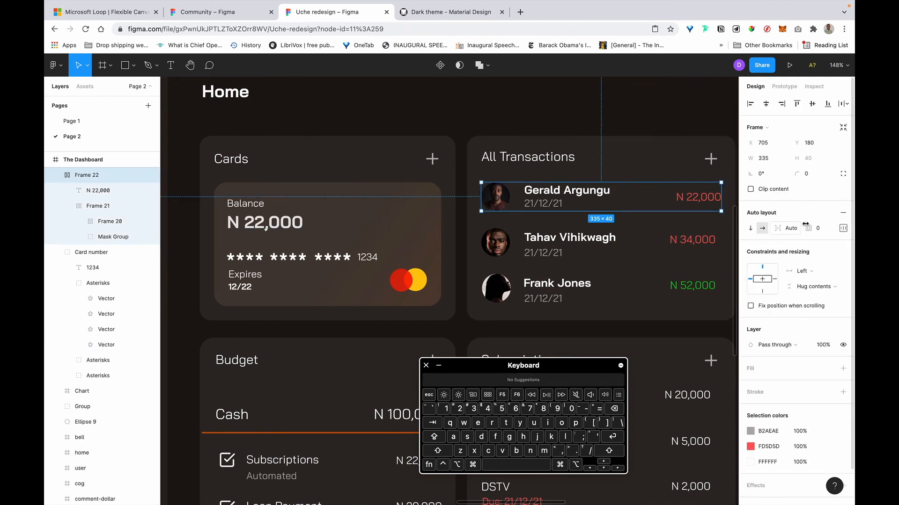
pyautogui.click(842, 229)
pyautogui.click(807, 311)
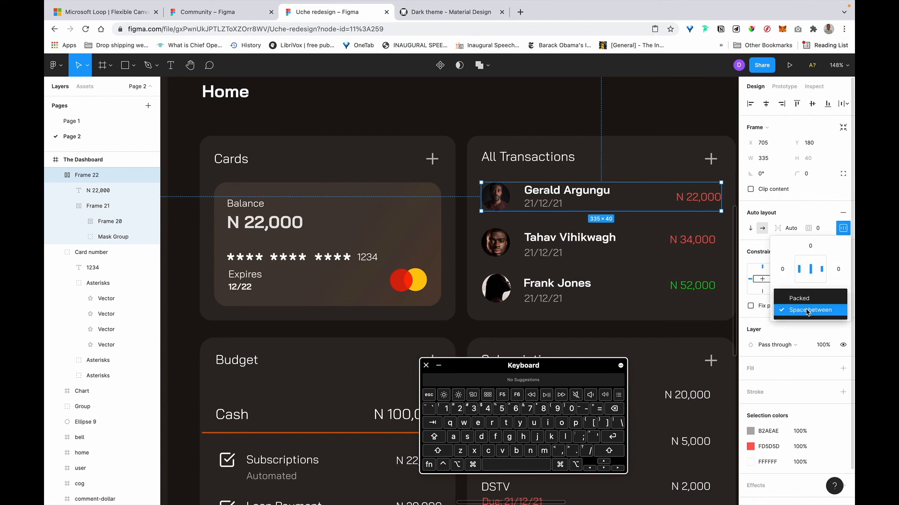
pyautogui.click(807, 311)
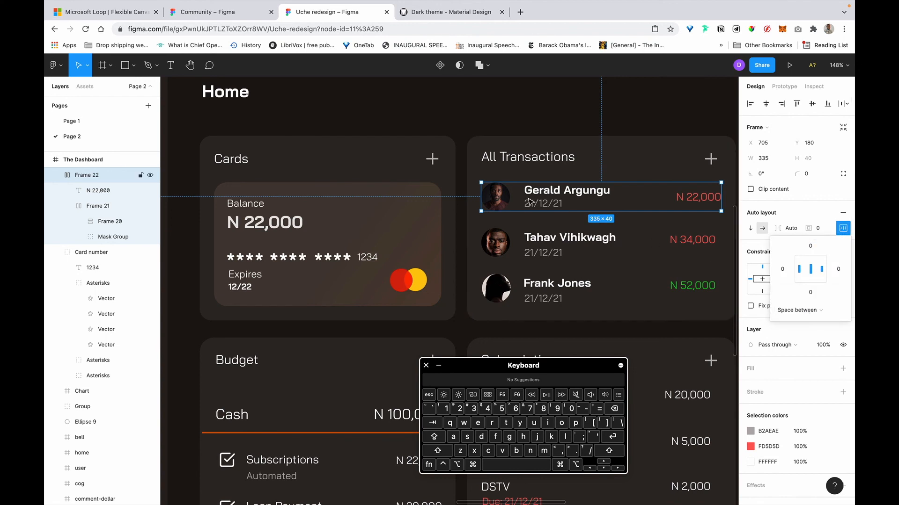
pyautogui.hscroll(2, 461, 189)
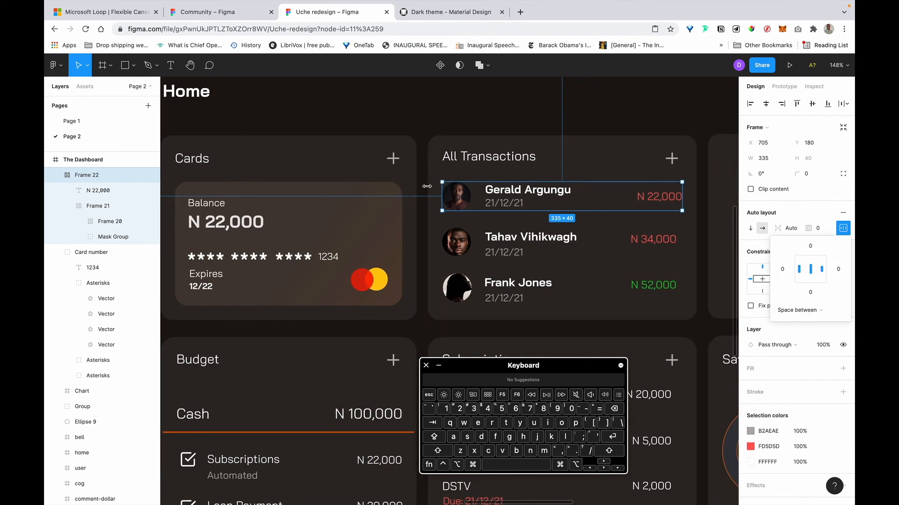
# Set the avatar-to-name gap in Frame 21 to 16, then 8.
pyautogui.doubleClick(523, 196)
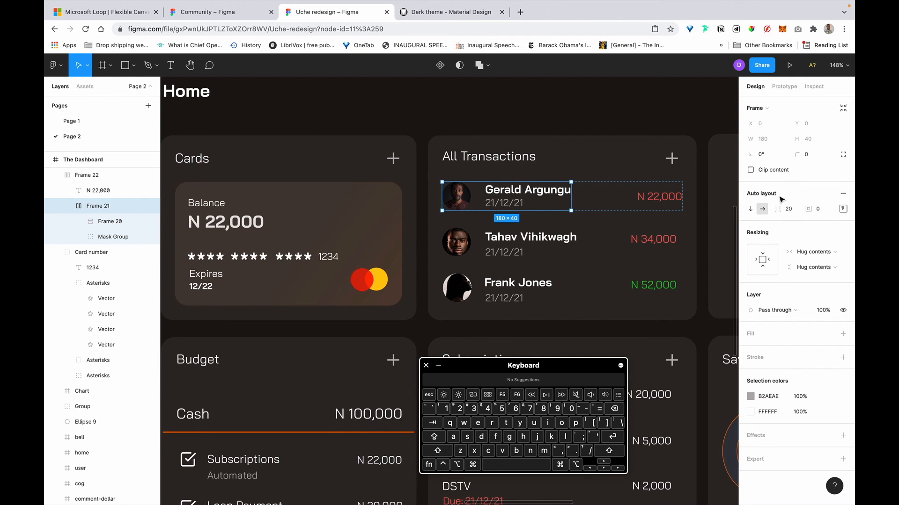
pyautogui.click(788, 209)
pyautogui.write('16')
pyautogui.press('Return')
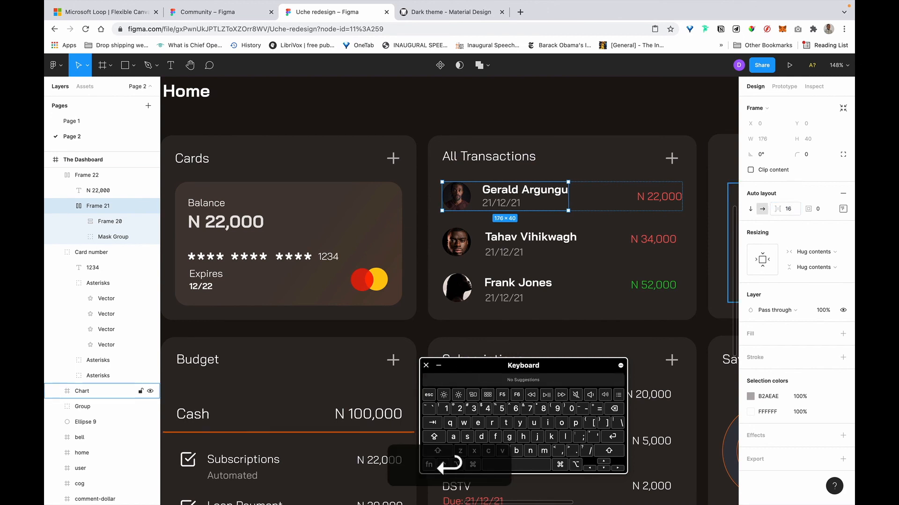
pyautogui.write('8')
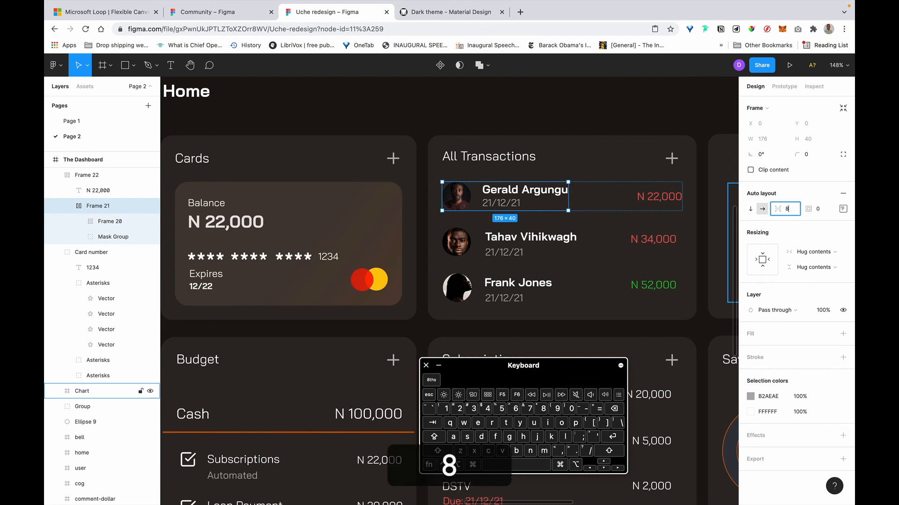
pyautogui.press('Return')
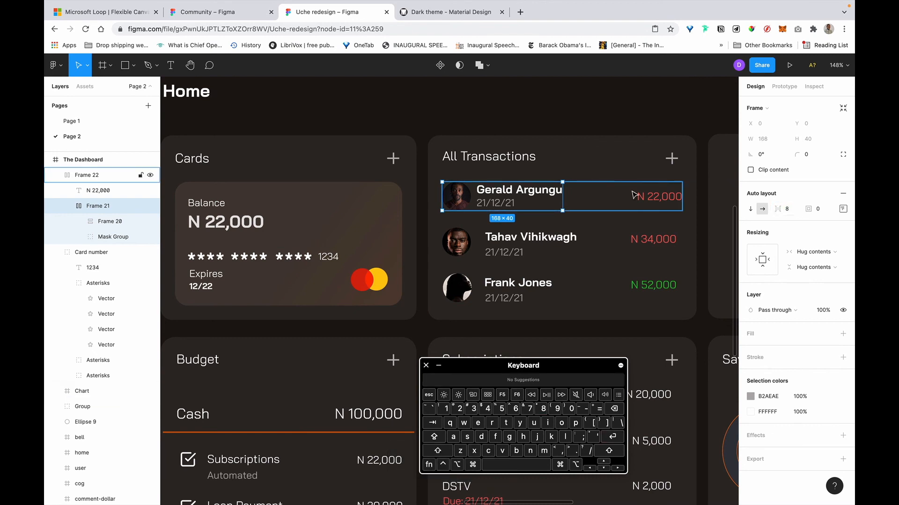
pyautogui.click(510, 238)
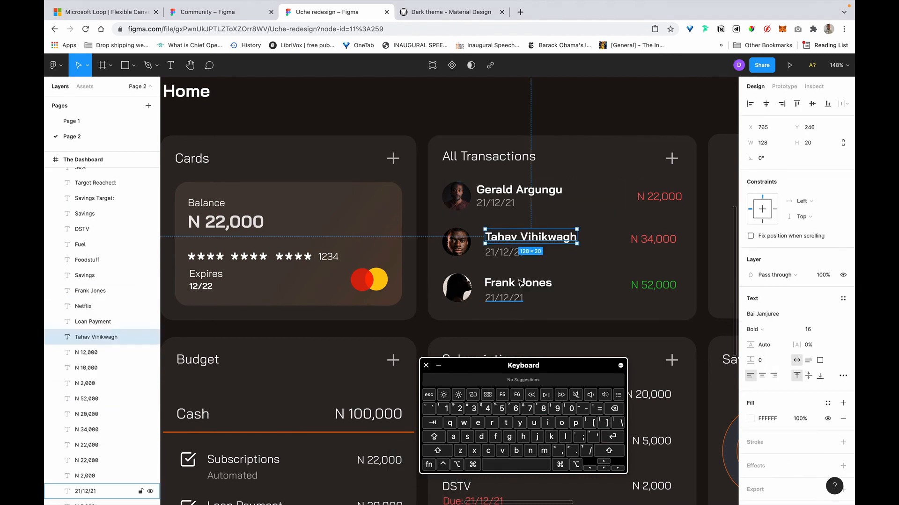
pyautogui.keyDown('shift'); pyautogui.click(510, 253); pyautogui.keyUp('shift')
pyautogui.hotkey('shift', 'a')
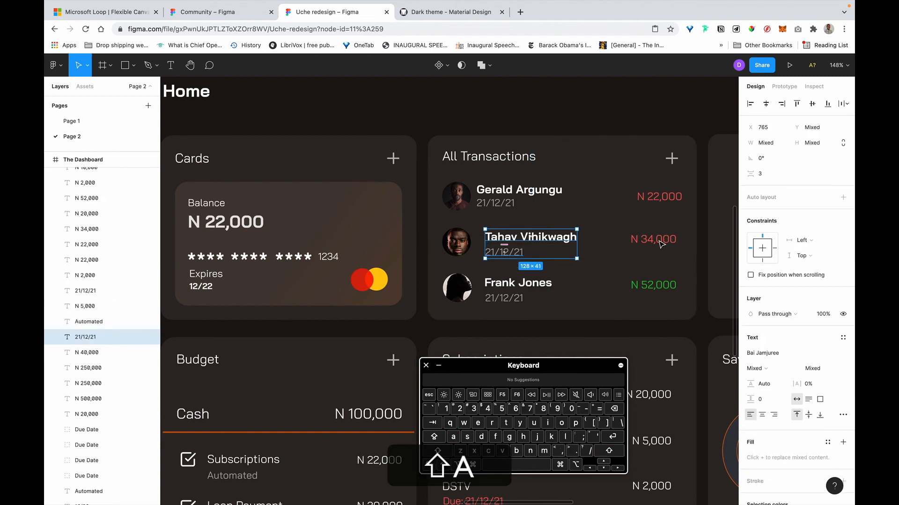
pyautogui.keyDown('shift'); pyautogui.click(465, 250); pyautogui.keyUp('shift')
pyautogui.hotkey('shift', 'a')
pyautogui.click(649, 242)
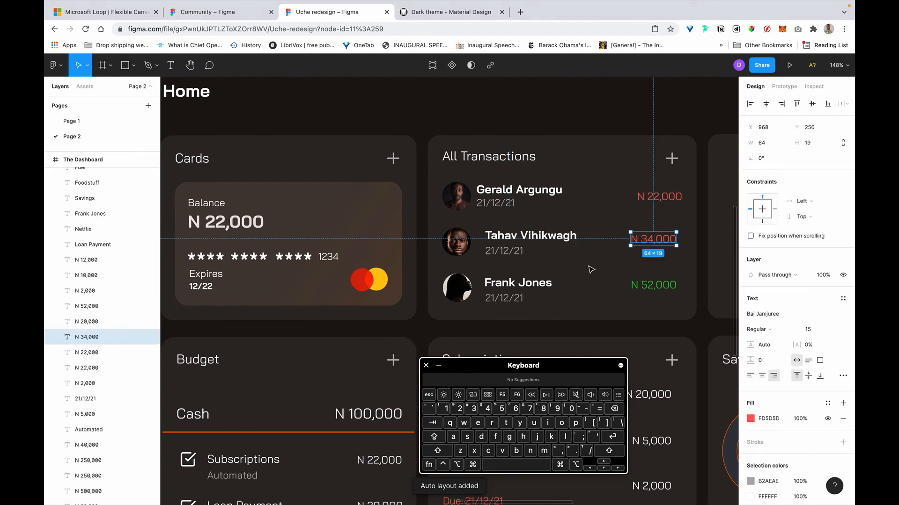
pyautogui.hscroll(2, 555, 269)
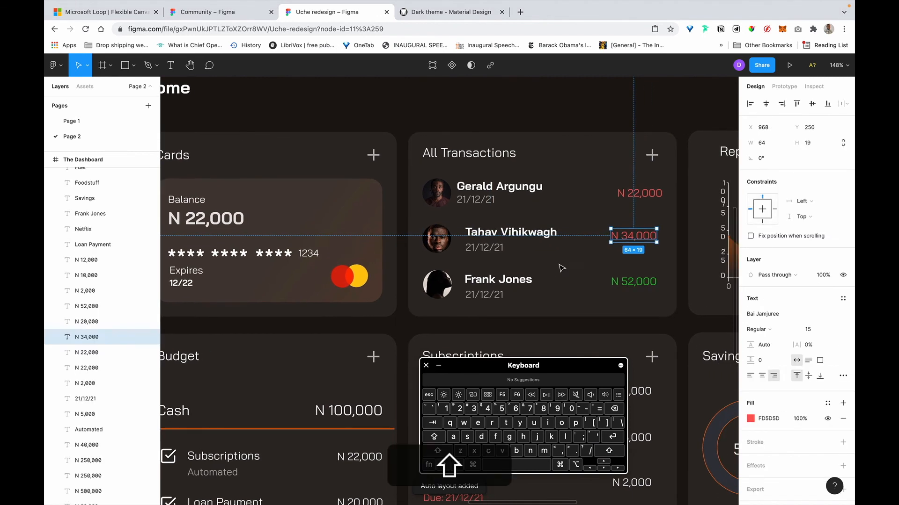
pyautogui.keyDown('shift'); pyautogui.click(497, 250); pyautogui.keyUp('shift')
pyautogui.hotkey('shift', 'a')
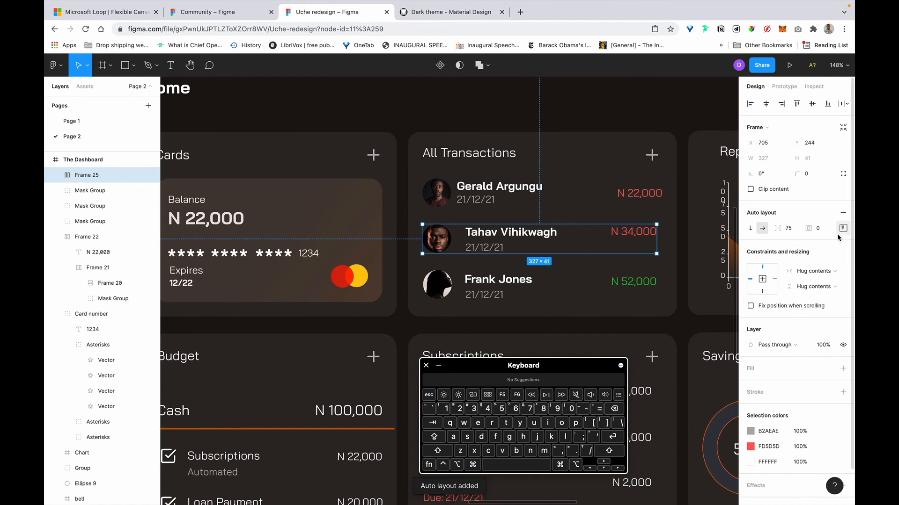
pyautogui.click(843, 228)
pyautogui.click(801, 269)
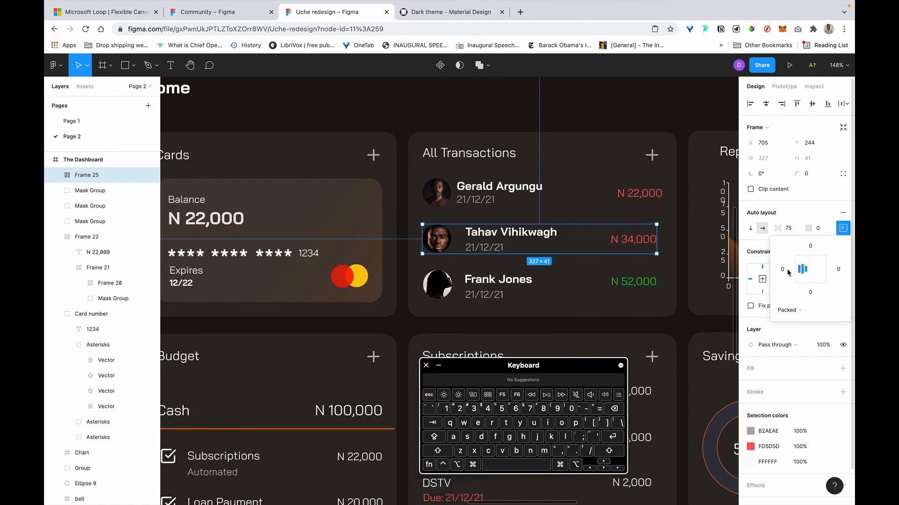
pyautogui.click(498, 281)
pyautogui.keyDown('shift'); pyautogui.click(486, 295); pyautogui.keyUp('shift')
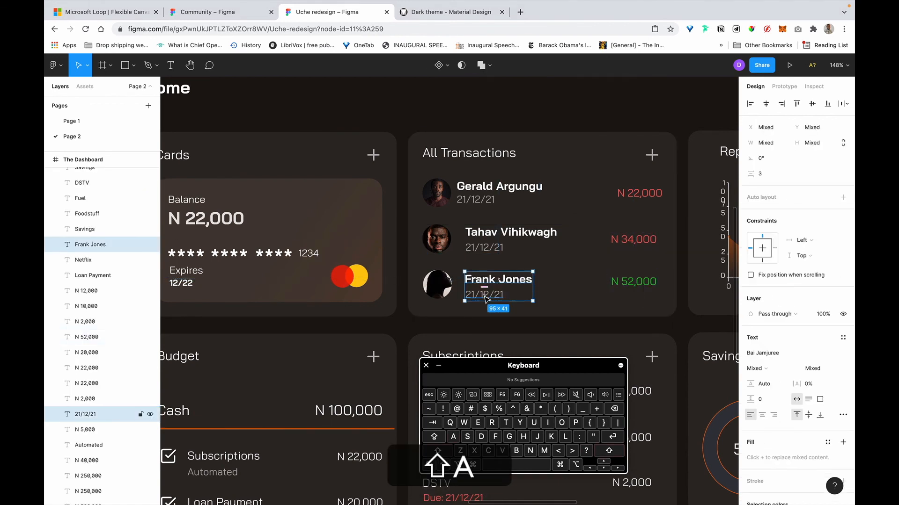
pyautogui.keyDown('shift'); pyautogui.click(434, 292); pyautogui.keyUp('shift')
pyautogui.hotkey('shift', 'a')
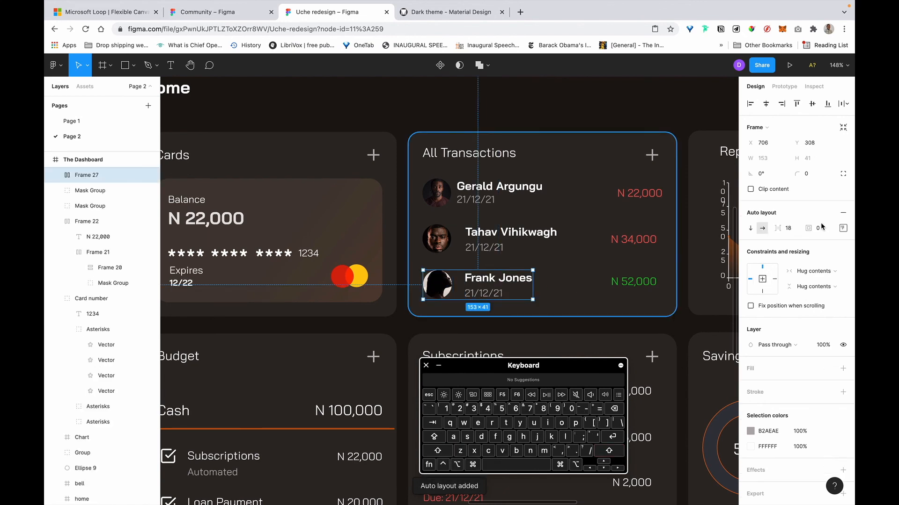
pyautogui.click(788, 228)
pyautogui.write('8')
pyautogui.hotkey('shift', 'Return')
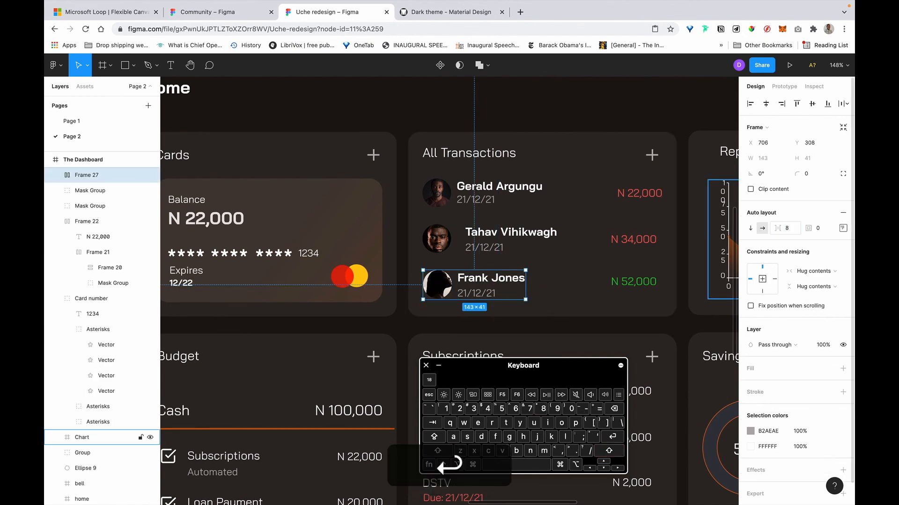
pyautogui.keyDown('shift'); pyautogui.click(627, 282); pyautogui.keyUp('shift')
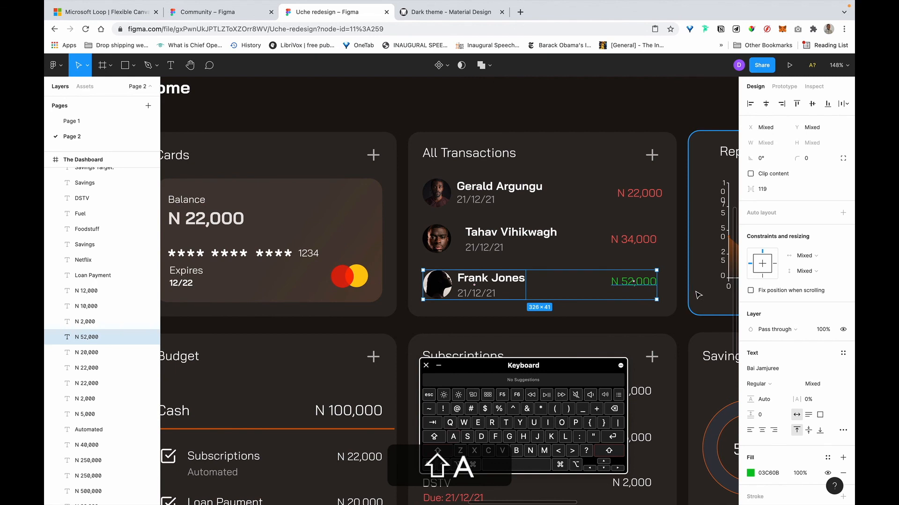
pyautogui.hotkey('shift', 'a')
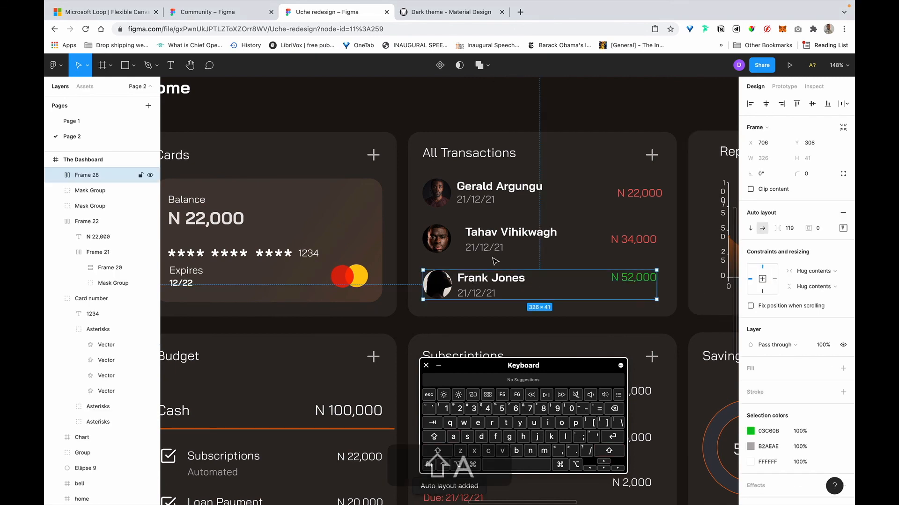
pyautogui.click(568, 206)
pyautogui.click(770, 162)
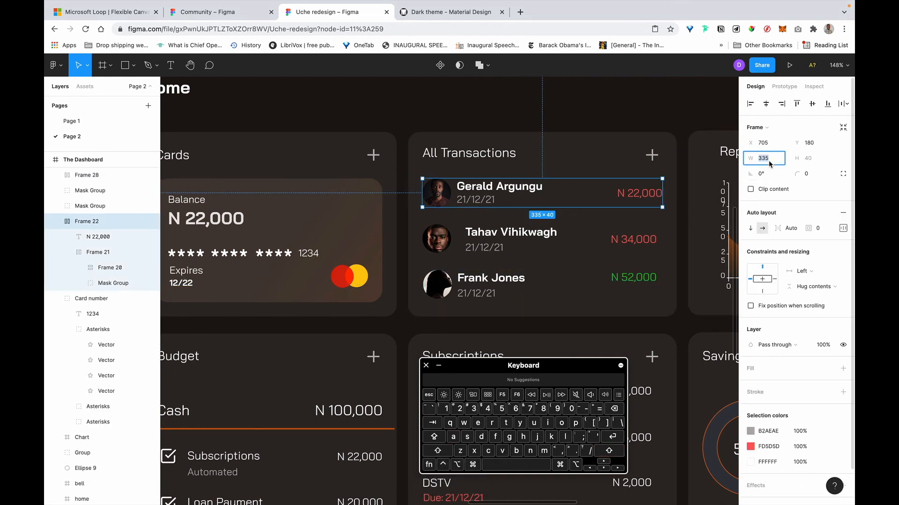
pyautogui.press('super+c')
pyautogui.click(87, 174)
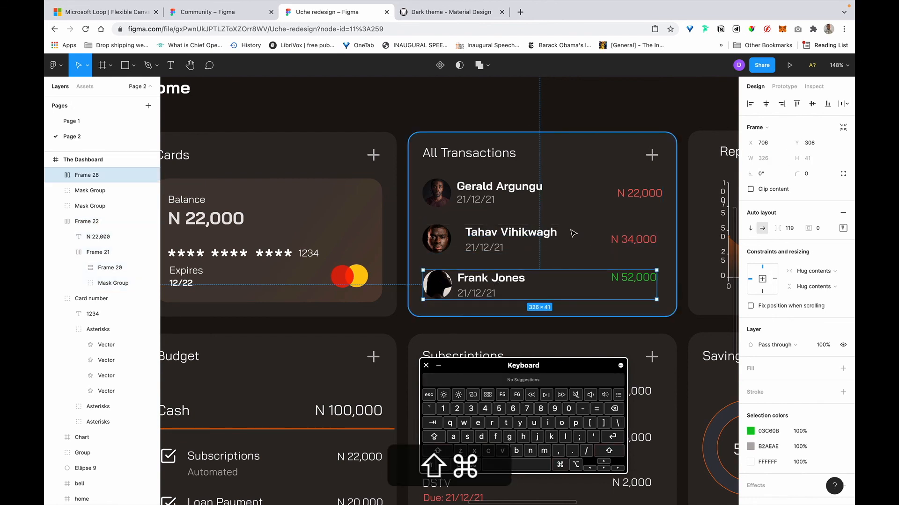
pyautogui.keyDown('super'); pyautogui.click(544, 238); pyautogui.keyUp('super')
pyautogui.keyDown('super'); pyautogui.click(591, 253); pyautogui.keyUp('super')
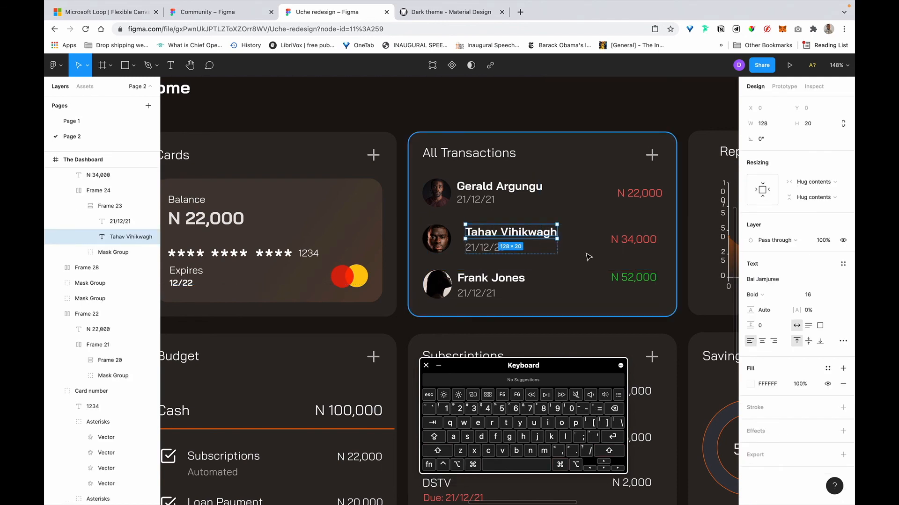
pyautogui.click(593, 253)
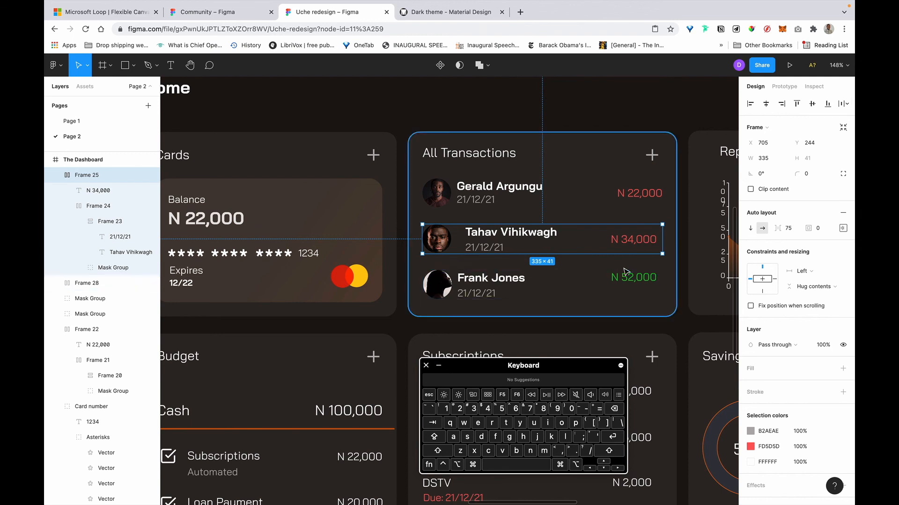
pyautogui.press('Tab')
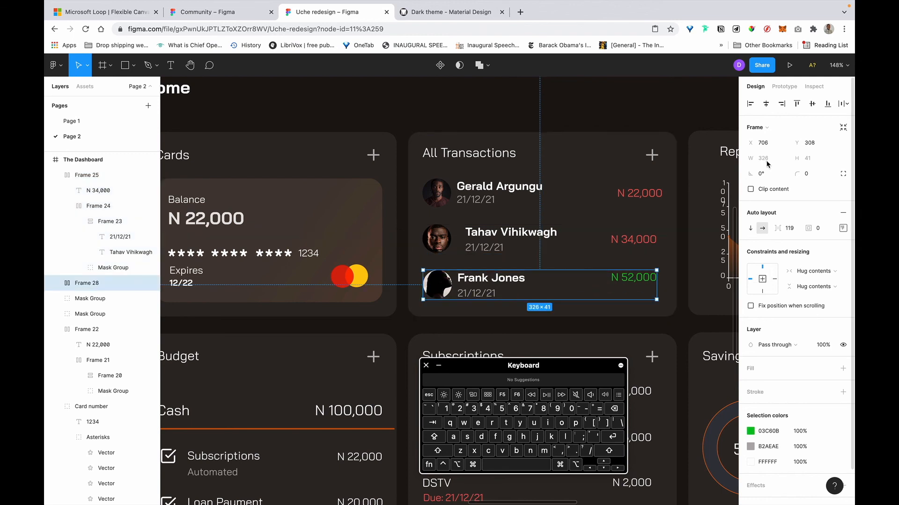
pyautogui.moveTo(657, 281); pyautogui.dragTo(661, 282)
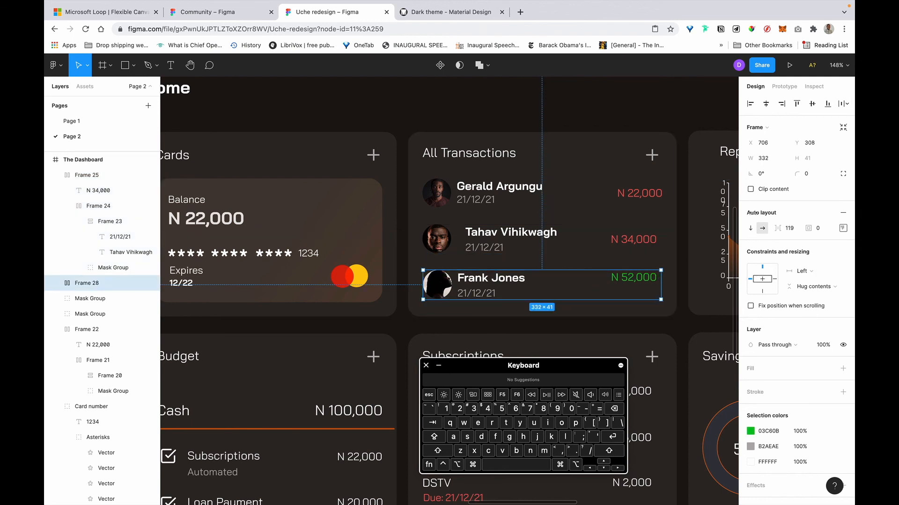
pyautogui.click(763, 159)
pyautogui.press('super+v')
pyautogui.press('Return')
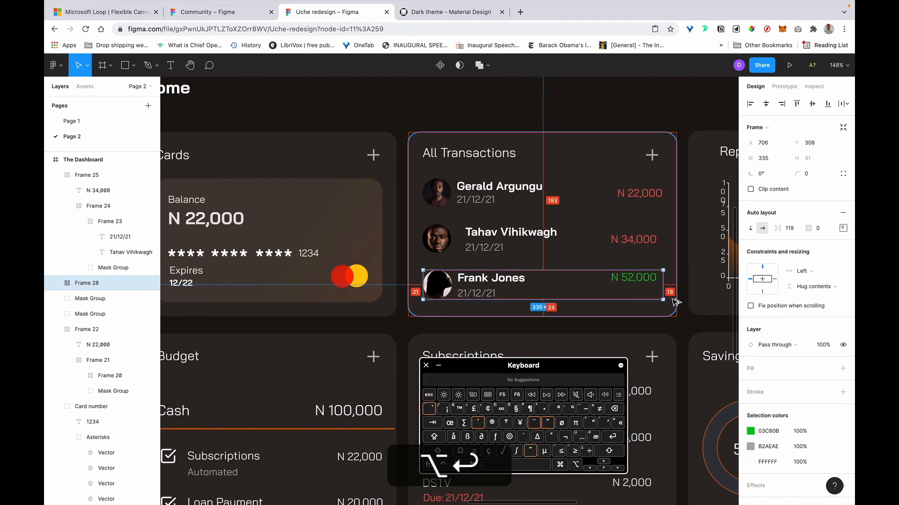
pyautogui.hotkey('alt', 'Left')
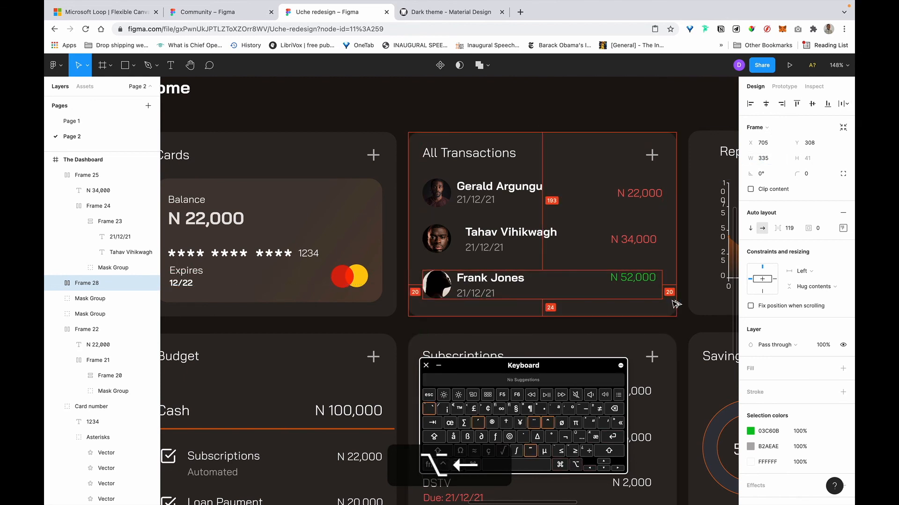
pyautogui.click(602, 249)
pyautogui.press('alt')
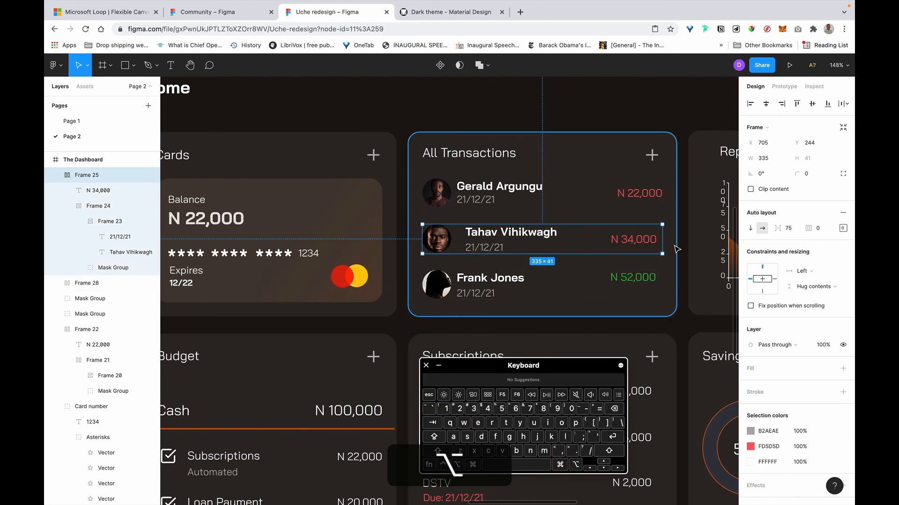
pyautogui.click(843, 228)
pyautogui.click(803, 310)
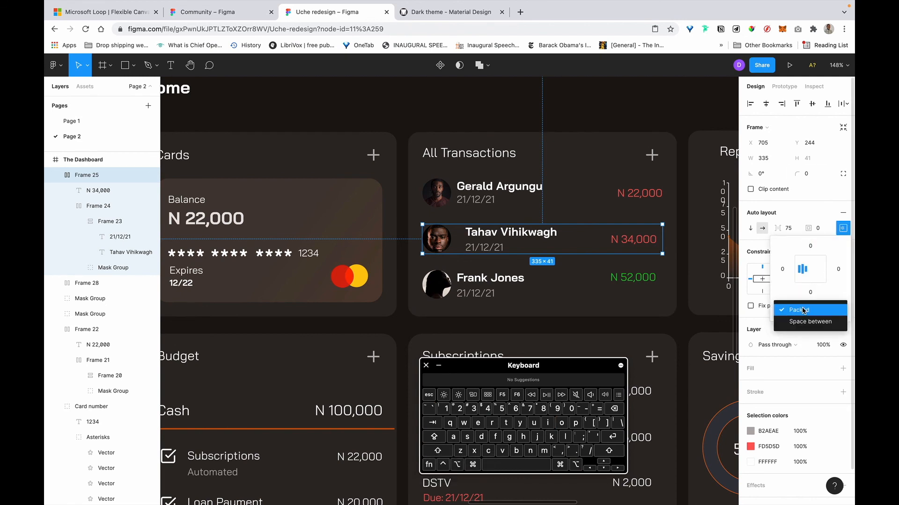
pyautogui.click(806, 322)
pyautogui.click(594, 290)
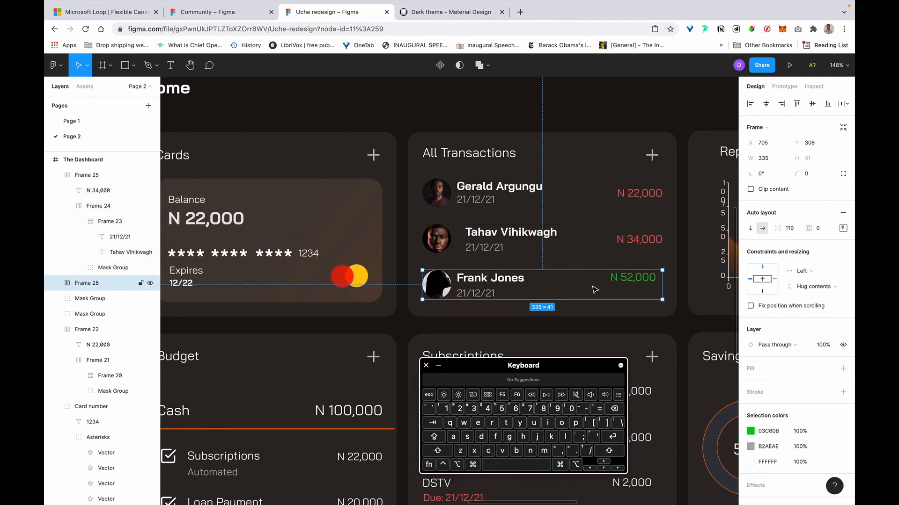
pyautogui.click(845, 227)
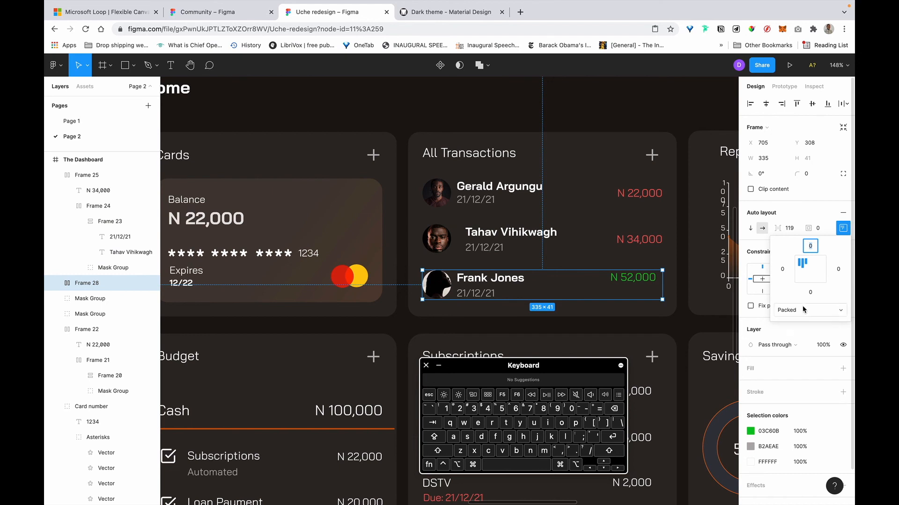
pyautogui.click(803, 310)
pyautogui.click(801, 319)
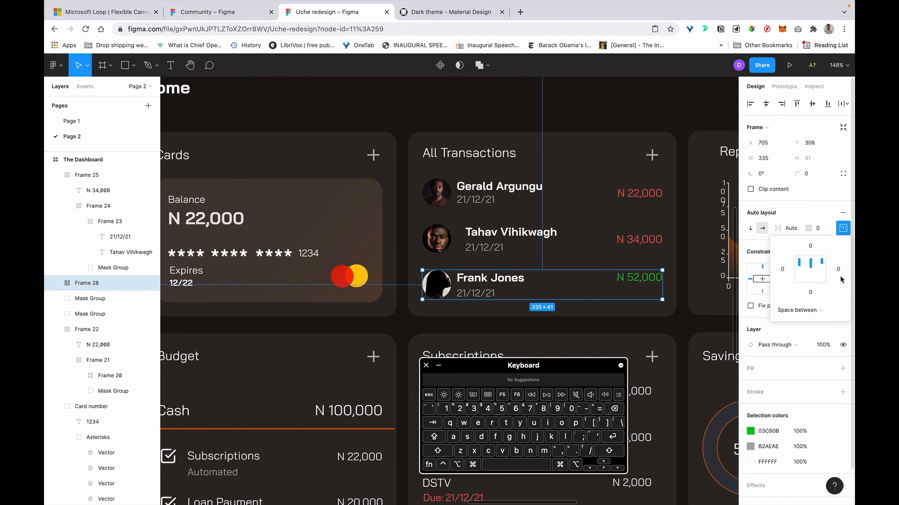
pyautogui.click(807, 273)
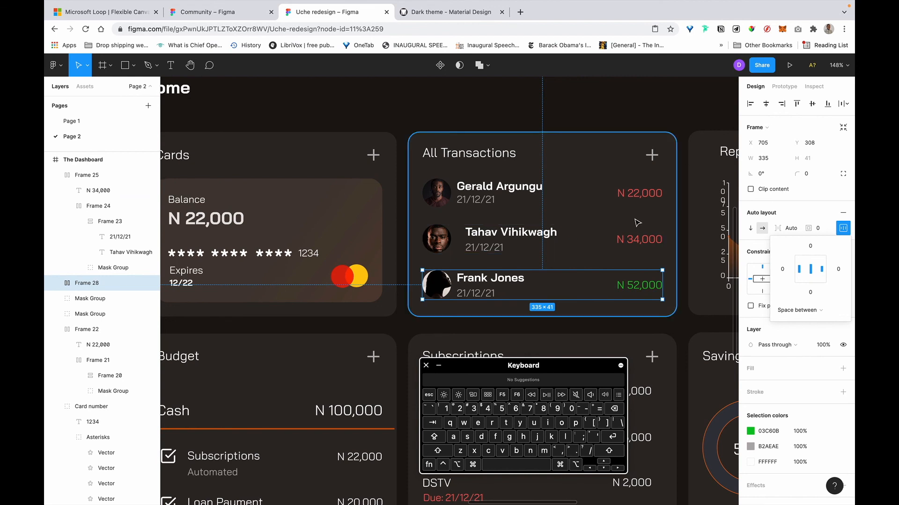
# Set the Tahav avatar-to-name spacing in Frame 24 to 8.
pyautogui.hscroll(2, 556, 245)
pyautogui.hscroll(2, 567, 237)
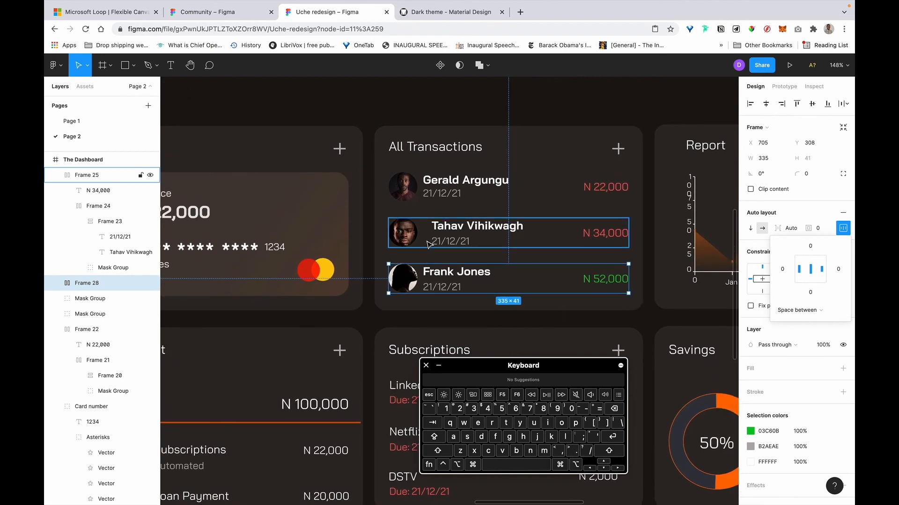
pyautogui.click(435, 241)
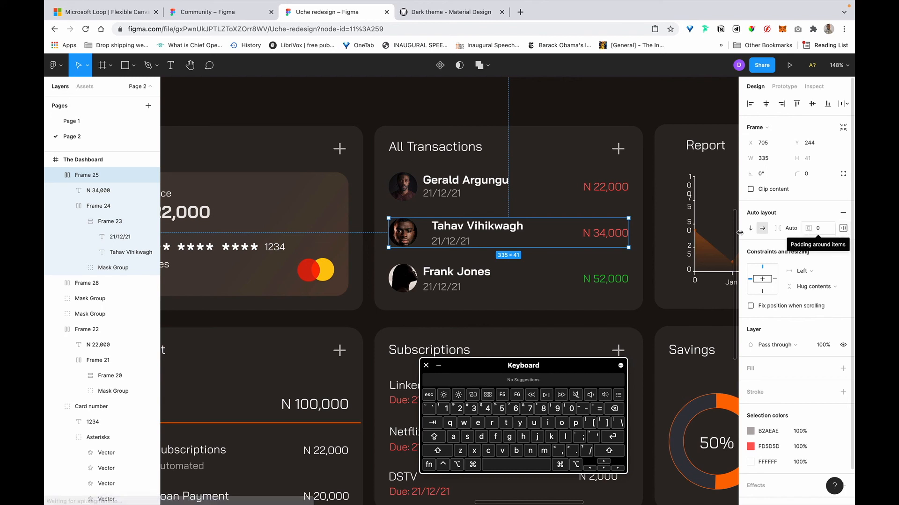
pyautogui.click(472, 237)
pyautogui.click(550, 231)
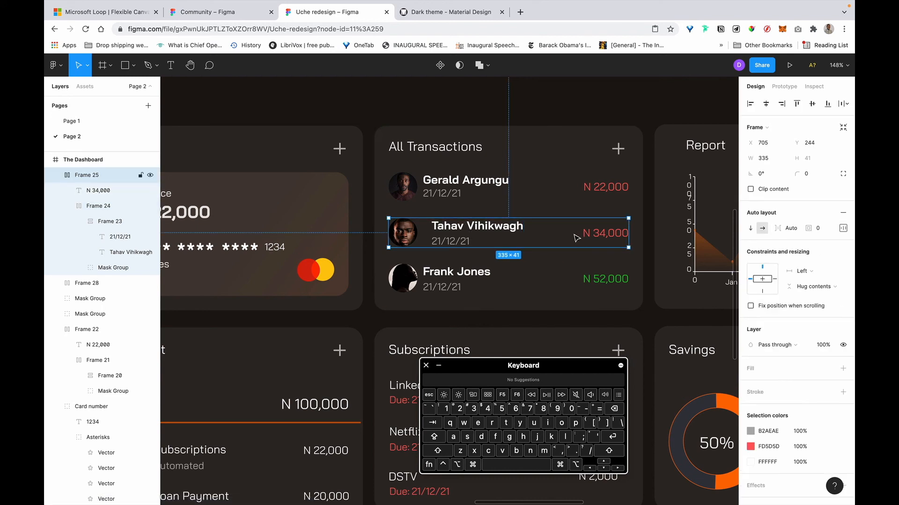
pyautogui.click(489, 237)
pyautogui.write('8')
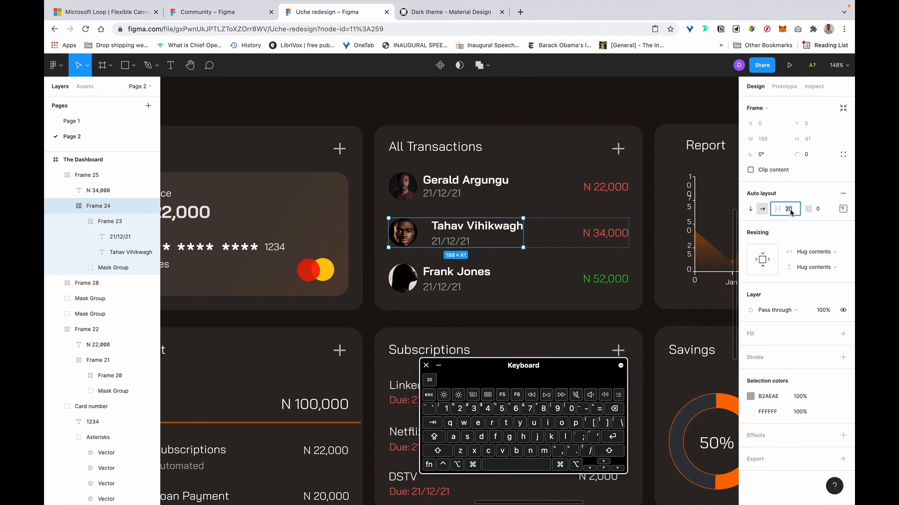
pyautogui.press('Return')
pyautogui.click(582, 114)
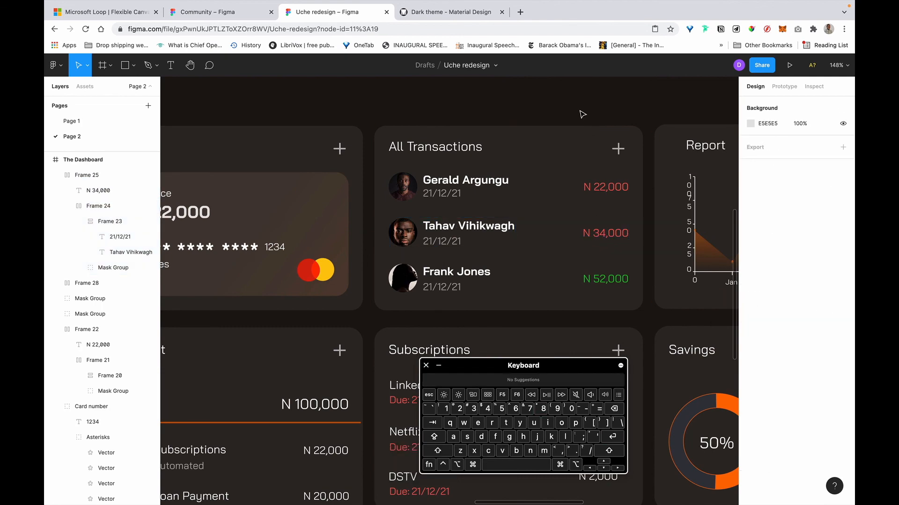
pyautogui.scroll(-5, 581, 119)
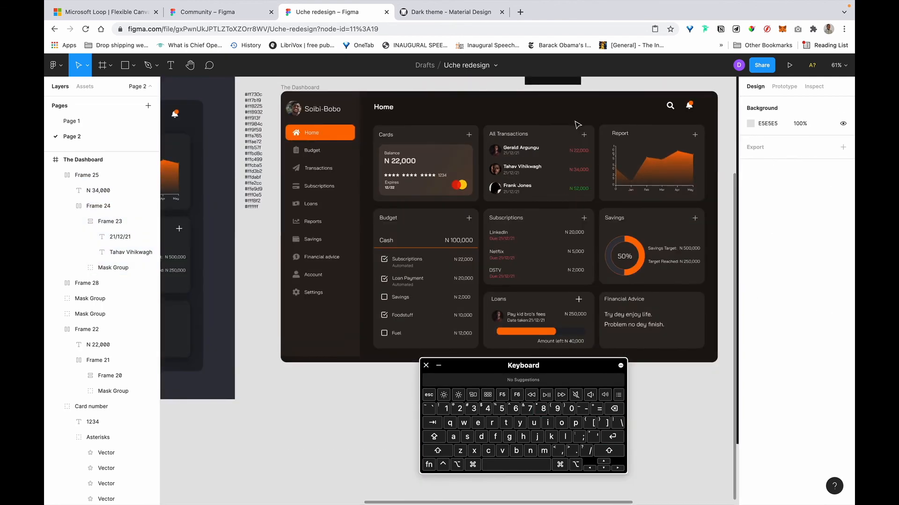
pyautogui.scroll(5, 578, 126)
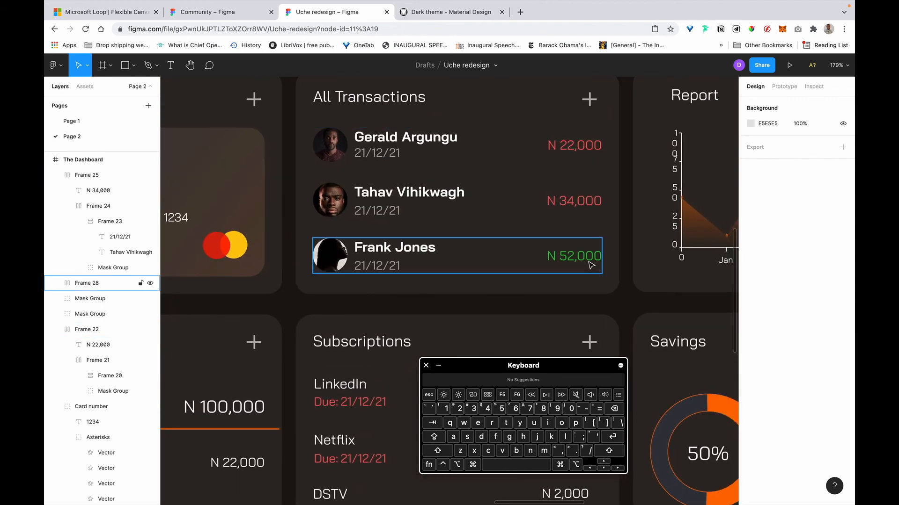
pyautogui.click(578, 250)
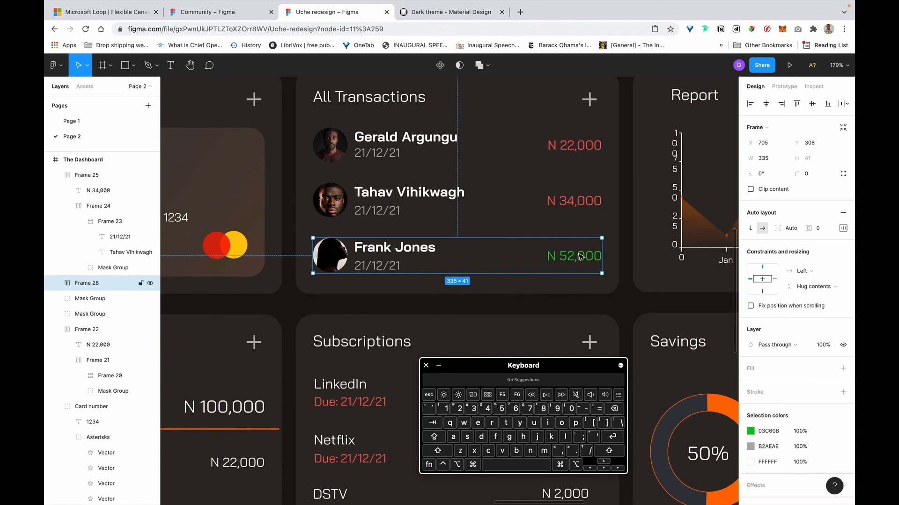
# Change the N 52,000 amount's green fill to a pale green.
pyautogui.click(750, 435)
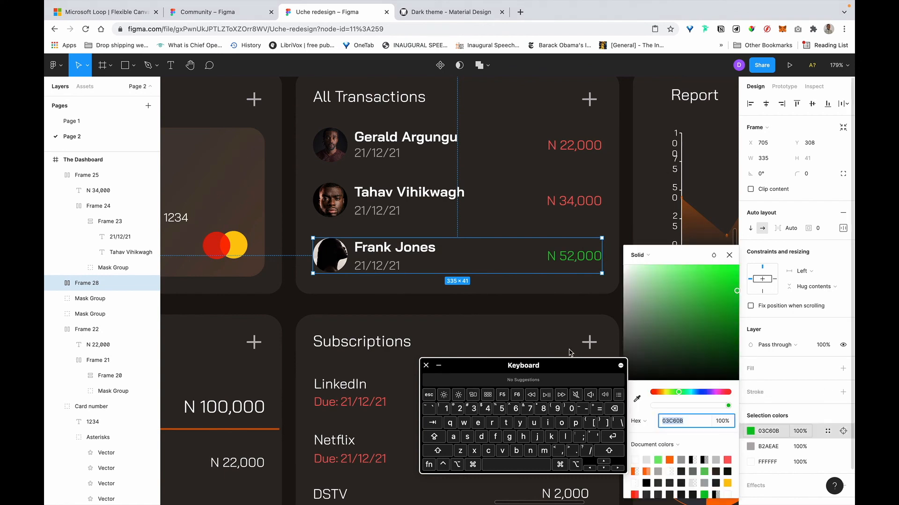
pyautogui.moveTo(738, 293); pyautogui.dragTo(729, 343)
pyautogui.moveTo(657, 317); pyautogui.dragTo(643, 284)
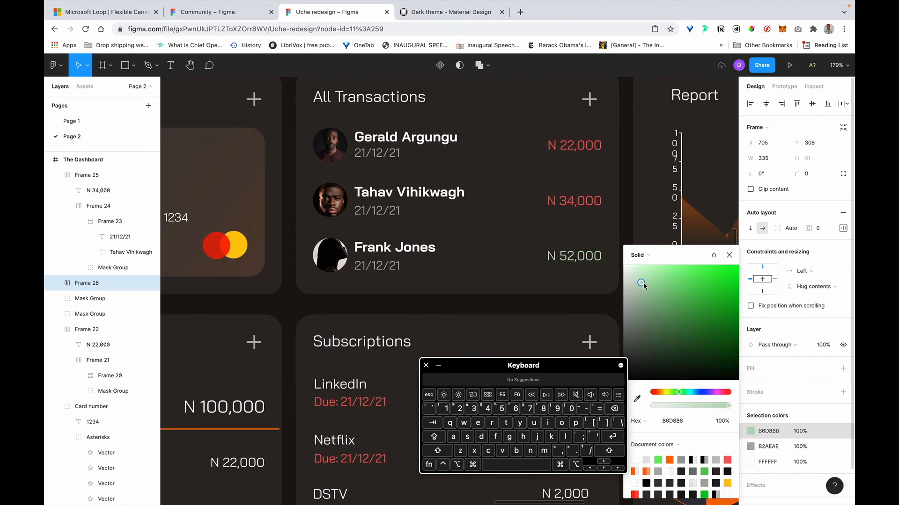
# Make the N 52,000, N 34,000 and N 22,000 amounts bold.
pyautogui.keyDown('super'); pyautogui.click(576, 263); pyautogui.keyUp('super')
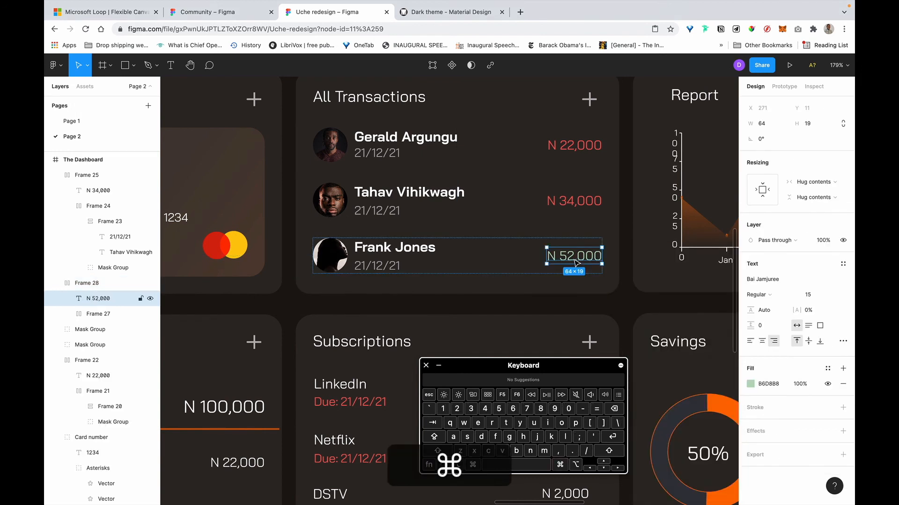
pyautogui.press('super+b')
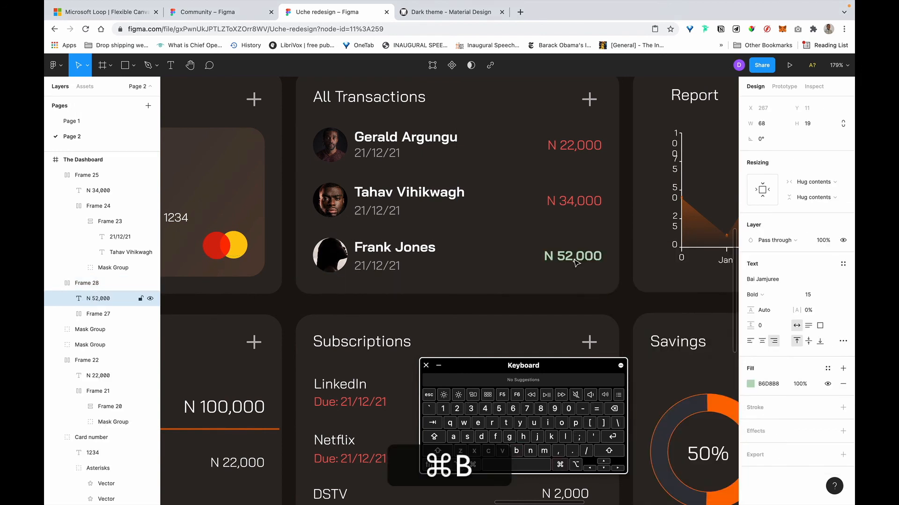
pyautogui.click(568, 204)
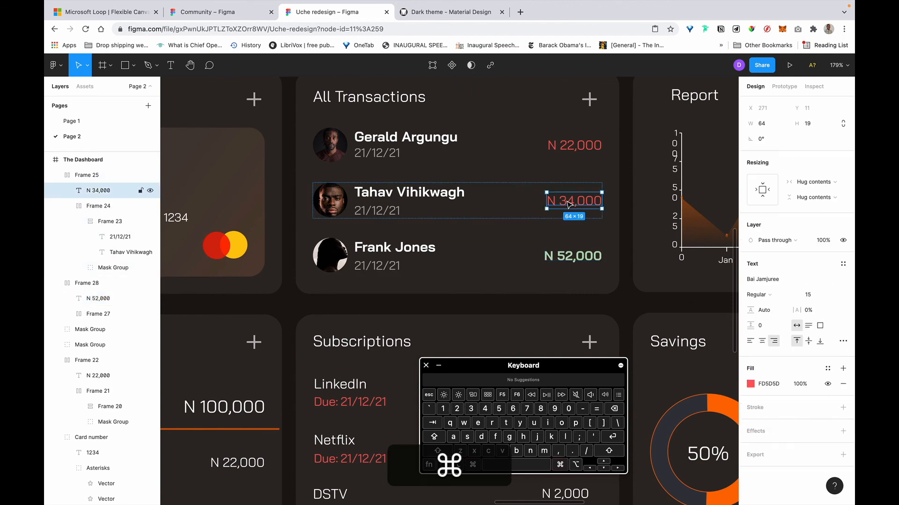
pyautogui.press('super+b')
pyautogui.keyDown('super'); pyautogui.click(563, 145); pyautogui.keyUp('super')
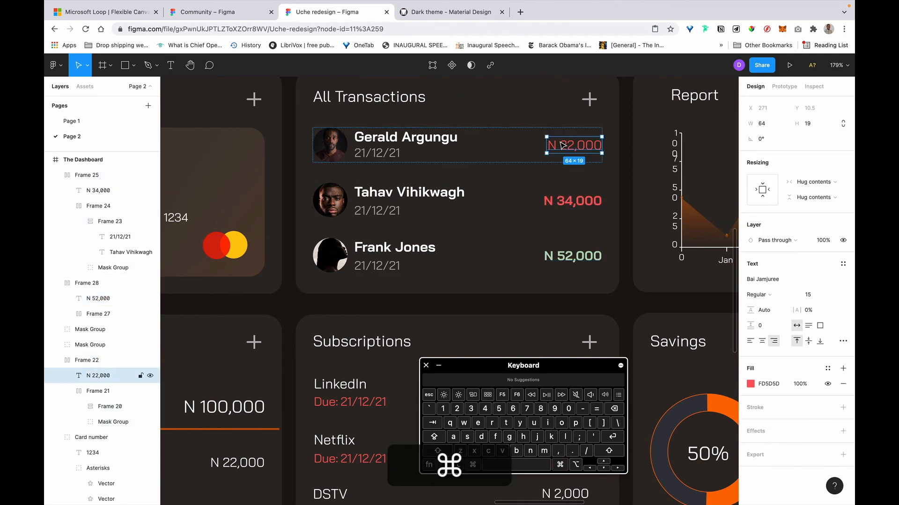
pyautogui.press('super+b')
# Lighten the N 22,000 and N 34,000 fill to pink FEB3B3 with HSL lightness 85.
pyautogui.keyDown('super'); pyautogui.click(585, 206); pyautogui.keyUp('super')
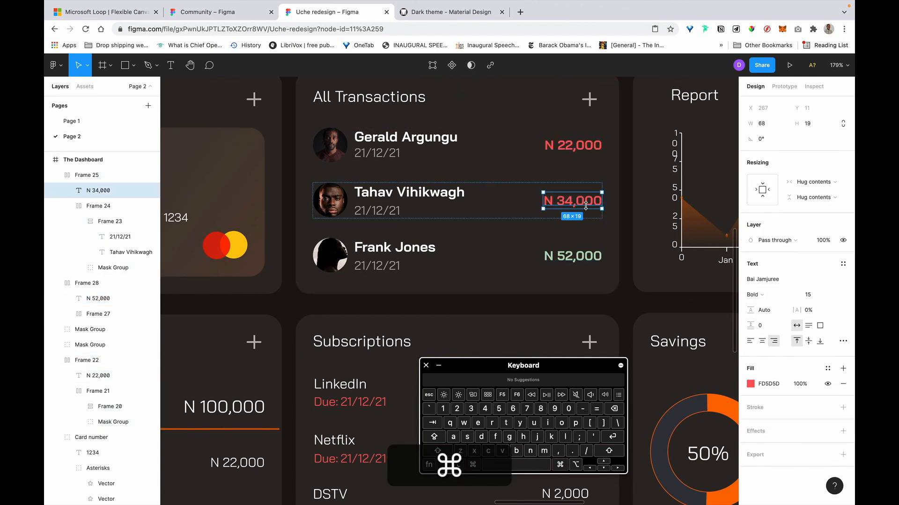
pyautogui.keyDown('shift'); pyautogui.keyDown('super'); pyautogui.click(575, 149); pyautogui.keyUp('super'); pyautogui.keyUp('shift')
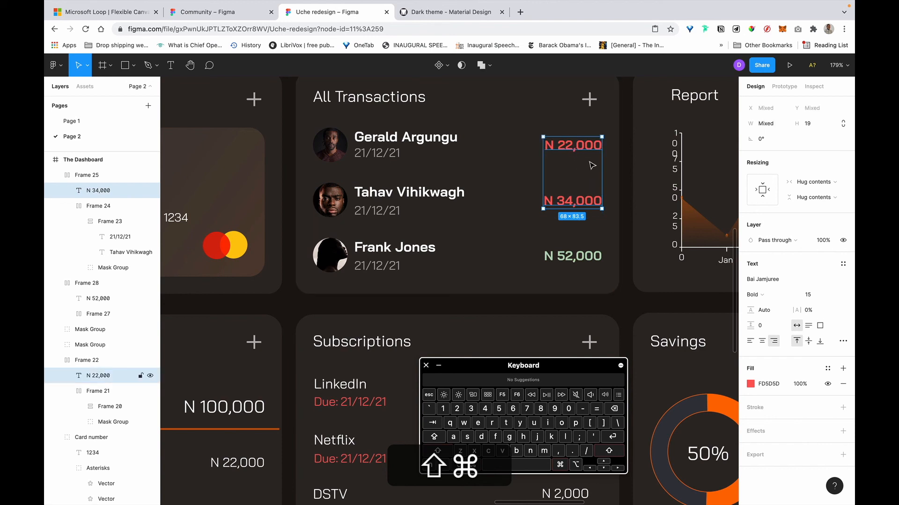
pyautogui.click(750, 385)
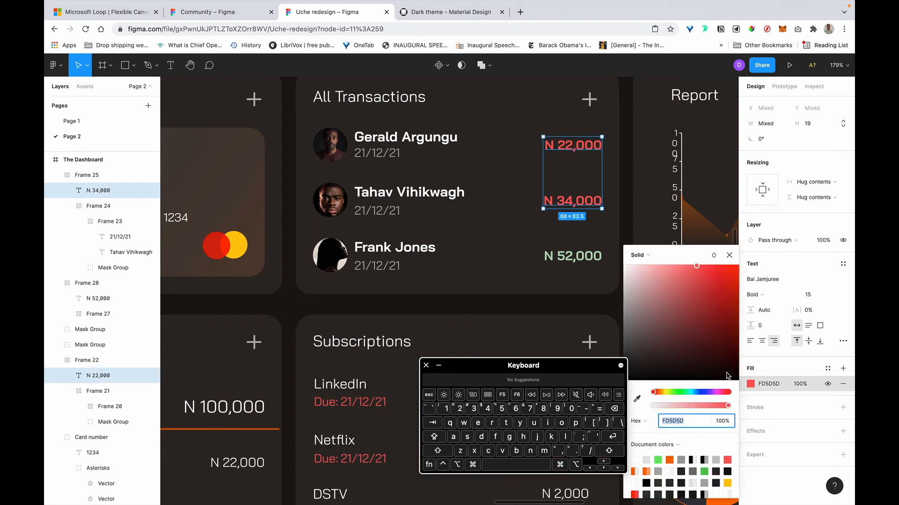
pyautogui.click(632, 426)
pyautogui.click(651, 456)
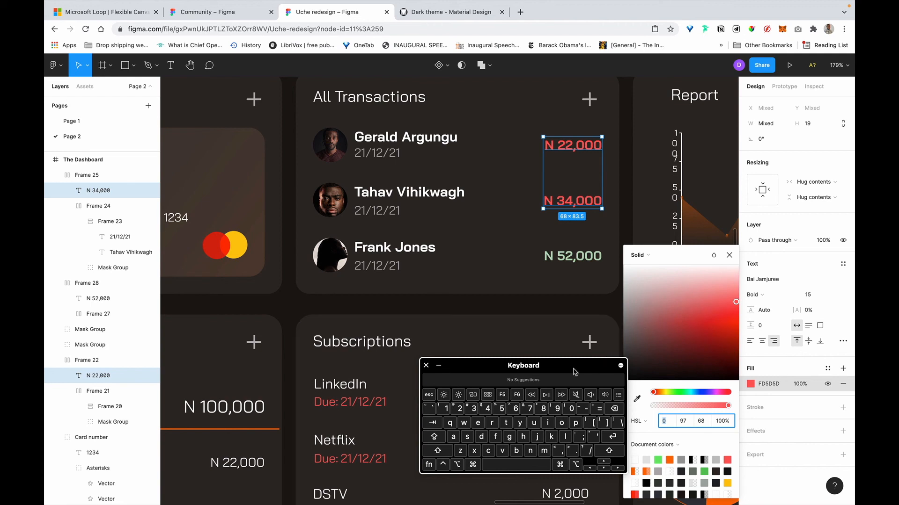
pyautogui.moveTo(577, 367); pyautogui.dragTo(461, 362)
pyautogui.click(700, 421)
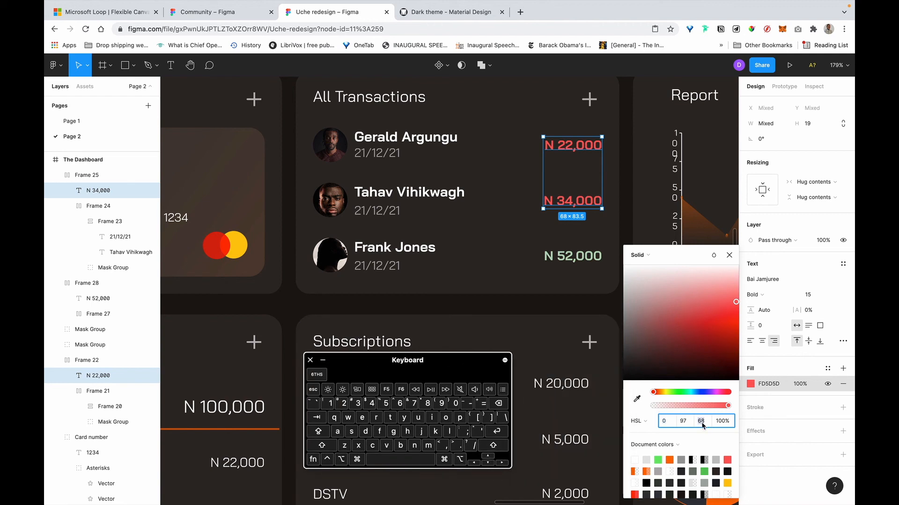
pyautogui.write('75')
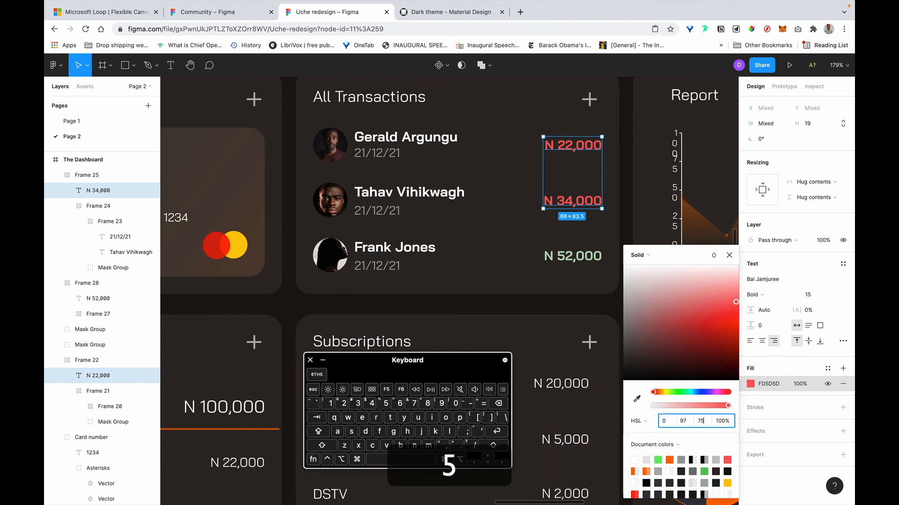
pyautogui.press('Return')
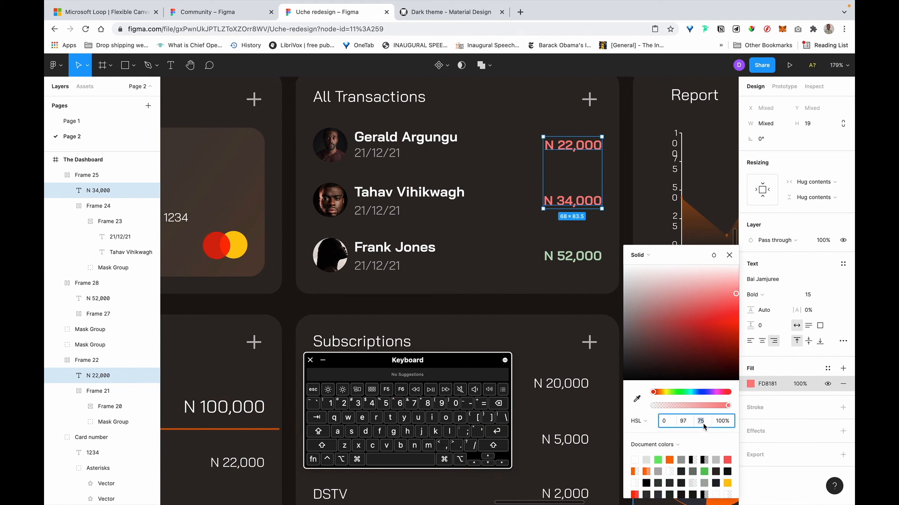
pyautogui.write('85')
pyautogui.press('Return')
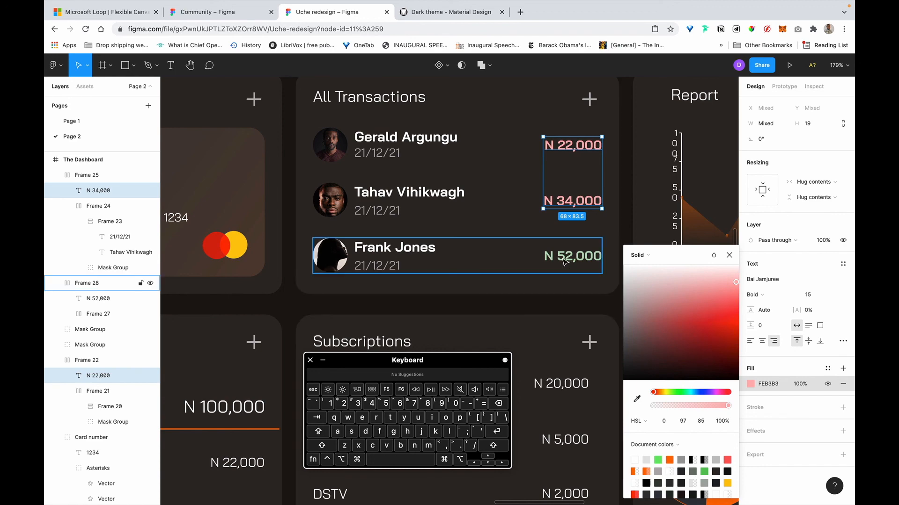
pyautogui.click(631, 198)
pyautogui.scroll(-5, 631, 198)
pyautogui.scroll(4, 631, 197)
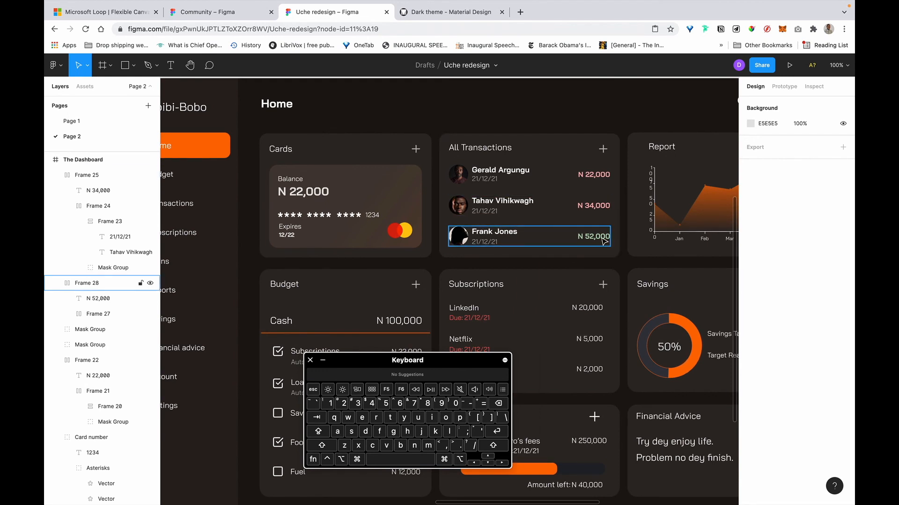
# Drill into the Report chart's y-axis labels and set the 75 label to Auto width.
pyautogui.hscroll(3, 604, 239)
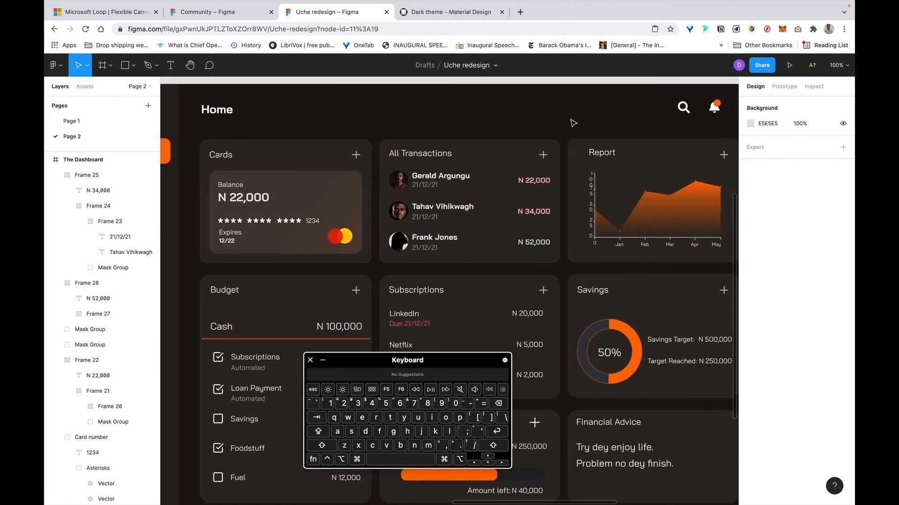
pyautogui.scroll(-1, 573, 123)
pyautogui.hscroll(5, 573, 123)
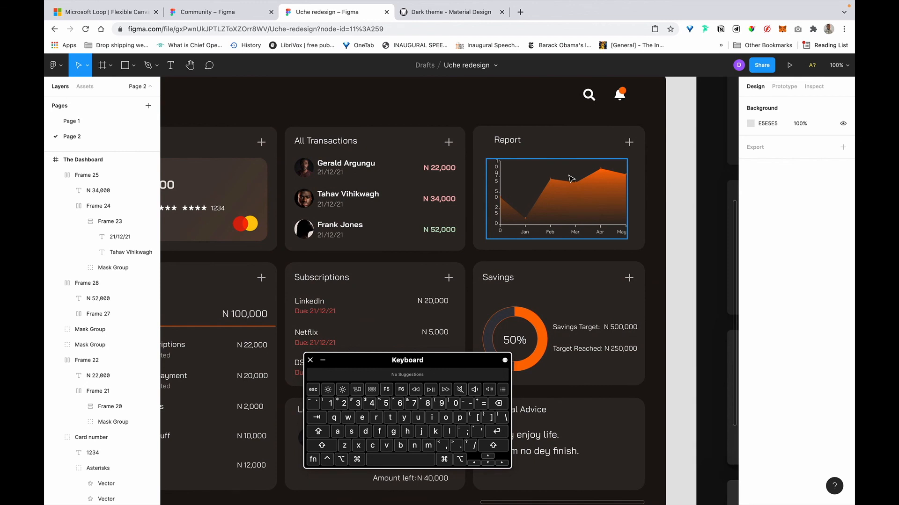
pyautogui.click(571, 178)
pyautogui.scroll(5, 571, 179)
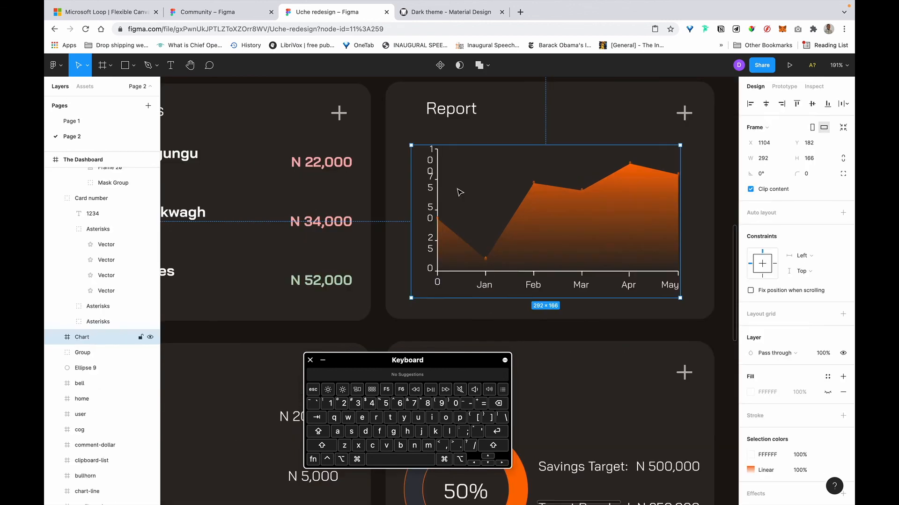
pyautogui.click(429, 173)
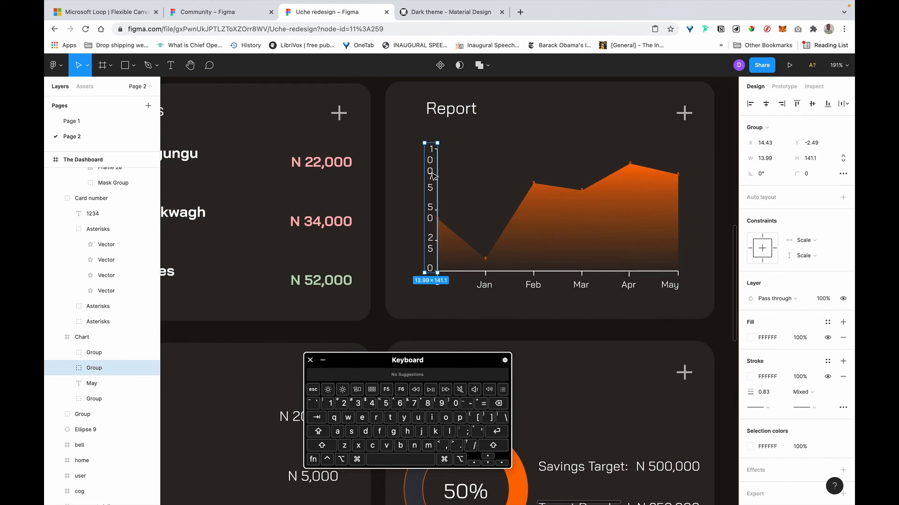
pyautogui.doubleClick(431, 175)
pyautogui.doubleClick(432, 175)
pyautogui.doubleClick(431, 175)
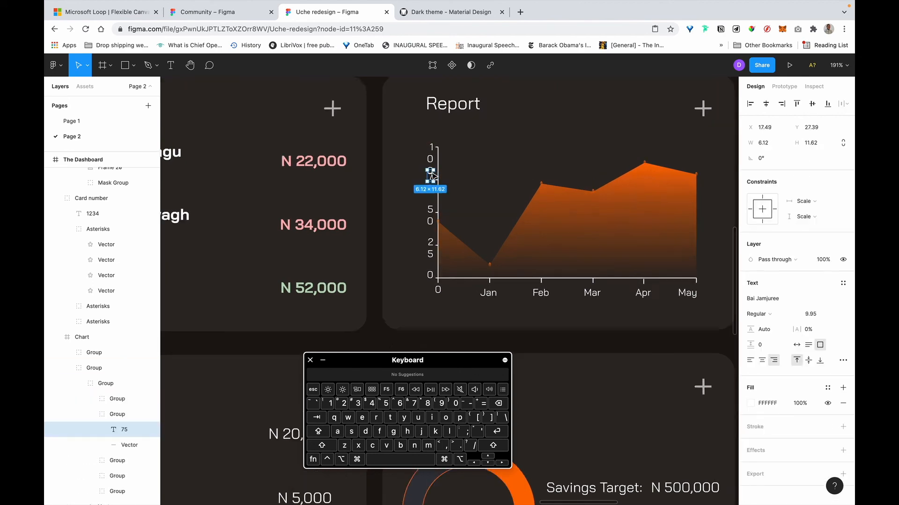
pyautogui.scroll(10, 433, 172)
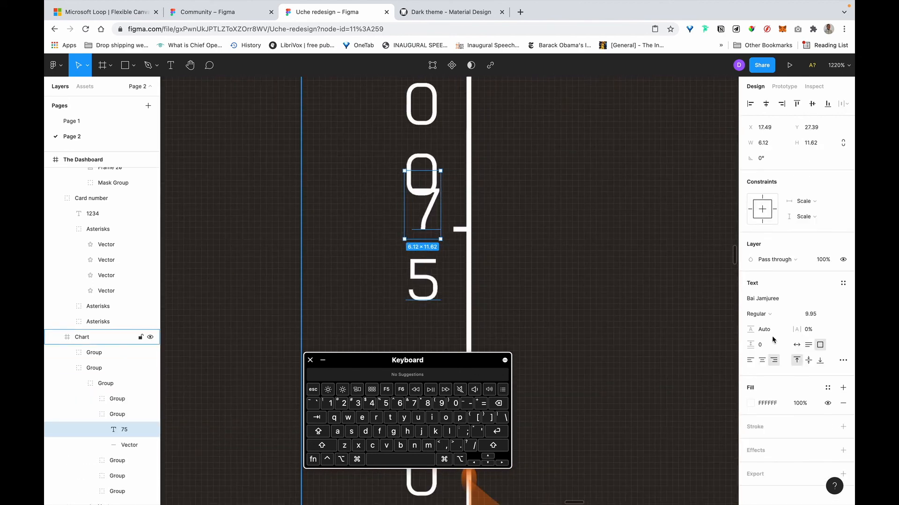
pyautogui.click(796, 344)
# Set the 100, 50 and 25 axis labels to Auto width so each sits on one line.
pyautogui.scroll(5, 428, 132)
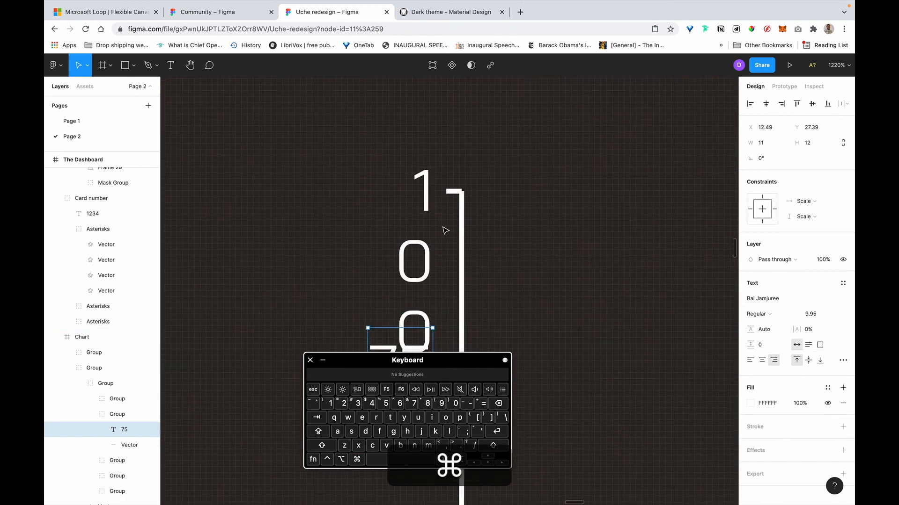
pyautogui.scroll(-8, 442, 234)
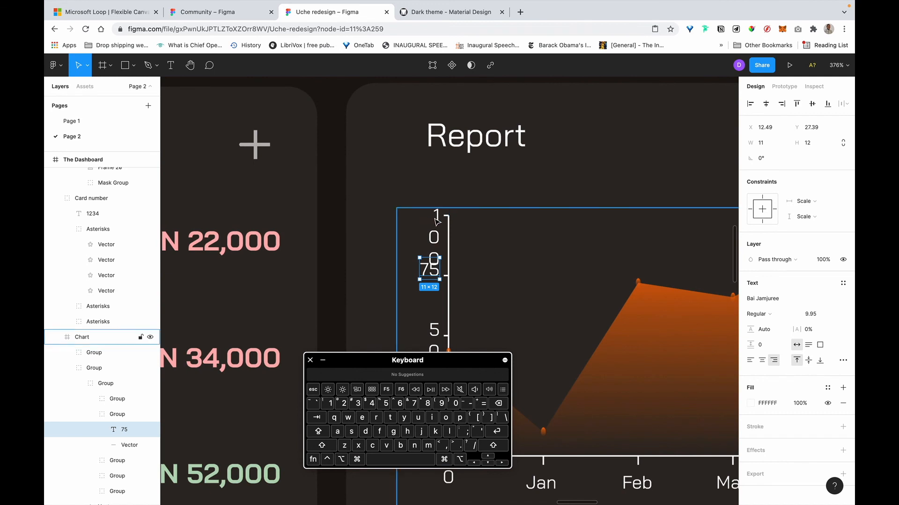
pyautogui.keyDown('super'); pyautogui.click(436, 224); pyautogui.keyUp('super')
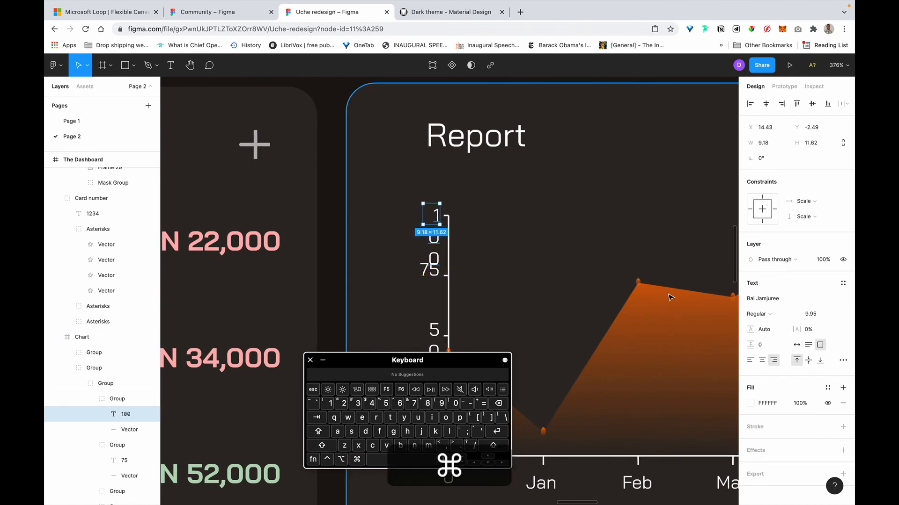
pyautogui.click(799, 349)
pyautogui.scroll(-5, 438, 273)
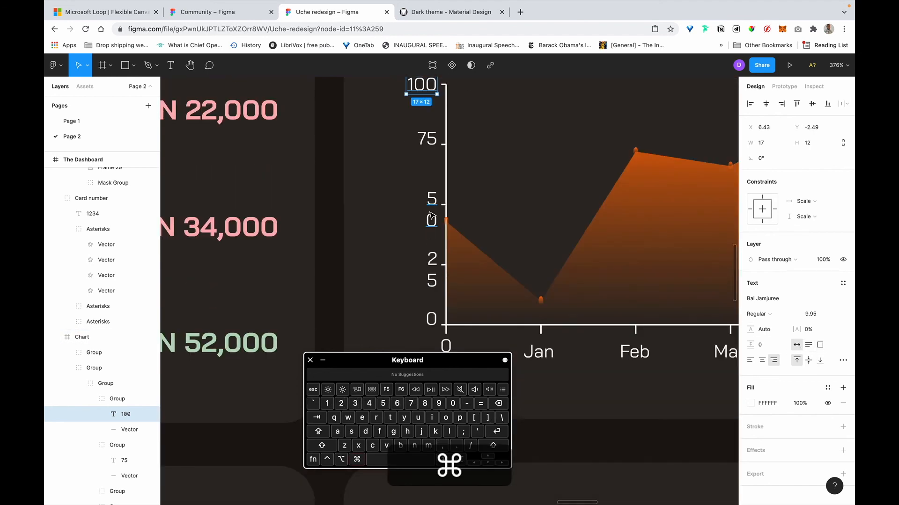
pyautogui.keyDown('super'); pyautogui.click(431, 217); pyautogui.keyUp('super')
pyautogui.click(797, 346)
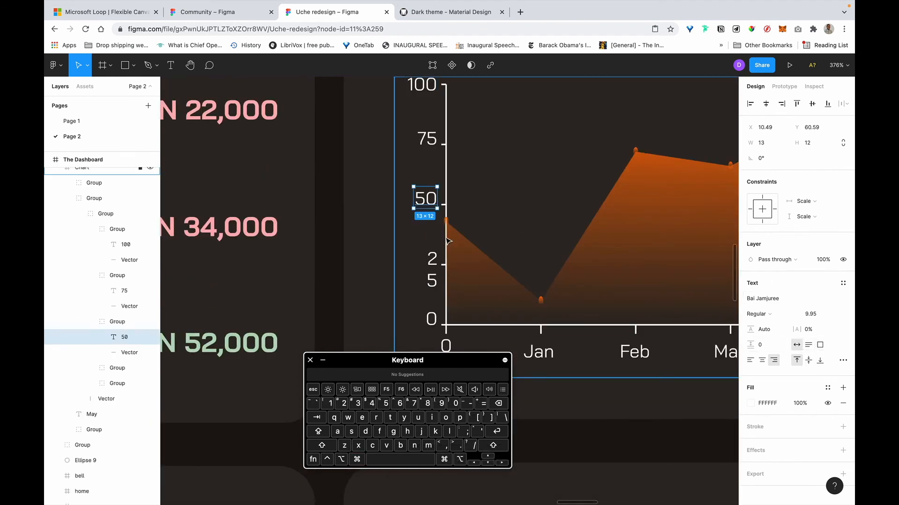
pyautogui.keyDown('super'); pyautogui.click(431, 277); pyautogui.keyUp('super')
pyautogui.click(797, 345)
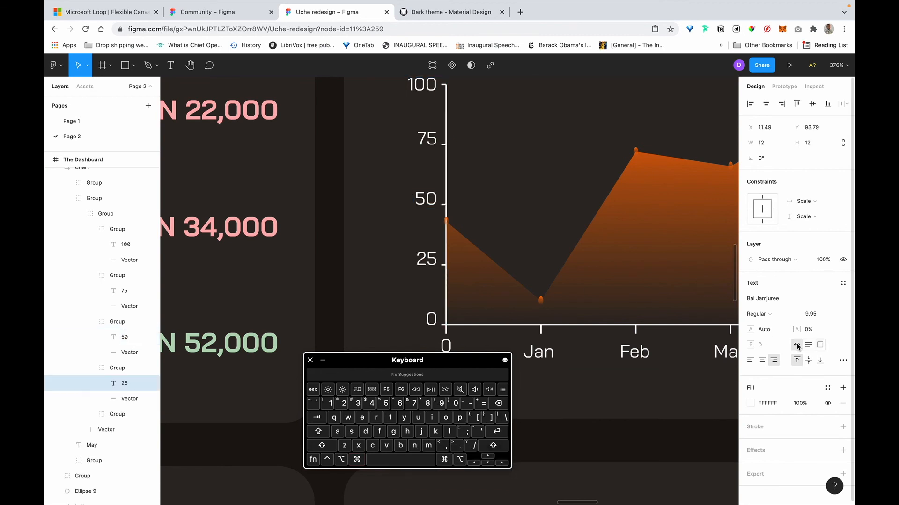
pyautogui.scroll(-2, 461, 262)
pyautogui.scroll(-6, 483, 218)
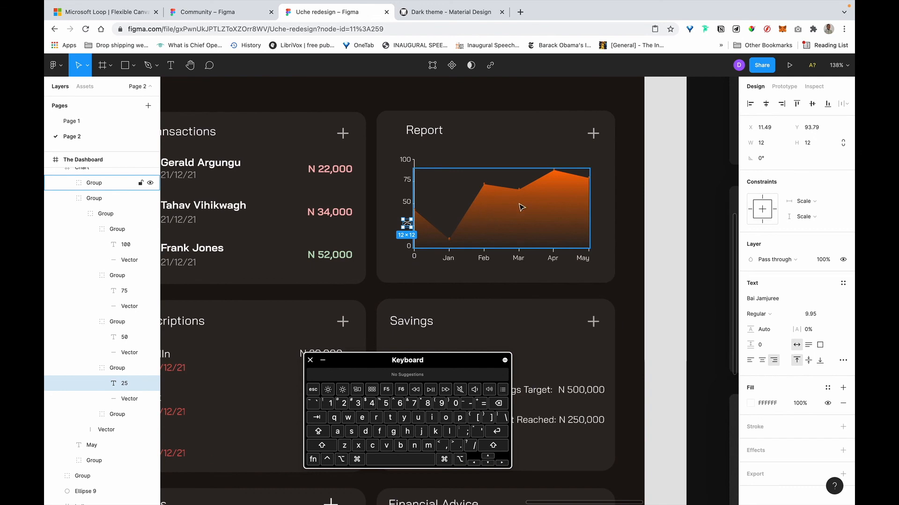
pyautogui.press('Escape')
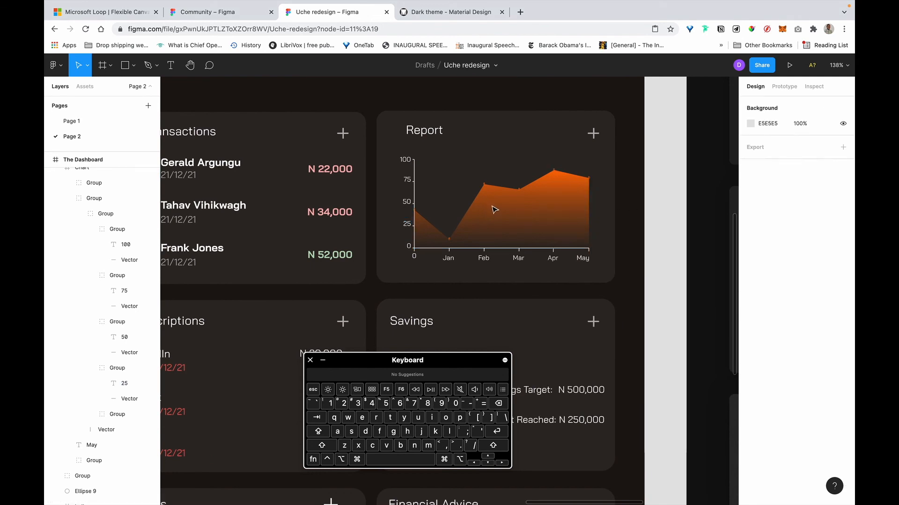
# Shift the Report chart slightly left and nudge the Report title into alignment.
pyautogui.click(481, 220)
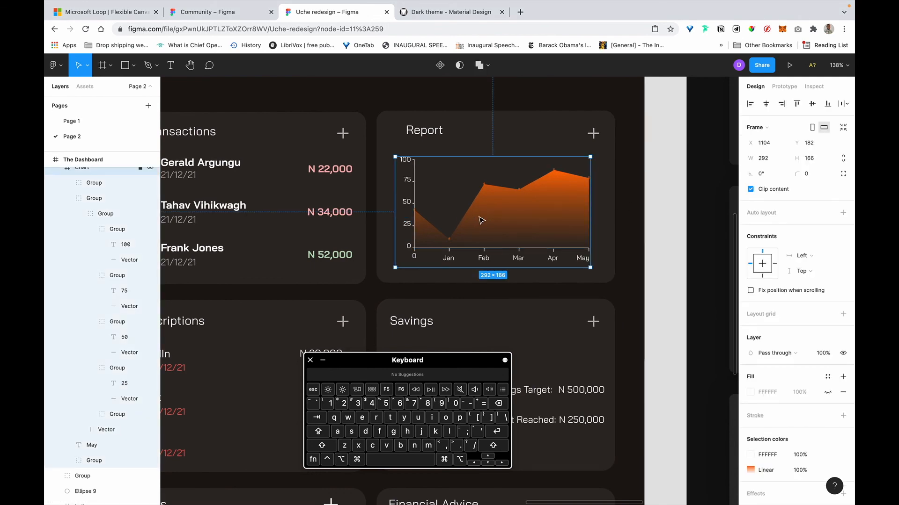
pyautogui.moveTo(458, 218); pyautogui.dragTo(465, 217)
pyautogui.click(418, 133)
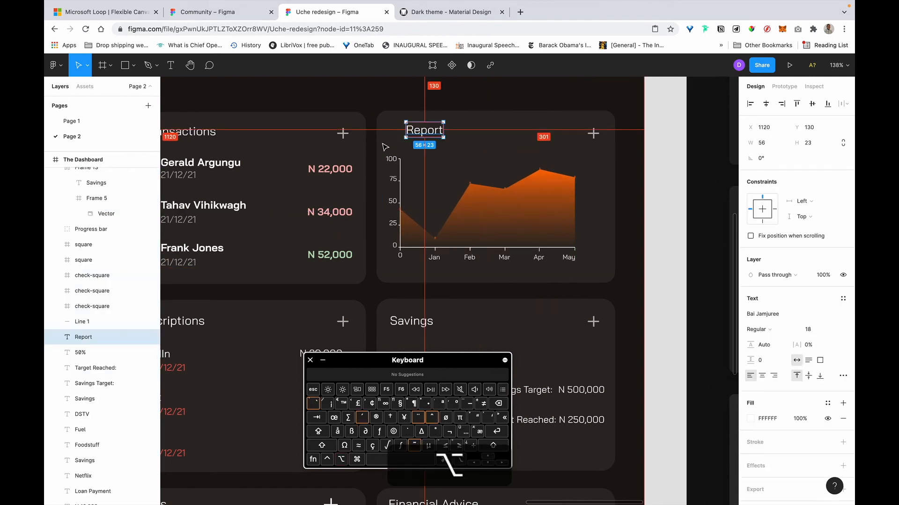
pyautogui.hotkey('shift', 'Left')
pyautogui.hotkey('shift', 'Left')
pyautogui.hotkey('shift', 'Left')
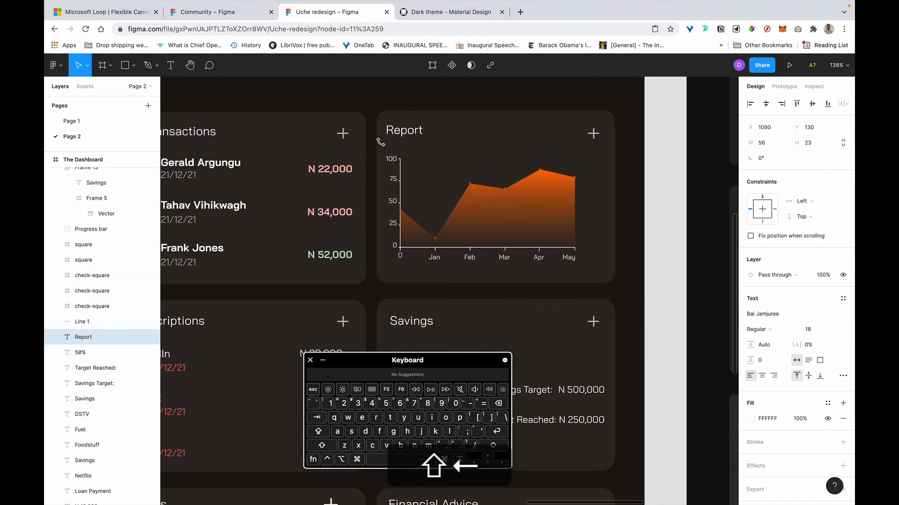
pyautogui.press('alt')
pyautogui.press('Right')
pyautogui.press('Right')
pyautogui.press('Right')
pyautogui.press('Right')
pyautogui.press('Right')
pyautogui.press('Right')
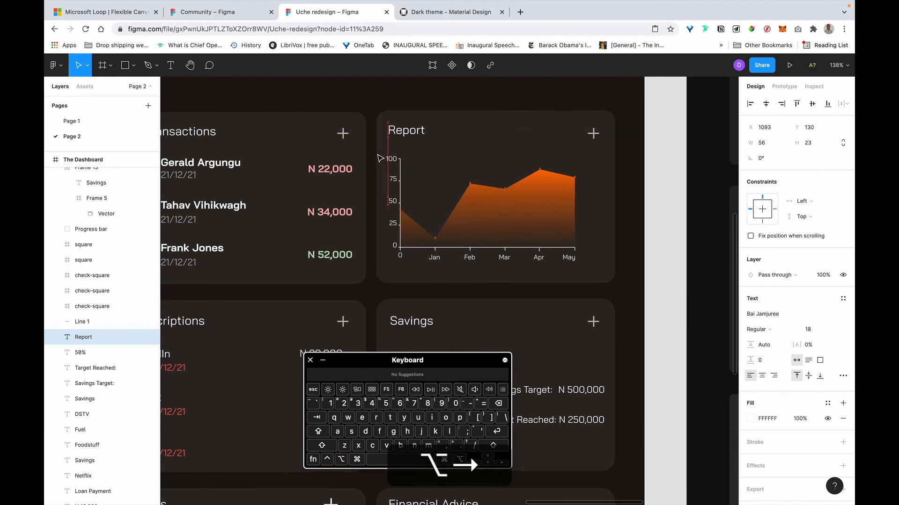
pyautogui.press('alt')
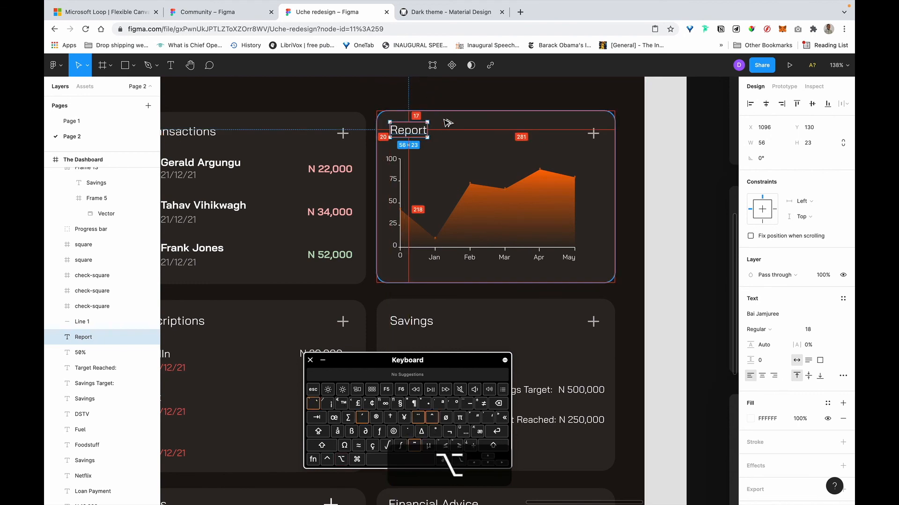
pyautogui.press('Down')
pyautogui.press('Down')
pyautogui.press('Down')
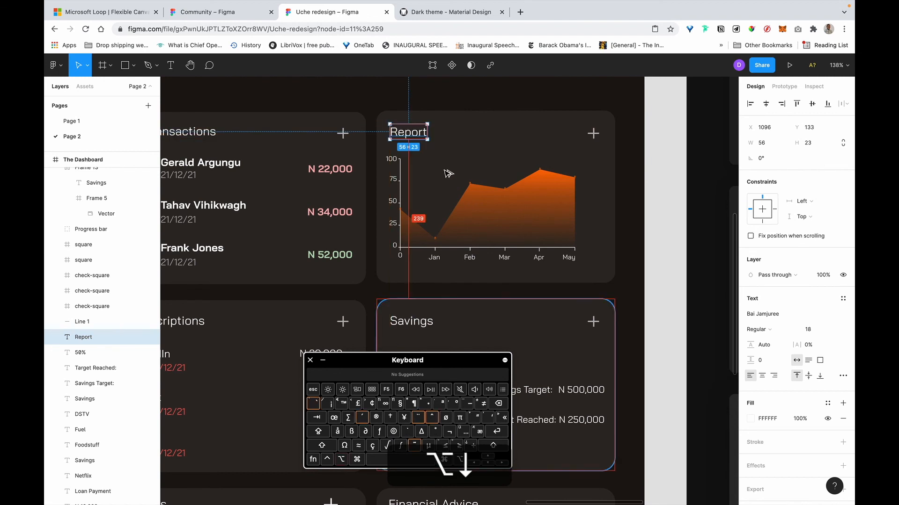
pyautogui.press('alt')
# Compare plus icon spacing across cards, nudge the Report plus icon up, and bring up the Transactions card's options.
pyautogui.click(593, 133)
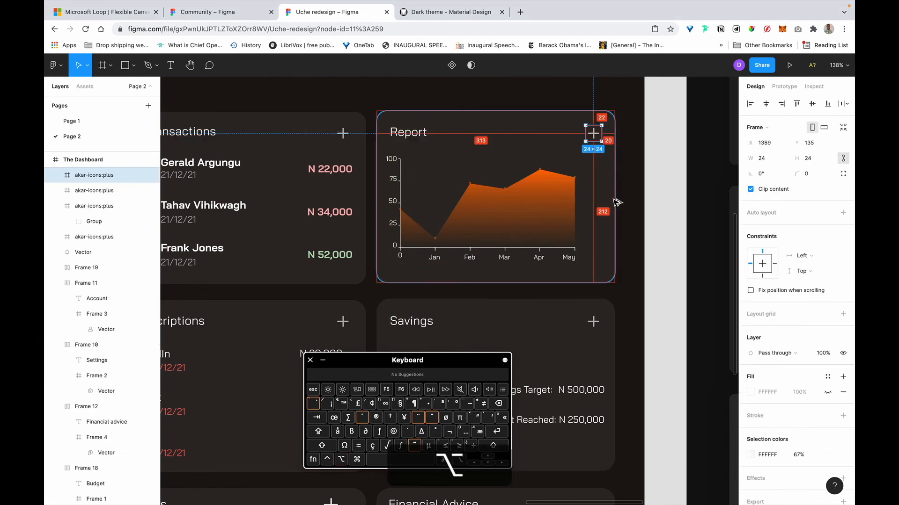
pyautogui.click(593, 323)
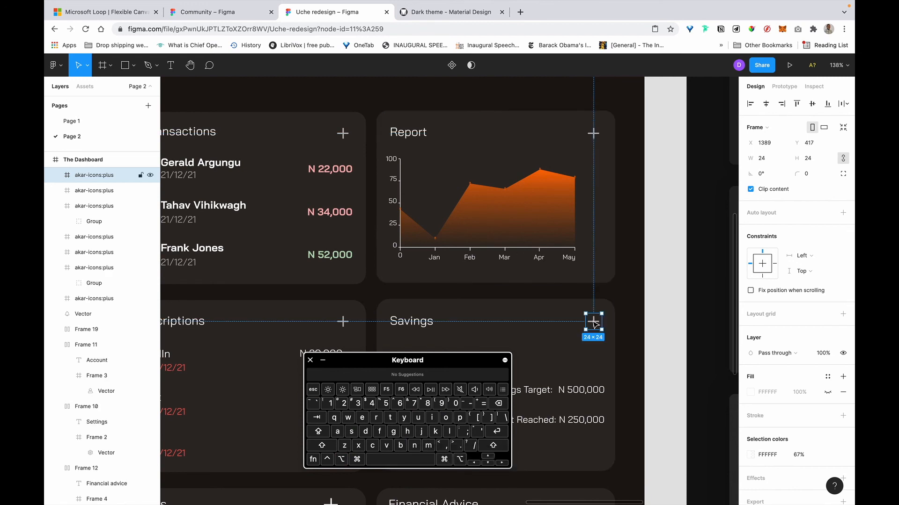
pyautogui.hscroll(-1, 519, 149)
pyautogui.click(593, 133)
pyautogui.press('alt')
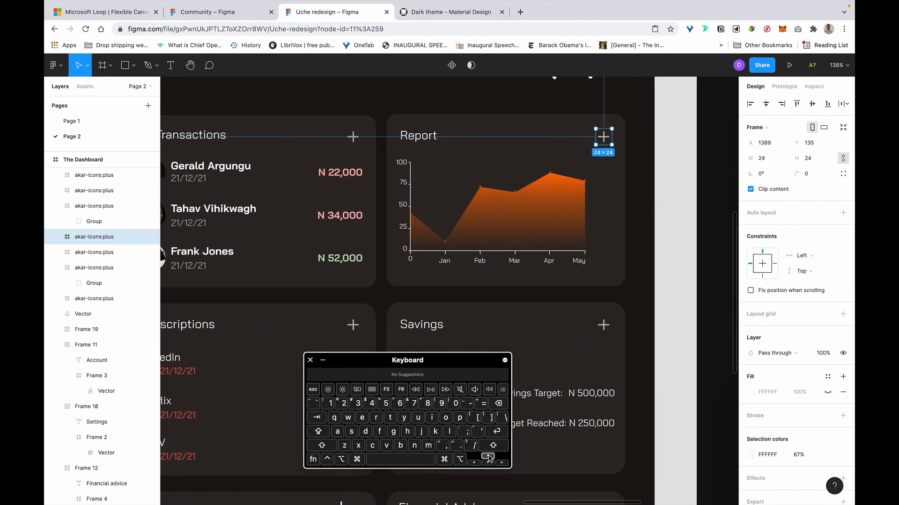
pyautogui.press('Up')
pyautogui.press('Up')
pyautogui.click(352, 137)
pyautogui.press('alt')
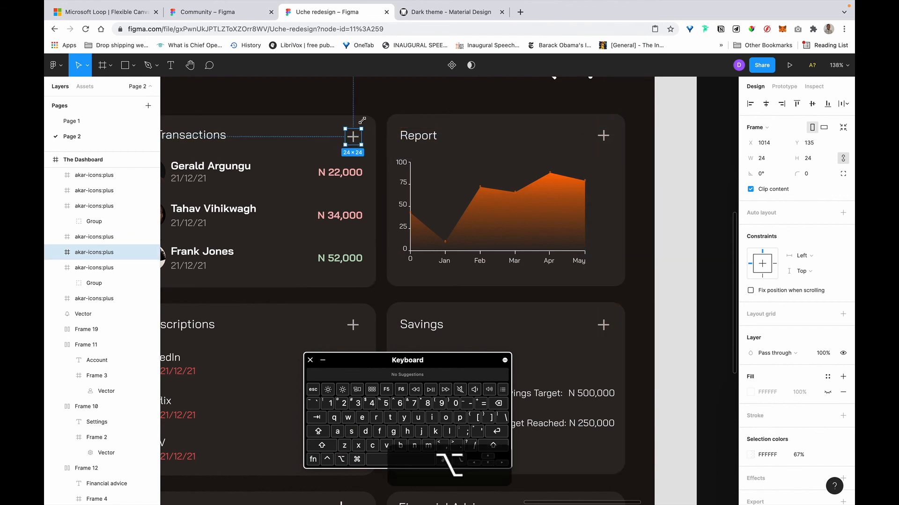
pyautogui.rightClick(370, 124)
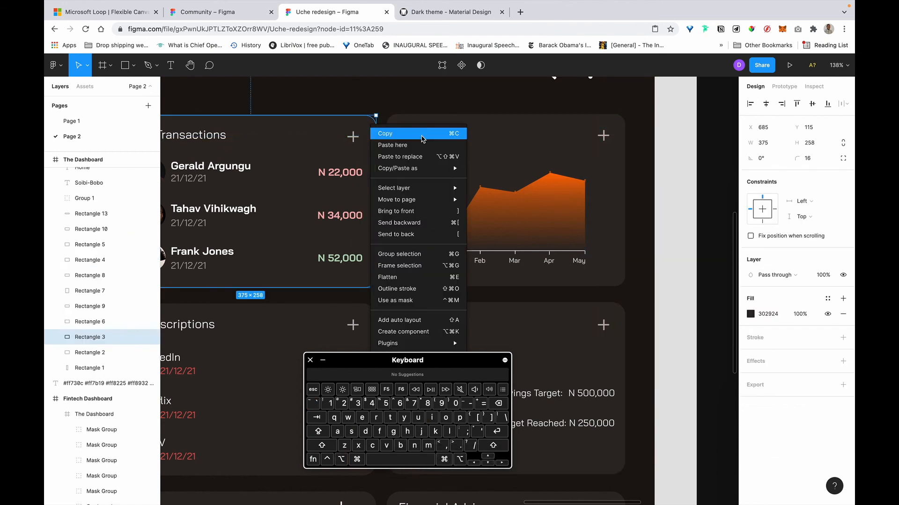
# Copy the Transactions card background and stretch the Report chart's inner graphics wider.
pyautogui.click(421, 135)
pyautogui.click(427, 137)
pyautogui.click(576, 204)
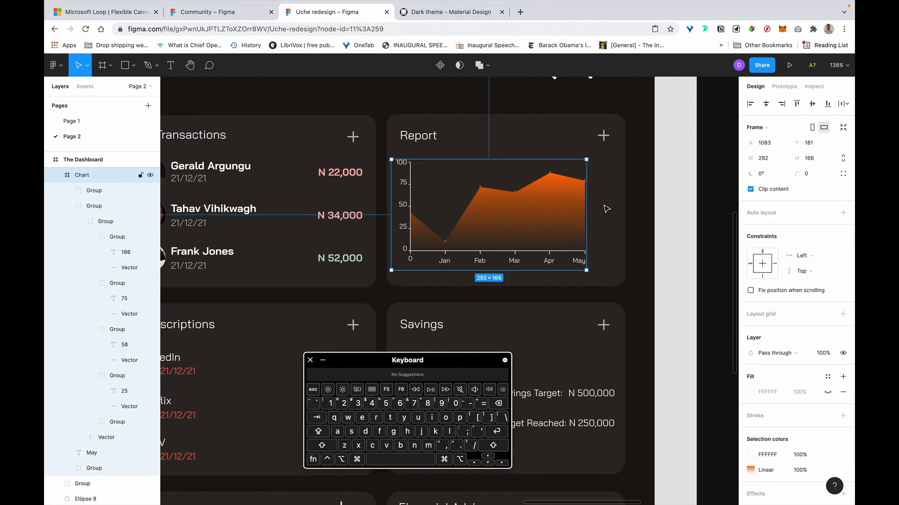
pyautogui.click(576, 248)
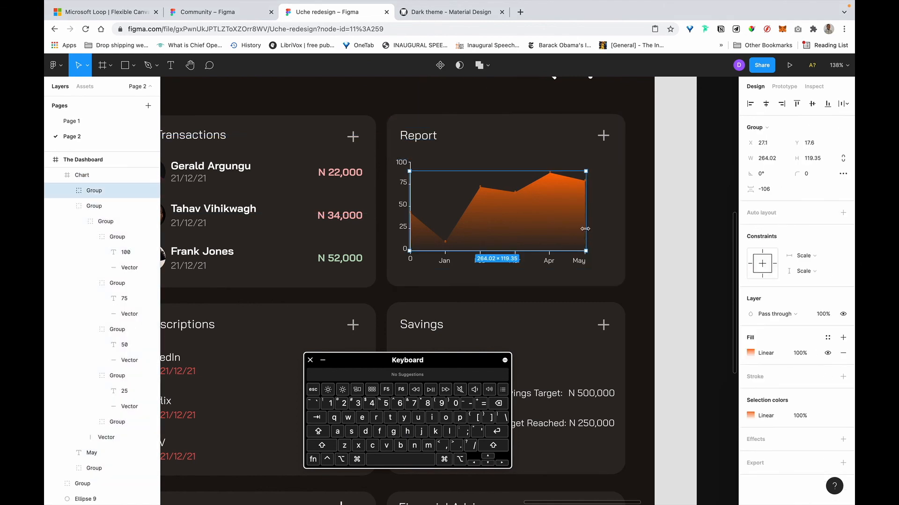
pyautogui.moveTo(586, 227); pyautogui.dragTo(610, 227)
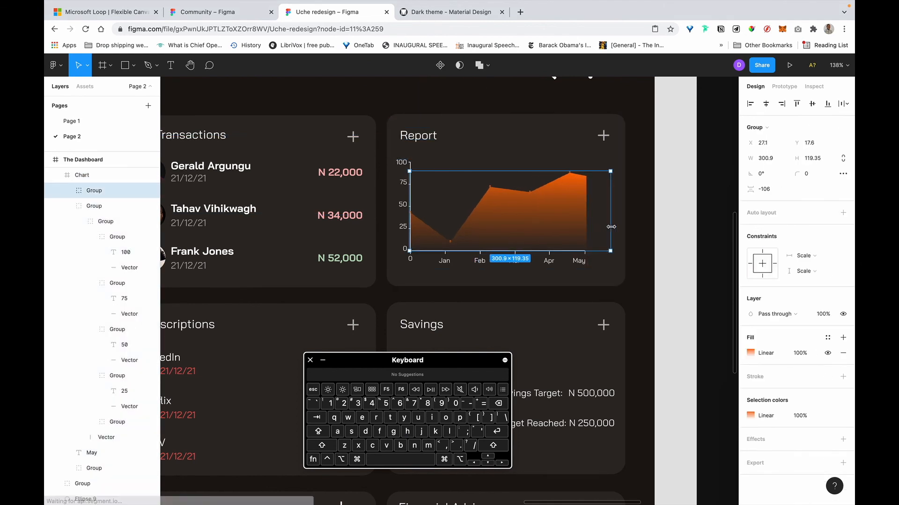
pyautogui.doubleClick(573, 215)
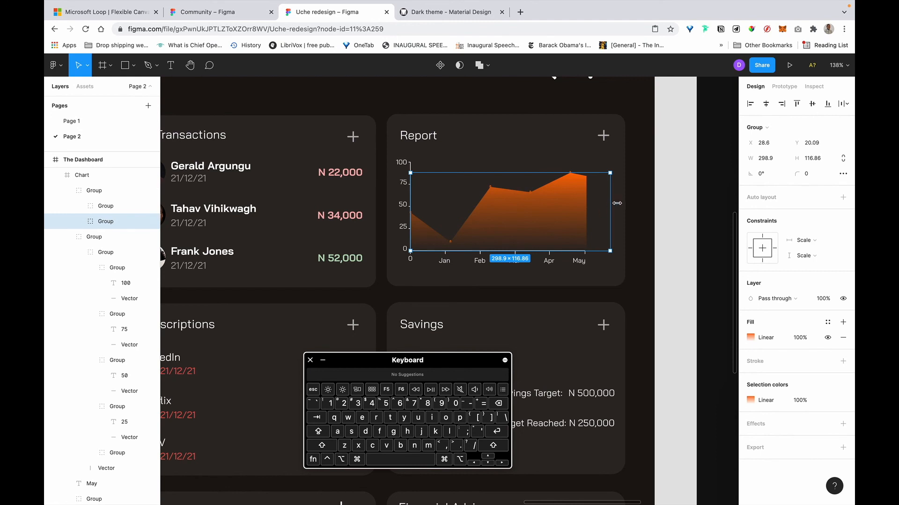
pyautogui.moveTo(617, 203); pyautogui.dragTo(624, 203)
pyautogui.doubleClick(549, 210)
pyautogui.doubleClick(549, 210)
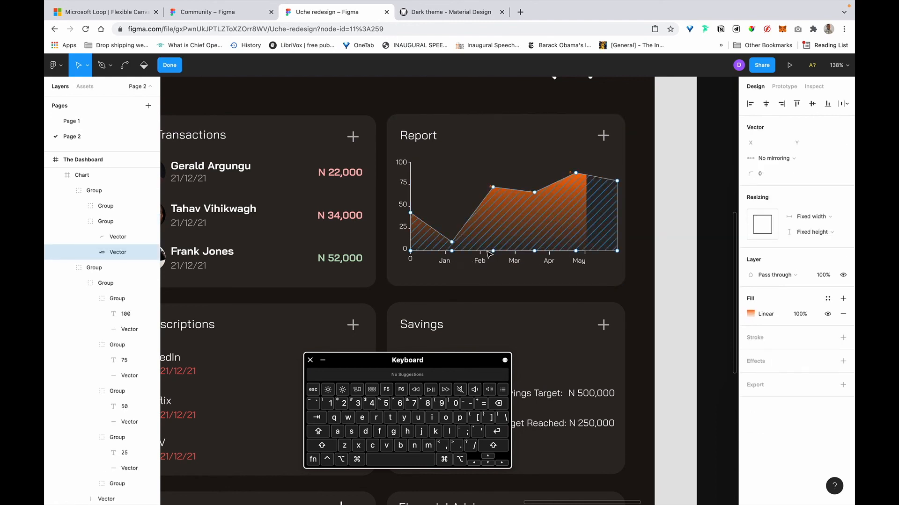
pyautogui.press('Escape')
pyautogui.press('Escape')
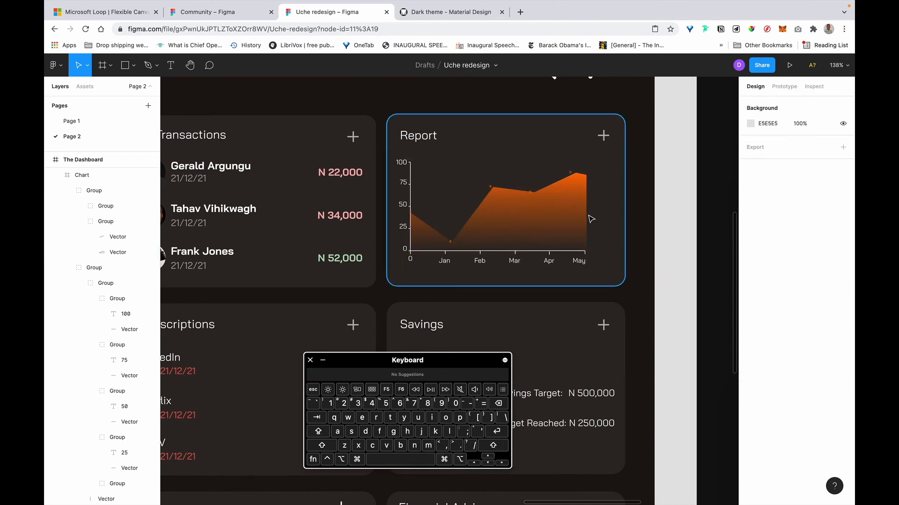
# Widen the Report chart frame, setting its width to 322 and then 330.
pyautogui.click(493, 231)
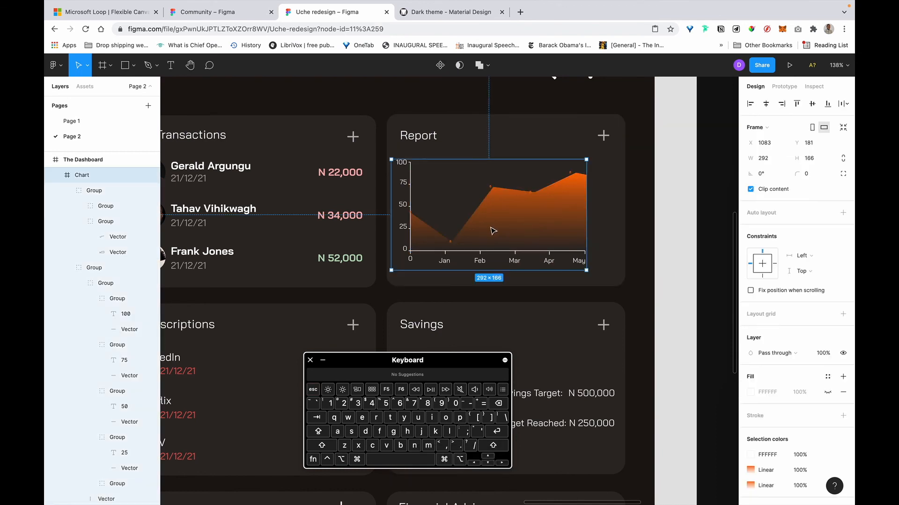
pyautogui.moveTo(596, 207); pyautogui.dragTo(609, 206)
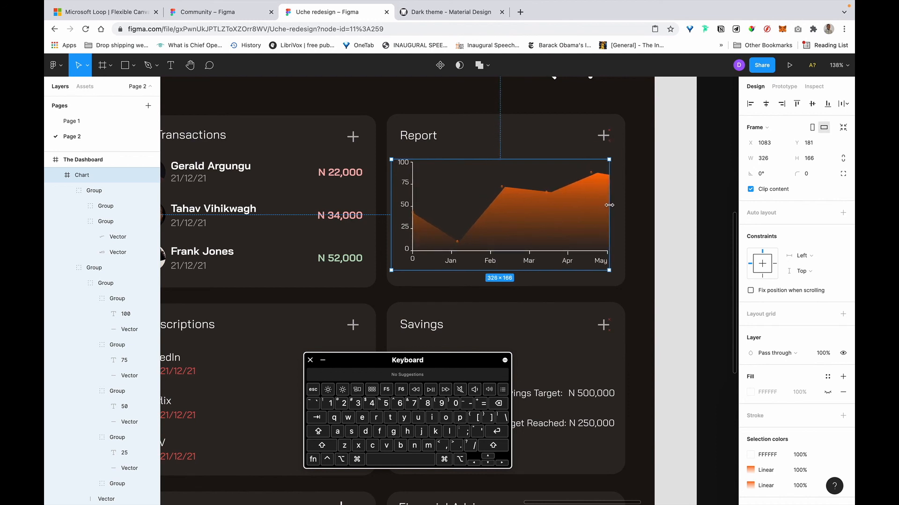
pyautogui.press('alt')
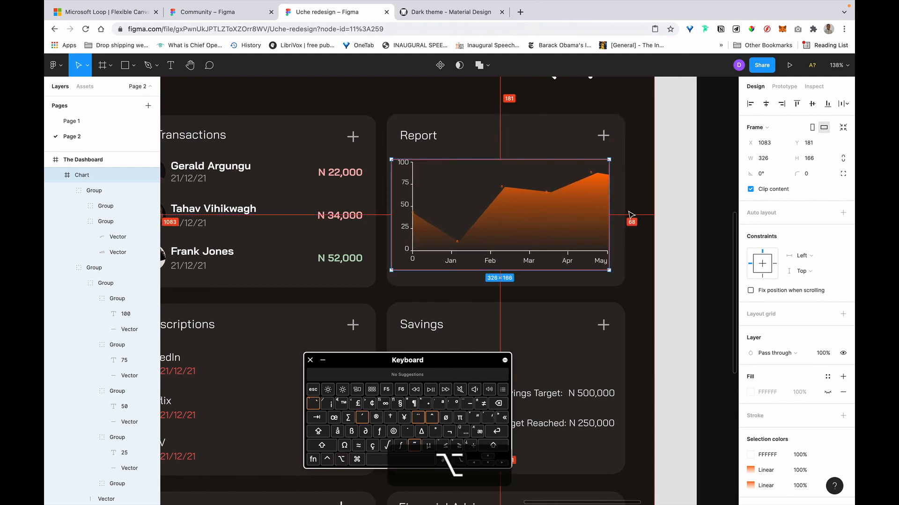
pyautogui.click(782, 159)
pyautogui.press('Right')
pyautogui.write('+4')
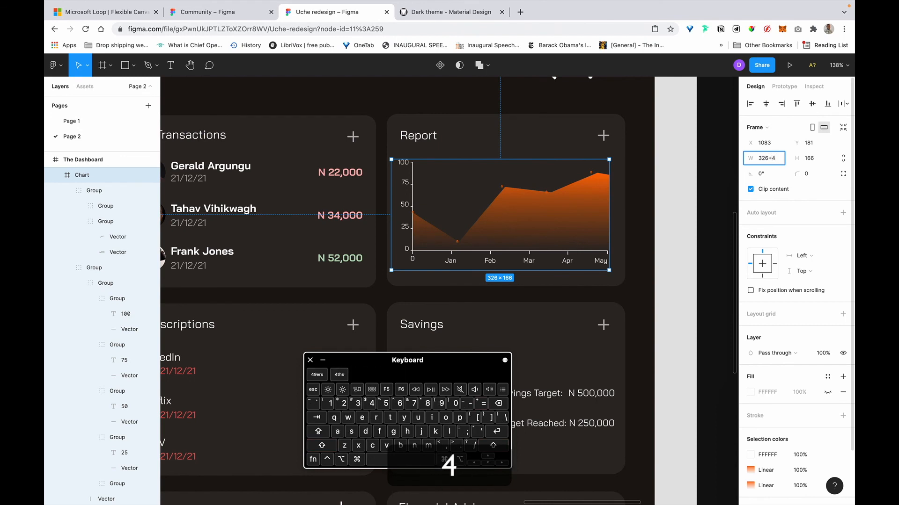
pyautogui.press('BackSpace')
pyautogui.write('-4')
pyautogui.press('Return')
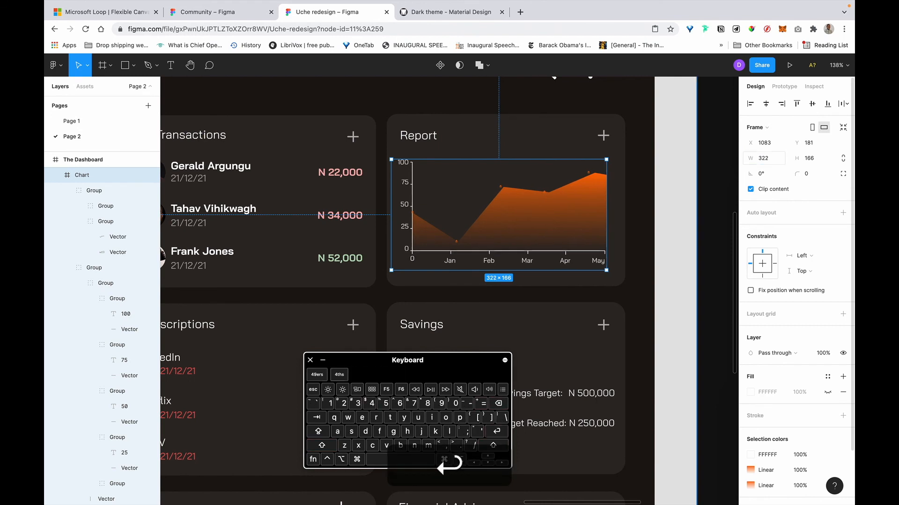
pyautogui.press('alt')
pyautogui.click(777, 158)
pyautogui.press('Right')
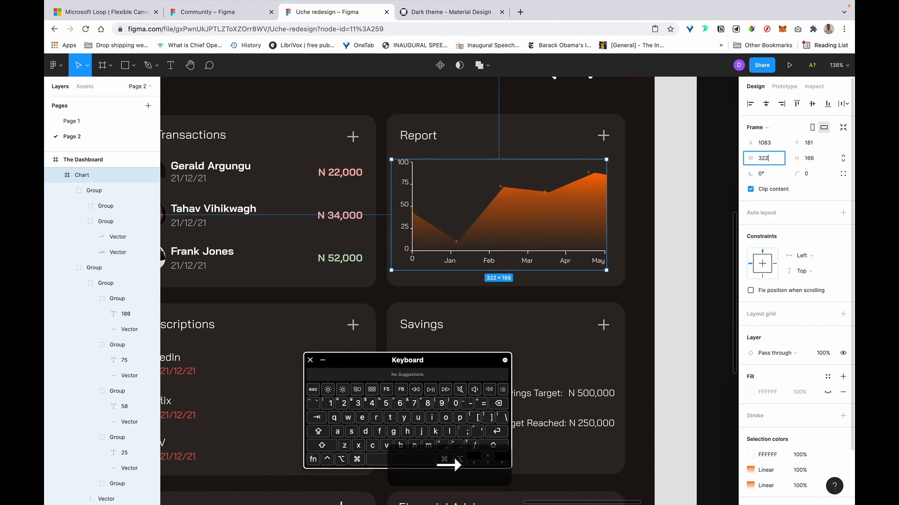
pyautogui.write('+8')
pyautogui.press('Return')
pyautogui.press('alt')
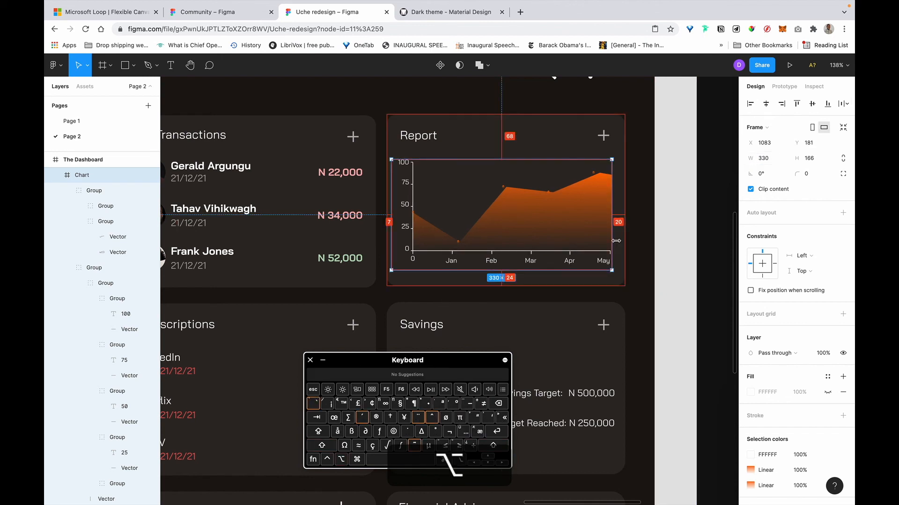
pyautogui.press('alt')
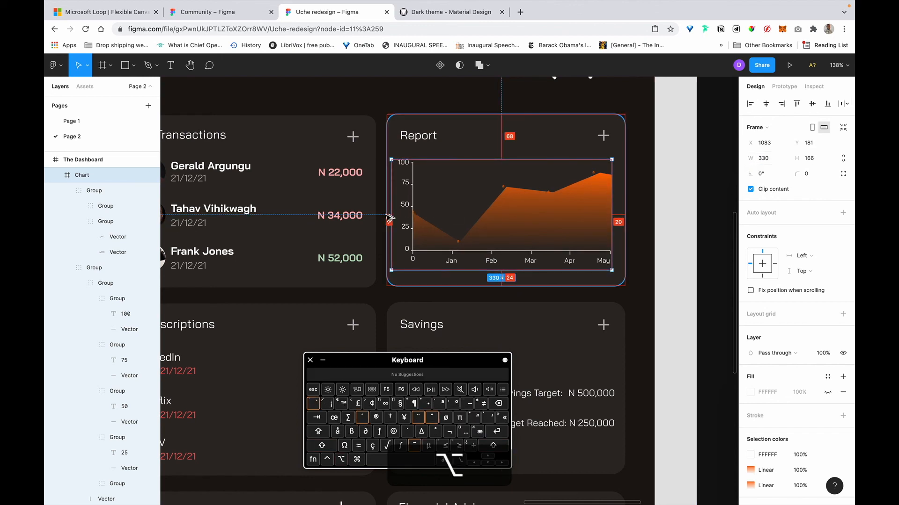
pyautogui.press('alt')
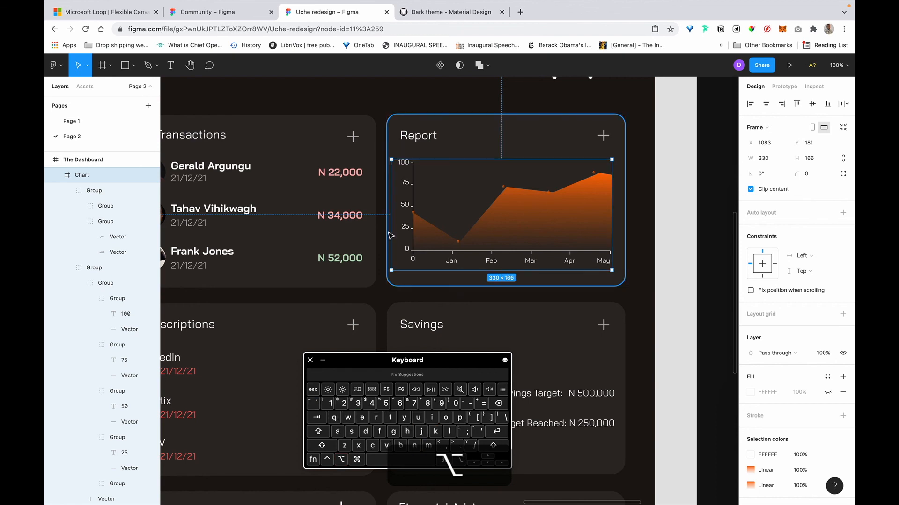
# Pull the chart's left edge inward, reducing its width to 318.
pyautogui.moveTo(389, 230); pyautogui.dragTo(396, 229)
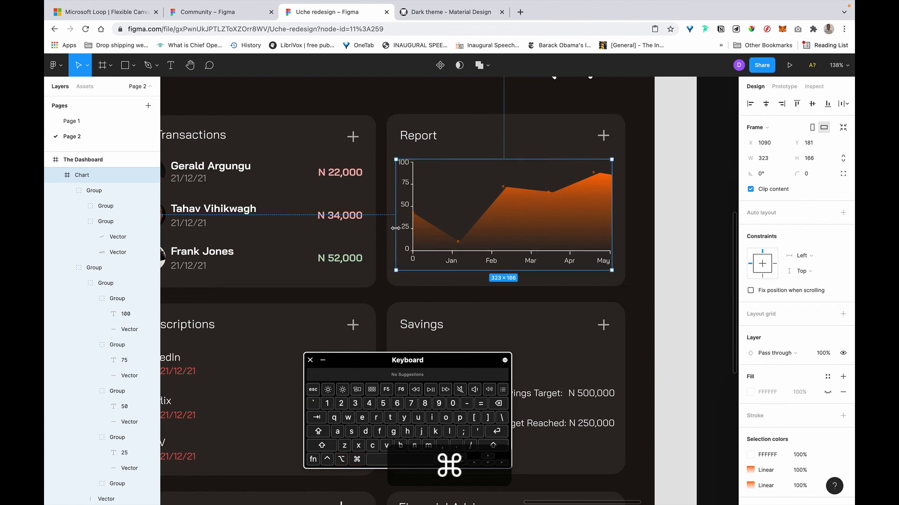
pyautogui.press('alt')
pyautogui.moveTo(396, 230); pyautogui.dragTo(398, 230)
pyautogui.press('alt')
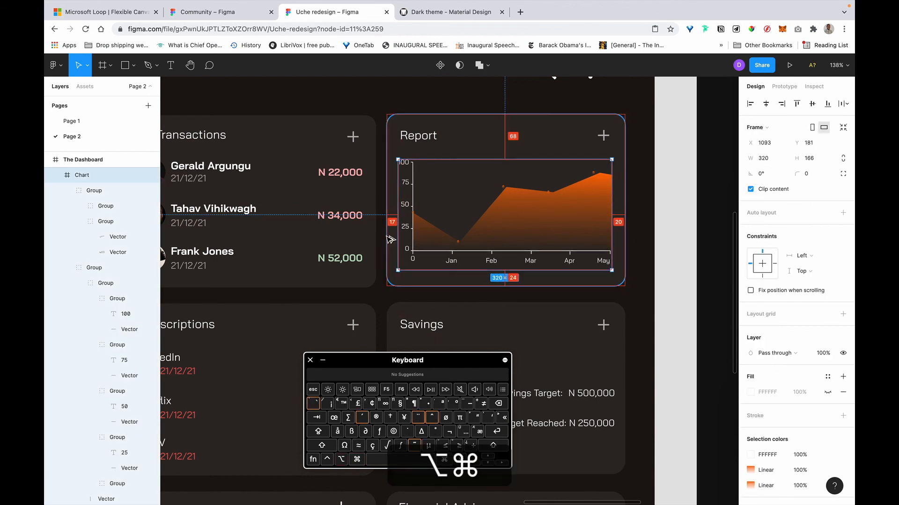
pyautogui.click(782, 161)
pyautogui.press('Right')
pyautogui.write('-2')
pyautogui.press('Return')
pyautogui.press('alt')
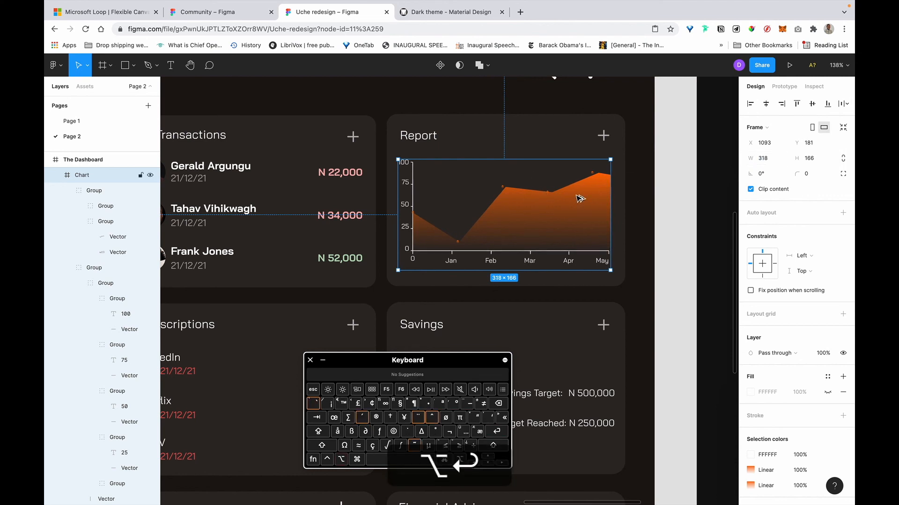
# Centre the chart horizontally in the Report card, set width 317, and nudge it down.
pyautogui.keyDown('shift'); pyautogui.click(622, 210); pyautogui.keyUp('shift')
pyautogui.click(766, 103)
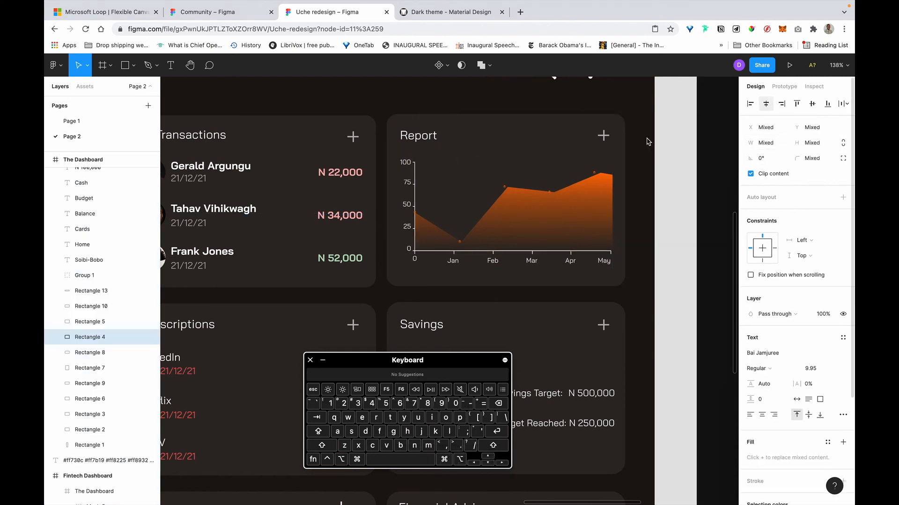
pyautogui.keyDown('alt'); pyautogui.click(404, 223); pyautogui.keyUp('alt')
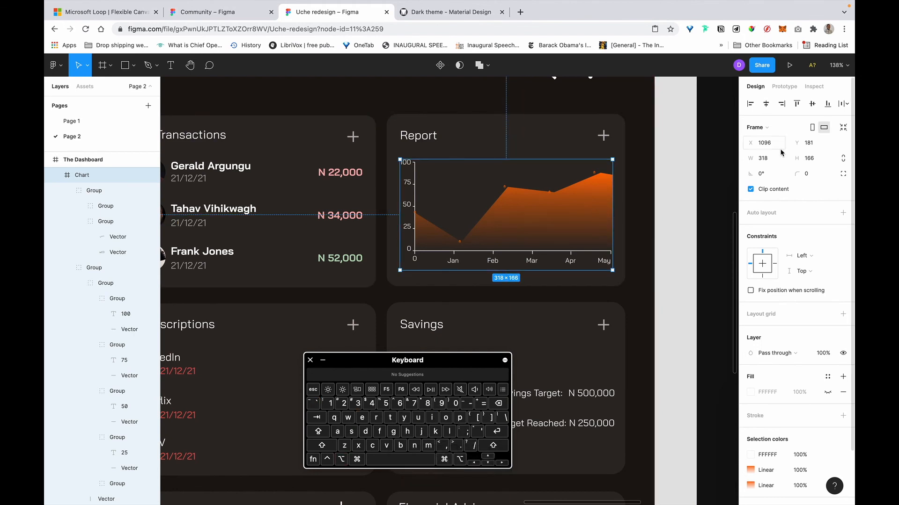
pyautogui.press('Right')
pyautogui.write('+1')
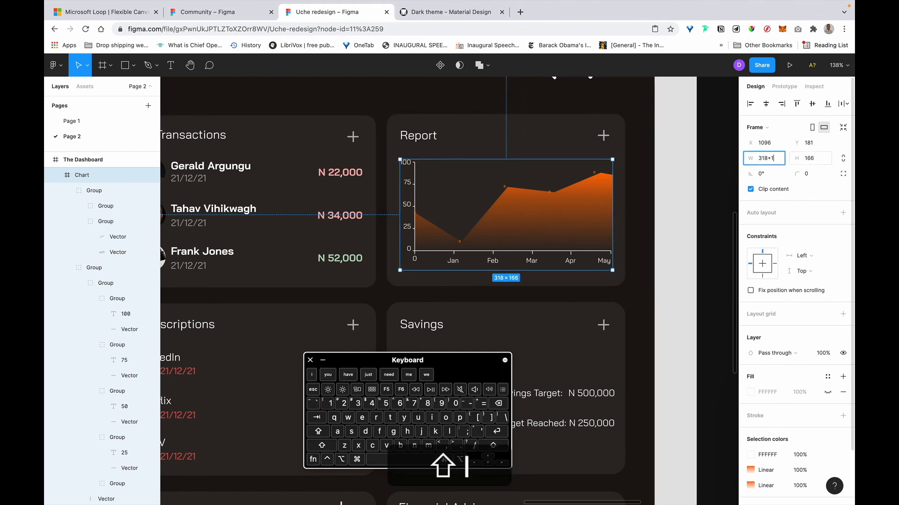
pyautogui.press('Return')
pyautogui.press('alt')
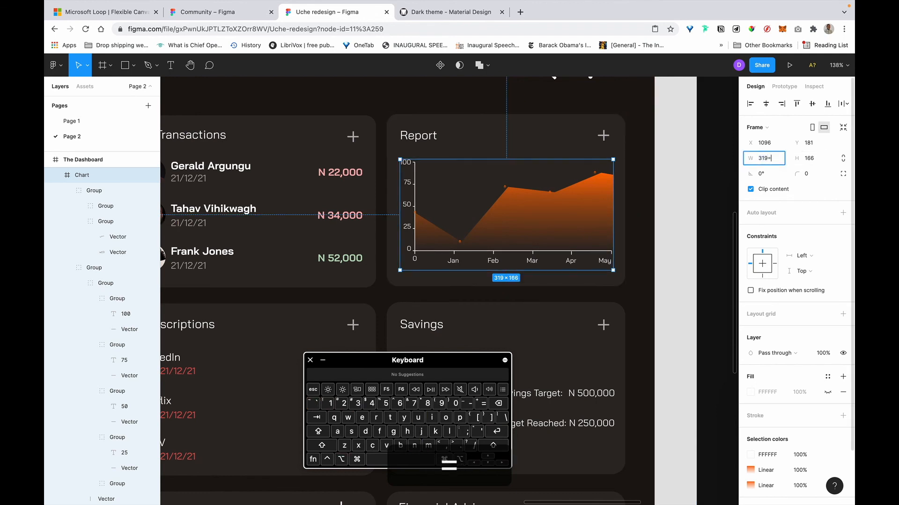
pyautogui.press('BackSpace')
pyautogui.write('-2')
pyautogui.press('Return')
pyautogui.press('alt')
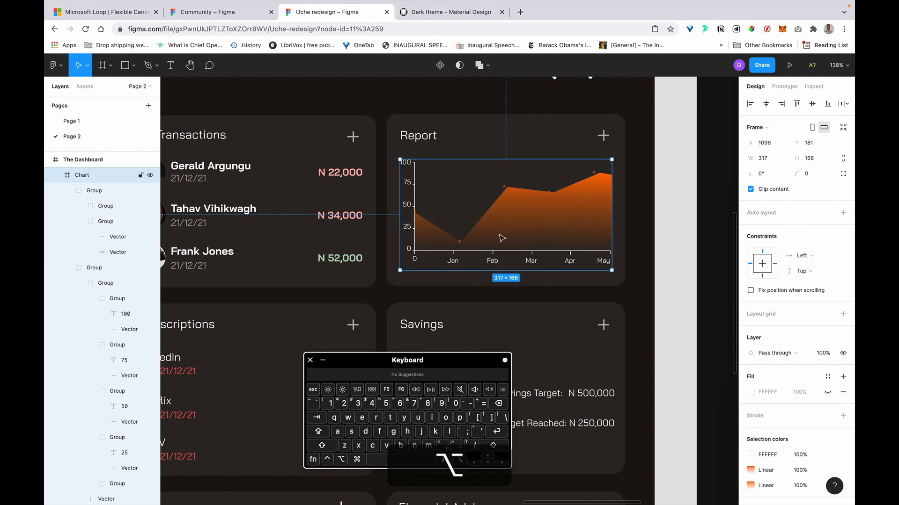
pyautogui.press('shift')
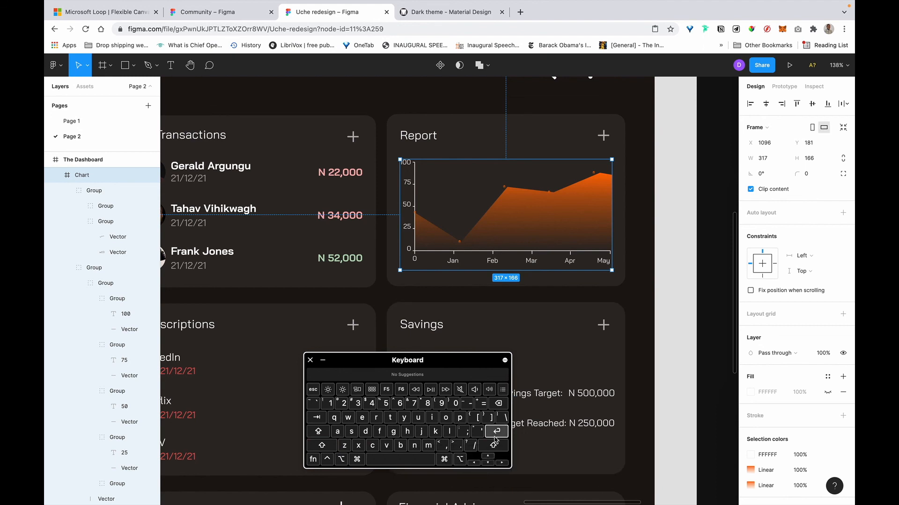
pyautogui.press('Down')
pyautogui.press('Down')
pyautogui.press('Down')
pyautogui.press('Down')
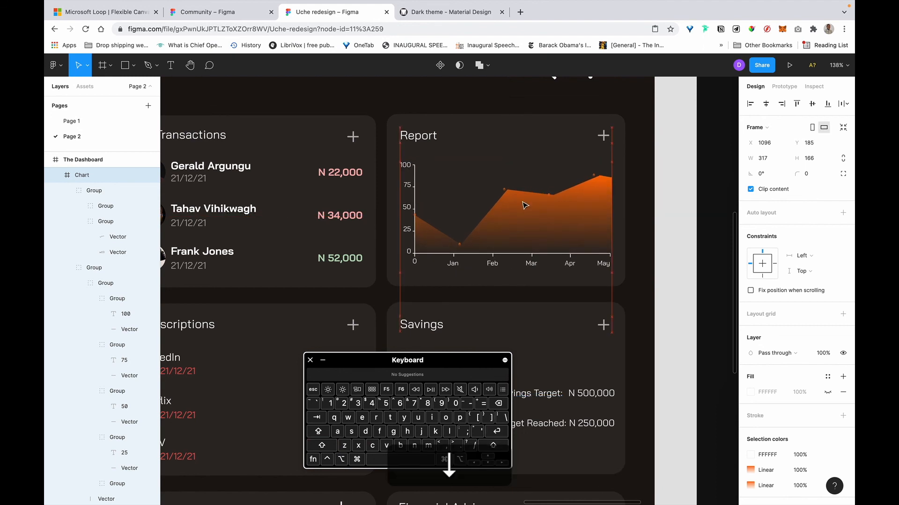
pyautogui.scroll(-5, 516, 146)
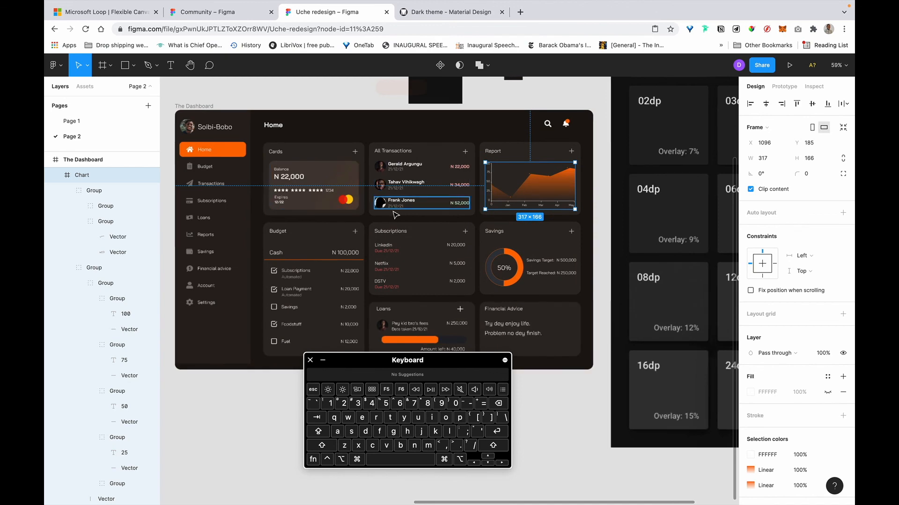
pyautogui.scroll(5, 398, 218)
pyautogui.hscroll(-5, 396, 215)
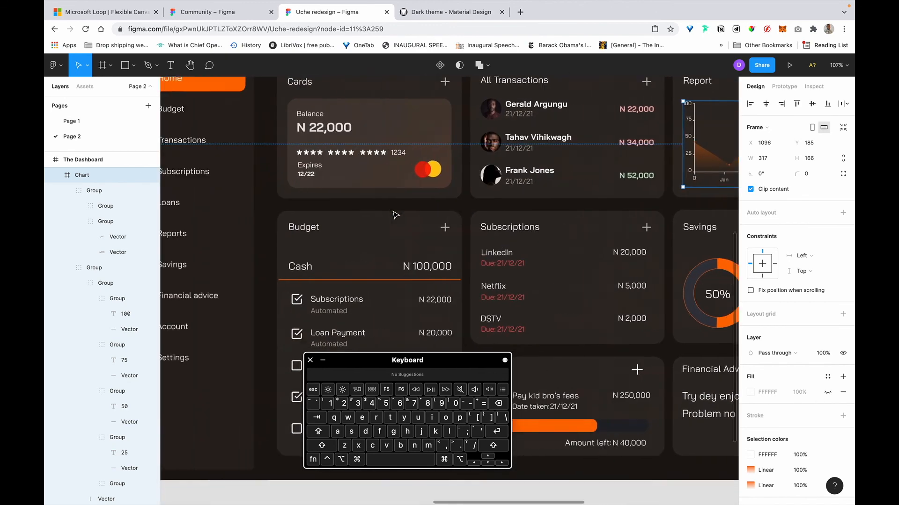
pyautogui.scroll(-2, 391, 262)
pyautogui.scroll(-3, 389, 277)
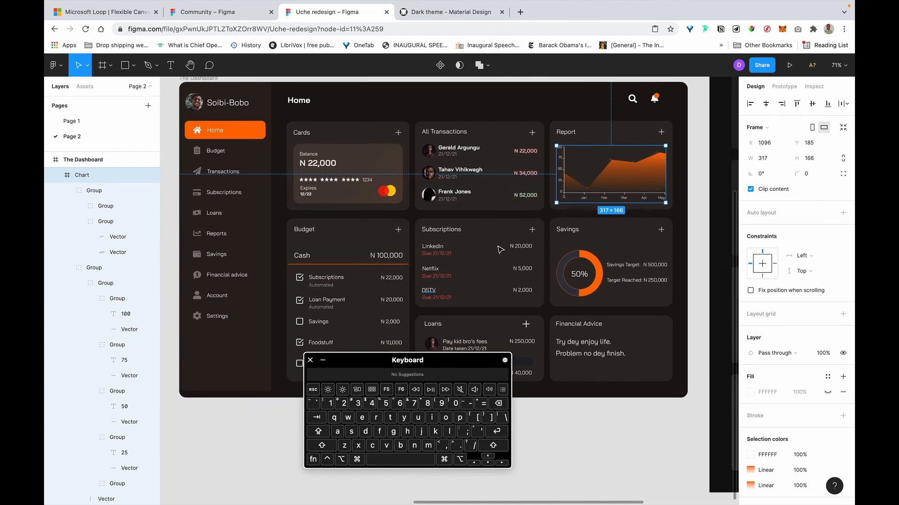
pyautogui.scroll(-1, 428, 250)
pyautogui.scroll(5, 344, 304)
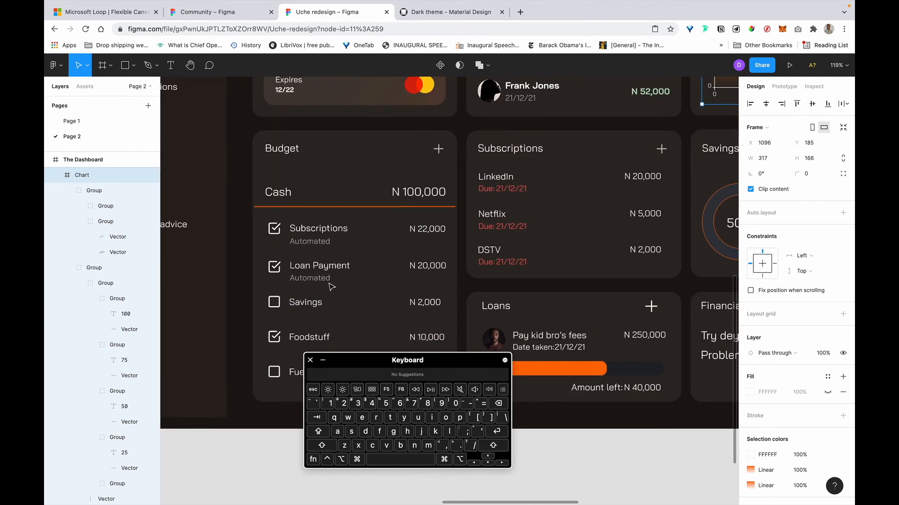
pyautogui.click(339, 207)
pyautogui.scroll(1, 250, 161)
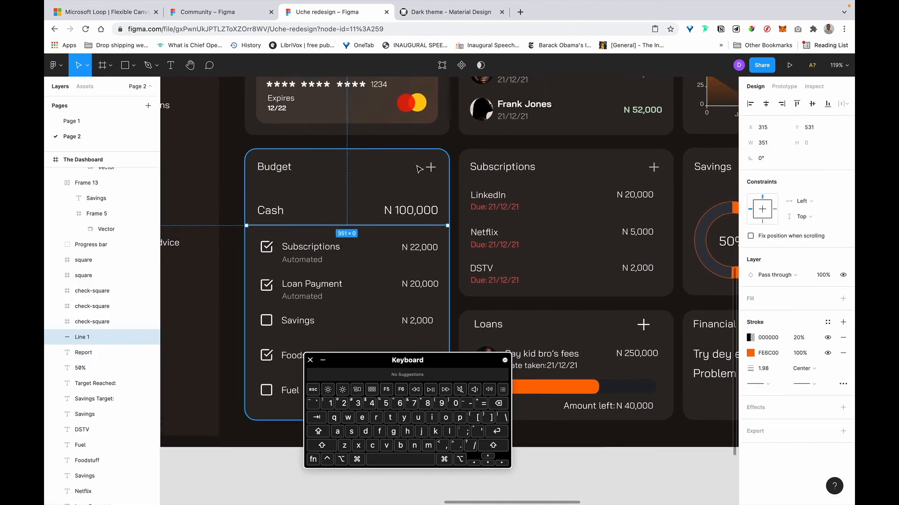
pyautogui.scroll(2, 242, 212)
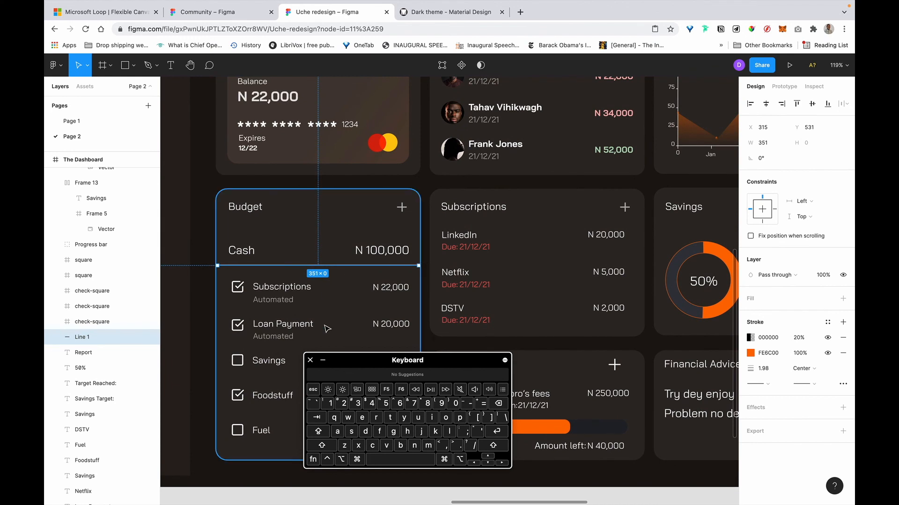
pyautogui.scroll(-2, 239, 272)
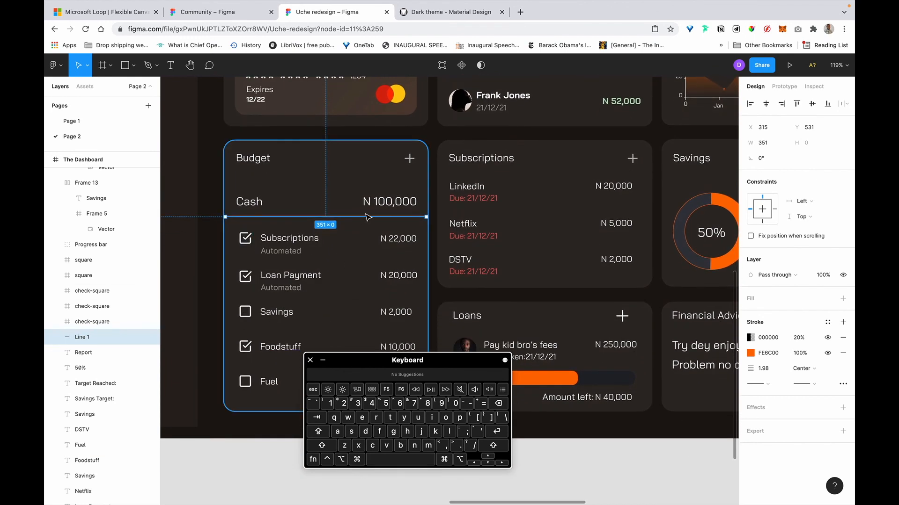
# Move the Cash label and N 100,000 amount up toward the Budget heading and make them bold.
pyautogui.click(384, 205)
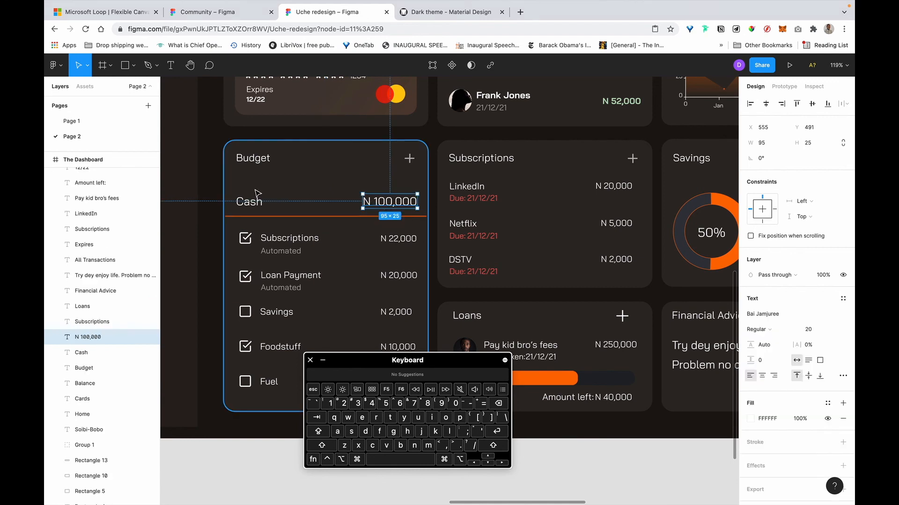
pyautogui.click(248, 201)
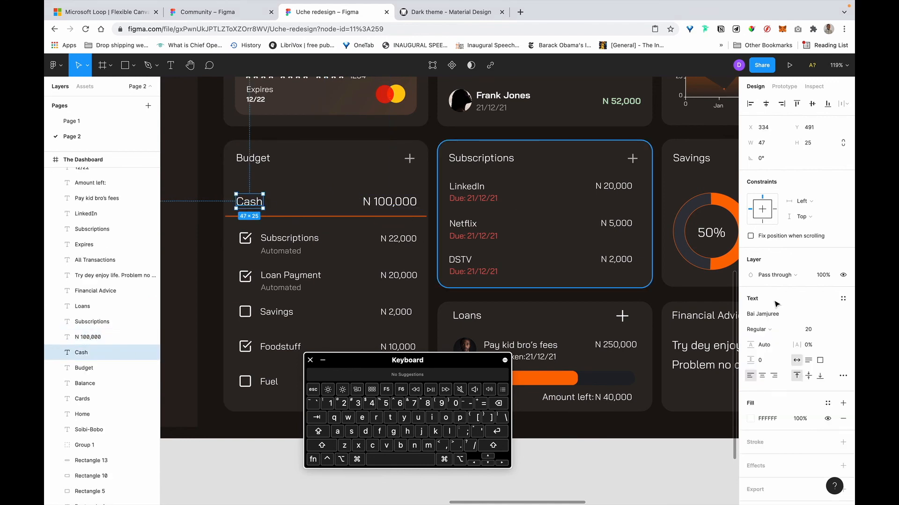
pyautogui.scroll(5, 542, 204)
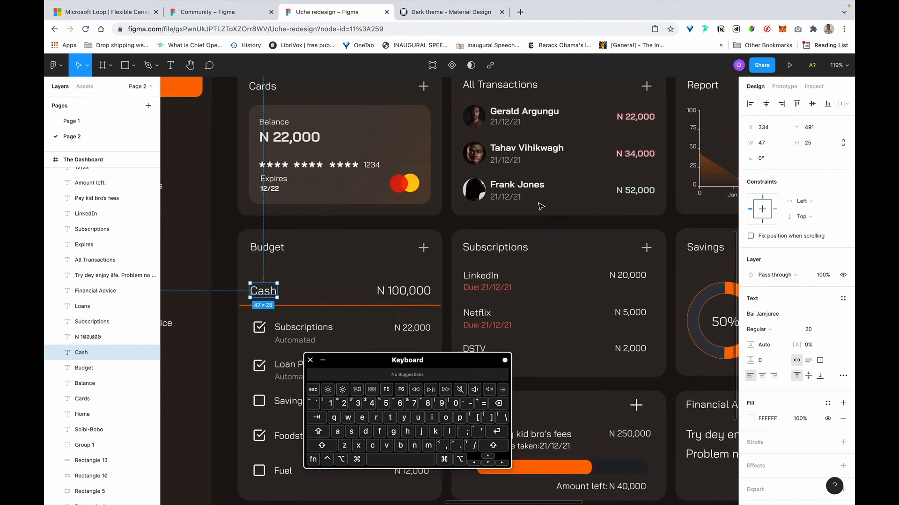
pyautogui.click(275, 102)
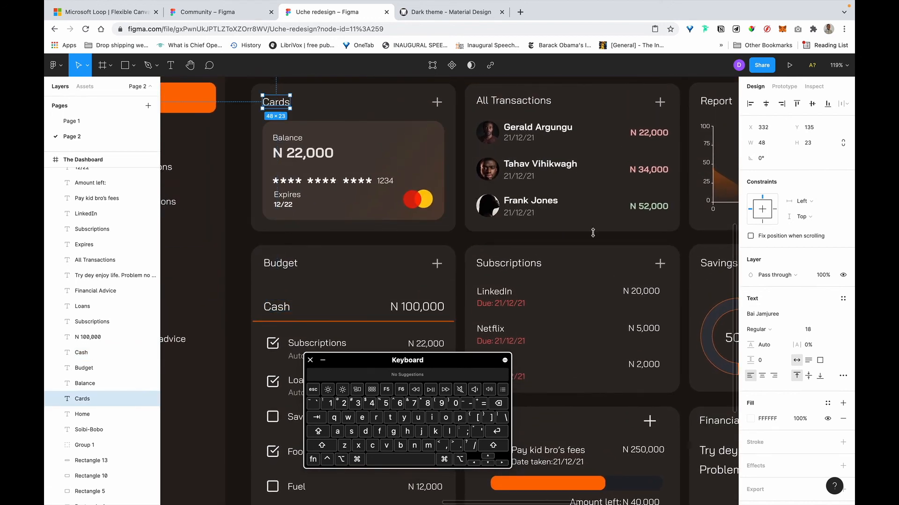
pyautogui.click(270, 310)
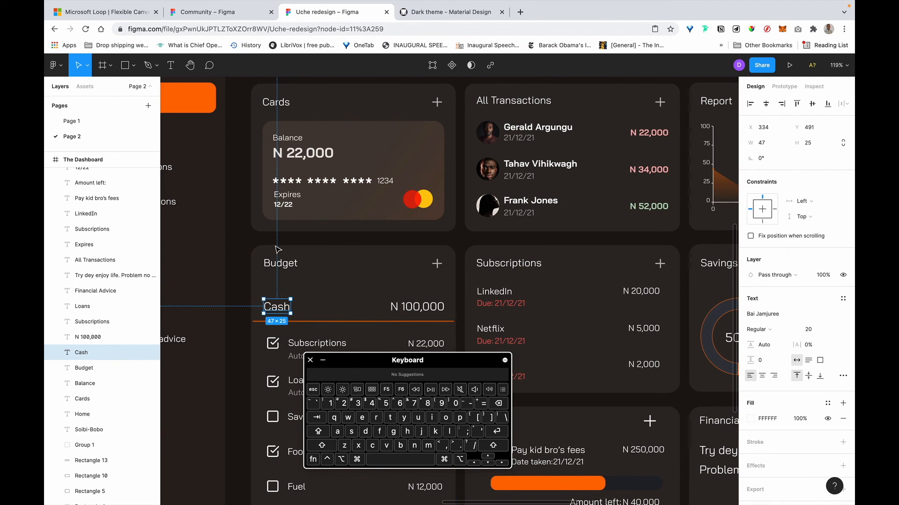
pyautogui.click(421, 312)
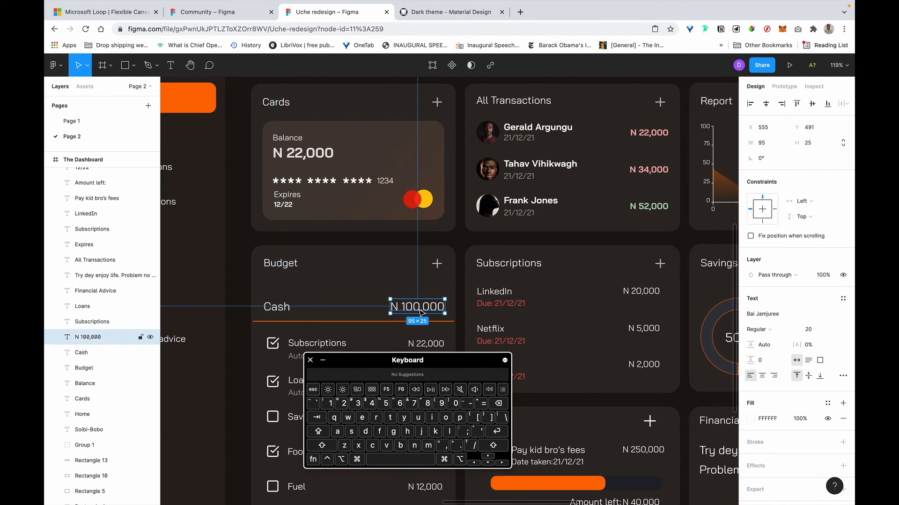
pyautogui.click(270, 306)
pyautogui.click(433, 307)
pyautogui.click(281, 307)
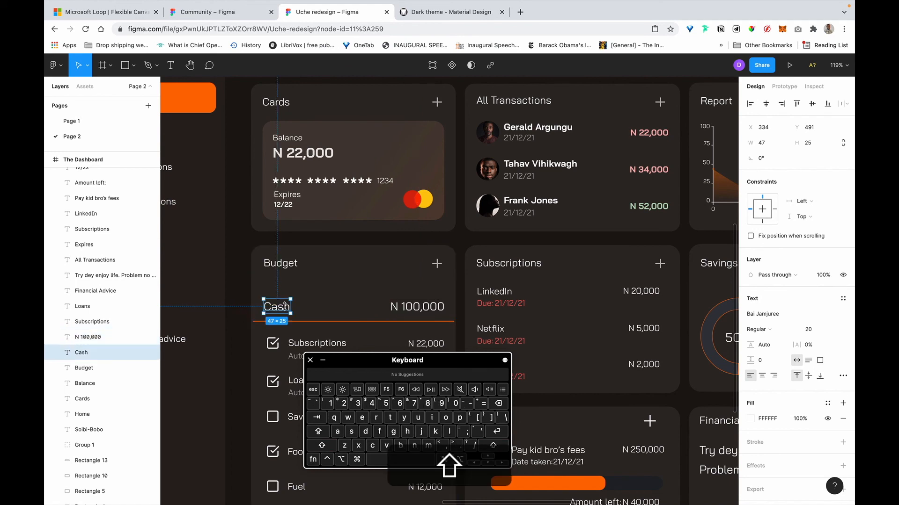
pyautogui.keyDown('shift'); pyautogui.click(419, 309); pyautogui.keyUp('shift')
pyautogui.moveTo(438, 311); pyautogui.dragTo(441, 300)
pyautogui.press('super+b')
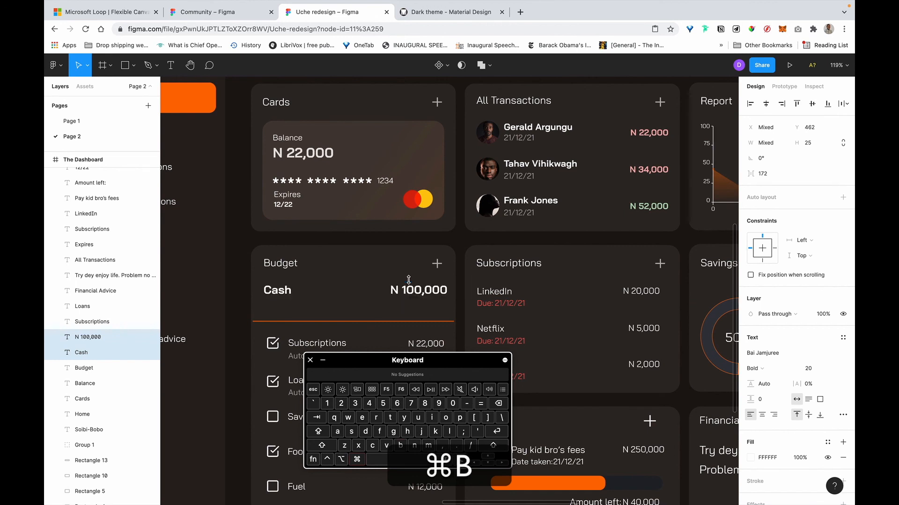
# Set the N 100,000 amount's font size to 24.
pyautogui.doubleClick(298, 154)
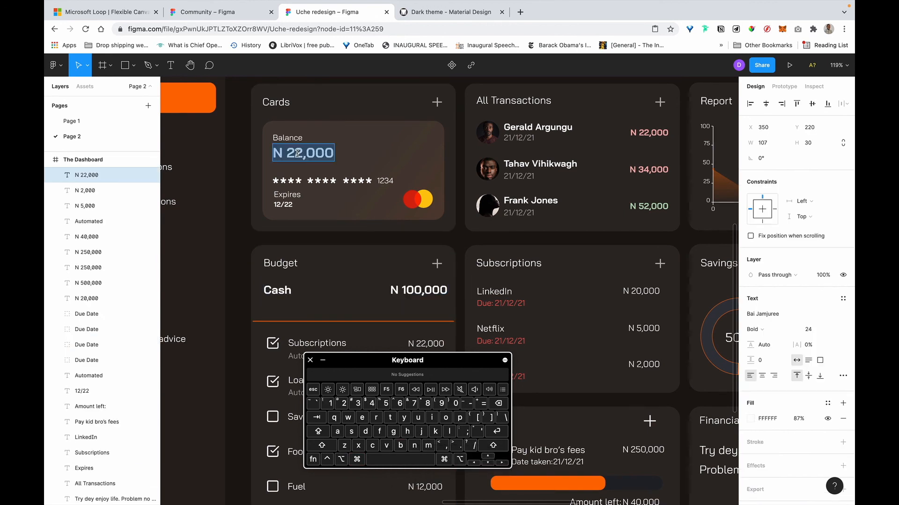
pyautogui.press('Escape')
pyautogui.click(422, 294)
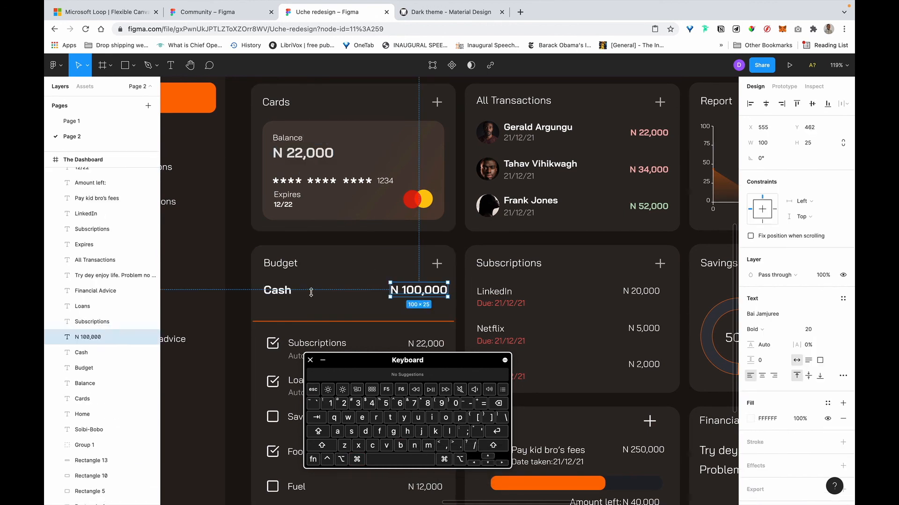
pyautogui.write('24')
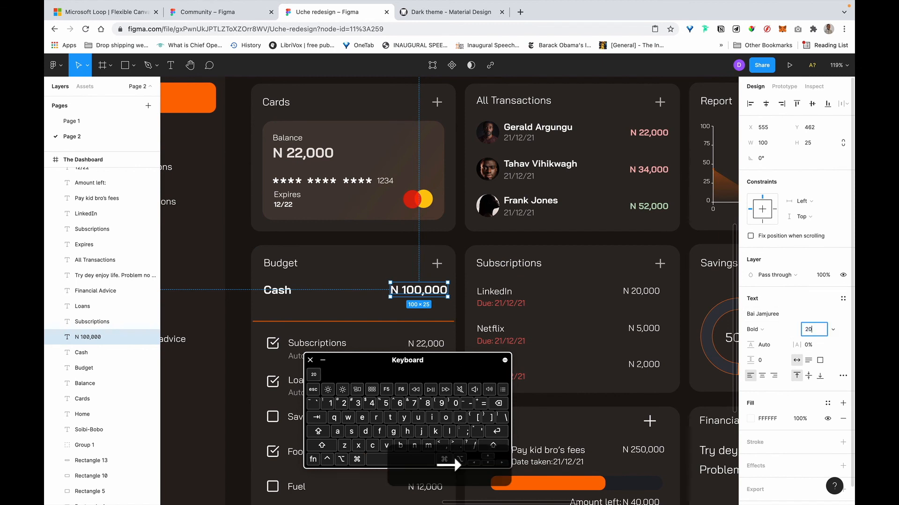
pyautogui.press('Return')
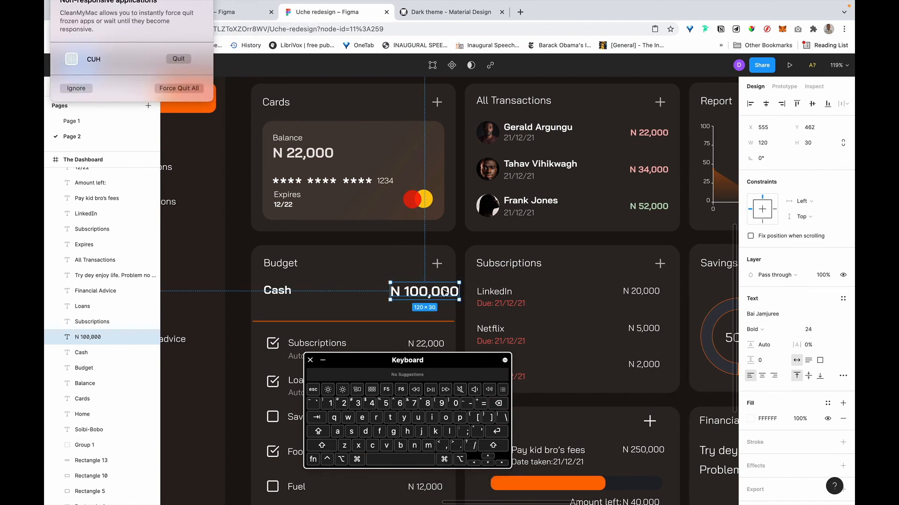
# Nudge N 100,000 and Cash left to align with the card edge and Budget heading.
pyautogui.moveTo(434, 295); pyautogui.dragTo(431, 291)
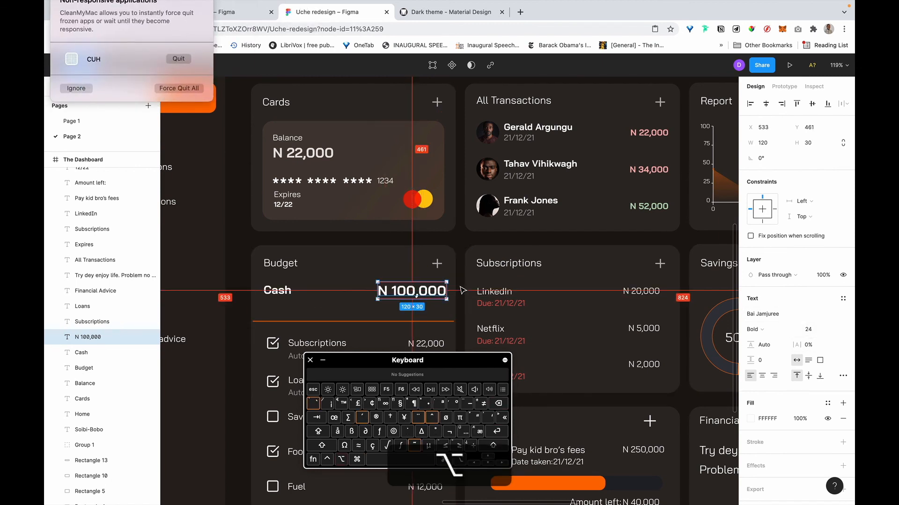
pyautogui.hotkey('alt', 'Left')
pyautogui.hotkey('alt', 'Left')
pyautogui.hotkey('alt', 'Left')
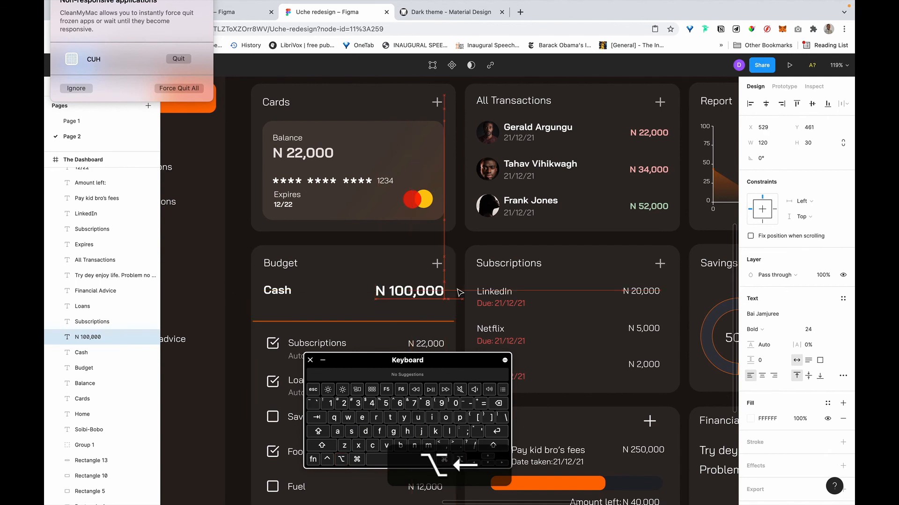
pyautogui.keyDown('alt'); pyautogui.click(275, 292); pyautogui.keyUp('alt')
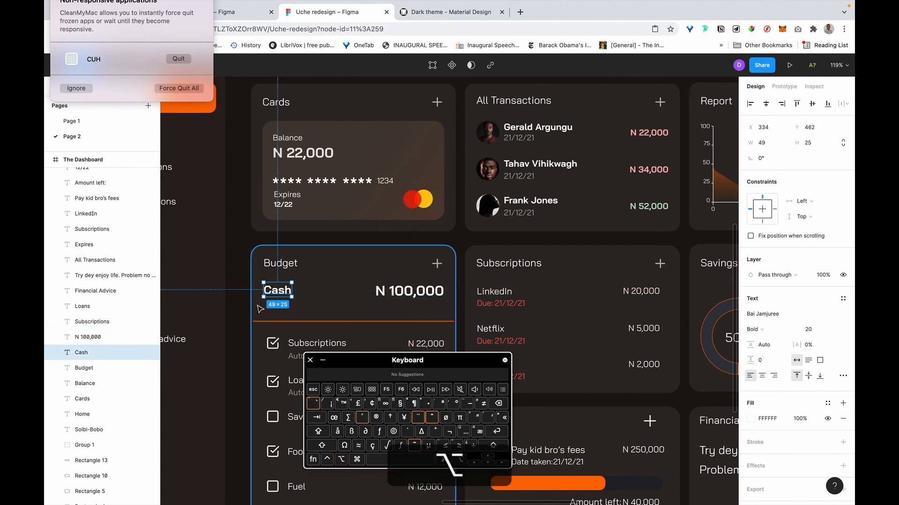
pyautogui.press('Left')
pyautogui.hotkey('alt', 'Left')
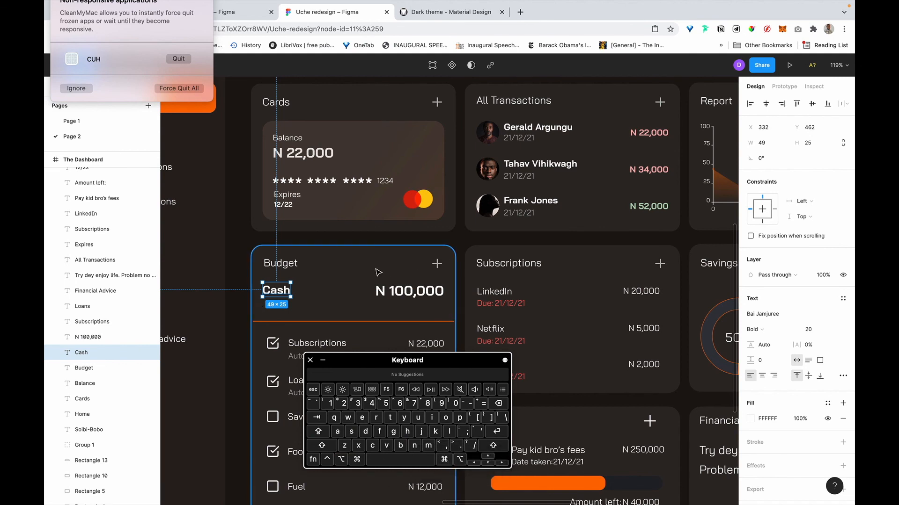
pyautogui.click(380, 322)
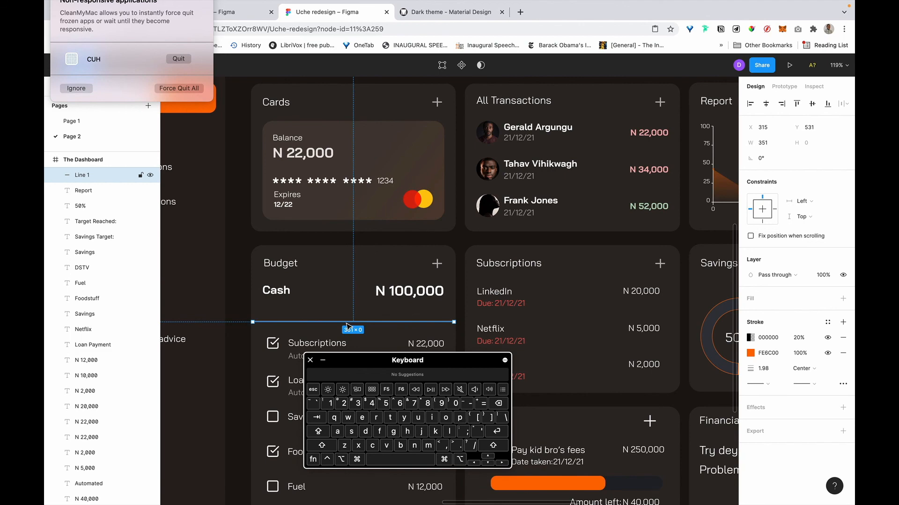
# Delete the orange divider line from the Budget card.
pyautogui.press('Delete')
pyautogui.scroll(-2, 355, 304)
pyautogui.hscroll(-1, 356, 305)
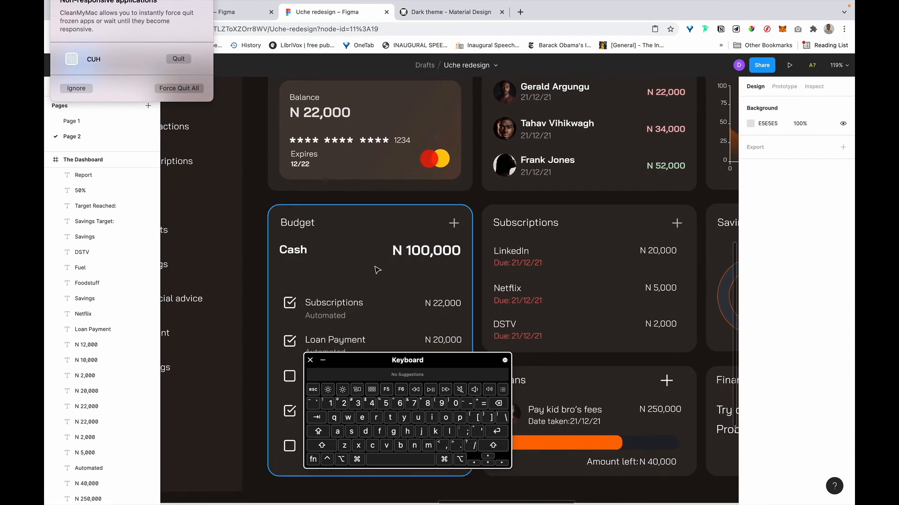
pyautogui.scroll(-2, 374, 309)
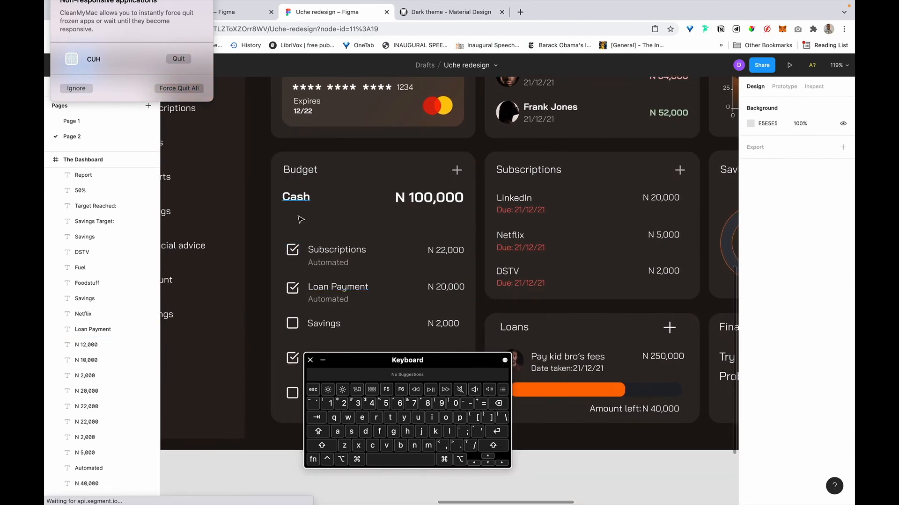
# Wrap the Subscriptions and Loan Payment labels with their 'Automated' captions in auto layouts.
pyautogui.click(293, 250)
pyautogui.click(338, 251)
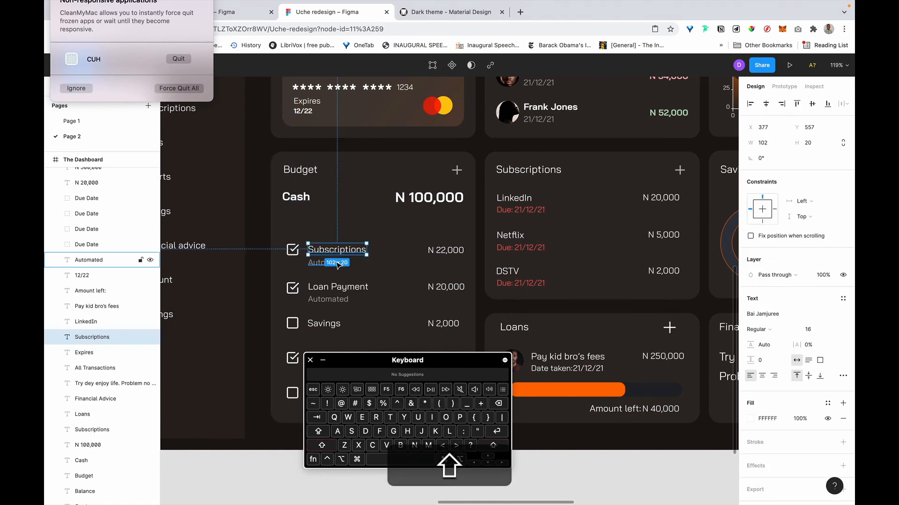
pyautogui.keyDown('shift'); pyautogui.click(337, 263); pyautogui.keyUp('shift')
pyautogui.hotkey('shift', 'a')
pyautogui.click(337, 287)
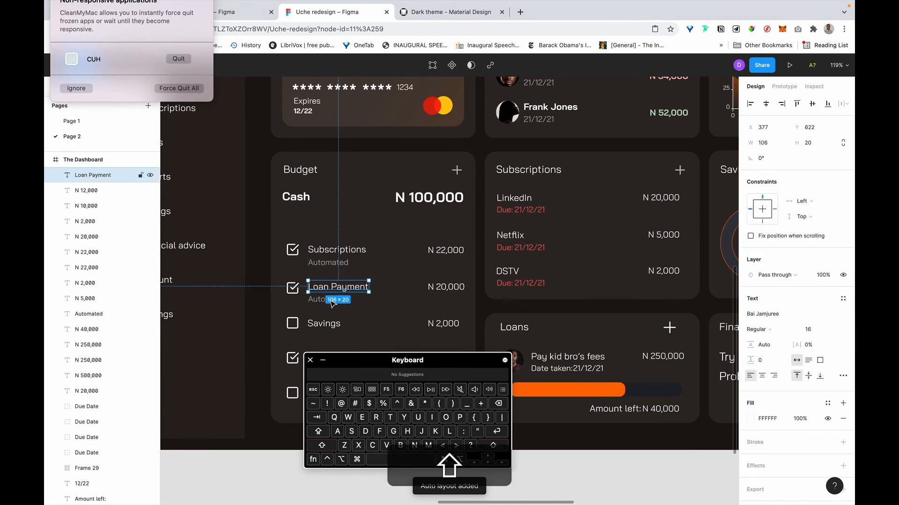
pyautogui.keyDown('shift'); pyautogui.click(331, 302); pyautogui.keyUp('shift')
pyautogui.hotkey('shift', 'a')
# Group the Subscriptions and Loan Payment checkboxes with their labels in auto layouts.
pyautogui.scroll(-2, 334, 290)
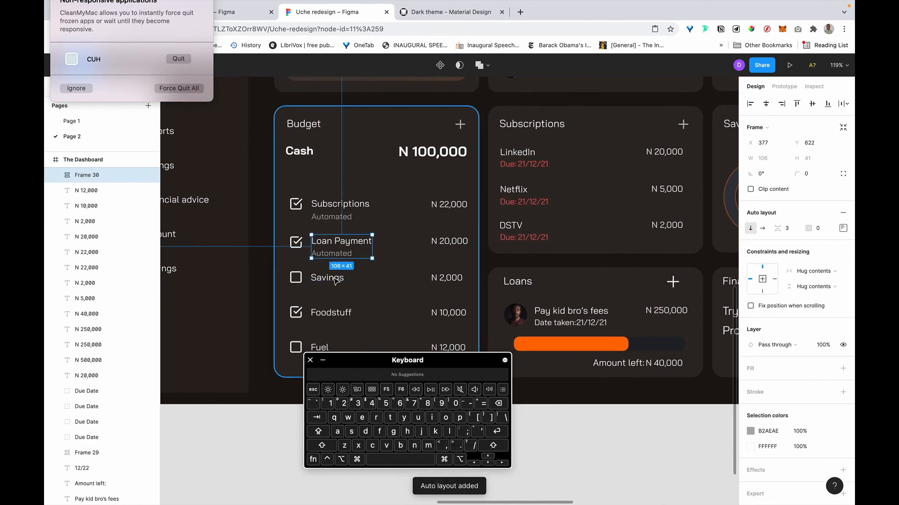
pyautogui.click(334, 280)
pyautogui.click(326, 208)
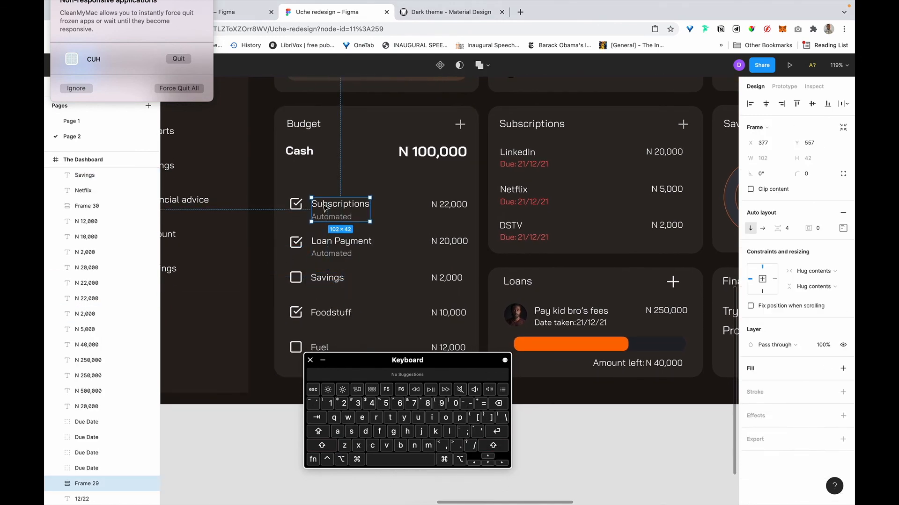
pyautogui.hotkey('shift', 'a')
pyautogui.click(326, 245)
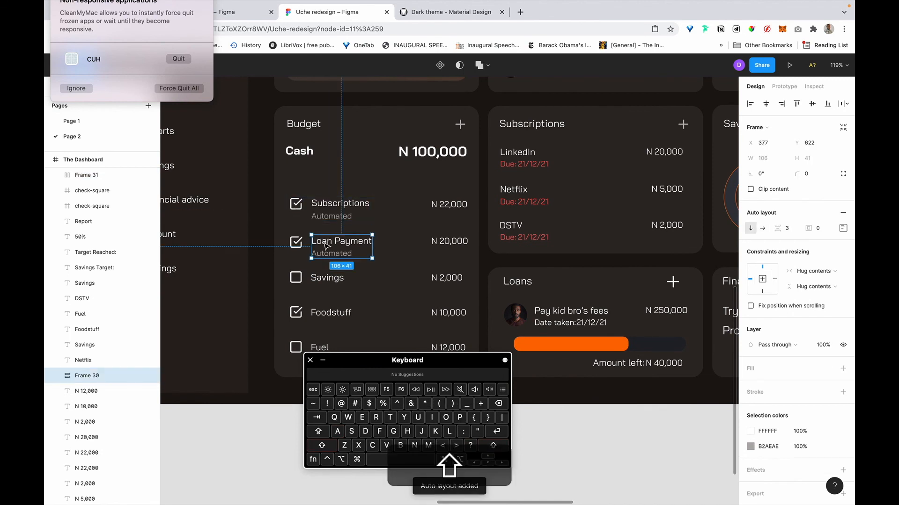
pyautogui.hotkey('shift', 'a')
# Group the Savings, Foodstuff and Fuel checkboxes with their labels in auto layouts.
pyautogui.click(295, 278)
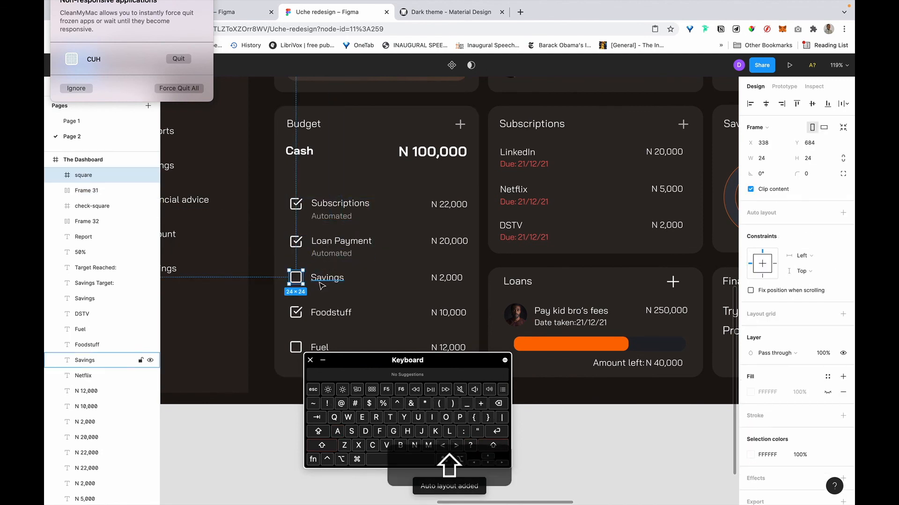
pyautogui.keyDown('shift'); pyautogui.click(318, 281); pyautogui.keyUp('shift')
pyautogui.hotkey('shift', 'a')
pyautogui.click(323, 312)
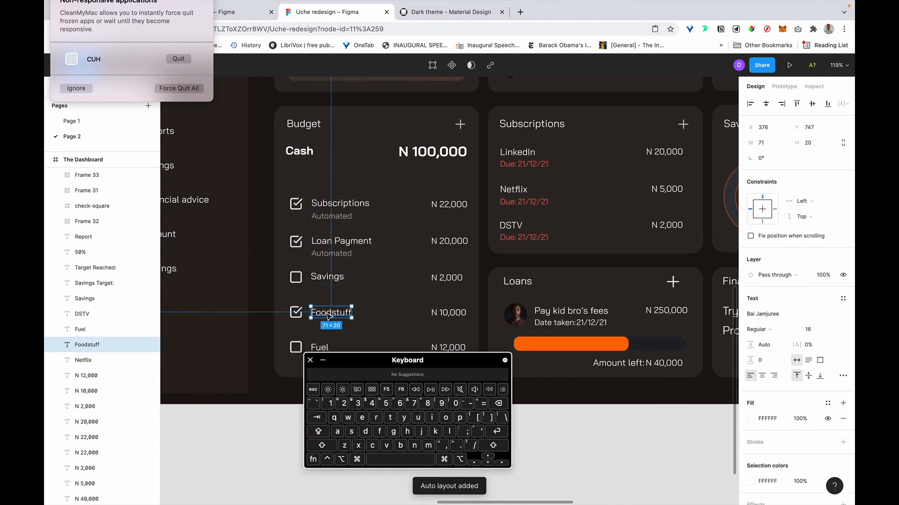
pyautogui.hotkey('shift', 'a')
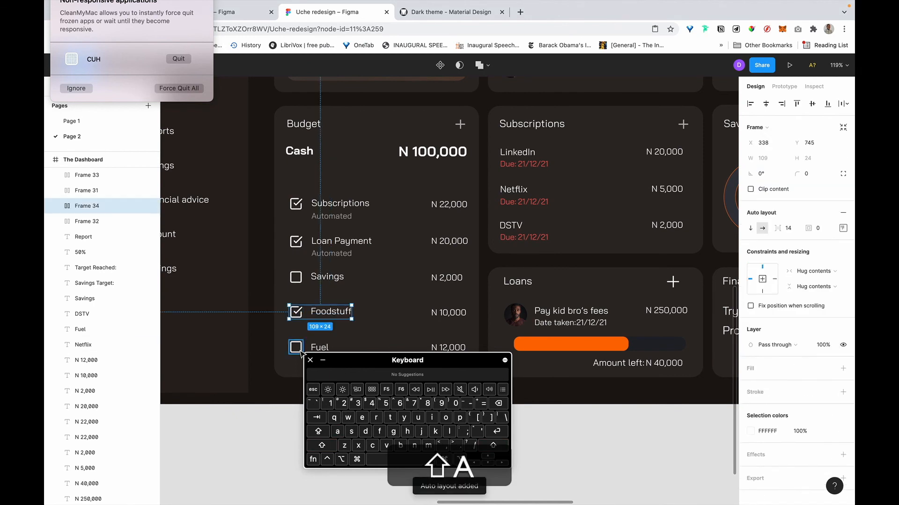
pyautogui.click(296, 347)
pyautogui.scroll(-3, 316, 313)
pyautogui.keyDown('shift'); pyautogui.click(315, 292); pyautogui.keyUp('shift')
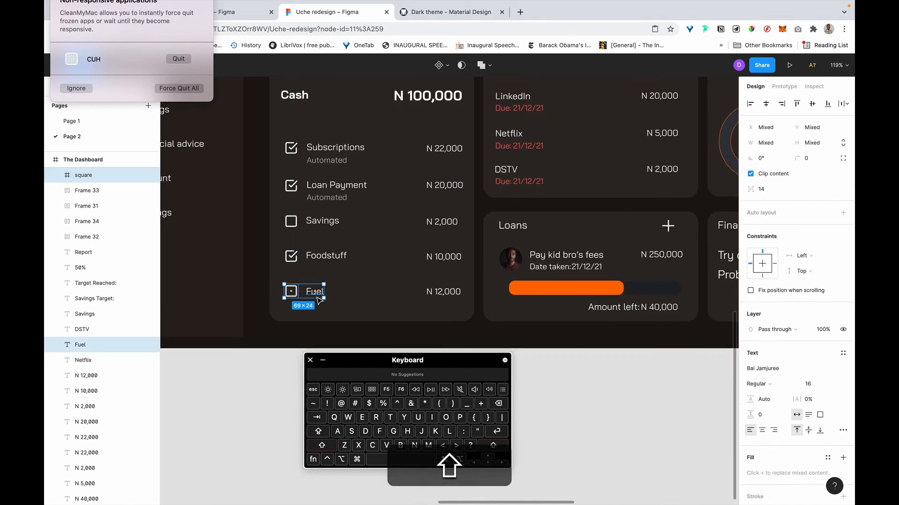
pyautogui.hotkey('shift', 'a')
# Make the Subscriptions row and N 22,000 a space-between auto layout starting at x 332.
pyautogui.click(447, 295)
pyautogui.scroll(4, 435, 292)
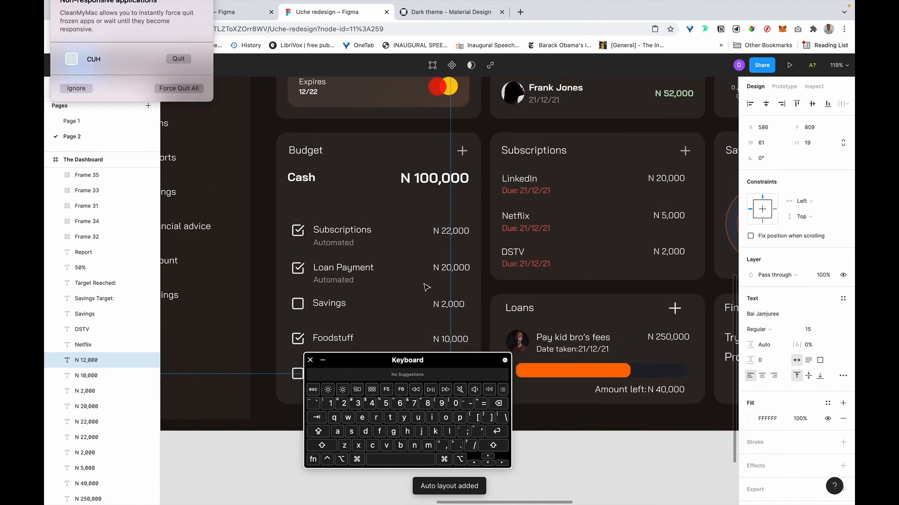
pyautogui.click(326, 240)
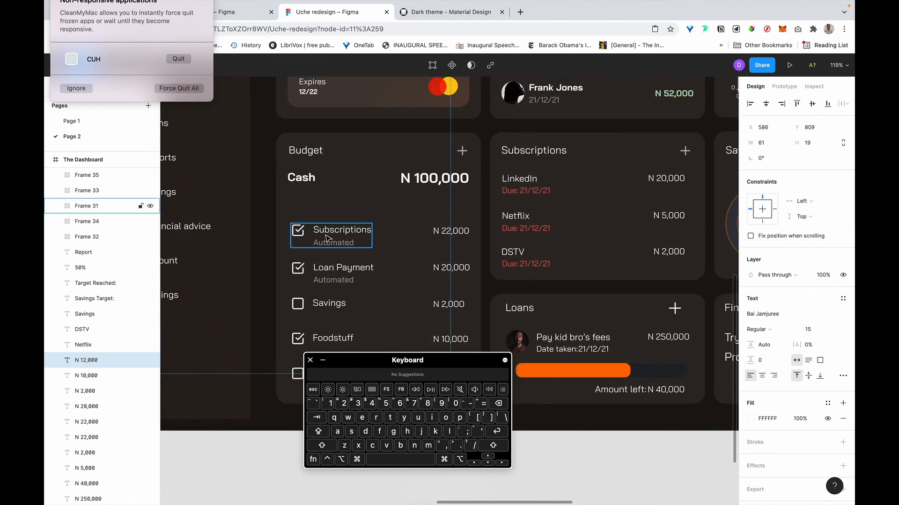
pyautogui.keyDown('shift'); pyautogui.click(453, 234); pyautogui.keyUp('shift')
pyautogui.hotkey('shift', 'a')
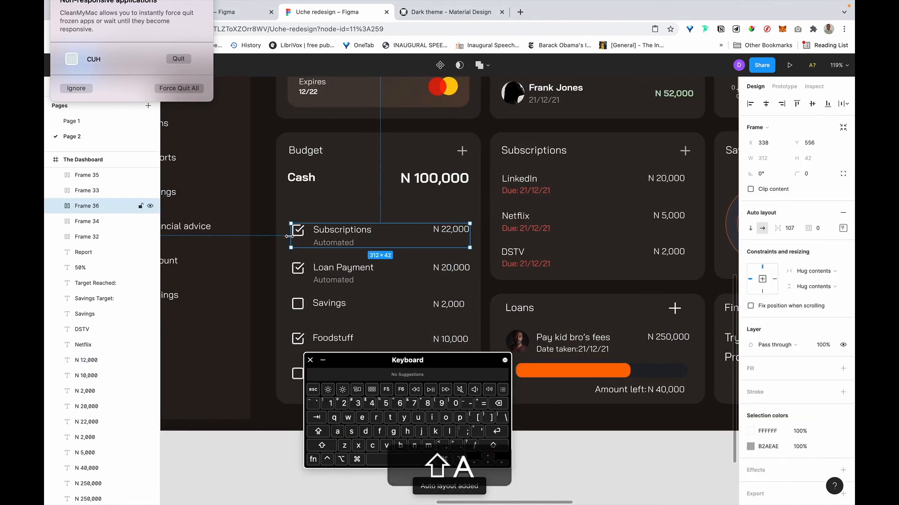
pyautogui.moveTo(284, 236); pyautogui.dragTo(287, 235)
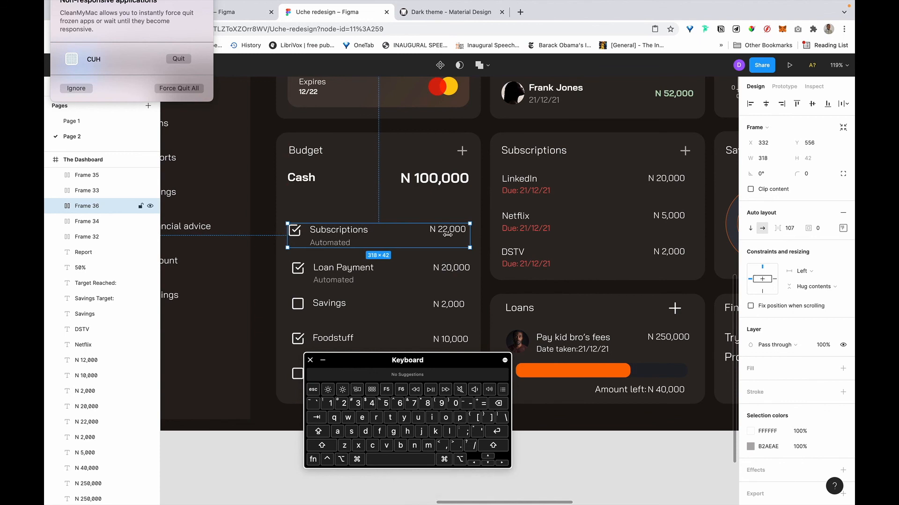
pyautogui.click(843, 228)
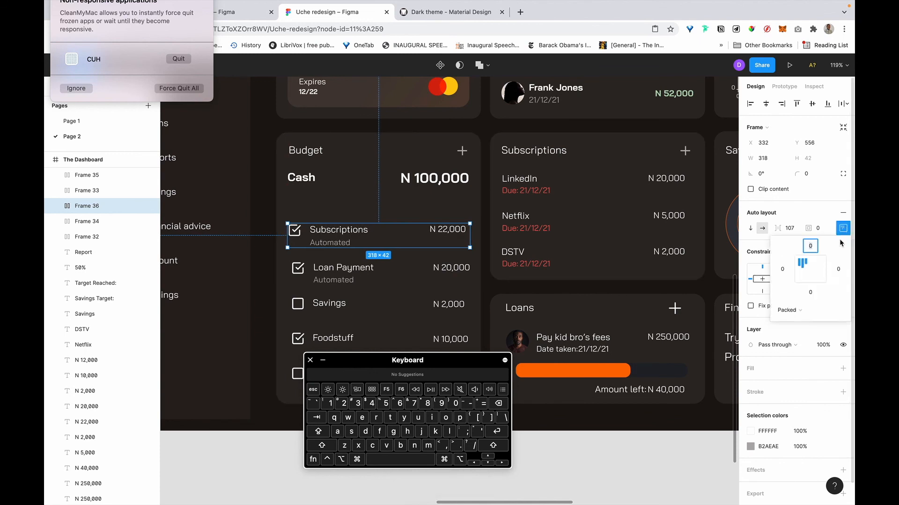
pyautogui.click(800, 317)
pyautogui.click(803, 323)
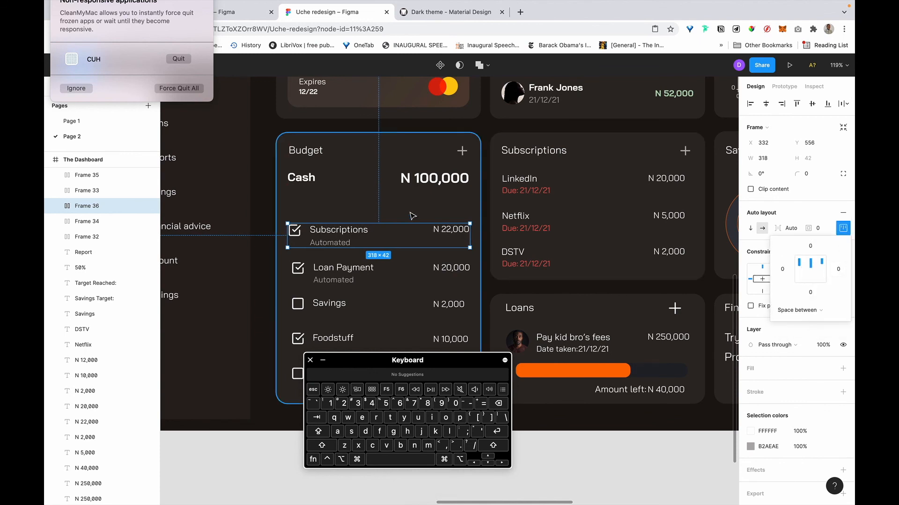
# Wrap Loan Payment with N 20,000 in auto layout and make the Subscriptions row 317 wide.
pyautogui.scroll(-3, 412, 216)
pyautogui.click(461, 233)
pyautogui.hotkey('shift', 'a')
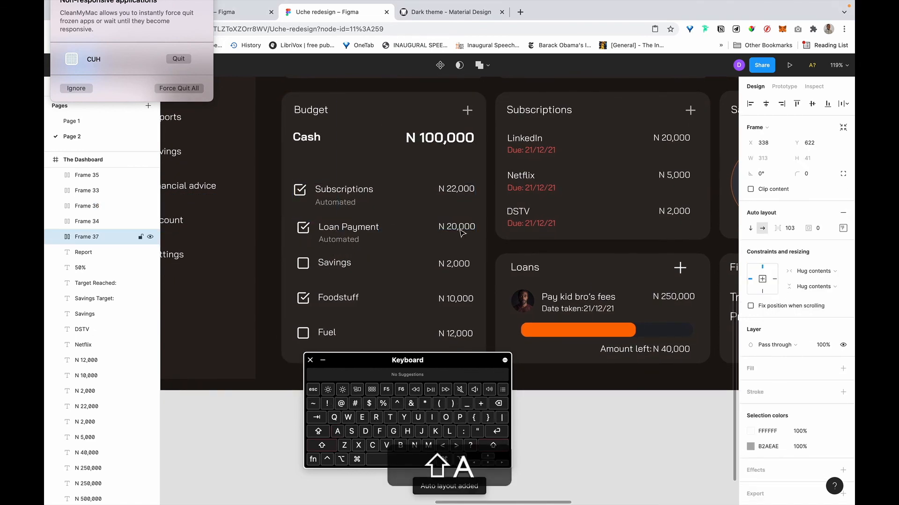
pyautogui.click(418, 196)
pyautogui.press('alt')
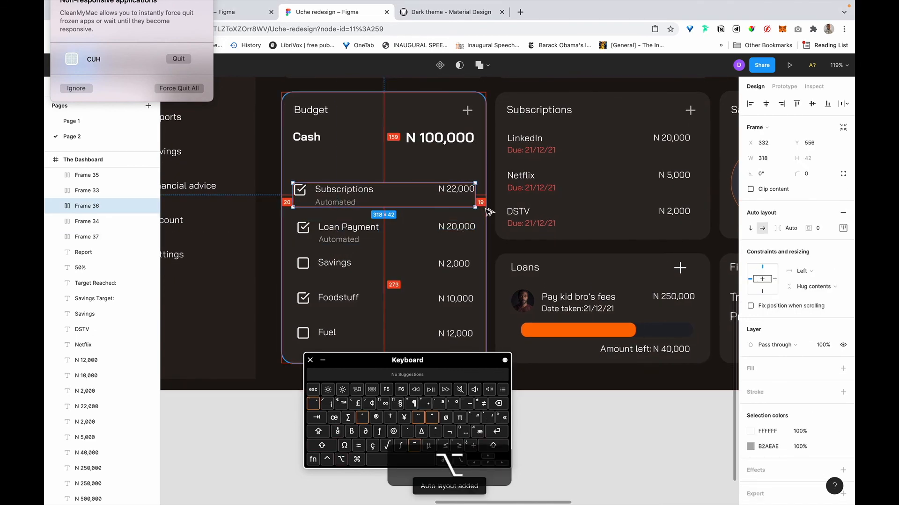
pyautogui.click(782, 158)
pyautogui.press('Right')
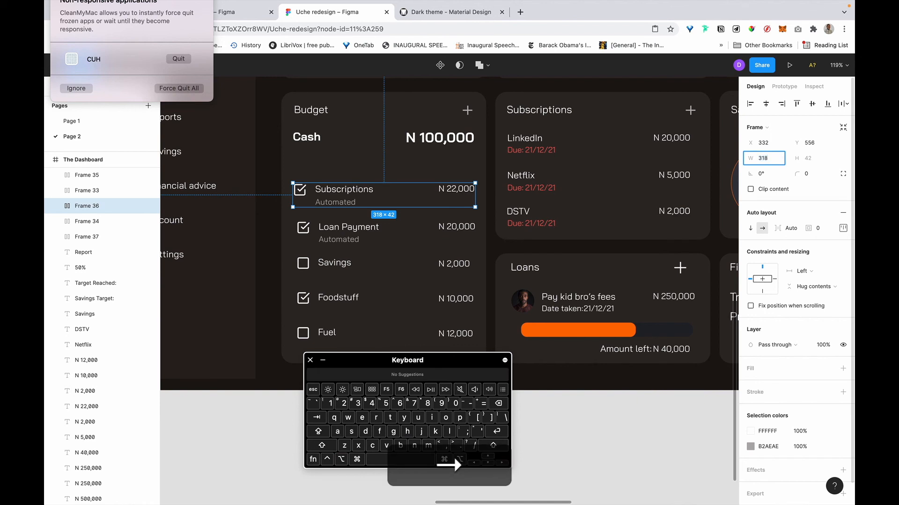
pyautogui.write('7')
pyautogui.press('Return')
# Set the Loan Payment row width to 317 and align it with the card.
pyautogui.click(349, 233)
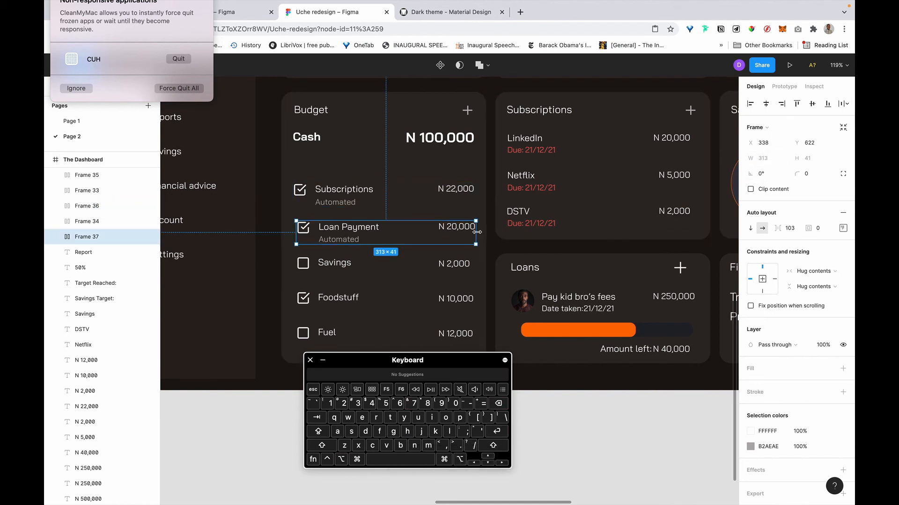
pyautogui.click(768, 158)
pyautogui.press('Right')
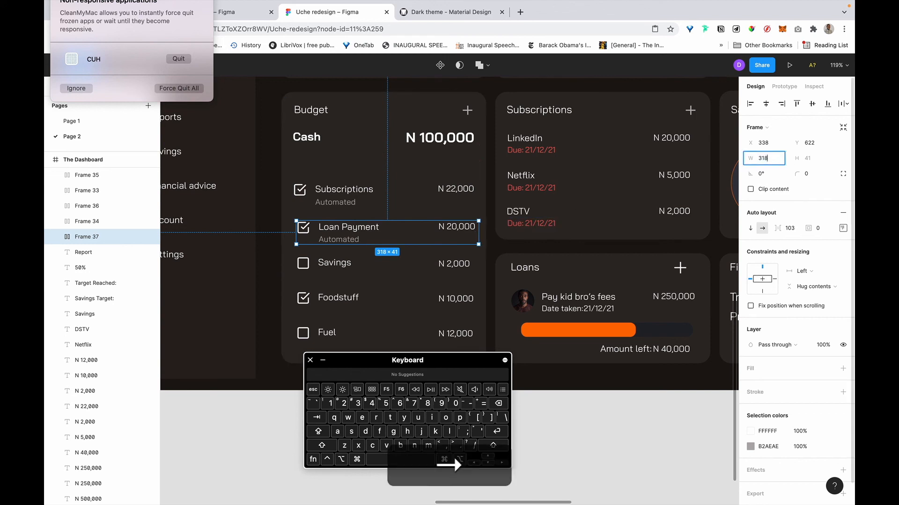
pyautogui.write('7')
pyautogui.press('Return')
pyautogui.keyDown('shift'); pyautogui.click(390, 161); pyautogui.keyUp('shift')
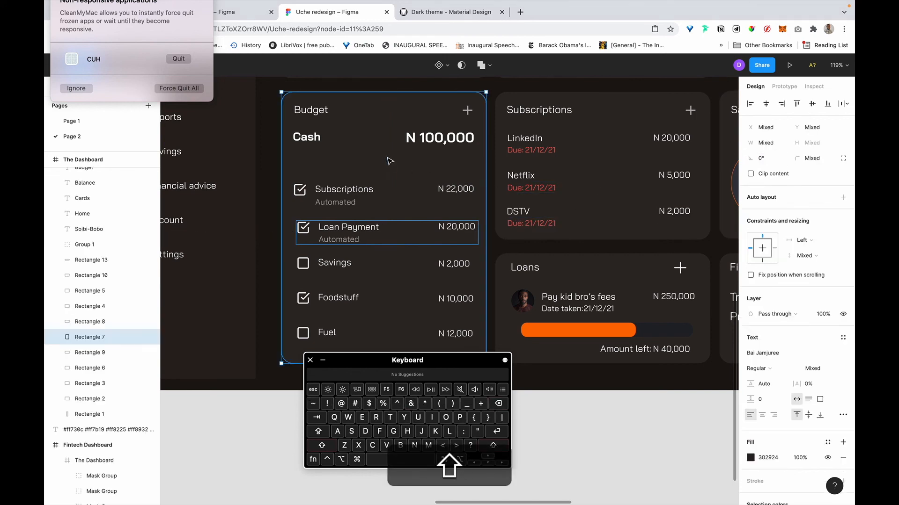
pyautogui.click(766, 103)
# Wrap the Savings row and N 2,000 in auto layout, extending it to x 332.
pyautogui.click(325, 266)
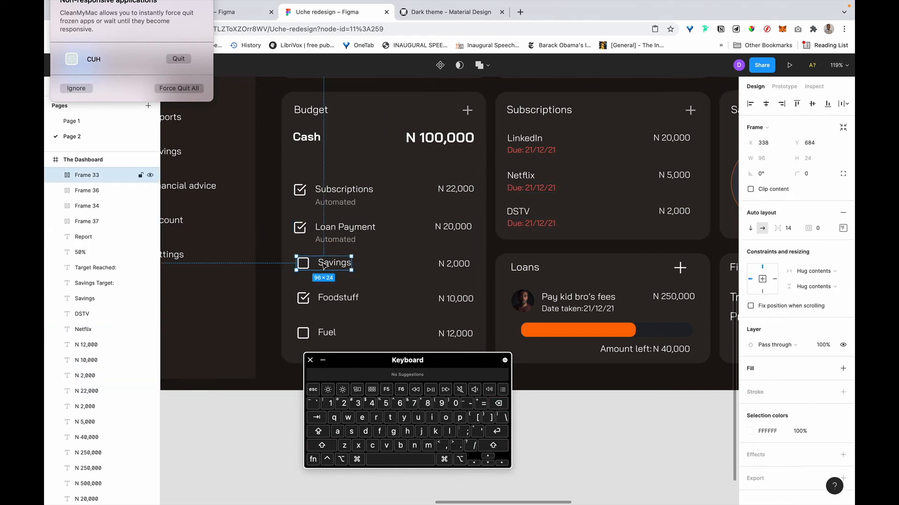
pyautogui.keyDown('shift'); pyautogui.click(463, 264); pyautogui.keyUp('shift')
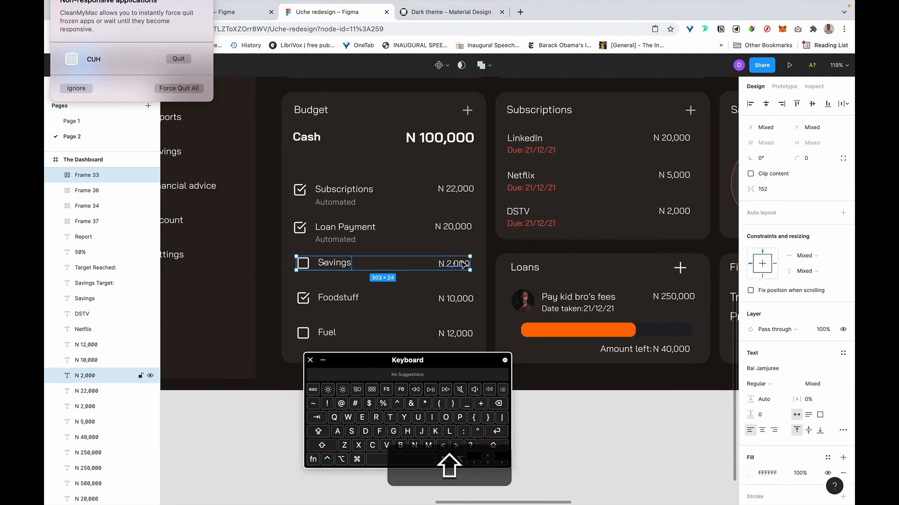
pyautogui.click(321, 283)
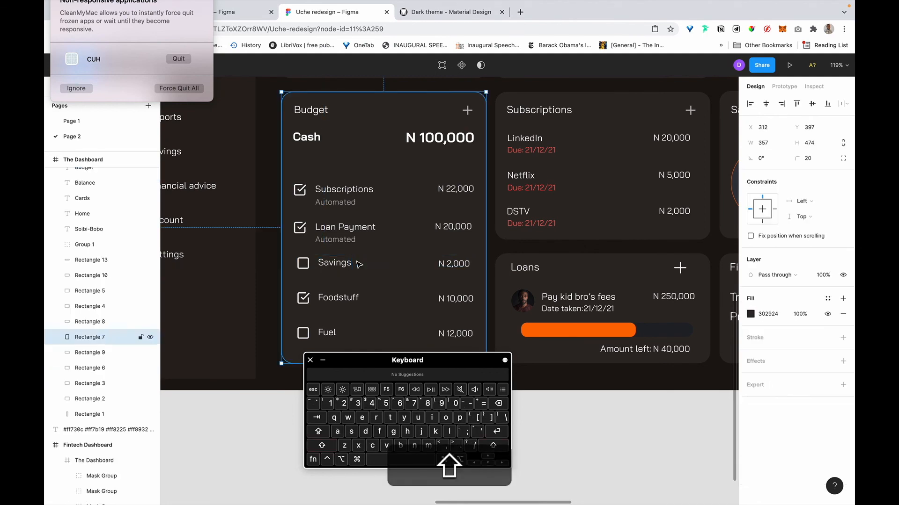
pyautogui.click(330, 272)
pyautogui.keyDown('shift'); pyautogui.click(462, 265); pyautogui.keyUp('shift')
pyautogui.hotkey('shift', 'a')
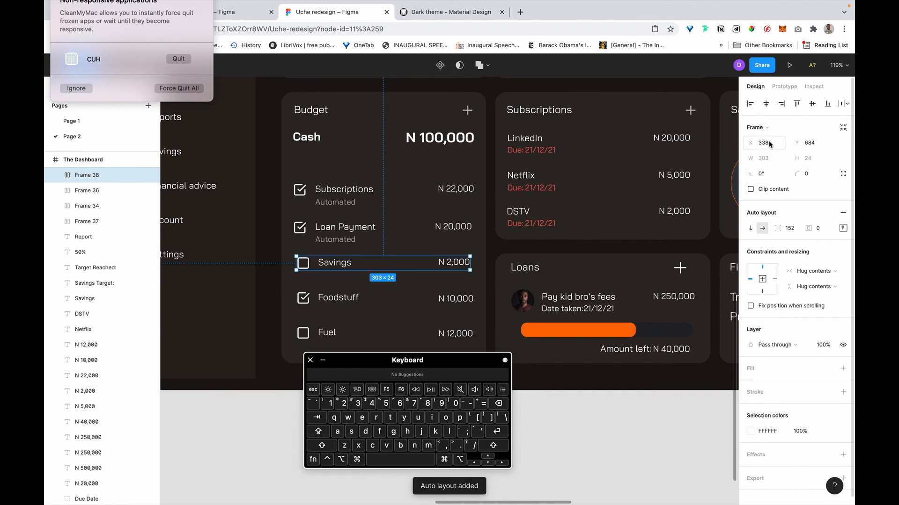
pyautogui.moveTo(296, 264); pyautogui.dragTo(291, 264)
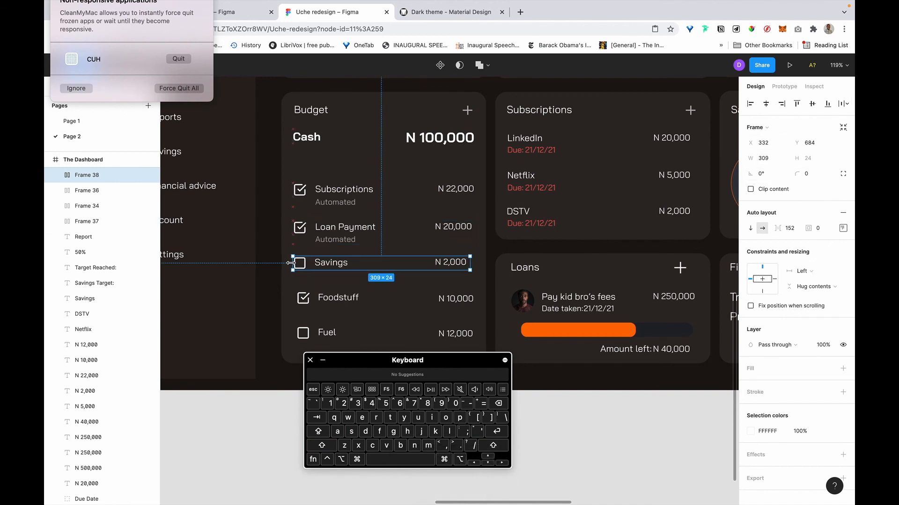
# Give the Savings row a 317 width and space-between distribution.
pyautogui.click(764, 158)
pyautogui.write('3')
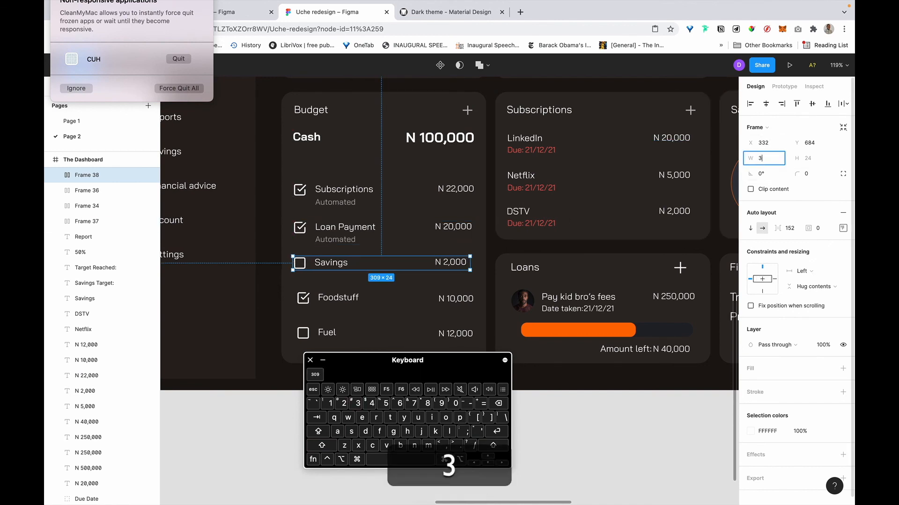
pyautogui.write('17')
pyautogui.press('Return')
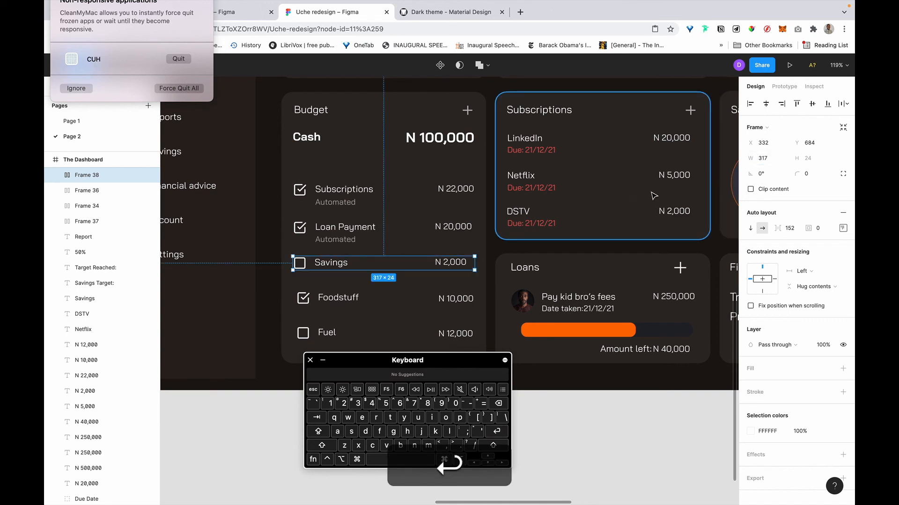
pyautogui.click(842, 228)
pyautogui.click(804, 306)
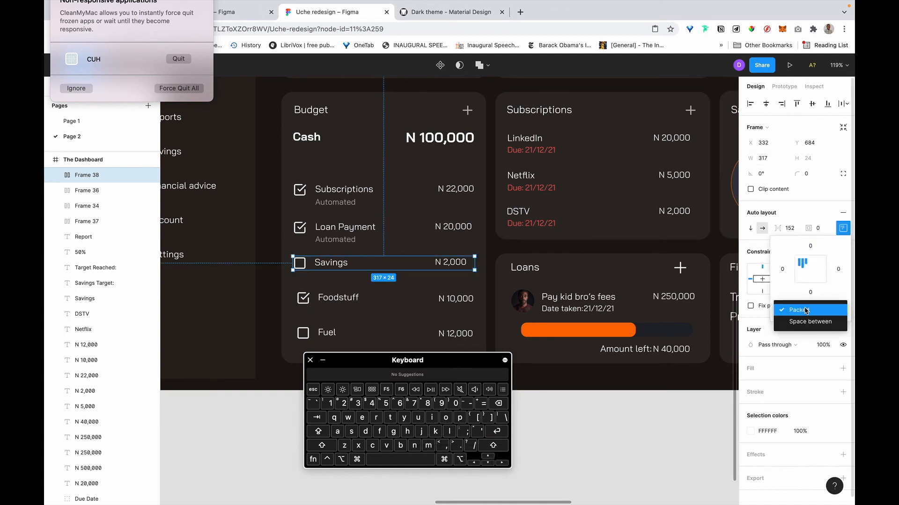
pyautogui.click(805, 317)
# Wrap the Foodstuff row and its N 10,000 amount in an auto layout.
pyautogui.scroll(-2, 401, 251)
pyautogui.click(349, 252)
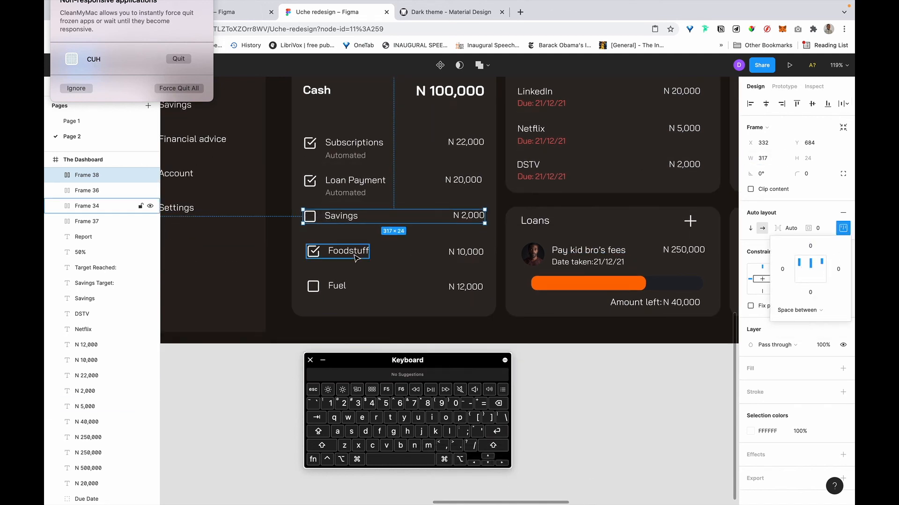
pyautogui.keyDown('shift'); pyautogui.click(468, 253); pyautogui.keyUp('shift')
pyautogui.hotkey('shift', 'a')
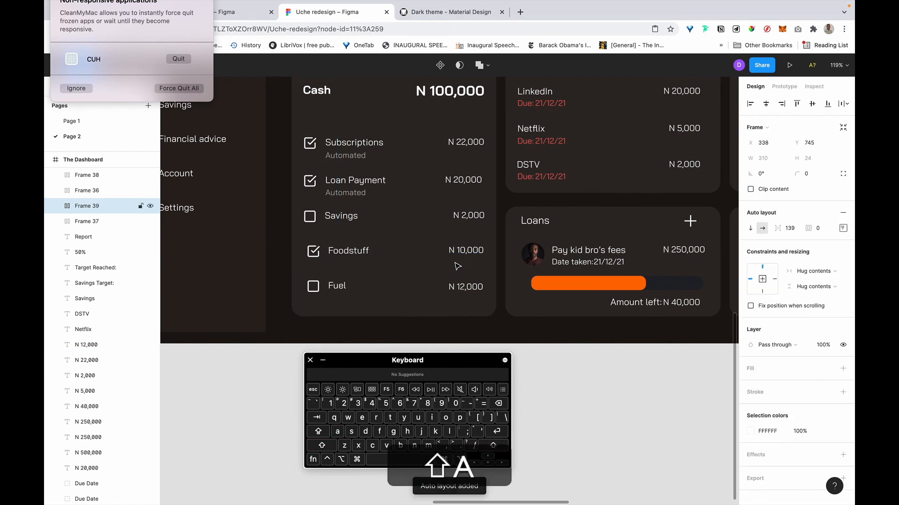
pyautogui.click(838, 229)
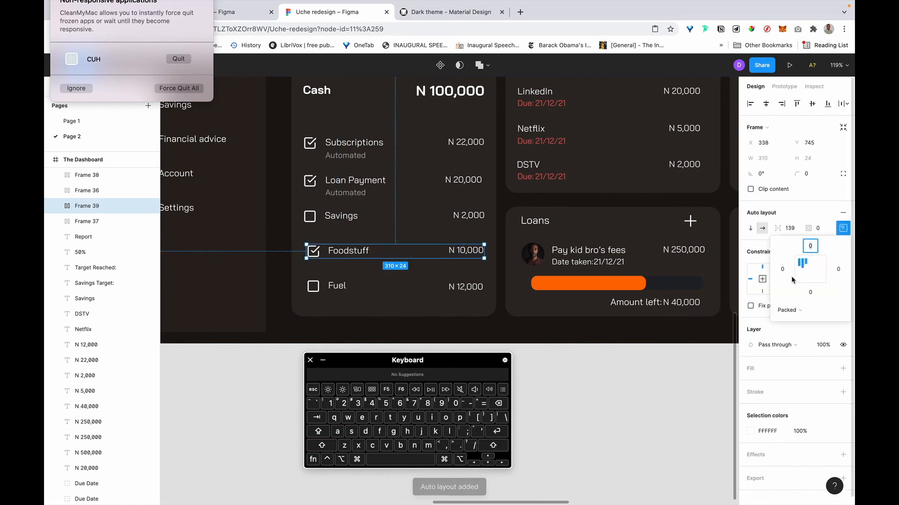
pyautogui.press('alt')
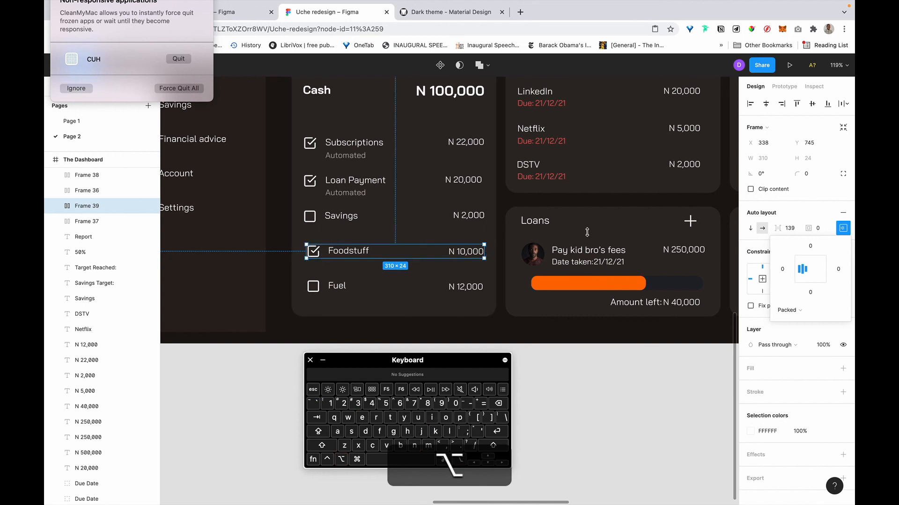
pyautogui.hotkey('shift', 'Left')
pyautogui.press('super+z')
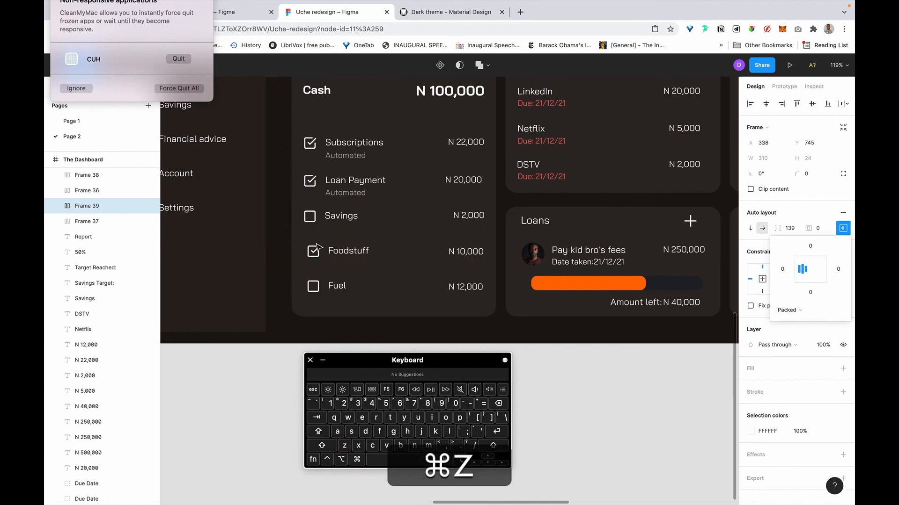
pyautogui.click(774, 159)
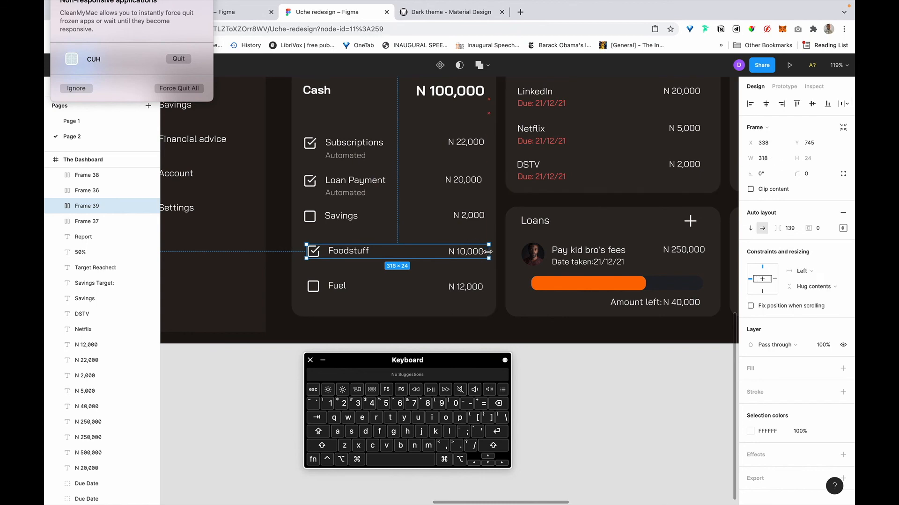
pyautogui.click(764, 158)
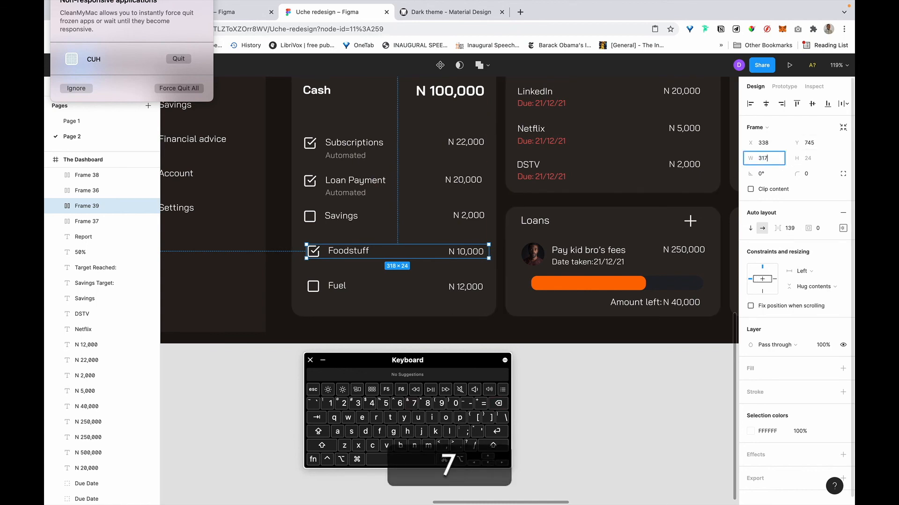
pyautogui.keyDown('shift'); pyautogui.click(407, 301); pyautogui.keyUp('shift')
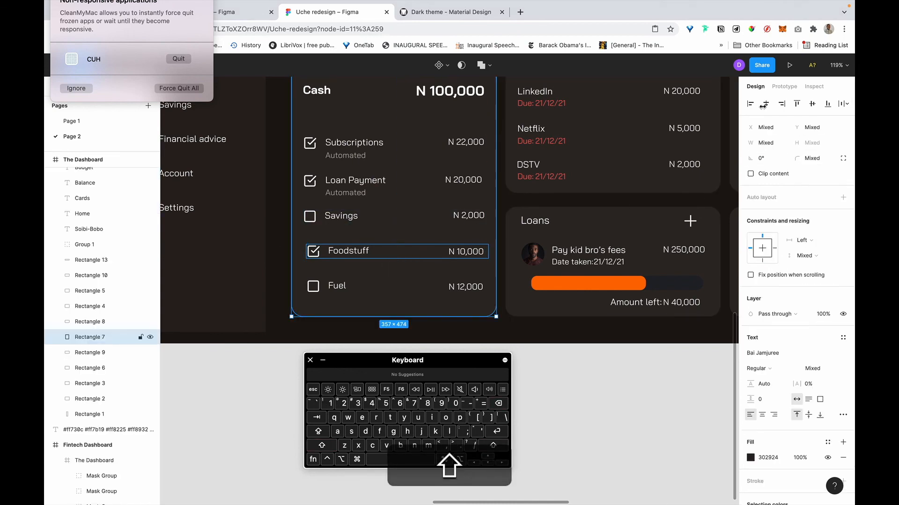
# Make the Fuel row a 317-wide auto layout centred in the Cash card.
pyautogui.click(320, 287)
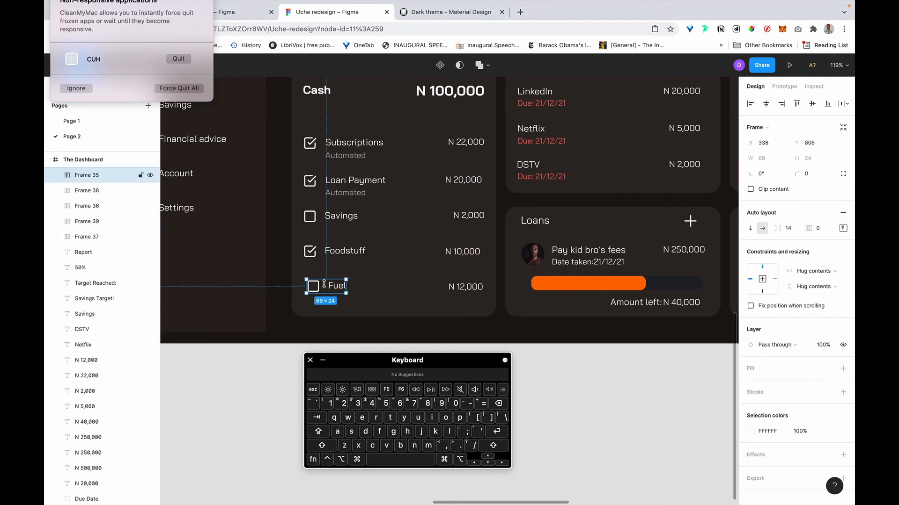
pyautogui.hotkey('shift', 'a')
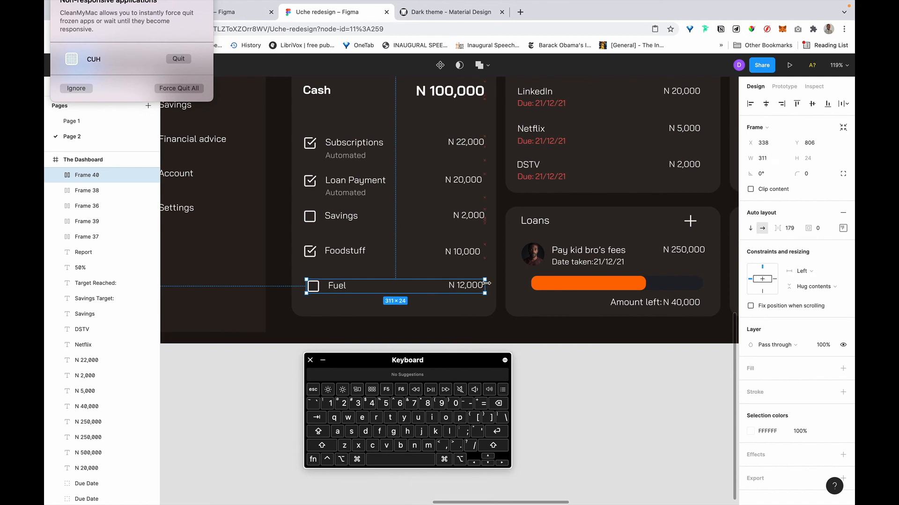
pyautogui.press('BackSpace')
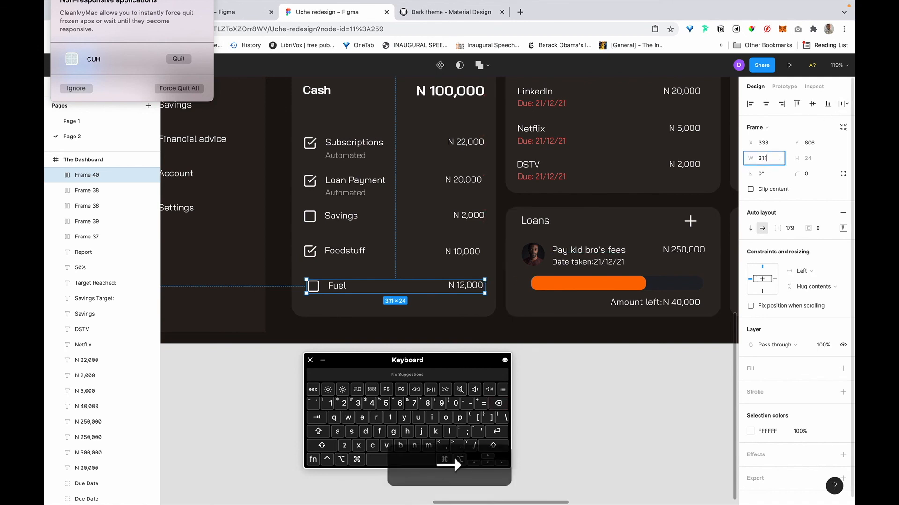
pyautogui.write('7')
pyautogui.press('Return')
pyautogui.keyDown('shift'); pyautogui.click(354, 310); pyautogui.keyUp('shift')
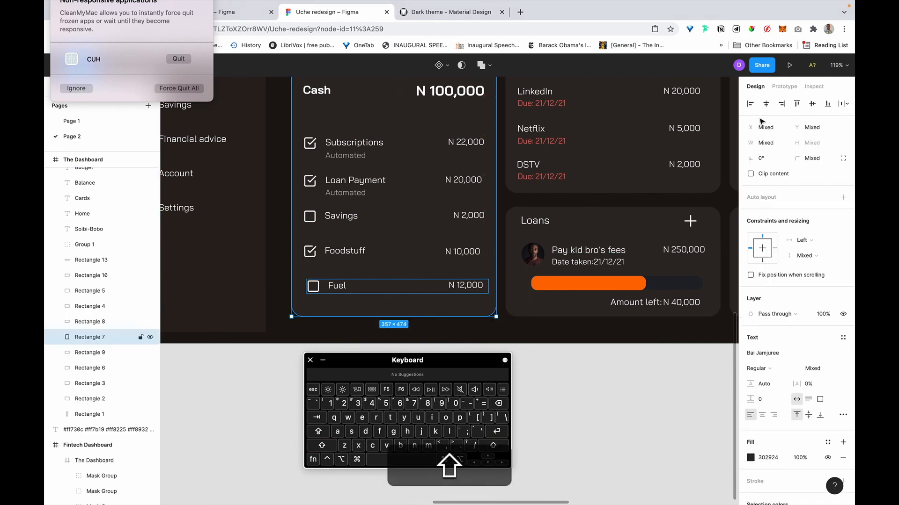
pyautogui.click(766, 104)
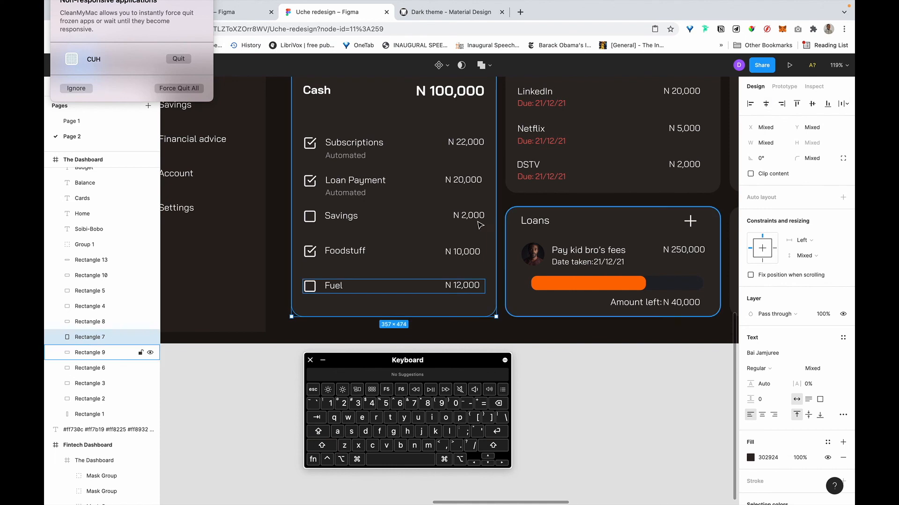
# Set the Foodstuff and Fuel rows to Space between spacing and select their amounts.
pyautogui.click(457, 255)
pyautogui.keyDown('shift'); pyautogui.click(356, 286); pyautogui.keyUp('shift')
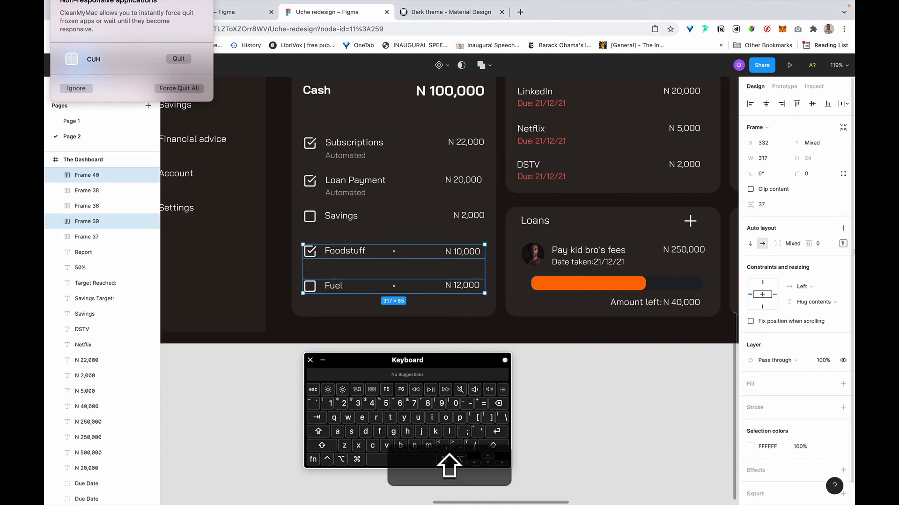
pyautogui.click(843, 244)
pyautogui.click(795, 324)
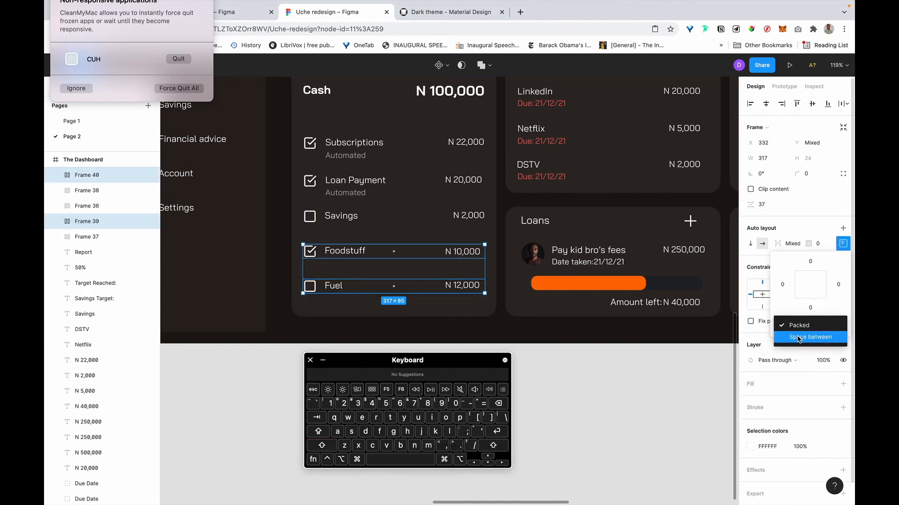
pyautogui.click(799, 338)
pyautogui.click(474, 288)
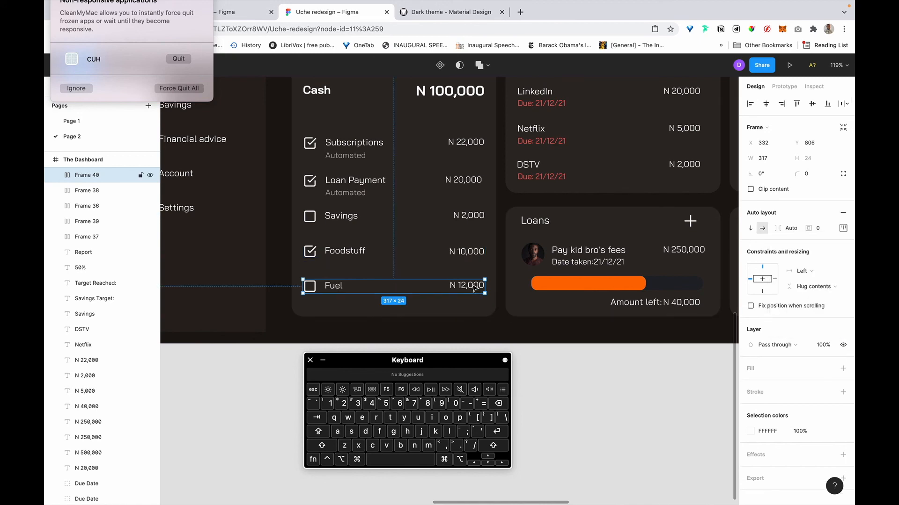
pyautogui.keyDown('super'); pyautogui.click(473, 287); pyautogui.keyUp('super')
pyautogui.keyDown('shift'); pyautogui.keyDown('super'); pyautogui.click(472, 254); pyautogui.keyUp('super'); pyautogui.keyUp('shift')
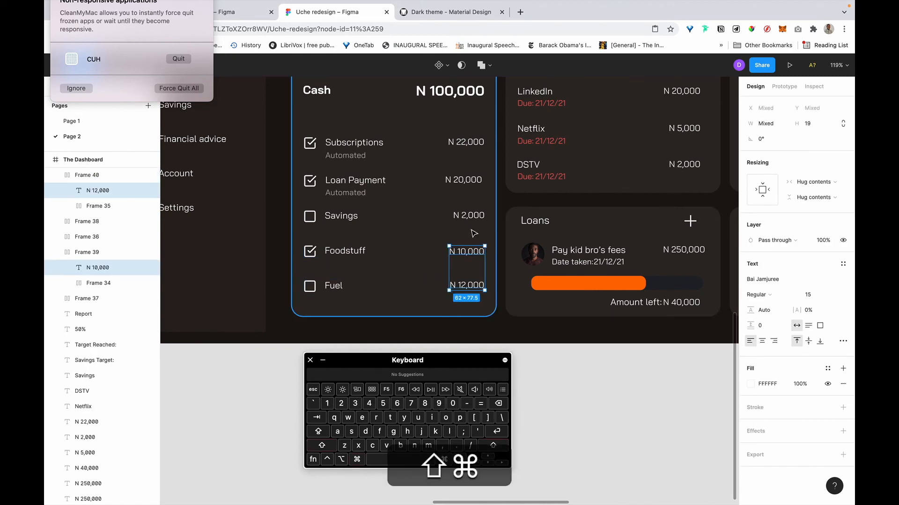
# Right-align all five amount texts, from N 22,000 down to N 12,000.
pyautogui.keyDown('shift'); pyautogui.keyDown('super'); pyautogui.click(468, 213); pyautogui.keyUp('super'); pyautogui.keyUp('shift')
pyautogui.keyDown('shift'); pyautogui.keyDown('super'); pyautogui.click(468, 180); pyautogui.keyUp('super'); pyautogui.keyUp('shift')
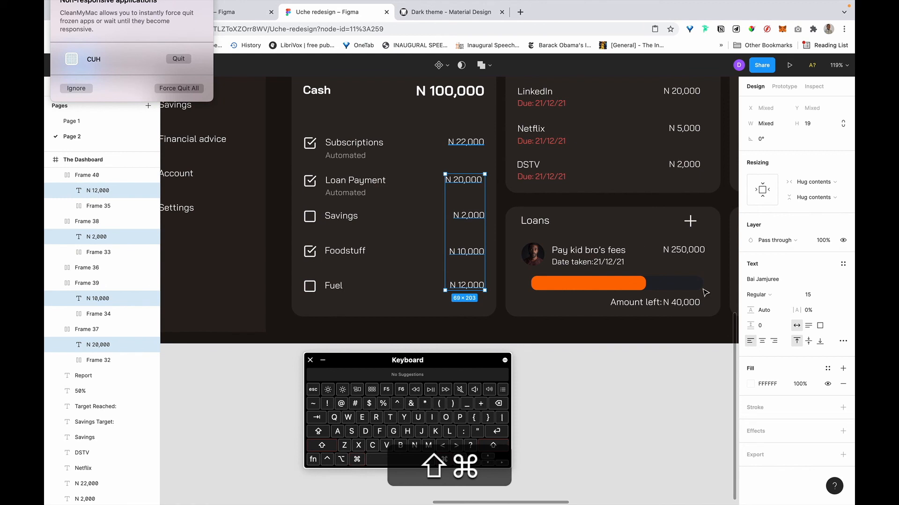
pyautogui.keyDown('shift'); pyautogui.keyDown('super'); pyautogui.click(466, 142); pyautogui.keyUp('super'); pyautogui.keyUp('shift')
pyautogui.click(774, 342)
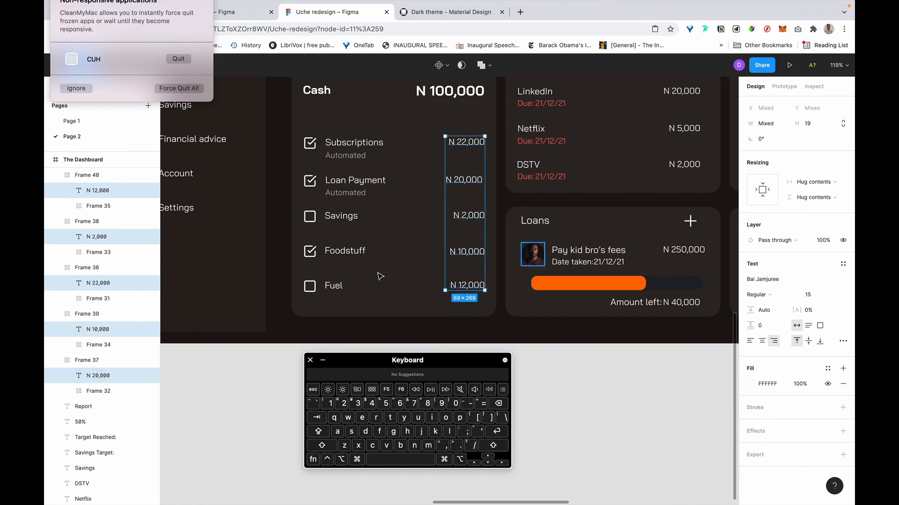
# Stack the Fuel, Foodstuff, Savings, Loan Payment and Subscriptions rows in a vertical auto layout.
pyautogui.click(337, 289)
pyautogui.click(423, 307)
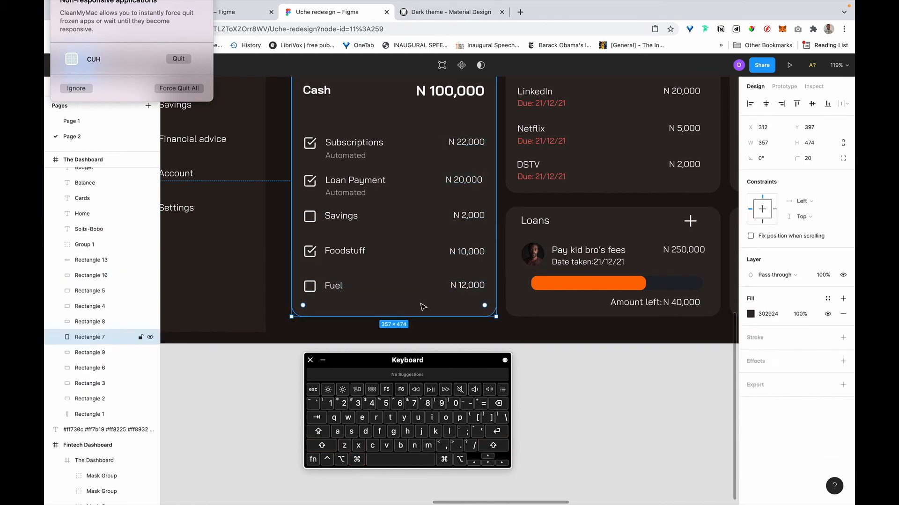
pyautogui.click(365, 286)
pyautogui.keyDown('shift'); pyautogui.click(361, 251); pyautogui.keyUp('shift')
pyautogui.keyDown('shift'); pyautogui.click(333, 218); pyautogui.keyUp('shift')
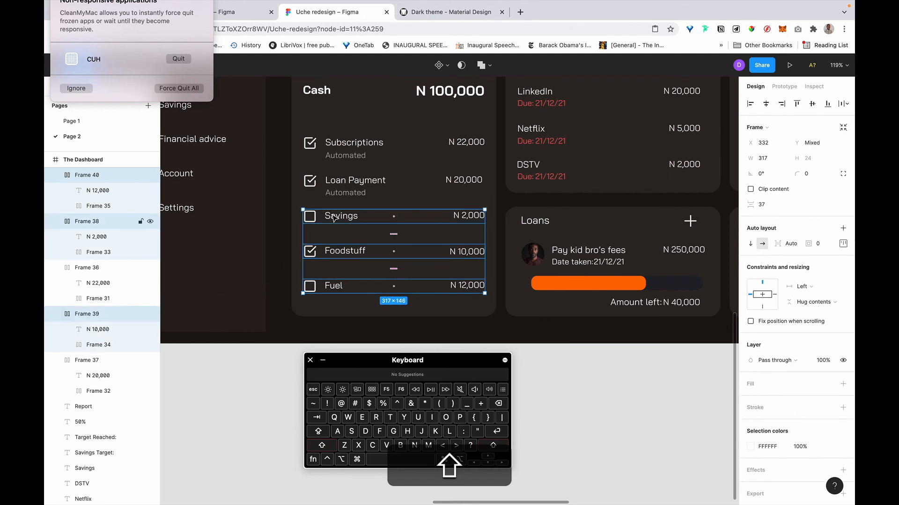
pyautogui.scroll(1, 333, 218)
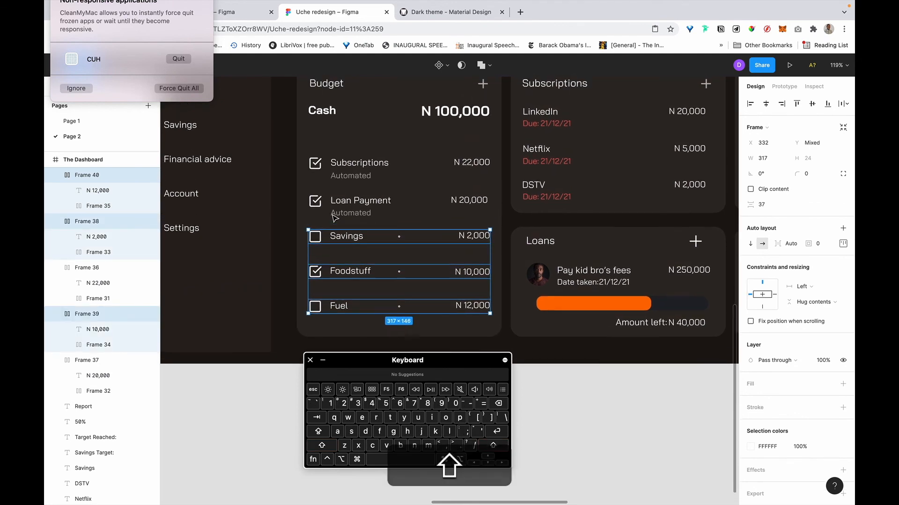
pyautogui.keyDown('shift'); pyautogui.click(352, 213); pyautogui.keyUp('shift')
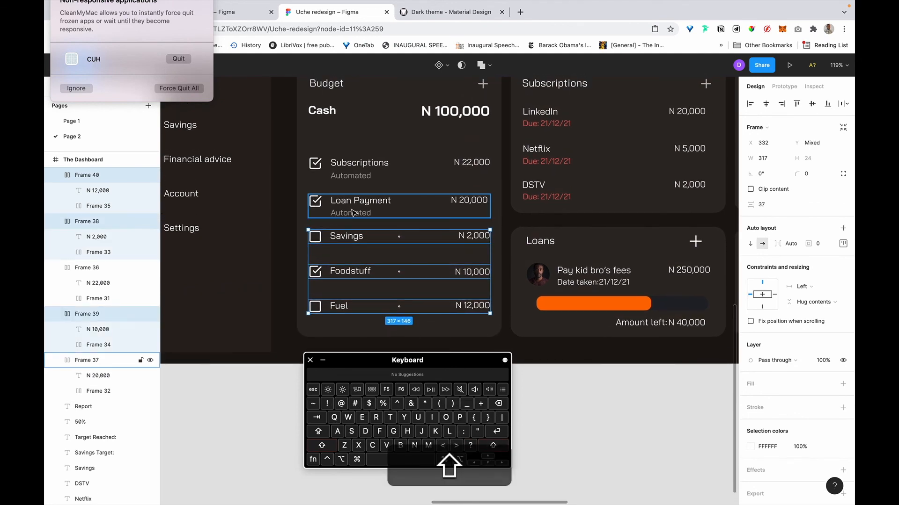
pyautogui.keyDown('shift'); pyautogui.click(348, 174); pyautogui.keyUp('shift')
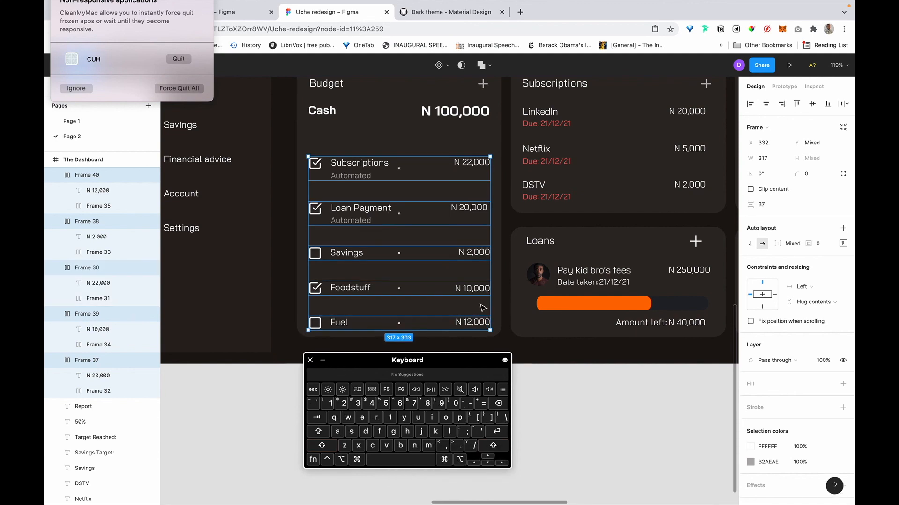
pyautogui.hotkey('shift', 'a')
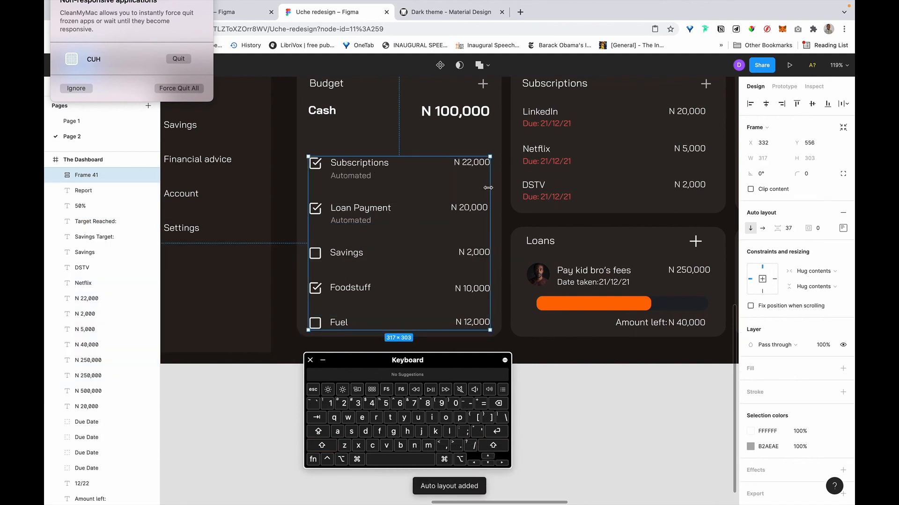
# Set the spacing between the Budget rows to 24.
pyautogui.click(791, 229)
pyautogui.write('24')
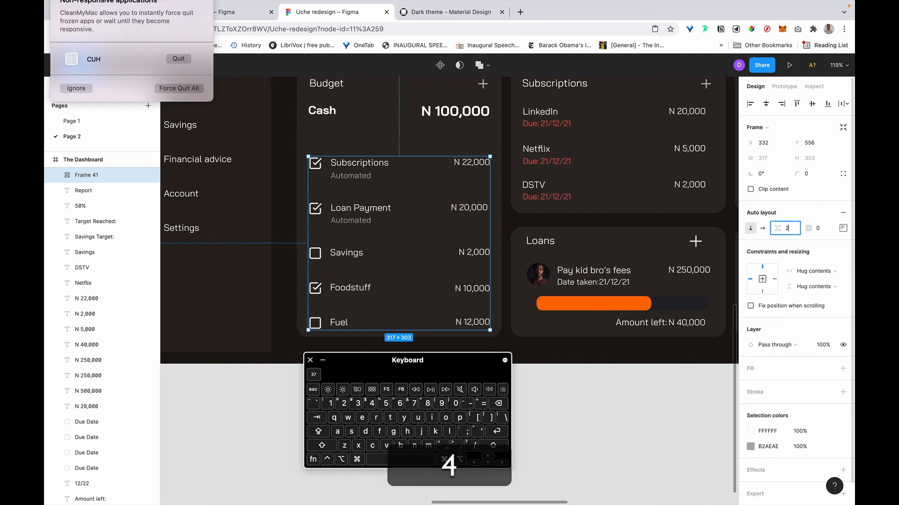
pyautogui.press('Return')
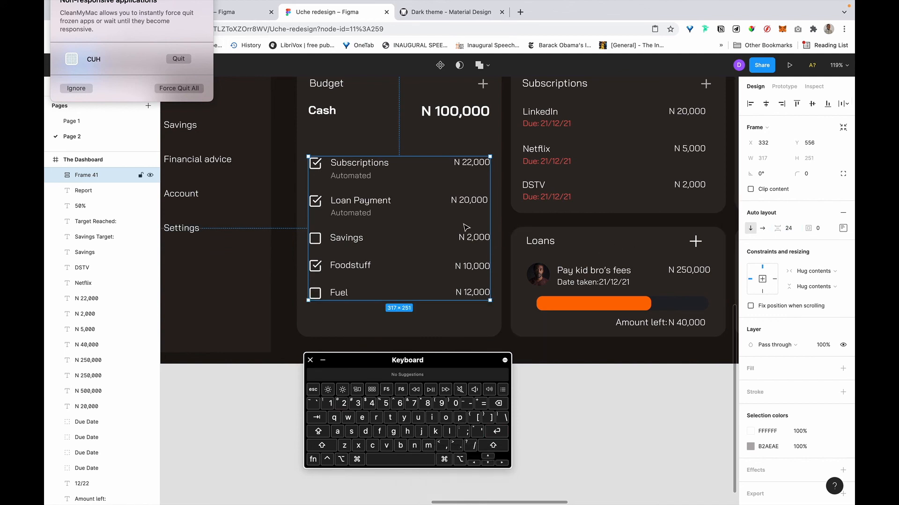
pyautogui.scroll(2, 378, 180)
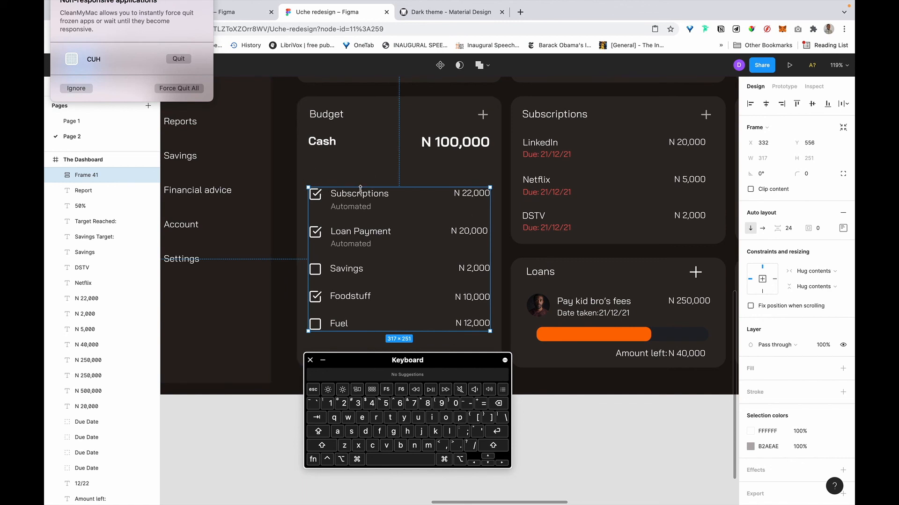
# Wrap the Budget checklist rows in a new auto-layout frame.
pyautogui.hotkey('shift', 'a')
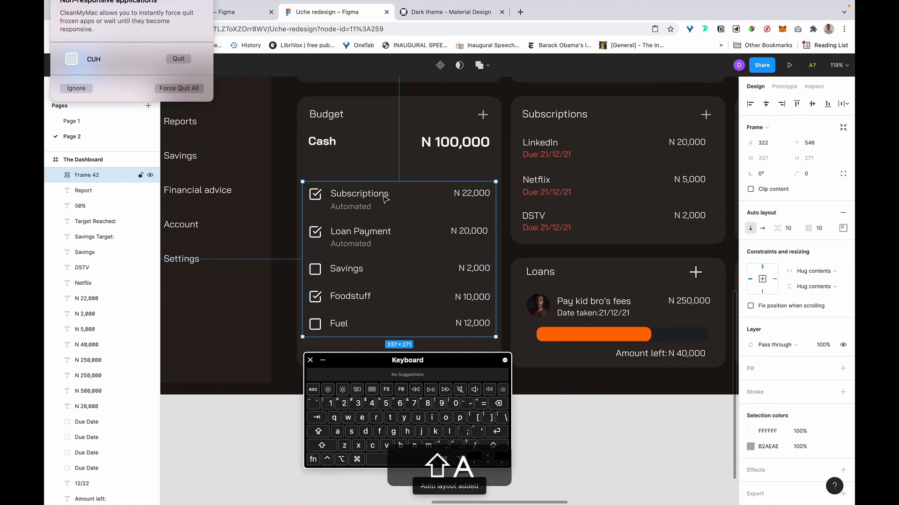
pyautogui.scroll(-1, 796, 281)
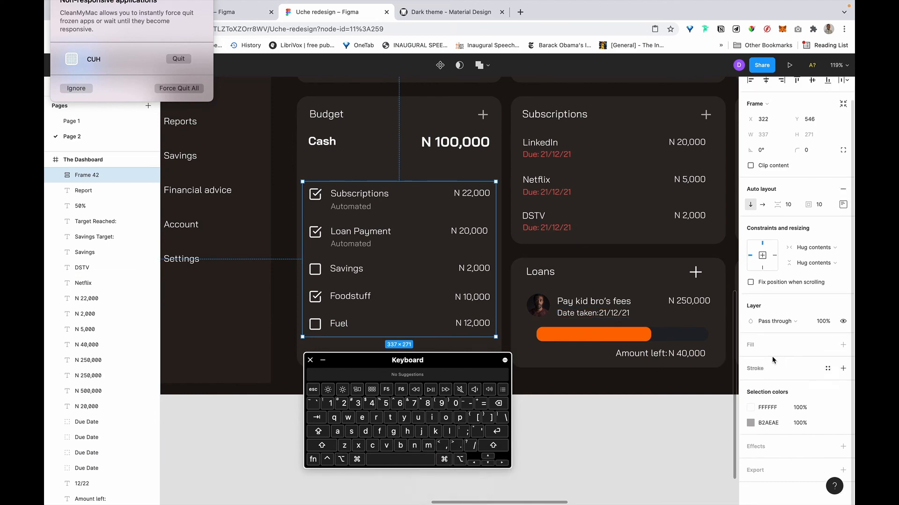
pyautogui.scroll(-10, 535, 264)
pyautogui.scroll(2, 535, 265)
# Fill the checklist frame with the balance card's dark 423B37 colour.
pyautogui.click(499, 226)
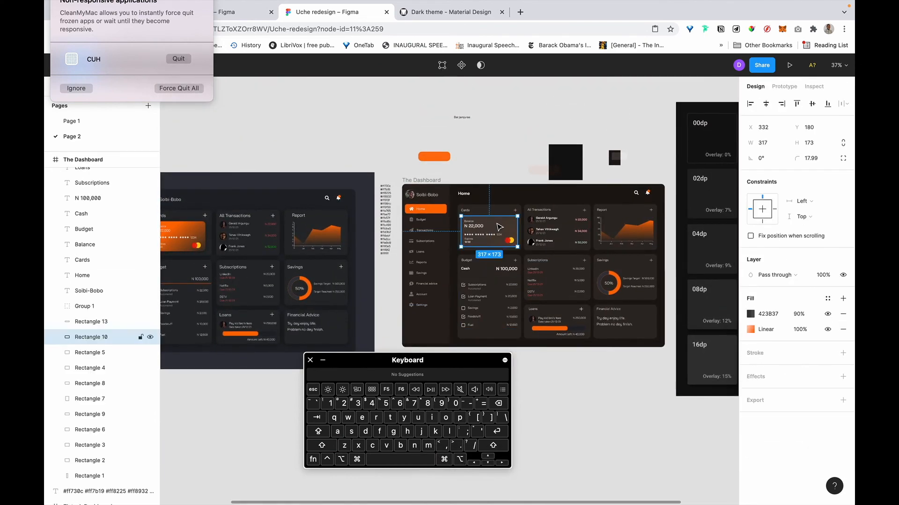
pyautogui.scroll(7, 501, 225)
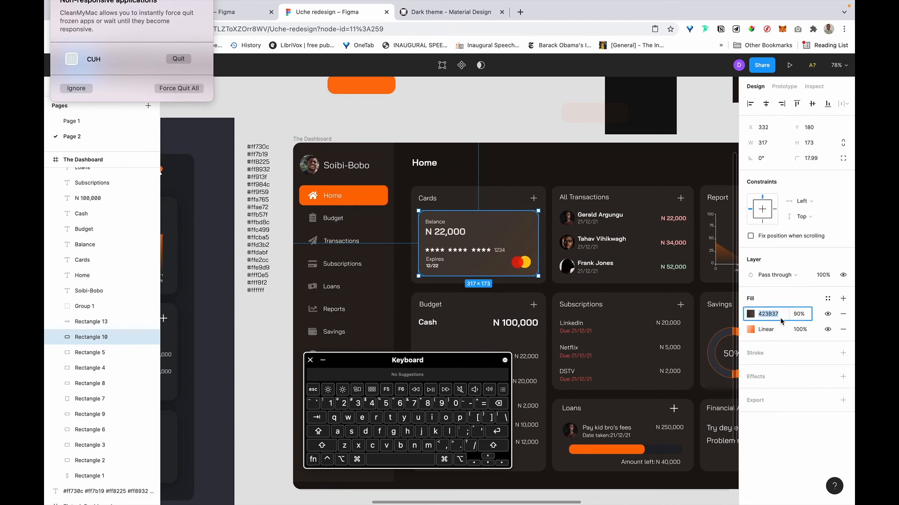
pyautogui.press('super+c')
pyautogui.scroll(-4, 496, 289)
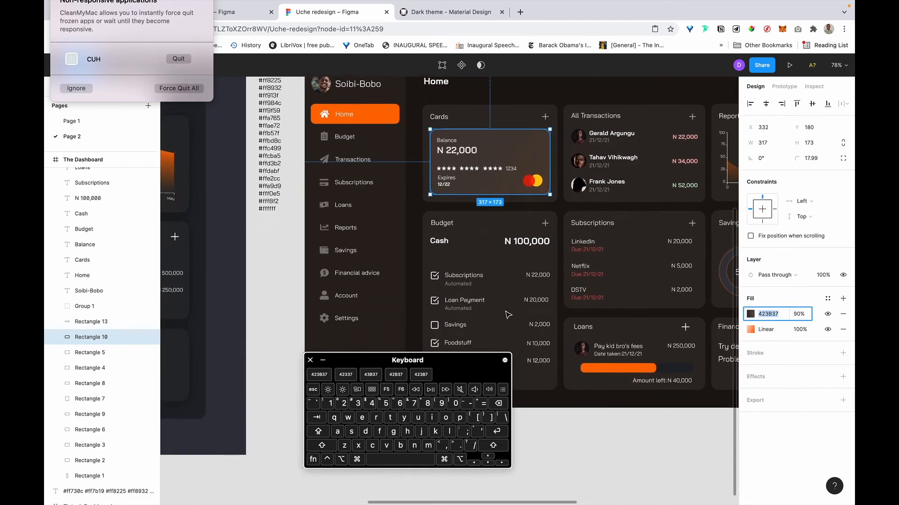
pyautogui.click(497, 291)
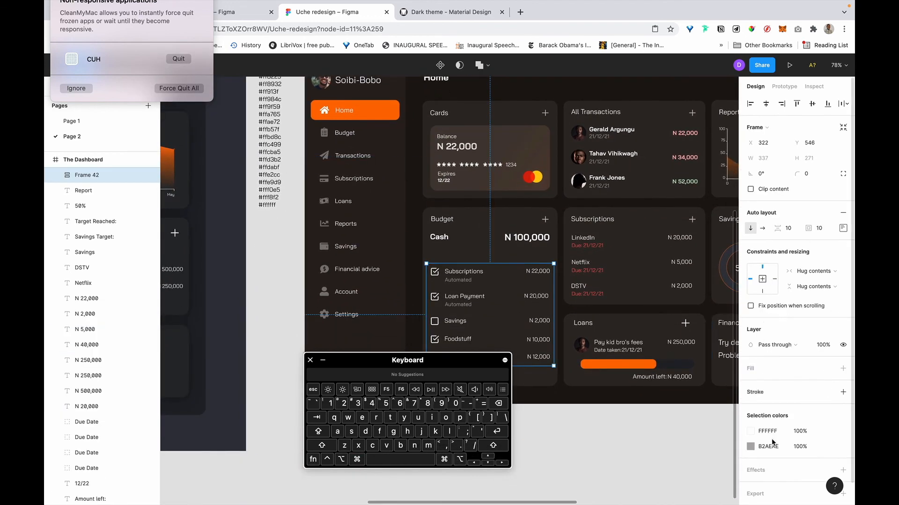
pyautogui.click(779, 370)
pyautogui.click(774, 385)
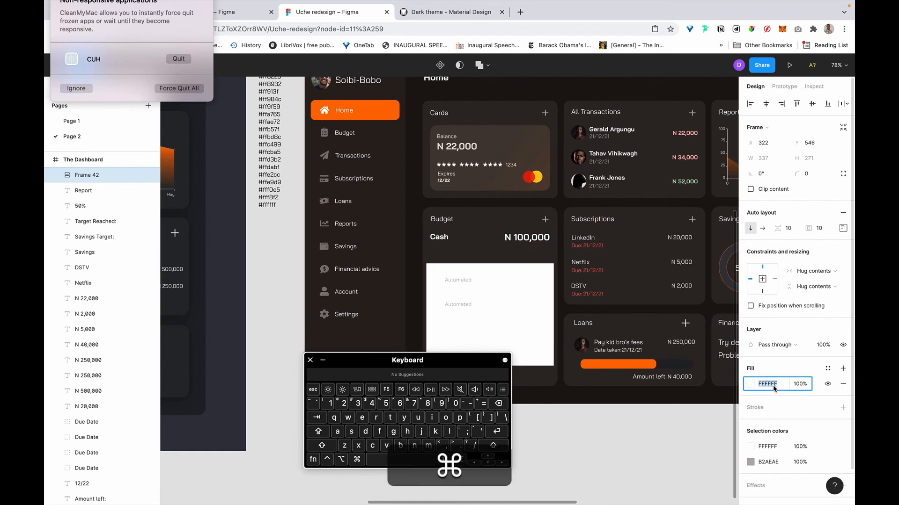
pyautogui.press('super+v')
pyautogui.press('super+Return')
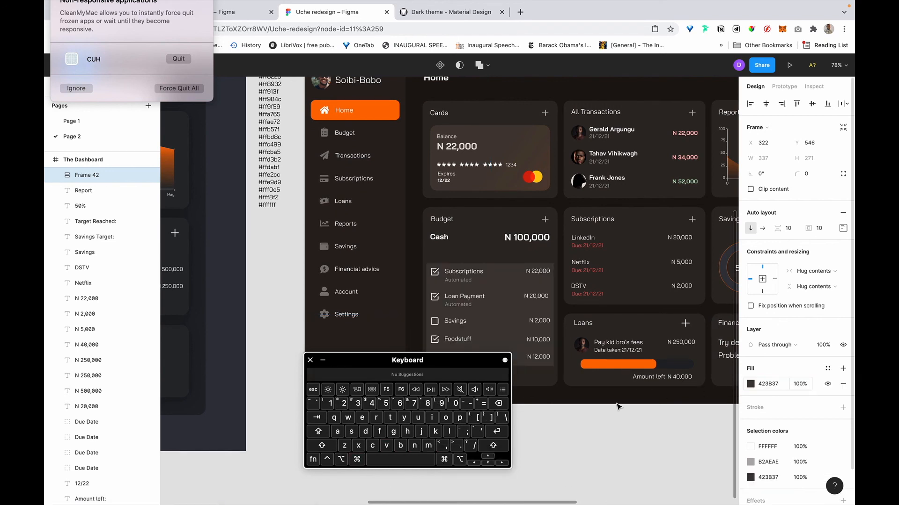
# Move the checklist frame up under the Cash row and stretch it to 348 px tall.
pyautogui.click(588, 472)
pyautogui.scroll(-2, 588, 473)
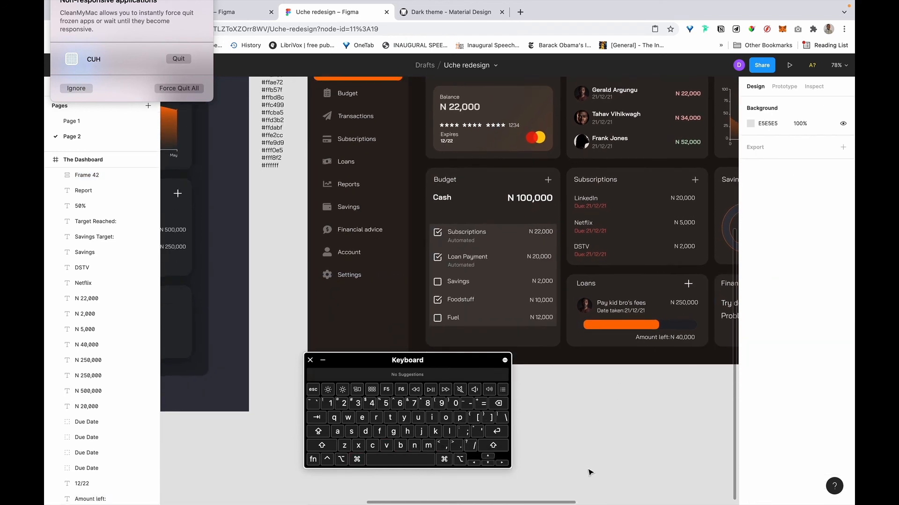
pyautogui.click(479, 255)
pyautogui.moveTo(480, 254); pyautogui.dragTo(481, 238)
pyautogui.moveTo(478, 234); pyautogui.dragTo(478, 234)
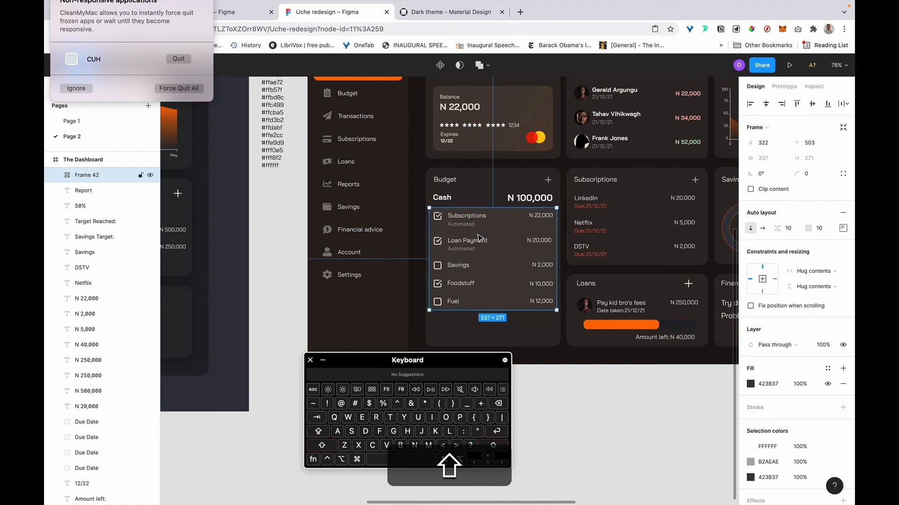
pyautogui.hscroll(2, 503, 330)
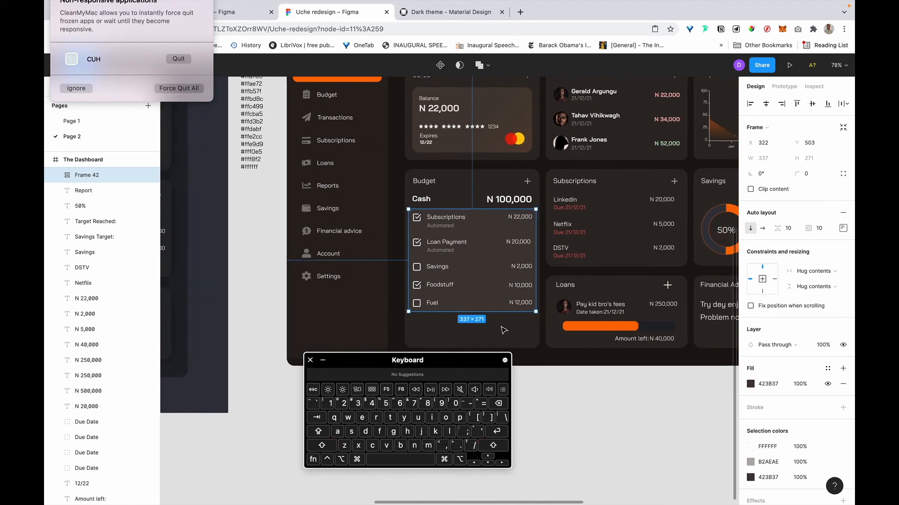
pyautogui.moveTo(455, 309); pyautogui.dragTo(454, 339)
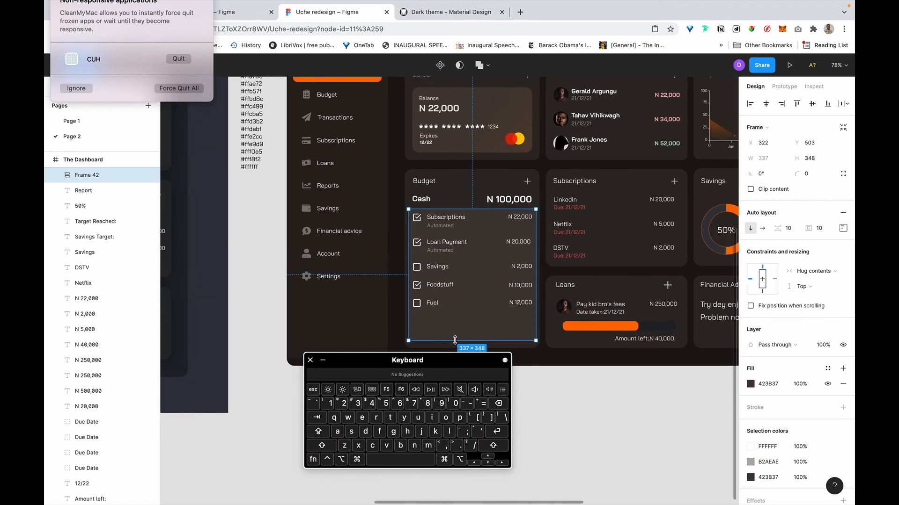
# Give the checklist frame an 18 px corner radius.
pyautogui.scroll(-2, 456, 342)
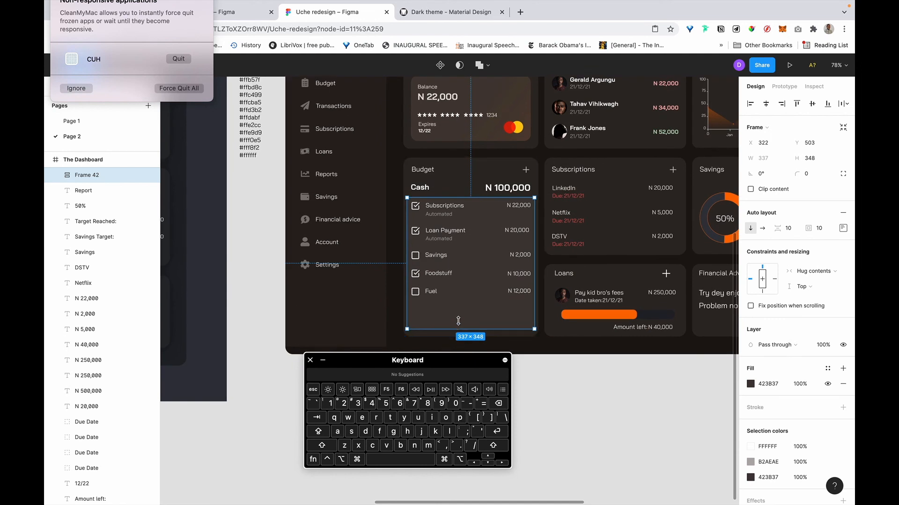
pyautogui.click(504, 170)
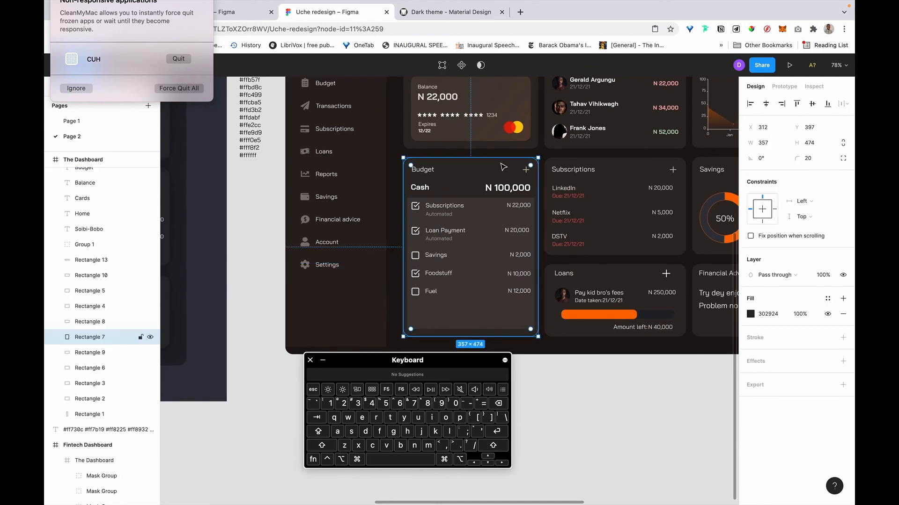
pyautogui.click(492, 225)
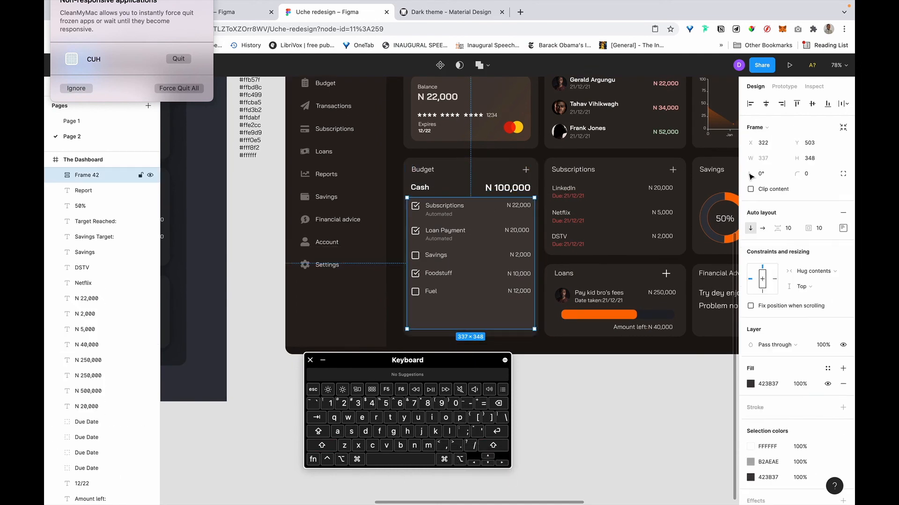
pyautogui.click(815, 178)
pyautogui.write('18')
pyautogui.press('Return')
pyautogui.scroll(5, 429, 172)
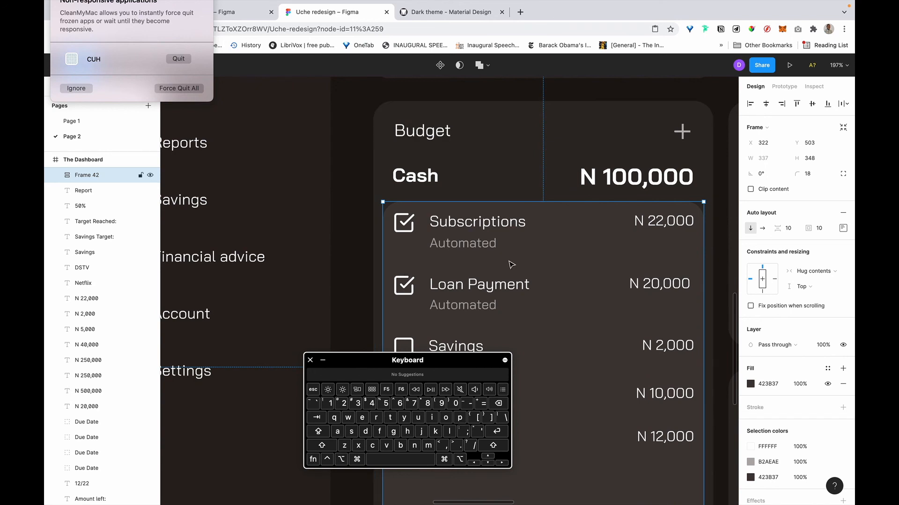
# Set the checklist frame's top padding to 16.
pyautogui.hscroll(1, 668, 268)
pyautogui.click(844, 229)
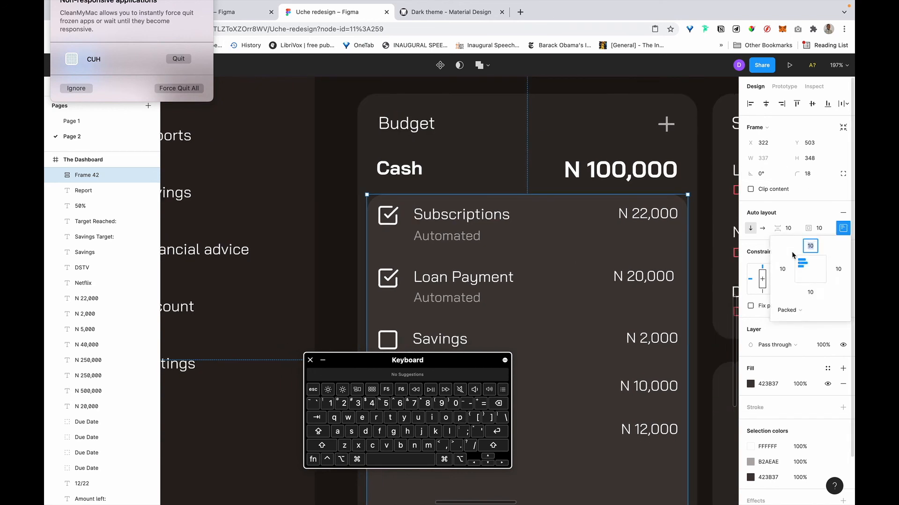
pyautogui.write('10')
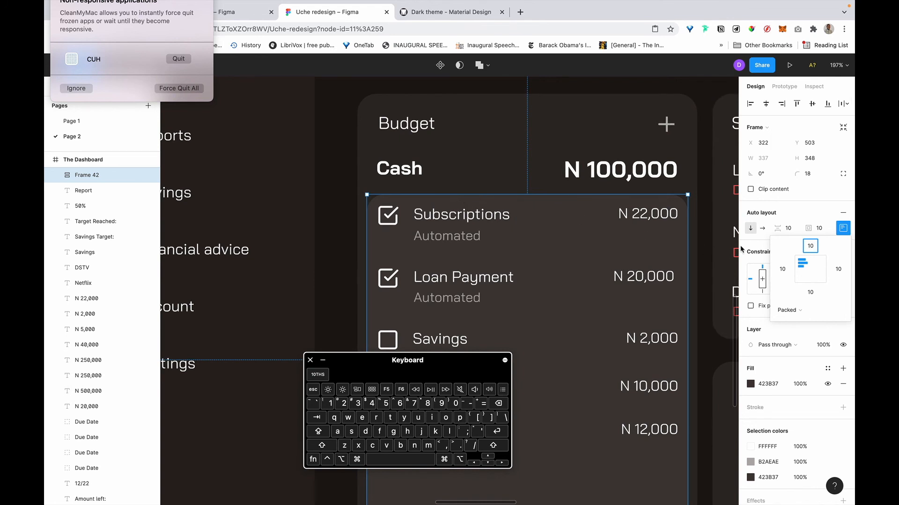
pyautogui.press('BackSpace')
pyautogui.write('6')
pyautogui.press('Return')
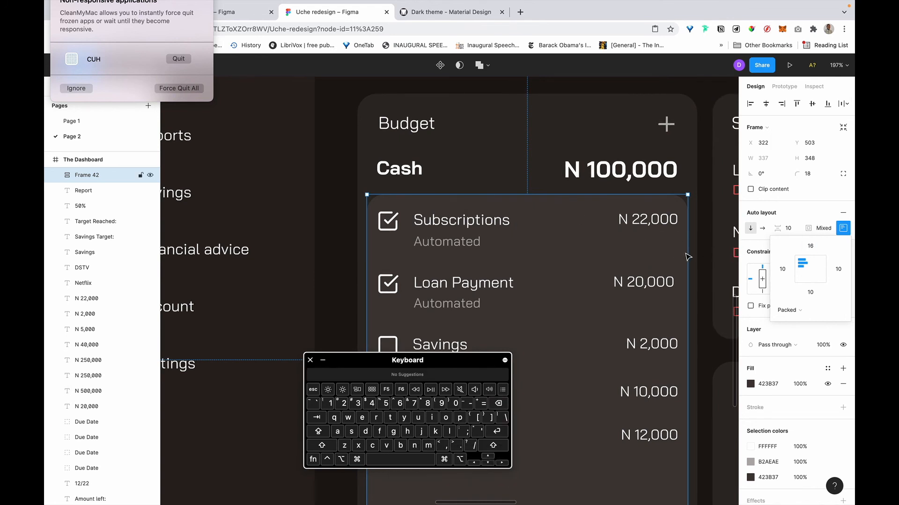
pyautogui.click(704, 206)
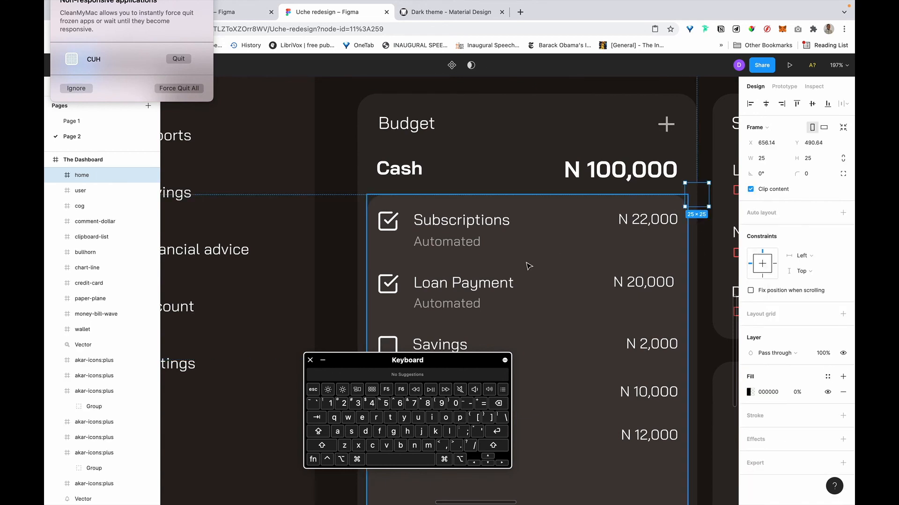
# Nudge the checklist frame up to a 10 px gap below N 100,000.
pyautogui.click(398, 205)
pyautogui.click(380, 226)
pyautogui.press('alt')
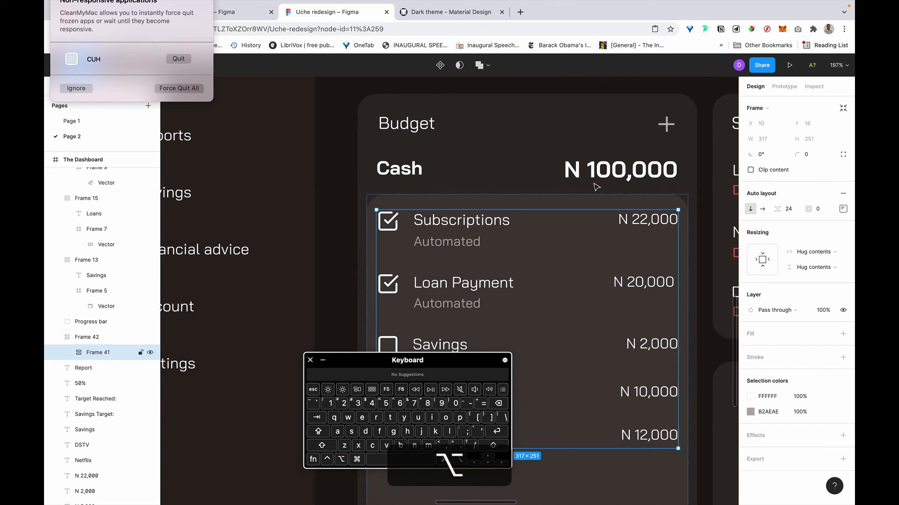
pyautogui.keyDown('alt'); pyautogui.click(543, 201); pyautogui.keyUp('alt')
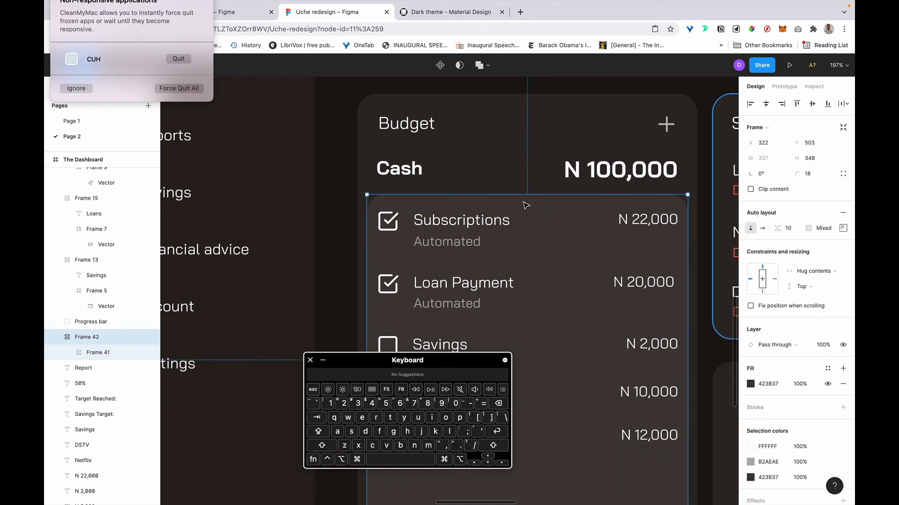
pyautogui.press('alt')
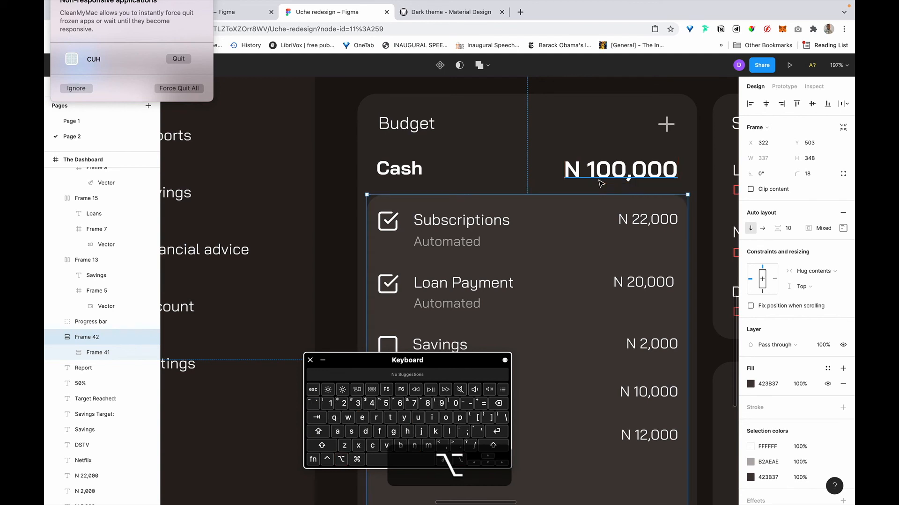
pyautogui.press('shift')
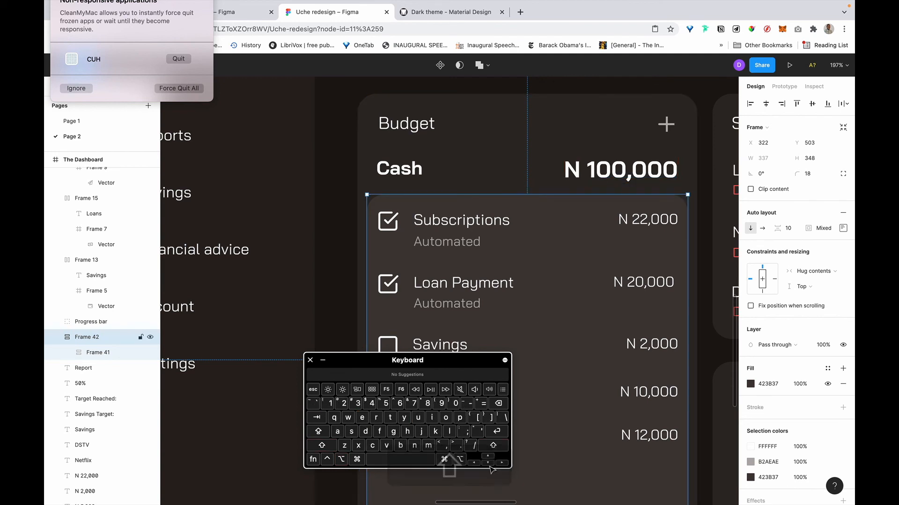
pyautogui.press('Up')
pyautogui.press('Up')
pyautogui.press('alt')
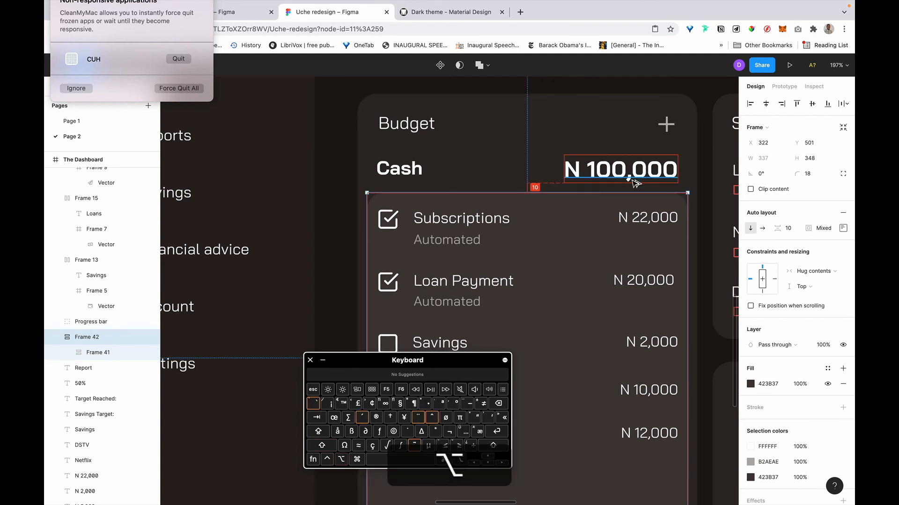
# Nudge the Budget title 2 px left to align with the card edge.
pyautogui.click(395, 173)
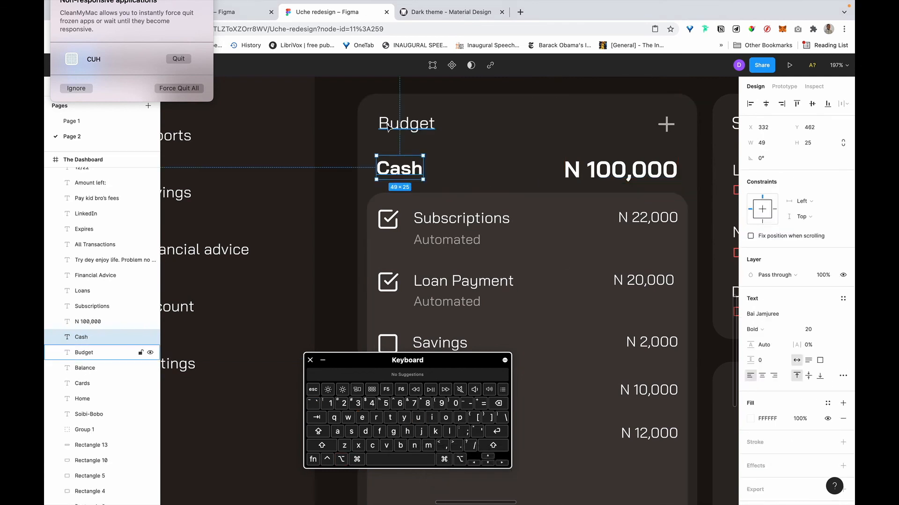
pyautogui.click(391, 127)
pyautogui.press('alt')
pyautogui.press('Left')
pyautogui.press('Left')
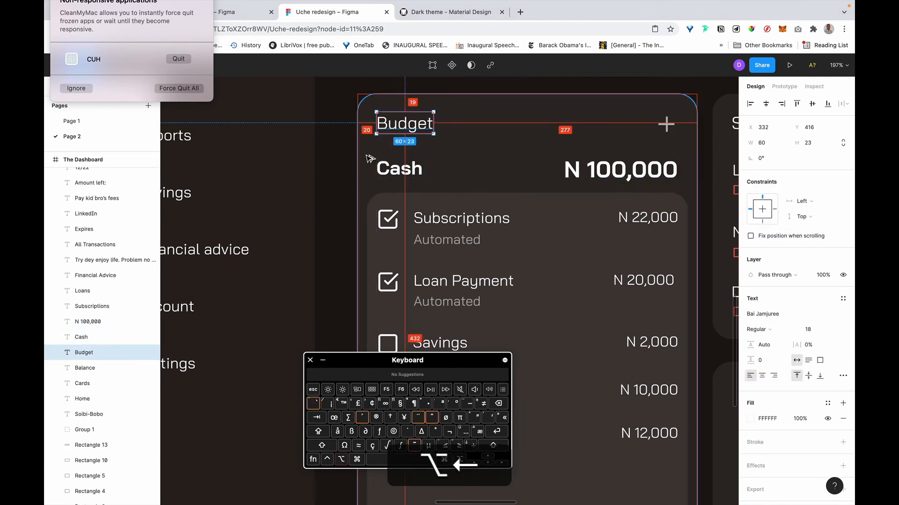
# Nudge the Cash and N 100,000 row up 2 px, then the checklist frame up 2 px.
pyautogui.click(408, 173)
pyautogui.keyDown('shift'); pyautogui.click(619, 172); pyautogui.keyUp('shift')
pyautogui.press('alt')
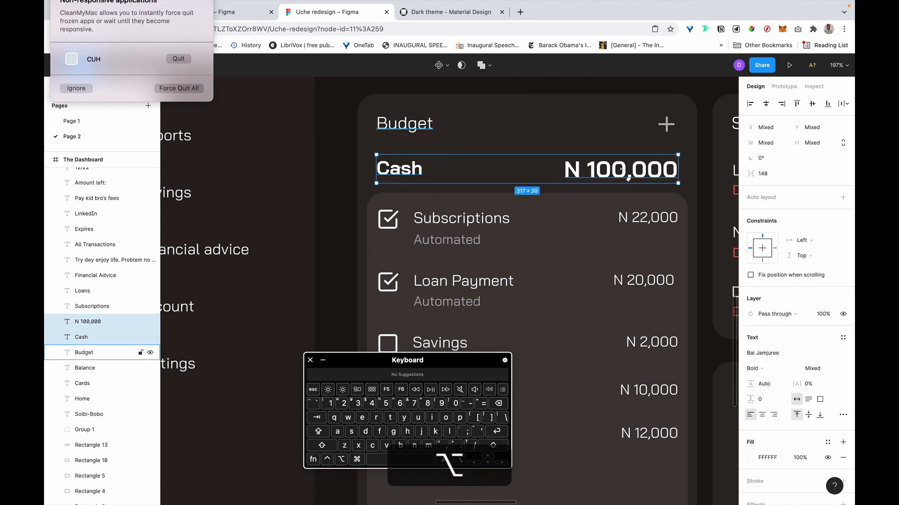
pyautogui.click(489, 458)
pyautogui.click(489, 458)
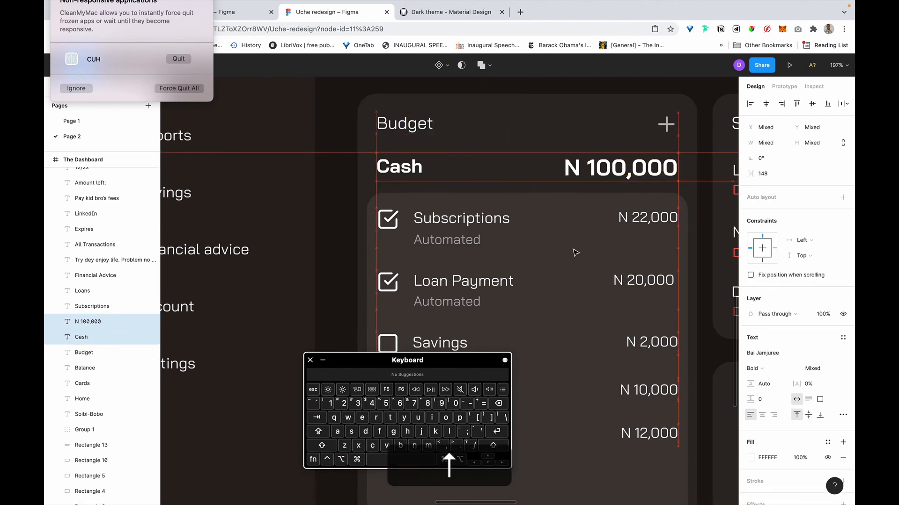
pyautogui.click(543, 229)
pyautogui.press('alt')
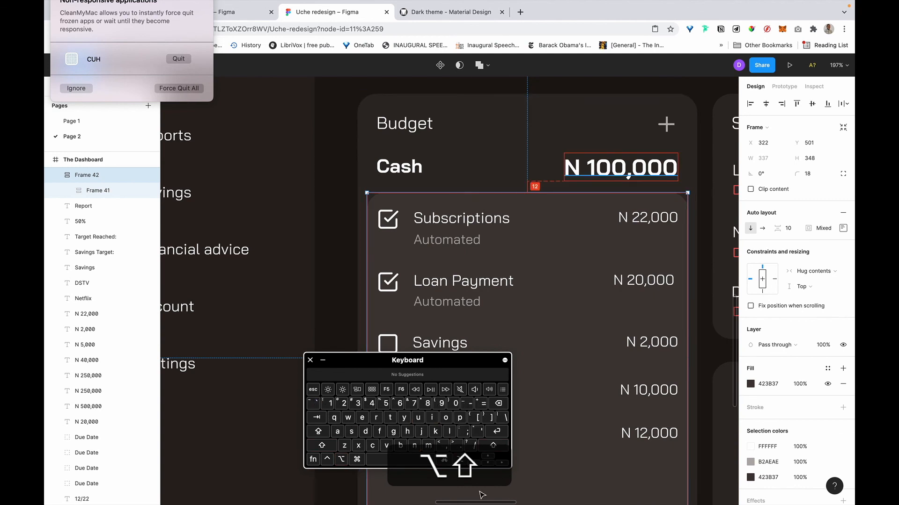
pyautogui.click(490, 458)
# Nudge the Budget checklist frame 2 px higher to Y 499.
pyautogui.click(489, 458)
pyautogui.scroll(-8, 560, 347)
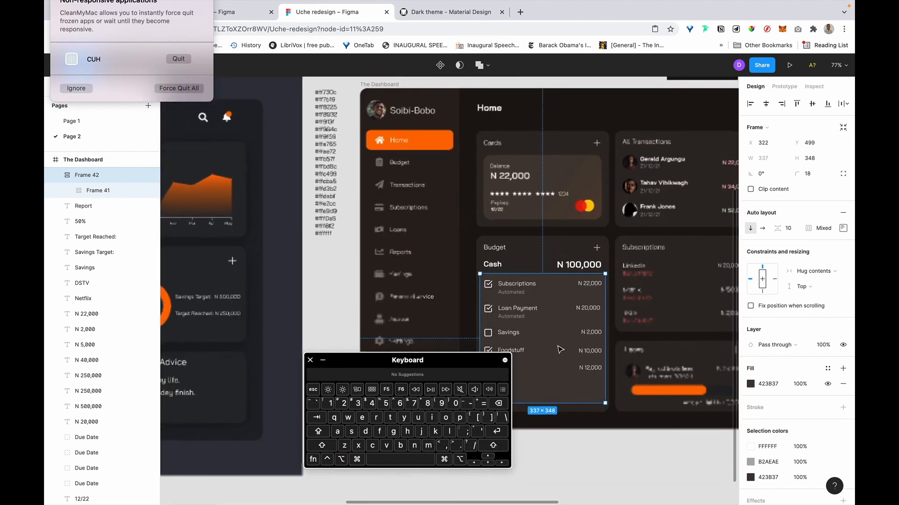
pyautogui.scroll(-3, 560, 346)
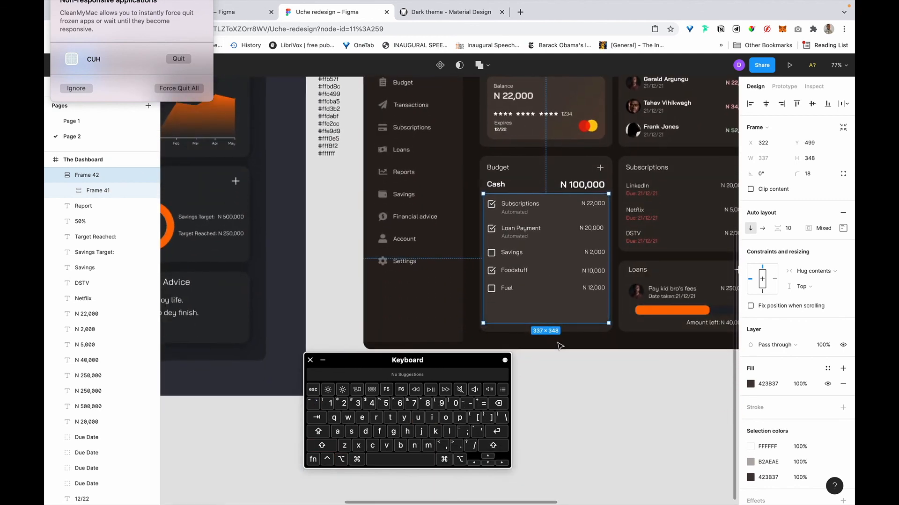
pyautogui.click(594, 377)
pyautogui.hscroll(2, 593, 376)
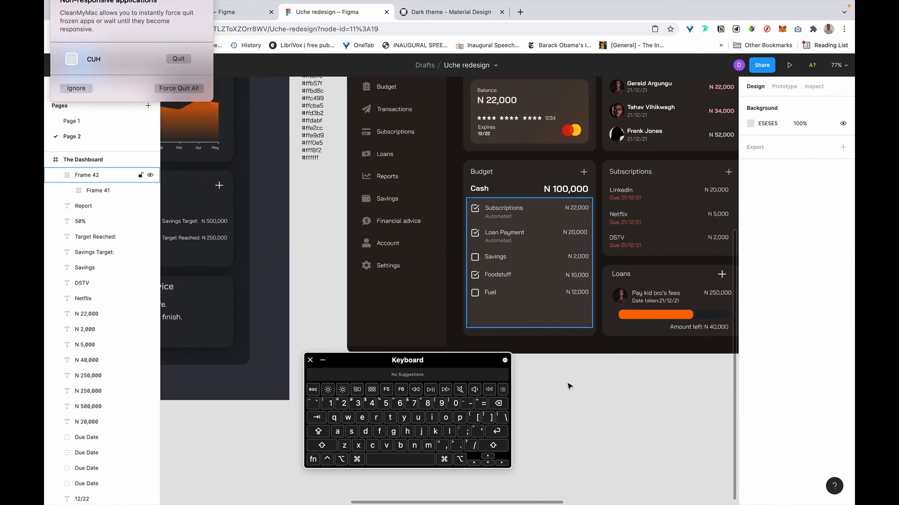
pyautogui.hscroll(1, 594, 389)
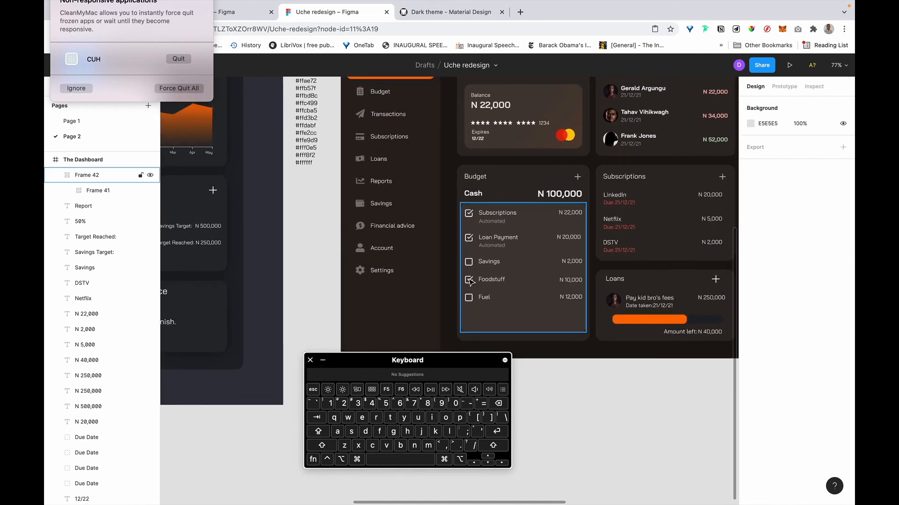
pyautogui.click(523, 332)
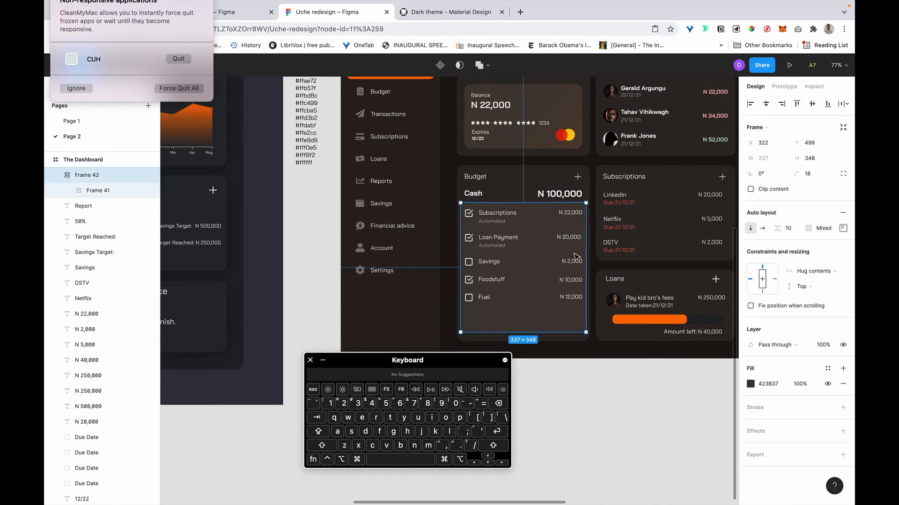
pyautogui.hscroll(4, 577, 257)
pyautogui.scroll(1, 577, 257)
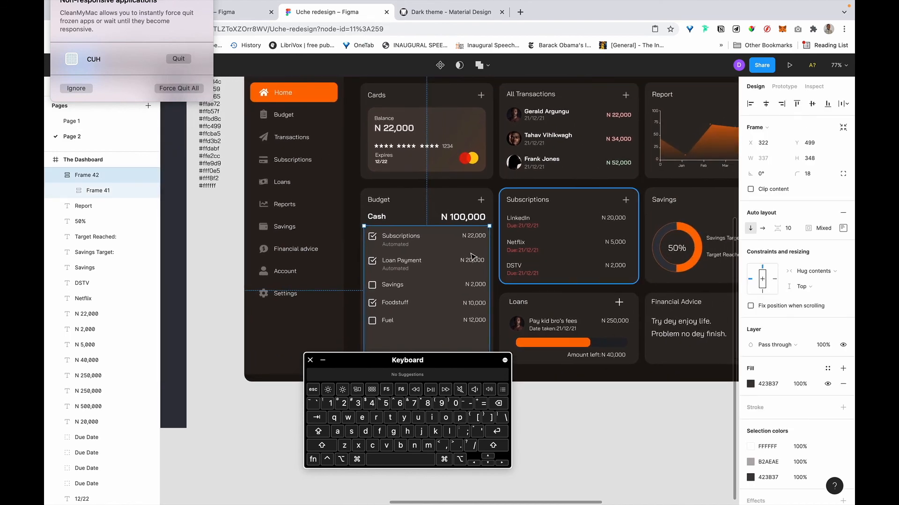
# Select the small translucent Rectangle 16 above the dashboard.
pyautogui.click(529, 257)
pyautogui.scroll(-5, 473, 262)
pyautogui.hscroll(1, 473, 266)
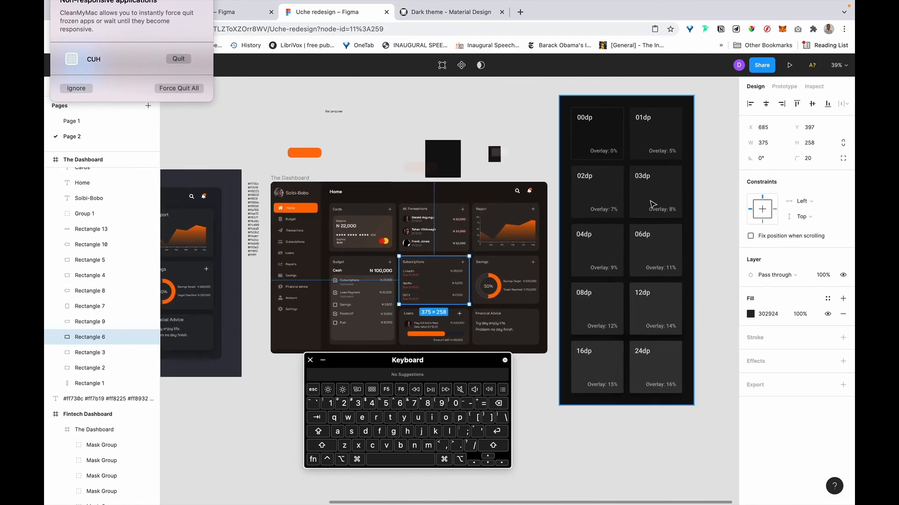
pyautogui.scroll(5, 517, 199)
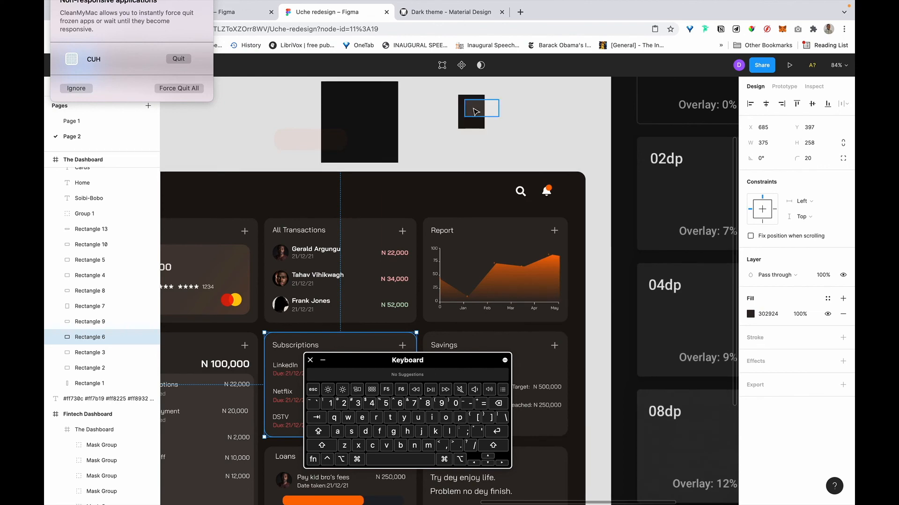
pyautogui.click(475, 111)
# Set Rectangle 16's fill opacity to 8%.
pyautogui.hscroll(3, 680, 238)
pyautogui.scroll(-1, 680, 237)
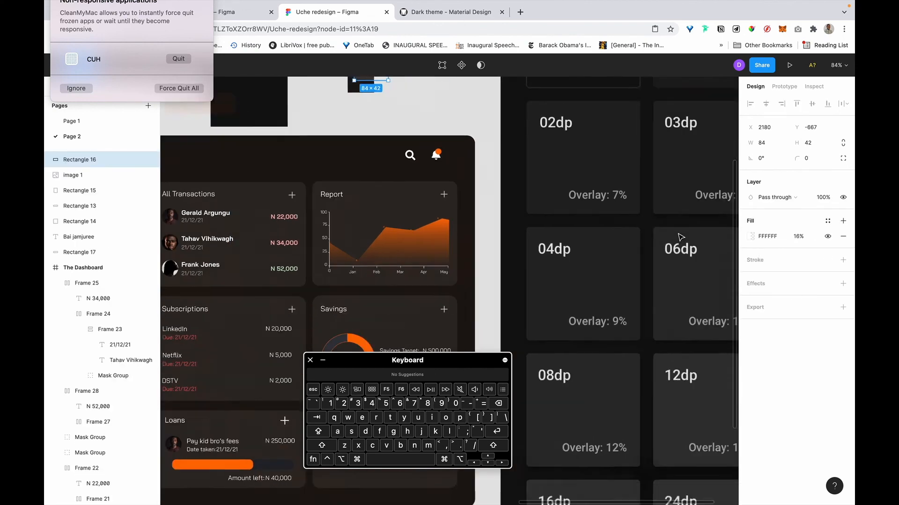
pyautogui.hscroll(3, 680, 238)
pyautogui.scroll(-2, 680, 237)
pyautogui.scroll(3, 673, 232)
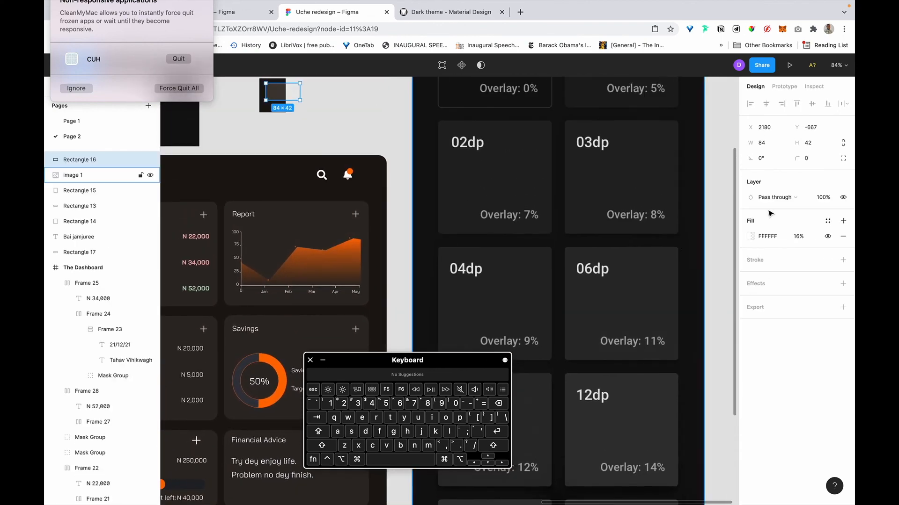
pyautogui.write('8')
pyautogui.press('Return')
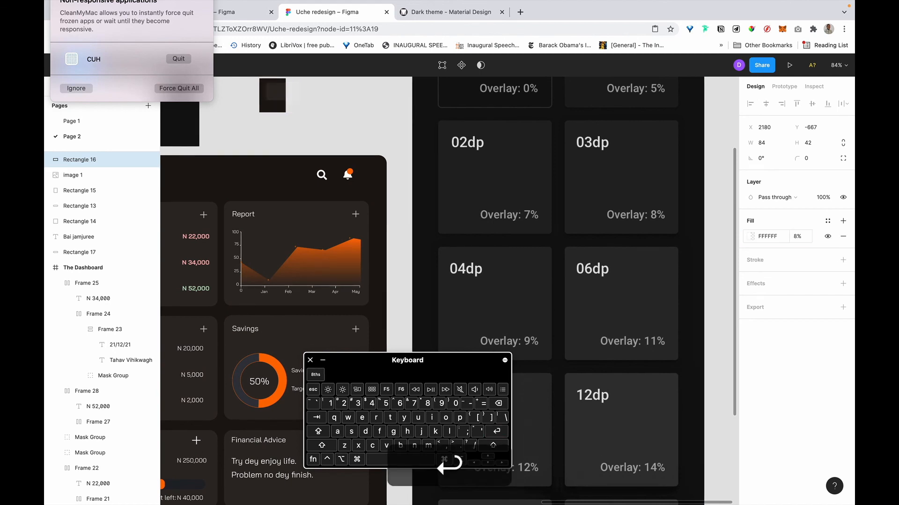
pyautogui.hscroll(-5, 413, 124)
pyautogui.hscroll(-2, 413, 124)
pyautogui.scroll(-1, 413, 124)
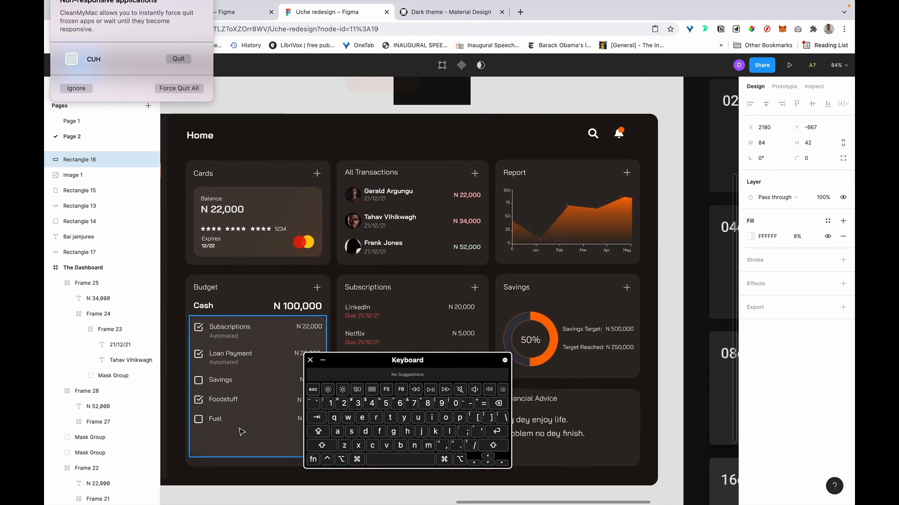
# Recolour the Budget checklist frame with the darker 302924 card colour using the eyedropper.
pyautogui.click(320, 325)
pyautogui.press('i')
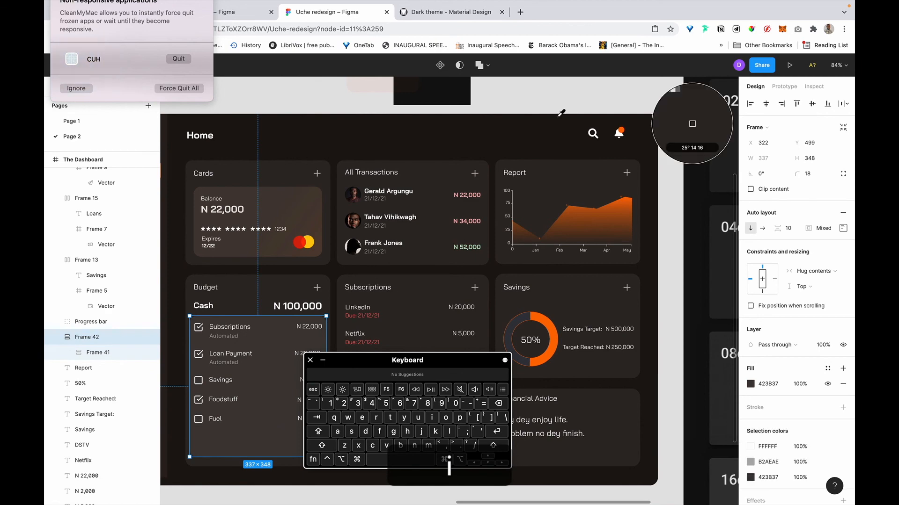
pyautogui.scroll(3, 552, 121)
pyautogui.click(521, 160)
pyautogui.scroll(-3, 521, 161)
pyautogui.hscroll(-1, 522, 160)
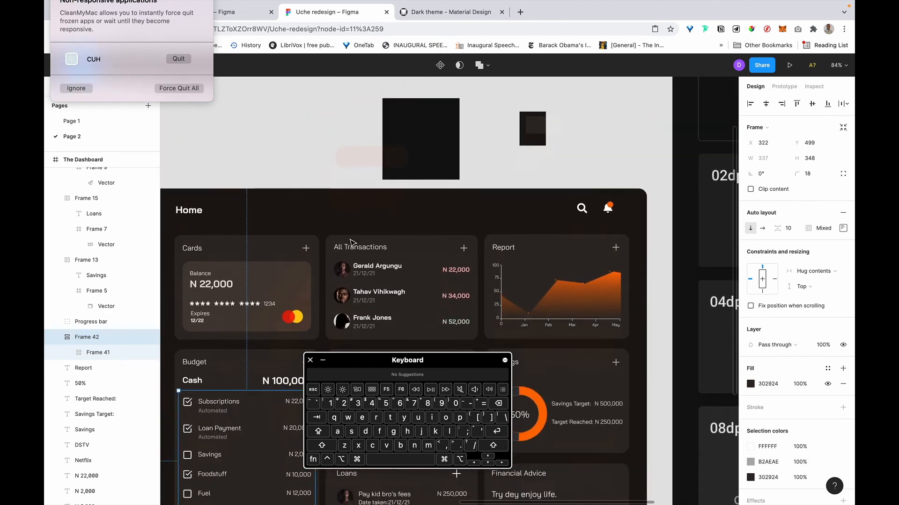
pyautogui.click(379, 91)
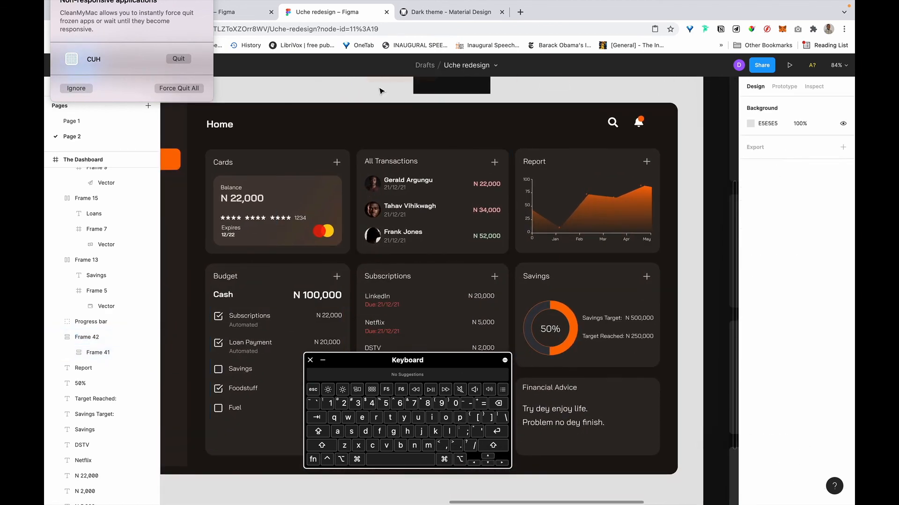
pyautogui.scroll(-4, 298, 354)
pyautogui.hscroll(-1, 297, 354)
# Resample the small dark square's colour onto the checklist, keeping its 302924 fill.
pyautogui.click(298, 353)
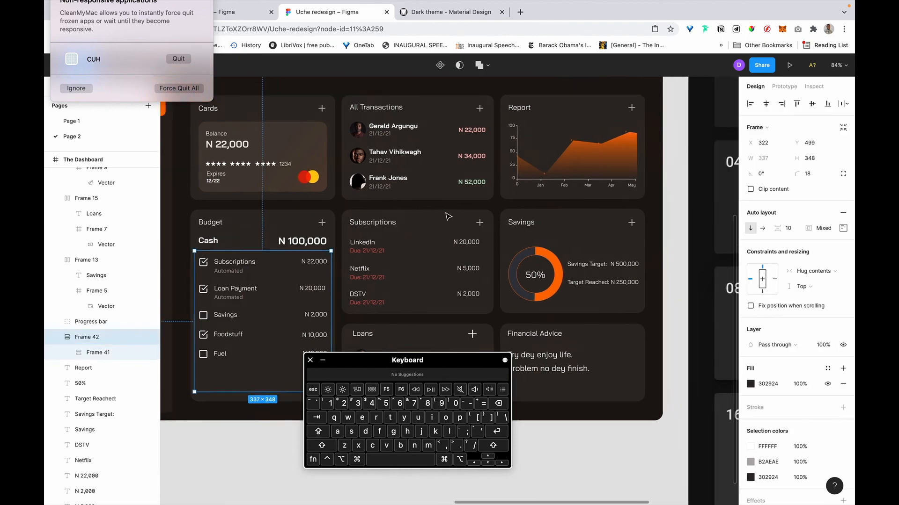
pyautogui.scroll(8, 449, 213)
pyautogui.hscroll(4, 449, 212)
pyautogui.press('i')
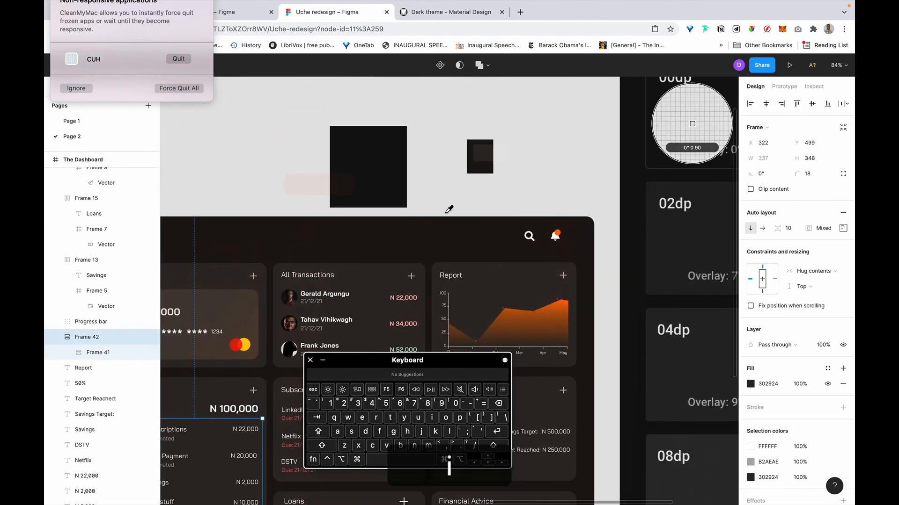
pyautogui.click(483, 156)
pyautogui.scroll(-9, 483, 155)
pyautogui.hscroll(-7, 483, 155)
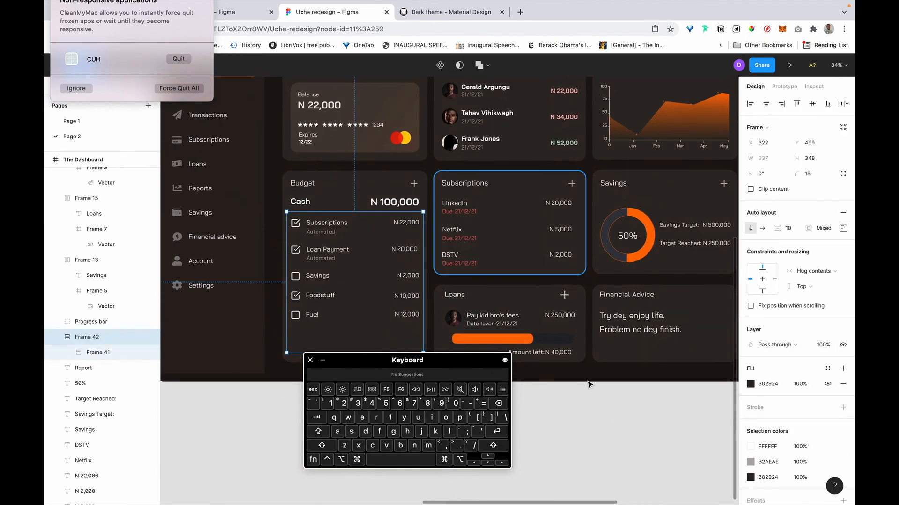
pyautogui.click(584, 410)
pyautogui.hscroll(-10, 584, 410)
pyautogui.scroll(-1, 584, 411)
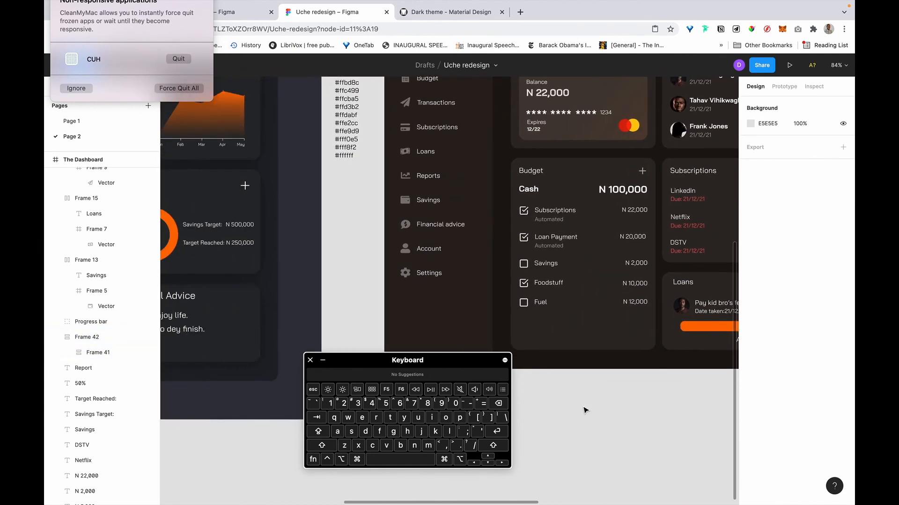
pyautogui.scroll(5, 594, 374)
pyautogui.click(594, 374)
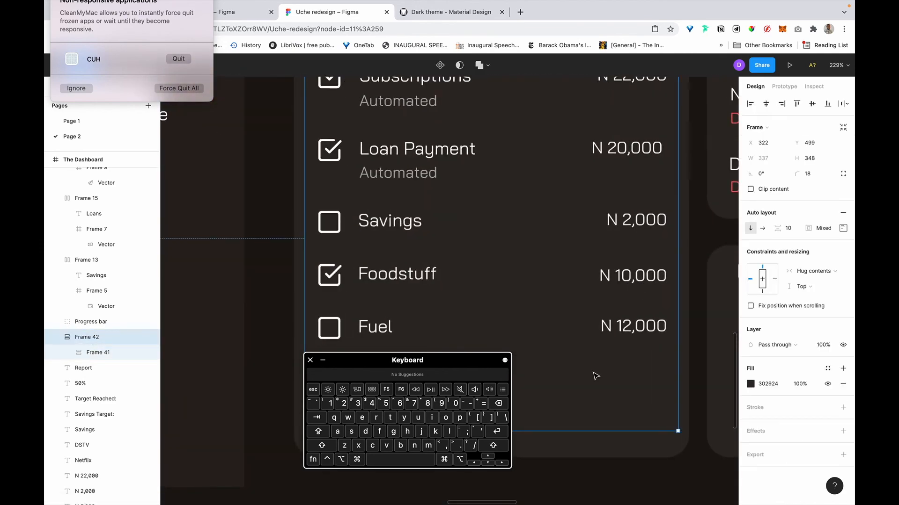
pyautogui.scroll(2, 594, 374)
pyautogui.hscroll(2, 594, 374)
pyautogui.scroll(15, 594, 374)
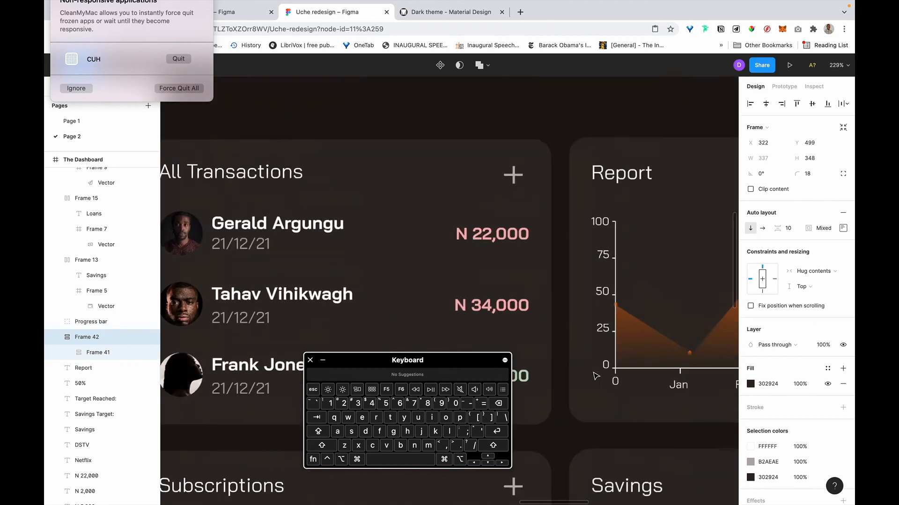
pyautogui.scroll(3, 595, 376)
pyautogui.hscroll(3, 596, 376)
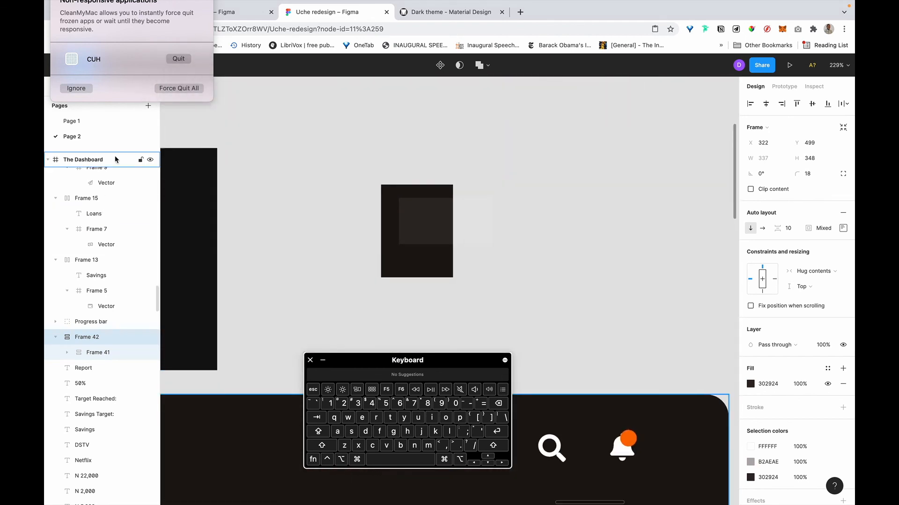
pyautogui.click(331, 126)
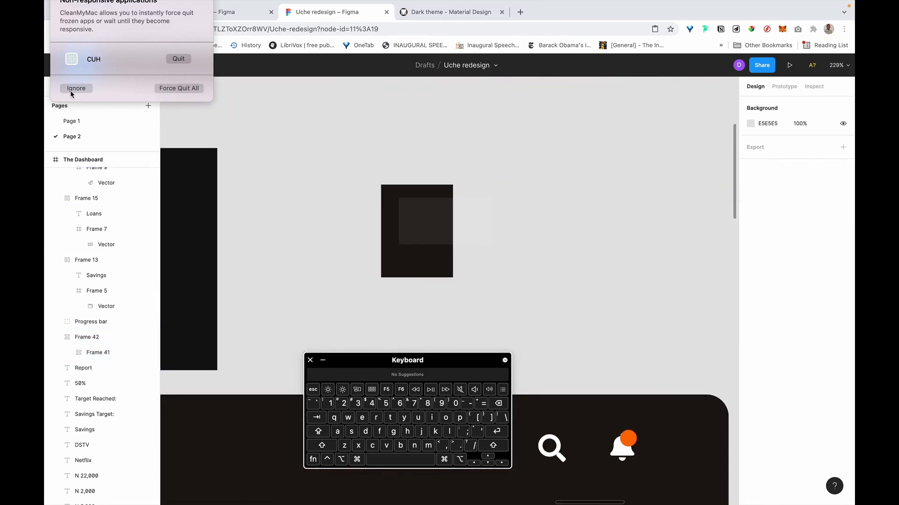
# Draw a small rectangle beside the dark box and fill it with the sampled dark colour.
pyautogui.click(70, 90)
pyautogui.moveTo(564, 229); pyautogui.dragTo(625, 296)
pyautogui.press('r')
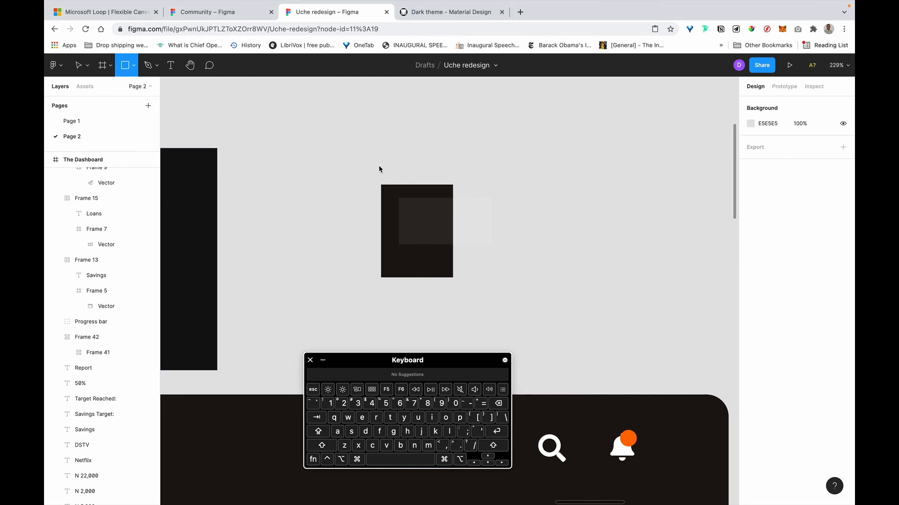
pyautogui.moveTo(503, 199); pyautogui.dragTo(533, 241)
pyautogui.press('i')
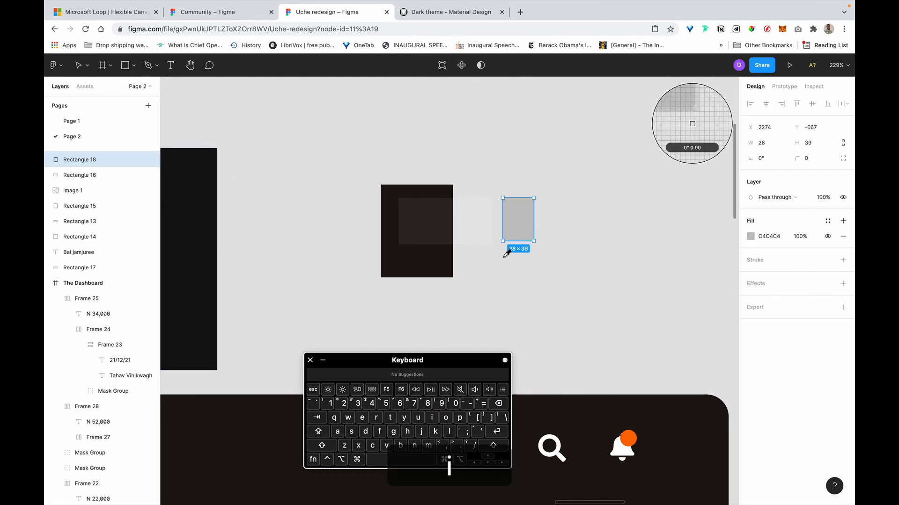
pyautogui.click(445, 216)
# Lower the overlay rectangle's white FFFFFF fill opacity to 5%.
pyautogui.scroll(-5, 564, 223)
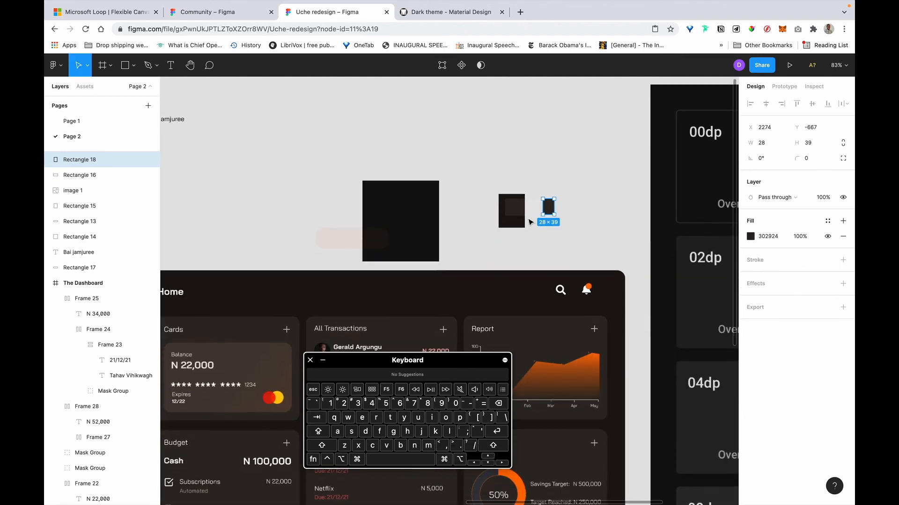
pyautogui.click(515, 209)
pyautogui.scroll(-4, 515, 209)
pyautogui.hscroll(-2, 515, 209)
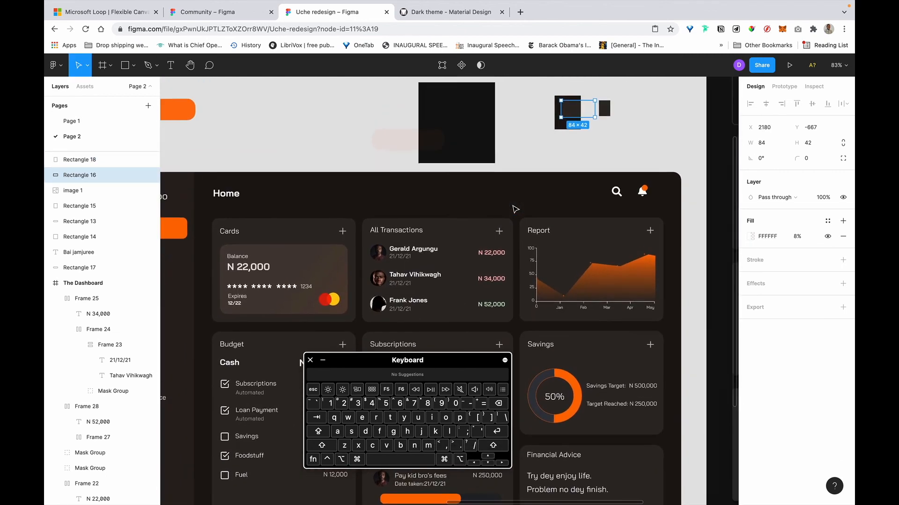
pyautogui.scroll(-2, 450, 247)
pyautogui.scroll(-5, 450, 247)
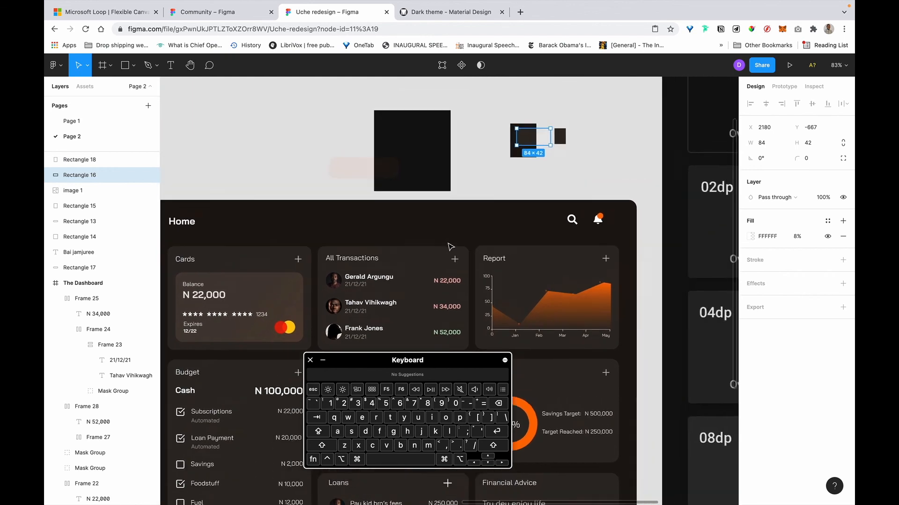
pyautogui.scroll(-5, 450, 246)
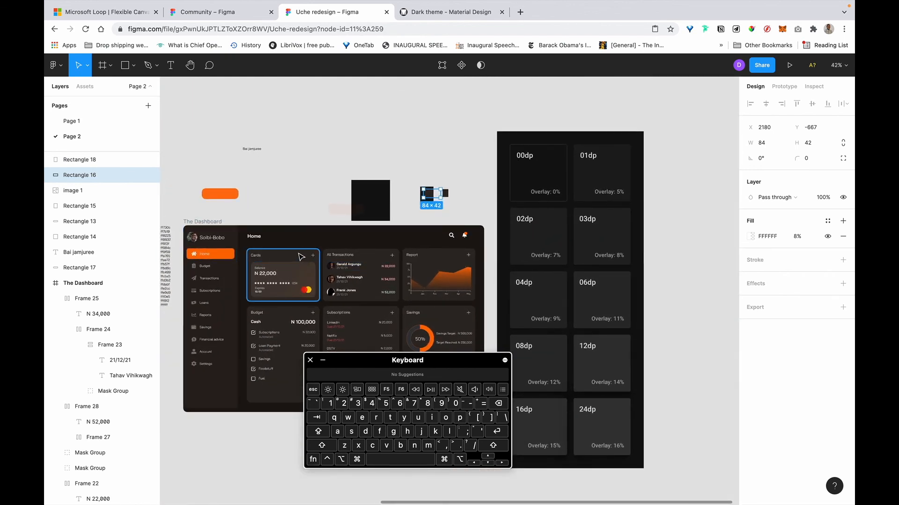
pyautogui.click(300, 257)
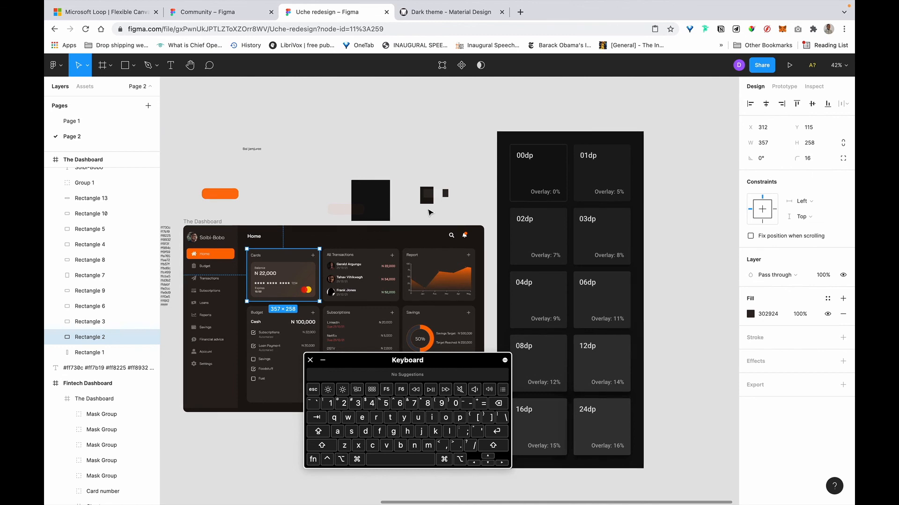
pyautogui.scroll(5, 428, 212)
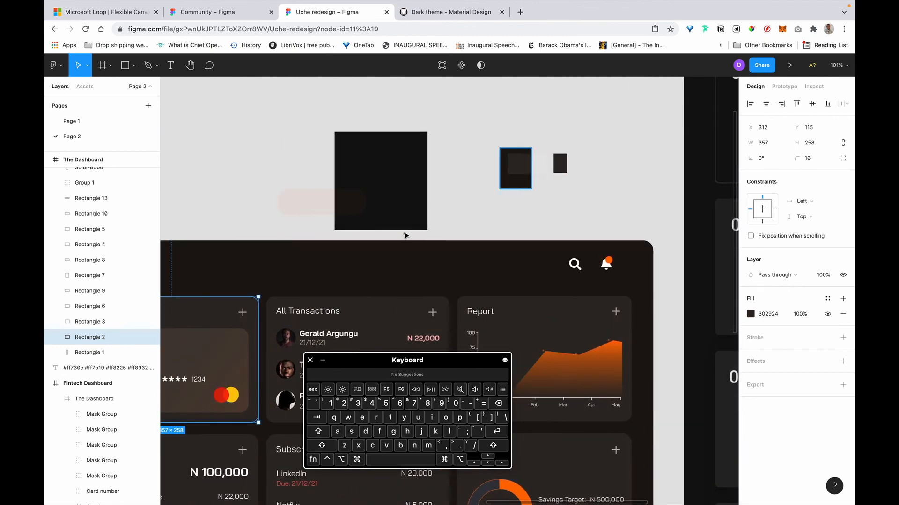
pyautogui.click(528, 165)
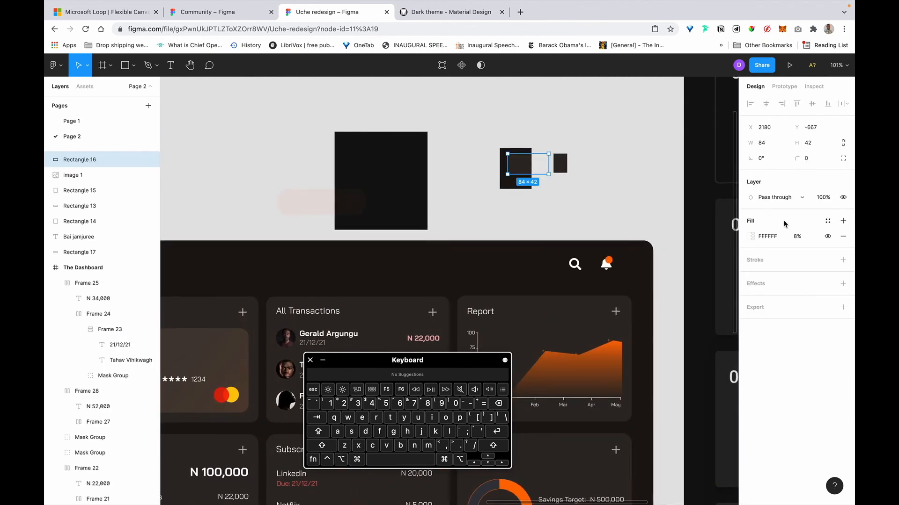
pyautogui.click(797, 236)
pyautogui.write('8')
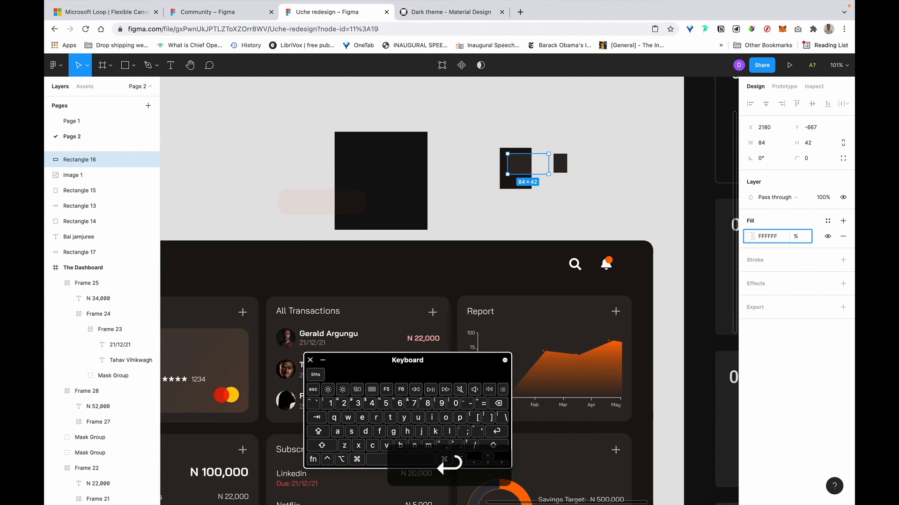
pyautogui.click(537, 310)
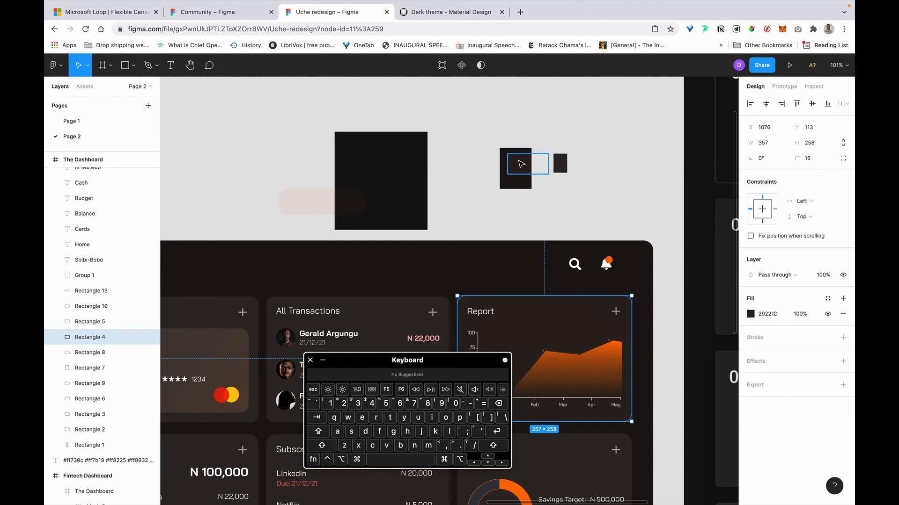
# Select the All Transactions, Cards, Budget, Subscriptions, Savings, Financial Advice and Loans card backgrounds.
pyautogui.click(606, 140)
pyautogui.scroll(-5, 606, 140)
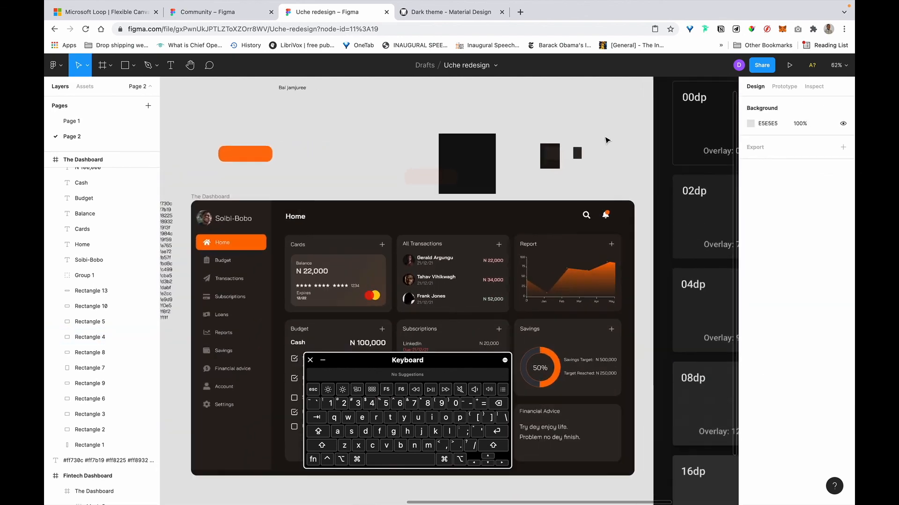
pyautogui.click(565, 246)
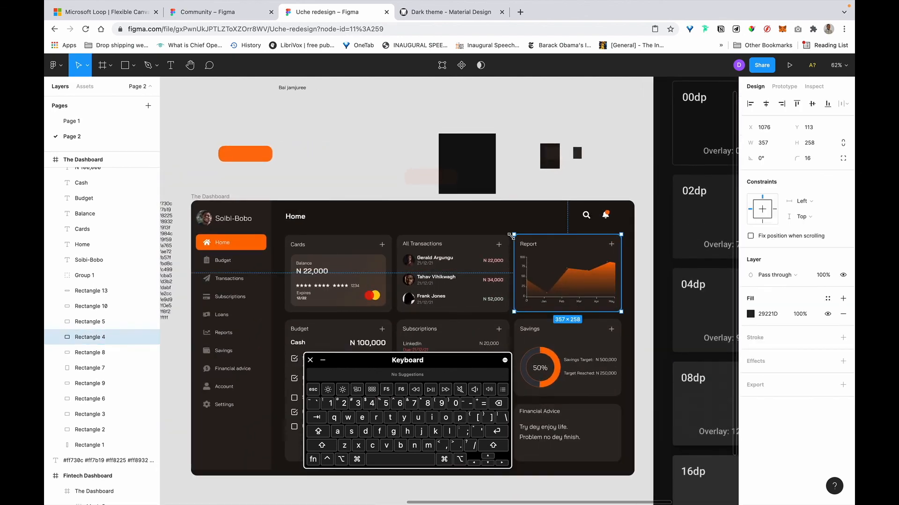
pyautogui.scroll(-2, 511, 235)
pyautogui.keyDown('super'); pyautogui.click(450, 224); pyautogui.keyUp('super')
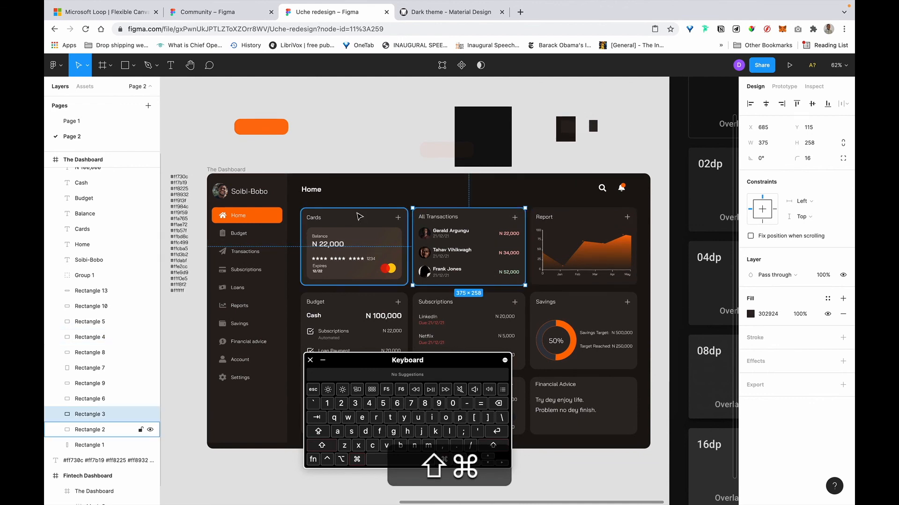
pyautogui.keyDown('shift'); pyautogui.keyDown('super'); pyautogui.click(359, 216); pyautogui.keyUp('super'); pyautogui.keyUp('shift')
pyautogui.scroll(-2, 374, 243)
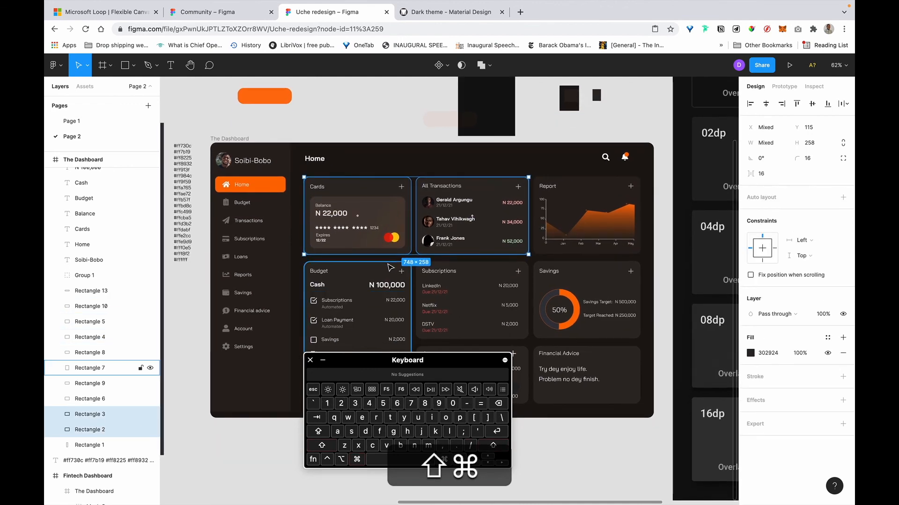
pyautogui.keyDown('shift'); pyautogui.keyDown('super'); pyautogui.click(388, 268); pyautogui.keyUp('super'); pyautogui.keyUp('shift')
pyautogui.keyDown('shift'); pyautogui.keyDown('super'); pyautogui.click(477, 270); pyautogui.keyUp('super'); pyautogui.keyUp('shift')
pyautogui.keyDown('shift'); pyautogui.keyDown('super'); pyautogui.click(585, 271); pyautogui.keyUp('super'); pyautogui.keyUp('shift')
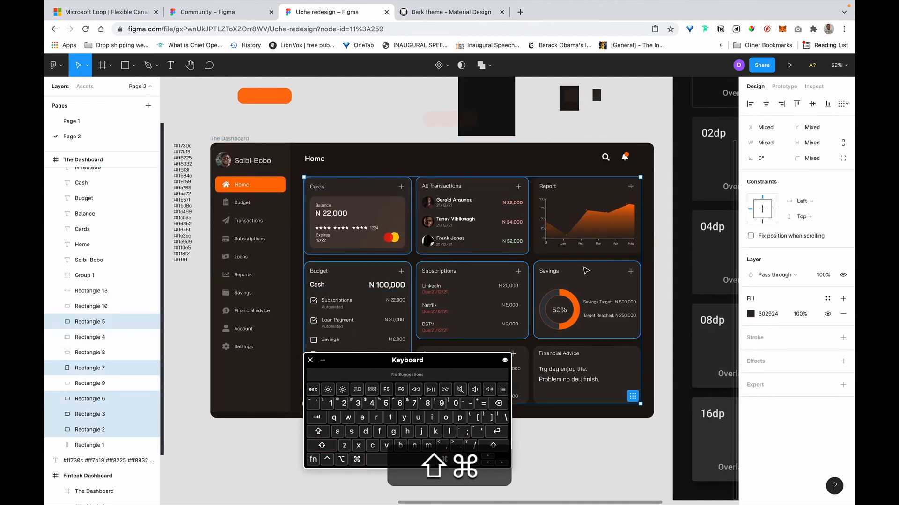
pyautogui.scroll(-3, 585, 270)
pyautogui.keyDown('shift'); pyautogui.keyDown('super'); pyautogui.click(576, 288); pyautogui.keyUp('super'); pyautogui.keyUp('shift')
pyautogui.keyDown('shift'); pyautogui.keyDown('super'); pyautogui.click(487, 286); pyautogui.keyUp('super'); pyautogui.keyUp('shift')
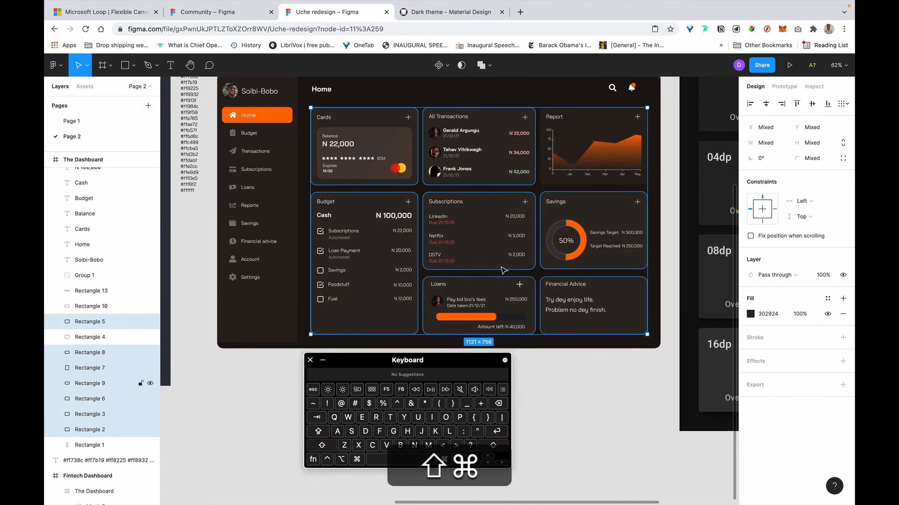
pyautogui.scroll(3, 503, 271)
pyautogui.hscroll(2, 503, 270)
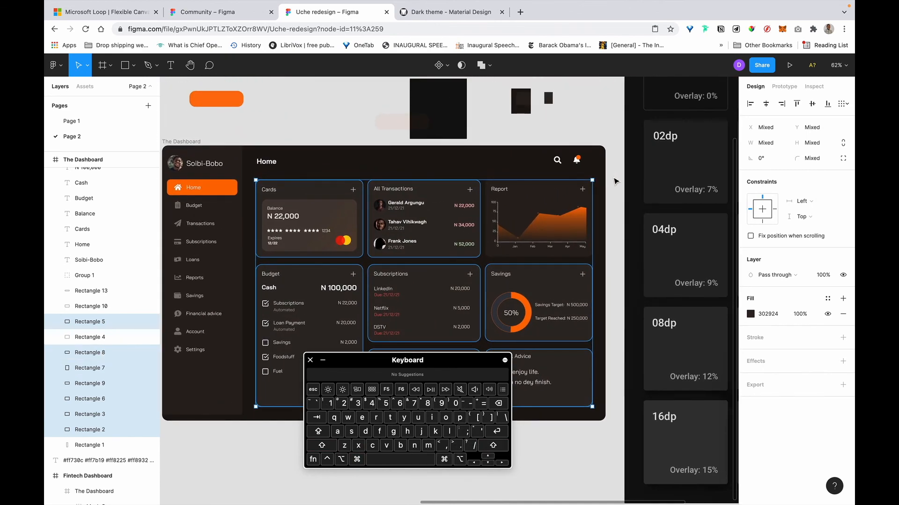
# Eyedrop the dashboard's dark 29221D colour onto the selected card backgrounds.
pyautogui.press('i')
pyautogui.click(541, 160)
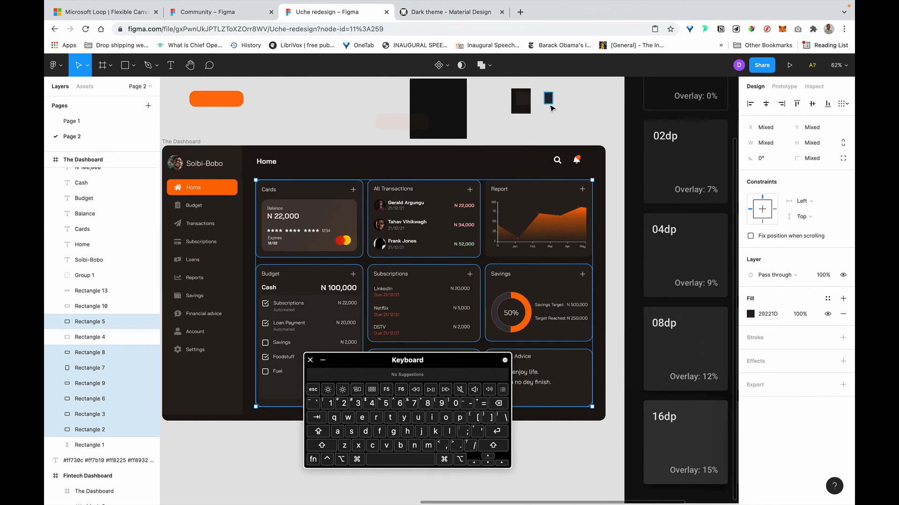
pyautogui.click(549, 101)
pyautogui.scroll(-1, 551, 109)
pyautogui.hscroll(-1, 551, 109)
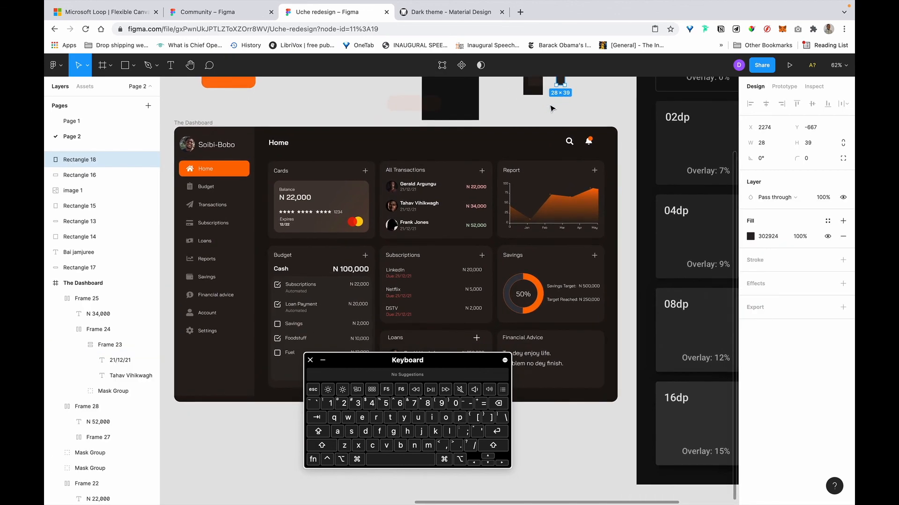
pyautogui.scroll(5, 426, 270)
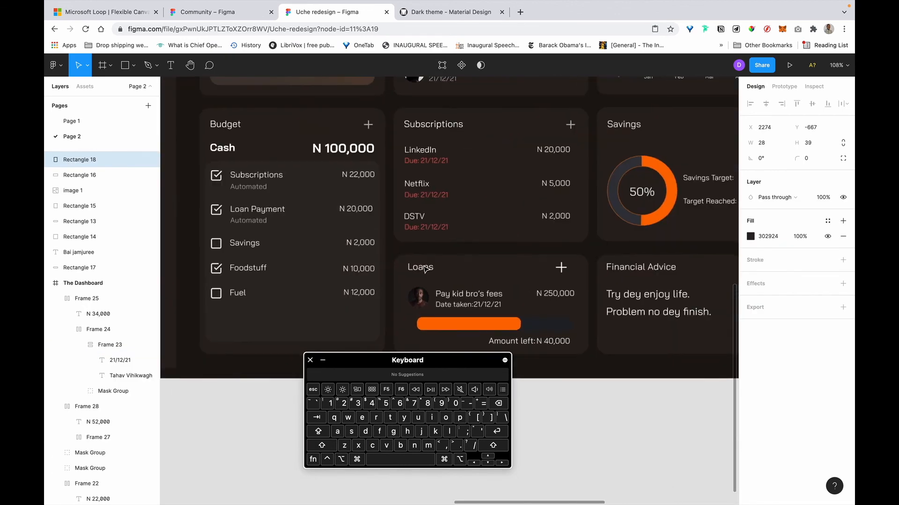
# Shorten the Budget checklist frame and set its vertical resizing to Hug contents.
pyautogui.click(336, 304)
pyautogui.scroll(-2, 335, 304)
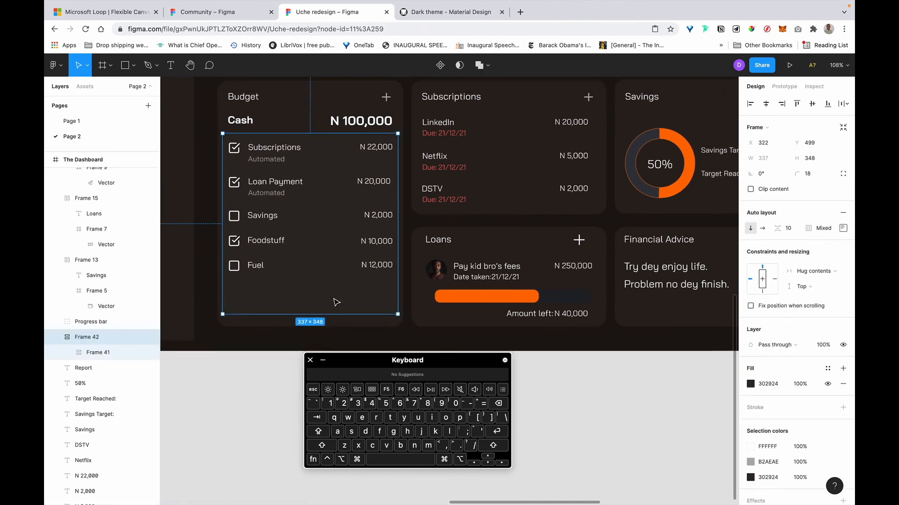
pyautogui.scroll(-5, 385, 243)
pyautogui.scroll(3, 386, 249)
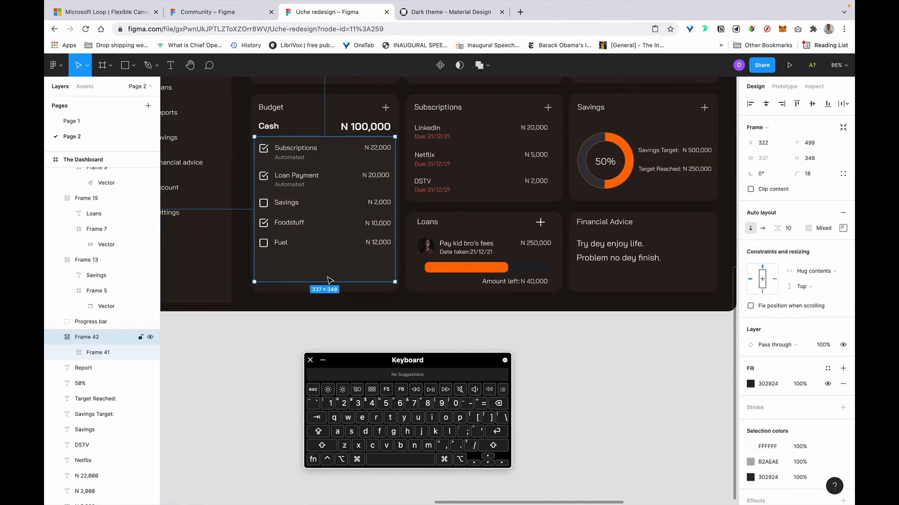
pyautogui.moveTo(330, 282); pyautogui.dragTo(331, 260)
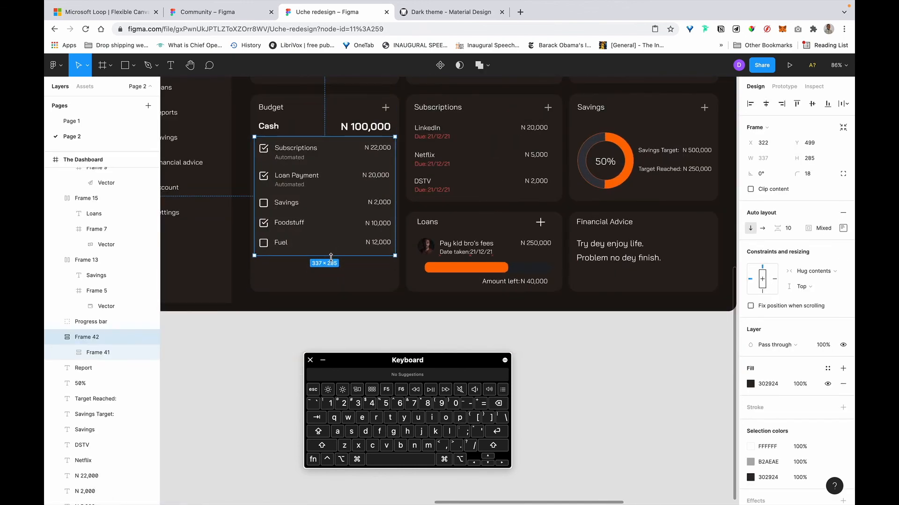
pyautogui.click(814, 286)
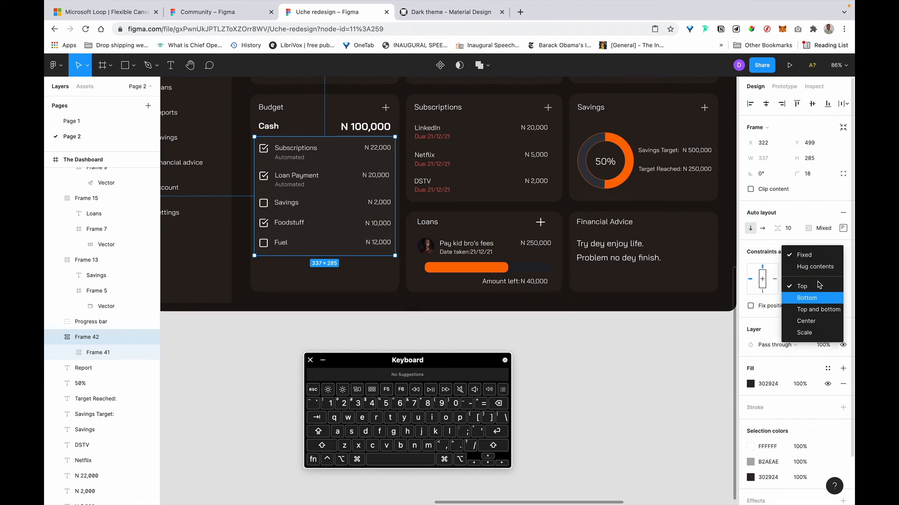
pyautogui.click(811, 268)
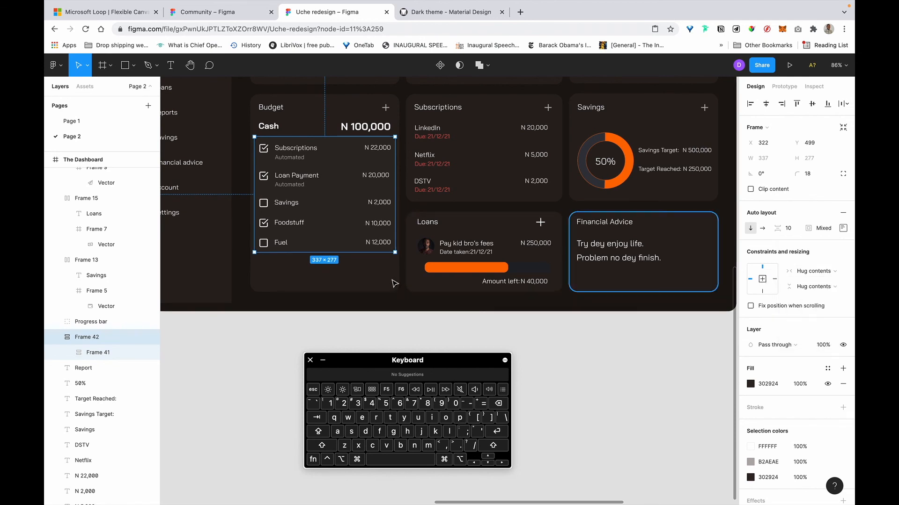
pyautogui.click(453, 322)
pyautogui.scroll(6, 321, 145)
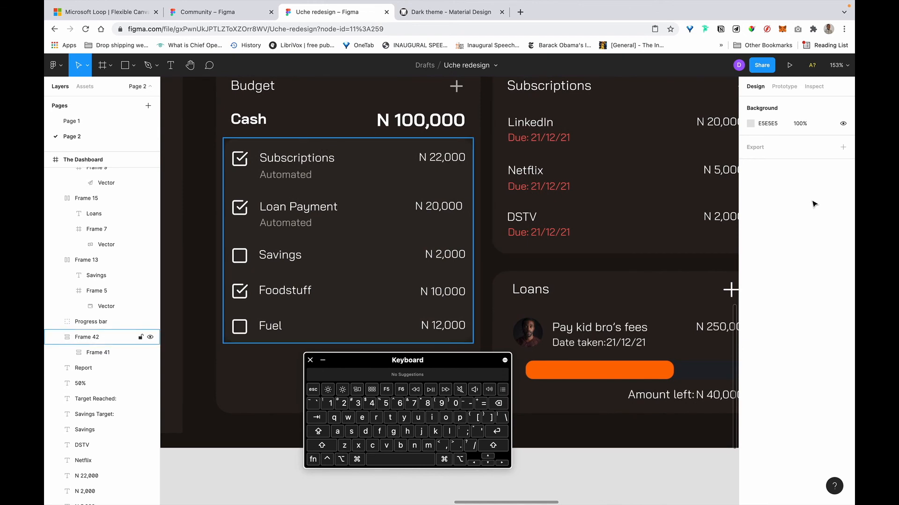
# Change the checklist's top padding from 16 to 10.
pyautogui.click(843, 228)
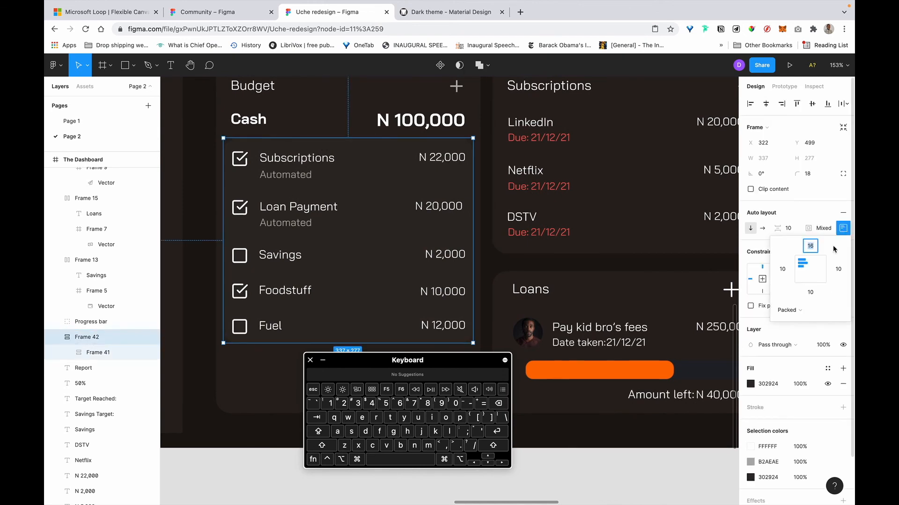
pyautogui.press('Right')
pyautogui.press('BackSpace')
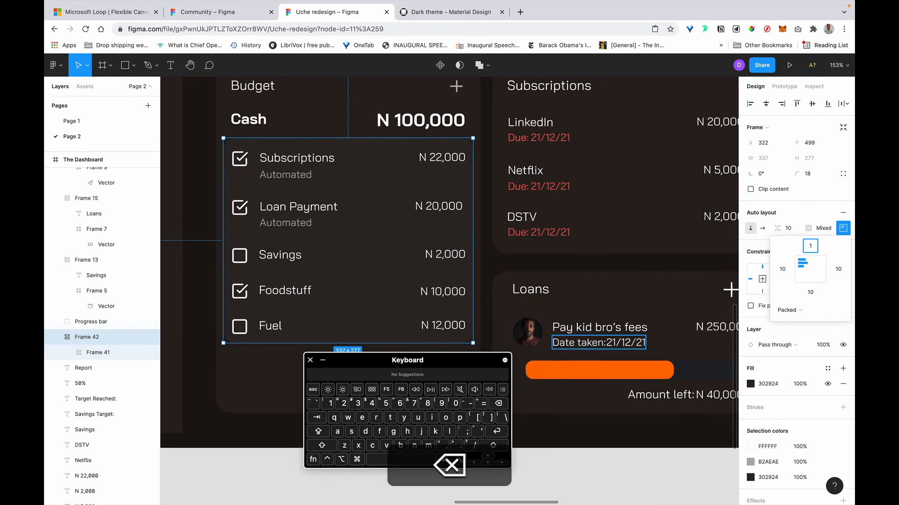
pyautogui.write('0')
pyautogui.press('Return')
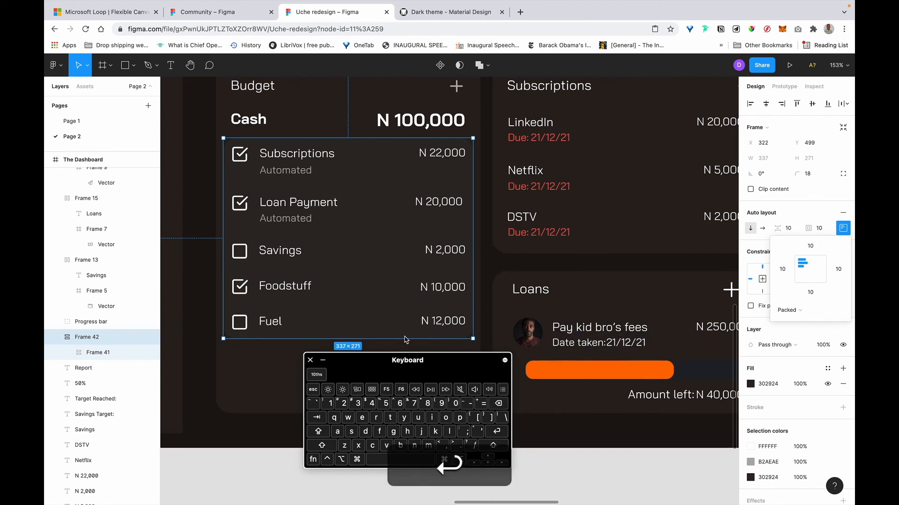
pyautogui.click(490, 225)
pyautogui.hscroll(2, 486, 227)
pyautogui.scroll(-1, 487, 227)
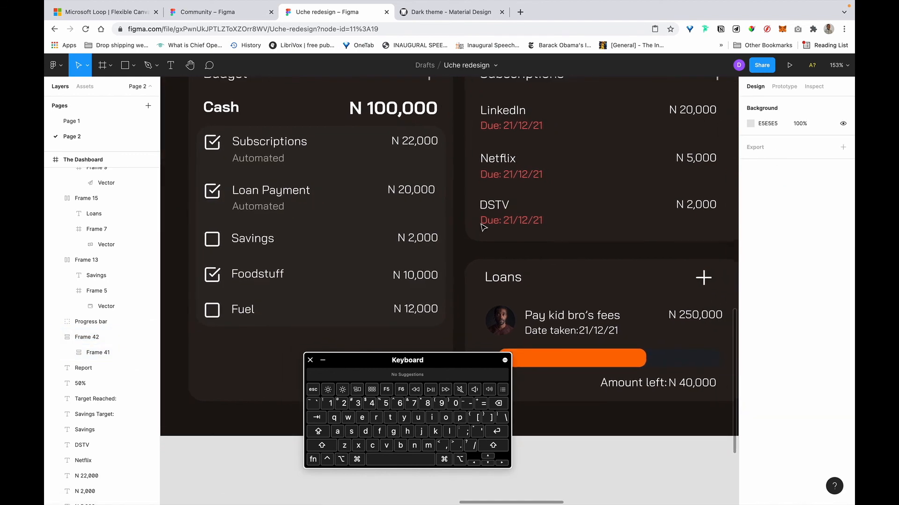
pyautogui.scroll(-5, 484, 228)
pyautogui.scroll(4, 482, 227)
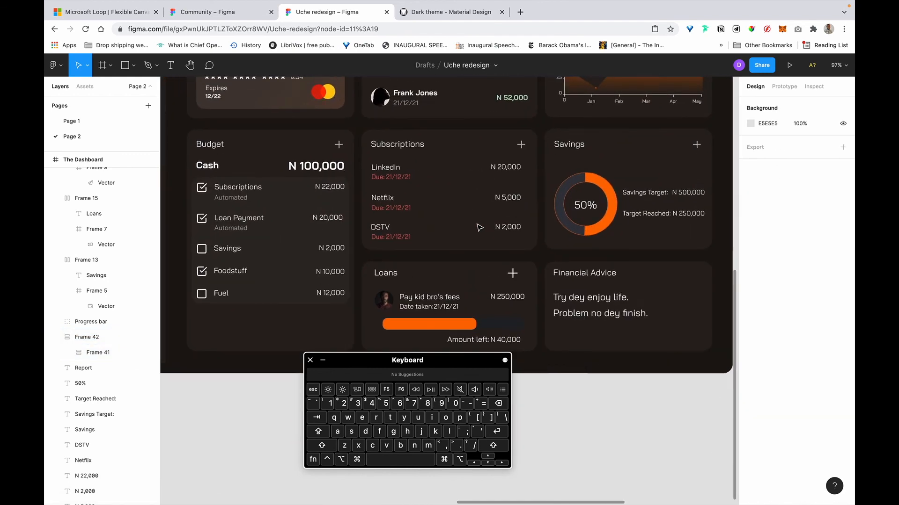
# Drag Rectangle 7 behind the Budget card up to 357×387.
pyautogui.click(275, 351)
pyautogui.moveTo(281, 316); pyautogui.dragTo(281, 311)
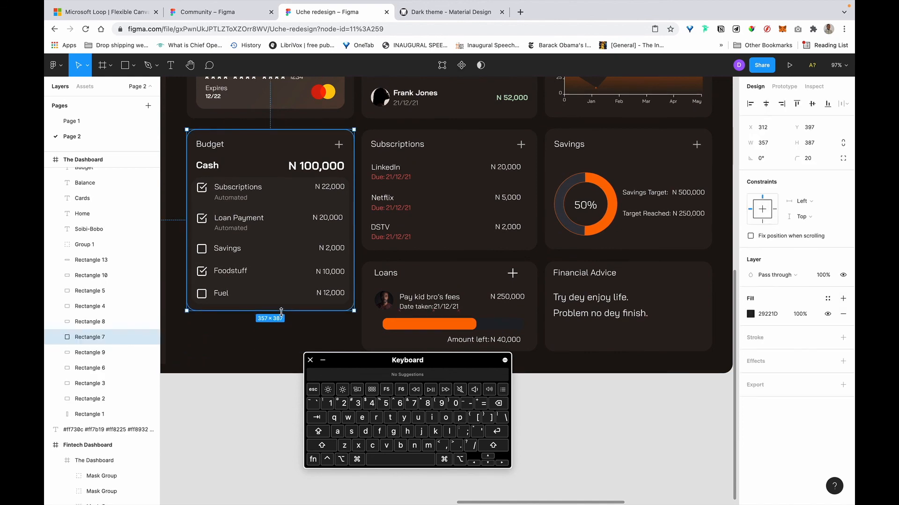
pyautogui.click(263, 342)
pyautogui.scroll(-3, 264, 355)
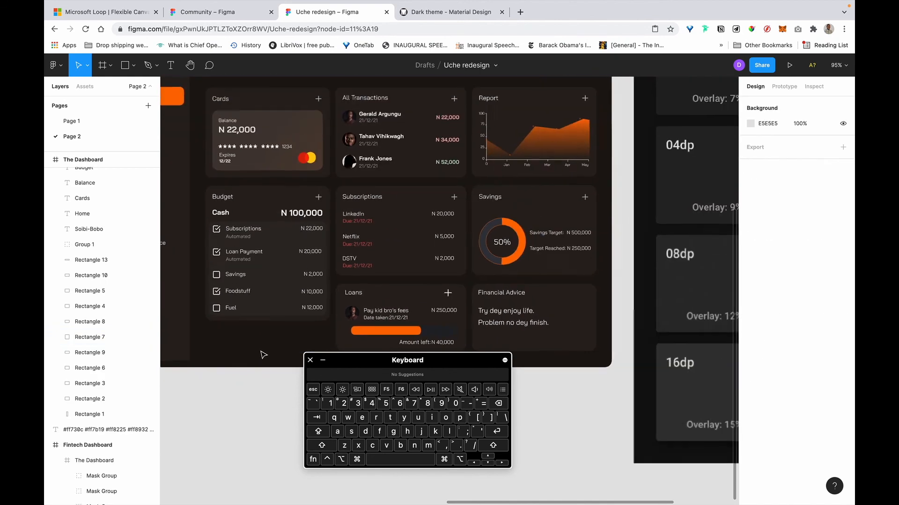
pyautogui.scroll(-2, 264, 351)
pyautogui.hscroll(3, 328, 305)
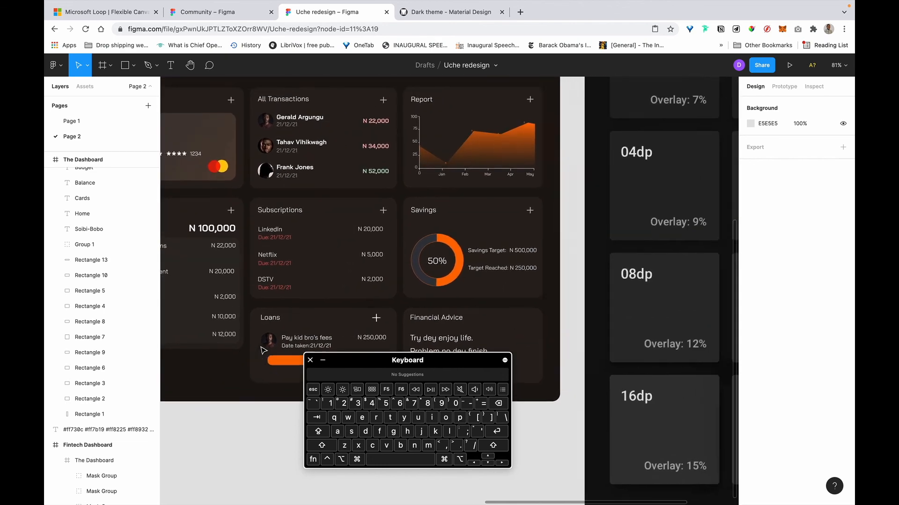
pyautogui.scroll(2, 461, 270)
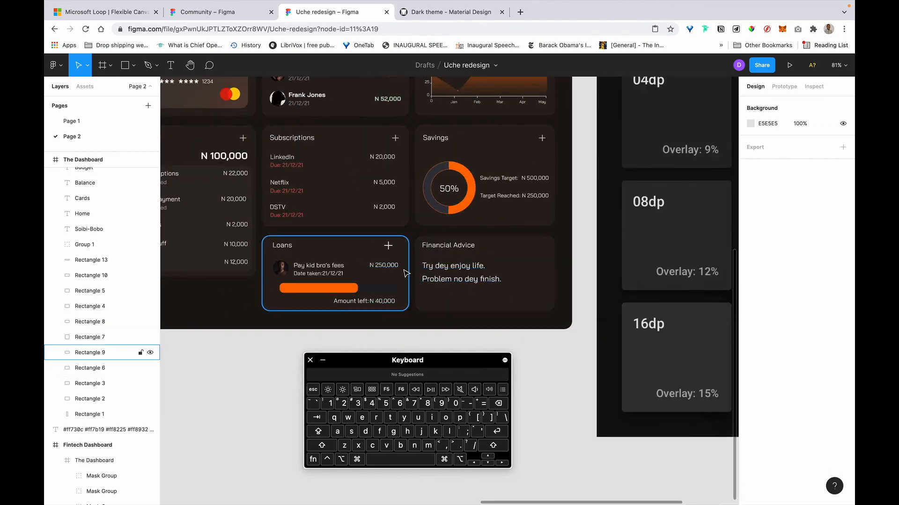
pyautogui.scroll(2, 315, 256)
pyautogui.hscroll(-1, 315, 256)
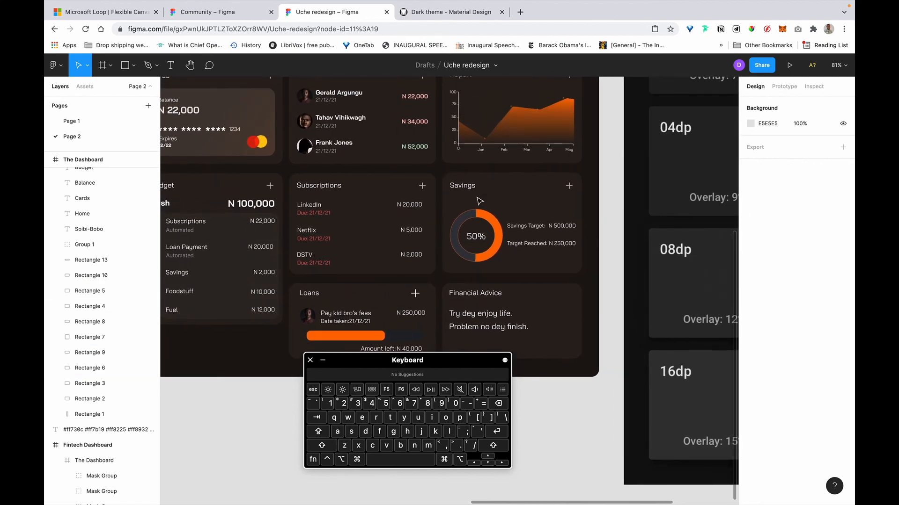
pyautogui.scroll(2, 485, 203)
pyautogui.hscroll(-2, 485, 203)
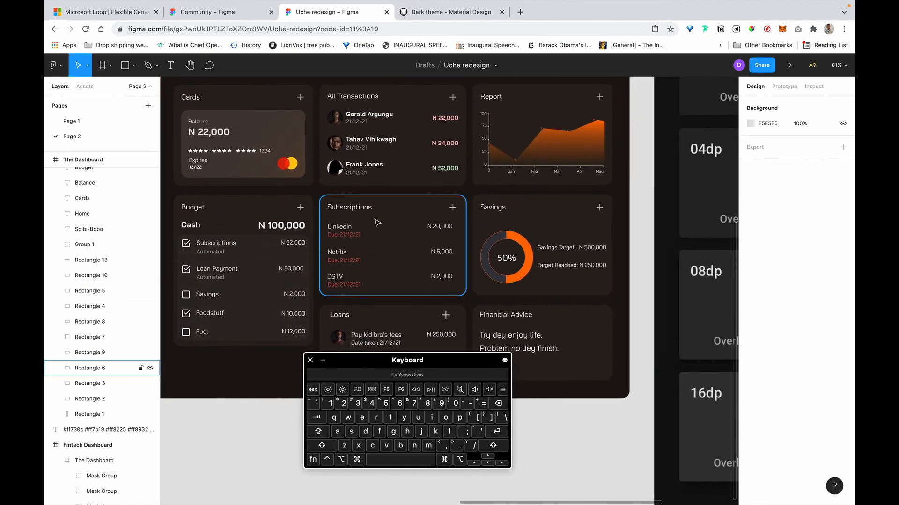
pyautogui.scroll(5, 377, 223)
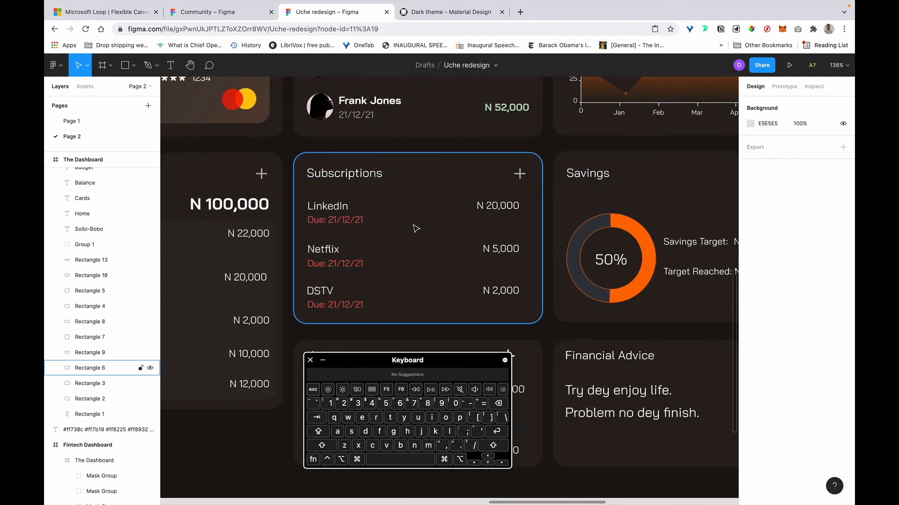
# Inspect the LinkedIn label, card background and due date group in Subscriptions.
pyautogui.click(351, 217)
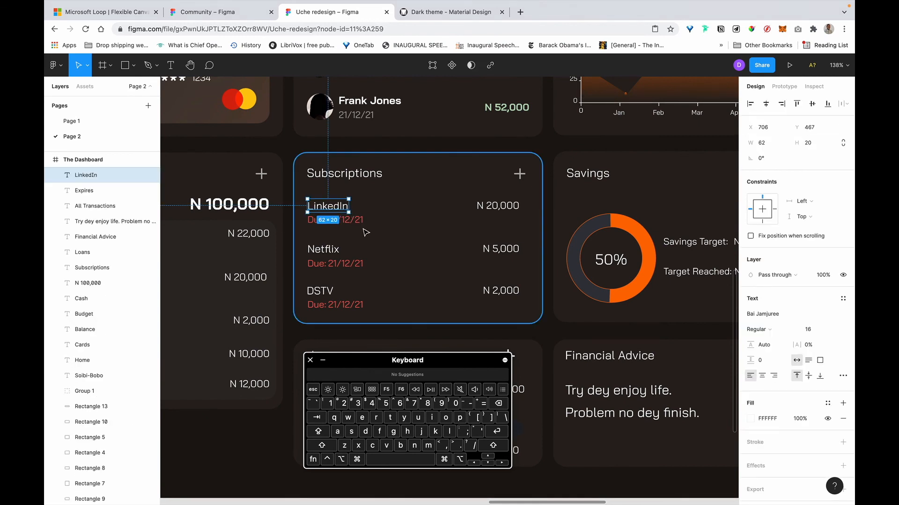
pyautogui.click(365, 232)
pyautogui.scroll(5, 365, 231)
pyautogui.click(315, 211)
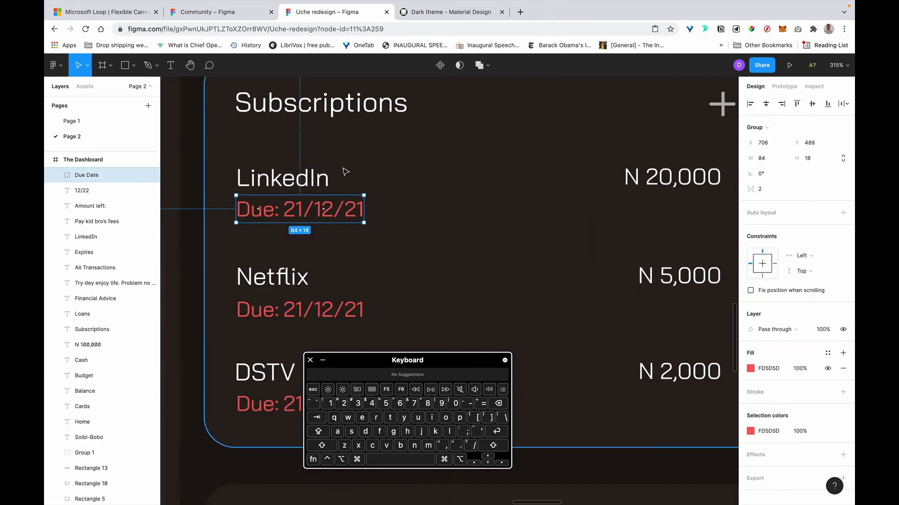
pyautogui.scroll(-5, 356, 166)
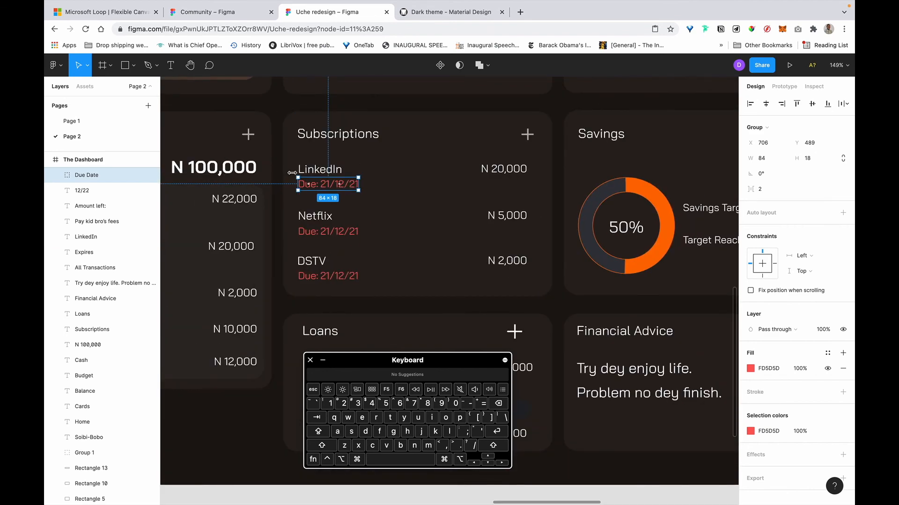
pyautogui.scroll(6, 411, 176)
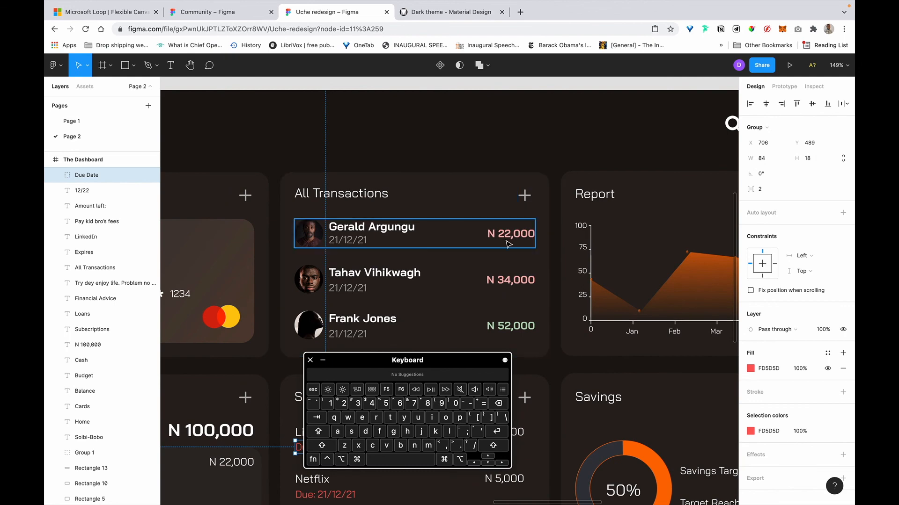
pyautogui.scroll(-5, 509, 241)
pyautogui.scroll(4, 513, 234)
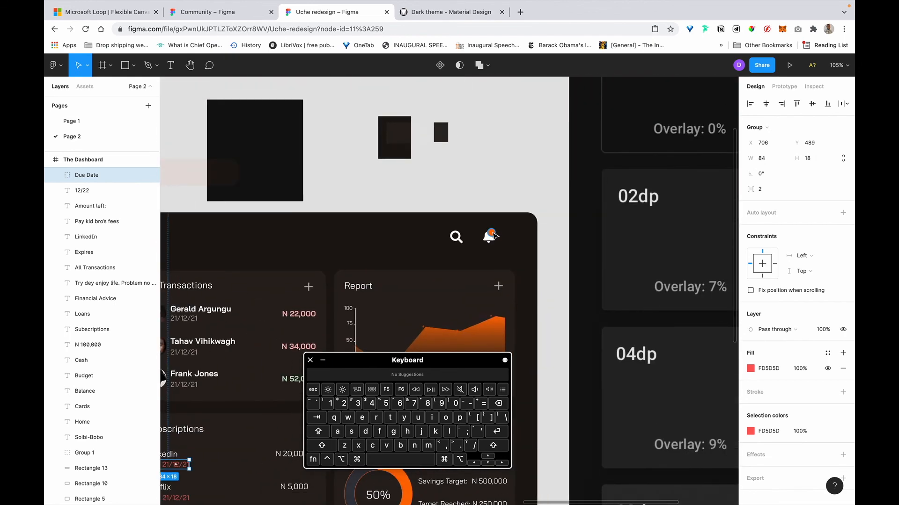
# Alt-drag a copy of the bell's orange dot beside LinkedIn and recolour it red.
pyautogui.click(491, 233)
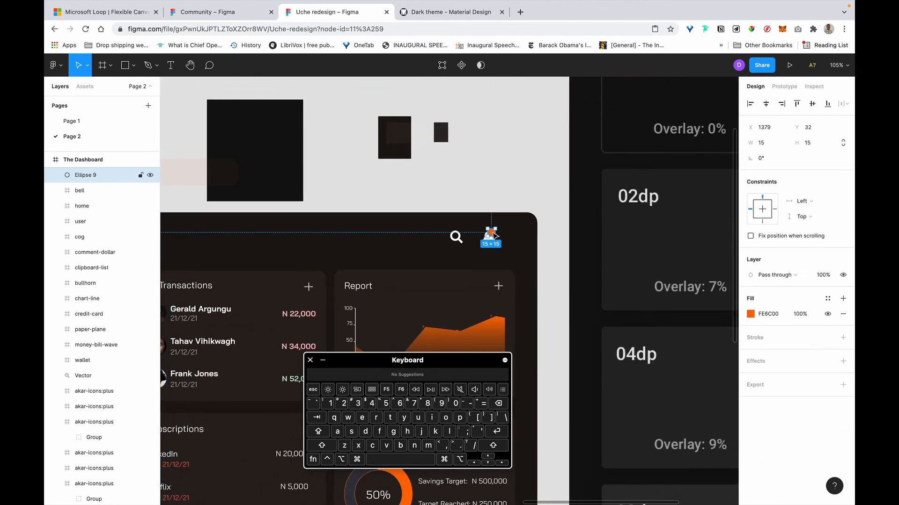
pyautogui.scroll(-3, 538, 196)
pyautogui.scroll(5, 561, 156)
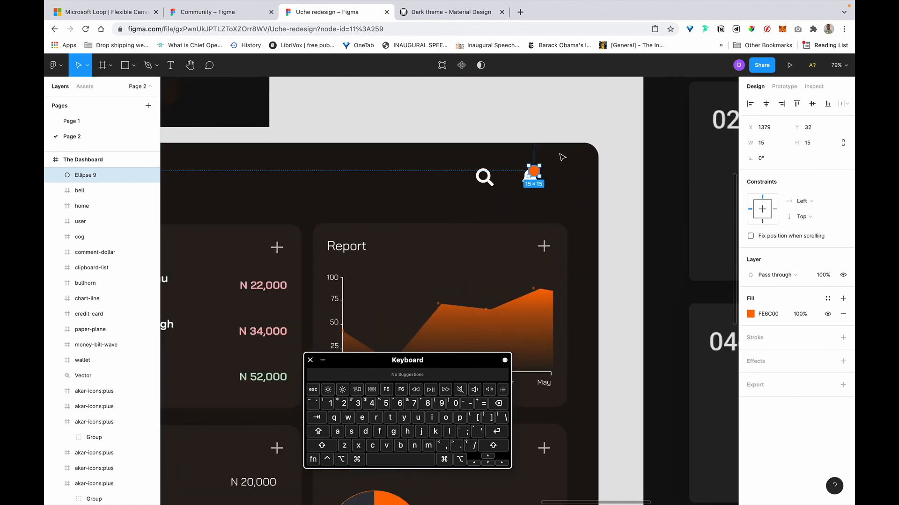
pyautogui.press('alt')
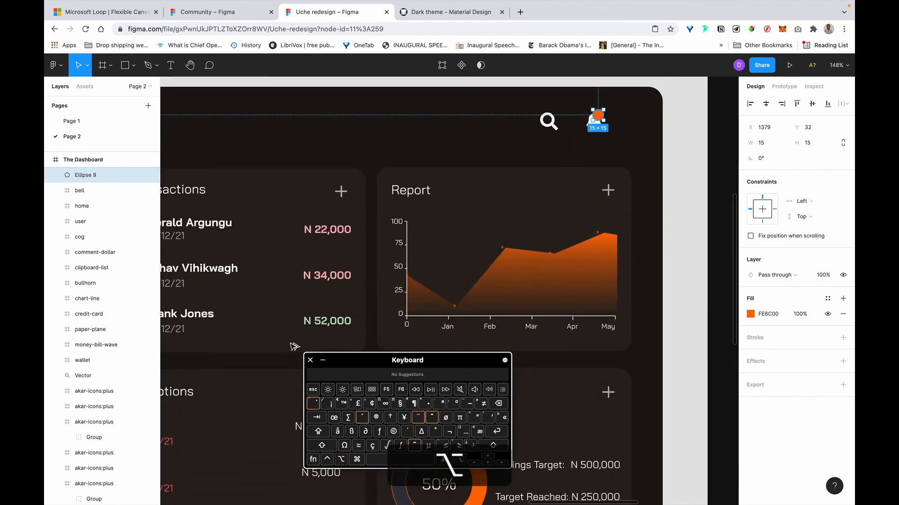
pyautogui.moveTo(598, 115); pyautogui.dragTo(355, 138)
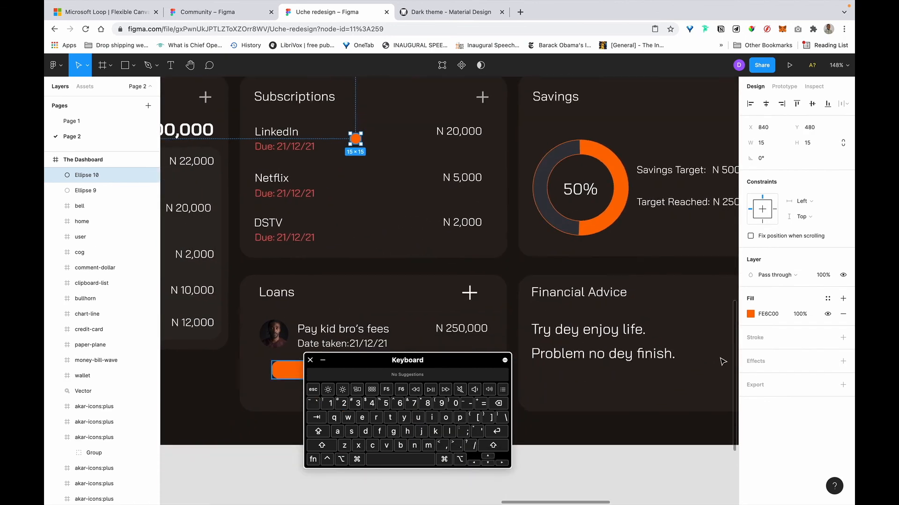
pyautogui.click(751, 314)
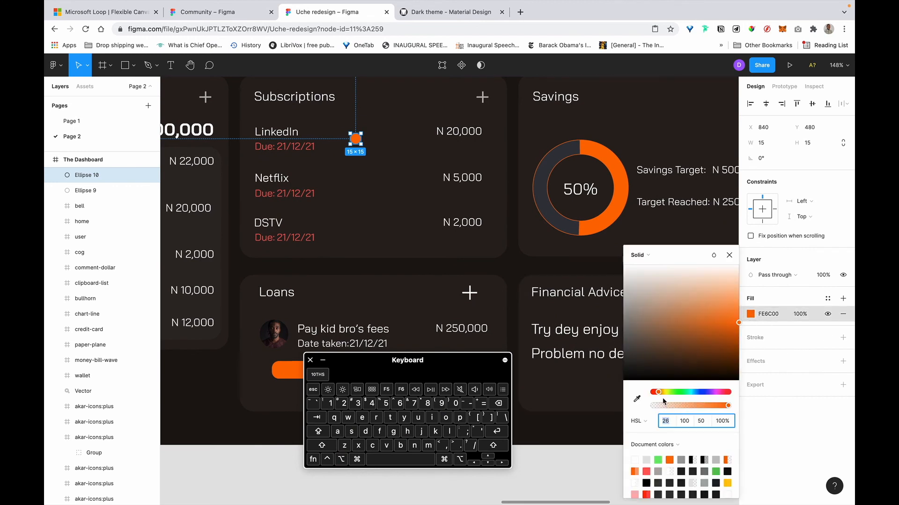
pyautogui.moveTo(658, 394); pyautogui.dragTo(658, 394)
# Launch the Iconify plugin from the Cmd+/ quick search and move its window right.
pyautogui.press('super+slash')
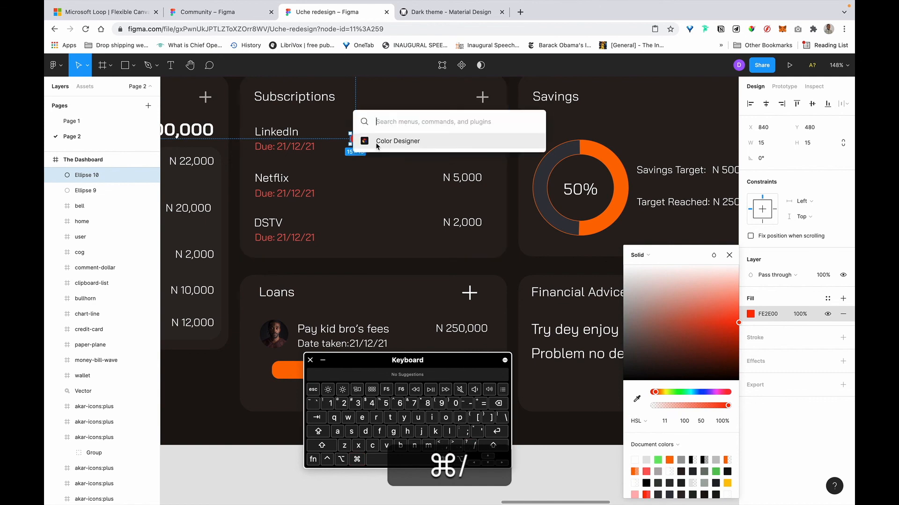
pyautogui.write('l')
pyautogui.press('BackSpace')
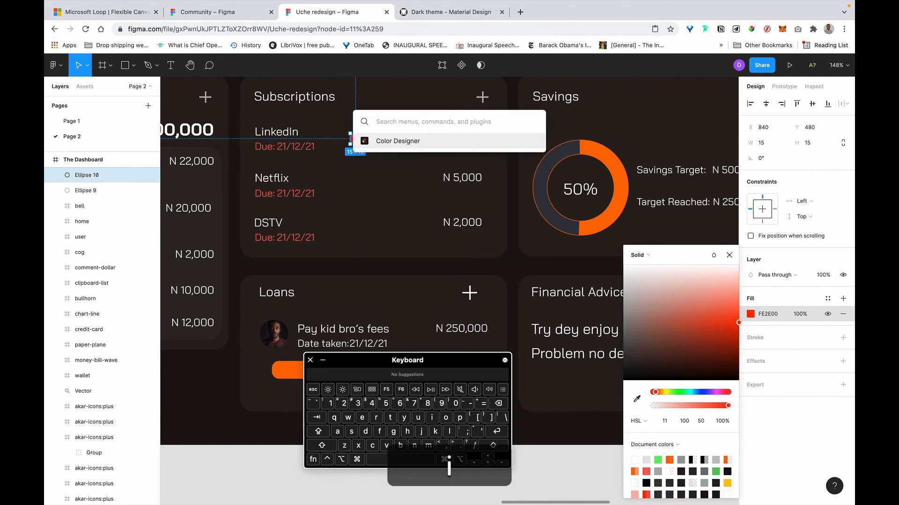
pyautogui.write('icon')
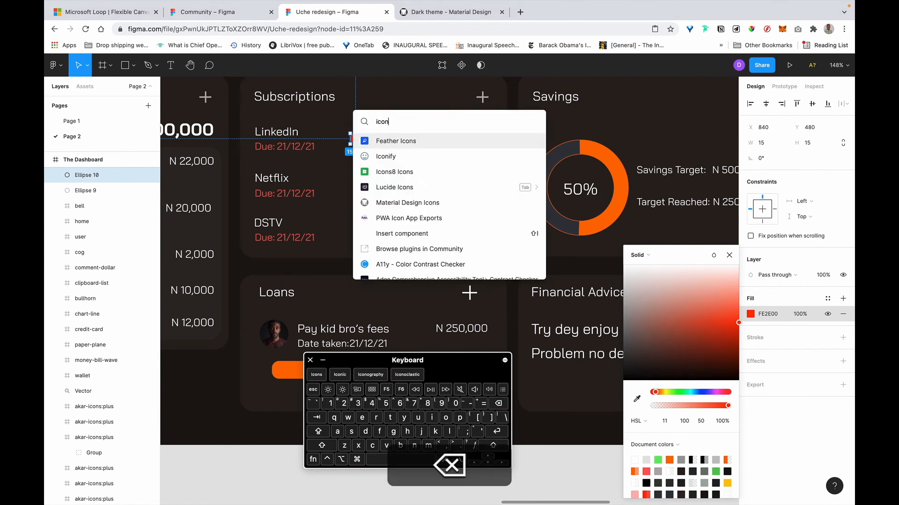
pyautogui.click(384, 157)
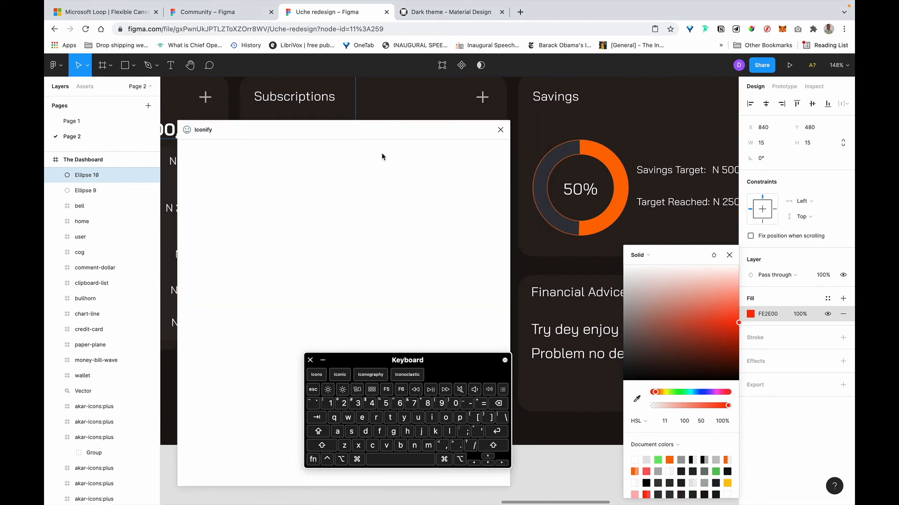
pyautogui.moveTo(340, 121); pyautogui.dragTo(635, 109)
# Search Iconify for 'alert' icons, replacing an earlier 'cautiomn' search.
pyautogui.doubleClick(532, 187)
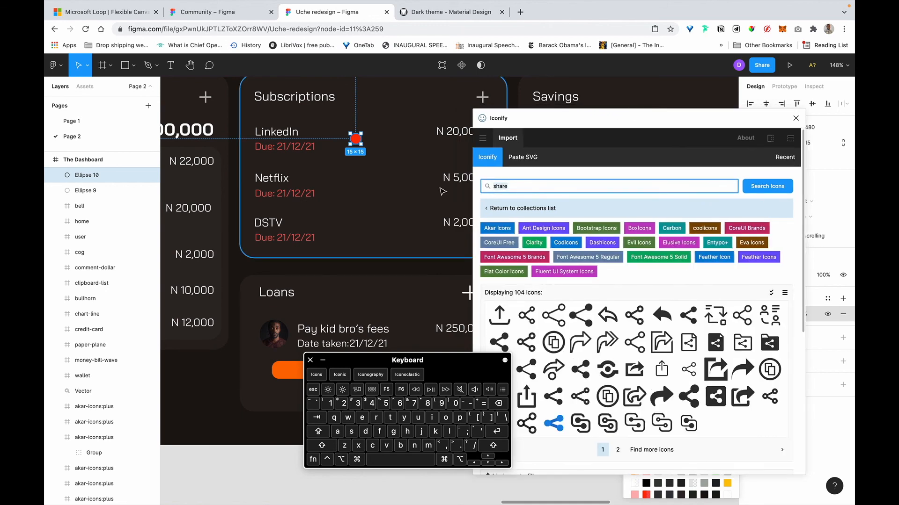
pyautogui.write('cautiomn')
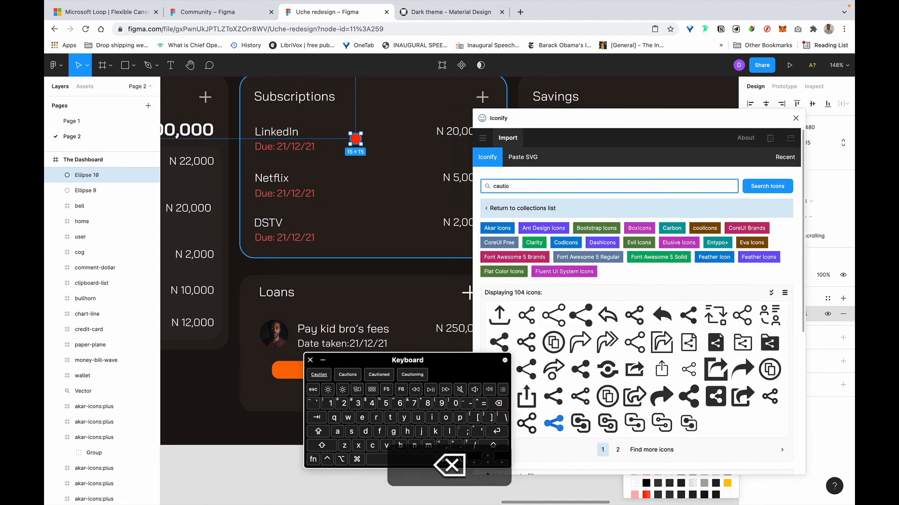
pyautogui.press('Return')
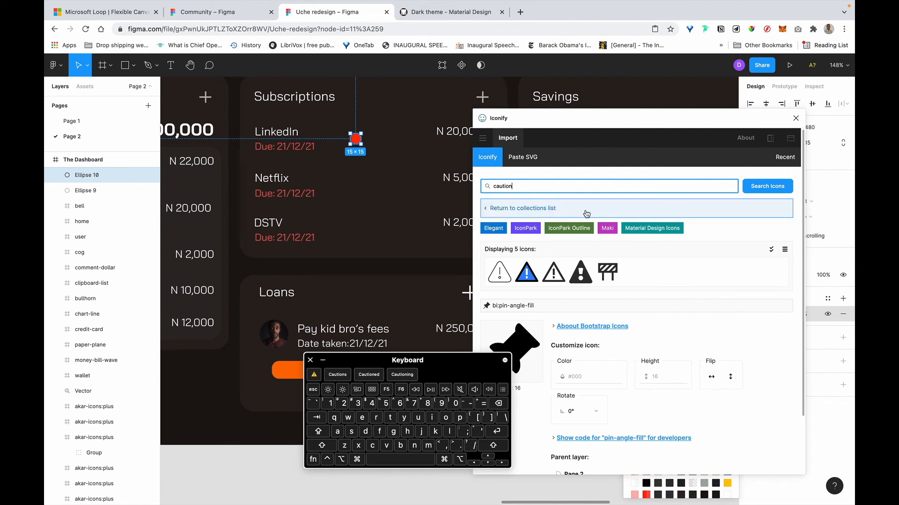
pyautogui.press('super+a')
pyautogui.write('alert')
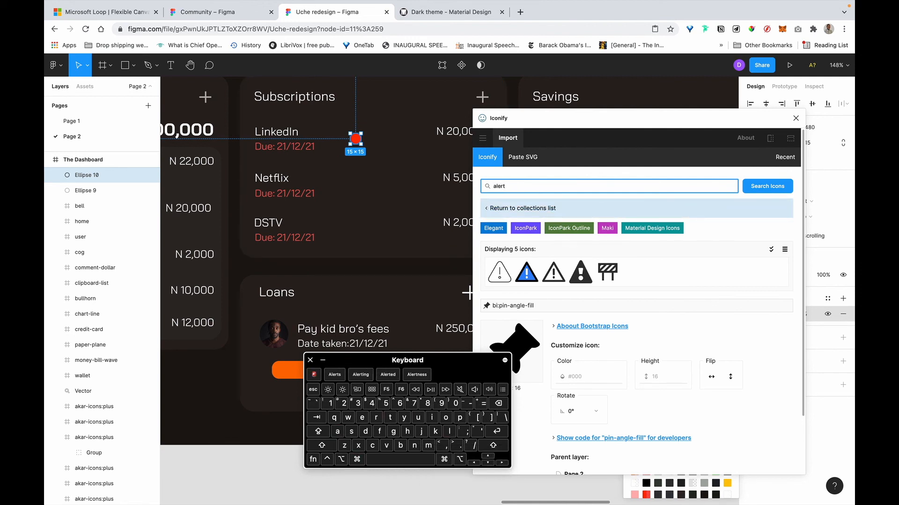
pyautogui.click(759, 188)
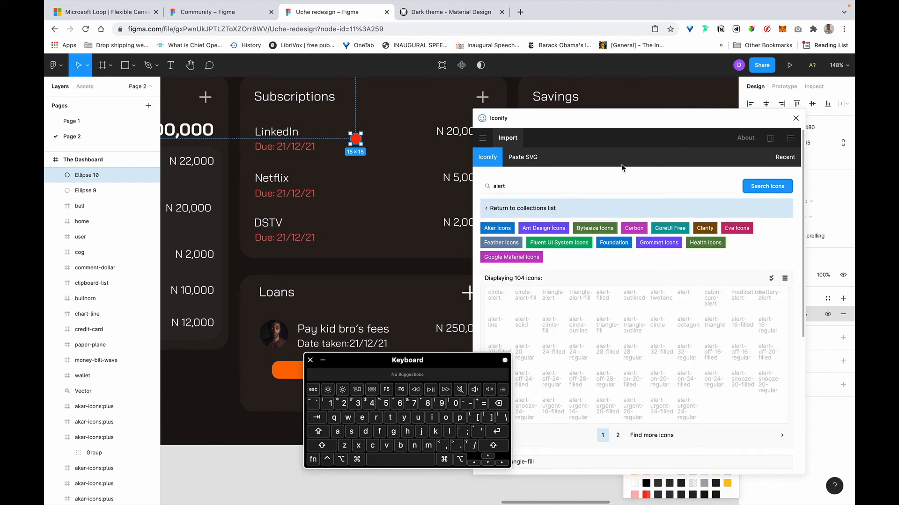
pyautogui.moveTo(580, 127); pyautogui.dragTo(580, 105)
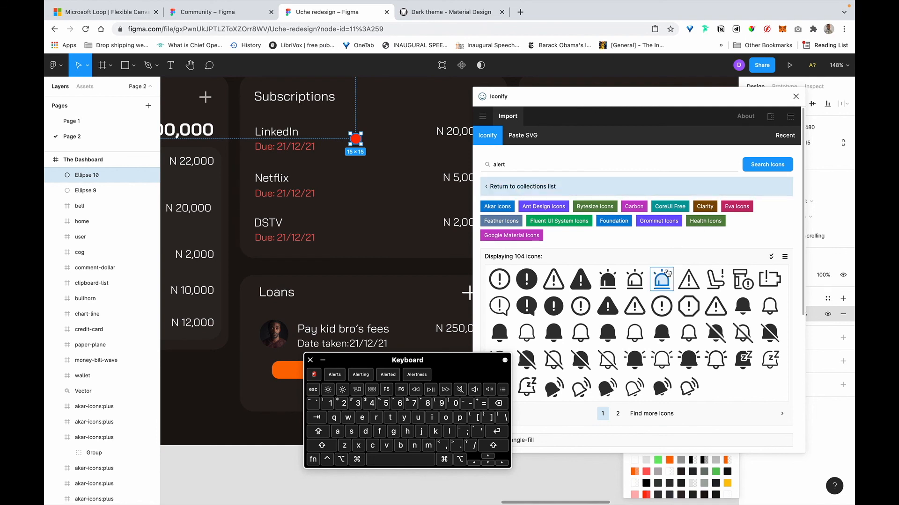
# Place the ant-design alert-twotone icon beside the LinkedIn row and shrink it around its centre.
pyautogui.moveTo(661, 279); pyautogui.dragTo(402, 177)
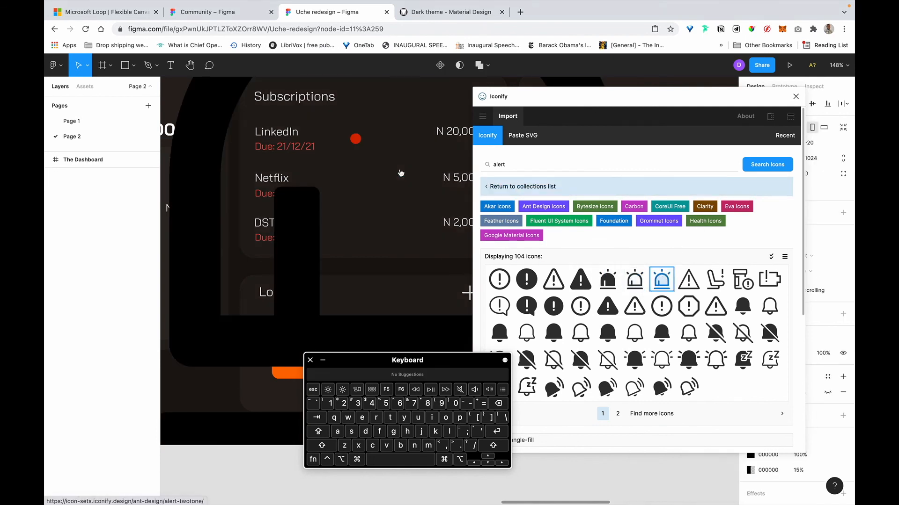
pyautogui.scroll(-10, 288, 231)
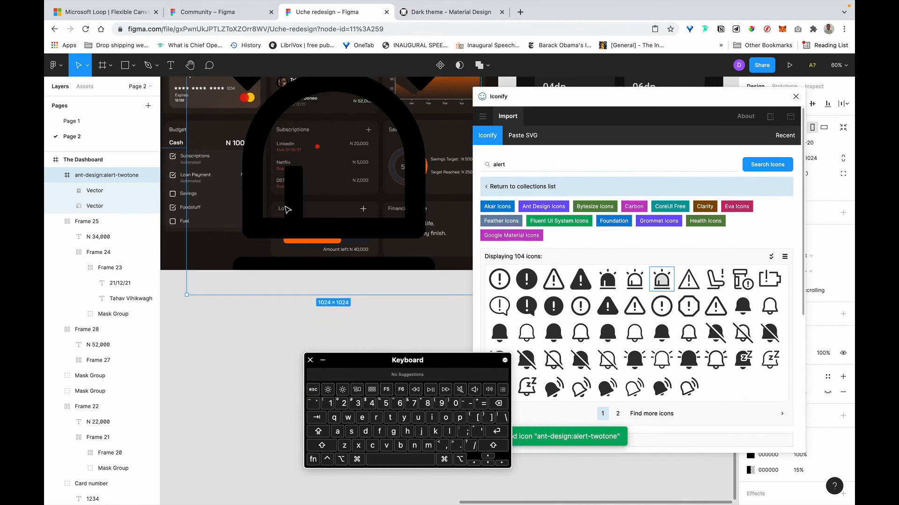
pyautogui.scroll(-5, 282, 201)
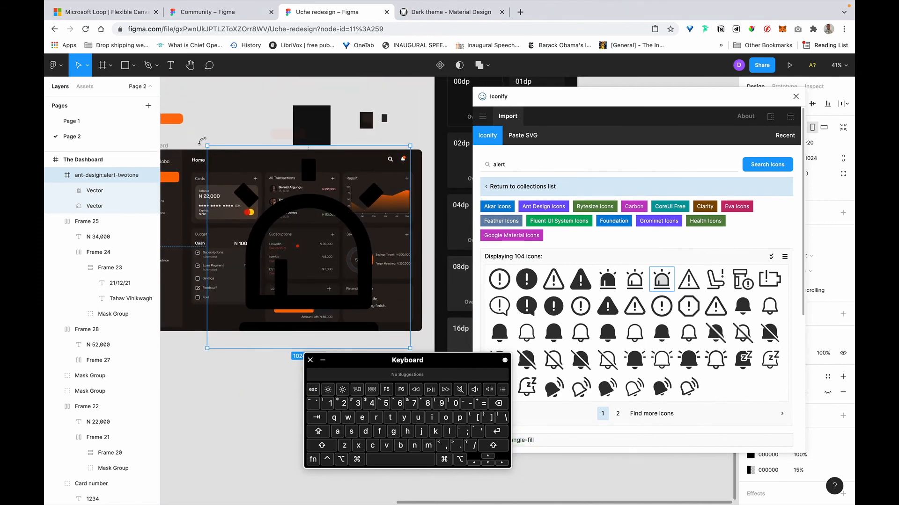
pyautogui.hotkey('alt', 'shift')
pyautogui.moveTo(261, 200); pyautogui.dragTo(300, 242)
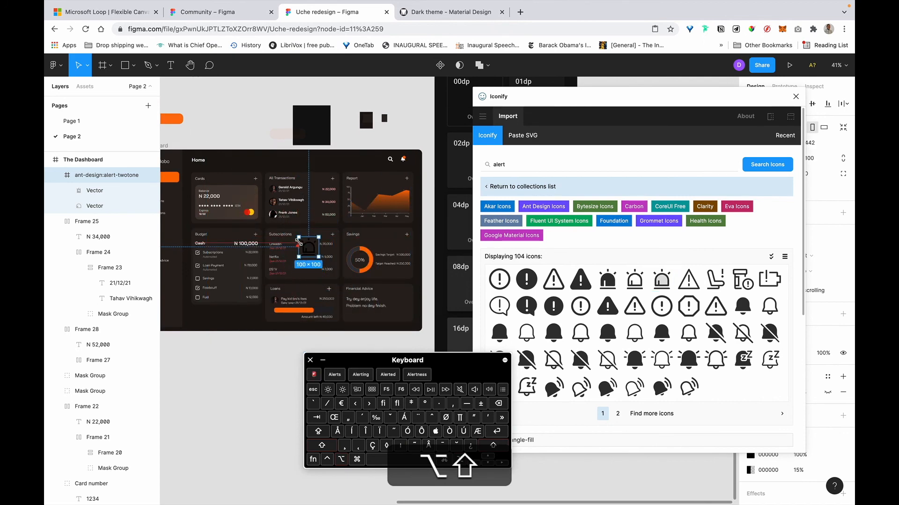
pyautogui.scroll(5, 299, 242)
pyautogui.scroll(8, 303, 233)
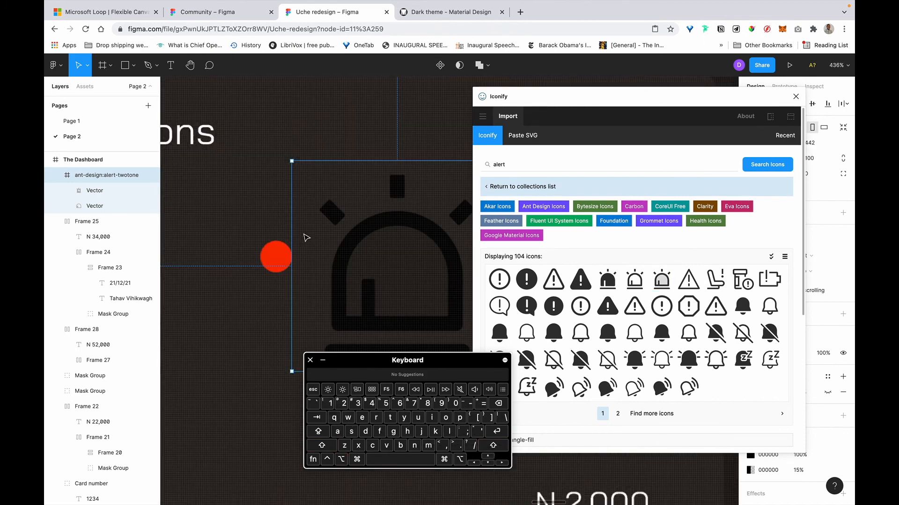
pyautogui.moveTo(539, 103); pyautogui.dragTo(626, 146)
pyautogui.scroll(-5, 476, 163)
pyautogui.scroll(-2, 476, 163)
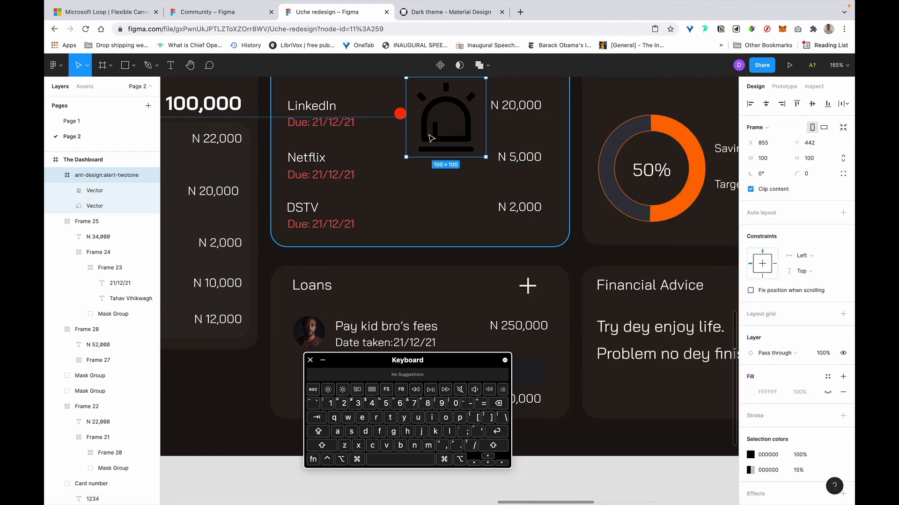
pyautogui.scroll(5, 429, 137)
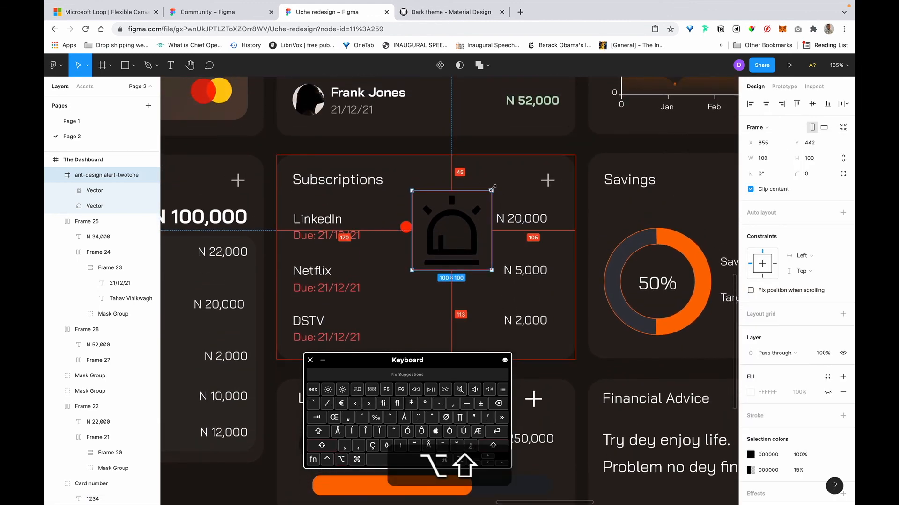
# Resize the alert icon to 16×16, trying auto layout and undoing it.
pyautogui.moveTo(481, 206); pyautogui.dragTo(471, 210)
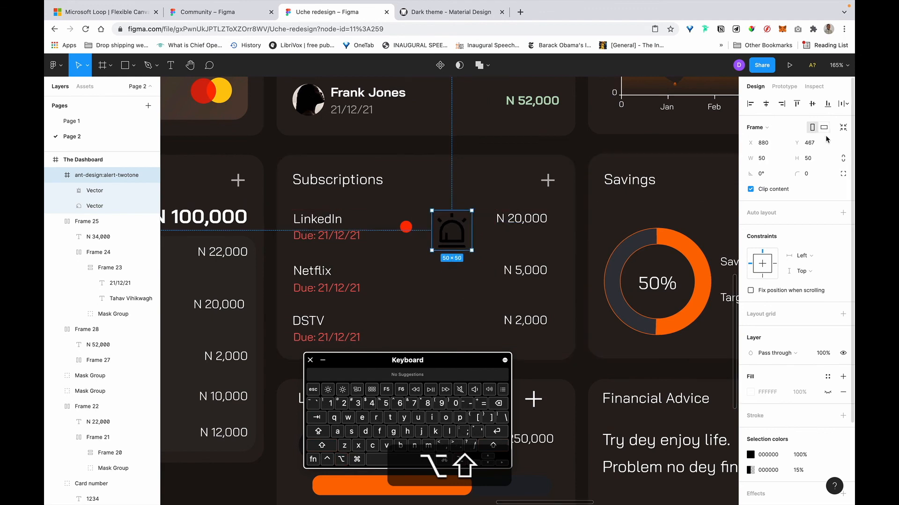
pyautogui.click(761, 159)
pyautogui.write('16')
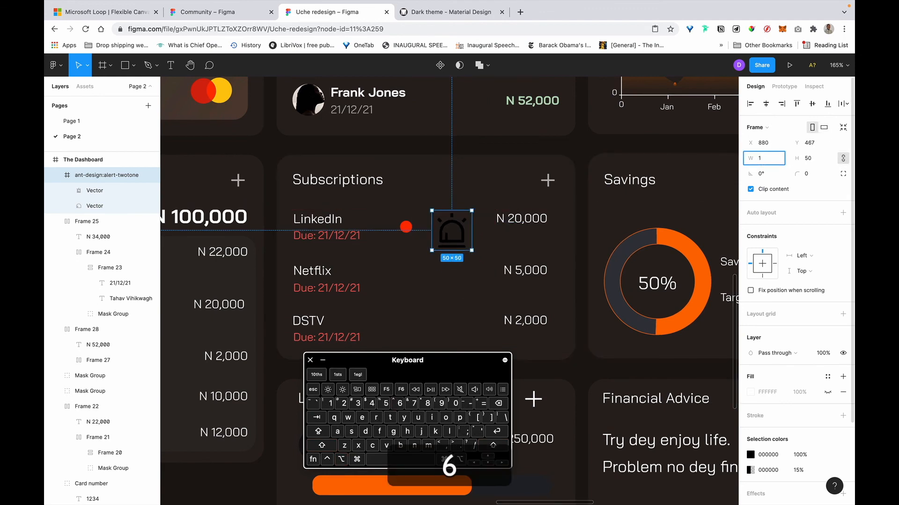
pyautogui.press('Return')
pyautogui.scroll(5, 466, 188)
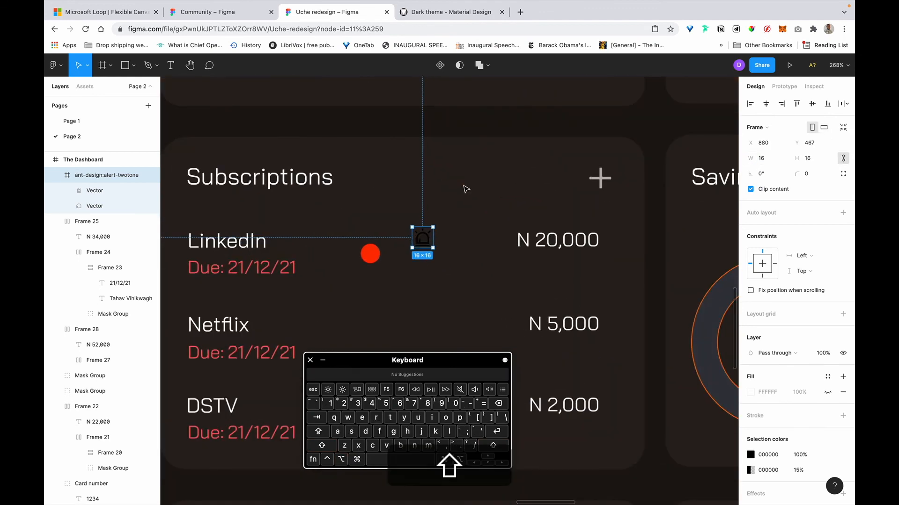
pyautogui.hotkey('shift', 'a')
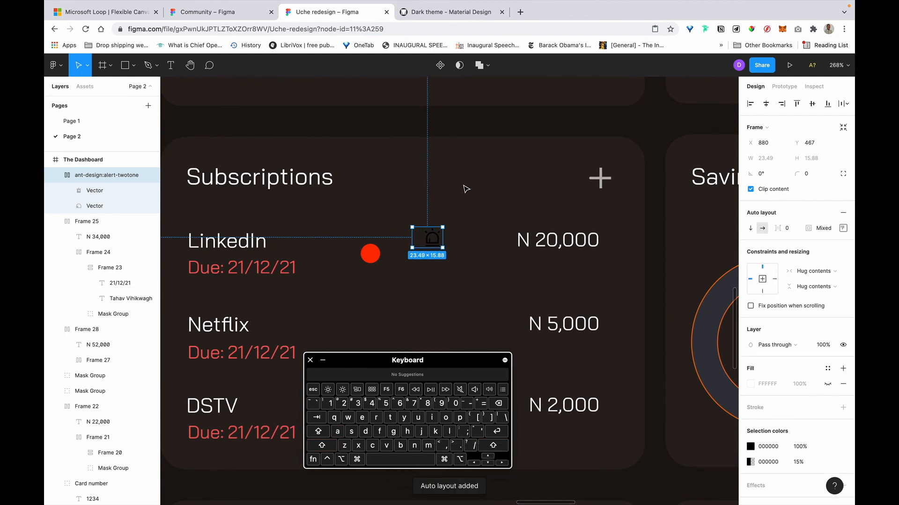
pyautogui.hotkey('ctrl', 'z')
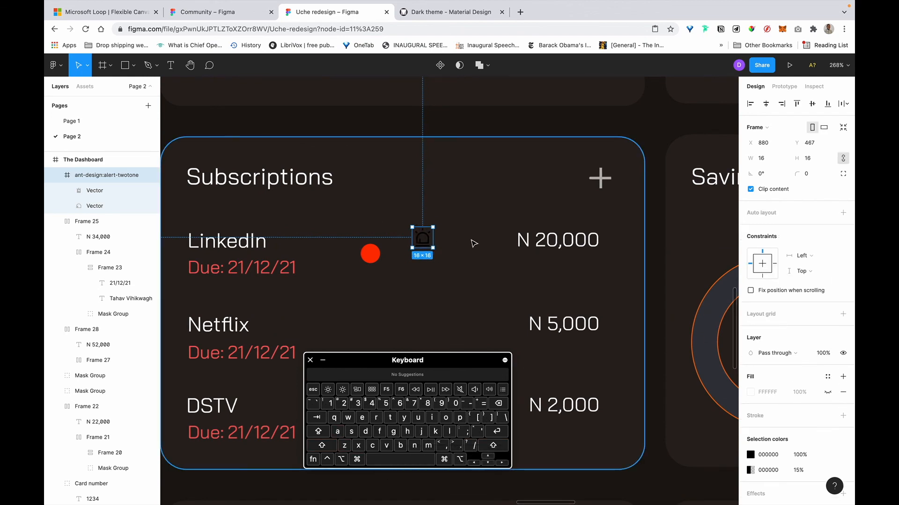
pyautogui.press('alt')
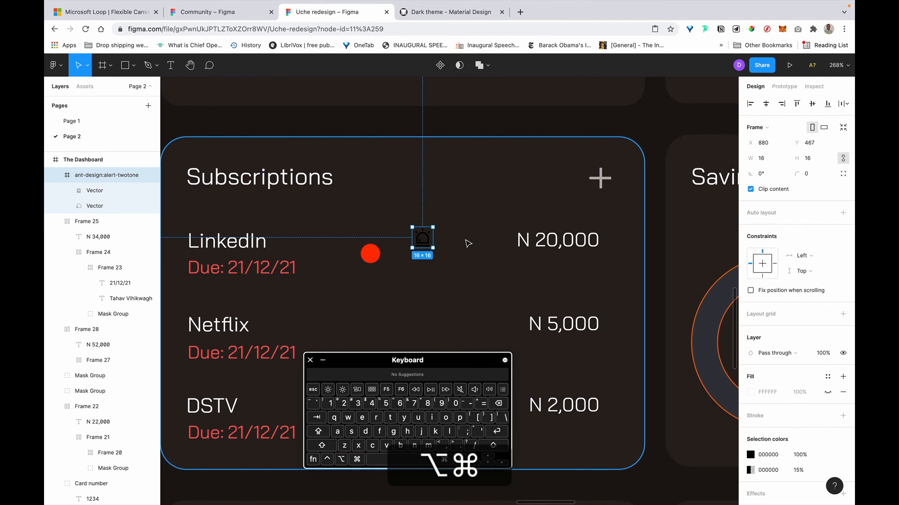
# Group the alert-twotone icon with Cmd+G and convert it to auto-layout Frame 2.
pyautogui.rightClick(422, 237)
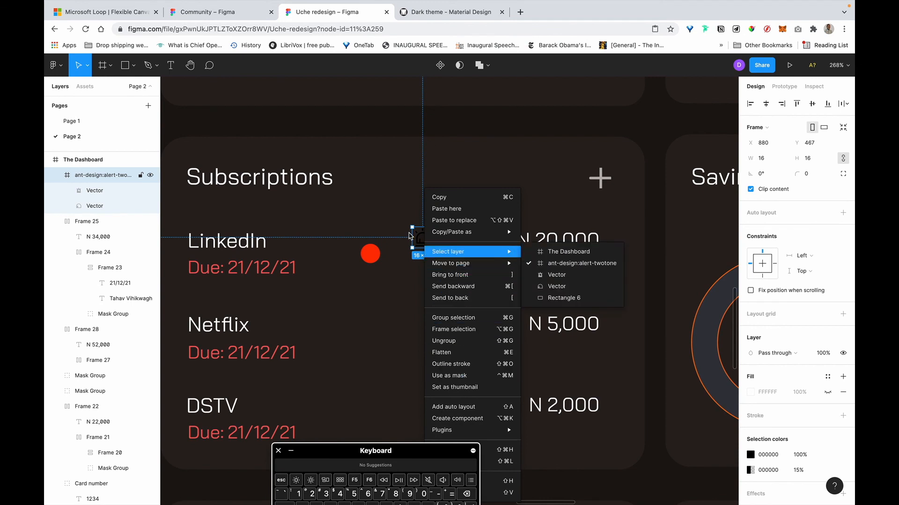
pyautogui.moveTo(479, 237)
pyautogui.click(87, 174)
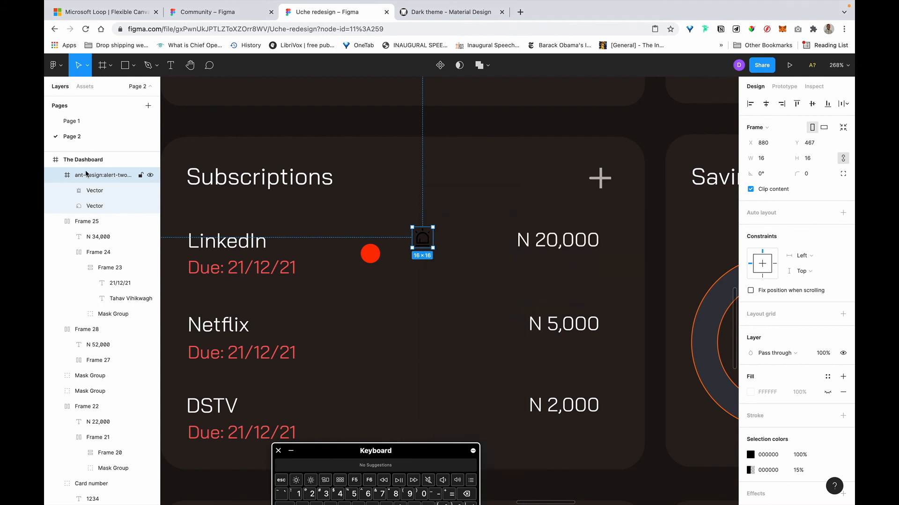
pyautogui.click(59, 176)
pyautogui.press('super+g')
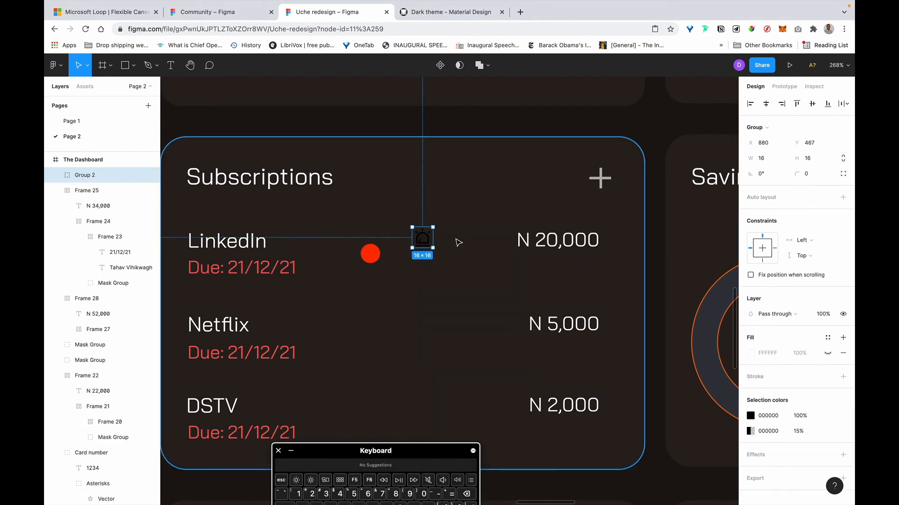
pyautogui.hotkey('shift', 'a')
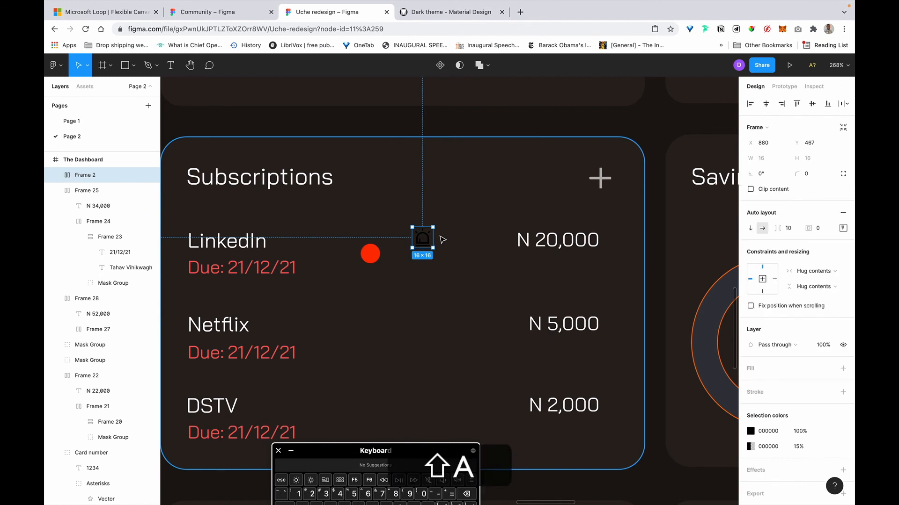
pyautogui.click(55, 175)
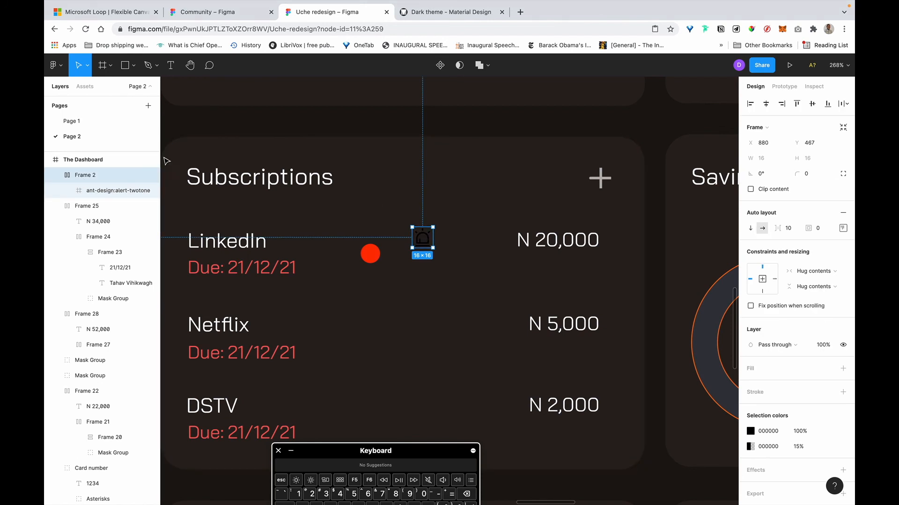
pyautogui.click(55, 175)
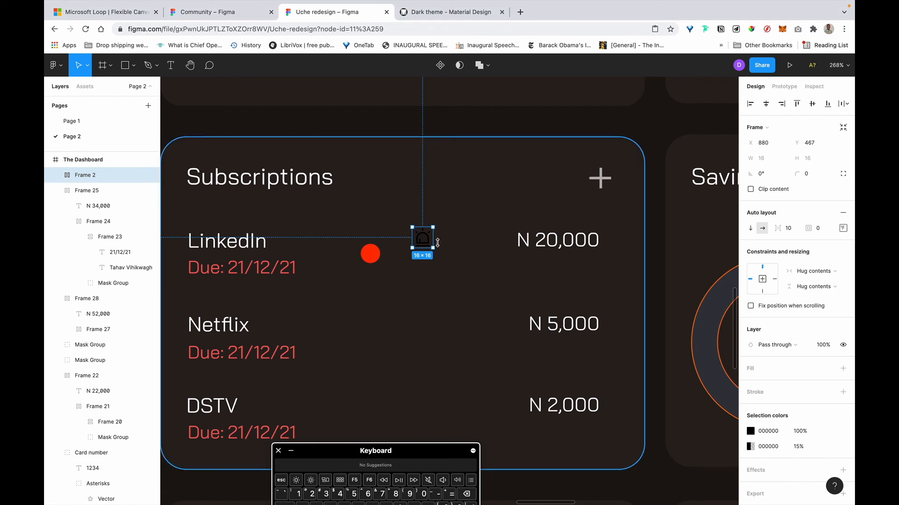
# Give Frame 2 8 padding and sample the red circle's colour as its fill.
pyautogui.click(843, 228)
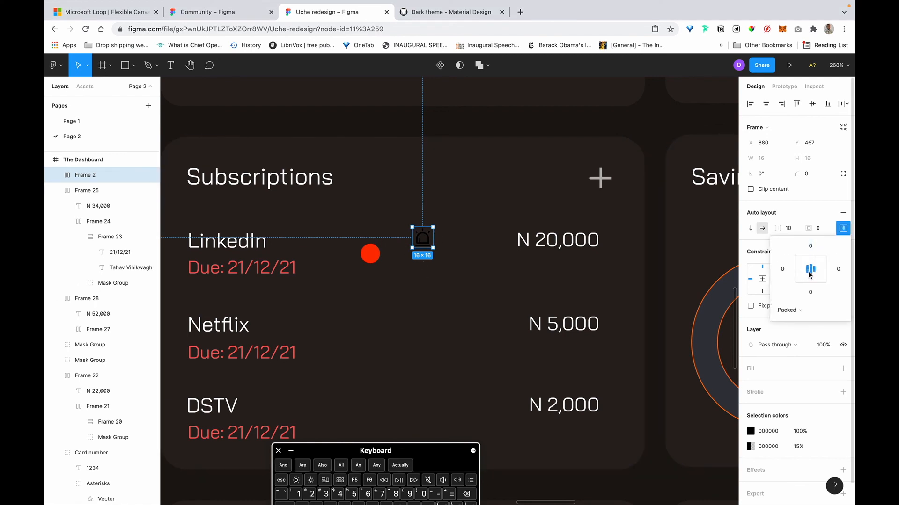
pyautogui.click(824, 229)
pyautogui.write('8')
pyautogui.press('Return')
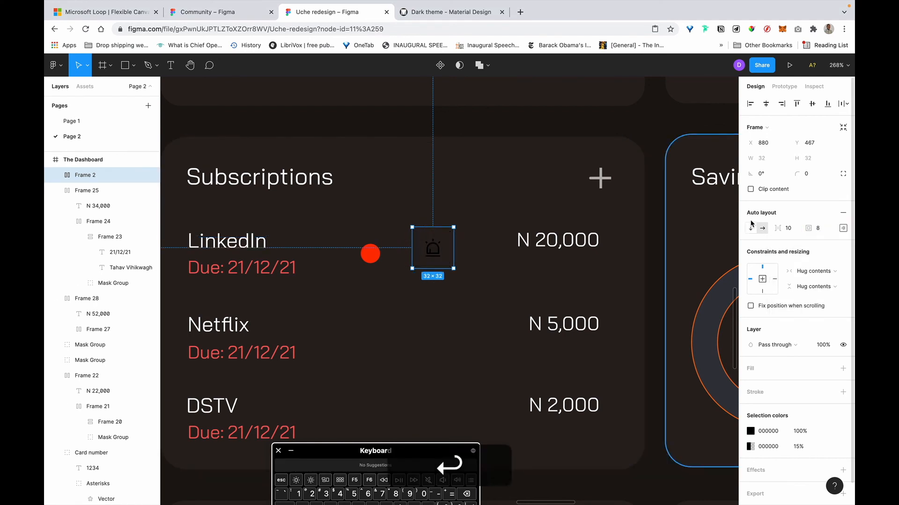
pyautogui.scroll(-2, 768, 369)
pyautogui.press('i')
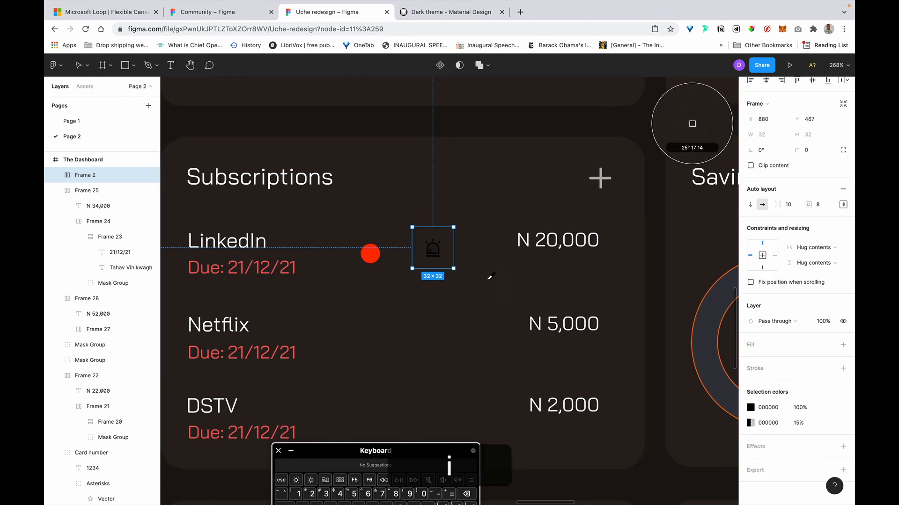
pyautogui.click(371, 254)
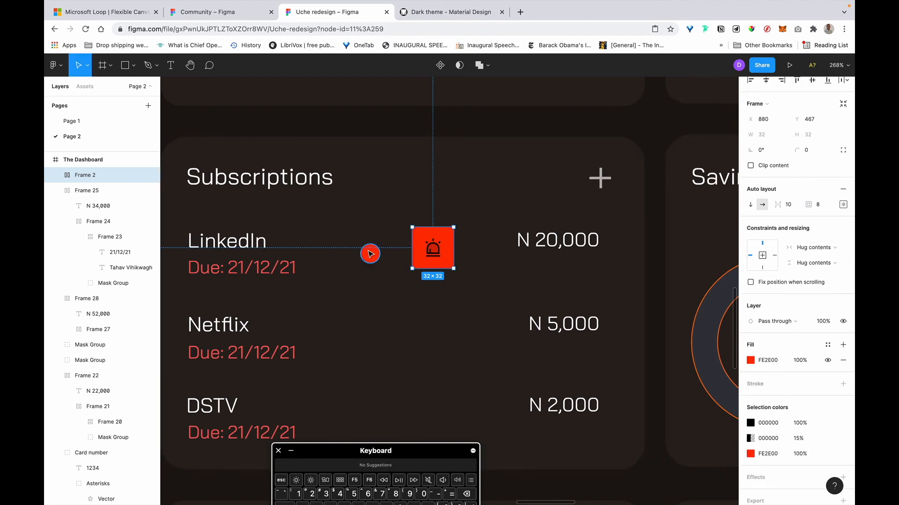
# Copy the FE2E00 fill code and apply it to the icon's colour.
pyautogui.click(775, 363)
pyautogui.press('super+c')
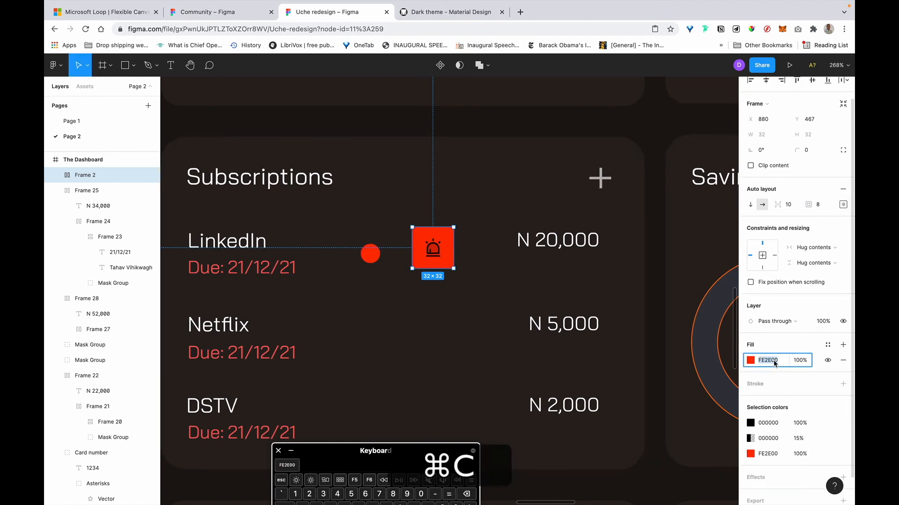
pyautogui.click(433, 253)
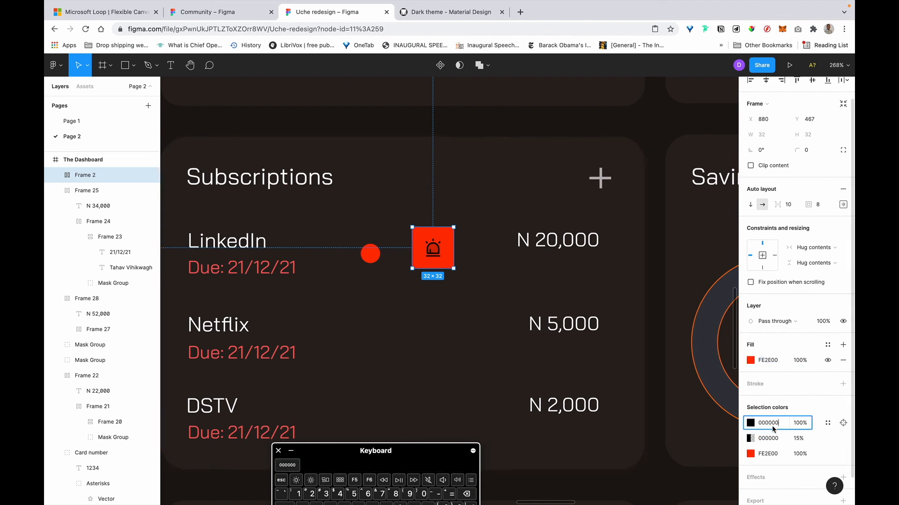
pyautogui.press('super+v')
pyautogui.press('Return')
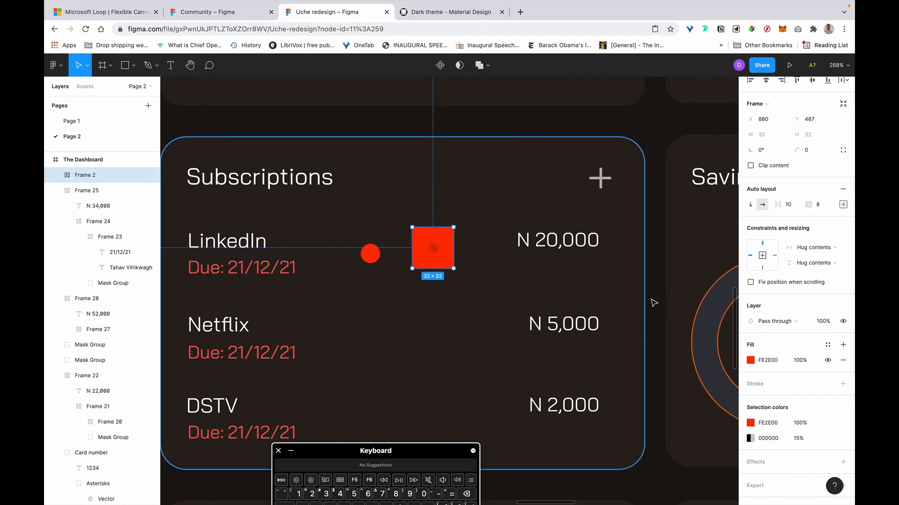
# Lower Frame 2's fill opacity to 15%.
pyautogui.click(806, 361)
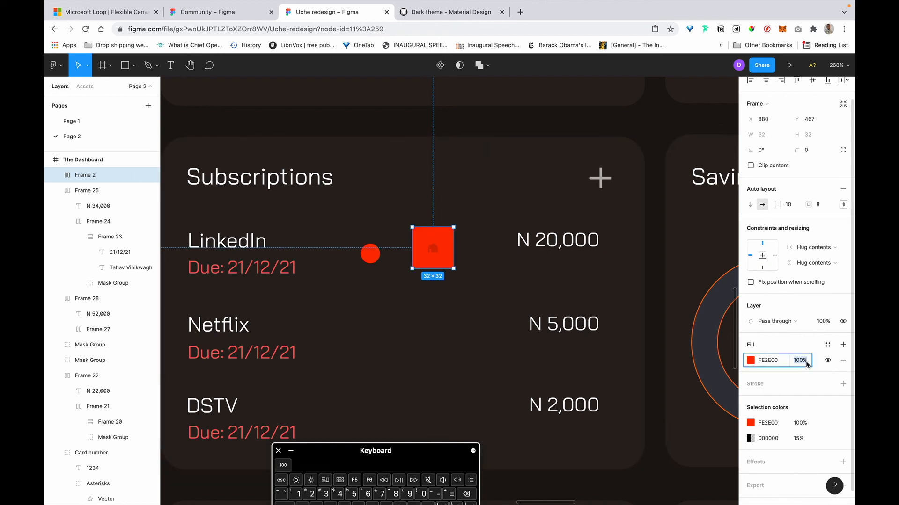
pyautogui.press('Left')
pyautogui.press('BackSpace')
pyautogui.press('Return')
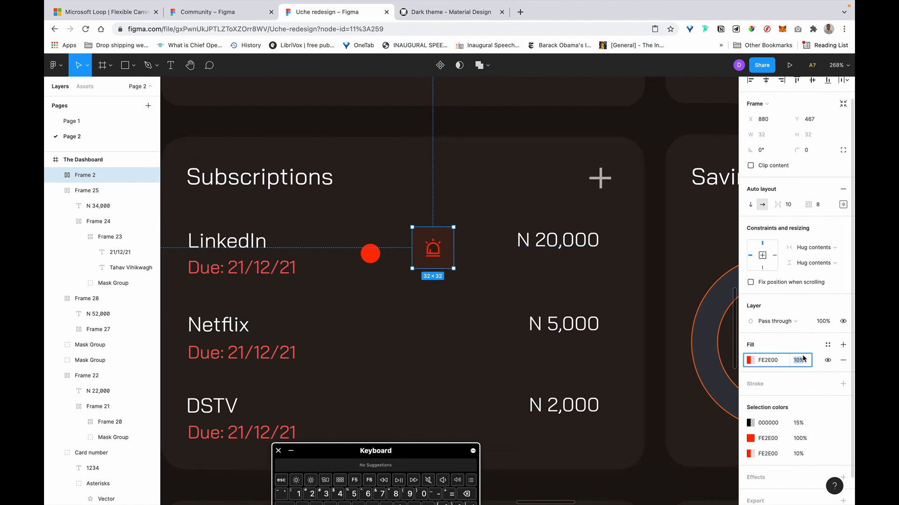
pyautogui.press('Right')
pyautogui.press('BackSpace')
pyautogui.write('5')
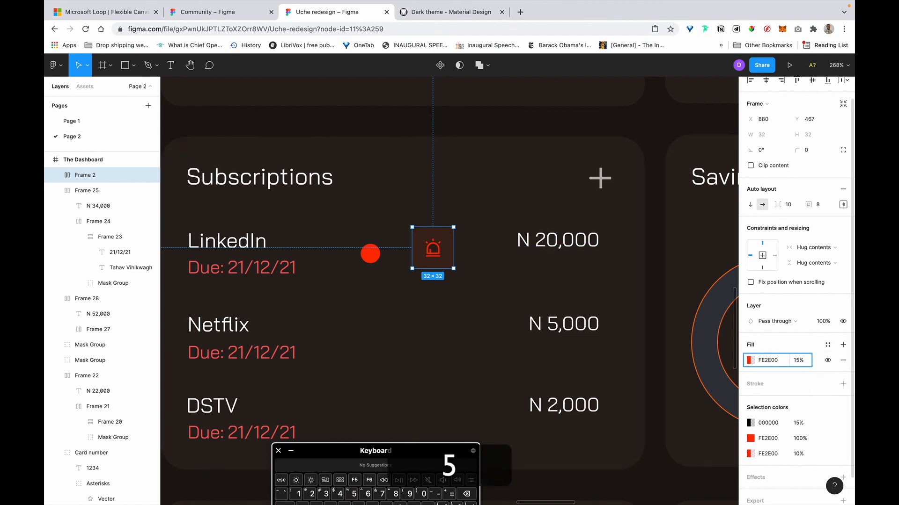
# Round Frame 2's corners to radius 30, making the badge a circle.
pyautogui.click(577, 243)
pyautogui.hscroll(-2, 576, 244)
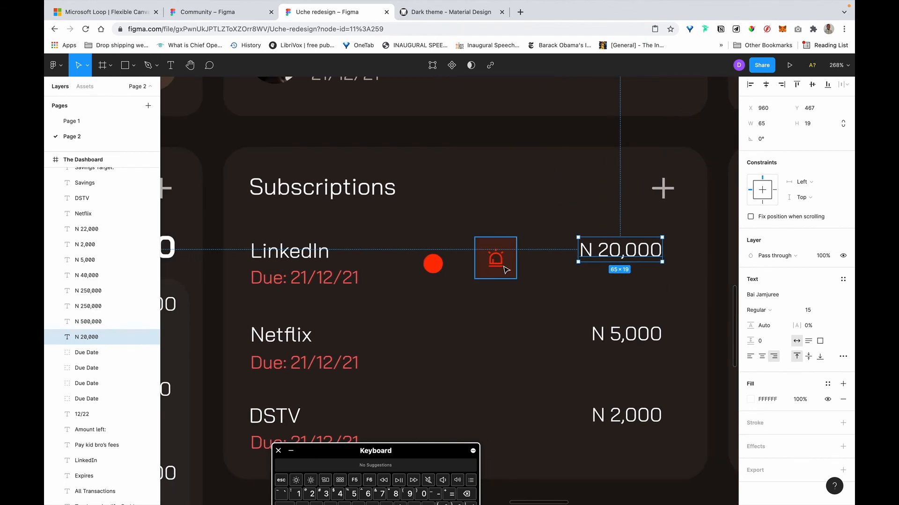
pyautogui.click(505, 268)
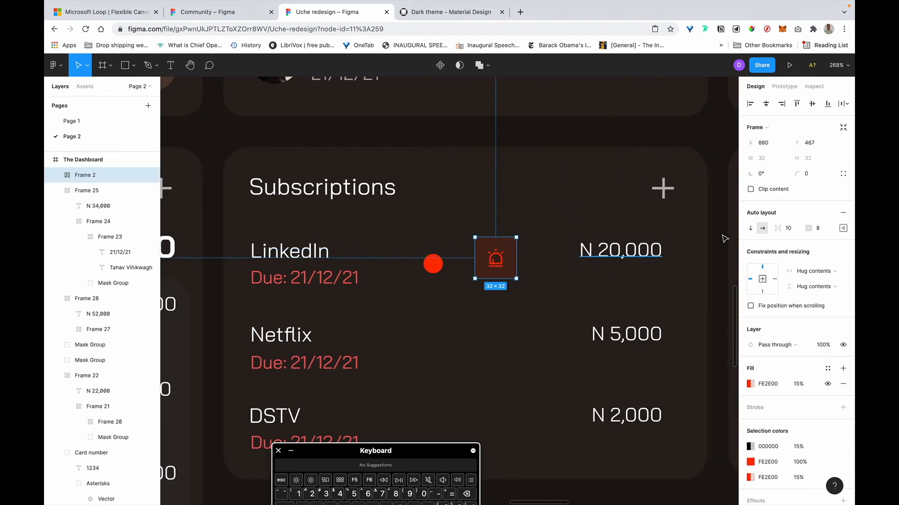
pyautogui.click(820, 173)
pyautogui.write('150')
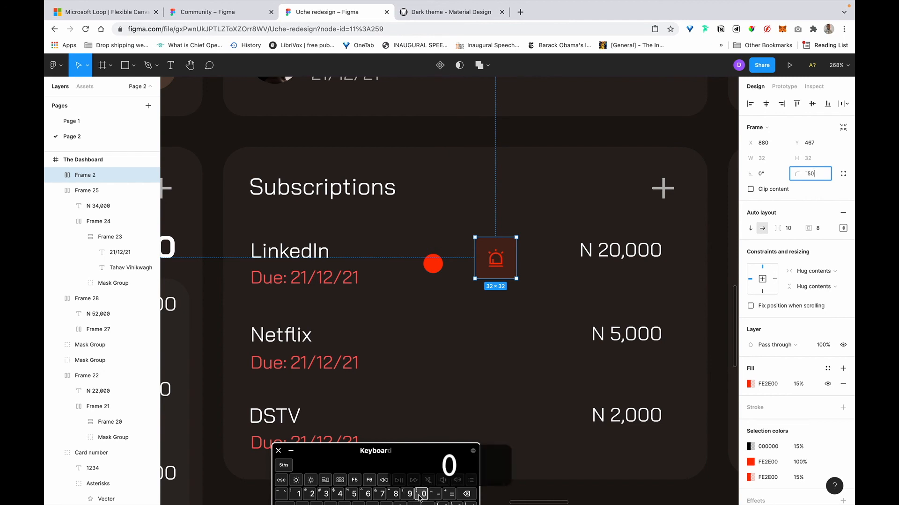
pyautogui.press('Return')
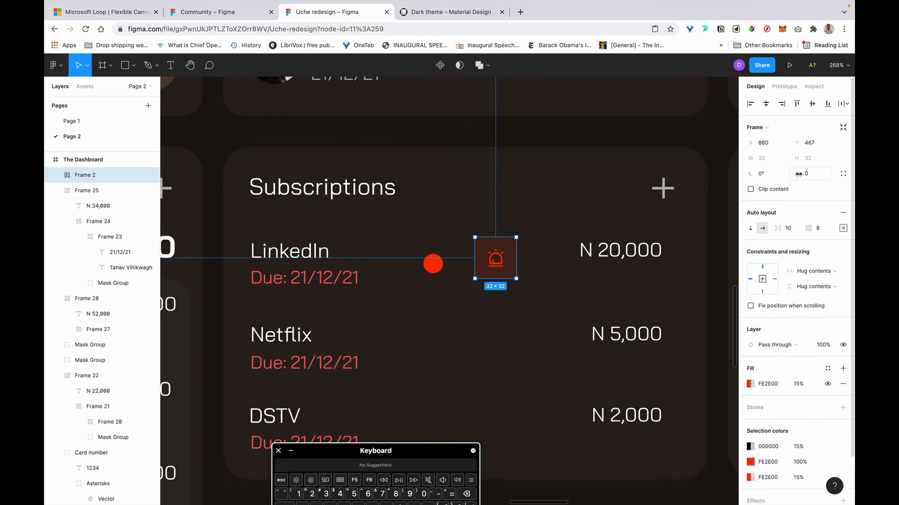
pyautogui.moveTo(797, 173); pyautogui.dragTo(94, 175)
pyautogui.moveTo(280, 188); pyautogui.dragTo(280, 188)
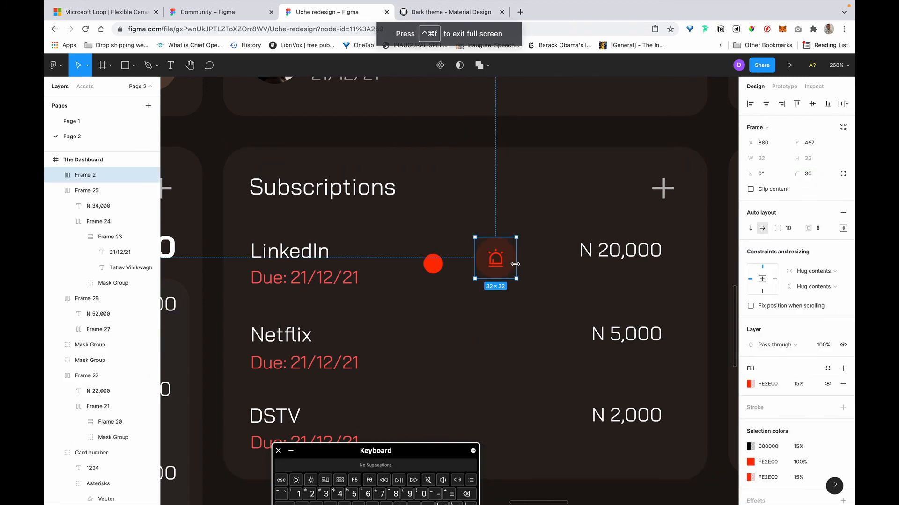
# Drag the red alert badge up toward the LinkedIn row in the Subscriptions card.
pyautogui.click(289, 278)
pyautogui.moveTo(502, 270); pyautogui.dragTo(267, 239)
pyautogui.scroll(5, 489, 123)
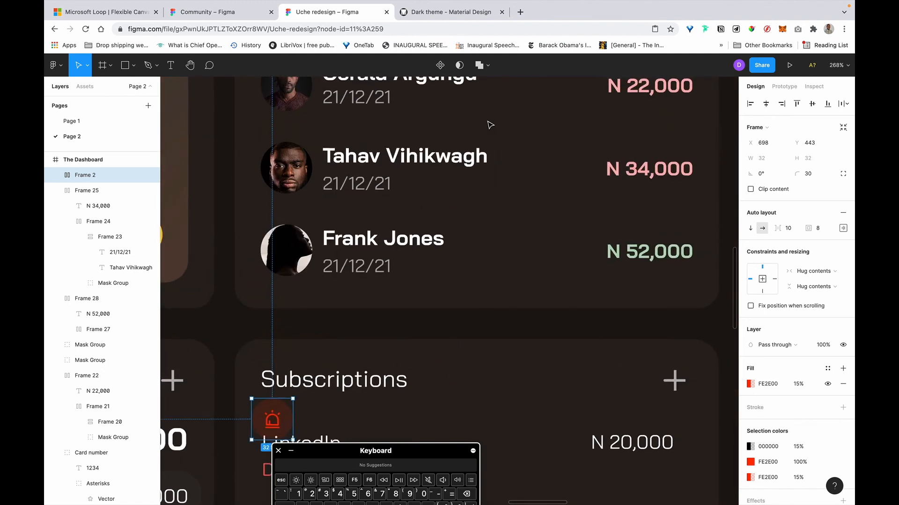
pyautogui.scroll(-5, 618, 145)
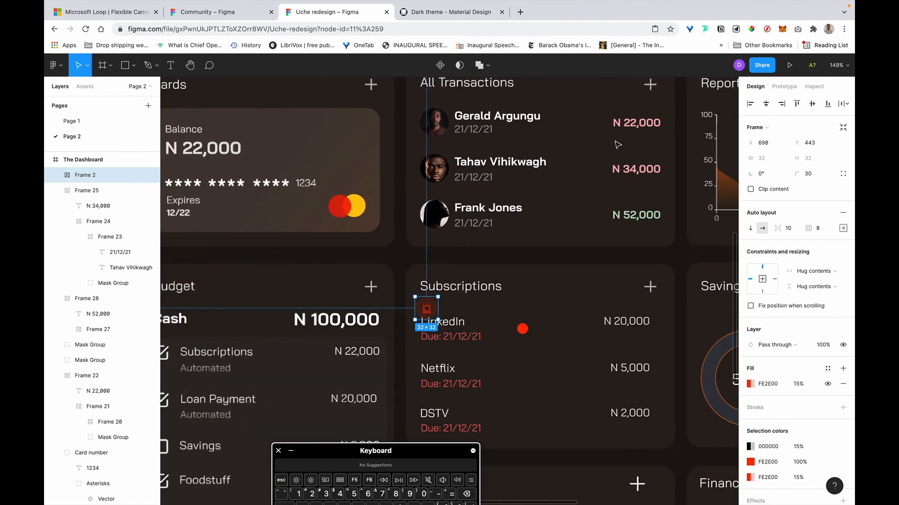
pyautogui.scroll(-1, 548, 225)
pyautogui.scroll(5, 548, 225)
pyautogui.scroll(-1, 548, 226)
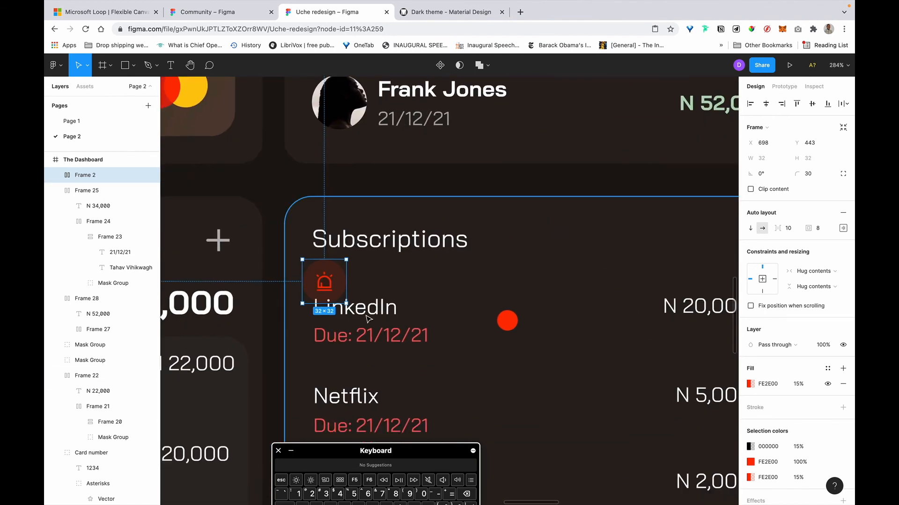
# Shift the LinkedIn name and due date right to make room for the badge.
pyautogui.click(369, 319)
pyautogui.keyDown('shift'); pyautogui.click(396, 338); pyautogui.keyUp('shift')
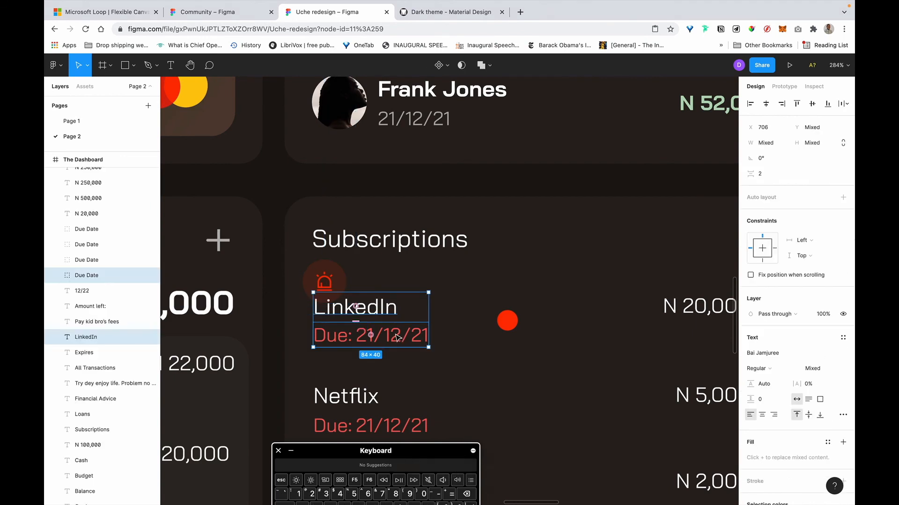
pyautogui.scroll(2, 408, 351)
pyautogui.hscroll(-1, 407, 351)
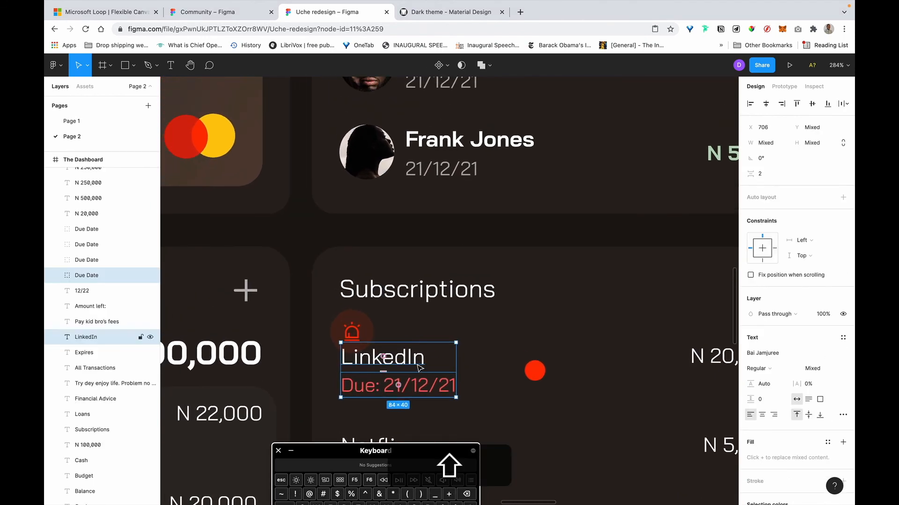
pyautogui.moveTo(458, 367); pyautogui.dragTo(497, 367)
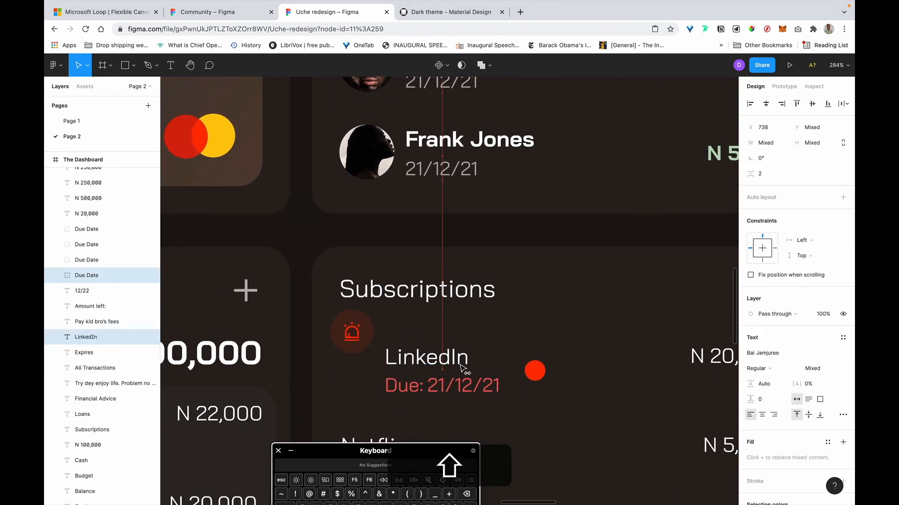
# Line the alert badge up just left of the LinkedIn text at X 705.
pyautogui.click(360, 332)
pyautogui.moveTo(350, 329); pyautogui.dragTo(349, 358)
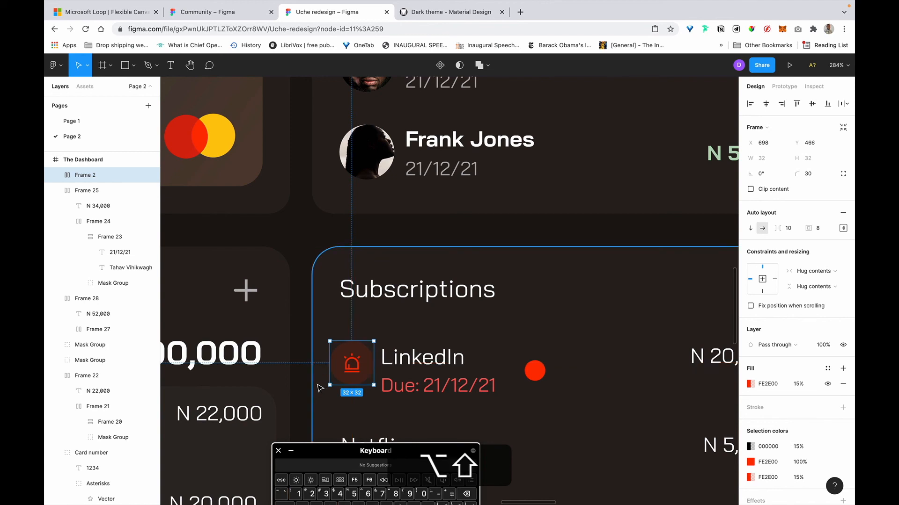
pyautogui.hotkey('shift', 'Right')
pyautogui.hotkey('shift', 'Right')
pyautogui.press('Left')
pyautogui.press('Left')
pyautogui.press('Left')
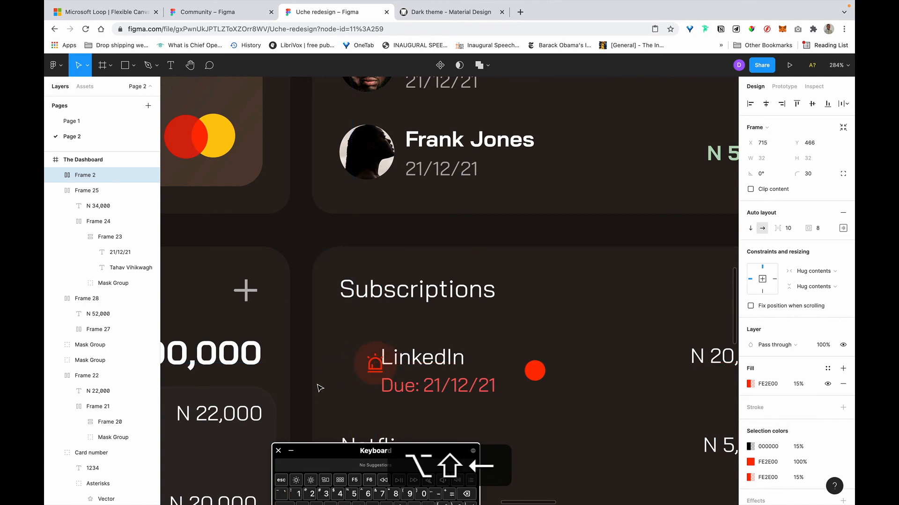
pyautogui.press('alt')
pyautogui.hotkey('shift', 'Left')
pyautogui.scroll(-4, 321, 388)
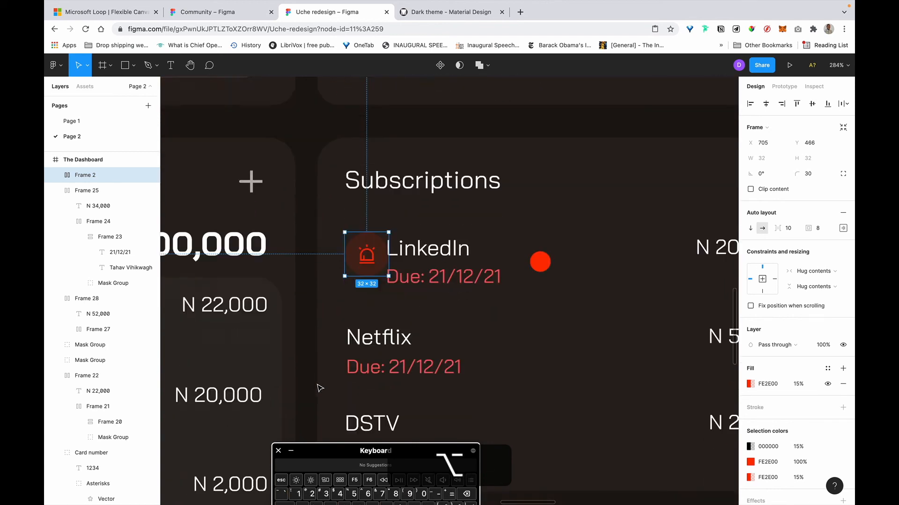
# Select the LinkedIn Due Date group and start editing its Due: text.
pyautogui.click(427, 208)
pyautogui.keyDown('shift'); pyautogui.click(458, 239); pyautogui.keyUp('shift')
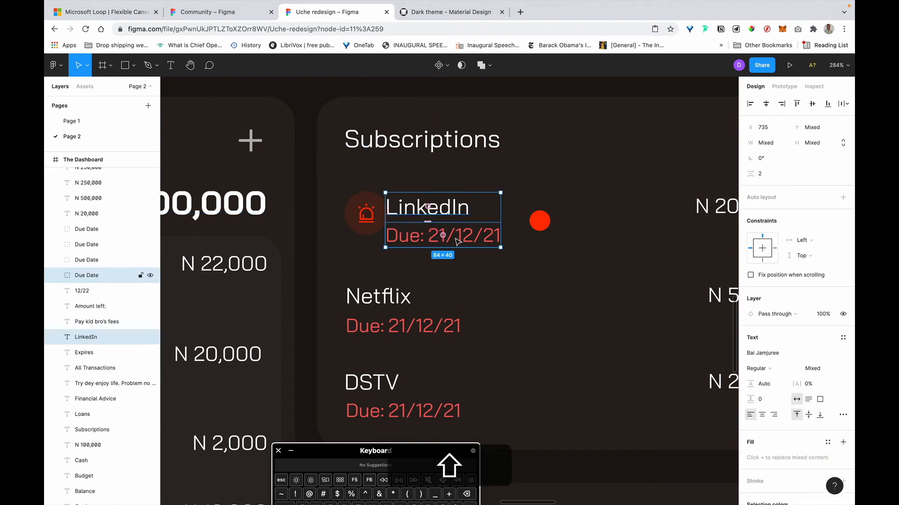
pyautogui.click(458, 243)
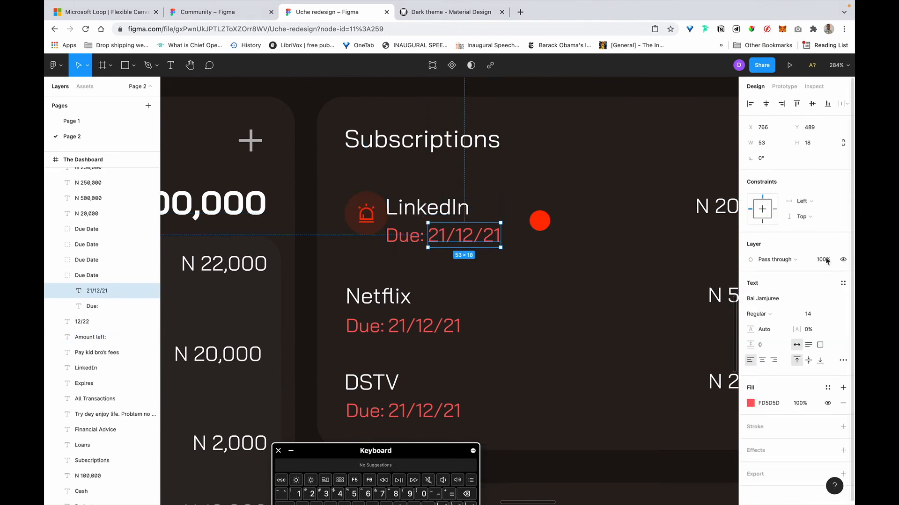
pyautogui.click(601, 241)
pyautogui.click(404, 239)
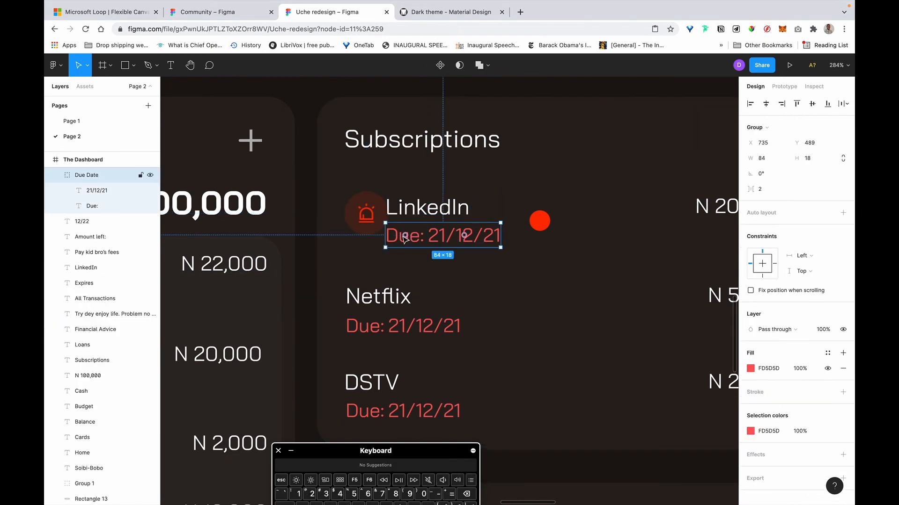
pyautogui.doubleClick(420, 238)
pyautogui.doubleClick(420, 241)
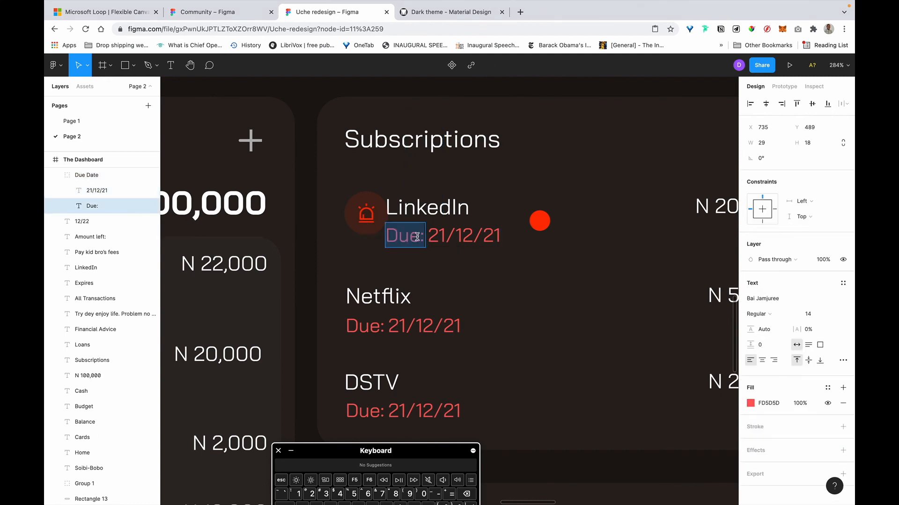
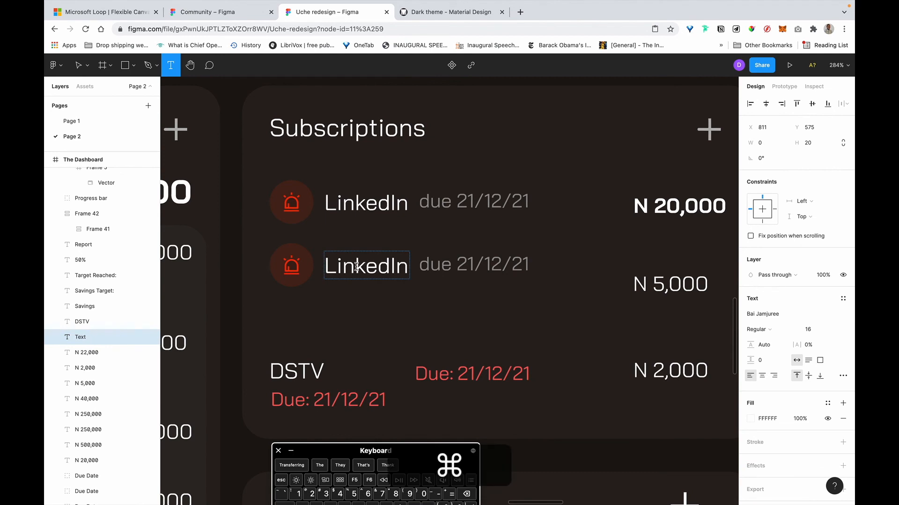
# Relabel the second row Netflix and move N 5,000 up level with it.
pyautogui.write('Netflix')
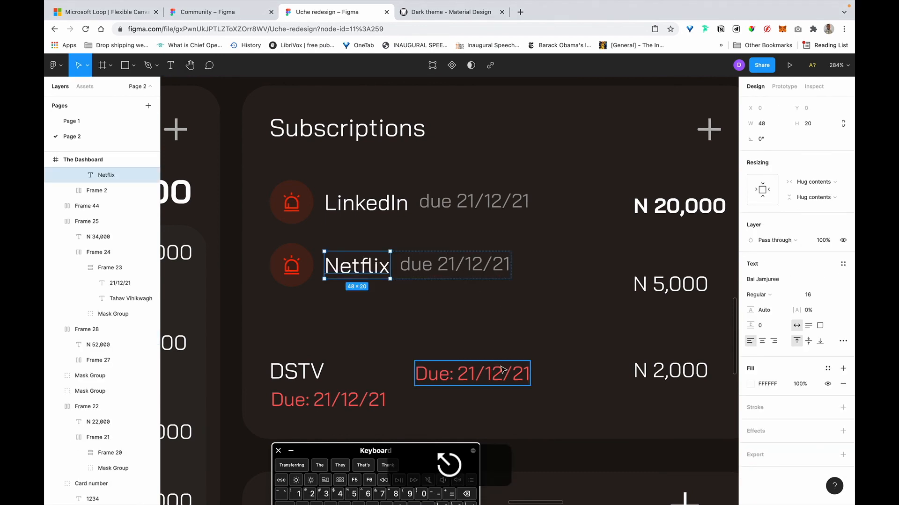
pyautogui.click(492, 372)
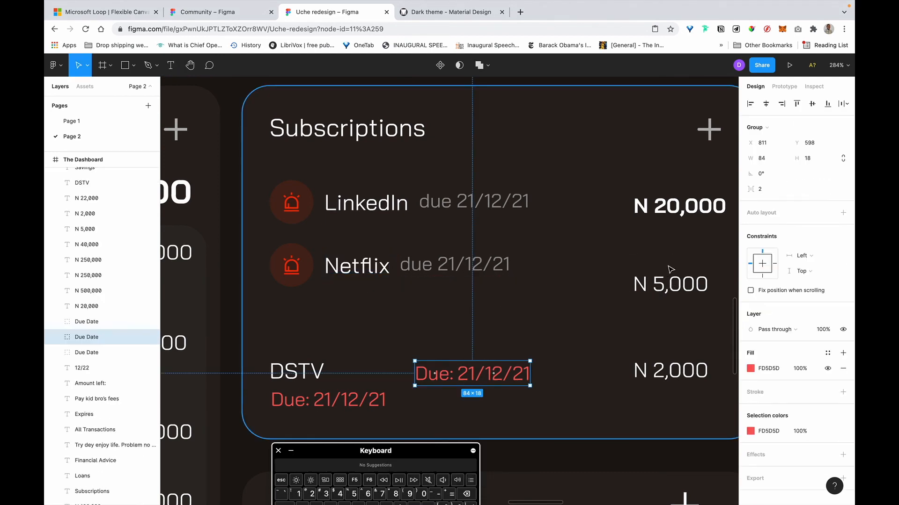
pyautogui.click(686, 283)
pyautogui.moveTo(697, 270); pyautogui.dragTo(715, 255)
# Duplicate the Netflix row and relabel the copy DSTV using the old DSTV text.
pyautogui.click(358, 268)
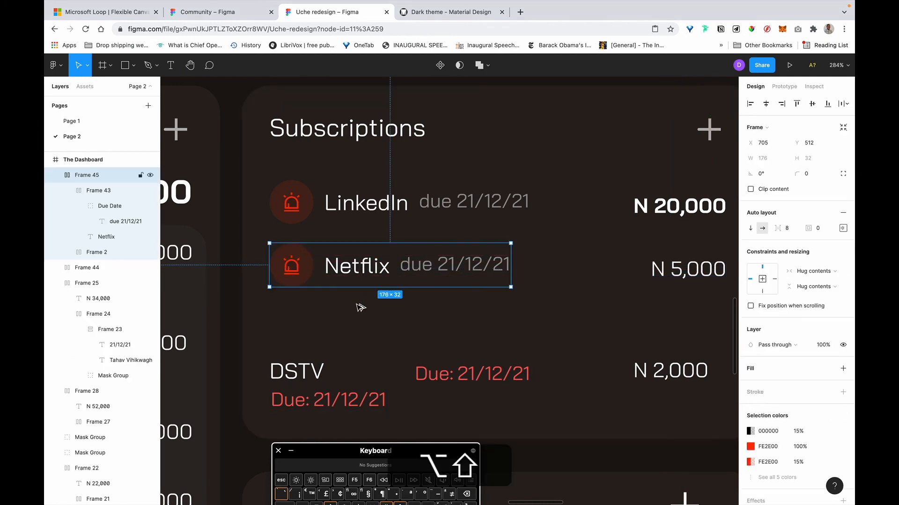
pyautogui.press('super+d')
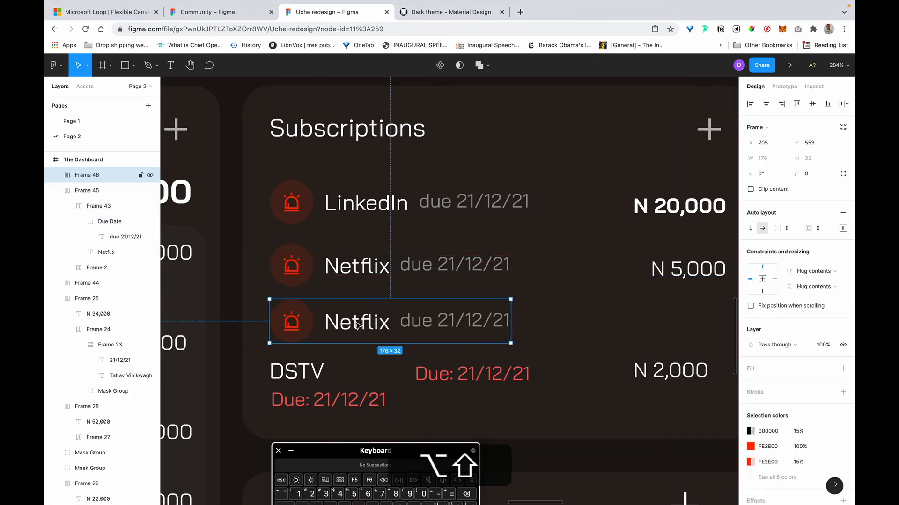
pyautogui.press('t')
pyautogui.click(302, 369)
pyautogui.press('super+a')
pyautogui.press('super+x')
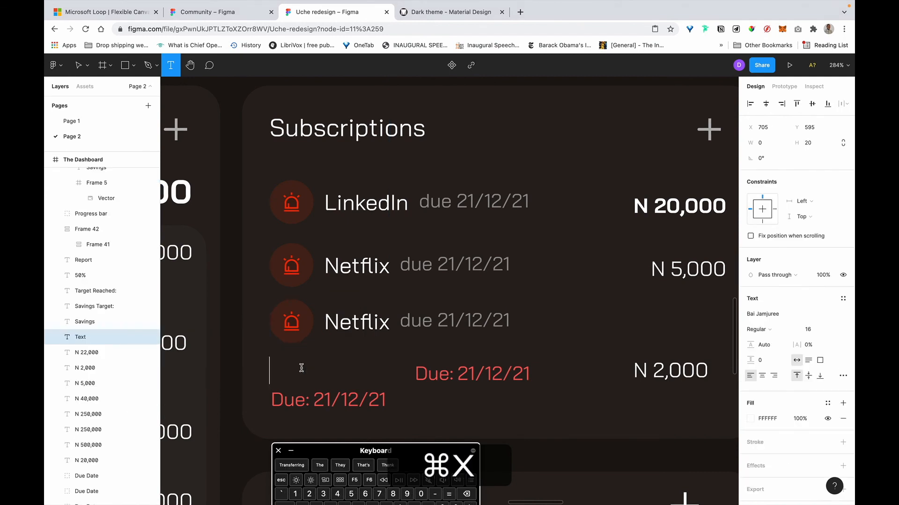
pyautogui.click(354, 333)
pyautogui.press('super+a')
pyautogui.press('super+v')
pyautogui.press('Escape')
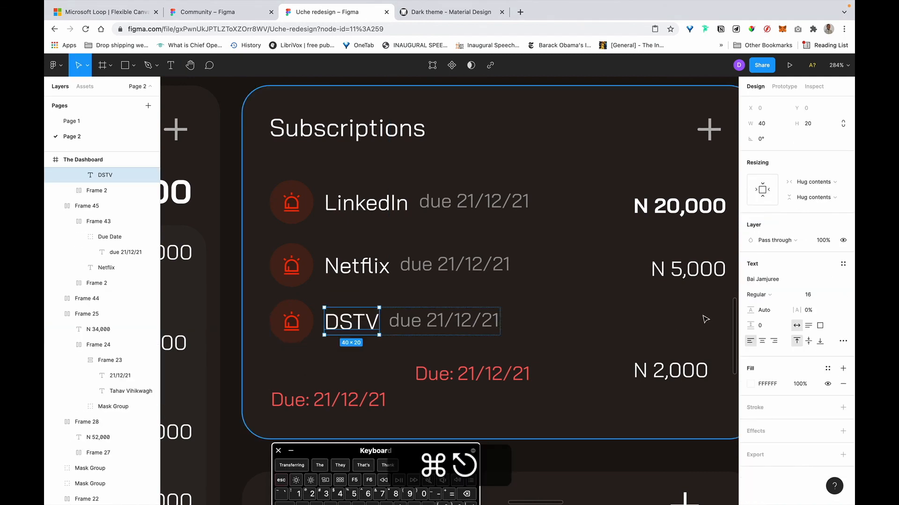
# Move N 2,000 into the DSTV row and wrap them in auto layout.
pyautogui.moveTo(674, 378); pyautogui.dragTo(692, 334)
pyautogui.keyDown('shift'); pyautogui.click(411, 326); pyautogui.keyUp('shift')
pyautogui.hotkey('shift', 'a')
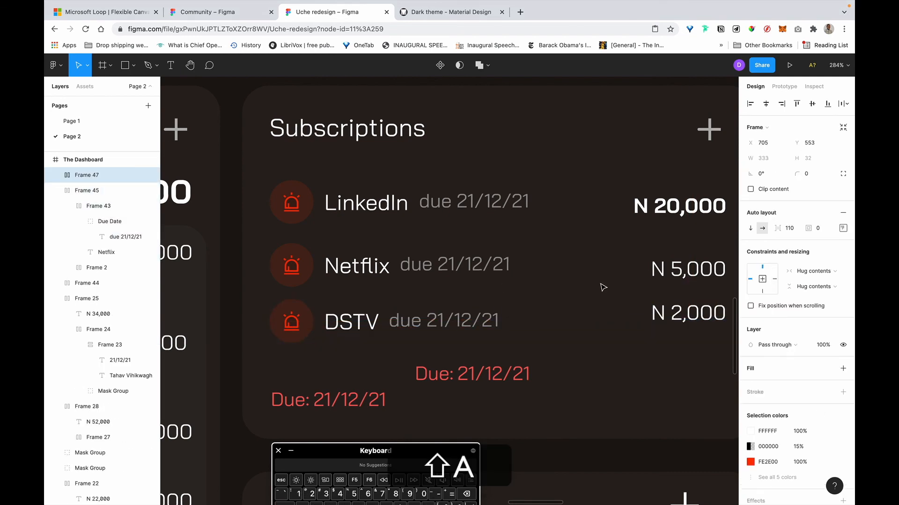
# Wrap Netflix with N 5,000 and LinkedIn with N 20,000 in auto layout.
pyautogui.click(681, 273)
pyautogui.keyDown('shift'); pyautogui.click(428, 276); pyautogui.keyUp('shift')
pyautogui.hotkey('shift', 'a')
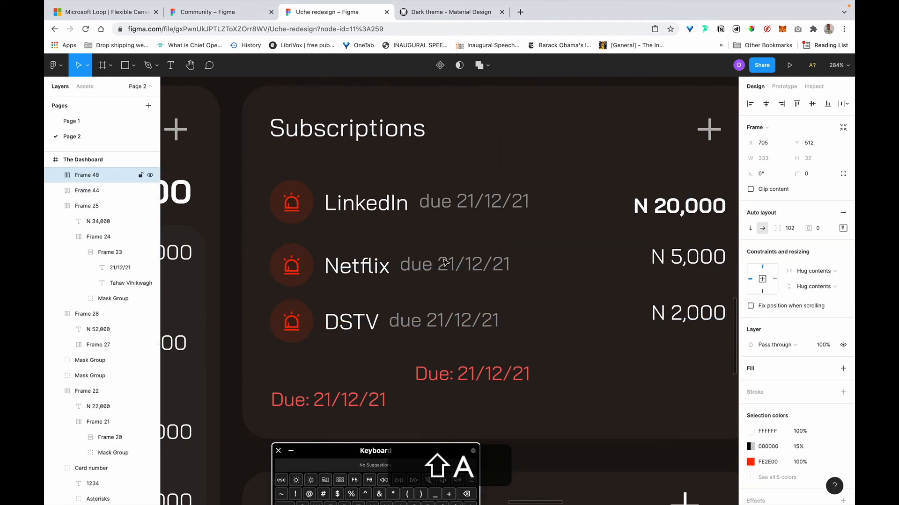
pyautogui.click(679, 206)
pyautogui.keyDown('shift'); pyautogui.click(382, 209); pyautogui.keyUp('shift')
pyautogui.hotkey('shift', 'a')
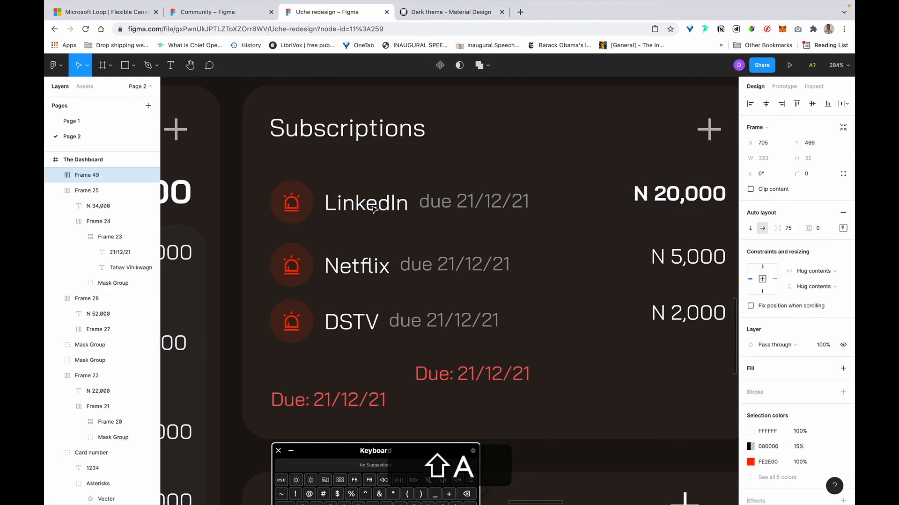
# Centre the amounts vertically in the LinkedIn, Netflix and DSTV rows.
pyautogui.hscroll(4, 339, 208)
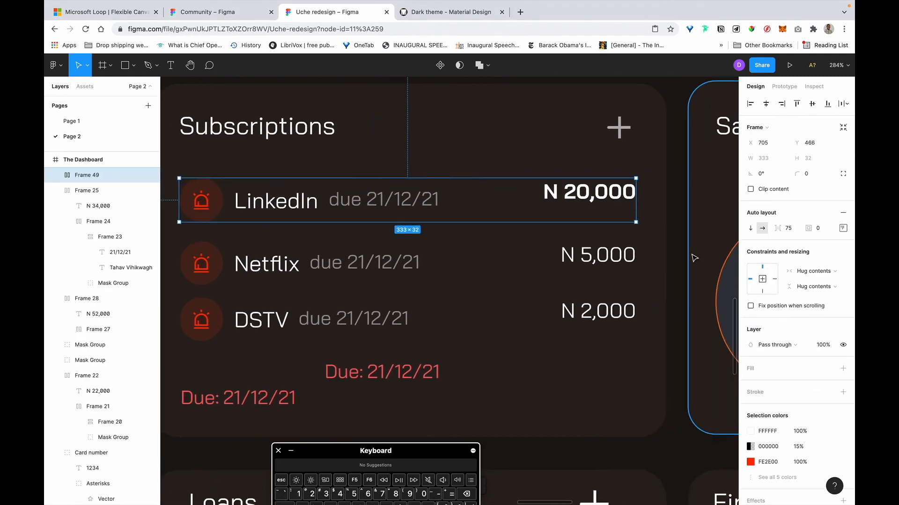
pyautogui.click(841, 228)
pyautogui.click(801, 277)
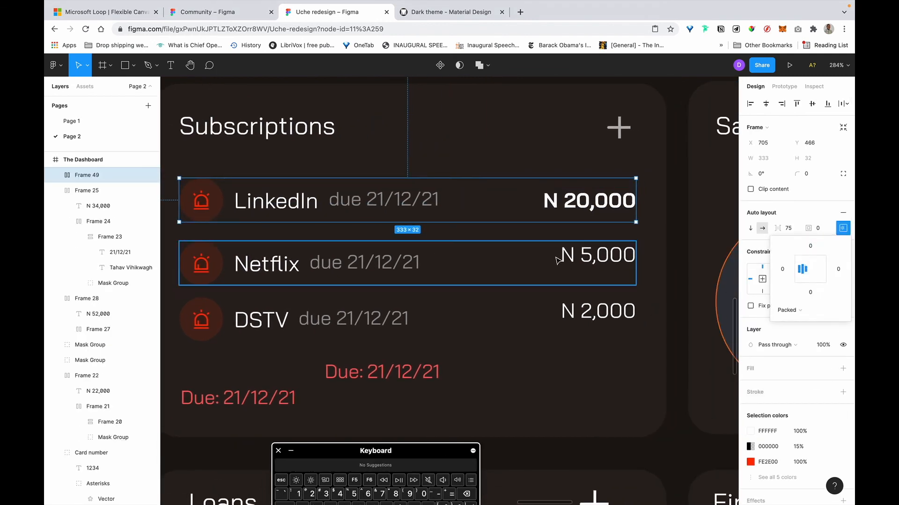
pyautogui.click(558, 258)
pyautogui.click(843, 227)
pyautogui.click(802, 270)
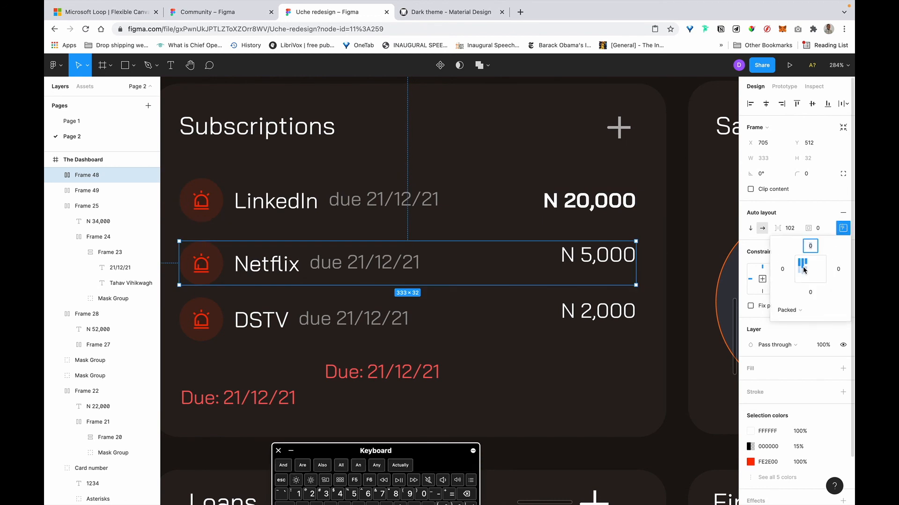
pyautogui.click(591, 313)
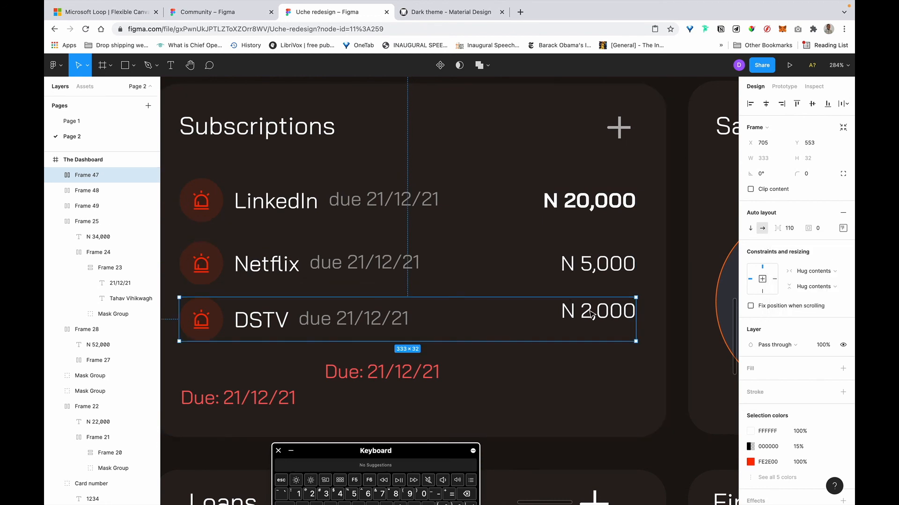
pyautogui.click(842, 229)
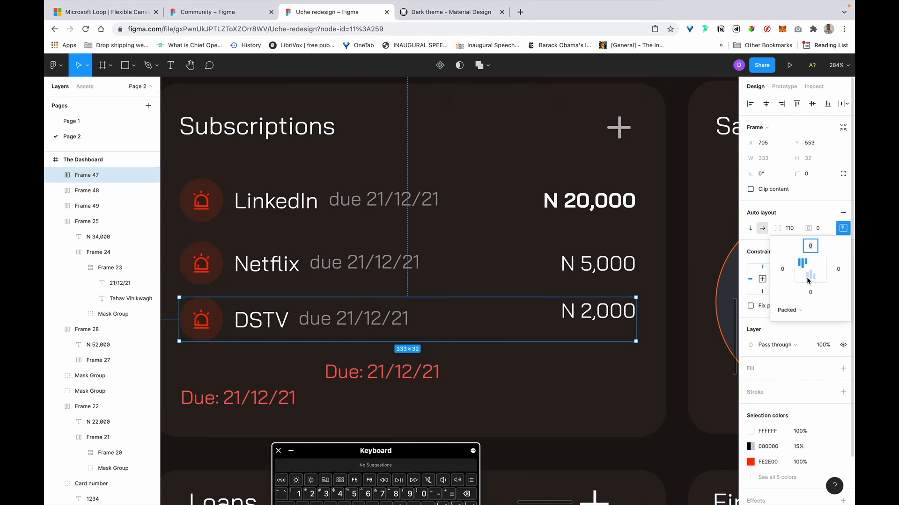
# Delete the two leftover red due-date labels.
pyautogui.click(381, 372)
pyautogui.keyDown('shift'); pyautogui.click(270, 401); pyautogui.keyUp('shift')
pyautogui.press('Delete')
pyautogui.scroll(-5, 271, 400)
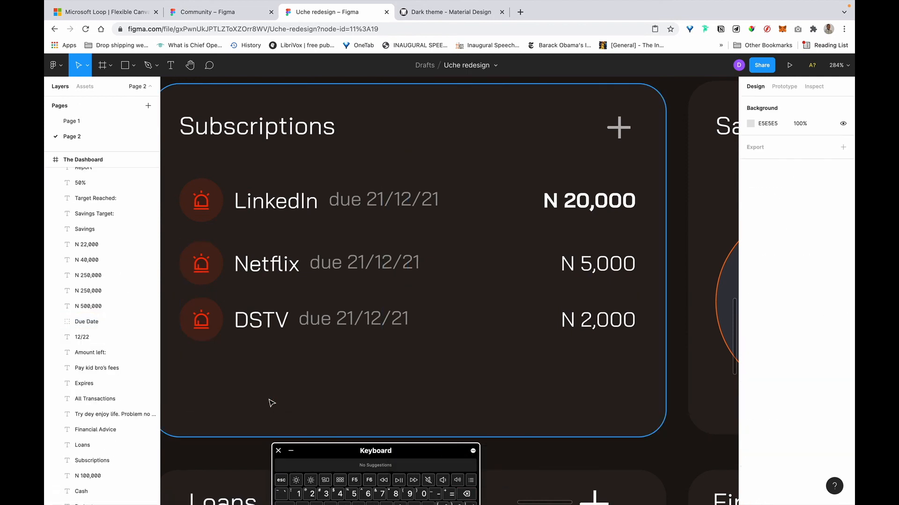
pyautogui.click(264, 282)
# Set all three subscription rows to width 335.
pyautogui.press('alt')
pyautogui.moveTo(238, 298)
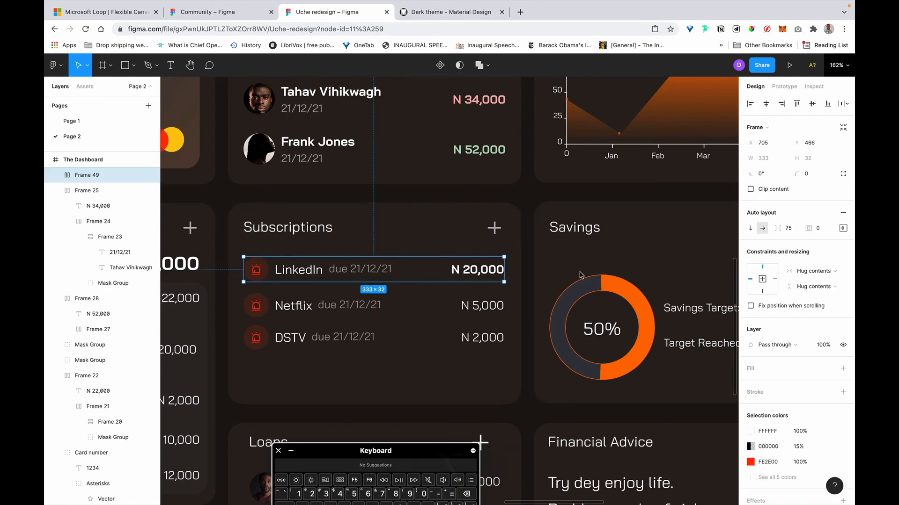
pyautogui.keyDown('shift'); pyautogui.click(482, 309); pyautogui.keyUp('shift')
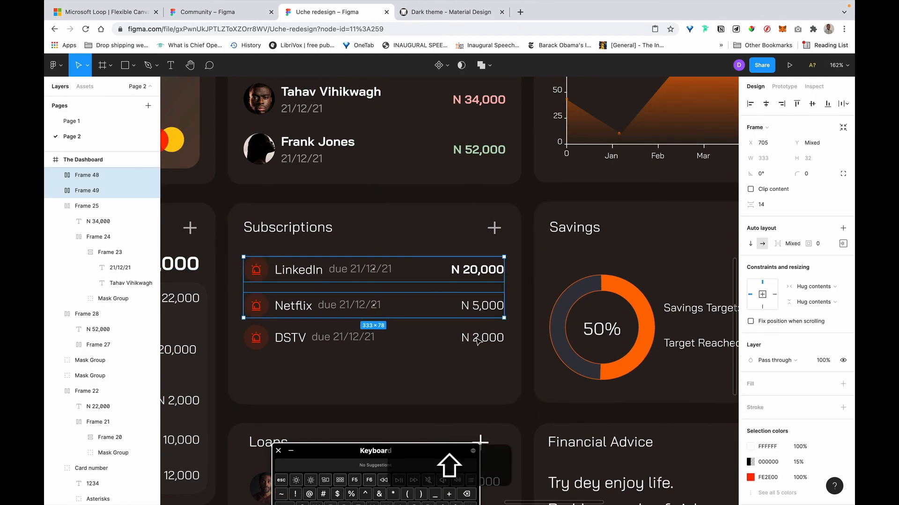
pyautogui.keyDown('shift'); pyautogui.click(487, 333); pyautogui.keyUp('shift')
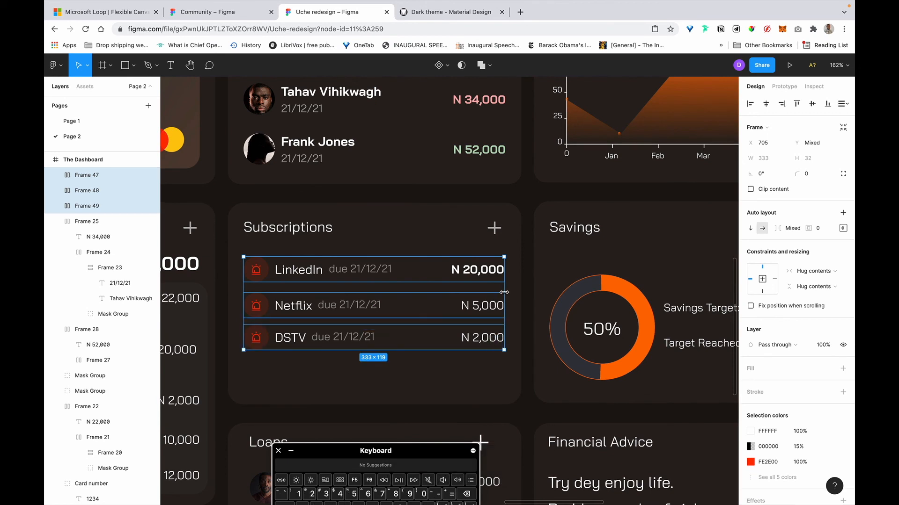
pyautogui.click(762, 158)
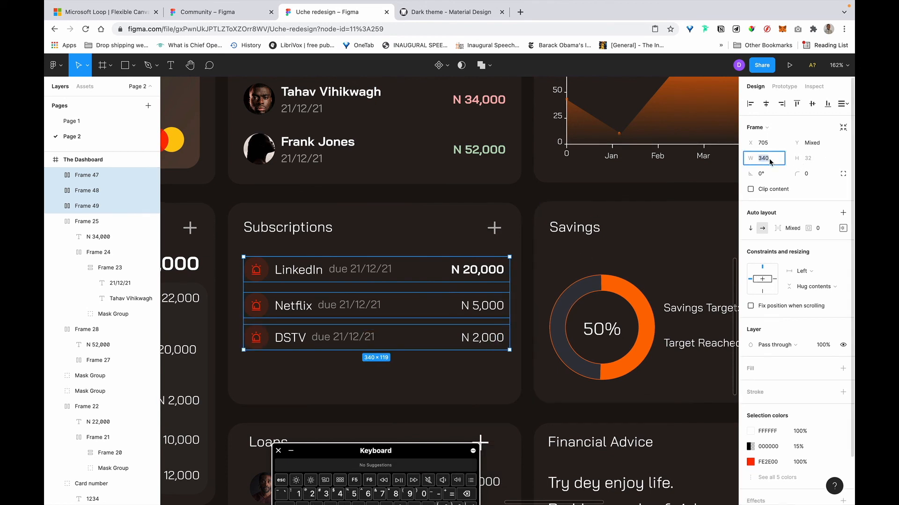
pyautogui.write('335')
pyautogui.press('Return')
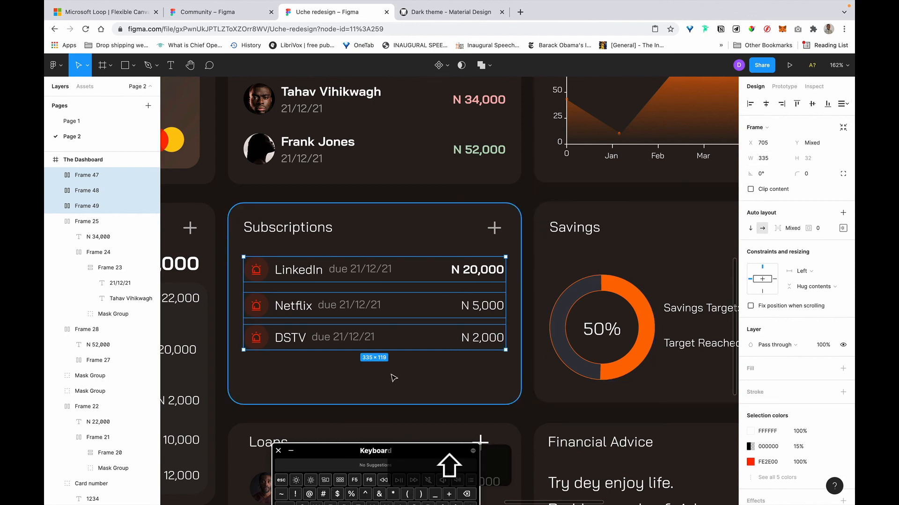
# Stack the three rows in a vertical auto-layout frame with a 16 gap.
pyautogui.keyDown('shift'); pyautogui.click(374, 383); pyautogui.keyUp('shift')
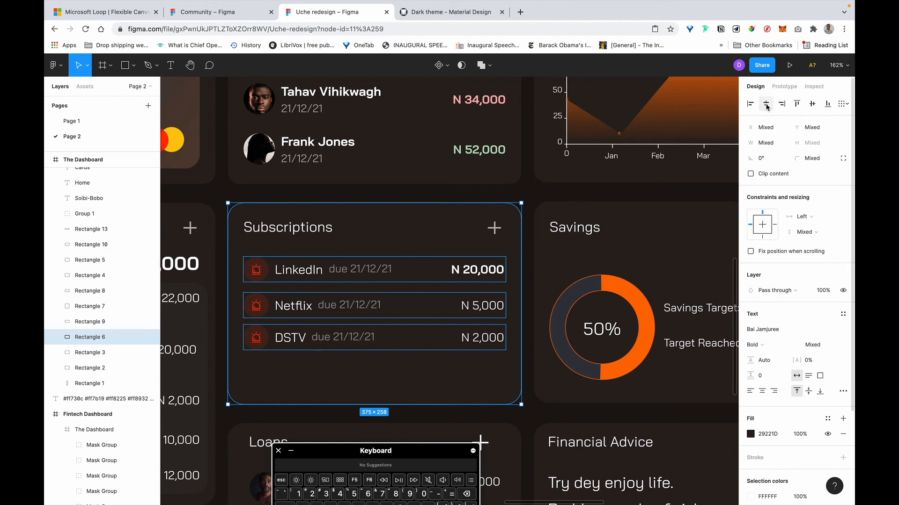
pyautogui.keyDown('shift'); pyautogui.click(373, 375); pyautogui.keyUp('shift')
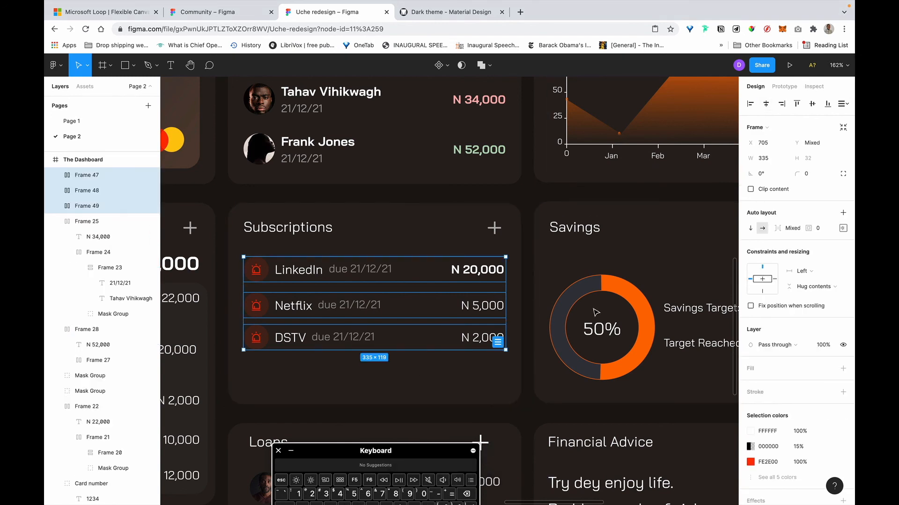
pyautogui.hotkey('shift', 'a')
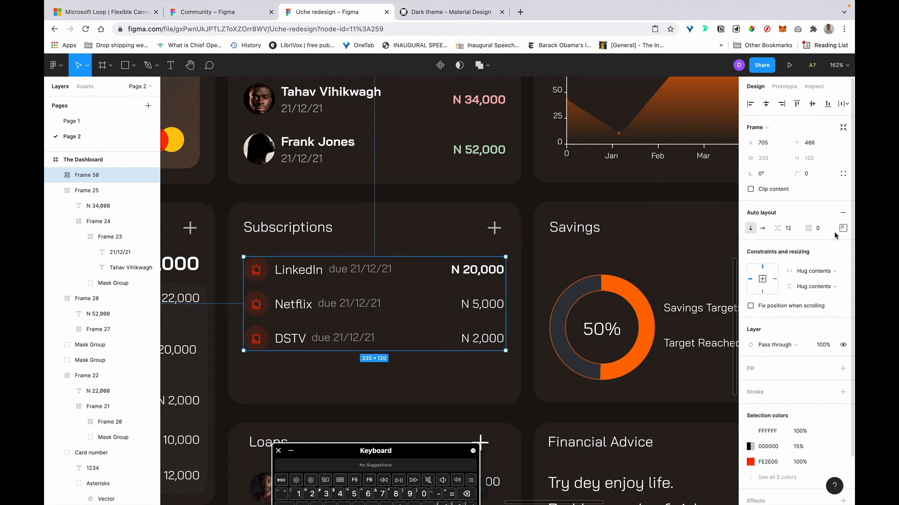
pyautogui.click(788, 228)
pyautogui.write('16')
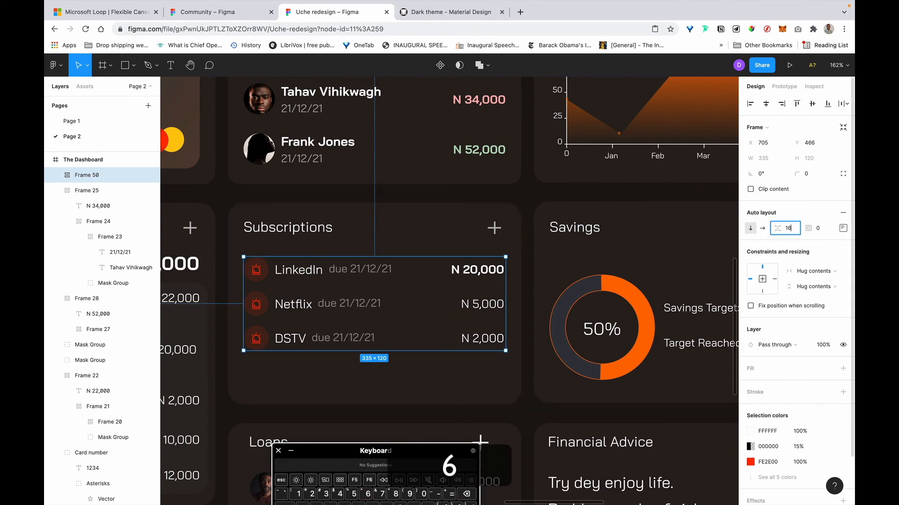
pyautogui.press('Return')
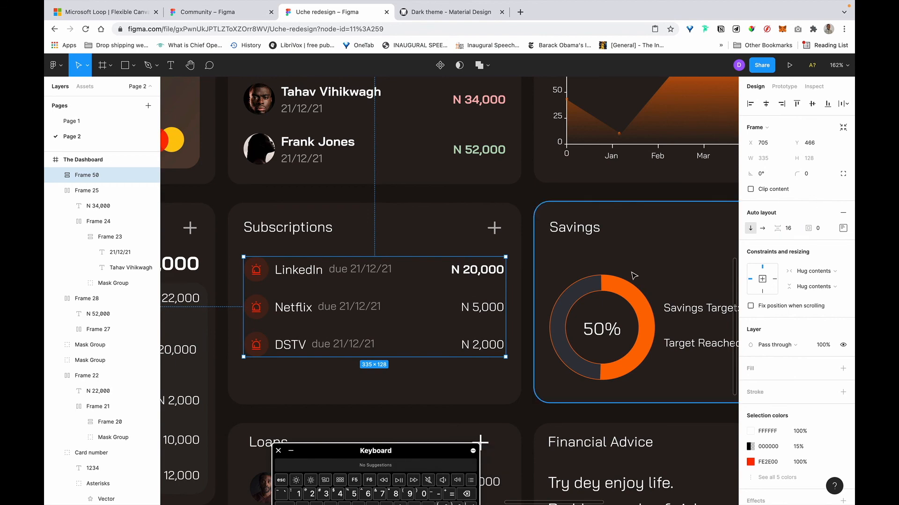
# Shorten the Subscriptions card background to fit its rows.
pyautogui.click(376, 393)
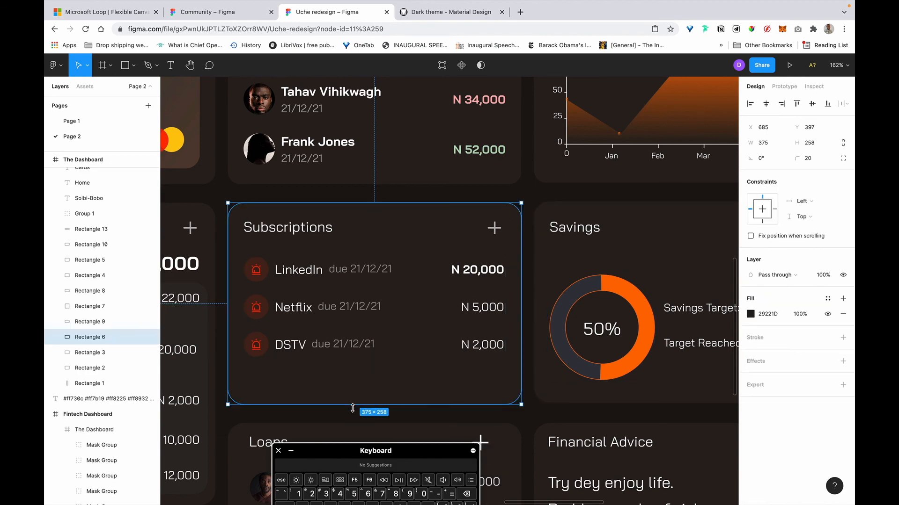
pyautogui.moveTo(357, 391); pyautogui.dragTo(363, 370)
pyautogui.scroll(-5, 363, 370)
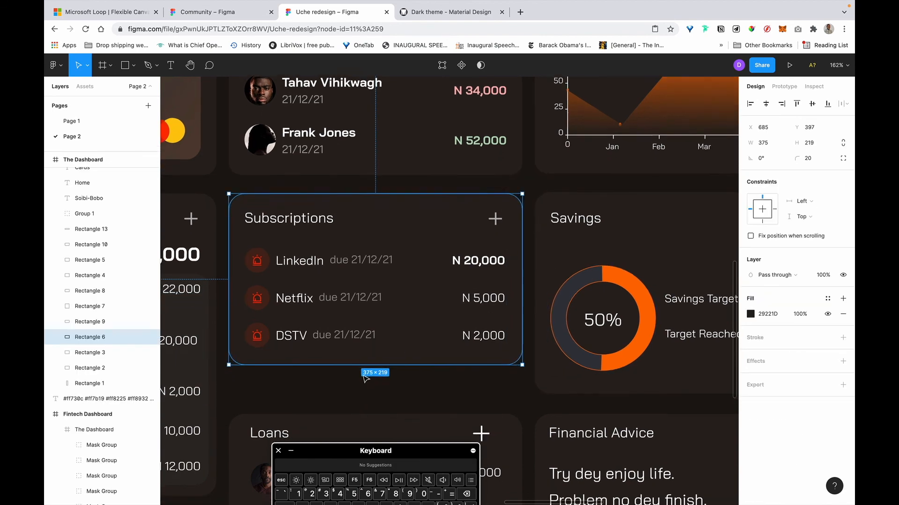
pyautogui.scroll(5, 366, 379)
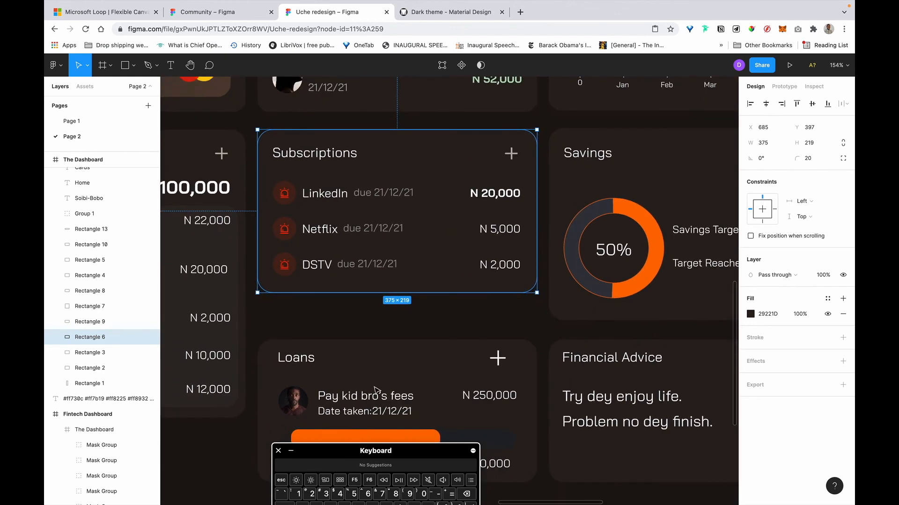
# Move the Loans card up to sit 14 below the Subscriptions card.
pyautogui.click(374, 389)
pyautogui.scroll(-3, 374, 389)
pyautogui.moveTo(405, 259)
pyautogui.mouseDown()
pyautogui.moveTo(391, 259)
pyautogui.moveTo(401, 261)
pyautogui.mouseUp()
pyautogui.scroll(3, 393, 317)
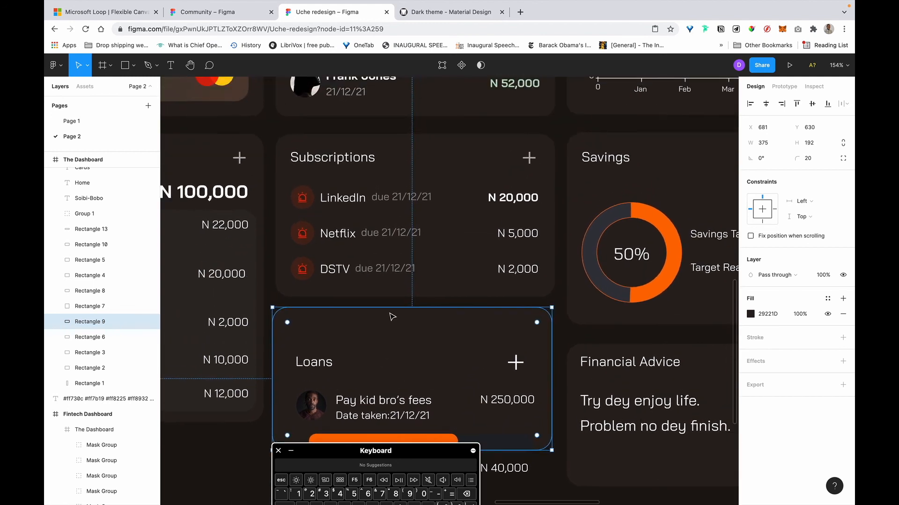
pyautogui.click(327, 215)
pyautogui.press('alt')
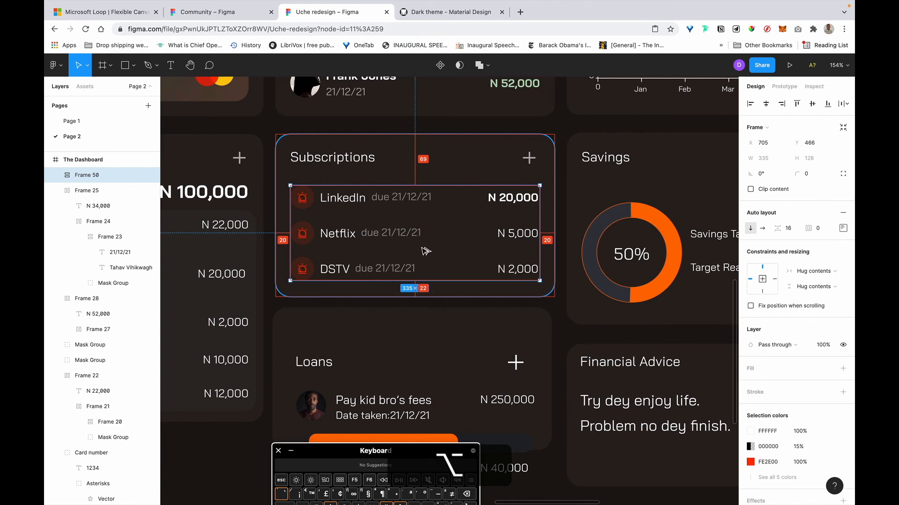
pyautogui.scroll(10, 424, 255)
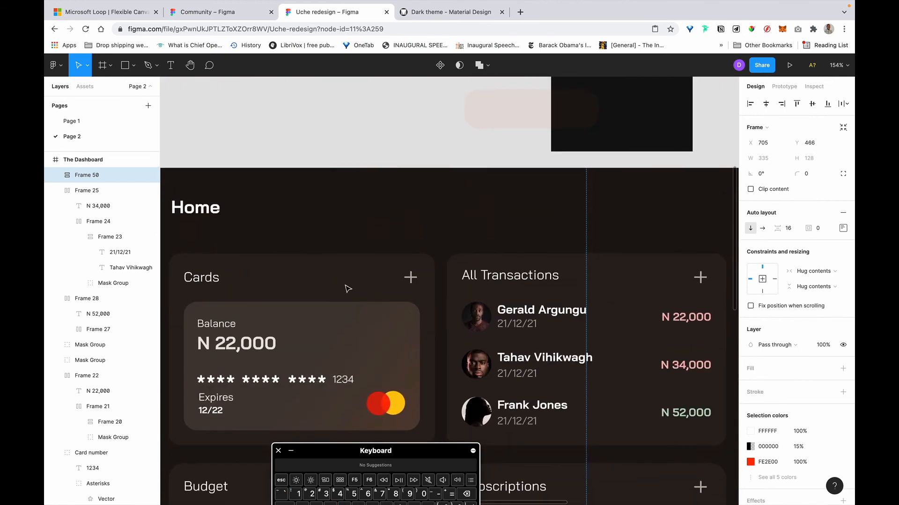
pyautogui.scroll(-4, 342, 277)
# Tweak the Balance card's top edge and width, then undo the change.
pyautogui.click(249, 240)
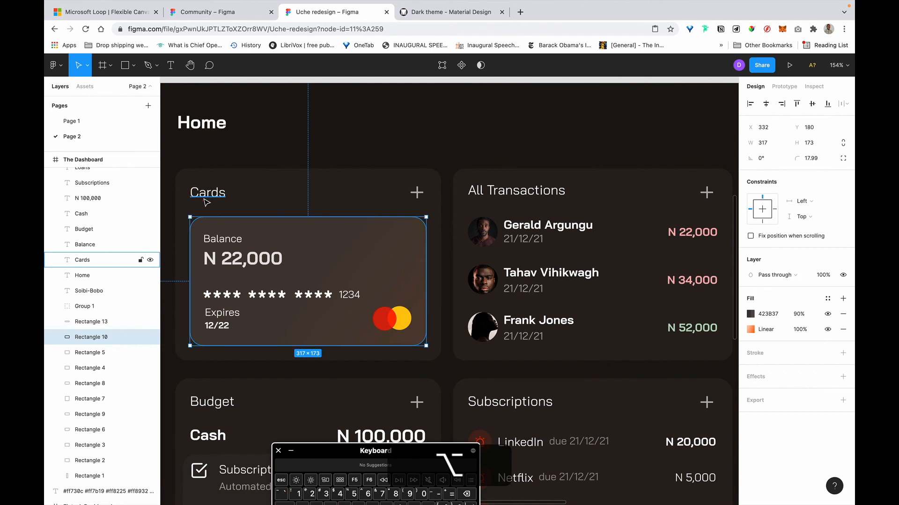
pyautogui.moveTo(300, 213); pyautogui.dragTo(301, 213)
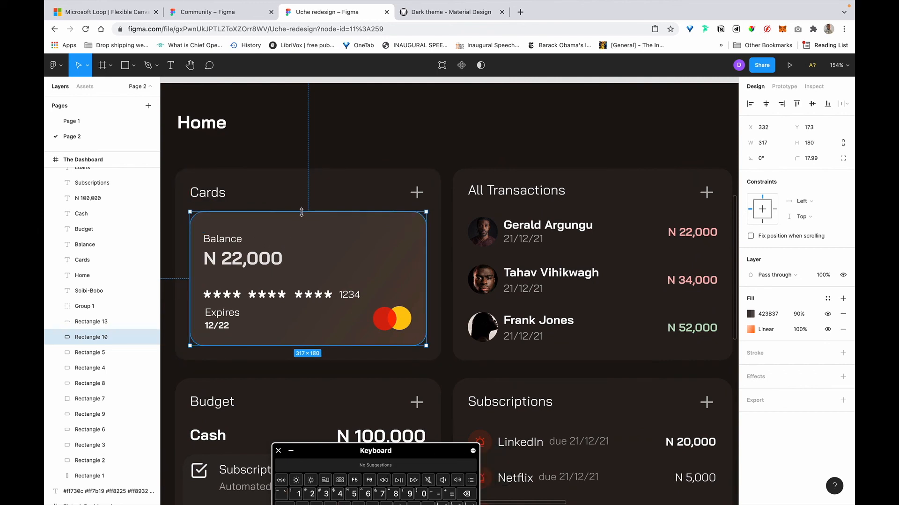
pyautogui.press('alt')
pyautogui.click(769, 143)
pyautogui.press('Right')
pyautogui.write(',3')
pyautogui.press('Return')
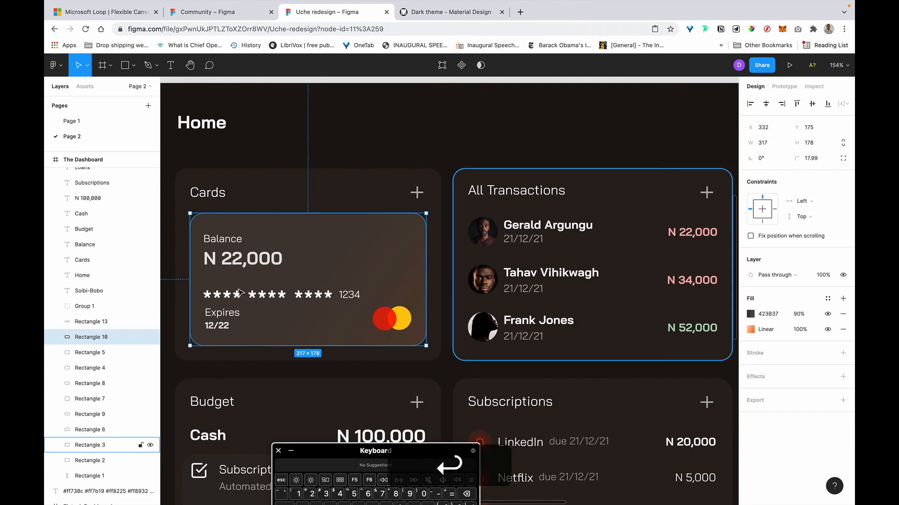
pyautogui.click(773, 142)
pyautogui.press('Right')
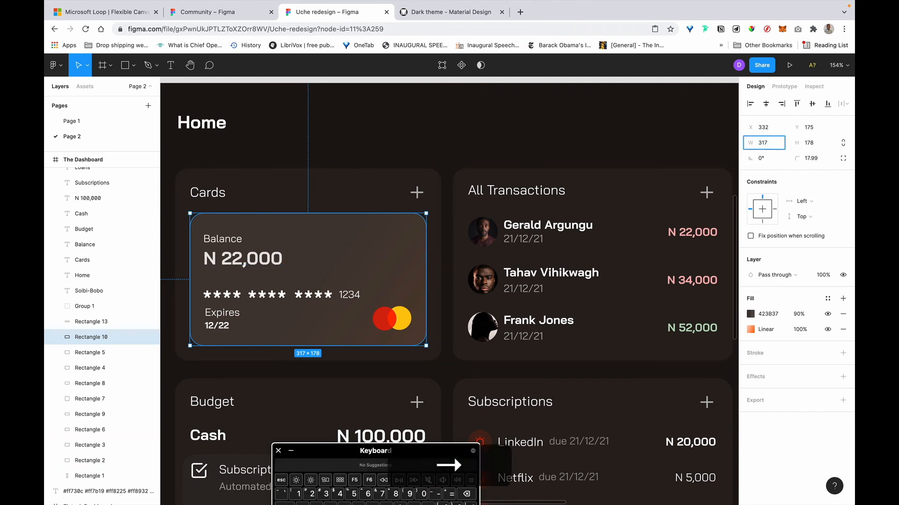
pyautogui.press('super+z')
pyautogui.press('alt')
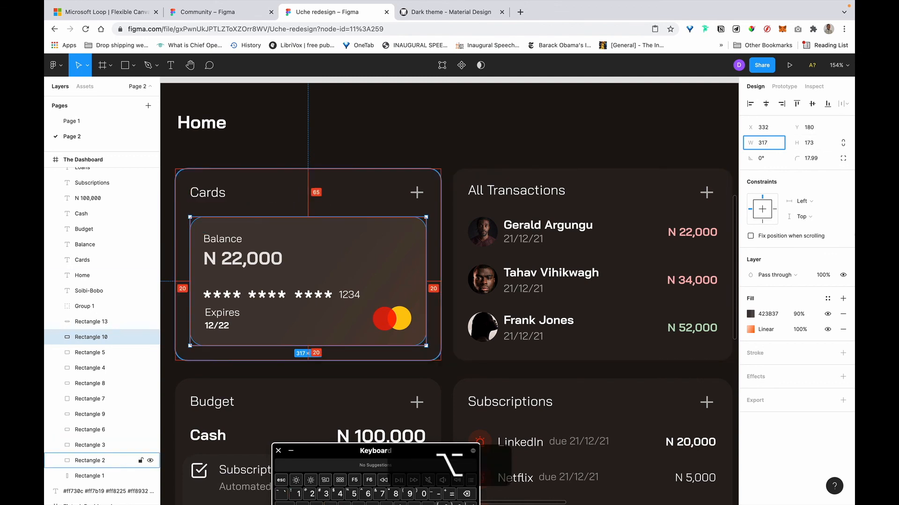
# Set the Balance card height to 175 (173+2) and raise it 2 px.
pyautogui.click(819, 145)
pyautogui.press('Right')
pyautogui.write('+2')
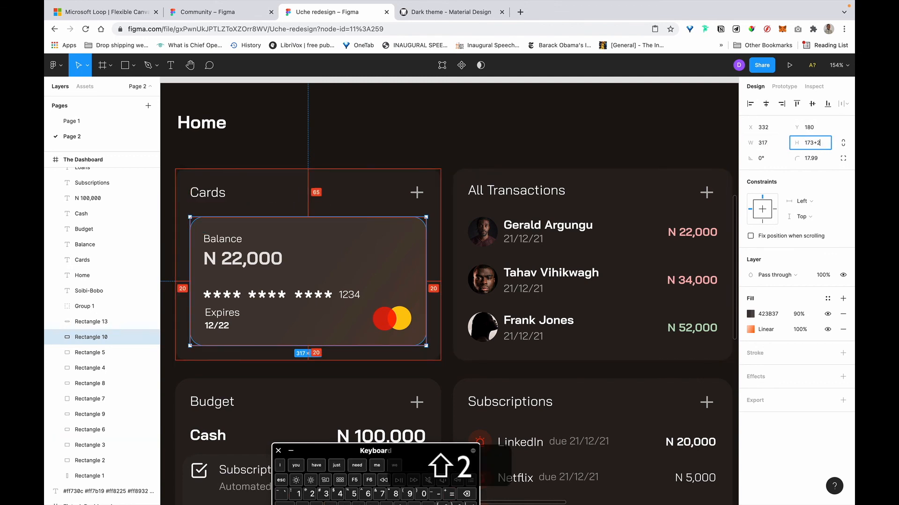
pyautogui.press('Return')
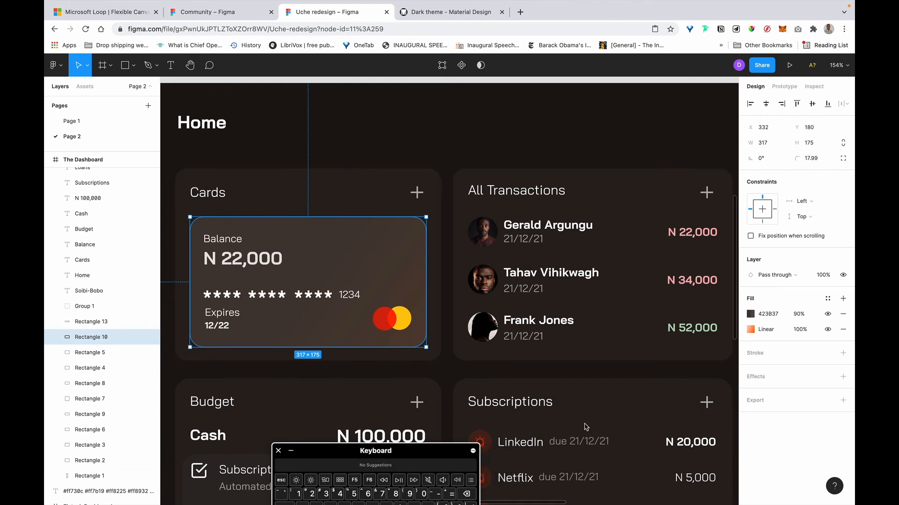
pyautogui.moveTo(446, 454); pyautogui.dragTo(446, 352)
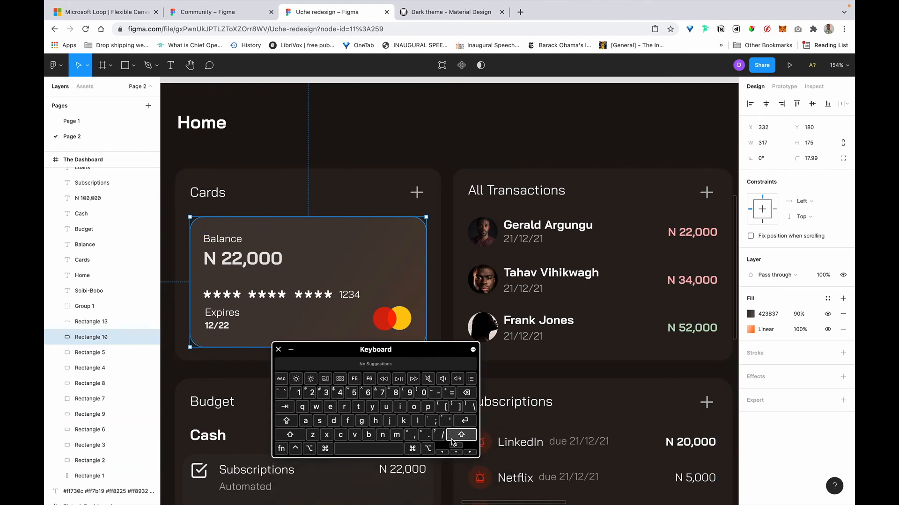
pyautogui.press('Up')
pyautogui.press('Up')
pyautogui.press('alt')
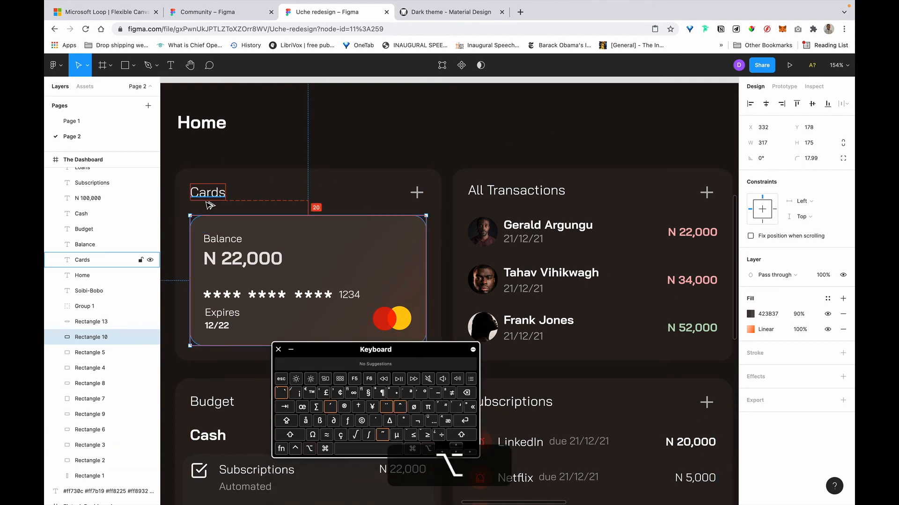
pyautogui.click(298, 355)
# Select the first transaction row and measure its gap to the title.
pyautogui.hscroll(3, 481, 223)
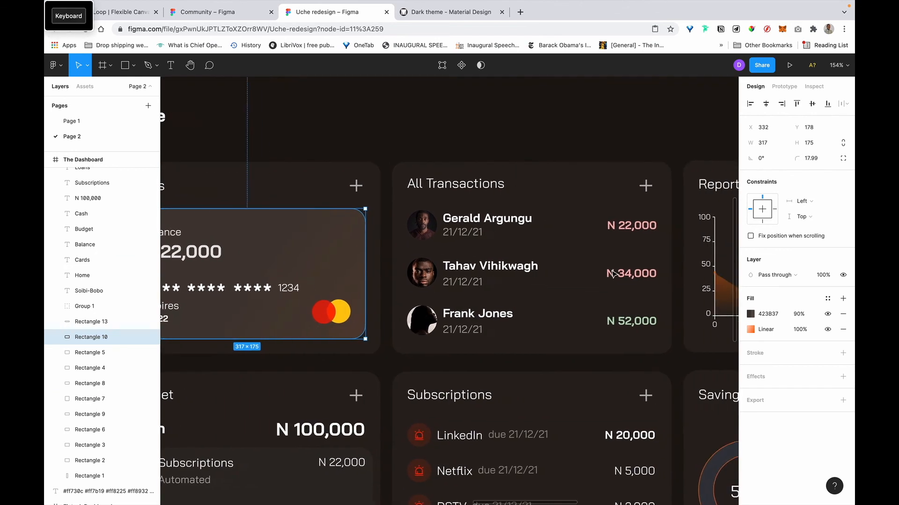
pyautogui.click(479, 223)
pyautogui.press('alt')
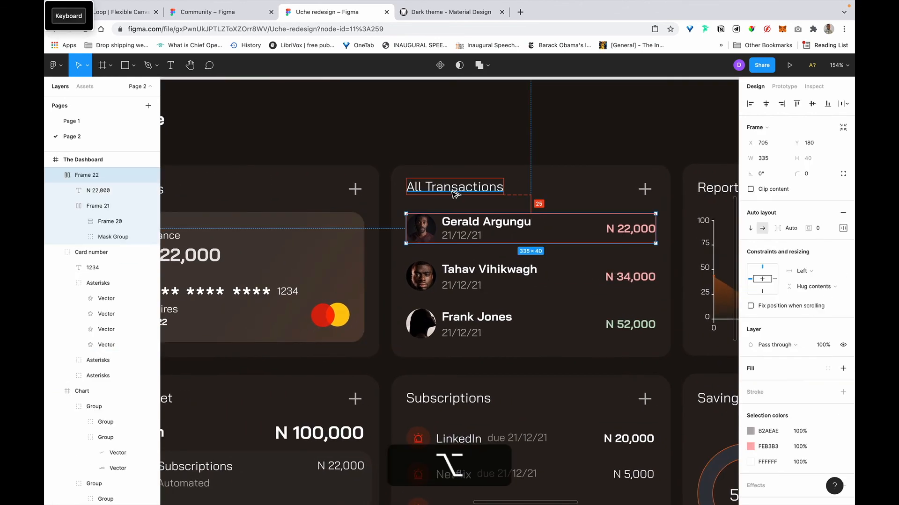
# Raise the first transaction row to sit 20 px below All Transactions.
pyautogui.click(78, 21)
pyautogui.press('shift')
pyautogui.press('Up')
pyautogui.press('Up')
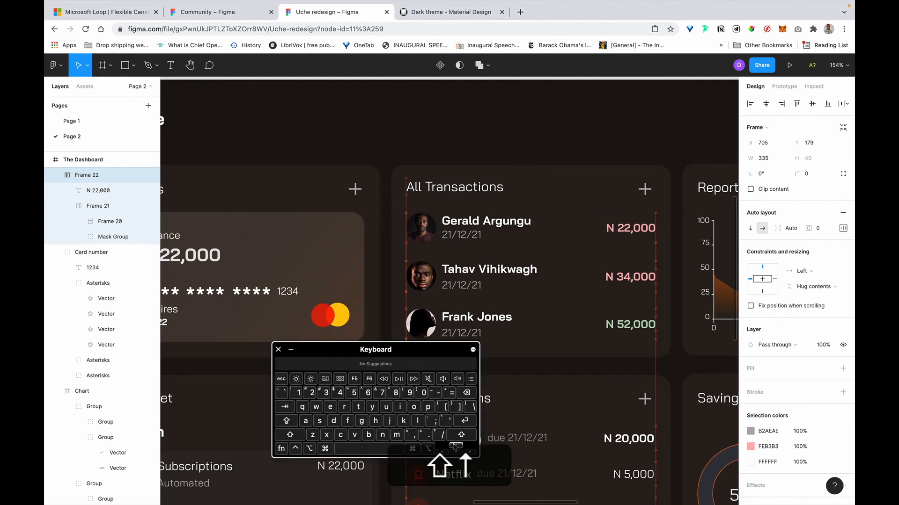
pyautogui.press('alt')
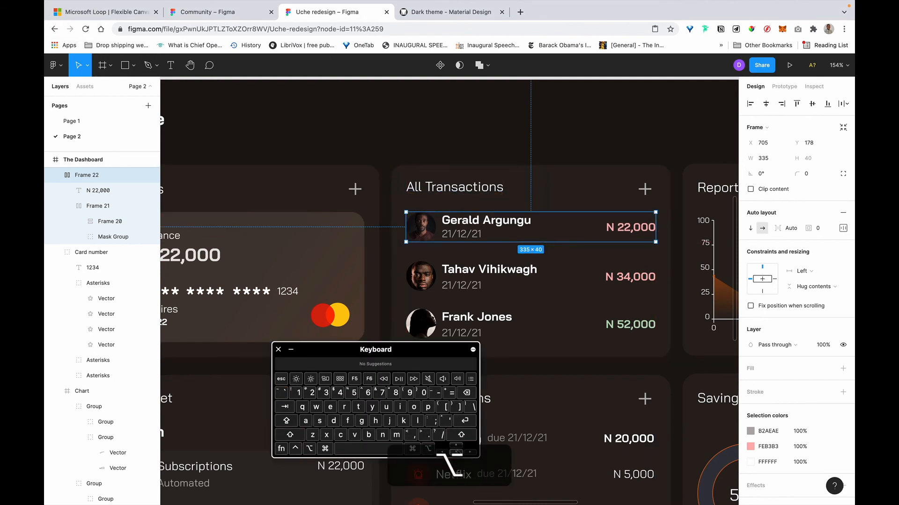
pyautogui.press('Up')
pyautogui.press('Up')
pyautogui.press('Up')
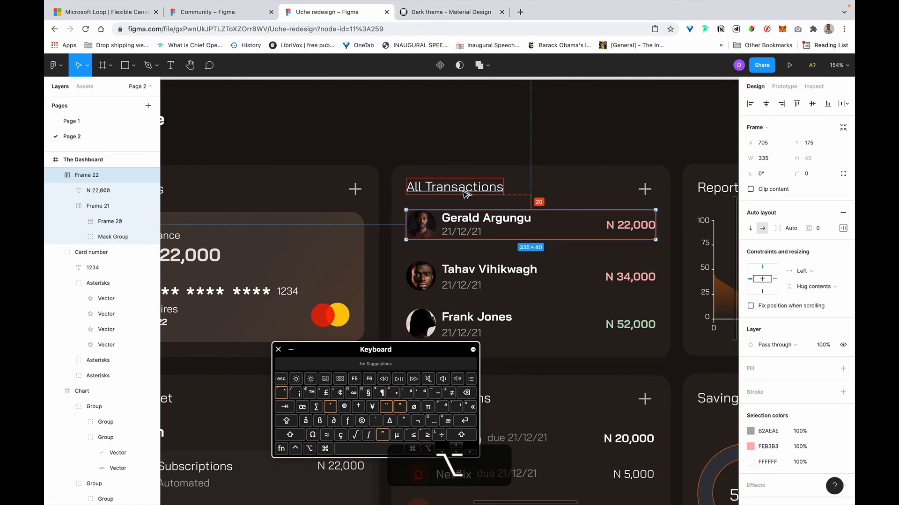
# Distribute the three transaction rows evenly with 28 px vertical spacing.
pyautogui.keyDown('shift'); pyautogui.click(487, 272); pyautogui.keyUp('shift')
pyautogui.keyDown('shift'); pyautogui.click(513, 329); pyautogui.keyUp('shift')
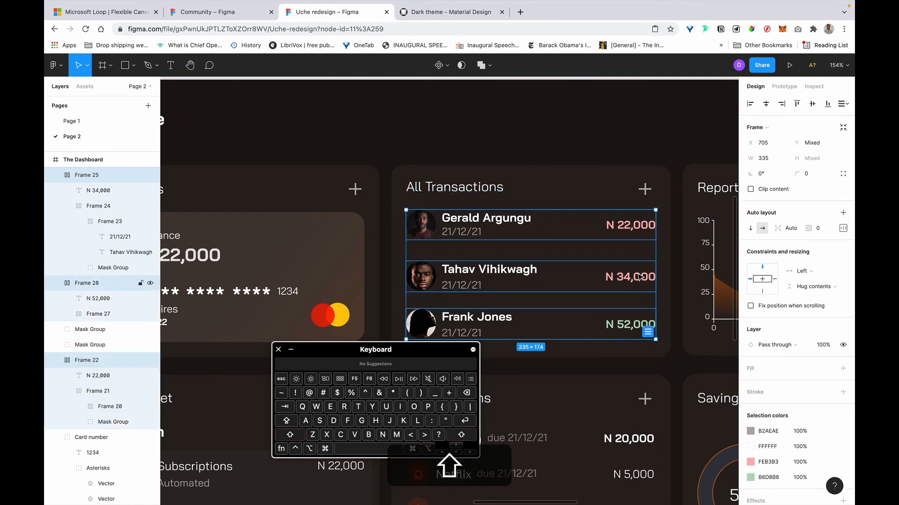
pyautogui.click(843, 103)
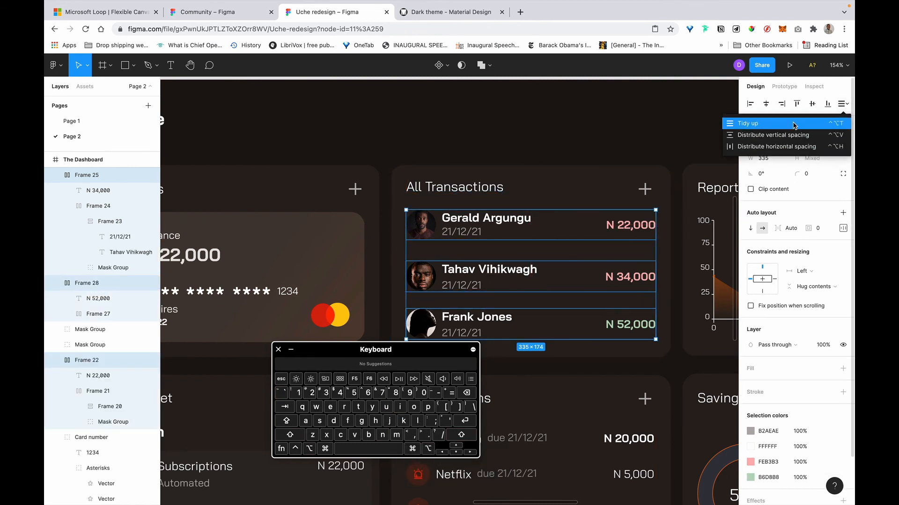
pyautogui.click(793, 135)
pyautogui.click(764, 204)
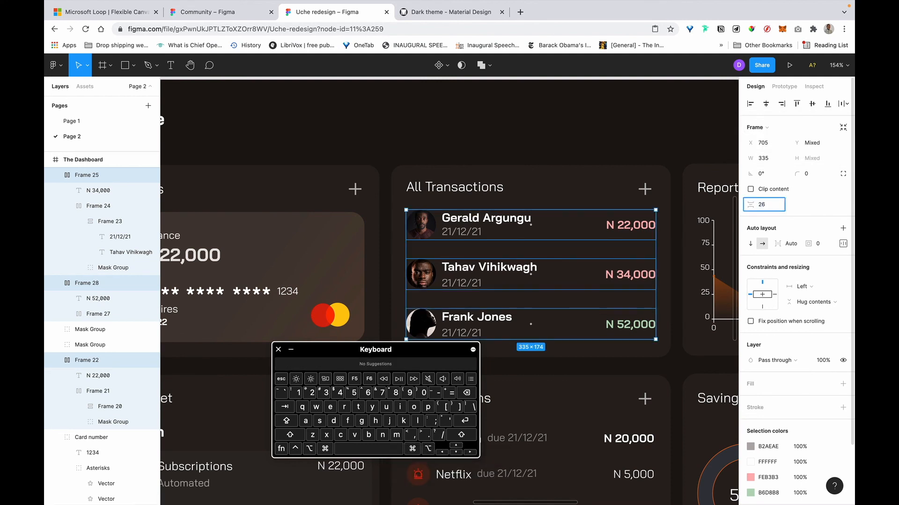
pyautogui.scroll(-3, 596, 306)
pyautogui.press('alt')
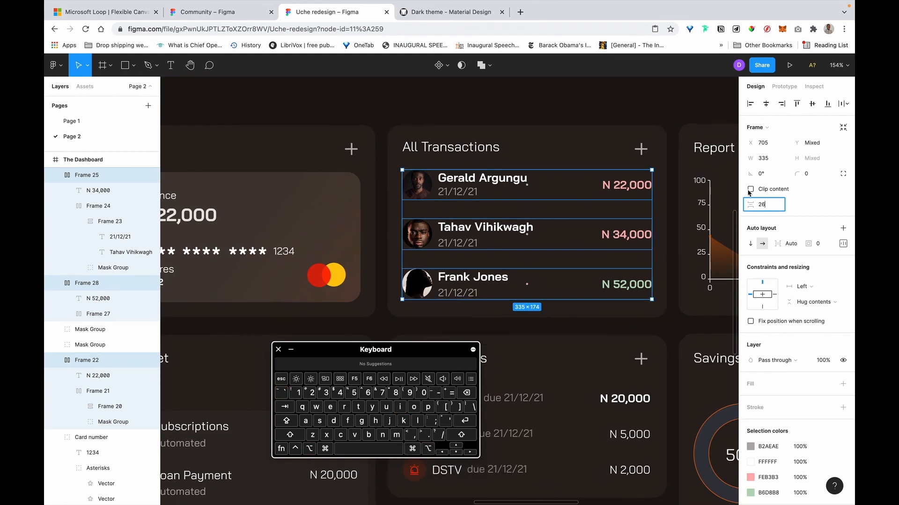
pyautogui.press('BackSpace')
pyautogui.write('4')
pyautogui.press('BackSpace')
pyautogui.write('8')
pyautogui.press('Return')
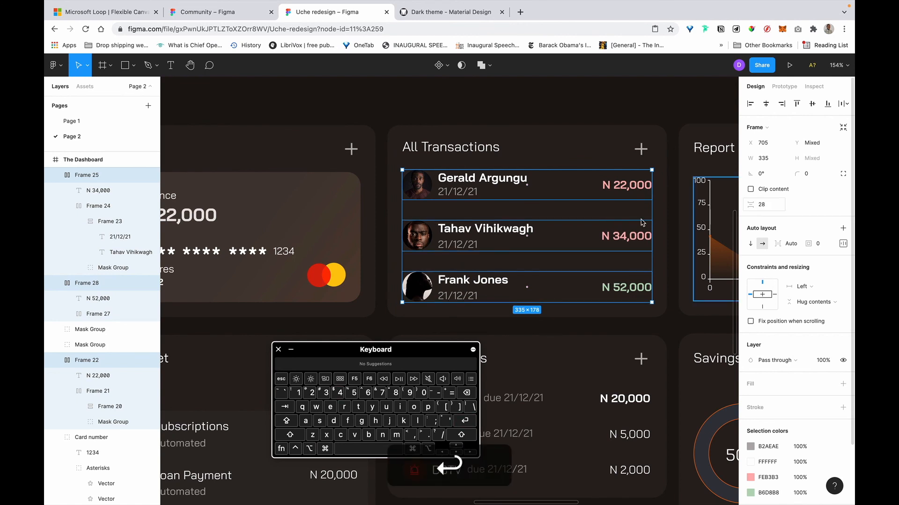
pyautogui.press('alt')
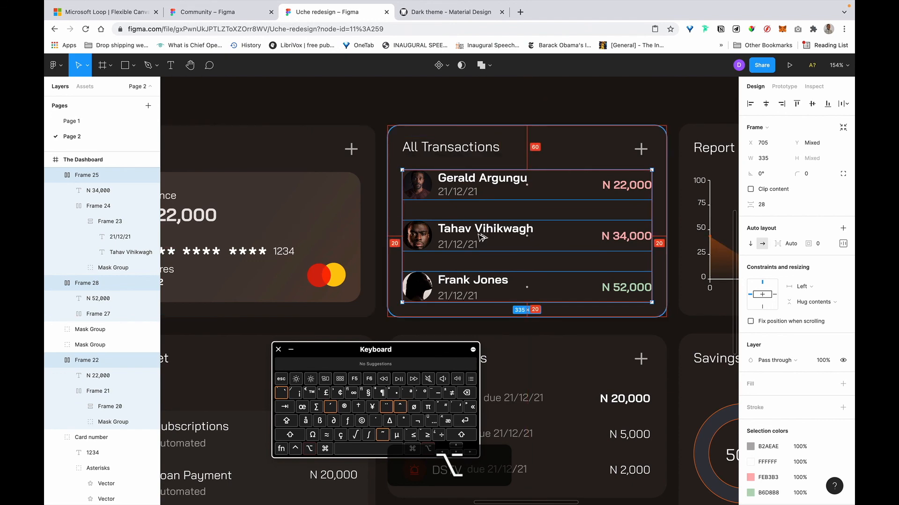
# Select and inspect the Report chart frame while panning around the Loans area.
pyautogui.scroll(-5, 482, 234)
pyautogui.hscroll(1, 627, 203)
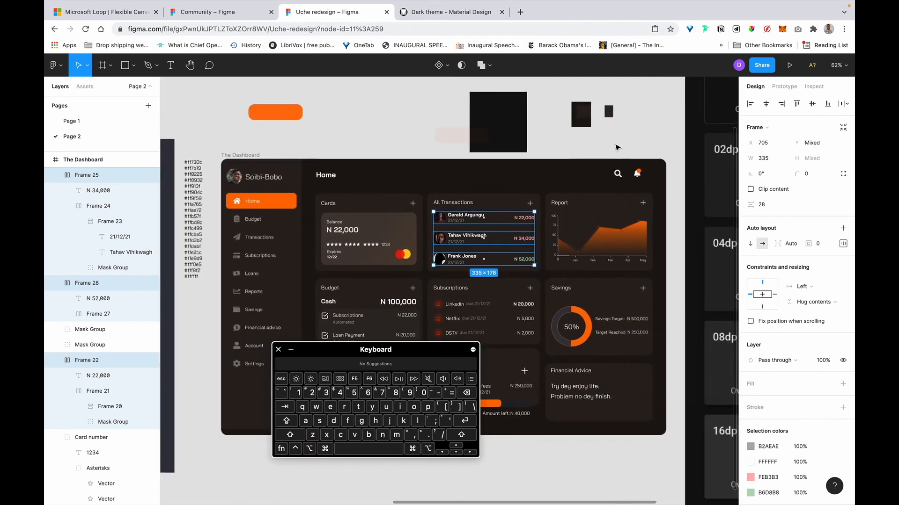
pyautogui.click(618, 147)
pyautogui.scroll(-1, 618, 148)
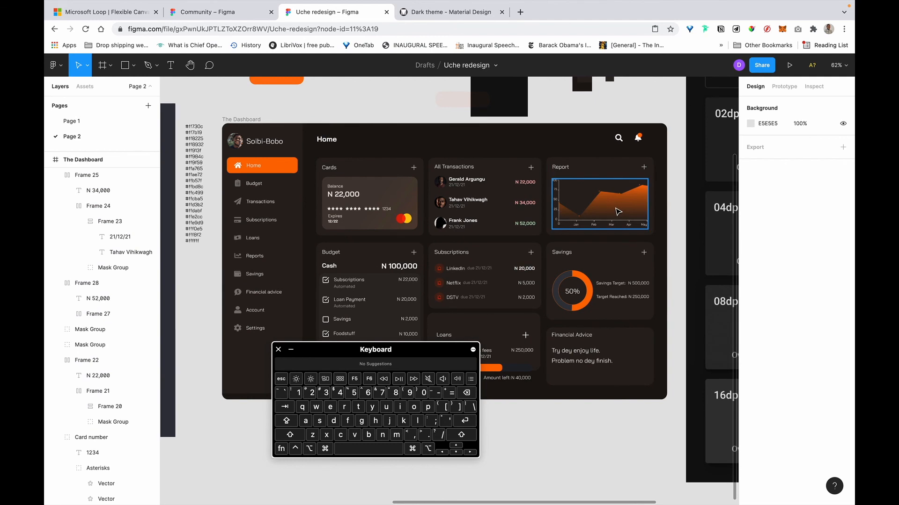
pyautogui.scroll(2, 618, 213)
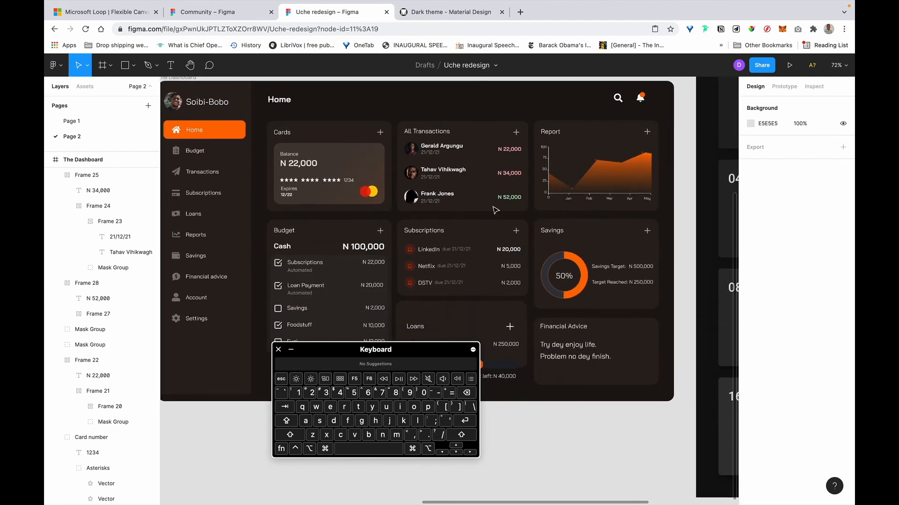
pyautogui.click(560, 175)
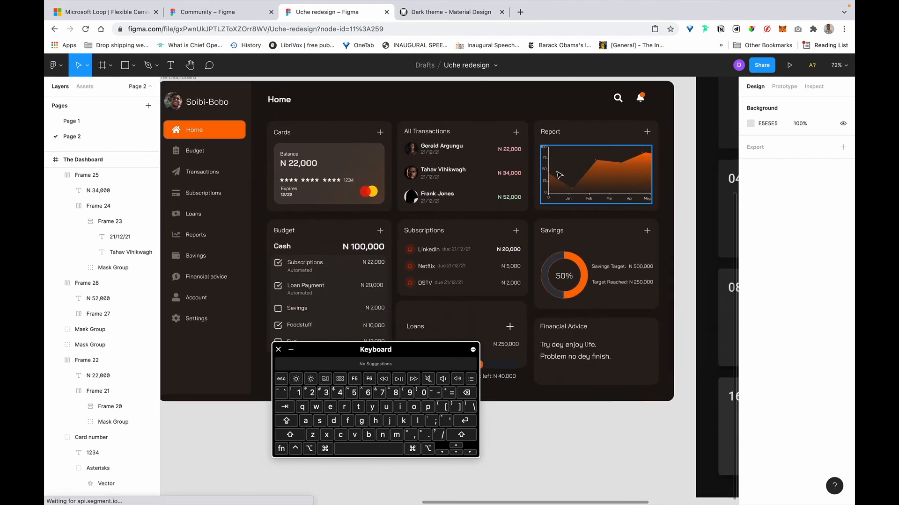
pyautogui.click(596, 188)
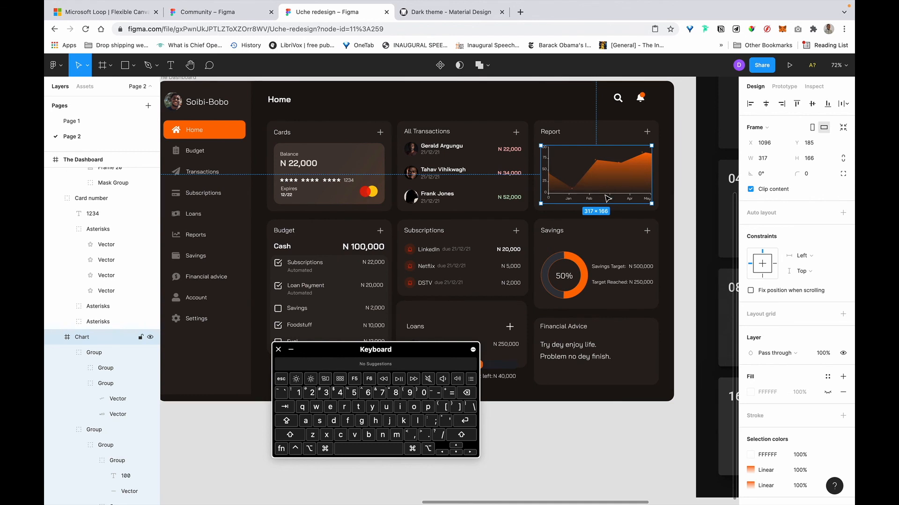
pyautogui.hscroll(3, 607, 199)
pyautogui.scroll(-3, 440, 217)
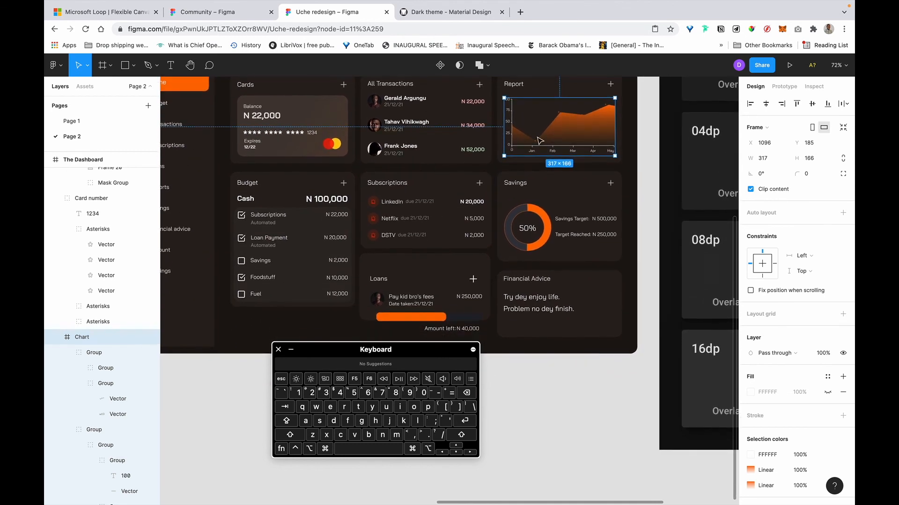
pyautogui.scroll(2, 537, 214)
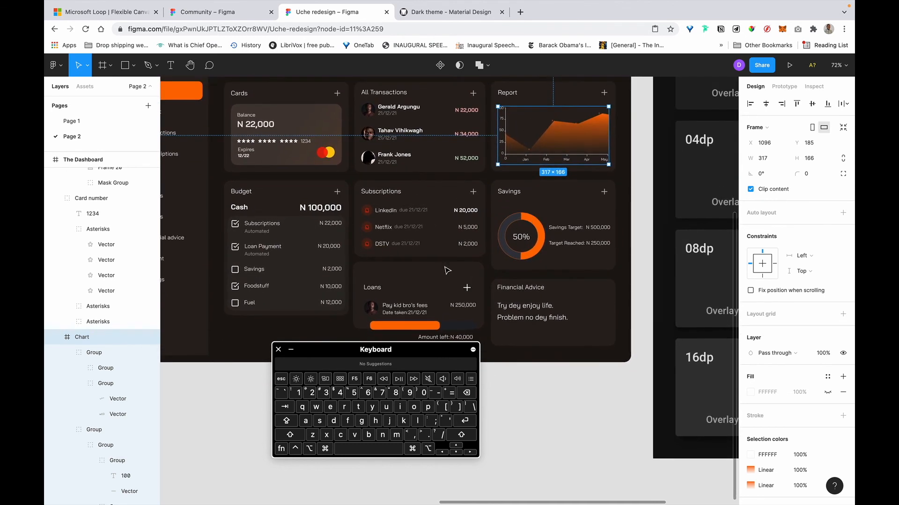
pyautogui.scroll(3, 409, 288)
pyautogui.scroll(-3, 413, 275)
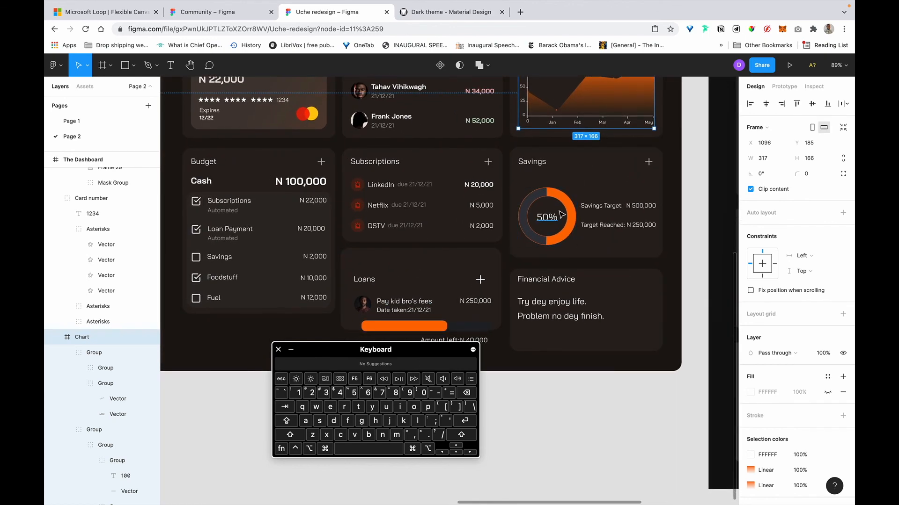
pyautogui.scroll(-2, 561, 215)
pyautogui.scroll(5, 302, 287)
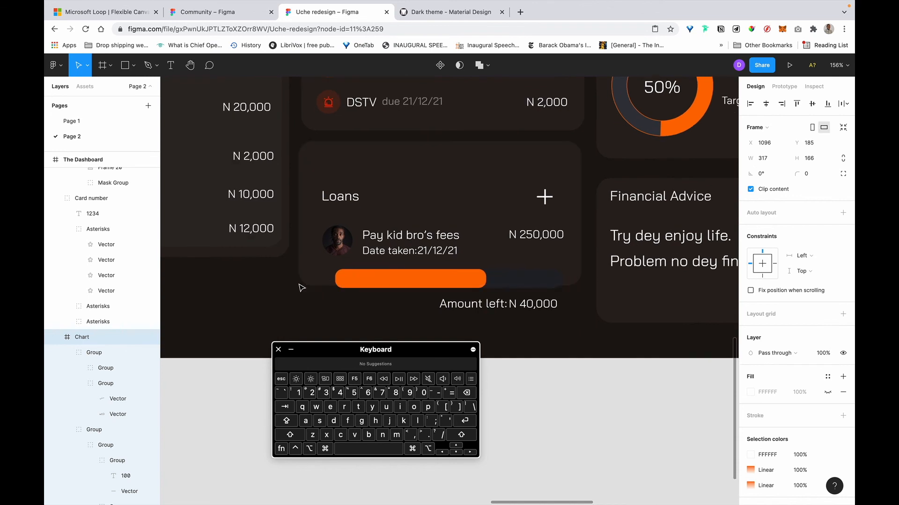
# Drag the Loans card's bottom edge up to make it 375 × 154.
pyautogui.click(319, 285)
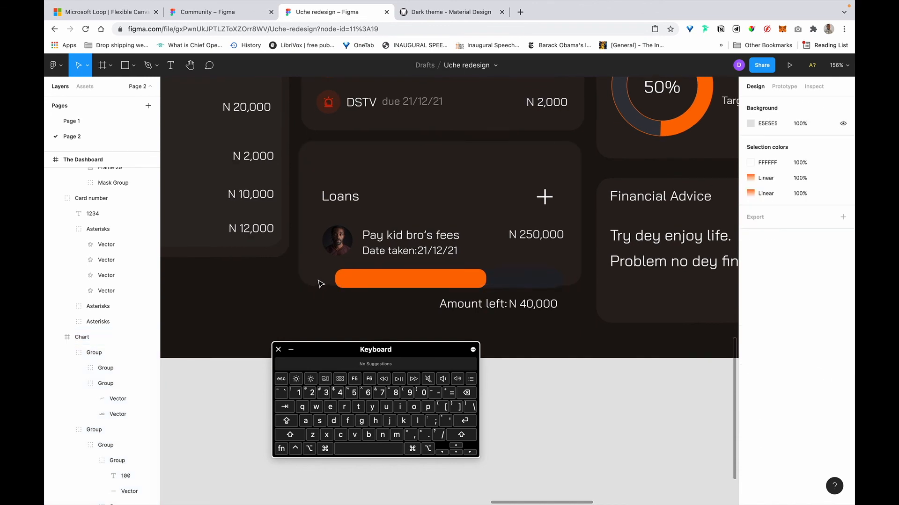
pyautogui.click(569, 278)
pyautogui.moveTo(519, 287); pyautogui.dragTo(519, 255)
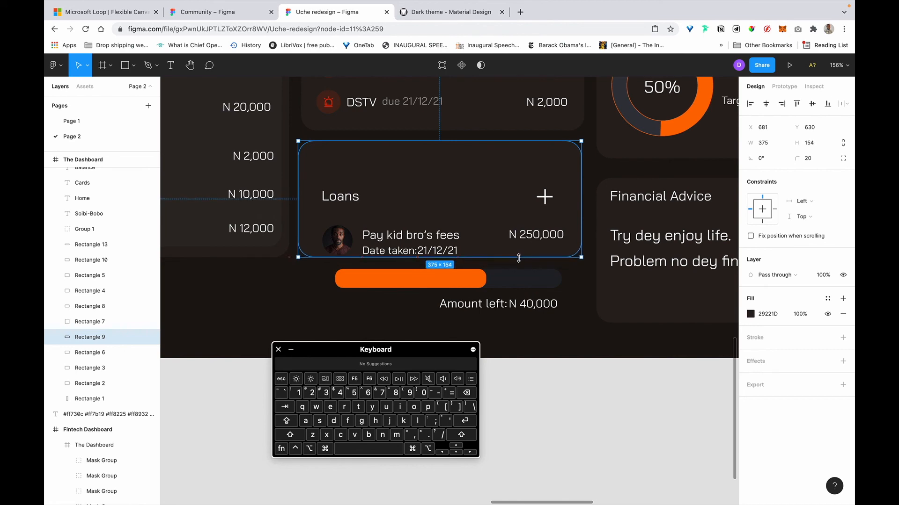
# Replace the Loans plus icon with a 24×24 copy of the Subscriptions plus icon.
pyautogui.scroll(-6, 519, 258)
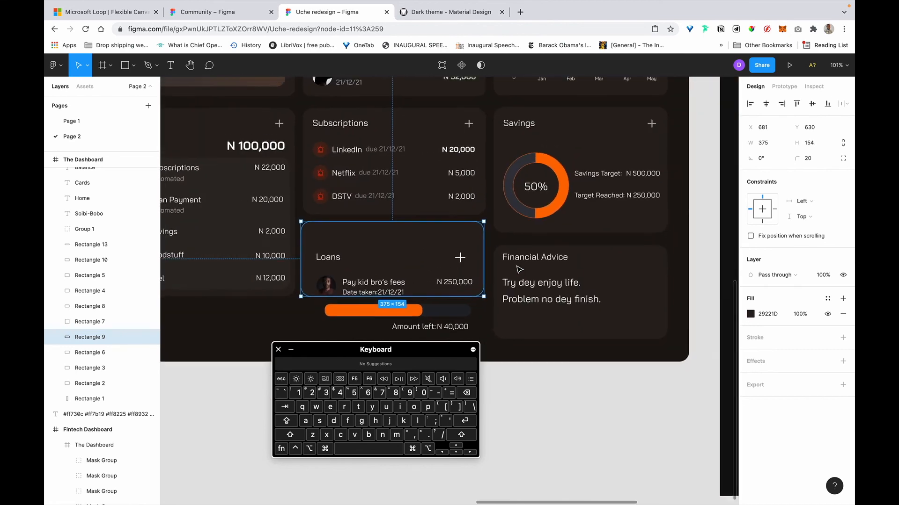
pyautogui.scroll(-3, 519, 269)
pyautogui.scroll(-1, 518, 265)
pyautogui.scroll(3, 518, 261)
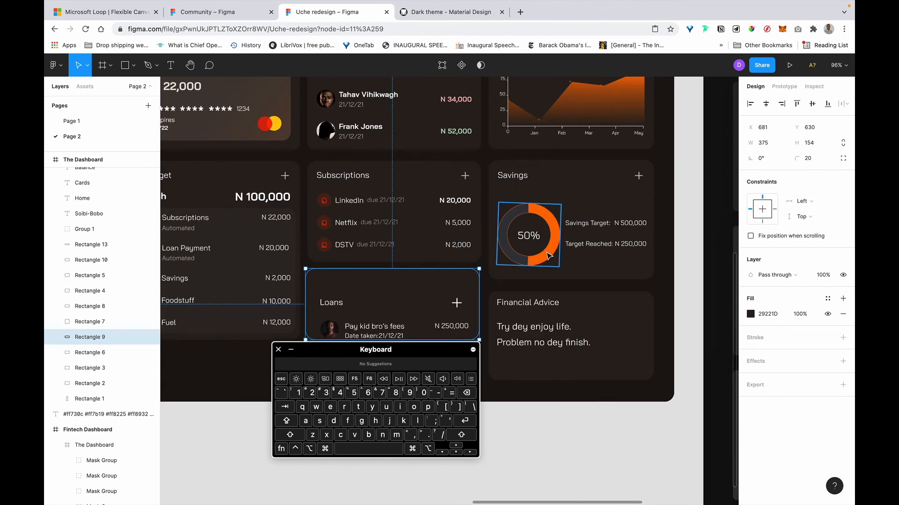
pyautogui.scroll(-1, 543, 239)
pyautogui.hscroll(-1, 543, 239)
pyautogui.hscroll(-2, 548, 255)
pyautogui.scroll(-1, 393, 255)
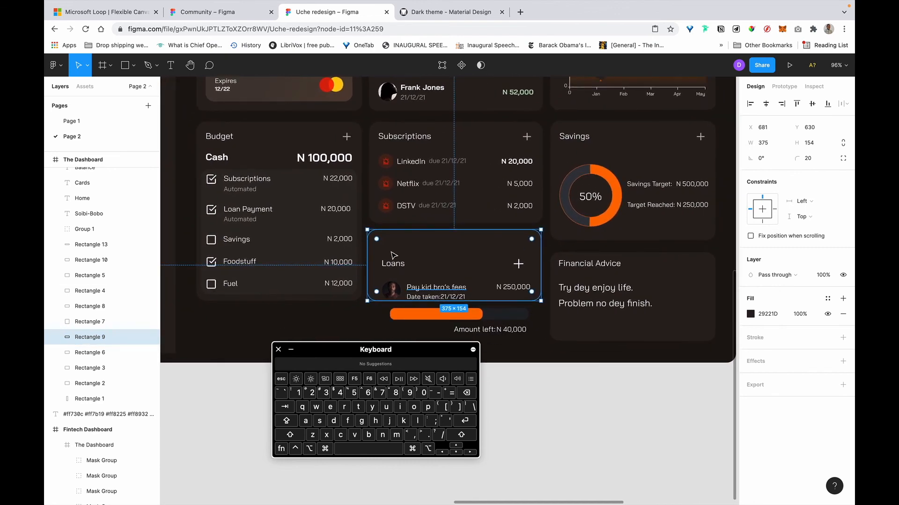
pyautogui.click(393, 265)
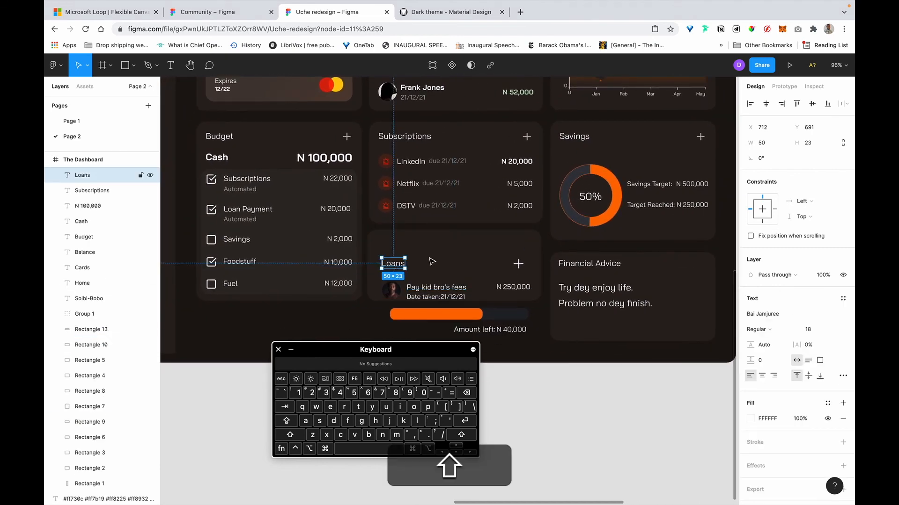
pyautogui.click(519, 265)
pyautogui.press('BackSpace')
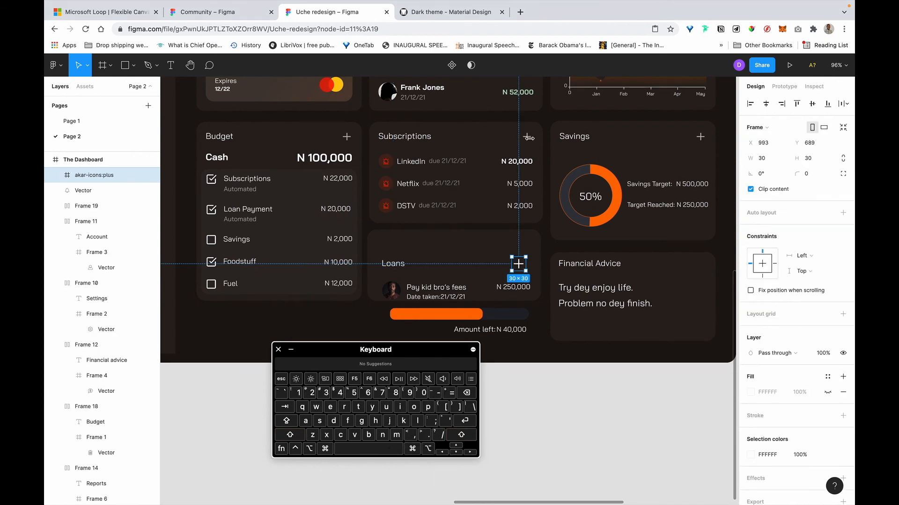
pyautogui.press('alt')
pyautogui.moveTo(526, 136); pyautogui.dragTo(525, 255)
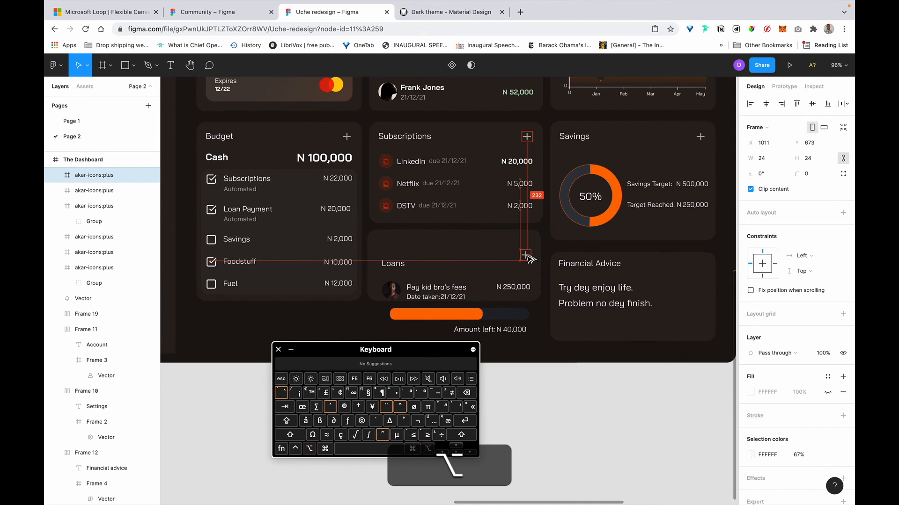
# Position the Loans title 20 px from the card edges and top-align it with the plus icon.
pyautogui.click(392, 264)
pyautogui.moveTo(392, 264)
pyautogui.mouseDown()
pyautogui.moveTo(392, 243)
pyautogui.moveTo(392, 252)
pyautogui.mouseUp()
pyautogui.press('alt')
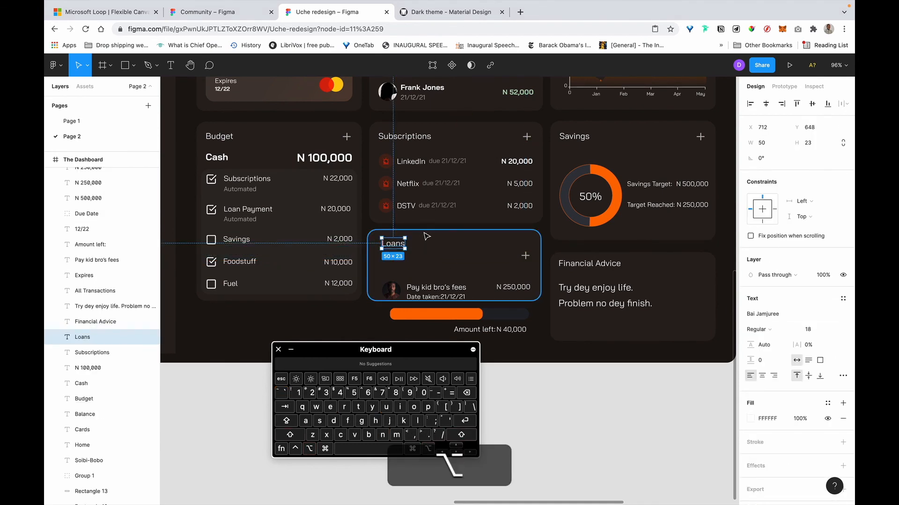
pyautogui.press('Down')
pyautogui.press('Down')
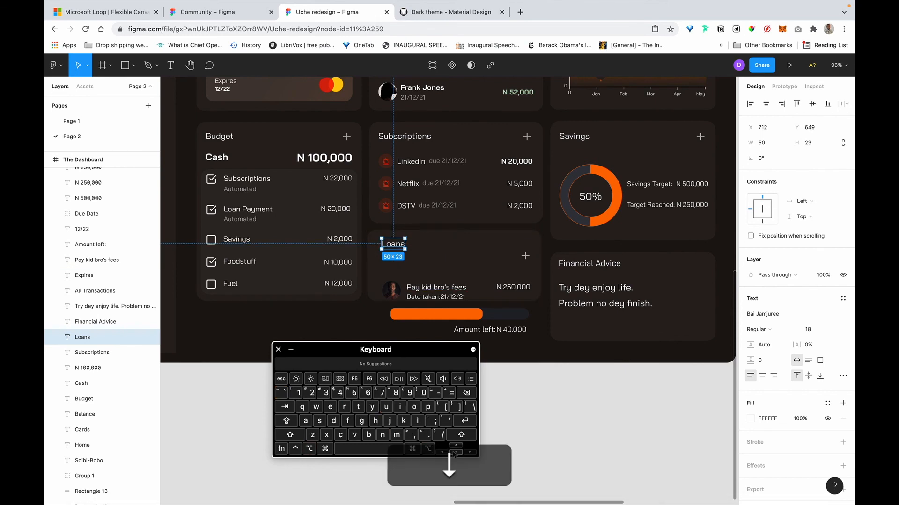
pyautogui.hotkey('alt', 'shift', 'Left')
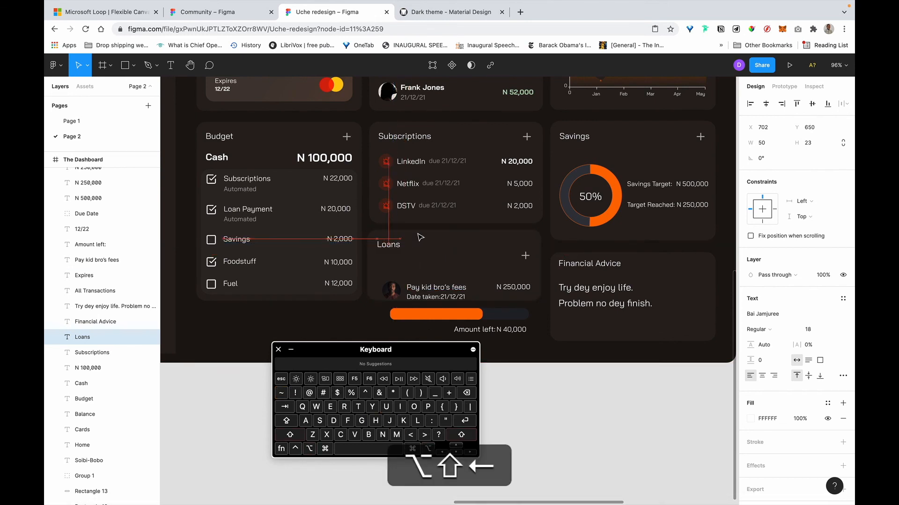
pyautogui.hotkey('alt', 'Left')
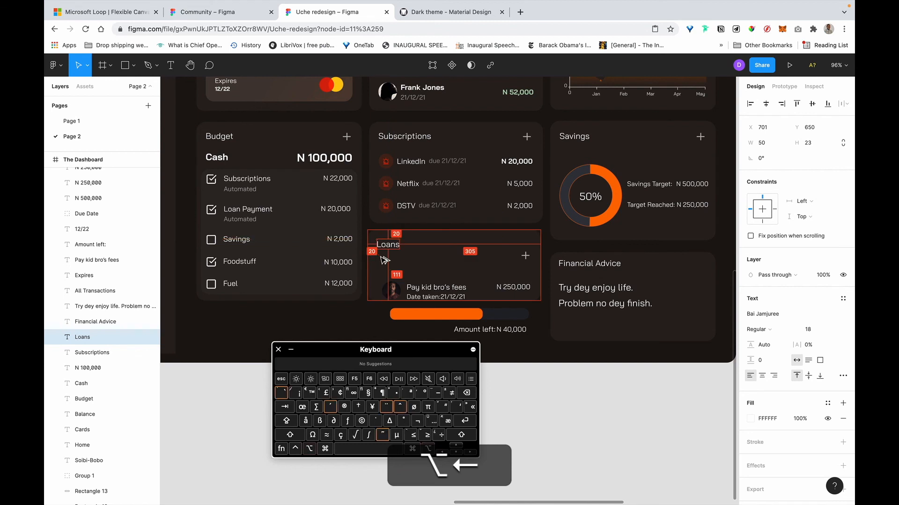
pyautogui.keyDown('shift'); pyautogui.click(525, 256); pyautogui.keyUp('shift')
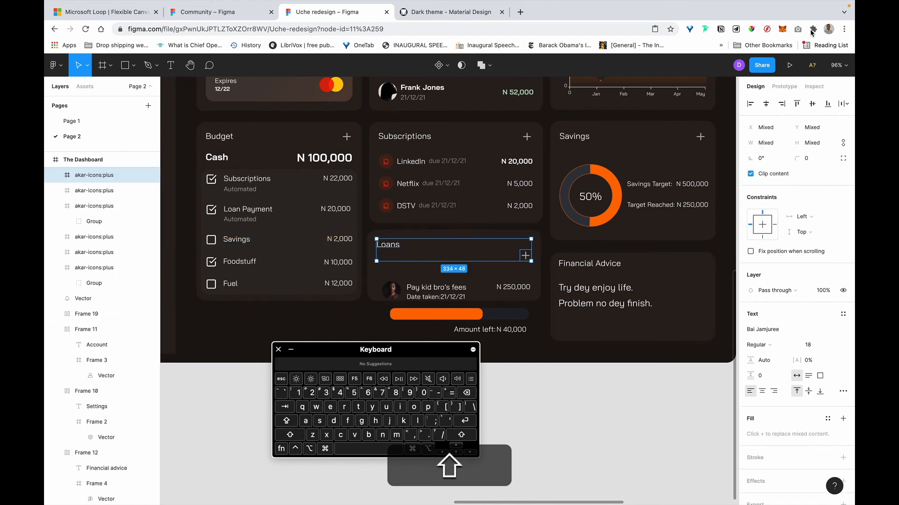
pyautogui.click(797, 105)
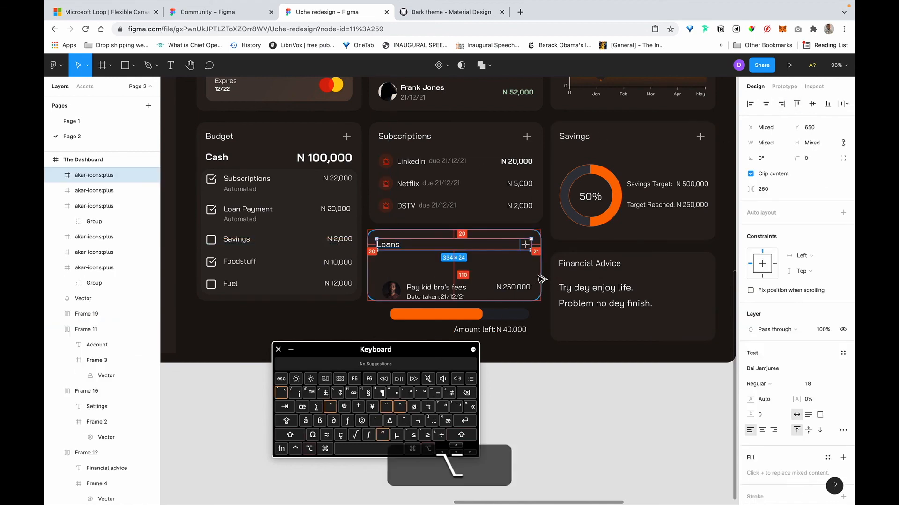
pyautogui.click(519, 242)
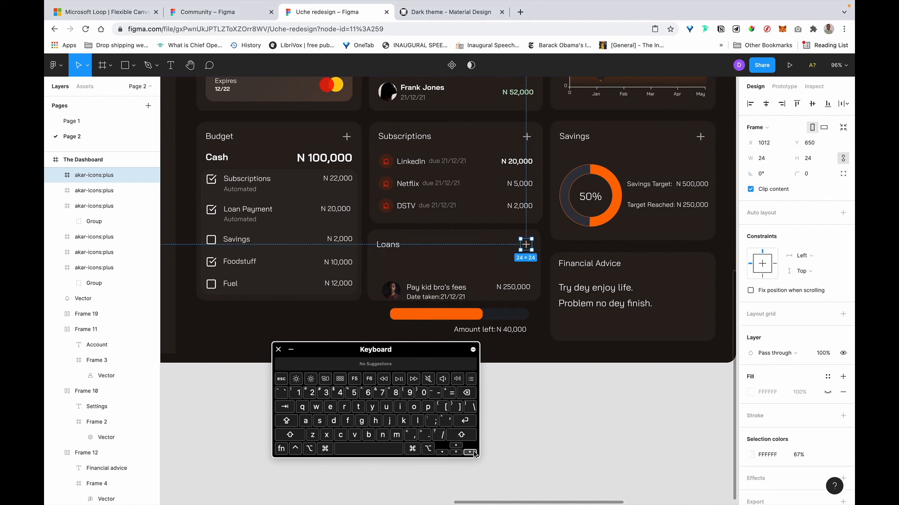
pyautogui.click(388, 295)
pyautogui.scroll(5, 414, 241)
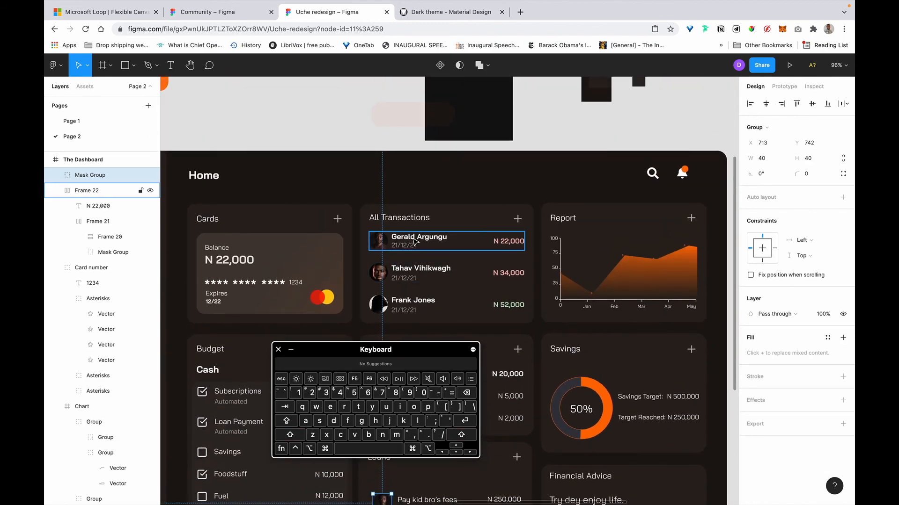
pyautogui.tripleClick(416, 241)
pyautogui.click(506, 241)
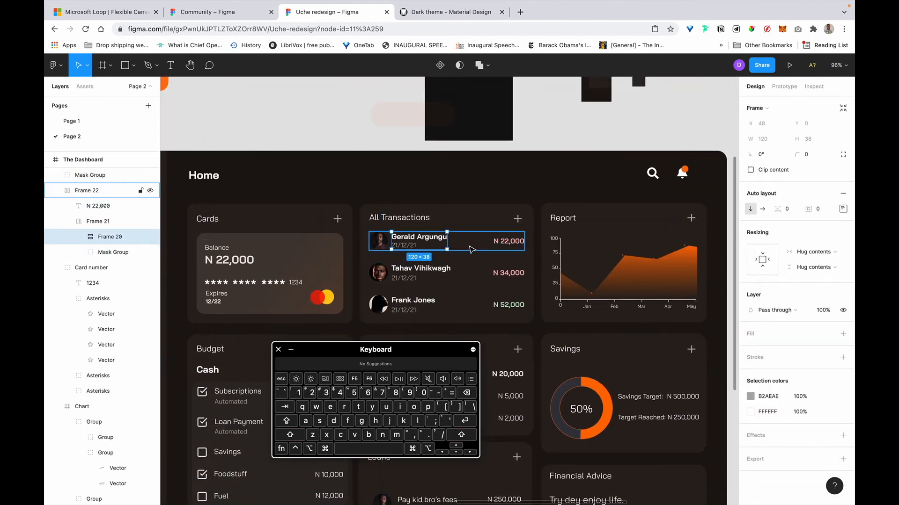
pyautogui.scroll(-5, 501, 178)
pyautogui.moveTo(492, 218); pyautogui.dragTo(493, 346)
pyautogui.scroll(-4, 515, 280)
pyautogui.scroll(10, 532, 192)
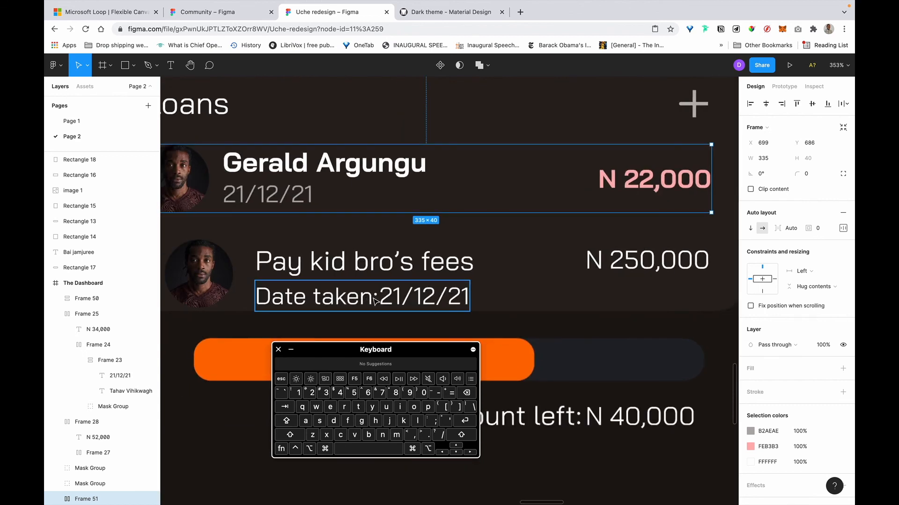
# Change the copied row's date line to read 'date taken 21/12/21'.
pyautogui.doubleClick(374, 301)
pyautogui.press('Right')
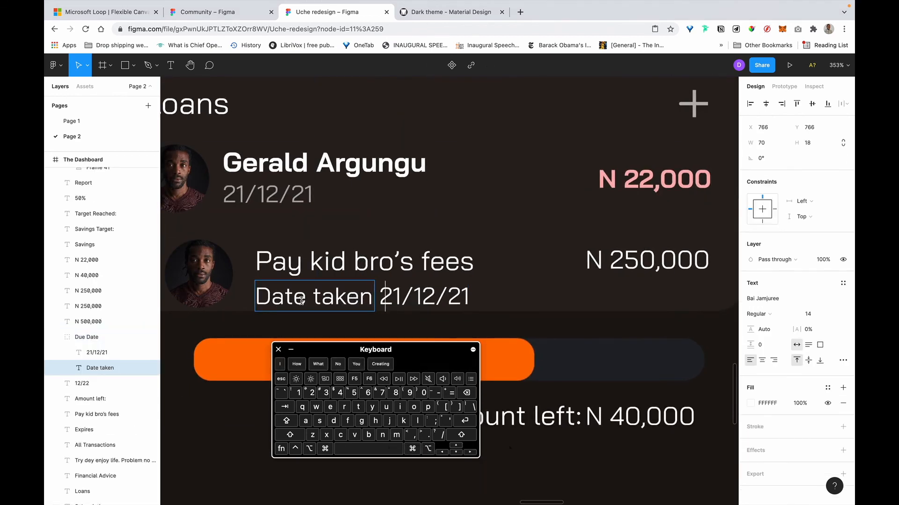
pyautogui.click(270, 297)
pyautogui.press('BackSpace')
pyautogui.write('x')
pyautogui.write('d')
pyautogui.press('Escape')
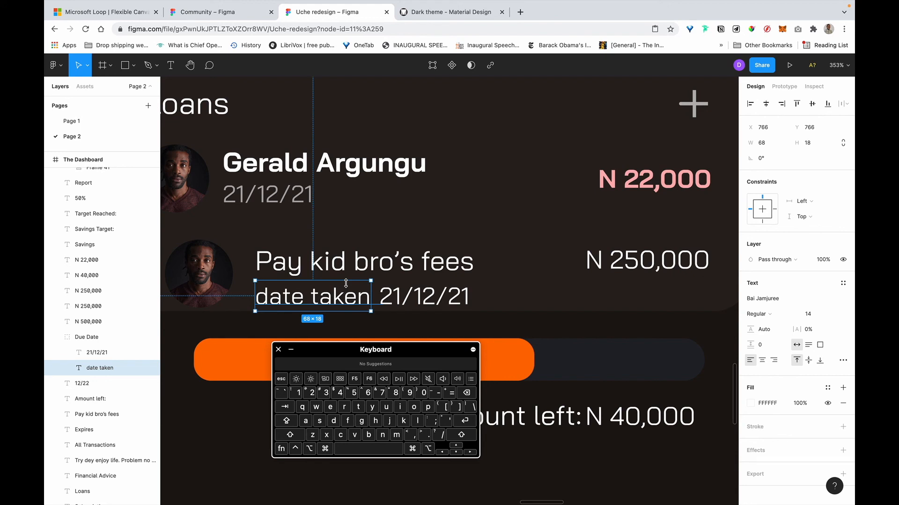
pyautogui.press('Return')
pyautogui.press('super+c')
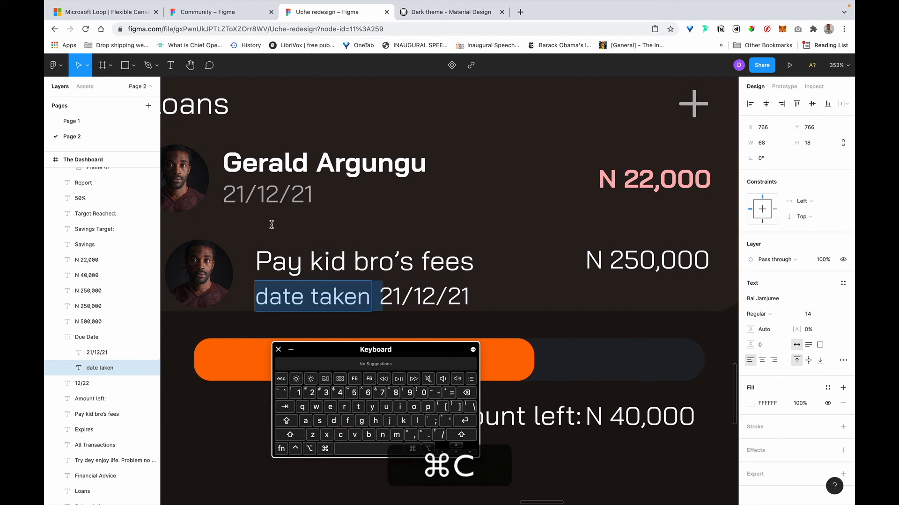
pyautogui.click(225, 198)
pyautogui.doubleClick(225, 197)
pyautogui.press('super+v')
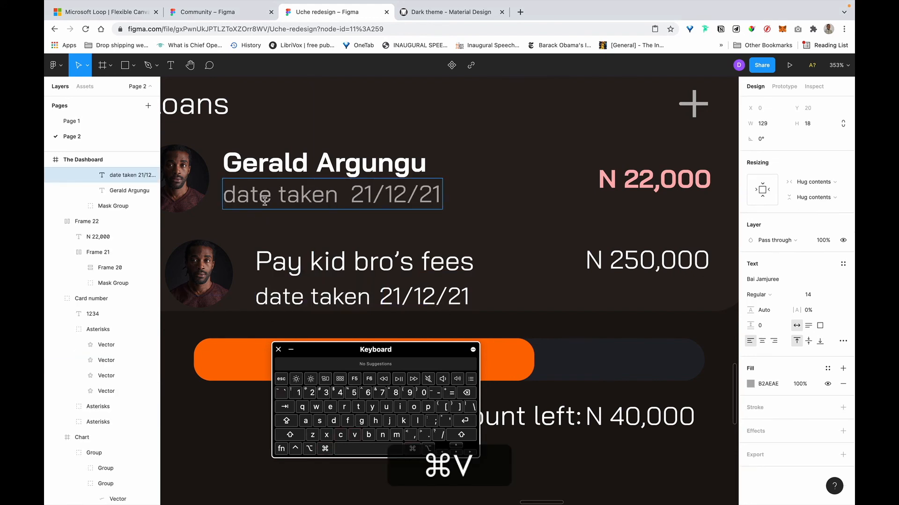
pyautogui.press('Escape')
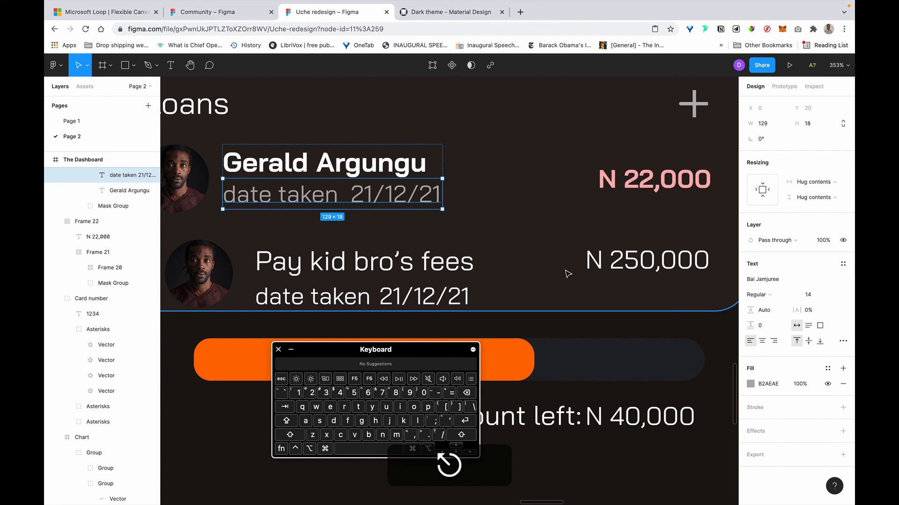
# Replace the copied row's N 22,000 amount with N 250,000.
pyautogui.click(638, 266)
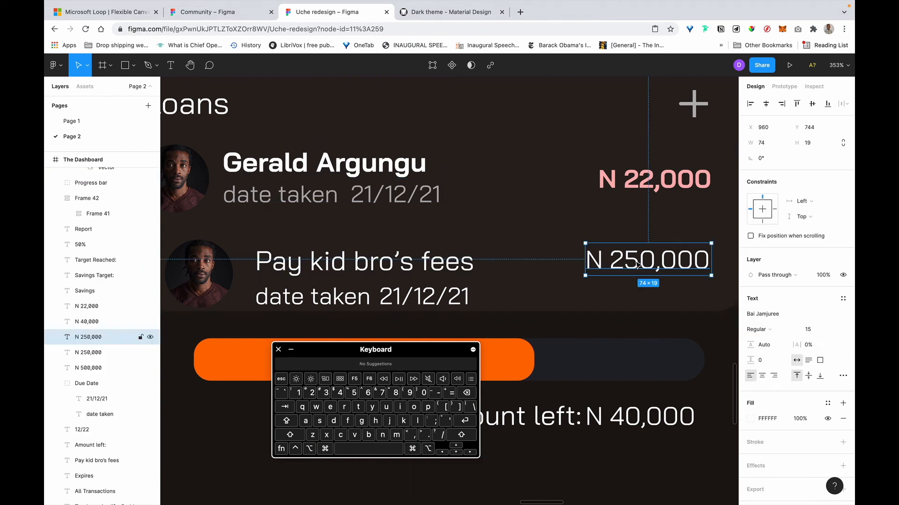
pyautogui.click(623, 184)
pyautogui.click(637, 179)
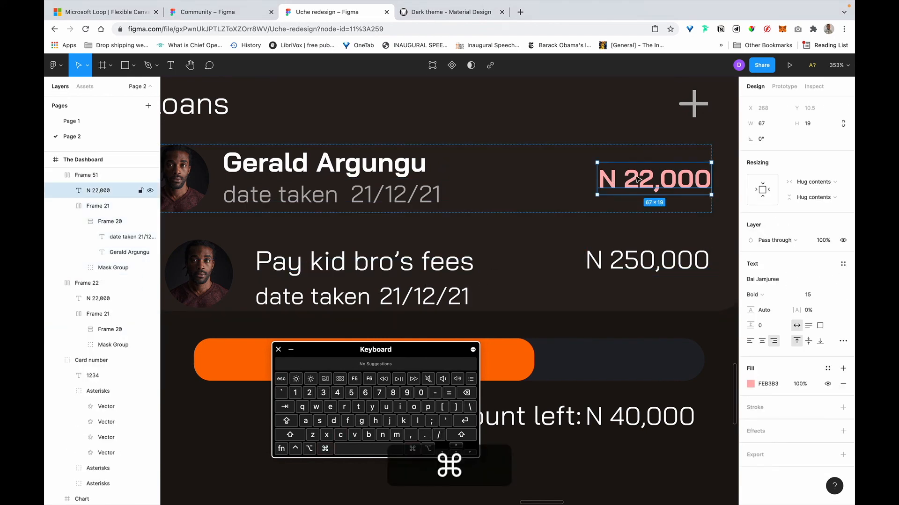
pyautogui.press('super+v')
pyautogui.click(521, 185)
pyautogui.press('BackSpace')
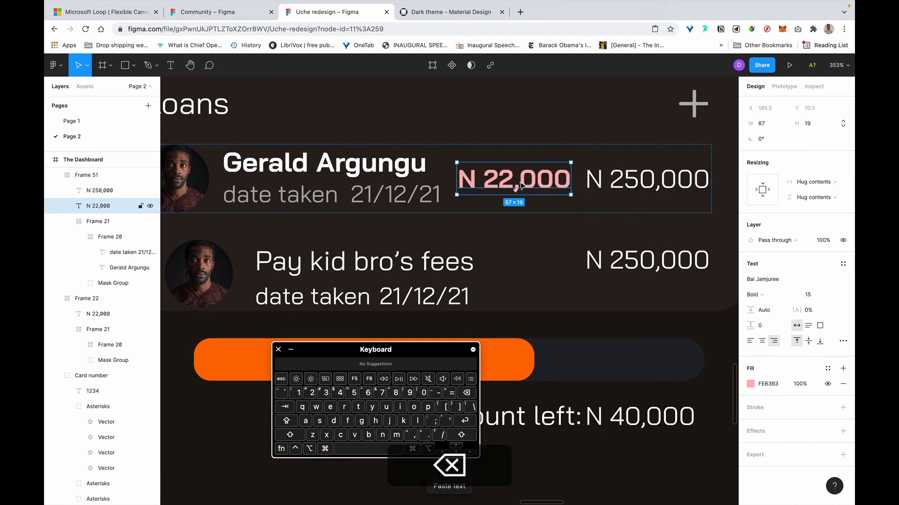
# Retitle the copied row 'Pay kid bro's fees'.
pyautogui.scroll(-3, 546, 279)
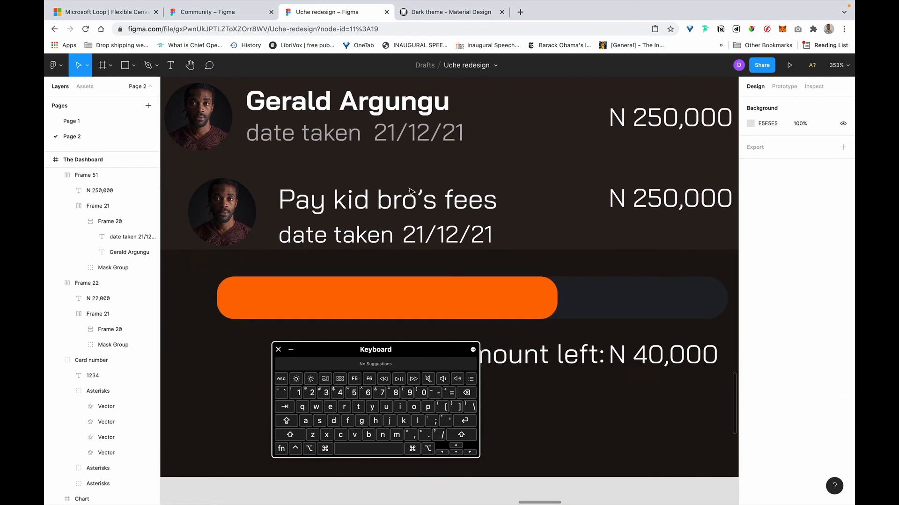
pyautogui.keyDown('shift'); pyautogui.click(401, 204); pyautogui.keyUp('shift')
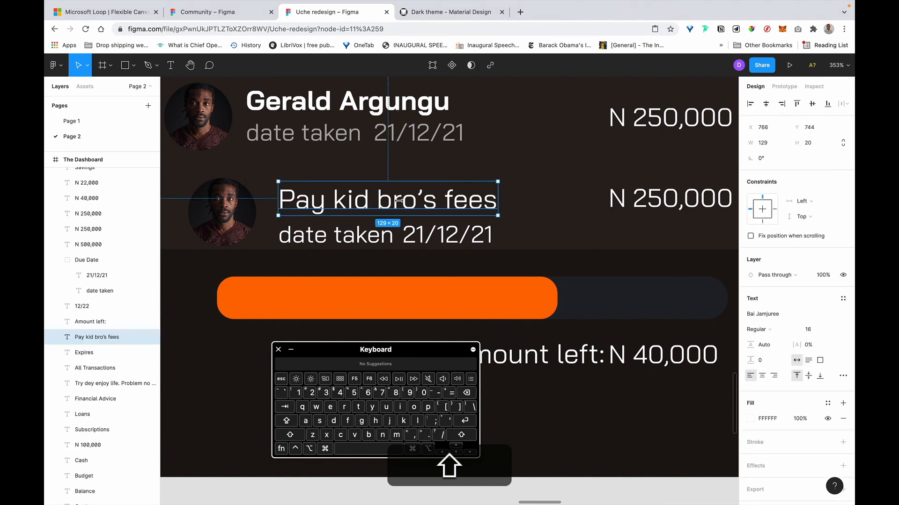
pyautogui.doubleClick(401, 203)
pyautogui.press('super+c')
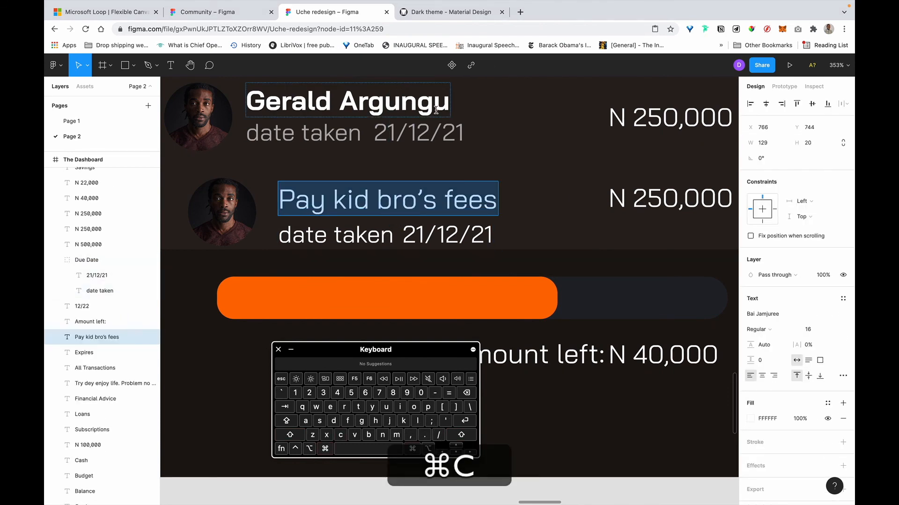
pyautogui.doubleClick(449, 99)
pyautogui.press('super+v')
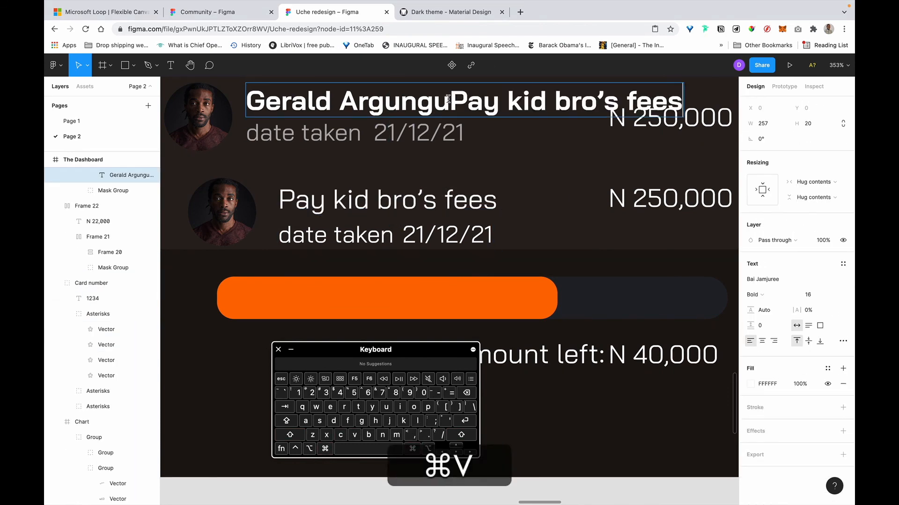
pyautogui.press('shift+super+Left')
pyautogui.hscroll(-2, 446, 97)
pyautogui.press('BackSpace')
pyautogui.press('Escape')
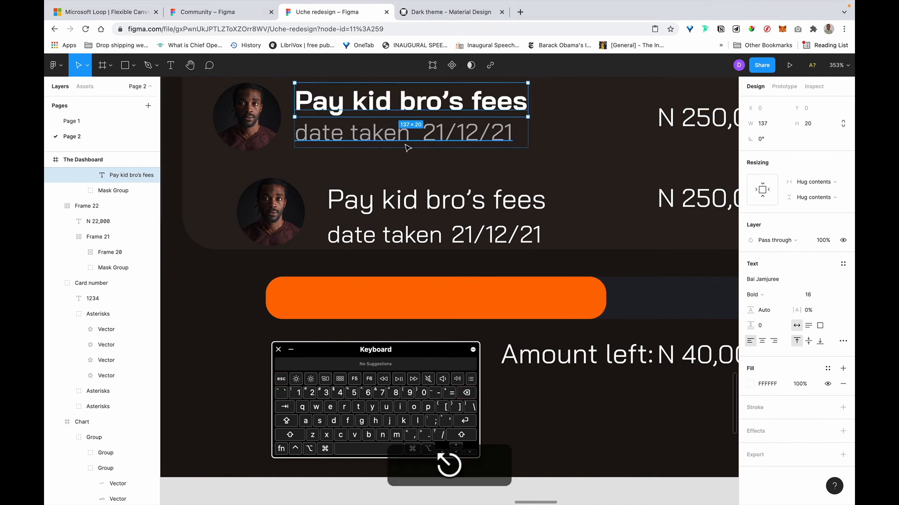
# Delete the old loan row's title, date, avatar and amount.
pyautogui.click(396, 204)
pyautogui.keyDown('shift'); pyautogui.click(355, 232); pyautogui.keyUp('shift')
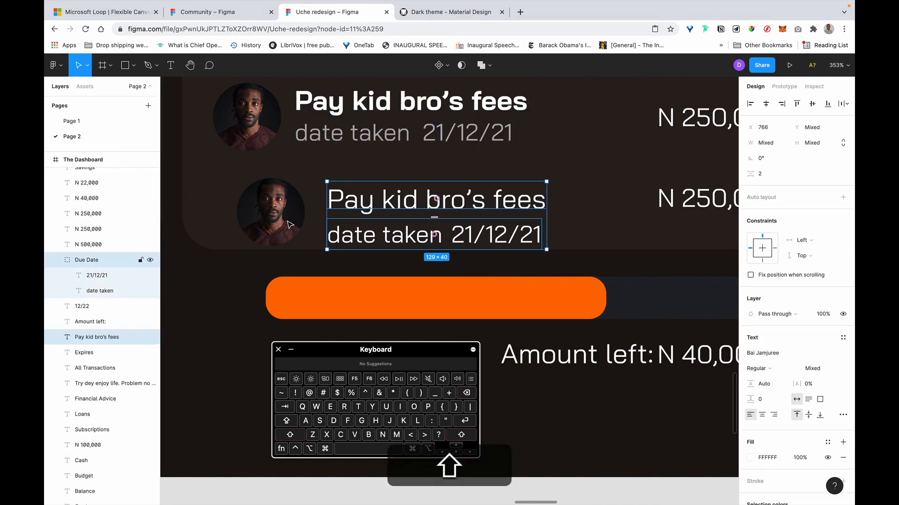
pyautogui.keyDown('shift'); pyautogui.click(290, 225); pyautogui.keyUp('shift')
pyautogui.keyDown('shift'); pyautogui.click(711, 202); pyautogui.keyUp('shift')
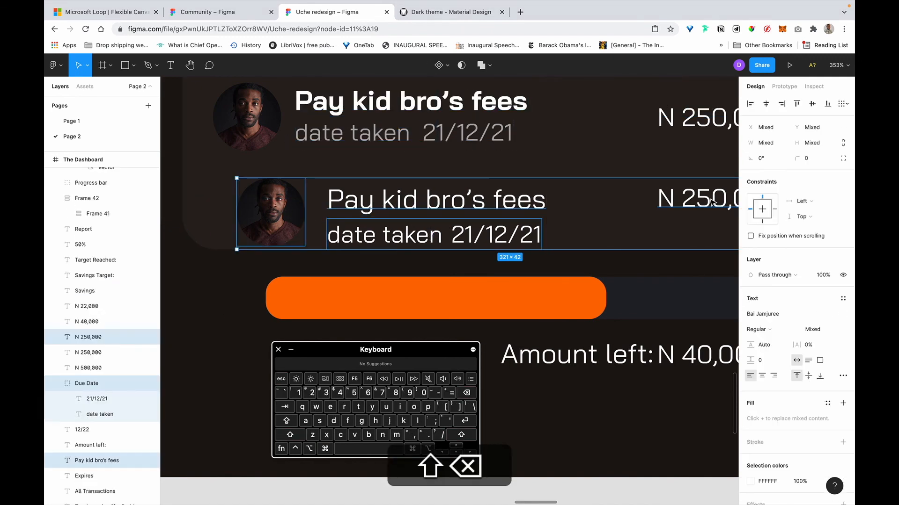
pyautogui.press('BackSpace')
pyautogui.scroll(-5, 712, 202)
pyautogui.hscroll(2, 712, 203)
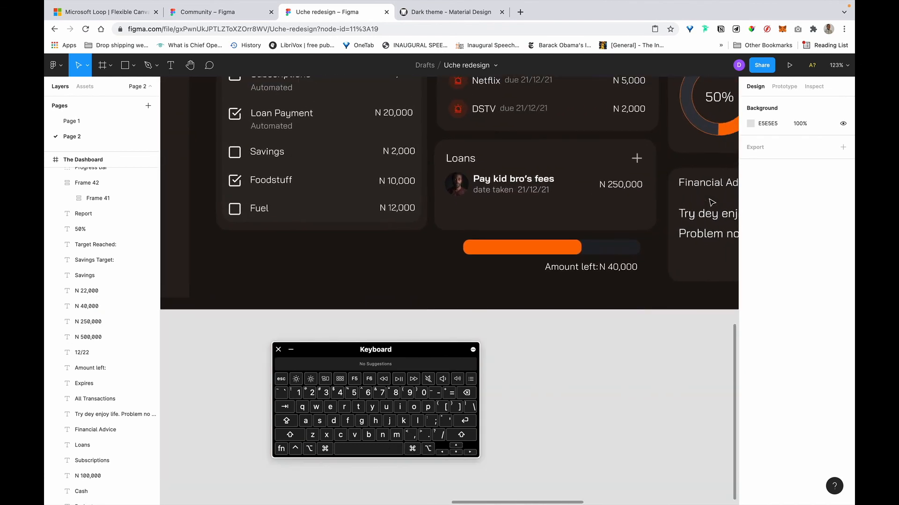
# Move the progress bar group up beneath the loan row.
pyautogui.click(562, 253)
pyautogui.moveTo(560, 250); pyautogui.dragTo(568, 216)
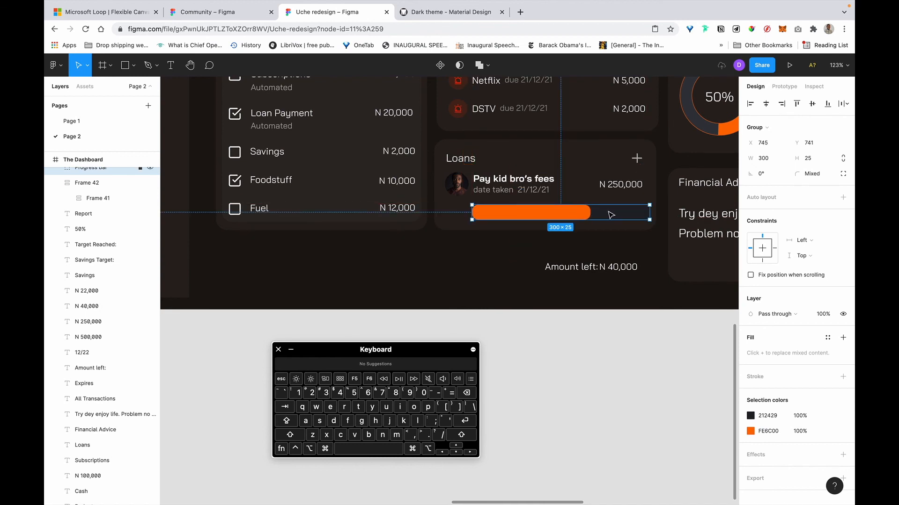
pyautogui.scroll(5, 524, 208)
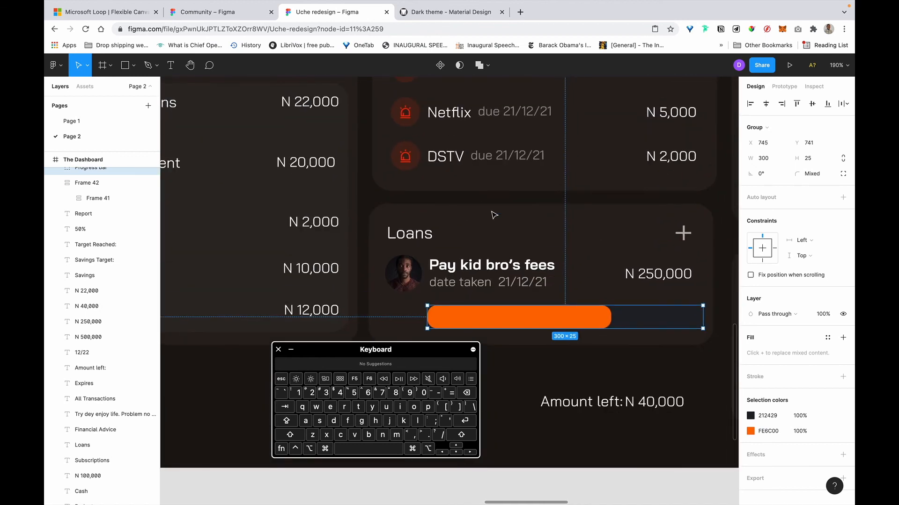
pyautogui.doubleClick(493, 214)
pyautogui.press('Escape')
pyautogui.scroll(6, 493, 214)
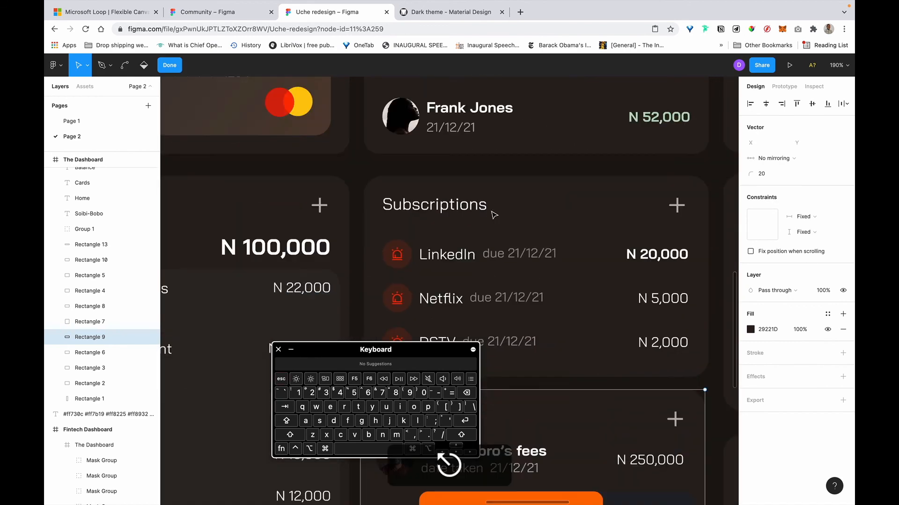
# Measure the gaps between cards and nudge the Budget card up to match.
pyautogui.click(492, 267)
pyautogui.press('alt')
pyautogui.moveTo(524, 240)
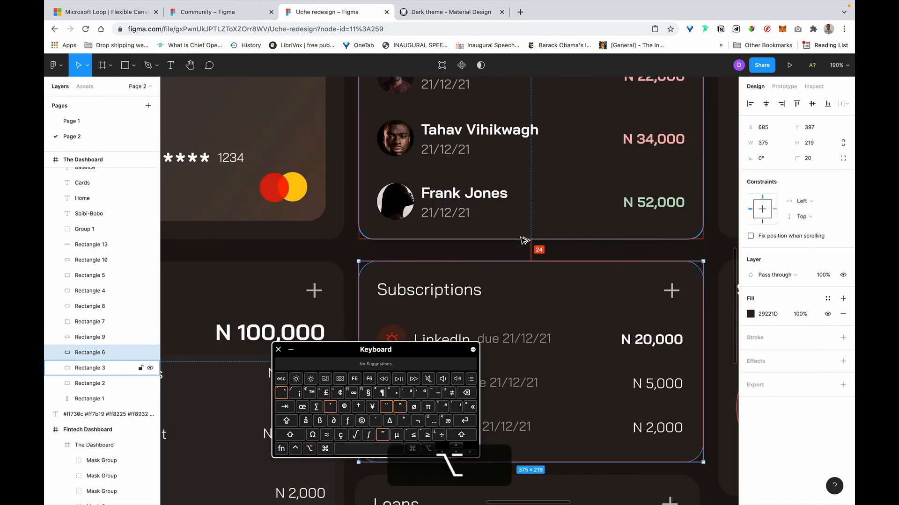
pyautogui.scroll(-5, 523, 241)
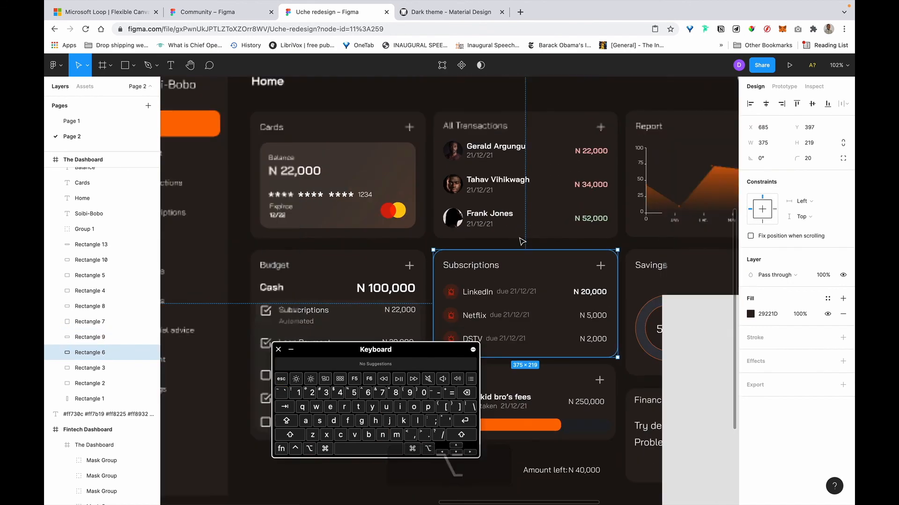
pyautogui.scroll(-3, 522, 242)
pyautogui.press('alt')
pyautogui.moveTo(509, 256)
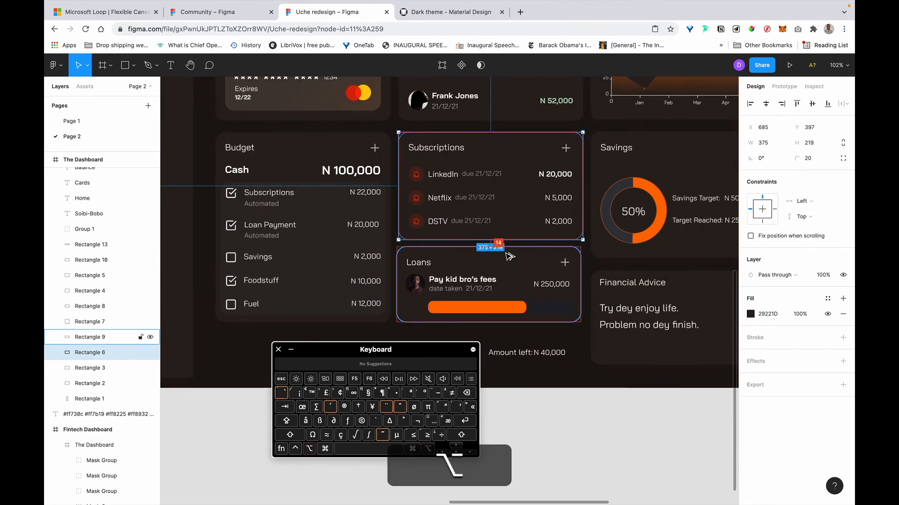
pyautogui.scroll(3, 510, 255)
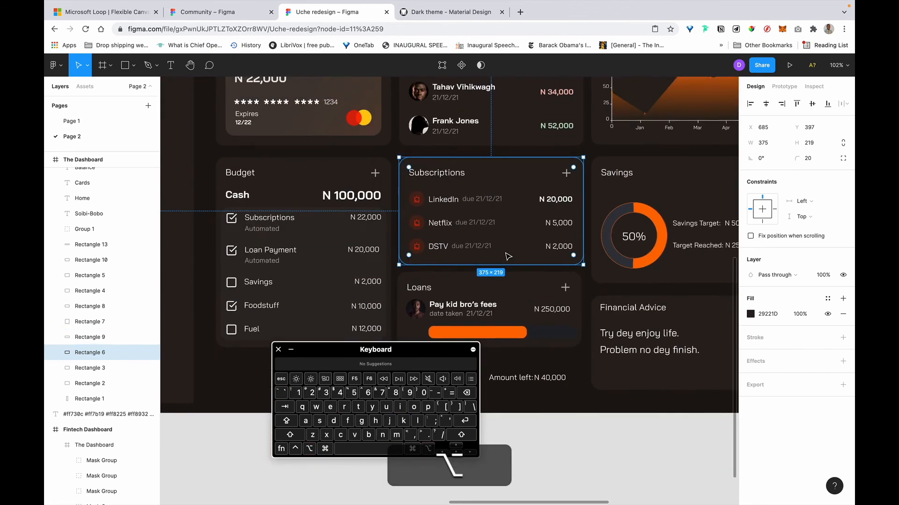
pyautogui.click(305, 198)
pyautogui.press('alt')
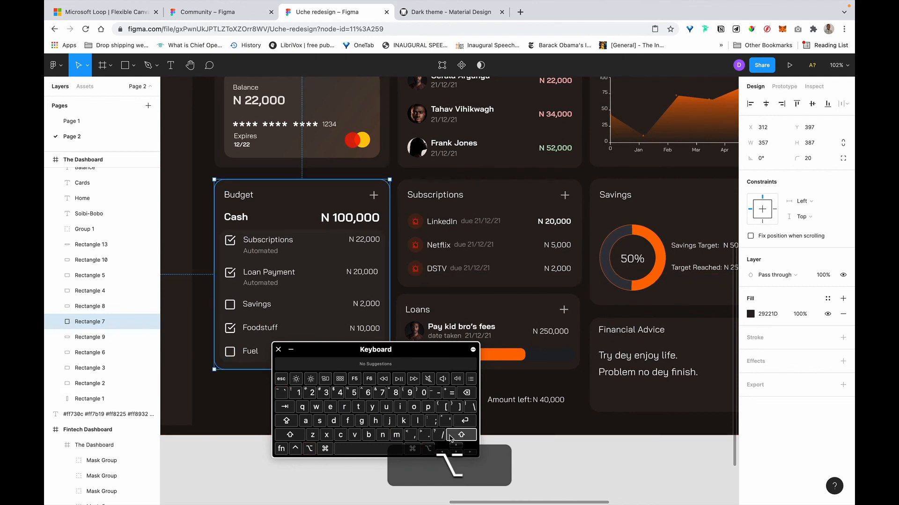
pyautogui.press('Up')
pyautogui.press('Up')
pyautogui.press('Up')
pyautogui.press('alt')
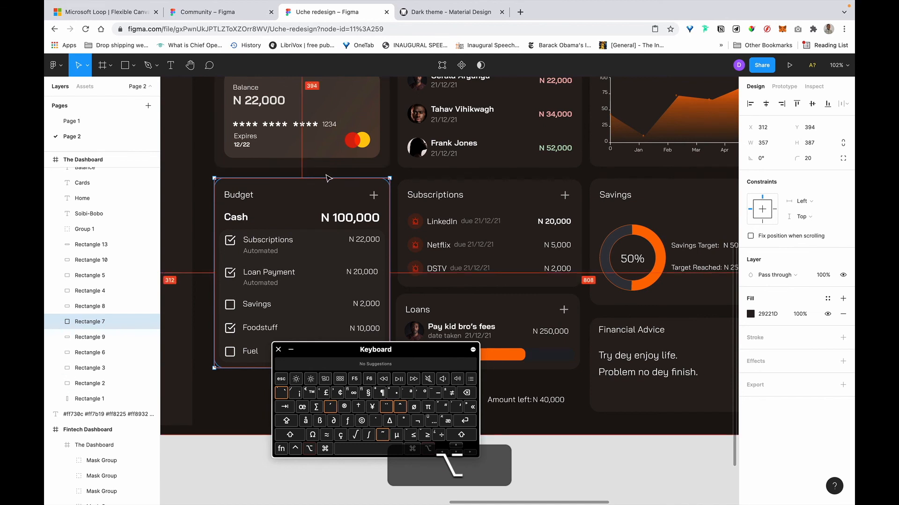
pyautogui.press('Up')
# Check the Budget card's inner padding and stretch it slightly taller.
pyautogui.press('super')
pyautogui.scroll(-3, 281, 274)
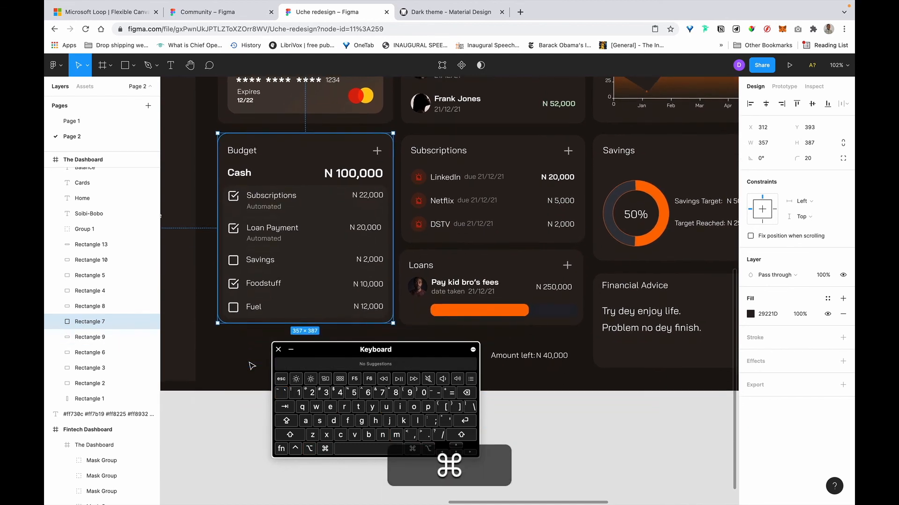
pyautogui.click(323, 282)
pyautogui.click(322, 273)
pyautogui.press('alt')
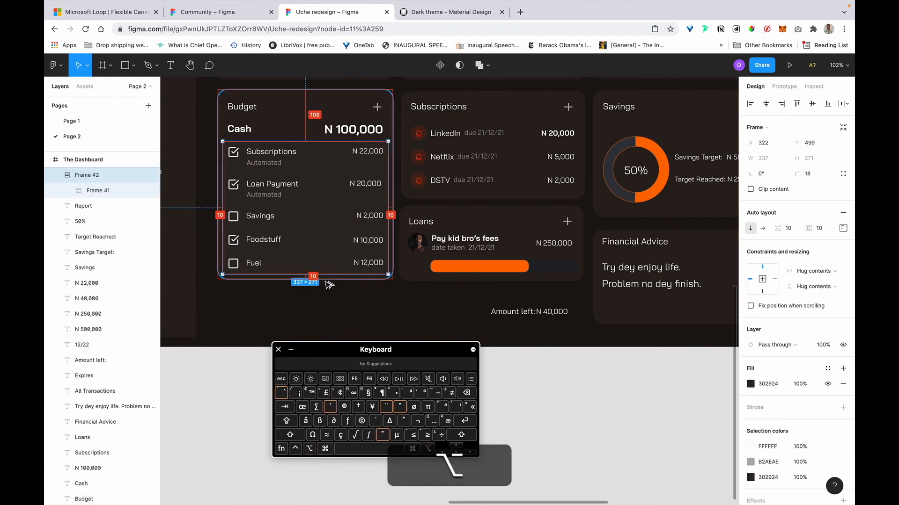
pyautogui.click(331, 278)
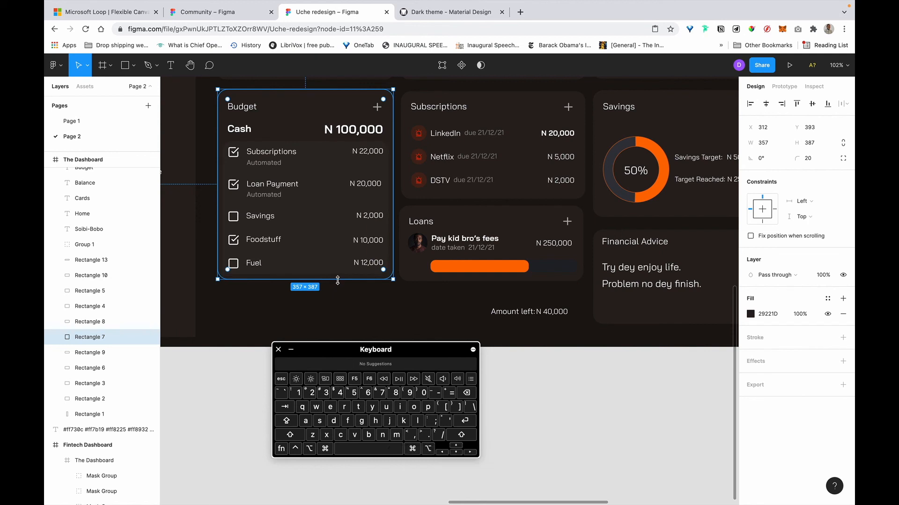
pyautogui.moveTo(327, 281); pyautogui.dragTo(328, 283)
pyautogui.press('alt')
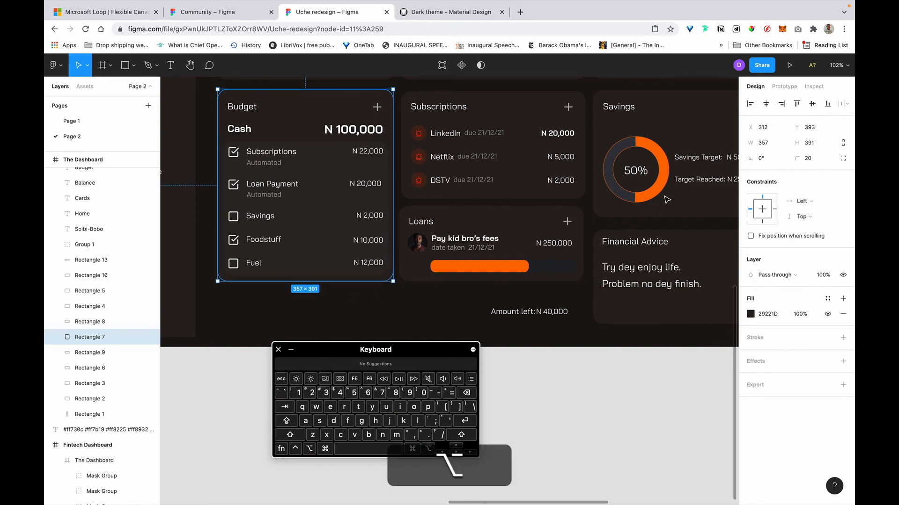
# Set the Budget card height to 397 px by adding 6 to H.
pyautogui.click(762, 143)
pyautogui.press('Right')
pyautogui.press('Tab')
pyautogui.press('Right')
pyautogui.write('+6')
pyautogui.press('Return')
pyautogui.press('alt')
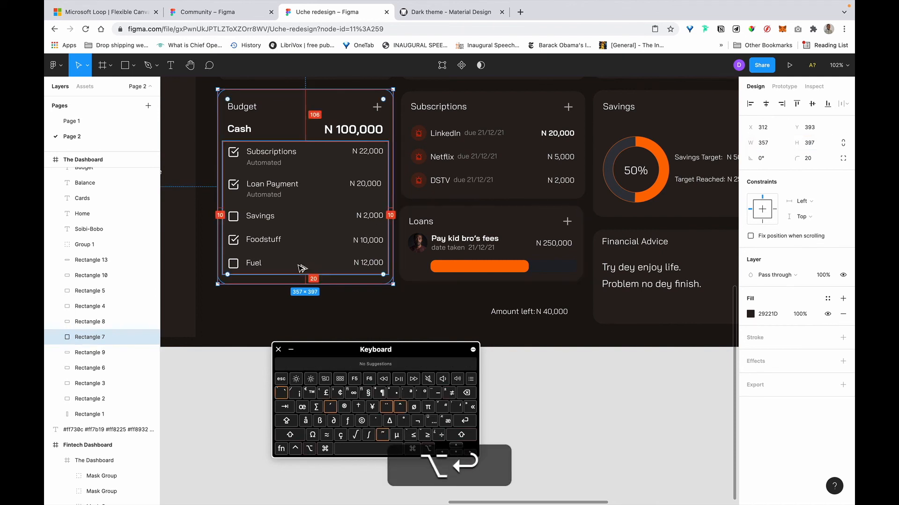
# Make the Loans card slightly taller.
pyautogui.click(314, 299)
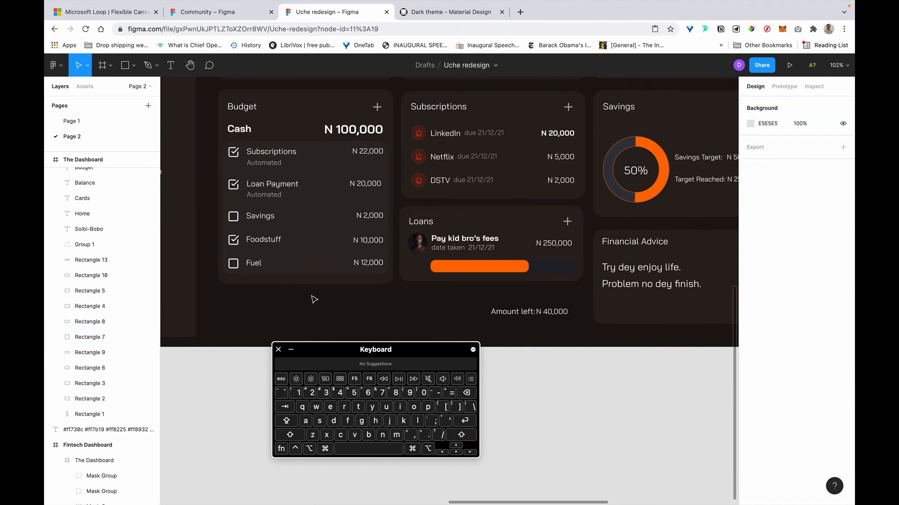
pyautogui.scroll(2, 311, 297)
pyautogui.hscroll(3, 311, 297)
pyautogui.click(517, 260)
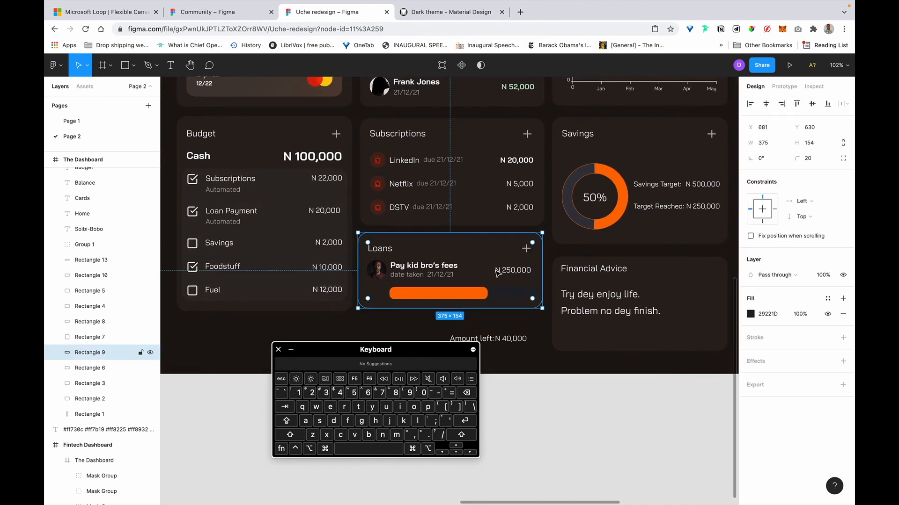
pyautogui.moveTo(385, 307); pyautogui.dragTo(386, 311)
pyautogui.scroll(2, 419, 190)
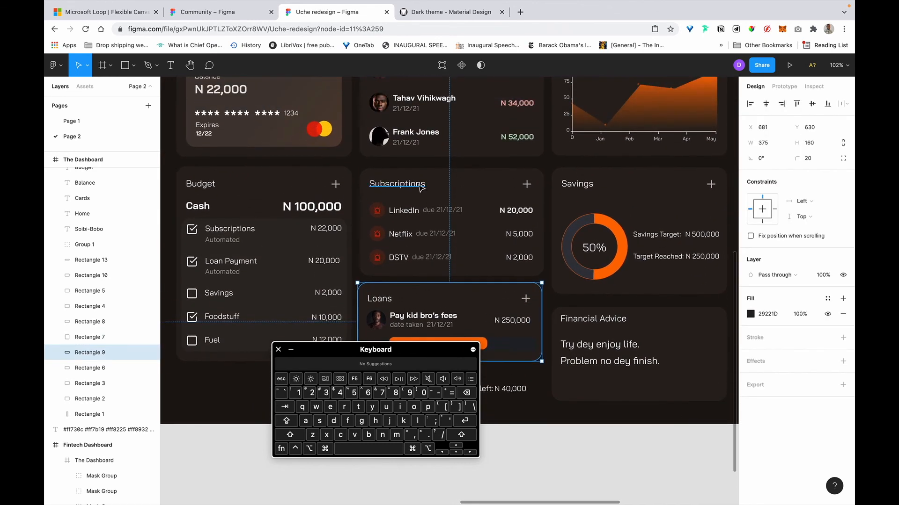
# Wrap the Subscriptions title, plus icon, list and background in nested auto layouts.
pyautogui.click(465, 184)
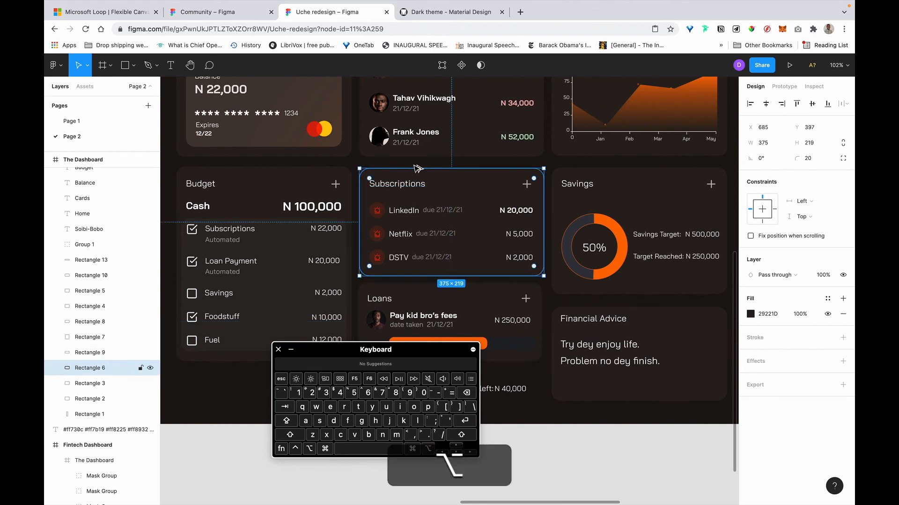
pyautogui.keyDown('shift'); pyautogui.click(659, 206); pyautogui.keyUp('shift')
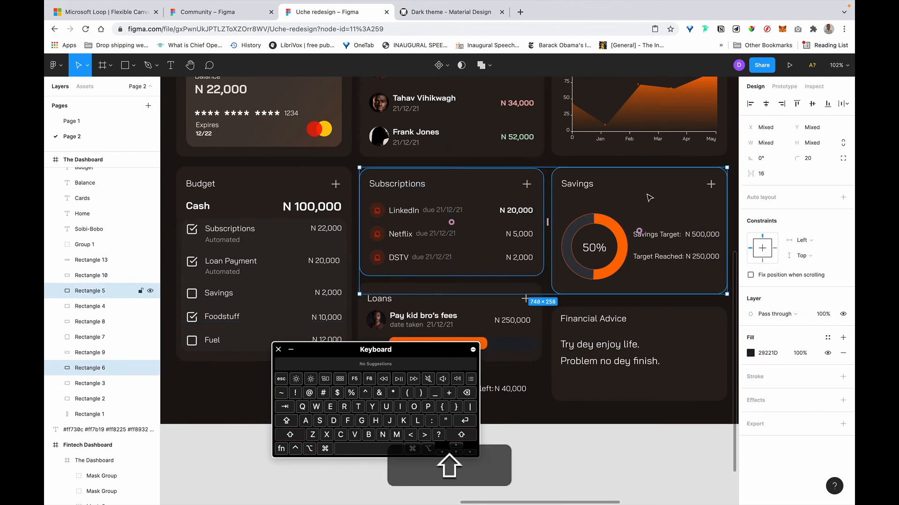
pyautogui.click(414, 220)
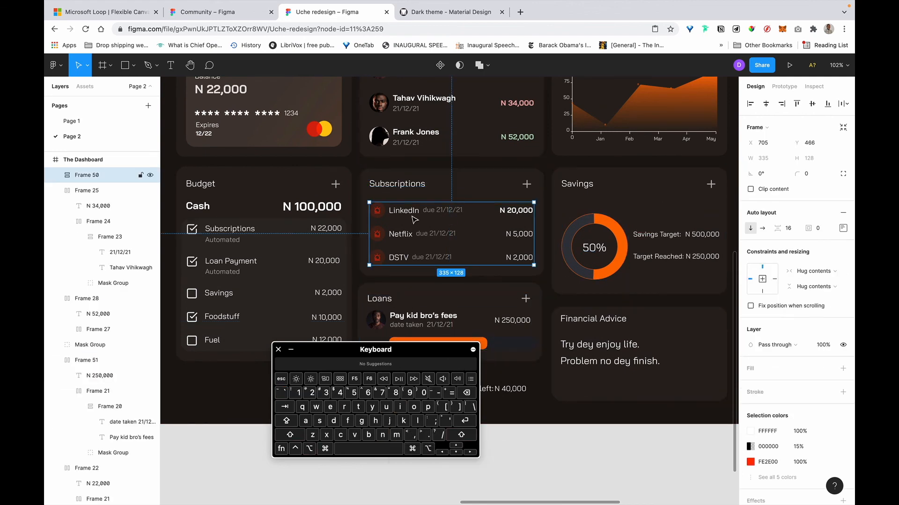
pyautogui.keyDown('shift'); pyautogui.click(526, 185); pyautogui.keyUp('shift')
pyautogui.click(390, 189)
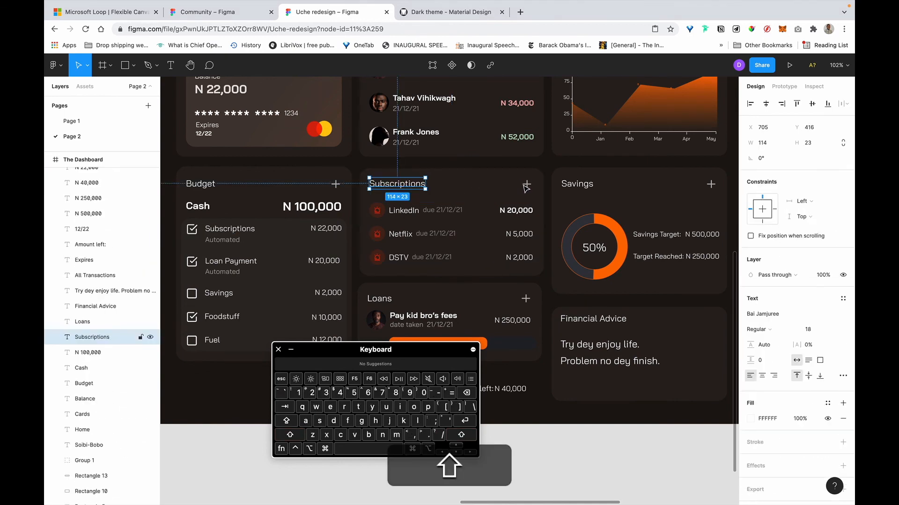
pyautogui.keyDown('shift'); pyautogui.click(527, 185); pyautogui.keyUp('shift')
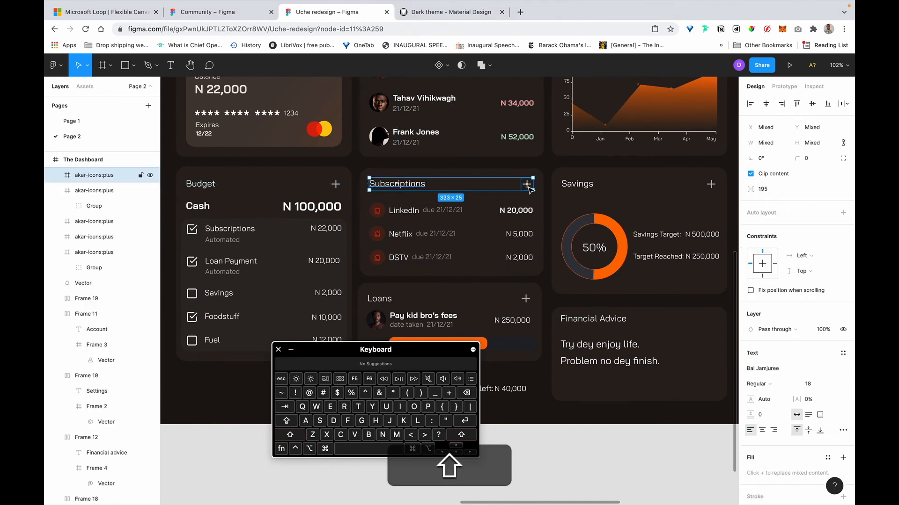
pyautogui.hotkey('shift', 'a')
pyautogui.keyDown('shift'); pyautogui.click(500, 227); pyautogui.keyUp('shift')
pyautogui.hotkey('shift', 'a')
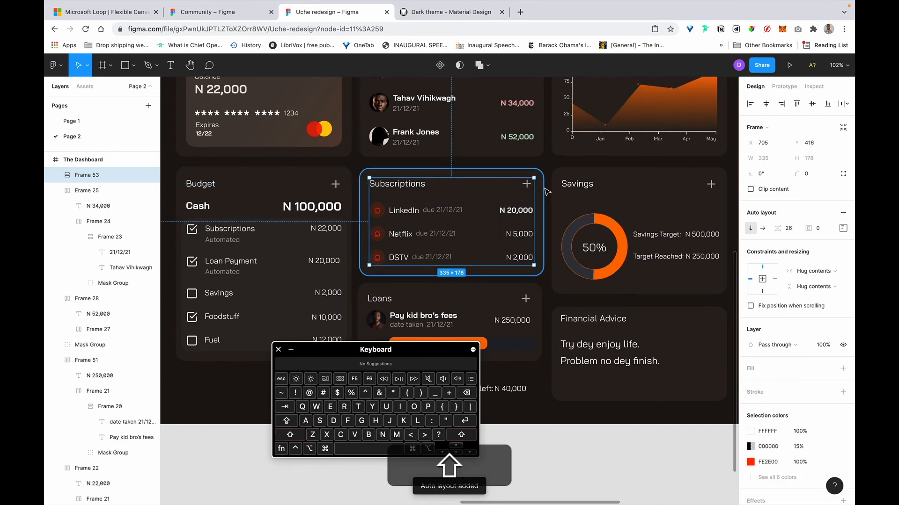
pyautogui.keyDown('shift'); pyautogui.click(545, 191); pyautogui.keyUp('shift')
pyautogui.hotkey('shift', 'a')
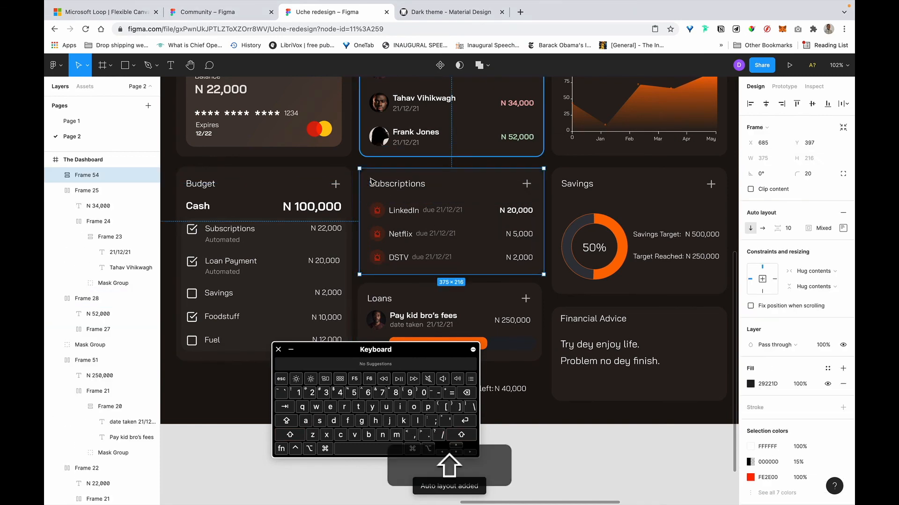
# Align the Budget and Subscriptions cards by their tops.
pyautogui.keyDown('shift'); pyautogui.click(335, 175); pyautogui.keyUp('shift')
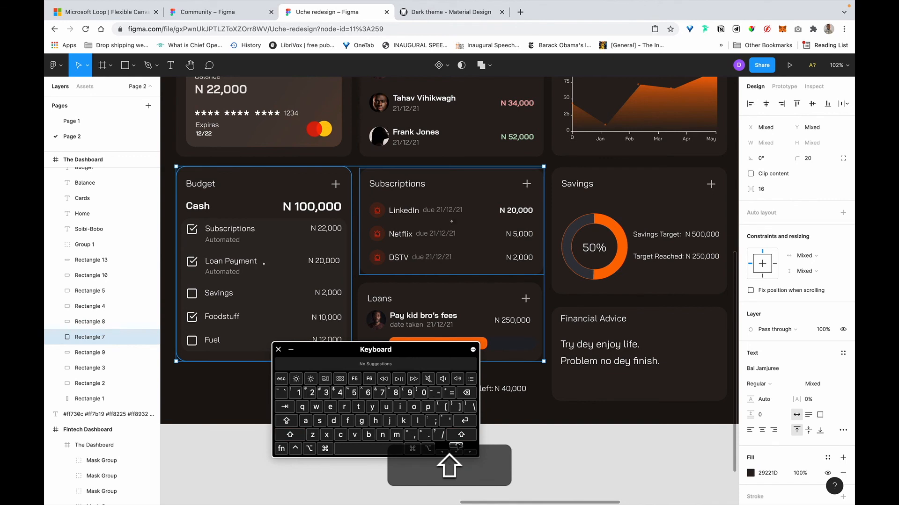
pyautogui.click(797, 104)
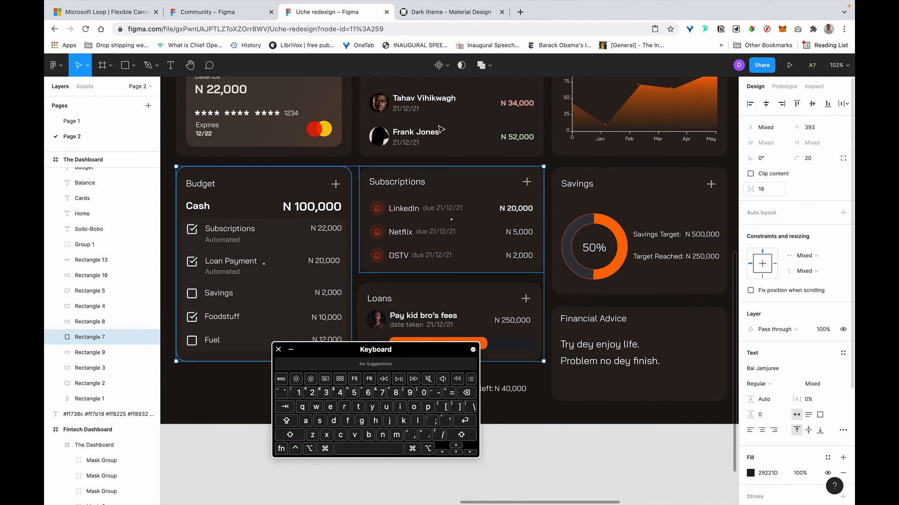
pyautogui.press('alt')
# Pair the Savings card with Subscriptions, undoing a trial auto layout wrap.
pyautogui.click(352, 140)
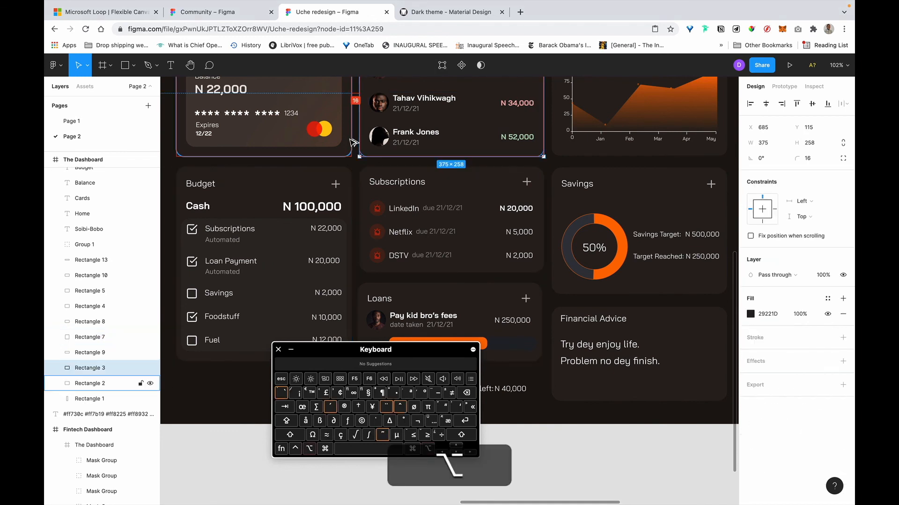
pyautogui.hscroll(2, 468, 178)
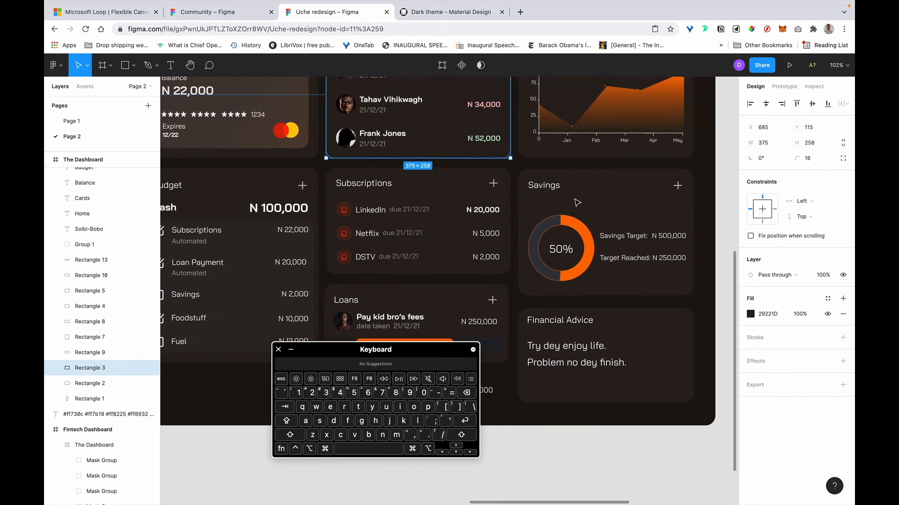
pyautogui.keyDown('shift'); pyautogui.click(517, 187); pyautogui.keyUp('shift')
pyautogui.hotkey('shift', 'a')
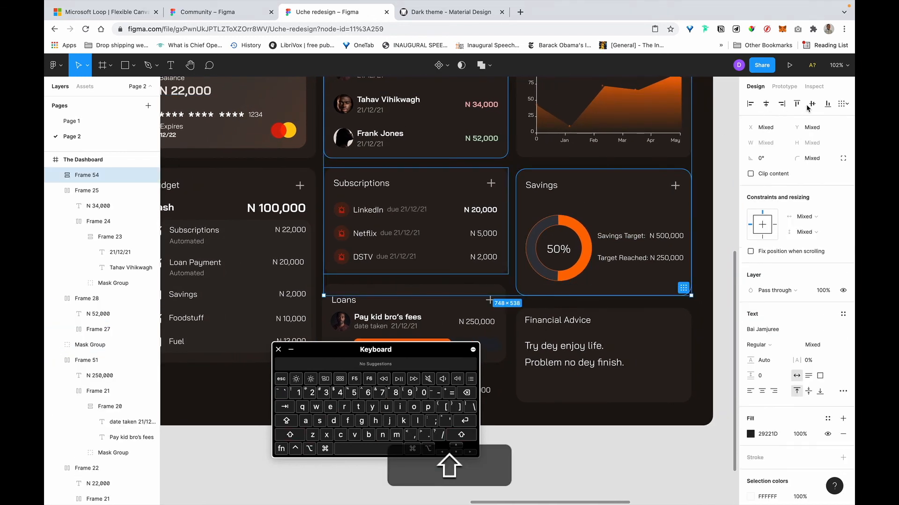
pyautogui.press('super+z')
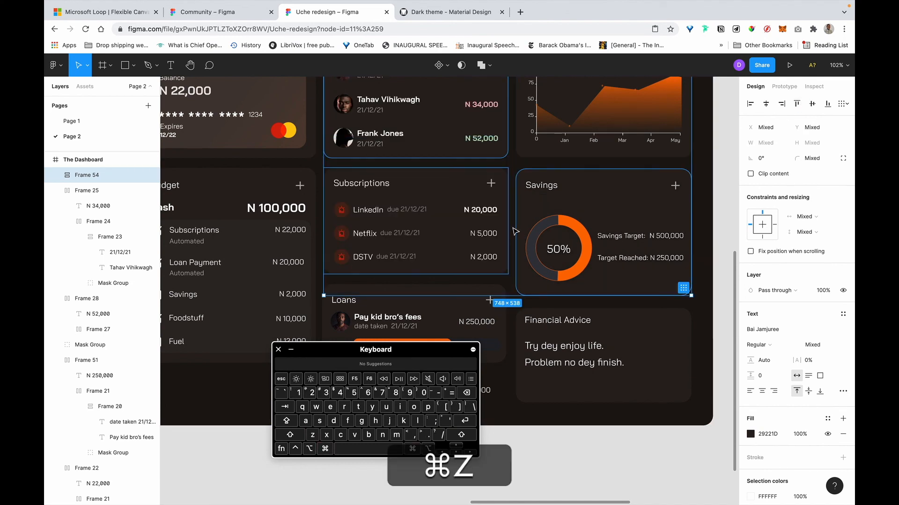
pyautogui.click(625, 207)
pyautogui.keyDown('shift'); pyautogui.click(482, 191); pyautogui.keyUp('shift')
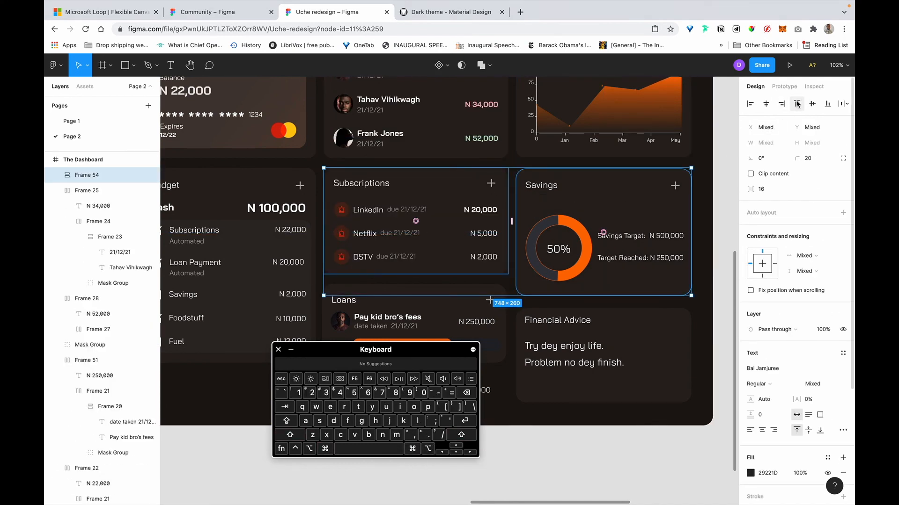
pyautogui.hscroll(2, 654, 256)
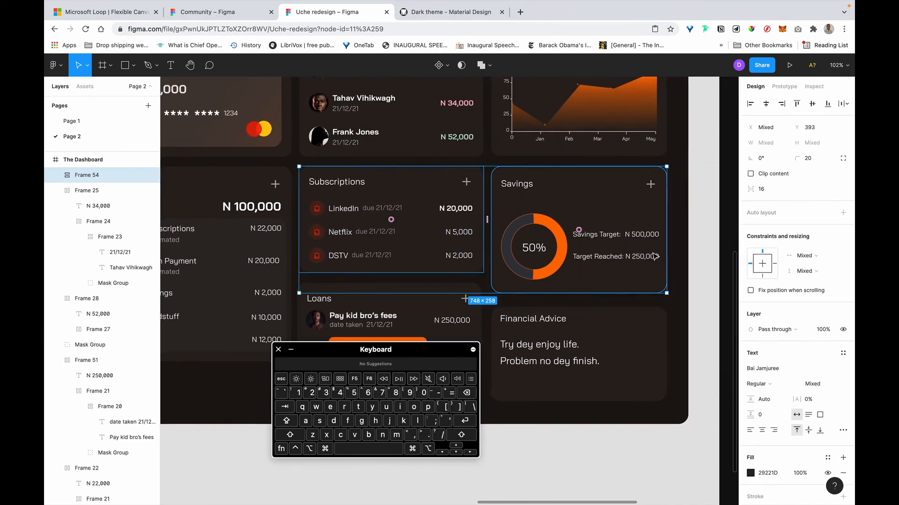
pyautogui.click(708, 236)
# Move the Savings title and plus icon up 3 px.
pyautogui.click(516, 187)
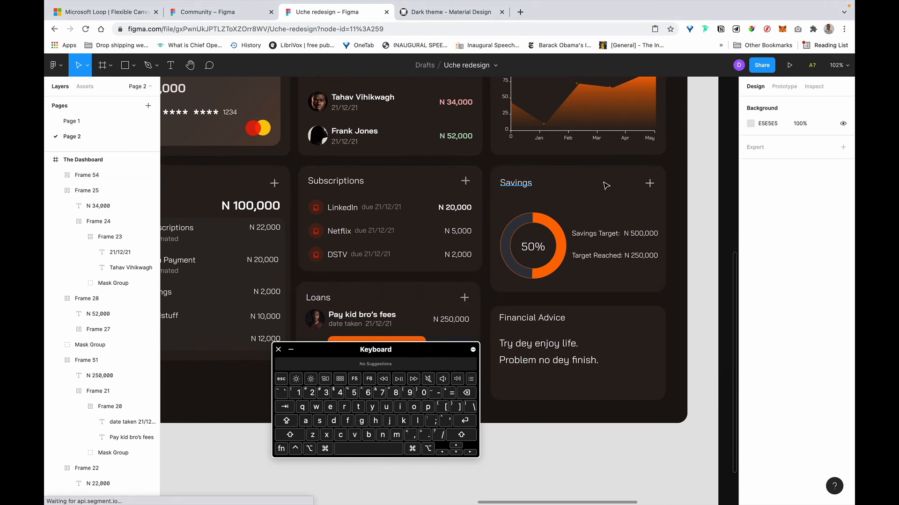
pyautogui.keyDown('shift'); pyautogui.click(651, 187); pyautogui.keyUp('shift')
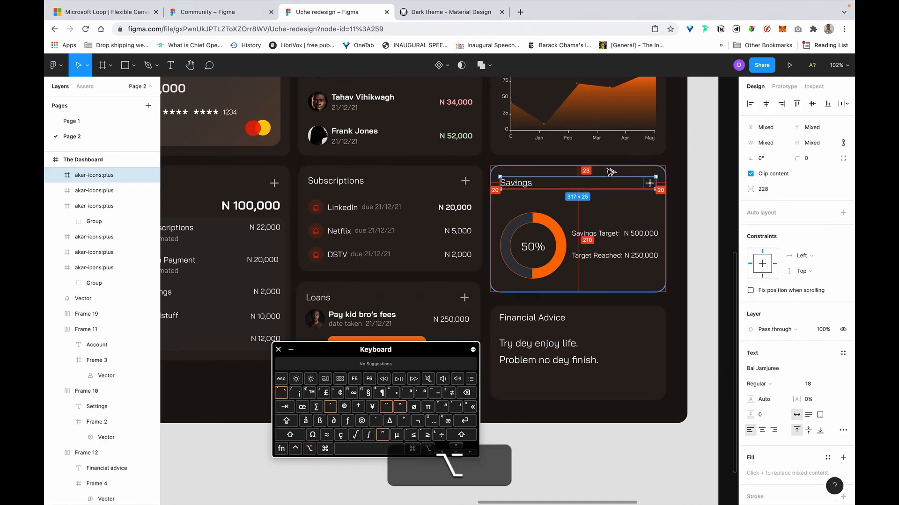
pyautogui.hotkey('alt', 'Up')
pyautogui.hotkey('alt', 'Up')
pyautogui.hotkey('alt', 'Up')
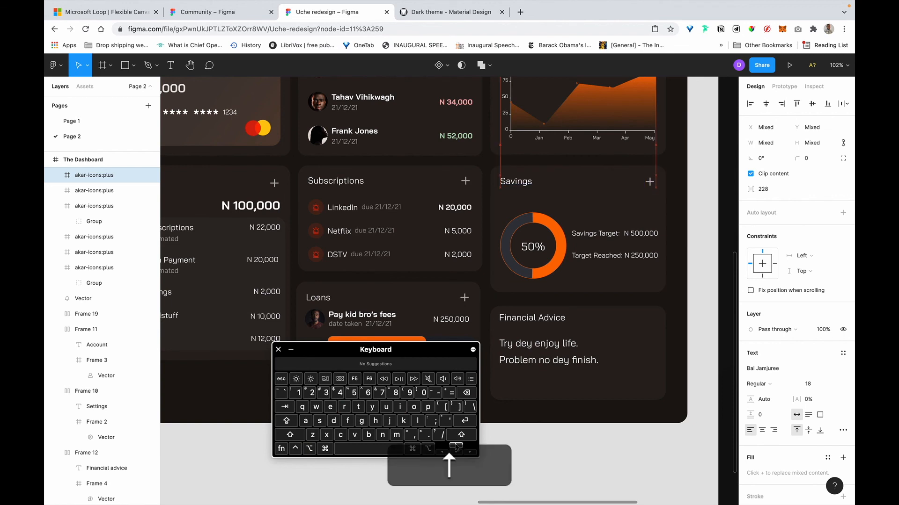
pyautogui.click(684, 230)
# Shrink the donut to 114 px from its centre and round the orange arc's corners to 27.
pyautogui.scroll(5, 594, 255)
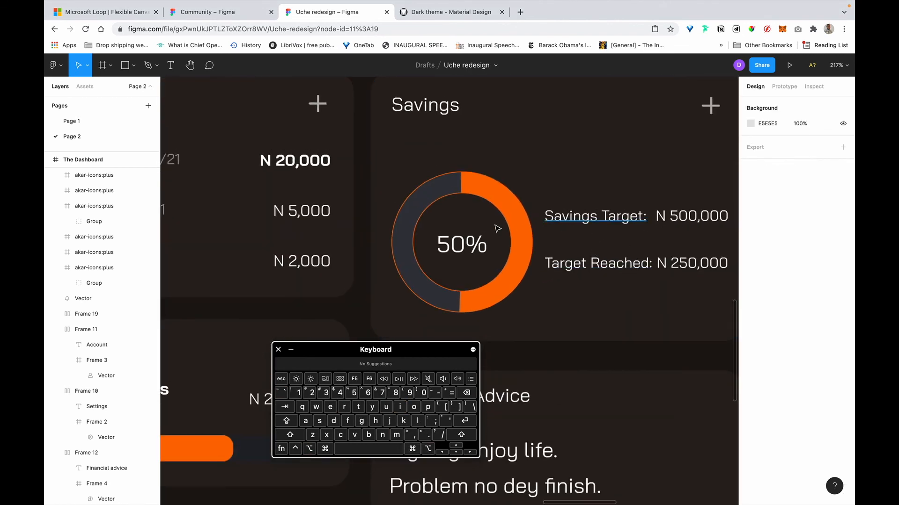
pyautogui.click(515, 204)
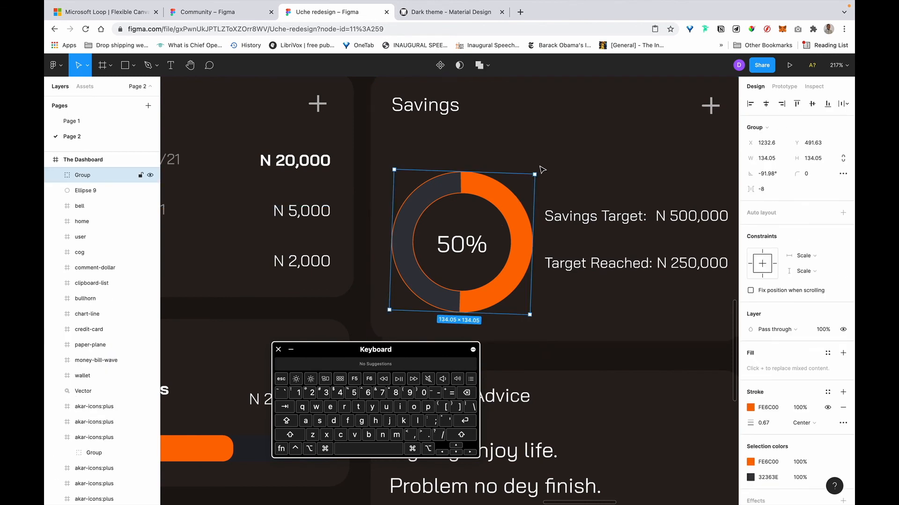
pyautogui.hotkey('alt', 'shift')
pyautogui.moveTo(533, 174); pyautogui.dragTo(478, 146)
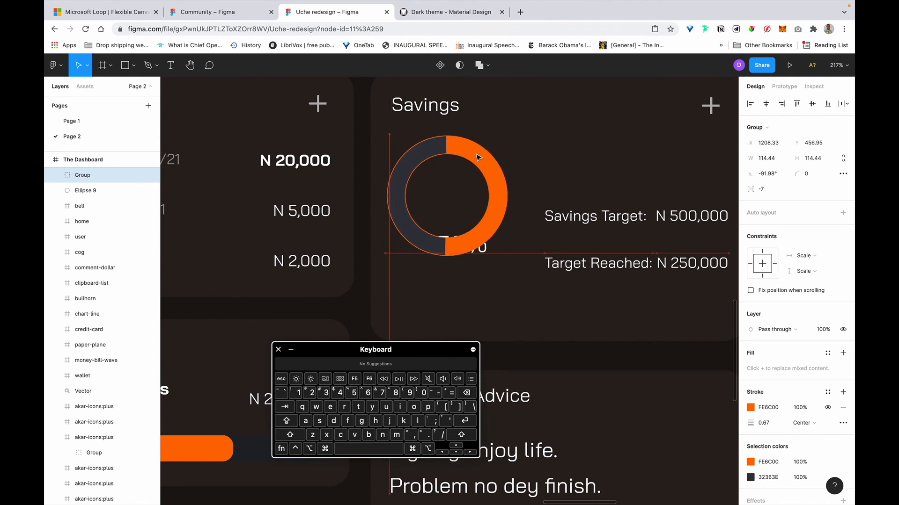
pyautogui.doubleClick(453, 146)
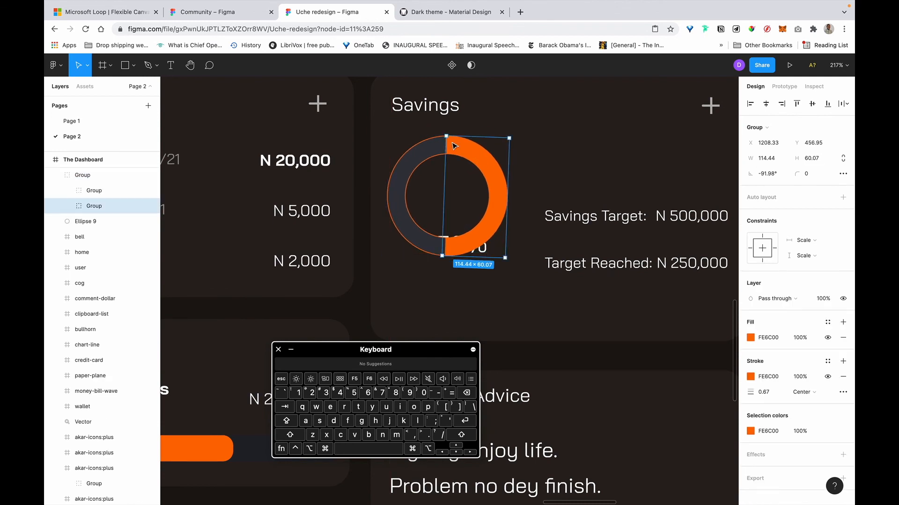
pyautogui.doubleClick(453, 146)
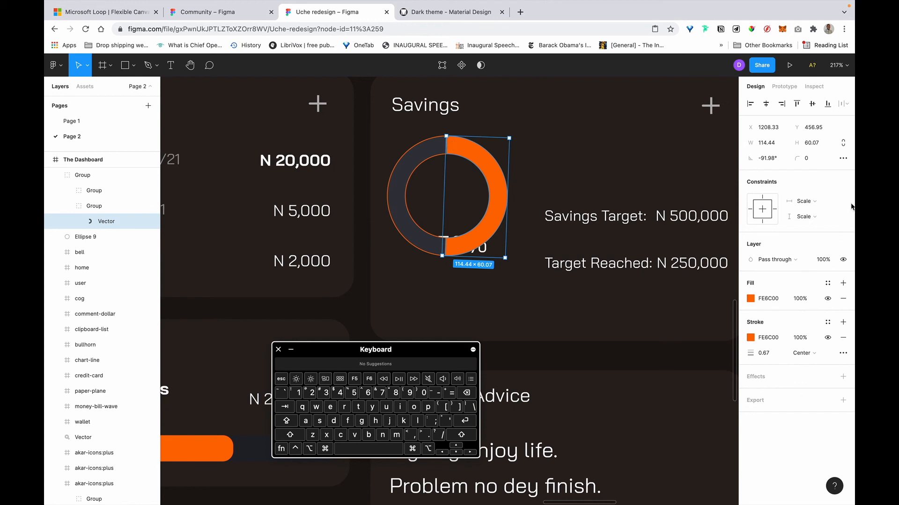
pyautogui.moveTo(796, 158); pyautogui.dragTo(809, 158)
# Delete the grey half of the donut, then paste and ungroup the orange arc.
pyautogui.click(432, 151)
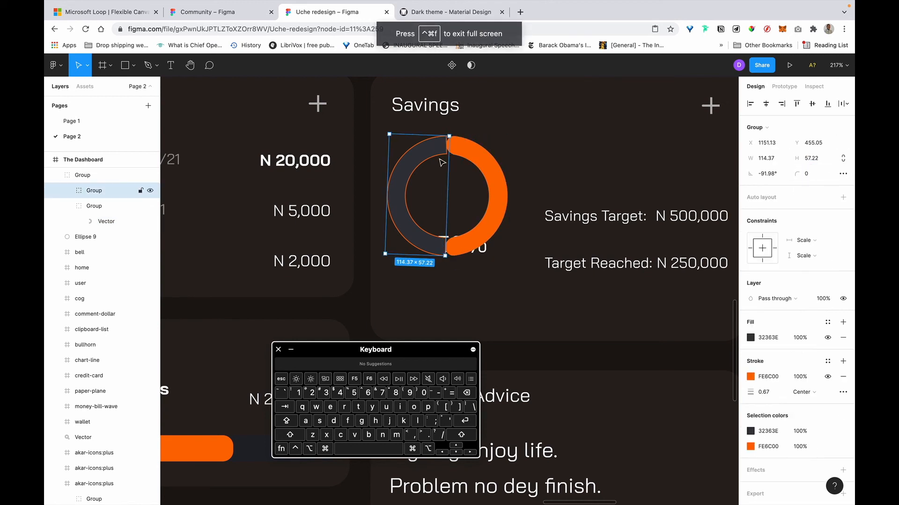
pyautogui.moveTo(449, 168); pyautogui.dragTo(481, 167)
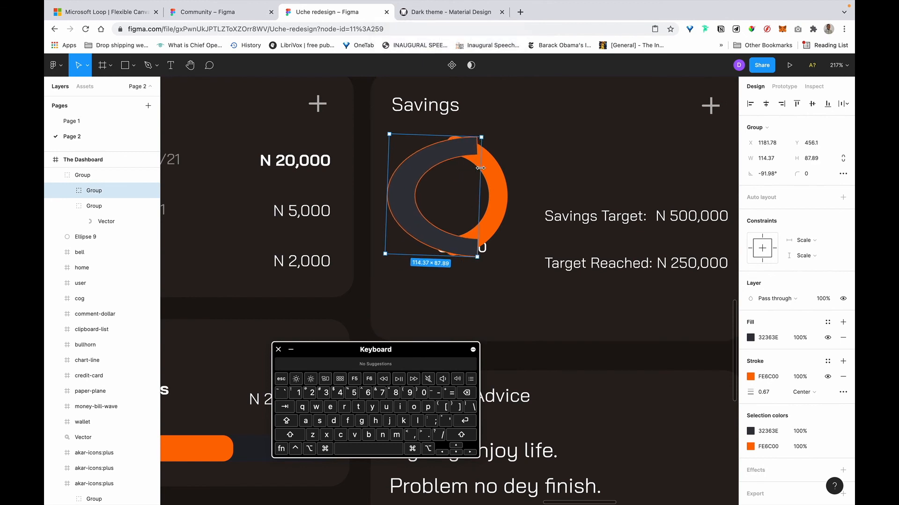
pyautogui.press('BackSpace')
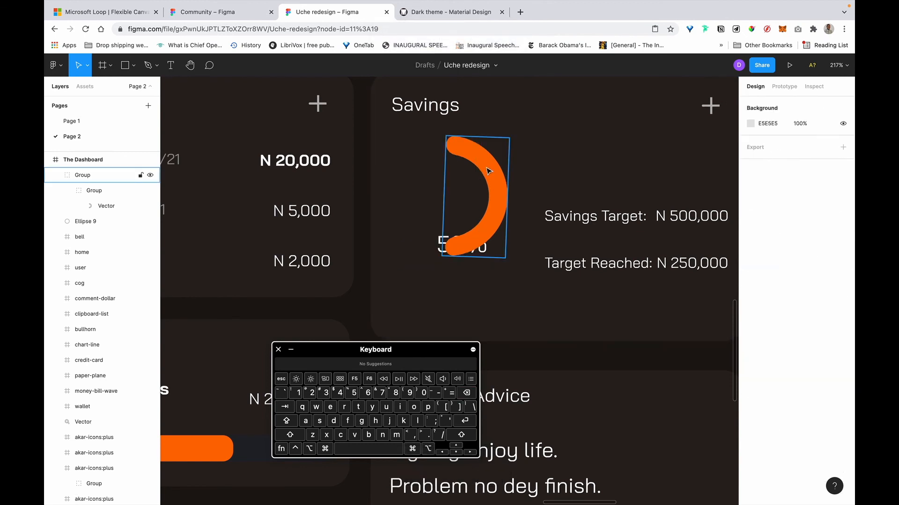
pyautogui.click(488, 171)
pyautogui.press('super+v')
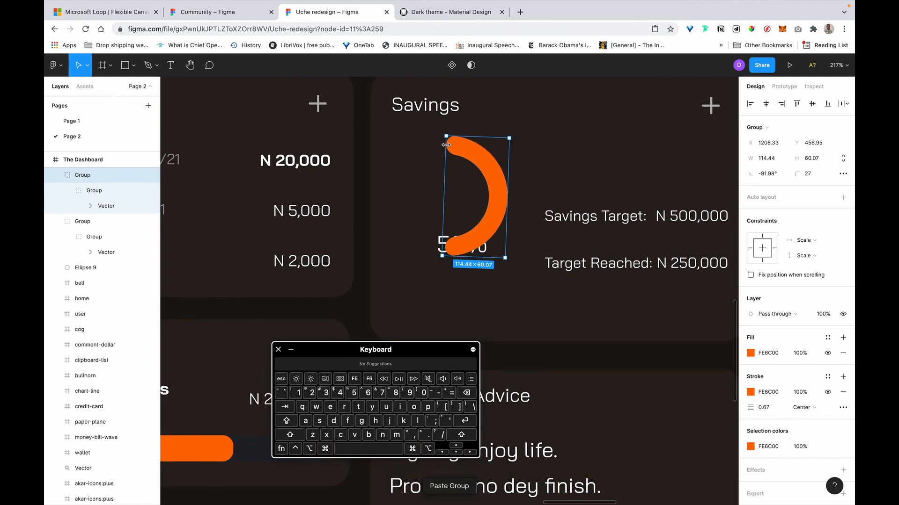
pyautogui.rightClick(479, 151)
pyautogui.click(510, 304)
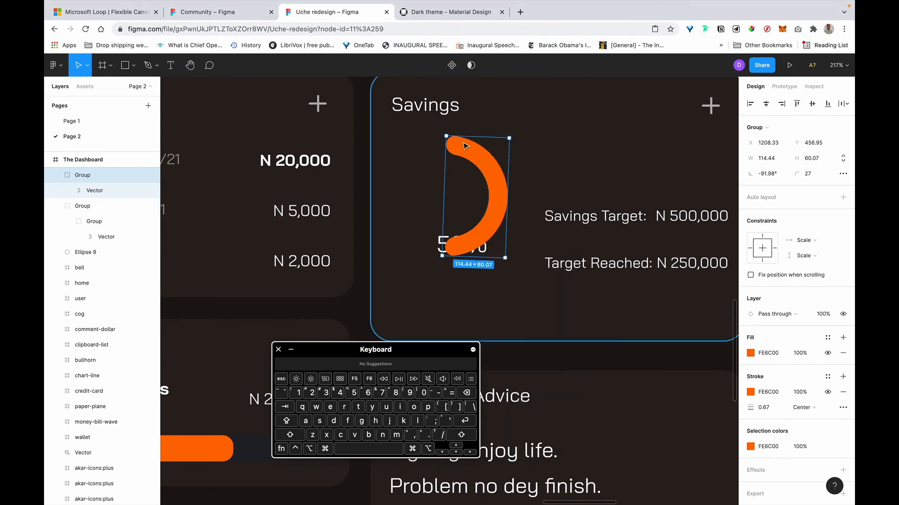
# Move the orange arc copy right of the donut and delete the original arc.
pyautogui.click(553, 151)
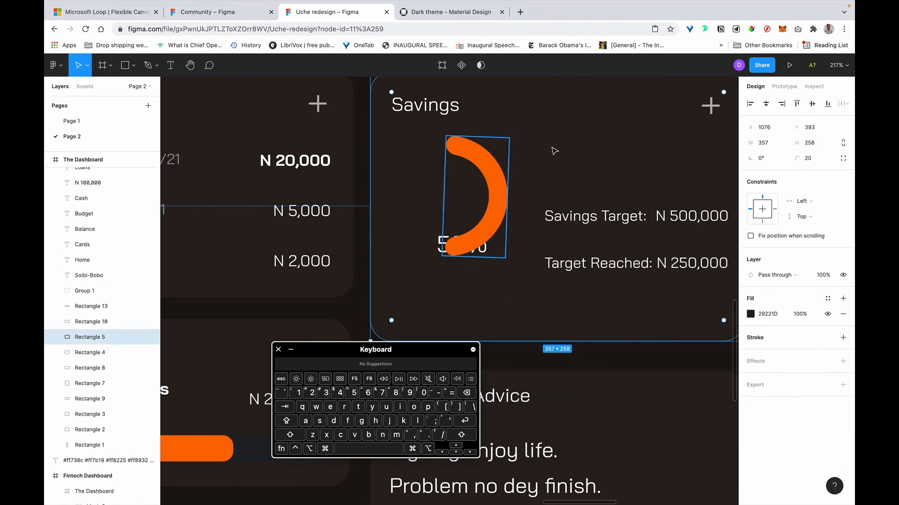
pyautogui.click(489, 173)
pyautogui.moveTo(489, 173); pyautogui.dragTo(575, 174)
pyautogui.click(486, 173)
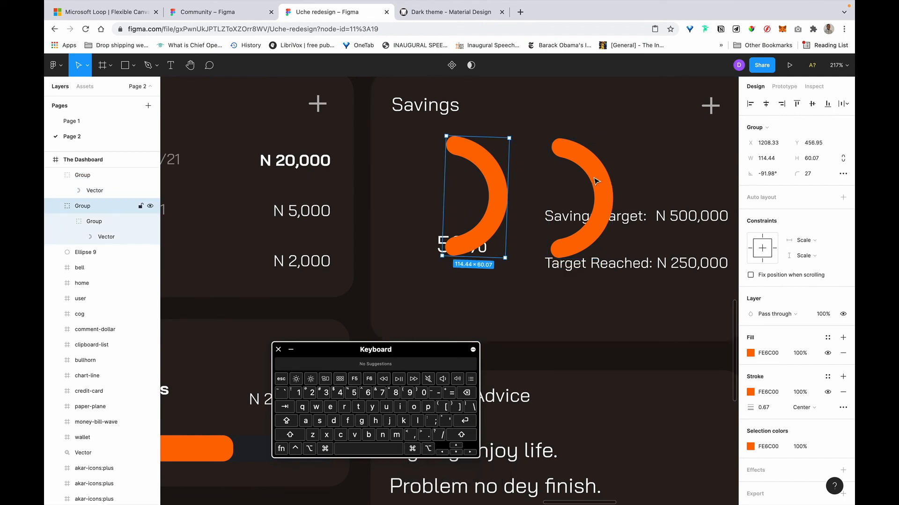
pyautogui.press('BackSpace')
pyautogui.click(82, 174)
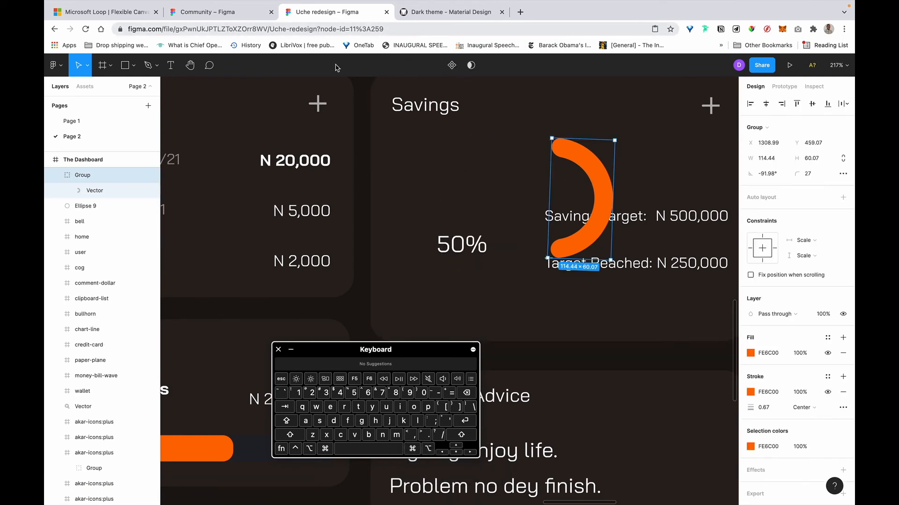
pyautogui.click(133, 65)
# Draw a 130×130 ellipse over the donut area and cut it into a grey sector.
pyautogui.click(160, 123)
pyautogui.moveTo(425, 164); pyautogui.dragTo(495, 231)
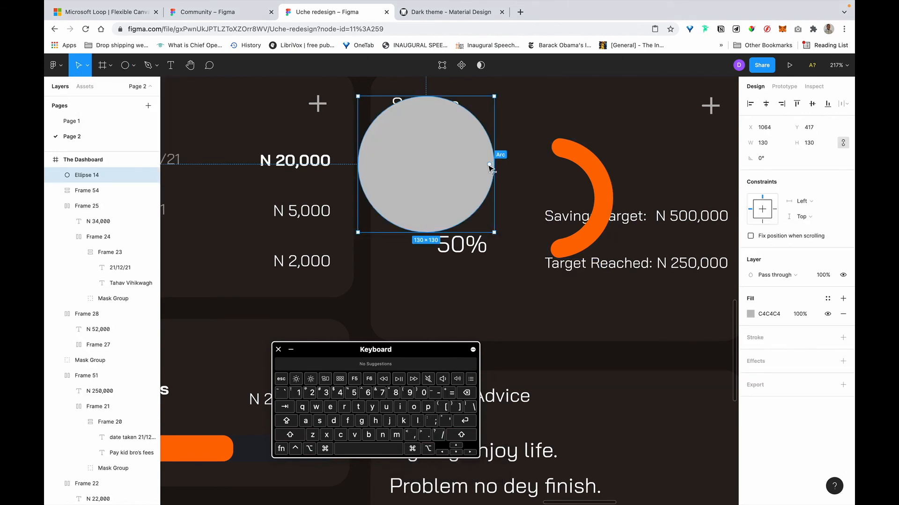
pyautogui.moveTo(489, 164); pyautogui.dragTo(394, 150)
pyautogui.moveTo(454, 129); pyautogui.dragTo(448, 132)
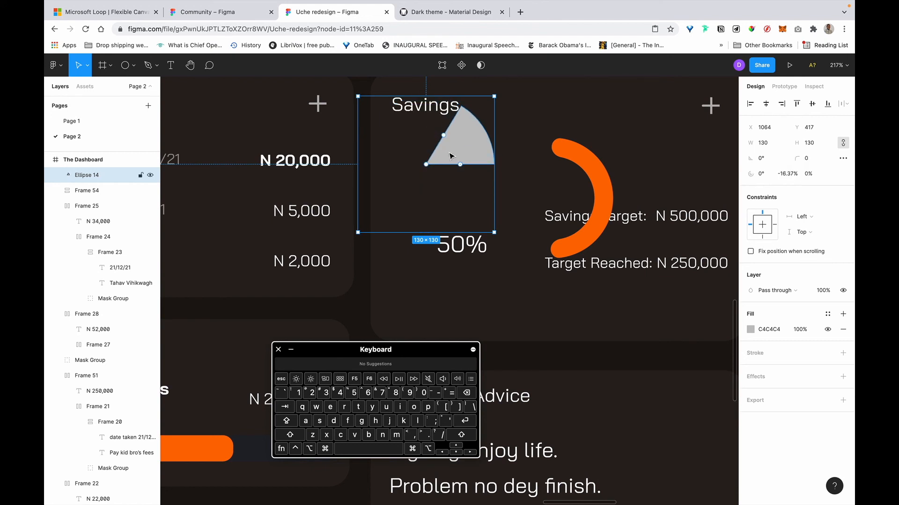
pyautogui.click(518, 145)
pyautogui.click(473, 150)
pyautogui.moveTo(488, 164); pyautogui.dragTo(520, 186)
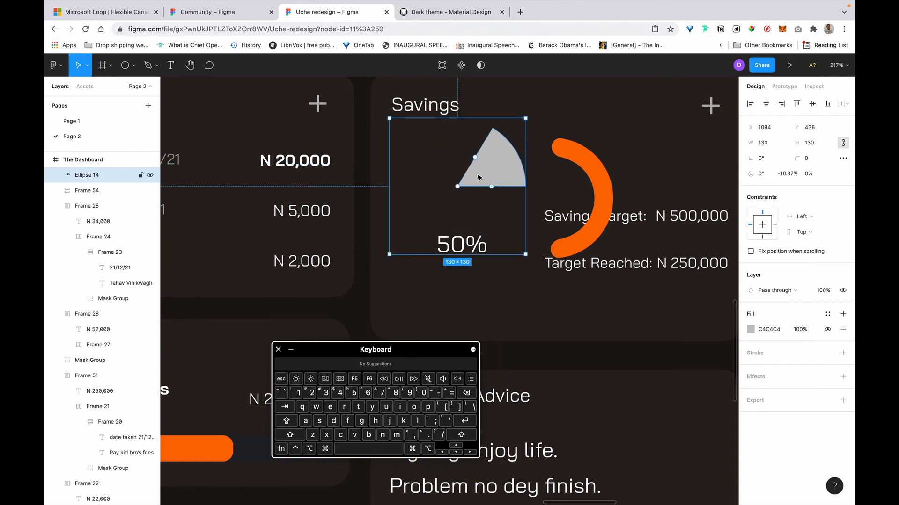
# Give the sector a three-quarter sweep, hollow it into a ring, round its ends to 40.
pyautogui.moveTo(475, 159); pyautogui.dragTo(460, 217)
pyautogui.moveTo(499, 200)
pyautogui.mouseDown()
pyautogui.moveTo(461, 216)
pyautogui.moveTo(508, 192)
pyautogui.mouseUp()
pyautogui.moveTo(458, 238); pyautogui.dragTo(461, 158)
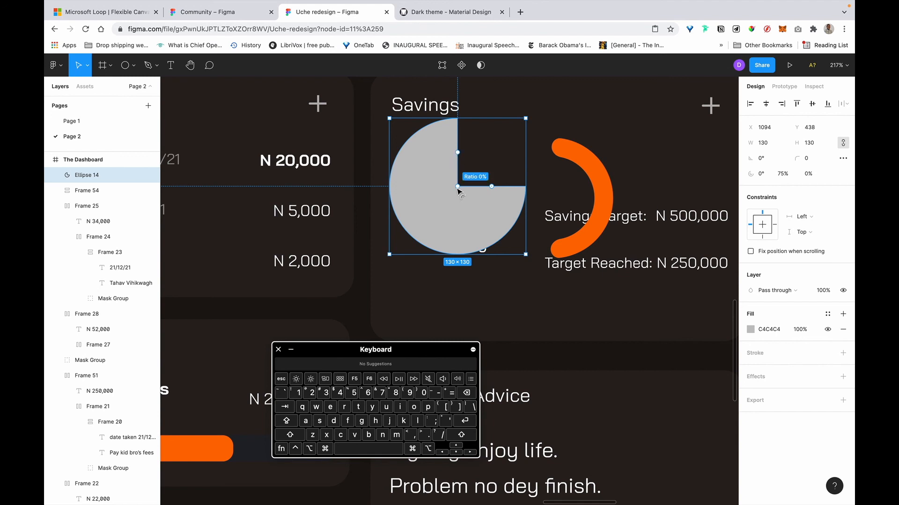
pyautogui.moveTo(457, 187); pyautogui.dragTo(426, 218)
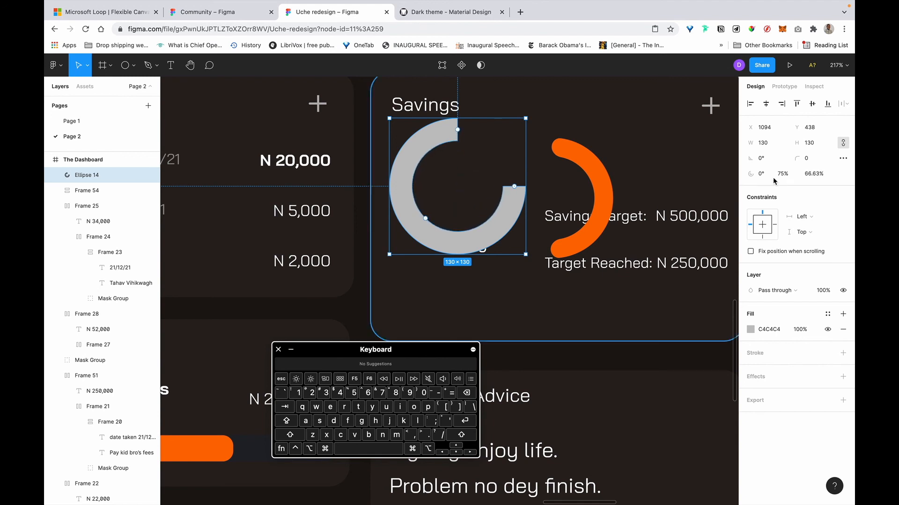
pyautogui.moveTo(798, 165); pyautogui.dragTo(55, 151)
pyautogui.moveTo(212, 134); pyautogui.dragTo(734, 220)
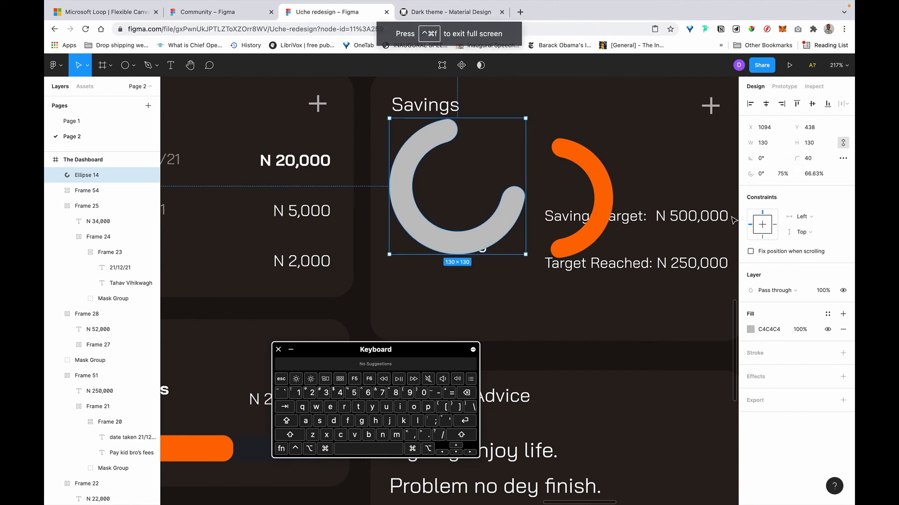
# Set the grey arc's sweep to 50% to make a half ring.
pyautogui.click(786, 173)
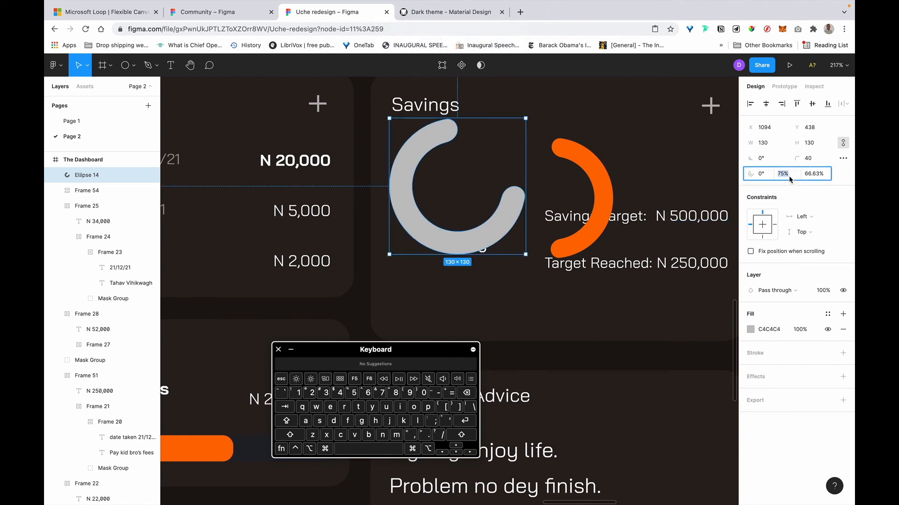
pyautogui.press('Left')
pyautogui.press('Right')
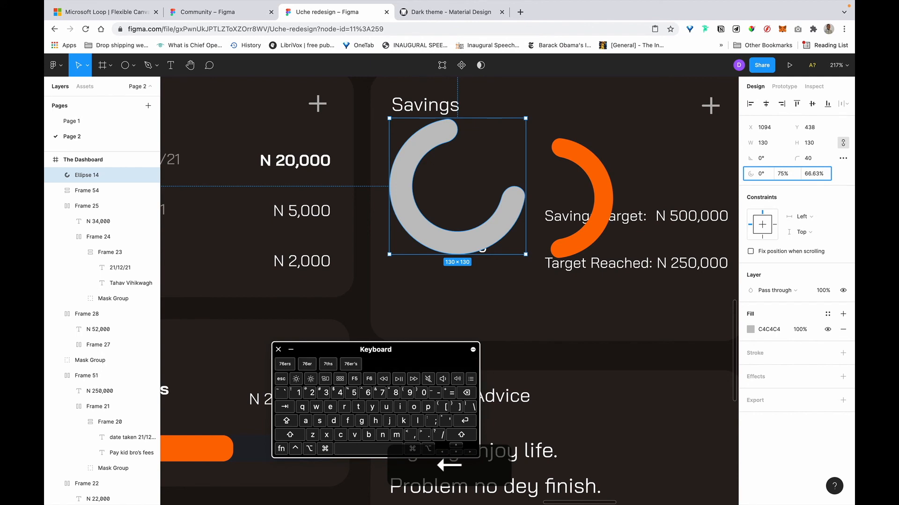
pyautogui.press('BackSpace')
pyautogui.press('Right')
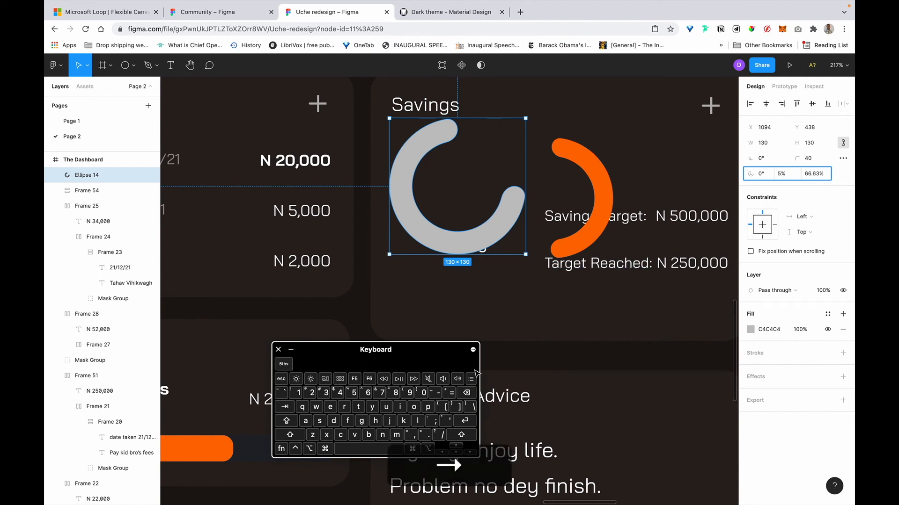
pyautogui.write('0')
pyautogui.press('Return')
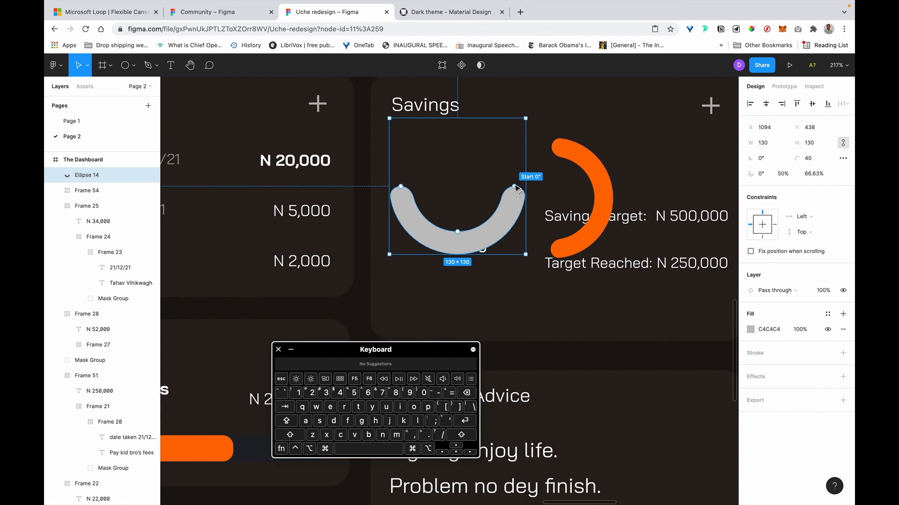
# Rotate the half ring to start at -90° and paste a copy of it.
pyautogui.moveTo(517, 188); pyautogui.dragTo(442, 149)
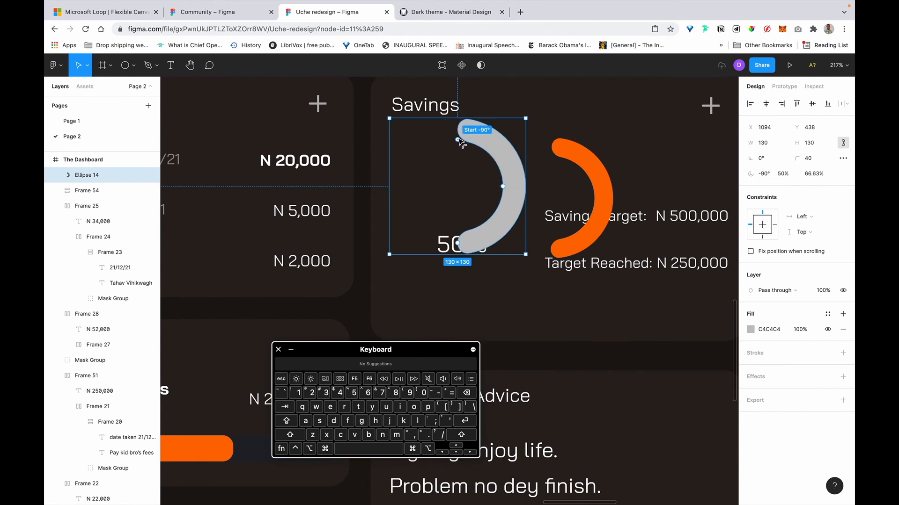
pyautogui.moveTo(461, 144); pyautogui.dragTo(460, 141)
pyautogui.click(577, 107)
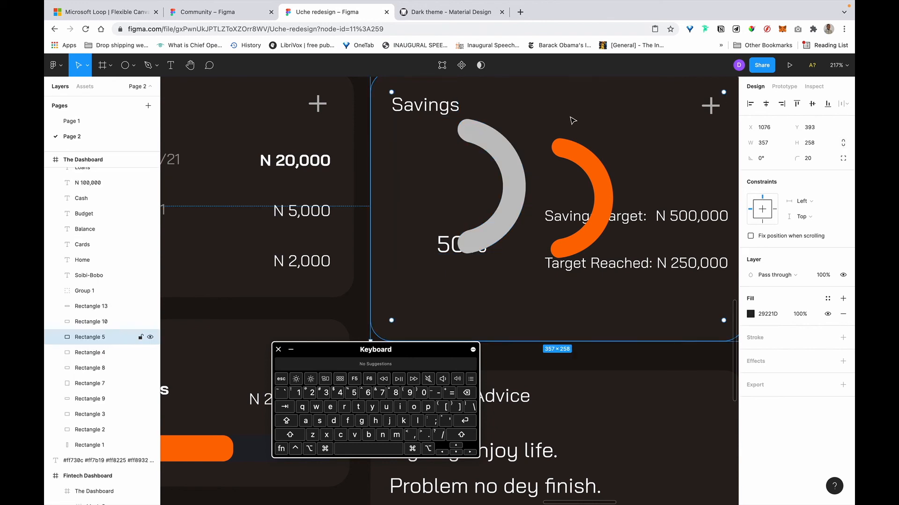
pyautogui.click(510, 161)
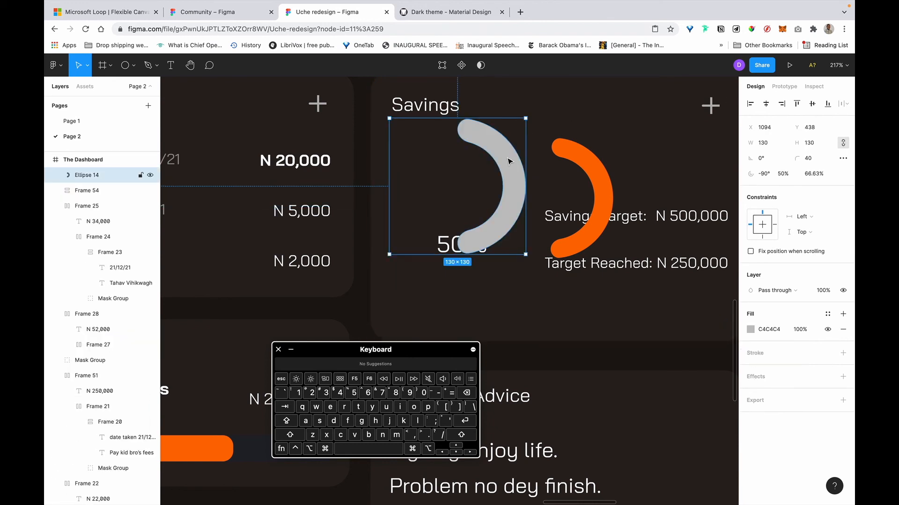
pyautogui.press('super+v')
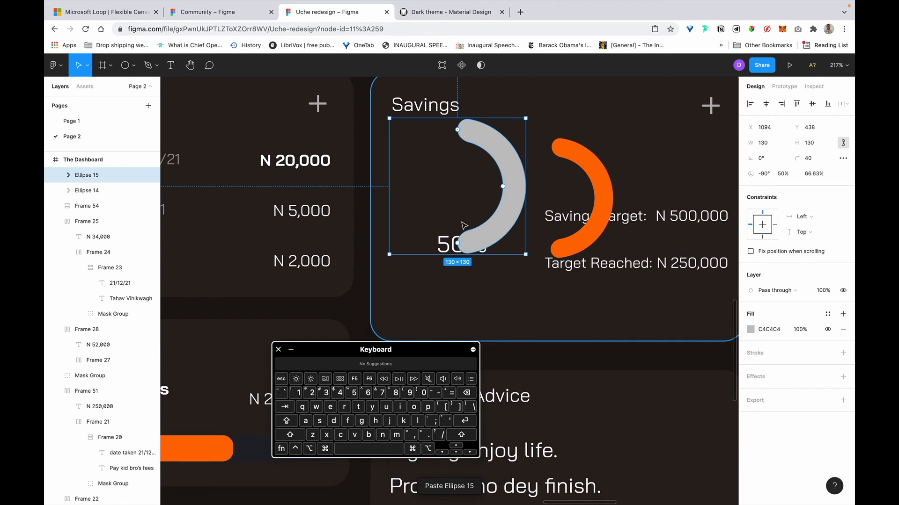
# Extend the pasted arc into a full ring, colour it orange, and send it behind the grey arc.
pyautogui.moveTo(458, 244); pyautogui.dragTo(465, 136)
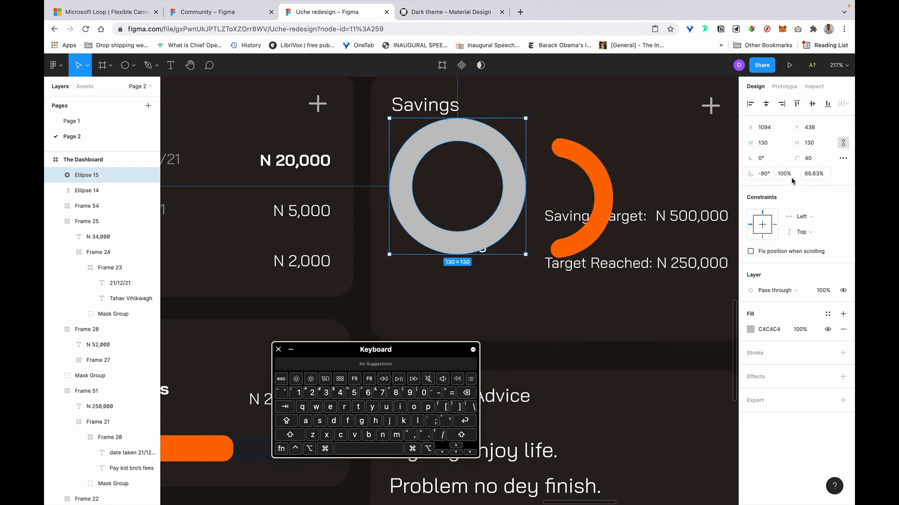
pyautogui.press('i')
pyautogui.click(590, 157)
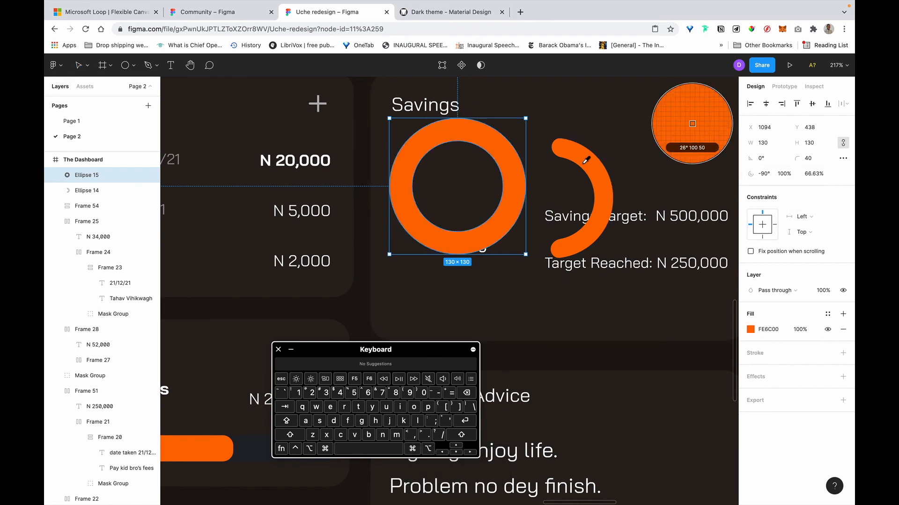
pyautogui.click(785, 177)
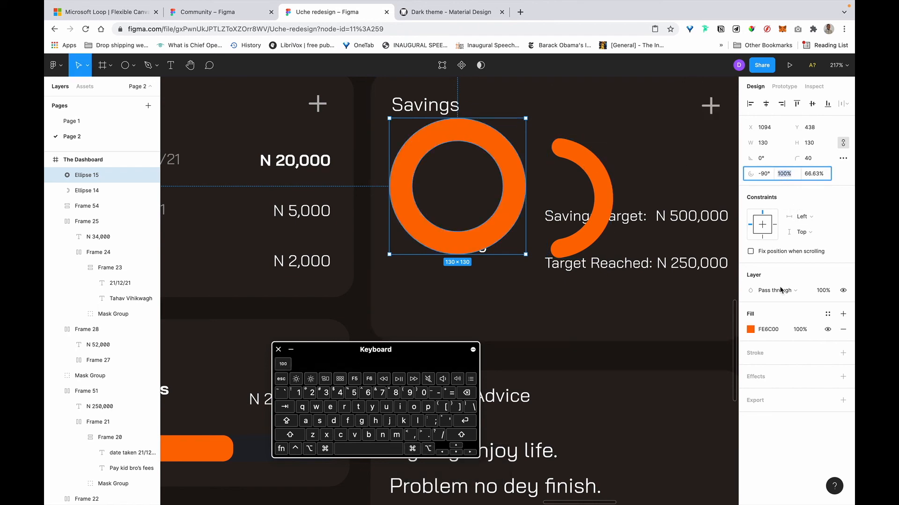
pyautogui.click(807, 330)
pyautogui.press('BackSpace')
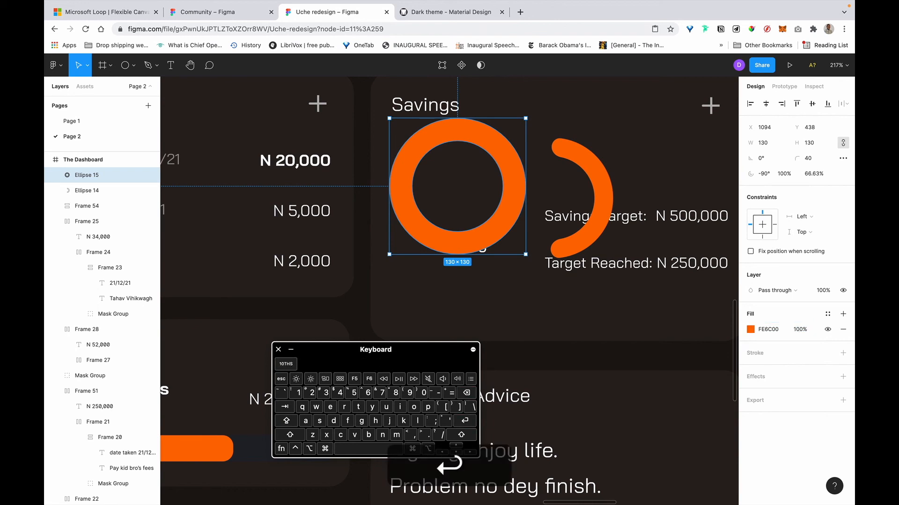
pyautogui.press('super+bracketleft')
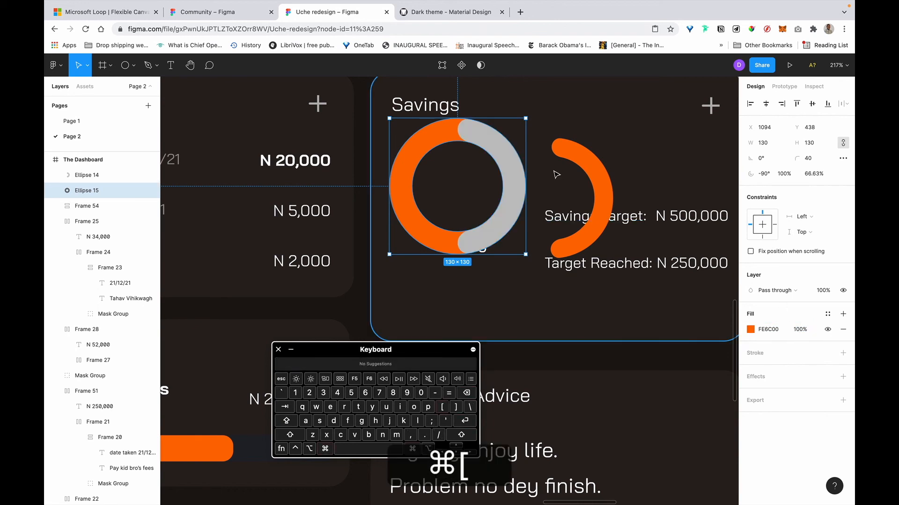
# Fill the full ring with the dark card colour.
pyautogui.click(591, 137)
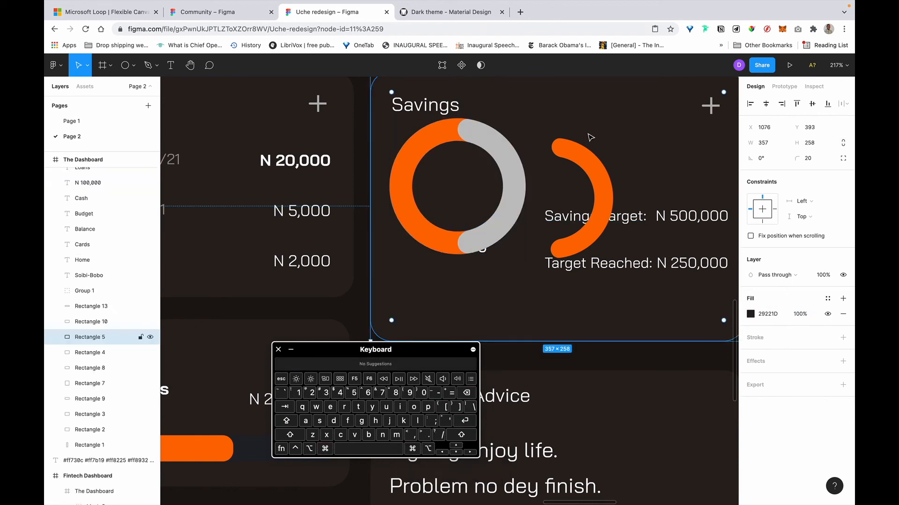
pyautogui.click(429, 139)
pyautogui.scroll(-5, 497, 186)
pyautogui.hscroll(-1, 498, 185)
pyautogui.press('i')
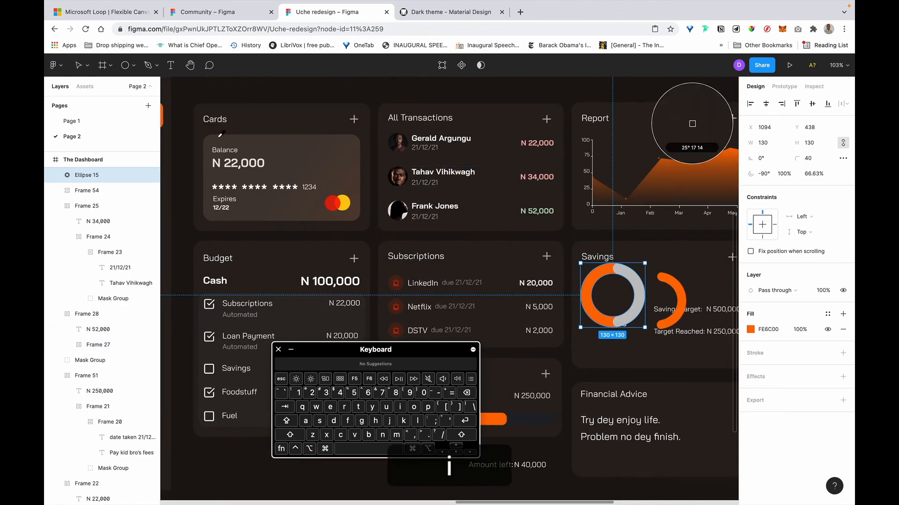
pyautogui.click(692, 123)
pyautogui.click(664, 243)
pyautogui.hscroll(2, 660, 252)
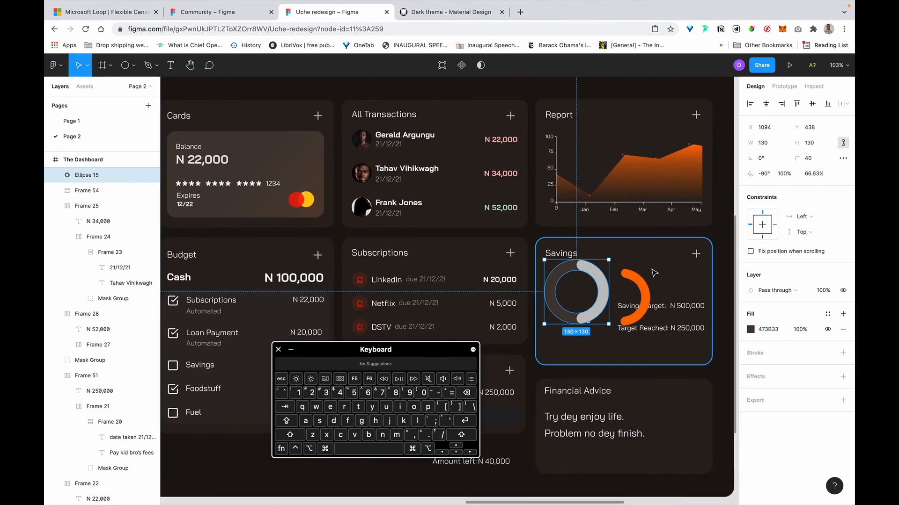
# Colour the grey half arc orange and delete the separate orange arc.
pyautogui.click(592, 275)
pyautogui.press('i')
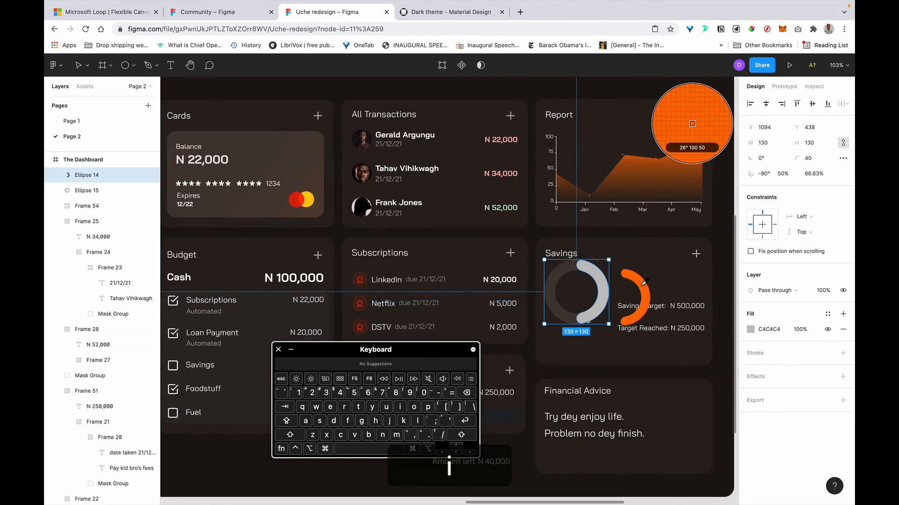
pyautogui.click(644, 288)
pyautogui.press('BackSpace')
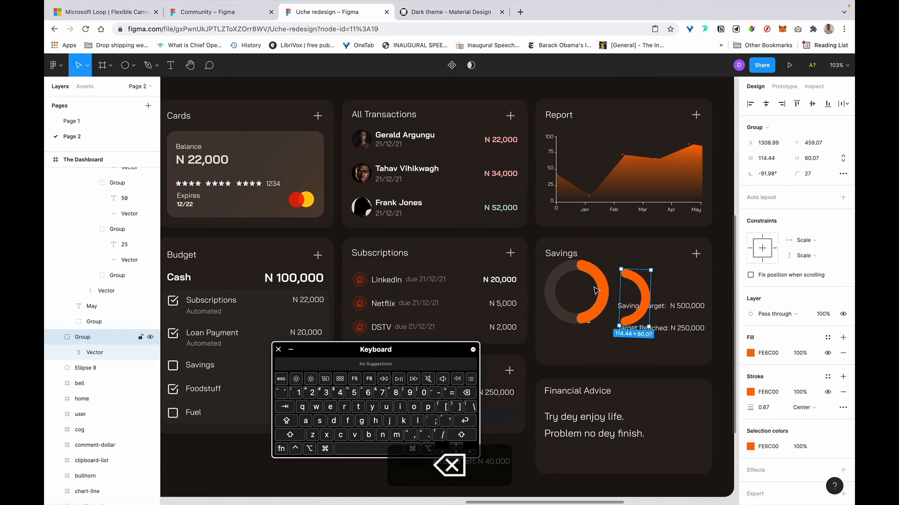
# Bring the 50% label forward in front of the donut.
pyautogui.click(593, 327)
pyautogui.click(590, 321)
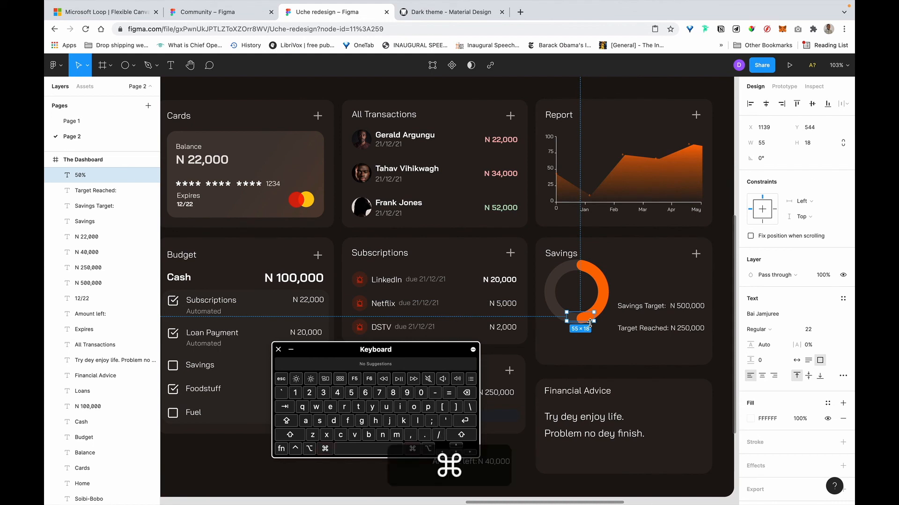
pyautogui.press('super+bracketright')
pyautogui.press('super+bracketright')
pyautogui.press('super+bracketright')
pyautogui.press('super+bracketright')
pyautogui.press('super+bracketright')
pyautogui.press('super+bracketright')
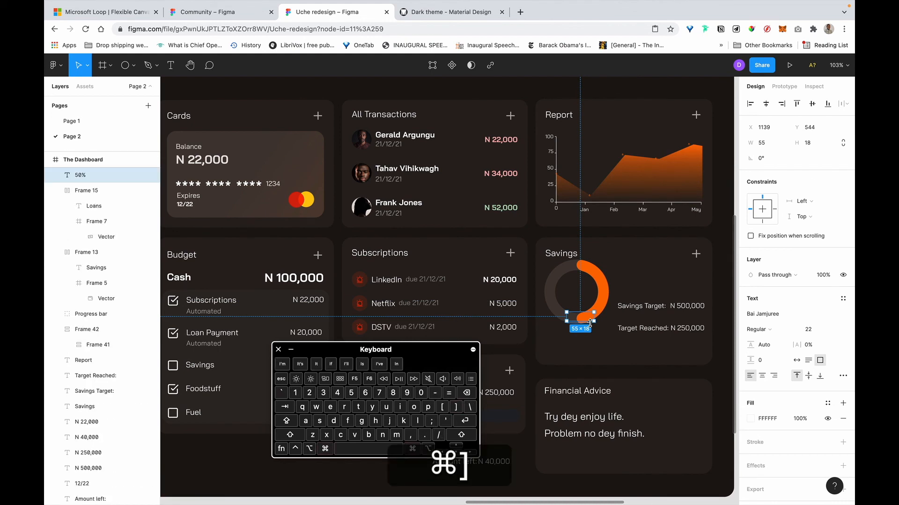
pyautogui.press('super+bracketright')
pyautogui.press('super+bracketright')
pyautogui.press('super+bracketright')
pyautogui.press('super+bracketright')
pyautogui.press('super+bracketright')
pyautogui.press('super+bracketright')
pyautogui.press('super+bracketright')
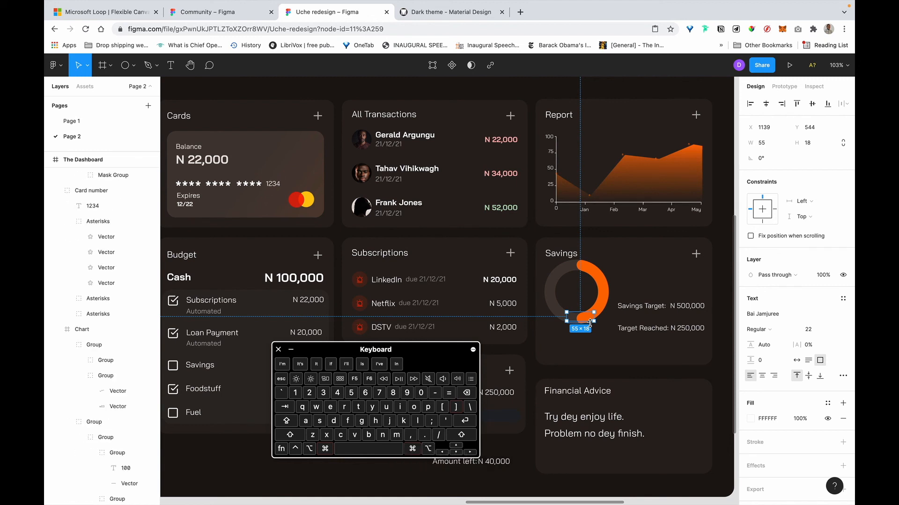
# Bring the 50% label to the front and move it into the donut centre.
pyautogui.press('super+bracketright')
pyautogui.moveTo(580, 321); pyautogui.dragTo(580, 295)
pyautogui.keyDown('shift'); pyautogui.click(608, 292); pyautogui.keyUp('shift')
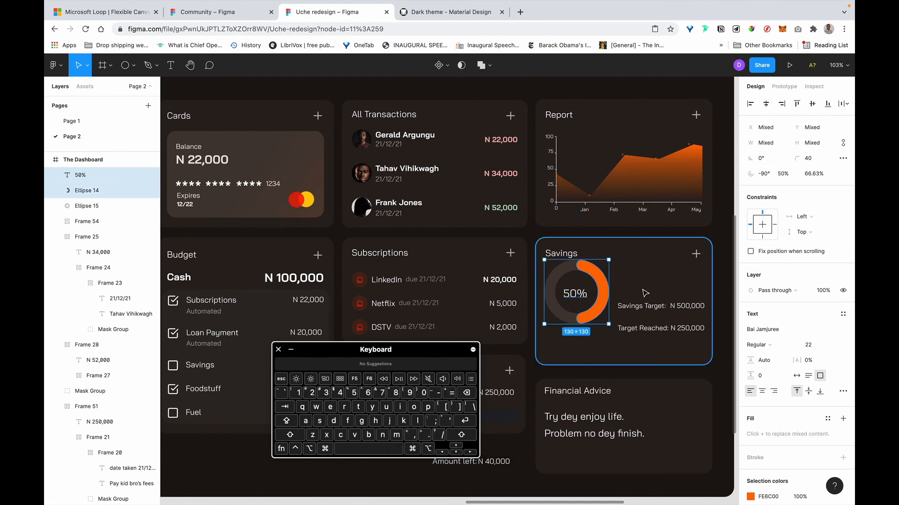
pyautogui.hscroll(2, 641, 288)
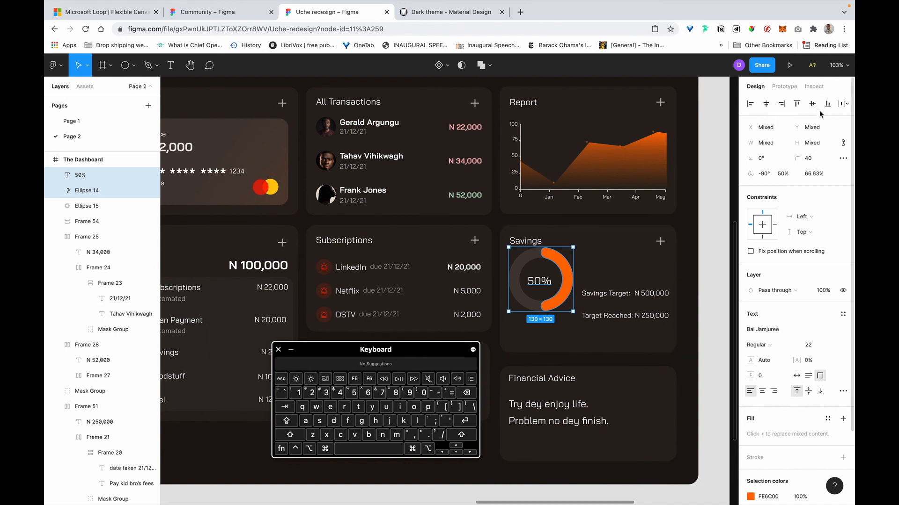
# Shorten the Savings card to 216 px tall.
pyautogui.click(720, 248)
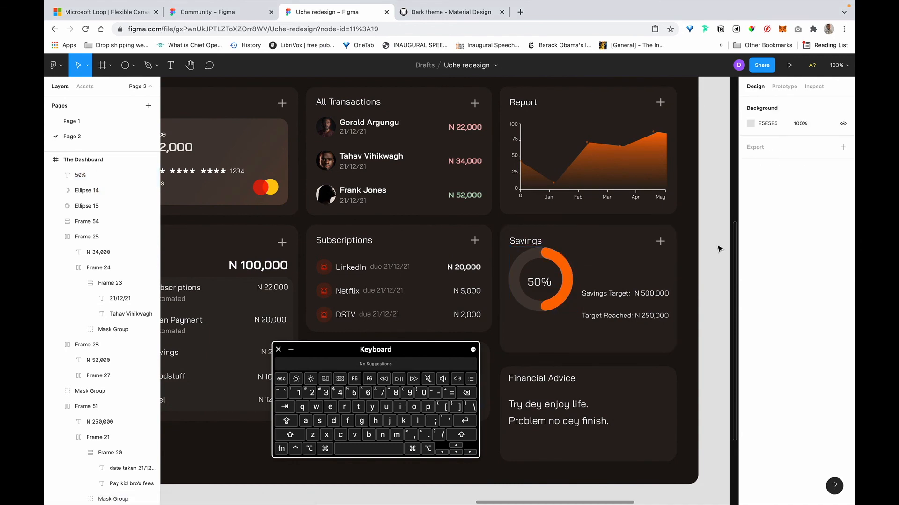
pyautogui.click(565, 351)
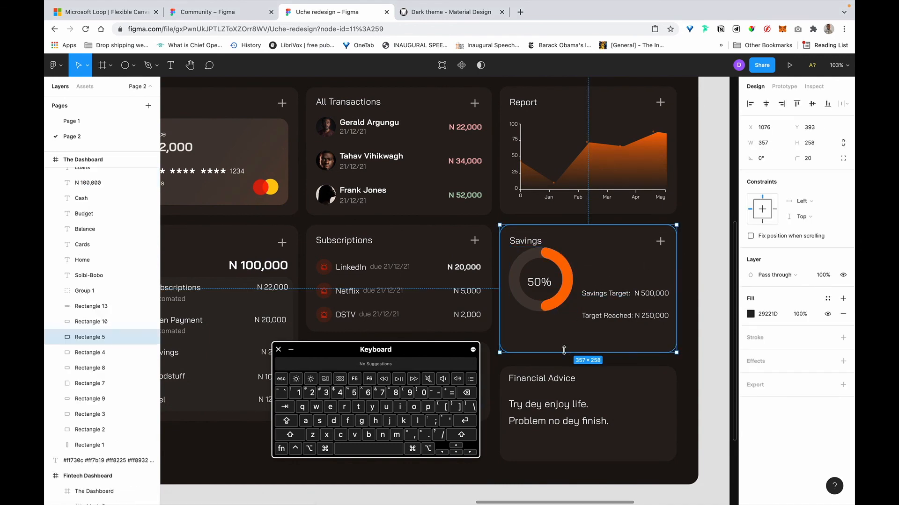
pyautogui.moveTo(567, 352); pyautogui.dragTo(567, 332)
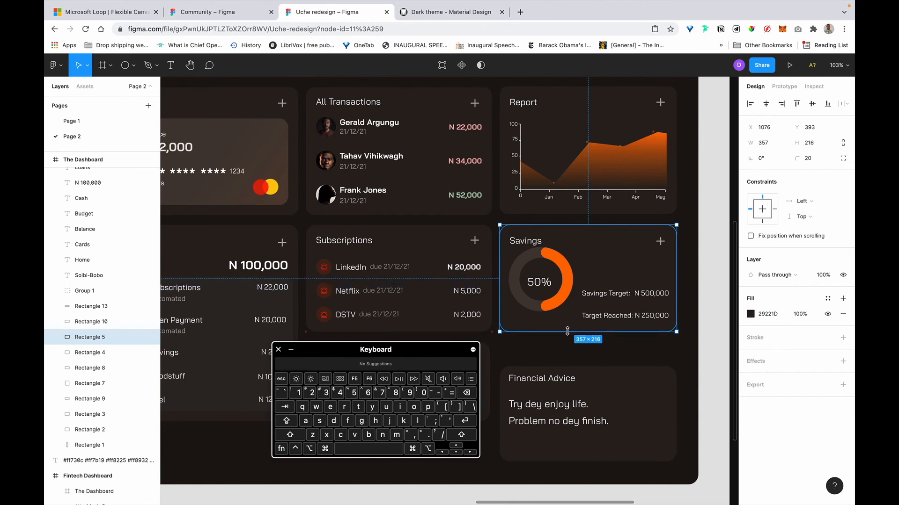
pyautogui.hscroll(4, 566, 332)
# Remove the colon from 'Savings Target' and move the label above N 500,000.
pyautogui.click(531, 305)
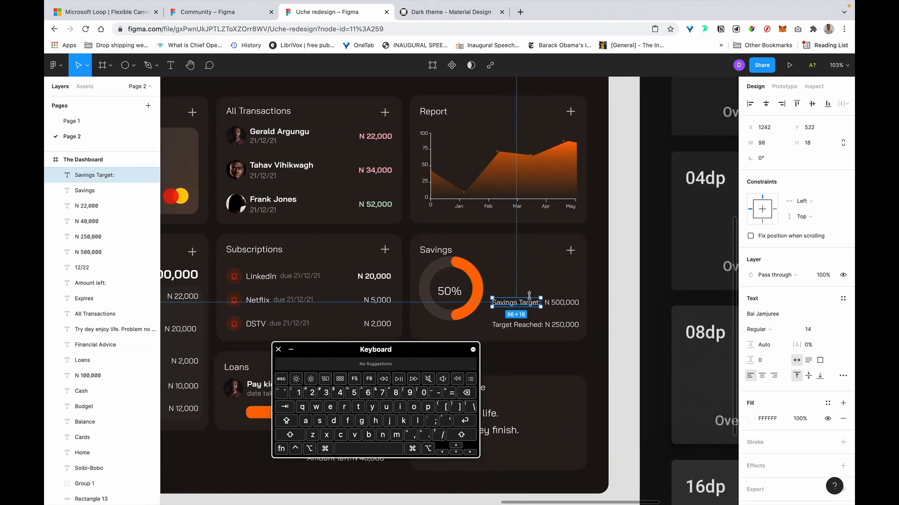
pyautogui.scroll(5, 543, 316)
pyautogui.doubleClick(543, 316)
pyautogui.press('Right')
pyautogui.press('BackSpace')
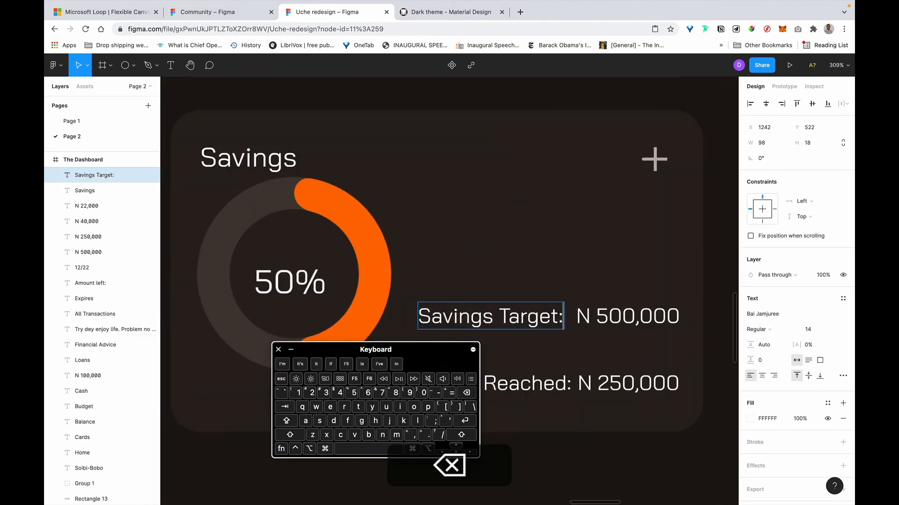
pyautogui.press('Escape')
pyautogui.moveTo(523, 317); pyautogui.dragTo(528, 226)
pyautogui.click(591, 324)
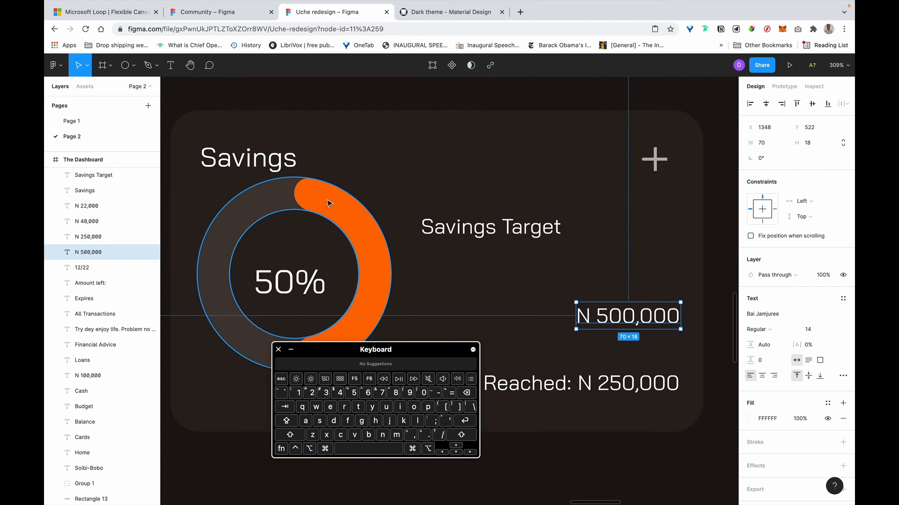
# Group the dark ring and orange arc, then nudge the donut 2 px right and down.
pyautogui.click(309, 207)
pyautogui.keyDown('shift'); pyautogui.click(335, 206); pyautogui.keyUp('shift')
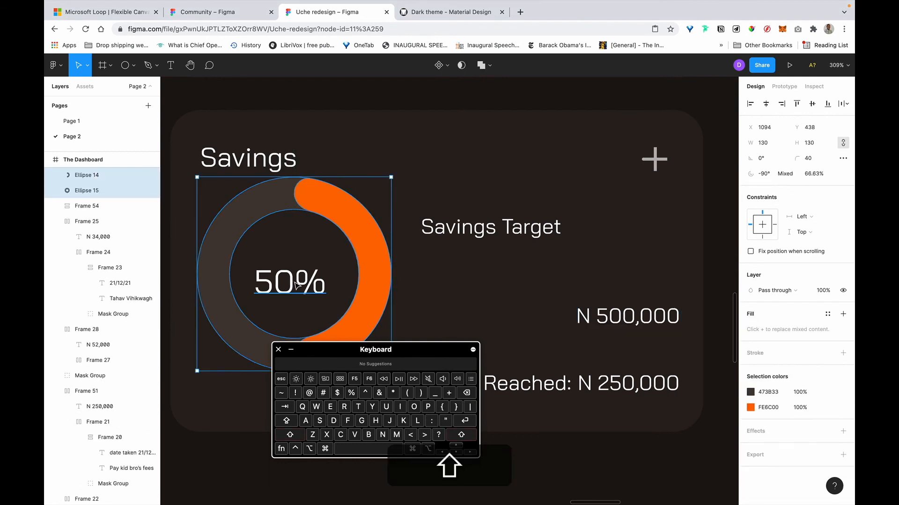
pyautogui.press('super+g')
pyautogui.hscroll(-2, 304, 281)
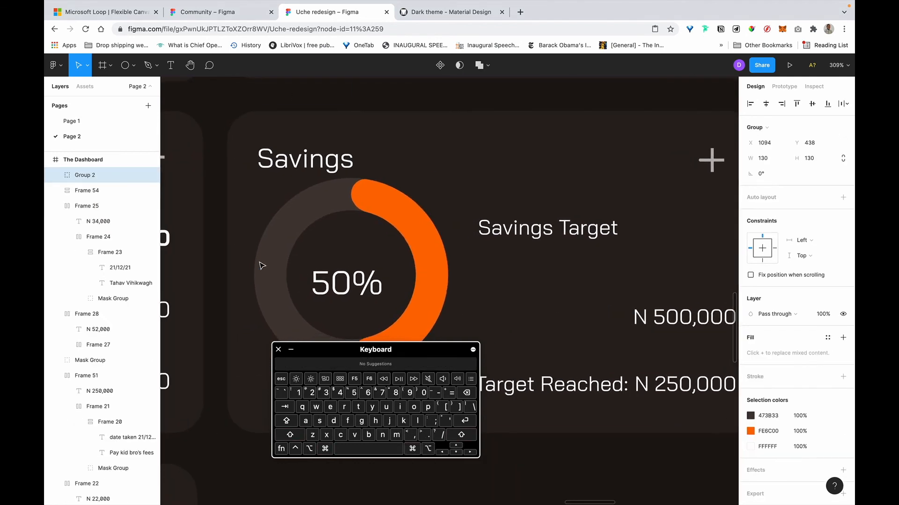
pyautogui.hotkey('alt', 'Right')
pyautogui.hotkey('alt', 'Right')
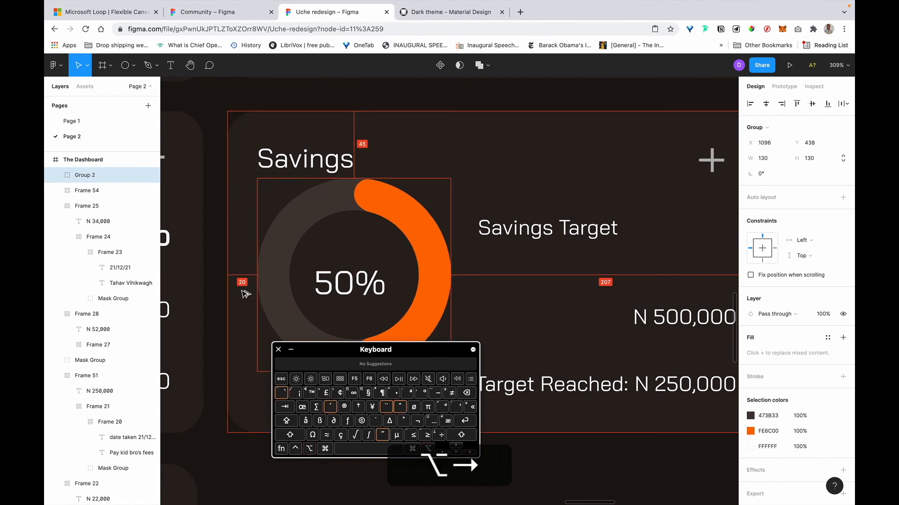
pyautogui.moveTo(347, 209); pyautogui.dragTo(345, 227)
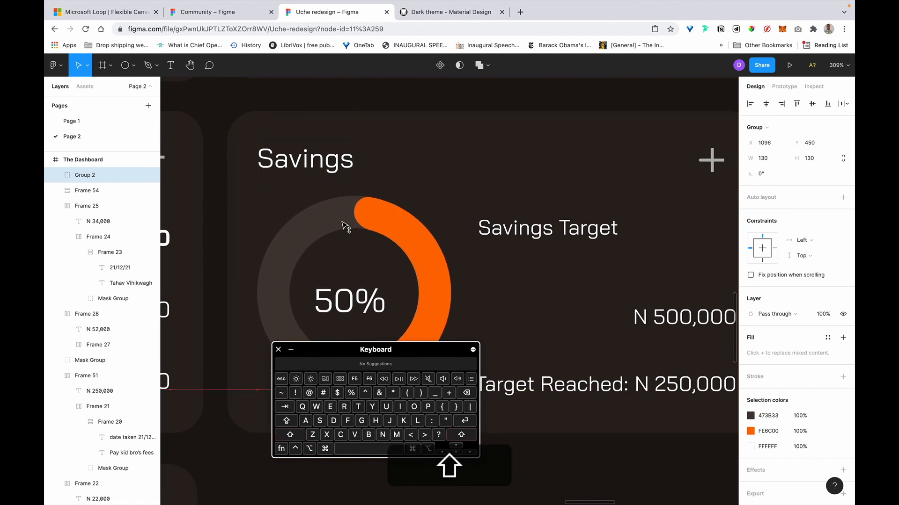
# Nudge the donut down a few pixels and check its distance to the card edges.
pyautogui.scroll(-5, 243, 275)
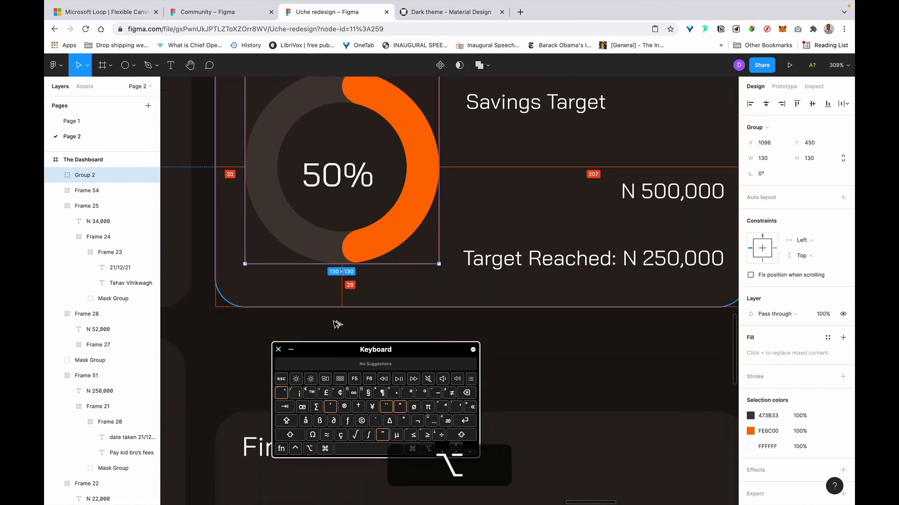
pyautogui.click(455, 453)
pyautogui.keyDown('alt'); pyautogui.click(454, 453); pyautogui.keyUp('alt')
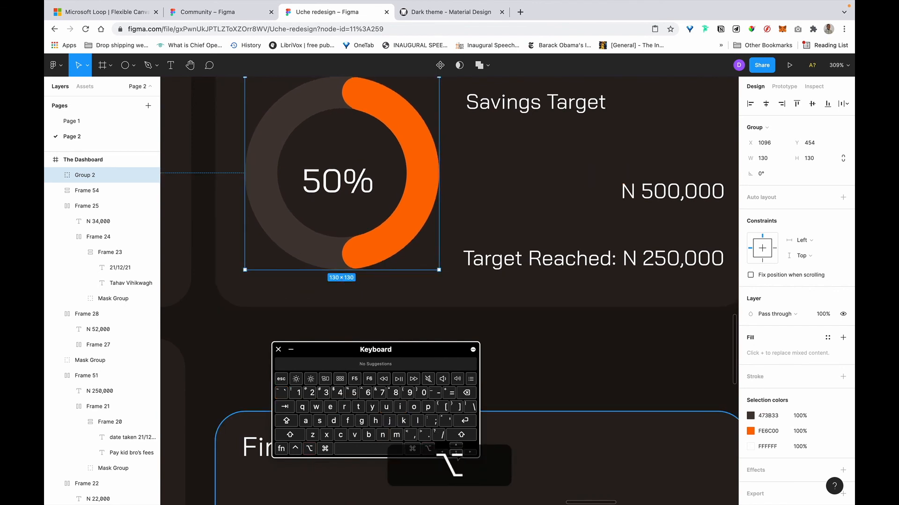
pyautogui.doubleClick(456, 455)
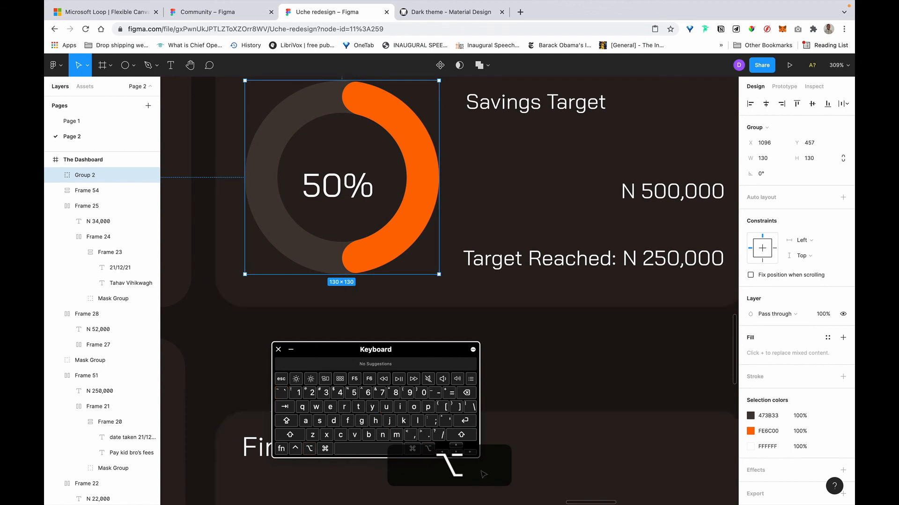
pyautogui.doubleClick(456, 455)
pyautogui.press('alt')
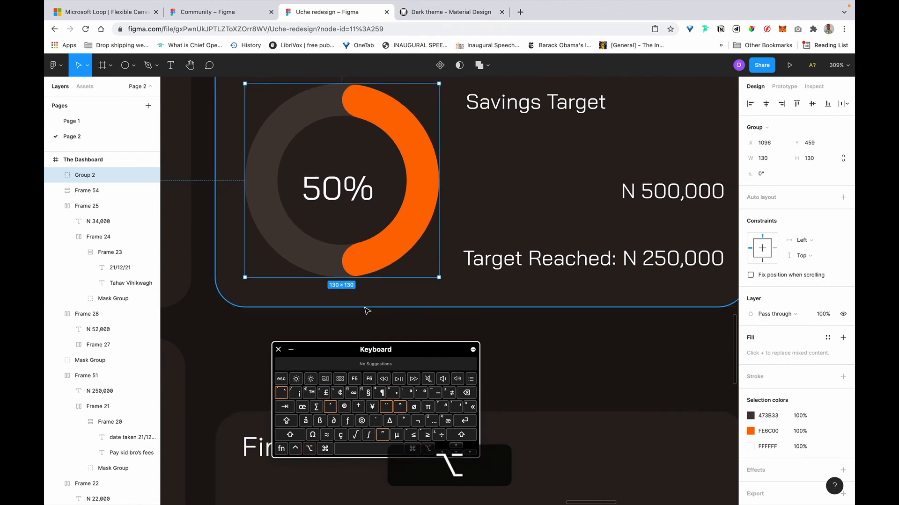
pyautogui.scroll(2, 366, 311)
pyautogui.press('alt')
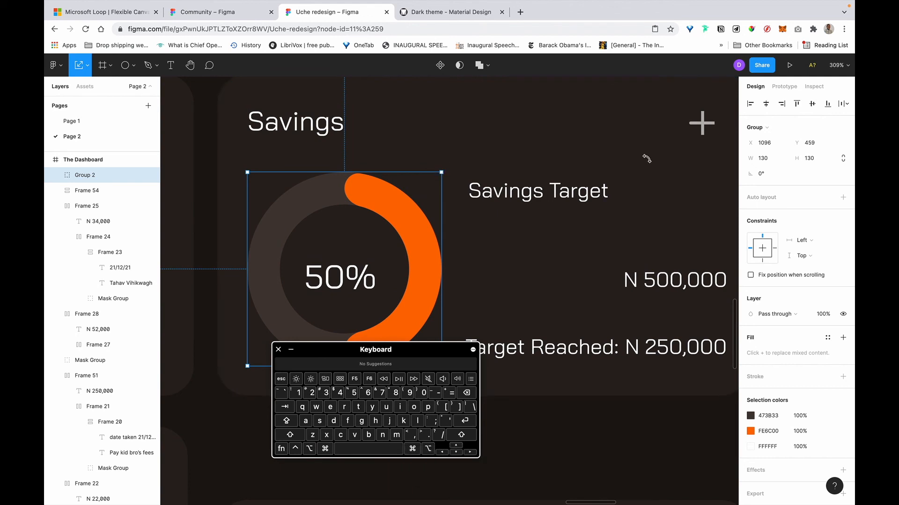
# Resize the donut group to 132 × 132.
pyautogui.write('132')
pyautogui.press('Return')
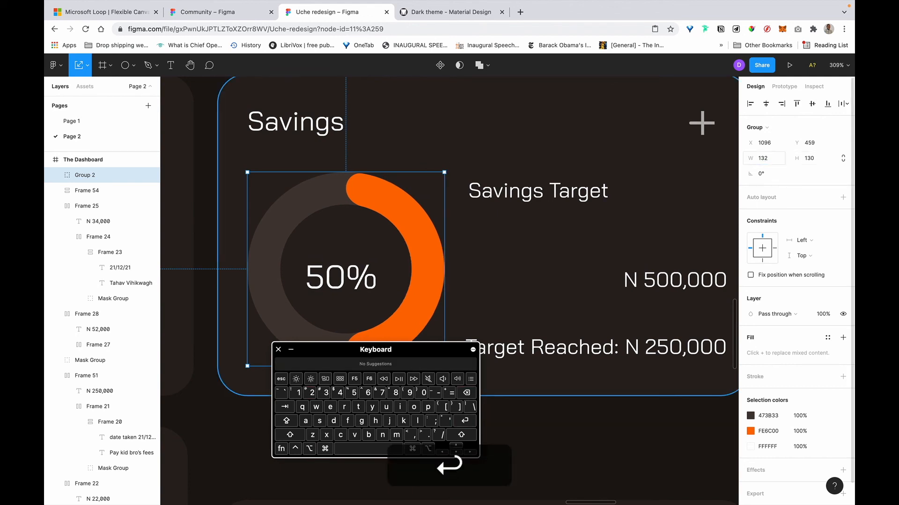
pyautogui.click(823, 160)
pyautogui.press('BackSpace')
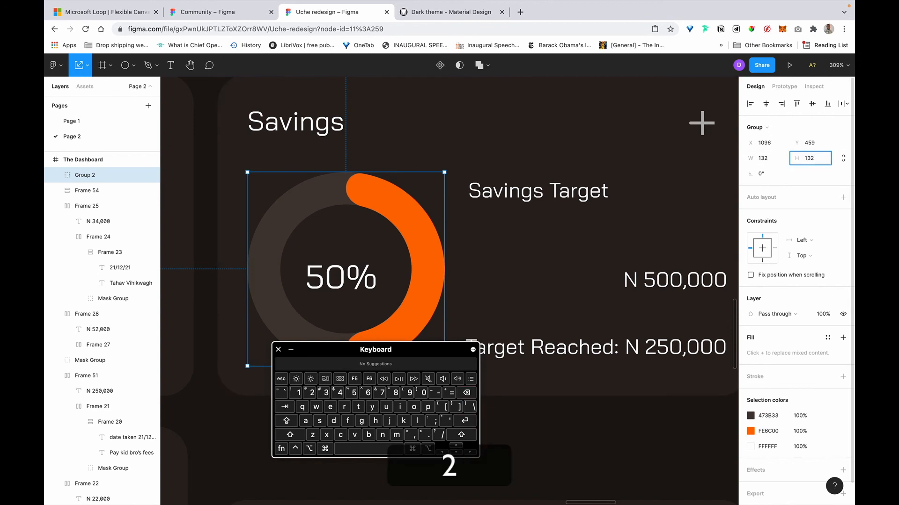
pyautogui.write('2')
pyautogui.press('Return')
pyautogui.press('alt')
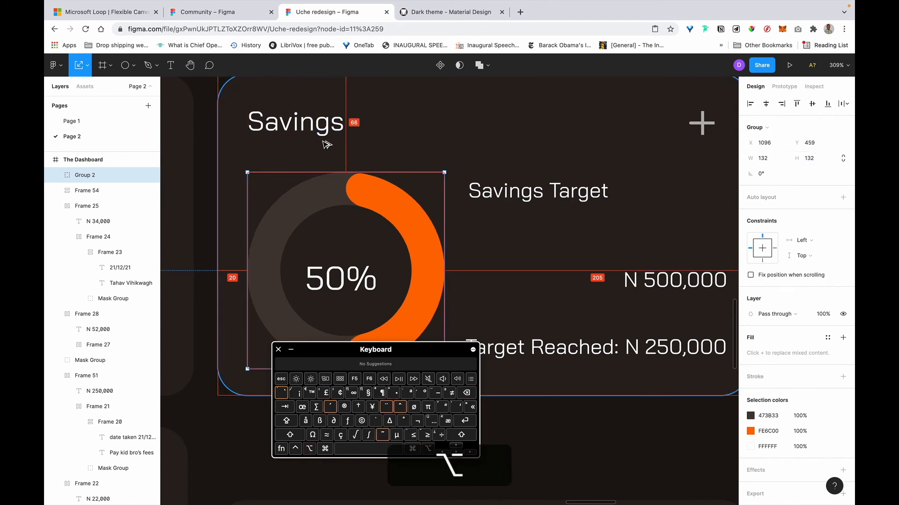
pyautogui.scroll(-3, 381, 235)
# Nudge the donut group upward while measuring the gap to the Savings title.
pyautogui.press('shift')
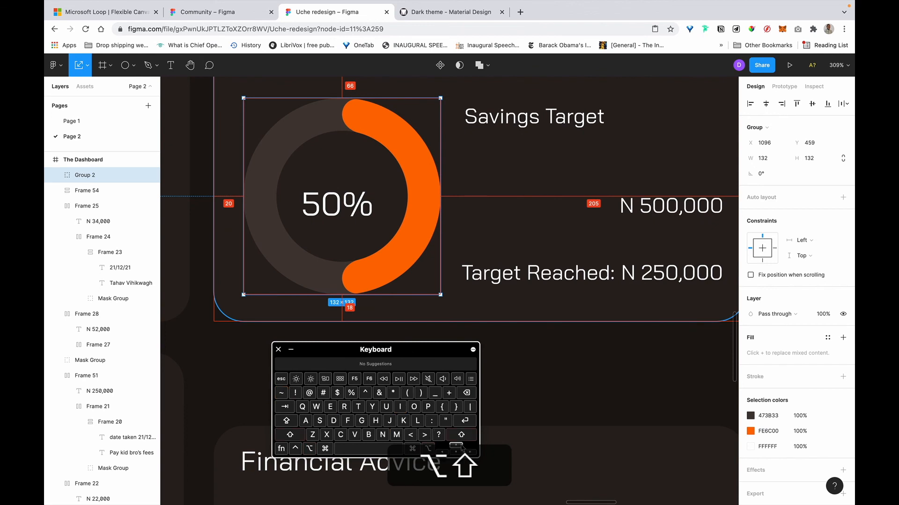
pyautogui.press('Up')
pyautogui.press('Up')
pyautogui.press('alt')
pyautogui.scroll(1, 368, 228)
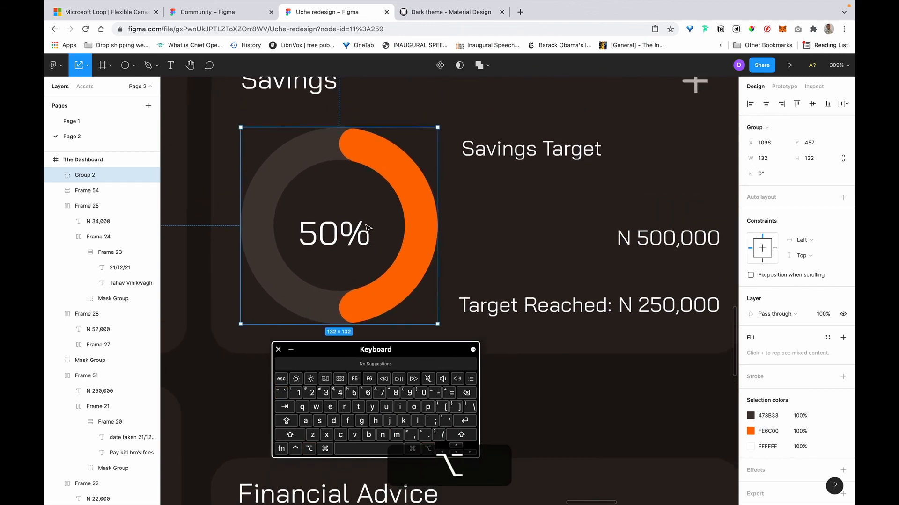
pyautogui.scroll(1, 368, 228)
pyautogui.press('alt')
# Set the donut to 132.5 × 132.5 and nudge it up 1 px.
pyautogui.click(773, 159)
pyautogui.press('Right')
pyautogui.press('Tab')
pyautogui.press('Right')
pyautogui.press('Return')
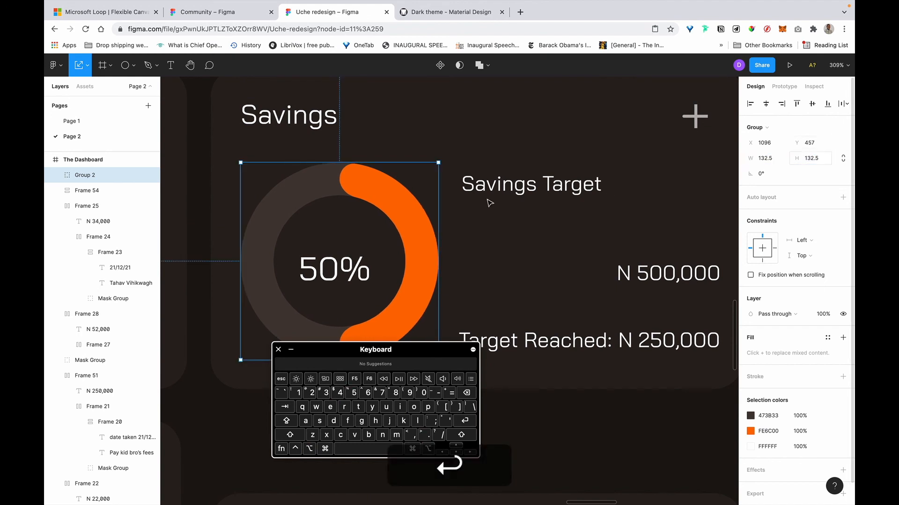
pyautogui.press('alt')
pyautogui.hotkey('alt', 'Up')
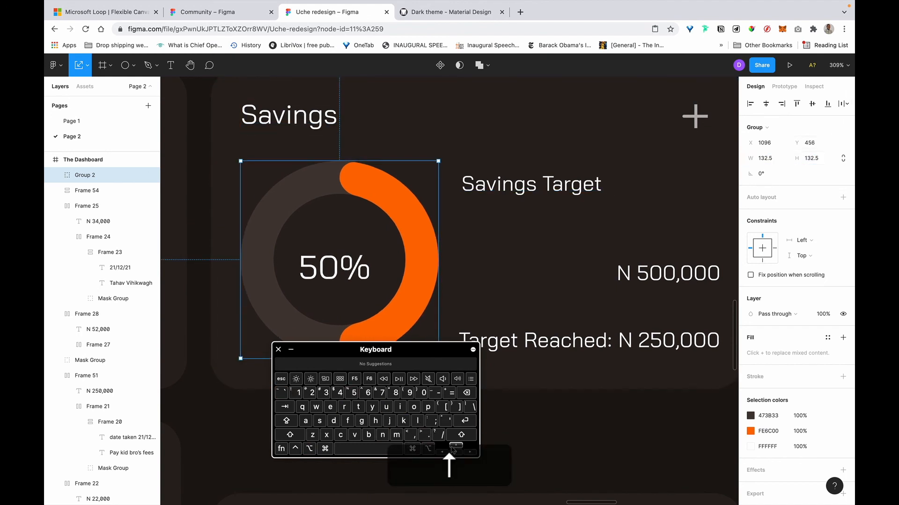
pyautogui.scroll(-3, 291, 136)
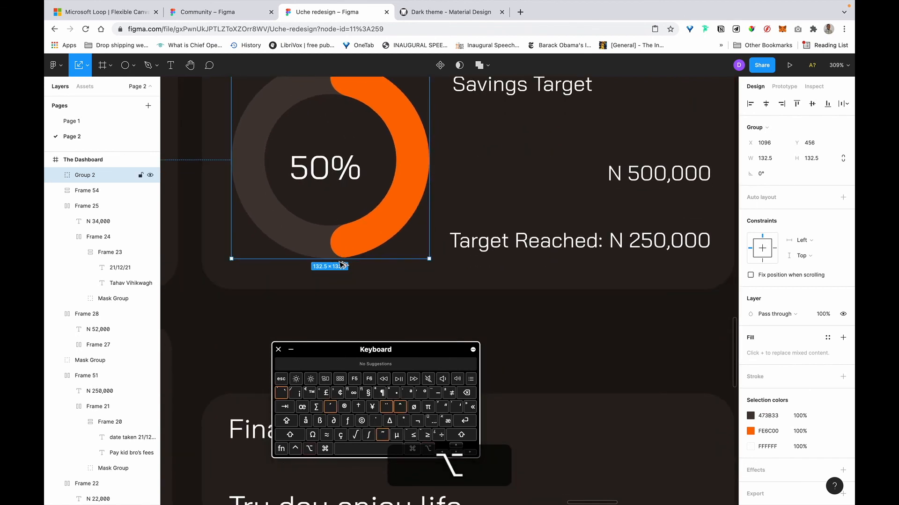
pyautogui.hscroll(5, 351, 289)
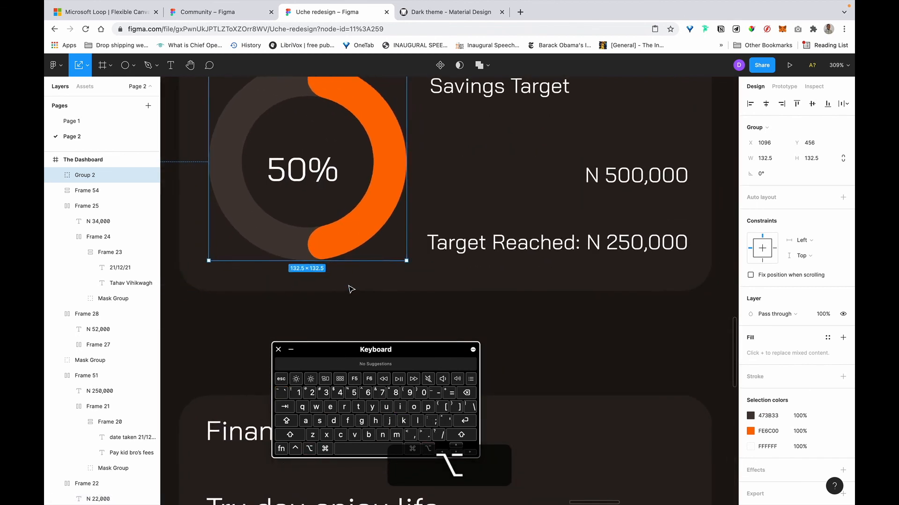
pyautogui.scroll(1, 421, 258)
# Make the N 500,000 amount bold at font size 16.
pyautogui.keyDown('super'); pyautogui.click(508, 208); pyautogui.keyUp('super')
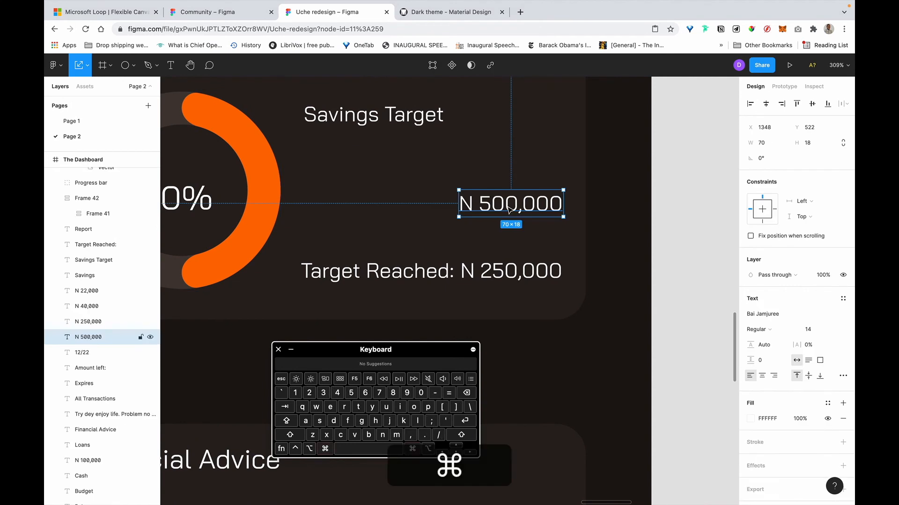
pyautogui.press('super+b')
pyautogui.click(364, 119)
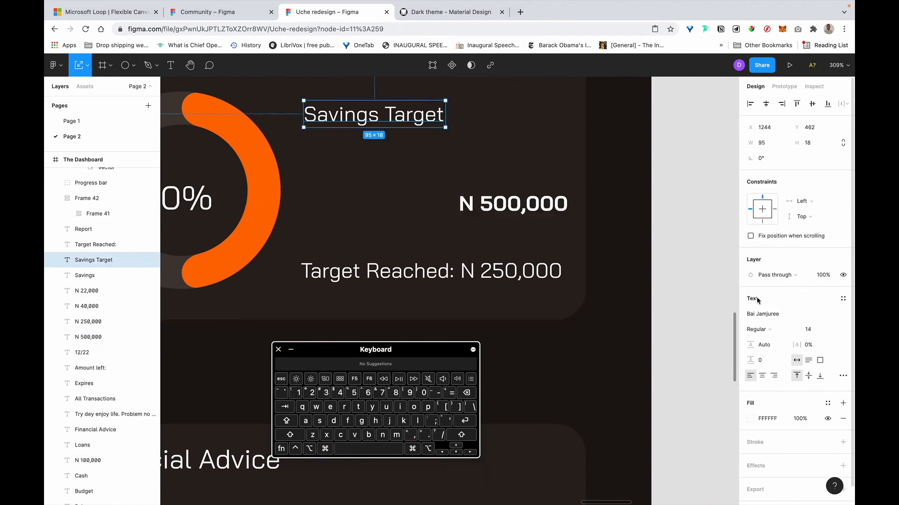
pyautogui.click(523, 212)
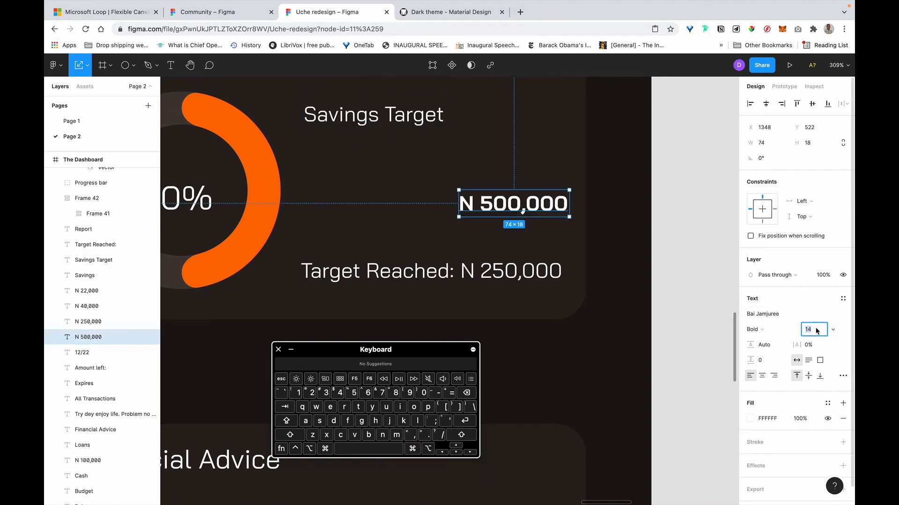
pyautogui.press('BackSpace')
pyautogui.write('16')
pyautogui.press('Return')
# Remove the trailing colon from the 'Target Reached:' label.
pyautogui.doubleClick(347, 272)
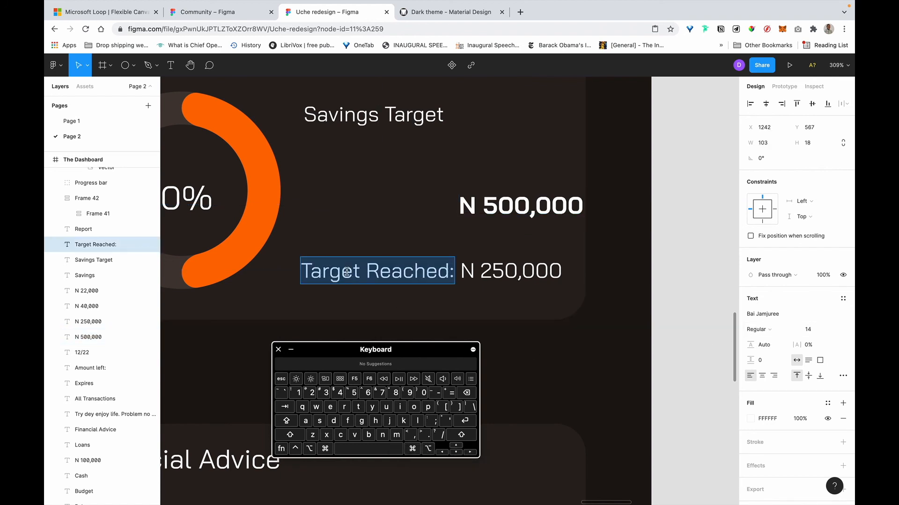
pyautogui.press('Right')
pyautogui.press('BackSpace')
pyautogui.press('Escape')
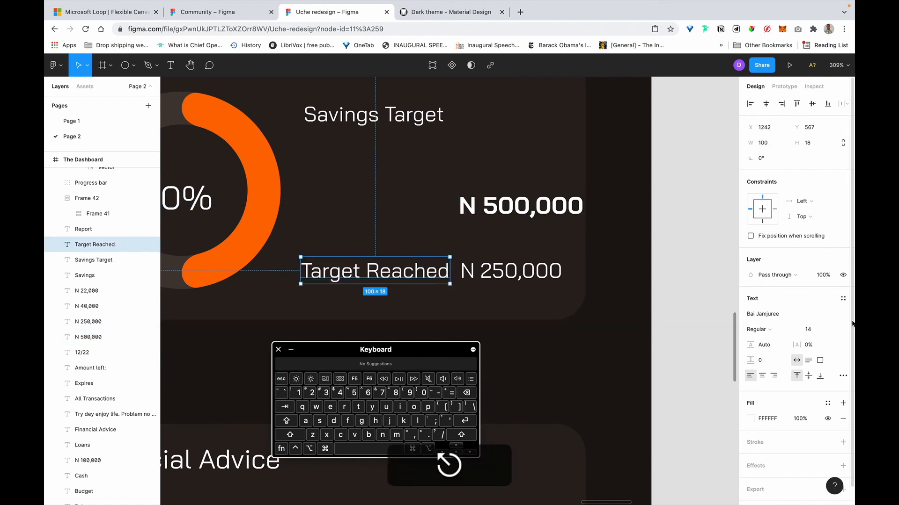
# Make the N 250,000 amount bold at font size 16.
pyautogui.click(517, 270)
pyautogui.press('super+b')
pyautogui.click(808, 329)
pyautogui.press('BackSpace')
pyautogui.write('16')
pyautogui.press('Return')
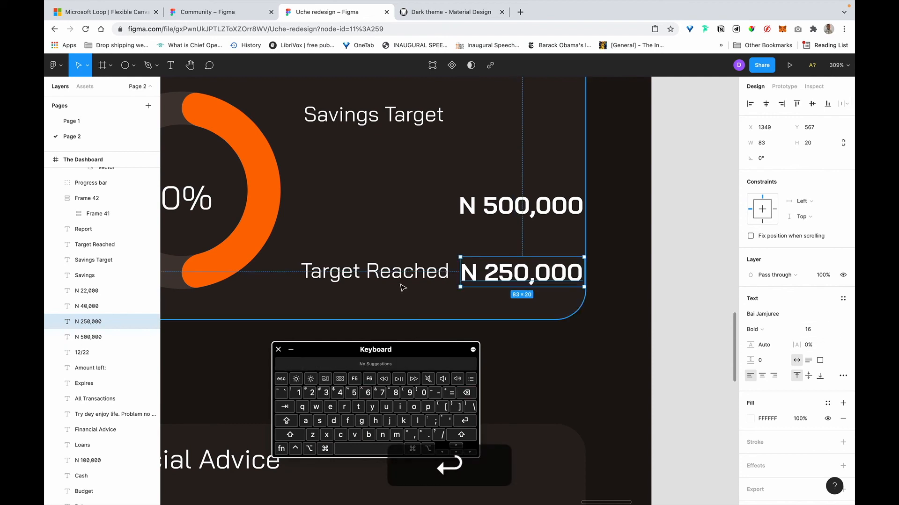
# Stack Savings Target above N 500,000 in a vertical auto layout with a 4 px gap.
pyautogui.keyDown('shift'); pyautogui.click(538, 206); pyautogui.keyUp('shift')
pyautogui.click(399, 123)
pyautogui.keyDown('shift'); pyautogui.click(515, 206); pyautogui.keyUp('shift')
pyautogui.hotkey('shift', 'a')
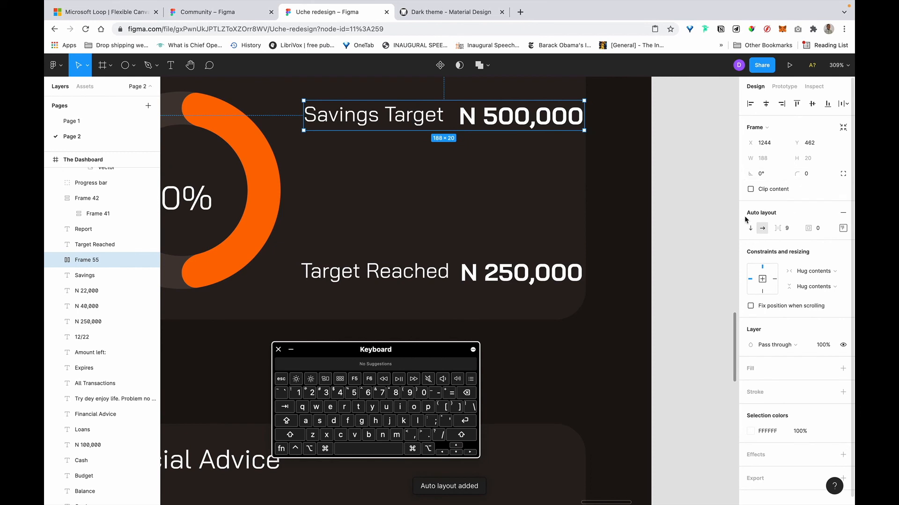
pyautogui.click(751, 229)
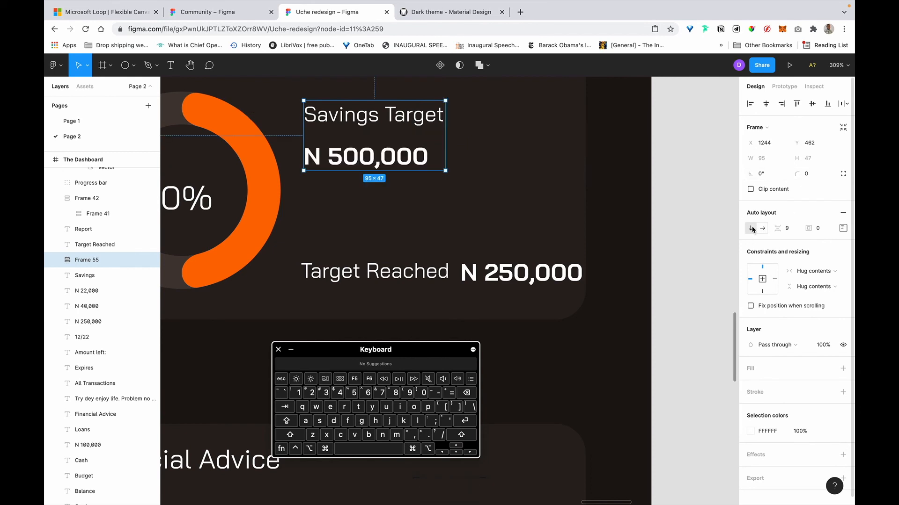
pyautogui.click(787, 228)
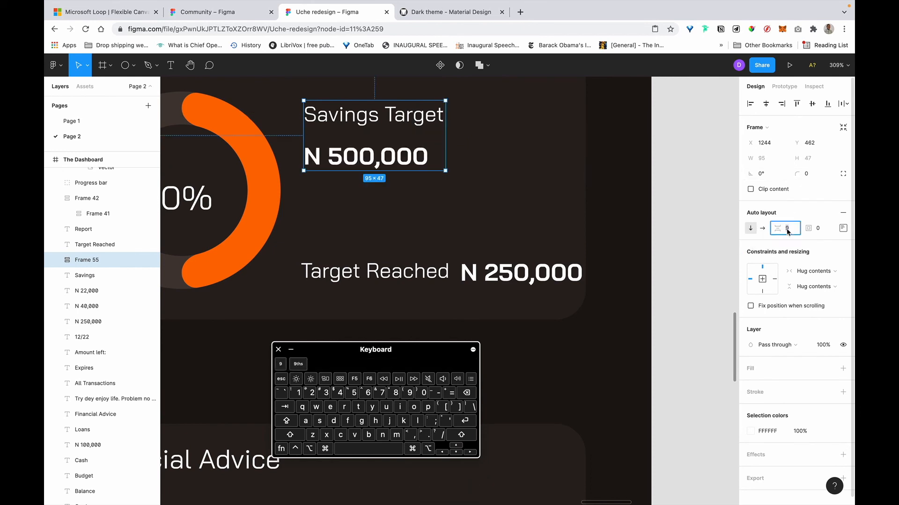
pyautogui.write('4')
pyautogui.press('Return')
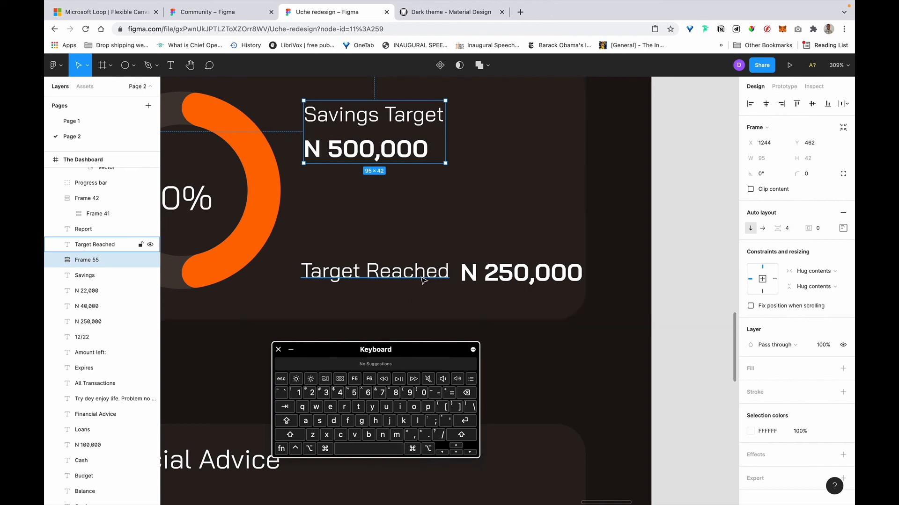
# Stack Target Reached above N 250,000 with a 4 px gap and move it under Savings Target.
pyautogui.click(374, 272)
pyautogui.keyDown('shift'); pyautogui.click(519, 272); pyautogui.keyUp('shift')
pyautogui.hotkey('shift', 'a')
pyautogui.press('super+z')
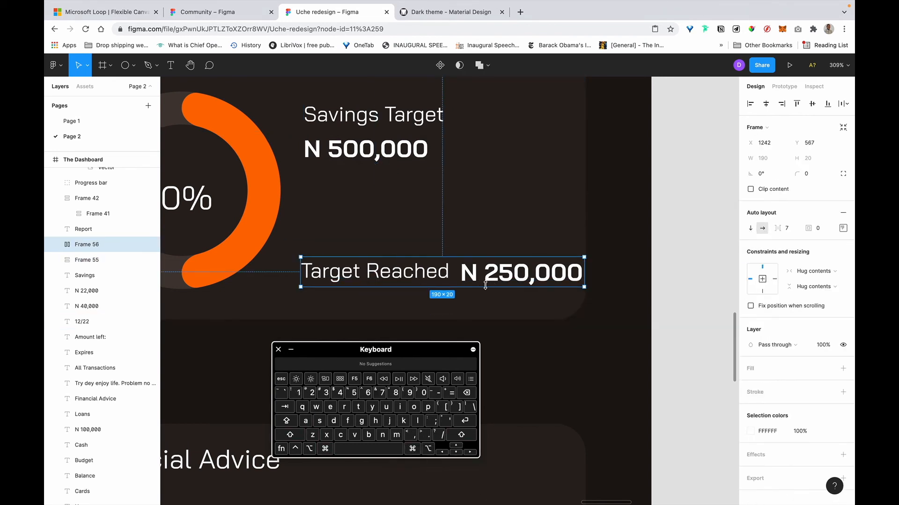
pyautogui.rightClick(485, 286)
pyautogui.moveTo(534, 263)
pyautogui.click(750, 229)
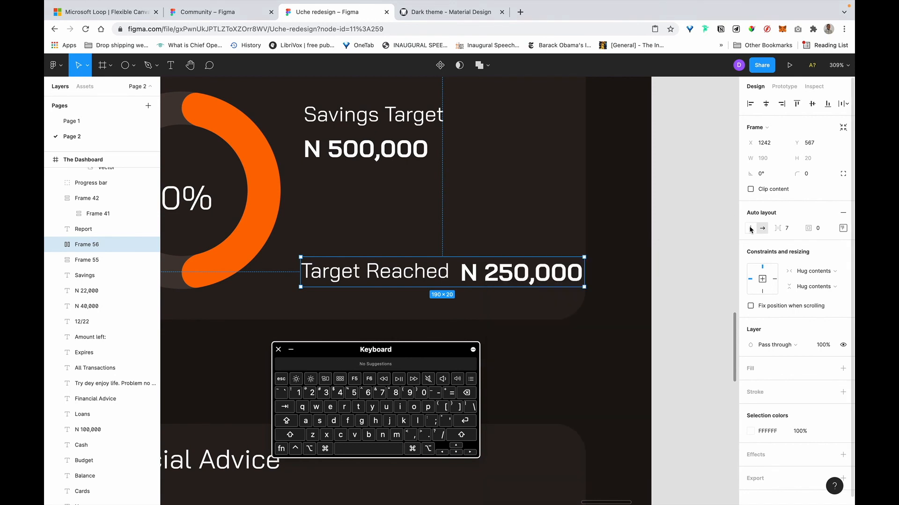
pyautogui.click(750, 228)
pyautogui.write('4')
pyautogui.press('Return')
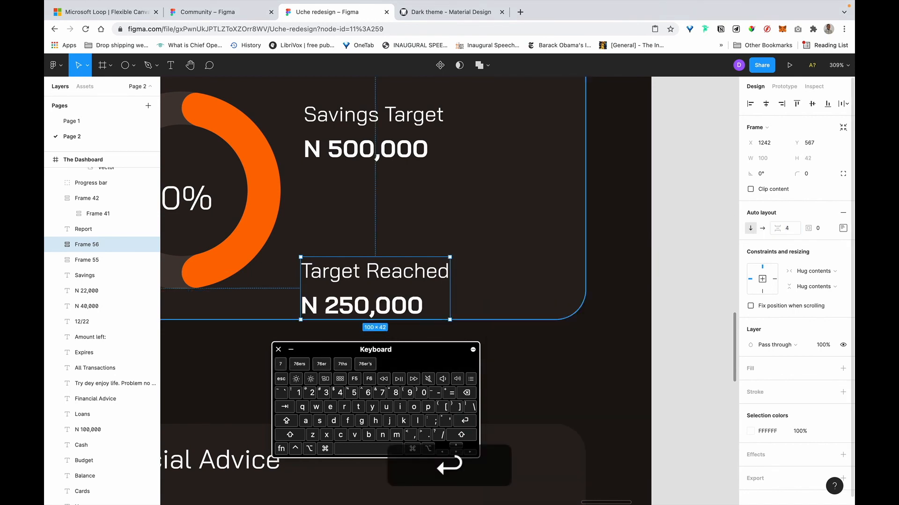
pyautogui.moveTo(361, 273); pyautogui.dragTo(363, 206)
# Wrap both label-amount pairs in a vertical auto layout with 16 px spacing.
pyautogui.hscroll(-3, 341, 151)
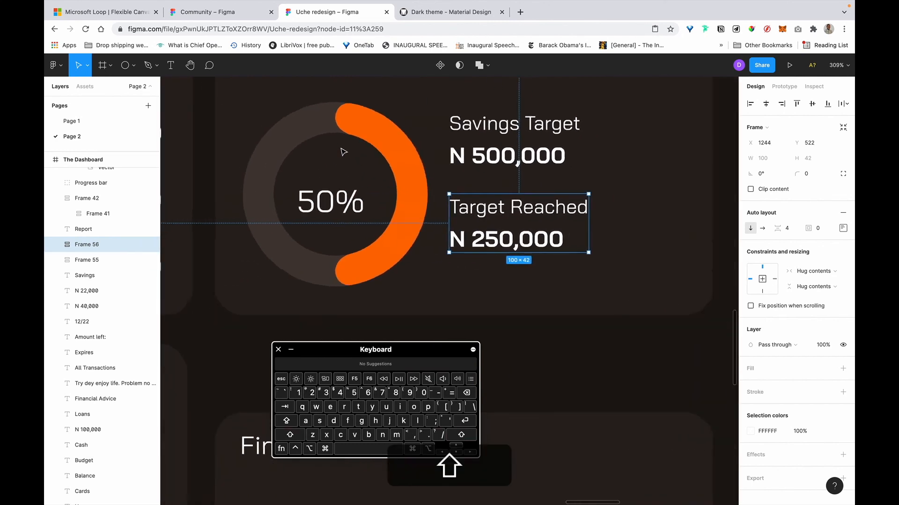
pyautogui.scroll(-5, 340, 150)
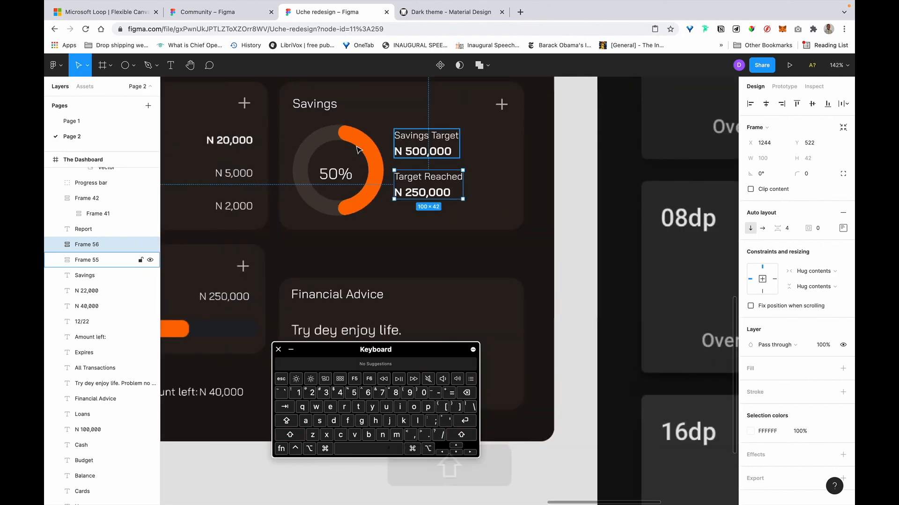
pyautogui.click(340, 136)
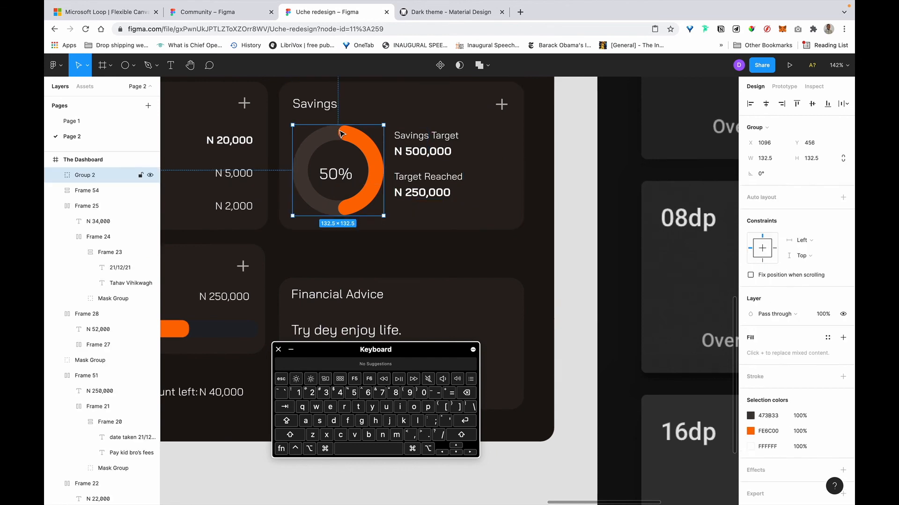
pyautogui.keyDown('shift'); pyautogui.click(439, 193); pyautogui.keyUp('shift')
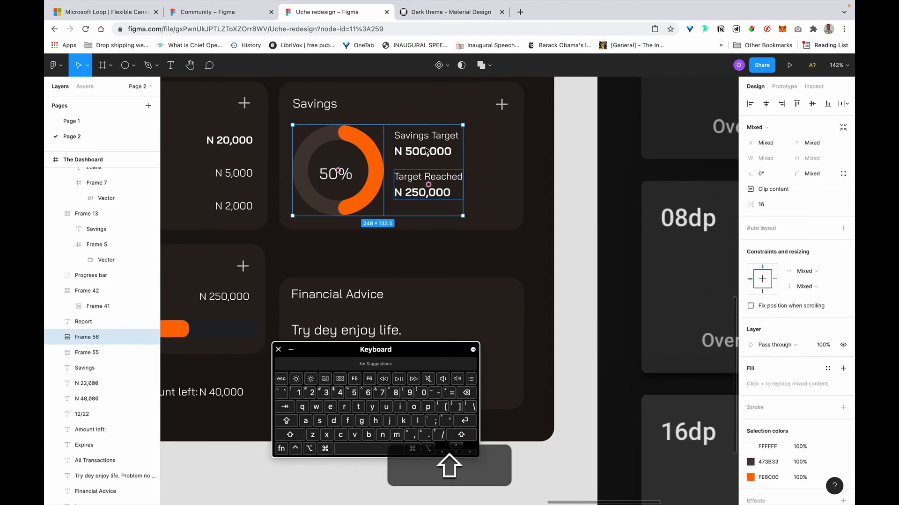
pyautogui.keyDown('shift'); pyautogui.click(426, 150); pyautogui.keyUp('shift')
pyautogui.keyDown('shift'); pyautogui.click(440, 189); pyautogui.keyUp('shift')
pyautogui.keyDown('shift'); pyautogui.click(431, 145); pyautogui.keyUp('shift')
pyautogui.hotkey('shift', 'a')
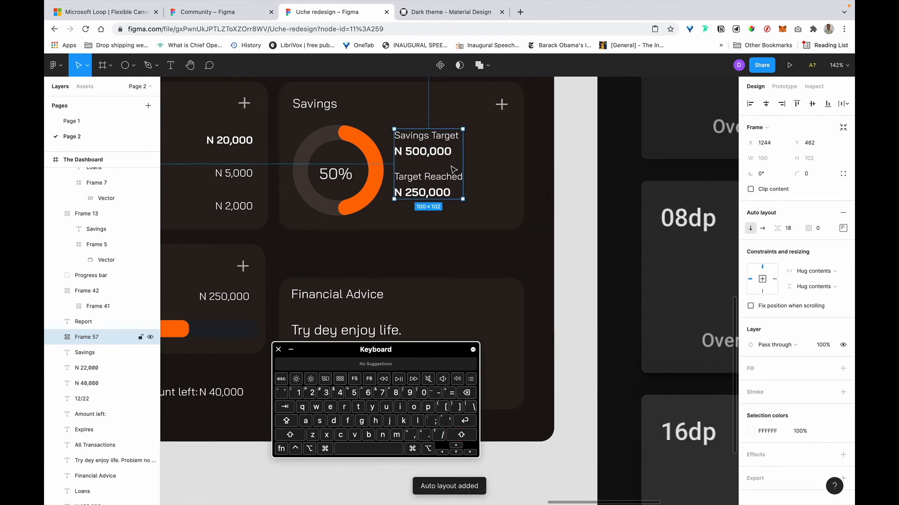
pyautogui.press('BackSpace')
pyautogui.write('6')
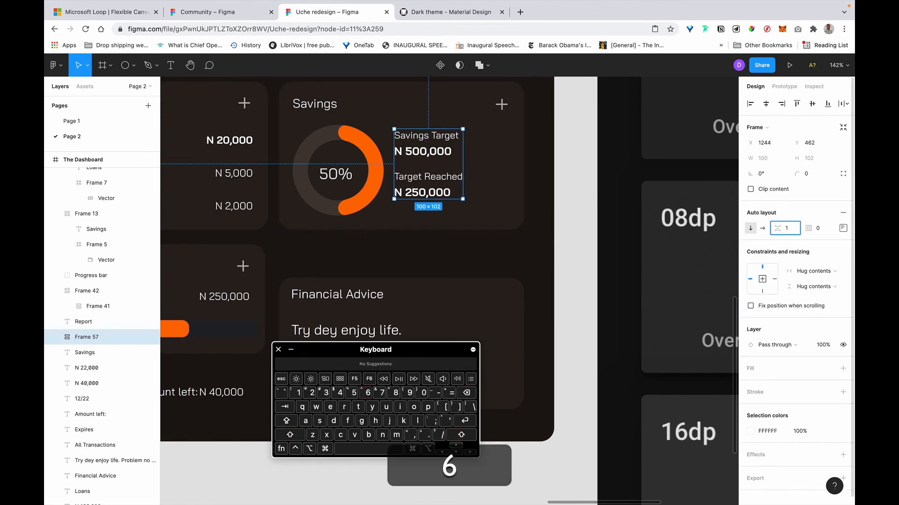
pyautogui.press('Return')
# Centre the text stack vertically against the donut chart.
pyautogui.press('shift')
pyautogui.keyDown('shift'); pyautogui.click(378, 183); pyautogui.keyUp('shift')
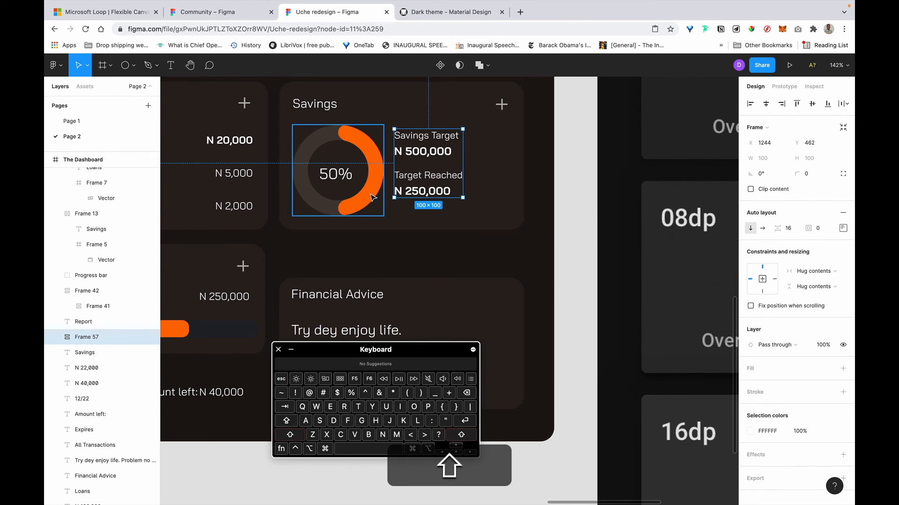
pyautogui.click(812, 106)
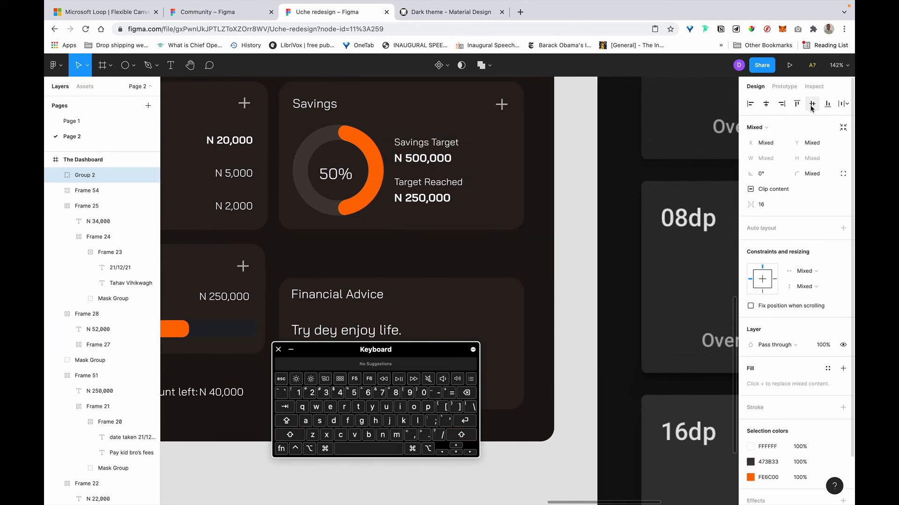
pyautogui.click(544, 156)
# Move the Financial Advice card up 55 px and shorten it to 166 px high.
pyautogui.scroll(-10, 544, 157)
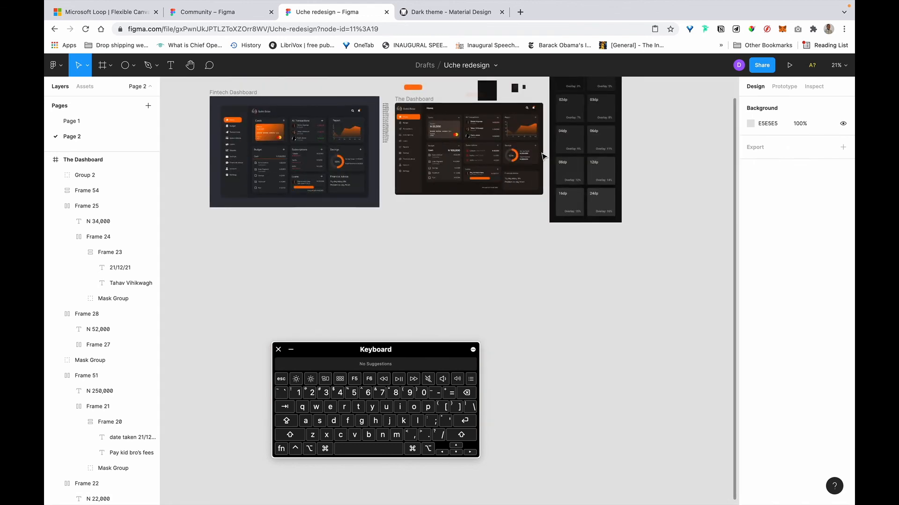
pyautogui.scroll(5, 545, 153)
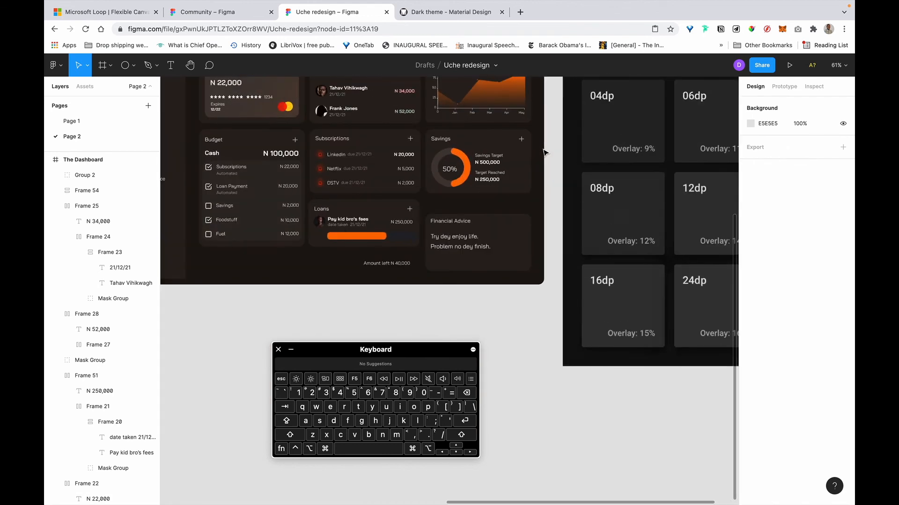
pyautogui.click(533, 242)
pyautogui.scroll(4, 534, 243)
pyautogui.rightClick(533, 243)
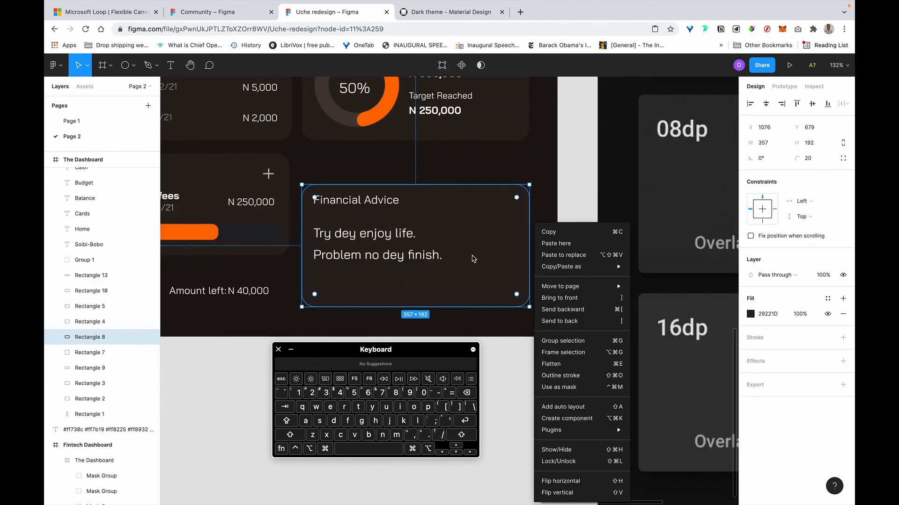
pyautogui.click(257, 240)
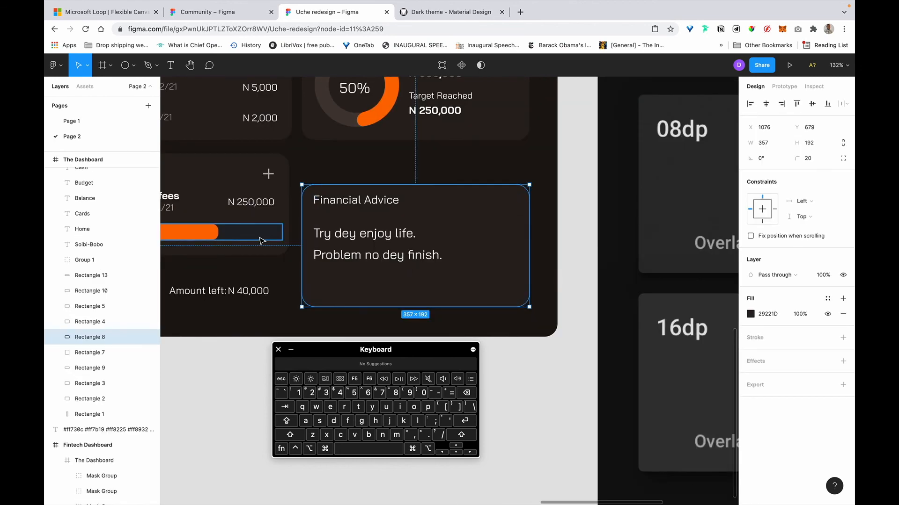
pyautogui.hscroll(-5, 262, 241)
pyautogui.doubleClick(369, 240)
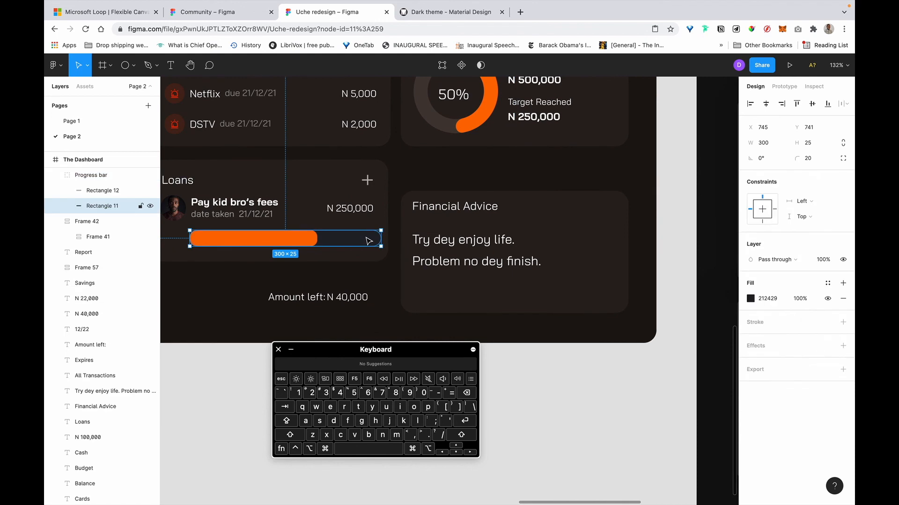
pyautogui.press('Escape')
pyautogui.click(584, 228)
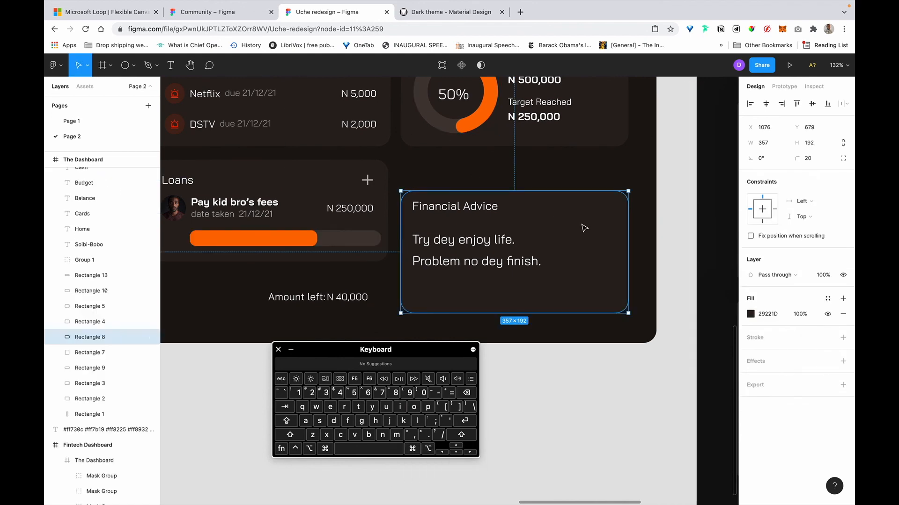
pyautogui.moveTo(600, 239); pyautogui.dragTo(601, 204)
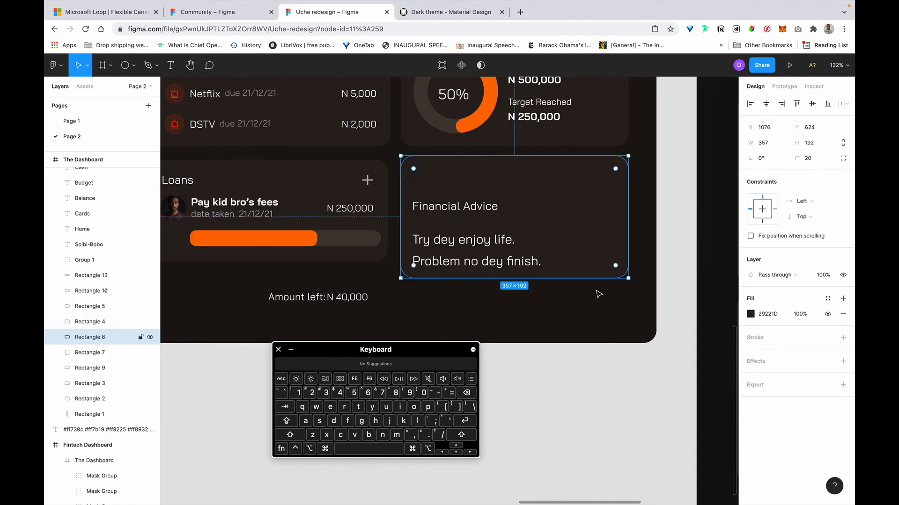
pyautogui.moveTo(570, 274); pyautogui.dragTo(567, 262)
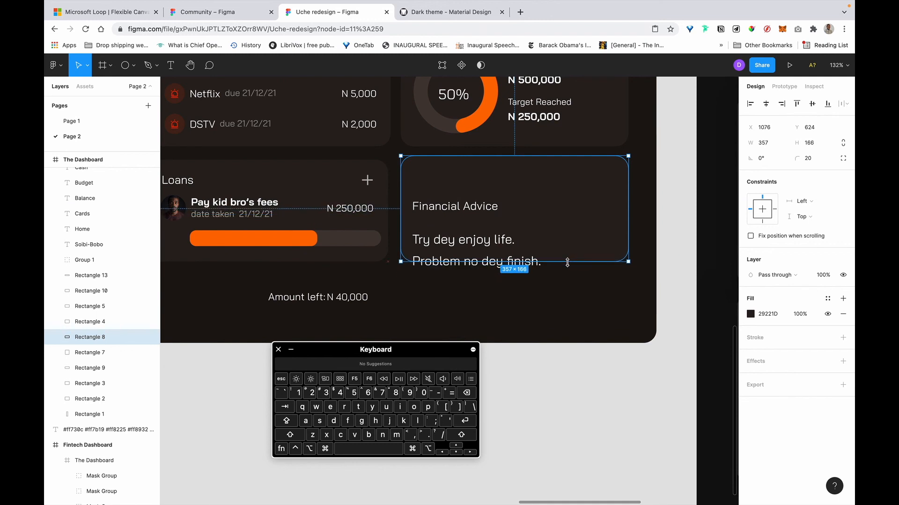
# Compare the Financial Advice title's distances to its card with the Loans heading's padding.
pyautogui.click(474, 207)
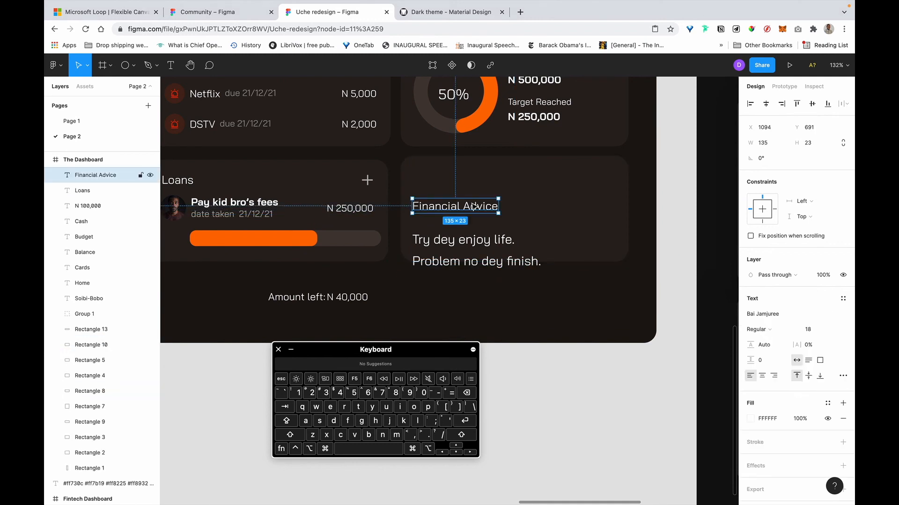
pyautogui.hscroll(-1, 474, 206)
pyautogui.scroll(1, 474, 206)
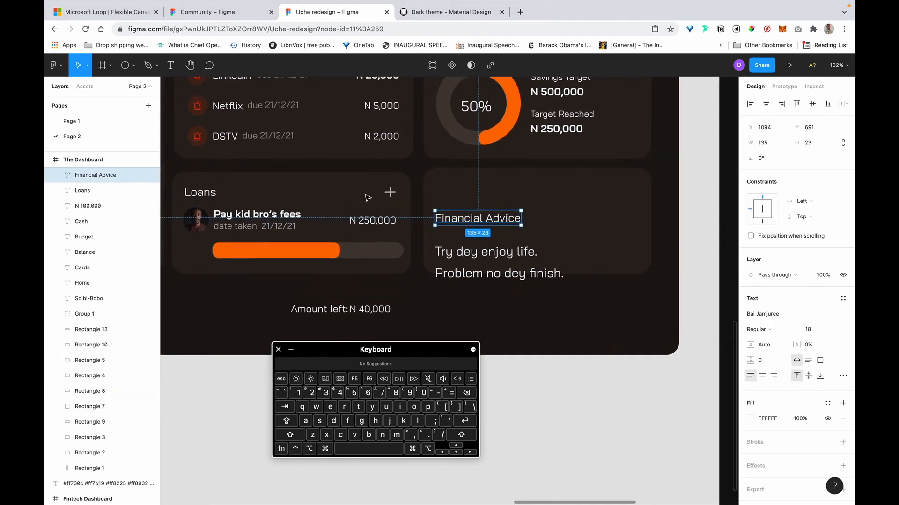
pyautogui.click(203, 198)
pyautogui.press('alt')
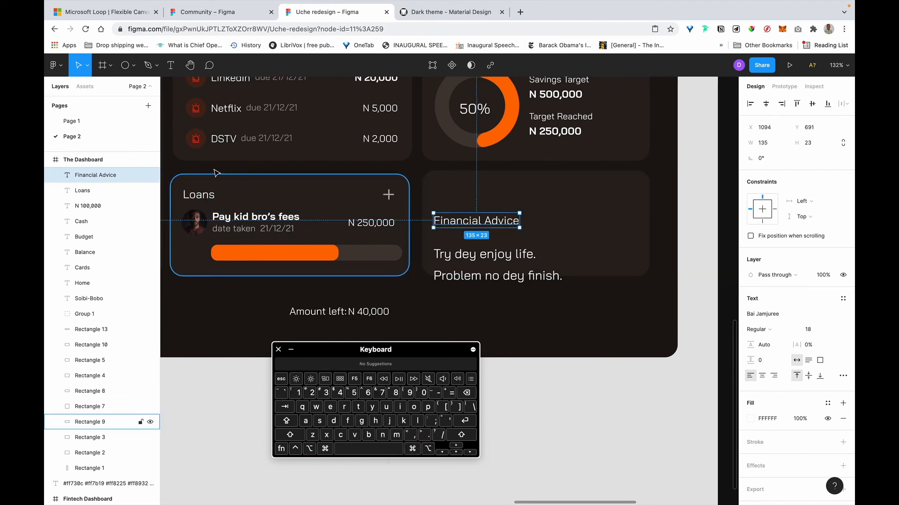
pyautogui.click(463, 223)
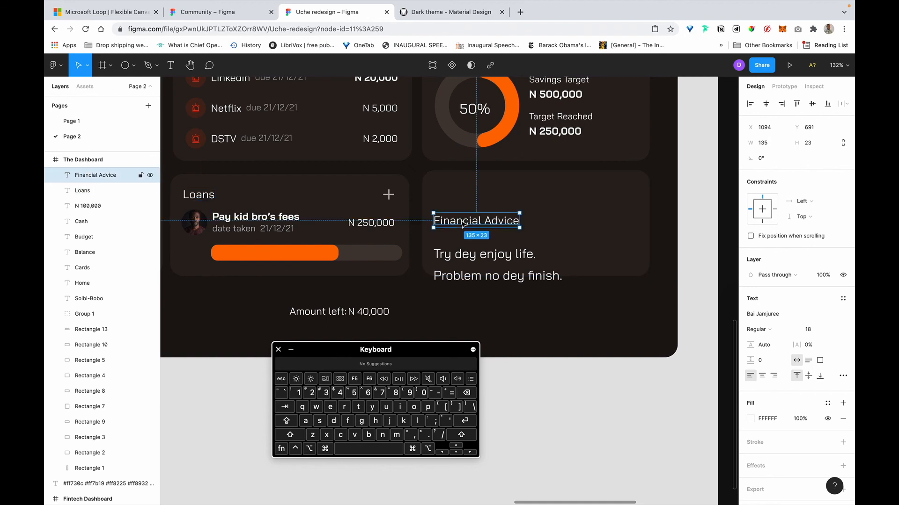
pyautogui.press('shift')
pyautogui.press('alt')
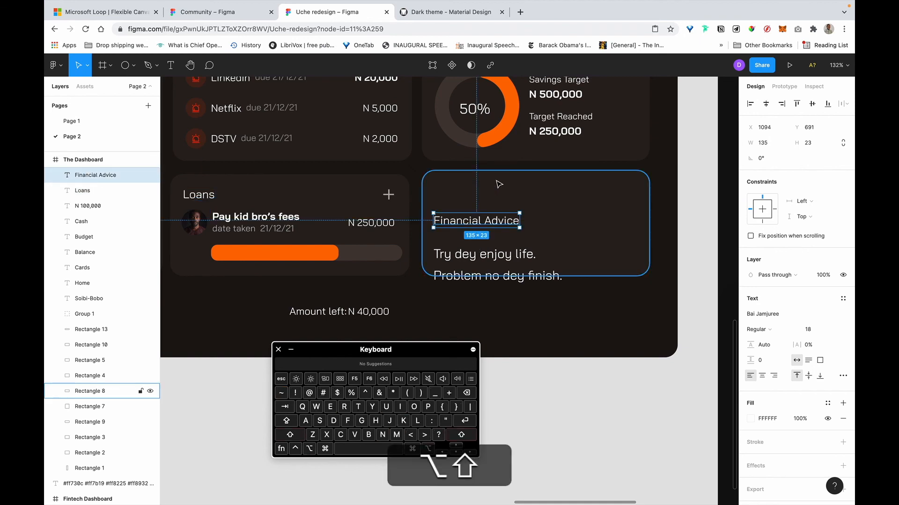
# Nudge the Financial Advice title to sit 20 px from the card's top and left edges.
pyautogui.hotkey('alt', 'shift', 'Up')
pyautogui.hotkey('alt', 'shift', 'Up')
pyautogui.hotkey('alt', 'shift', 'Up')
pyautogui.hotkey('alt', 'shift', 'Up')
pyautogui.hotkey('alt', 'shift', 'Up')
pyautogui.hotkey('alt', 'shift', 'Up')
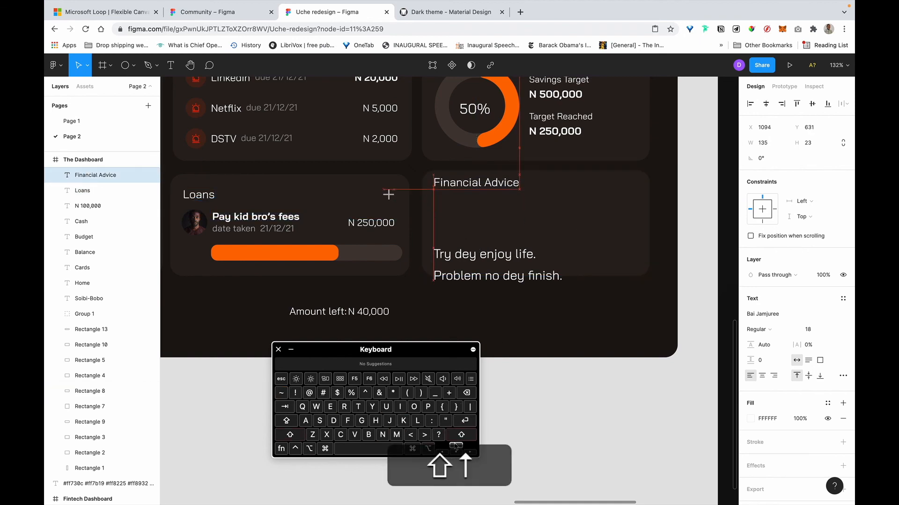
pyautogui.hotkey('alt', 'shift', 'Down')
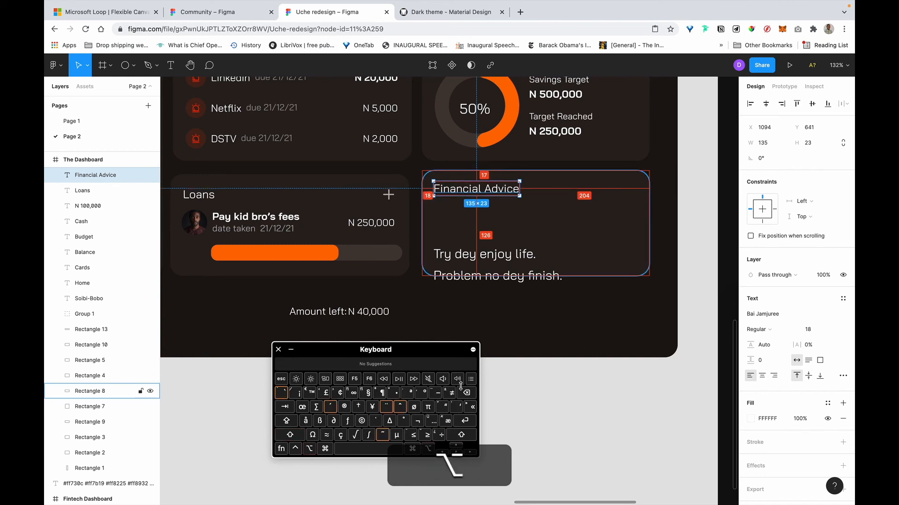
pyautogui.press('Down')
pyautogui.press('Down')
pyautogui.press('Down')
pyautogui.press('Down')
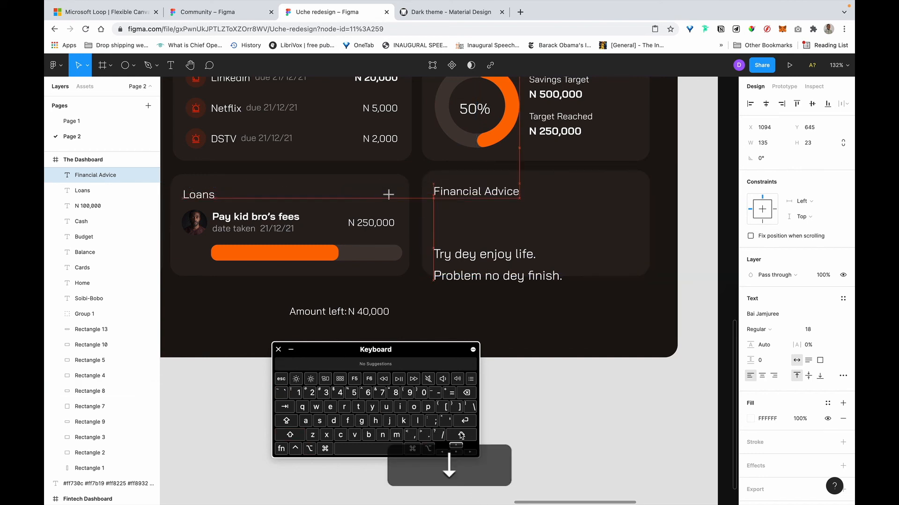
pyautogui.press('Up')
pyautogui.press('alt')
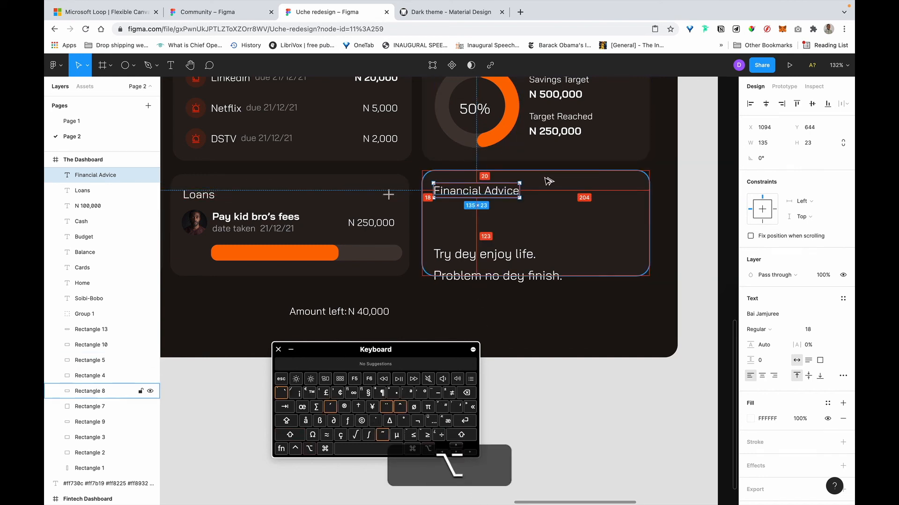
pyautogui.press('Right')
pyautogui.hotkey('alt', 'Right')
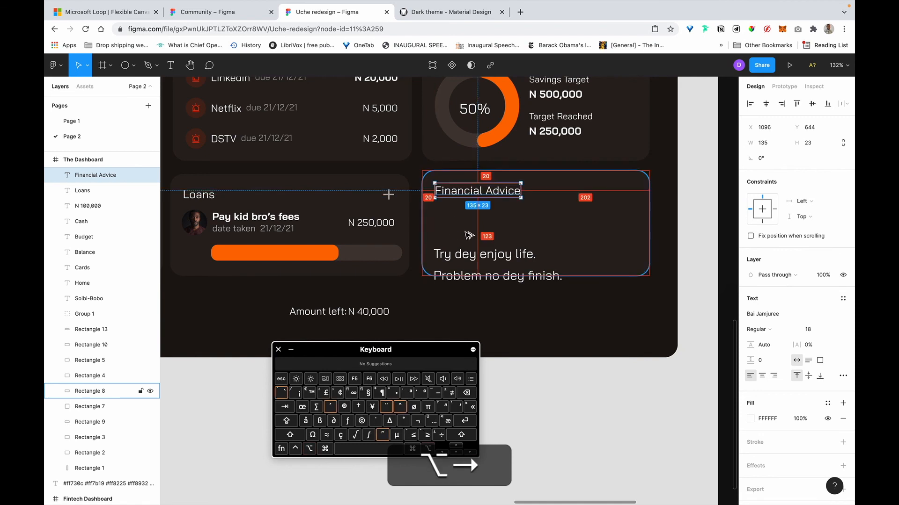
# Move the advice body text up under the title and widen its text box.
pyautogui.moveTo(477, 261); pyautogui.dragTo(478, 221)
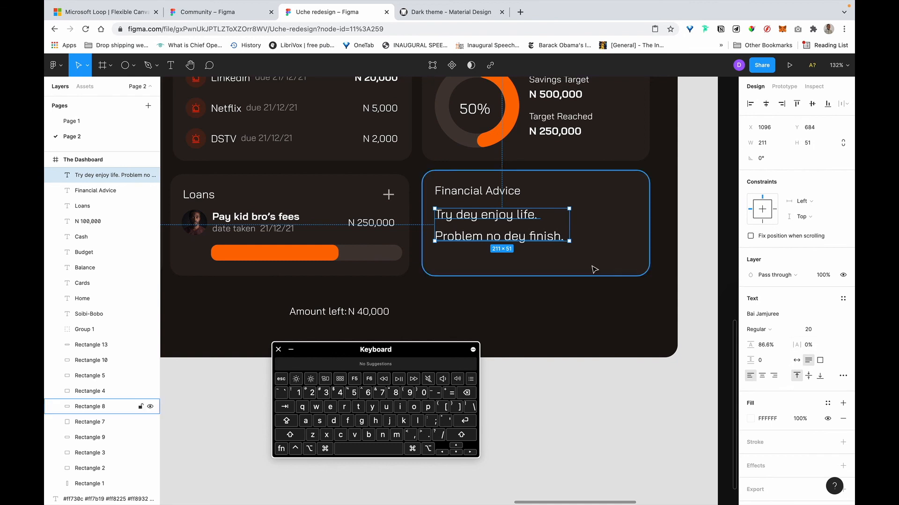
pyautogui.moveTo(570, 224); pyautogui.dragTo(629, 225)
pyautogui.doubleClick(490, 228)
pyautogui.click(467, 238)
pyautogui.press('Escape')
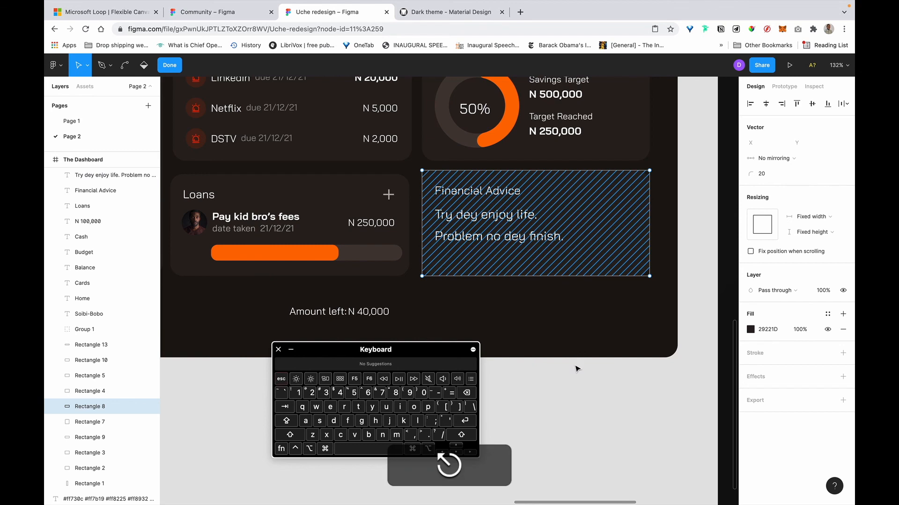
pyautogui.press('Escape')
# Select all of the advice body text and target its line-height field.
pyautogui.click(506, 239)
pyautogui.tripleClick(505, 236)
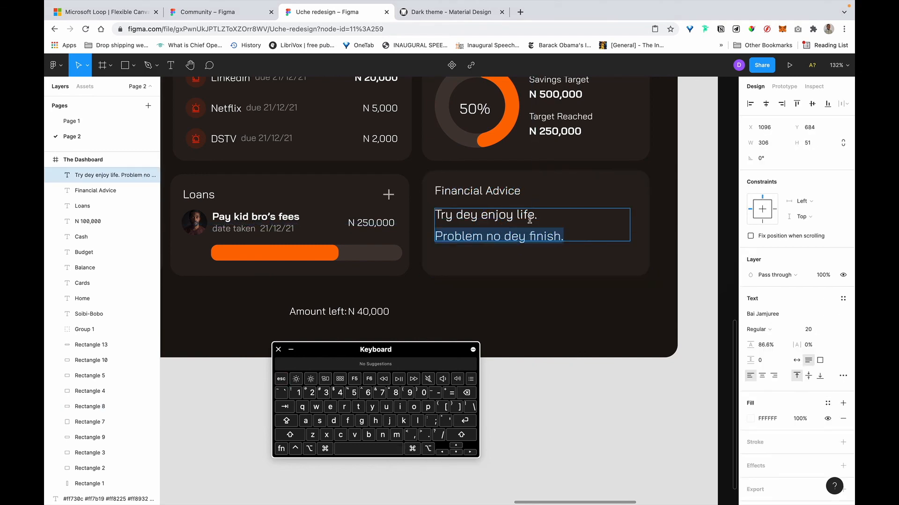
pyautogui.press('super+a')
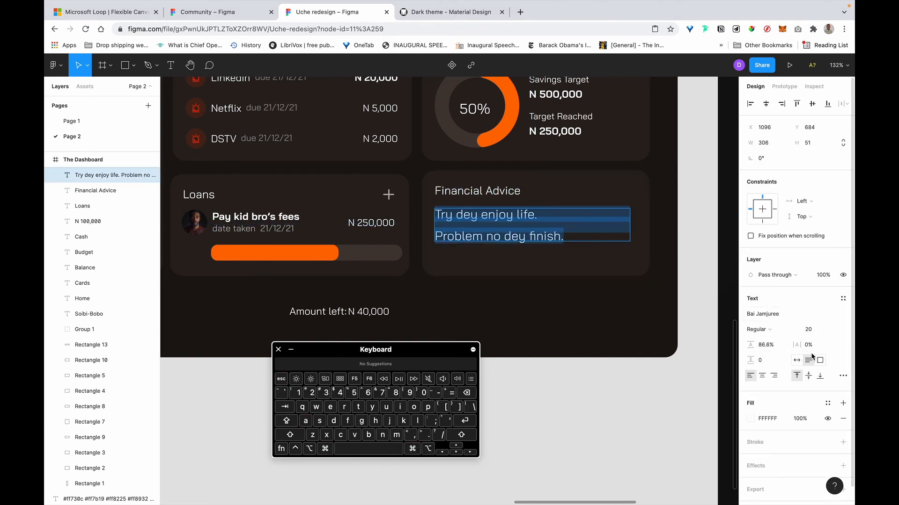
pyautogui.click(546, 228)
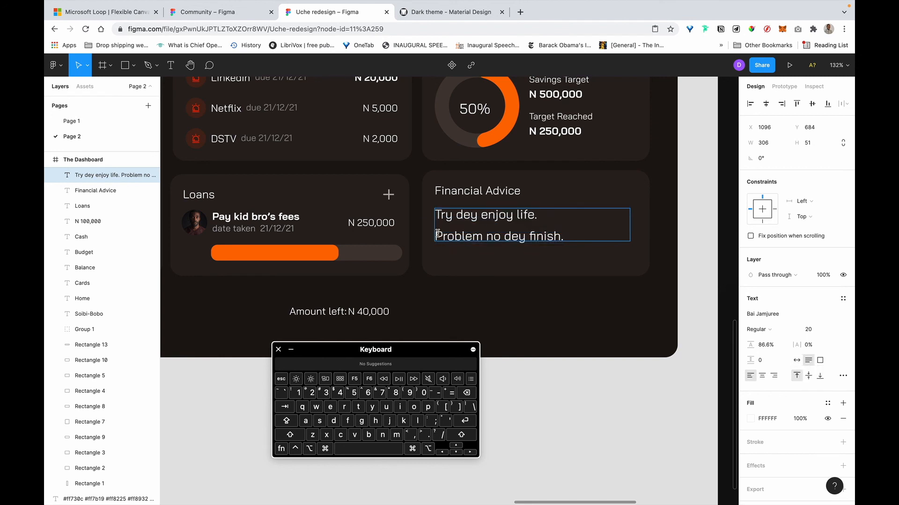
pyautogui.press('super+a')
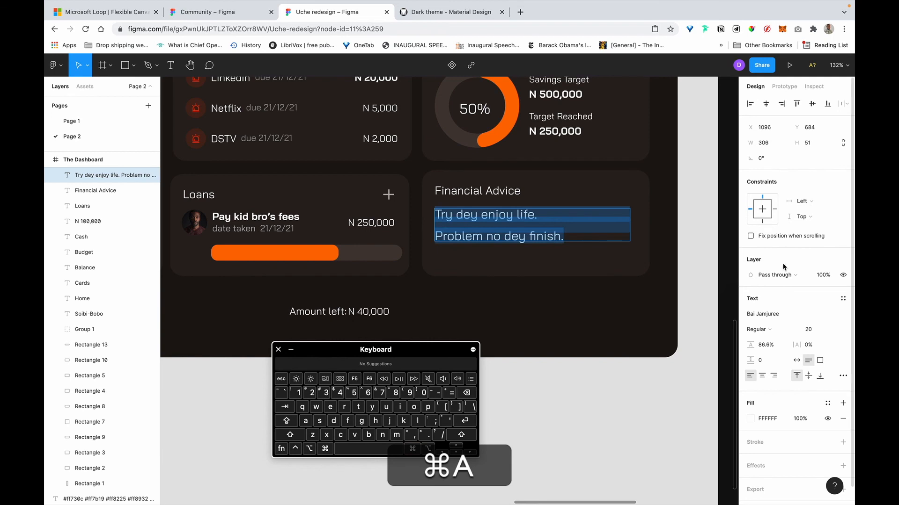
pyautogui.click(776, 347)
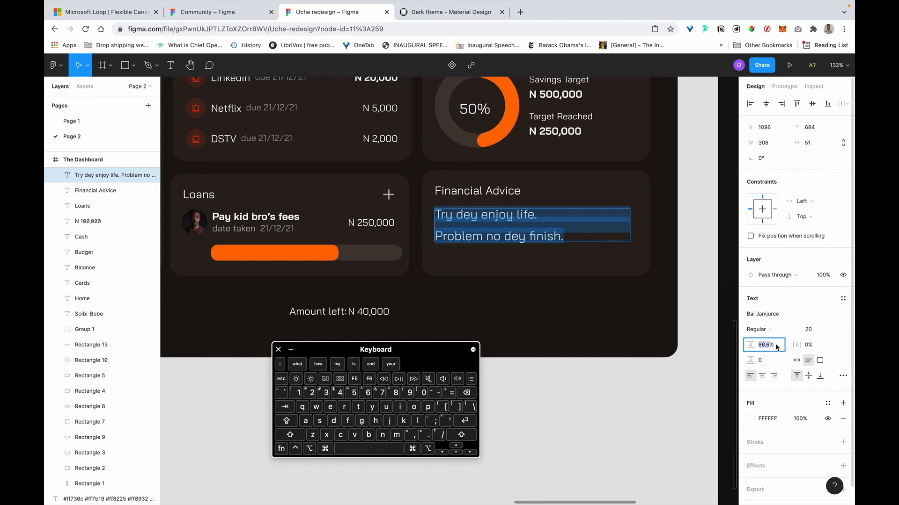
# Open 'Type Scale – A Visual Calculator' (type-scale.com) in a new Chrome tab.
pyautogui.click(518, 11)
pyautogui.write('tye')
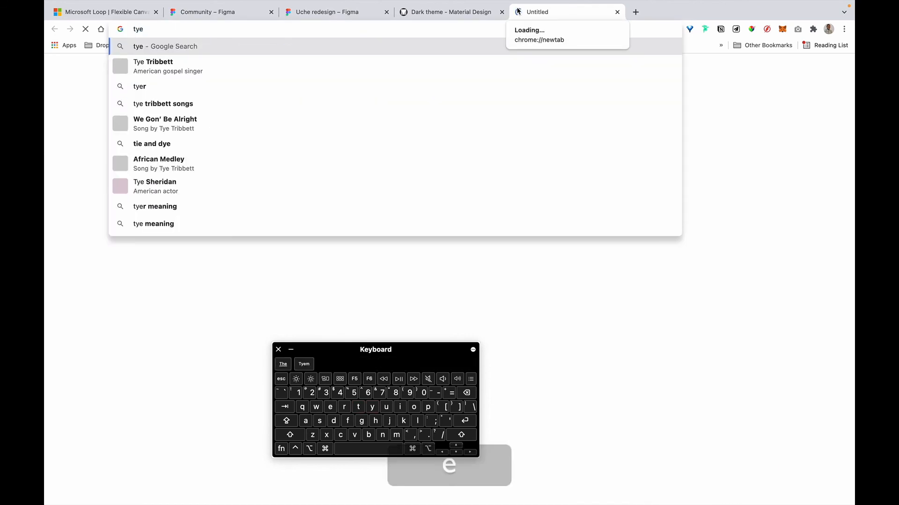
pyautogui.press('BackSpace')
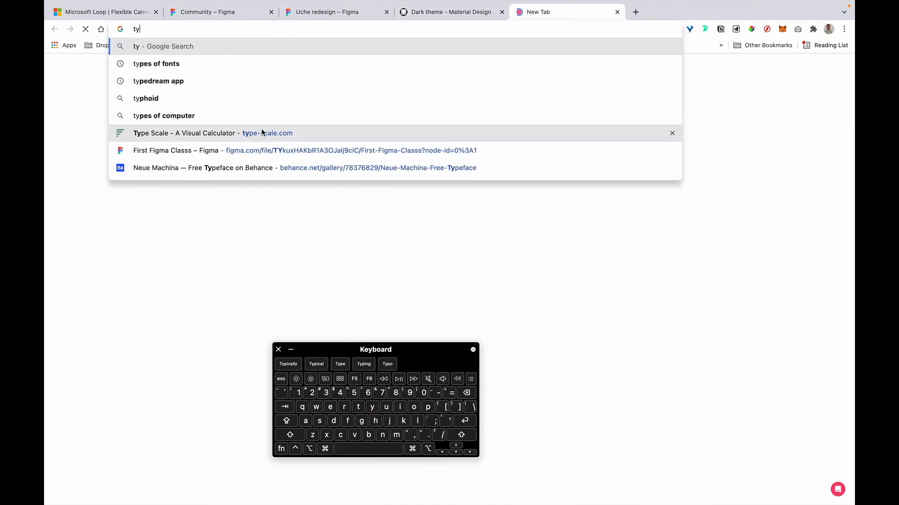
pyautogui.click(262, 133)
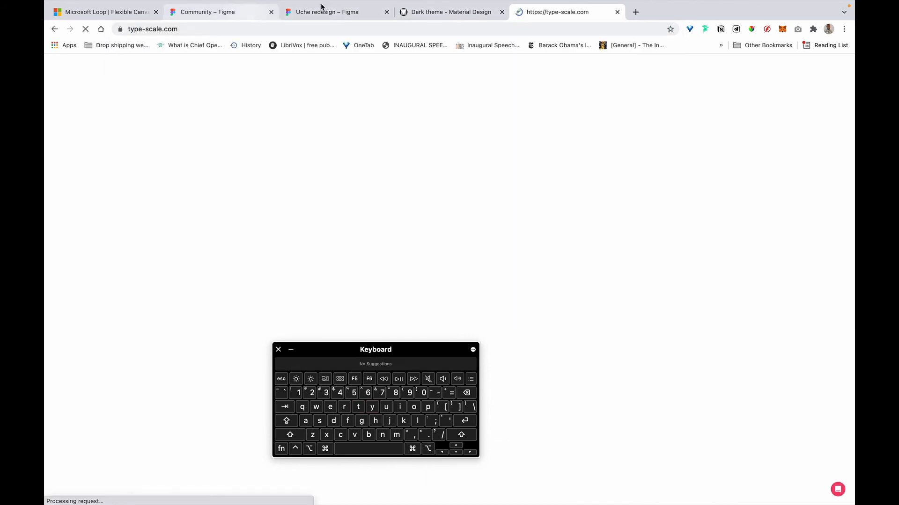
# Back in the Uche redesign file, delete the advice text's 86.6% line height.
pyautogui.click(343, 10)
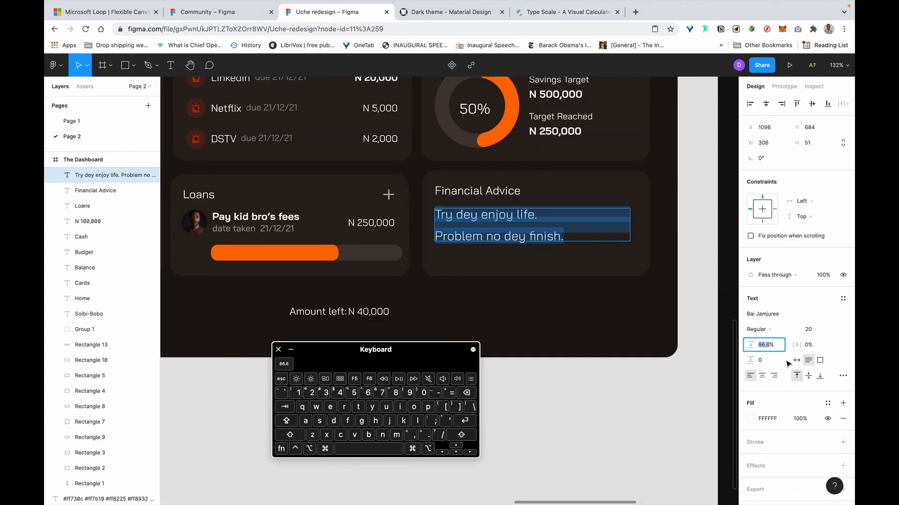
pyautogui.press('Right')
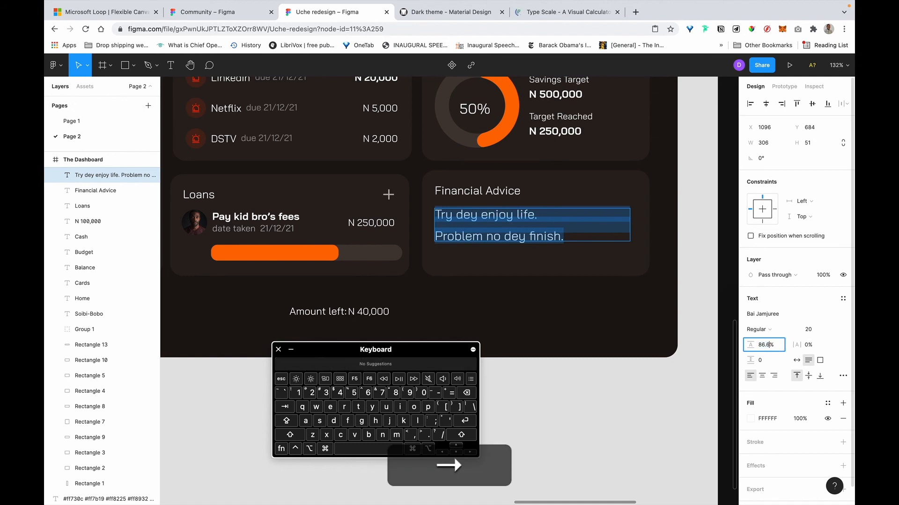
pyautogui.press('BackSpace')
pyautogui.press('BackSpace')
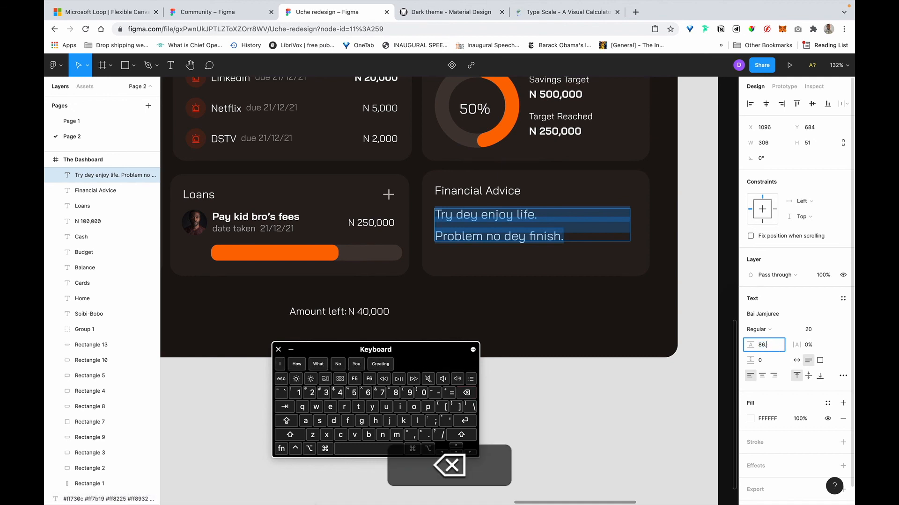
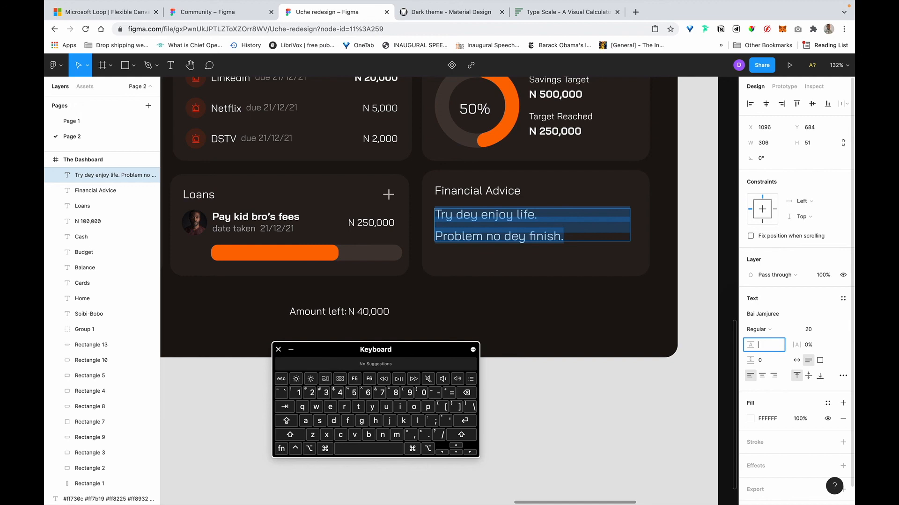
# Try a line height of 20*1.125 (22.5), then 23, on the Financial Advice text.
pyautogui.write('A')
pyautogui.press('BackSpace')
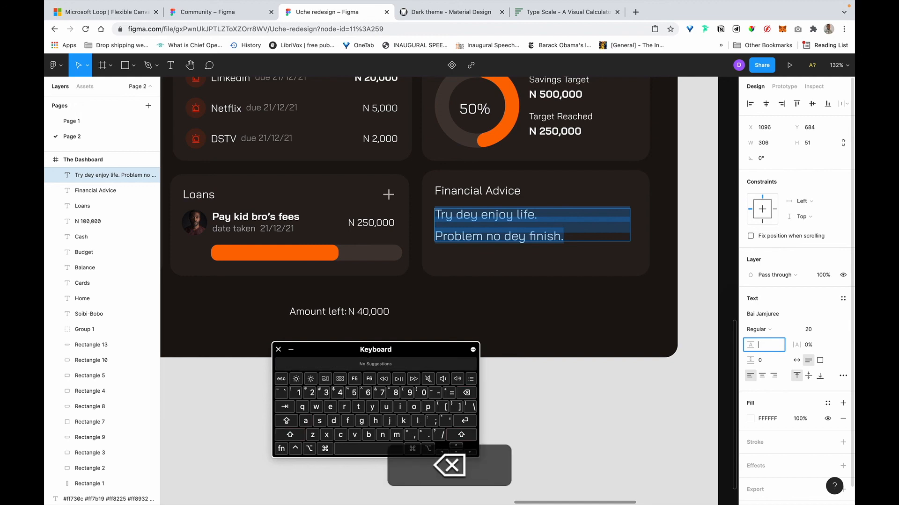
pyautogui.write('2')
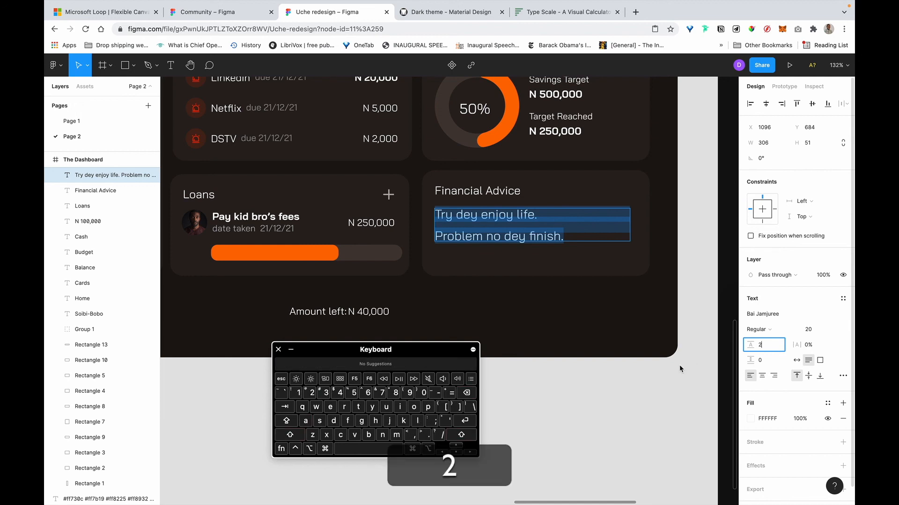
pyautogui.write('0')
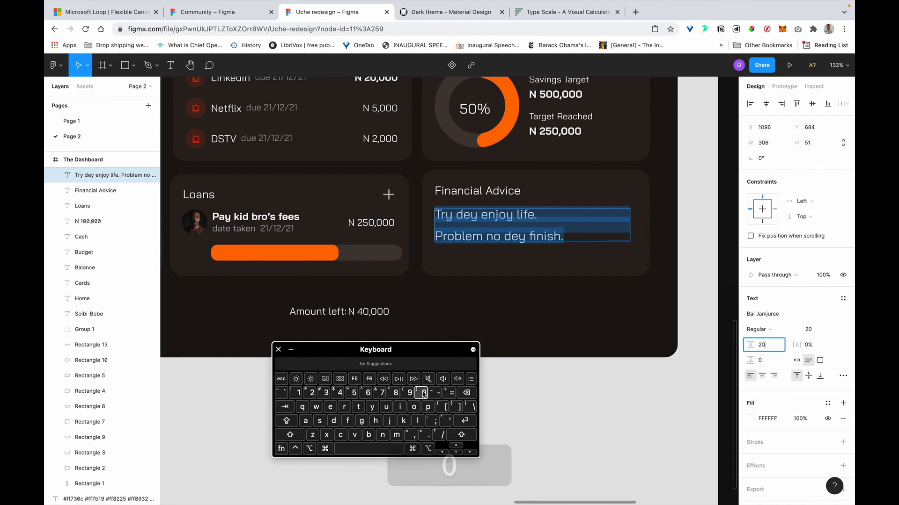
pyautogui.write('*1.12')
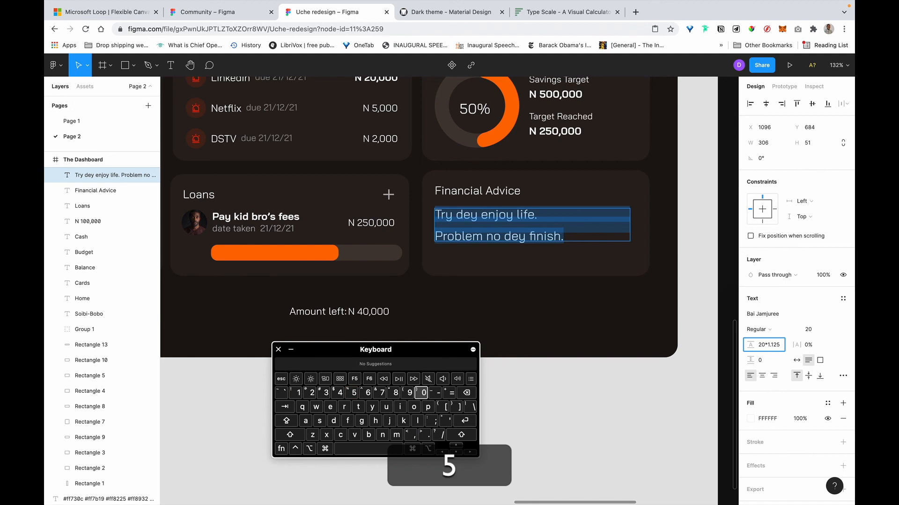
pyautogui.write('5')
pyautogui.press('Return')
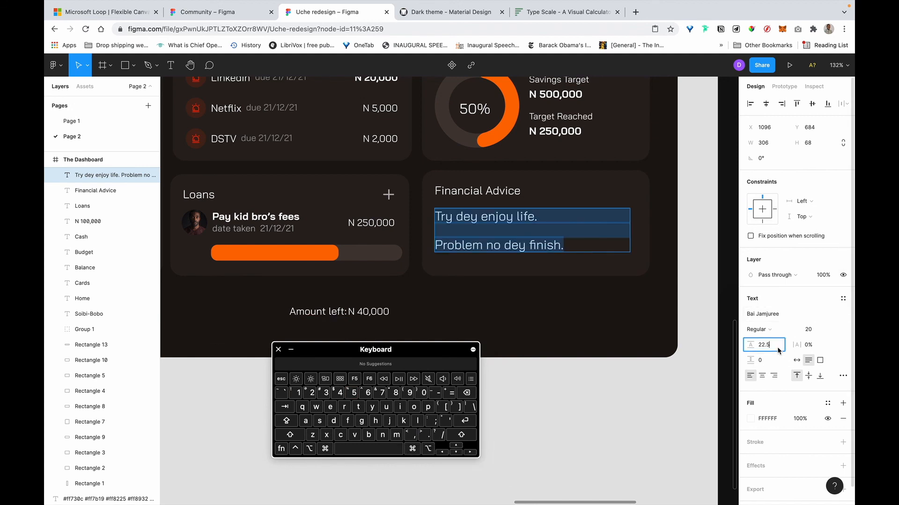
pyautogui.press('Right')
pyautogui.press('BackSpace')
pyautogui.press('BackSpace')
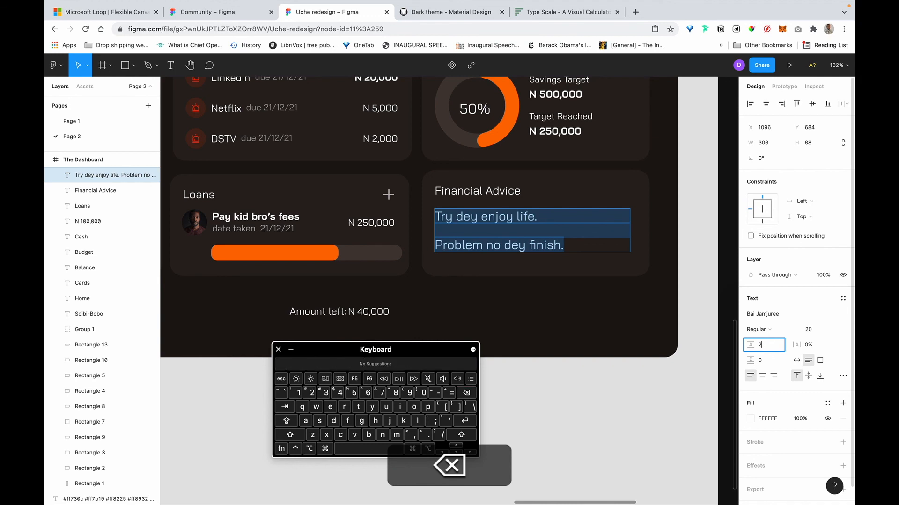
pyautogui.write('3')
pyautogui.press('Return')
# Delete the blank line between the two sentences and set the line height to 20*1.5 (30).
pyautogui.doubleClick(578, 254)
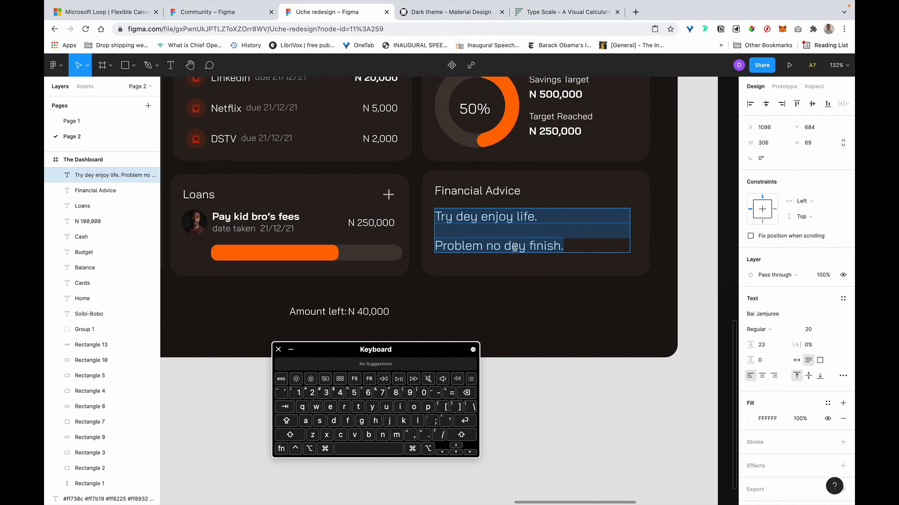
pyautogui.click(524, 235)
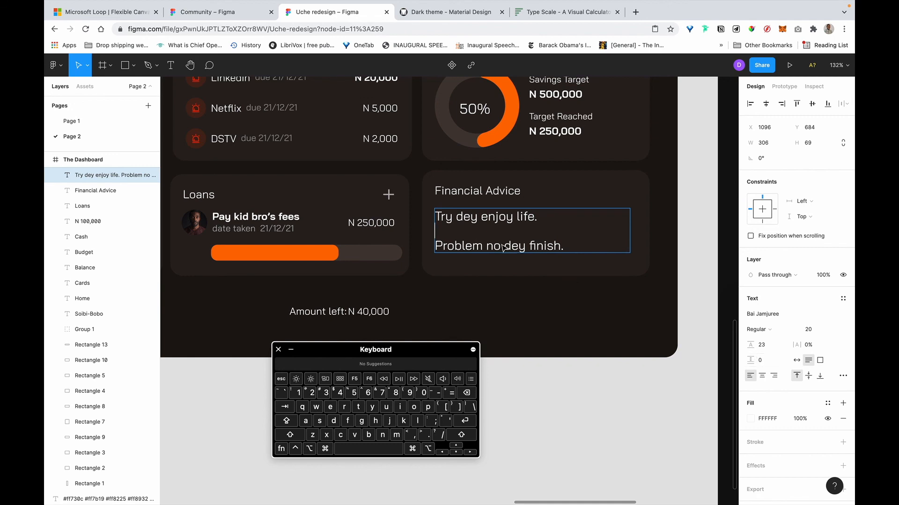
pyautogui.press('Left')
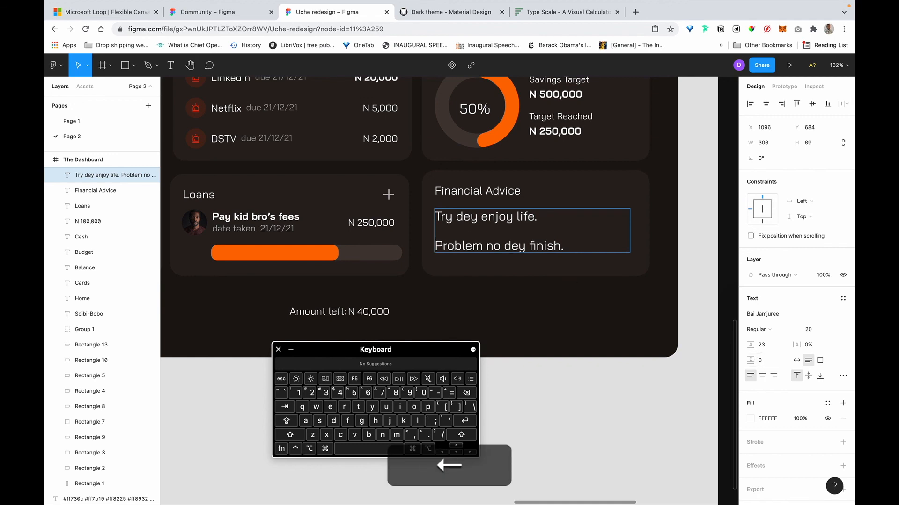
pyautogui.press('BackSpace')
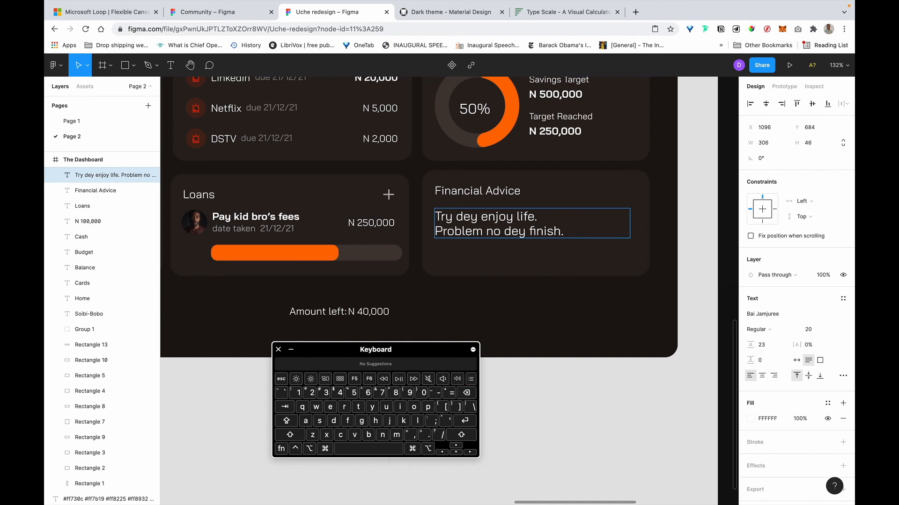
pyautogui.press('Escape')
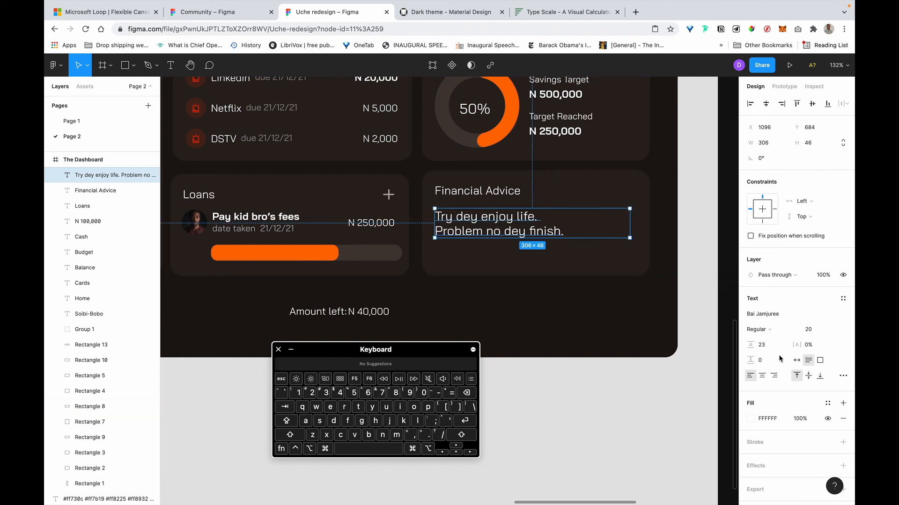
pyautogui.write('2')
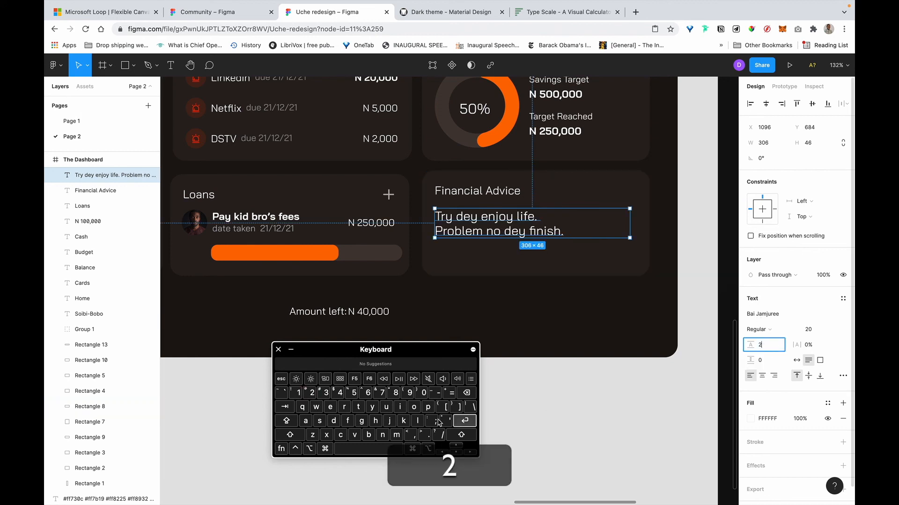
pyautogui.write('0*1.5')
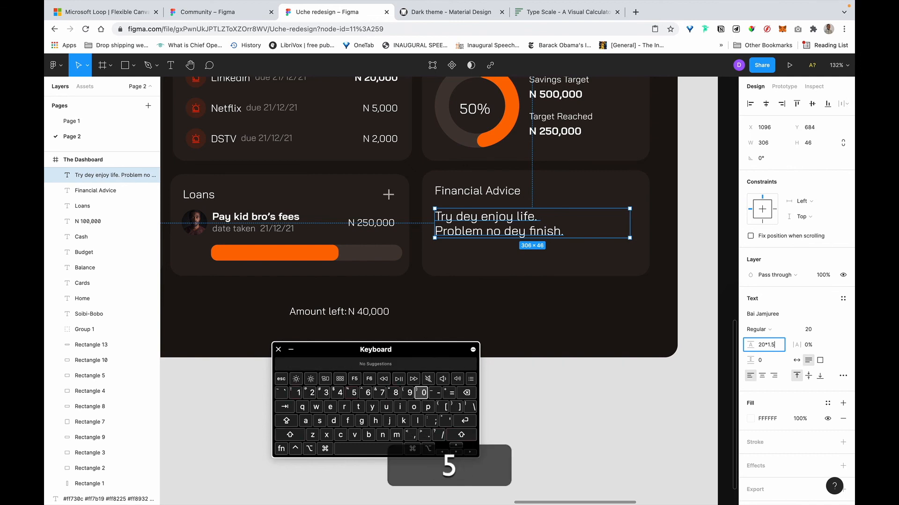
pyautogui.press('Return')
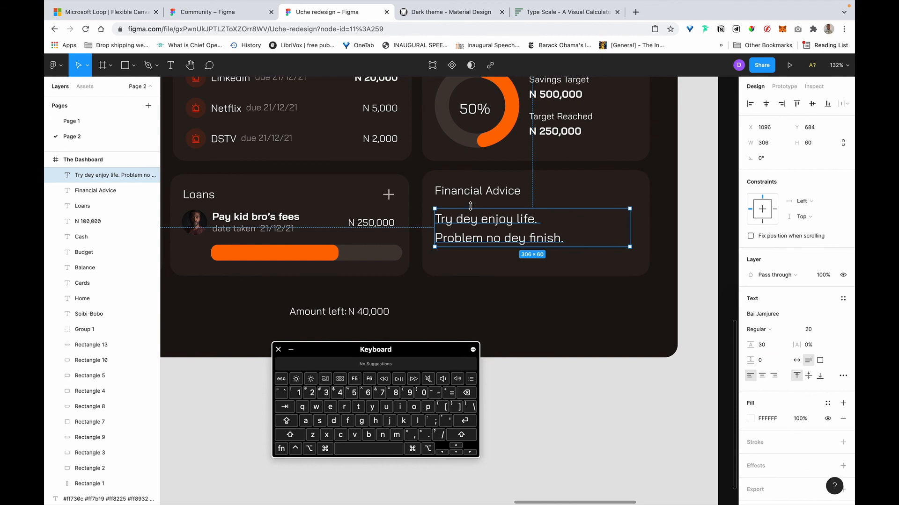
# Drag the N 40,000 amount onto the right end of the Loans progress bar and bring it forward.
pyautogui.click(657, 387)
pyautogui.click(497, 225)
pyautogui.scroll(-5, 498, 225)
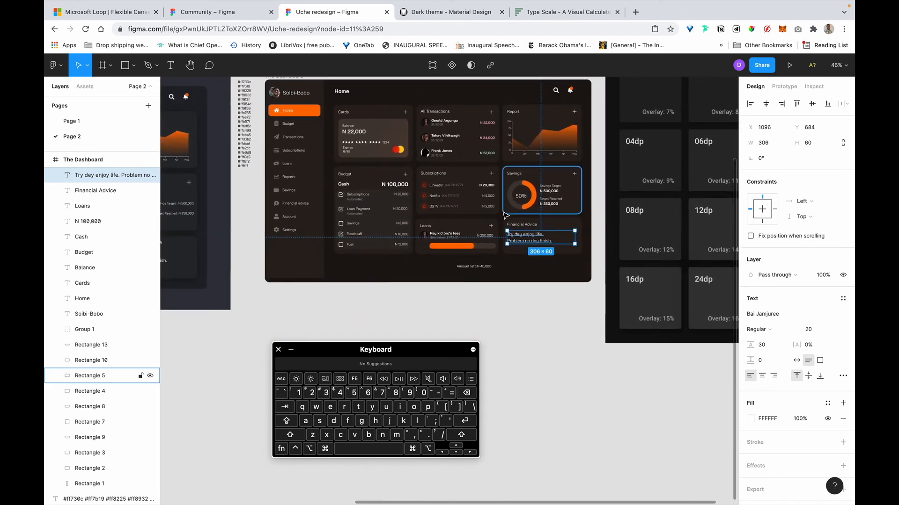
pyautogui.scroll(5, 505, 216)
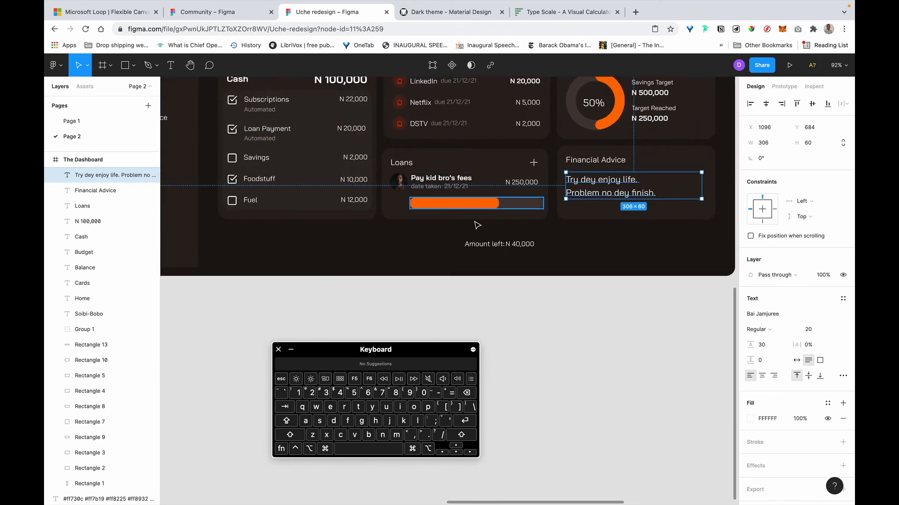
pyautogui.click(498, 243)
pyautogui.scroll(5, 515, 213)
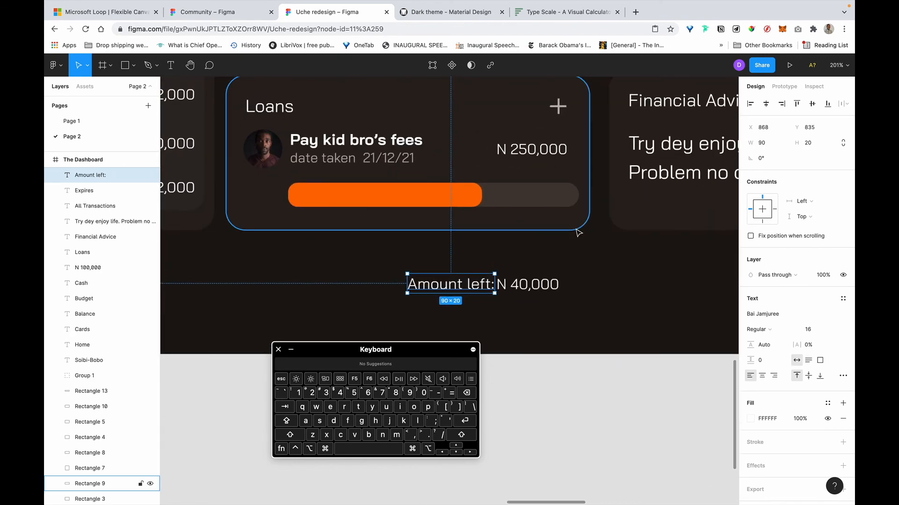
pyautogui.click(533, 284)
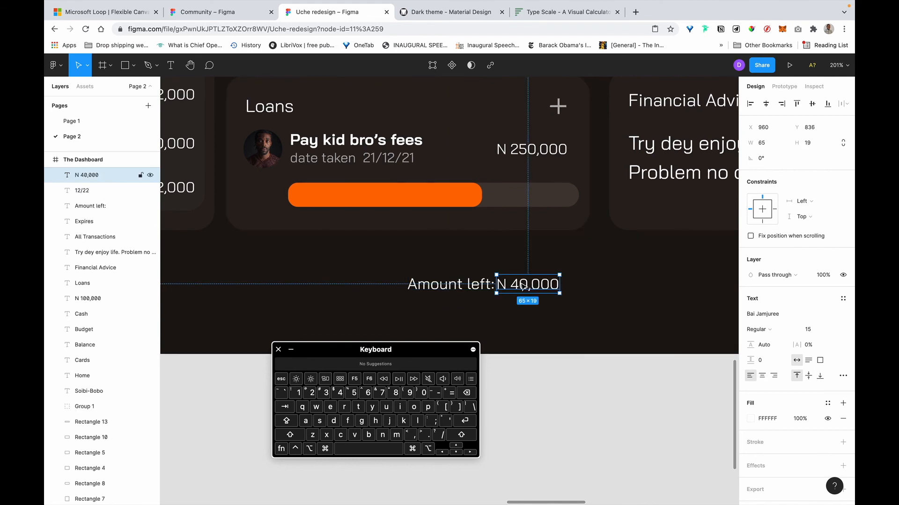
pyautogui.moveTo(523, 285); pyautogui.dragTo(529, 199)
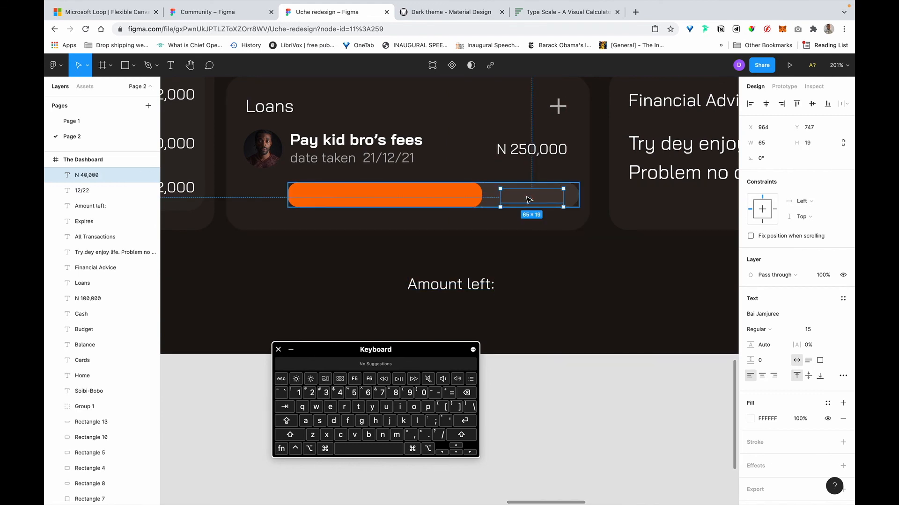
pyautogui.press('super+bracketright')
pyautogui.press('super+bracketright')
pyautogui.press('super+bracketright')
pyautogui.press('super+bracketright')
pyautogui.press('super+bracketright')
pyautogui.press('super+bracketright')
pyautogui.press('super+bracketright')
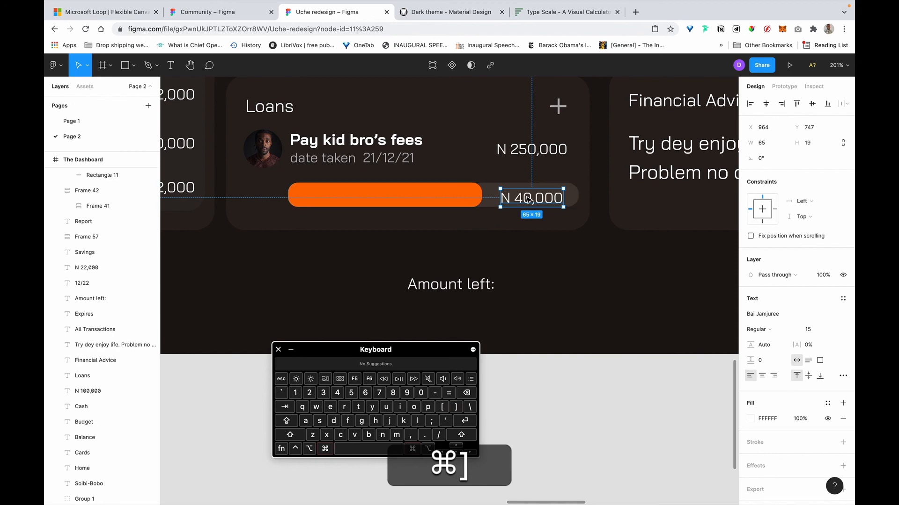
# Measure the Loans card's spacing to its neighbouring cards and nudge it up one pixel.
pyautogui.scroll(3, 564, 206)
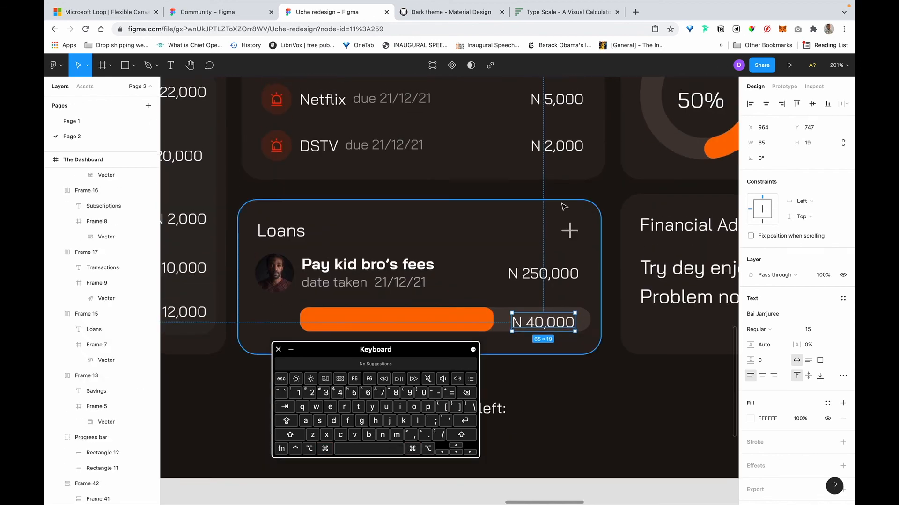
pyautogui.scroll(-5, 564, 206)
pyautogui.scroll(3, 564, 207)
pyautogui.scroll(3, 526, 270)
pyautogui.hscroll(-2, 525, 270)
pyautogui.click(530, 270)
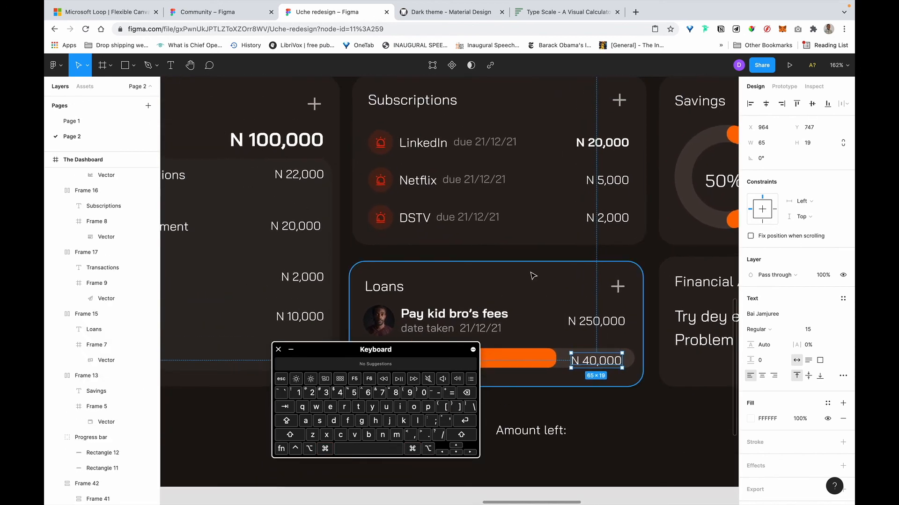
pyautogui.press('alt')
pyautogui.scroll(5, 493, 238)
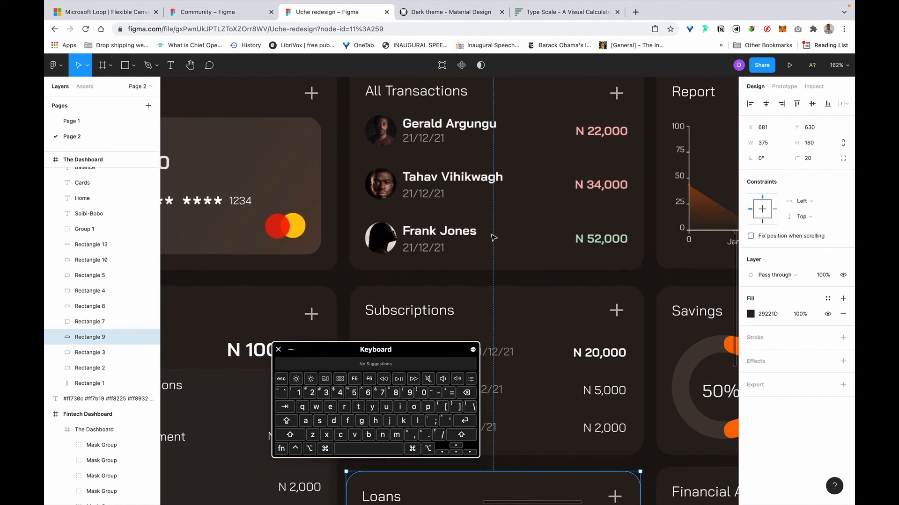
pyautogui.scroll(-3, 493, 238)
pyautogui.click(456, 447)
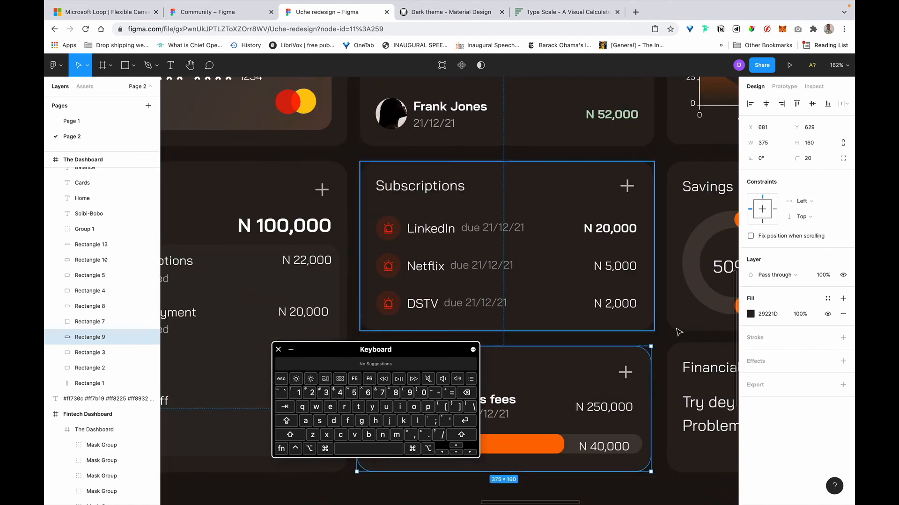
pyautogui.scroll(-5, 667, 203)
pyautogui.hscroll(2, 666, 203)
# Nudge the Financial Advice card down 2 px to Y 629, checking distances with Option.
pyautogui.click(664, 217)
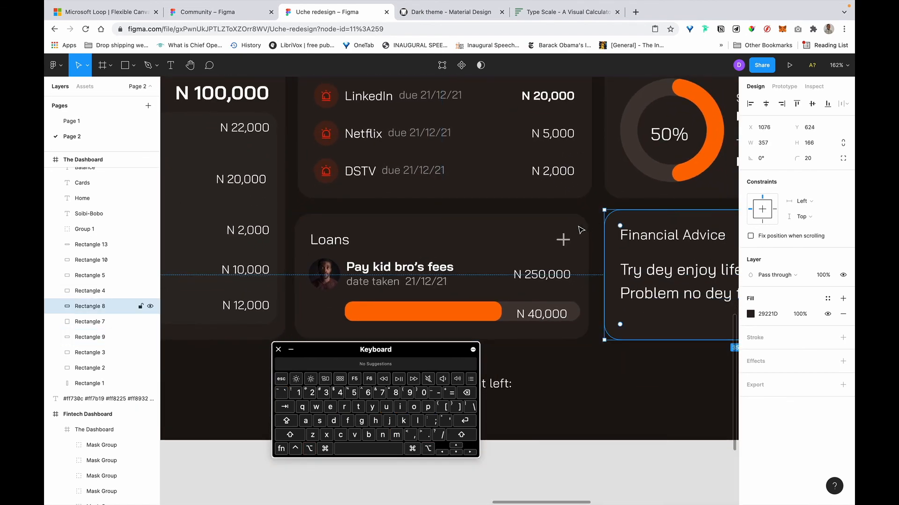
pyautogui.press('alt')
pyautogui.hscroll(2, 649, 193)
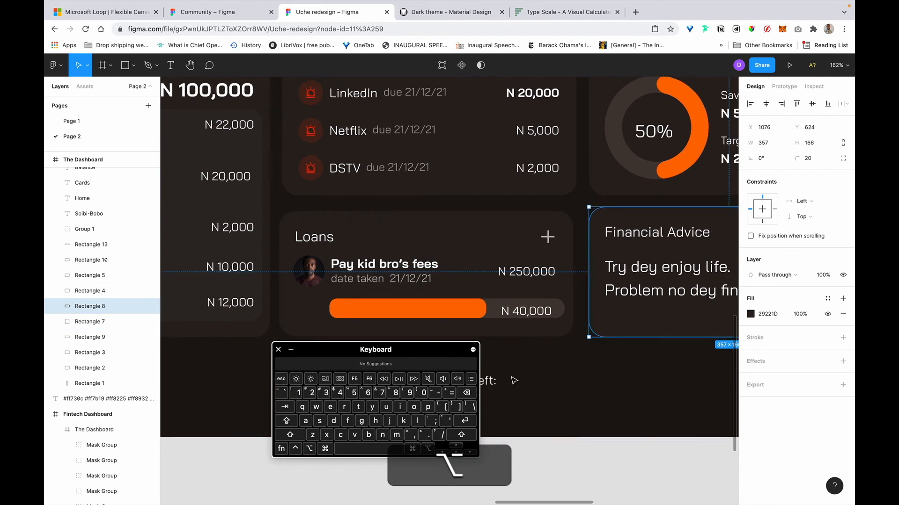
pyautogui.click(456, 452)
pyautogui.click(455, 452)
pyautogui.press('alt')
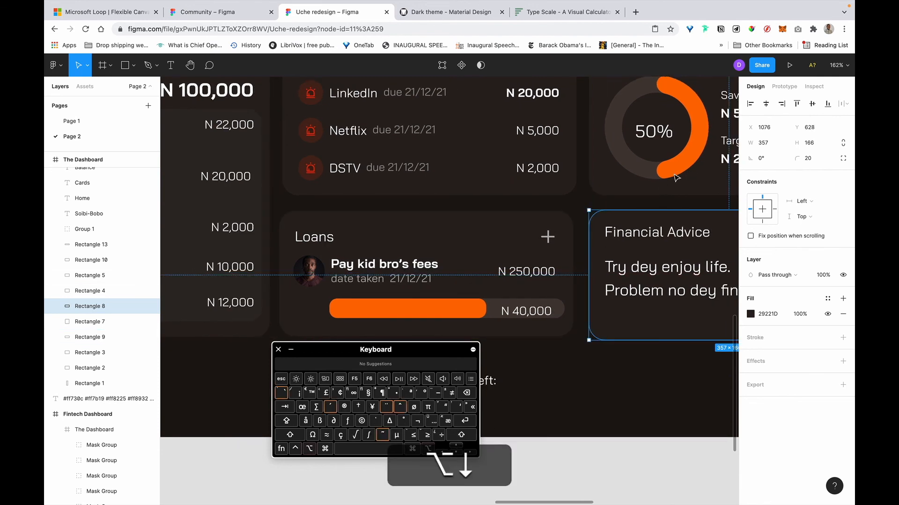
pyautogui.click(458, 447)
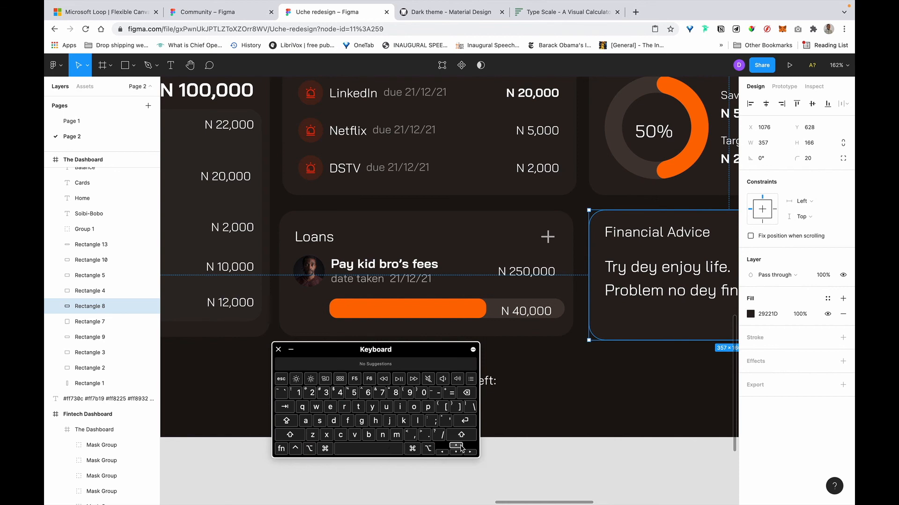
pyautogui.press('alt')
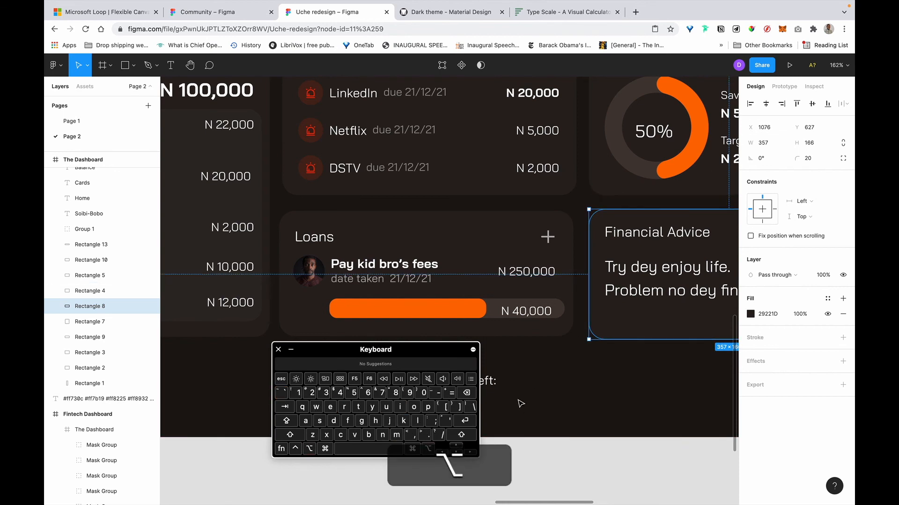
pyautogui.press('Down')
pyautogui.press('Down')
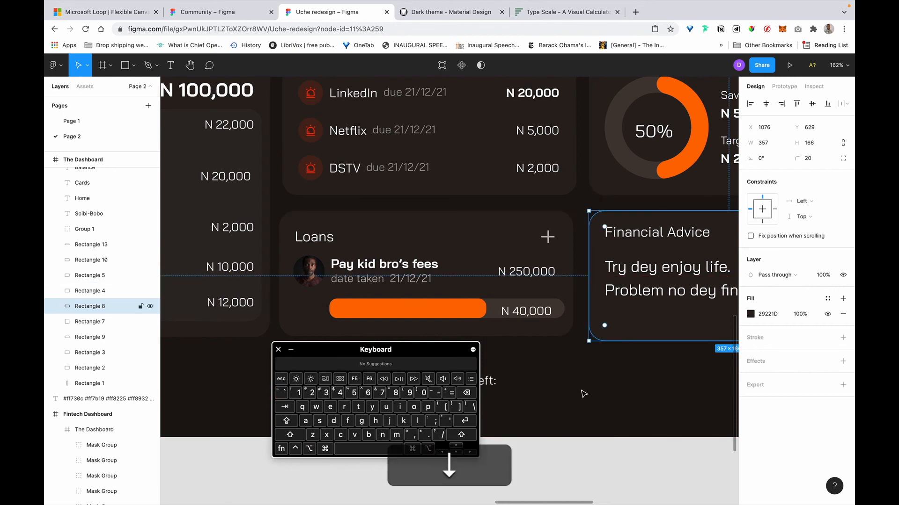
# Compare the Financial Advice card's alignment with the 50% chart card.
pyautogui.click(582, 395)
pyautogui.scroll(-5, 582, 394)
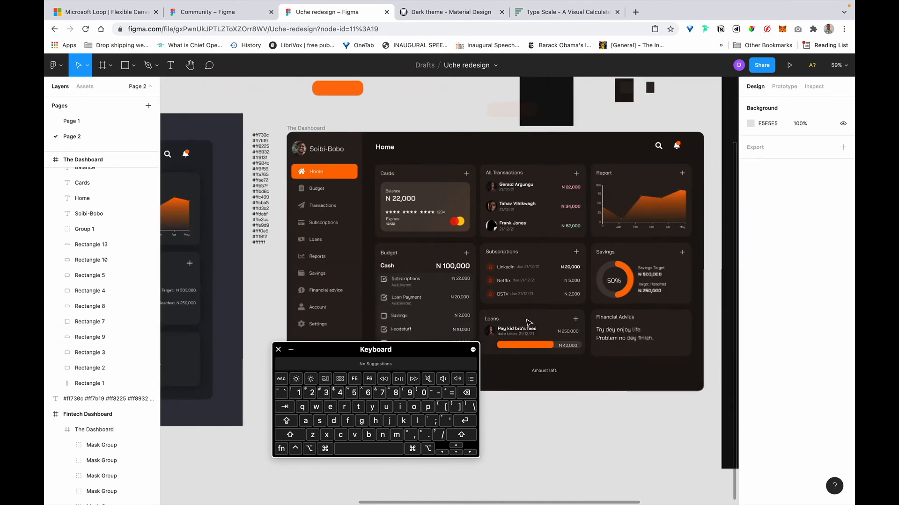
pyautogui.scroll(-2, 569, 302)
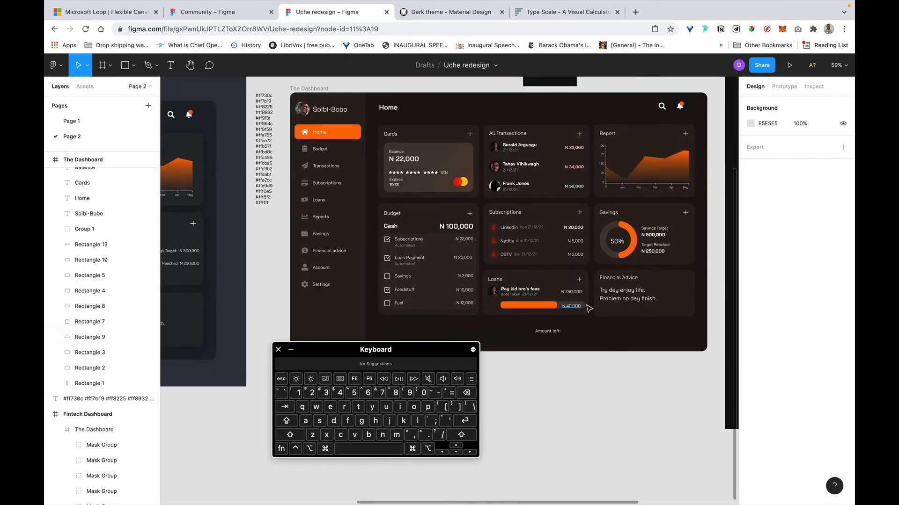
pyautogui.scroll(5, 586, 305)
pyautogui.keyDown('shift'); pyautogui.click(610, 298); pyautogui.keyUp('shift')
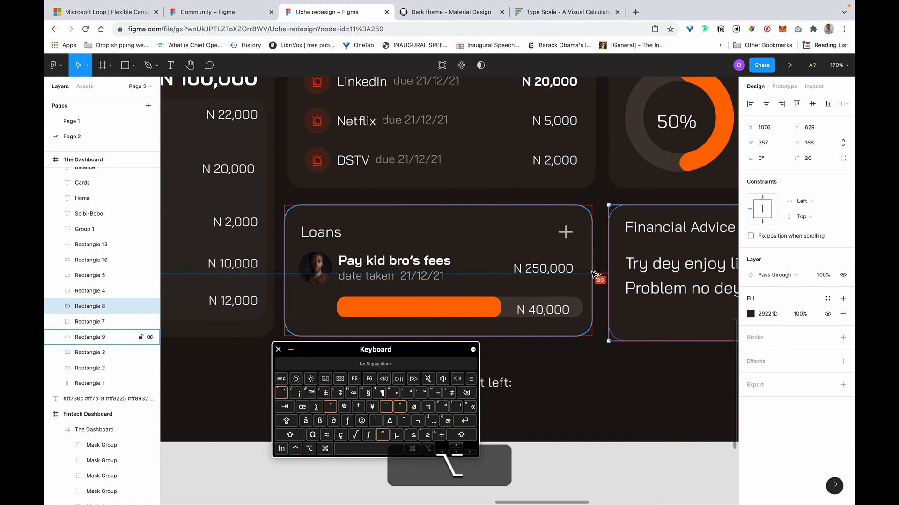
pyautogui.keyDown('shift'); pyautogui.click(627, 171); pyautogui.keyUp('shift')
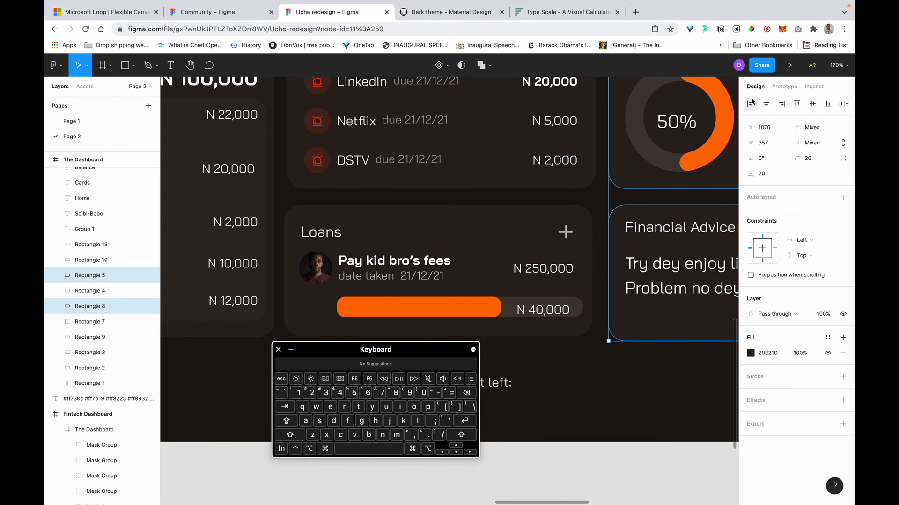
# Compare the Loans card's position with the bills card above it.
pyautogui.click(385, 249)
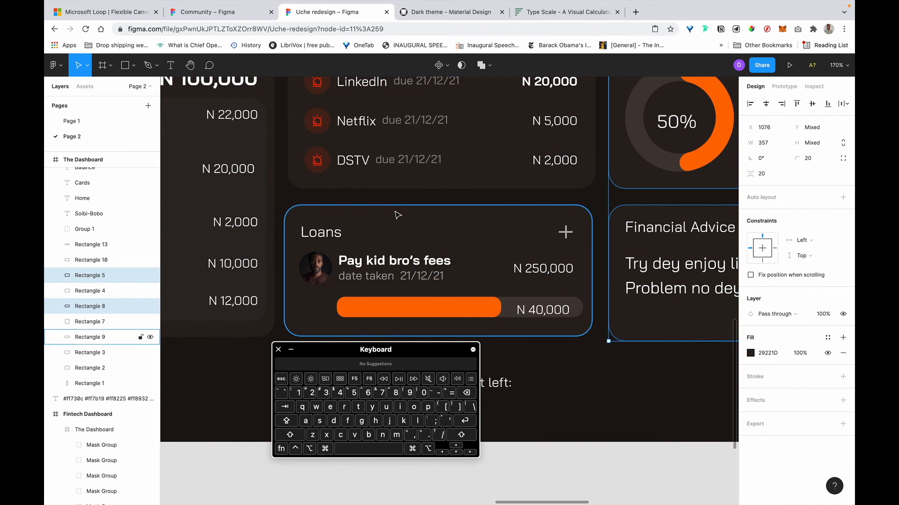
pyautogui.keyDown('shift'); pyautogui.click(594, 168); pyautogui.keyUp('shift')
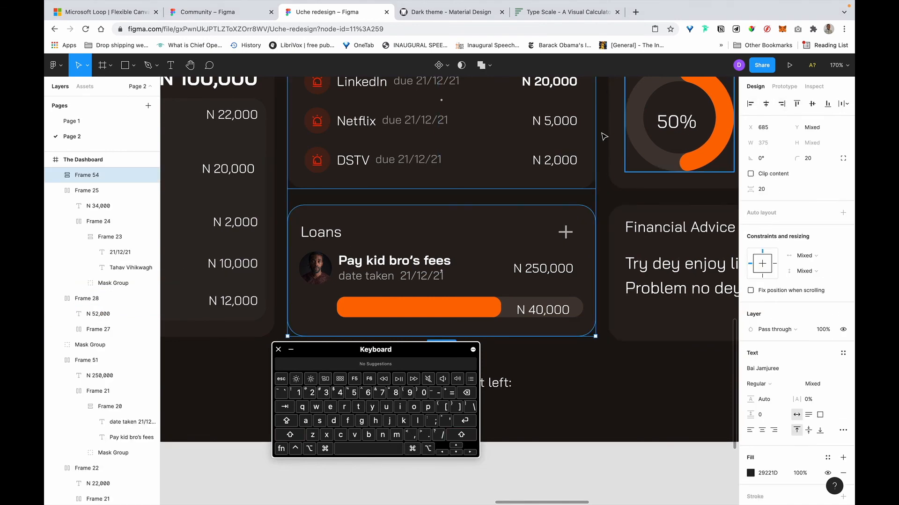
pyautogui.click(554, 360)
pyautogui.scroll(-5, 554, 360)
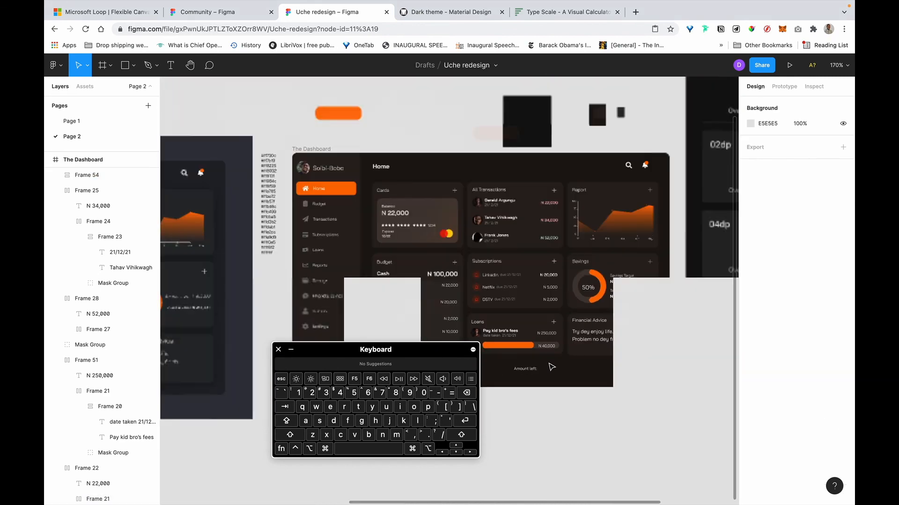
pyautogui.scroll(4, 557, 358)
pyautogui.scroll(5, 558, 356)
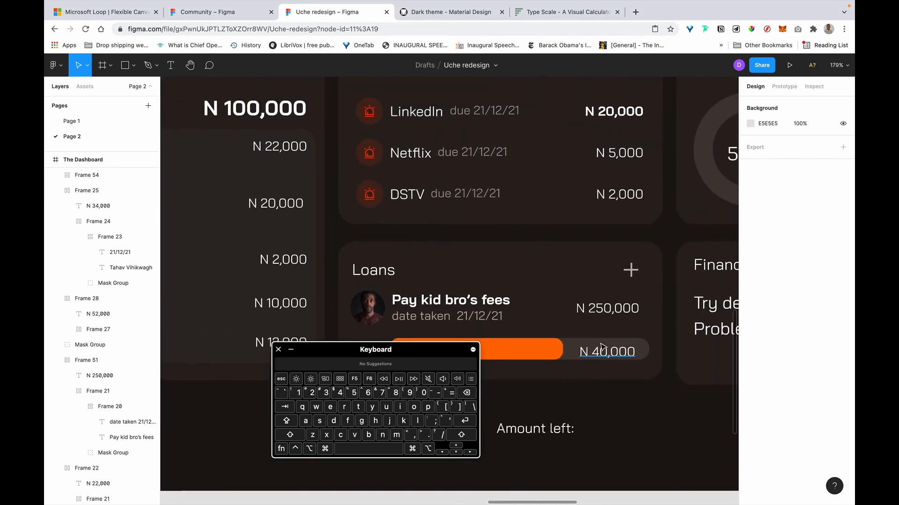
pyautogui.hscroll(-1, 602, 349)
pyautogui.scroll(-1, 601, 348)
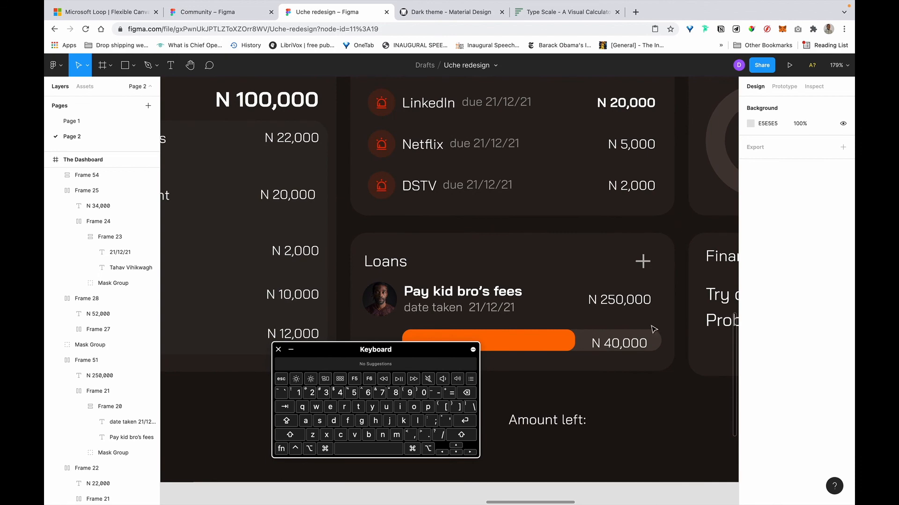
# Delete the trailing colon so the label reads 'Amount left'.
pyautogui.click(624, 341)
pyautogui.scroll(-4, 625, 343)
pyautogui.scroll(4, 626, 345)
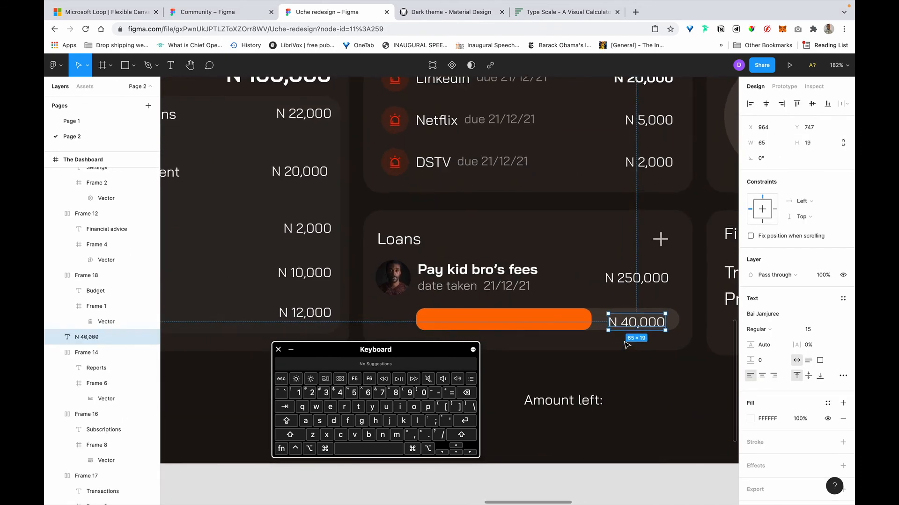
pyautogui.click(580, 408)
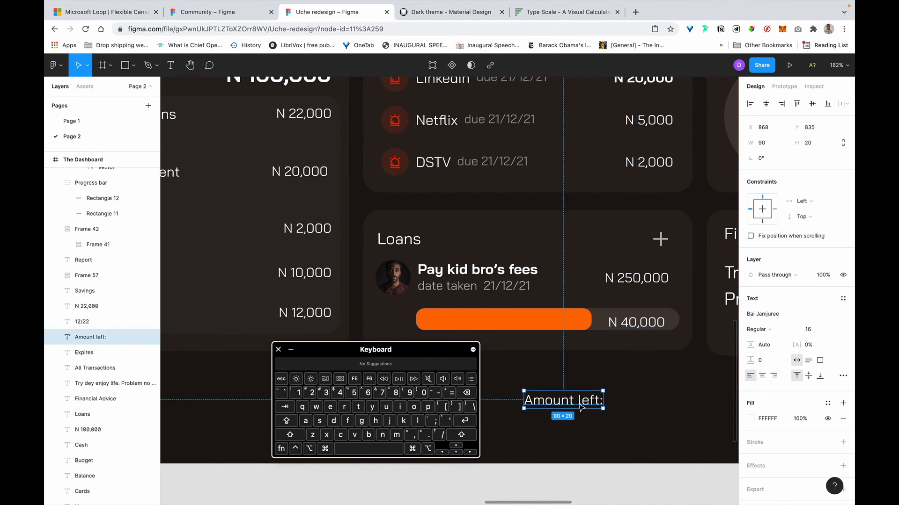
pyautogui.doubleClick(580, 408)
pyautogui.press('Right')
pyautogui.press('BackSpace')
# Move the Amount left label in front of the orange bar and set its font size to 14.
pyautogui.press('Escape')
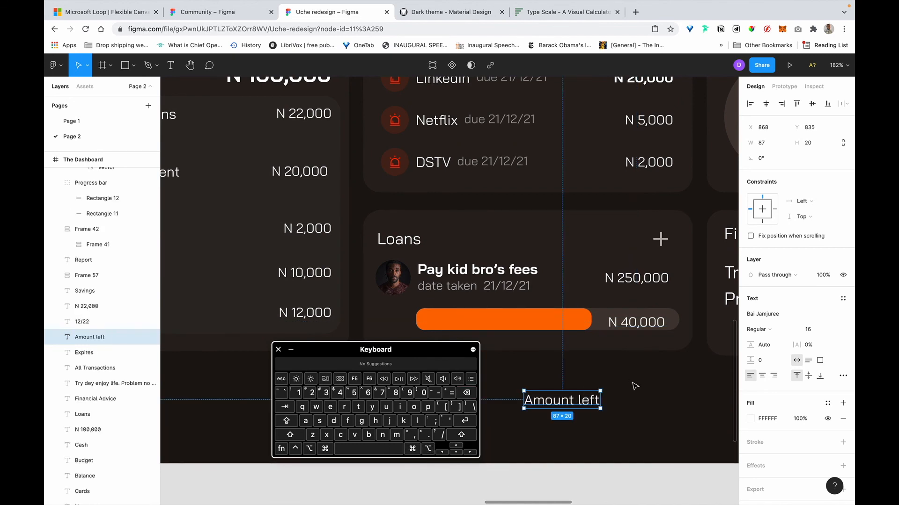
pyautogui.click(491, 279)
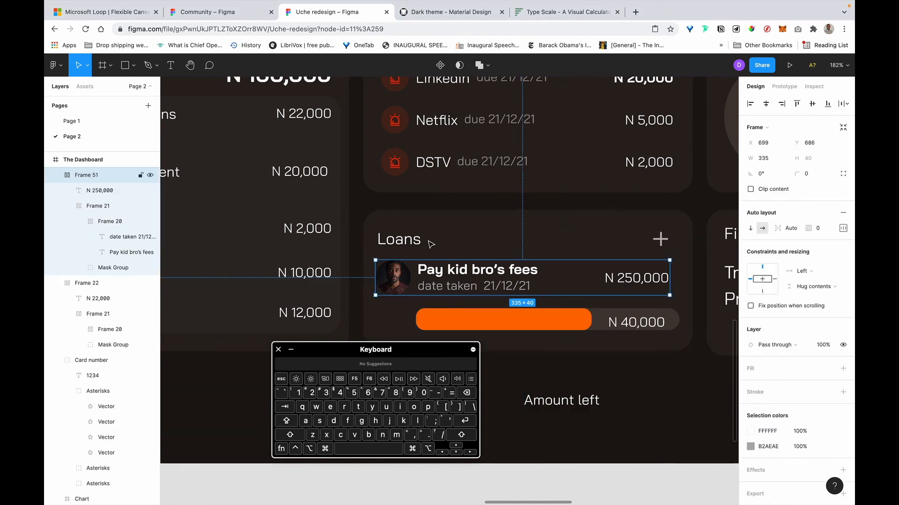
pyautogui.moveTo(578, 406); pyautogui.dragTo(484, 324)
pyautogui.press('super+bracketright')
pyautogui.press('super+bracketright')
pyautogui.press('super+bracketright')
pyautogui.press('super+bracketright')
pyautogui.press('super+bracketright')
pyautogui.press('super+bracketright')
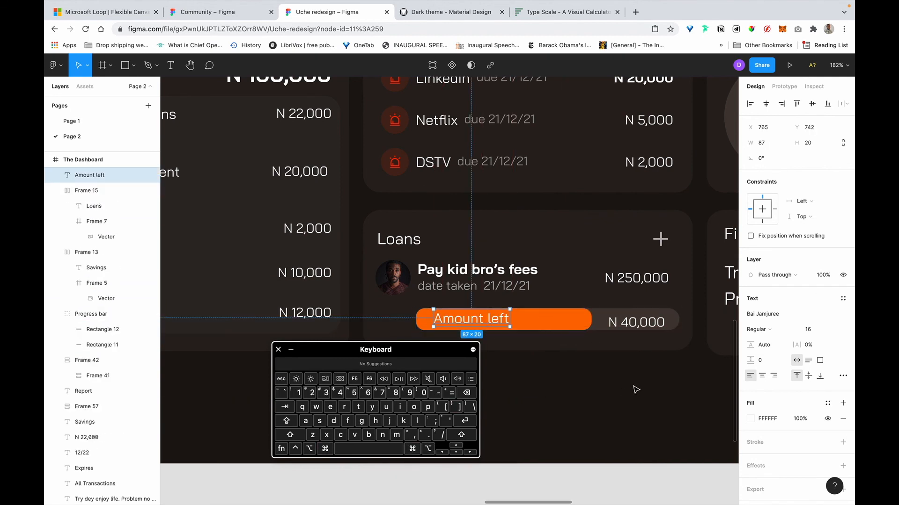
pyautogui.click(534, 303)
pyautogui.click(474, 322)
pyautogui.press('BackSpace')
pyautogui.write('4')
pyautogui.press('Return')
# Move the progress bar down and line Amount left and N 40,000 up on the row above it.
pyautogui.scroll(-3, 575, 337)
pyautogui.hscroll(-2, 575, 337)
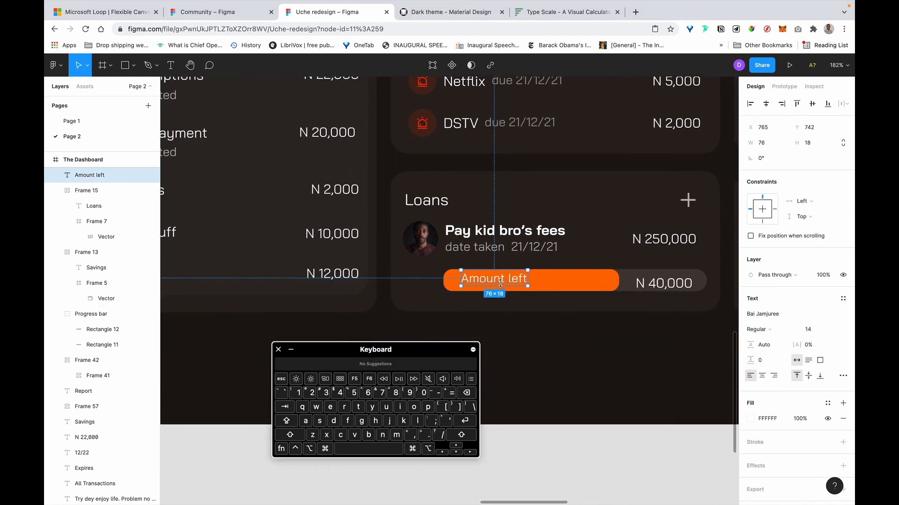
pyautogui.moveTo(497, 281); pyautogui.dragTo(489, 283)
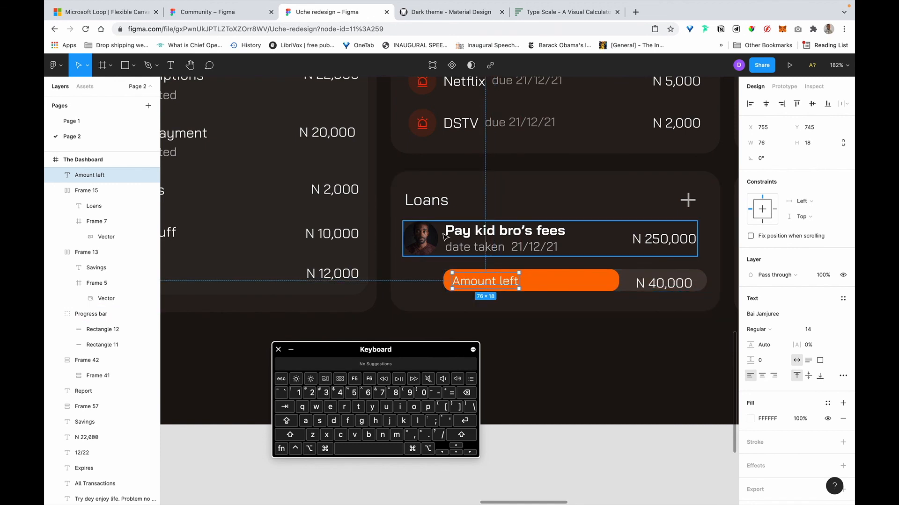
pyautogui.click(463, 318)
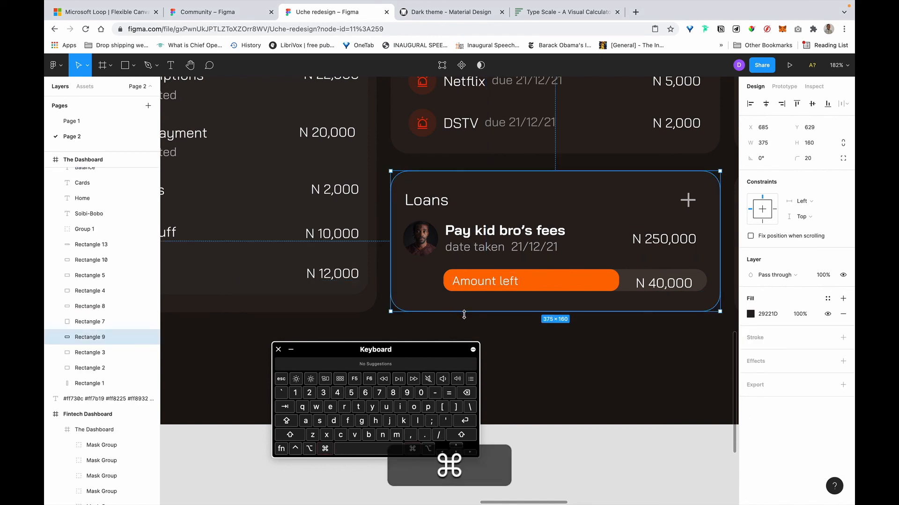
pyautogui.click(591, 277)
pyautogui.moveTo(592, 277); pyautogui.dragTo(593, 300)
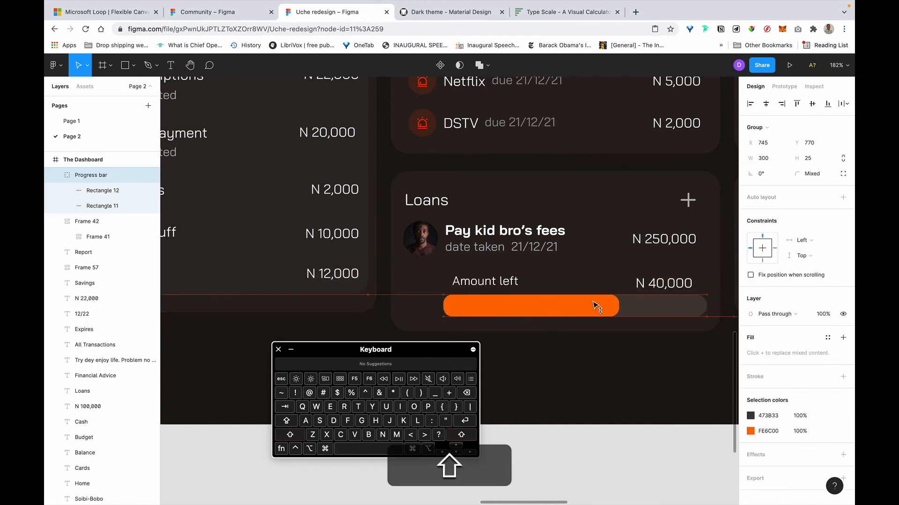
pyautogui.click(500, 280)
pyautogui.moveTo(499, 282); pyautogui.dragTo(491, 279)
pyautogui.moveTo(654, 284); pyautogui.dragTo(671, 272)
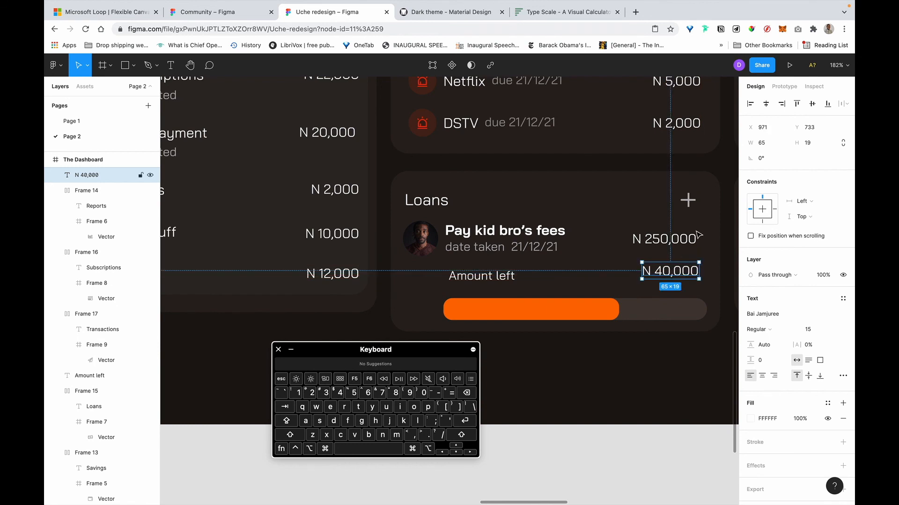
# Centre the Pay kid bro's fees row horizontally within the Loans card.
pyautogui.click(694, 237)
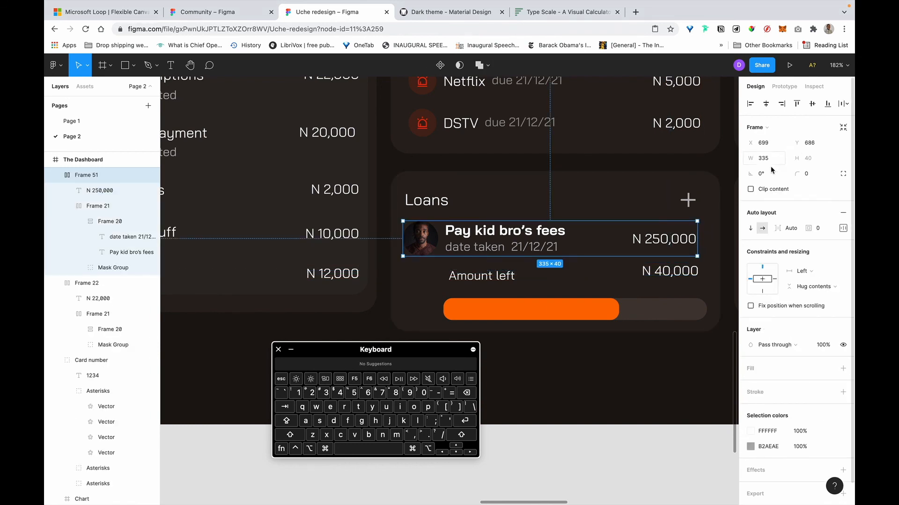
pyautogui.press('shift')
pyautogui.keyDown('shift'); pyautogui.click(718, 223); pyautogui.keyUp('shift')
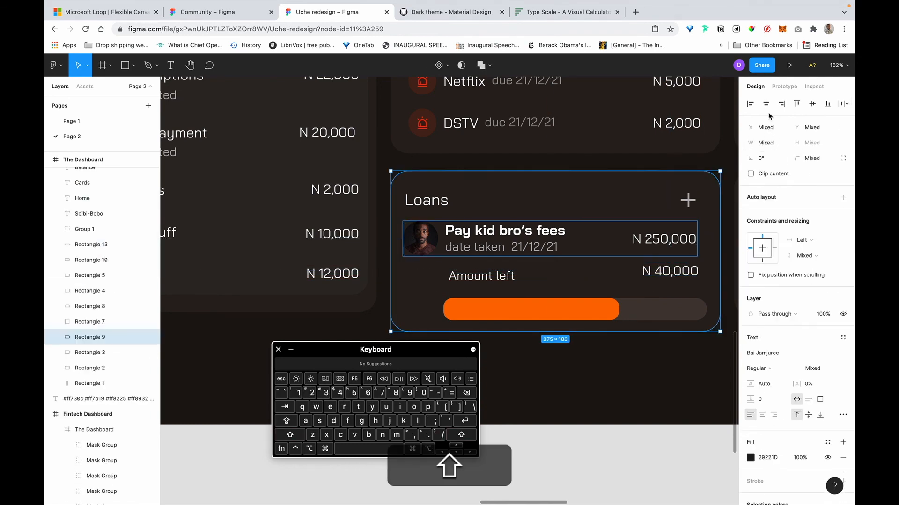
pyautogui.click(765, 105)
# Nudge the Loans title and the plus icon 4 px to the right.
pyautogui.click(431, 197)
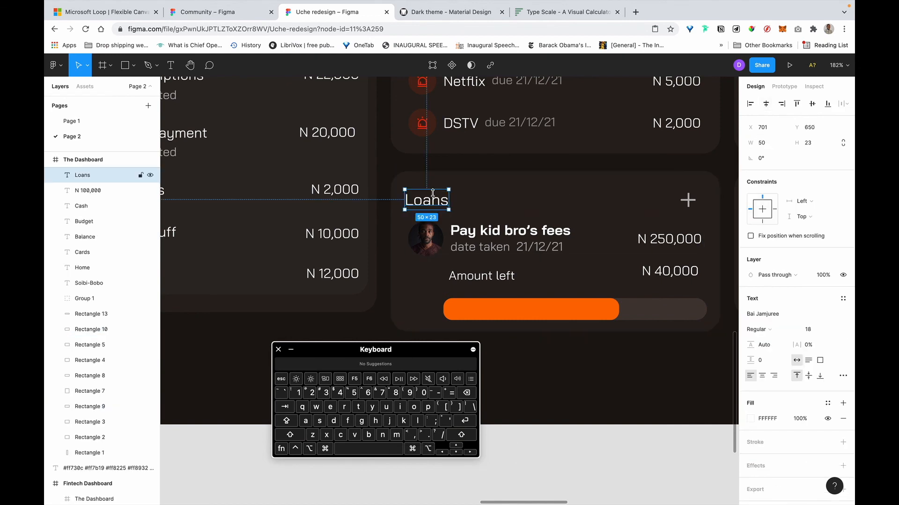
pyautogui.press('alt')
pyautogui.press('shift')
pyautogui.press('Right')
pyautogui.press('Right')
pyautogui.press('Right')
pyautogui.press('Right')
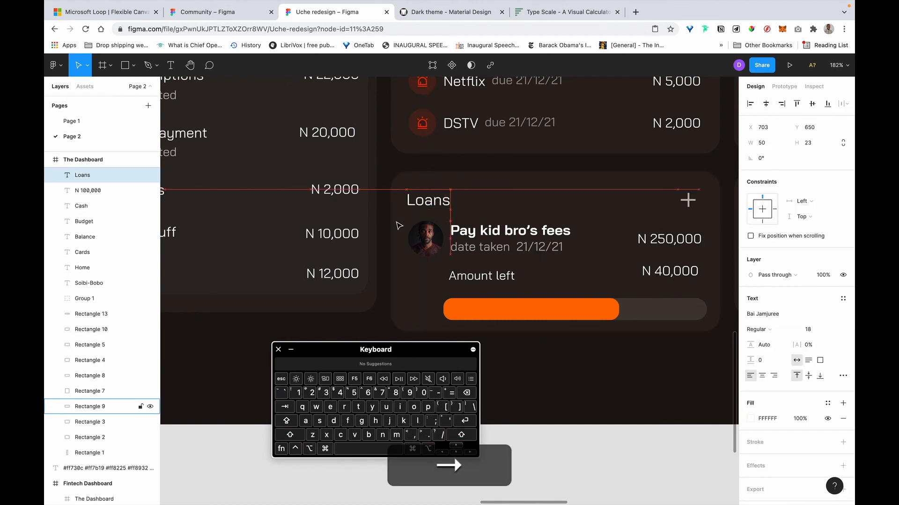
pyautogui.click(688, 201)
pyautogui.press('Right')
pyautogui.press('Right')
pyautogui.press('Right')
pyautogui.press('Right')
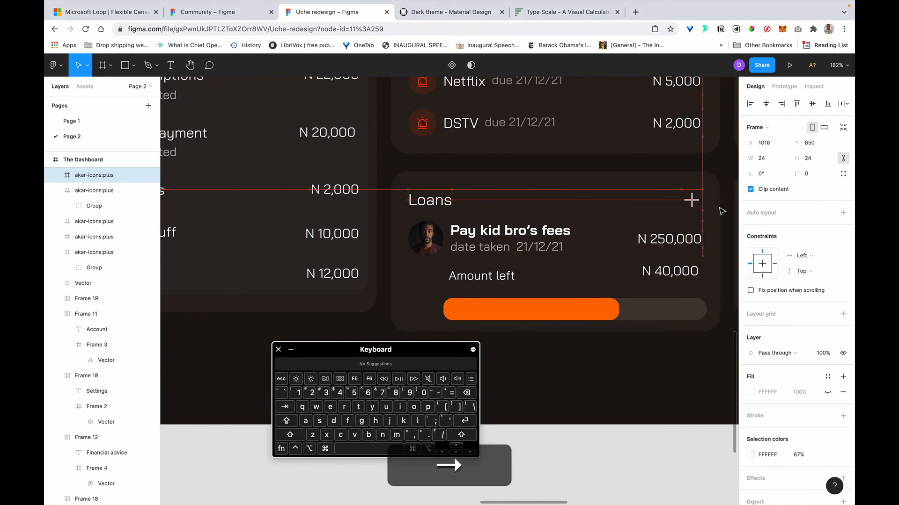
# Shift N 40,000 right to X 975, aligning with N 250,000 above.
pyautogui.scroll(-2, 601, 347)
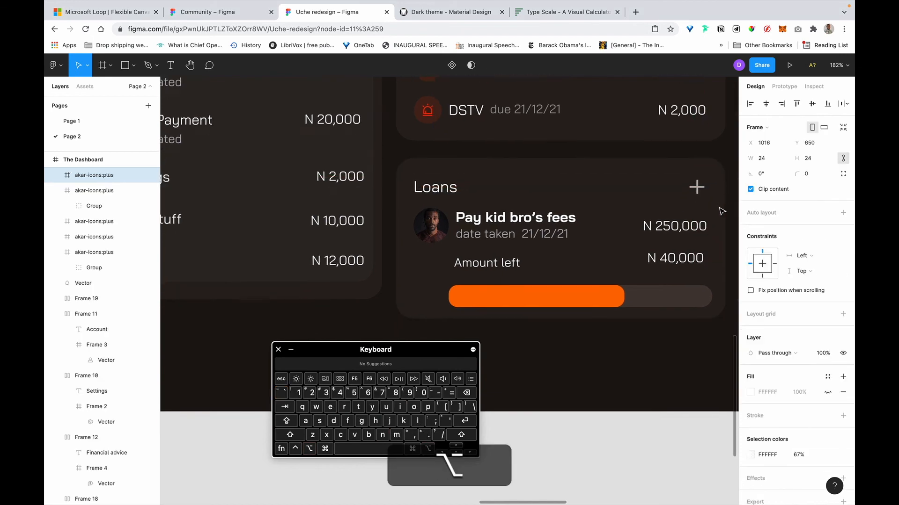
pyautogui.click(599, 322)
pyautogui.hscroll(1, 599, 322)
pyautogui.click(478, 258)
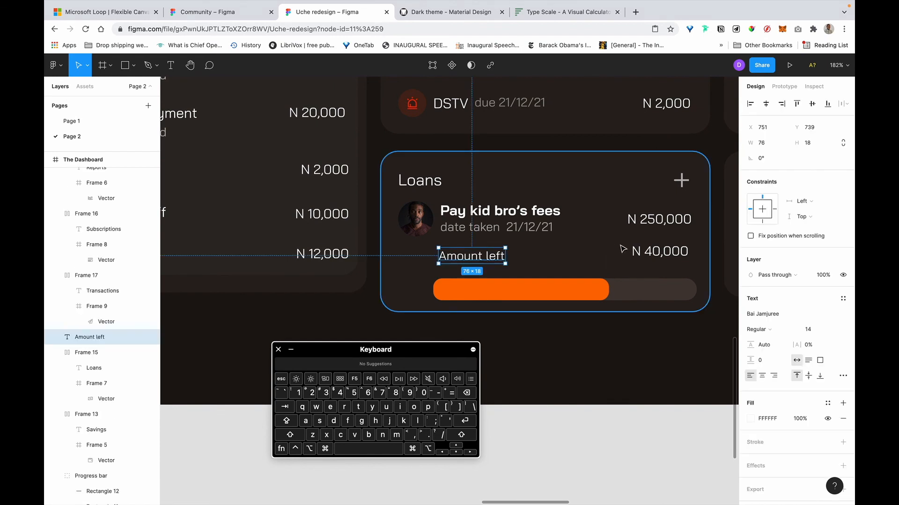
pyautogui.click(656, 252)
pyautogui.moveTo(674, 253); pyautogui.dragTo(677, 254)
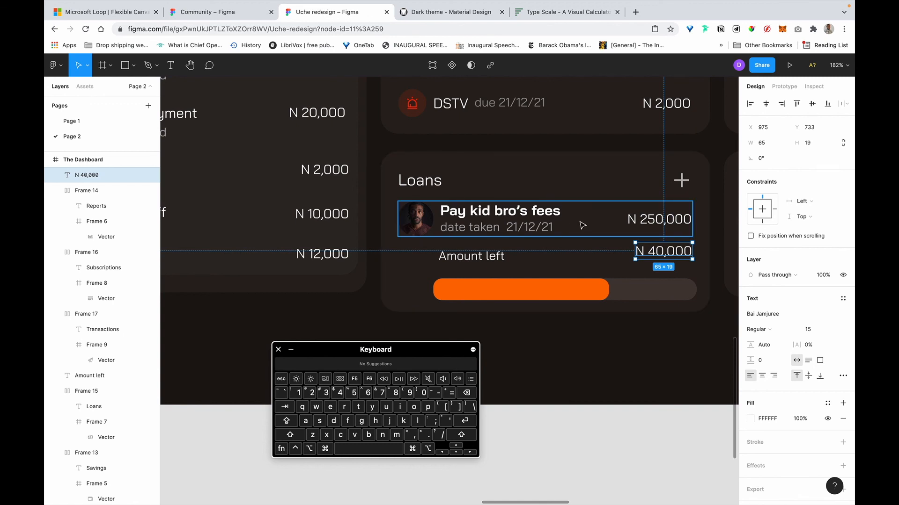
# Pull the date taken text out of the loan row's title group.
pyautogui.click(512, 232)
pyautogui.click(511, 231)
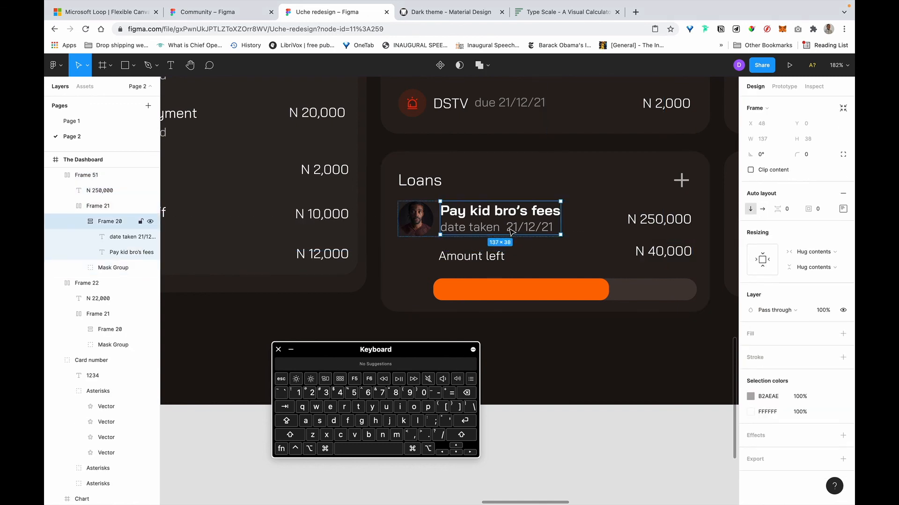
pyautogui.click(512, 231)
pyautogui.moveTo(503, 231); pyautogui.dragTo(579, 357)
# Centre the fee label vertically beside the avatar in Frame 21's auto-layout.
pyautogui.click(471, 215)
pyautogui.click(843, 228)
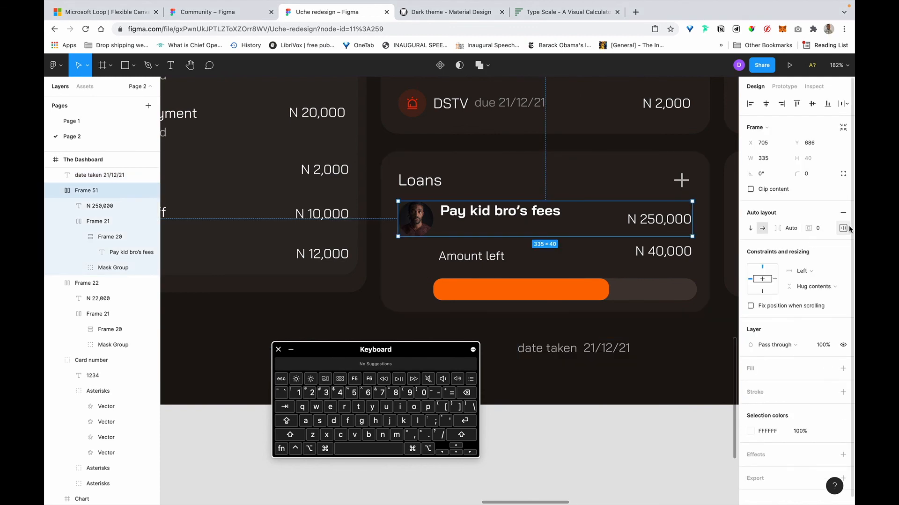
pyautogui.doubleClick(472, 215)
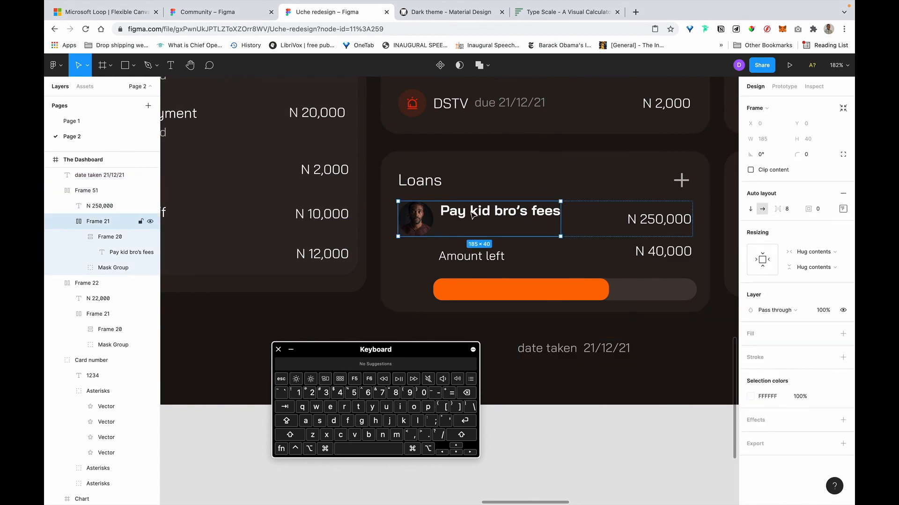
pyautogui.doubleClick(415, 219)
pyautogui.click(548, 235)
pyautogui.click(843, 209)
pyautogui.click(801, 252)
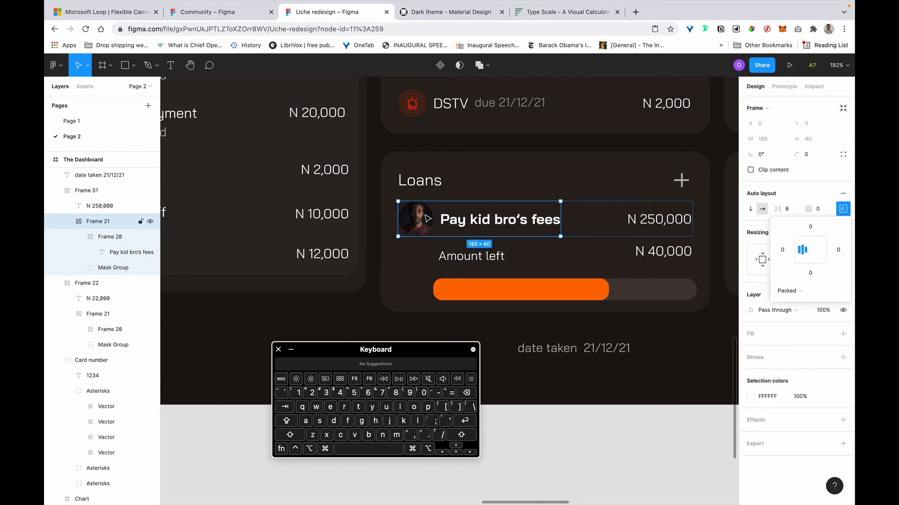
pyautogui.click(667, 224)
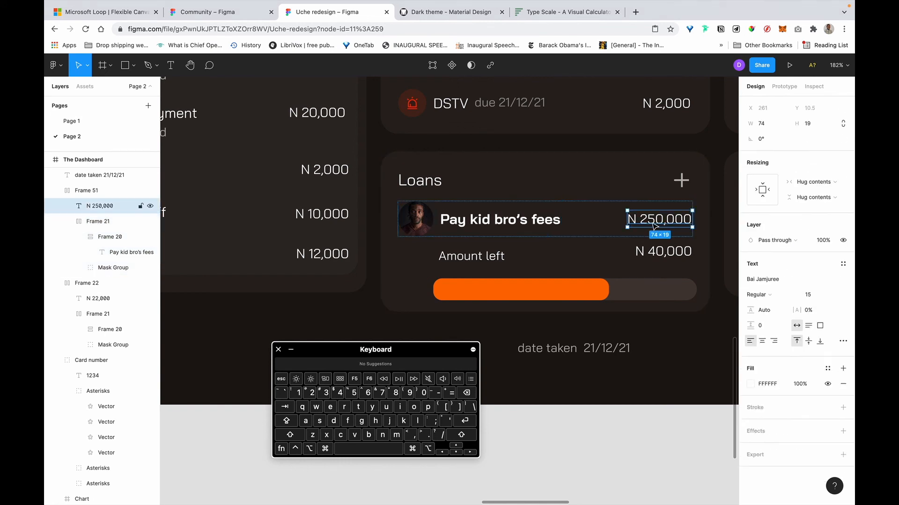
# Unbold the Pay kid bro's fees label and make N 250,000 bold.
pyautogui.doubleClick(522, 220)
pyautogui.press('super+b')
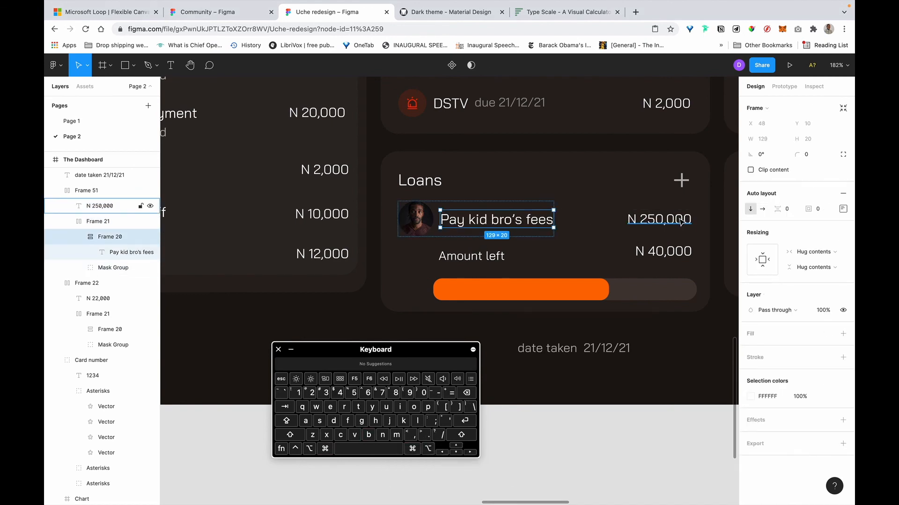
pyautogui.click(681, 222)
pyautogui.press('super+b')
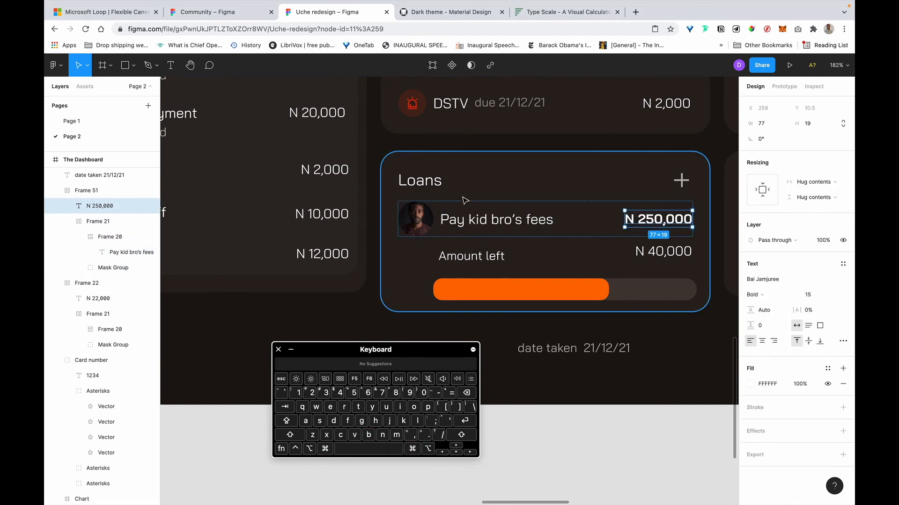
# Capitalise 'Date taken 21/12/21' and place it under the Loans heading, lowering the loan row.
pyautogui.click(572, 350)
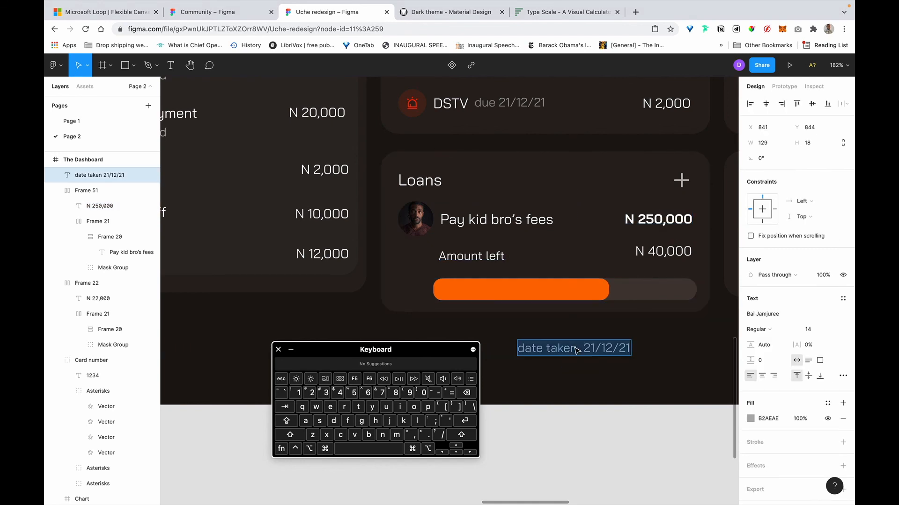
pyautogui.click(524, 350)
pyautogui.hotkey('shift', 'BackSpace')
pyautogui.write('D')
pyautogui.press('Escape')
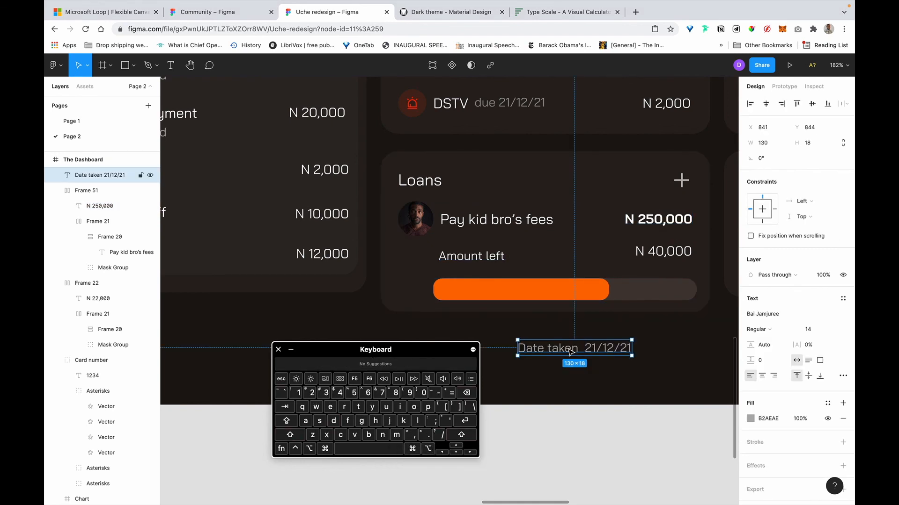
pyautogui.moveTo(572, 351); pyautogui.dragTo(499, 194)
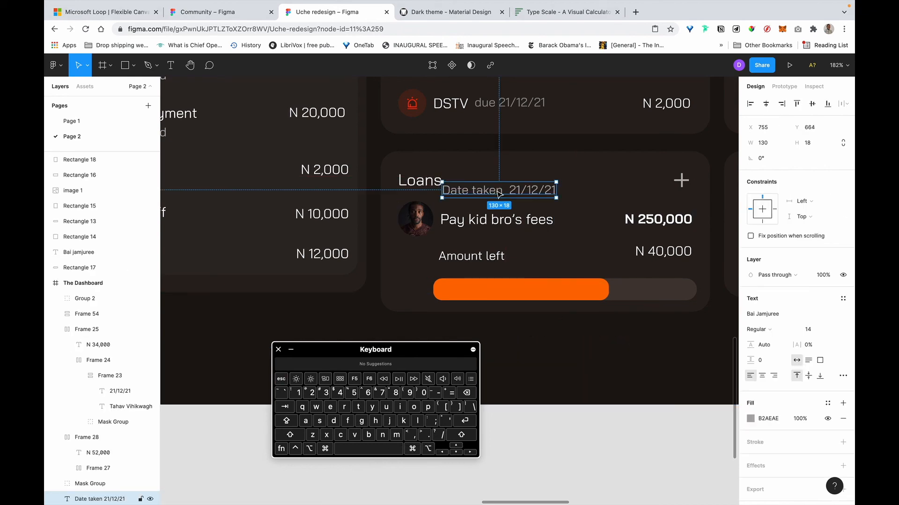
pyautogui.click(427, 218)
pyautogui.moveTo(448, 224); pyautogui.dragTo(445, 239)
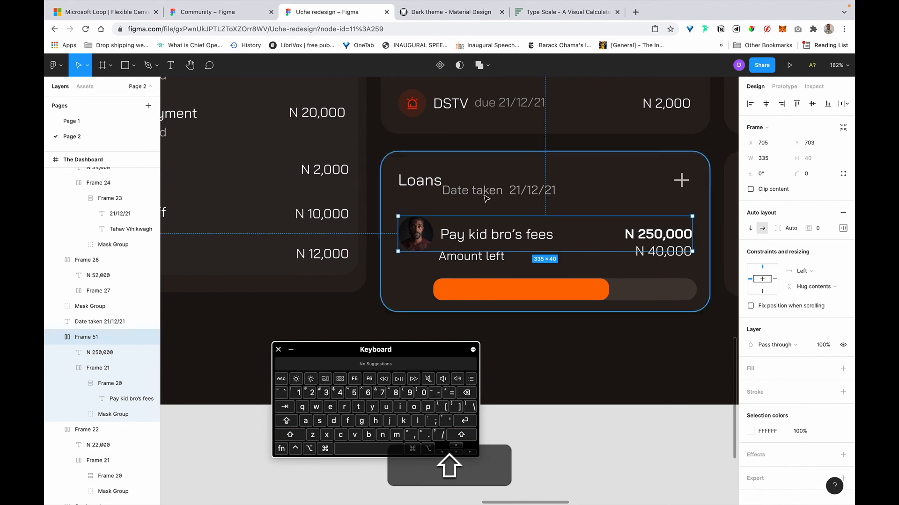
pyautogui.click(497, 191)
pyautogui.moveTo(496, 194); pyautogui.dragTo(455, 207)
# Move Amount left under N 40,000, right-aligned, and set the progress bar fill to 12 px high.
pyautogui.click(484, 260)
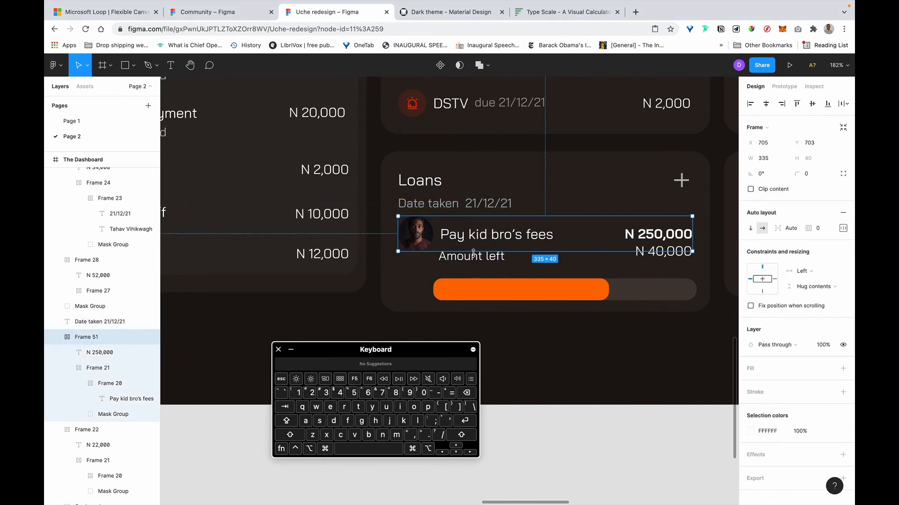
pyautogui.moveTo(478, 262); pyautogui.dragTo(672, 273)
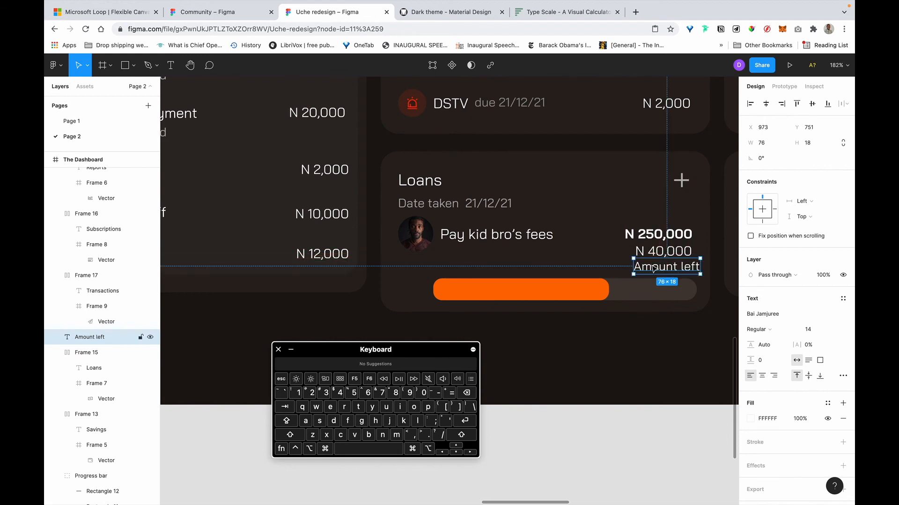
pyautogui.click(557, 297)
pyautogui.doubleClick(552, 295)
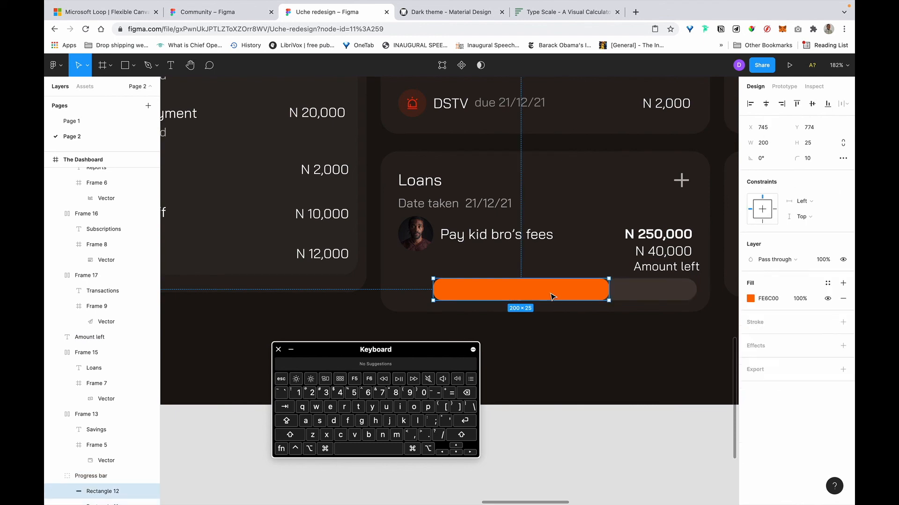
pyautogui.moveTo(549, 303); pyautogui.dragTo(551, 288)
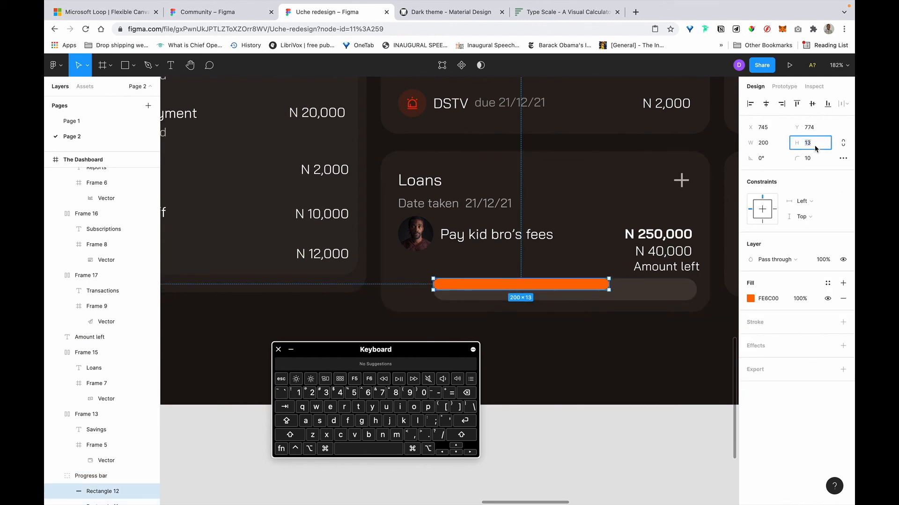
pyautogui.press('Right')
pyautogui.press('BackSpace')
pyautogui.press('BackSpace')
pyautogui.write('8')
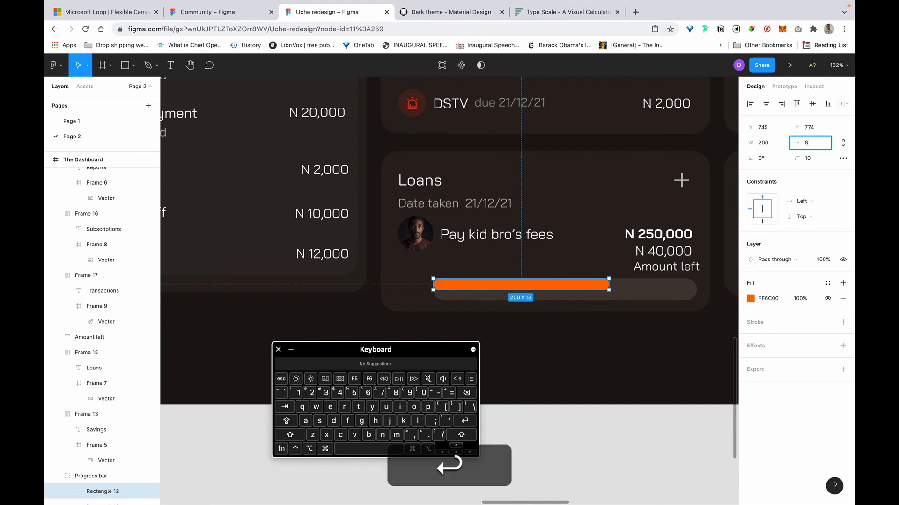
pyautogui.press('Return')
pyautogui.write('12')
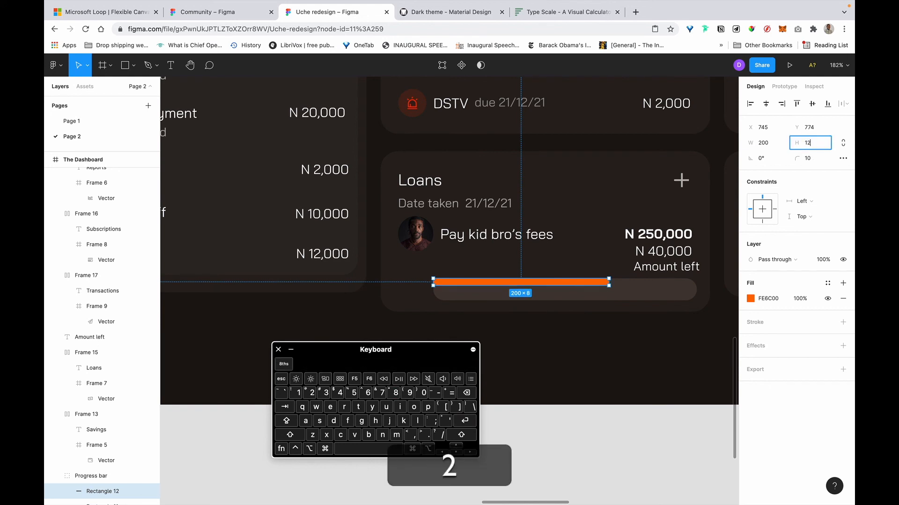
pyautogui.press('Return')
# Slim the progress track to match the fill and shorten the Loans card to 161 px.
pyautogui.click(642, 289)
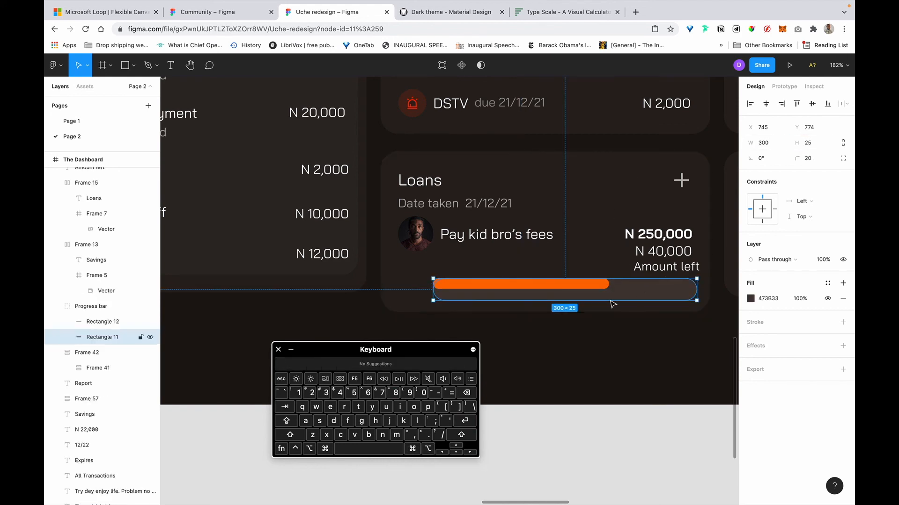
pyautogui.moveTo(608, 303); pyautogui.dragTo(610, 290)
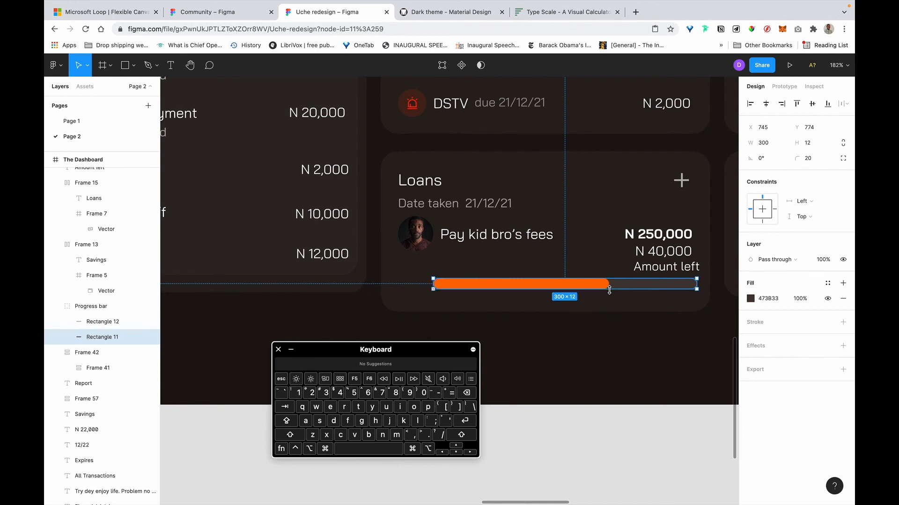
pyautogui.click(532, 308)
pyautogui.moveTo(512, 312); pyautogui.dragTo(513, 293)
pyautogui.scroll(-10, 513, 293)
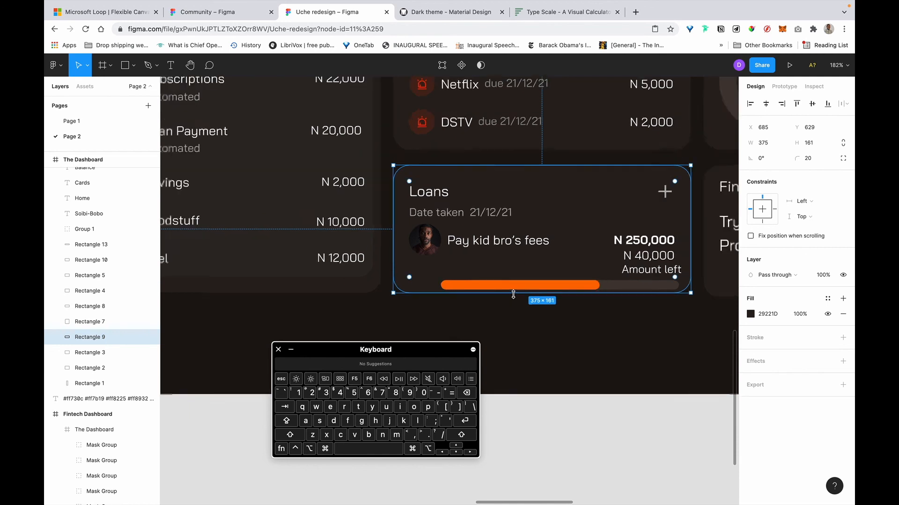
pyautogui.scroll(5, 519, 294)
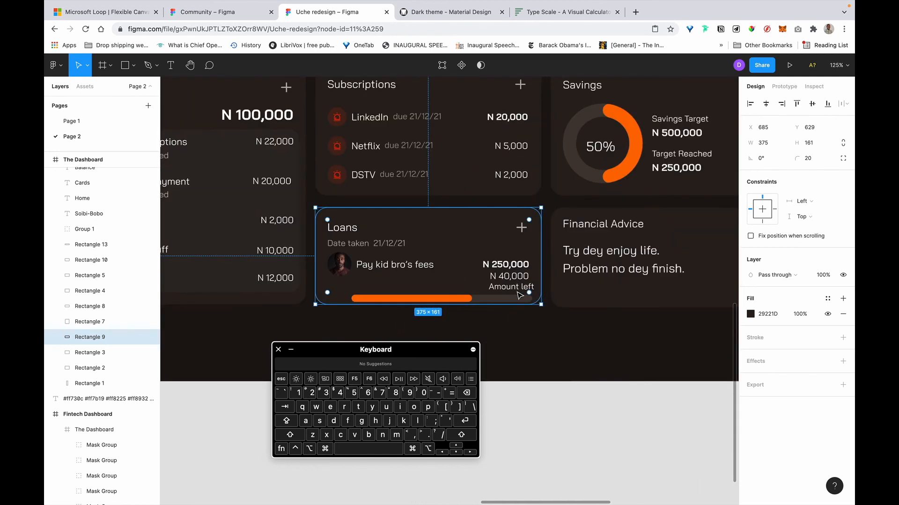
pyautogui.click(532, 330)
pyautogui.hscroll(-2, 533, 330)
pyautogui.scroll(1, 532, 330)
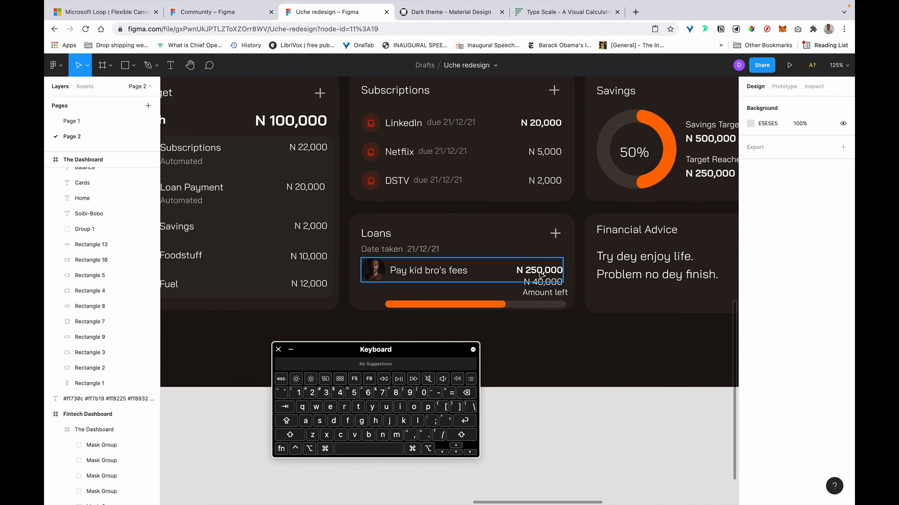
pyautogui.hscroll(-2, 522, 278)
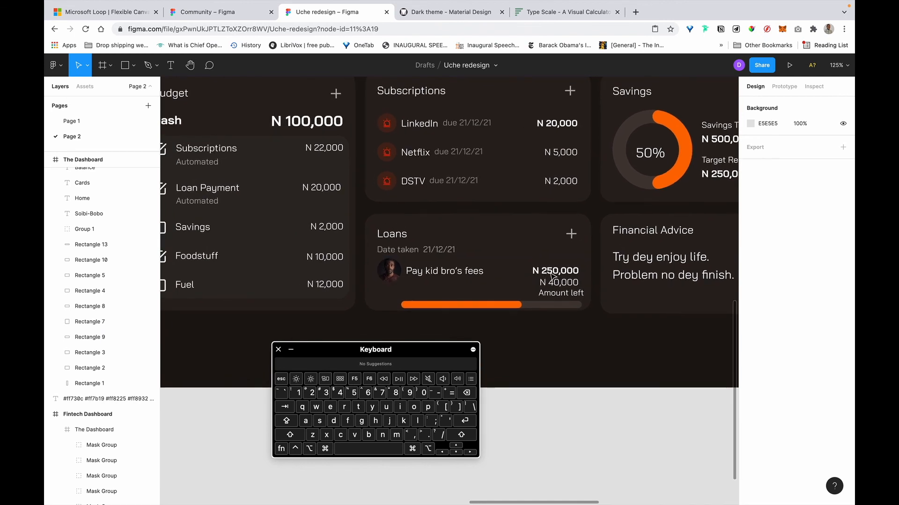
pyautogui.scroll(2, 547, 248)
pyautogui.scroll(-5, 548, 248)
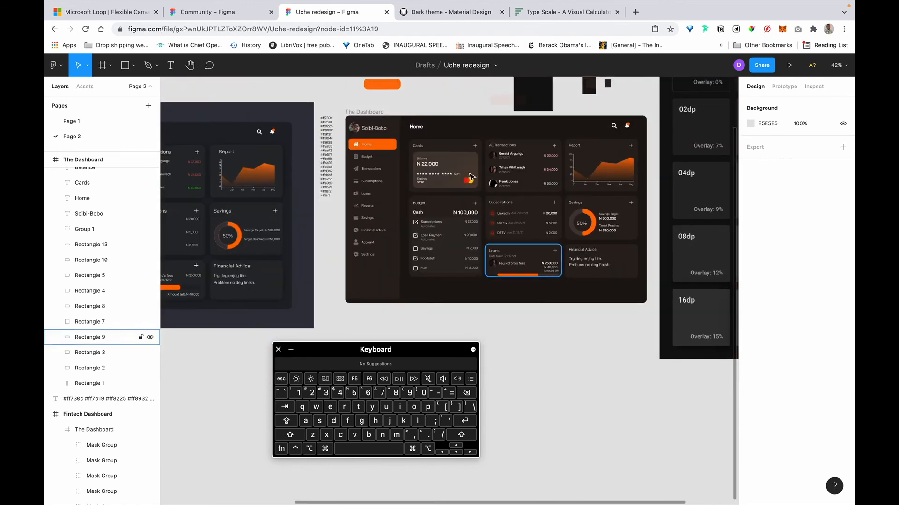
pyautogui.scroll(3, 539, 250)
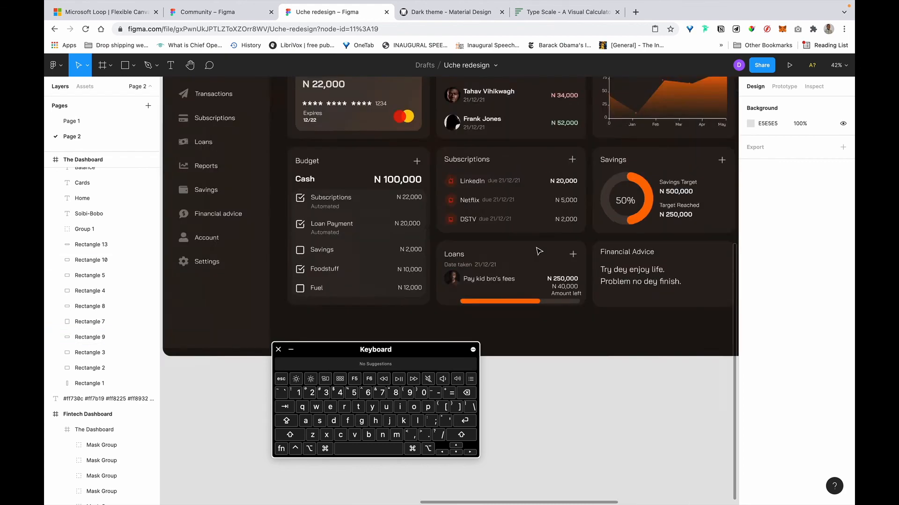
pyautogui.scroll(5, 538, 252)
pyautogui.scroll(-1, 539, 253)
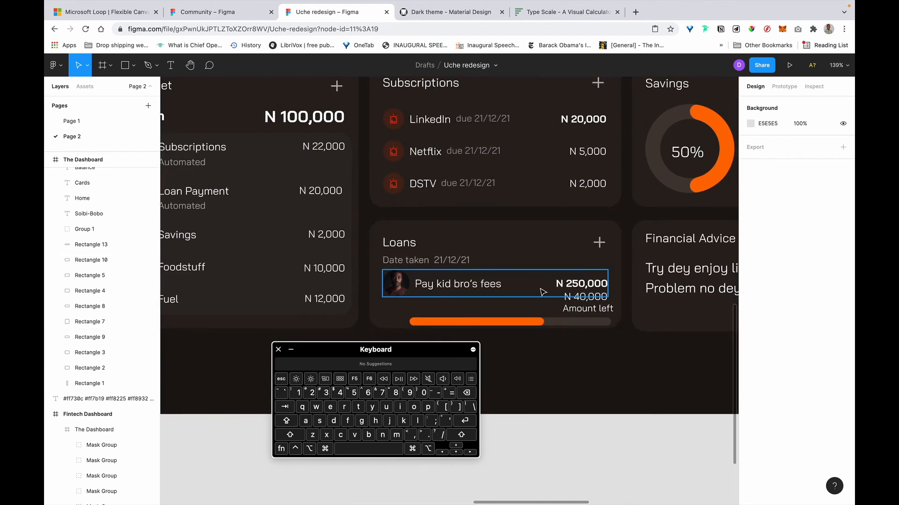
pyautogui.click(591, 310)
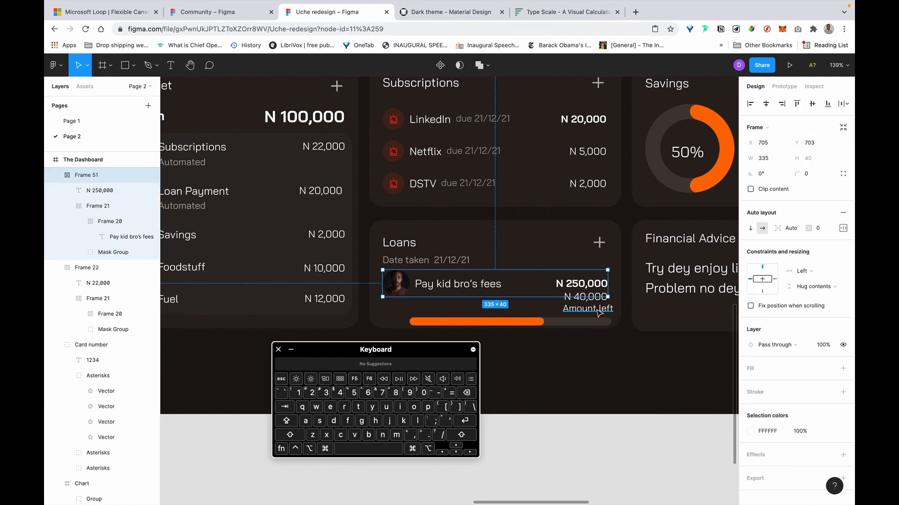
pyautogui.moveTo(458, 288); pyautogui.dragTo(456, 261)
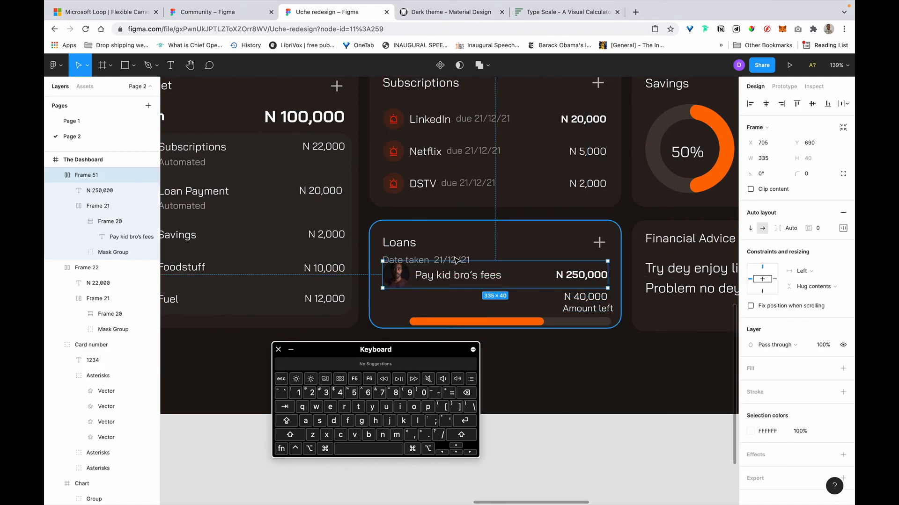
# Try moving the Date taken text below the fees row, undo it, and reposition it.
pyautogui.click(457, 255)
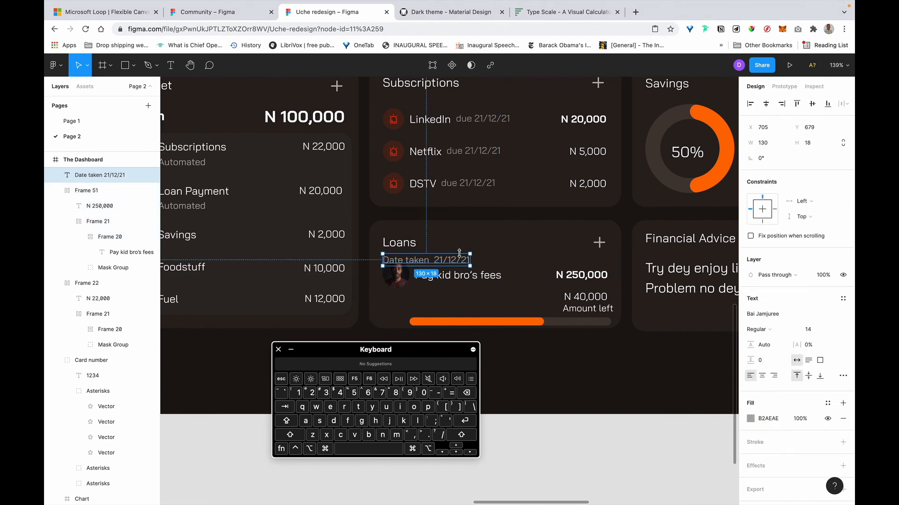
pyautogui.moveTo(458, 262); pyautogui.dragTo(456, 297)
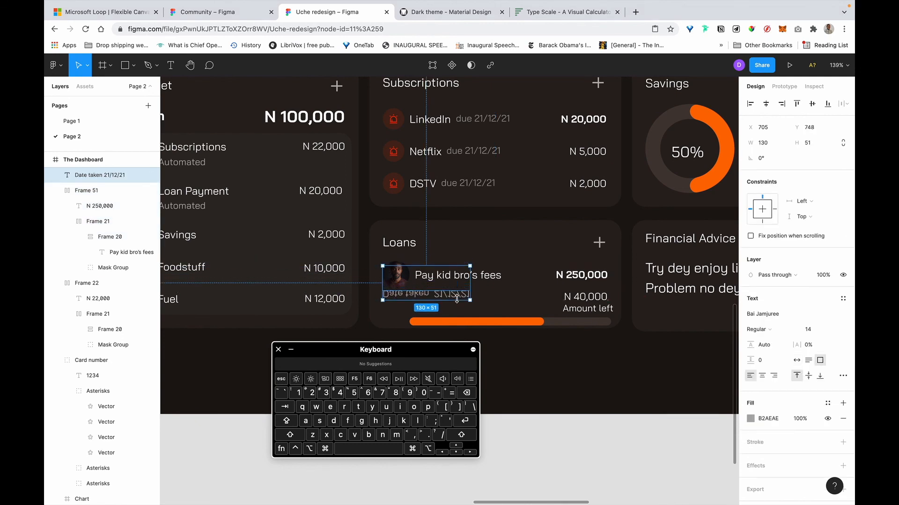
pyautogui.press('super+z')
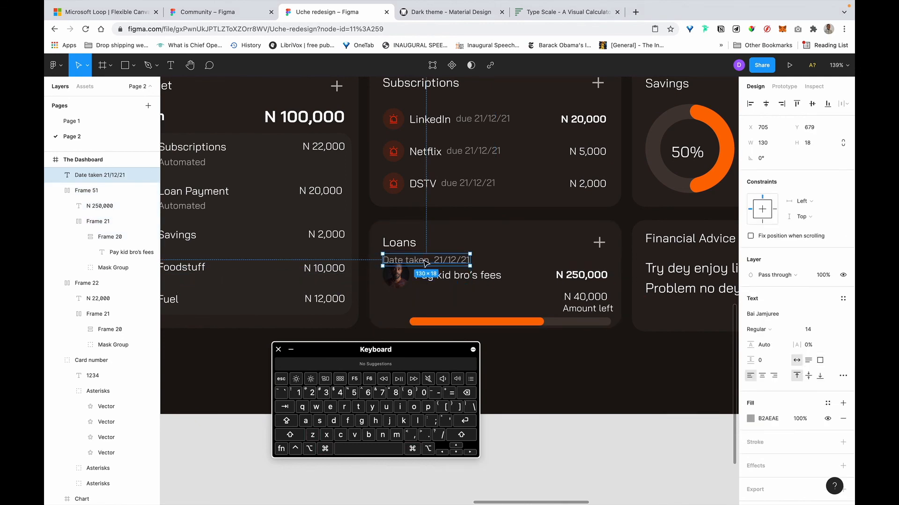
pyautogui.moveTo(425, 295); pyautogui.dragTo(423, 296)
# Nudge the Pay kid bro's fees row down from Y 690 to 693, then select the Date taken and N 40,000 labels.
pyautogui.click(435, 279)
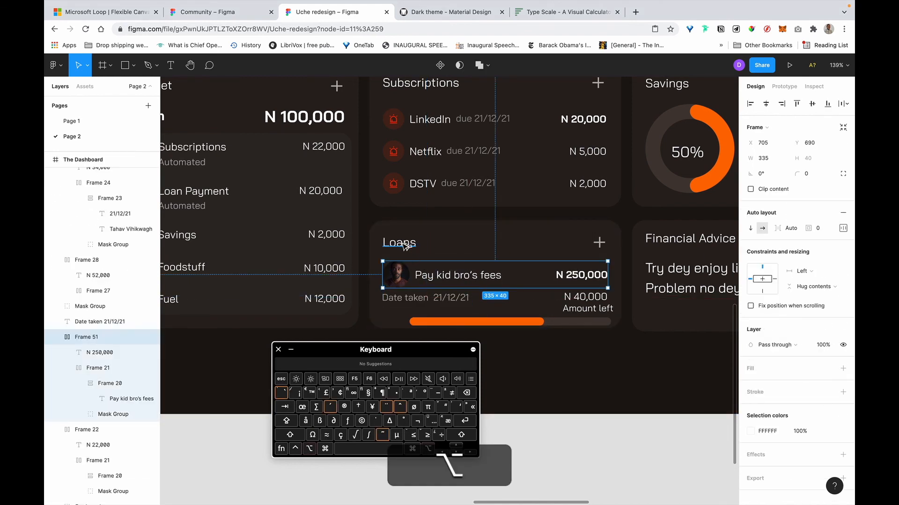
pyautogui.click(456, 452)
pyautogui.press('Down')
pyautogui.press('Down')
pyautogui.click(438, 295)
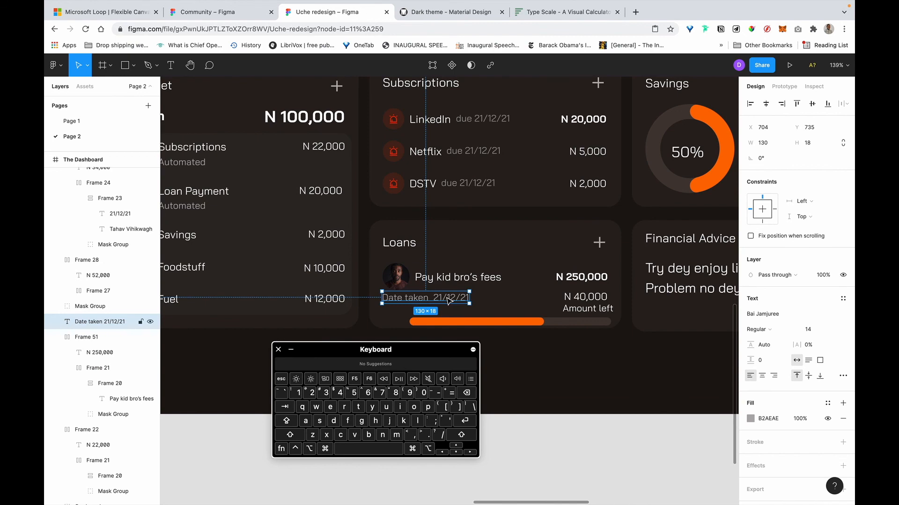
pyautogui.click(589, 297)
# Select the Subscriptions card's stacked content frame below its title row.
pyautogui.scroll(2, 546, 255)
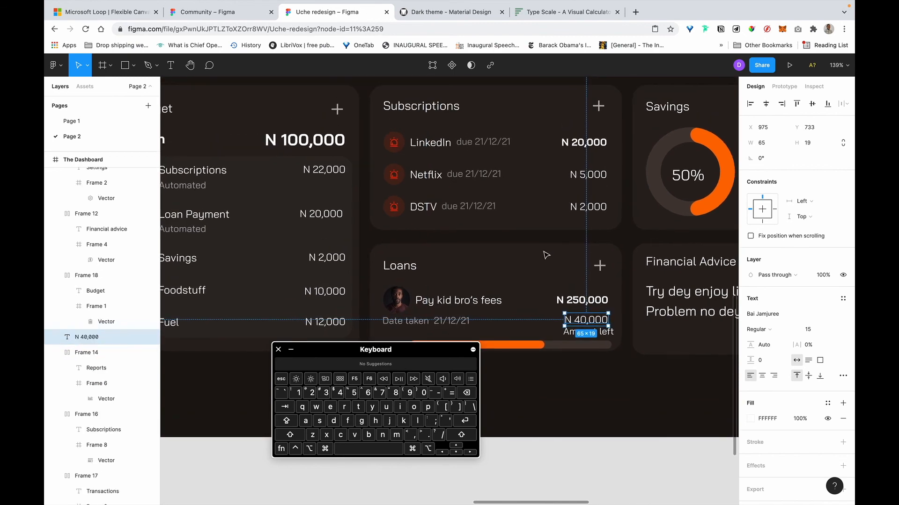
pyautogui.keyDown('ctrl'); pyautogui.scroll(-5, 546, 255); pyautogui.keyUp('ctrl')
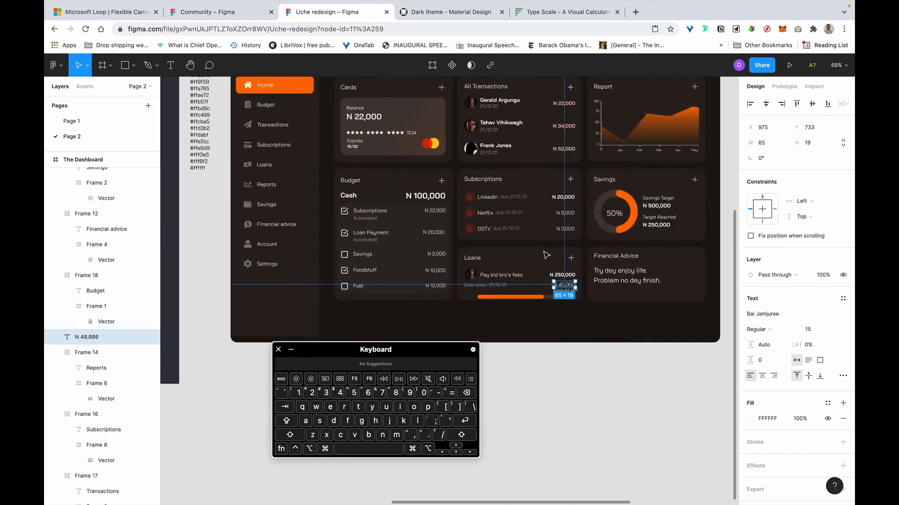
pyautogui.hscroll(1, 546, 255)
pyautogui.scroll(1, 546, 255)
pyautogui.click(478, 221)
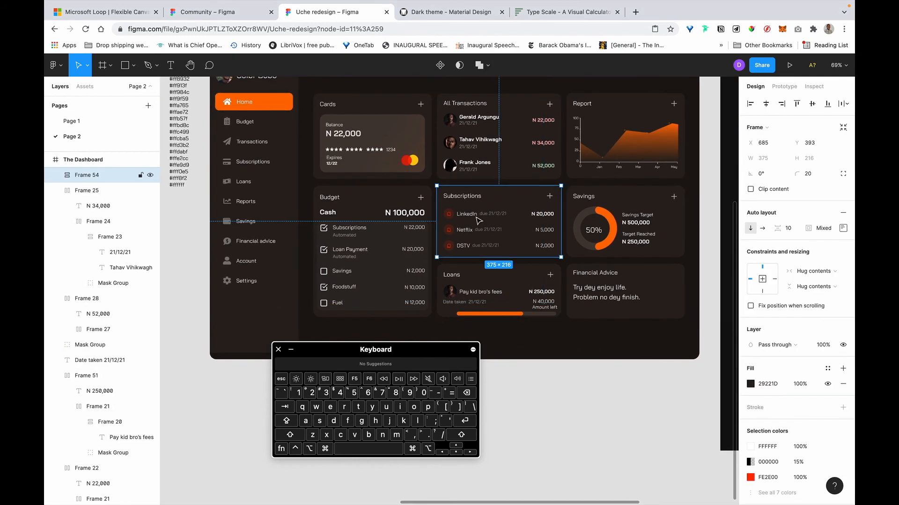
pyautogui.scroll(3, 507, 285)
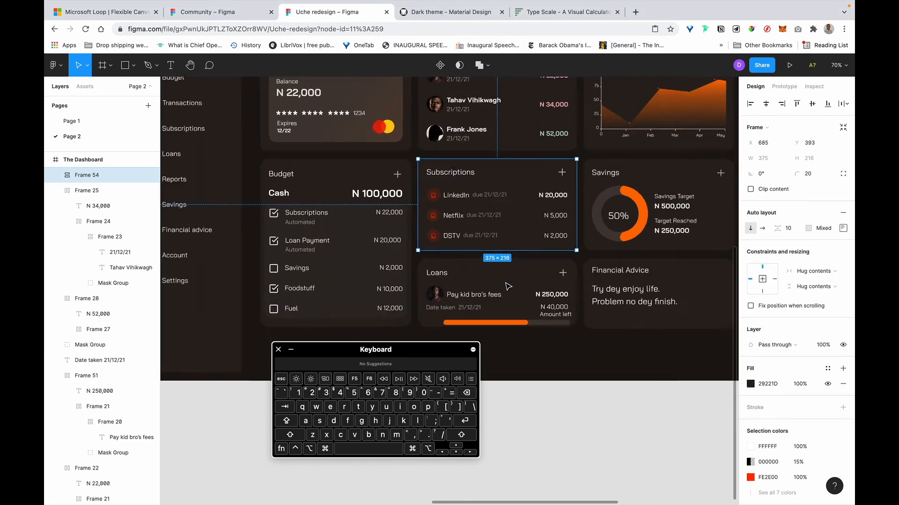
pyautogui.scroll(5, 508, 286)
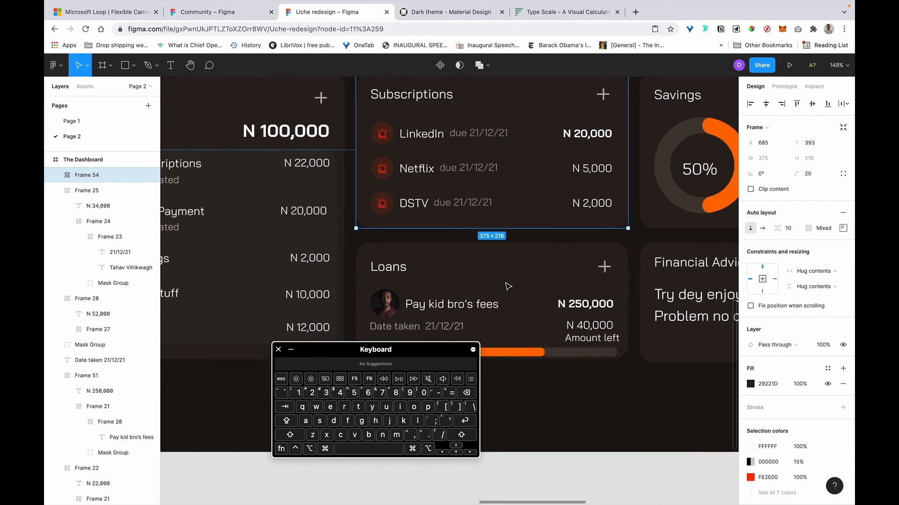
pyautogui.scroll(2, 465, 150)
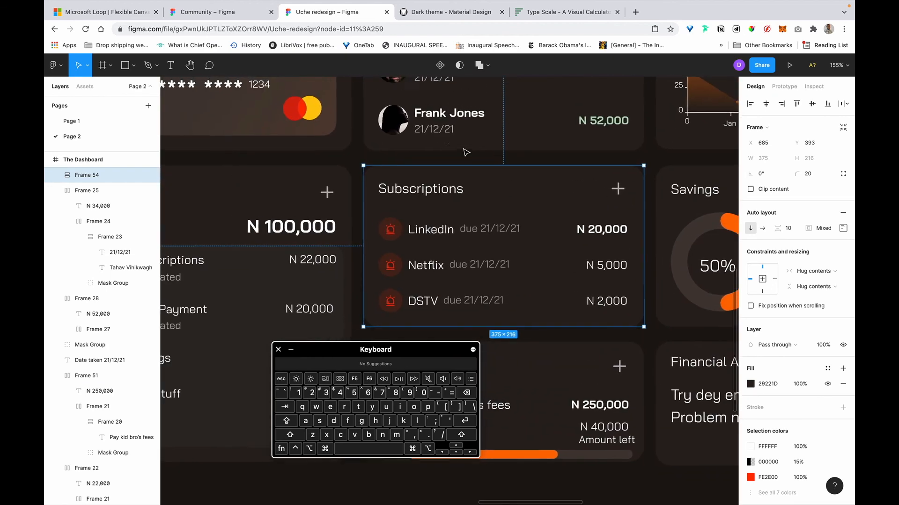
pyautogui.hscroll(-2, 466, 152)
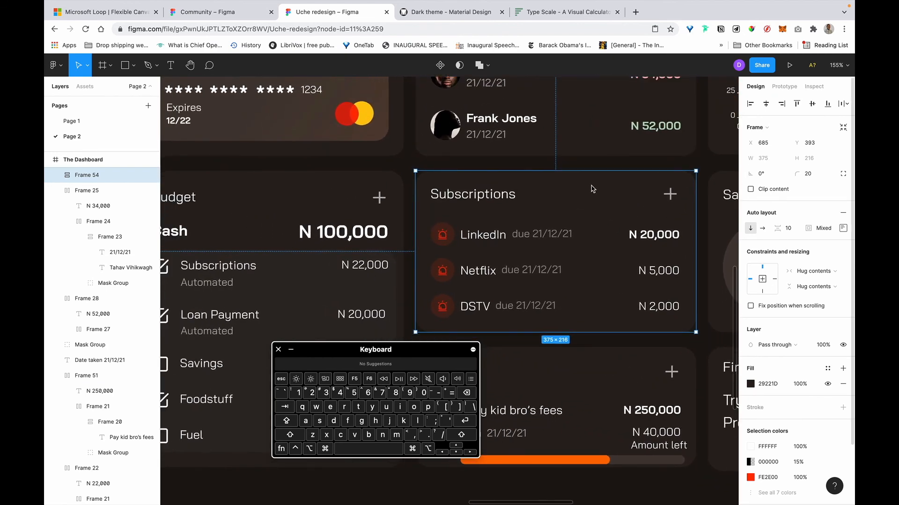
pyautogui.doubleClick(540, 235)
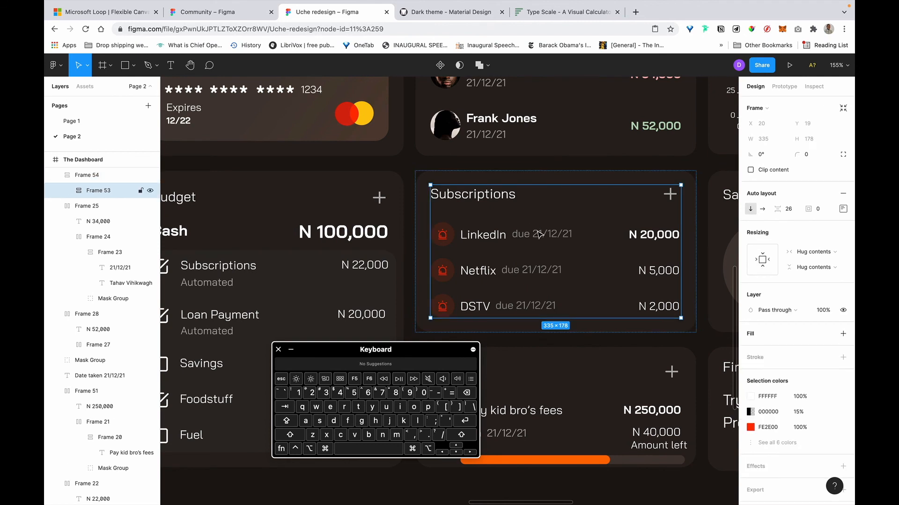
pyautogui.doubleClick(540, 235)
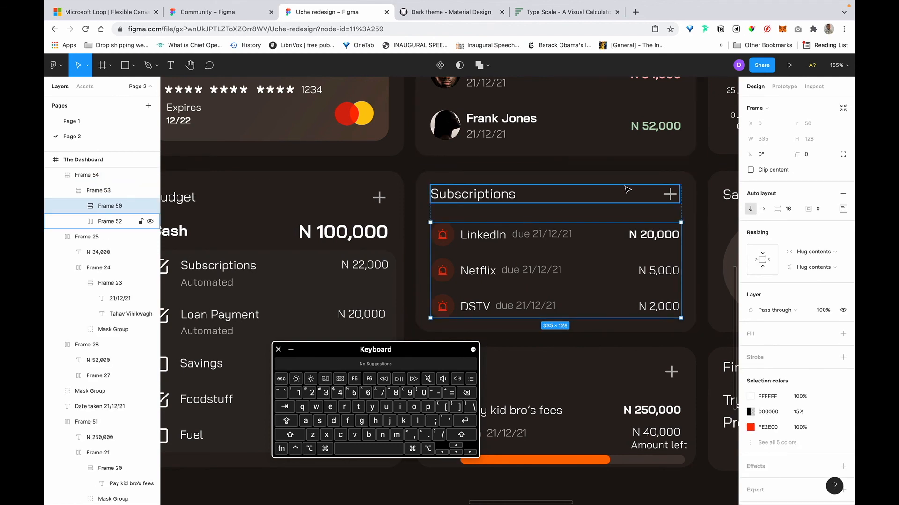
pyautogui.hotkey('shift', 'Return')
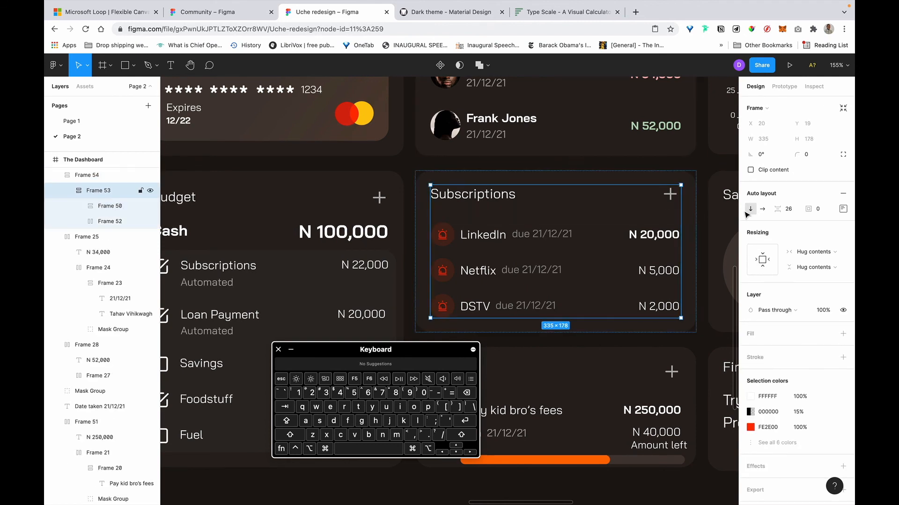
# Change the content's auto-layout spacing from 26 to 20.
pyautogui.click(795, 209)
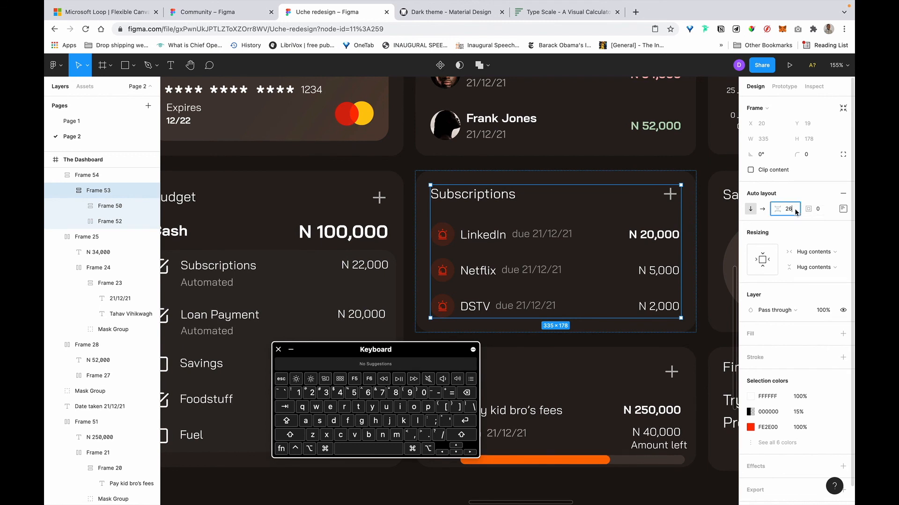
pyautogui.press('BackSpace')
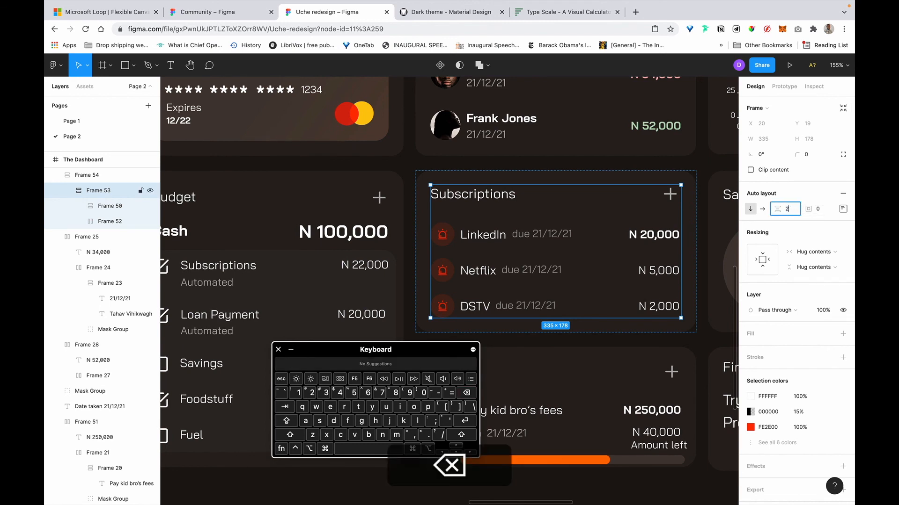
pyautogui.click(424, 393)
pyautogui.press('Return')
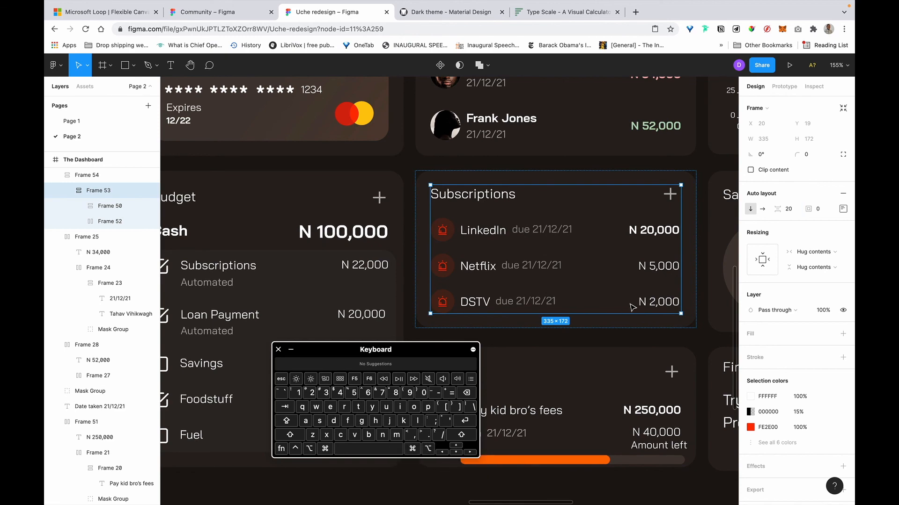
pyautogui.click(618, 358)
pyautogui.scroll(-3, 618, 358)
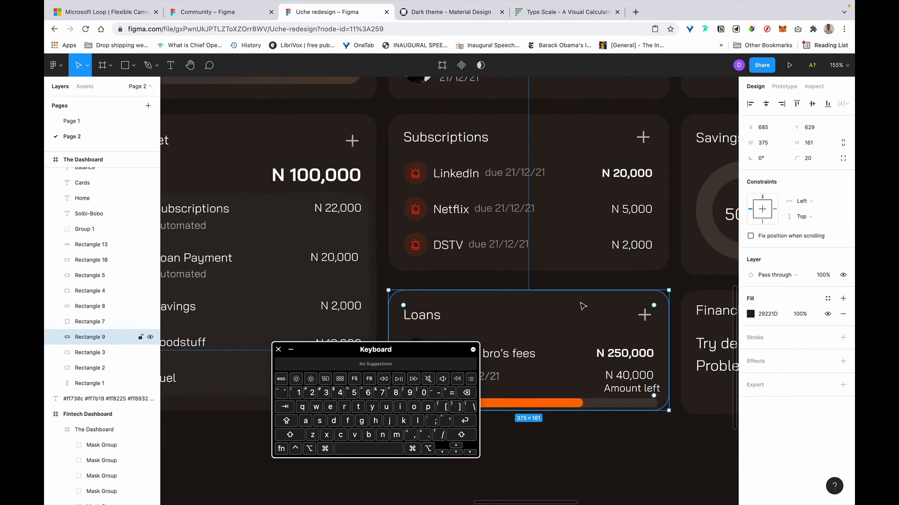
# Adjust the Loans card's top edge against the Subscriptions gap, making it 165 px tall.
pyautogui.moveTo(581, 291); pyautogui.dragTo(582, 288)
pyautogui.press('alt')
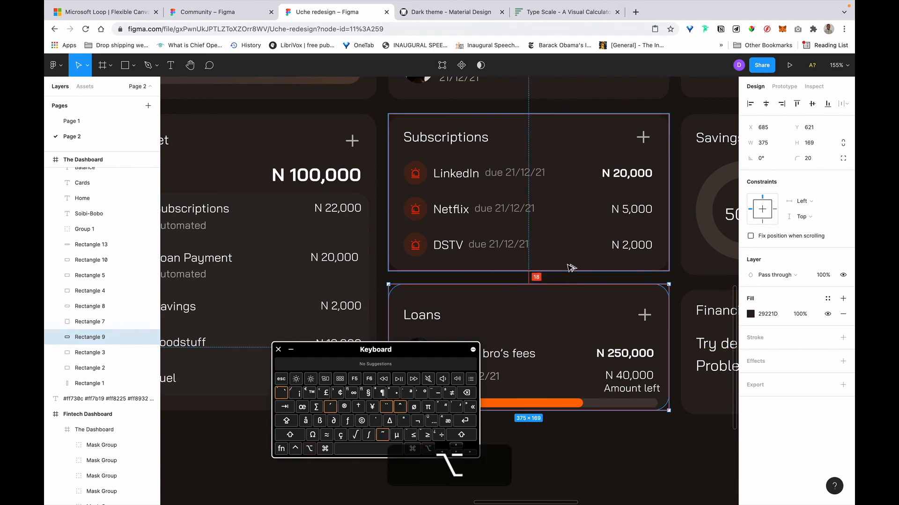
pyautogui.scroll(-2, 570, 268)
pyautogui.press('Tab')
pyautogui.press('Return')
pyautogui.press('alt')
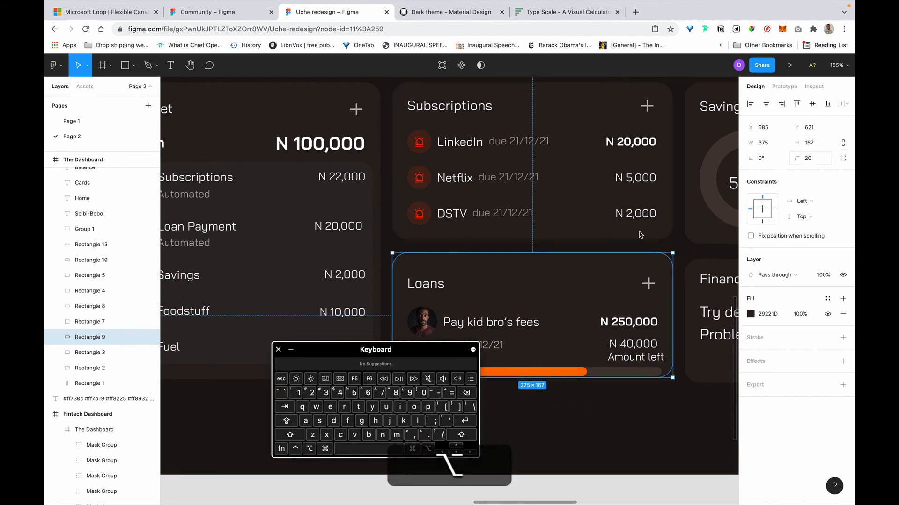
pyautogui.moveTo(582, 255); pyautogui.dragTo(582, 261)
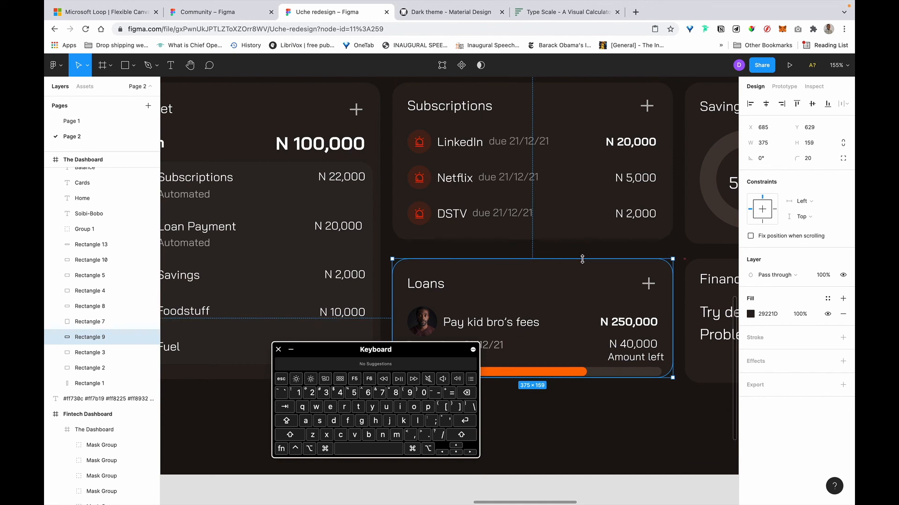
pyautogui.press('alt')
pyautogui.click(814, 142)
pyautogui.write('+6')
pyautogui.press('Return')
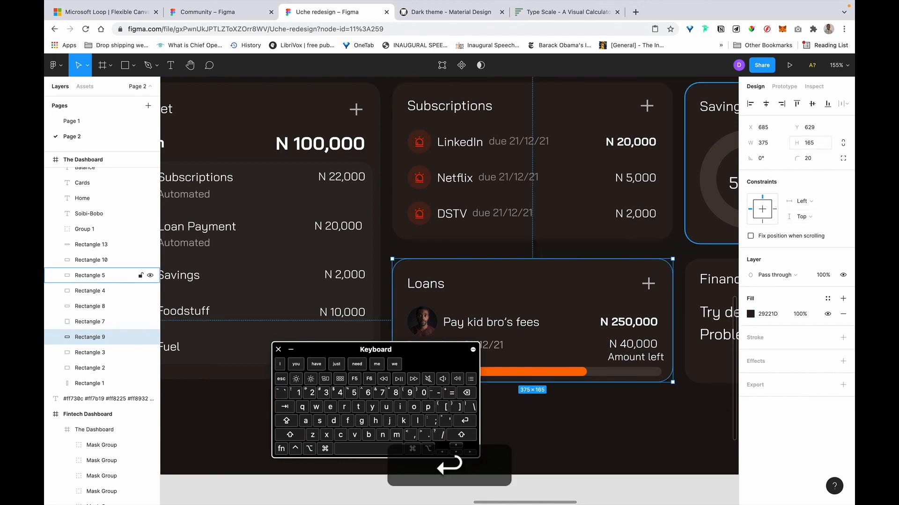
# Nudge the Loans card up, checking its gaps to the neighbouring and Budget cards.
pyautogui.press('alt')
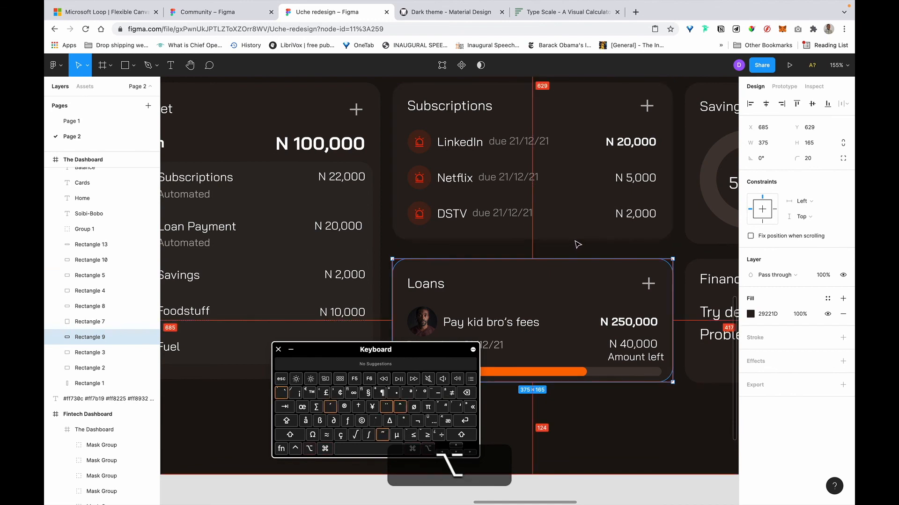
pyautogui.scroll(-3, 552, 242)
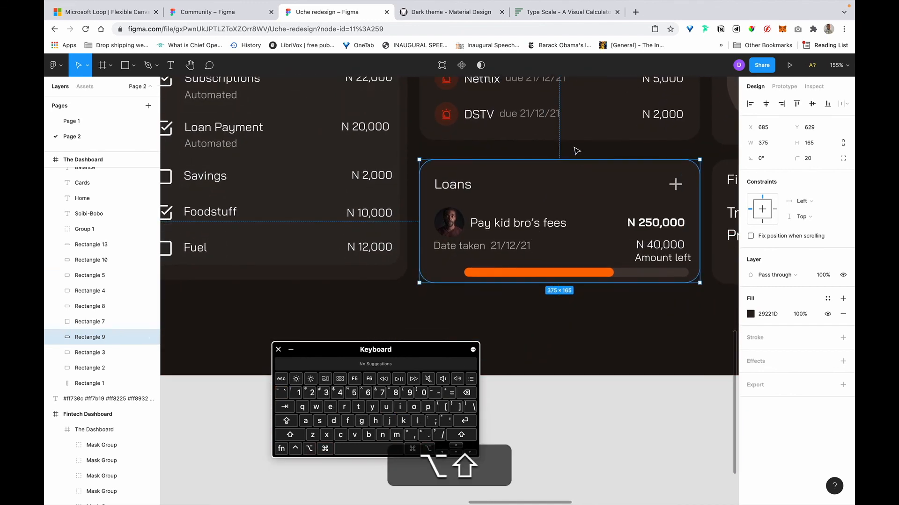
pyautogui.click(456, 447)
pyautogui.click(456, 448)
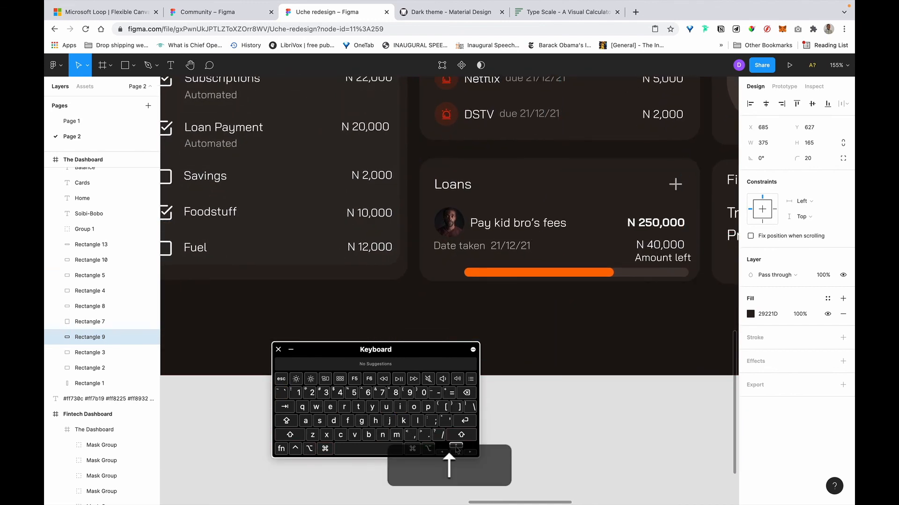
pyautogui.press('alt')
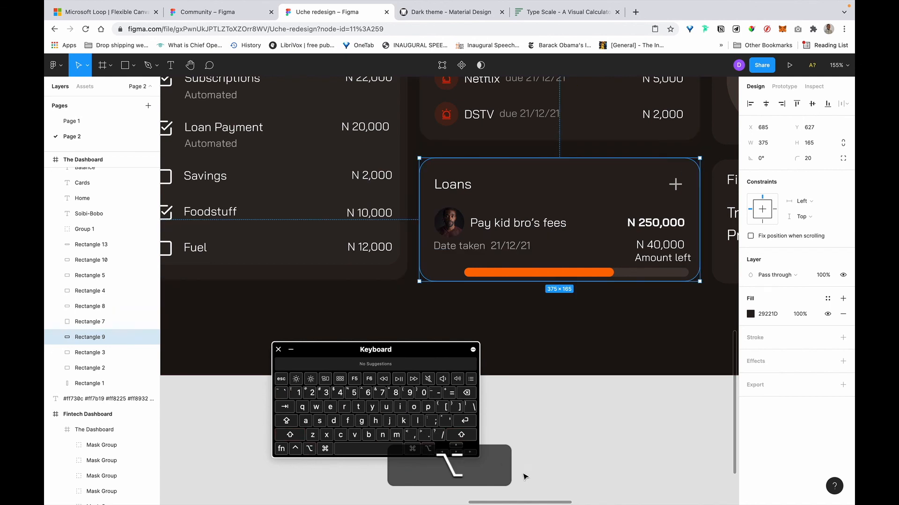
pyautogui.hotkey('alt', 'shift', 'Up')
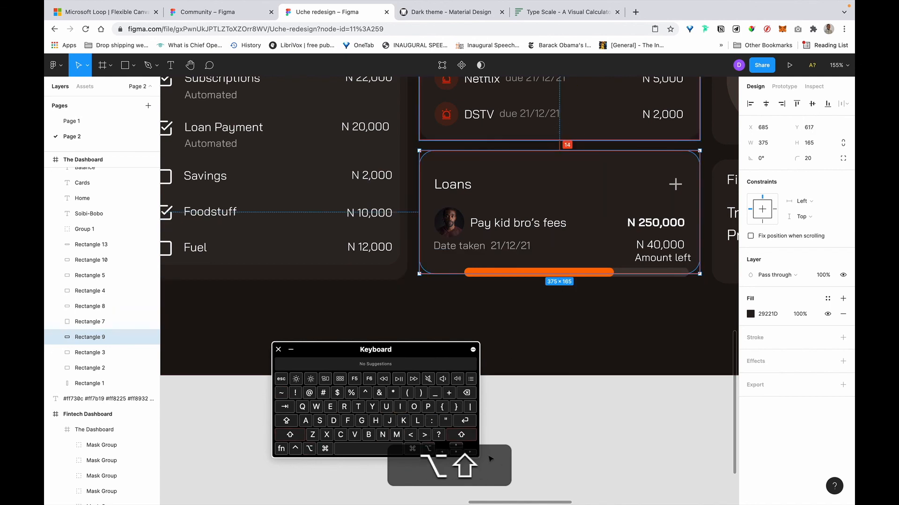
pyautogui.hotkey('alt', 'shift', 'Down')
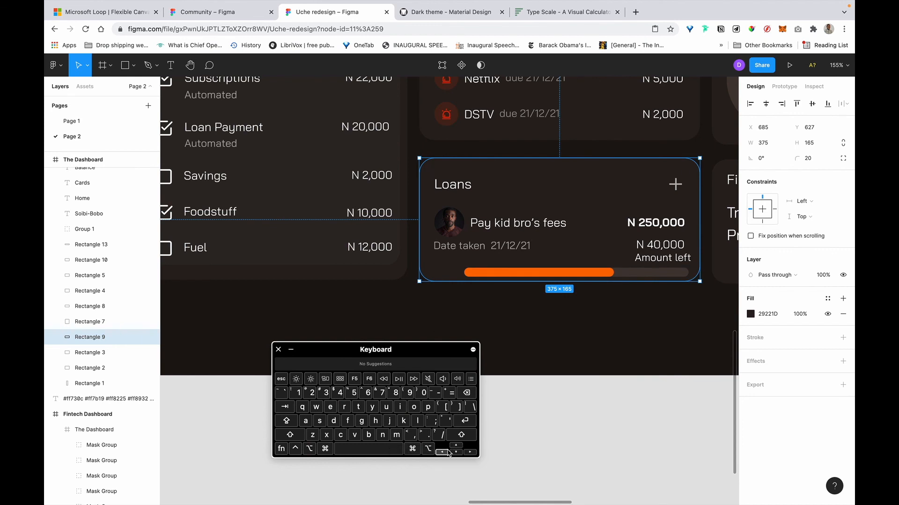
pyautogui.click(455, 446)
pyautogui.click(455, 446)
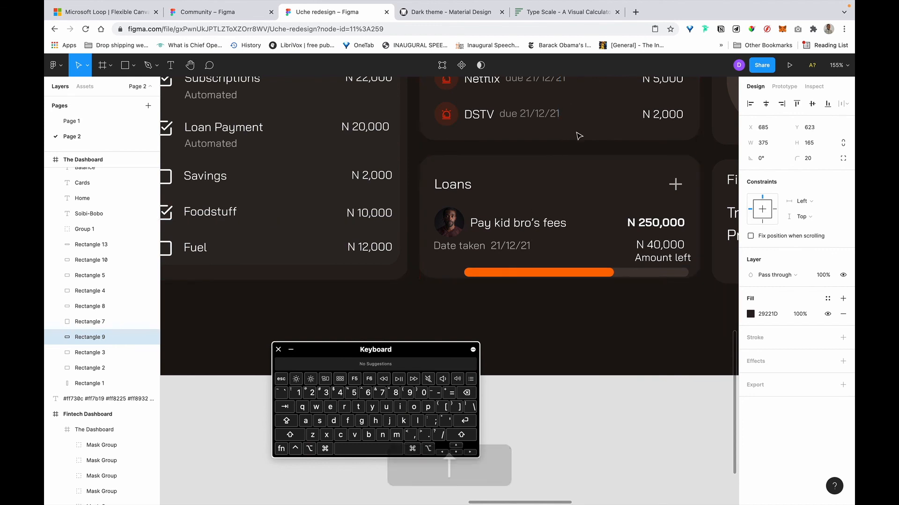
pyautogui.hotkey('alt', 'shift')
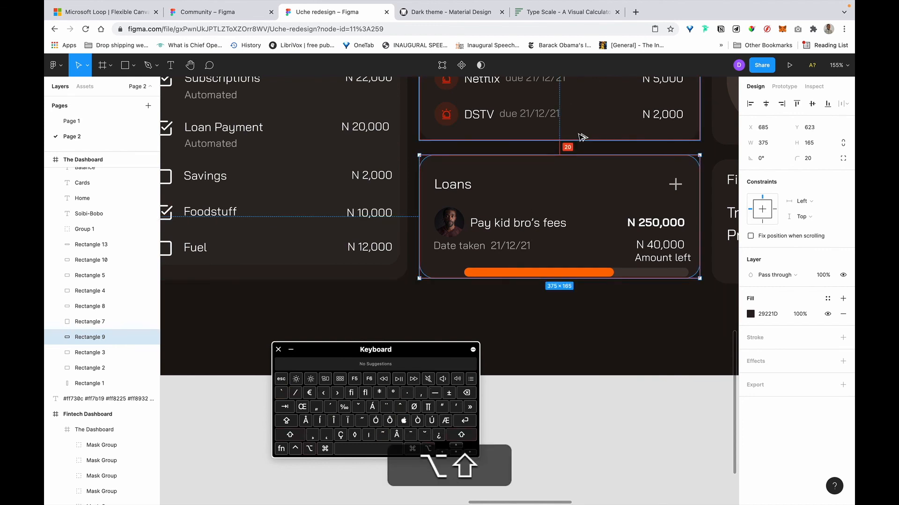
pyautogui.keyDown('alt'); pyautogui.click(305, 279); pyautogui.keyUp('alt')
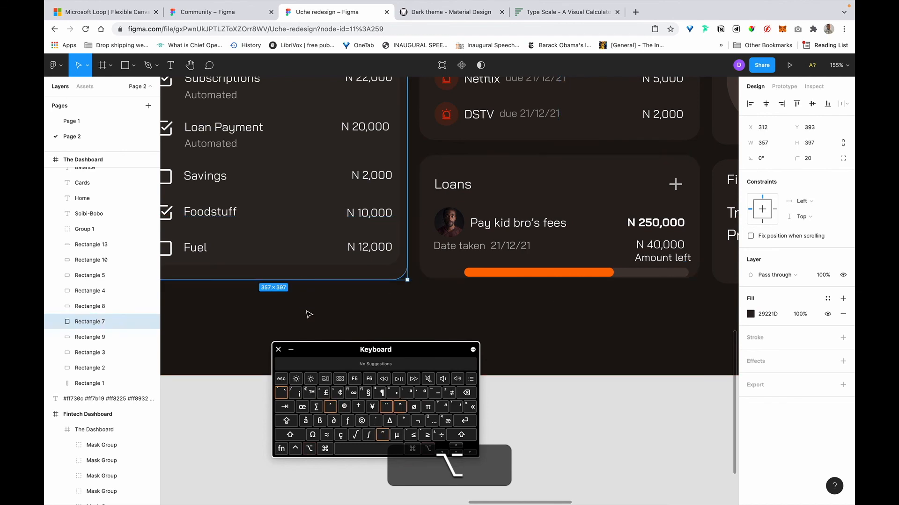
# Reduce the Loans card background height to 163 and select the parent dashboard frame.
pyautogui.click(452, 277)
pyautogui.press('Right')
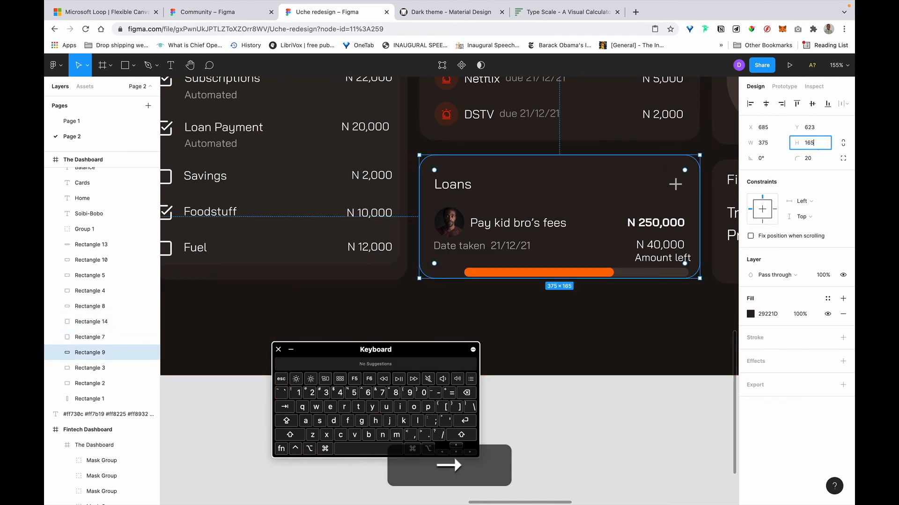
pyautogui.write('-2')
pyautogui.press('Return')
pyautogui.press('alt')
pyautogui.hscroll(1, 476, 303)
pyautogui.scroll(1, 477, 303)
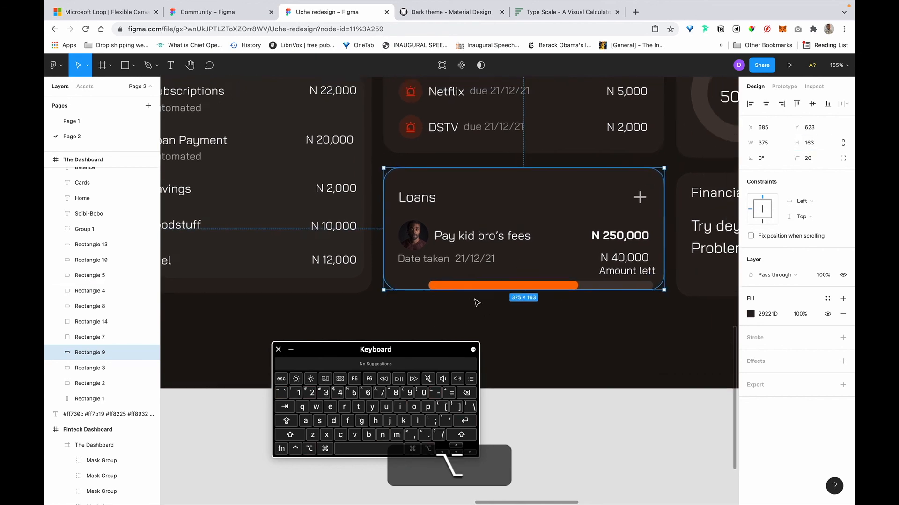
pyautogui.press('Escape')
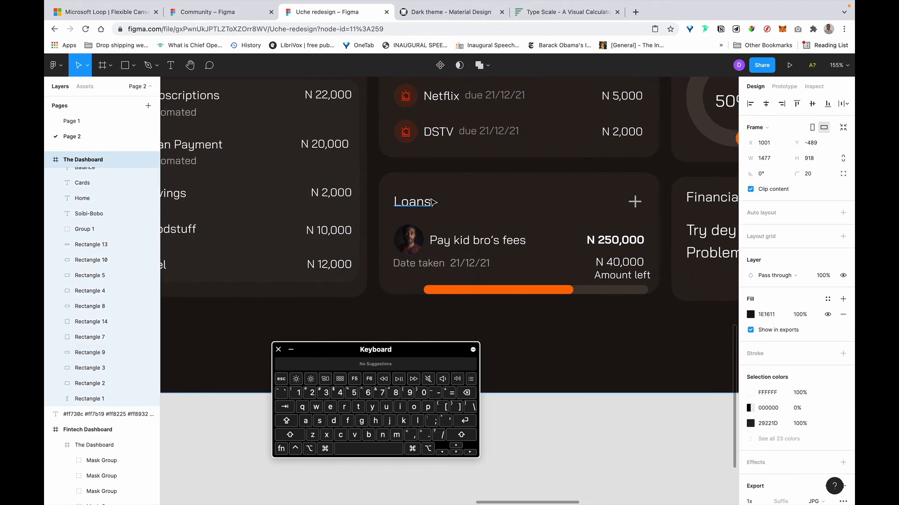
# Wrap the Loans title and plus icon in an auto-layout row and nudge it into place.
pyautogui.click(635, 204)
pyautogui.keyDown('shift'); pyautogui.click(415, 207); pyautogui.keyUp('shift')
pyautogui.hotkey('shift', 'a')
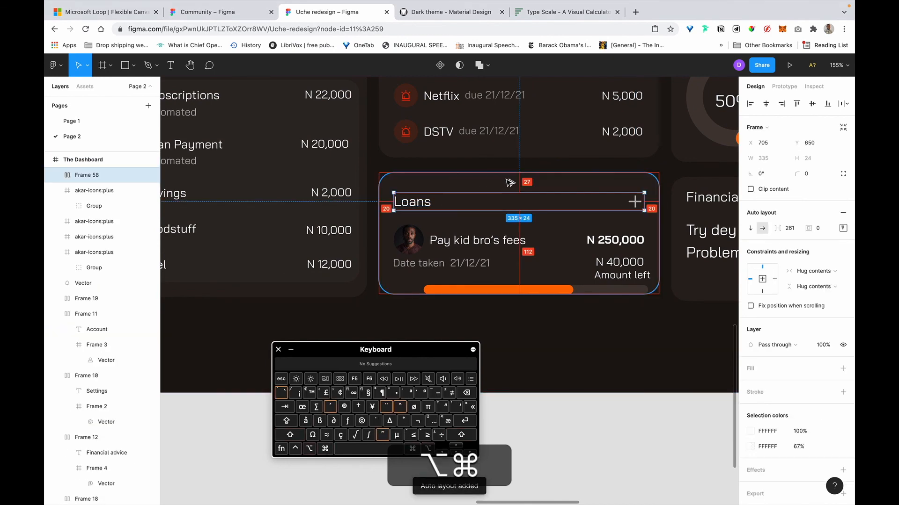
pyautogui.hotkey('alt', 'shift', 'Up')
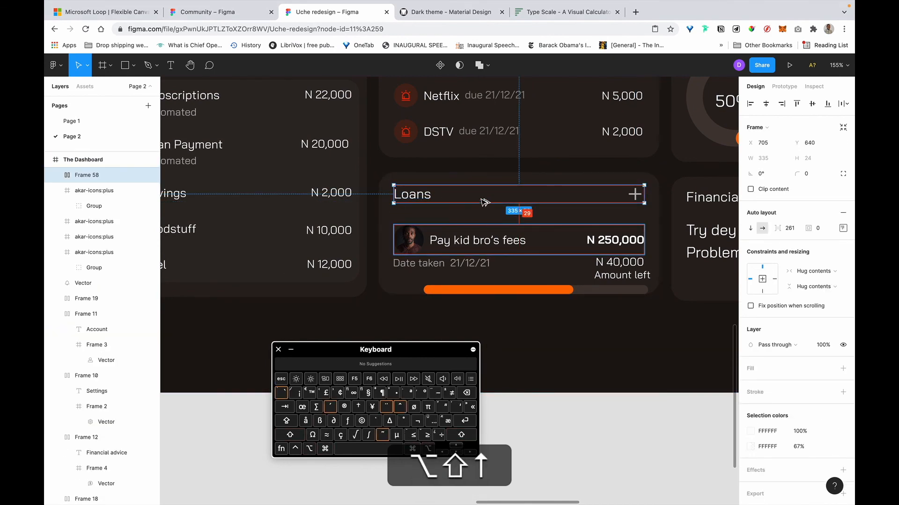
pyautogui.hotkey('alt', 'Down')
pyautogui.hotkey('alt', 'Down')
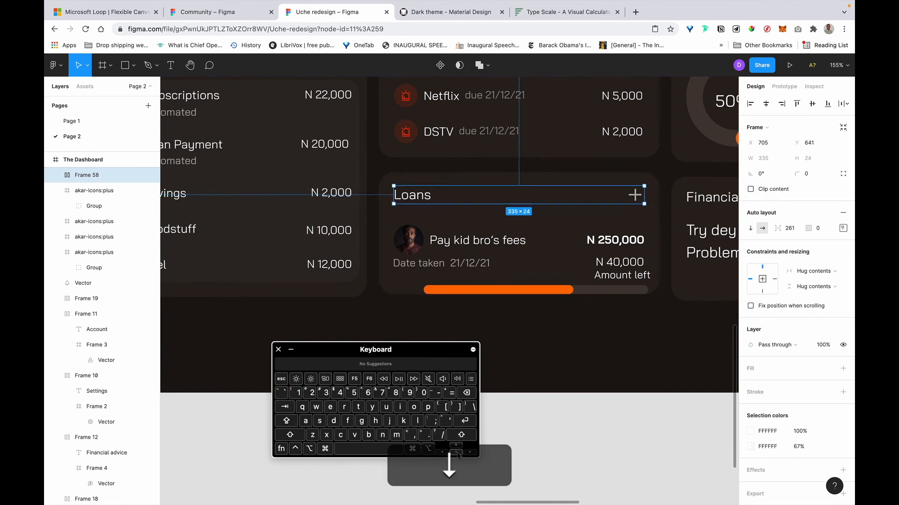
pyautogui.hotkey('alt', 'Down')
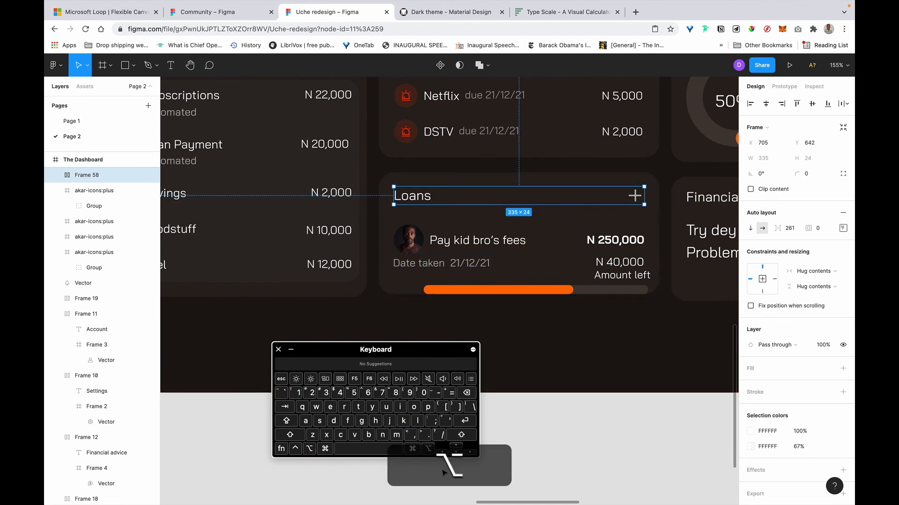
# Move the Pay kid bro's fees row up and select the amount and date labels.
pyautogui.moveTo(449, 249)
pyautogui.mouseDown()
pyautogui.moveTo(457, 224)
pyautogui.moveTo(457, 237)
pyautogui.mouseUp()
pyautogui.click(609, 266)
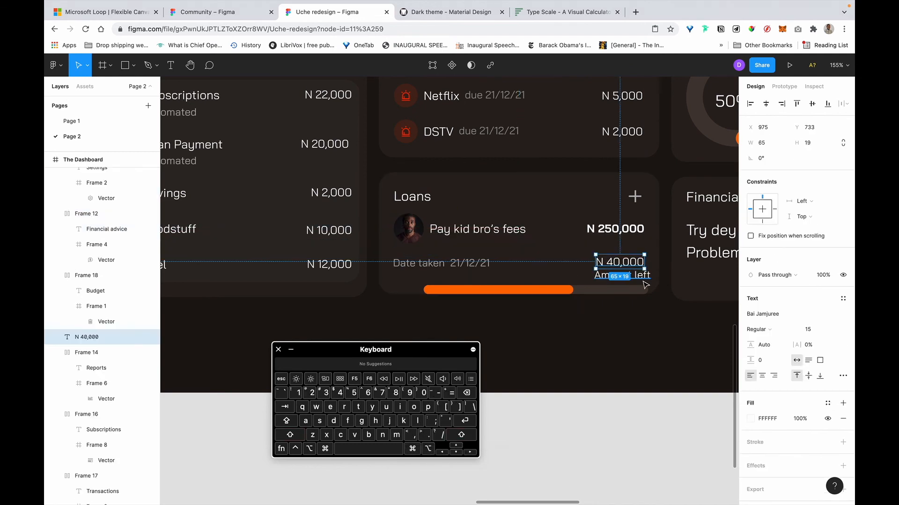
pyautogui.click(644, 278)
pyautogui.click(427, 266)
# Set 12 px spacing between the loan row and its date, and move Amount left beside N 40,000.
pyautogui.press('alt')
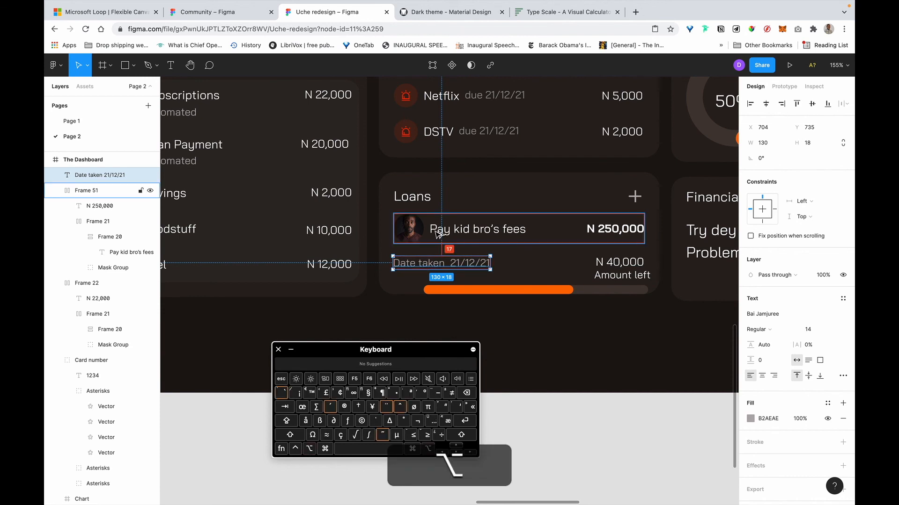
pyautogui.keyDown('alt'); pyautogui.keyDown('shift'); pyautogui.click(438, 233); pyautogui.keyUp('shift'); pyautogui.keyUp('alt')
pyautogui.click(766, 190)
pyautogui.press('Right')
pyautogui.press('BackSpace')
pyautogui.write('2')
pyautogui.press('Return')
pyautogui.click(633, 277)
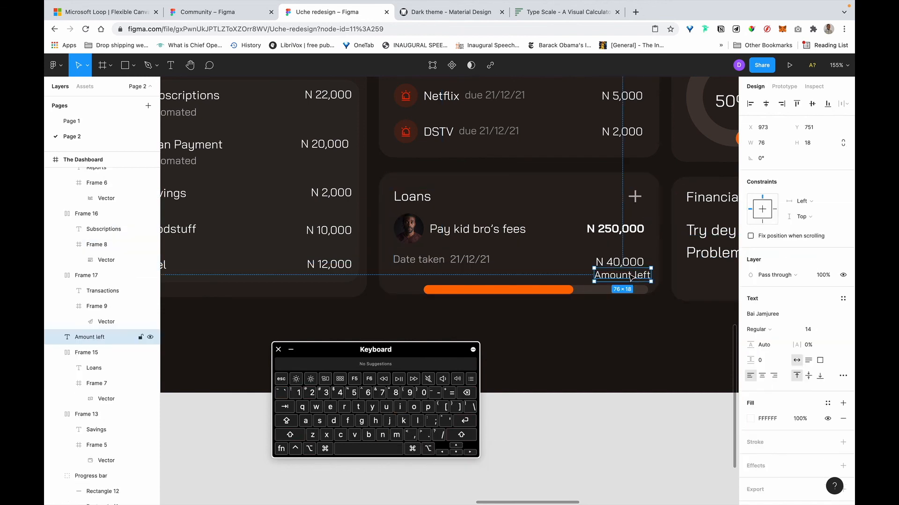
pyautogui.moveTo(618, 276); pyautogui.dragTo(554, 261)
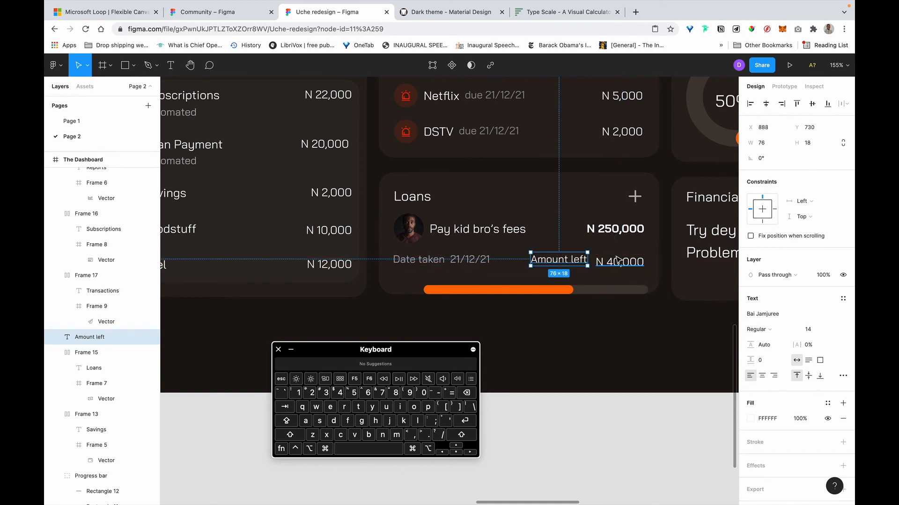
# Duplicate the Date taken text below itself and cut the words Amount left from the old label.
pyautogui.click(619, 263)
pyautogui.click(432, 259)
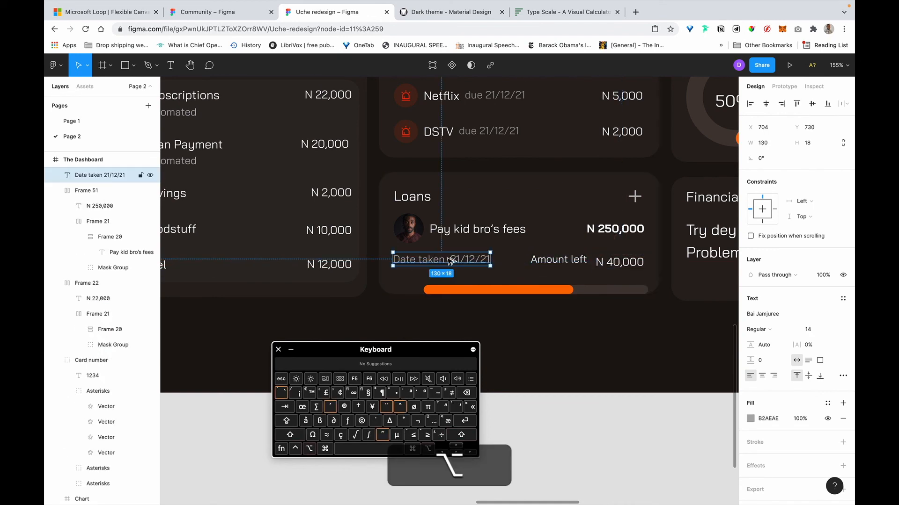
pyautogui.moveTo(465, 265); pyautogui.dragTo(510, 280)
pyautogui.click(566, 265)
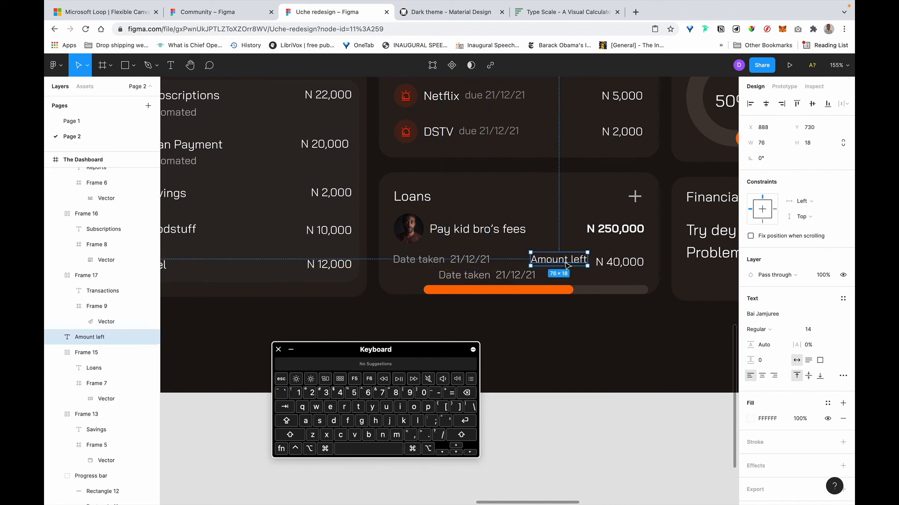
pyautogui.doubleClick(565, 261)
pyautogui.press('super+x')
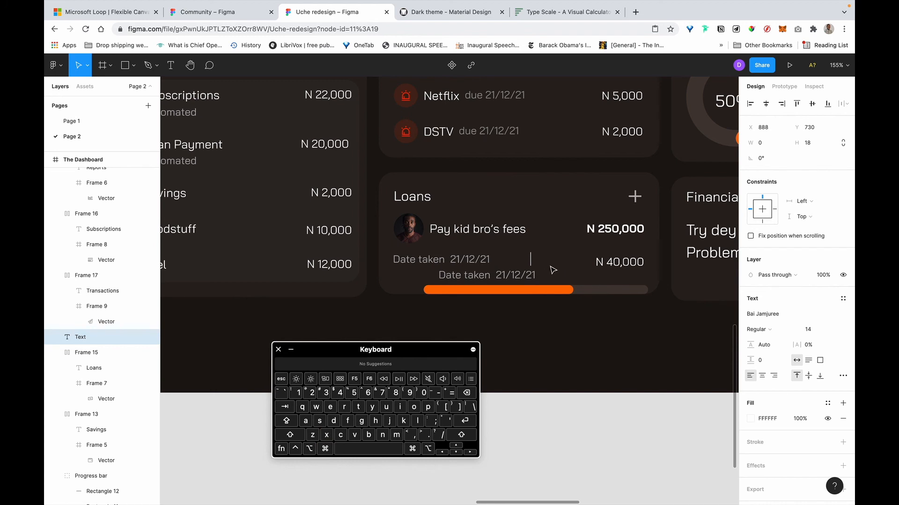
pyautogui.click(539, 263)
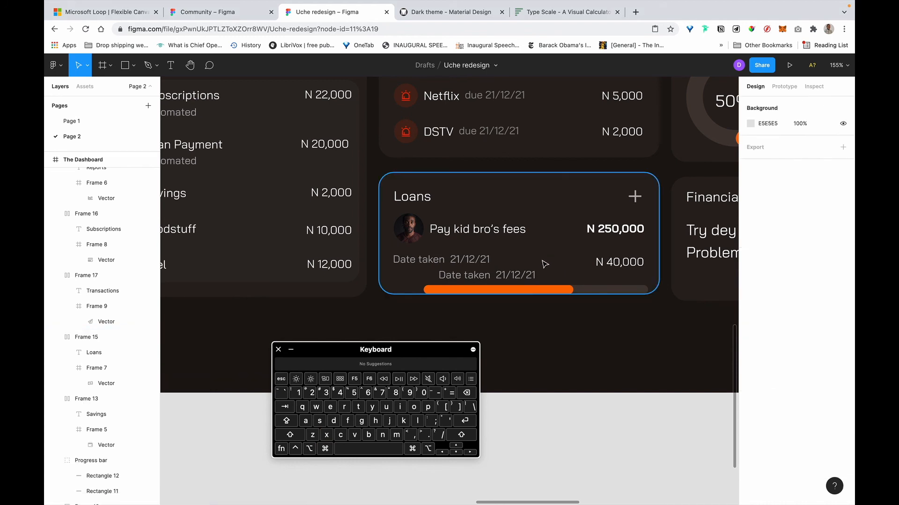
# Rewrite the duplicated text to read 'Amount left N40,000'.
pyautogui.click(470, 276)
pyautogui.press('super+v')
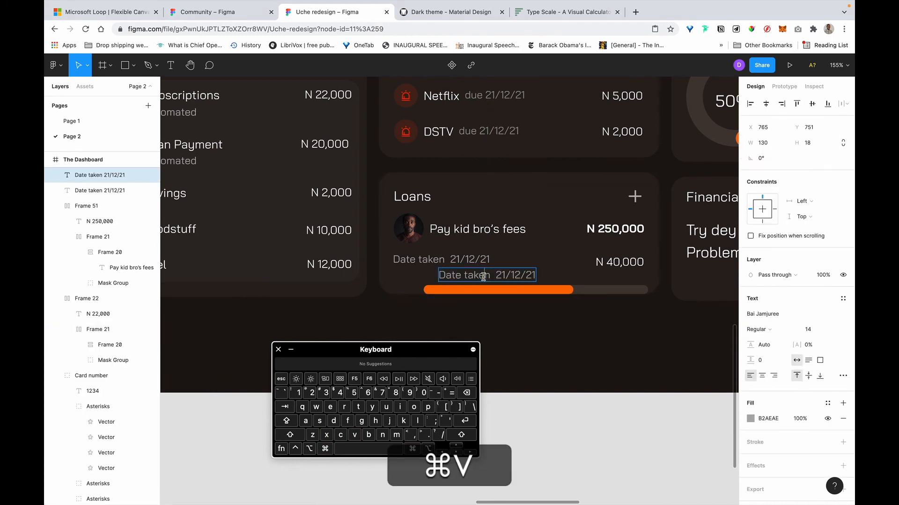
pyautogui.press('super+v')
pyautogui.press('super+v')
pyautogui.press('shift+super+v')
pyautogui.write('Amount lef')
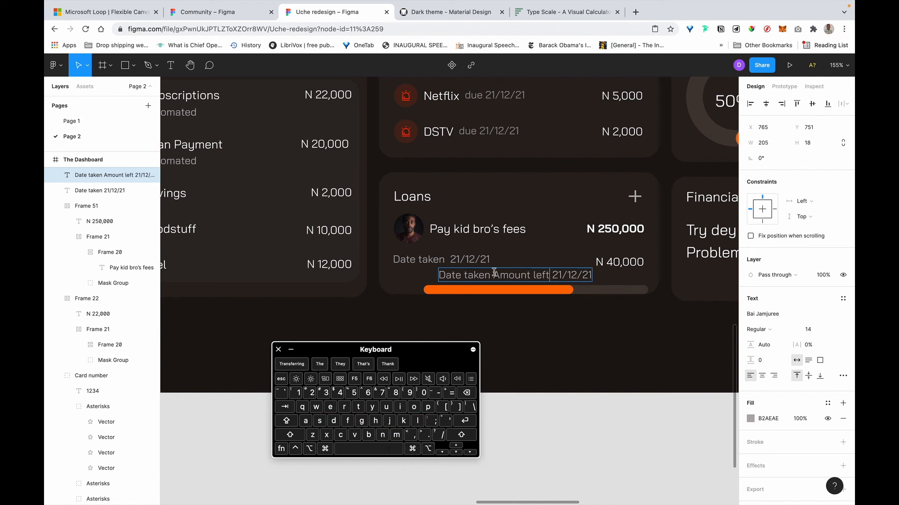
pyautogui.moveTo(433, 272); pyautogui.dragTo(491, 275)
pyautogui.press('BackSpace')
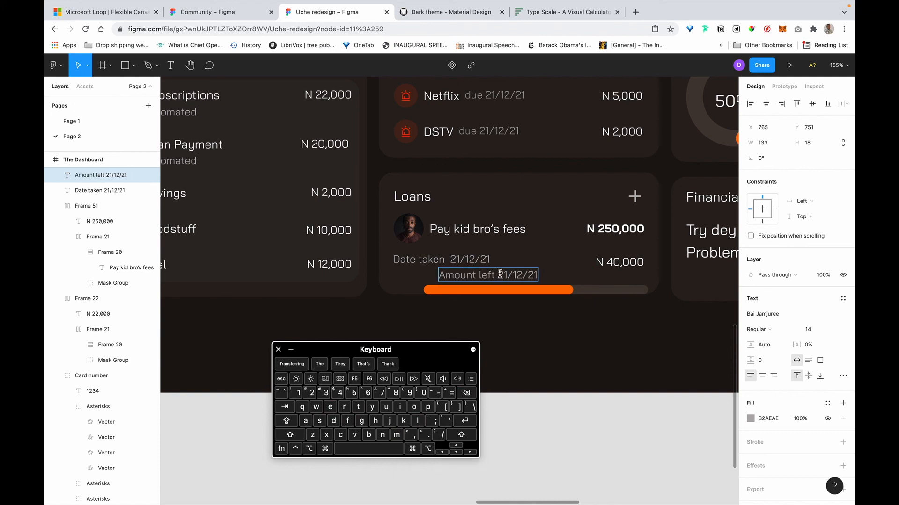
pyautogui.write('Nr')
pyautogui.press('BackSpace')
pyautogui.write('40')
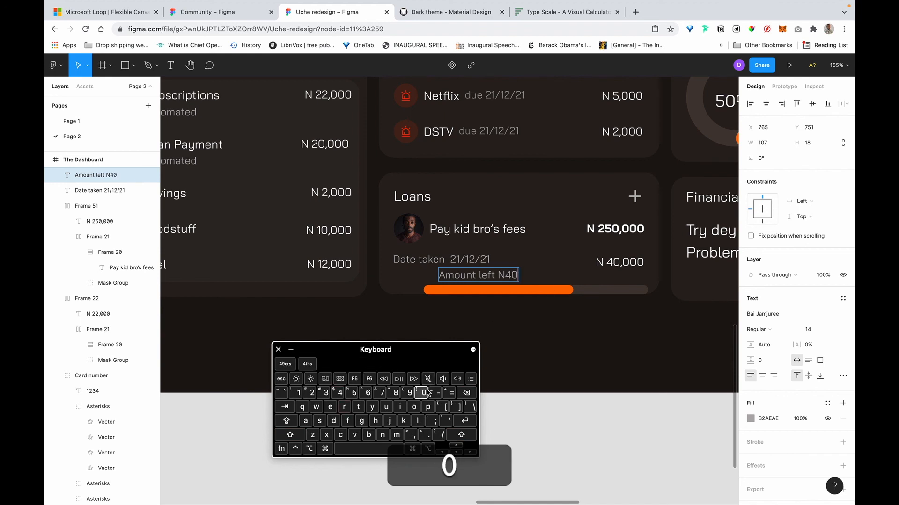
pyautogui.write(',00')
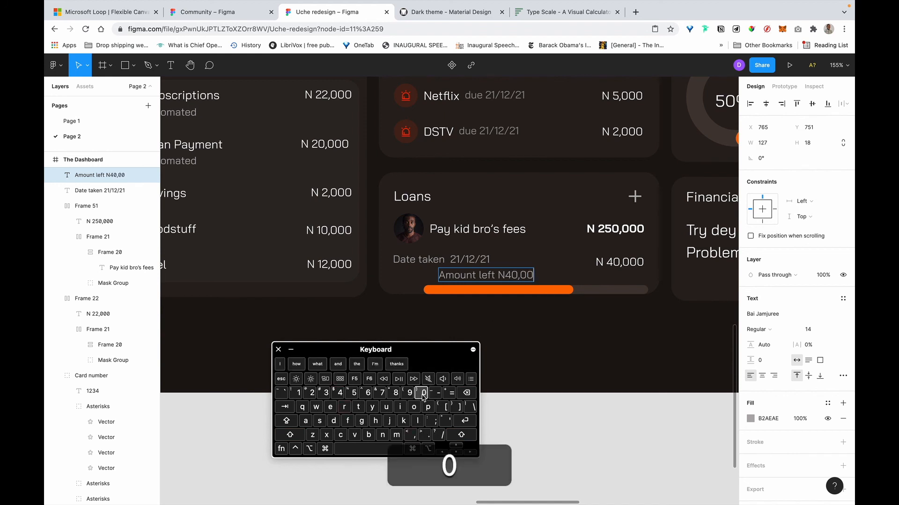
pyautogui.write('0')
pyautogui.press('Escape')
# Delete the old N 40,000 layer and place the new label on the date row's right side.
pyautogui.click(613, 267)
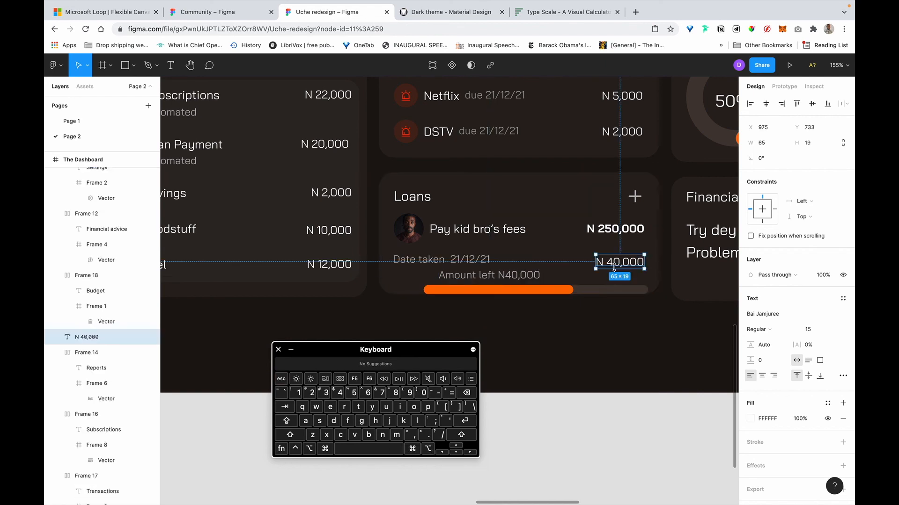
pyautogui.press('BackSpace')
pyautogui.moveTo(510, 280); pyautogui.dragTo(600, 264)
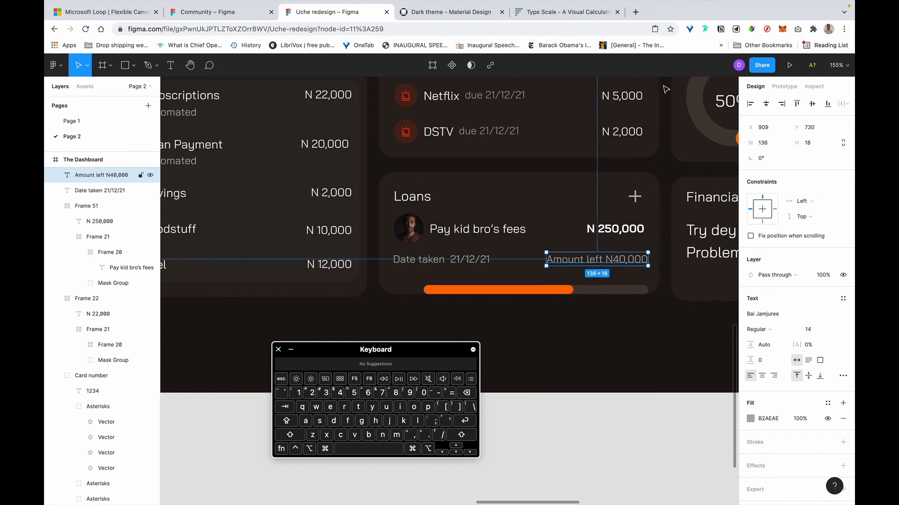
# Search 'naira sign' in a new tab, copy ₦ from the NGN results, and switch back to Figma.
pyautogui.click(629, 16)
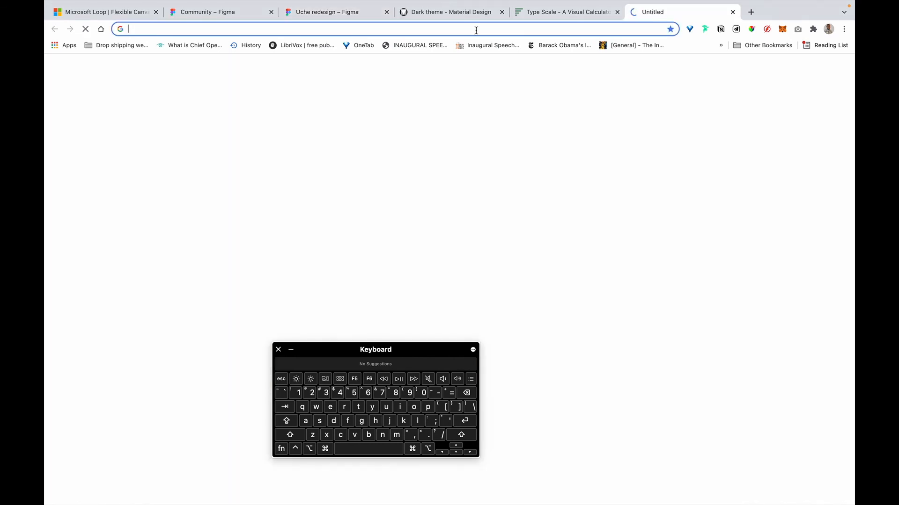
pyautogui.write('naira si')
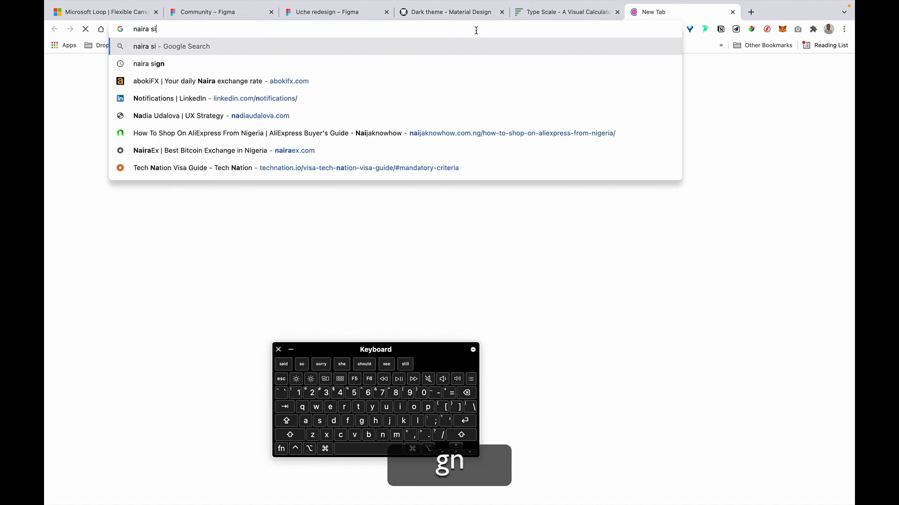
pyautogui.write('gn')
pyautogui.press('Return')
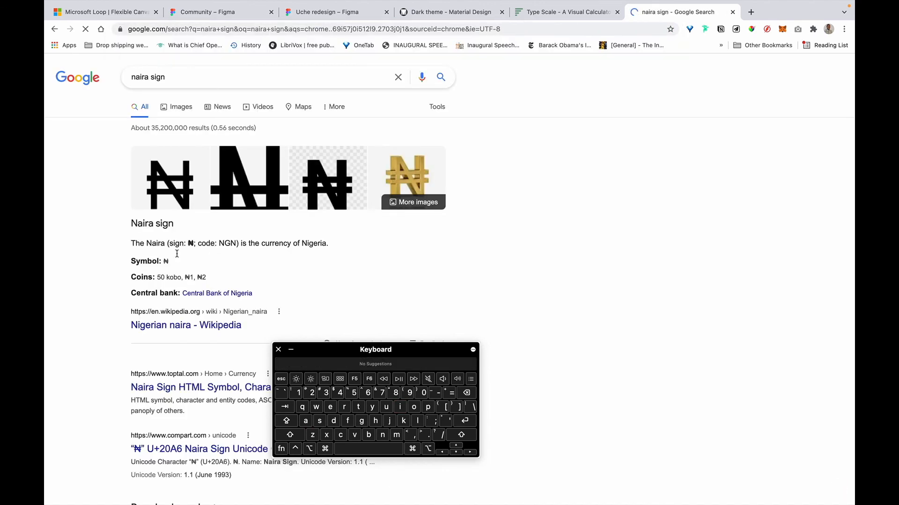
pyautogui.press('super')
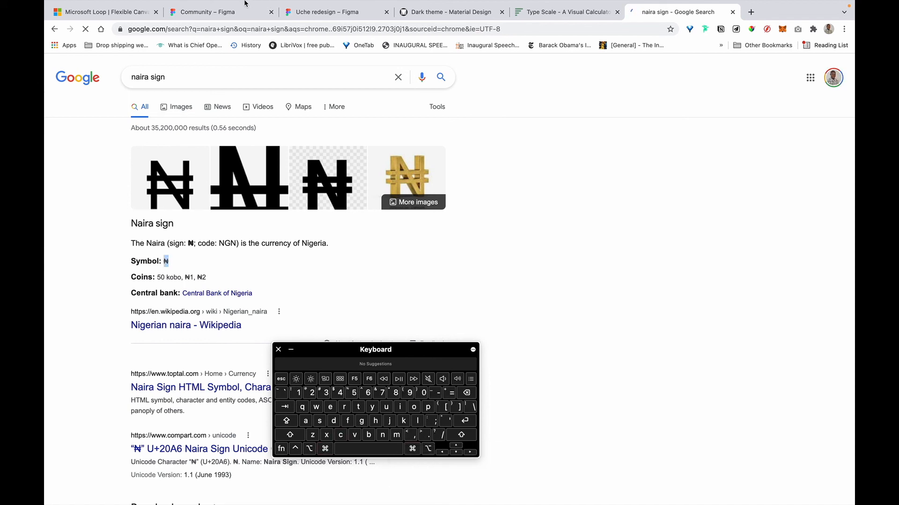
pyautogui.click(347, 8)
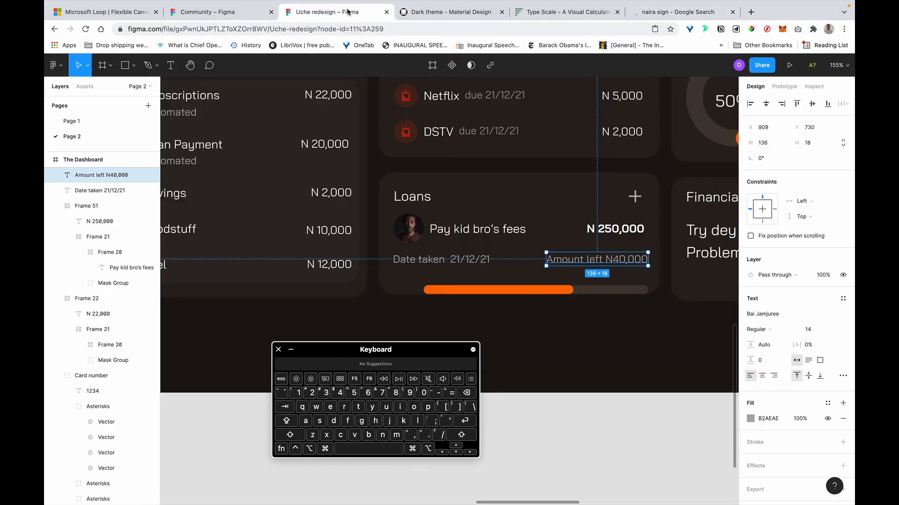
# Replace the N with ₦ in the Amount left N40,000 label.
pyautogui.doubleClick(611, 259)
pyautogui.hotkey('shift', 'Left')
pyautogui.hotkey('ctrl', 'v')
pyautogui.click(593, 229)
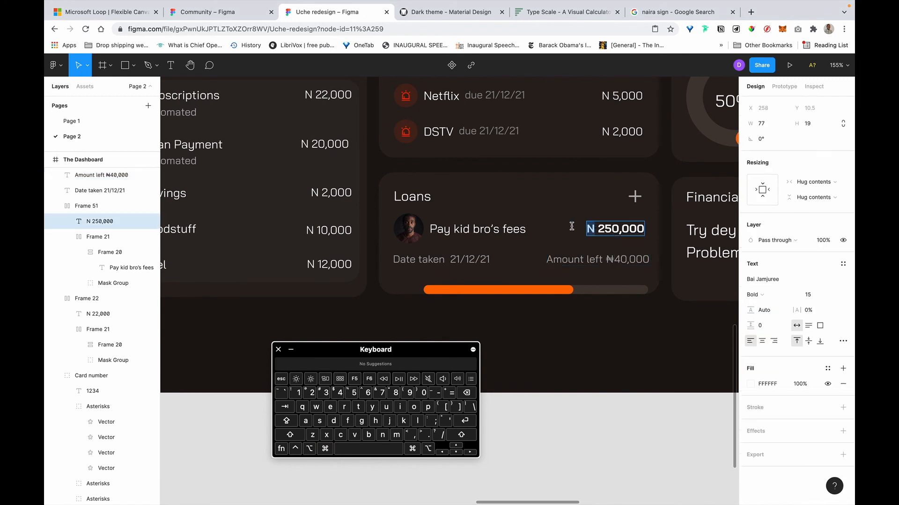
# Swap N for ₦ in the DSTV, Netflix and LinkedIn subscription amounts.
pyautogui.doubleClick(606, 131)
pyautogui.hotkey('ctrl', 'v')
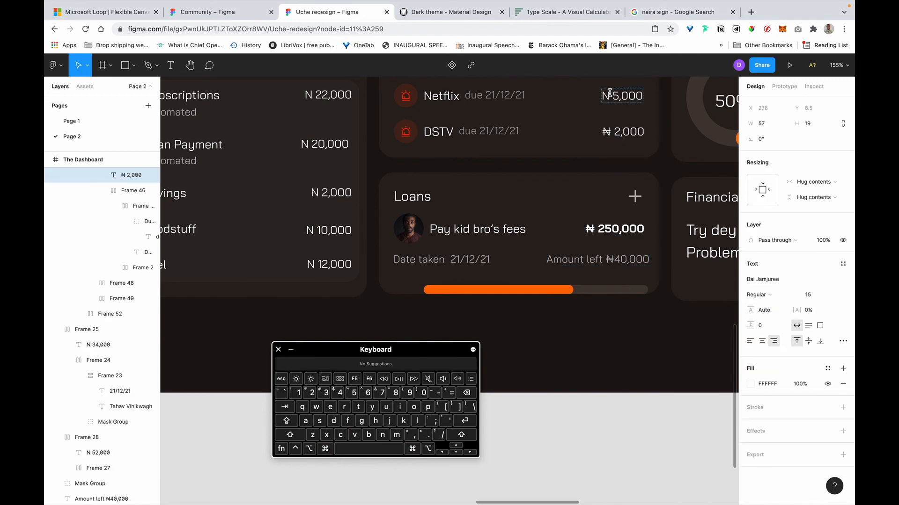
pyautogui.moveTo(609, 96); pyautogui.dragTo(588, 93)
pyautogui.press('super+v')
pyautogui.scroll(4, 625, 260)
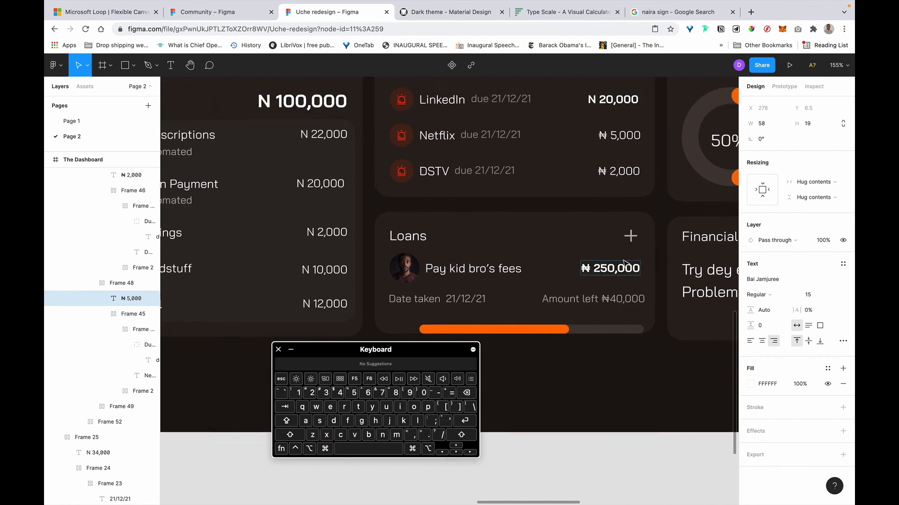
pyautogui.doubleClick(588, 214)
pyautogui.press('super+v')
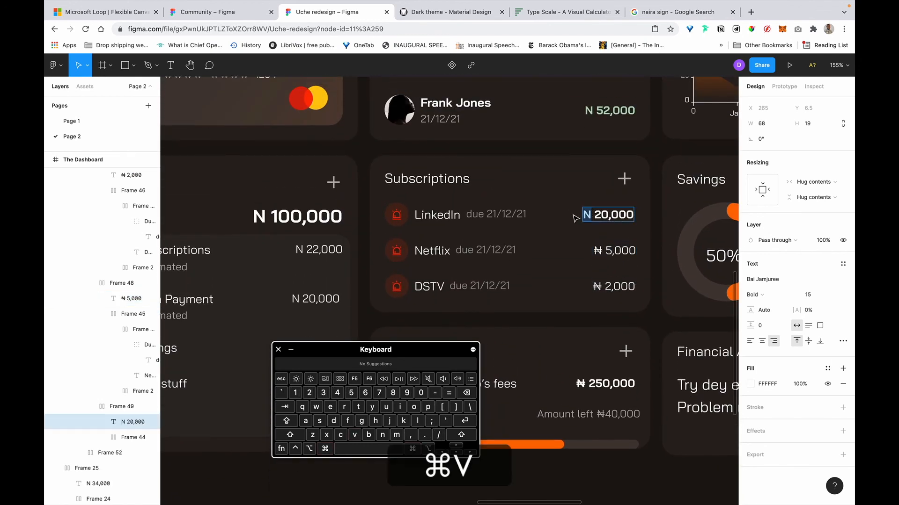
pyautogui.scroll(4, 581, 233)
# Swap N for ₦ in the 52,000, 34,000 and 22,000 transaction amounts.
pyautogui.doubleClick(580, 239)
pyautogui.press('super+v')
pyautogui.doubleClick(581, 188)
pyautogui.press('super+v')
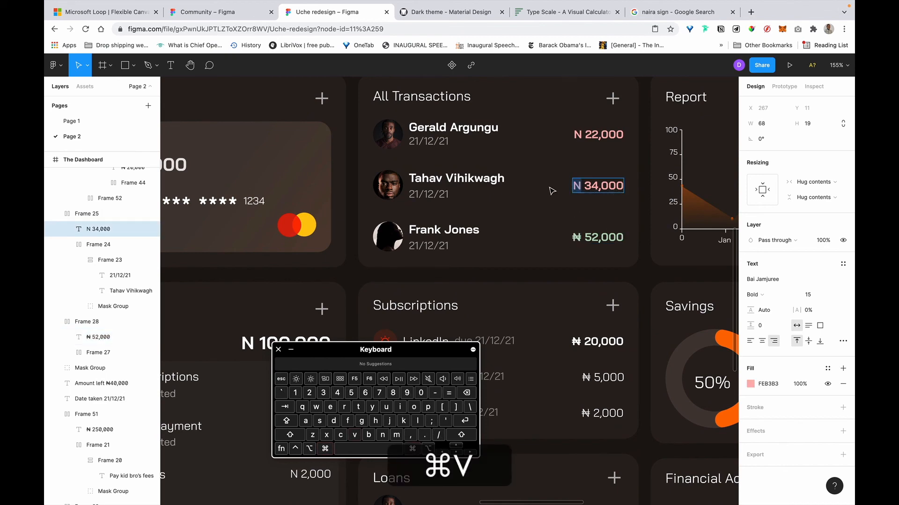
pyautogui.doubleClick(579, 134)
pyautogui.press('super+v')
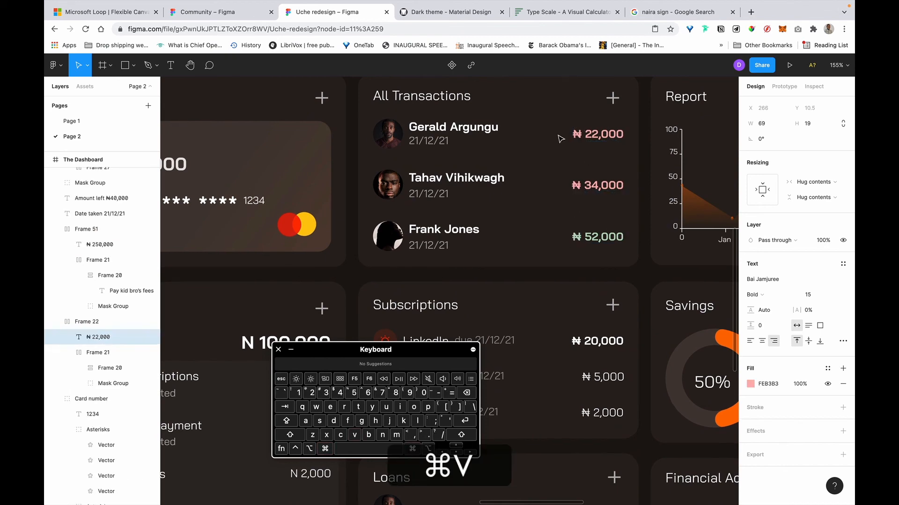
pyautogui.scroll(-5, 515, 164)
pyautogui.scroll(2, 438, 208)
pyautogui.scroll(3, 439, 208)
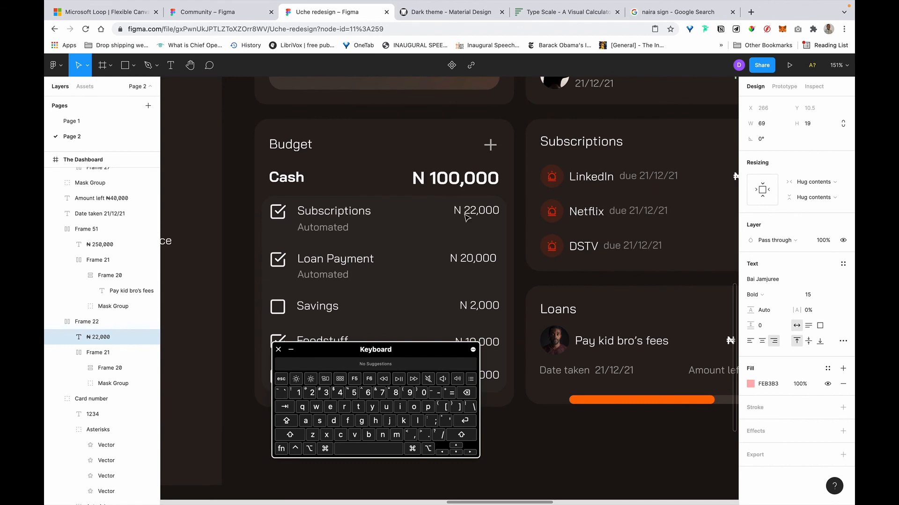
pyautogui.keyDown('super'); pyautogui.click(462, 211); pyautogui.keyUp('super')
# Replace the N with ₦ in the Cash total, Loan Payment and Savings amounts.
pyautogui.doubleClick(419, 179)
pyautogui.write('₦')
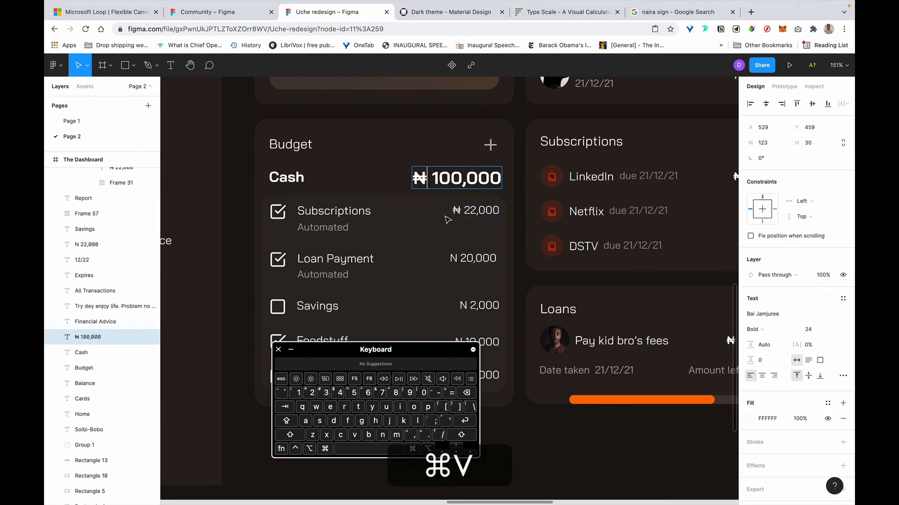
pyautogui.doubleClick(453, 259)
pyautogui.scroll(-2, 468, 255)
pyautogui.press('super+v')
pyautogui.moveTo(481, 272); pyautogui.dragTo(456, 273)
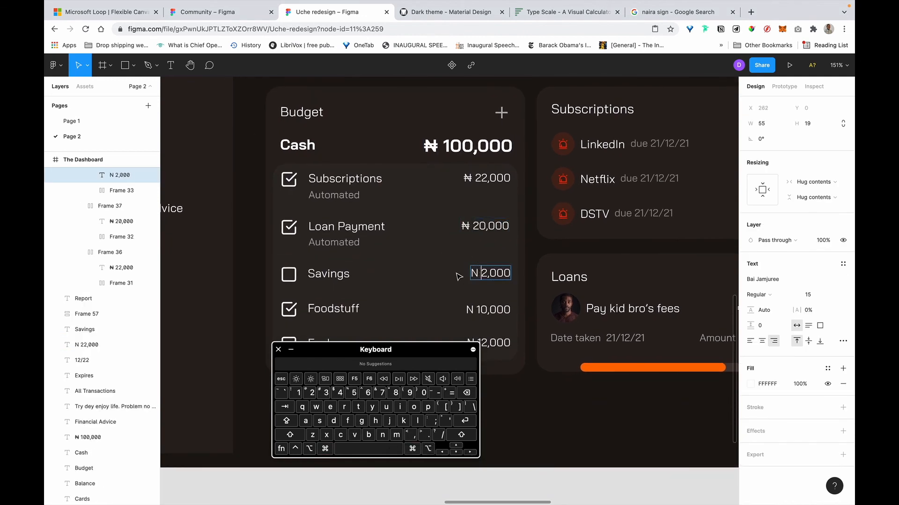
pyautogui.write('₦')
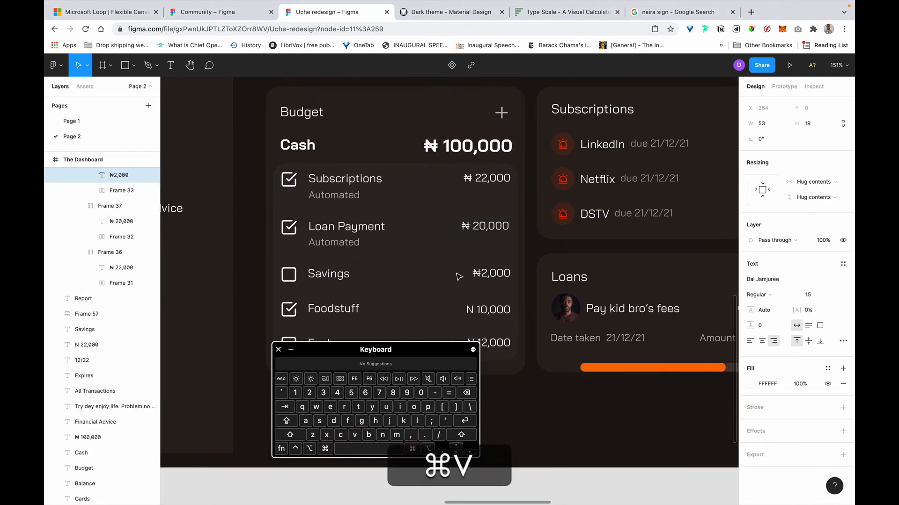
# Remove the extra space after ₦ in the 20,000 and 22,000 amounts.
pyautogui.doubleClick(473, 226)
pyautogui.press('BackSpace')
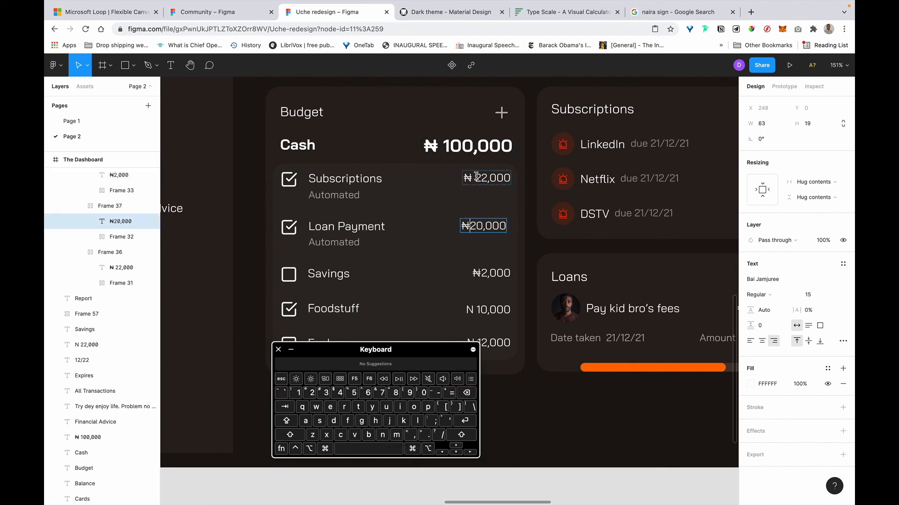
pyautogui.doubleClick(477, 176)
pyautogui.press('BackSpace')
pyautogui.scroll(-1, 479, 253)
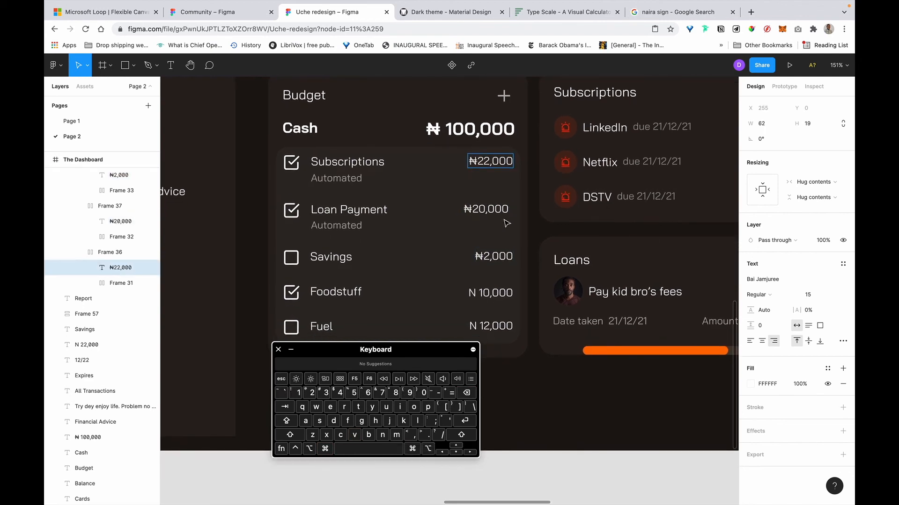
pyautogui.doubleClick(502, 209)
pyautogui.press('super+a')
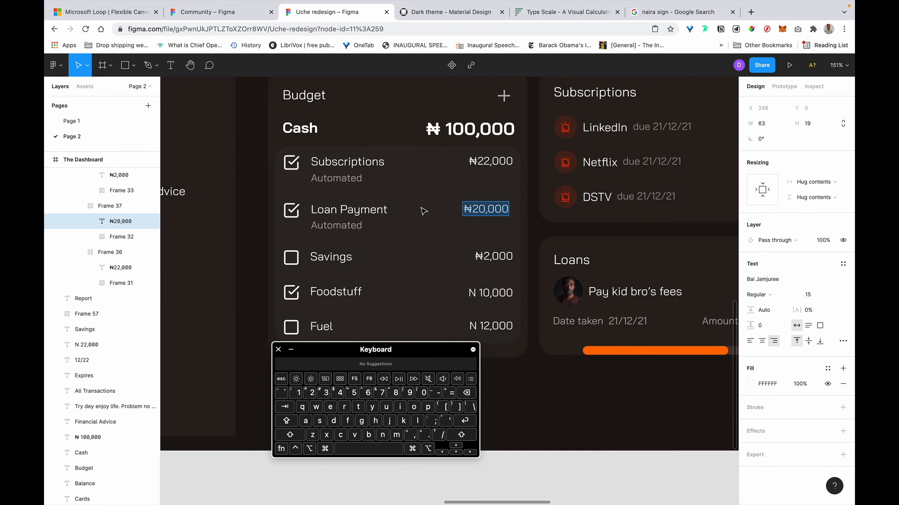
pyautogui.press('Escape')
pyautogui.press('Escape')
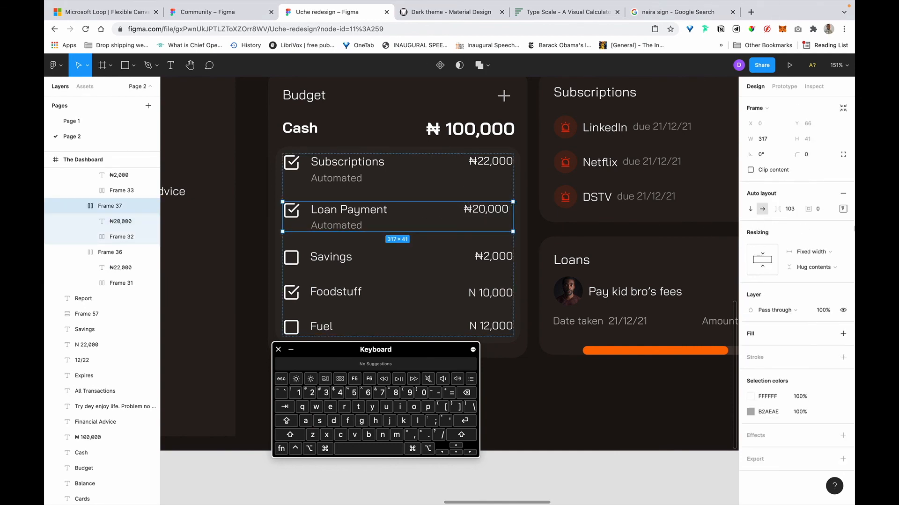
# Set the Loan Payment row's auto layout to Space between.
pyautogui.click(845, 208)
pyautogui.click(798, 291)
pyautogui.click(801, 301)
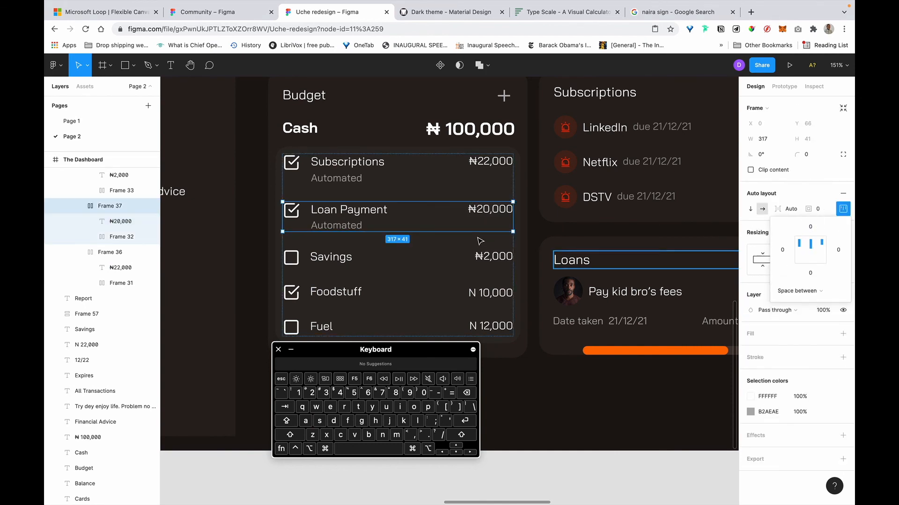
# Replace the N with ₦ in the Foodstuff 10,000 and Fuel 12,000 amounts.
pyautogui.scroll(-2, 485, 242)
pyautogui.click(481, 256)
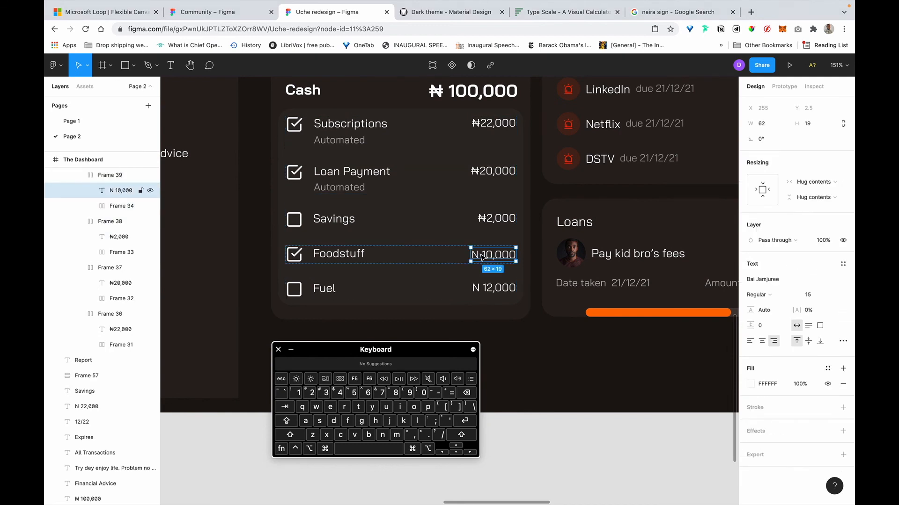
pyautogui.doubleClick(480, 255)
pyautogui.write('₦')
pyautogui.doubleClick(482, 290)
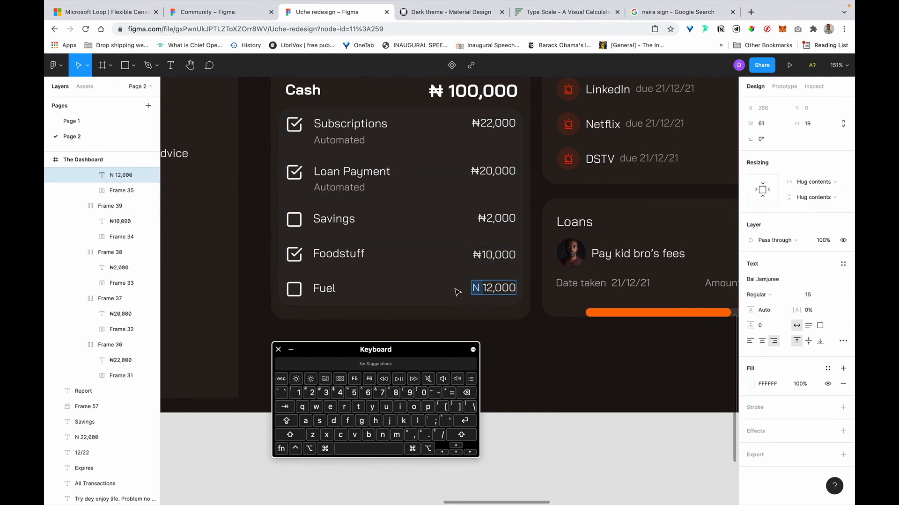
pyautogui.write('₦')
pyautogui.press('Escape')
pyautogui.scroll(-5, 550, 276)
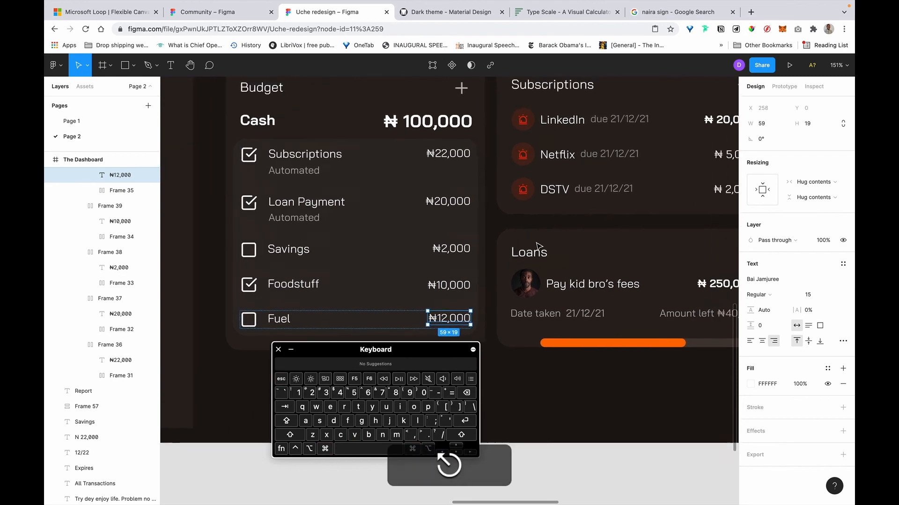
# Resize the Loans card's loan row avatar to 36 px wide.
pyautogui.click(594, 351)
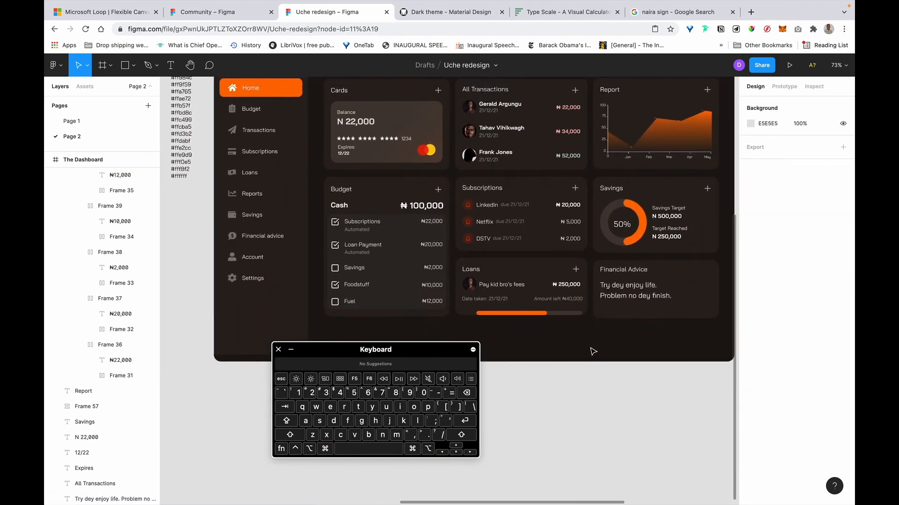
pyautogui.scroll(5, 593, 352)
pyautogui.scroll(1, 593, 351)
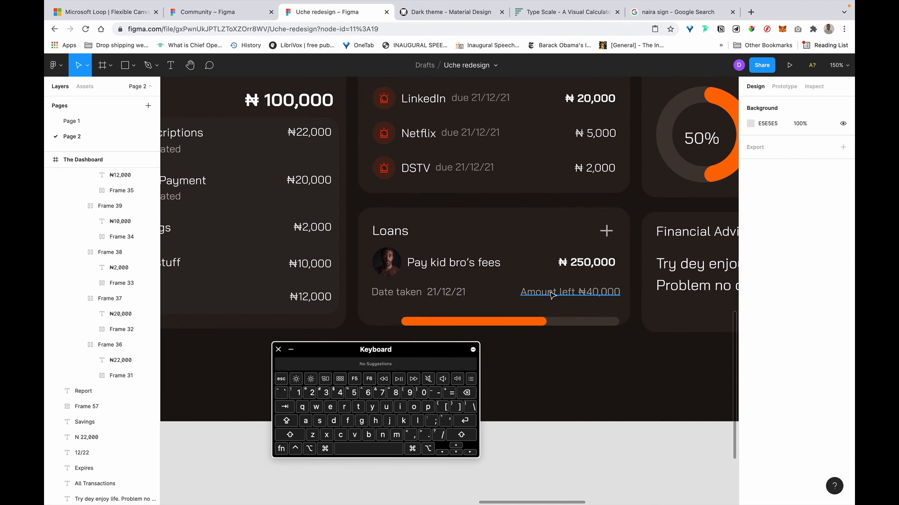
pyautogui.click(550, 293)
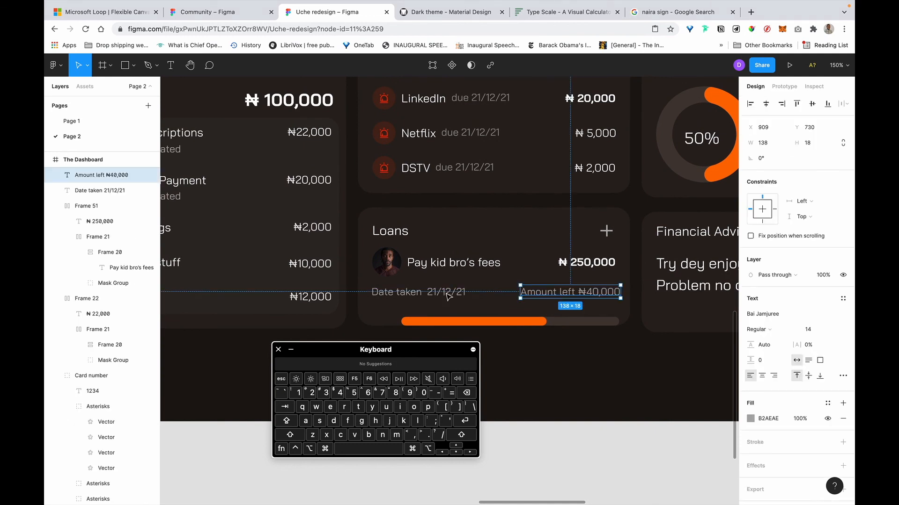
pyautogui.click(567, 268)
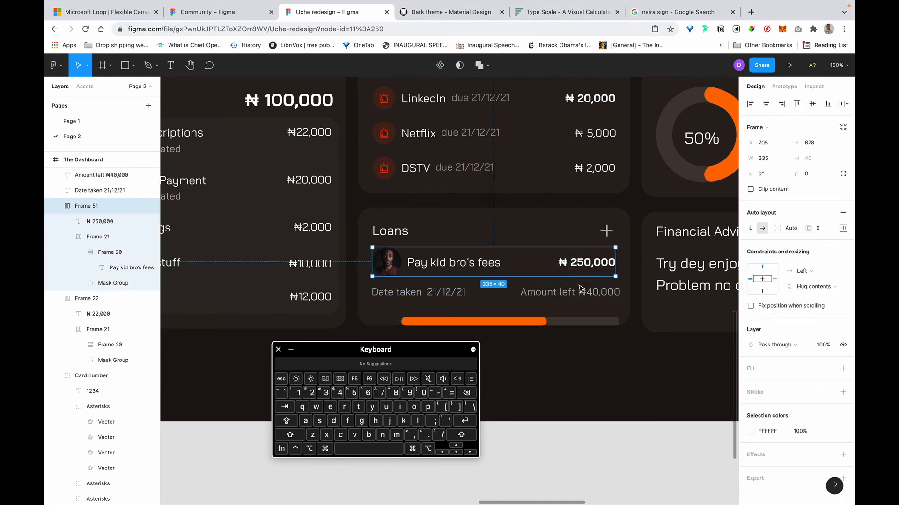
pyautogui.click(393, 264)
pyautogui.doubleClick(392, 264)
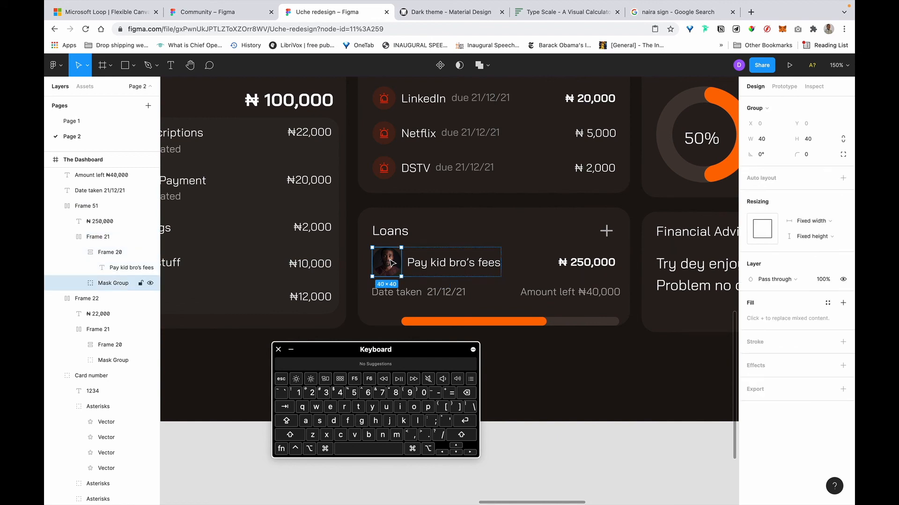
pyautogui.click(773, 140)
pyautogui.write('36')
pyautogui.press('Return')
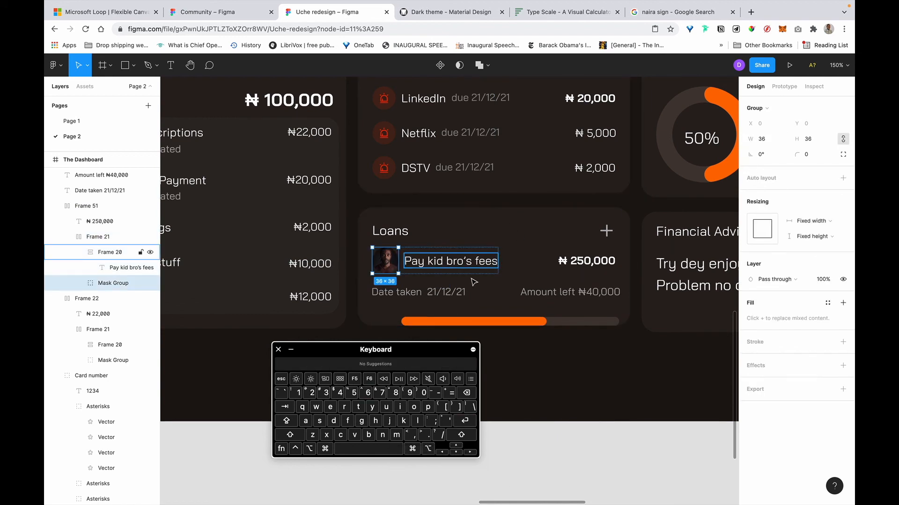
# Resize the third transaction's avatar to 36 px with proportions constrained.
pyautogui.click(389, 169)
pyautogui.doubleClick(389, 169)
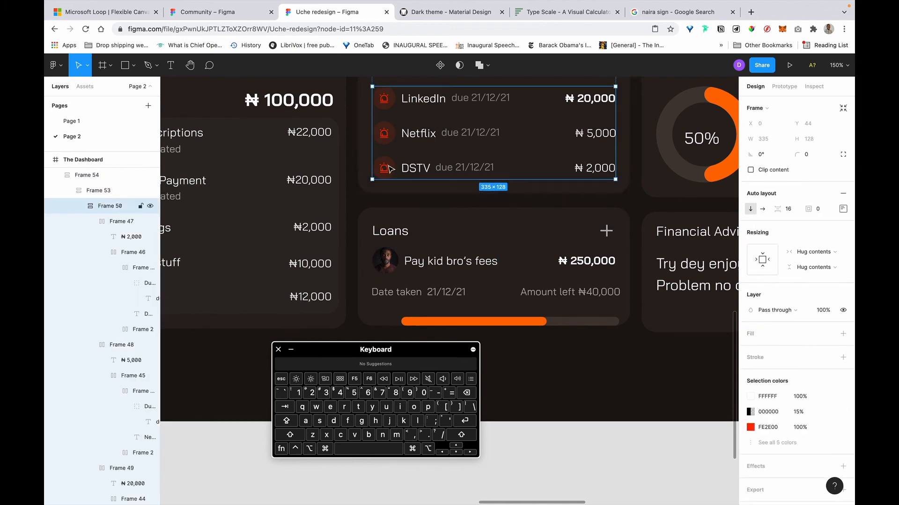
pyautogui.doubleClick(389, 169)
pyautogui.doubleClick(389, 169)
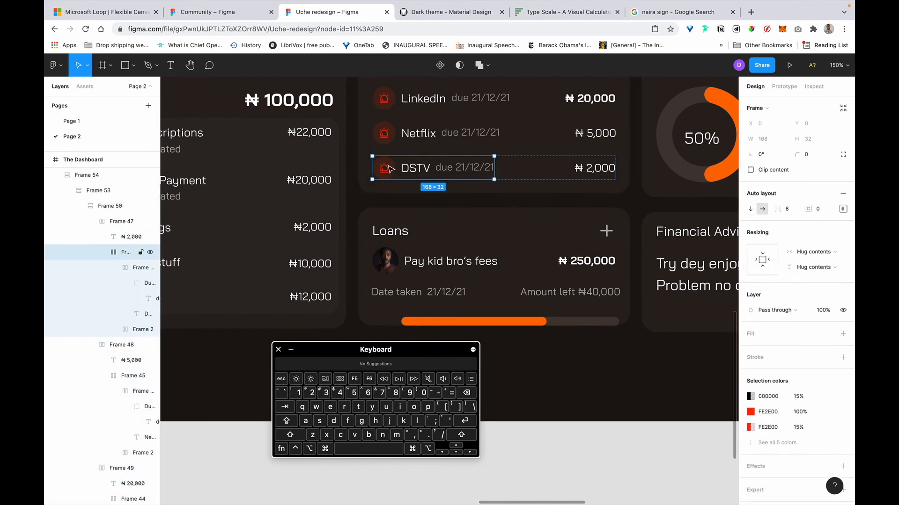
pyautogui.doubleClick(389, 169)
pyautogui.scroll(5, 412, 197)
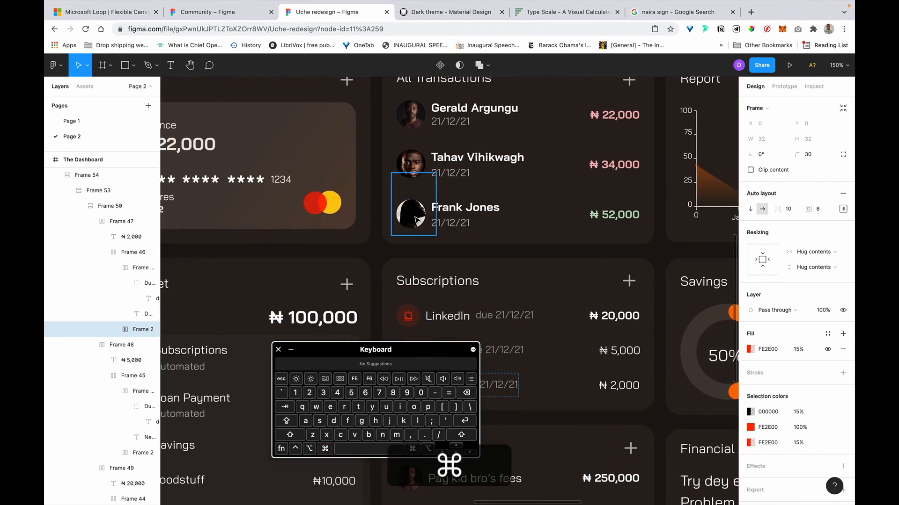
pyautogui.keyDown('super'); pyautogui.click(415, 220); pyautogui.keyUp('super')
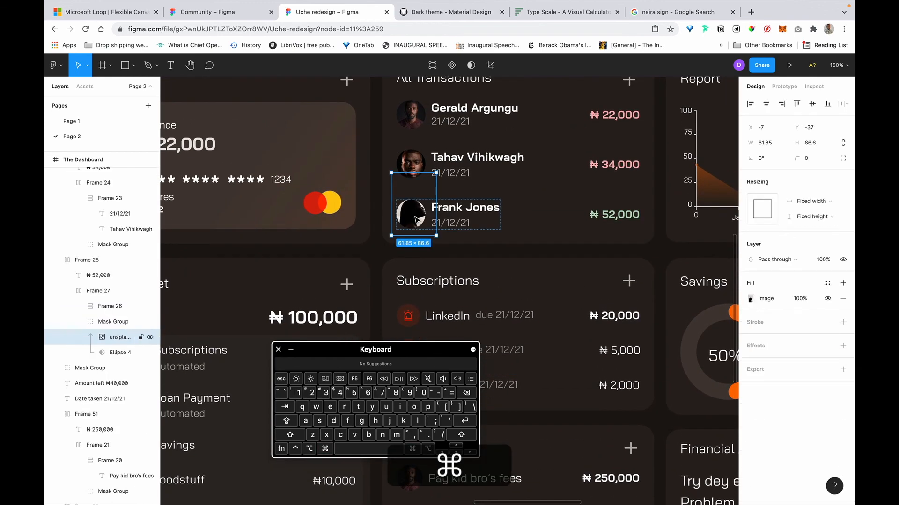
pyautogui.click(110, 321)
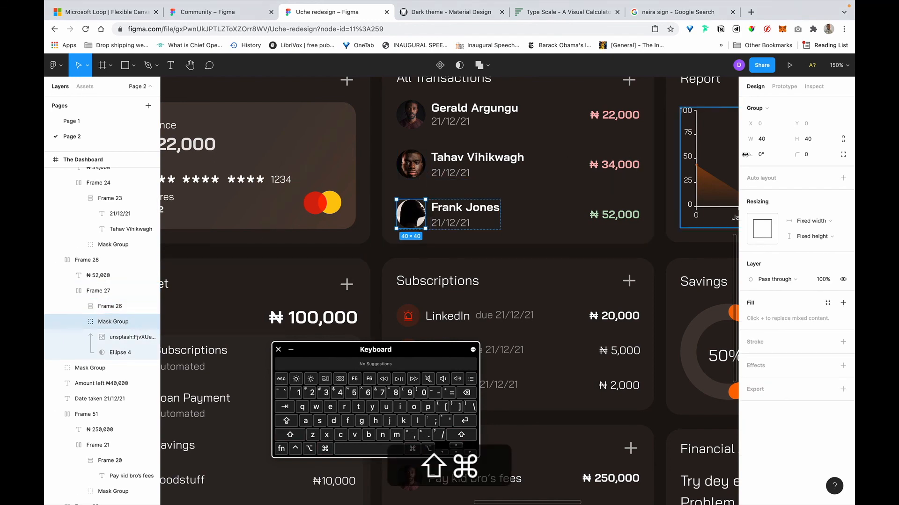
pyautogui.click(843, 139)
pyautogui.write('36')
pyautogui.press('Return')
# Resize the second and first transaction avatars to 36 px square.
pyautogui.click(412, 168)
pyautogui.doubleClick(412, 168)
pyautogui.doubleClick(412, 168)
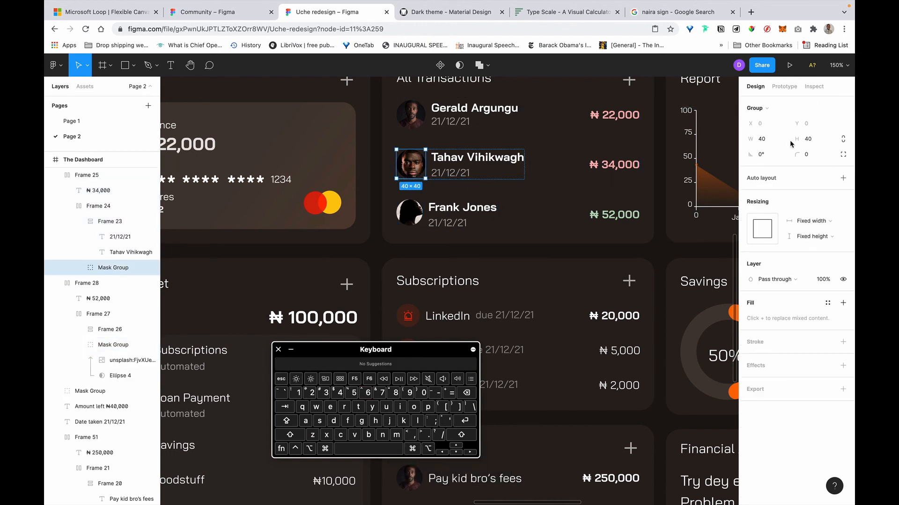
pyautogui.click(843, 140)
pyautogui.write('36')
pyautogui.press('Return')
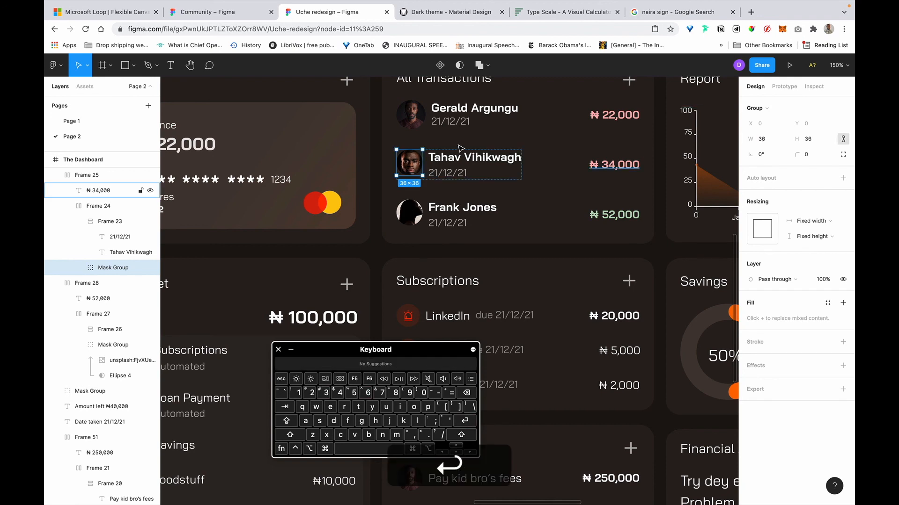
pyautogui.click(418, 122)
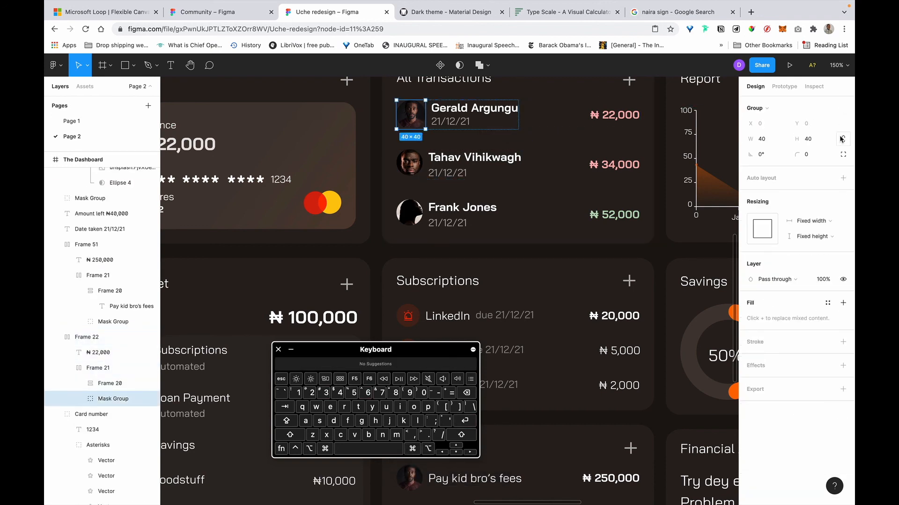
pyautogui.write('36')
pyautogui.press('Return')
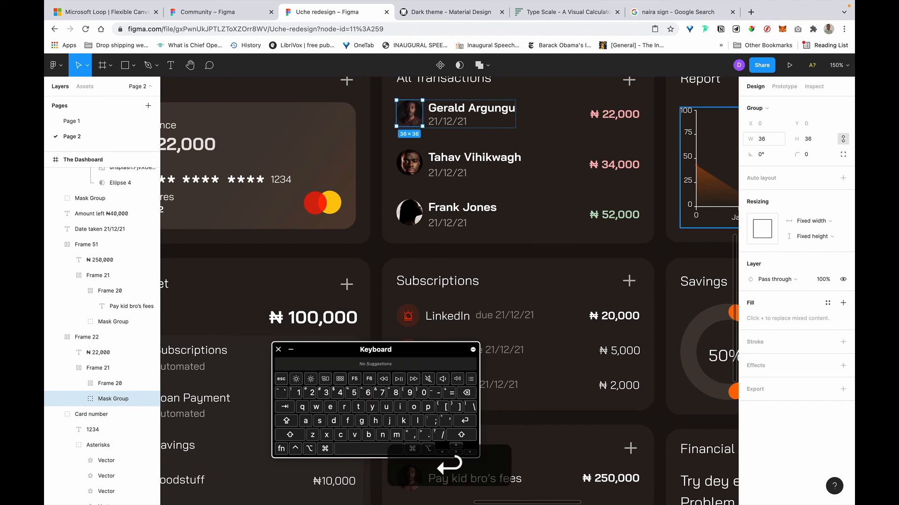
pyautogui.hscroll(2, 524, 155)
pyautogui.hscroll(1, 524, 156)
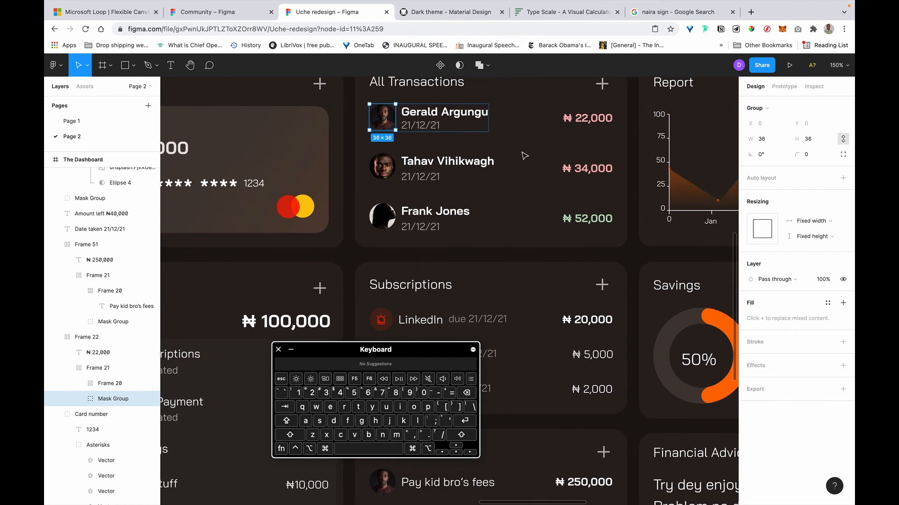
pyautogui.hscroll(1, 524, 156)
# Move the Loans progress bar up about 14 px to sit just beneath the Date taken row.
pyautogui.click(408, 263)
pyautogui.scroll(-1, 408, 264)
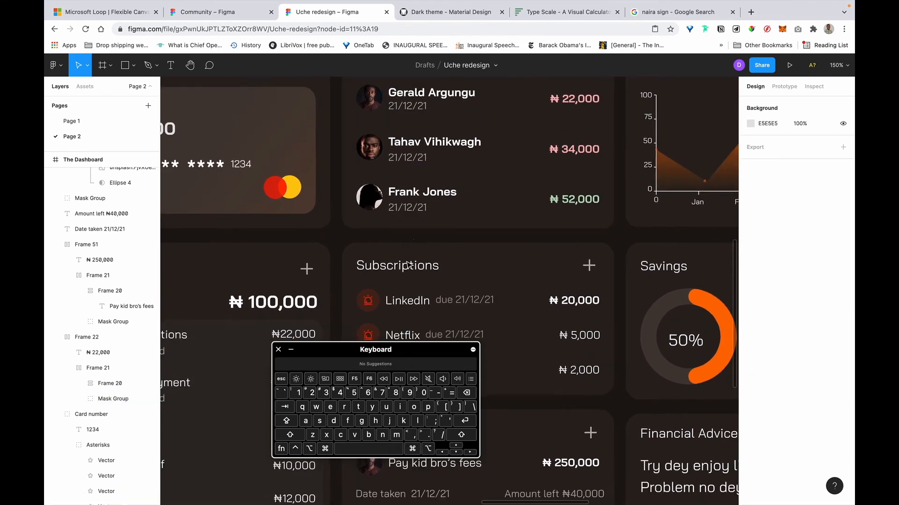
pyautogui.scroll(-5, 407, 264)
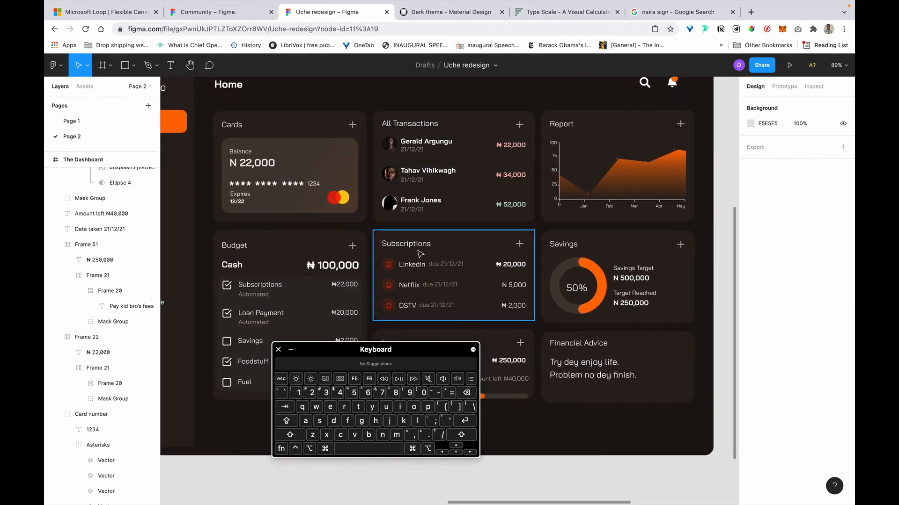
pyautogui.scroll(-3, 420, 254)
pyautogui.scroll(4, 463, 314)
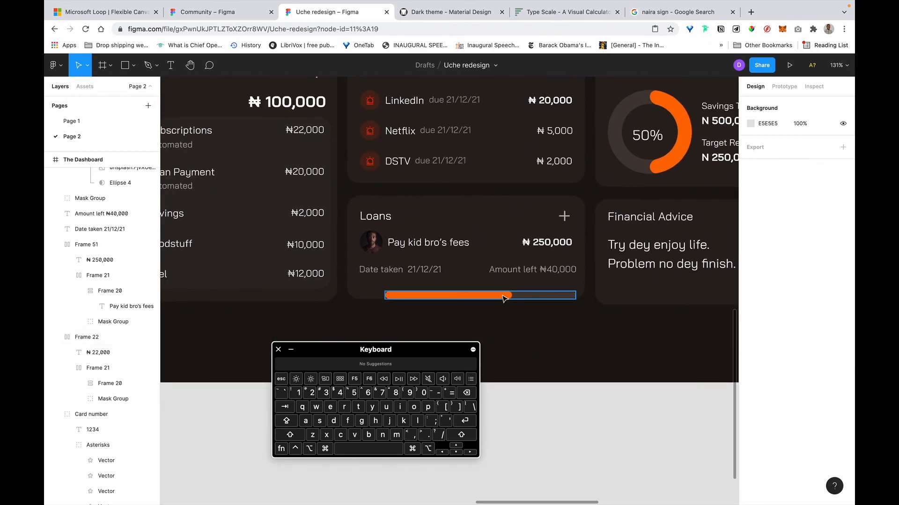
pyautogui.click(505, 298)
pyautogui.moveTo(495, 293); pyautogui.dragTo(494, 273)
pyautogui.press('super+z')
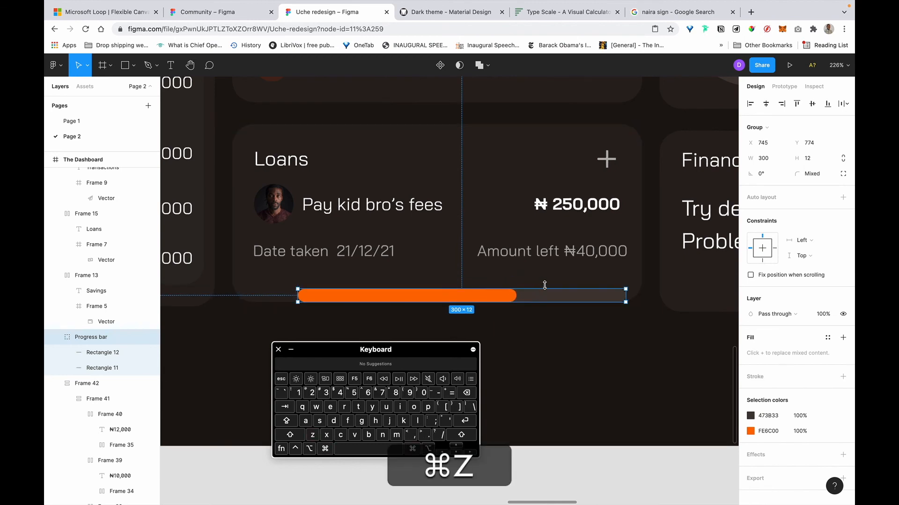
pyautogui.moveTo(545, 296); pyautogui.dragTo(546, 283)
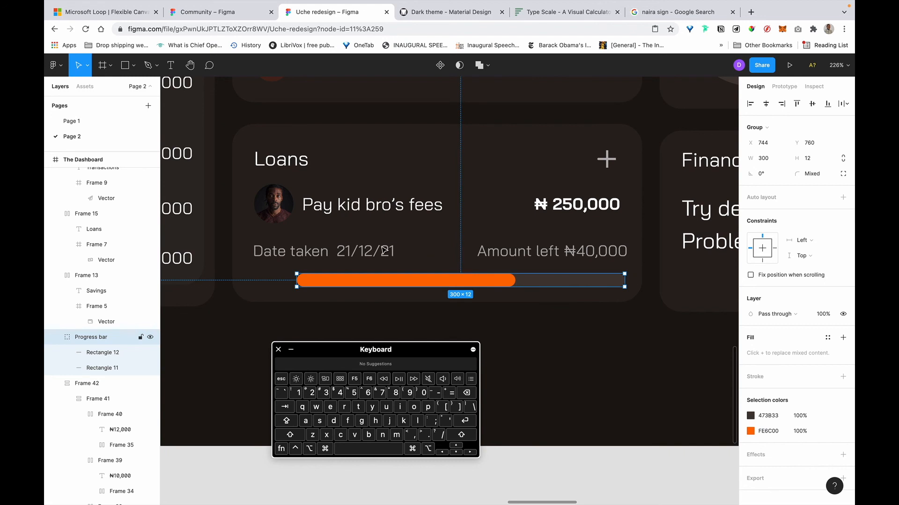
pyautogui.click(304, 259)
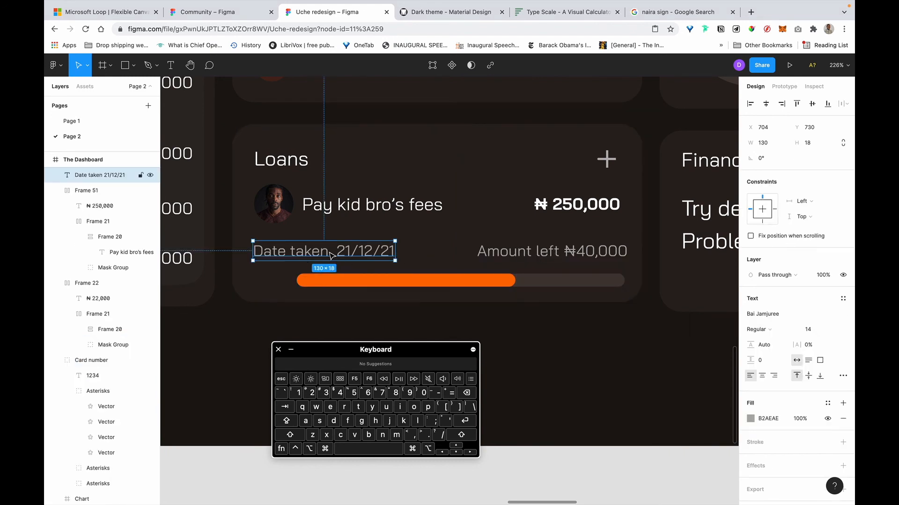
# Place the Date taken and Amount left labels level on one row.
pyautogui.moveTo(357, 248); pyautogui.dragTo(377, 245)
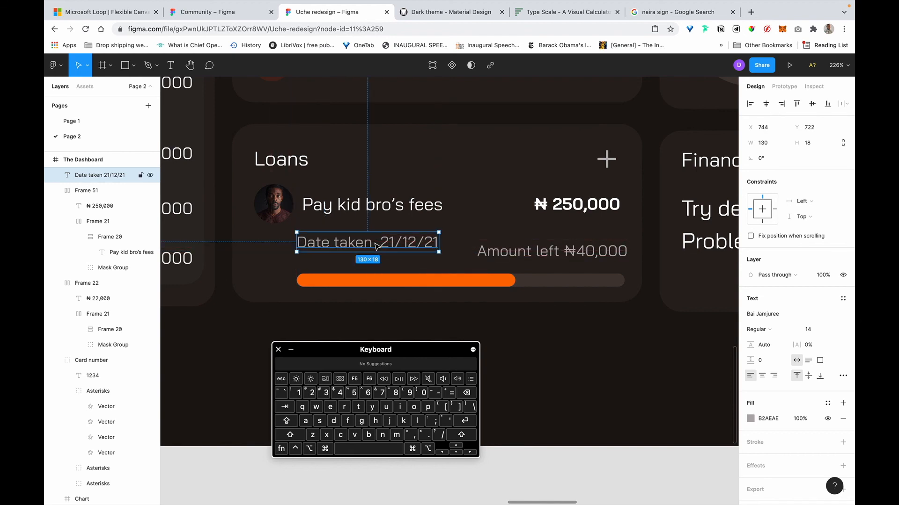
pyautogui.click(499, 253)
pyautogui.moveTo(506, 253); pyautogui.dragTo(507, 244)
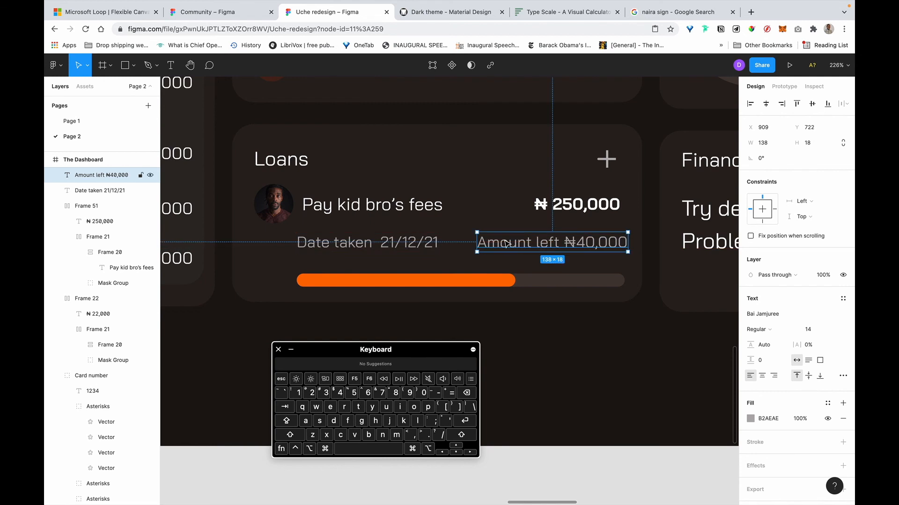
# Wrap Date taken in an auto-layout frame with 4 px padding.
pyautogui.click(377, 249)
pyautogui.hotkey('shift', 'a')
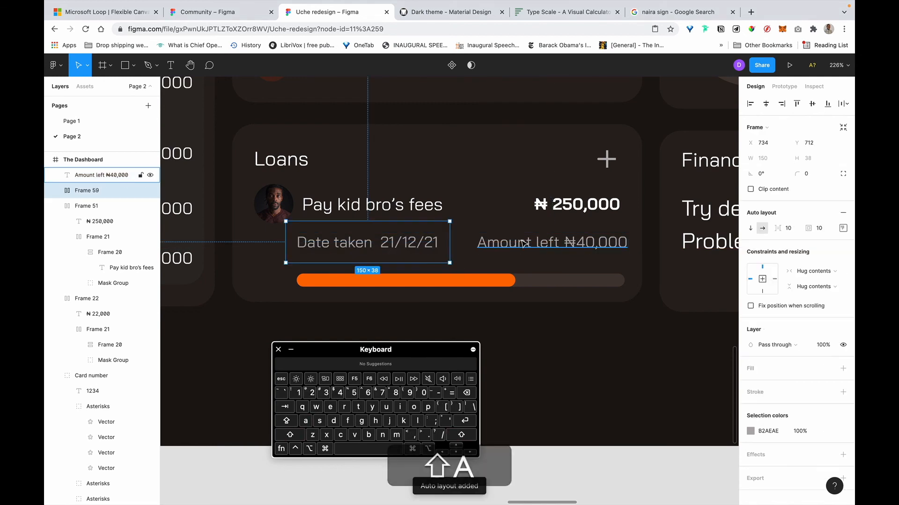
pyautogui.click(842, 229)
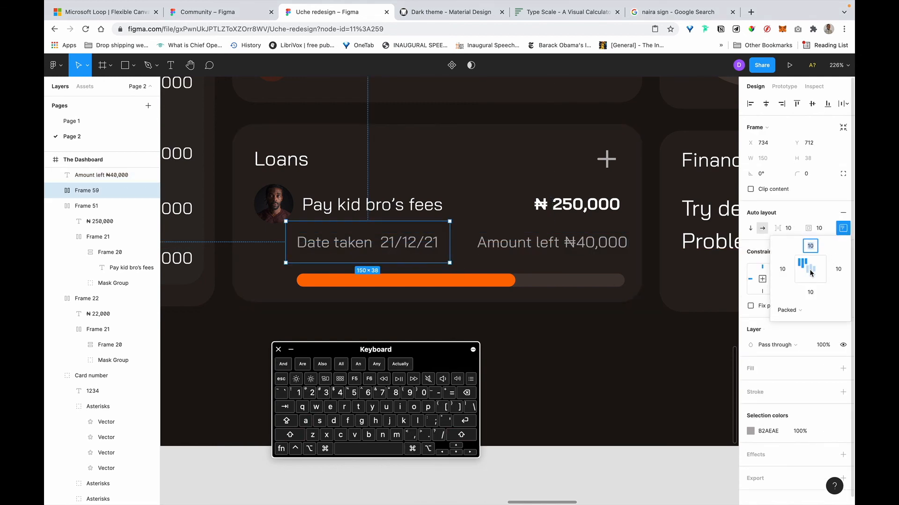
pyautogui.click(822, 227)
pyautogui.write('4')
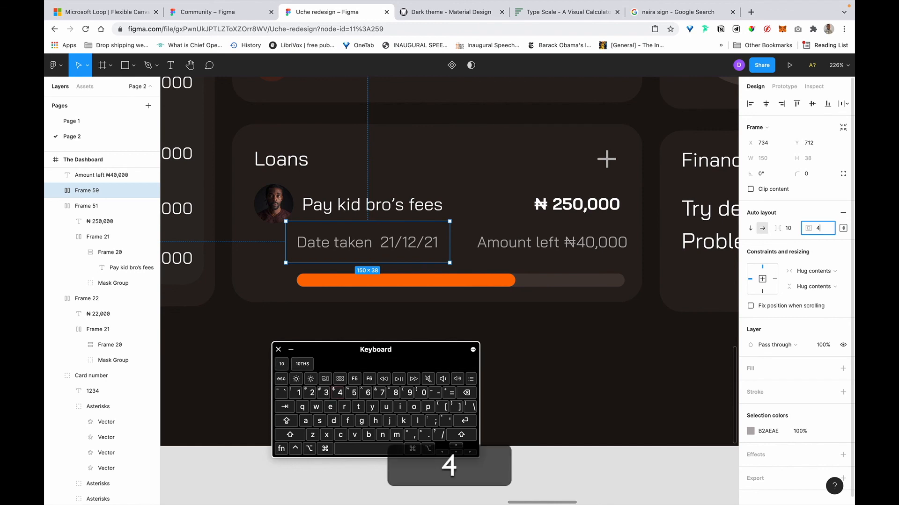
pyautogui.press('Return')
# Wrap Amount left in a 4 px-padded auto-layout frame, then select both frames.
pyautogui.click(553, 243)
pyautogui.hotkey('shift', 'a')
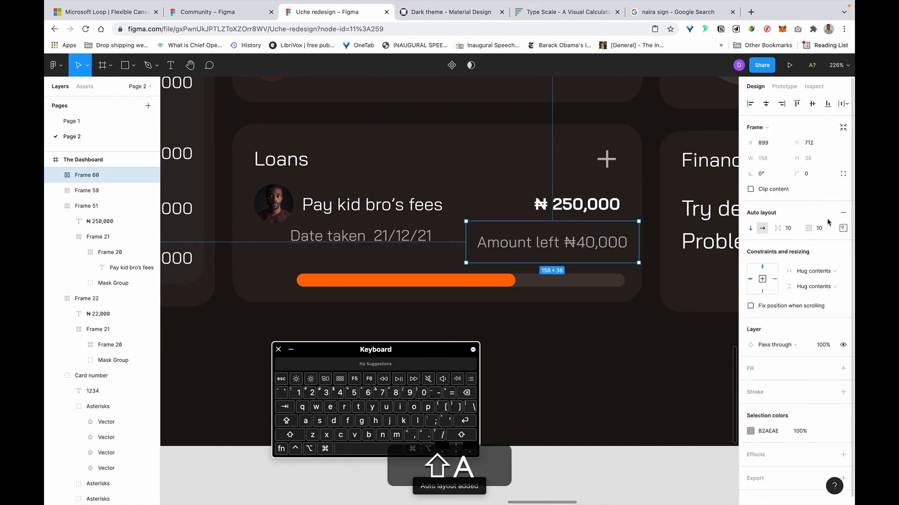
pyautogui.click(842, 228)
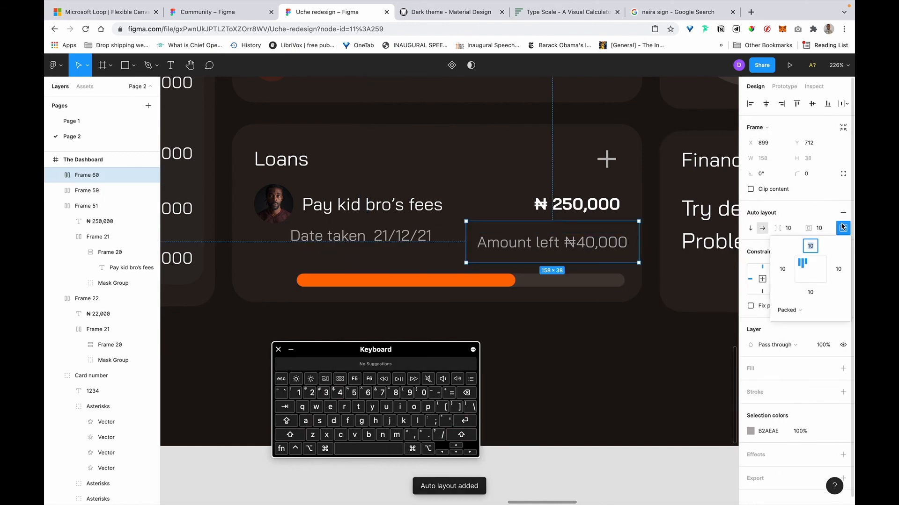
pyautogui.click(816, 228)
pyautogui.write('4')
pyautogui.press('Return')
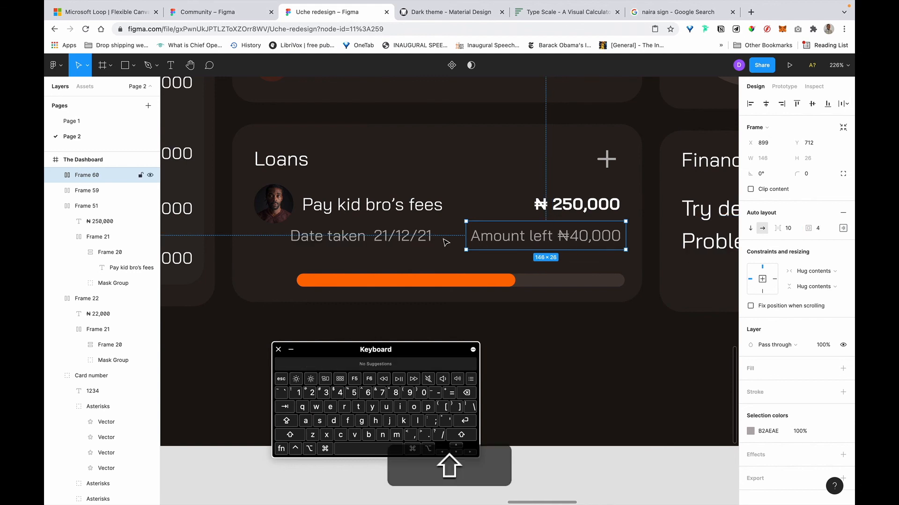
pyautogui.keyDown('shift'); pyautogui.click(365, 236); pyautogui.keyUp('shift')
pyautogui.scroll(-1, 814, 367)
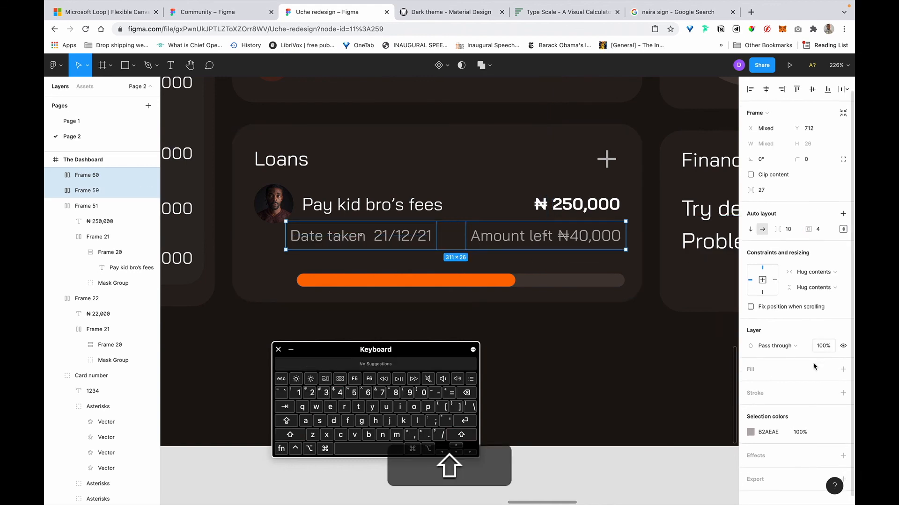
# Fill both label frames with the card's dark brown 302924 sampled by eyedropper.
pyautogui.click(783, 369)
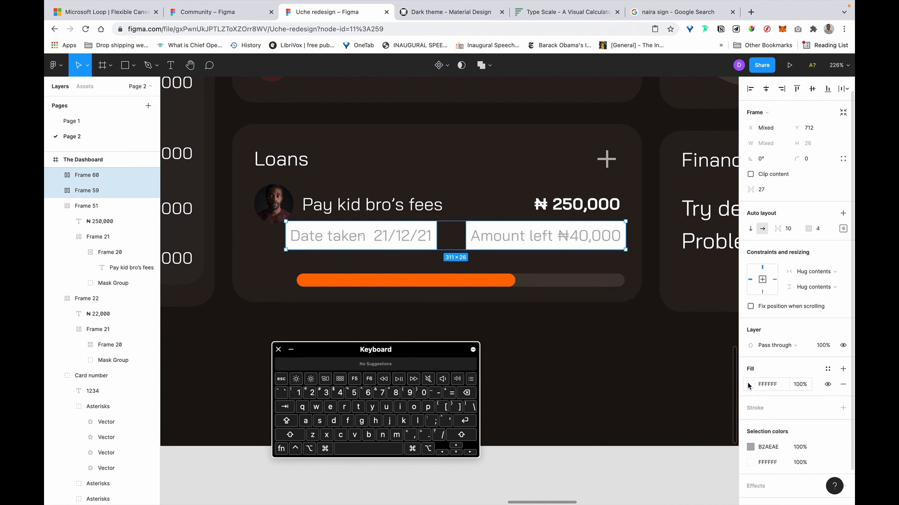
pyautogui.click(749, 385)
pyautogui.click(637, 399)
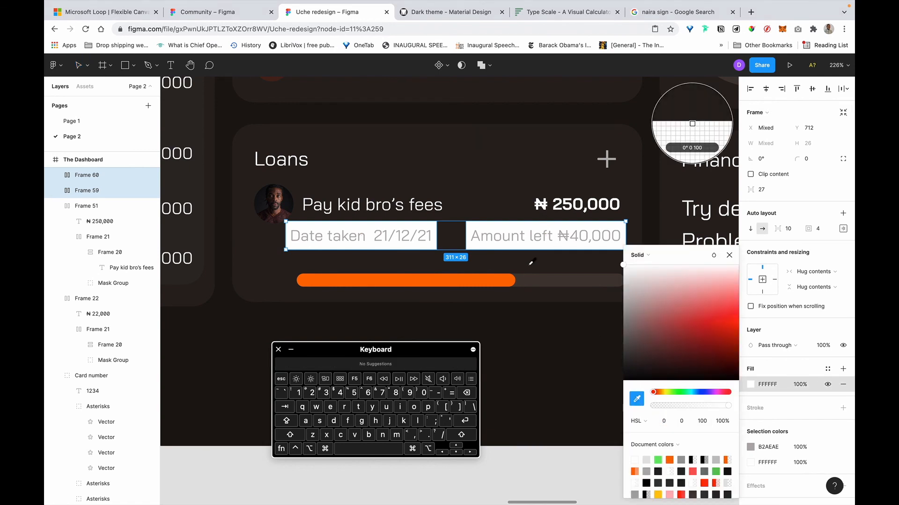
pyautogui.scroll(-10, 418, 172)
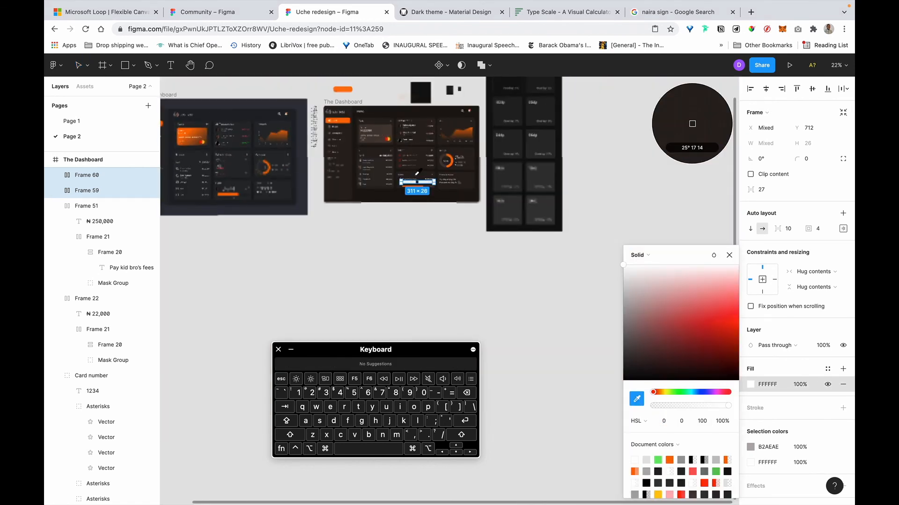
pyautogui.scroll(10, 370, 206)
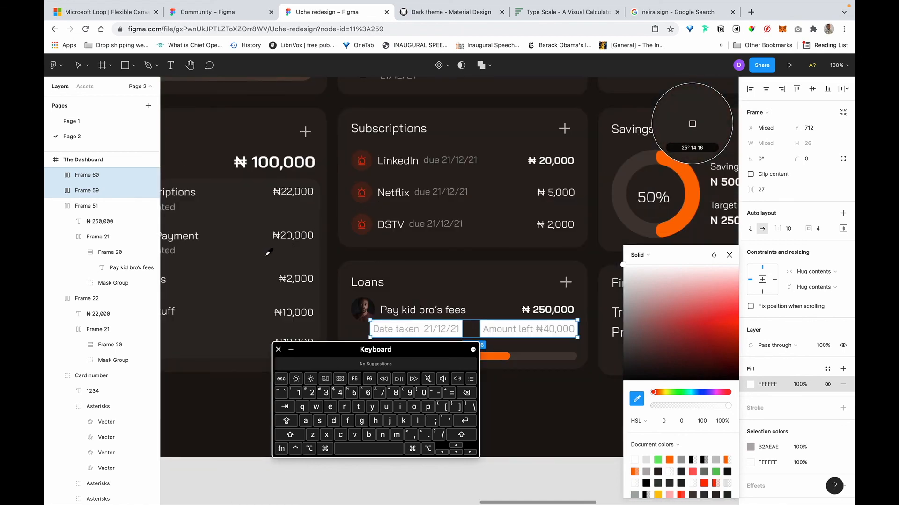
pyautogui.click(692, 123)
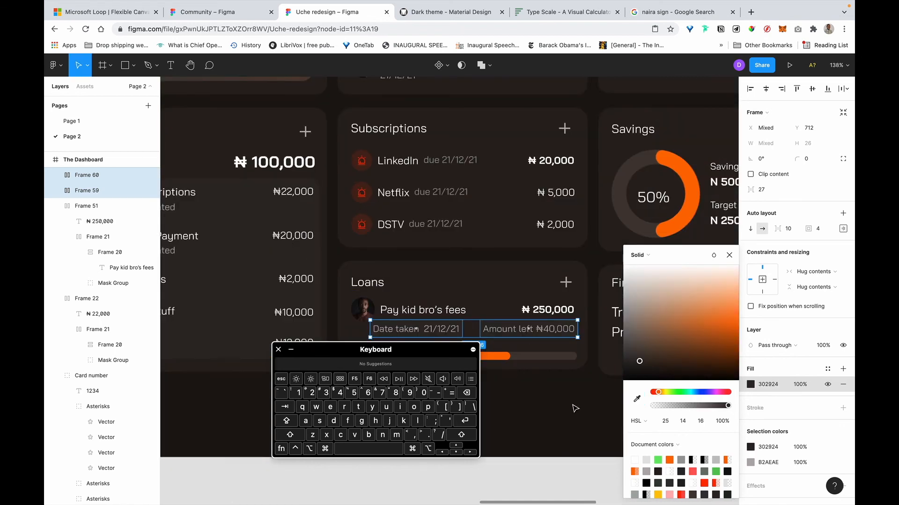
pyautogui.click(602, 378)
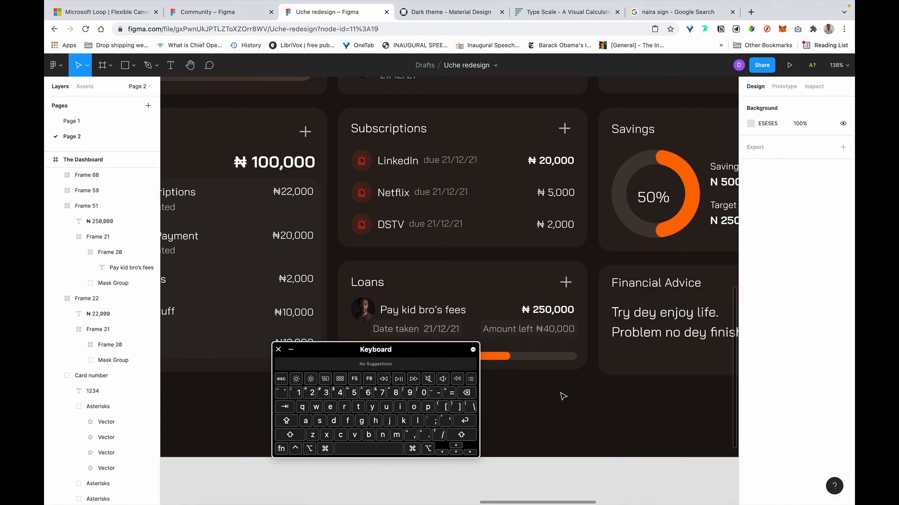
pyautogui.scroll(-3, 563, 397)
pyautogui.scroll(5, 563, 396)
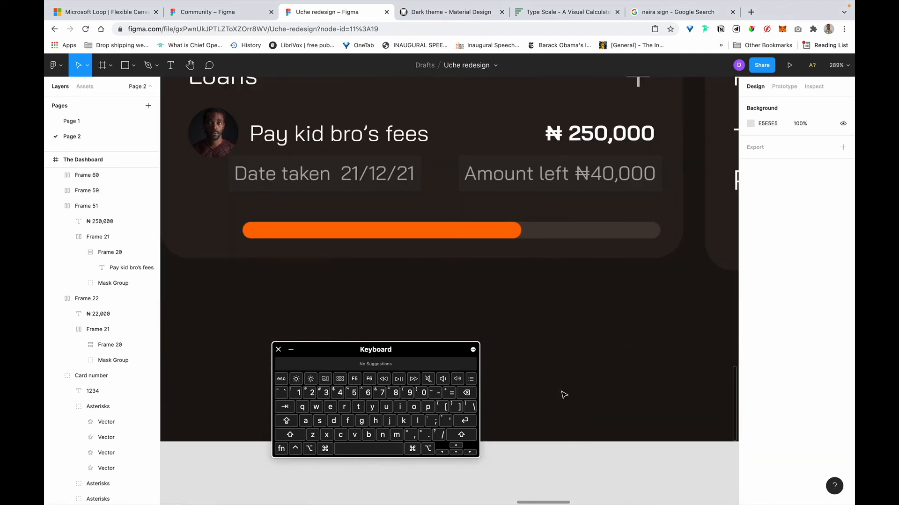
pyautogui.hscroll(-2, 564, 396)
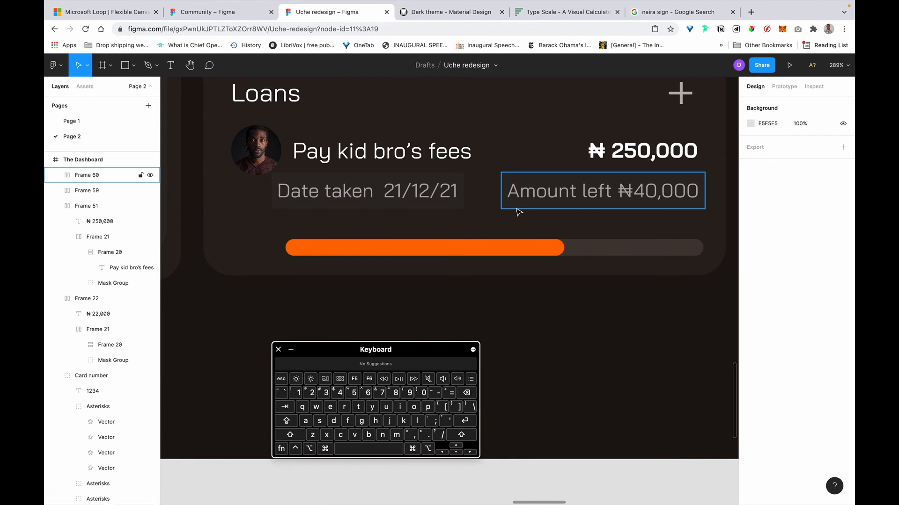
# Set corner radius 8 on the Amount left frame and 16 on the Date taken frame.
pyautogui.click(500, 201)
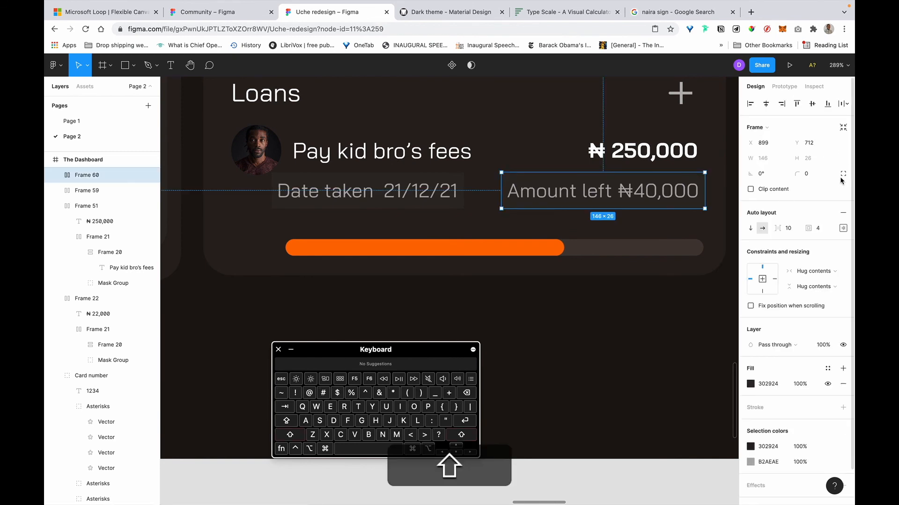
pyautogui.write('8')
pyautogui.press('Return')
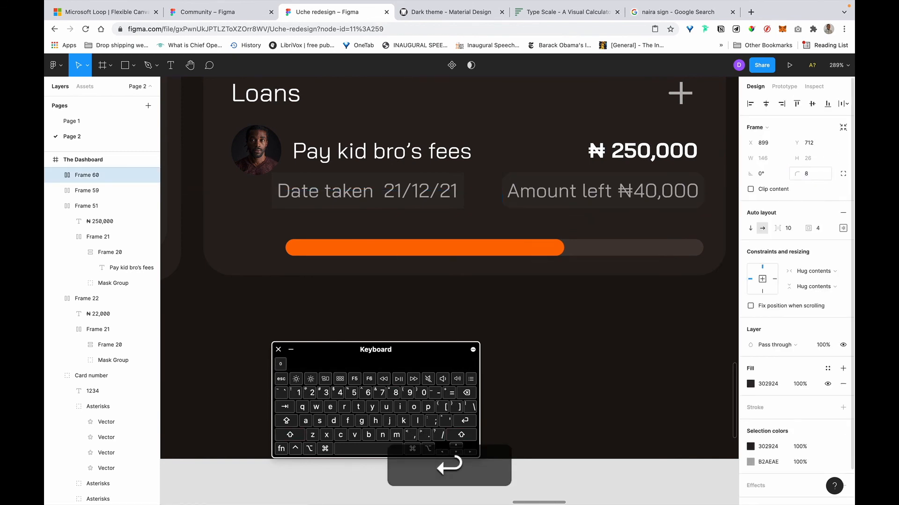
pyautogui.click(449, 192)
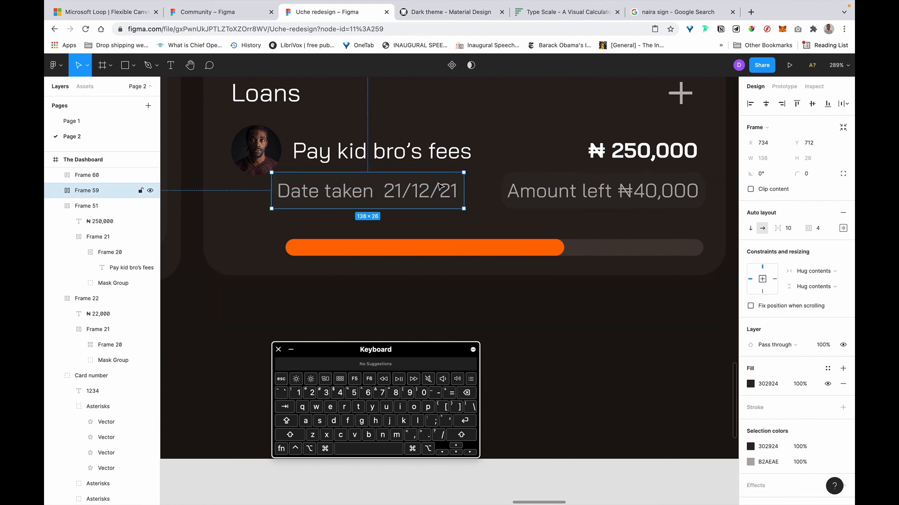
pyautogui.click(807, 173)
pyautogui.write('16')
pyautogui.press('Return')
pyautogui.click(621, 189)
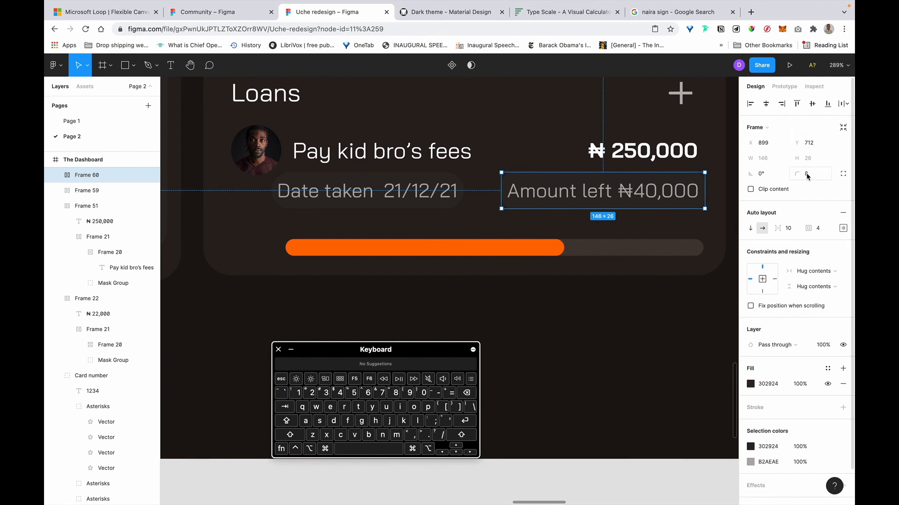
# Commit a 16% fill opacity, then eyedrop a brown tint onto the Date taken and Amount left pills.
pyautogui.write('16')
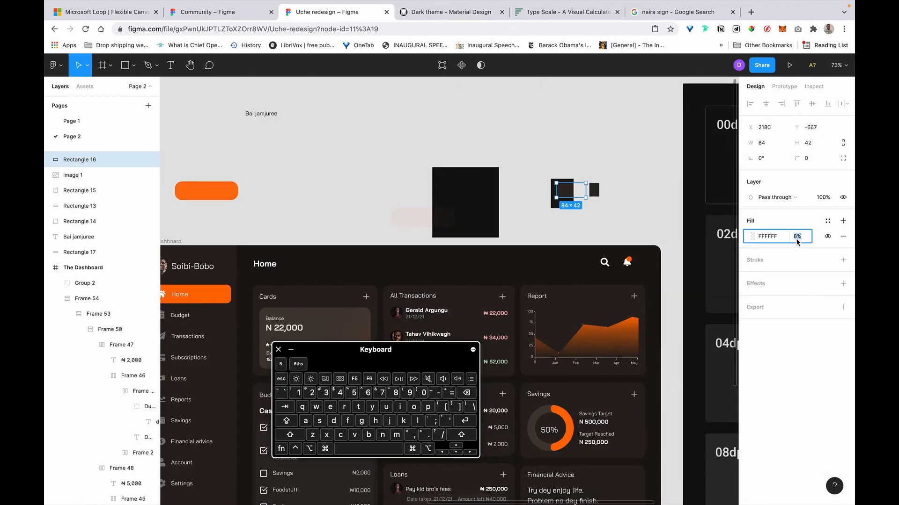
pyautogui.press('Return')
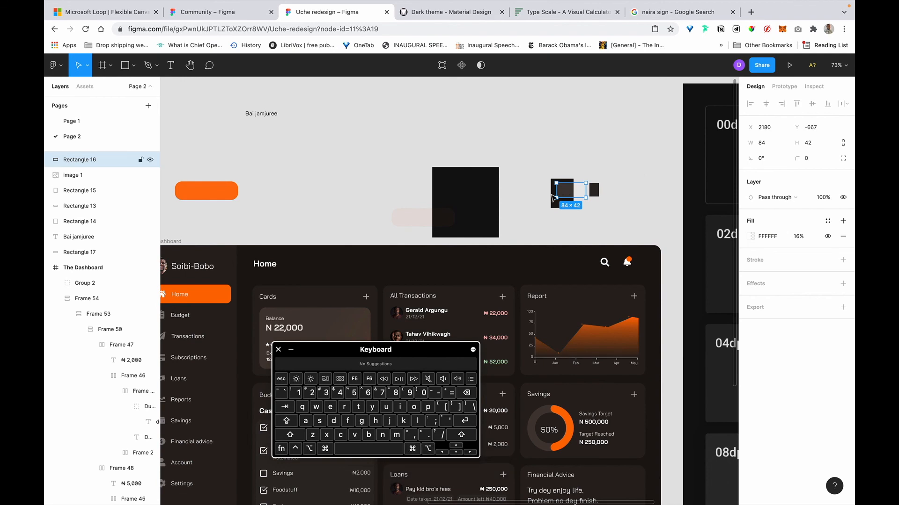
pyautogui.scroll(-2, 534, 216)
pyautogui.scroll(-4, 534, 216)
pyautogui.hscroll(-2, 534, 215)
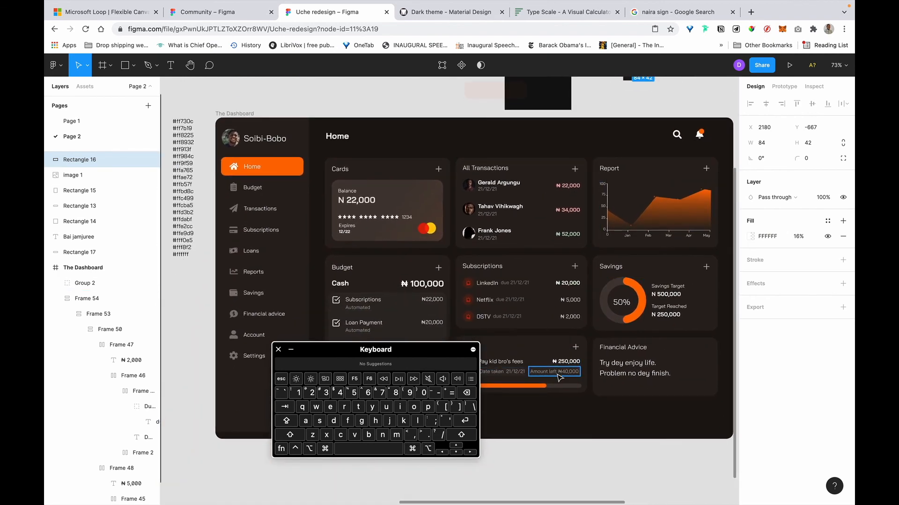
pyautogui.press('shift')
pyautogui.keyDown('shift'); pyautogui.click(518, 376); pyautogui.keyUp('shift')
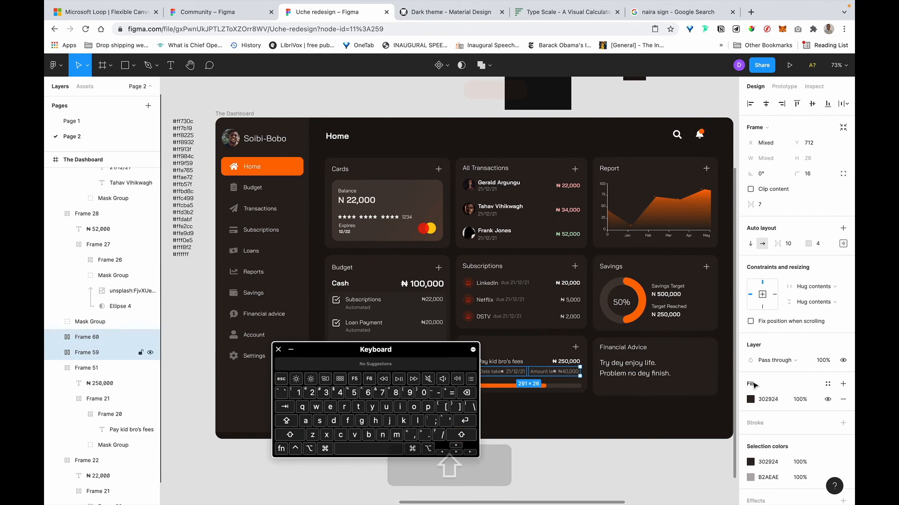
pyautogui.click(750, 400)
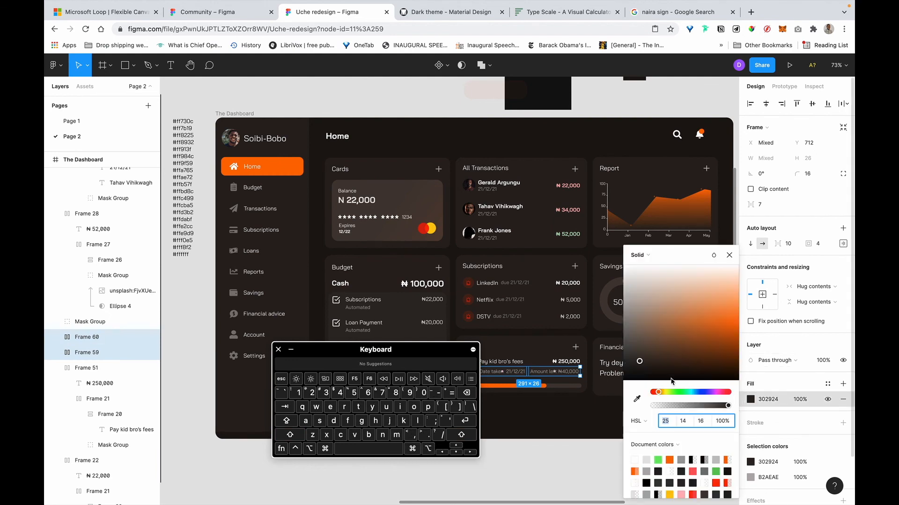
pyautogui.click(636, 398)
pyautogui.scroll(5, 588, 168)
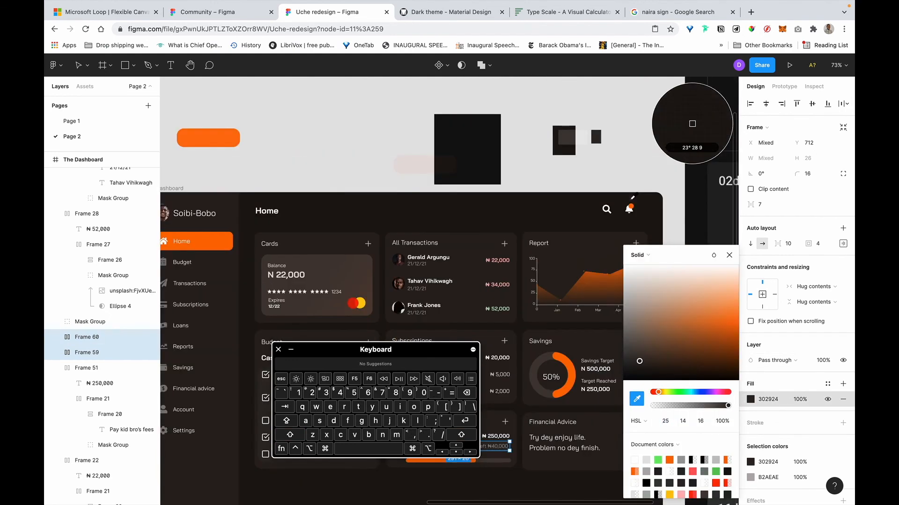
pyautogui.click(563, 187)
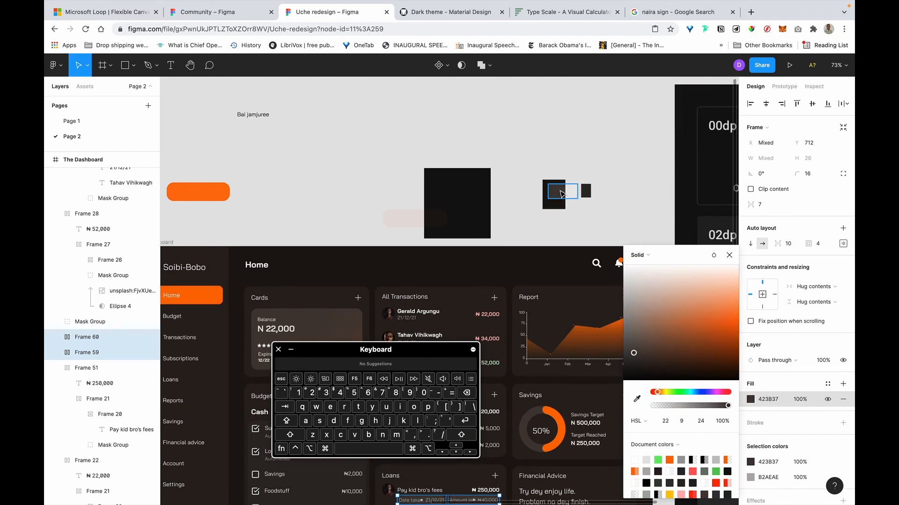
pyautogui.scroll(-4, 563, 189)
pyautogui.scroll(-3, 563, 193)
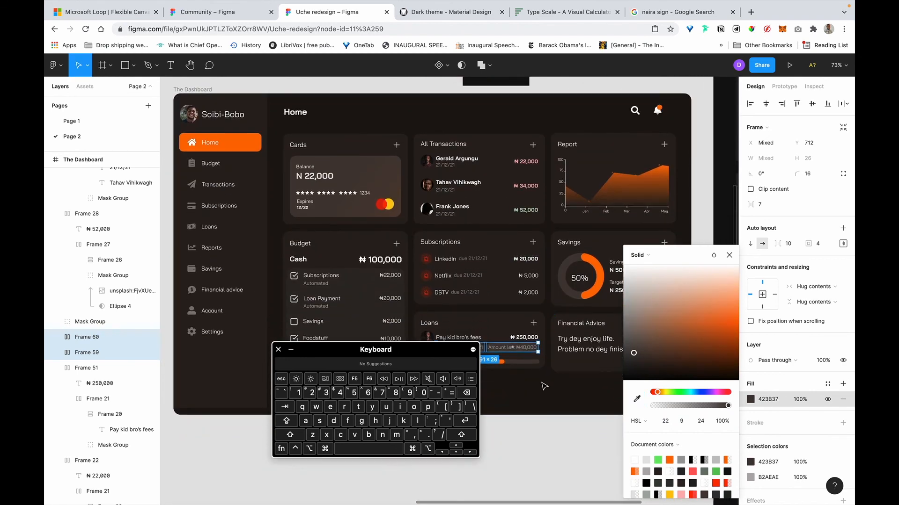
pyautogui.click(544, 387)
# Set the small dark sample rectangle's fill opacity to 11%.
pyautogui.scroll(-4, 544, 386)
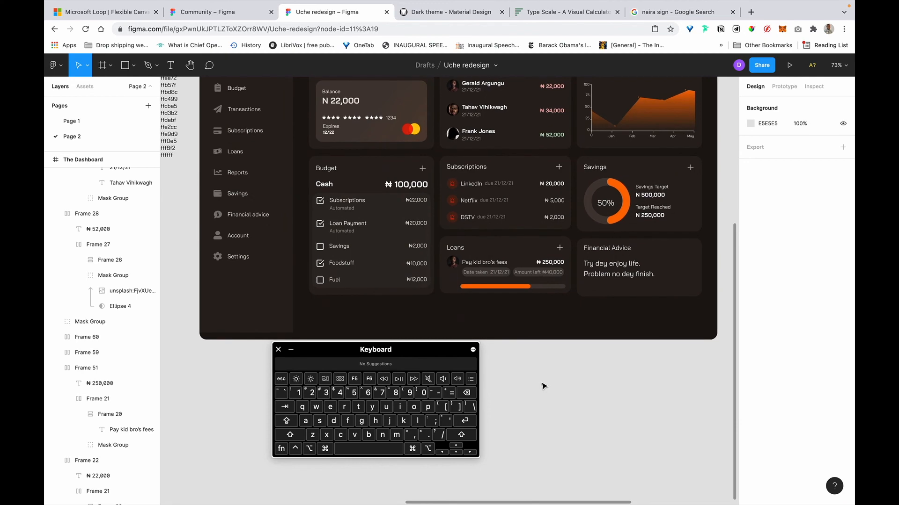
pyautogui.scroll(-3, 545, 386)
pyautogui.scroll(6, 543, 369)
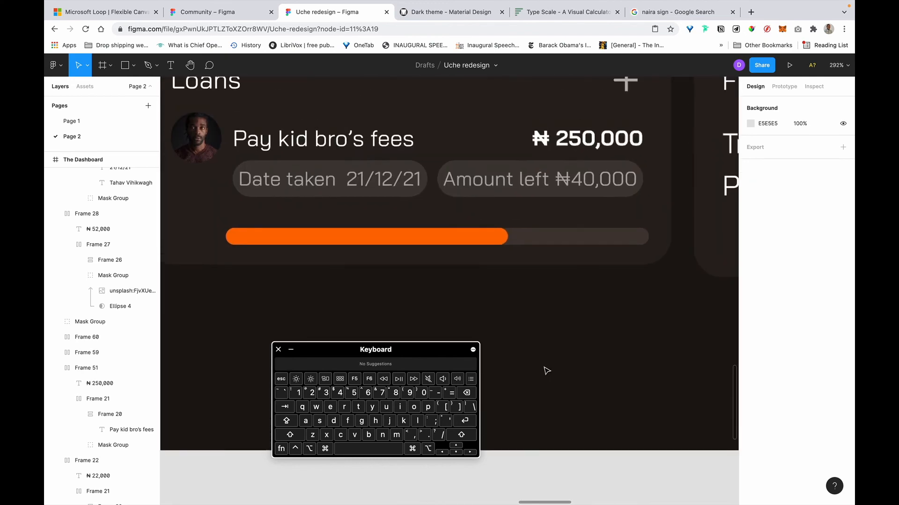
pyautogui.scroll(-5, 567, 304)
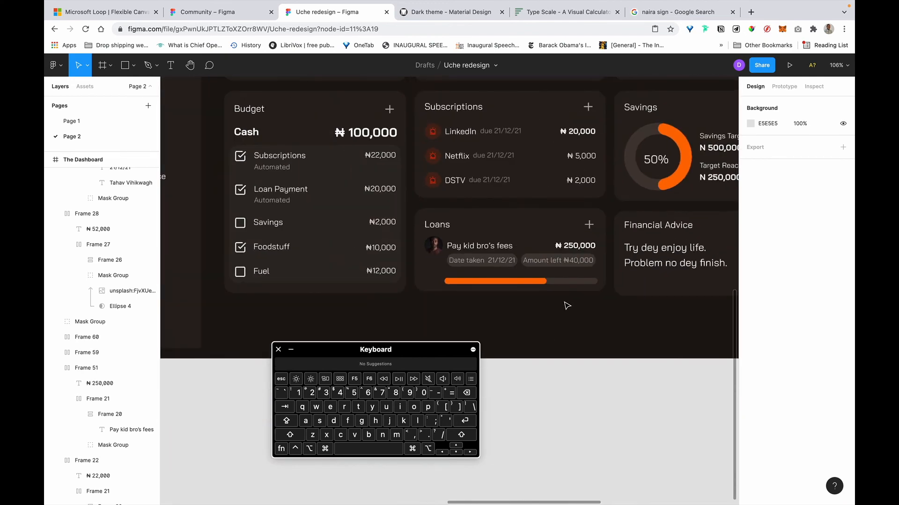
pyautogui.scroll(-5, 566, 306)
pyautogui.scroll(2, 562, 305)
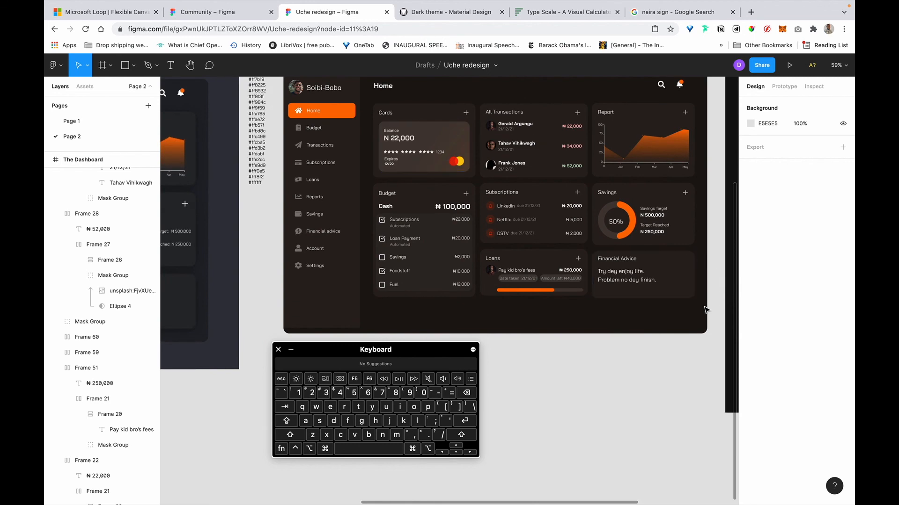
pyautogui.scroll(5, 556, 279)
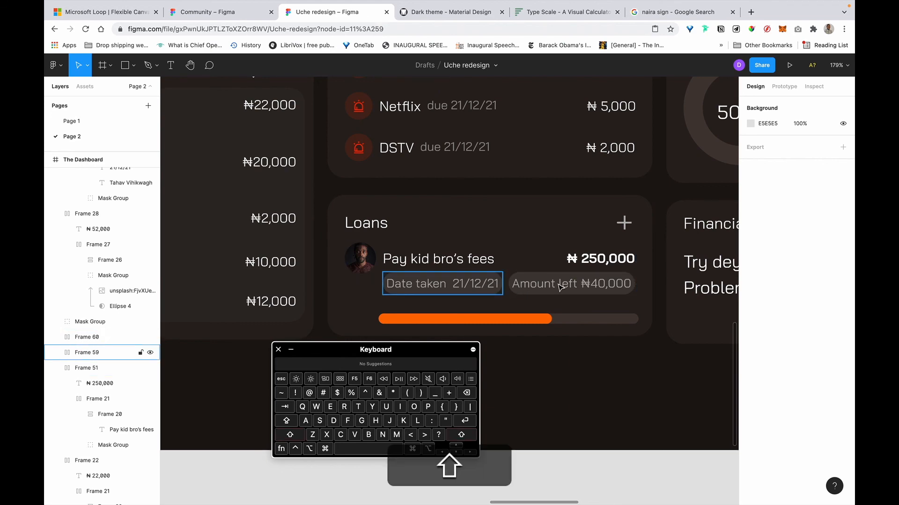
pyautogui.keyDown('shift'); pyautogui.click(552, 289); pyautogui.keyUp('shift')
pyautogui.keyDown('shift'); pyautogui.click(571, 287); pyautogui.keyUp('shift')
pyautogui.scroll(-10, 654, 173)
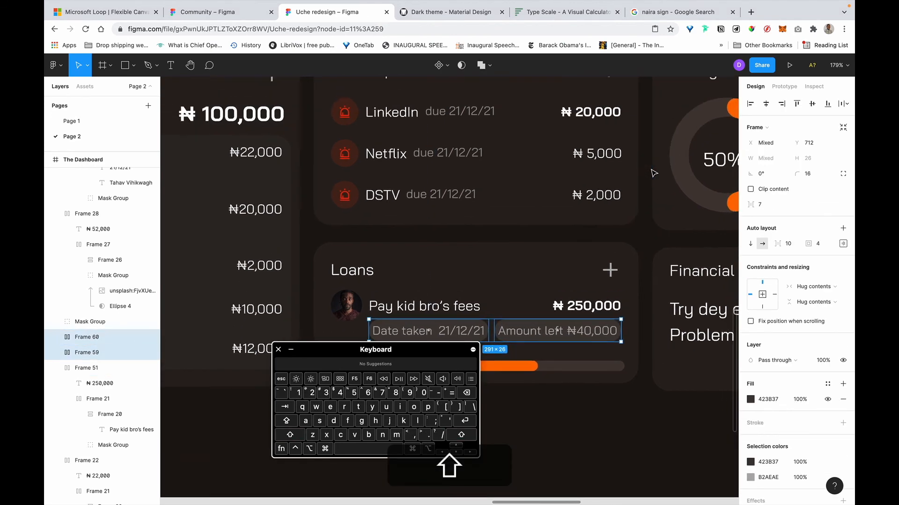
pyautogui.scroll(3, 649, 181)
pyautogui.hscroll(1, 641, 183)
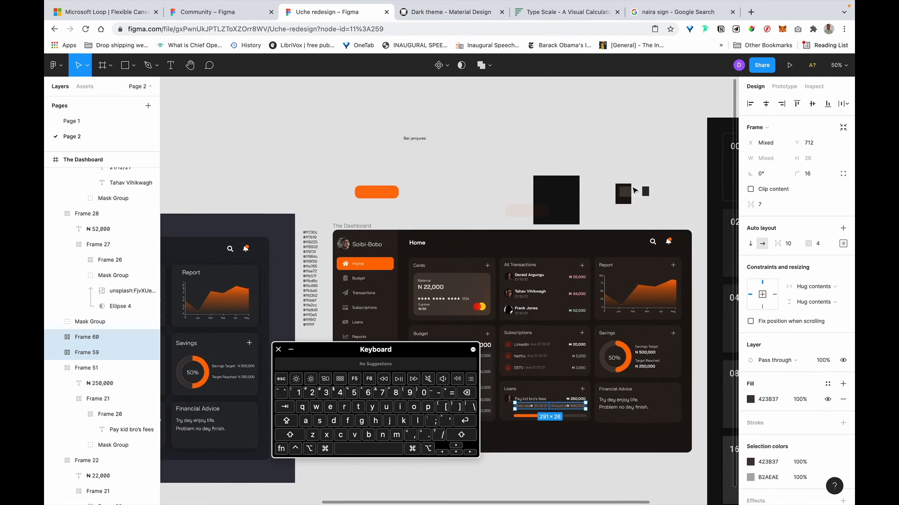
pyautogui.hscroll(10, 661, 196)
pyautogui.scroll(-5, 661, 196)
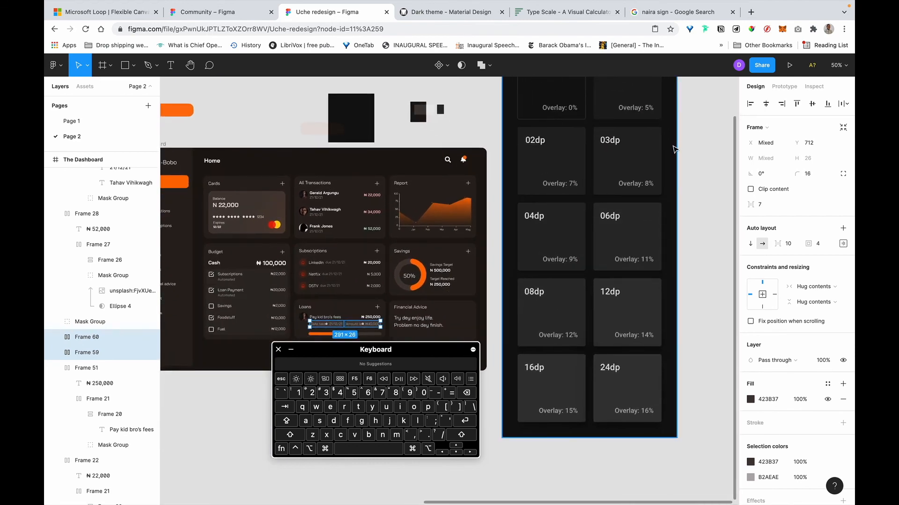
pyautogui.scroll(6, 600, 212)
pyautogui.hscroll(-6, 600, 211)
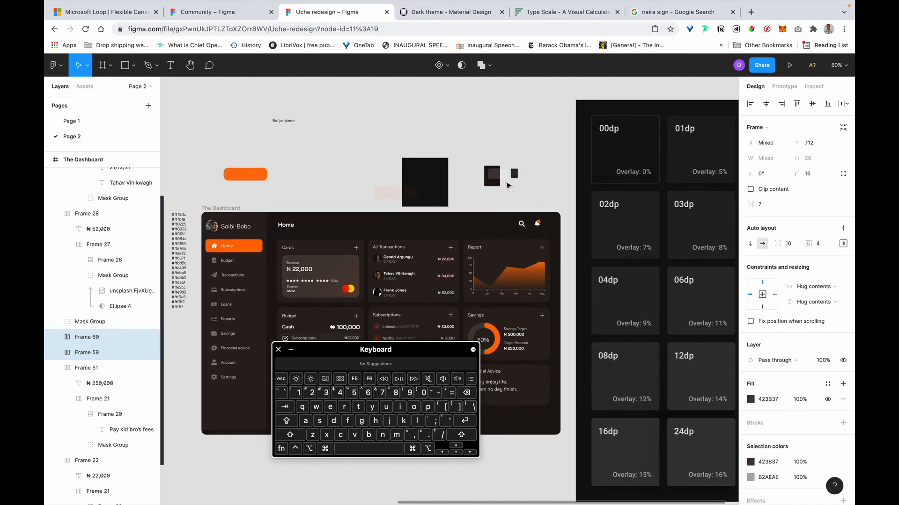
pyautogui.press('Escape')
pyautogui.click(496, 177)
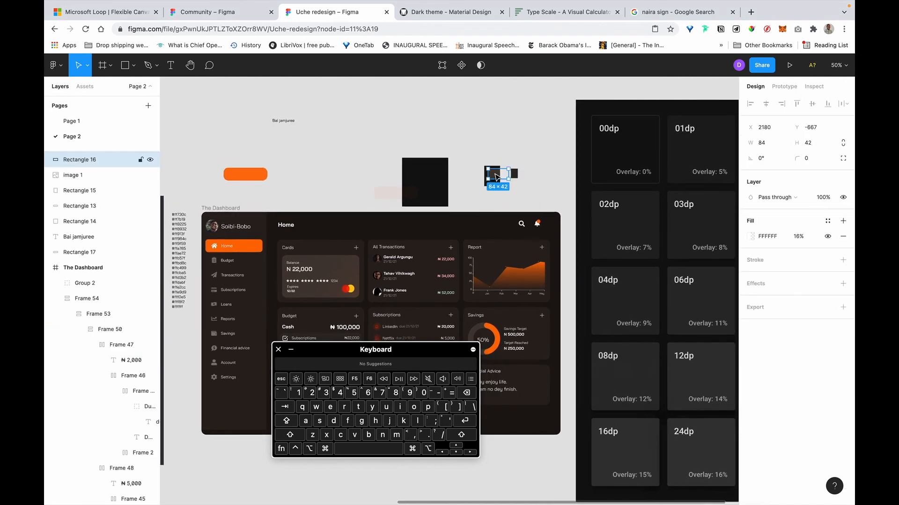
pyautogui.click(798, 237)
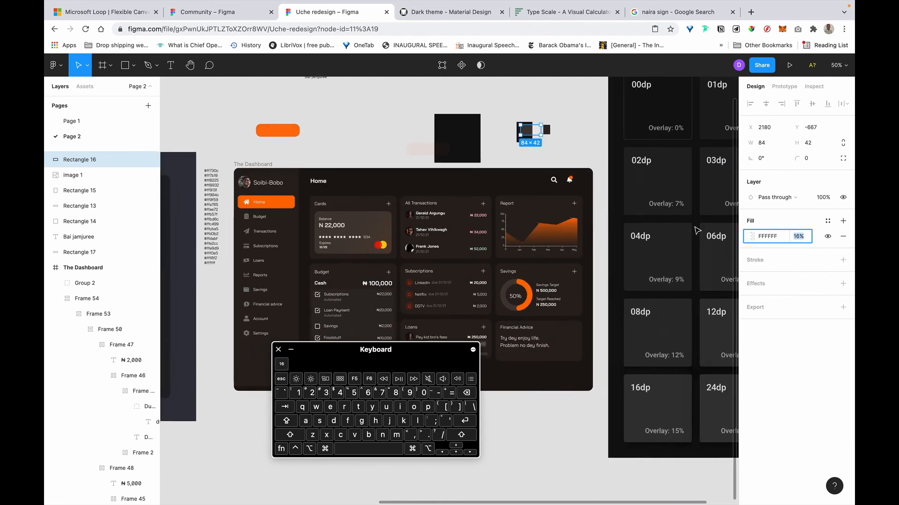
pyautogui.write('911')
pyautogui.press('Return')
pyautogui.hscroll(-5, 506, 212)
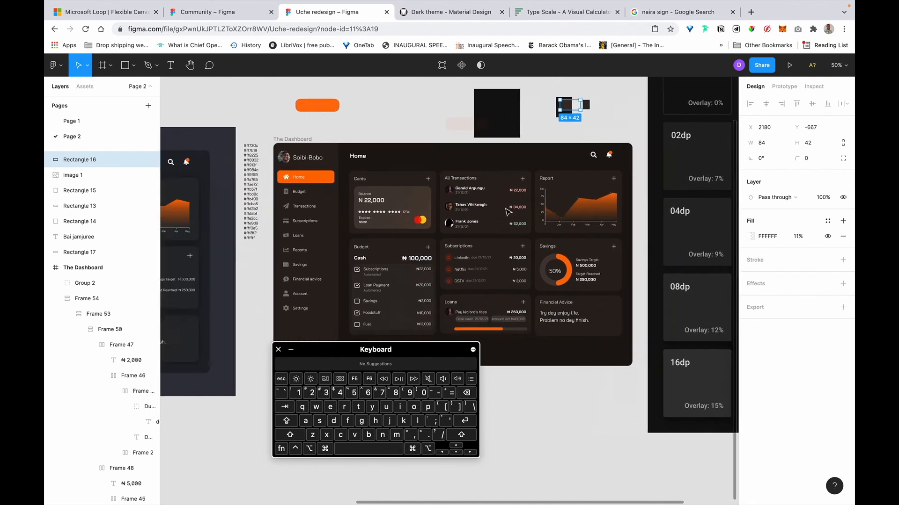
# Eyedrop the darker 37302B tint onto both the Date taken and Amount left pills.
pyautogui.click(572, 328)
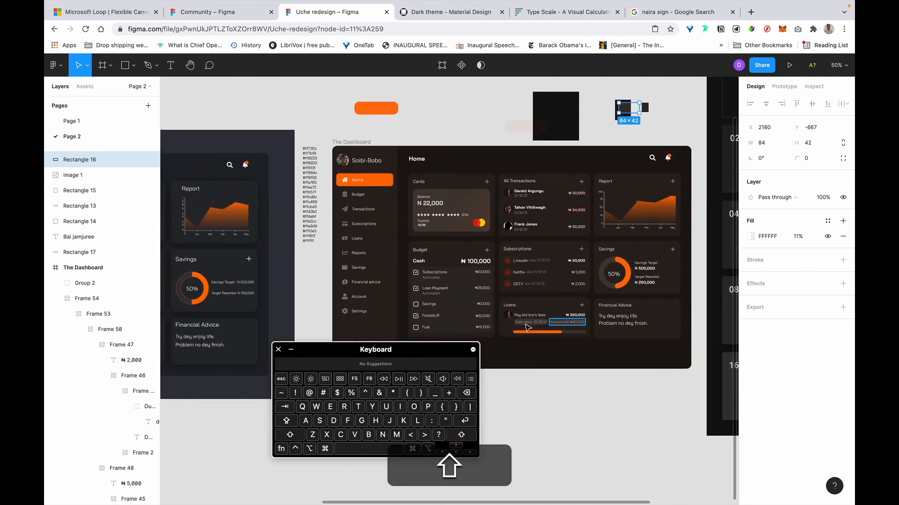
pyautogui.keyDown('shift'); pyautogui.click(528, 323); pyautogui.keyUp('shift')
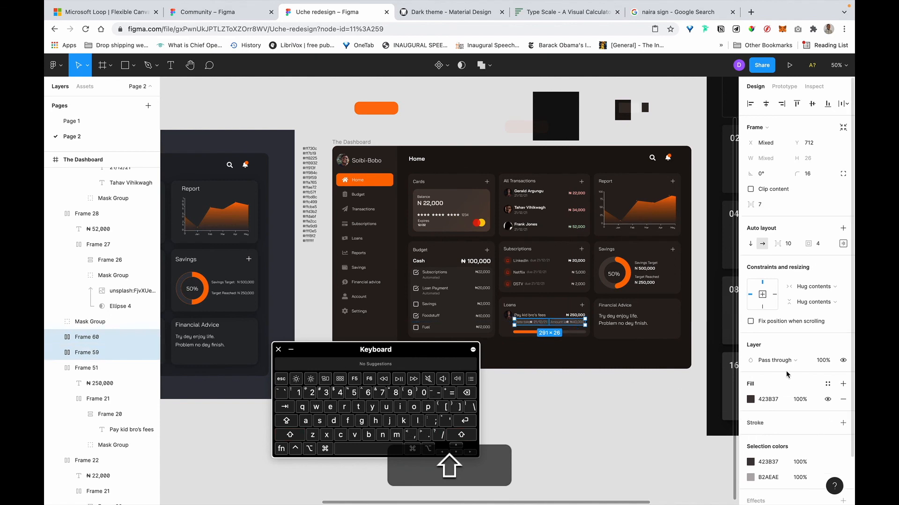
pyautogui.scroll(-1, 760, 328)
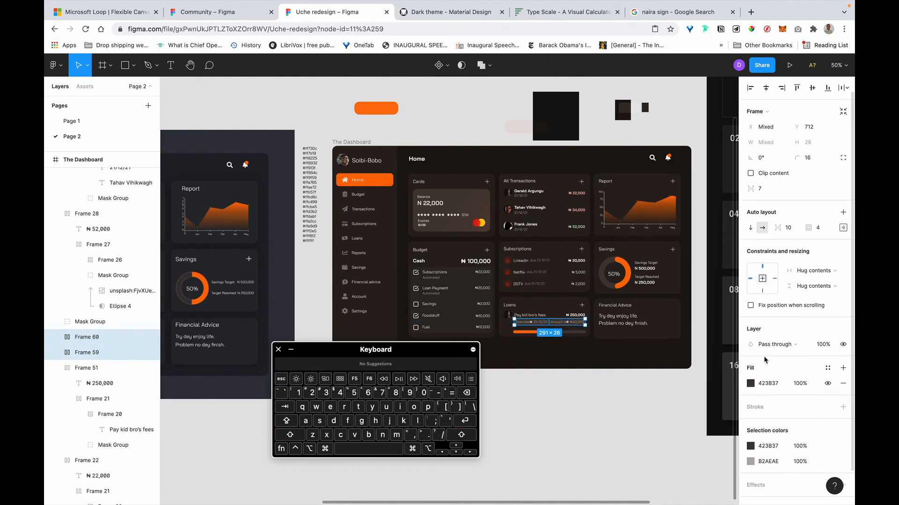
pyautogui.click(751, 384)
pyautogui.click(635, 397)
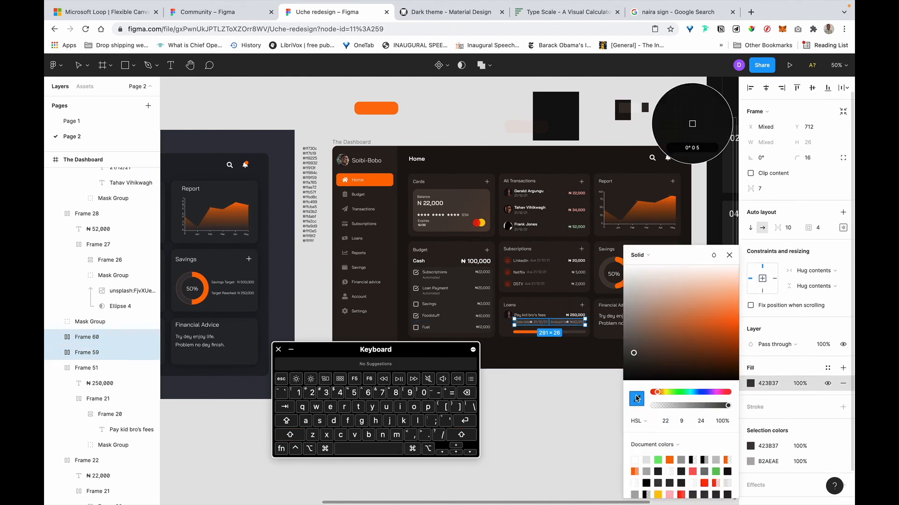
pyautogui.click(629, 106)
pyautogui.click(584, 346)
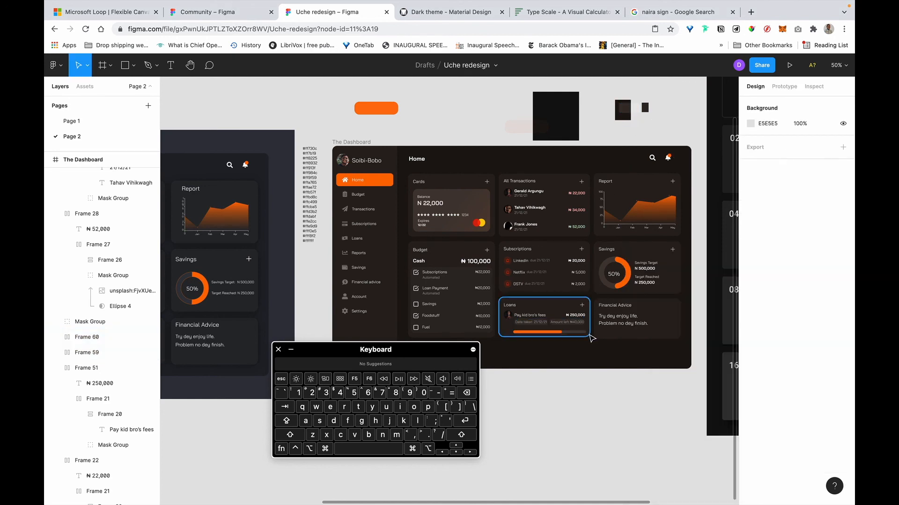
pyautogui.scroll(5, 591, 338)
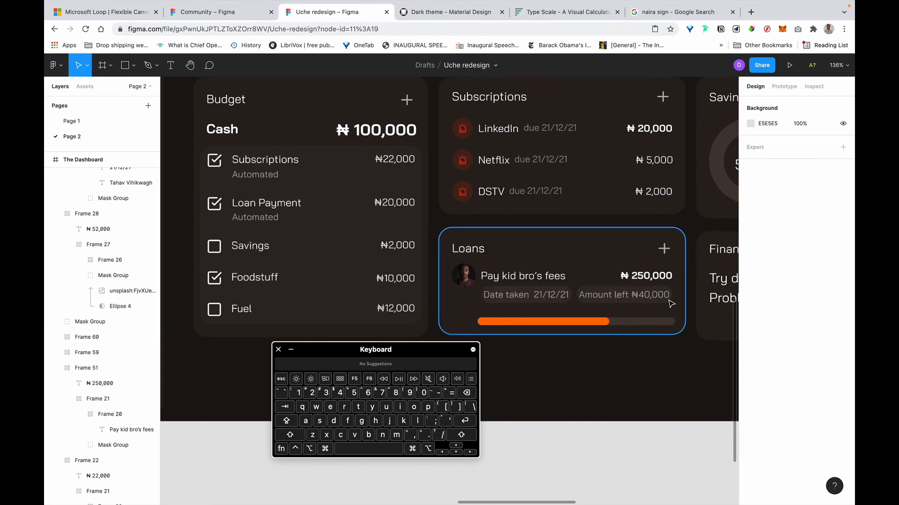
pyautogui.scroll(5, 579, 299)
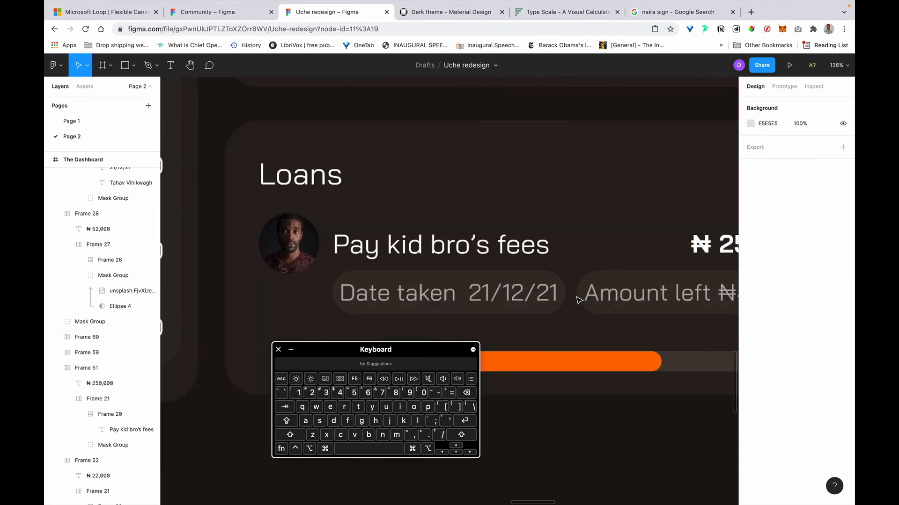
pyautogui.scroll(-5, 545, 300)
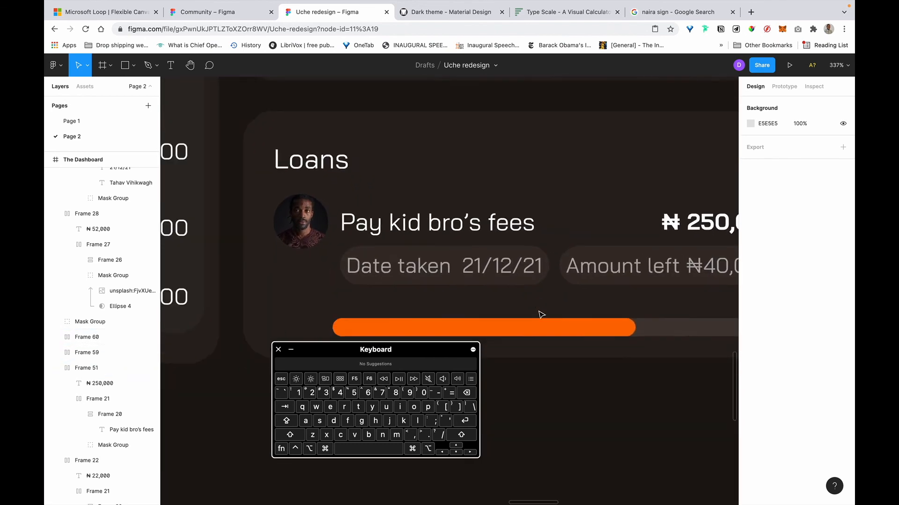
pyautogui.hscroll(1, 537, 315)
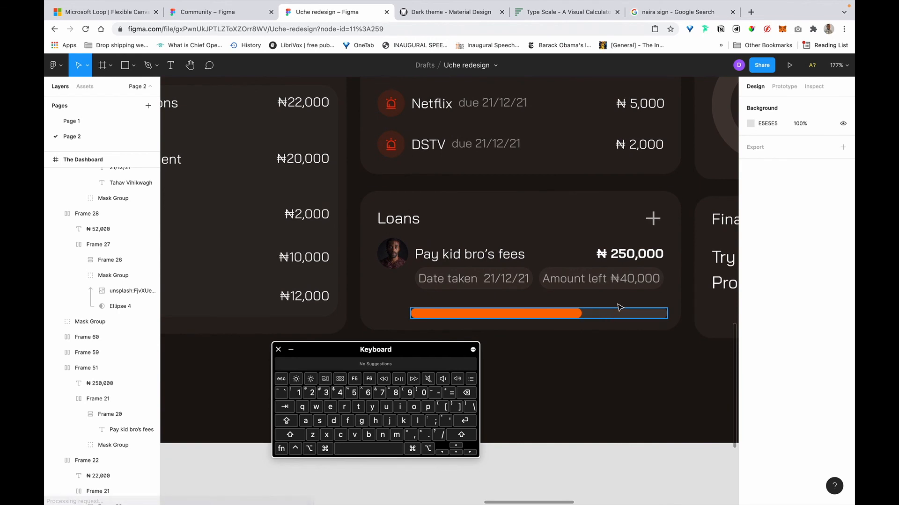
# Set the Loans progress bar height to 10.
pyautogui.click(593, 315)
pyautogui.scroll(1, 598, 315)
pyautogui.scroll(4, 585, 318)
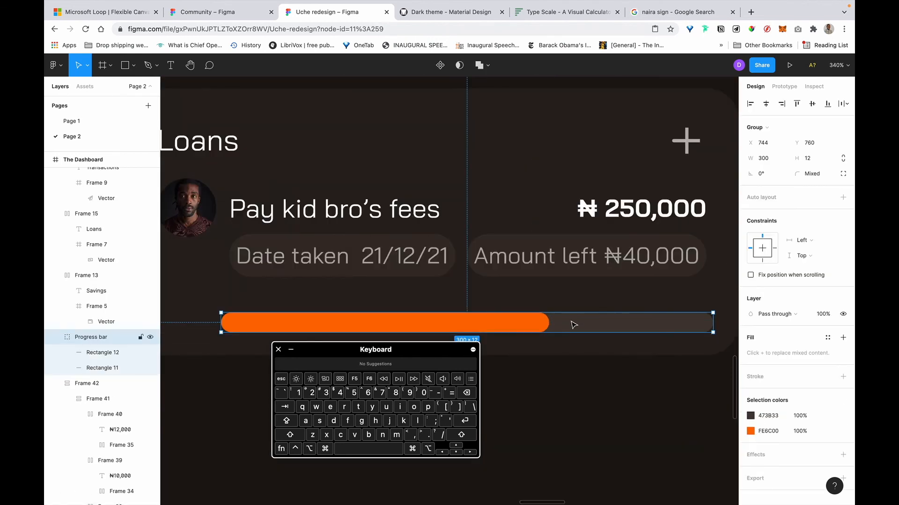
pyautogui.press('shift')
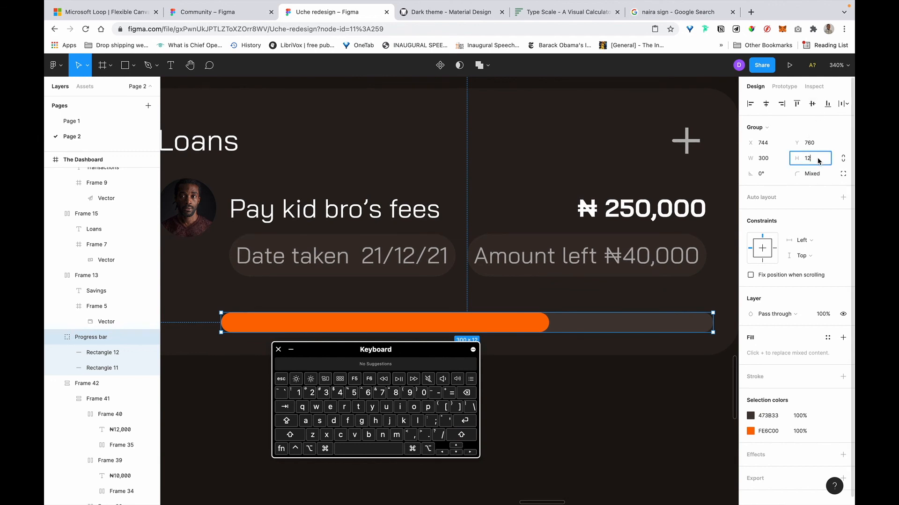
pyautogui.press('Right')
pyautogui.press('BackSpace')
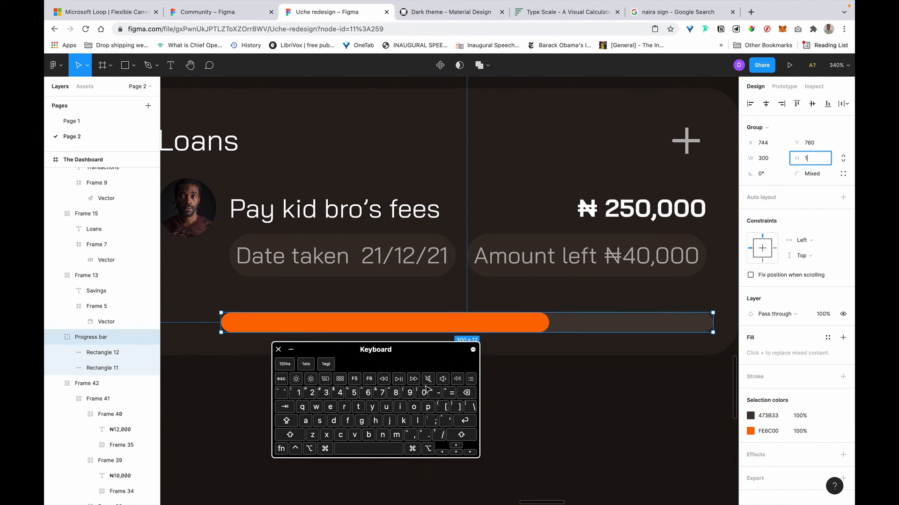
pyautogui.write('0')
pyautogui.press('Return')
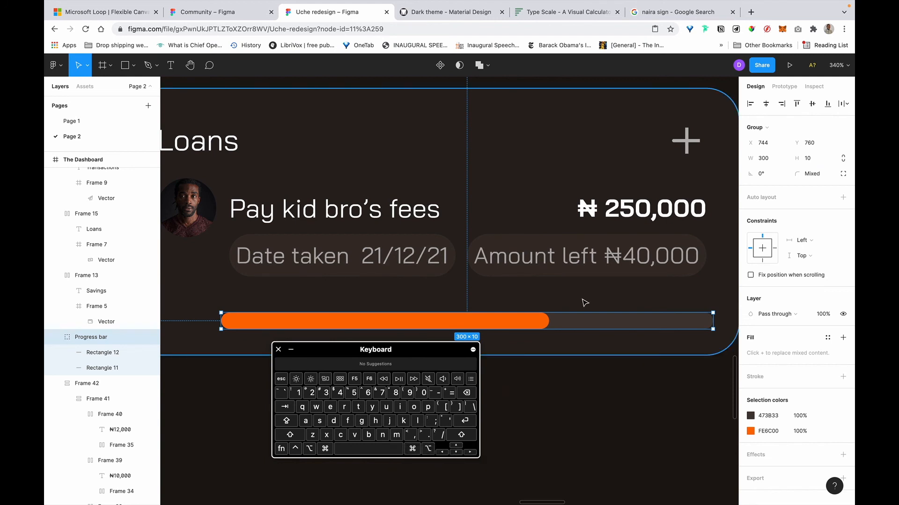
# Drag the progress bar up and nudge it until Y reads 756.
pyautogui.moveTo(596, 324); pyautogui.dragTo(598, 305)
pyautogui.press('alt')
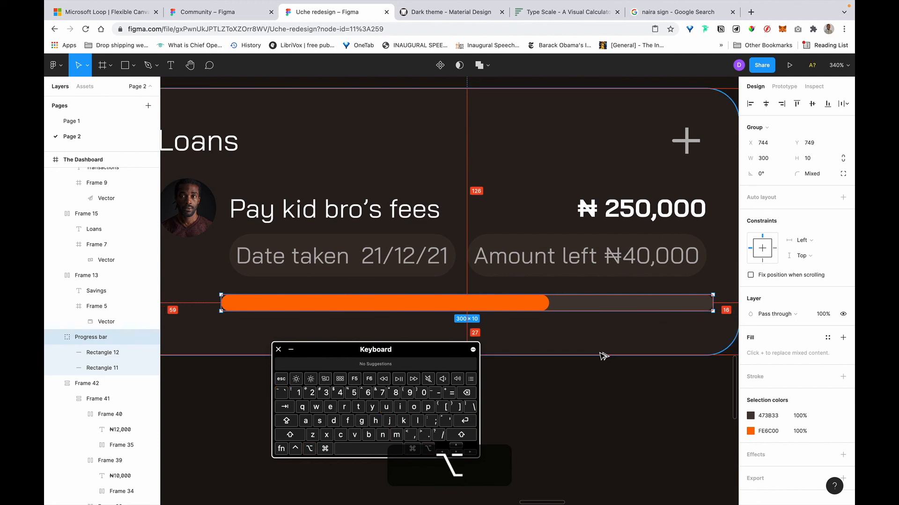
pyautogui.hotkey('shift', 'Down')
pyautogui.press('alt')
pyautogui.press('Up')
pyautogui.press('Up')
pyautogui.press('Up')
pyautogui.press('alt')
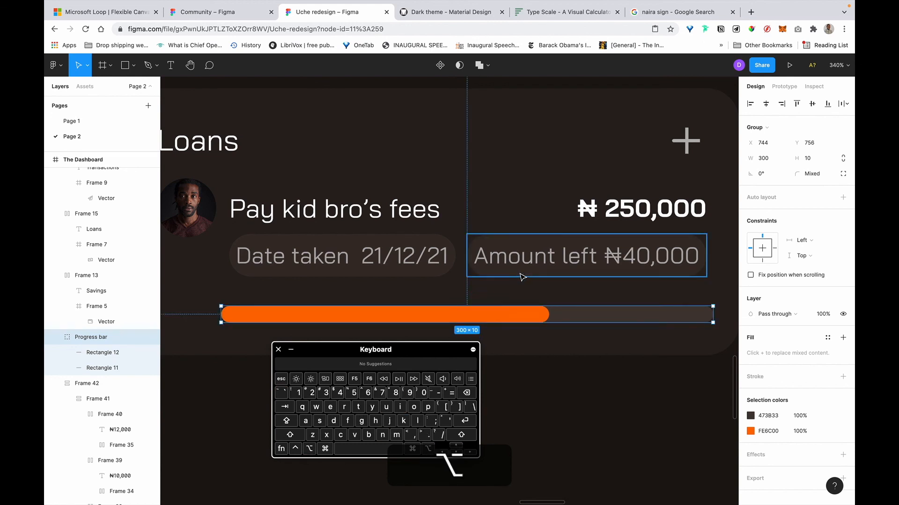
pyautogui.scroll(-5, 522, 276)
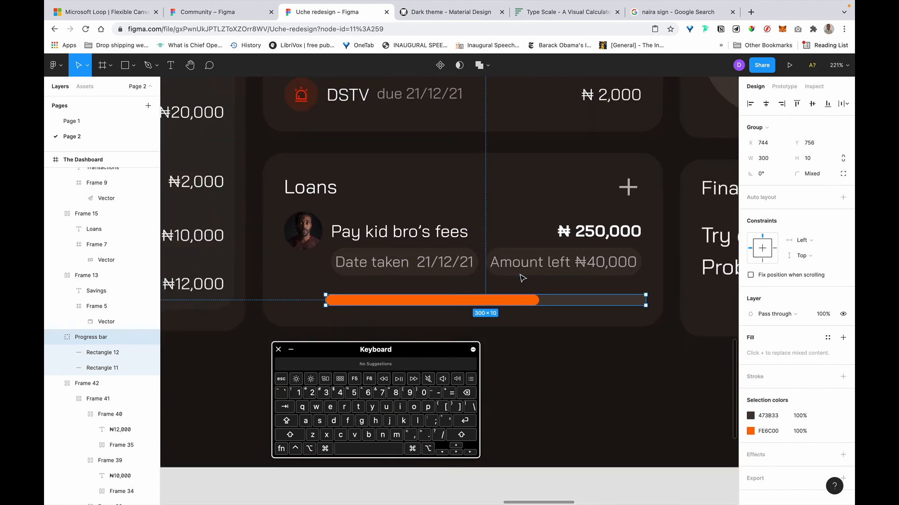
# Wrap the Date taken and Amount left pills in one auto-layout row with Shift+A.
pyautogui.scroll(2, 522, 277)
pyautogui.rightClick(522, 277)
pyautogui.click(432, 225)
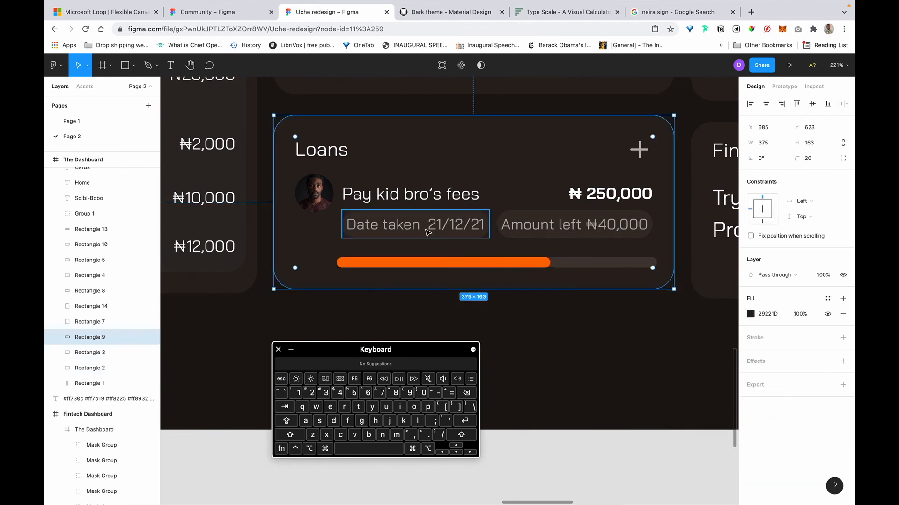
pyautogui.click(467, 229)
pyautogui.keyDown('shift'); pyautogui.click(544, 225); pyautogui.keyUp('shift')
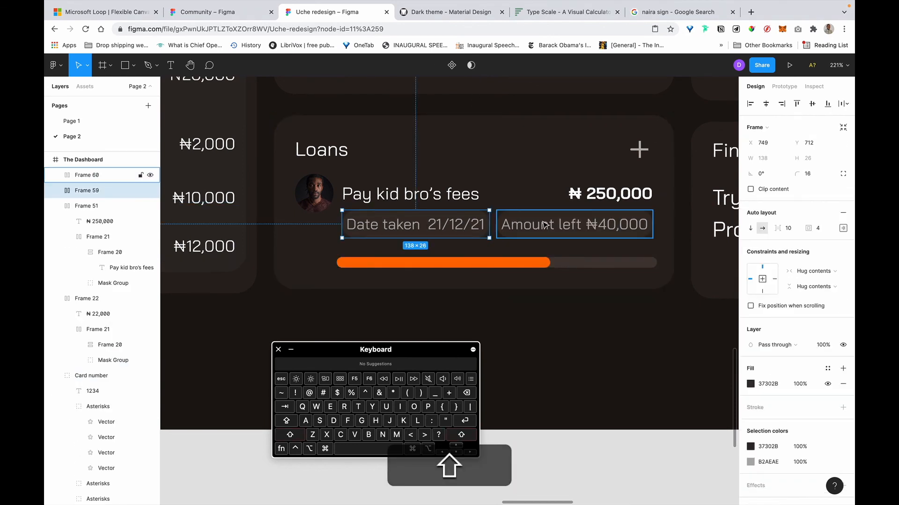
pyautogui.hotkey('shift', 'a')
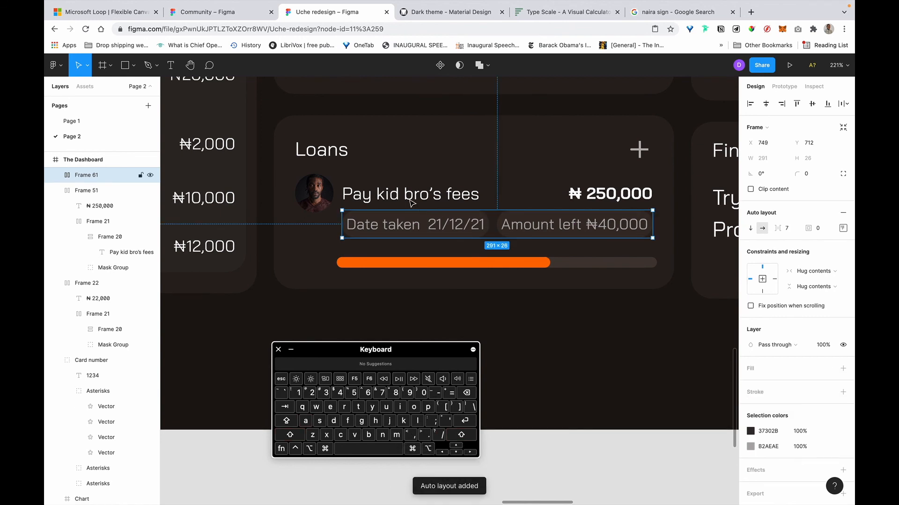
# Distribute the fees row, pill row and progress bar evenly with vertical spacing.
pyautogui.keyDown('shift'); pyautogui.click(398, 202); pyautogui.keyUp('shift')
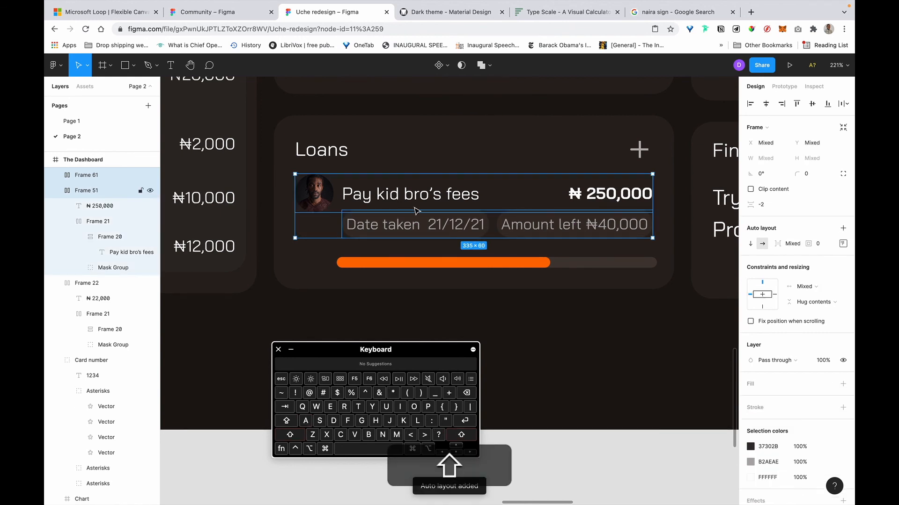
pyautogui.keyDown('shift'); pyautogui.click(421, 265); pyautogui.keyUp('shift')
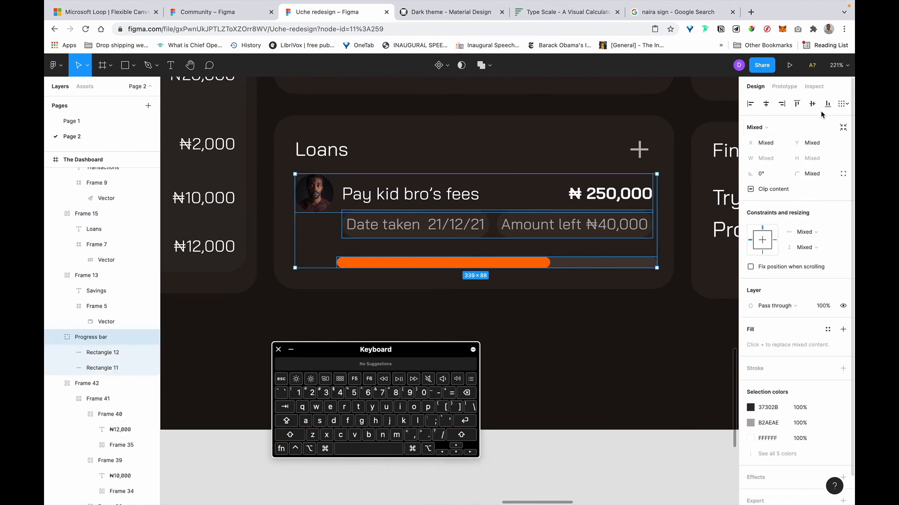
pyautogui.click(849, 103)
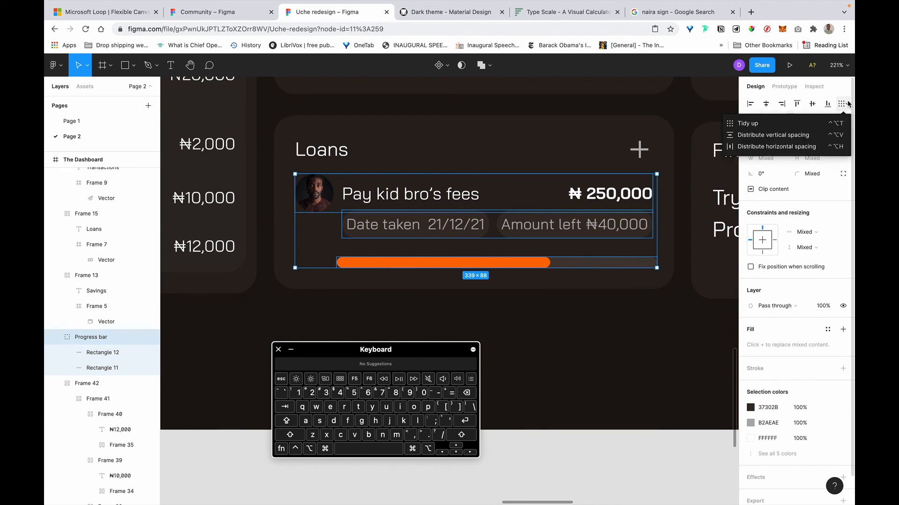
pyautogui.click(818, 139)
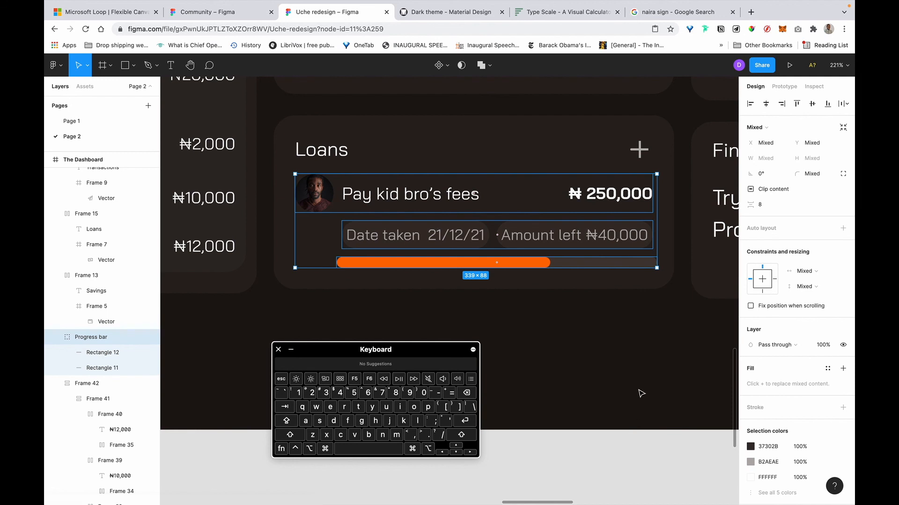
pyautogui.click(657, 351)
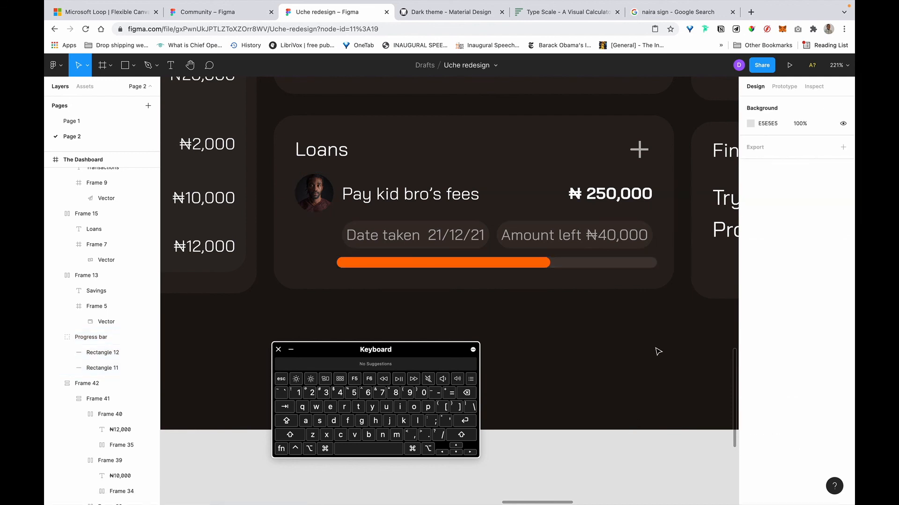
# Show rulers and place a vertical guide at x 749.
pyautogui.scroll(-10, 658, 351)
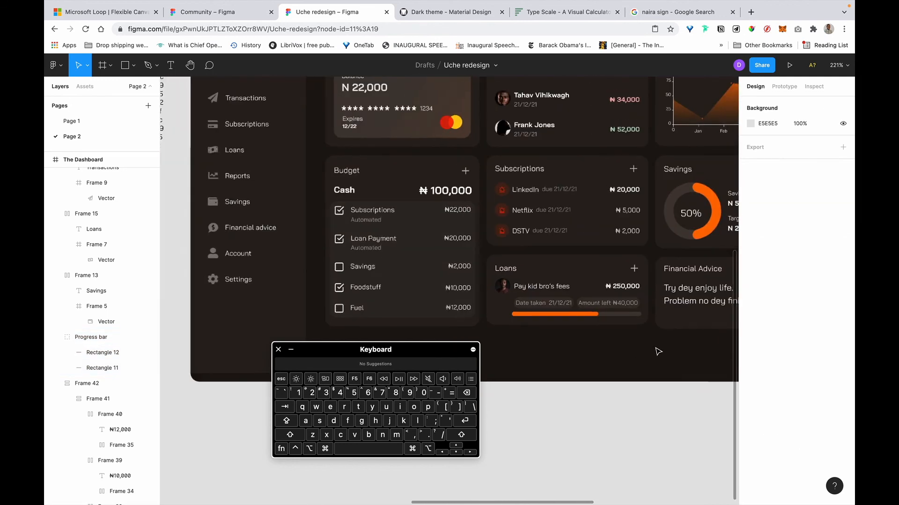
pyautogui.scroll(3, 658, 351)
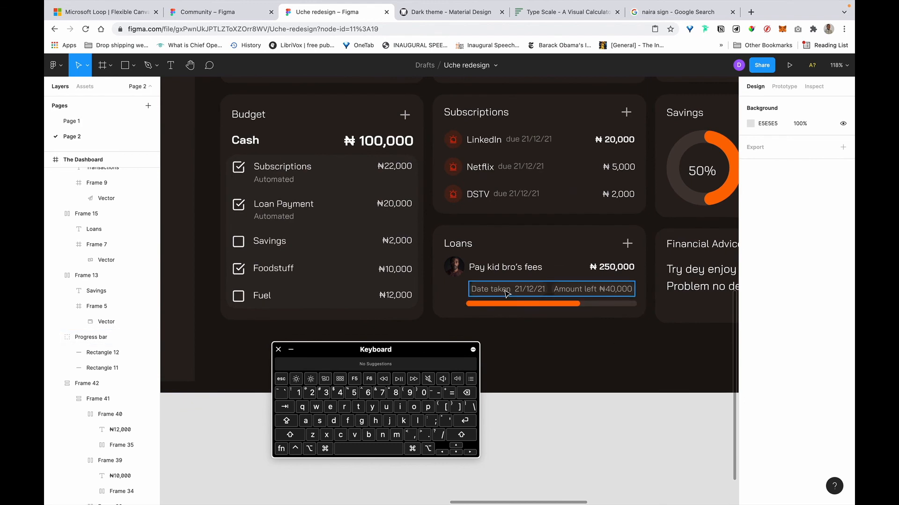
pyautogui.click(476, 292)
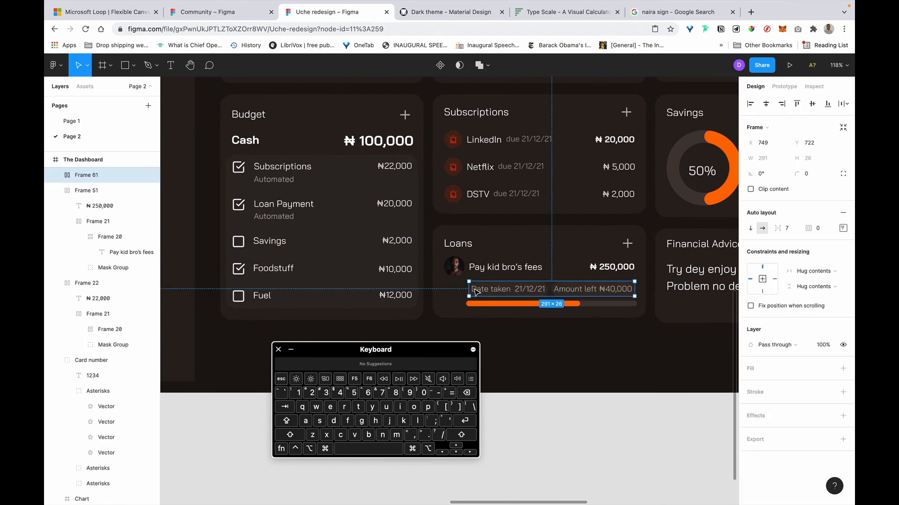
pyautogui.scroll(5, 487, 274)
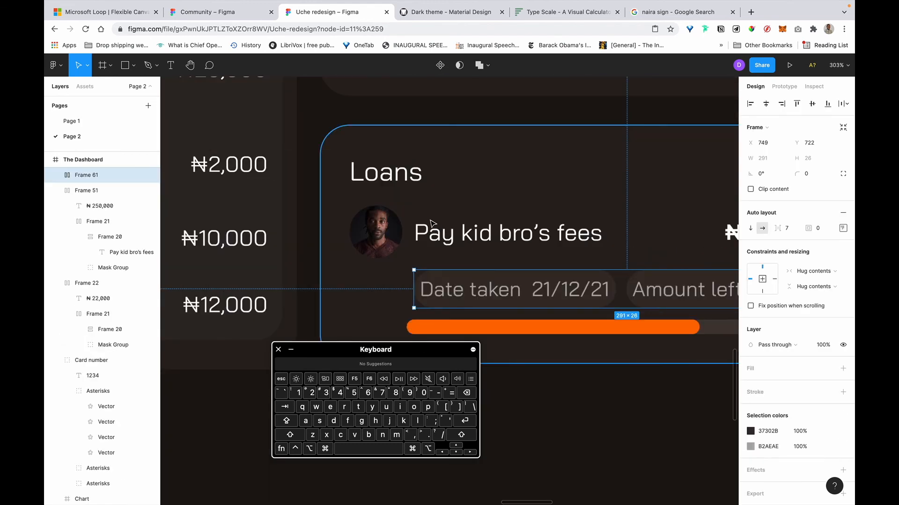
pyautogui.click(438, 234)
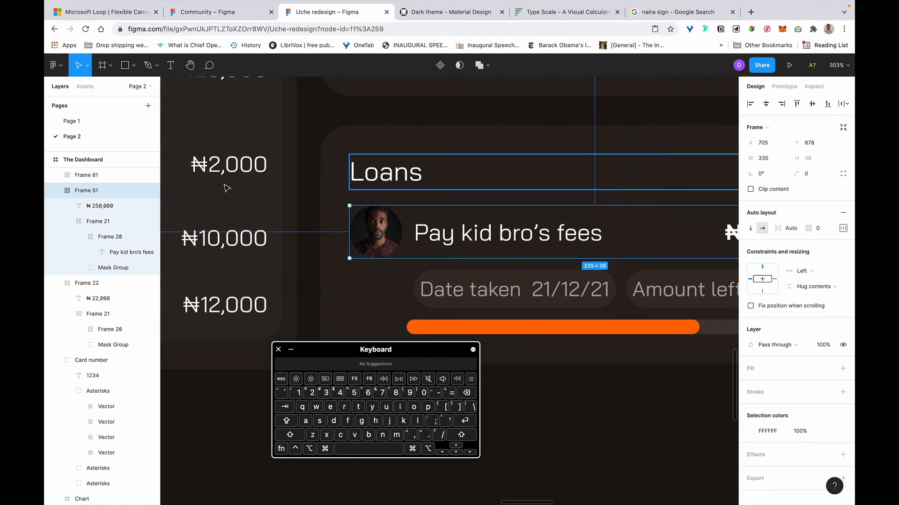
pyautogui.hotkey('shift', 'r')
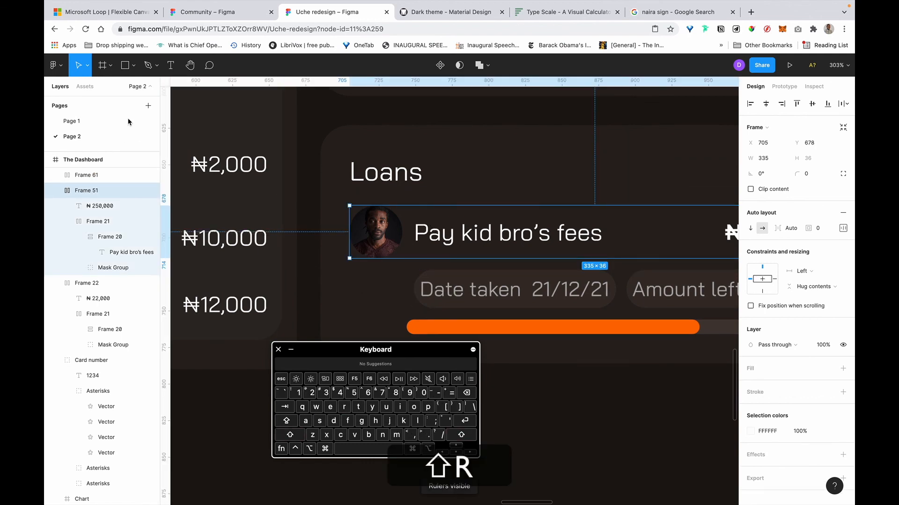
pyautogui.moveTo(365, 192); pyautogui.dragTo(414, 207)
# Trim the progress bar's left end to the guide, making it 295×10 at X 749.
pyautogui.scroll(-4, 467, 258)
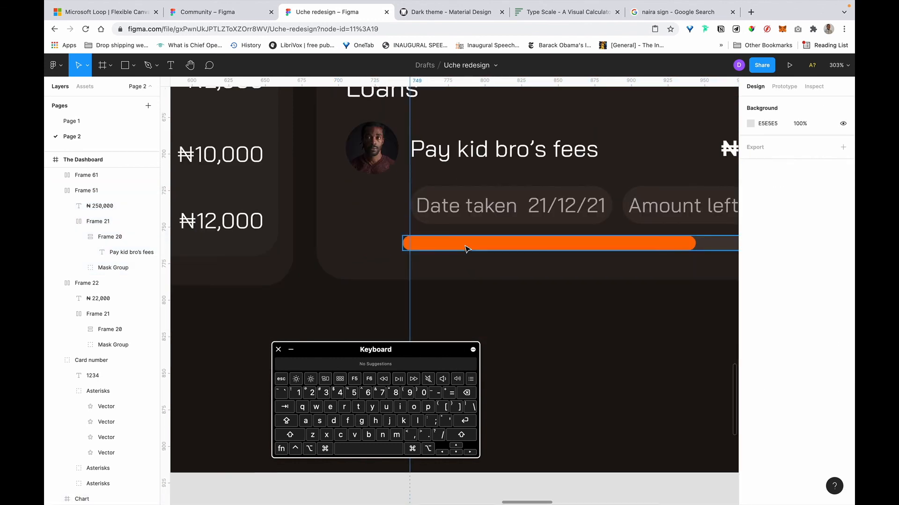
pyautogui.click(404, 247)
pyautogui.moveTo(404, 247); pyautogui.dragTo(411, 242)
# Pull the progress bar's right end in to 291 px wide, matching the date and amount row.
pyautogui.hscroll(6, 412, 242)
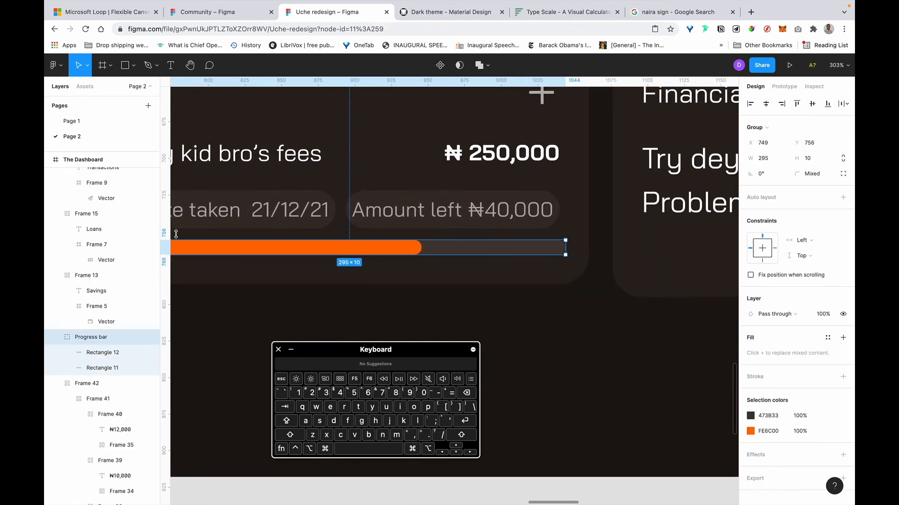
pyautogui.click(548, 145)
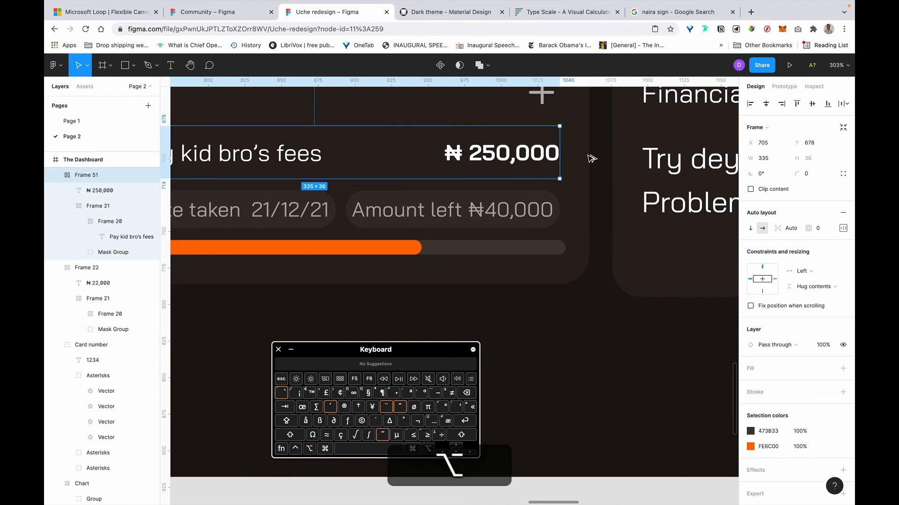
pyautogui.click(548, 223)
pyautogui.click(560, 248)
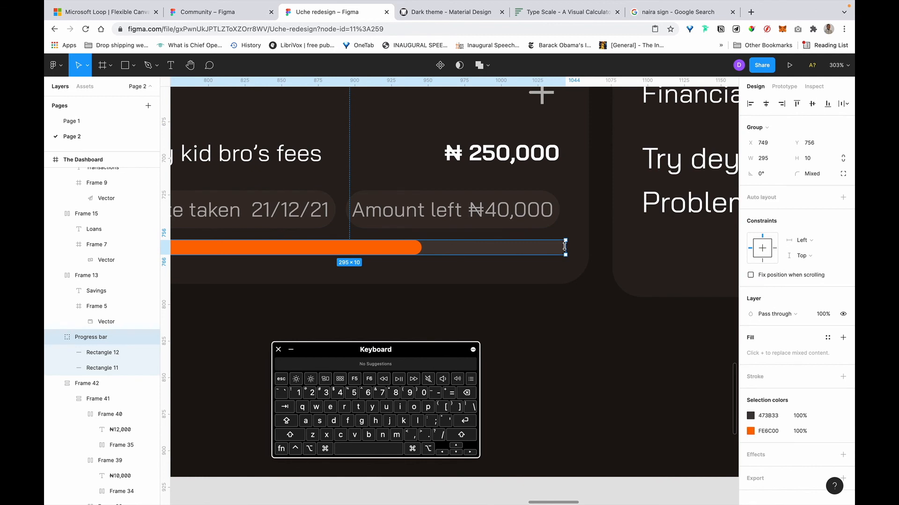
pyautogui.moveTo(563, 247); pyautogui.dragTo(560, 247)
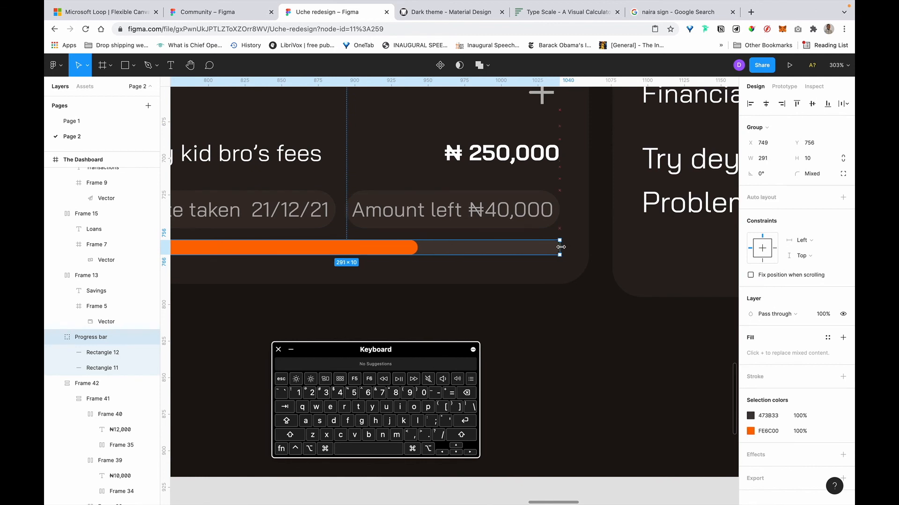
pyautogui.scroll(-5, 561, 247)
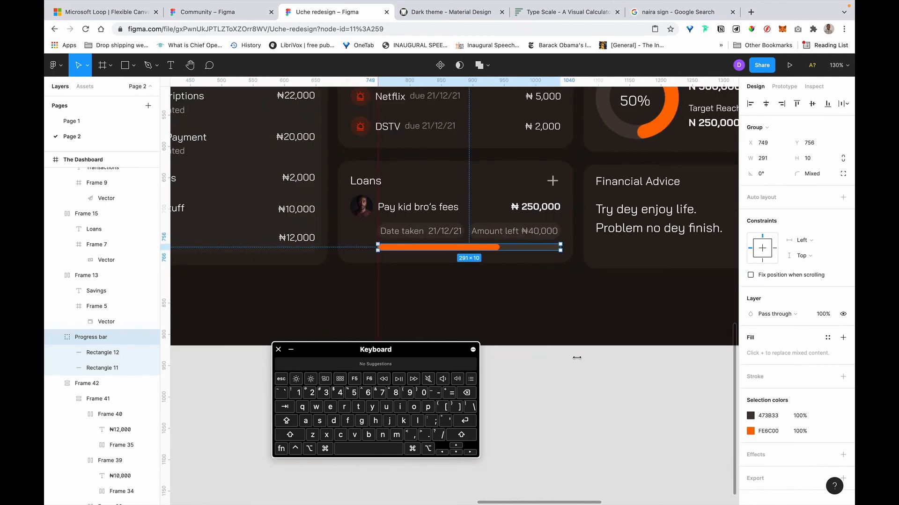
pyautogui.press('shift')
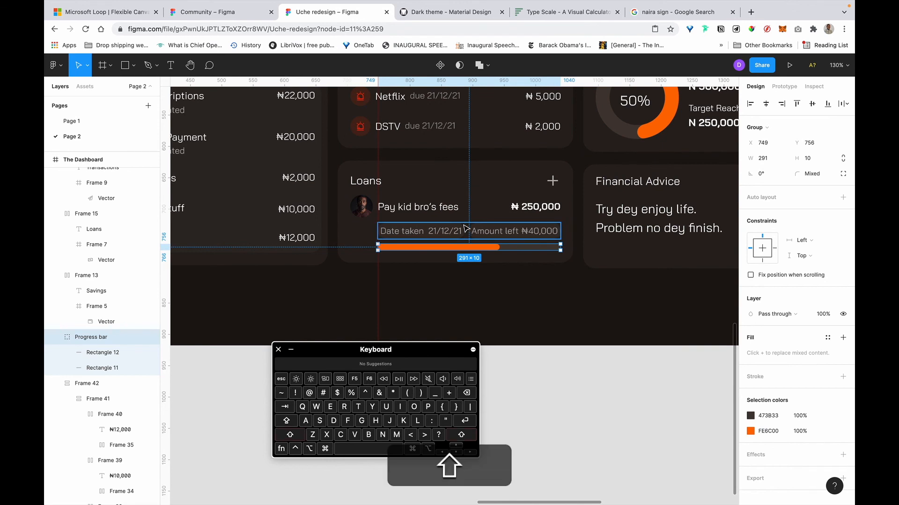
pyautogui.keyDown('shift'); pyautogui.click(442, 213); pyautogui.keyUp('shift')
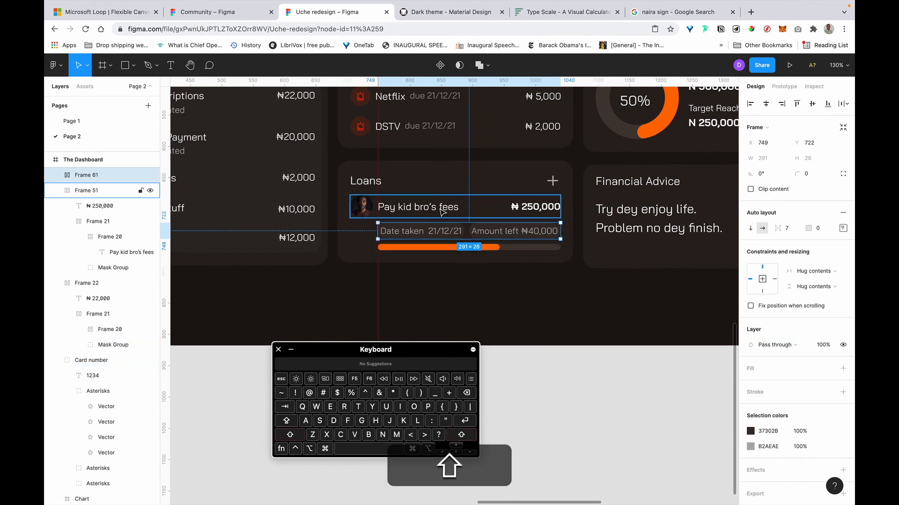
pyautogui.keyDown('shift'); pyautogui.click(518, 249); pyautogui.keyUp('shift')
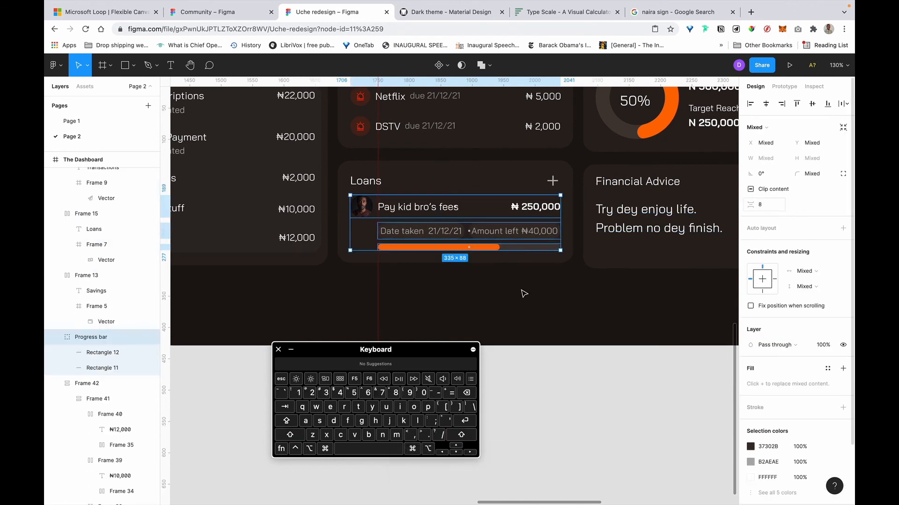
# Nudge the Date taken / Amount left row to Y 718, 12 px above the progress bar.
pyautogui.press('Escape')
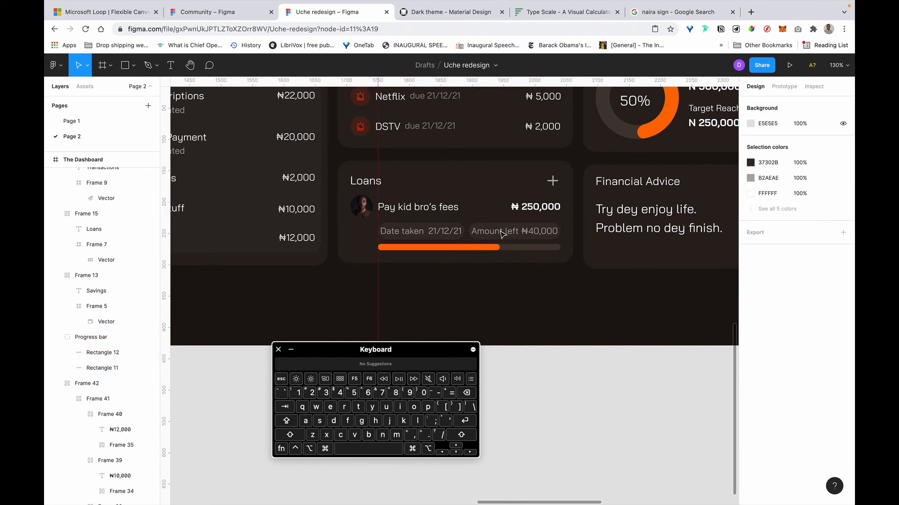
pyautogui.click(489, 234)
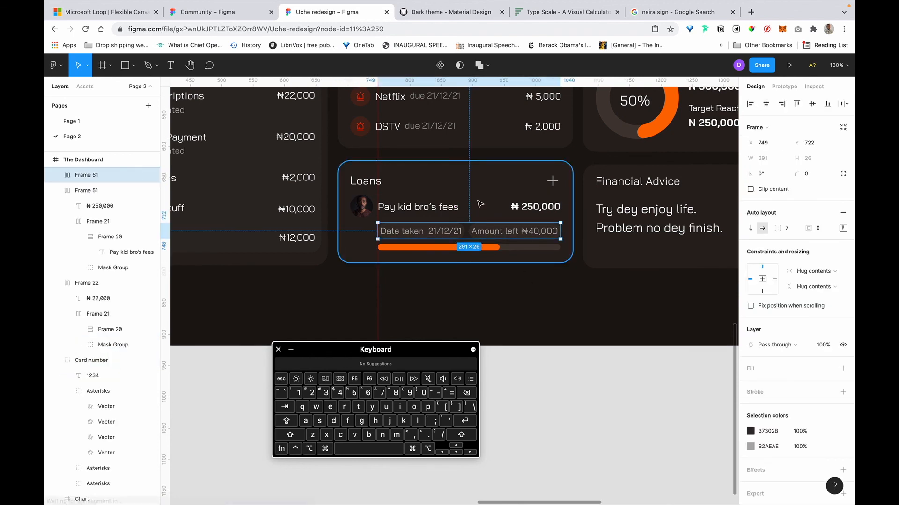
pyautogui.press('shift')
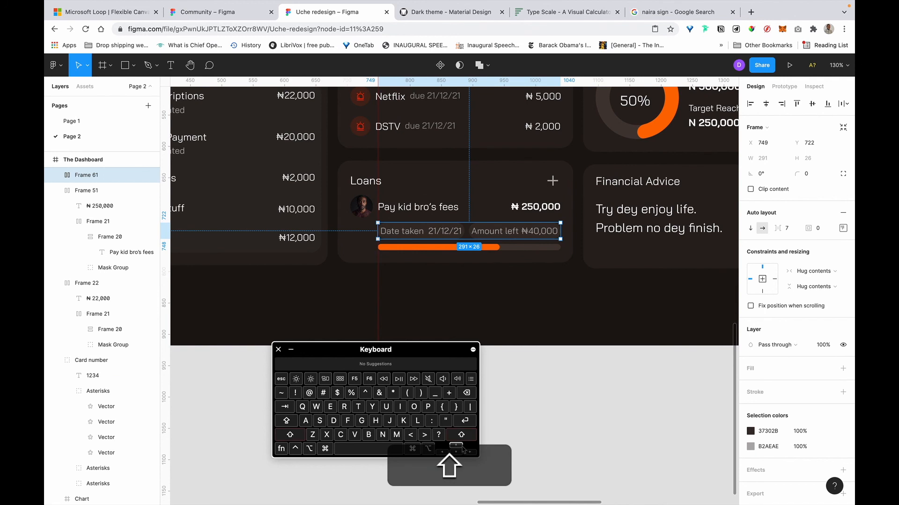
pyautogui.hotkey('shift', 'Up')
pyautogui.hotkey('shift', 'Up')
pyautogui.press('super+z')
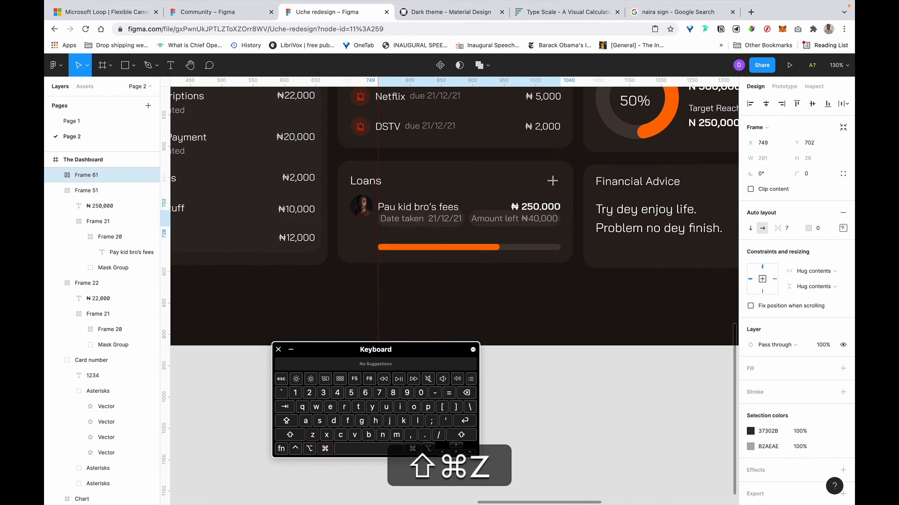
pyautogui.press('Up')
pyautogui.press('Up')
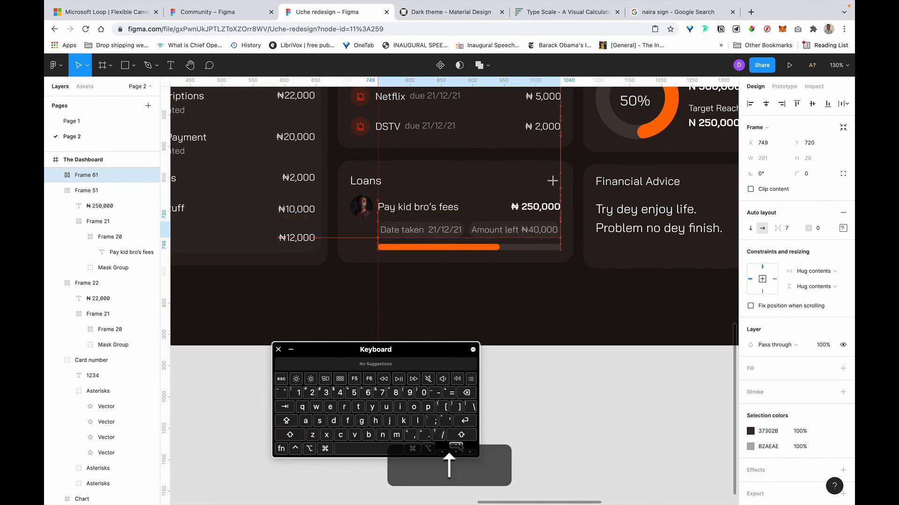
pyautogui.press('Up')
pyautogui.press('Up')
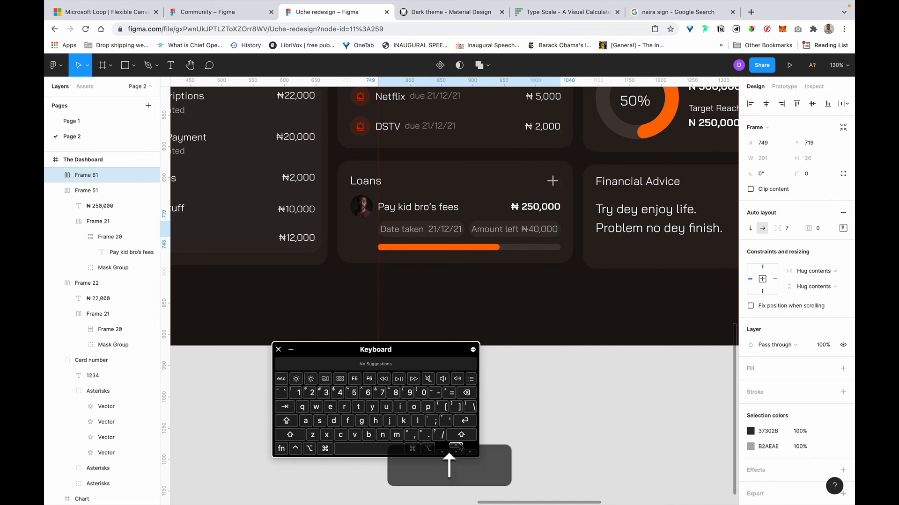
pyautogui.press('Up')
pyautogui.press('alt')
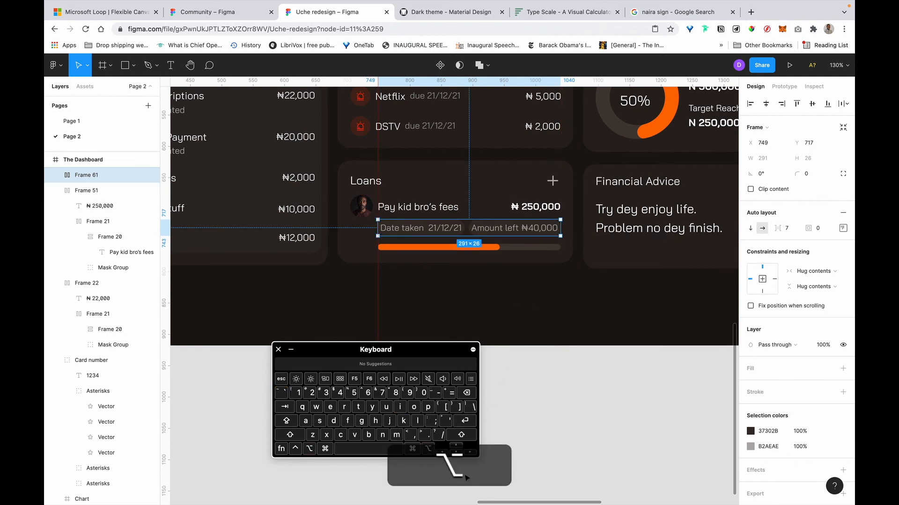
pyautogui.press('Down')
pyautogui.press('alt')
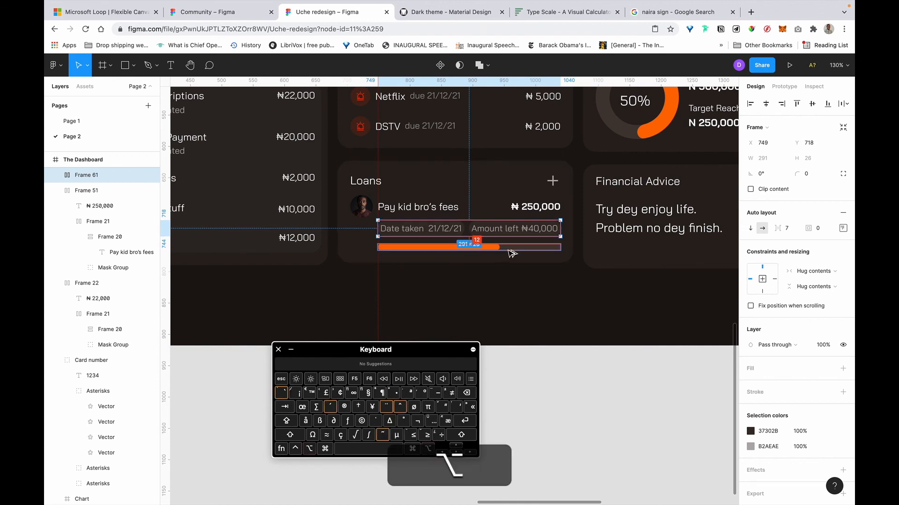
pyautogui.click(509, 250)
pyautogui.click(549, 342)
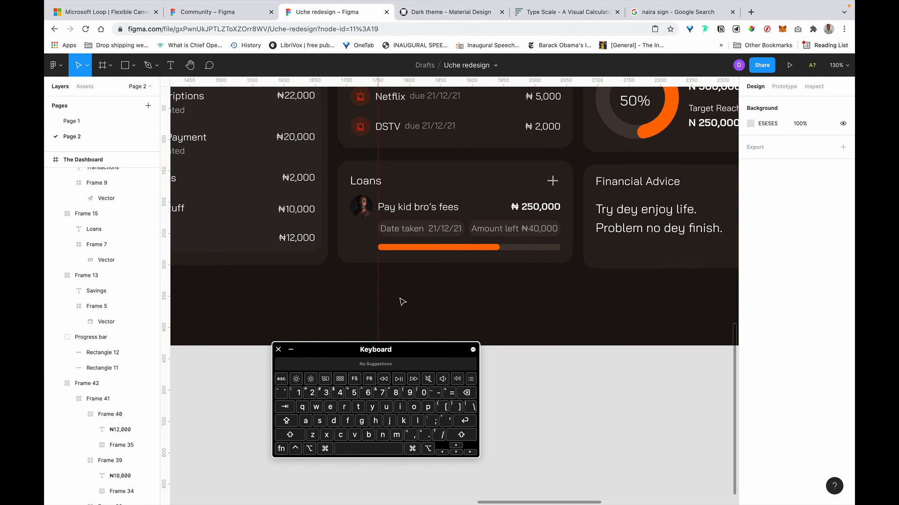
# Delete the red vertical guide in the Loans card and review the whole Dashboard frame.
pyautogui.click(377, 287)
pyautogui.press('BackSpace')
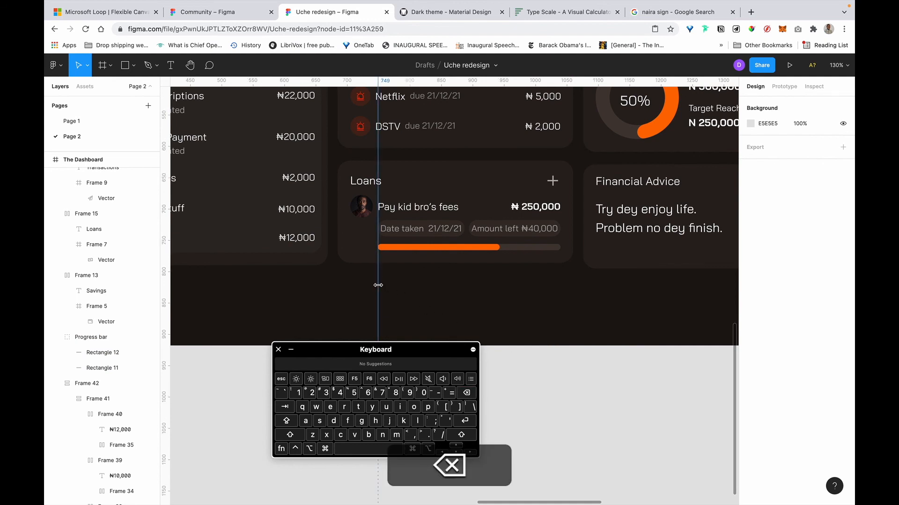
pyautogui.click(535, 276)
pyautogui.scroll(-5, 535, 277)
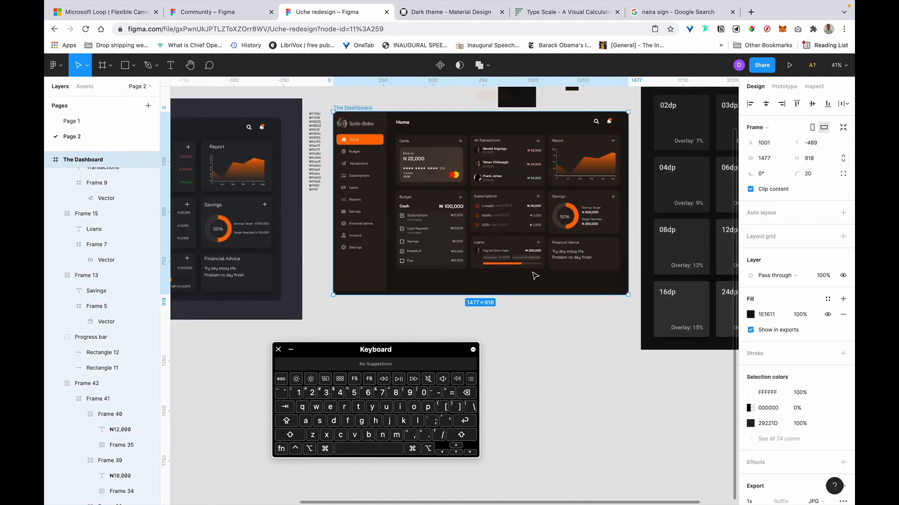
pyautogui.scroll(4, 535, 276)
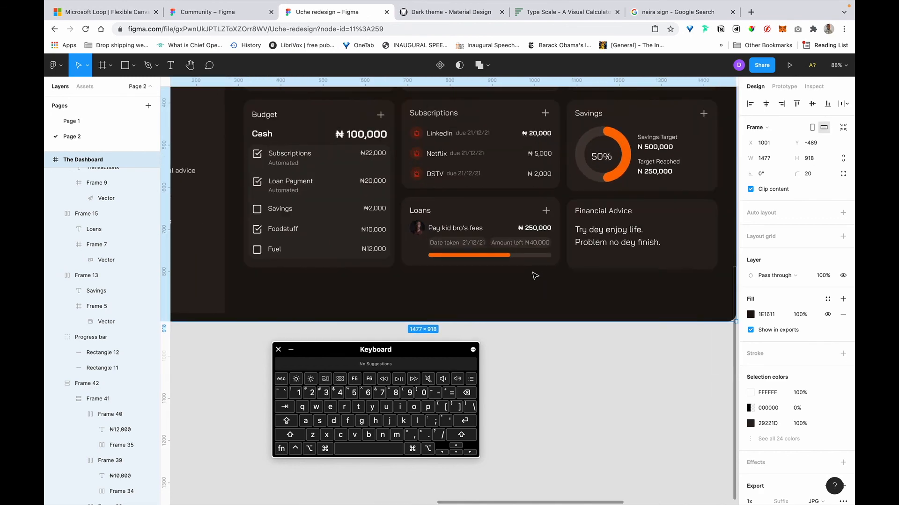
pyautogui.scroll(5, 583, 236)
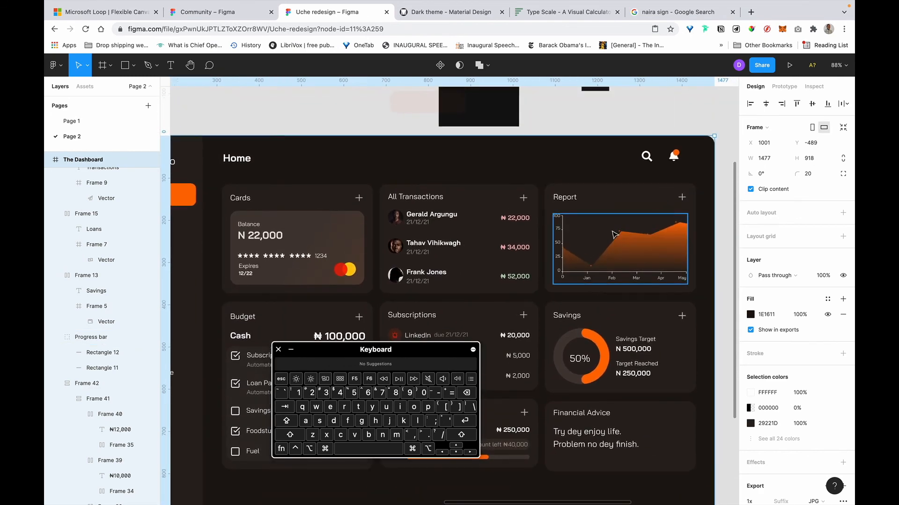
pyautogui.scroll(-1, 623, 234)
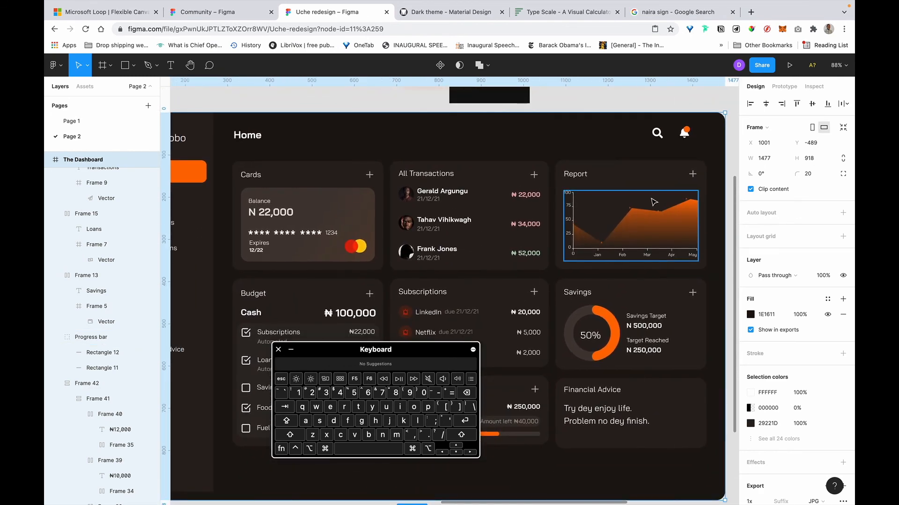
pyautogui.hscroll(2, 654, 202)
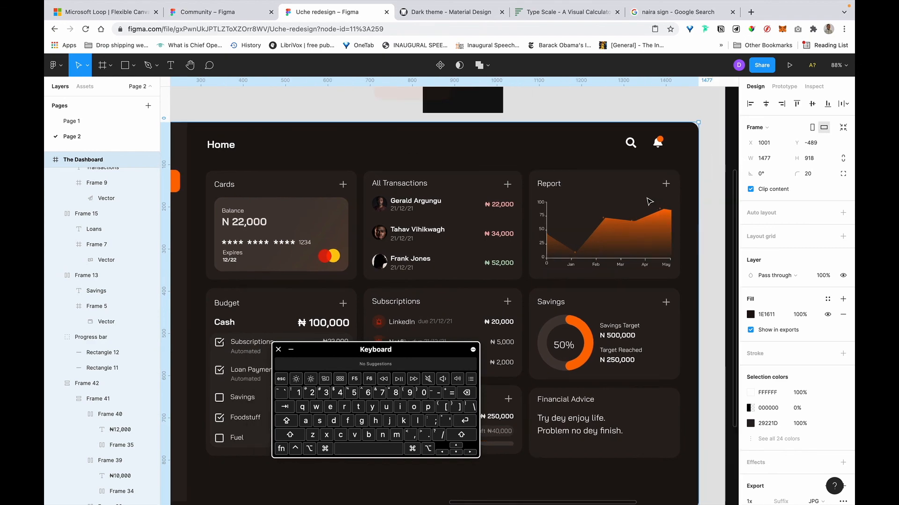
pyautogui.scroll(-1, 609, 328)
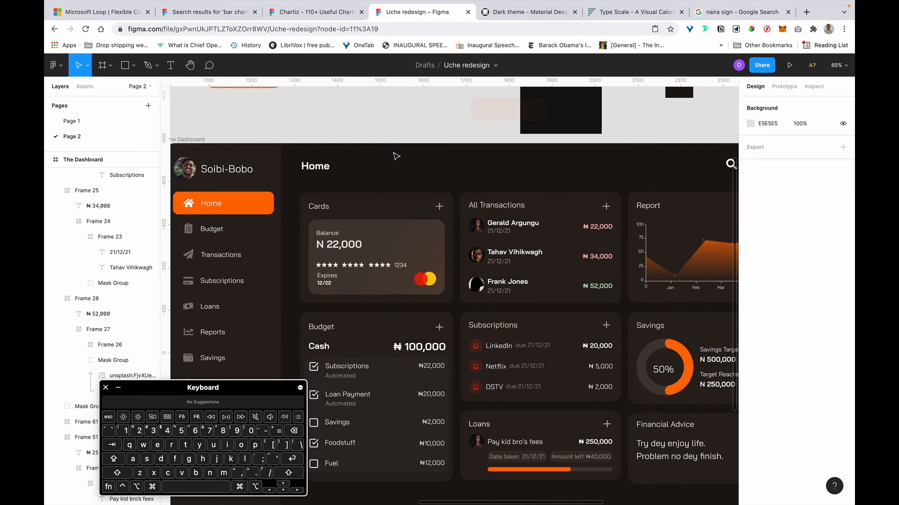
pyautogui.scroll(-3, 396, 131)
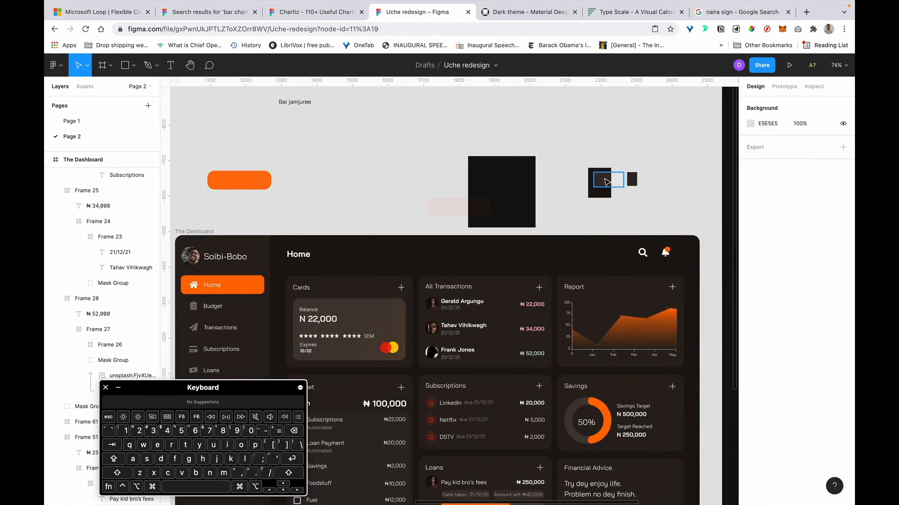
# With Rectangle 18 selected, launch Color Designer via a Quick Actions search for 'colo'.
pyautogui.click(633, 180)
pyautogui.press('super+slash')
pyautogui.press('super+c')
pyautogui.press('super+slash')
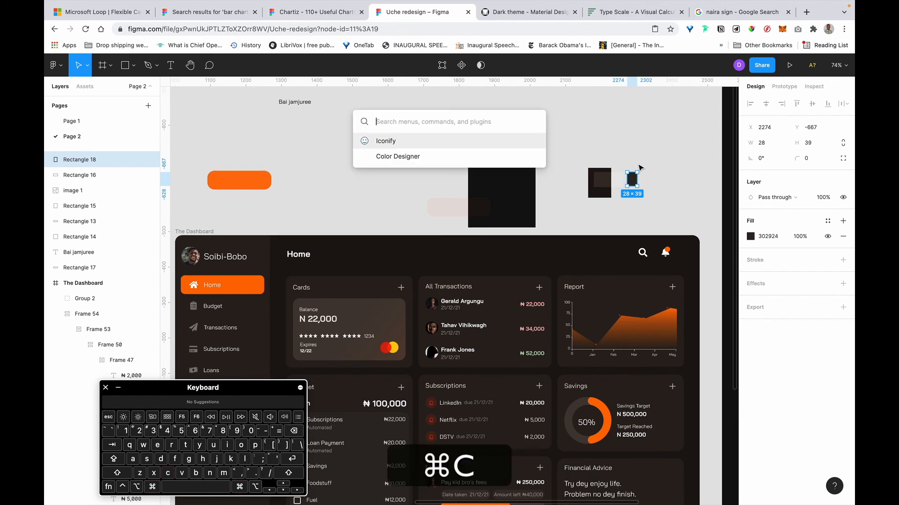
pyautogui.write('colo')
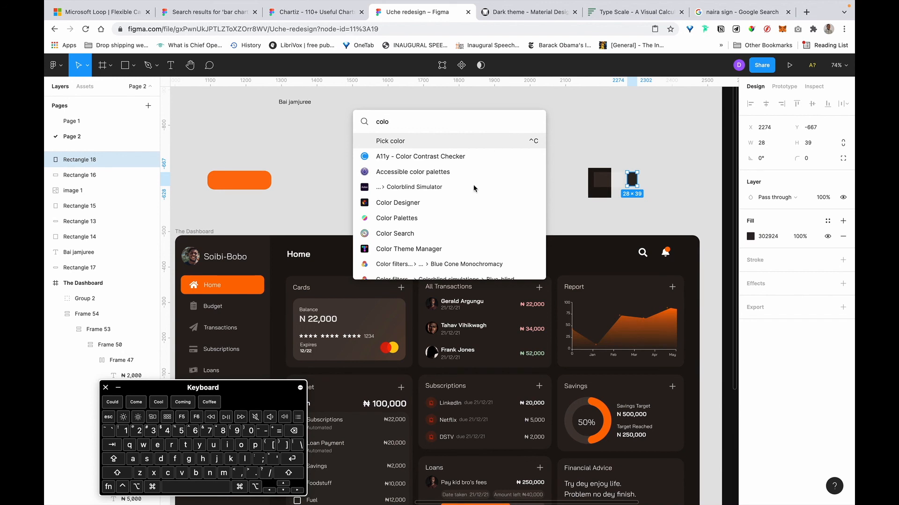
pyautogui.click(448, 199)
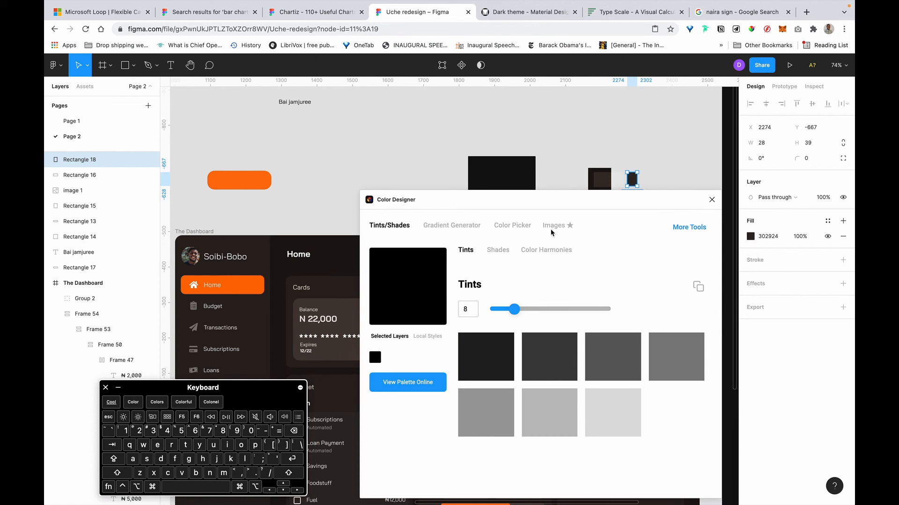
# Reload Rectangle 18's colour and raise the tint count from 8 to 20.
pyautogui.click(582, 146)
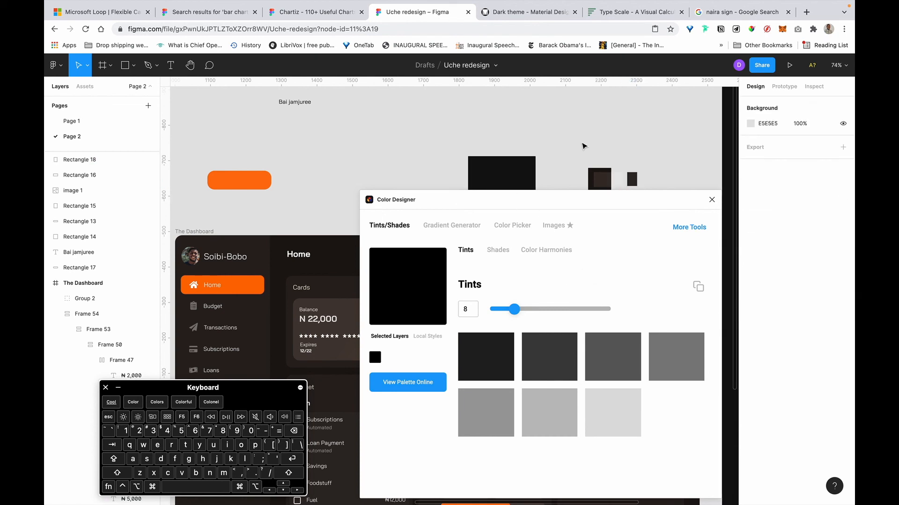
pyautogui.click(632, 180)
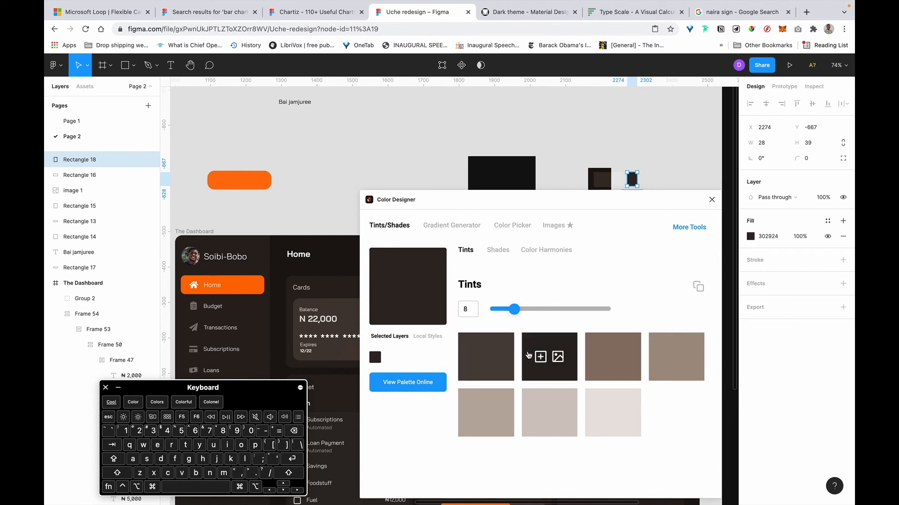
pyautogui.moveTo(517, 309); pyautogui.dragTo(552, 309)
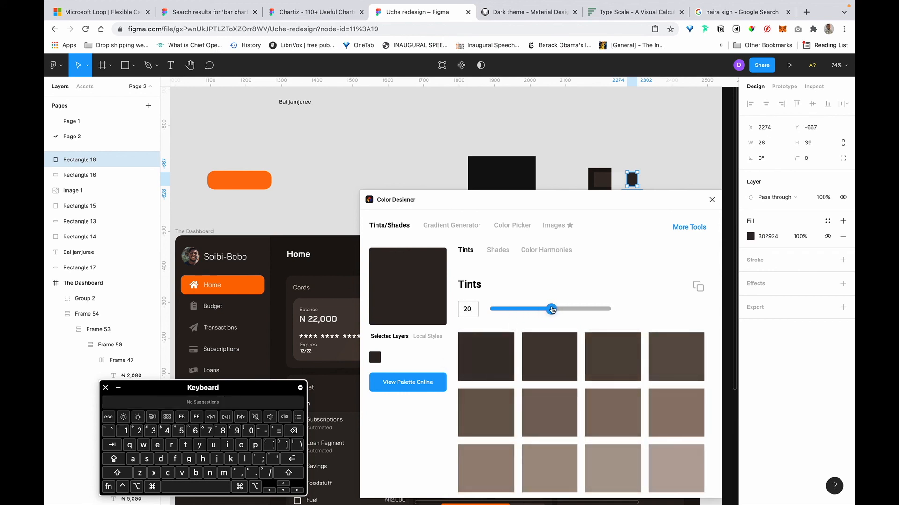
pyautogui.moveTo(580, 200); pyautogui.dragTo(431, 102)
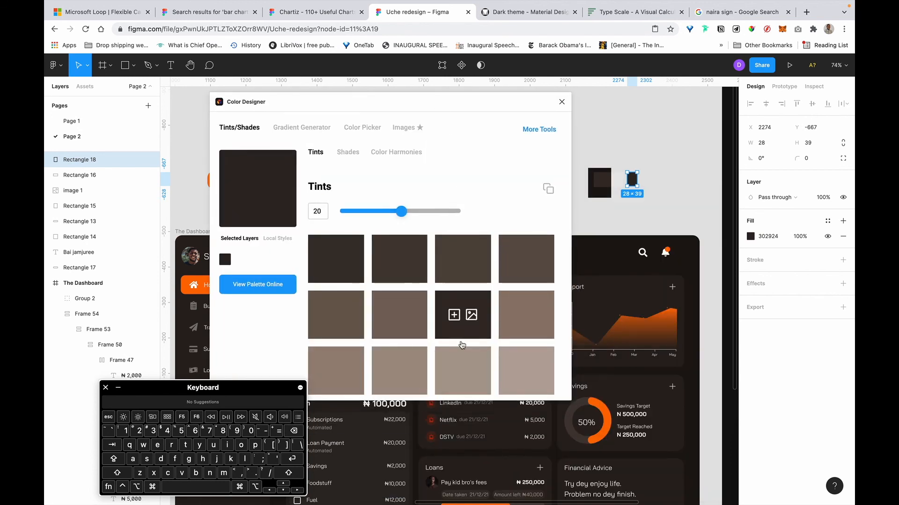
# Inspect the rectangle's 302924 fill, which reads HSL 25, 14, 16 at 100%.
pyautogui.scroll(-5, 462, 341)
pyautogui.scroll(1, 463, 364)
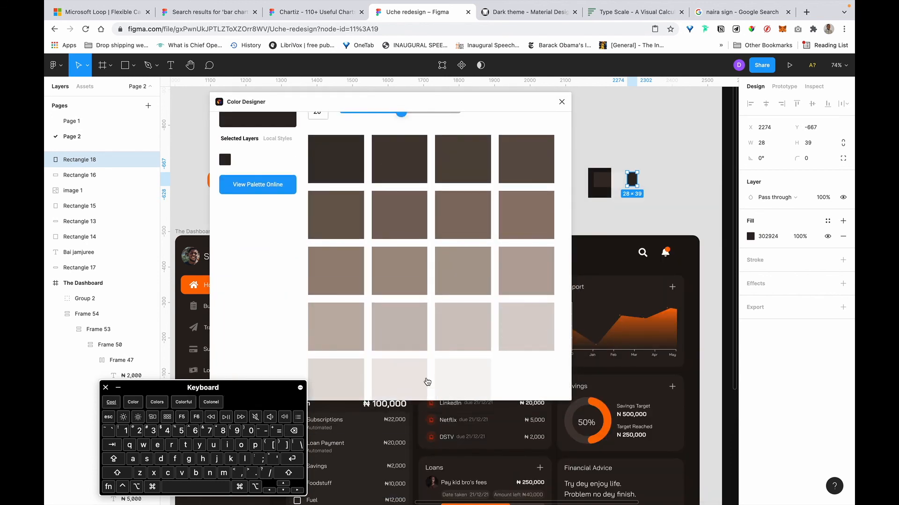
pyautogui.scroll(3, 552, 265)
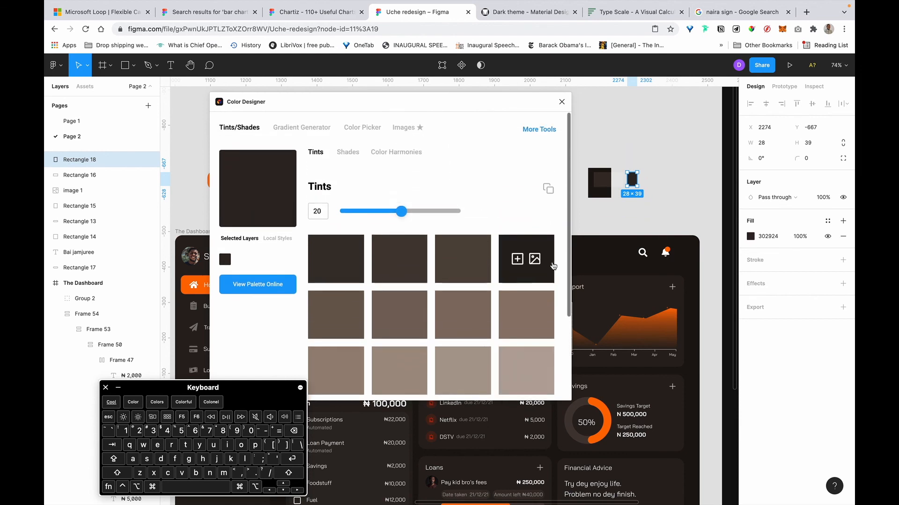
pyautogui.scroll(-3, 511, 216)
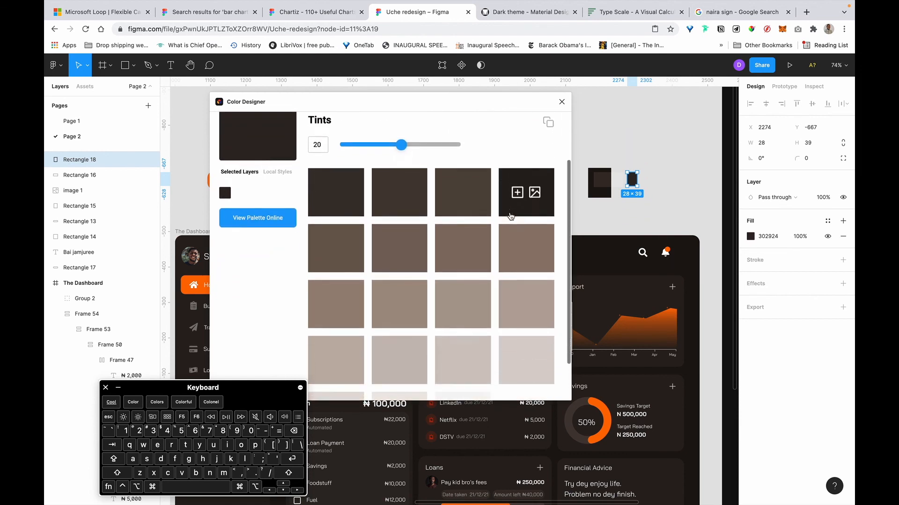
pyautogui.scroll(-2, 523, 308)
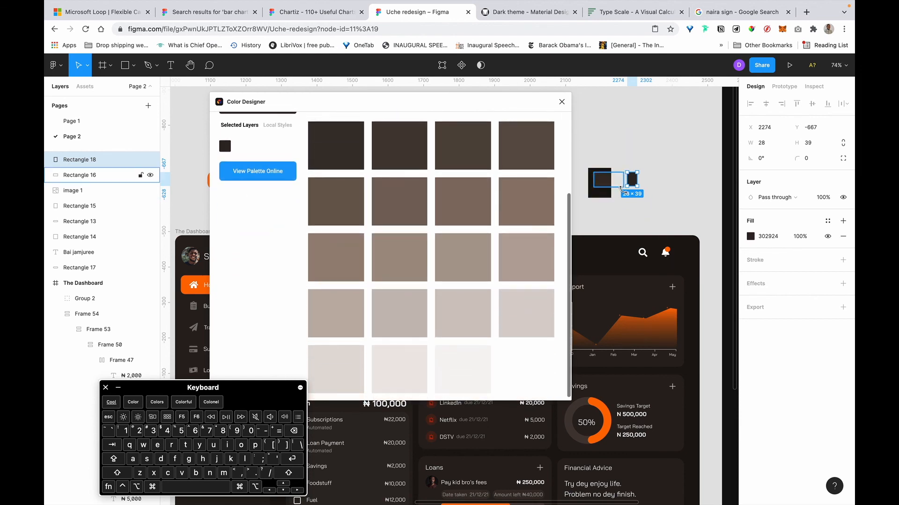
pyautogui.scroll(5, 627, 194)
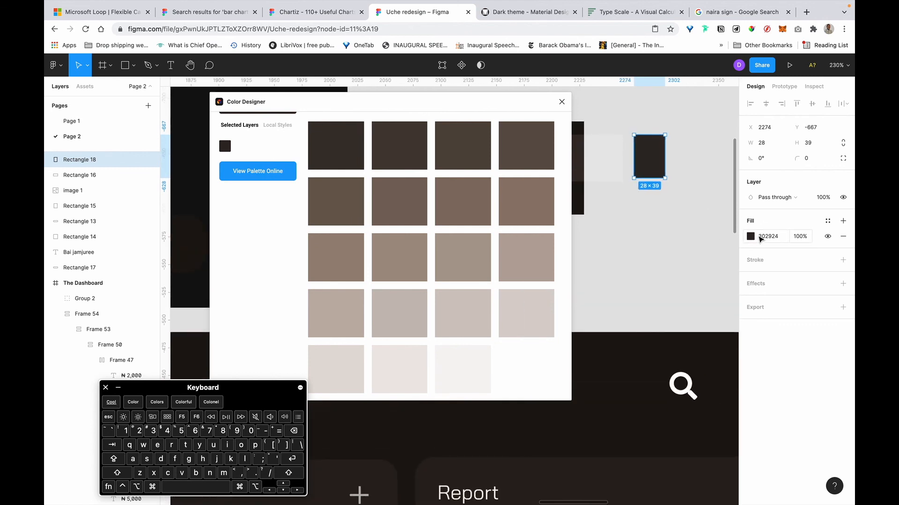
pyautogui.hscroll(-5, 693, 213)
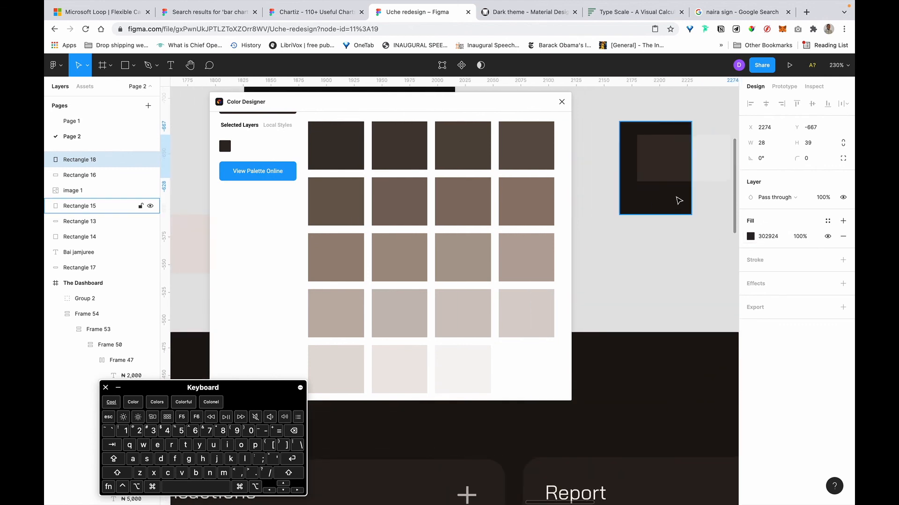
pyautogui.hscroll(4, 696, 196)
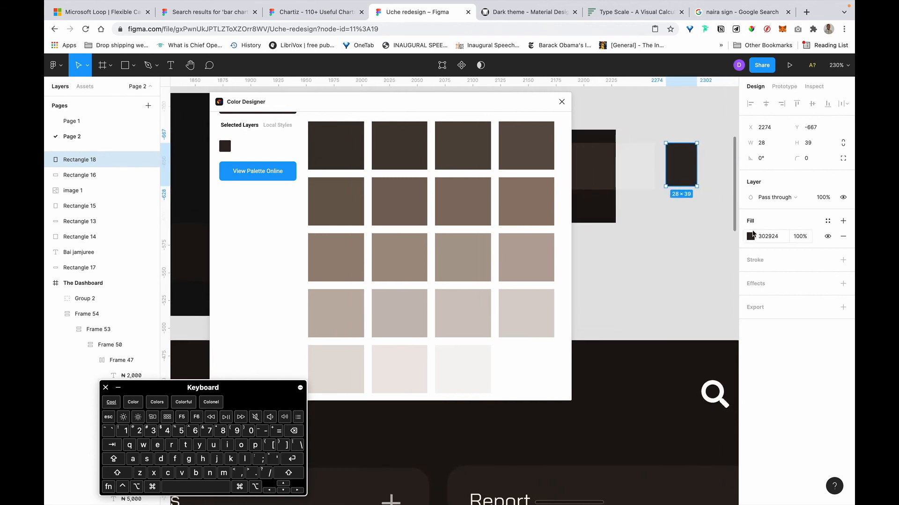
pyautogui.click(751, 237)
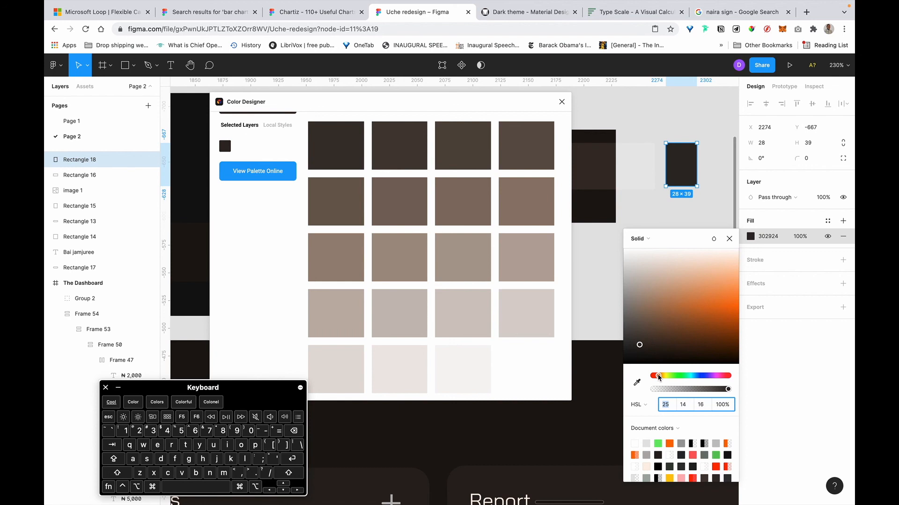
# Shift Rectangle 18's fill hue to blue and lighten it to pale gray CFD4DA.
pyautogui.moveTo(658, 377); pyautogui.dragTo(697, 376)
pyautogui.moveTo(624, 317); pyautogui.dragTo(637, 268)
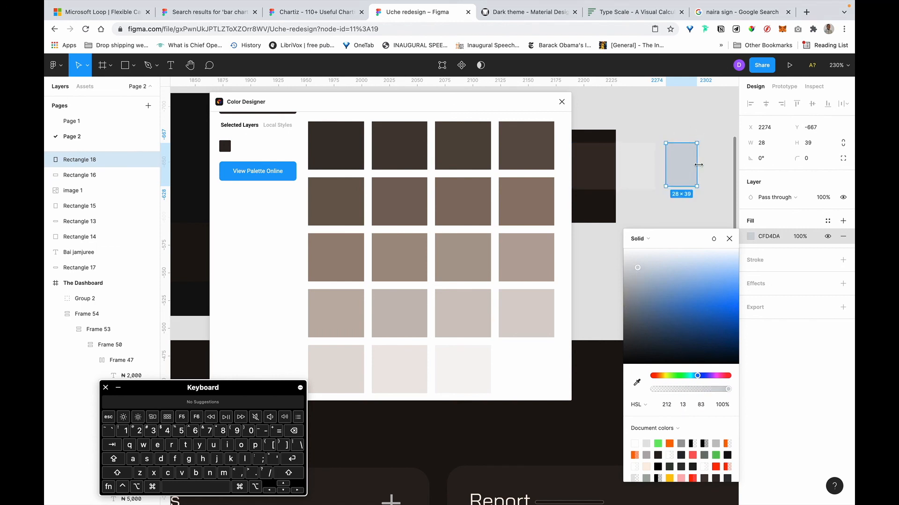
pyautogui.scroll(-10, 698, 165)
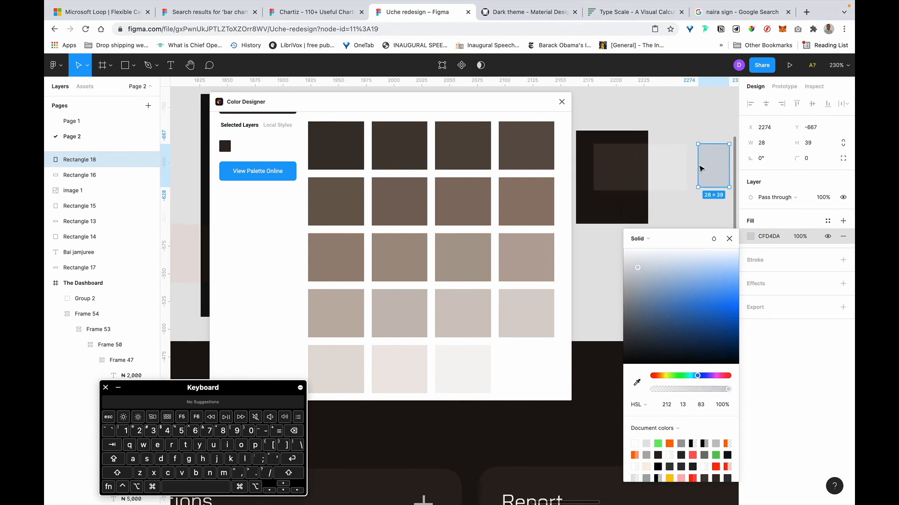
pyautogui.hscroll(-5, 700, 168)
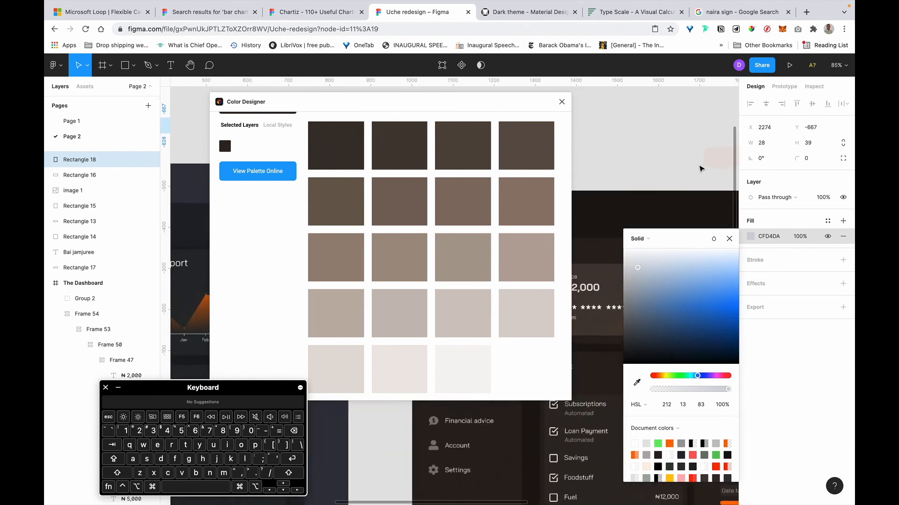
pyautogui.scroll(-8, 701, 169)
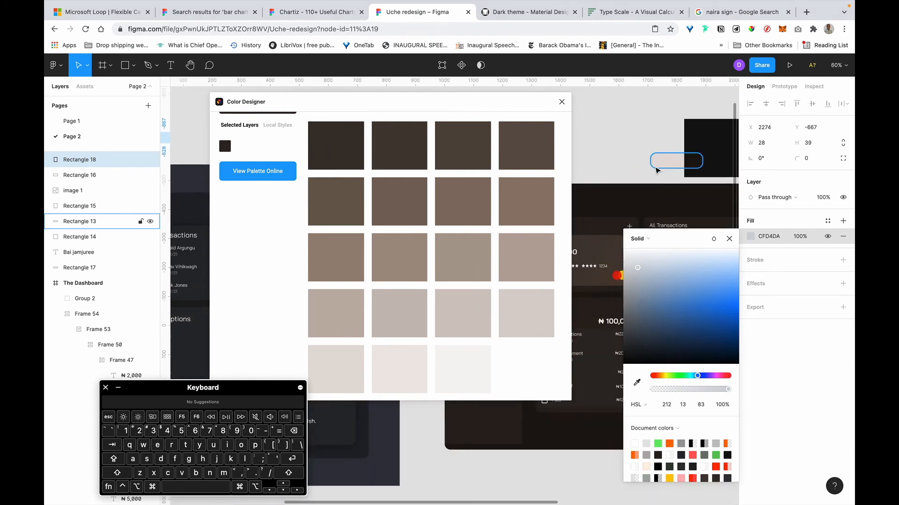
pyautogui.click(604, 122)
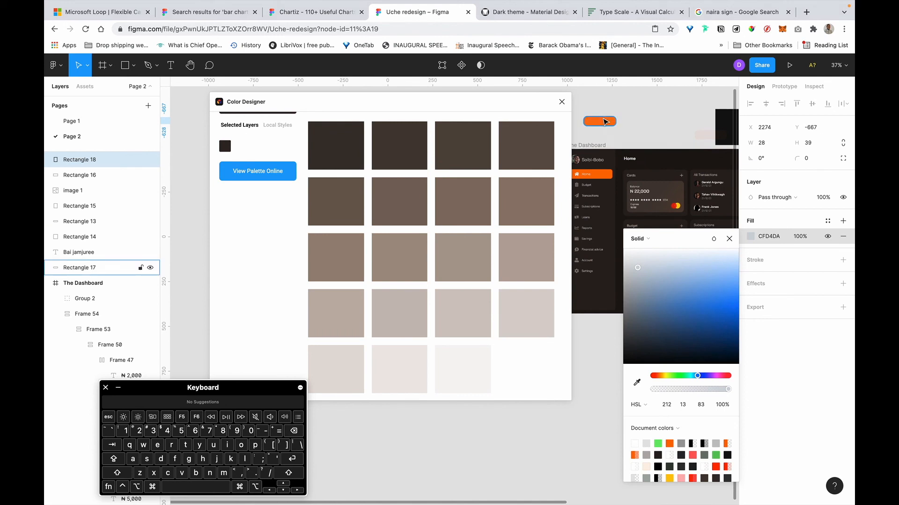
# Duplicate the orange rectangle beside the gray swatch, narrow the copy, and bring it to front.
pyautogui.moveTo(604, 122)
pyautogui.mouseDown()
pyautogui.moveTo(744, 127)
pyautogui.moveTo(617, 123)
pyautogui.mouseUp()
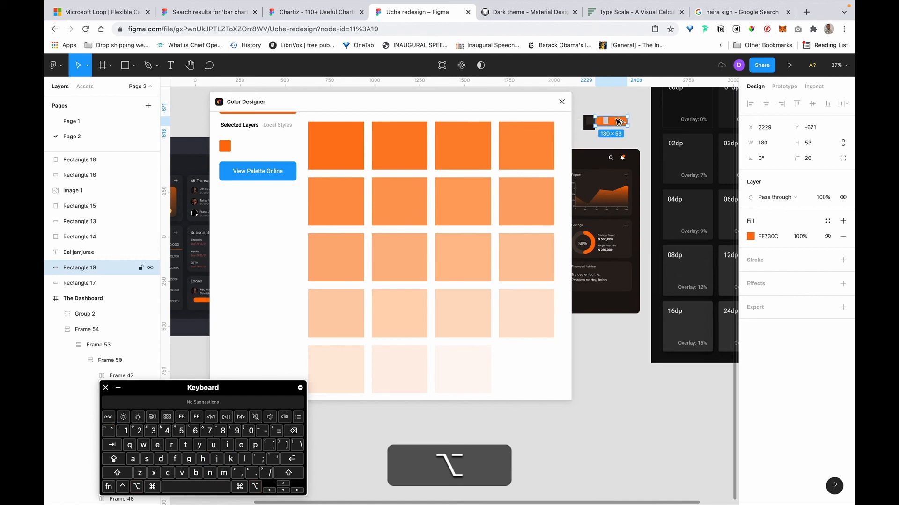
pyautogui.scroll(5, 617, 122)
pyautogui.scroll(5, 617, 122)
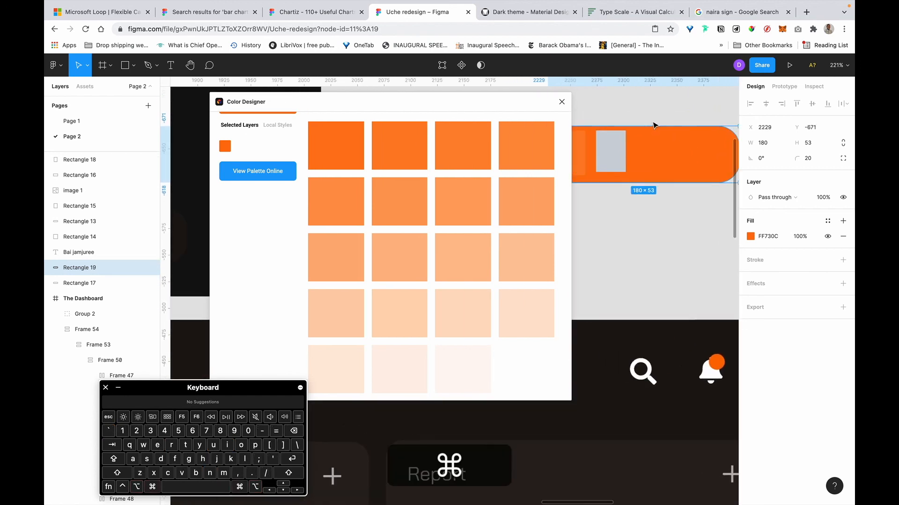
pyautogui.scroll(-5, 703, 145)
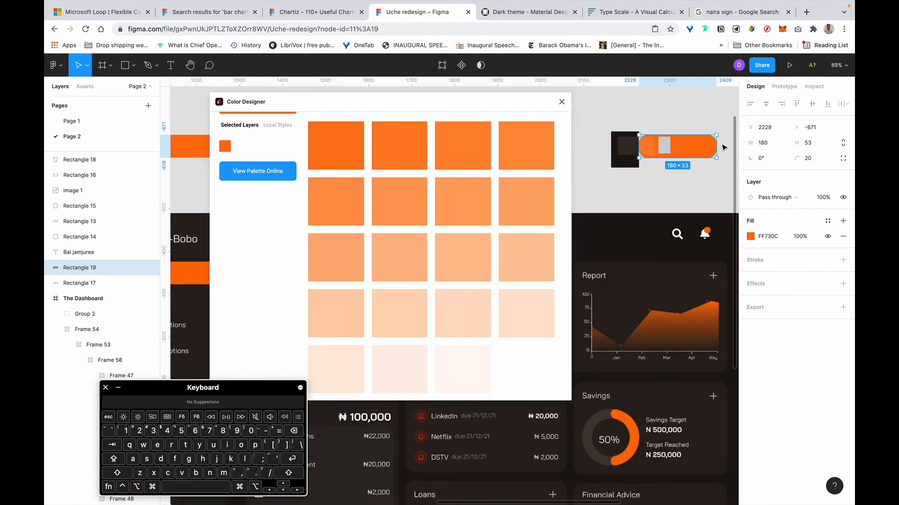
pyautogui.moveTo(695, 146); pyautogui.dragTo(691, 146)
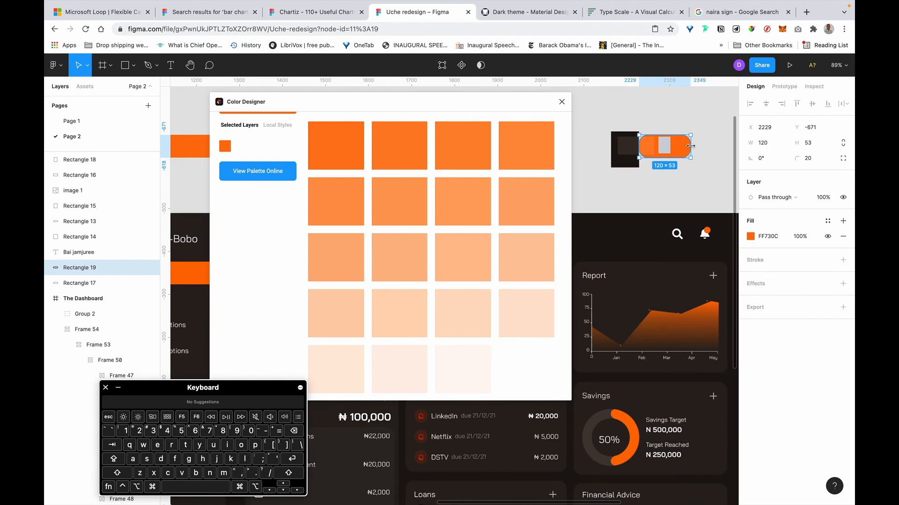
pyautogui.press('super+bracketright')
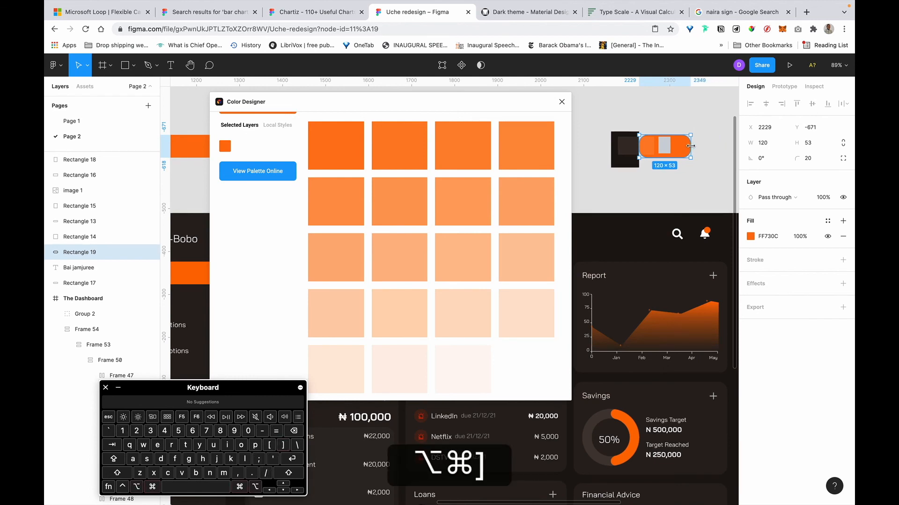
pyautogui.press('alt+super+bracketright')
# Resize the orange copy to a 66×29 pill positioned over the gray swatch.
pyautogui.moveTo(684, 158); pyautogui.dragTo(693, 160)
pyautogui.scroll(5, 693, 160)
pyautogui.scroll(10, 692, 159)
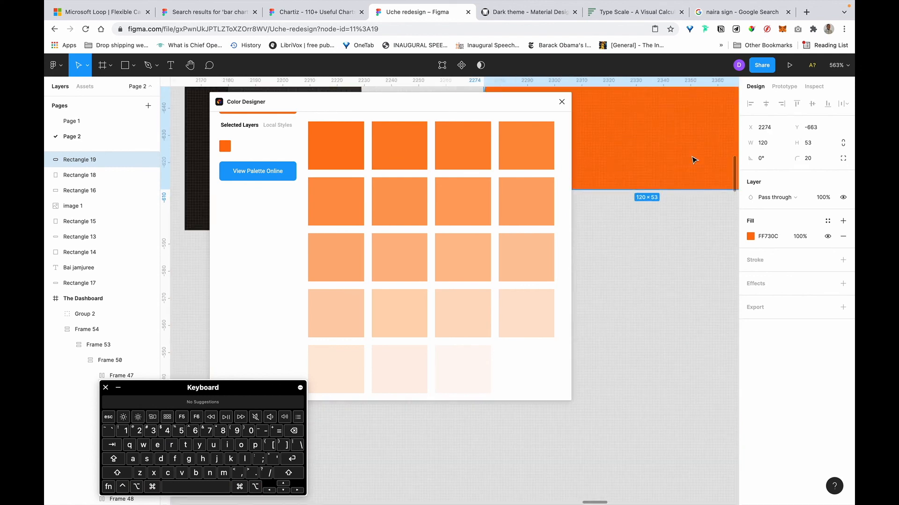
pyautogui.hotkey('alt', 'shift')
pyautogui.hotkey('alt', 'shift')
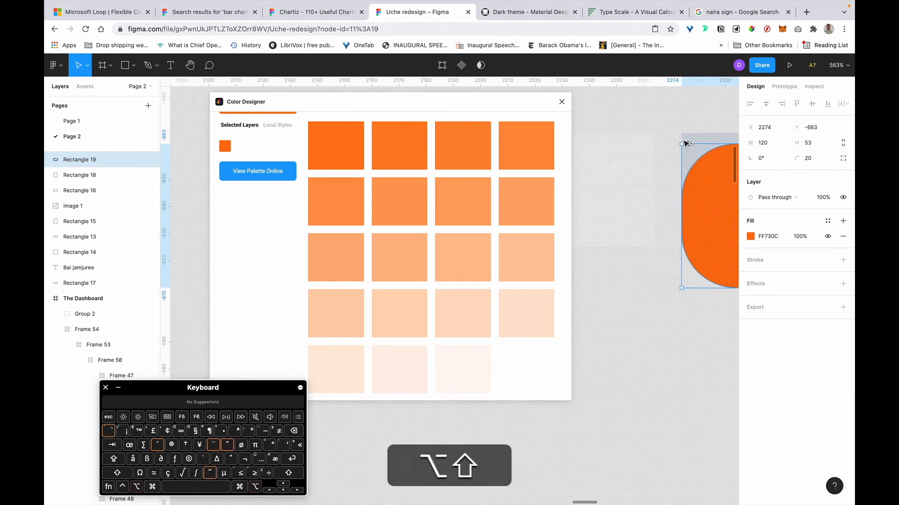
pyautogui.moveTo(733, 185); pyautogui.dragTo(611, 188)
pyautogui.hscroll(3, 611, 188)
pyautogui.scroll(-2, 610, 189)
pyautogui.scroll(-5, 611, 189)
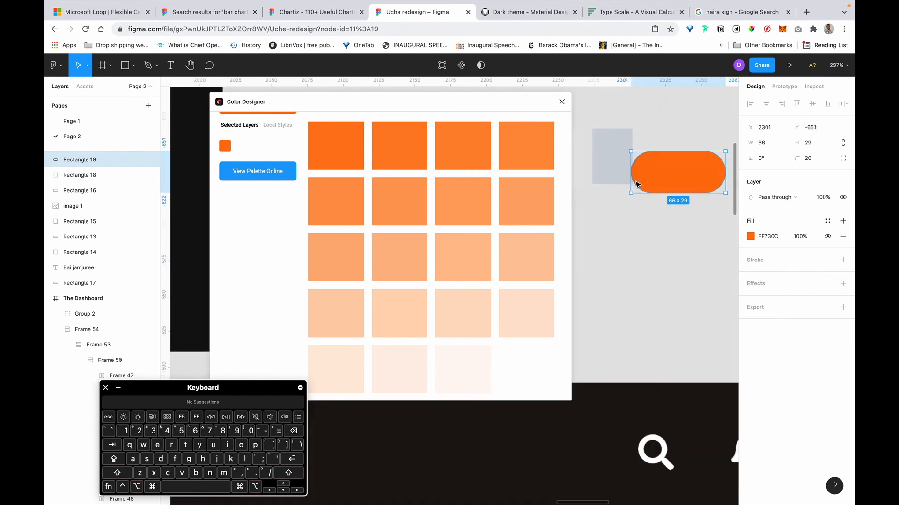
pyautogui.moveTo(664, 174); pyautogui.dragTo(641, 170)
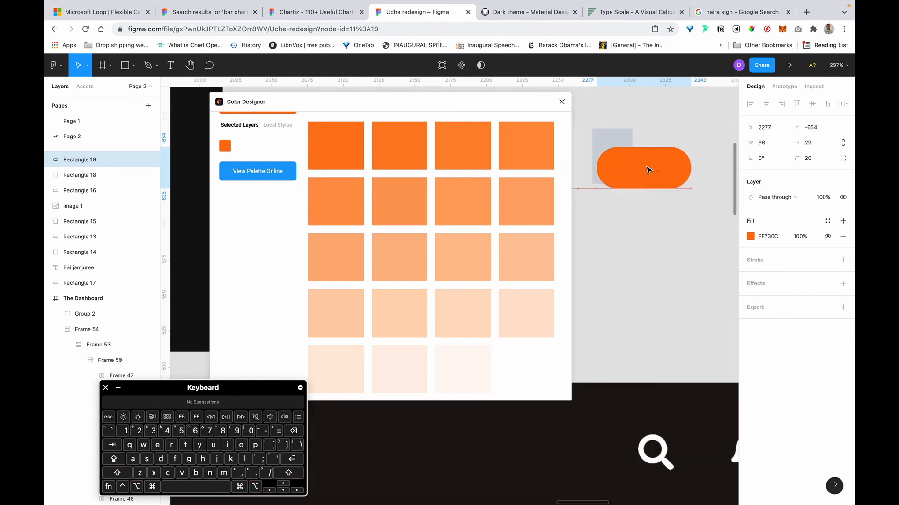
pyautogui.scroll(5, 648, 169)
# Set the orange pill's fill opacity to 5%.
pyautogui.click(800, 235)
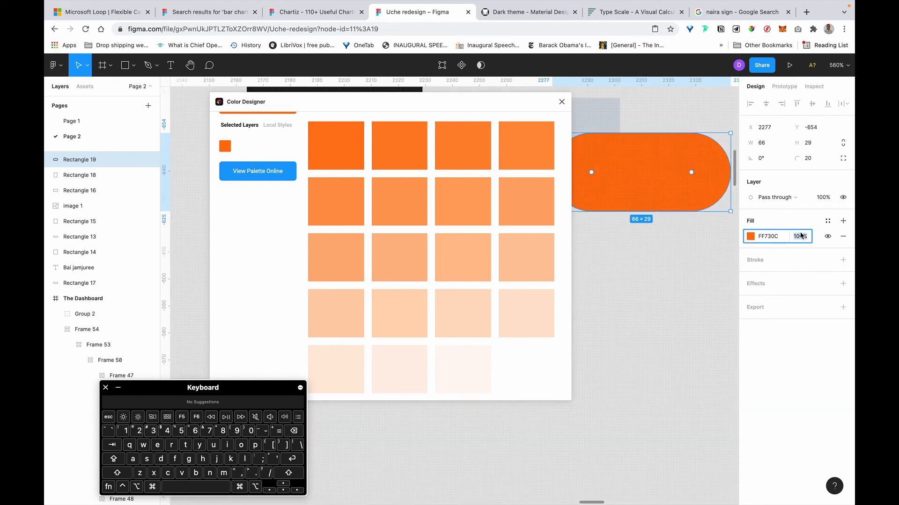
pyautogui.press('Left')
pyautogui.press('Right')
pyautogui.press('Right')
pyautogui.press('Right')
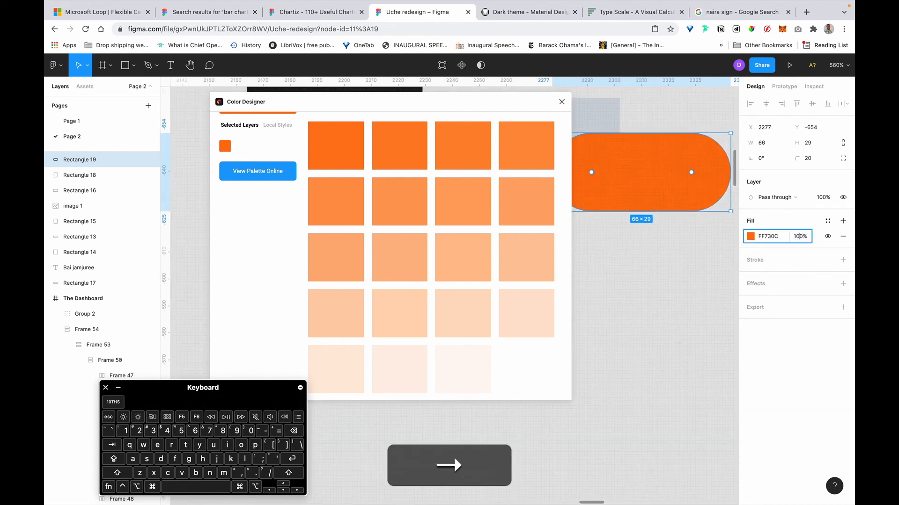
pyautogui.press('BackSpace')
pyautogui.press('BackSpace')
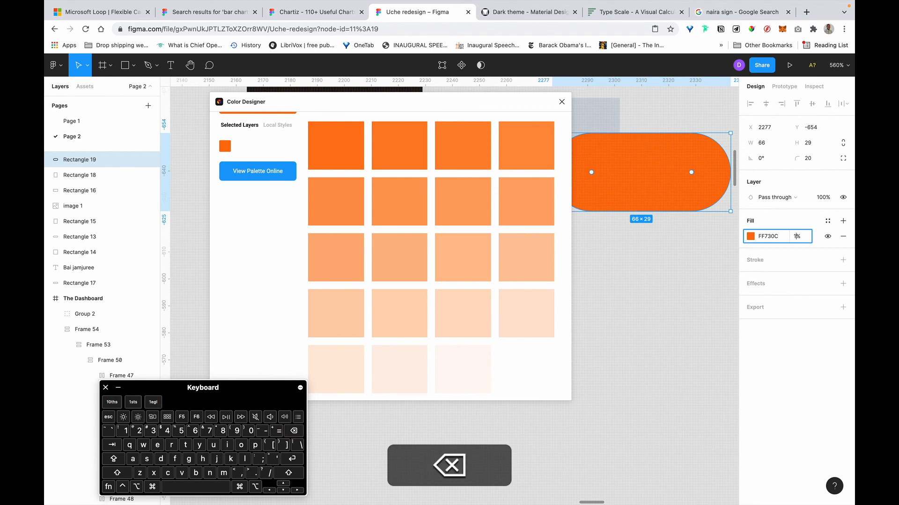
pyautogui.write('5')
pyautogui.press('Return')
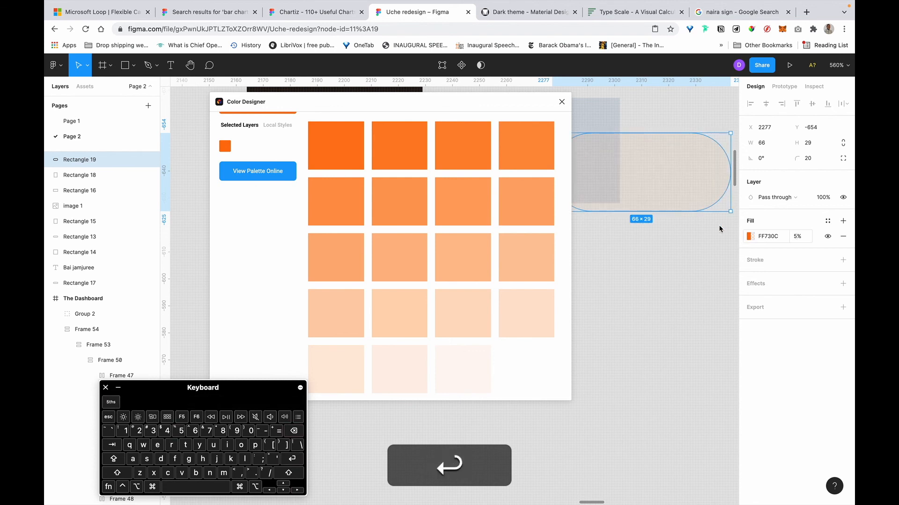
pyautogui.hscroll(-3, 679, 171)
pyautogui.scroll(2, 679, 170)
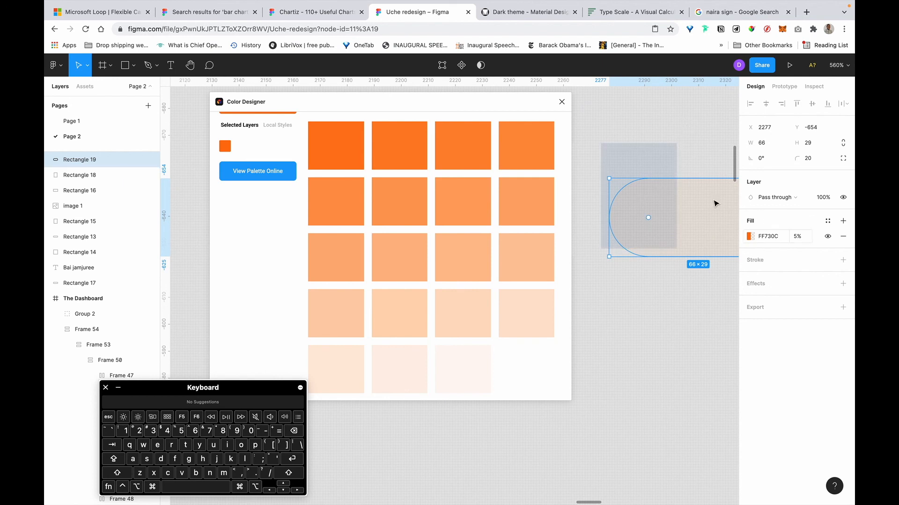
pyautogui.scroll(2, 696, 151)
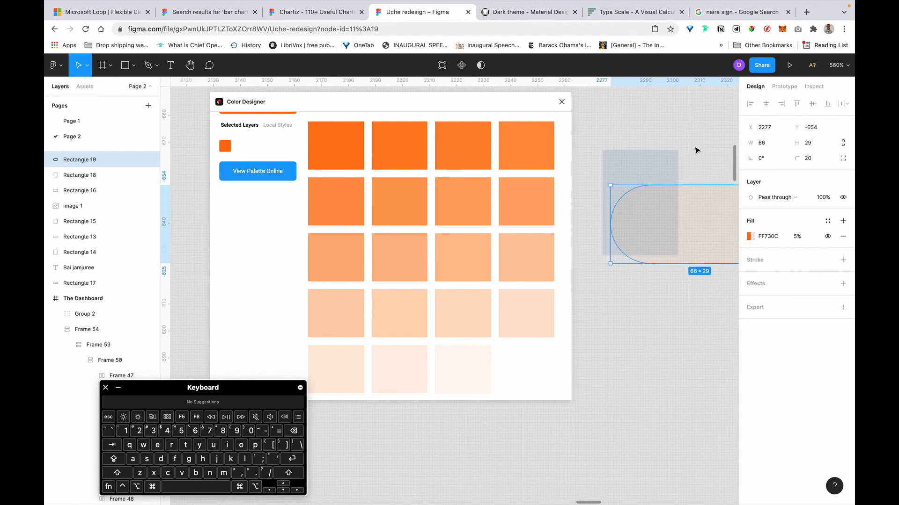
pyautogui.click(638, 150)
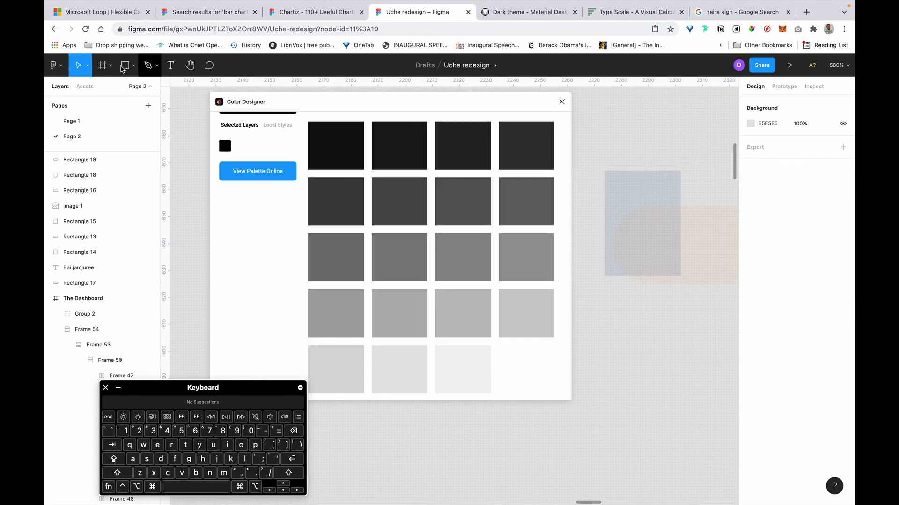
# Draw a 38×49 rectangle and fill it with D1CFD0 sampled from the faint pill by eyedropper.
pyautogui.click(125, 65)
pyautogui.moveTo(666, 138); pyautogui.dragTo(699, 168)
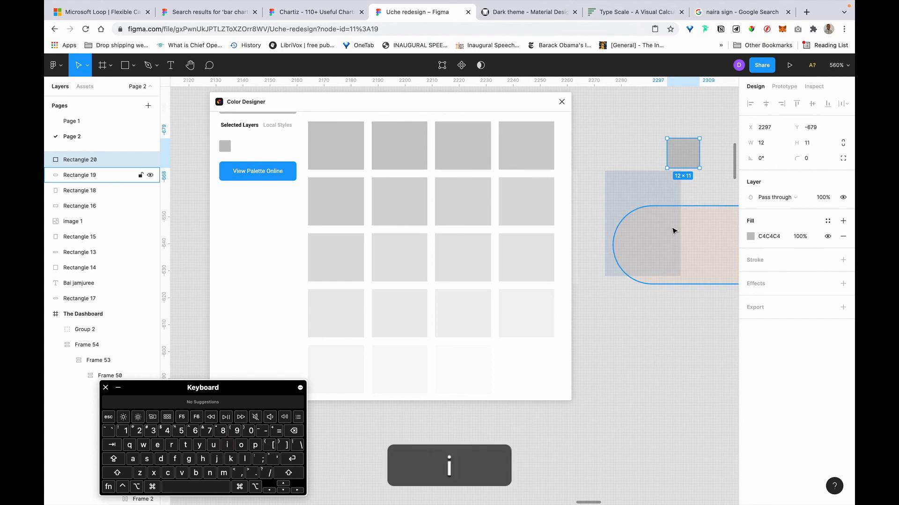
pyautogui.press('i')
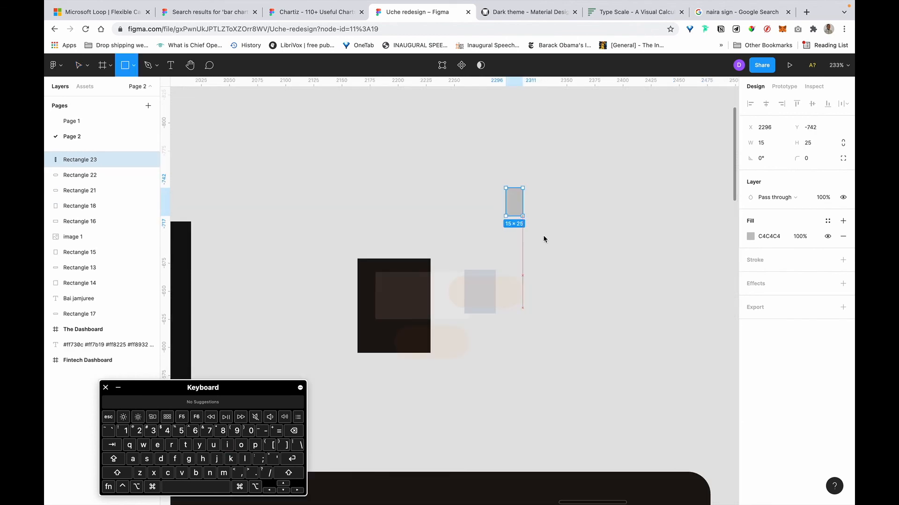
pyautogui.moveTo(542, 237); pyautogui.dragTo(548, 243)
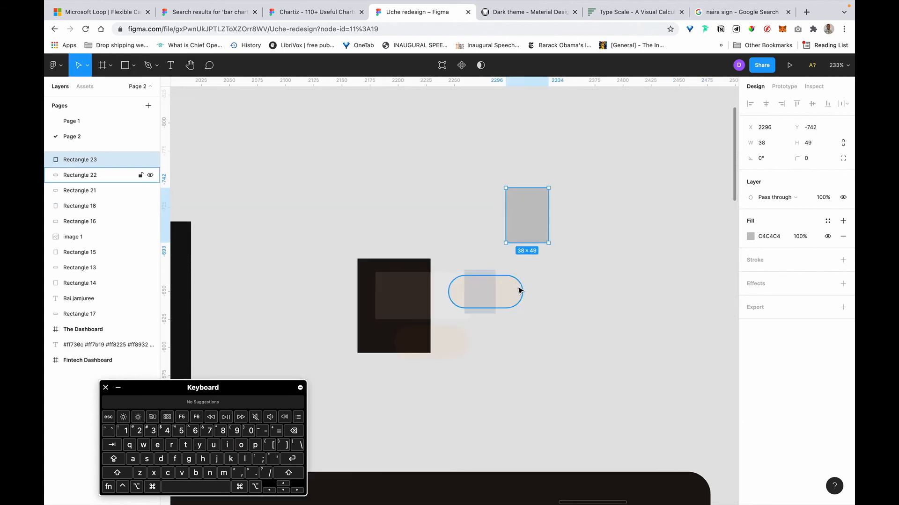
pyautogui.press('i')
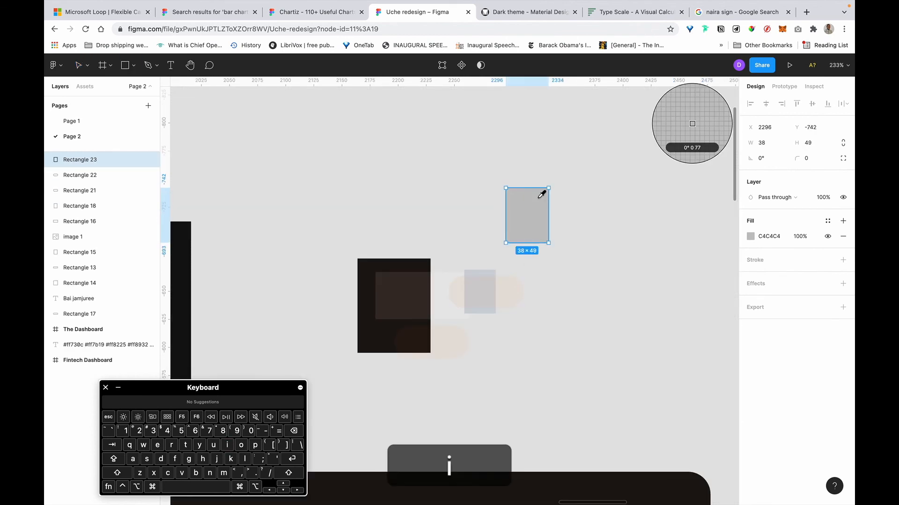
pyautogui.click(489, 282)
pyautogui.click(580, 221)
pyautogui.click(513, 216)
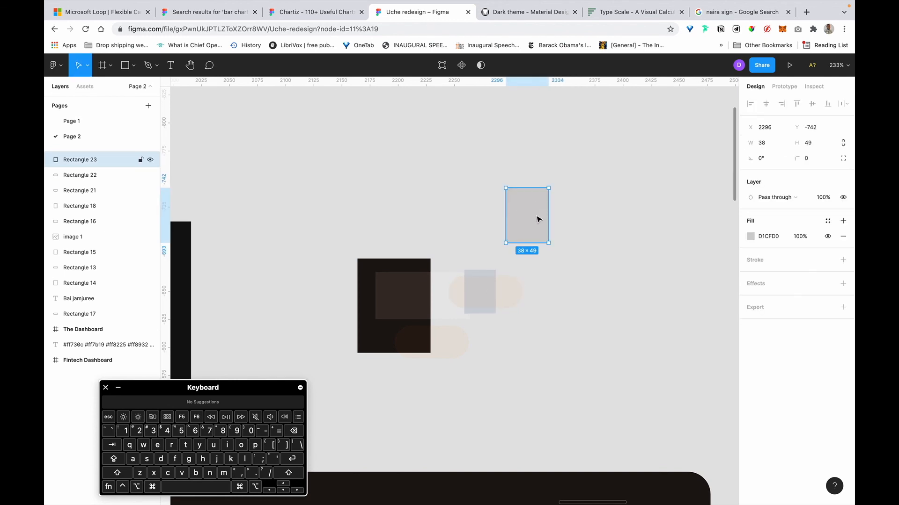
pyautogui.press('super+slash')
# Launch Color Designer via a Quick Actions search for 'colo' and raise the tint count to 20.
pyautogui.write('c')
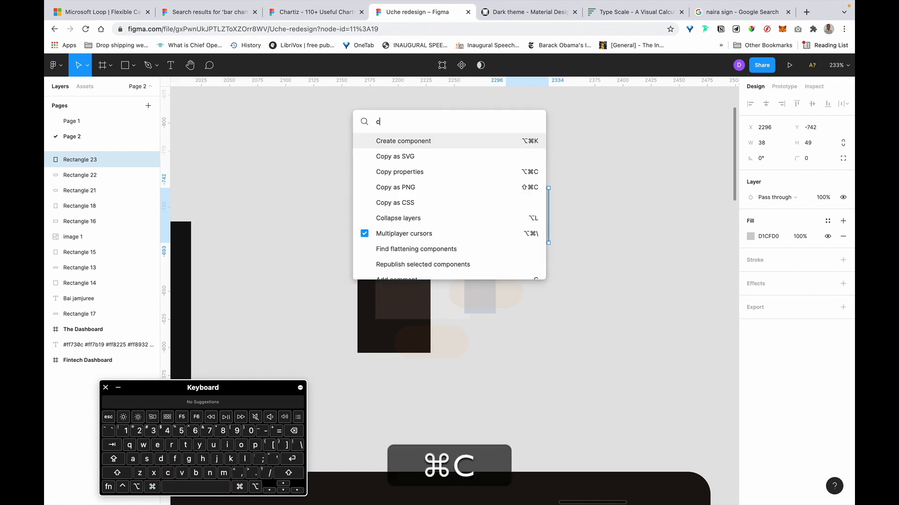
pyautogui.write('olo')
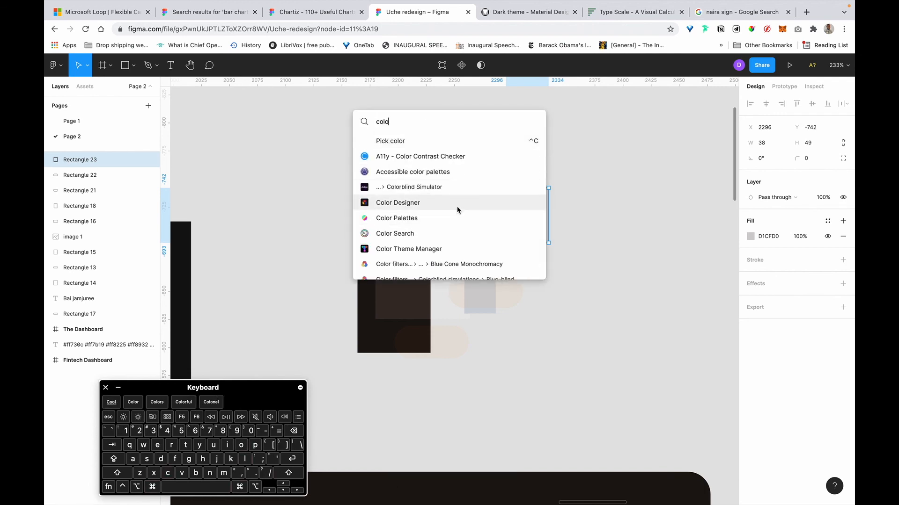
pyautogui.click(459, 208)
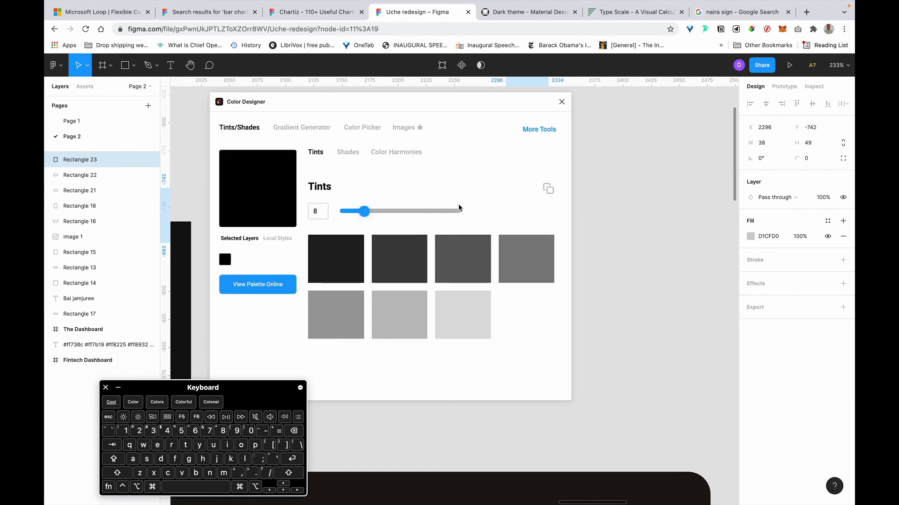
pyautogui.moveTo(395, 97); pyautogui.dragTo(298, 101)
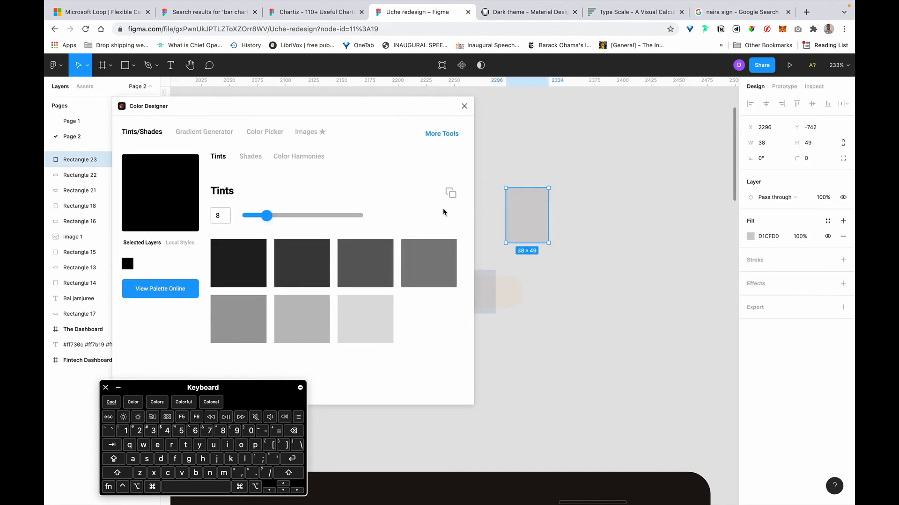
pyautogui.moveTo(261, 220); pyautogui.dragTo(304, 220)
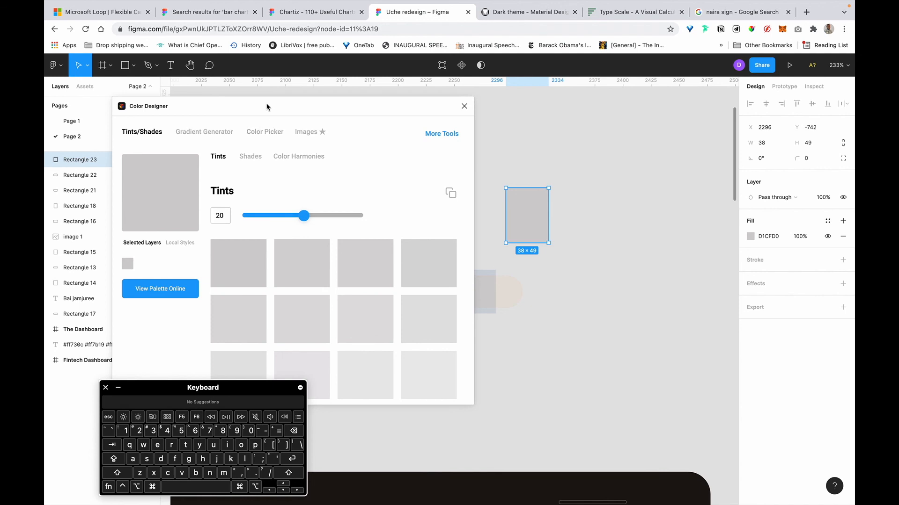
pyautogui.moveTo(267, 107); pyautogui.dragTo(299, 106)
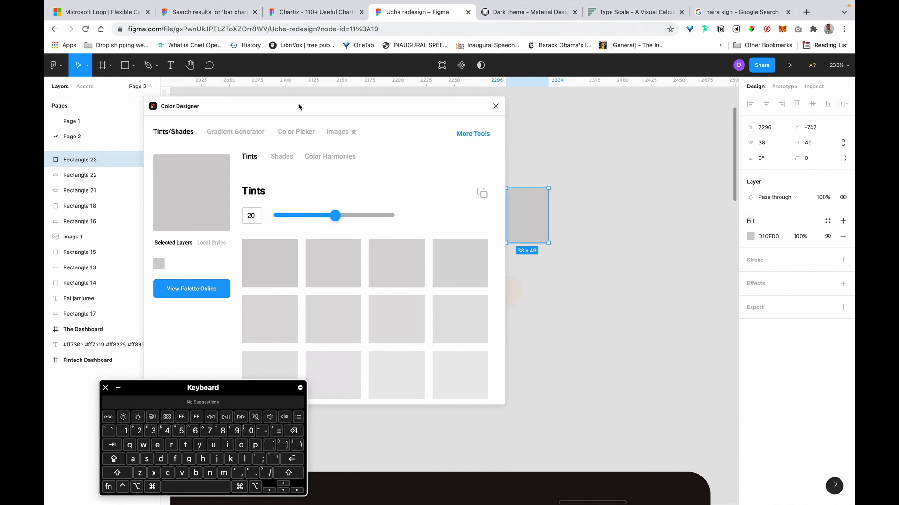
# Switch Color Designer to Shades and generate 20 shades of the gray.
pyautogui.click(283, 158)
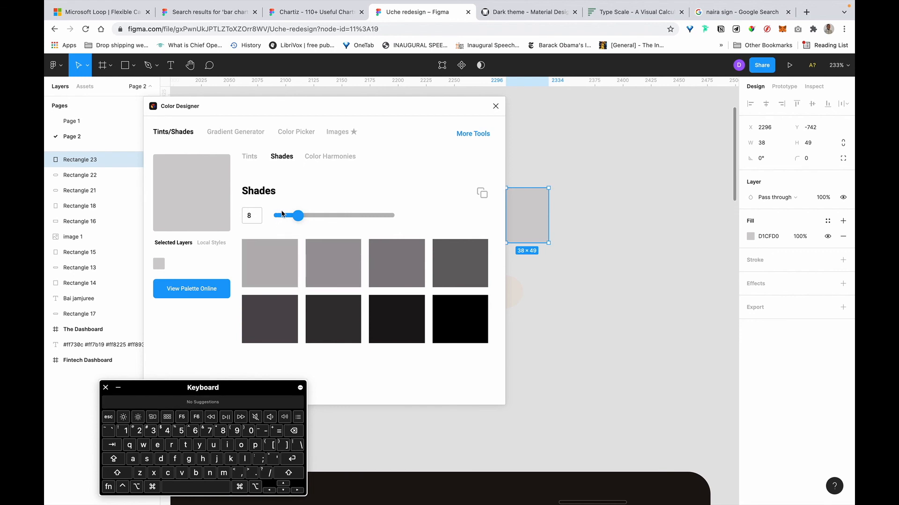
pyautogui.moveTo(293, 214); pyautogui.dragTo(330, 217)
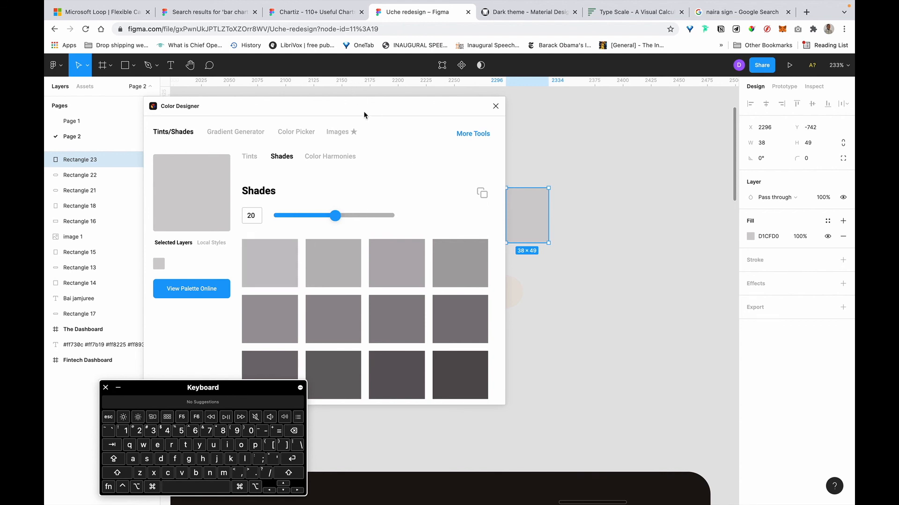
pyautogui.scroll(-3, 439, 352)
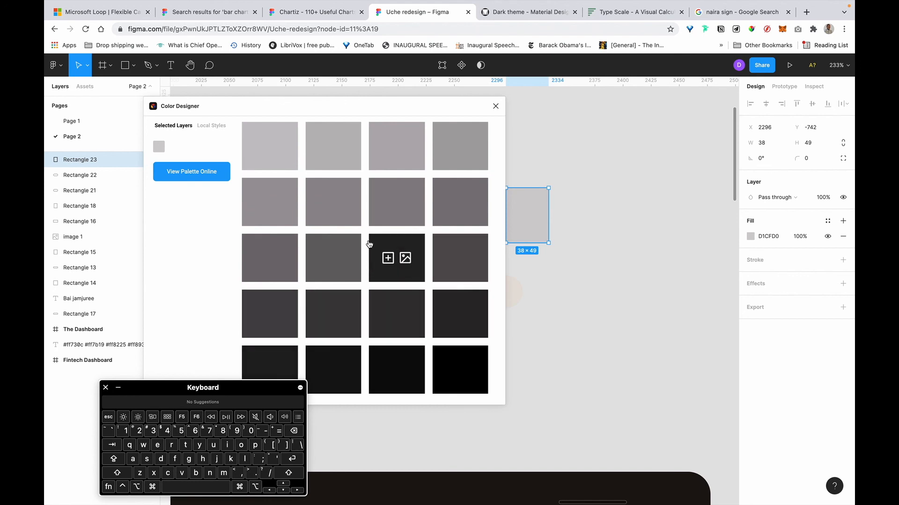
pyautogui.scroll(5, 370, 244)
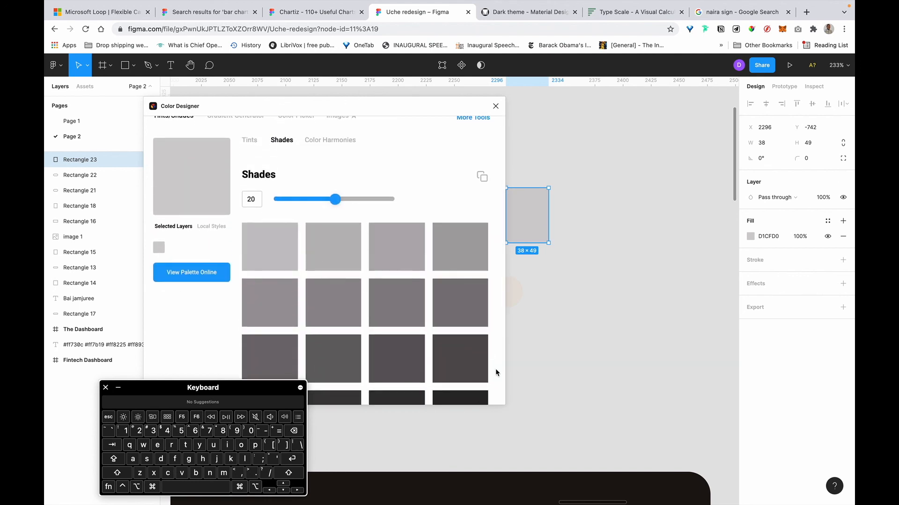
pyautogui.scroll(-2, 496, 361)
pyautogui.moveTo(460, 290)
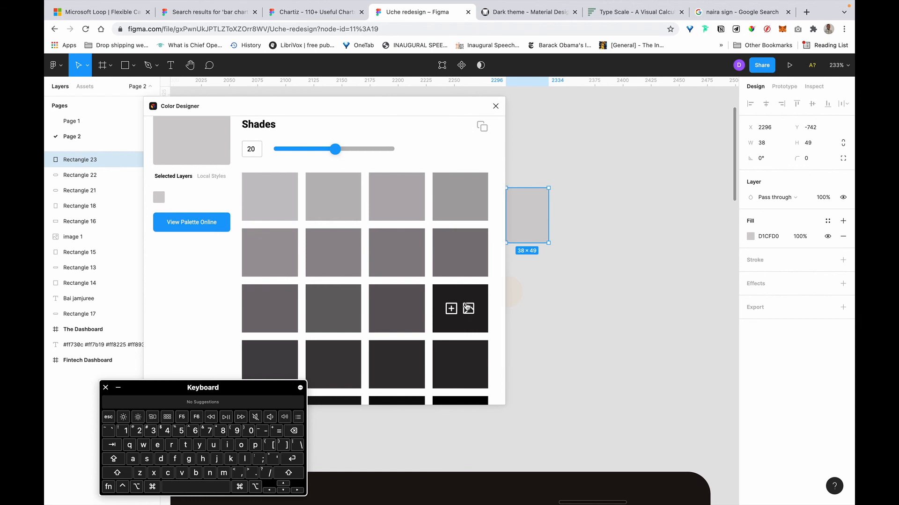
pyautogui.scroll(3, 455, 265)
pyautogui.moveTo(353, 106); pyautogui.dragTo(688, 118)
# Copy the shade hex codes #c7c4c6 through #4a4749 and paste them onto the canvas as text.
pyautogui.click(827, 214)
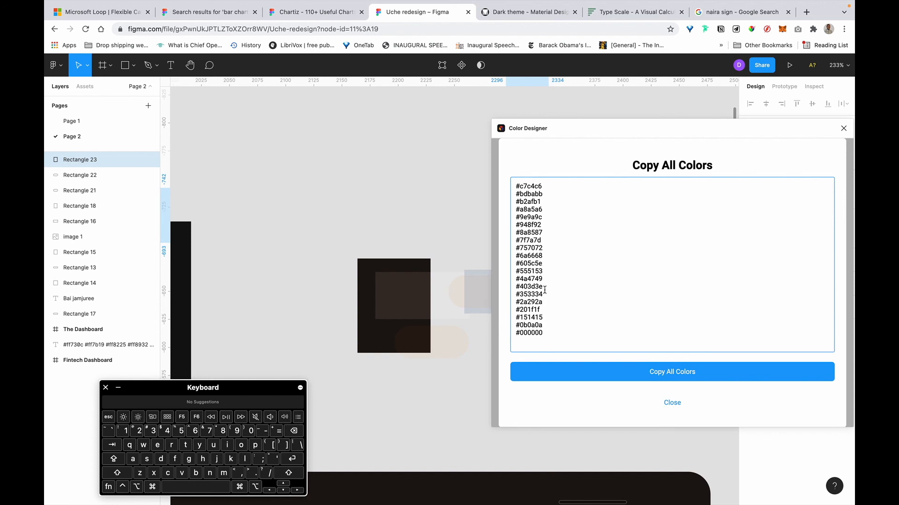
pyautogui.moveTo(542, 279); pyautogui.dragTo(484, 164)
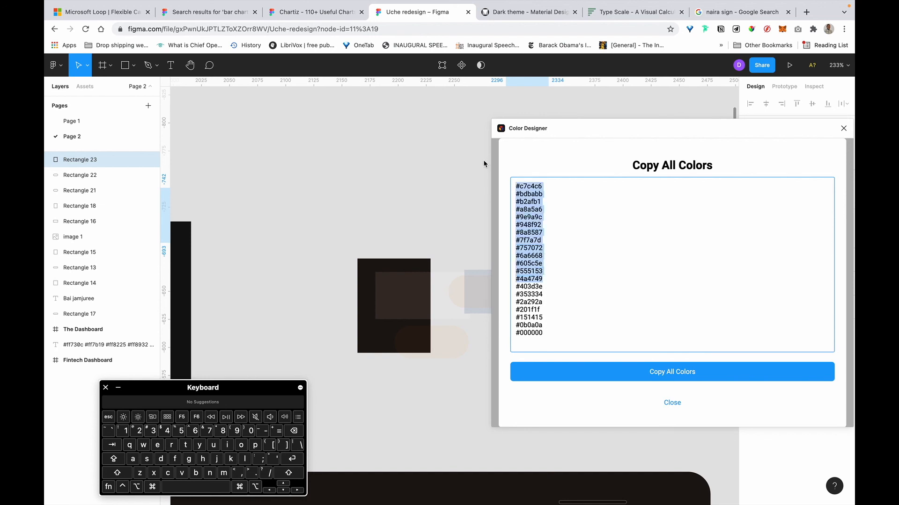
pyautogui.press('super+c')
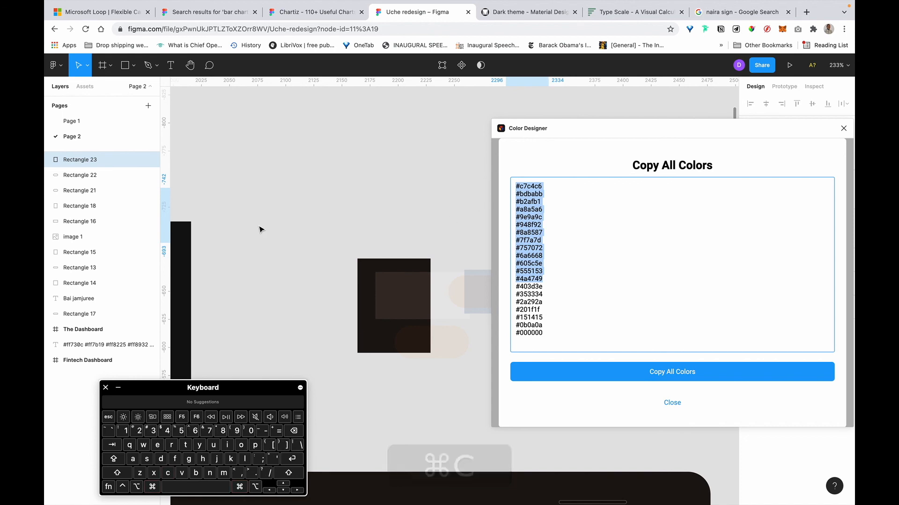
pyautogui.click(261, 229)
pyautogui.press('super+v')
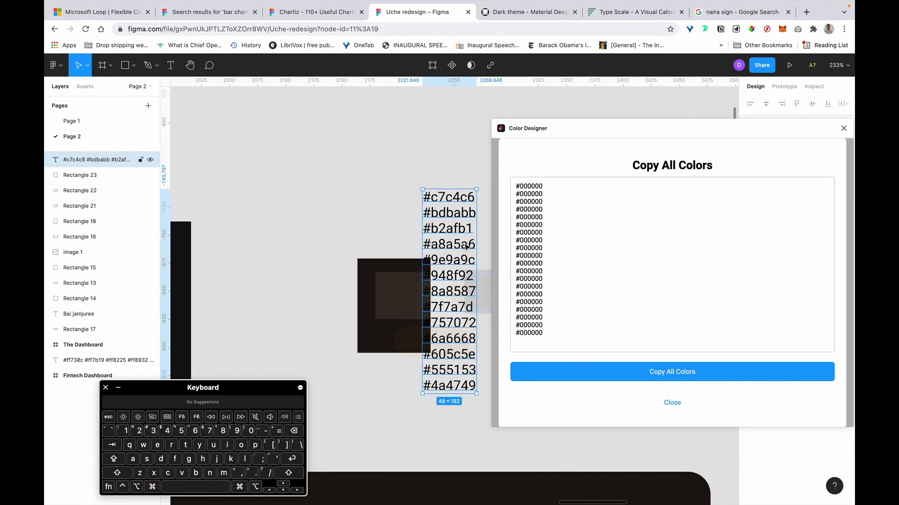
# Move the pasted hex-code text to empty canvas and close Color Designer.
pyautogui.moveTo(466, 246); pyautogui.dragTo(281, 229)
pyautogui.hscroll(-3, 303, 205)
pyautogui.scroll(-2, 303, 205)
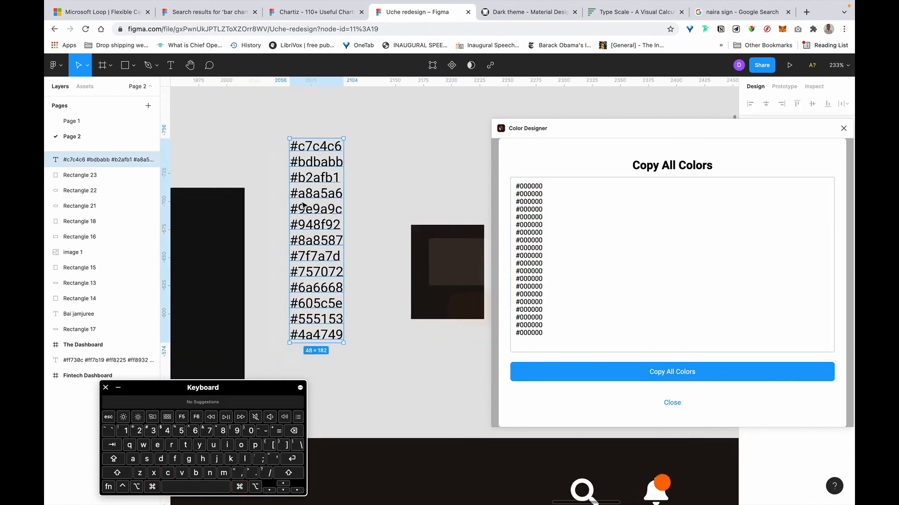
pyautogui.click(844, 128)
pyautogui.hscroll(-3, 482, 136)
pyautogui.scroll(-5, 482, 136)
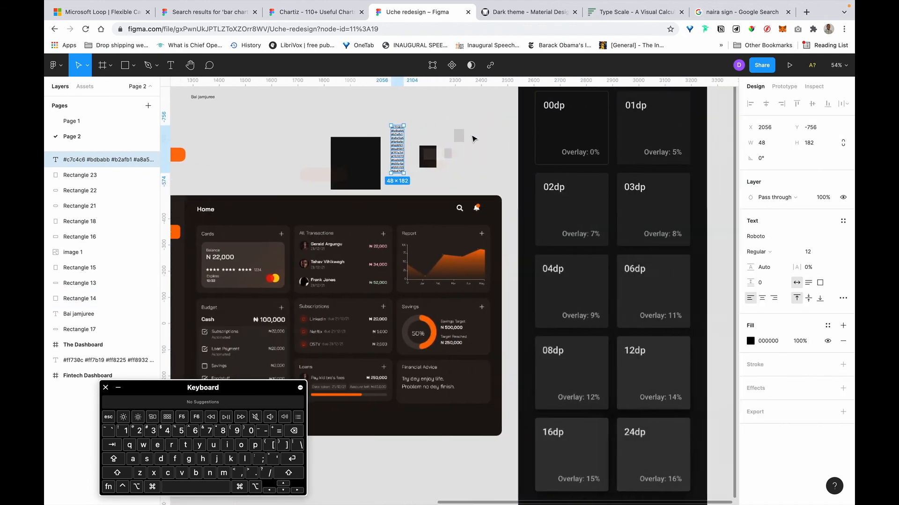
pyautogui.scroll(5, 473, 138)
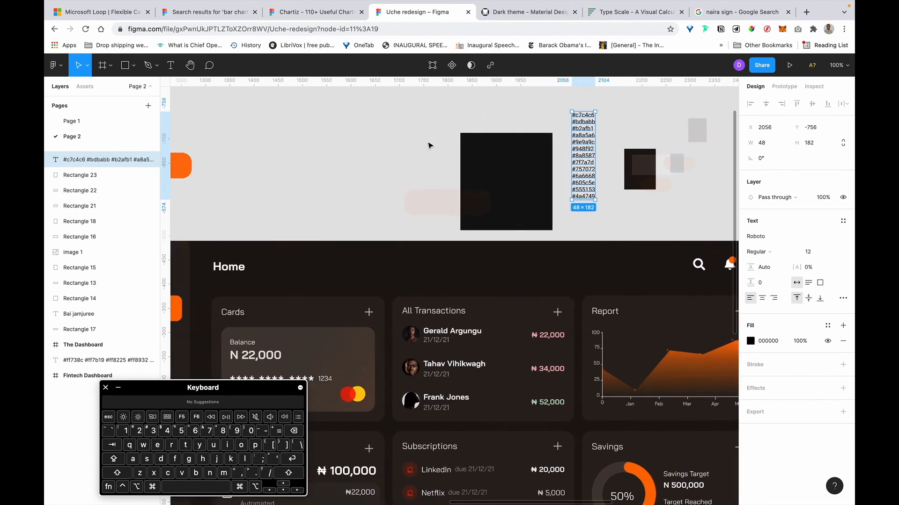
pyautogui.scroll(2, 429, 145)
pyautogui.scroll(5, 633, 147)
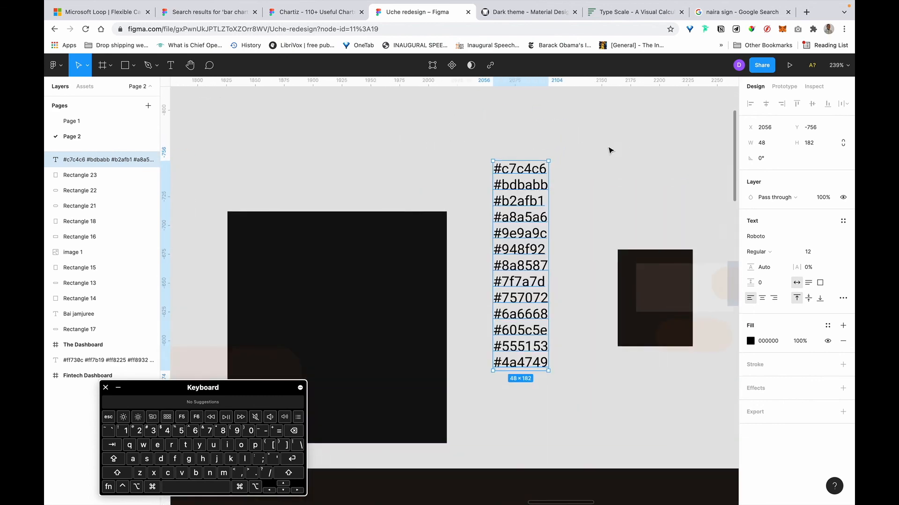
# Copy the #a8a5a6 code from the hex-code text layer.
pyautogui.doubleClick(530, 218)
pyautogui.click(527, 216)
pyautogui.moveTo(545, 218); pyautogui.dragTo(494, 218)
pyautogui.press('super+c')
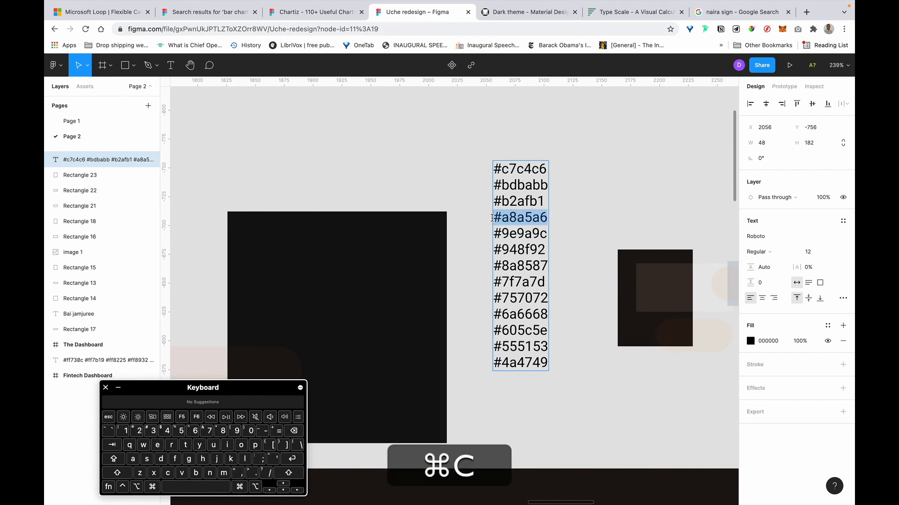
pyautogui.scroll(-5, 492, 218)
pyautogui.scroll(-3, 495, 222)
pyautogui.scroll(-2, 493, 223)
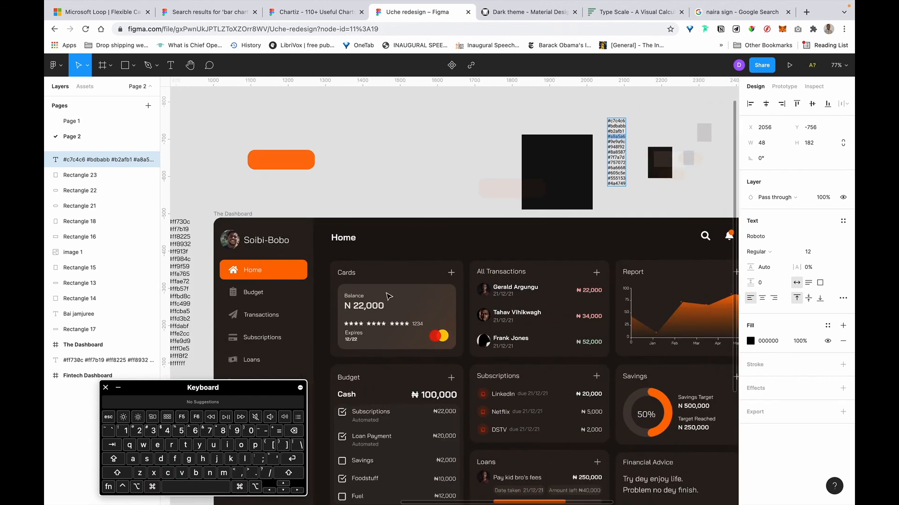
pyautogui.scroll(3, 374, 285)
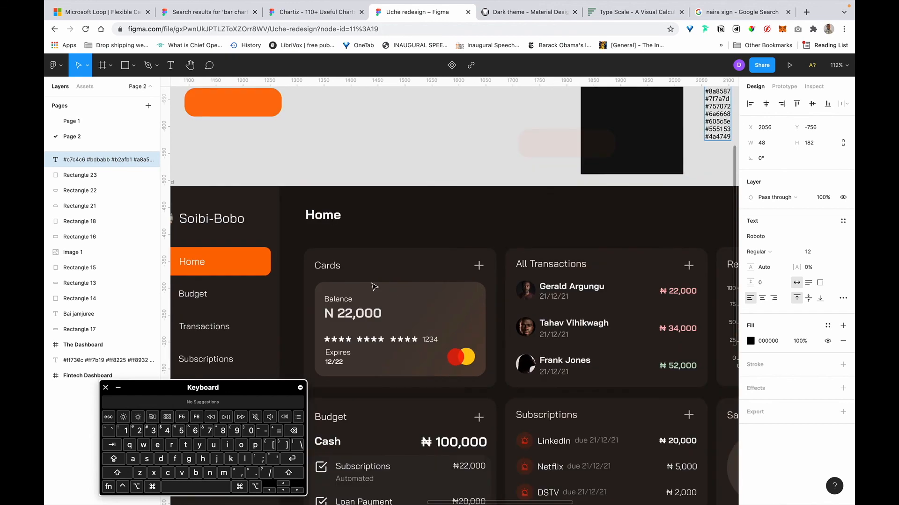
# Change the Cards heading's text fill from FFF0E5 to #a8a5a6.
pyautogui.keyDown('super'); pyautogui.click(323, 264); pyautogui.keyUp('super')
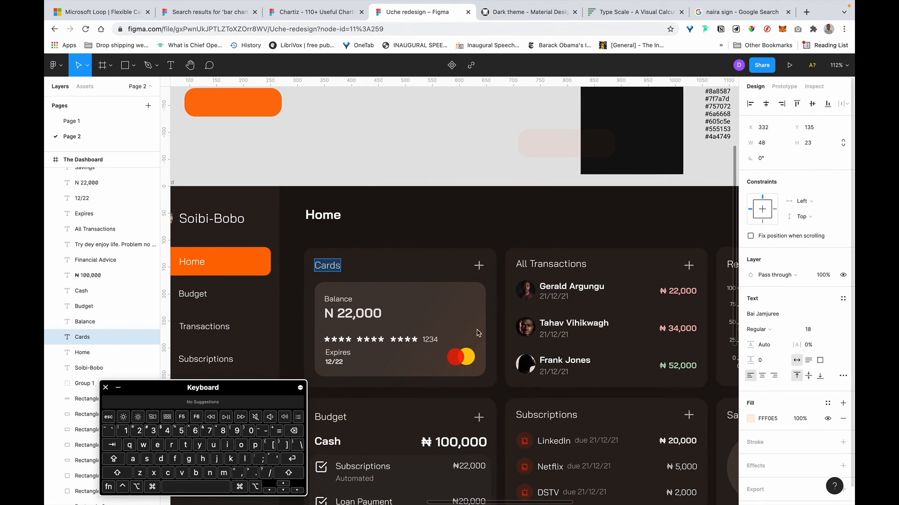
pyautogui.scroll(-5, 480, 333)
pyautogui.scroll(3, 479, 334)
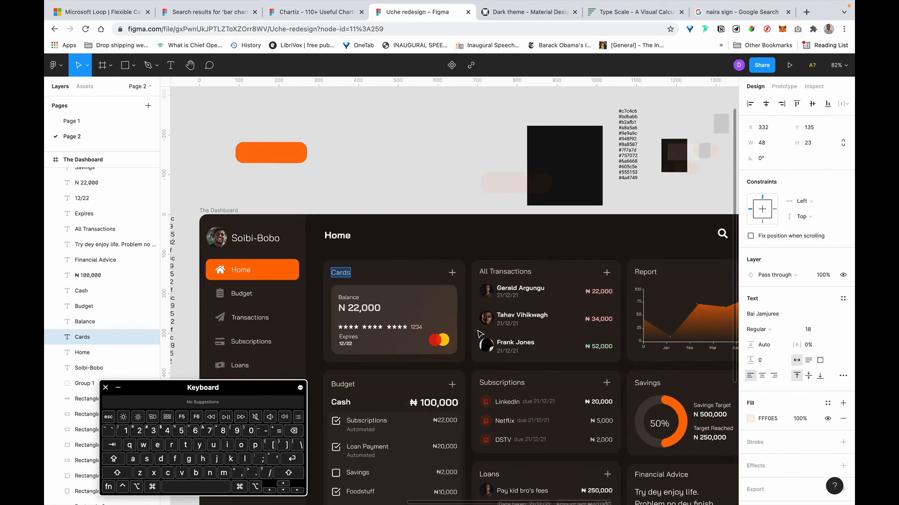
pyautogui.click(776, 420)
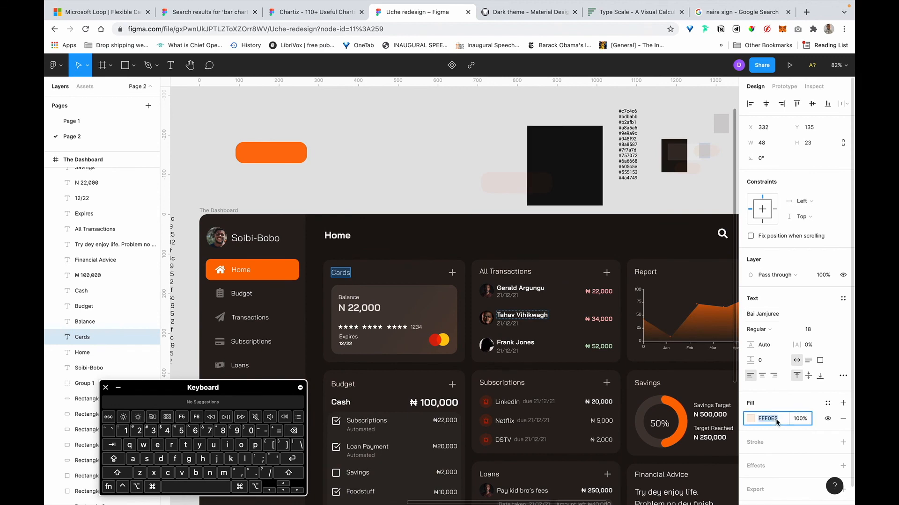
pyautogui.hotkey('ctrl', 'v')
pyautogui.press('super+Return')
pyautogui.press('Return')
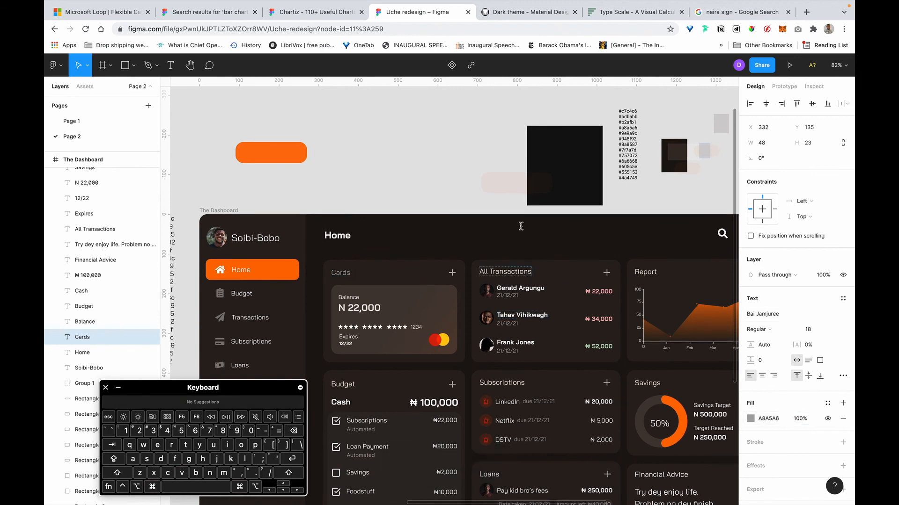
pyautogui.scroll(10, 403, 277)
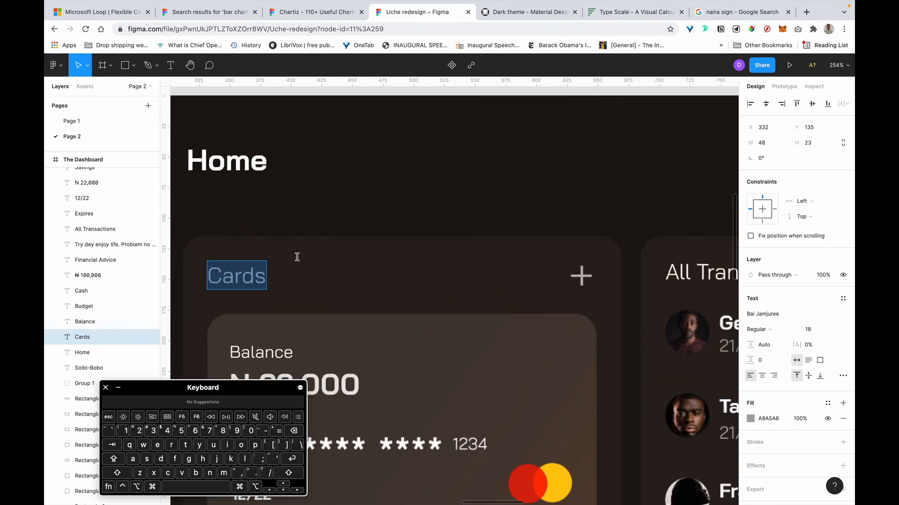
pyautogui.press('Escape')
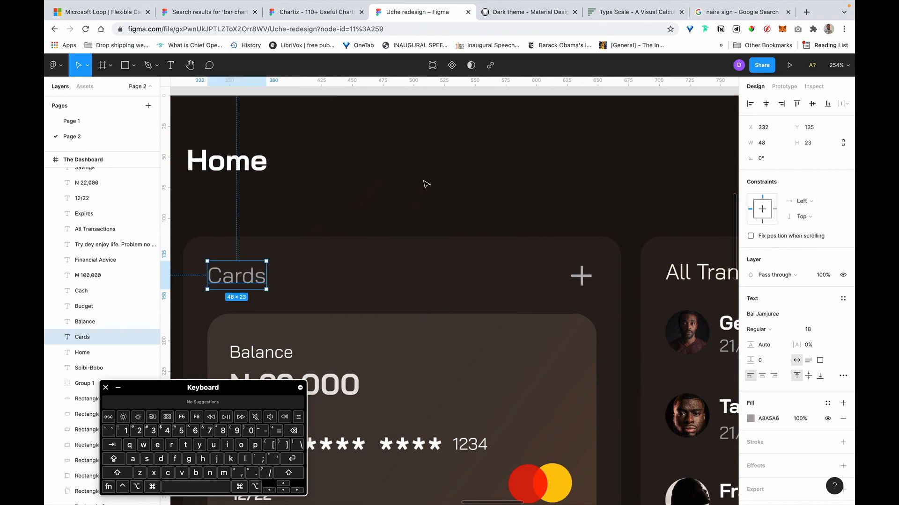
pyautogui.scroll(-8, 426, 184)
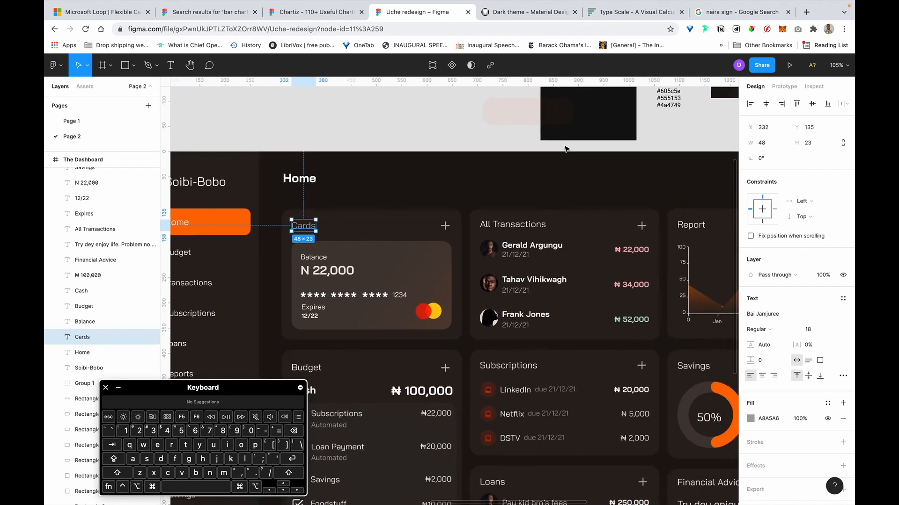
pyautogui.scroll(2, 564, 149)
pyautogui.hscroll(2, 565, 148)
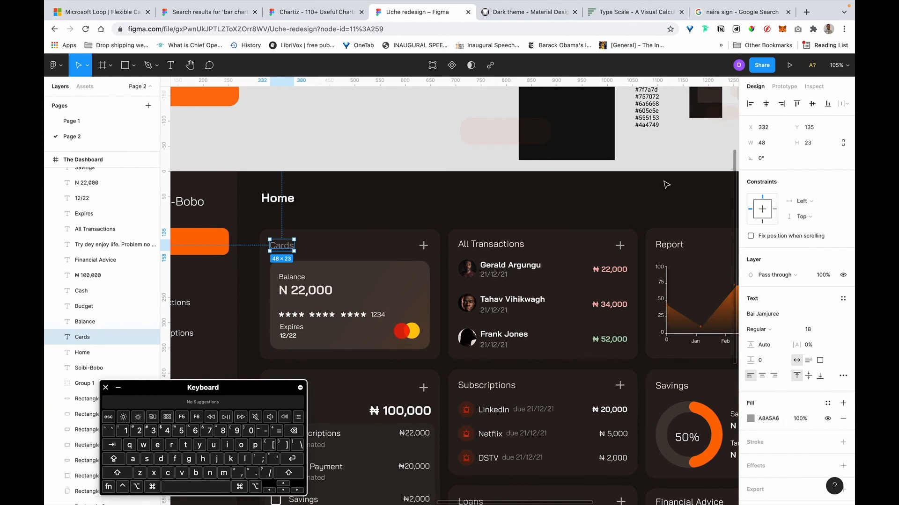
pyautogui.scroll(6, 666, 185)
pyautogui.hscroll(4, 666, 184)
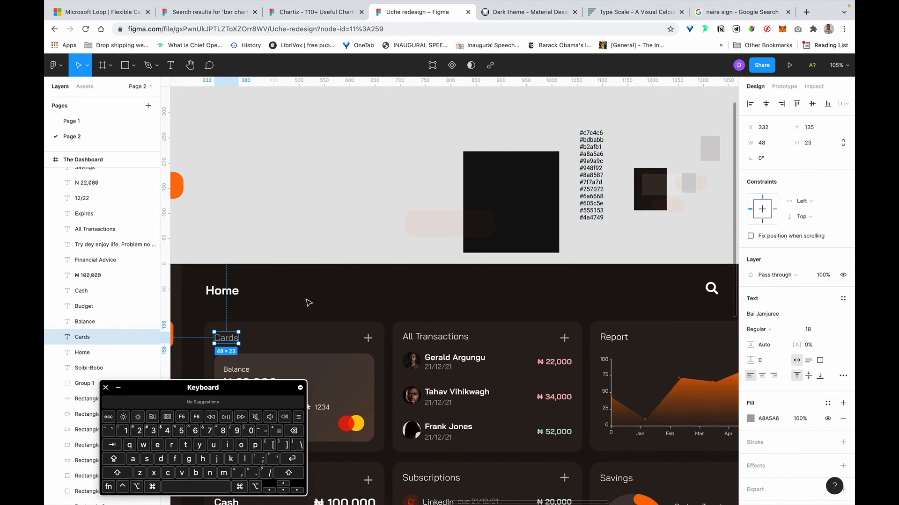
# Give the All Transactions heading the same #a8a5a6 gray fill.
pyautogui.click(445, 337)
pyautogui.click(776, 419)
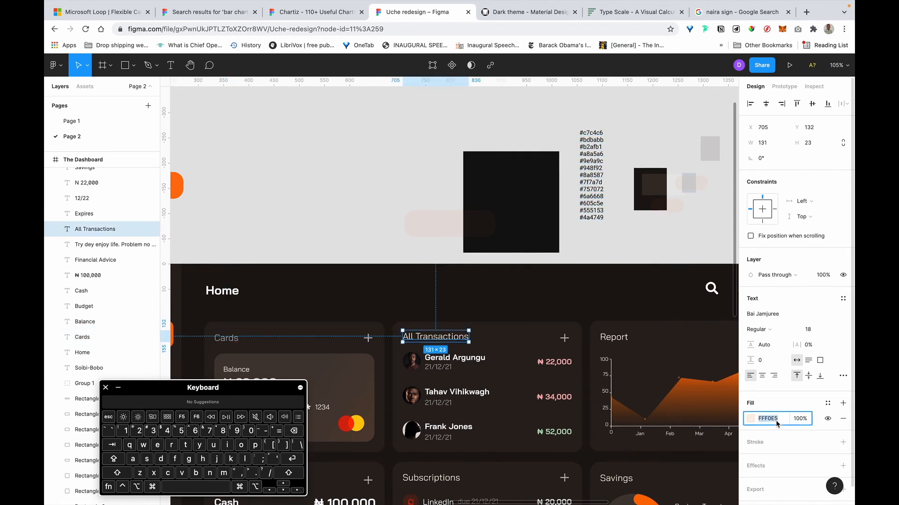
pyautogui.press('super+v')
pyautogui.press('super+Return')
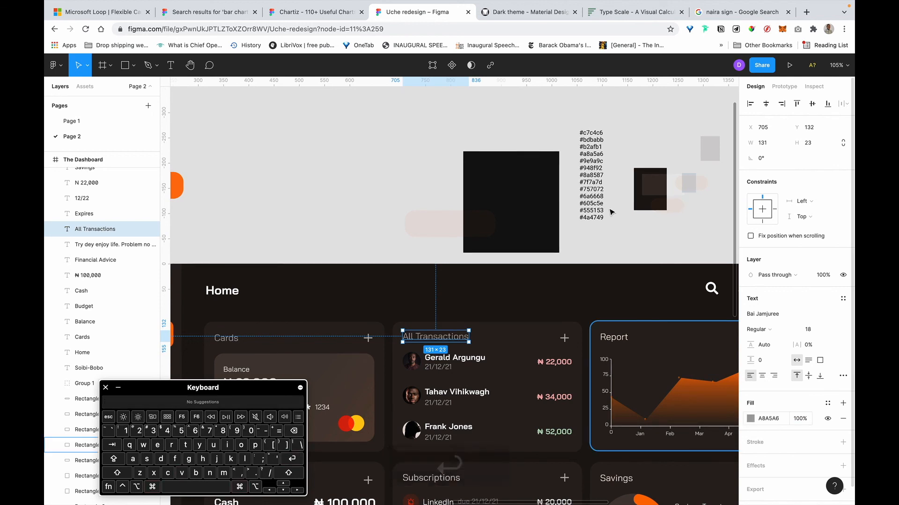
pyautogui.scroll(5, 590, 168)
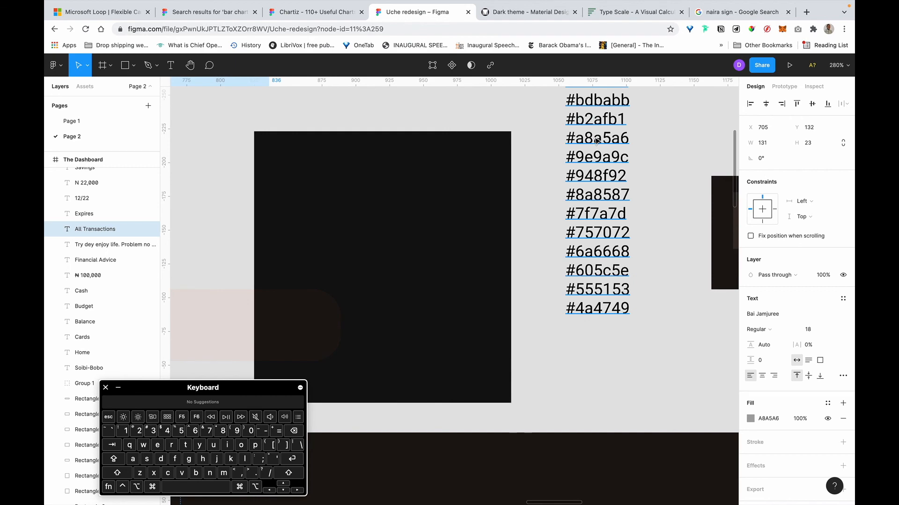
pyautogui.scroll(-5, 596, 141)
pyautogui.scroll(5, 594, 141)
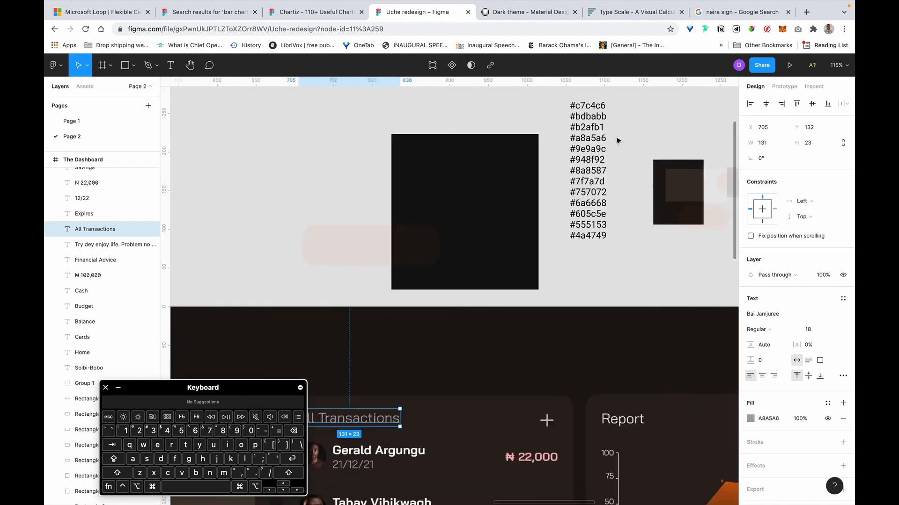
pyautogui.scroll(-5, 561, 143)
pyautogui.scroll(-3, 580, 225)
# Apply gray A8A5A6 to the Subscriptions, Budget, Savings, Loans and Financial Advice titles together.
pyautogui.click(589, 256)
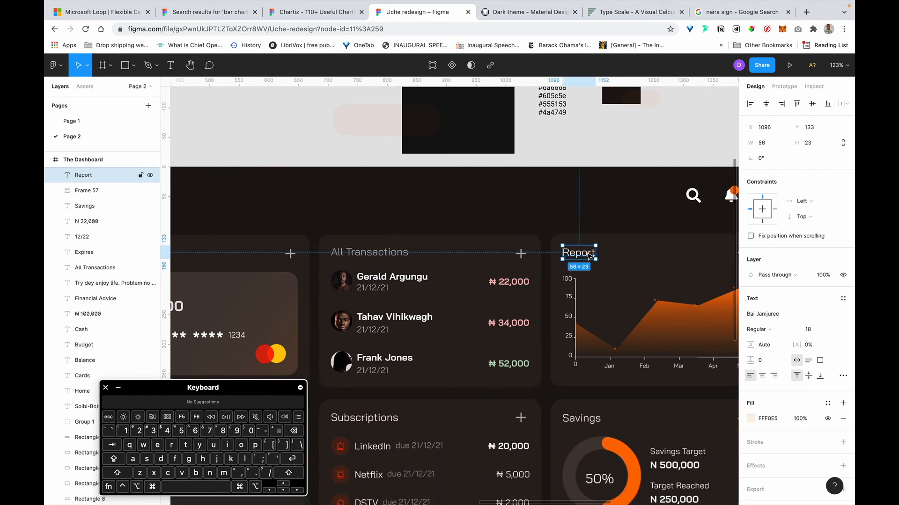
pyautogui.scroll(-4, 674, 286)
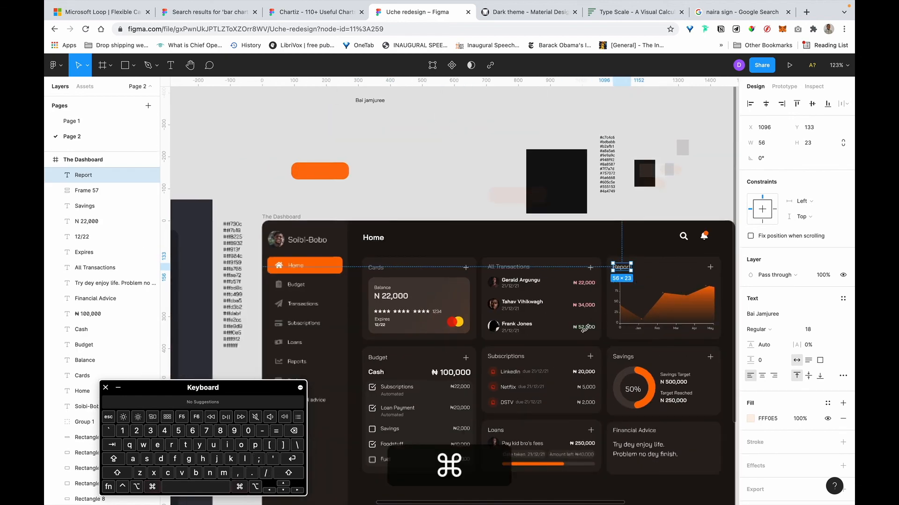
pyautogui.keyDown('super'); pyautogui.click(515, 365); pyautogui.keyUp('super')
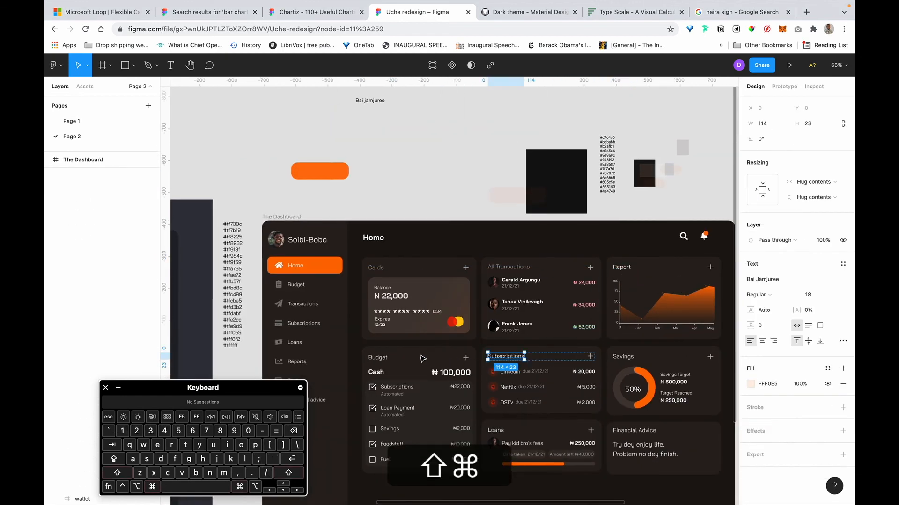
pyautogui.keyDown('shift'); pyautogui.keyDown('super'); pyautogui.click(383, 360); pyautogui.keyUp('super'); pyautogui.keyUp('shift')
pyautogui.keyDown('shift'); pyautogui.keyDown('super'); pyautogui.click(622, 357); pyautogui.keyUp('super'); pyautogui.keyUp('shift')
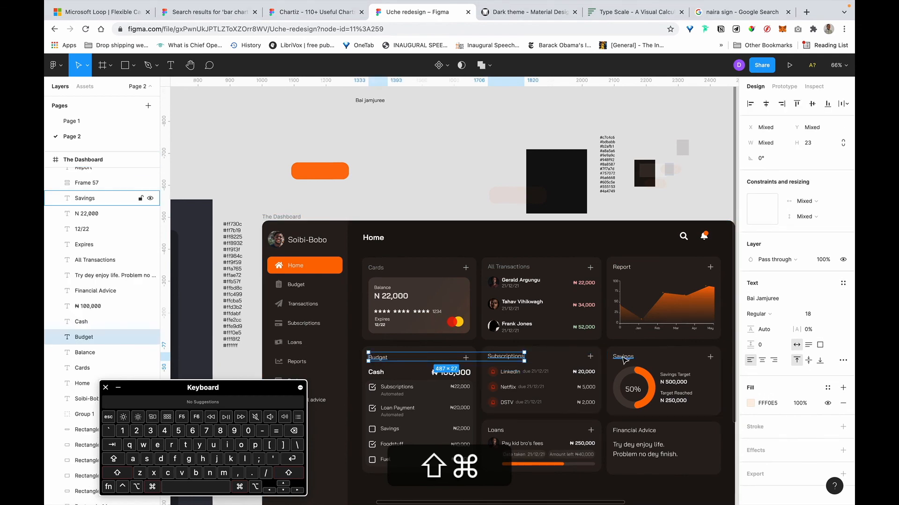
pyautogui.keyDown('shift'); pyautogui.keyDown('super'); pyautogui.click(496, 431); pyautogui.keyUp('super'); pyautogui.keyUp('shift')
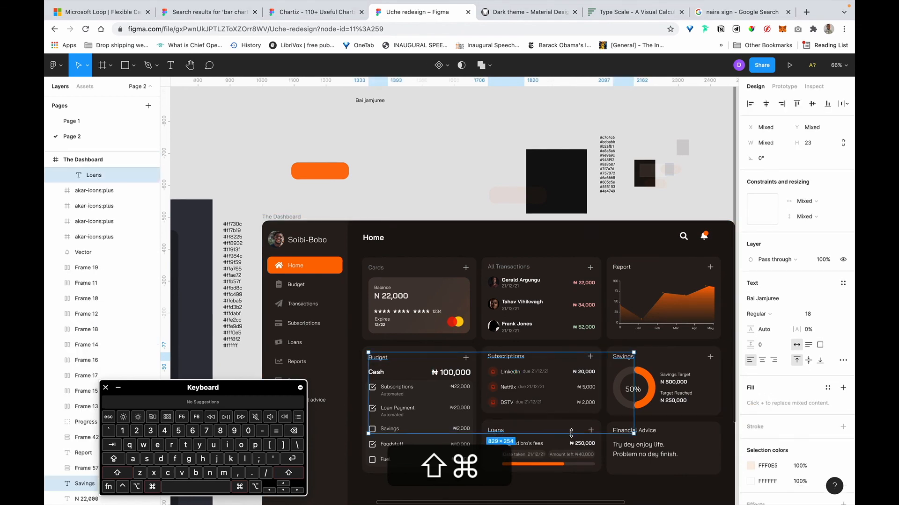
pyautogui.keyDown('shift'); pyautogui.keyDown('super'); pyautogui.click(649, 433); pyautogui.keyUp('super'); pyautogui.keyUp('shift')
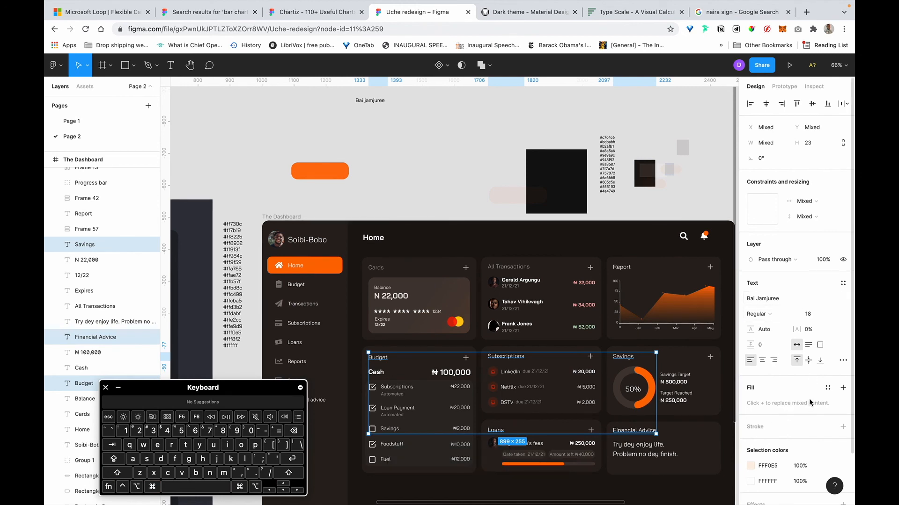
pyautogui.click(843, 388)
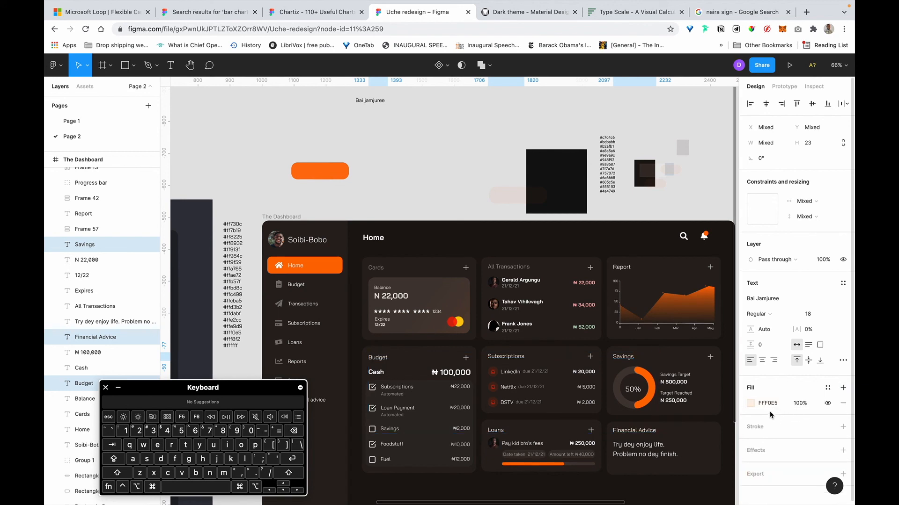
pyautogui.press('super+v')
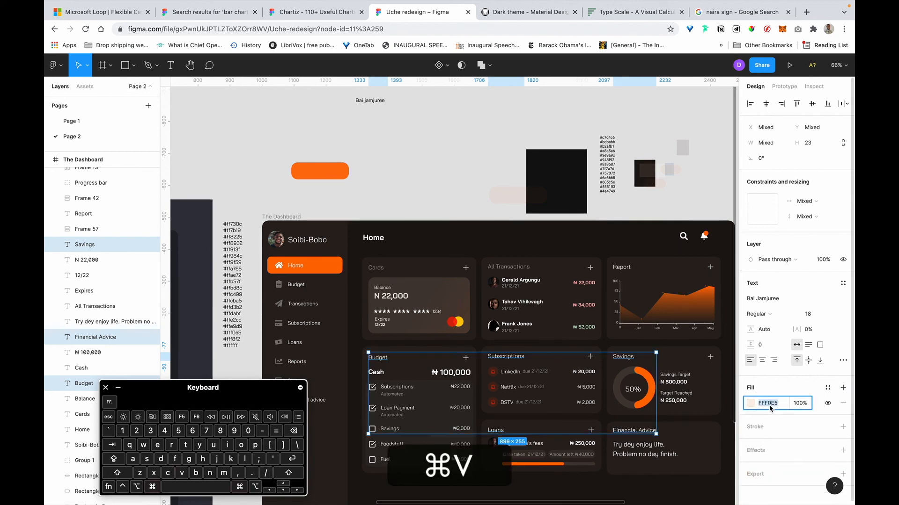
pyautogui.press('Return')
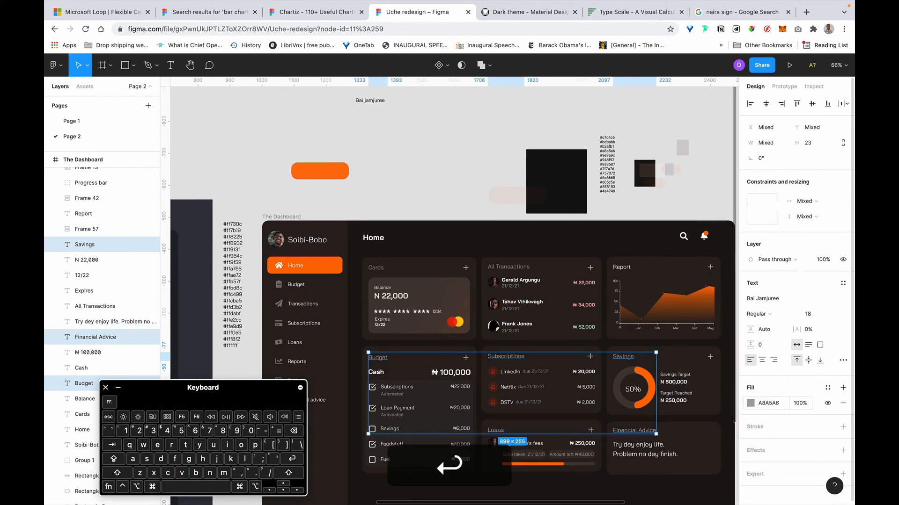
pyautogui.click(452, 167)
# Set the Report card title's fill to A8A5A6.
pyautogui.hscroll(2, 452, 167)
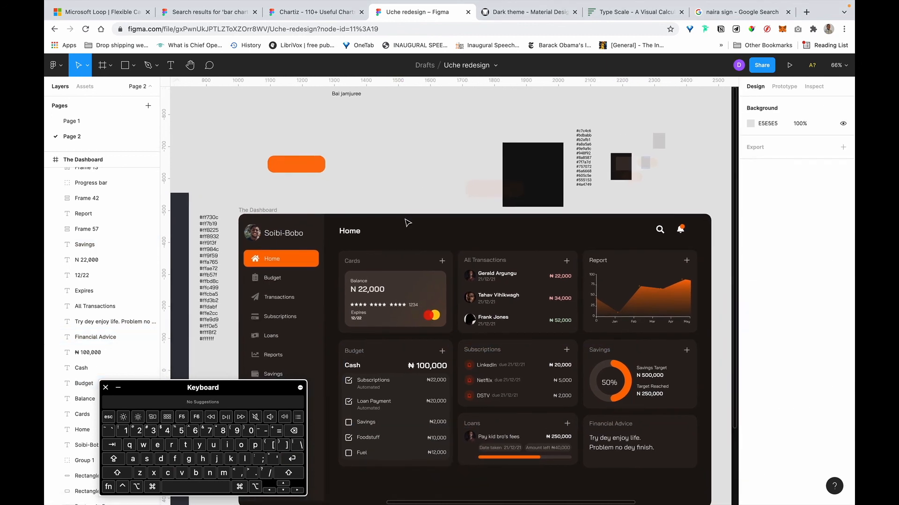
pyautogui.click(600, 261)
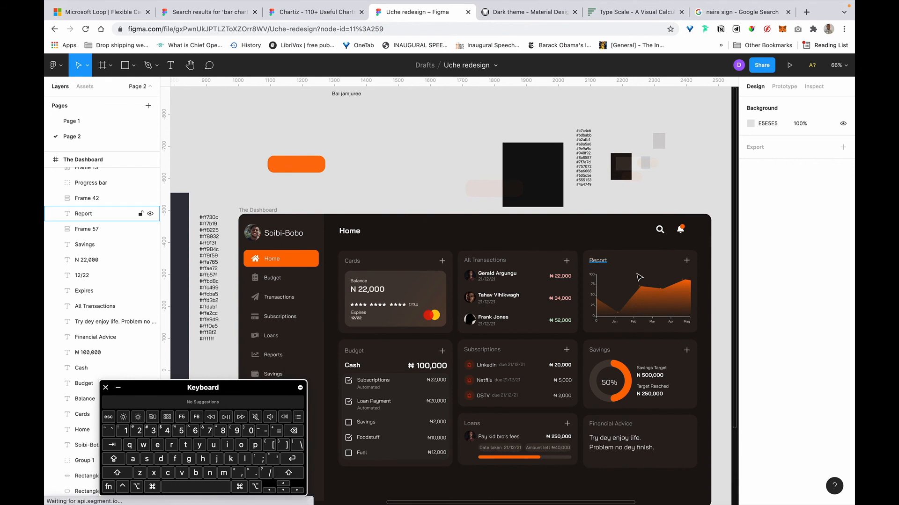
pyautogui.click(775, 419)
pyautogui.write('A8A5A6')
pyautogui.press('super+Return')
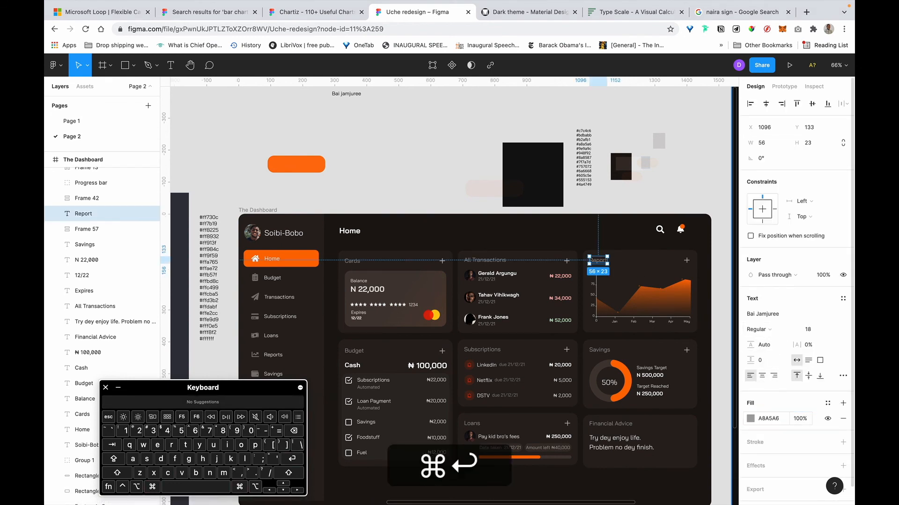
pyautogui.click(584, 202)
pyautogui.scroll(-1, 582, 205)
pyautogui.scroll(-1, 580, 239)
pyautogui.keyDown('ctrl'); pyautogui.scroll(5, 618, 416); pyautogui.keyUp('ctrl')
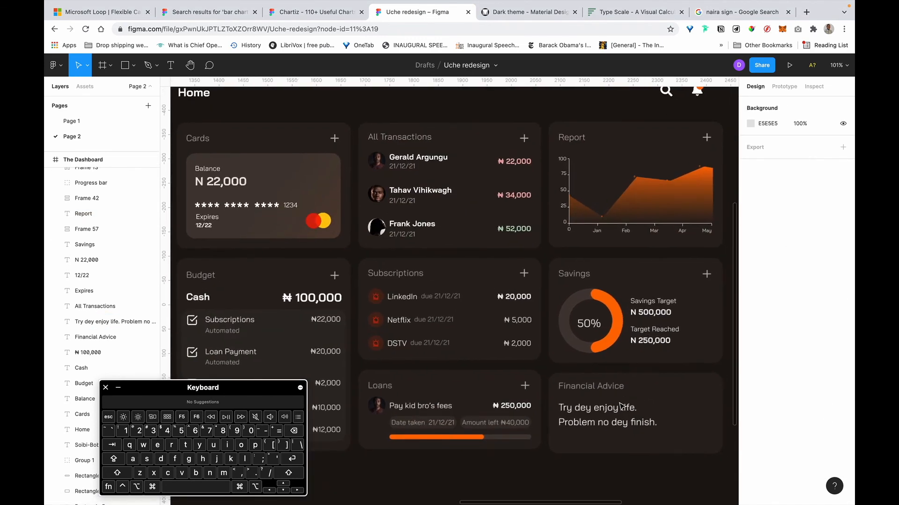
# Raise the N 22,000 balance text's fill opacity from 87% to 100% and recolour it A8A5A6.
pyautogui.hscroll(-3, 433, 326)
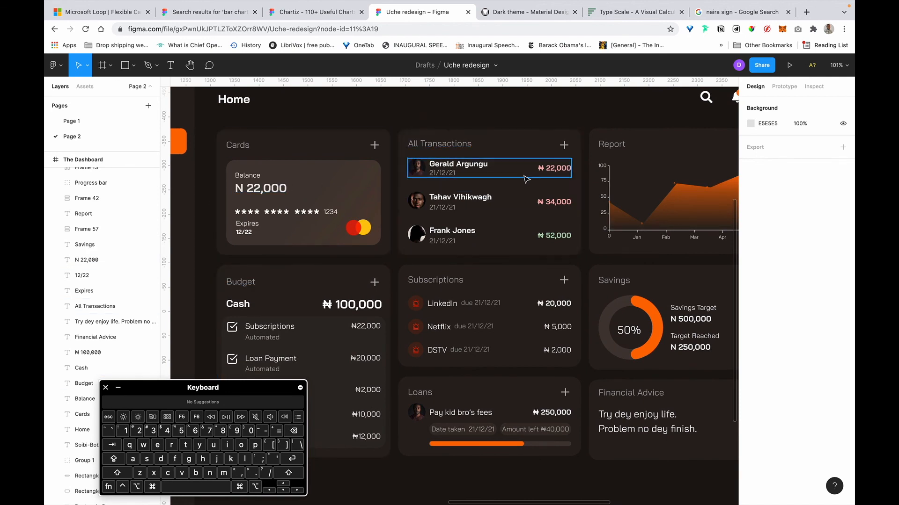
pyautogui.click(271, 192)
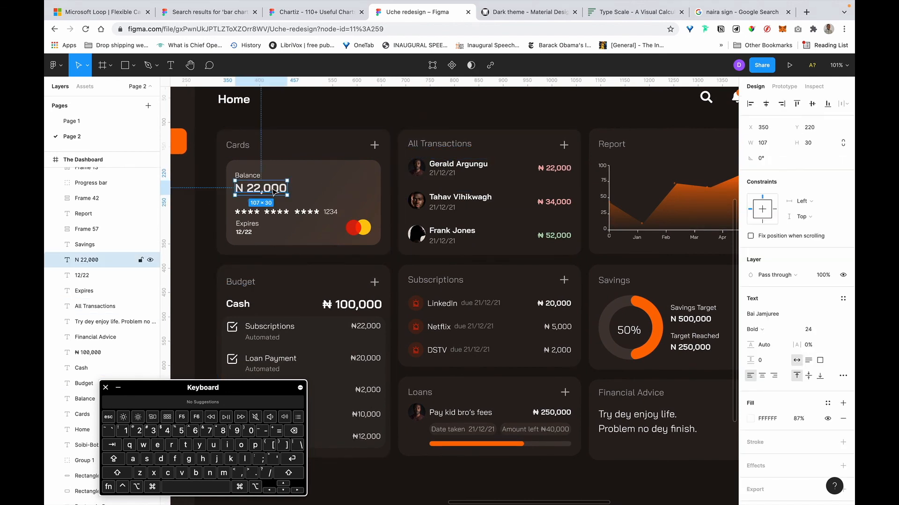
pyautogui.click(799, 422)
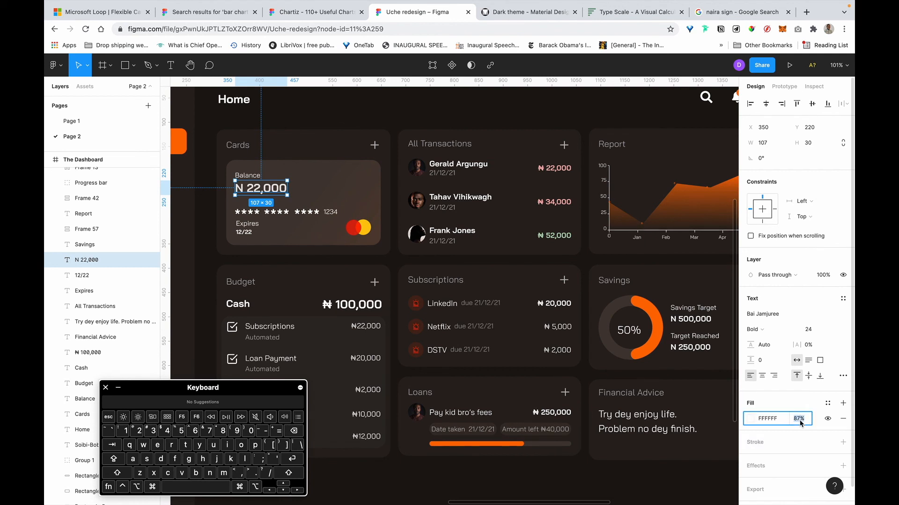
pyautogui.press('BackSpace')
pyautogui.write('100')
pyautogui.press('Return')
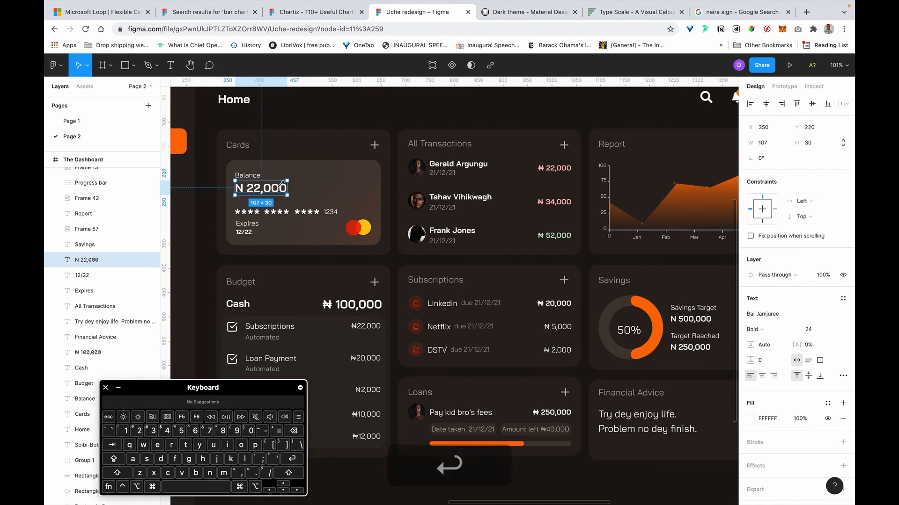
pyautogui.scroll(1, 247, 176)
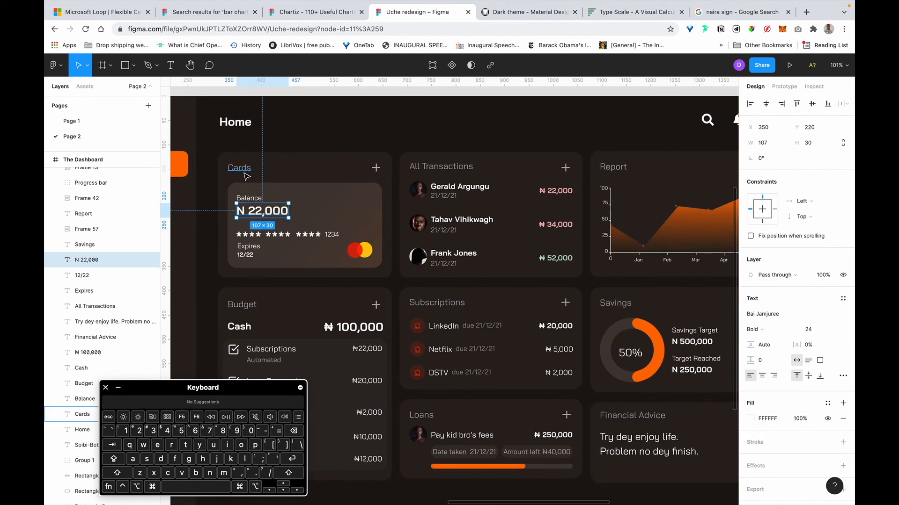
pyautogui.click(772, 419)
pyautogui.write('#a8a5a6')
pyautogui.press('super+Return')
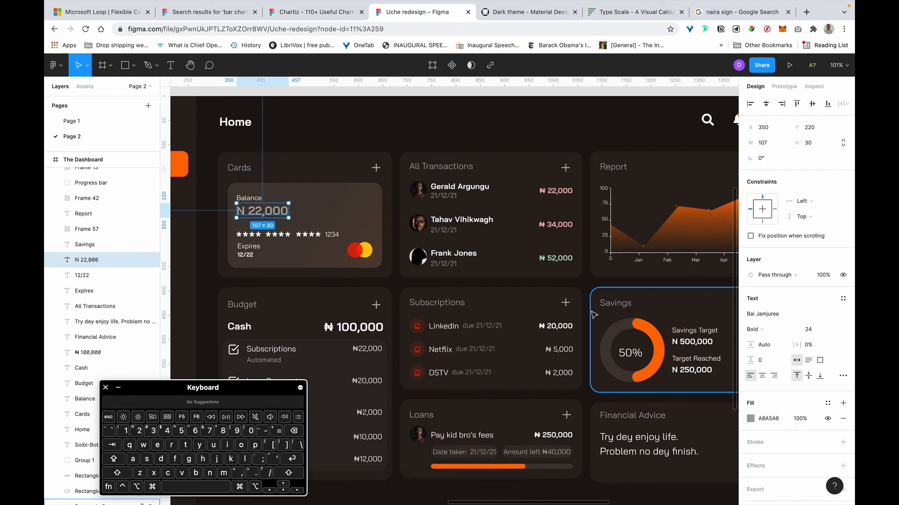
pyautogui.scroll(10, 591, 206)
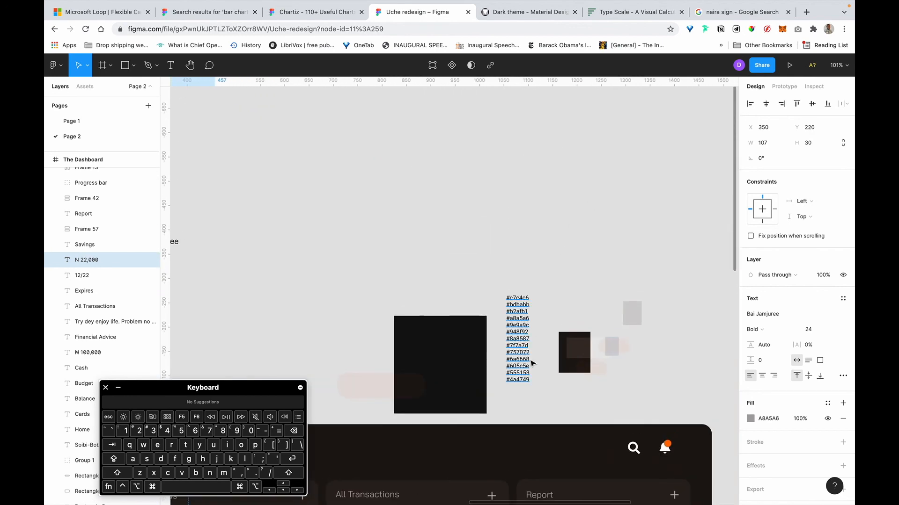
# Copy #bdbabb from the hex list and paste it as the N 22,000 balance text's fill.
pyautogui.scroll(5, 532, 363)
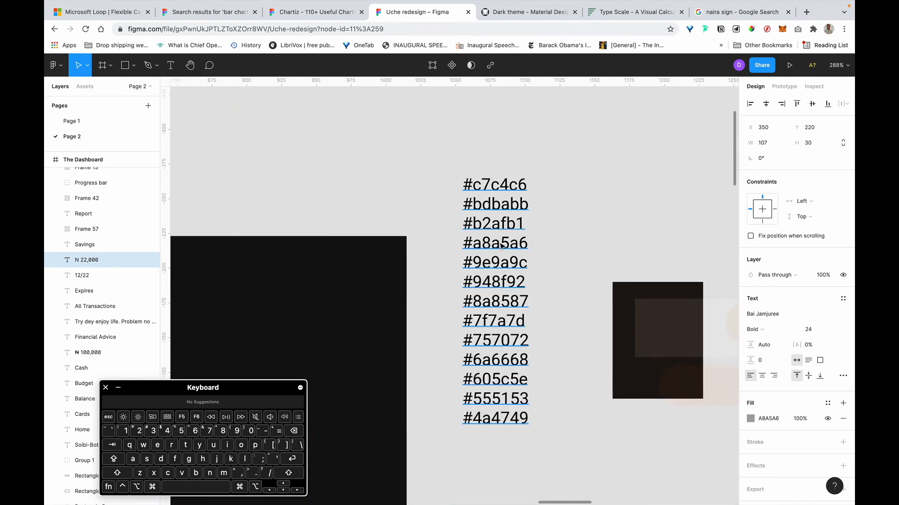
pyautogui.doubleClick(527, 205)
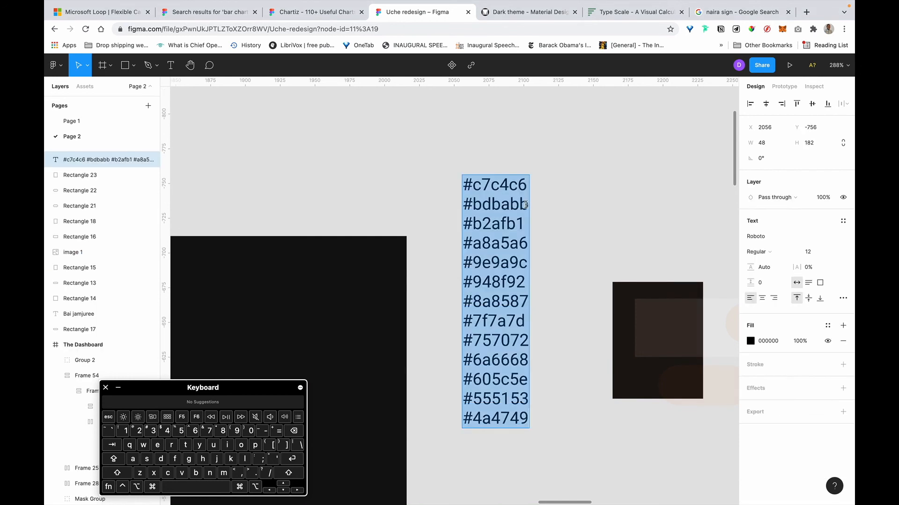
pyautogui.click(526, 204)
pyautogui.moveTo(528, 205); pyautogui.dragTo(441, 202)
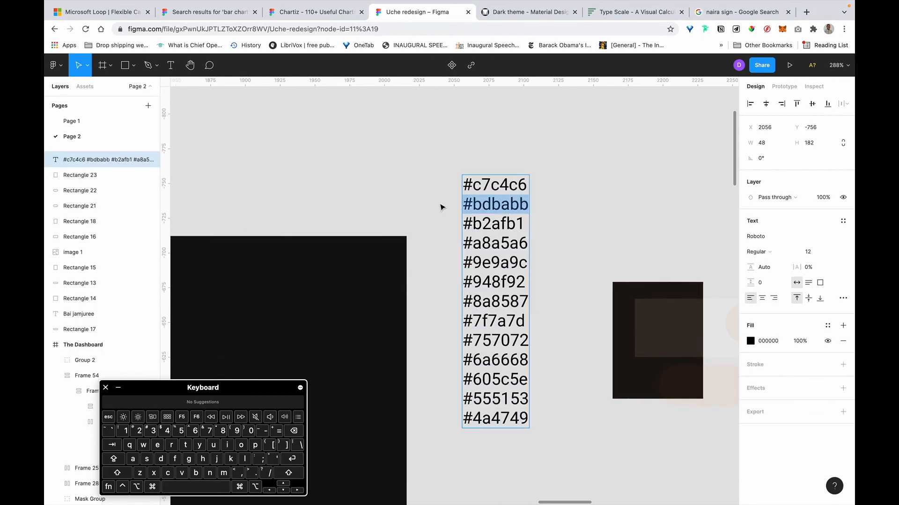
pyautogui.press('super+c')
pyautogui.scroll(-5, 441, 208)
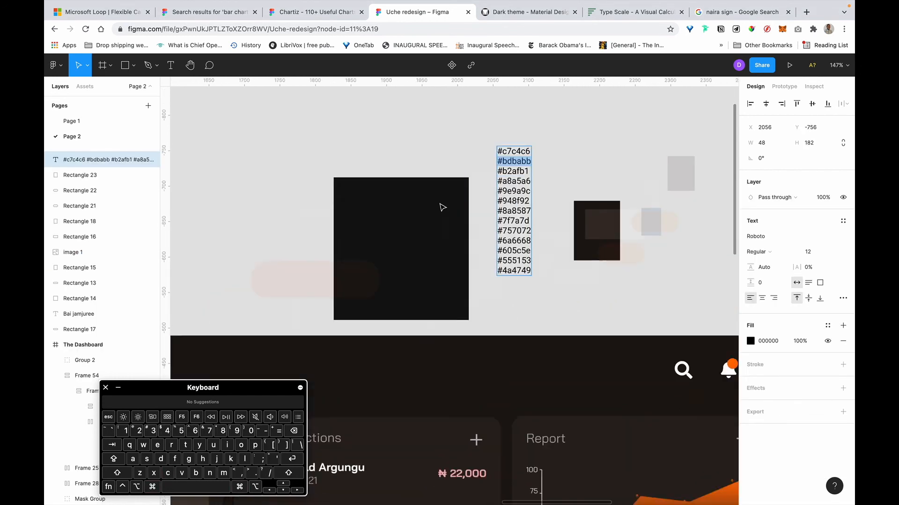
pyautogui.scroll(-5, 451, 199)
pyautogui.hscroll(-4, 450, 199)
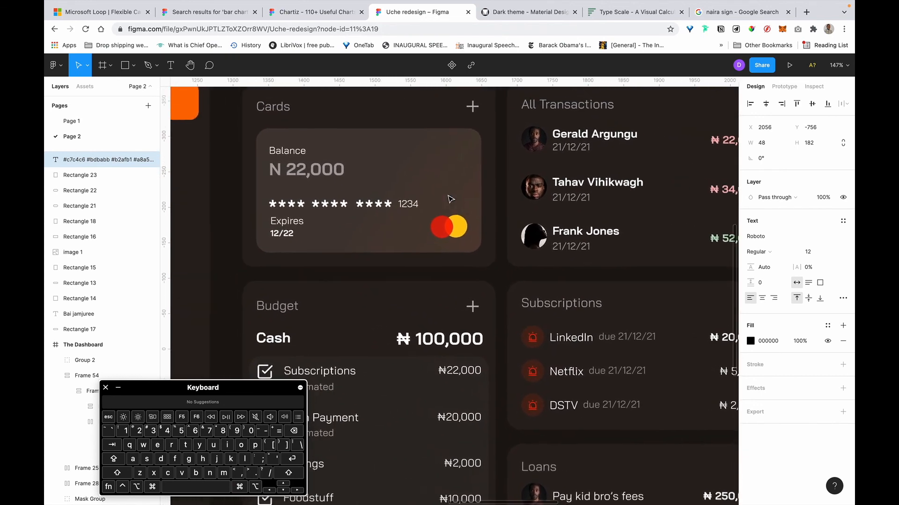
pyautogui.doubleClick(312, 171)
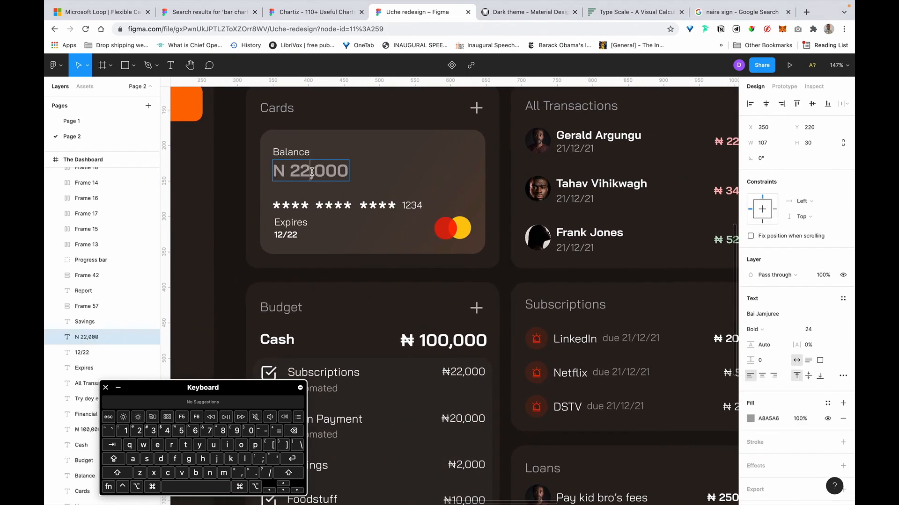
pyautogui.press('super+a')
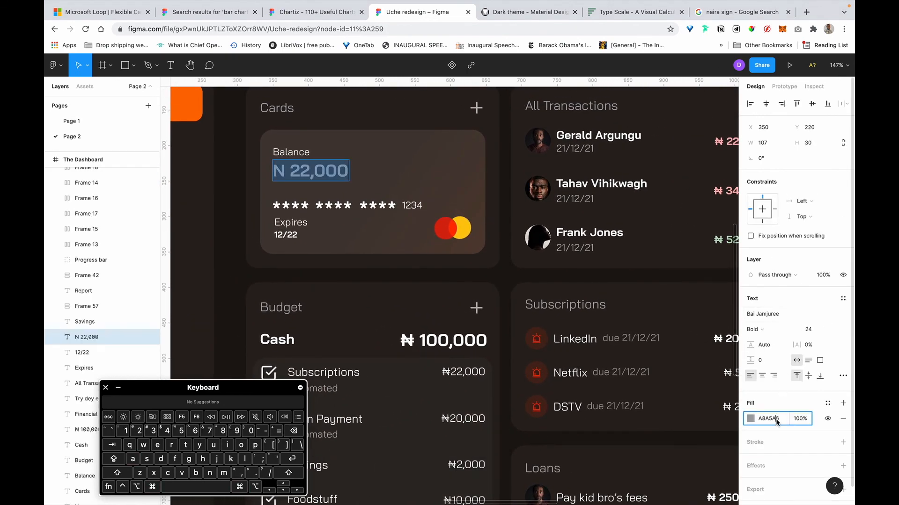
pyautogui.press('super+v')
pyautogui.press('super+Return')
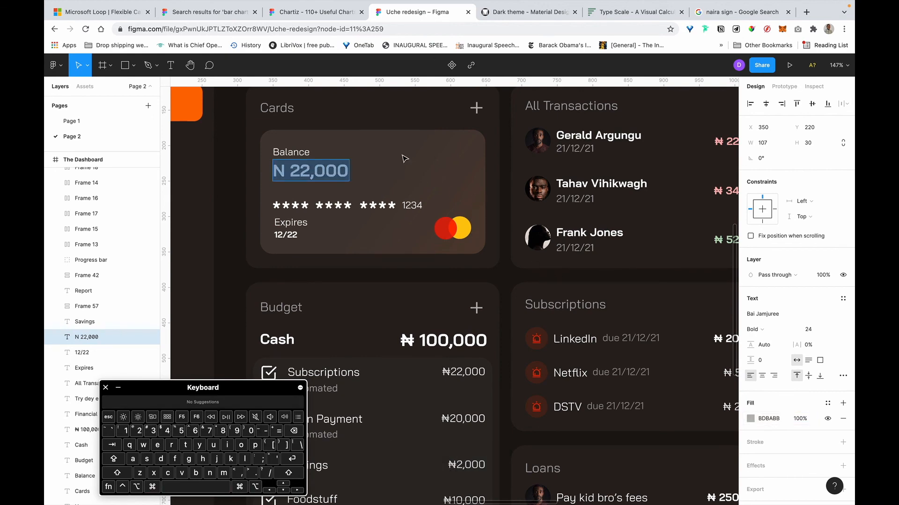
# Copy the #c7c4c6 colour code from the hex list instead.
pyautogui.scroll(-10, 401, 160)
pyautogui.scroll(3, 401, 160)
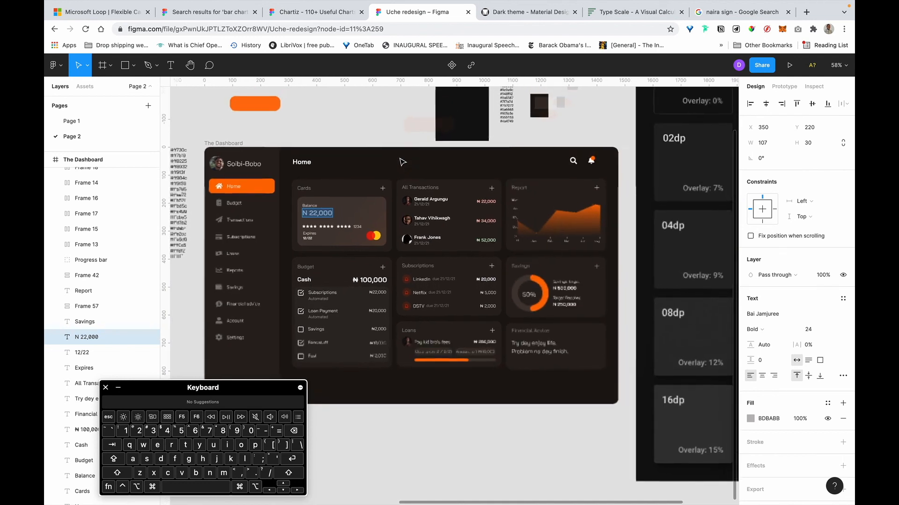
pyautogui.scroll(10, 511, 141)
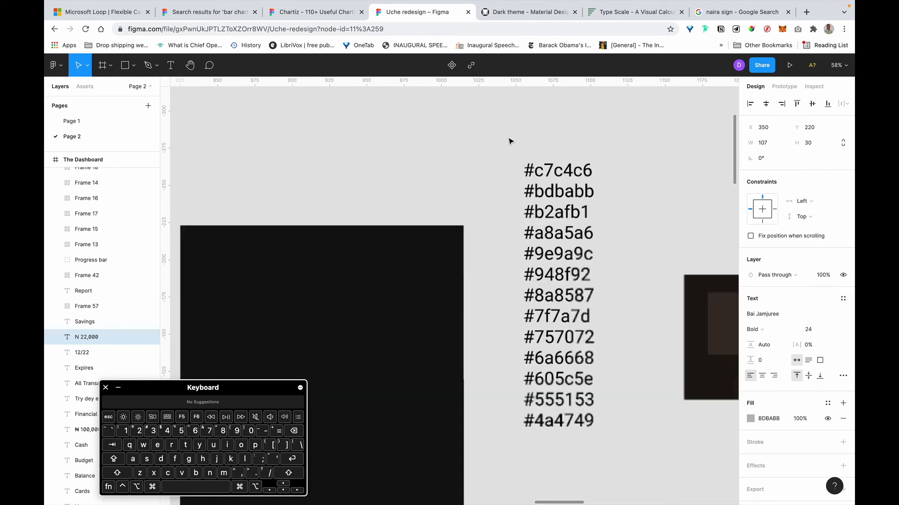
pyautogui.doubleClick(578, 172)
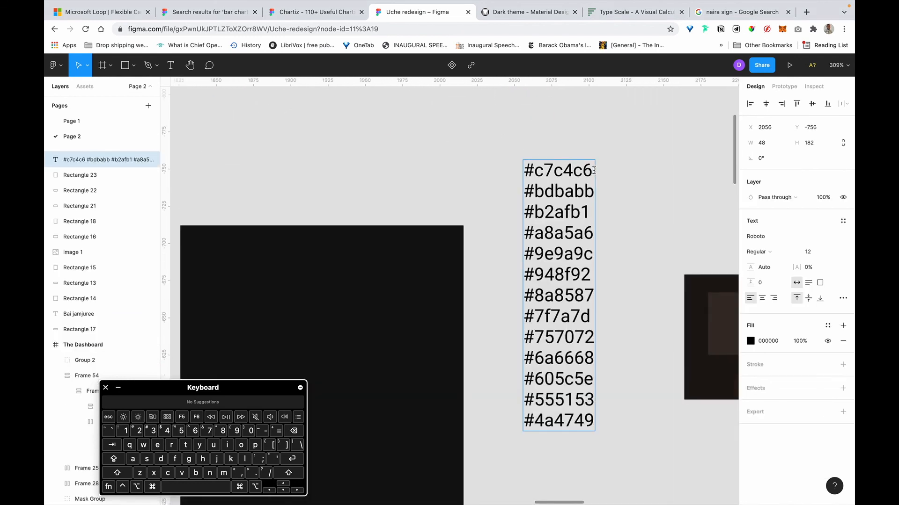
pyautogui.press('super+c')
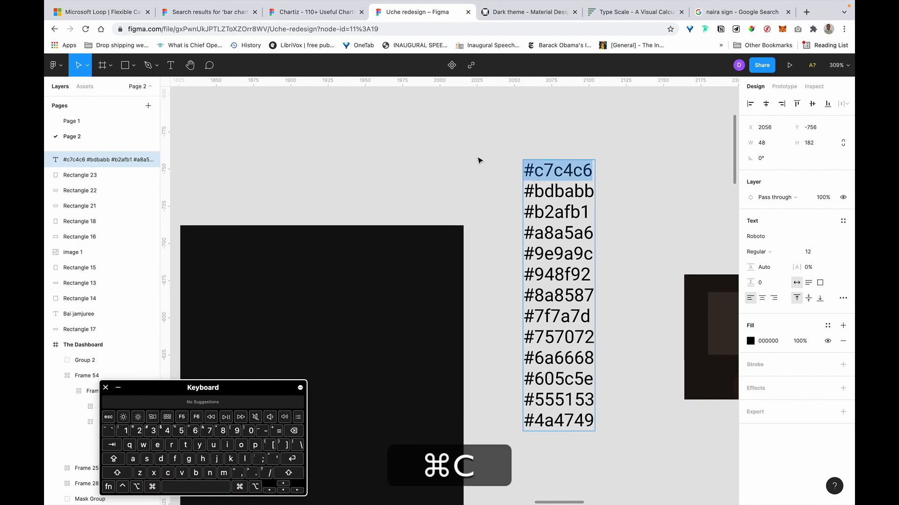
# Set the N 22,000 balance text's fill hex to C7C4C6, replacing A8A5A6.
pyautogui.scroll(-5, 482, 156)
pyautogui.scroll(3, 480, 159)
pyautogui.scroll(-2, 466, 187)
pyautogui.hscroll(-2, 466, 188)
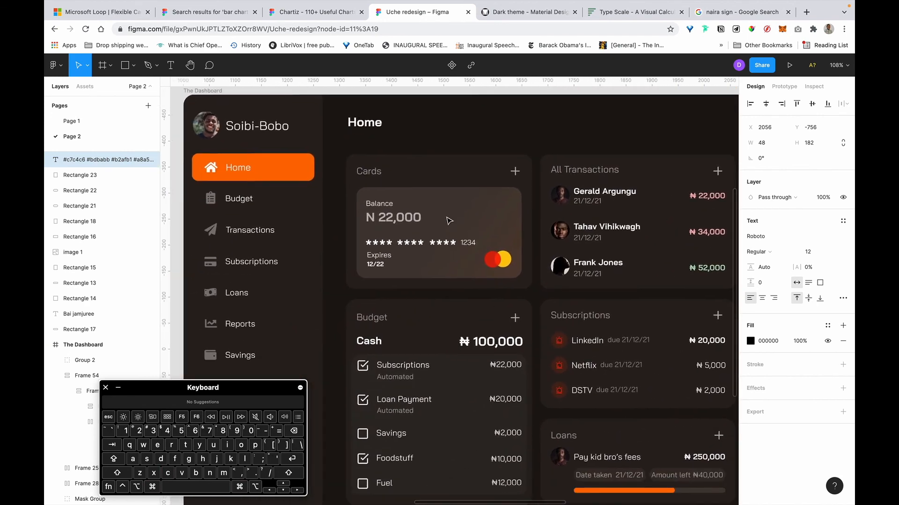
pyautogui.keyDown('super'); pyautogui.doubleClick(416, 218); pyautogui.keyUp('super')
pyautogui.press('super+a')
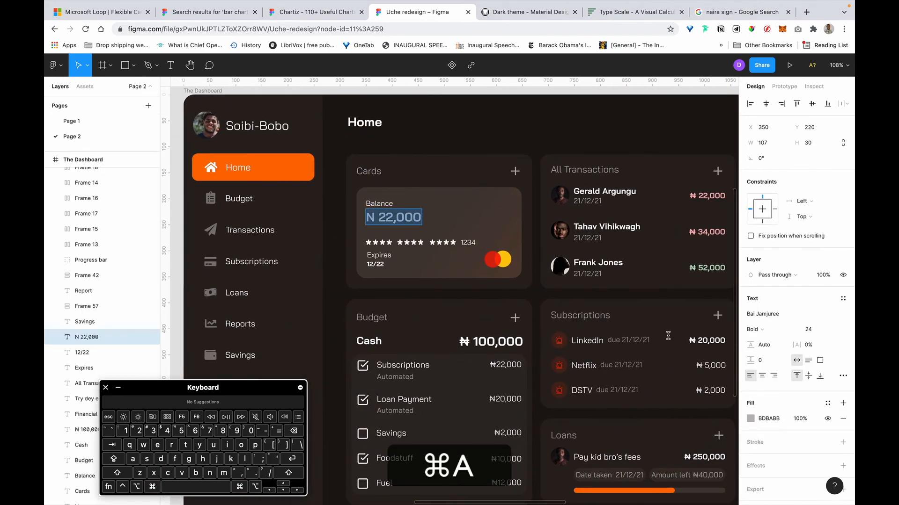
pyautogui.click(773, 418)
pyautogui.press('super+v')
pyautogui.press('super+Return')
pyautogui.press('Escape')
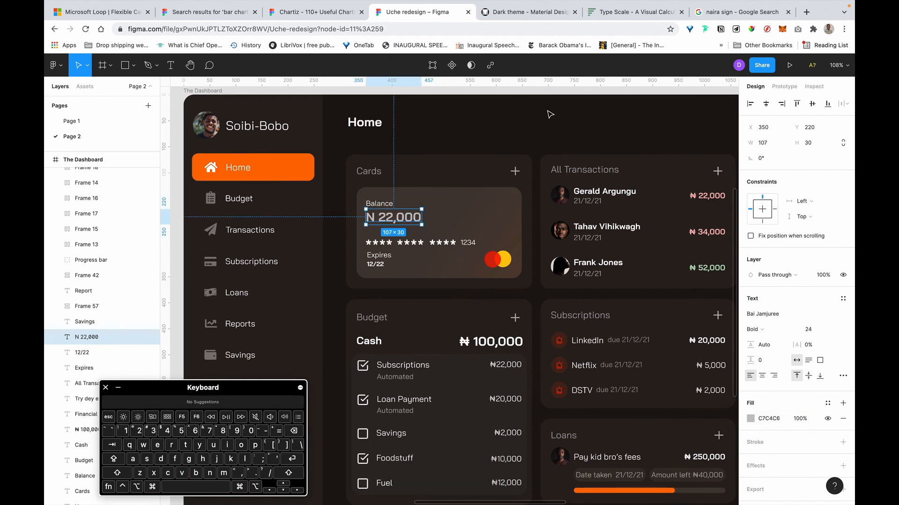
pyautogui.hscroll(2, 550, 115)
pyautogui.hscroll(4, 550, 114)
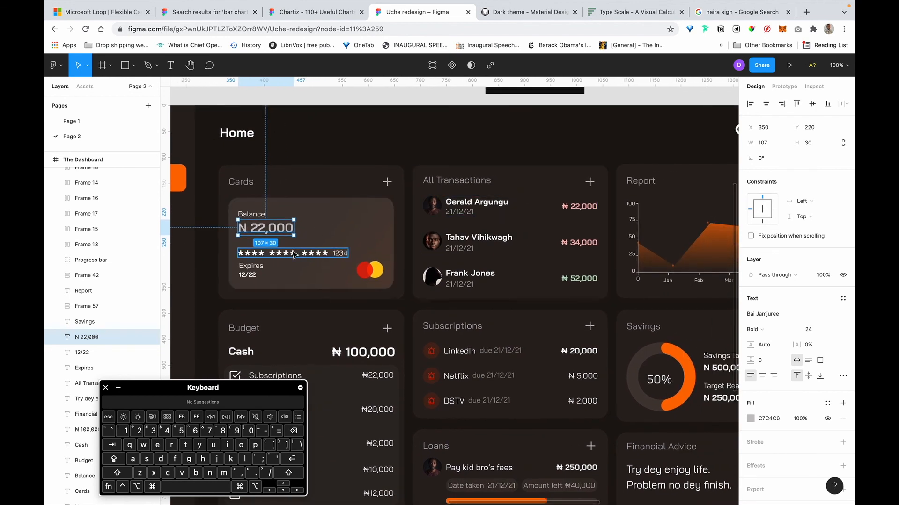
# Copy the #8a8587 colour code, including the #, from the hex list.
pyautogui.click(266, 254)
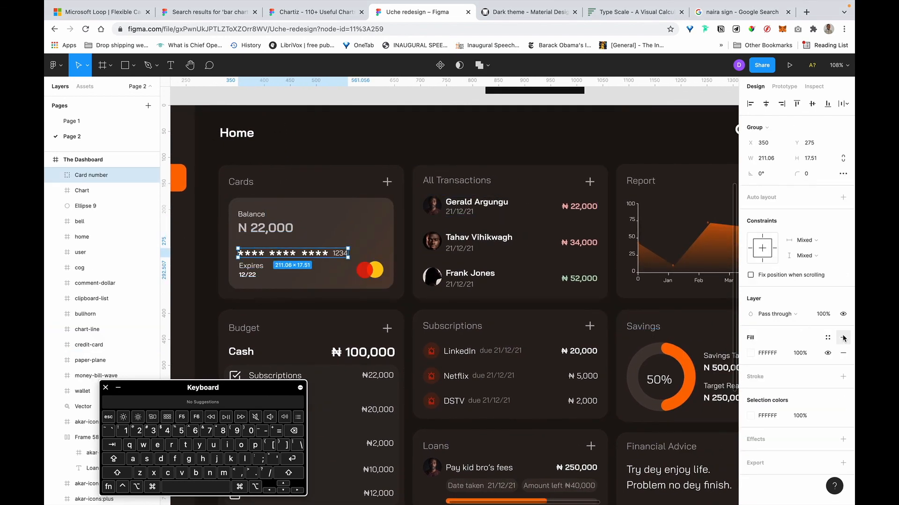
pyautogui.scroll(8, 482, 187)
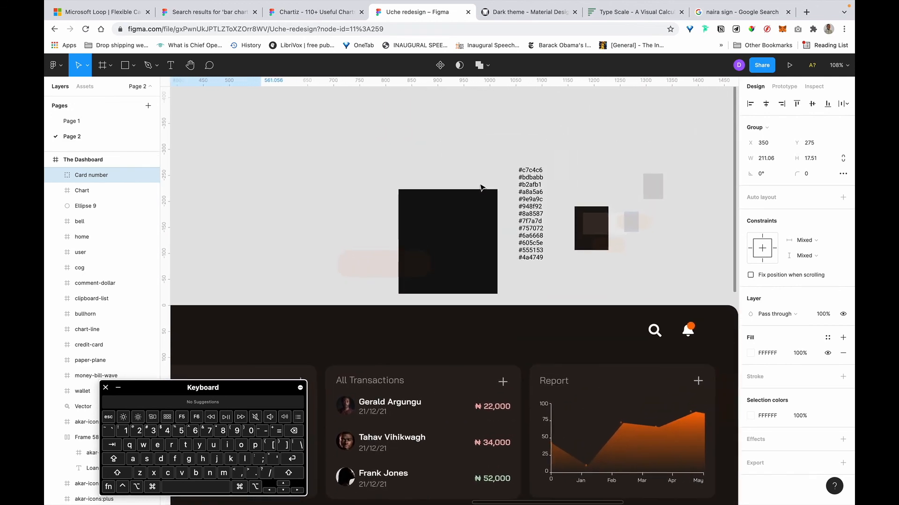
pyautogui.scroll(5, 534, 243)
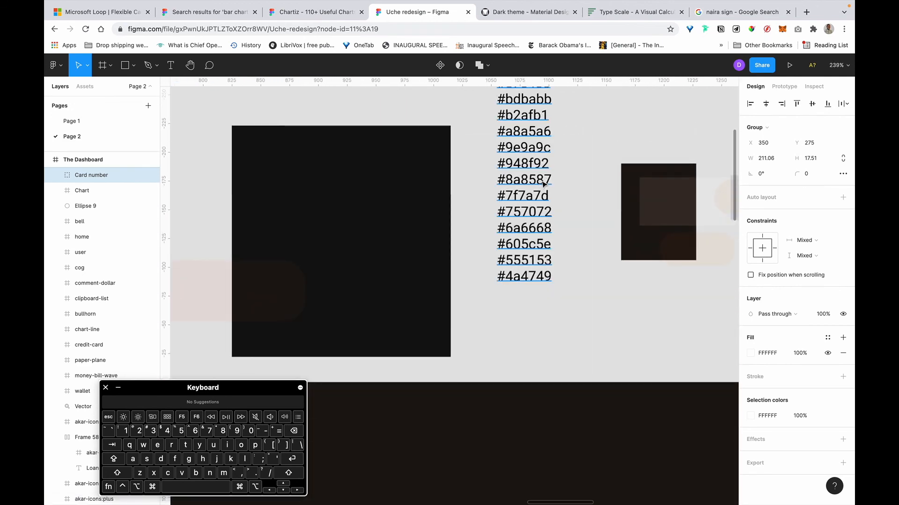
pyautogui.doubleClick(541, 181)
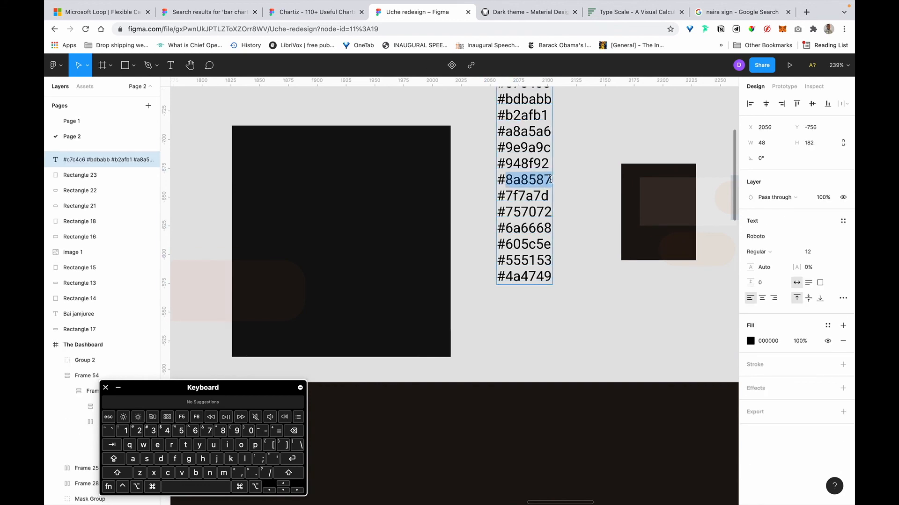
pyautogui.moveTo(550, 179); pyautogui.dragTo(488, 180)
pyautogui.press('super+c')
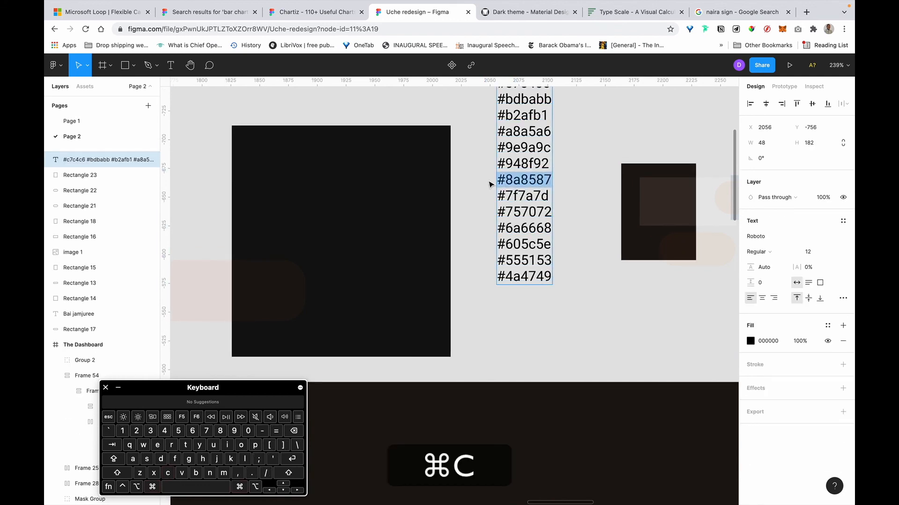
# Replace the card number group's white FFFFFF fill with 8A8587.
pyautogui.scroll(-5, 560, 186)
pyautogui.scroll(-1, 571, 190)
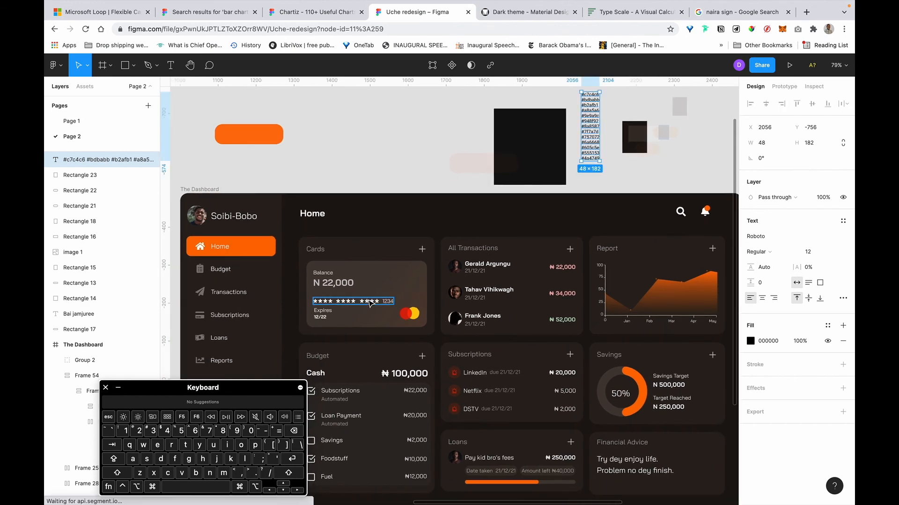
pyautogui.click(370, 302)
pyautogui.scroll(5, 371, 302)
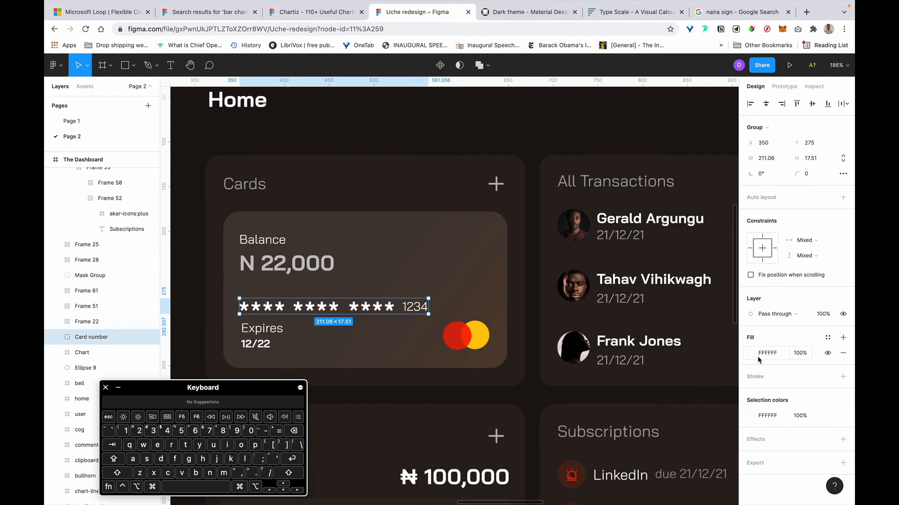
pyautogui.click(773, 416)
pyautogui.click(771, 356)
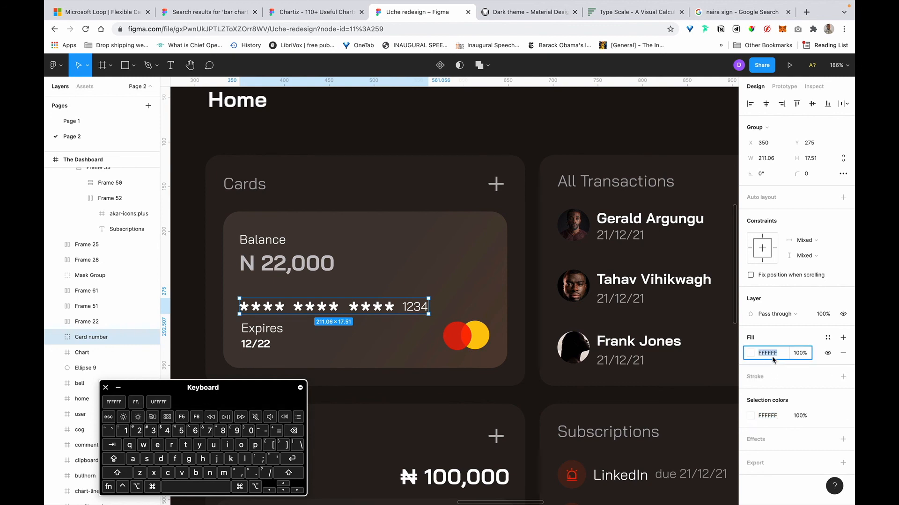
pyautogui.press('super+v')
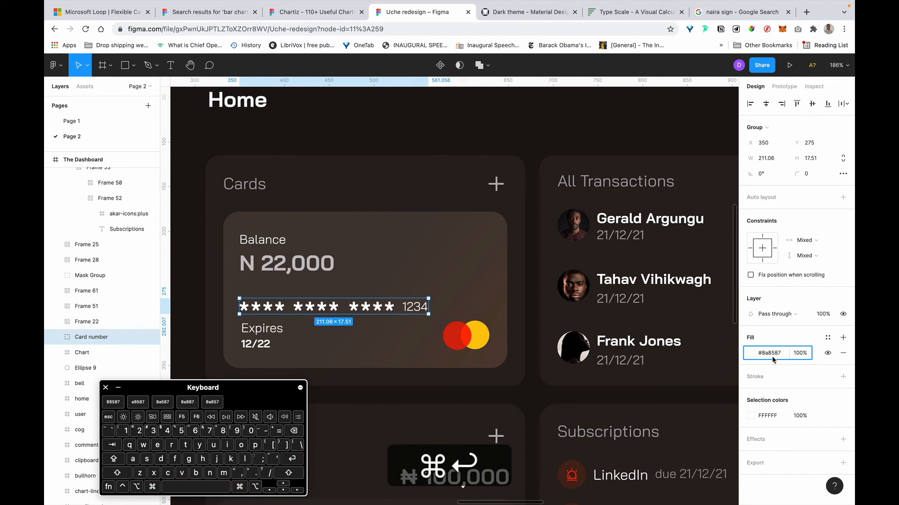
pyautogui.press('super+Return')
pyautogui.hscroll(3, 470, 236)
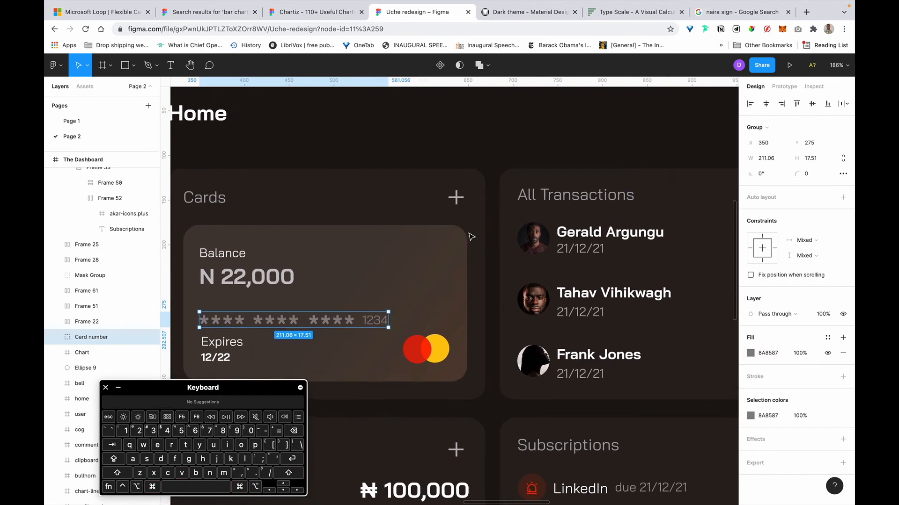
pyautogui.scroll(5, 471, 238)
pyautogui.scroll(-5, 471, 237)
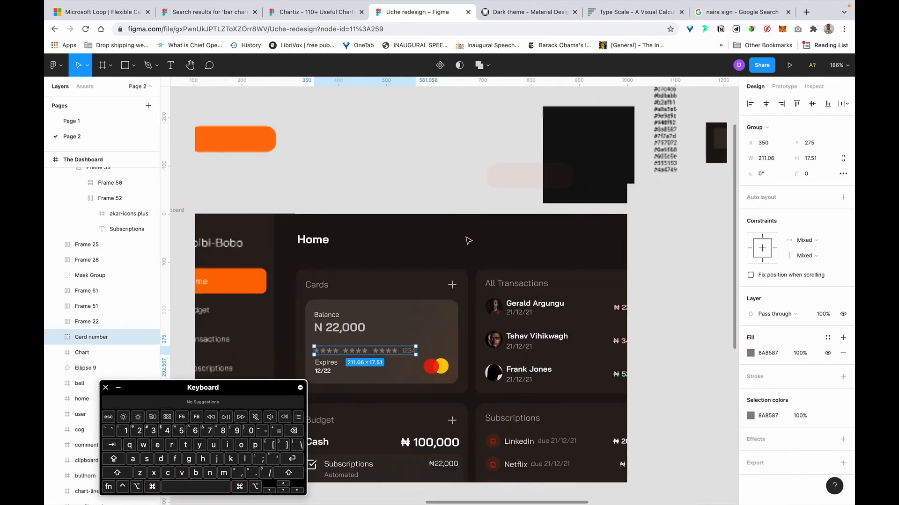
pyautogui.scroll(1, 468, 241)
pyautogui.scroll(-5, 469, 241)
pyautogui.hscroll(-5, 468, 240)
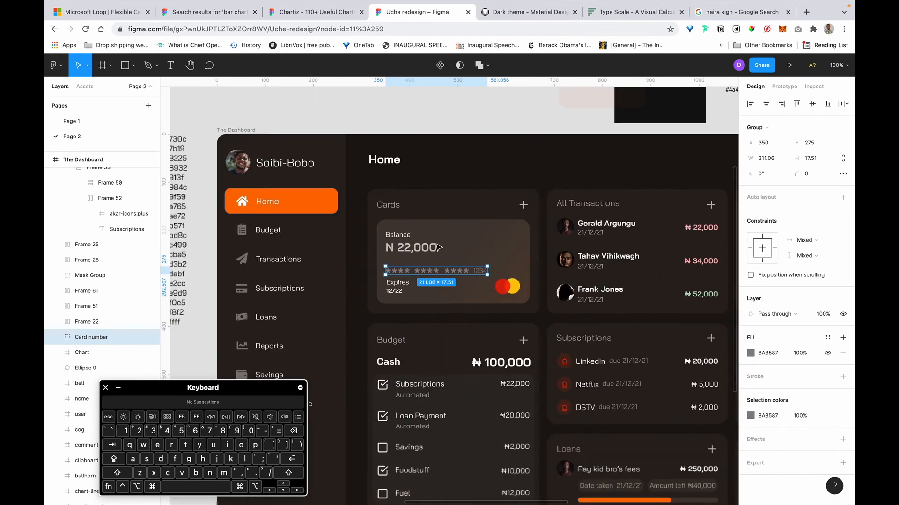
# Give the card's Expires label an 8A8587 fill.
pyautogui.click(406, 284)
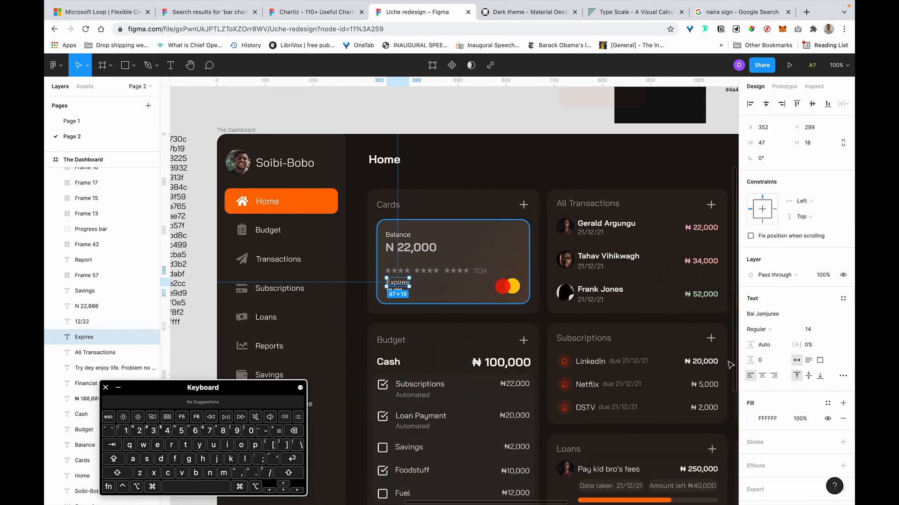
pyautogui.press('super+v')
pyautogui.press('Return')
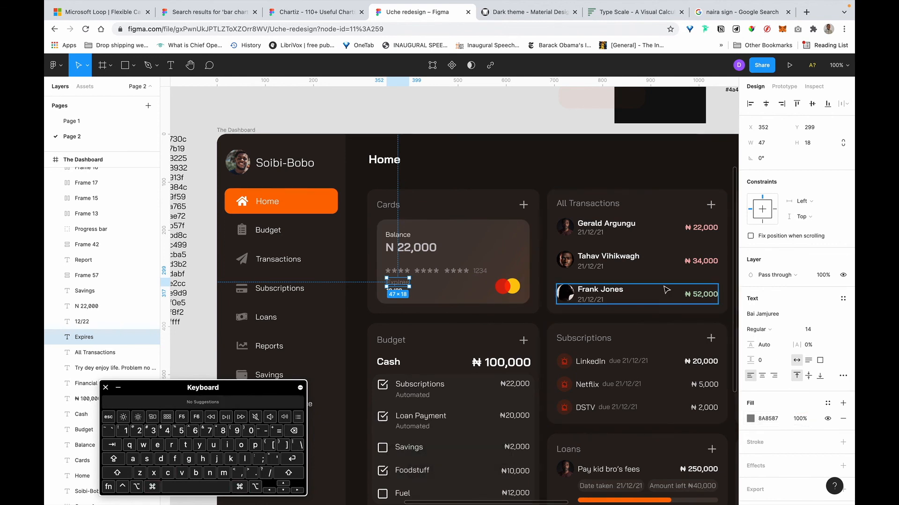
pyautogui.hscroll(2, 539, 224)
pyautogui.press('Escape')
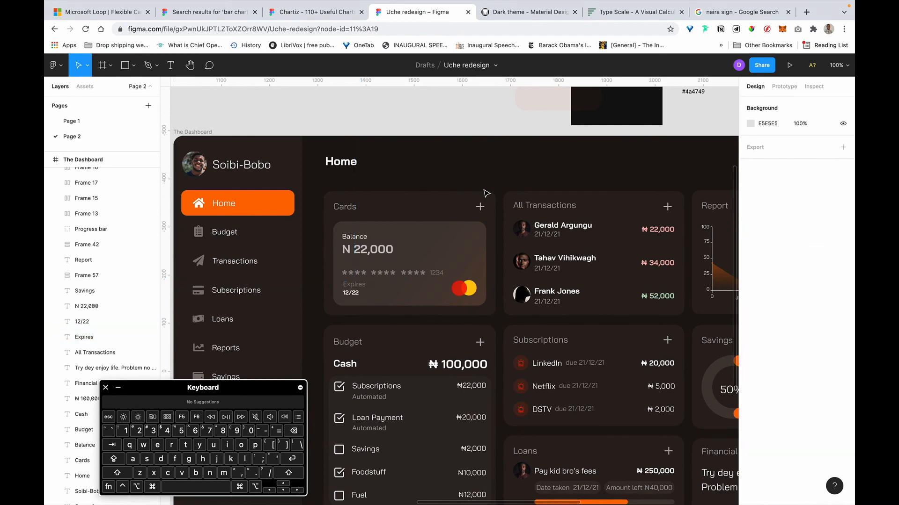
pyautogui.hscroll(3, 592, 210)
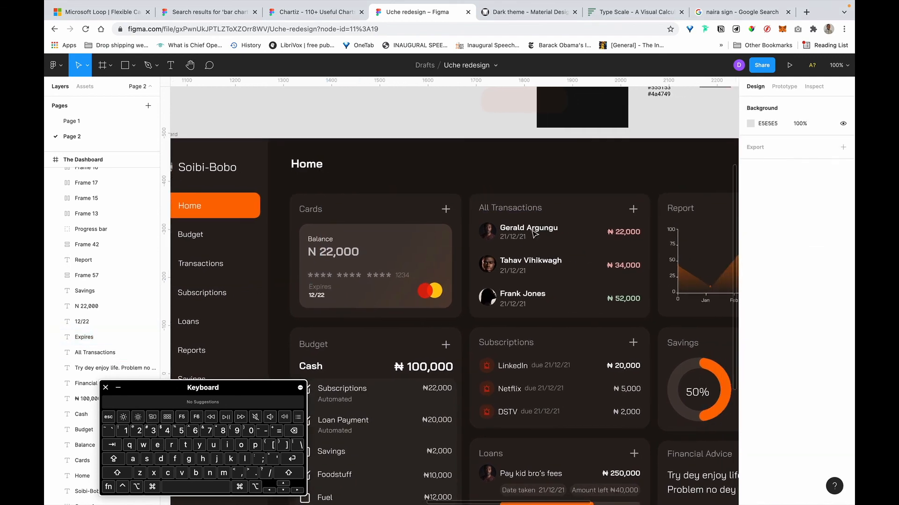
# Replace B2AEAE with 8A8587 across the three All Transactions rows.
pyautogui.click(521, 256)
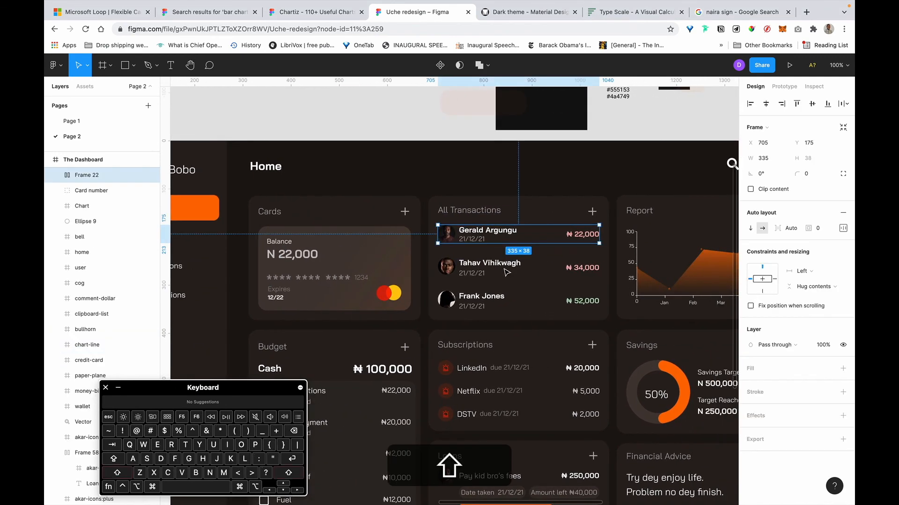
pyautogui.keyDown('shift'); pyautogui.click(508, 272); pyautogui.keyUp('shift')
pyautogui.keyDown('shift'); pyautogui.click(521, 306); pyautogui.keyUp('shift')
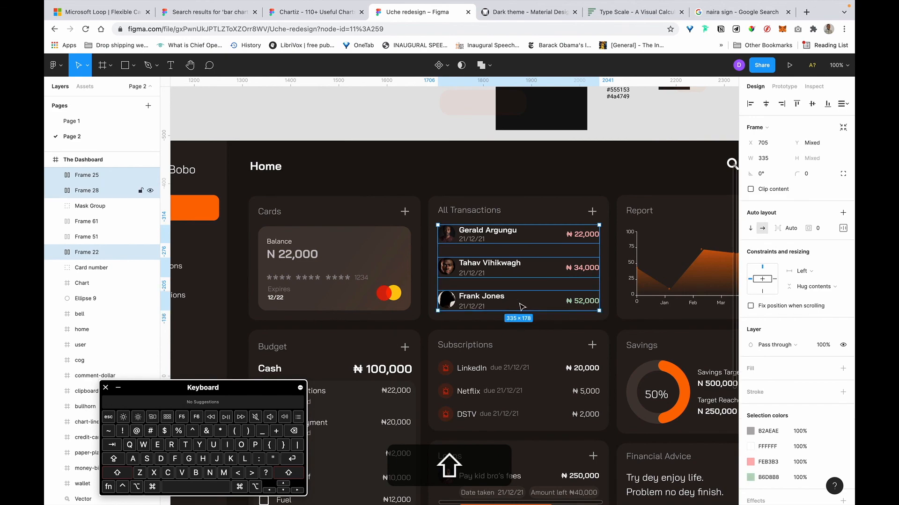
pyautogui.scroll(-2, 777, 392)
pyautogui.click(771, 378)
pyautogui.press('super+v')
pyautogui.press('super+Return')
pyautogui.scroll(-3, 581, 293)
pyautogui.hscroll(2, 581, 293)
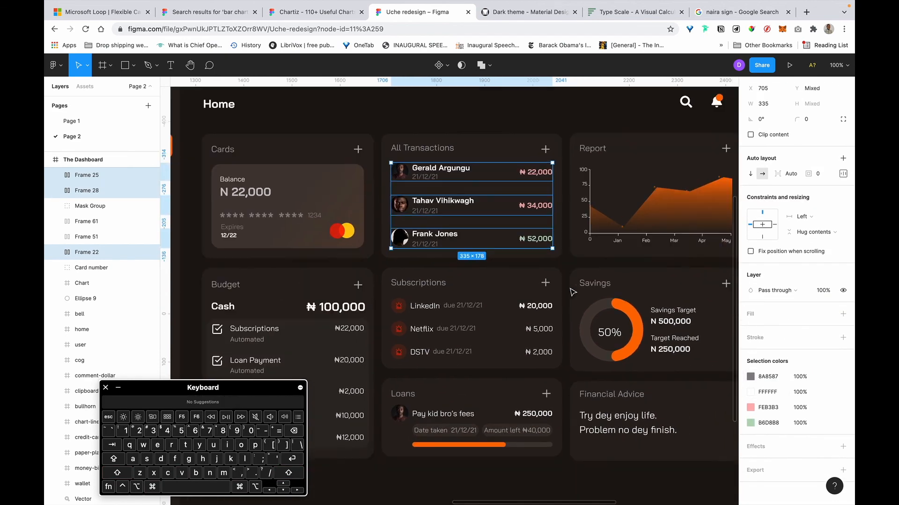
pyautogui.click(445, 313)
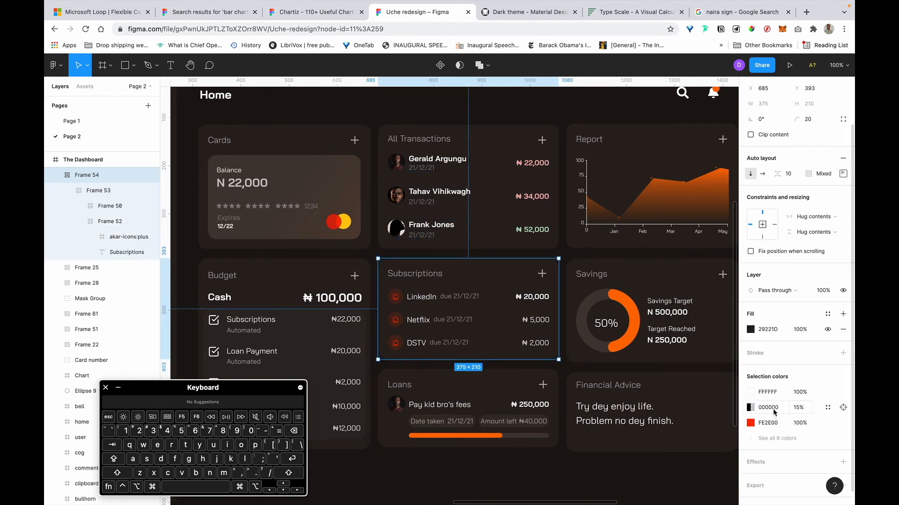
# Swap the Subscriptions card's 15% black 000000 for 8A8587 at 100% opacity.
pyautogui.press('super+v')
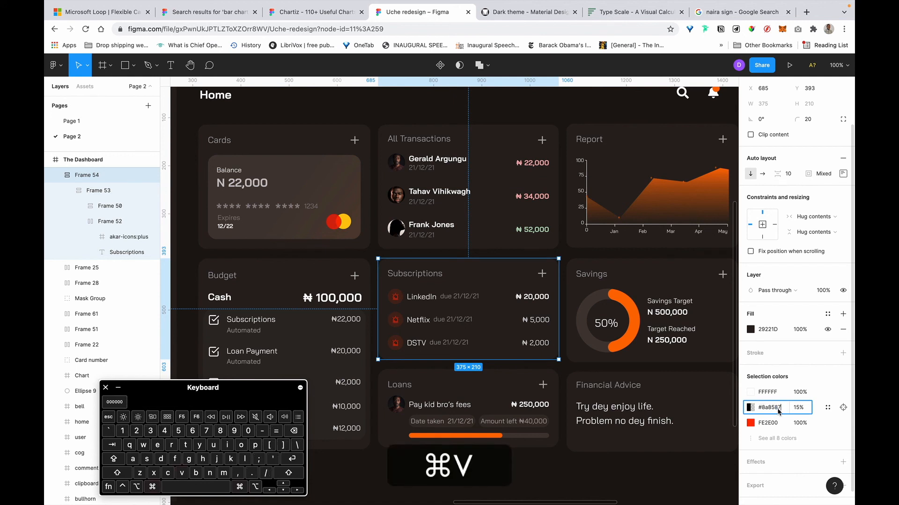
pyautogui.press('super+Return')
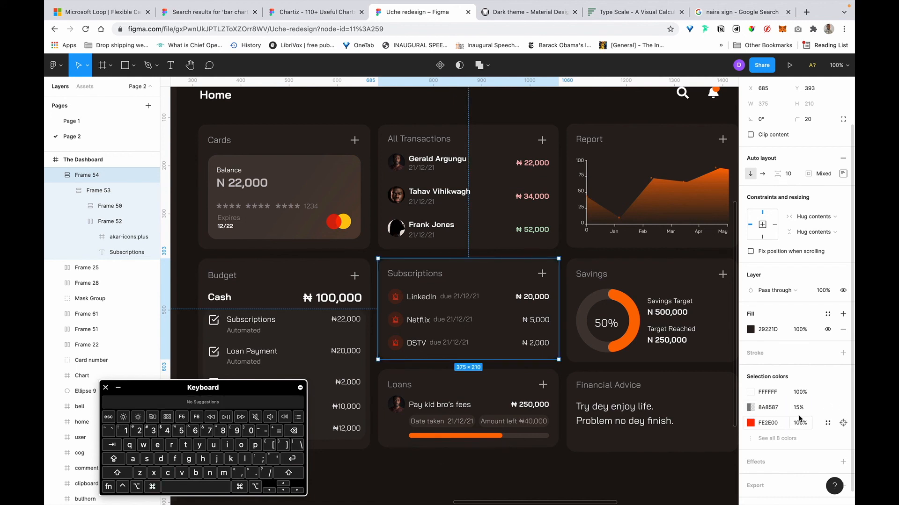
pyautogui.press('BackSpace')
pyautogui.press('BackSpace')
pyautogui.press('BackSpace')
pyautogui.press('Return')
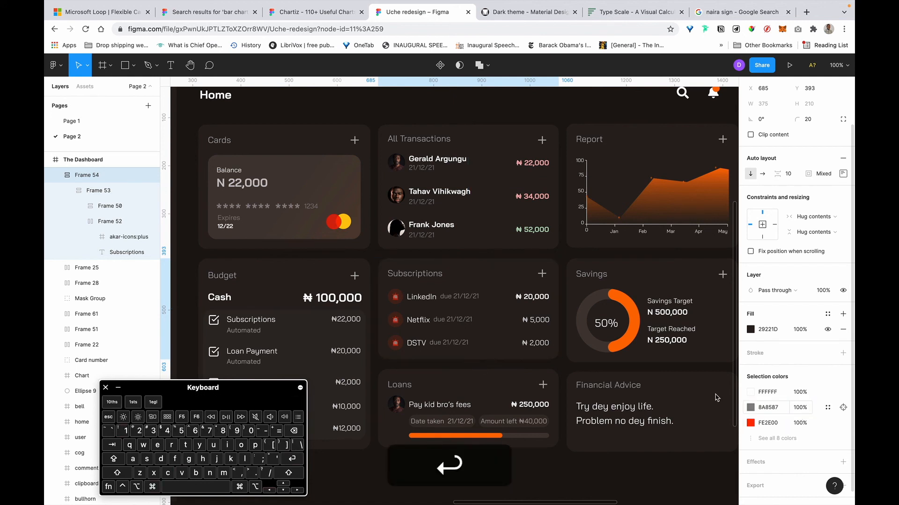
pyautogui.scroll(-3, 508, 363)
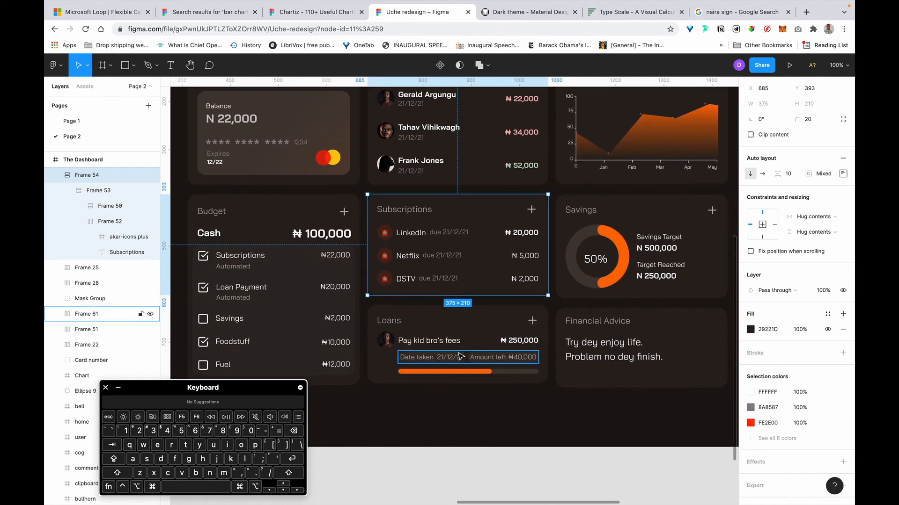
# Replace B2AEAE with 8A8587 in the Loans card's Date taken / Amount left row.
pyautogui.click(461, 357)
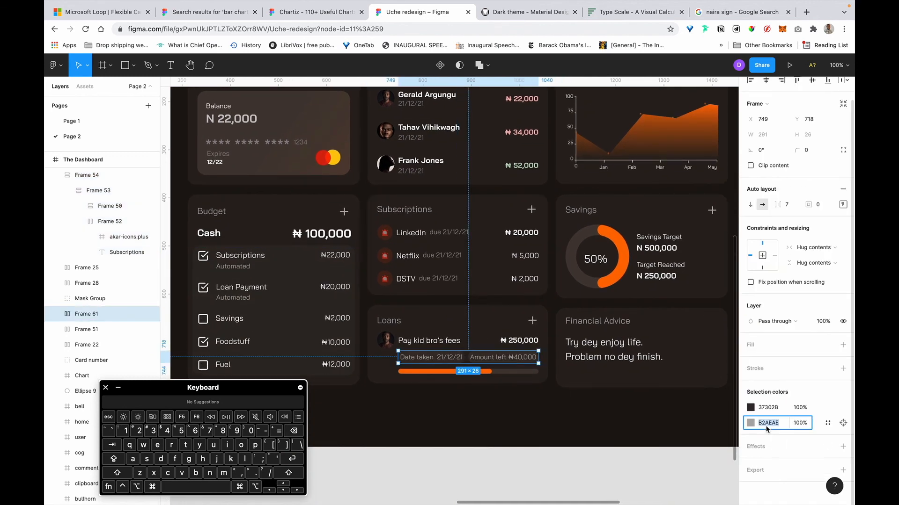
pyautogui.write('8A8587')
pyautogui.press('Return')
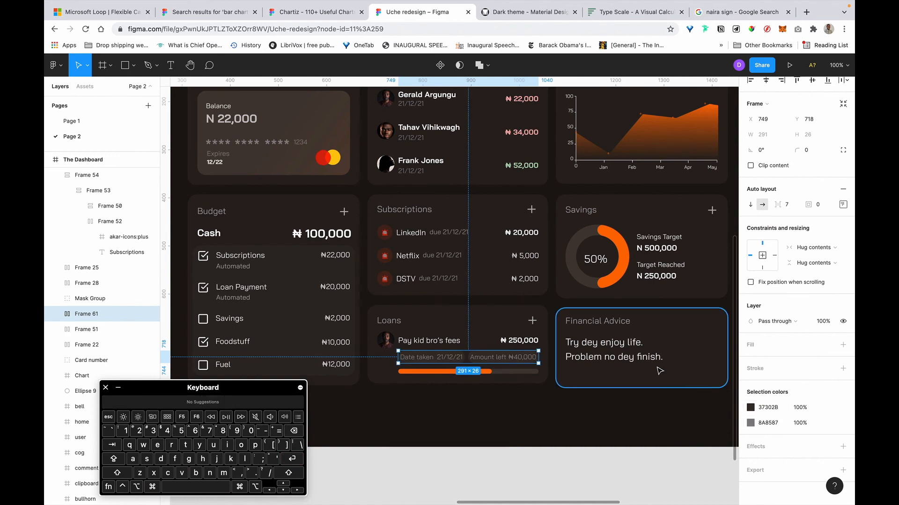
pyautogui.press('super+z')
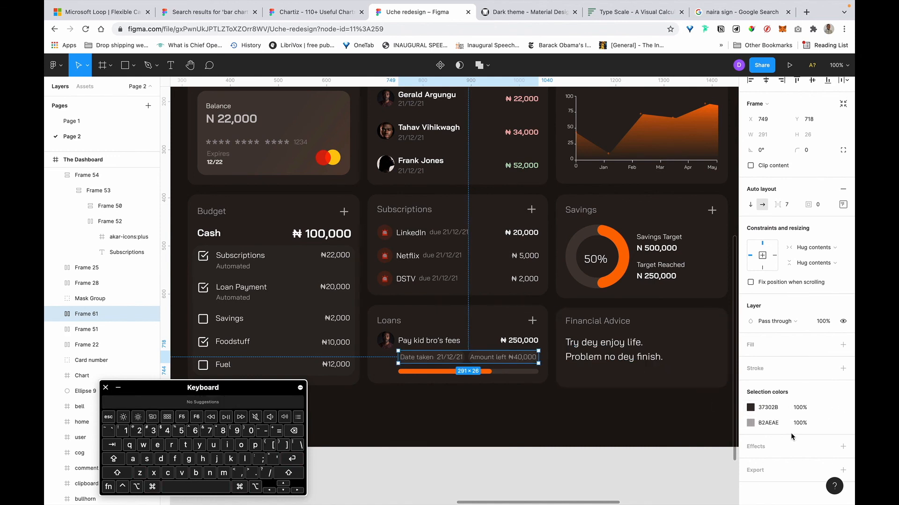
pyautogui.press('shift+super+z')
# Set the Financial Advice body text's fill to 8A8587.
pyautogui.doubleClick(623, 362)
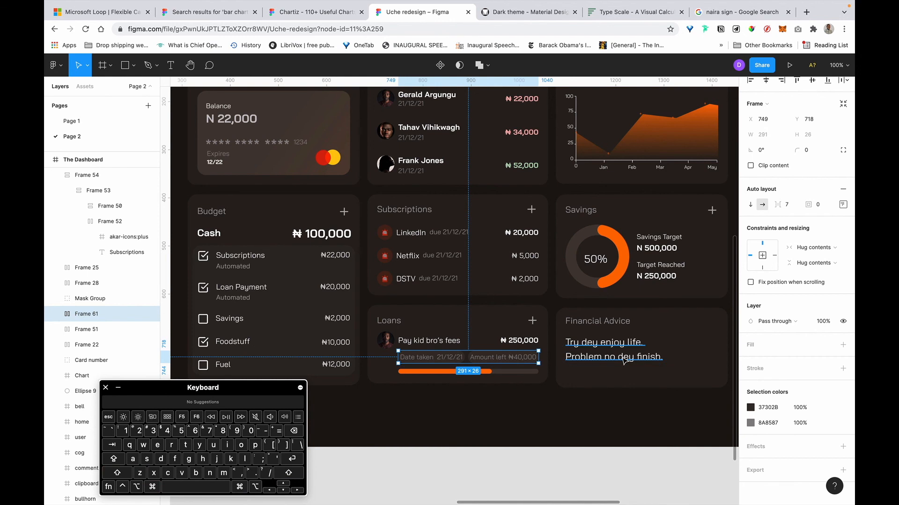
pyautogui.write('8A8587')
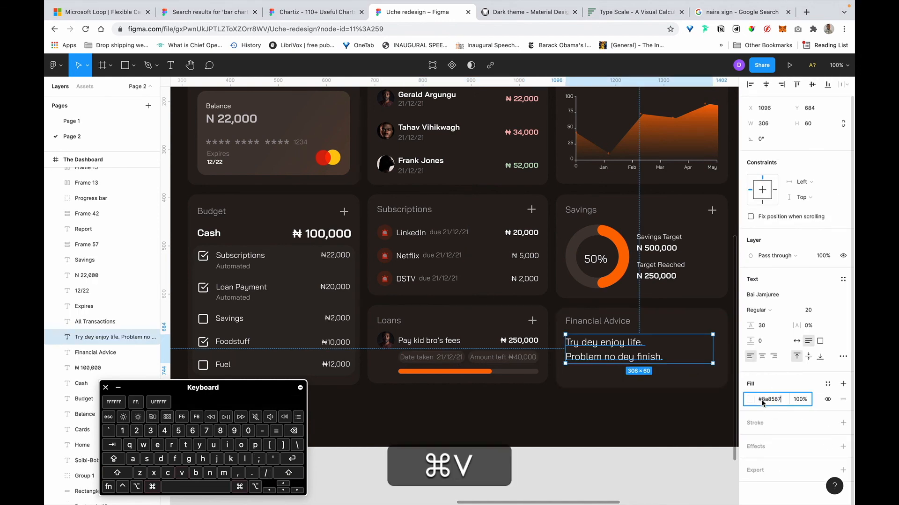
pyautogui.press('super+Return')
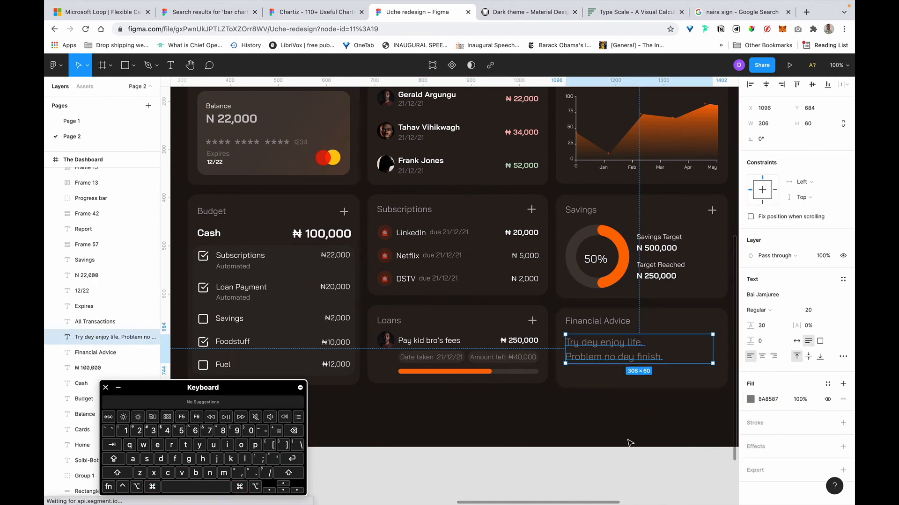
pyautogui.click(628, 441)
pyautogui.hscroll(3, 629, 441)
pyautogui.hscroll(2, 562, 398)
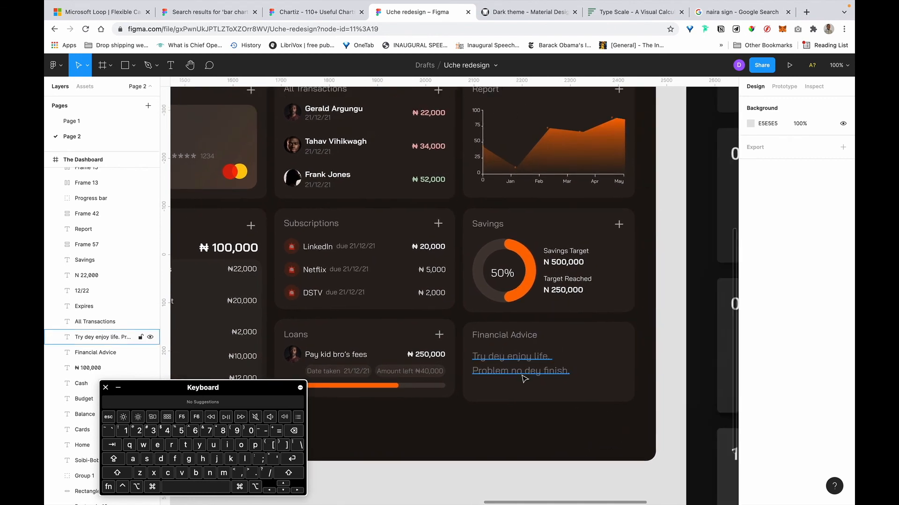
# Set the Financial Advice text's font size to 16.
pyautogui.click(524, 374)
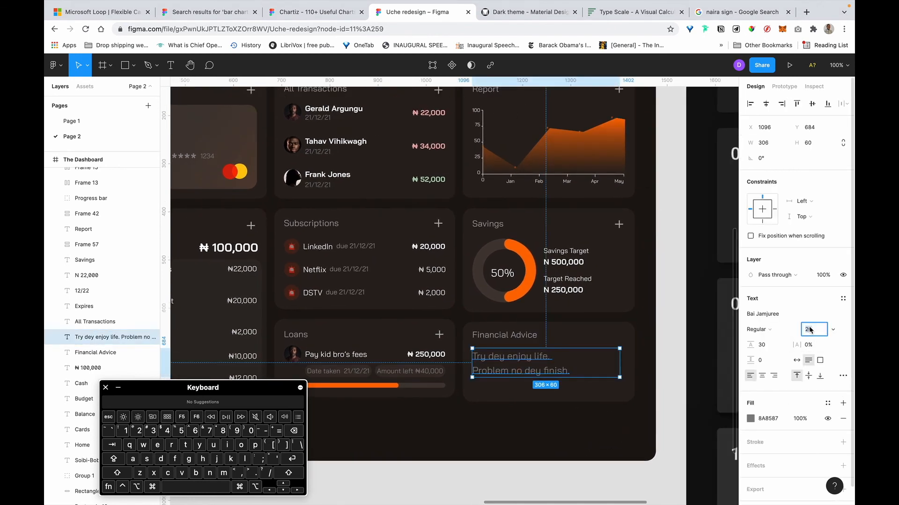
pyautogui.write('16')
pyautogui.press('Return')
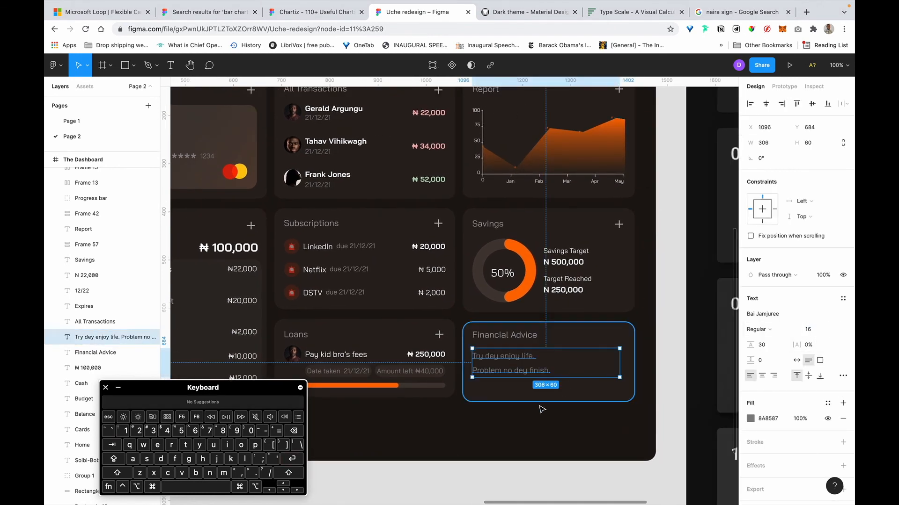
# Remove the line break so both Financial Advice sentences sit on one line.
pyautogui.doubleClick(510, 370)
pyautogui.press('Left')
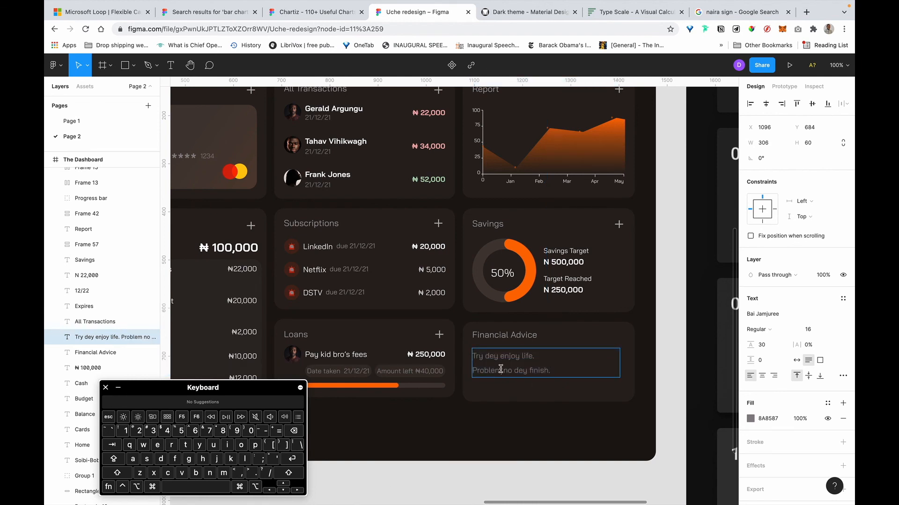
pyautogui.press('Left')
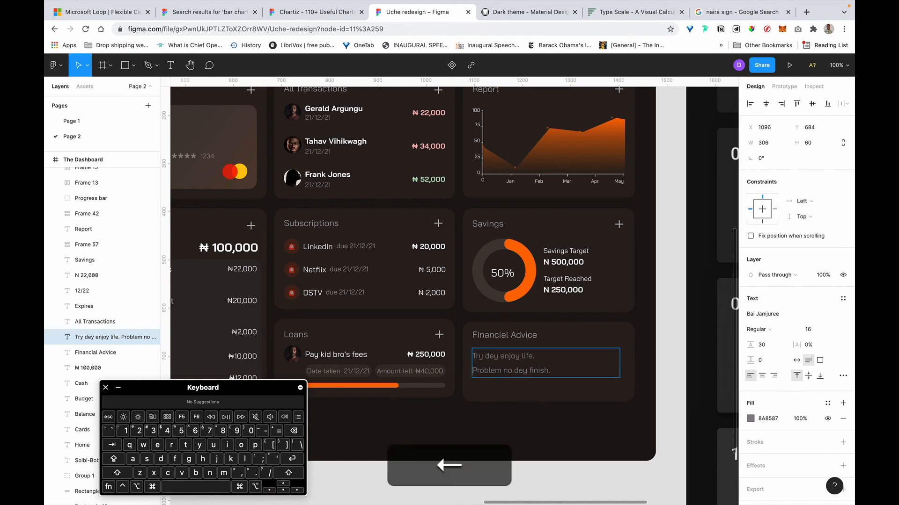
pyautogui.press('BackSpace')
pyautogui.press('Right')
pyautogui.press('BackSpace')
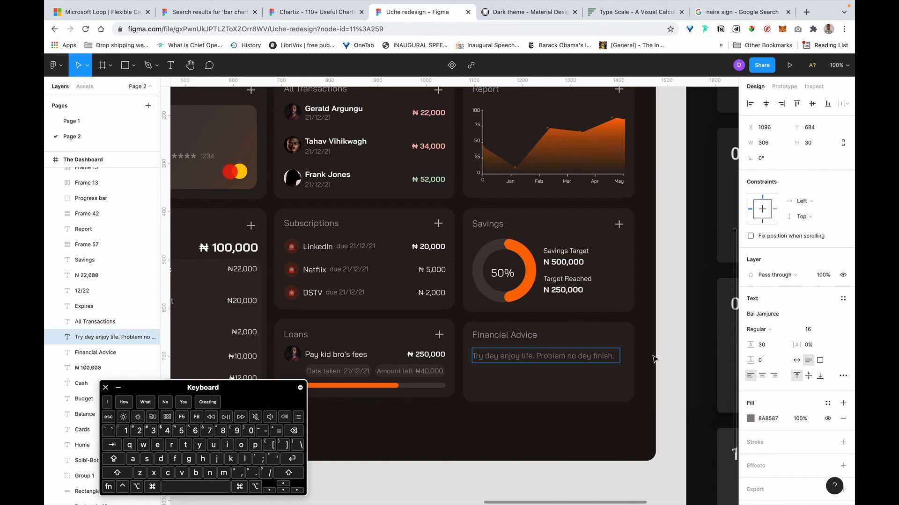
# Add a second line reading 'For this life lol' below the sentences.
pyautogui.press('Return')
pyautogui.write('FOr t')
pyautogui.write('h')
pyautogui.press('BackSpace')
pyautogui.press('BackSpace')
pyautogui.press('BackSpace')
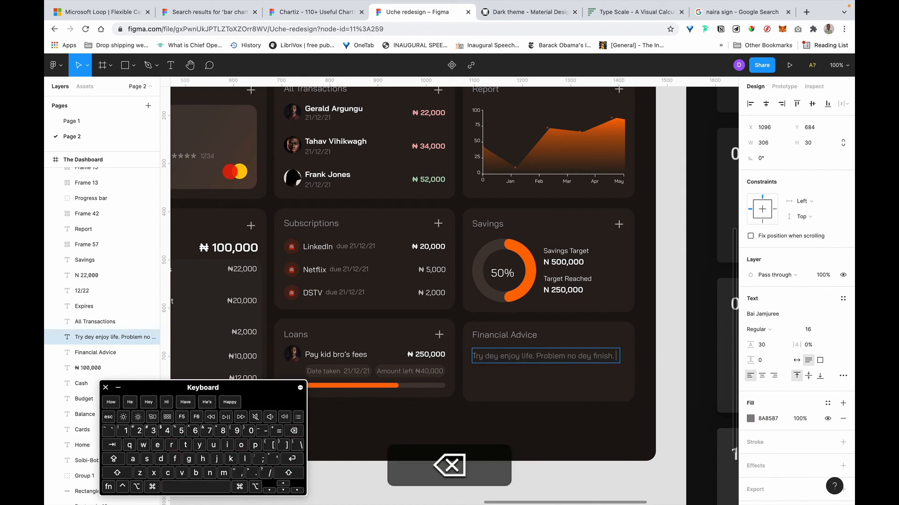
pyautogui.write('o')
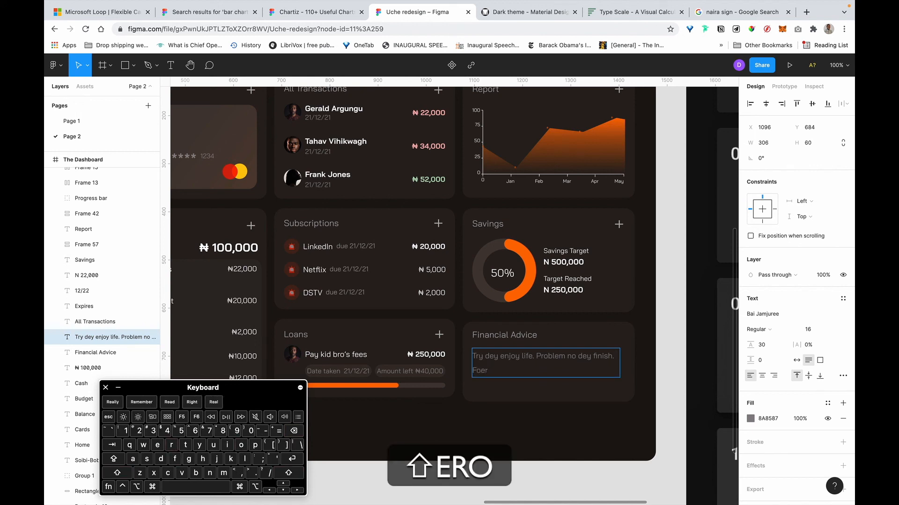
pyautogui.write('r this life lol....')
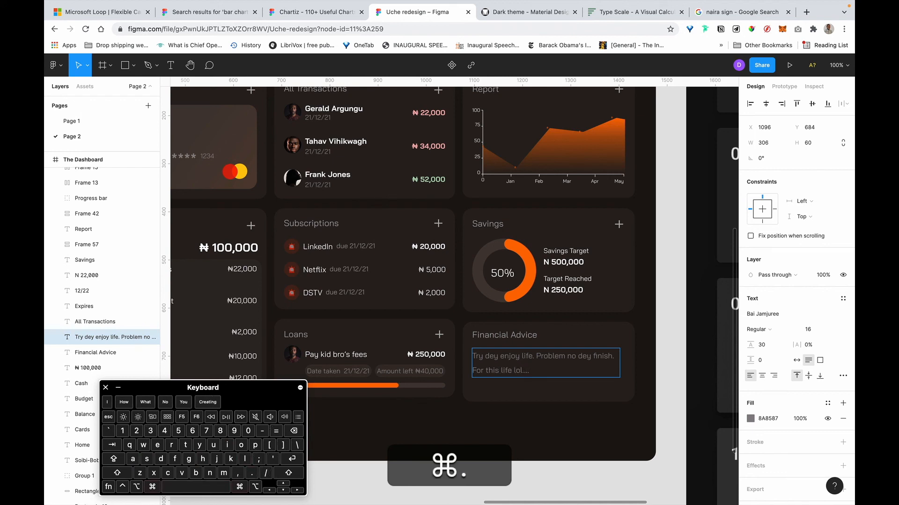
pyautogui.press('super+space')
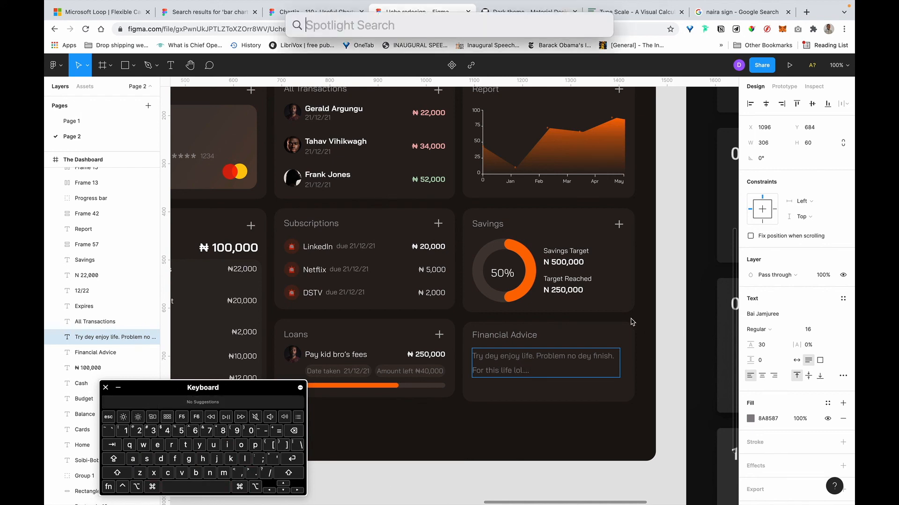
pyautogui.press('super+space')
pyautogui.press('super+alt+space')
pyautogui.press('super+alt+space')
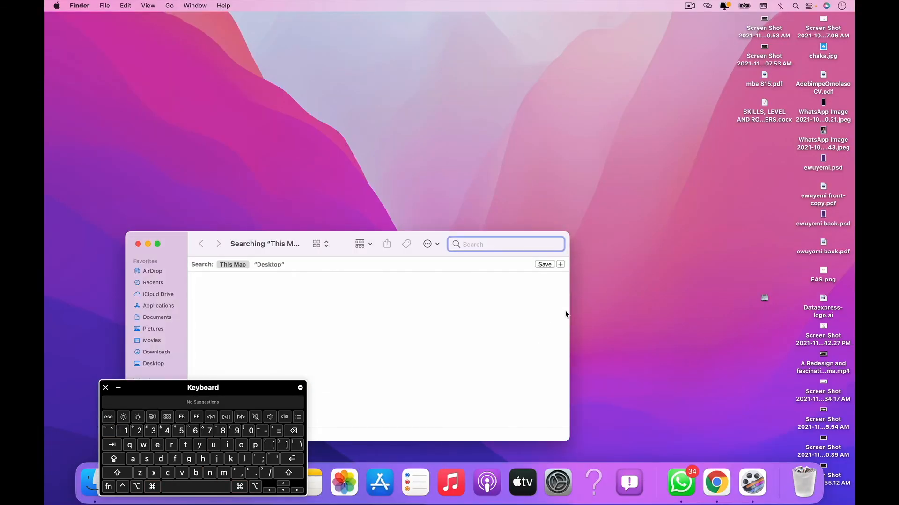
pyautogui.press('super+space')
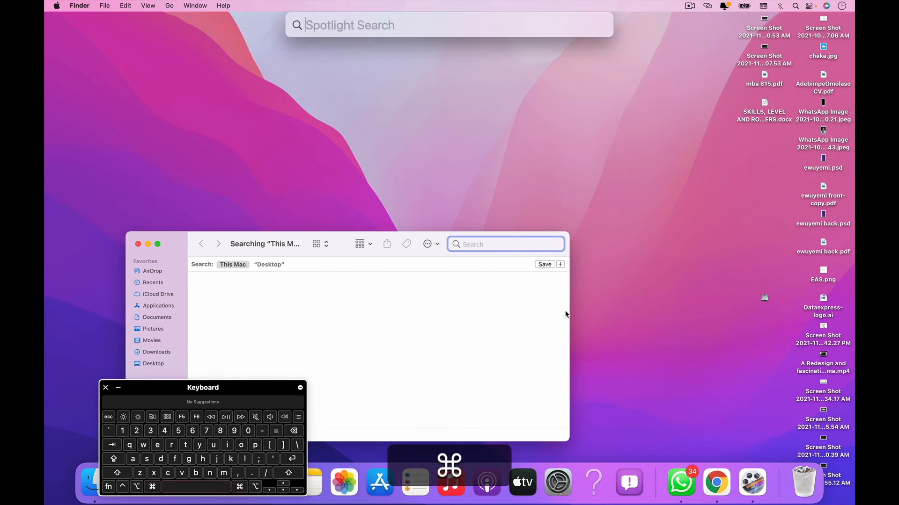
pyautogui.press('super+space')
pyautogui.press('Escape')
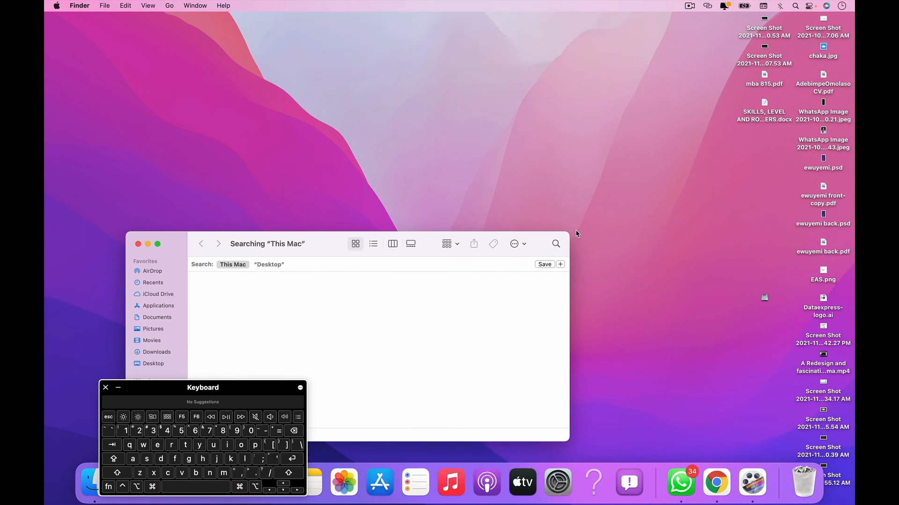
pyautogui.hotkey('ctrl', 'Right')
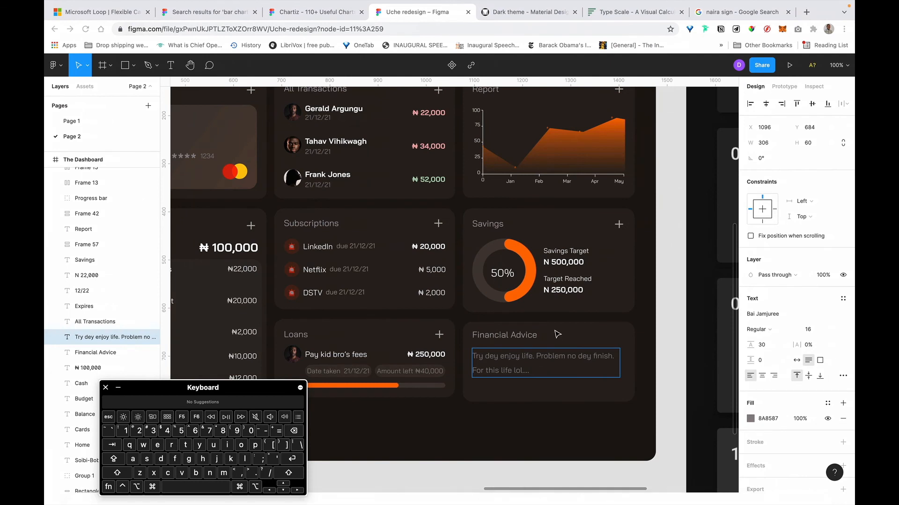
pyautogui.press('super+space')
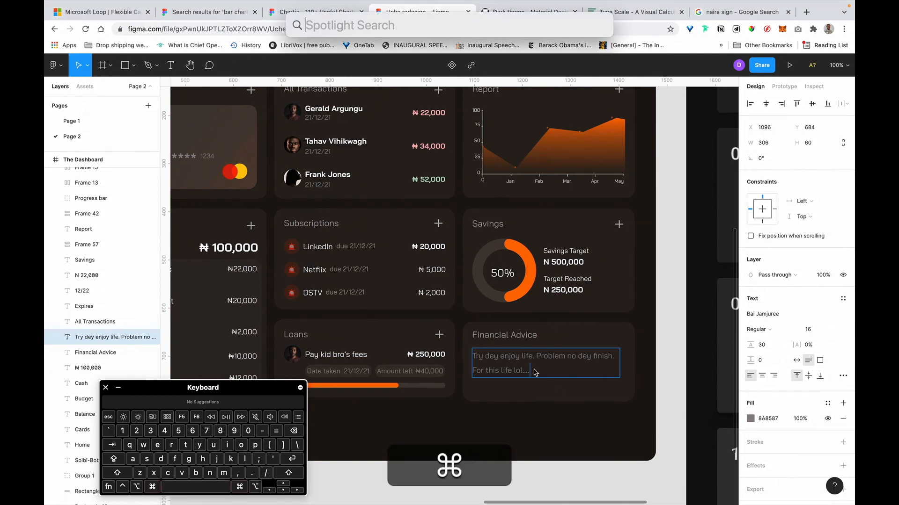
pyautogui.press('super+space')
pyautogui.press('alt')
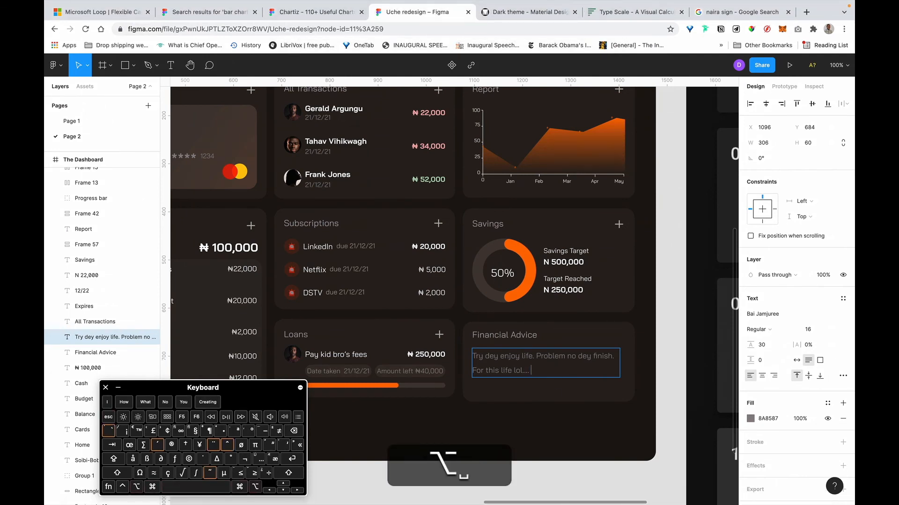
pyautogui.press('alt+super+space')
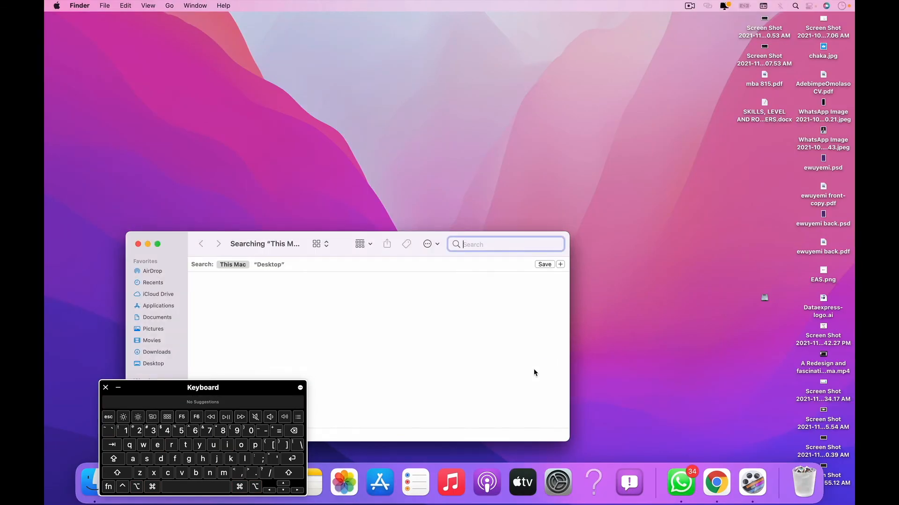
pyautogui.hotkey('ctrl', 'Right')
pyautogui.press('Escape')
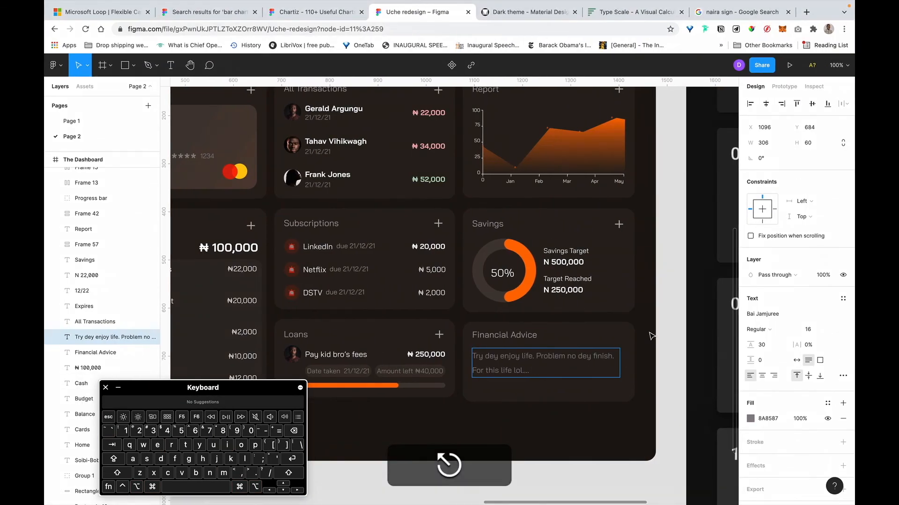
# Drag the Financial Advice background's bottom edge up, reducing its height from 166 to 157.
pyautogui.press('Escape')
pyautogui.scroll(-4, 609, 370)
pyautogui.hscroll(-3, 609, 370)
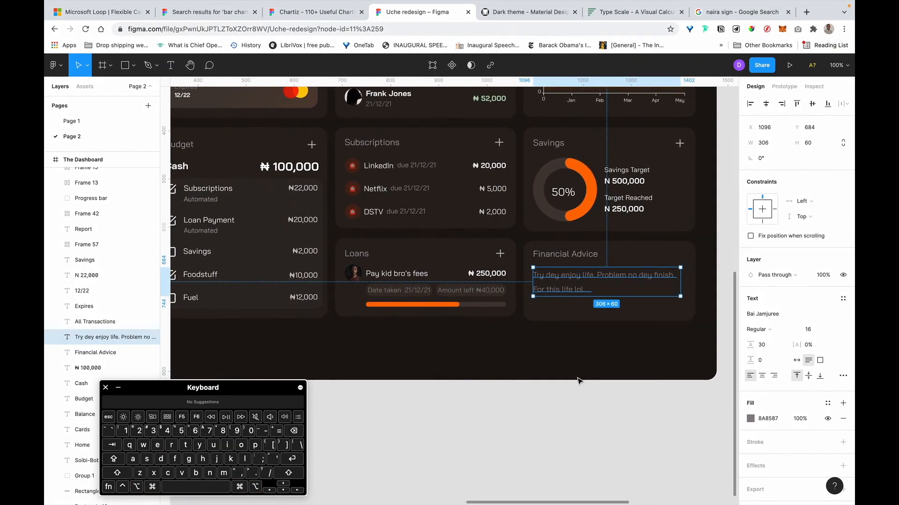
pyautogui.click(561, 327)
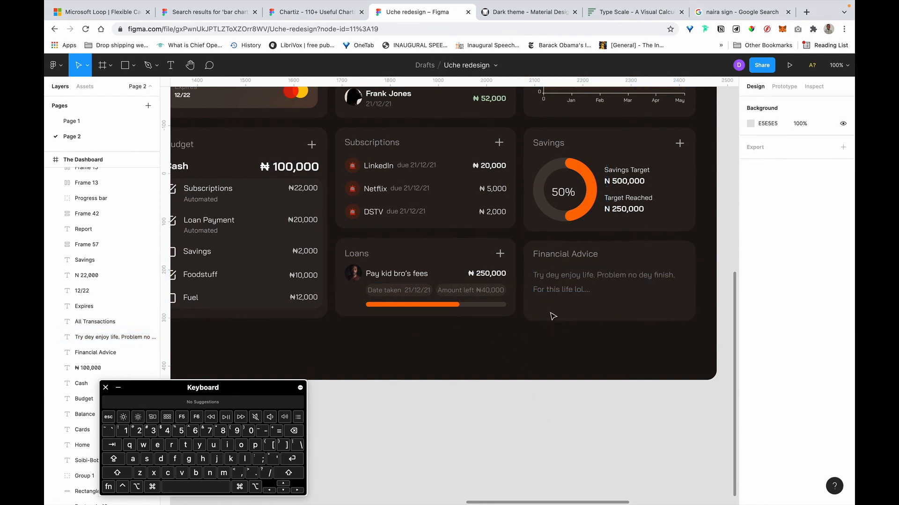
pyautogui.click(553, 321)
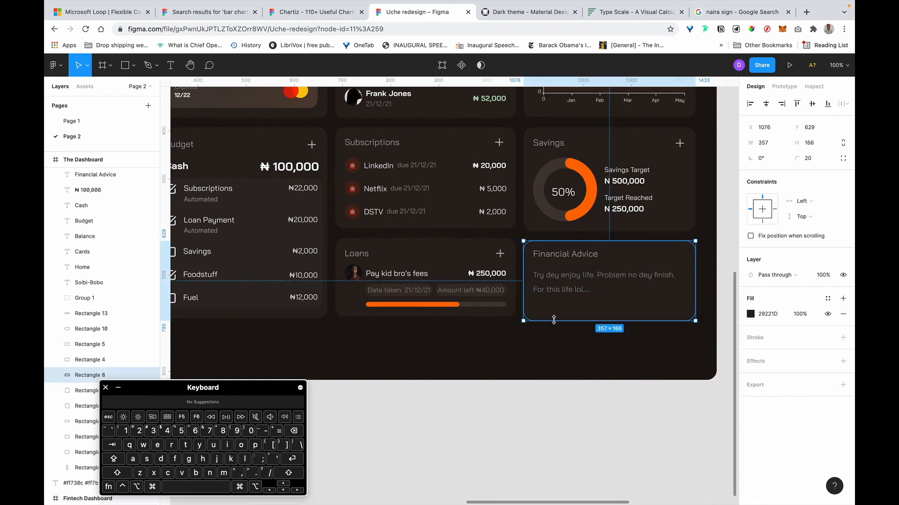
pyautogui.moveTo(554, 321); pyautogui.dragTo(555, 316)
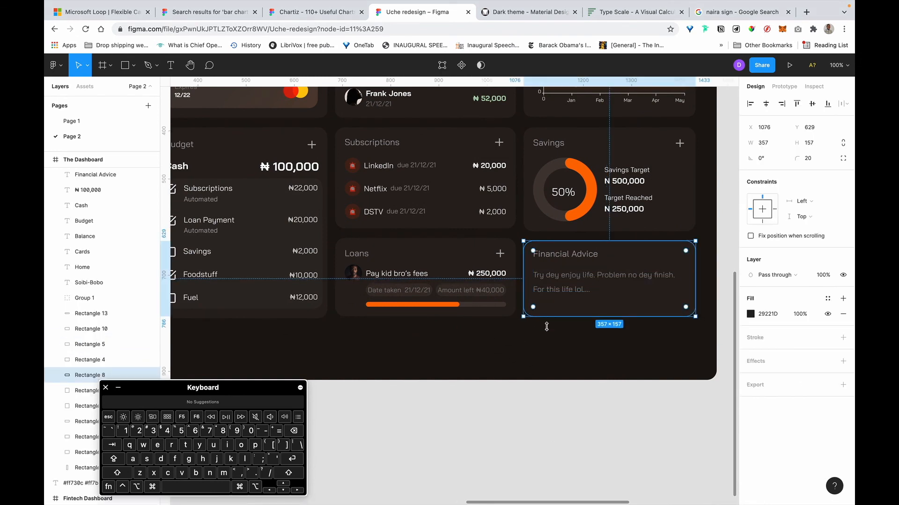
pyautogui.click(560, 442)
pyautogui.scroll(3, 559, 441)
pyautogui.scroll(-4, 553, 450)
pyautogui.scroll(3, 554, 450)
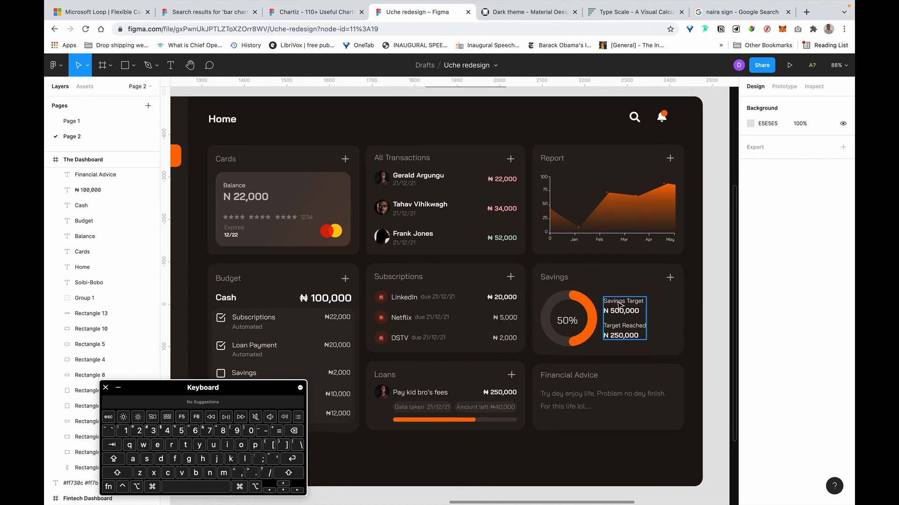
# Copy the #bdbabb colour code from the hex list.
pyautogui.scroll(2, 468, 206)
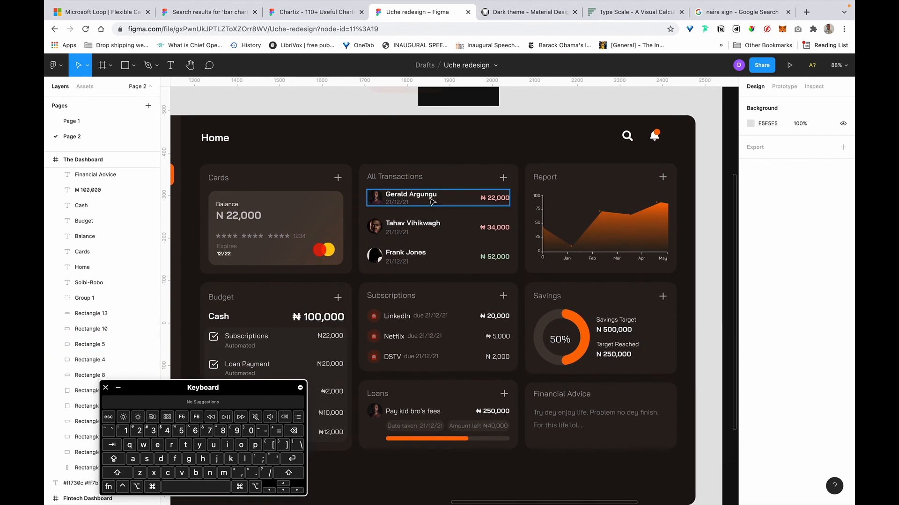
pyautogui.click(431, 201)
pyautogui.scroll(10, 431, 201)
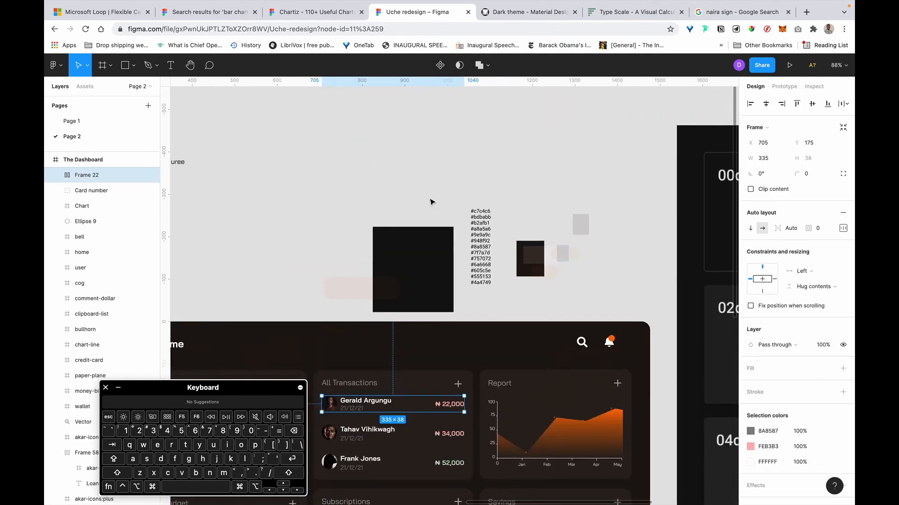
pyautogui.scroll(5, 498, 221)
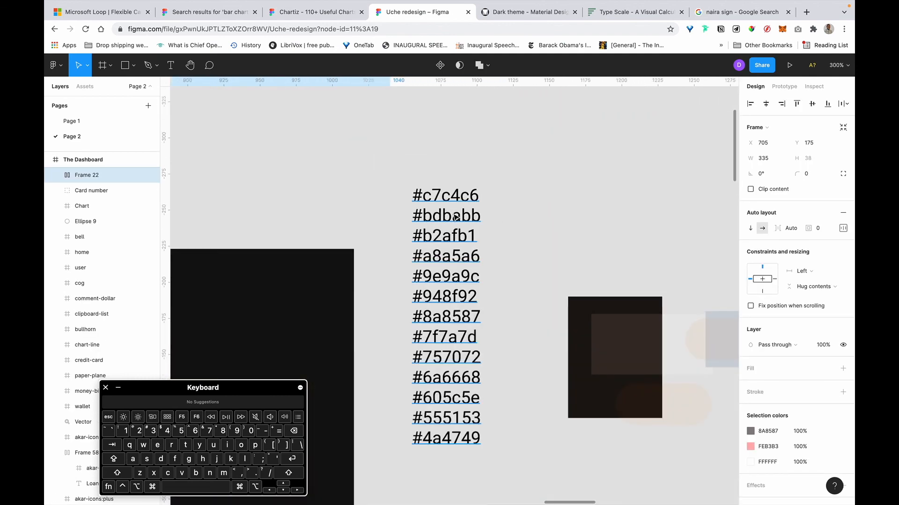
pyautogui.doubleClick(439, 205)
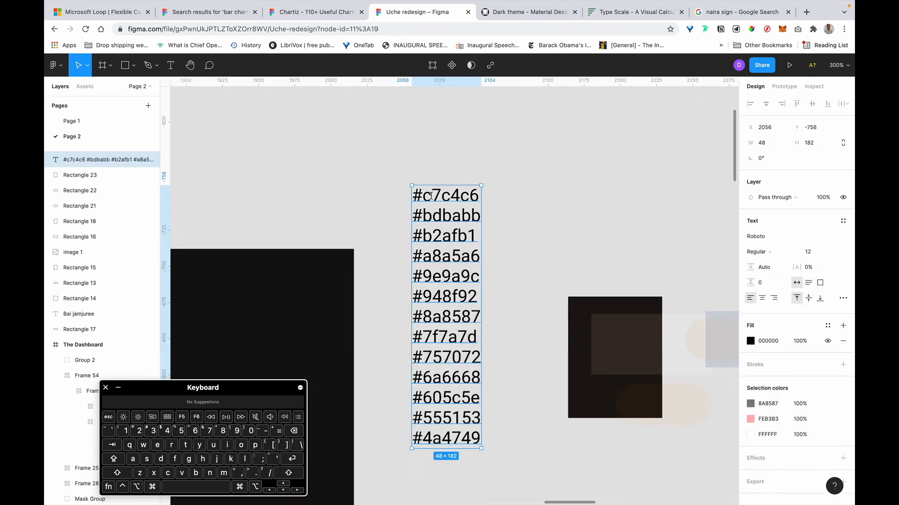
pyautogui.click(480, 215)
pyautogui.moveTo(480, 216); pyautogui.dragTo(388, 213)
pyautogui.press('super+c')
pyautogui.hotkey('ctrl', 'Right')
pyautogui.hotkey('ctrl', 'Right')
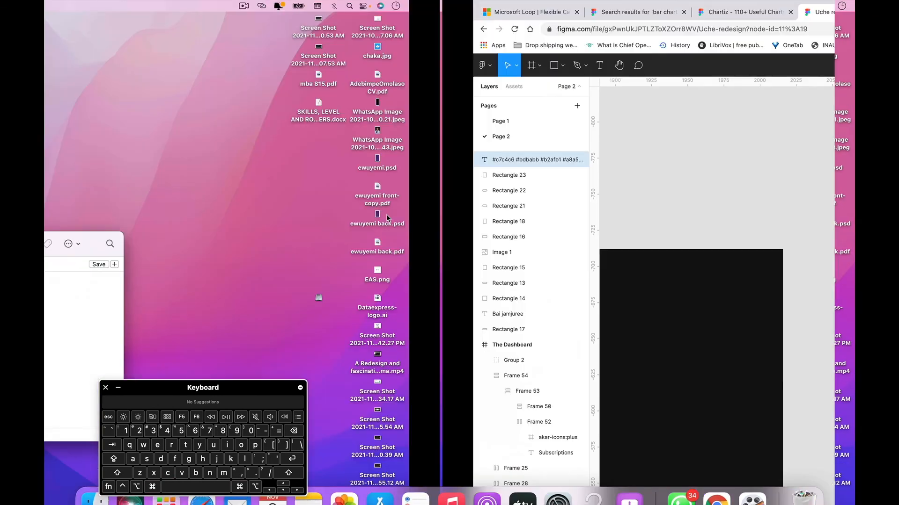
pyautogui.press('super+Tab')
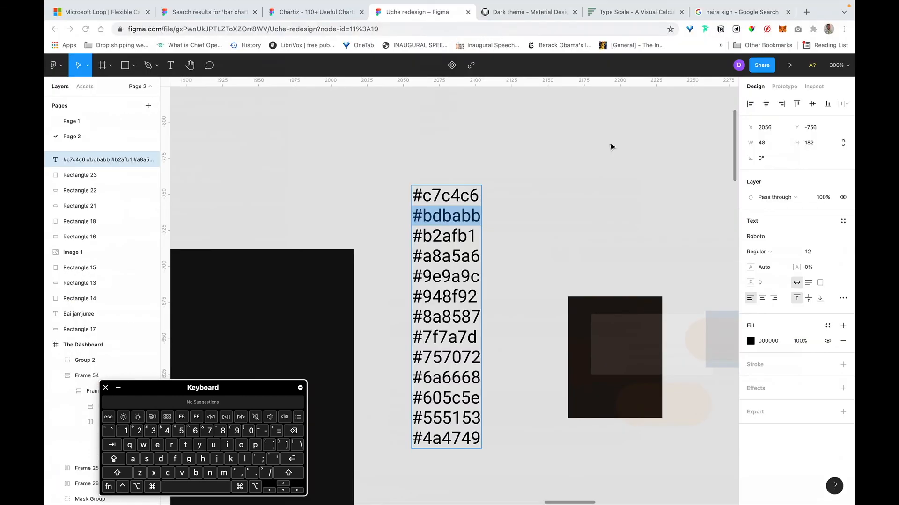
pyautogui.click(563, 234)
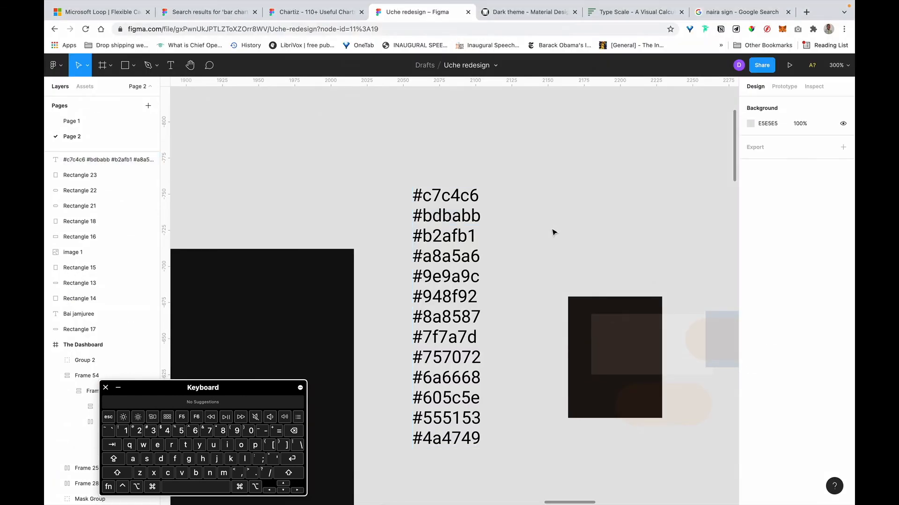
# Replace the first transaction row's white FFFFFF text colour with BDBABB.
pyautogui.keyDown('ctrl'); pyautogui.scroll(-5, 555, 230); pyautogui.keyUp('ctrl')
pyautogui.scroll(-8, 556, 231)
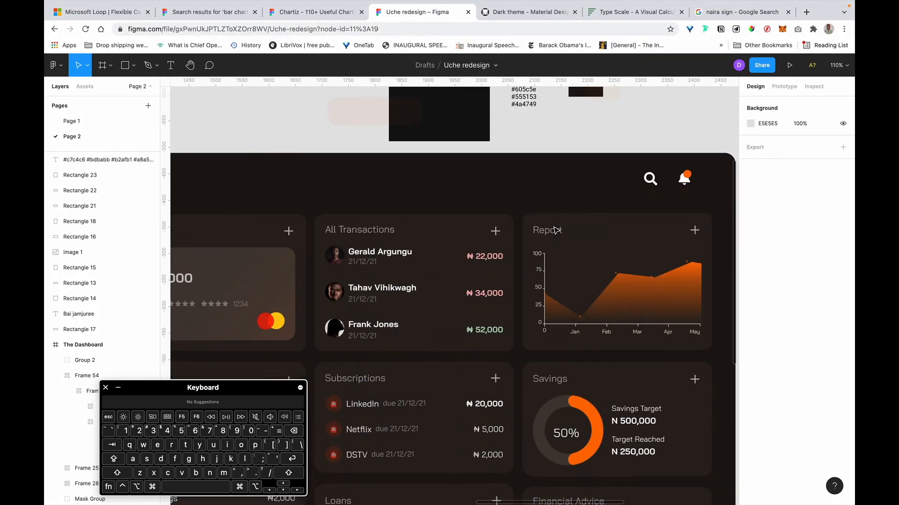
pyautogui.hscroll(-4, 556, 230)
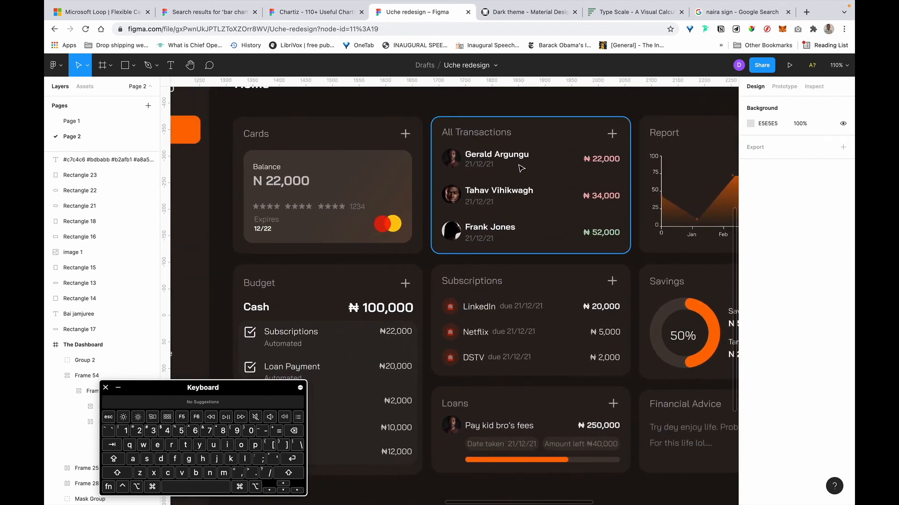
pyautogui.click(522, 167)
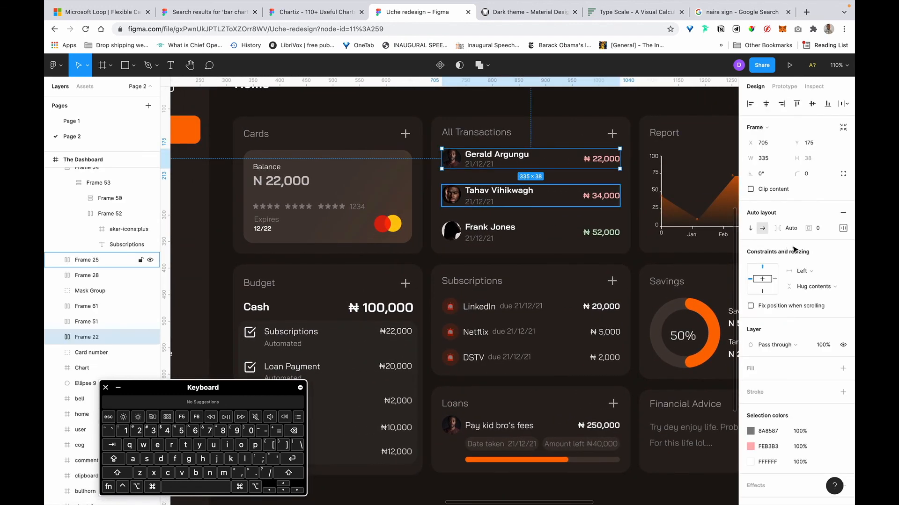
pyautogui.click(774, 462)
pyautogui.press('super+v')
pyautogui.press('super+Return')
pyautogui.press('Return')
# Recolour the Budget card's white text, including Cash and ₦100,000, to BDBABB.
pyautogui.click(508, 192)
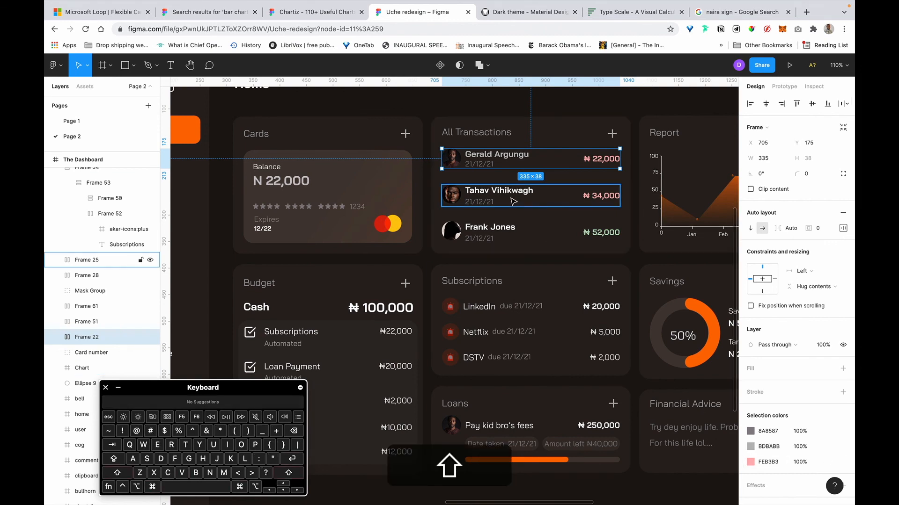
pyautogui.keyDown('shift'); pyautogui.click(486, 236); pyautogui.keyUp('shift')
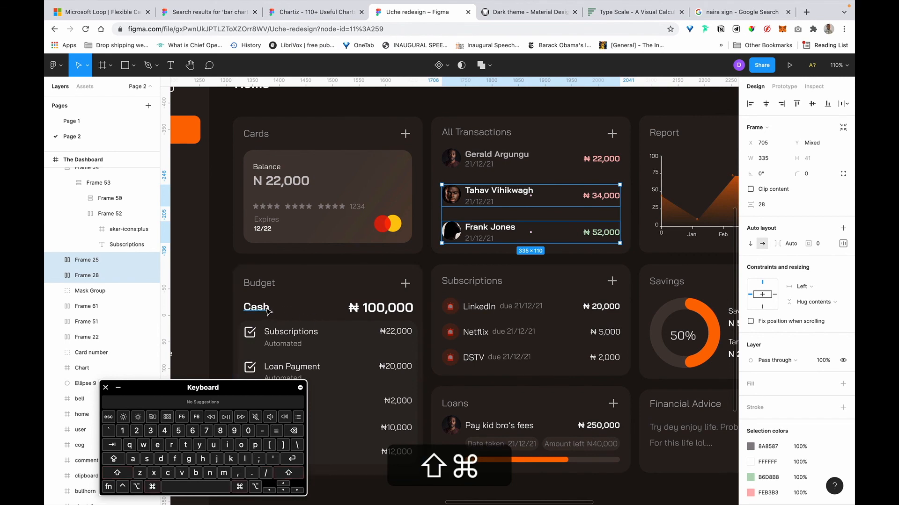
pyautogui.keyDown('shift'); pyautogui.keyDown('super'); pyautogui.click(377, 315); pyautogui.keyUp('super'); pyautogui.keyUp('shift')
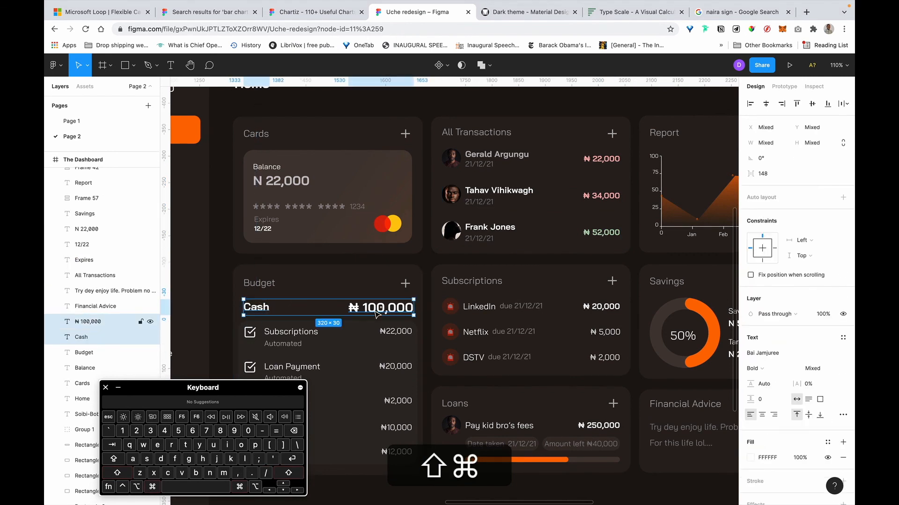
pyautogui.keyDown('shift'); pyautogui.keyDown('super'); pyautogui.click(416, 351); pyautogui.keyUp('super'); pyautogui.keyUp('shift')
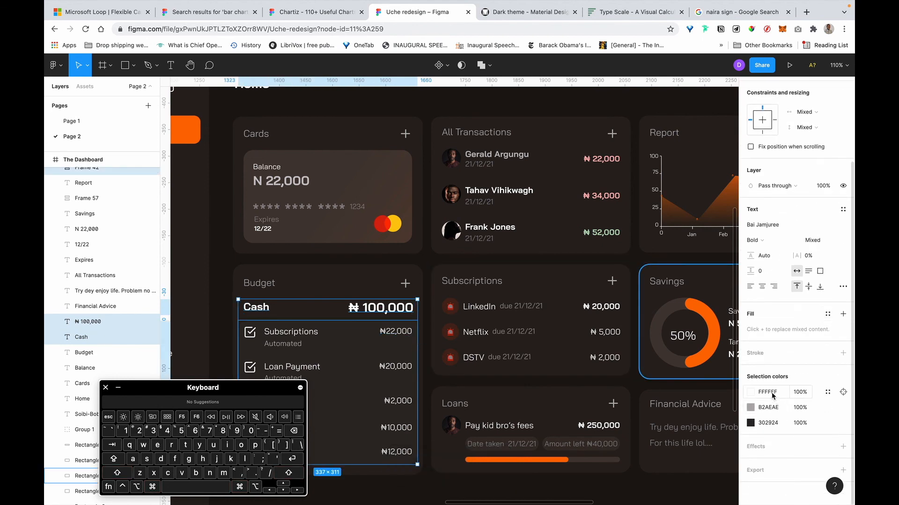
pyautogui.click(773, 393)
pyautogui.press('super+v')
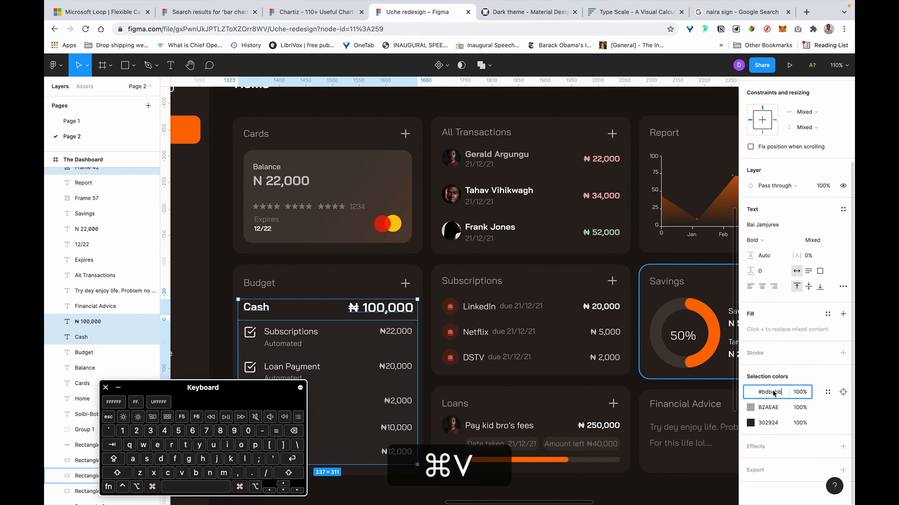
pyautogui.press('super+Return')
pyautogui.press('Return')
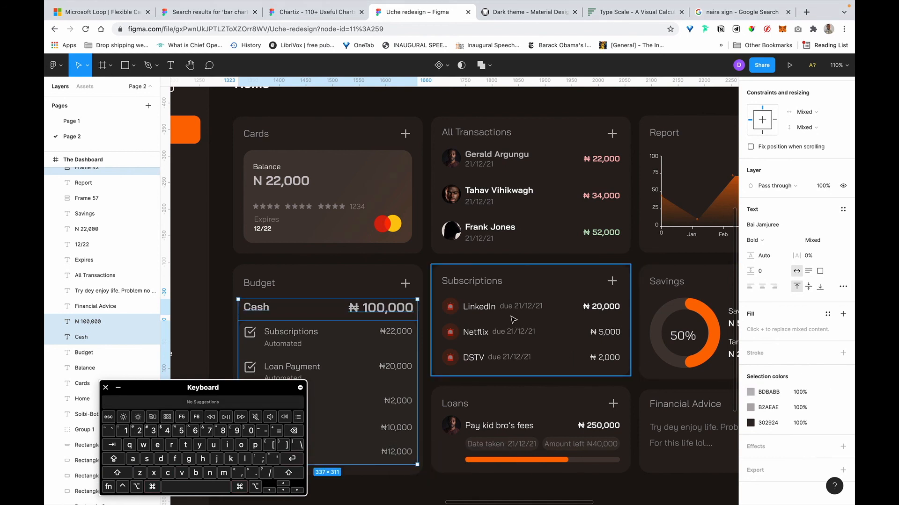
pyautogui.click(513, 319)
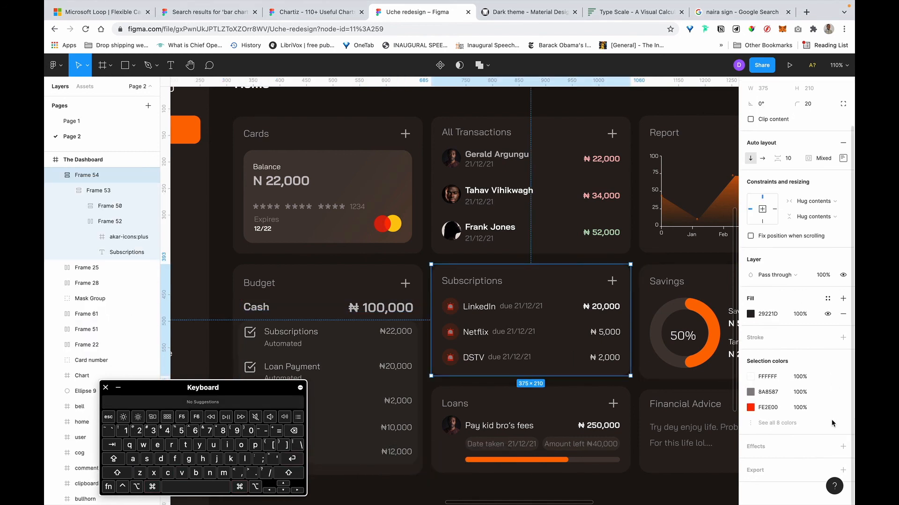
pyautogui.click(773, 381)
pyautogui.press('super+v')
pyautogui.press('super+Return')
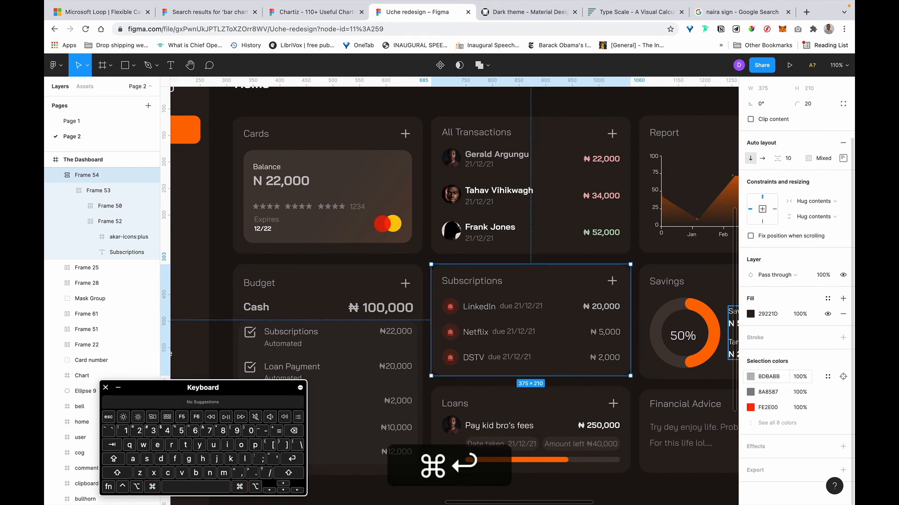
pyautogui.click(777, 423)
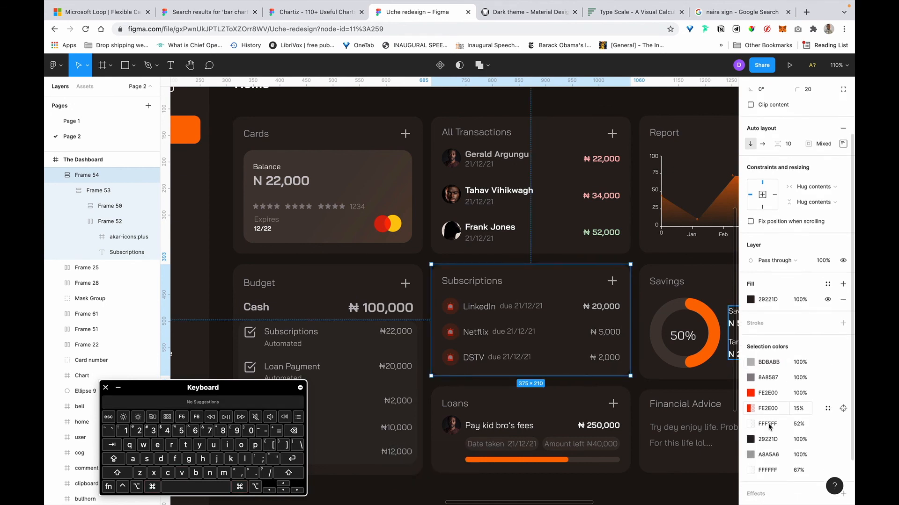
pyautogui.scroll(-2, 768, 426)
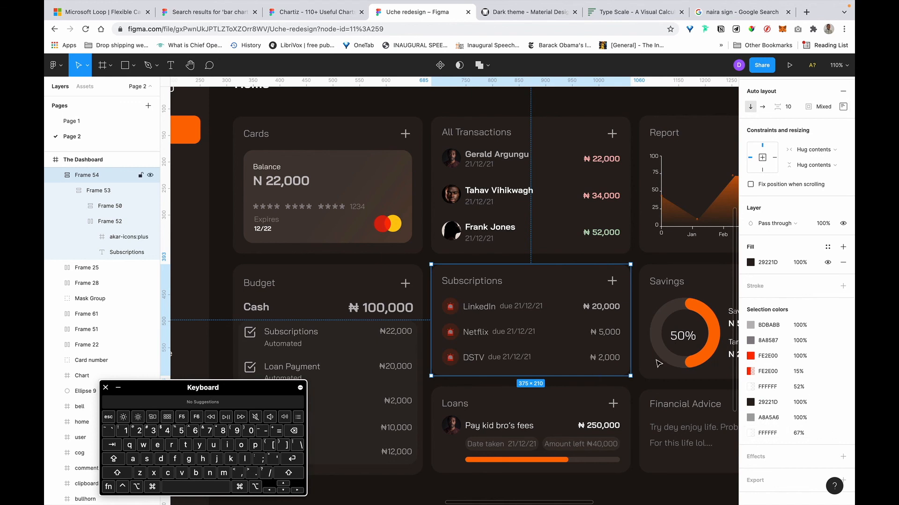
pyautogui.press('super+v')
pyautogui.press('Return')
pyautogui.click(805, 433)
pyautogui.press('Left')
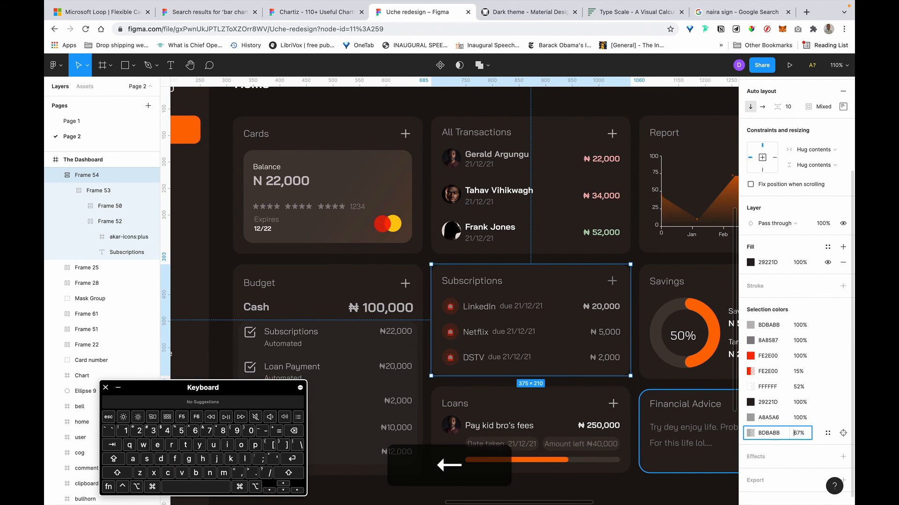
pyautogui.press('Return')
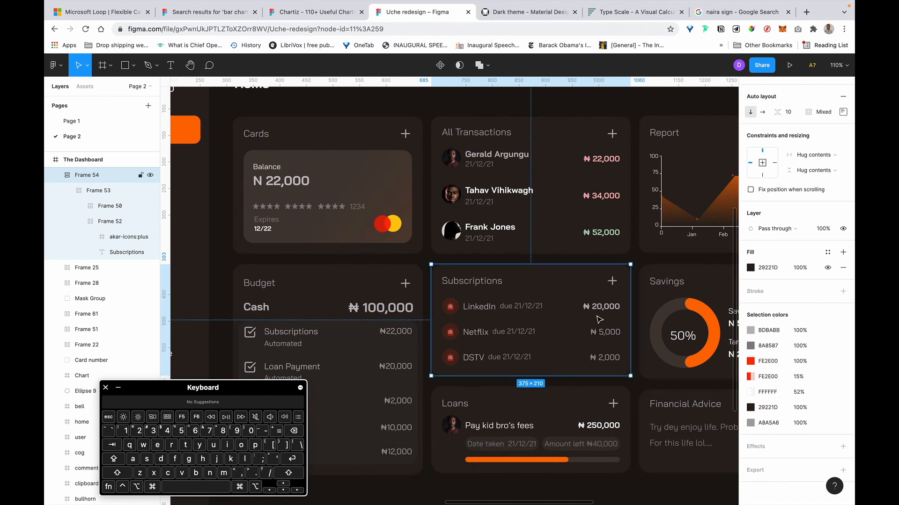
pyautogui.hscroll(2, 601, 312)
pyautogui.scroll(-1, 600, 311)
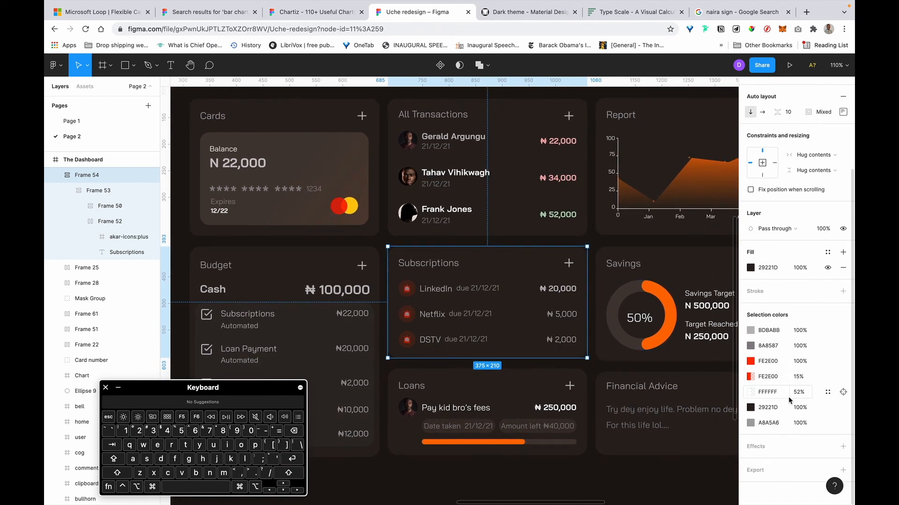
pyautogui.write('100')
pyautogui.press('Return')
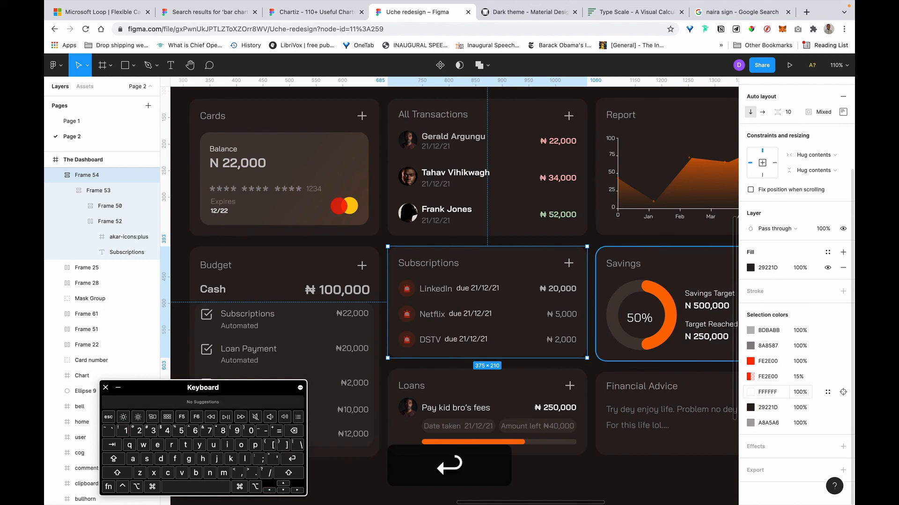
pyautogui.click(773, 395)
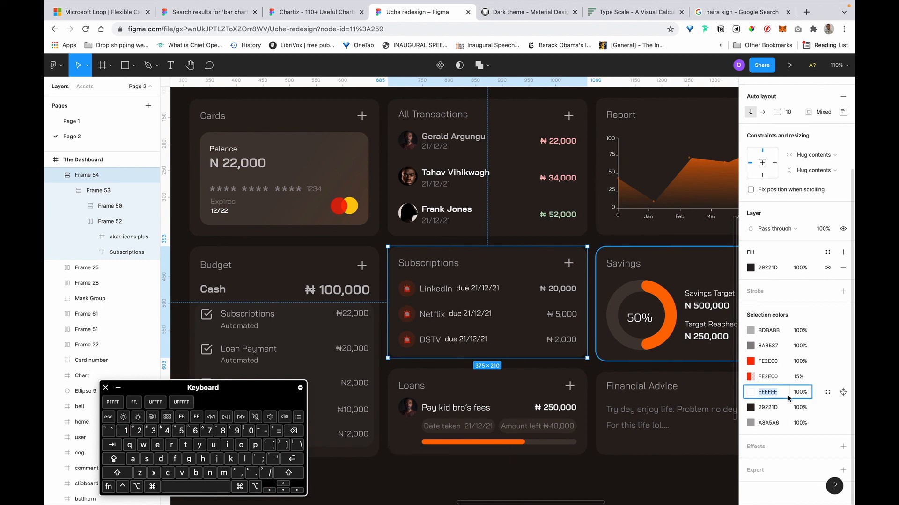
pyautogui.write('BDBABB')
pyautogui.press('super+Return')
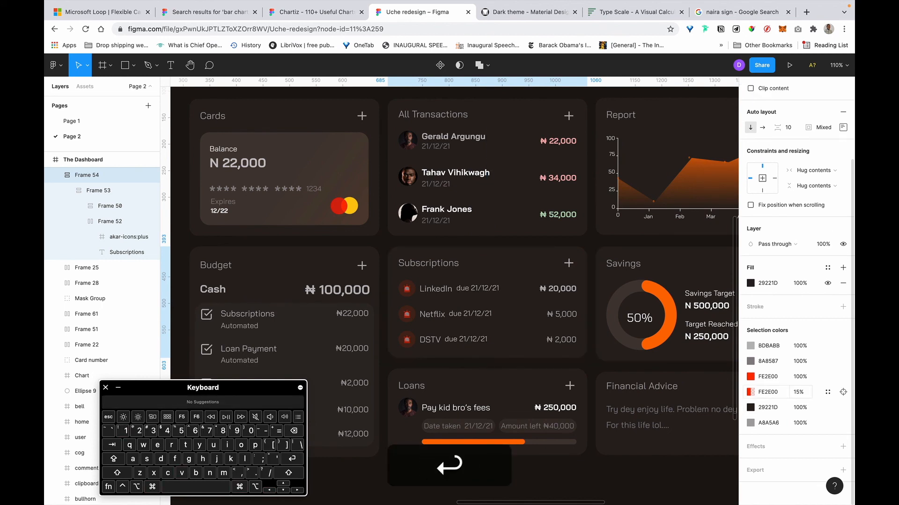
pyautogui.press('super+z')
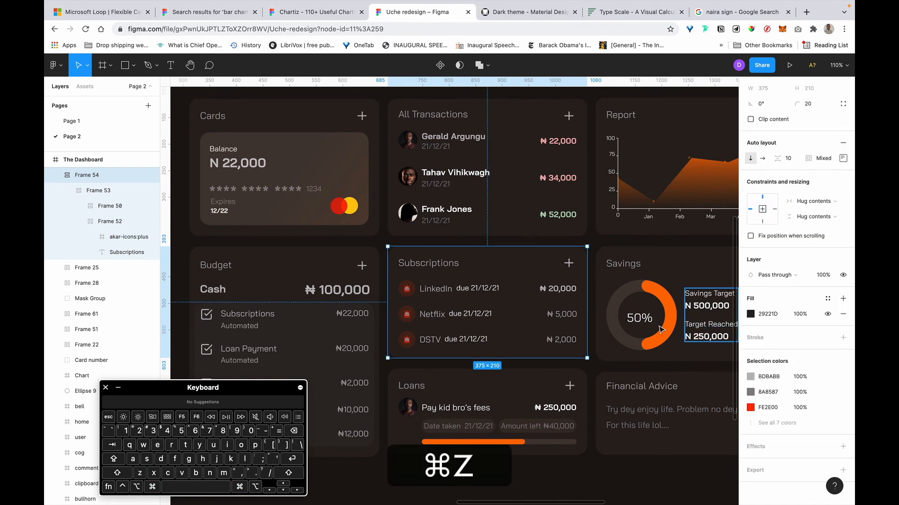
# Recolour the LinkedIn name and date from white to palette gray BDBABB.
pyautogui.click(440, 294)
pyautogui.click(440, 294)
pyautogui.click(439, 294)
pyautogui.click(440, 293)
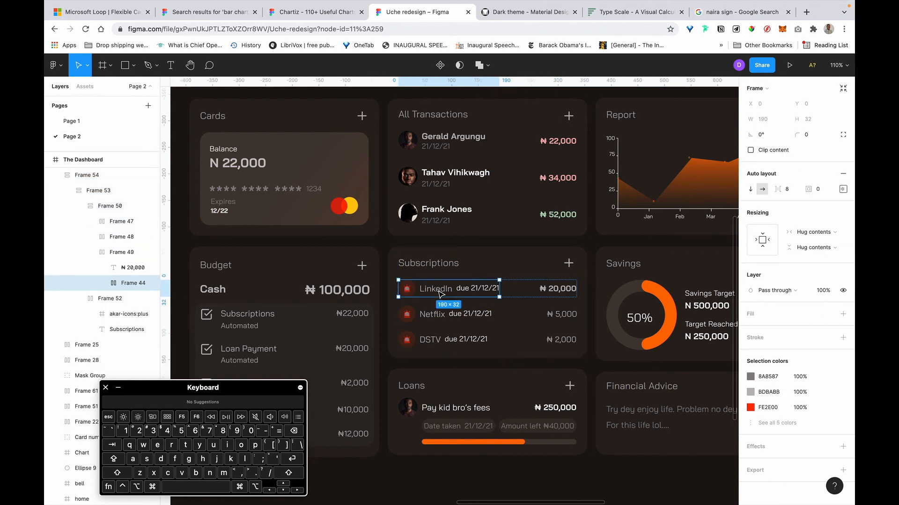
pyautogui.click(440, 294)
pyautogui.click(440, 293)
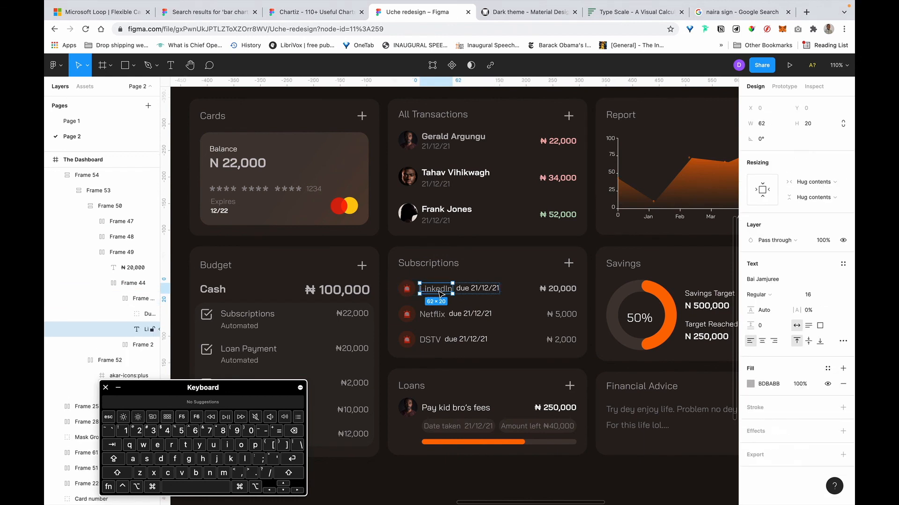
pyautogui.write('BDBABB')
pyautogui.press('Return')
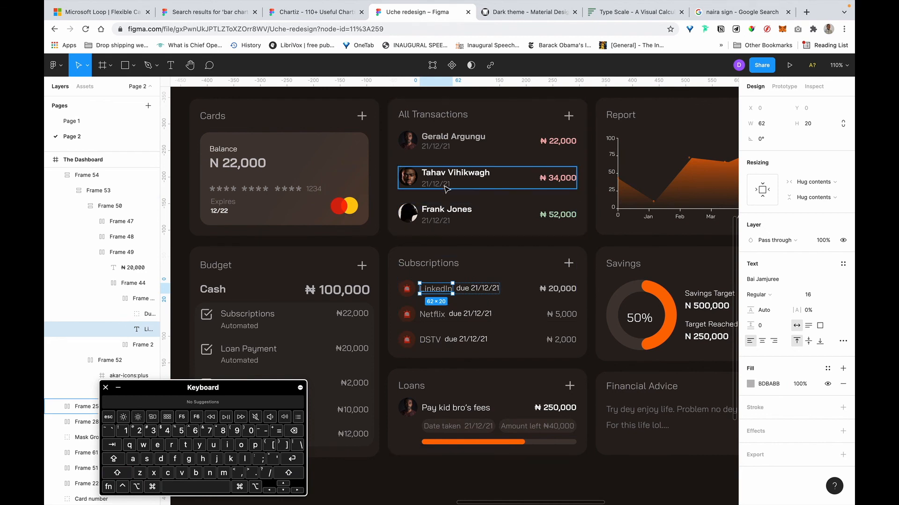
# Turn the second and third transaction rows and the Savings Target and Target Reached figures to BDBABB.
pyautogui.click(458, 182)
pyautogui.keyDown('shift'); pyautogui.click(482, 216); pyautogui.keyUp('shift')
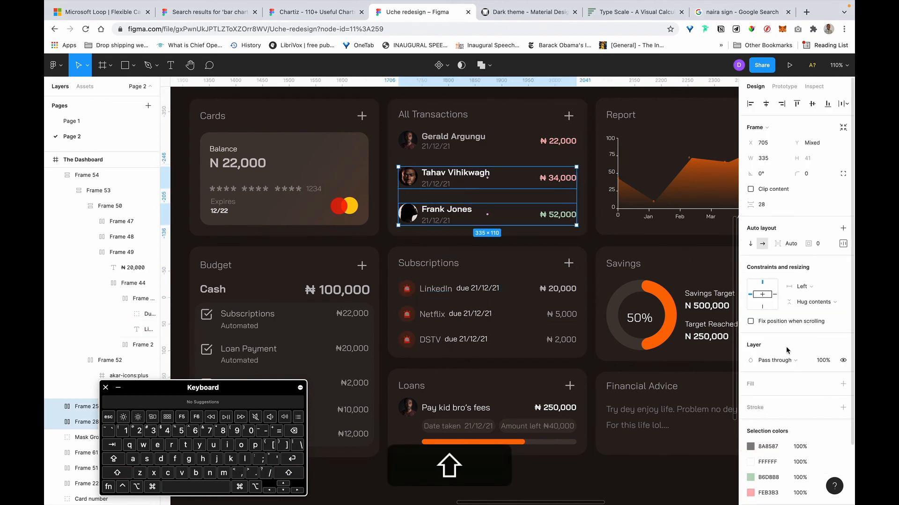
pyautogui.press('super+Return')
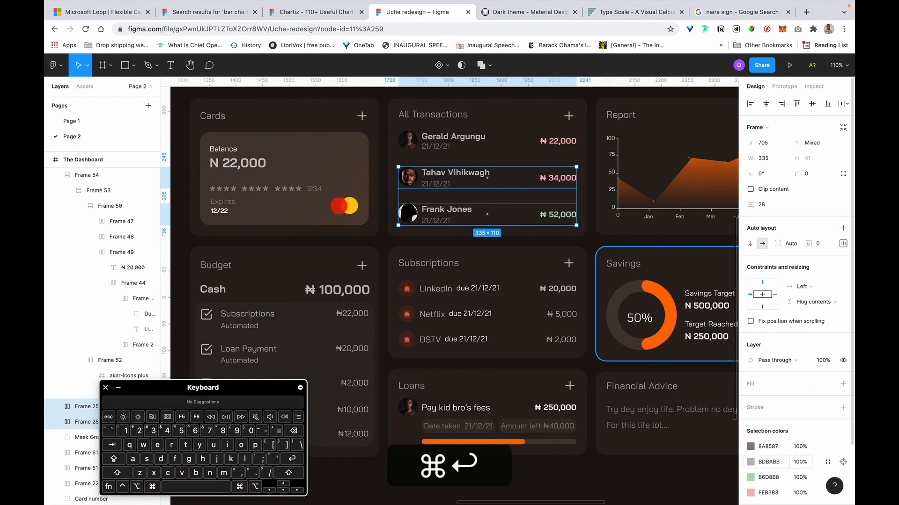
pyautogui.hscroll(4, 514, 373)
pyautogui.click(619, 307)
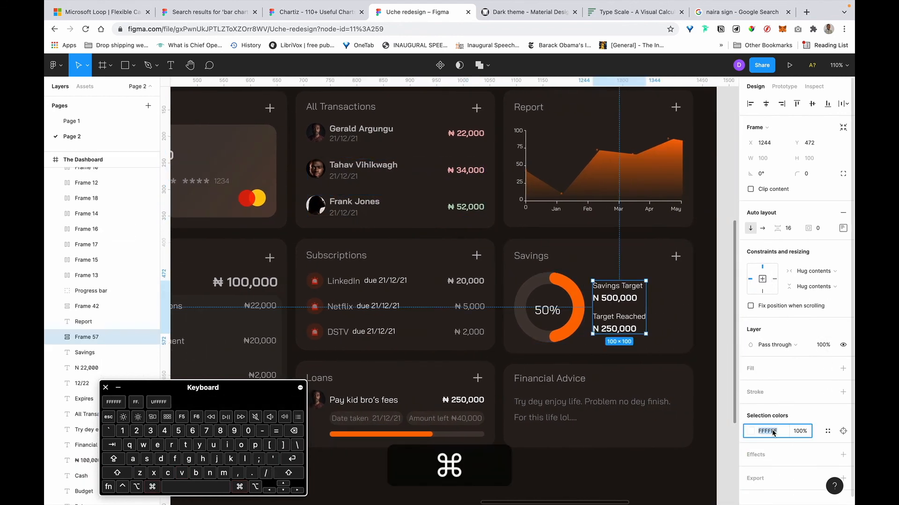
pyautogui.press('super+Return')
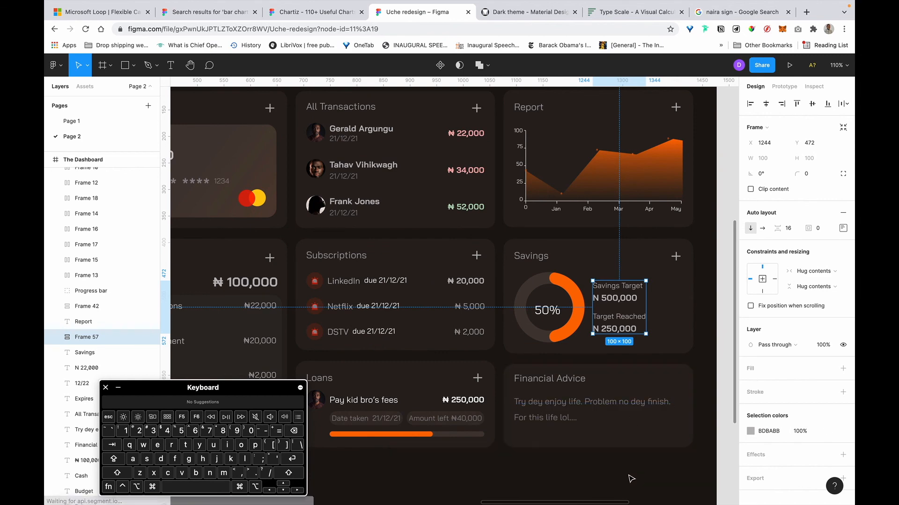
pyautogui.click(631, 479)
# Change the Loans card's 'Pay kid bro's fees' row text from FFFFFF to BDBABB.
pyautogui.scroll(-10, 631, 478)
pyautogui.scroll(3, 631, 479)
pyautogui.scroll(5, 646, 462)
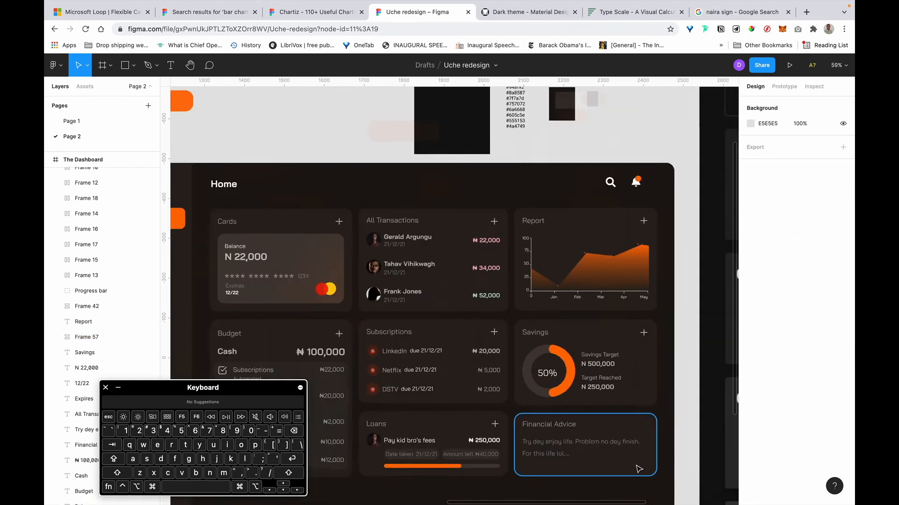
pyautogui.click(523, 397)
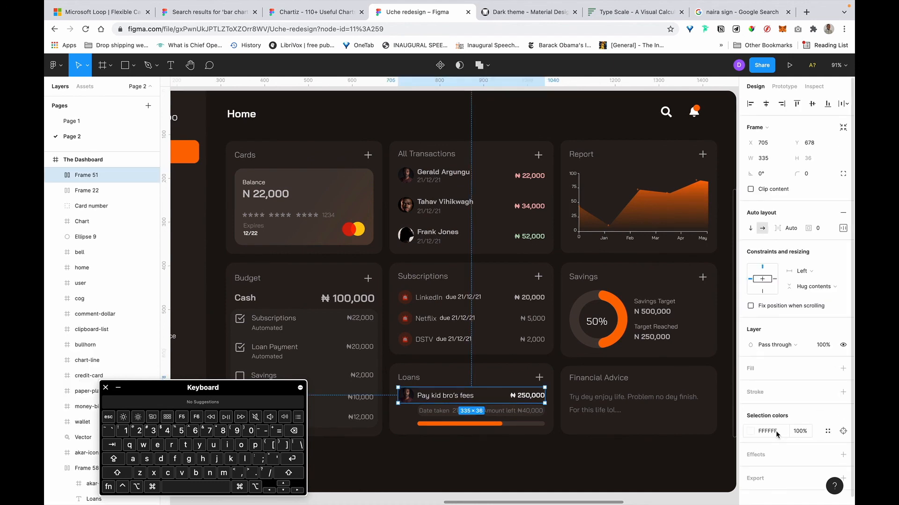
pyautogui.press('super+Return')
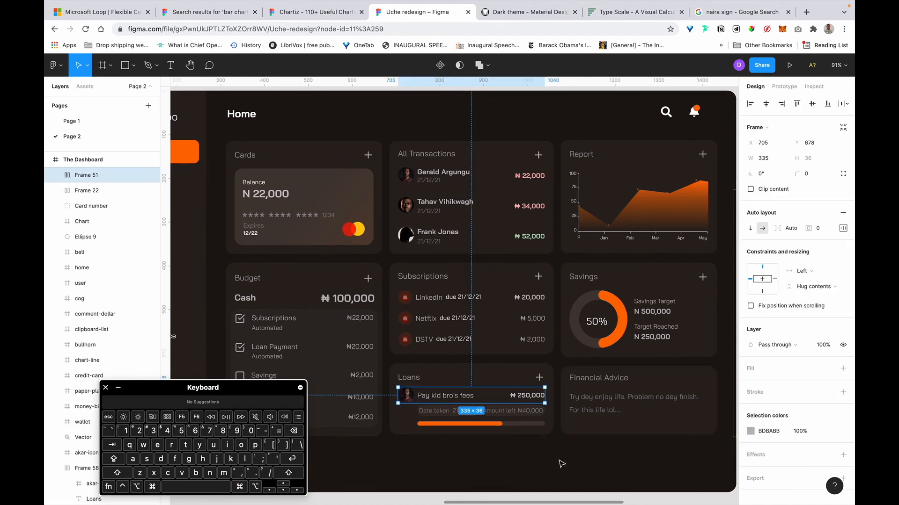
pyautogui.click(560, 464)
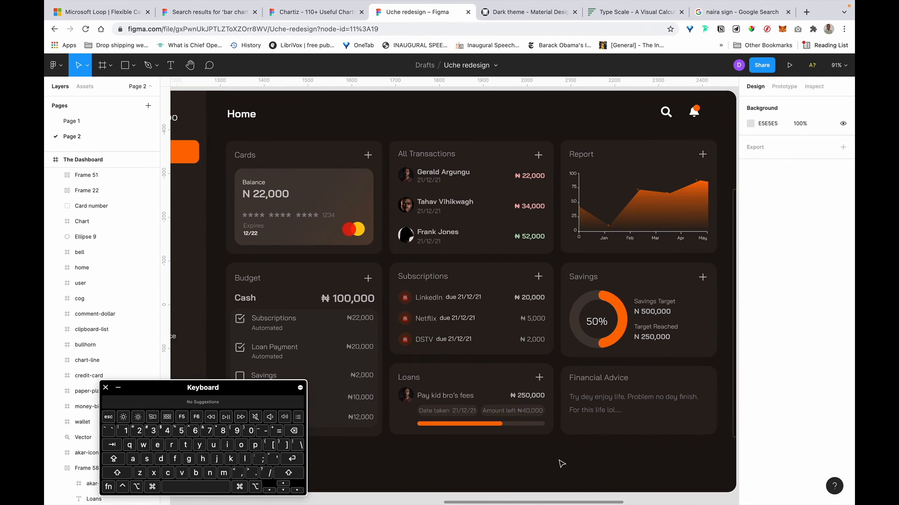
pyautogui.scroll(-5, 559, 464)
pyautogui.scroll(8, 526, 420)
pyautogui.hscroll(2, 489, 364)
pyautogui.scroll(-2, 489, 364)
pyautogui.scroll(-5, 491, 365)
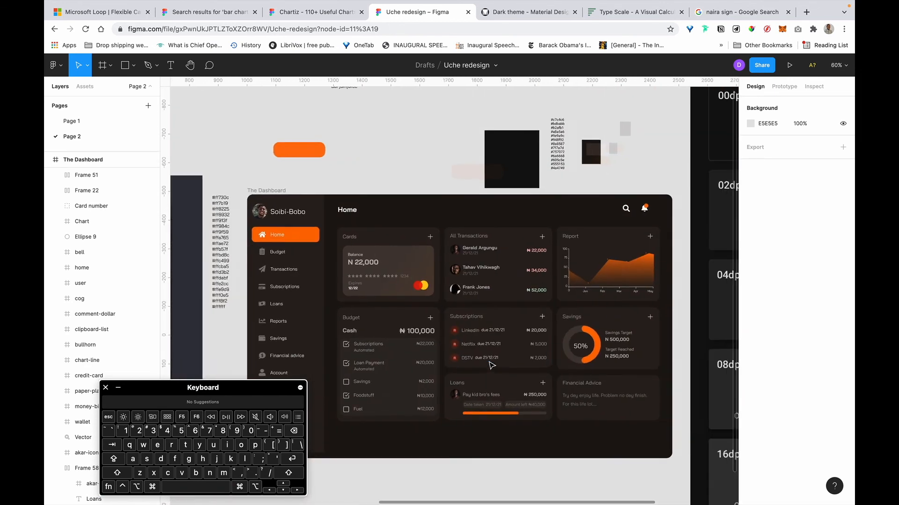
pyautogui.hscroll(1, 491, 365)
pyautogui.scroll(5, 510, 289)
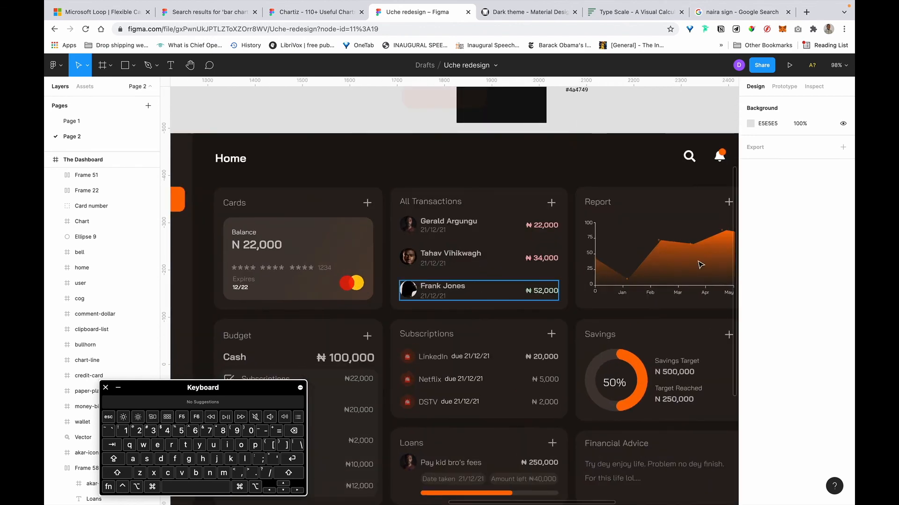
# Move the Report chart frame out below the dashboard, then back into the Report card.
pyautogui.click(701, 265)
pyautogui.hscroll(3, 698, 266)
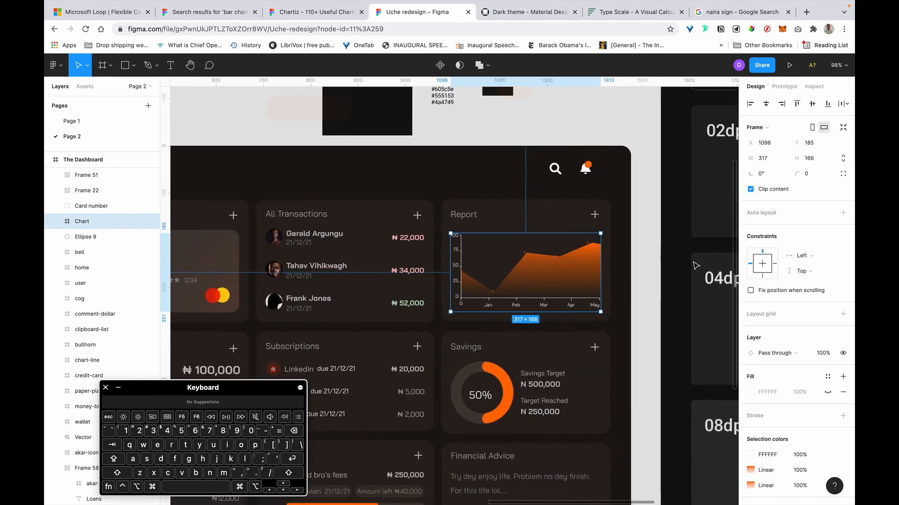
pyautogui.scroll(-3, 696, 266)
pyautogui.hscroll(-3, 695, 265)
pyautogui.moveTo(604, 289); pyautogui.dragTo(599, 412)
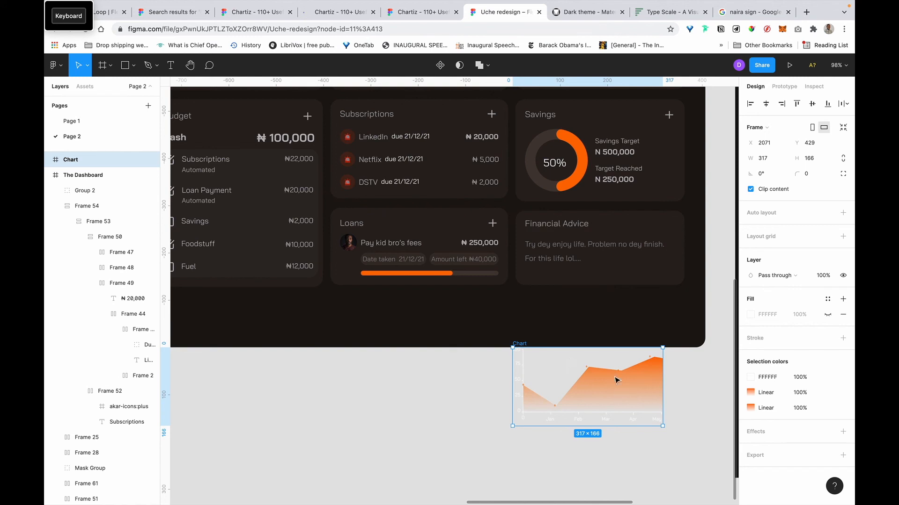
pyautogui.hscroll(2, 513, 344)
pyautogui.scroll(1, 513, 344)
pyautogui.hscroll(2, 513, 345)
pyautogui.scroll(1, 513, 345)
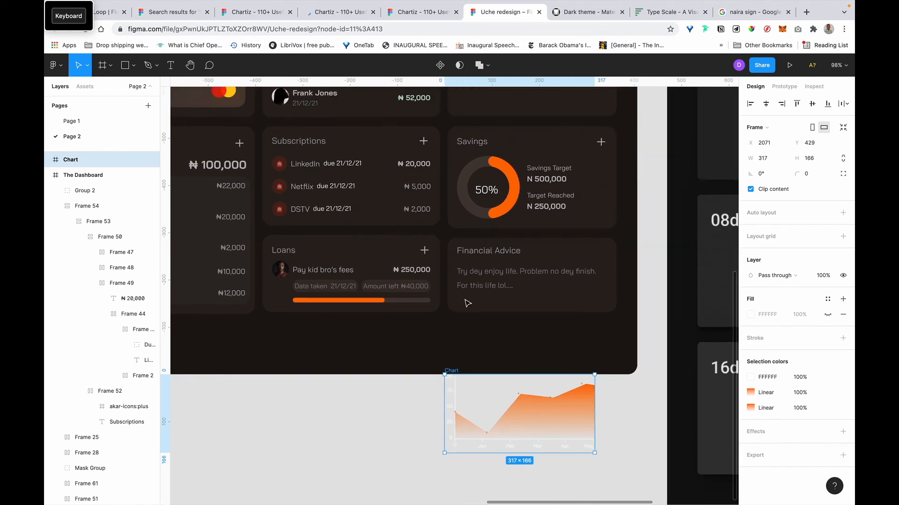
pyautogui.moveTo(453, 371); pyautogui.dragTo(464, 423)
pyautogui.hscroll(2, 547, 370)
pyautogui.scroll(-2, 548, 370)
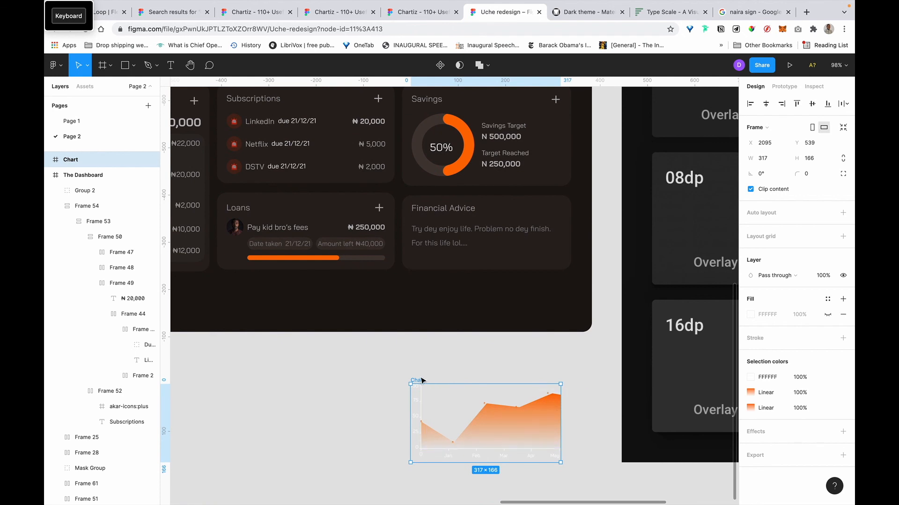
pyautogui.moveTo(422, 380); pyautogui.dragTo(422, 210)
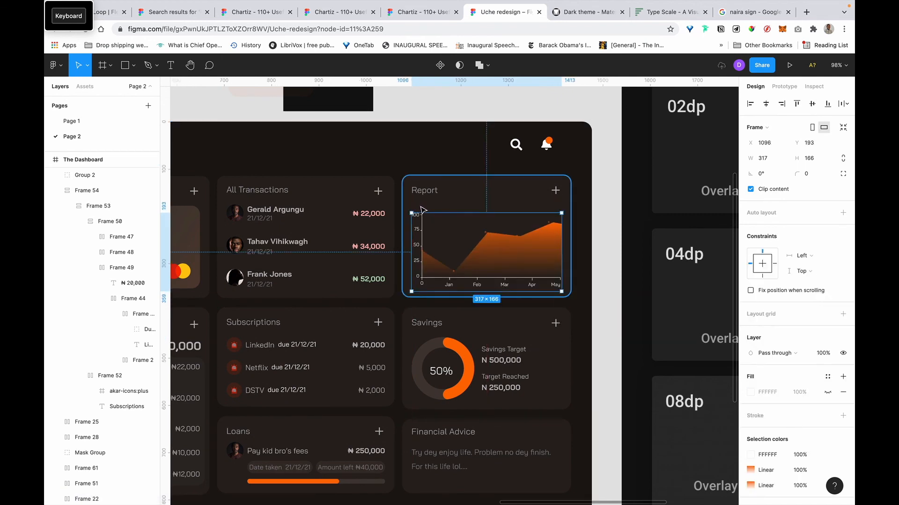
# Delete the chart's orange area graph, leaving the empty 0–100 axes and Jan–May labels.
pyautogui.scroll(5, 472, 236)
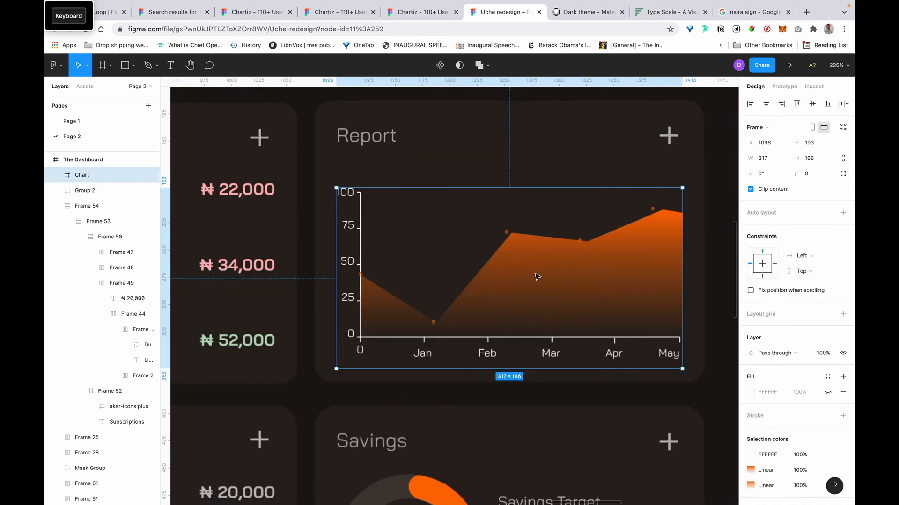
pyautogui.doubleClick(538, 276)
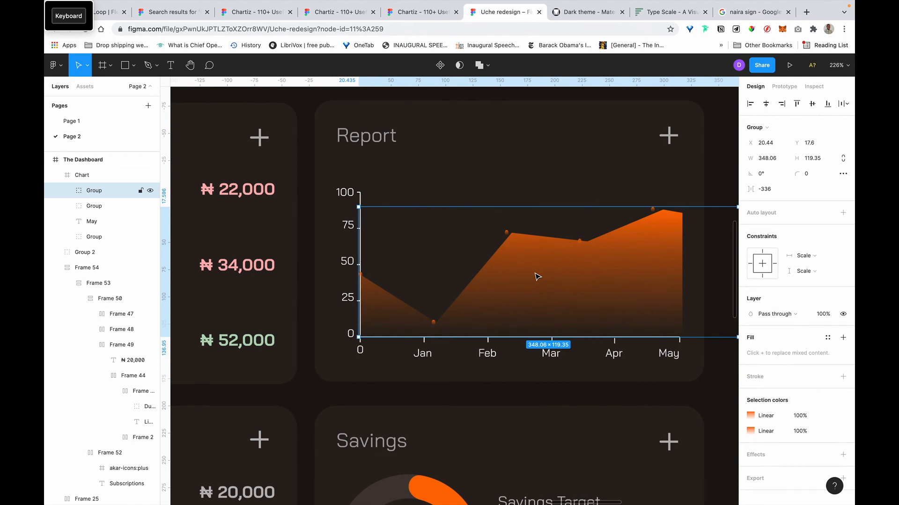
pyautogui.press('BackSpace')
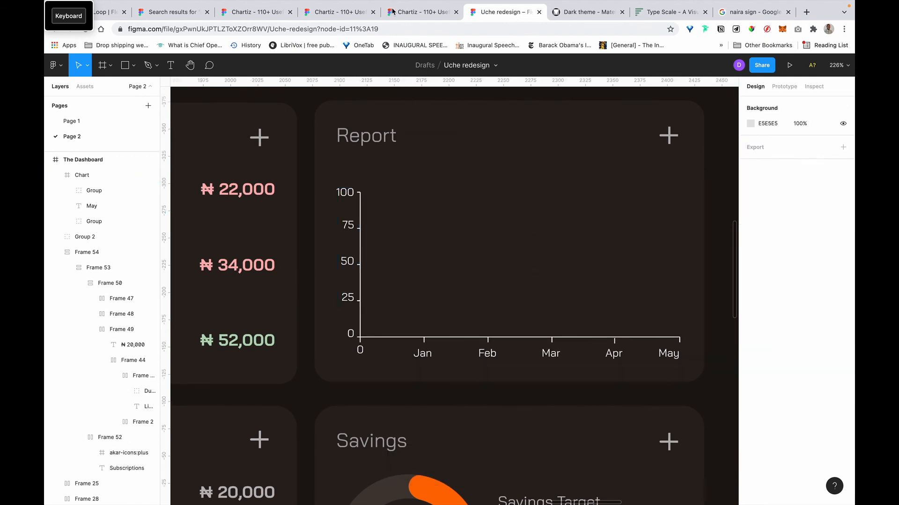
pyautogui.scroll(5, 457, 363)
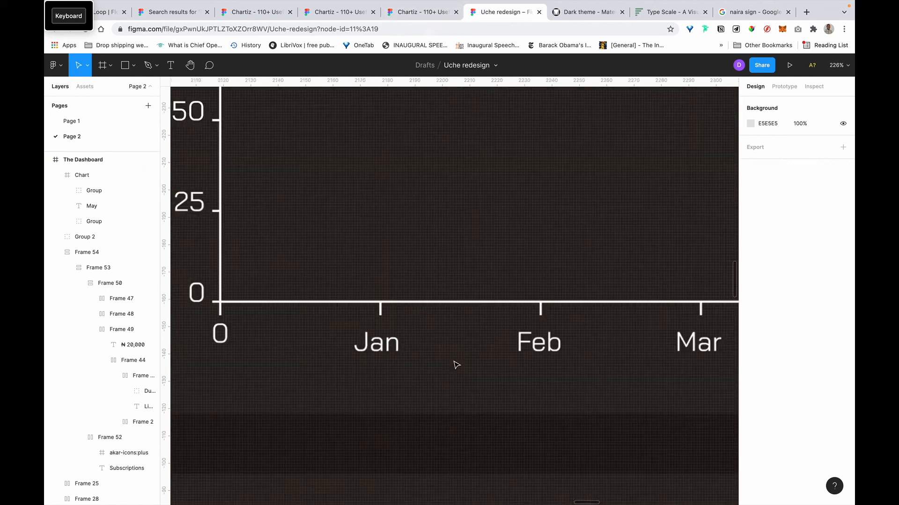